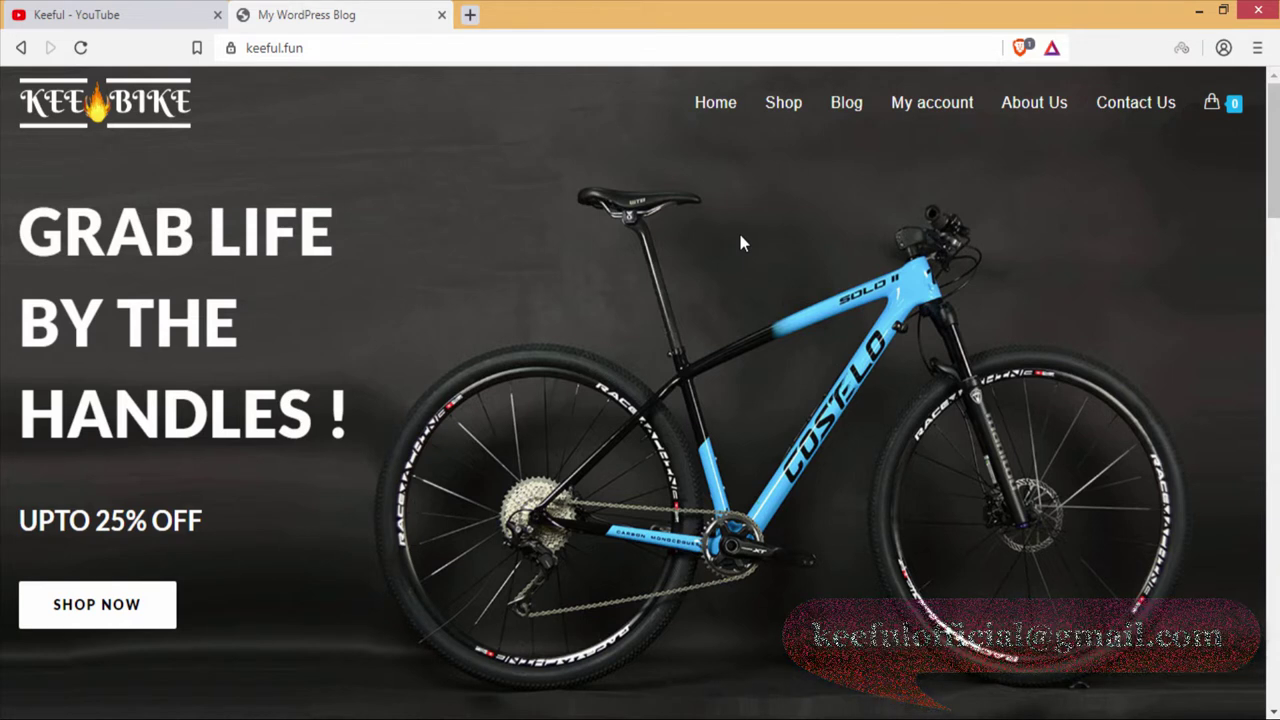
- Open keeful.com/sg in a new browser tab
{"action": "scroll", "coordinate": [741, 243], "scroll_direction": "down", "scroll_amount": 3}
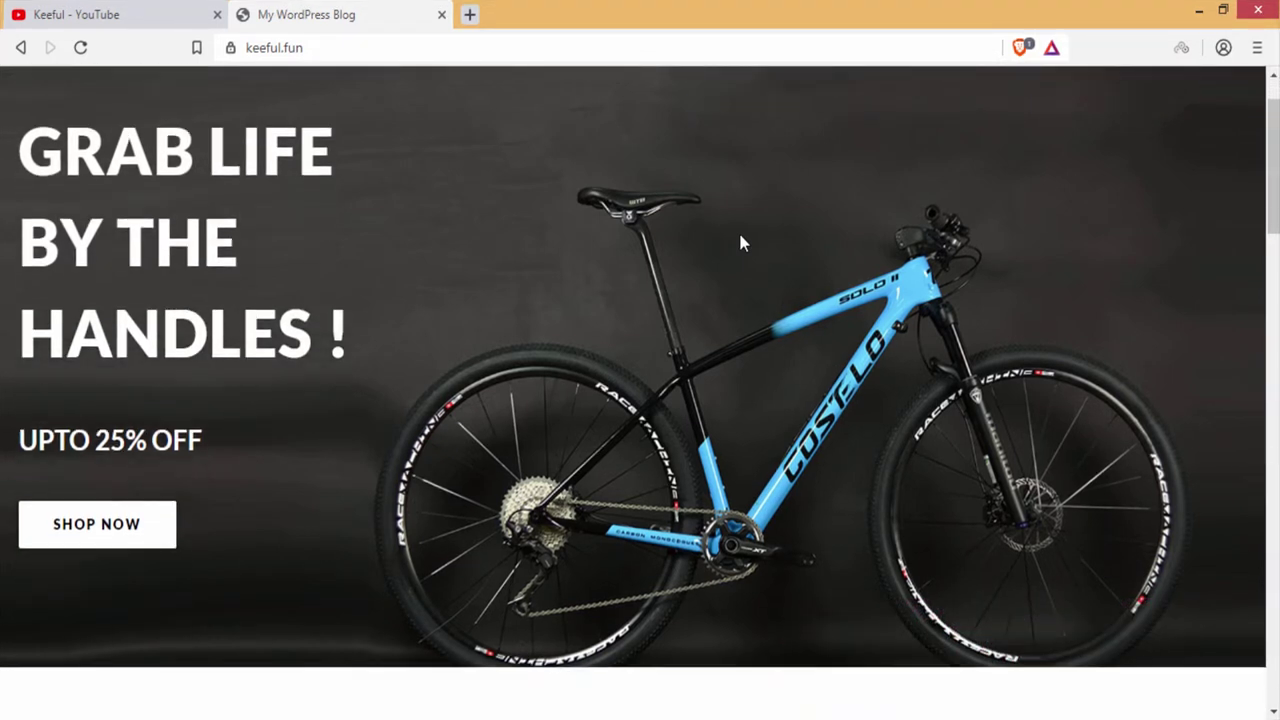
{"action": "scroll", "coordinate": [741, 243], "scroll_direction": "down", "scroll_amount": 4}
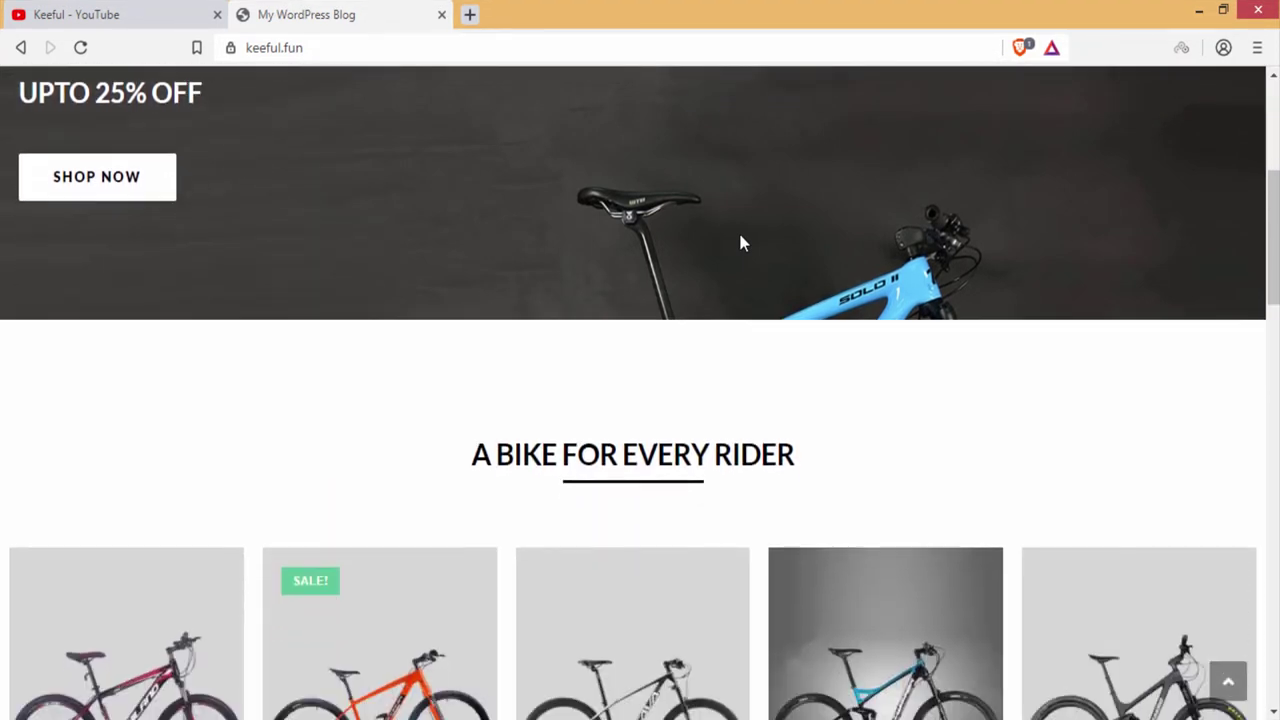
{"action": "scroll", "coordinate": [741, 243], "scroll_direction": "down", "scroll_amount": 5}
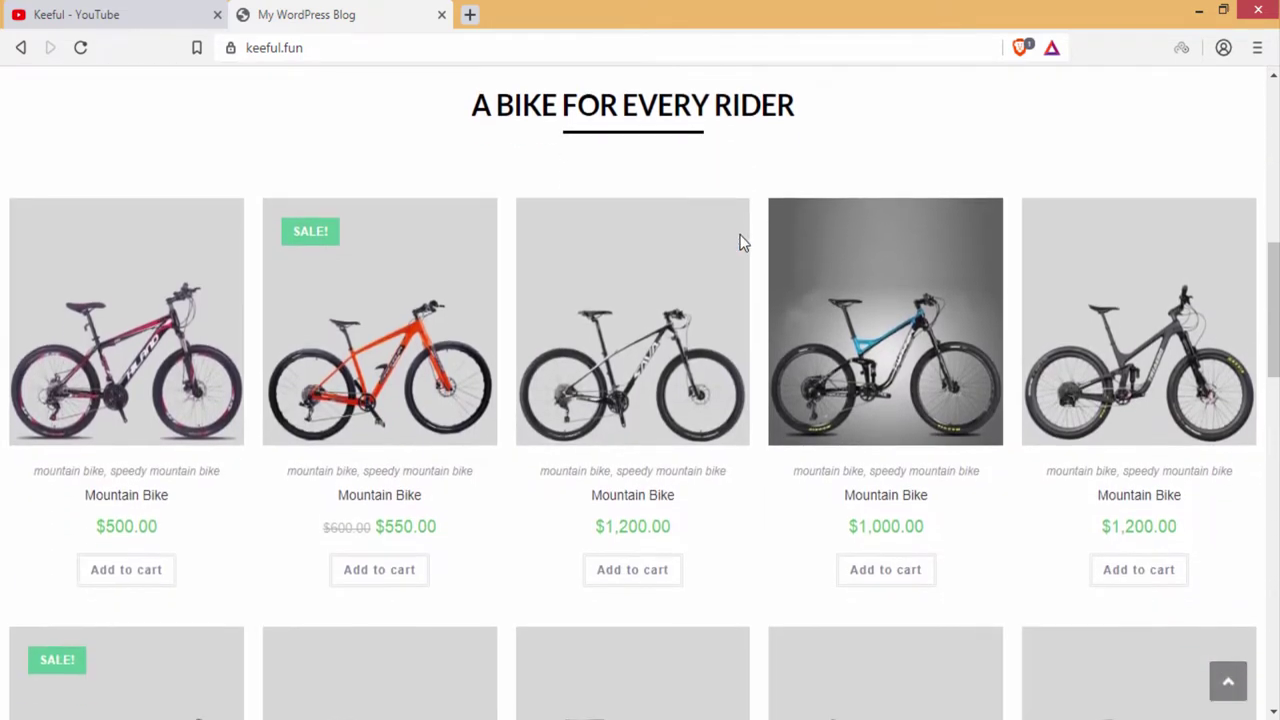
{"action": "scroll", "coordinate": [741, 243], "scroll_direction": "down", "scroll_amount": 4}
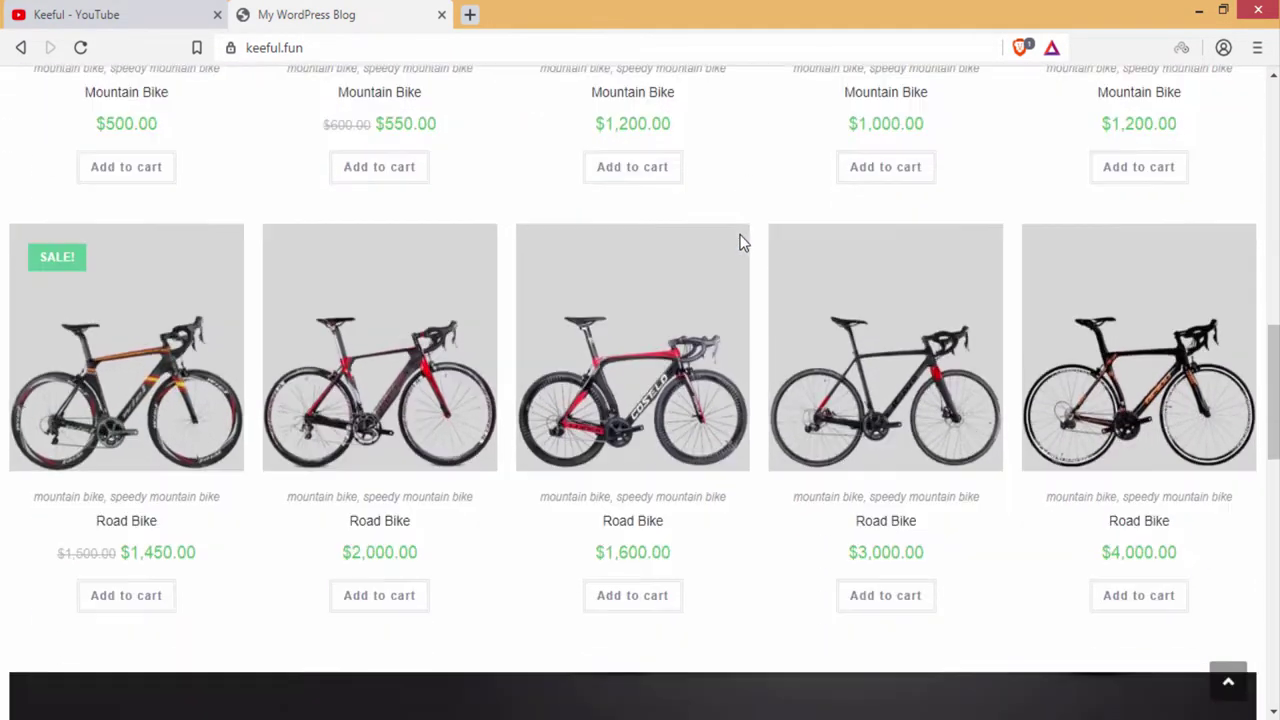
{"action": "scroll", "coordinate": [741, 243], "scroll_direction": "down", "scroll_amount": 4}
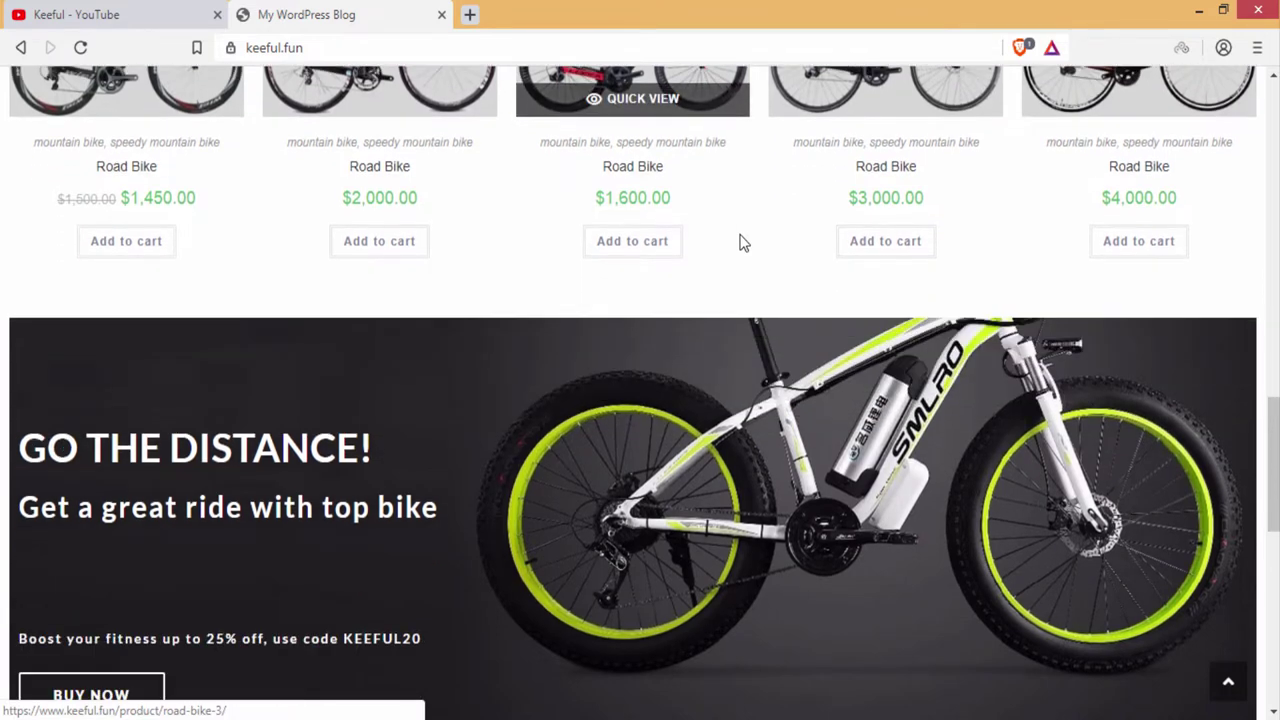
{"action": "scroll", "coordinate": [741, 243], "scroll_direction": "down", "scroll_amount": 3}
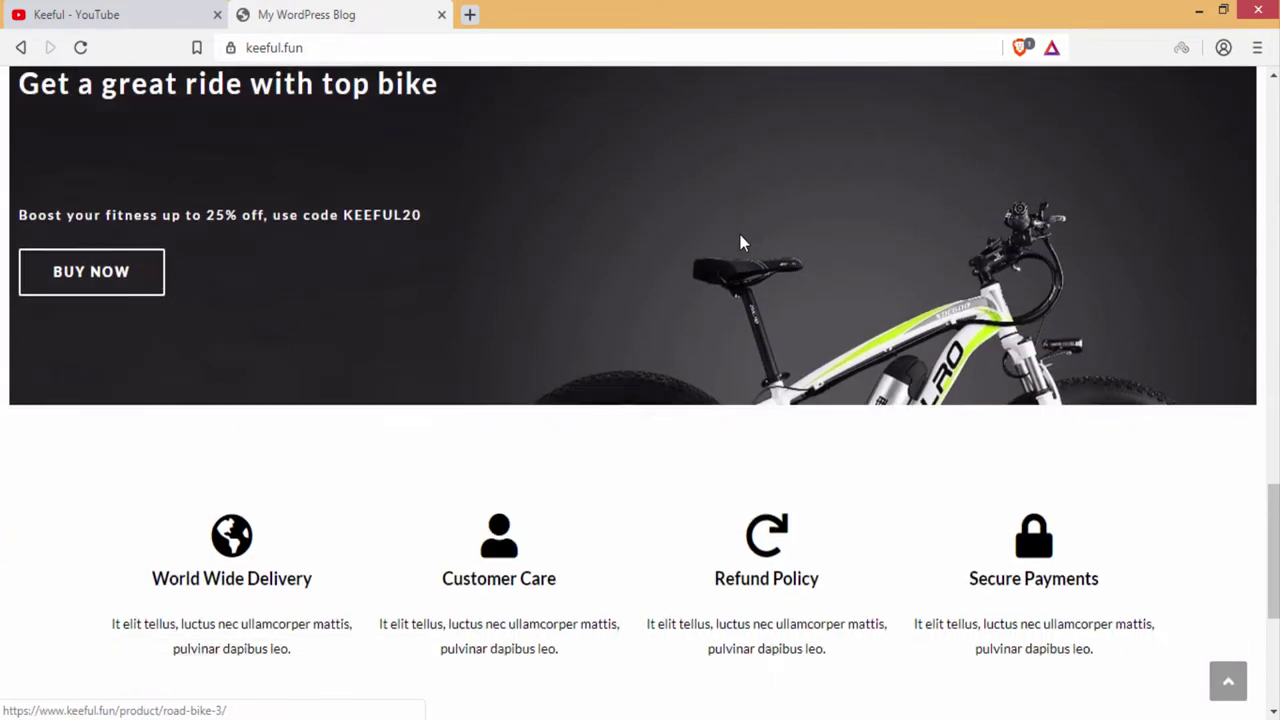
{"action": "scroll", "coordinate": [741, 243], "scroll_direction": "down", "scroll_amount": 3}
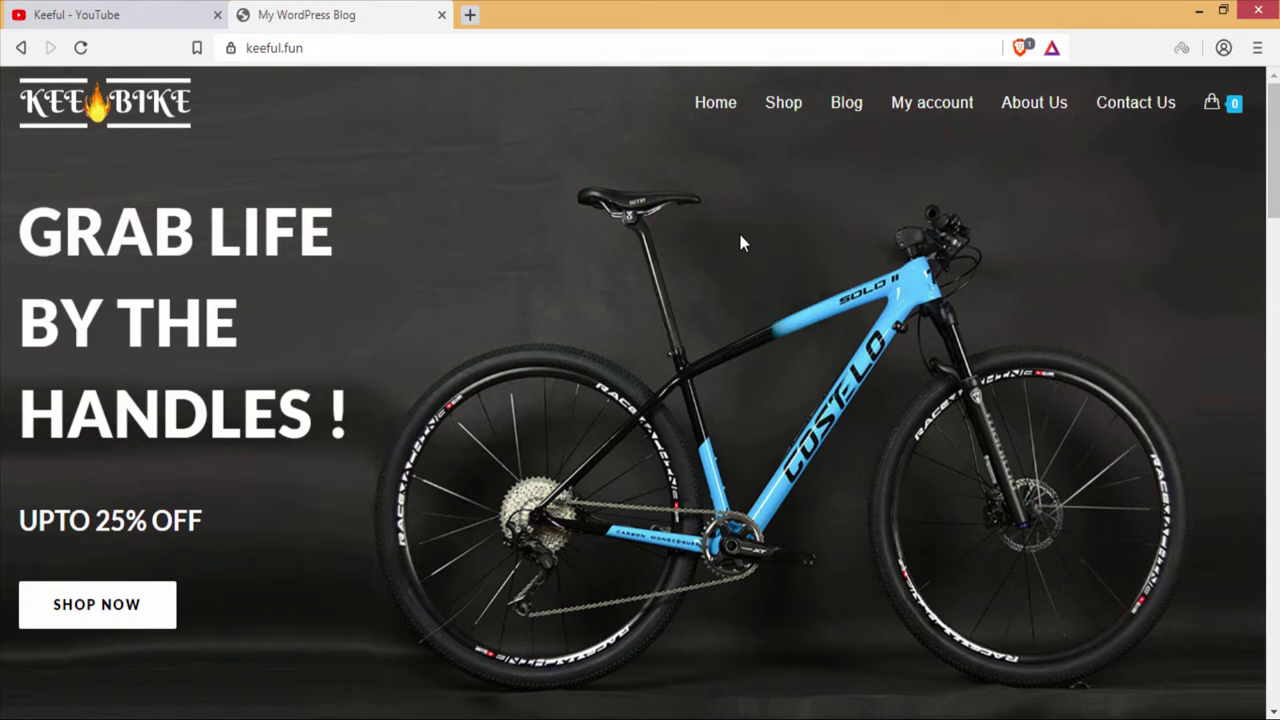
{"action": "left_click", "coordinate": [470, 14]}
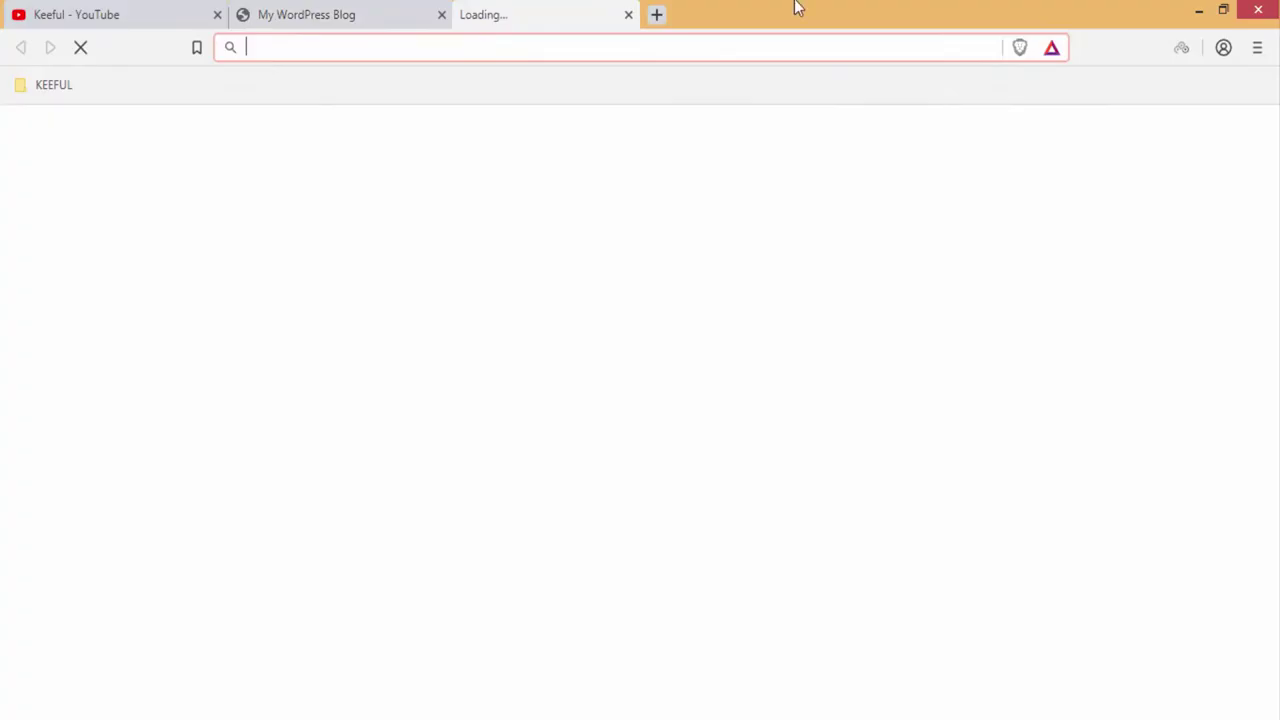
{"action": "type", "text": "keeful.com/sg"}
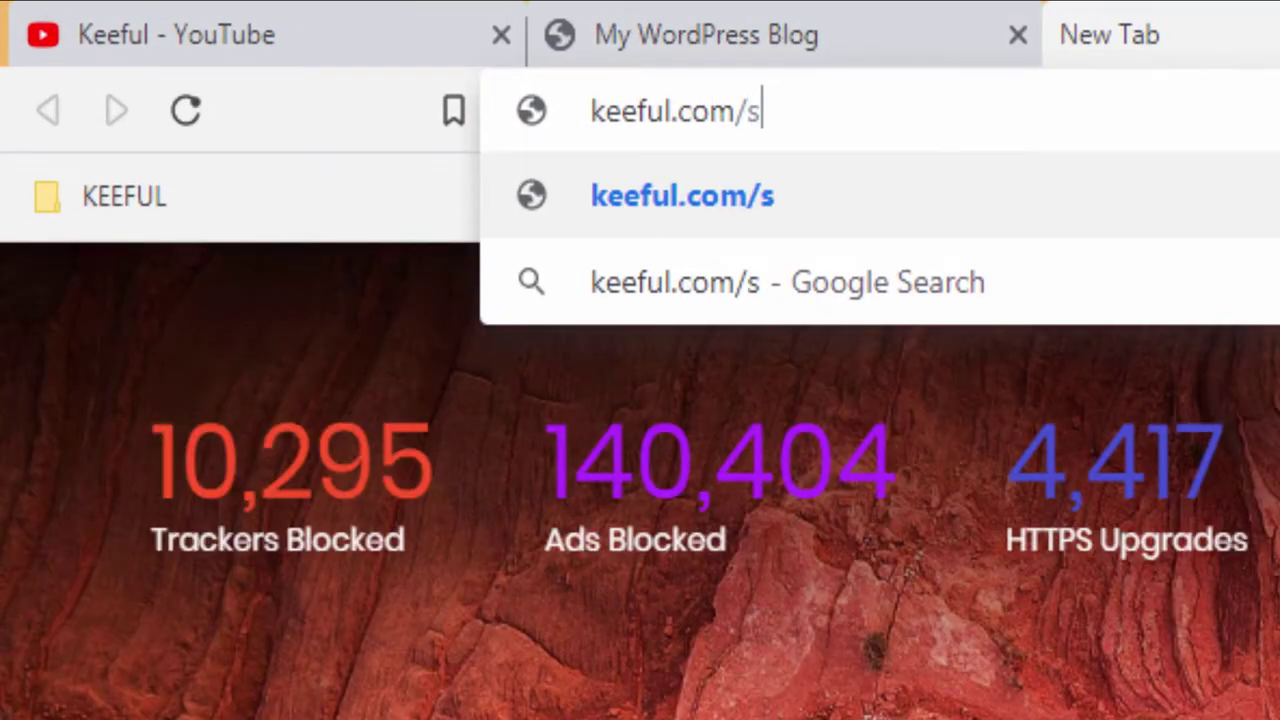
{"action": "key", "text": "Return"}
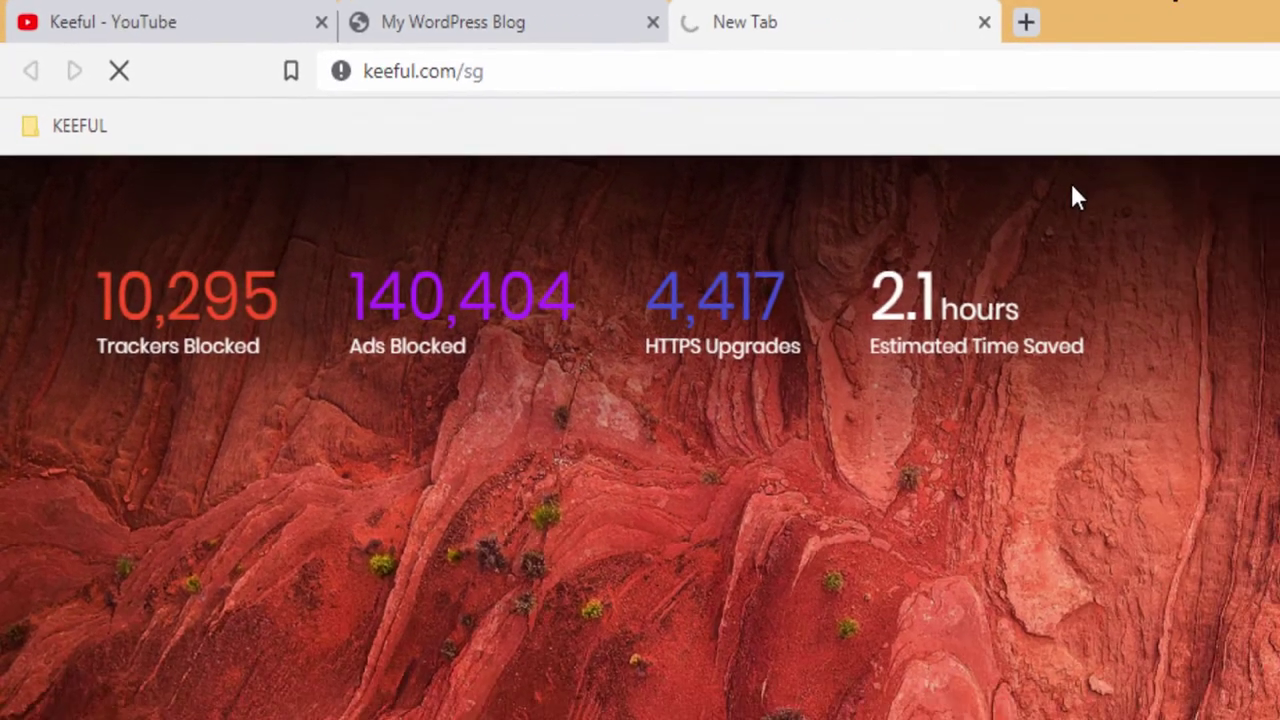
- Go to SiteGround's Web Hosting page listing the StartUp, GrowBig and GoGeek plans
{"action": "mouse_move", "coordinate": [699, 338]}
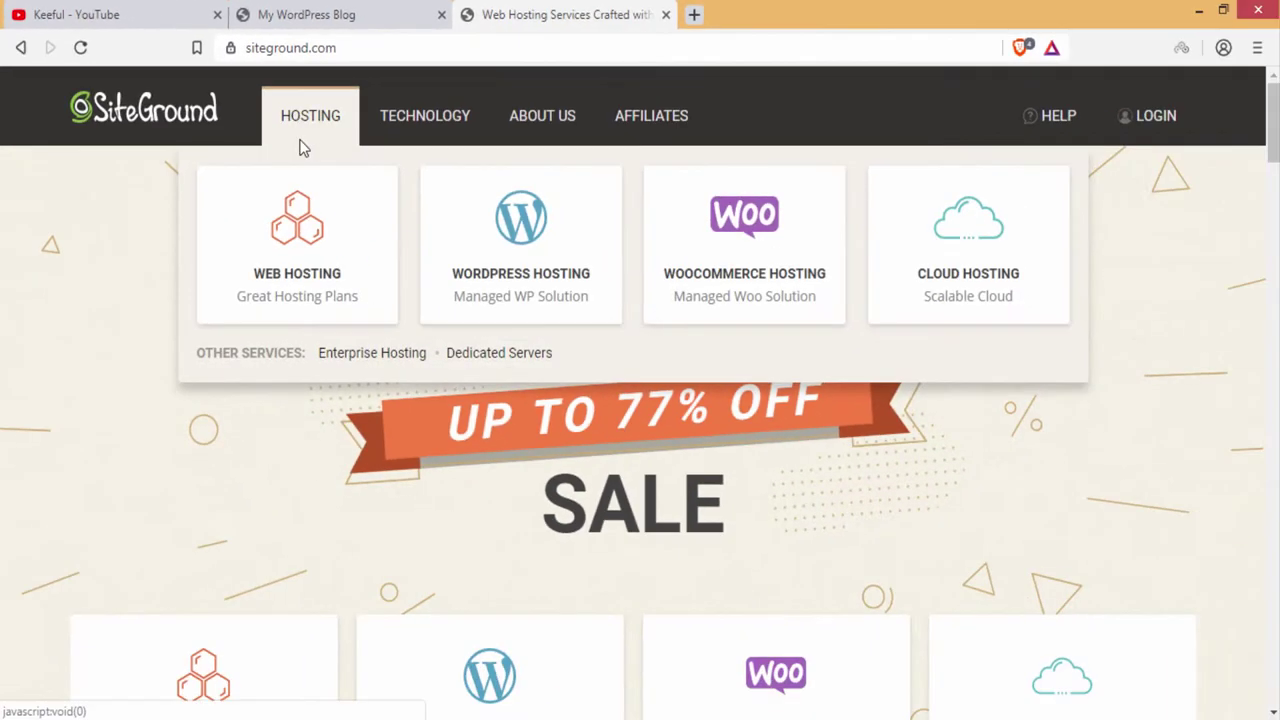
{"action": "left_click", "coordinate": [304, 253]}
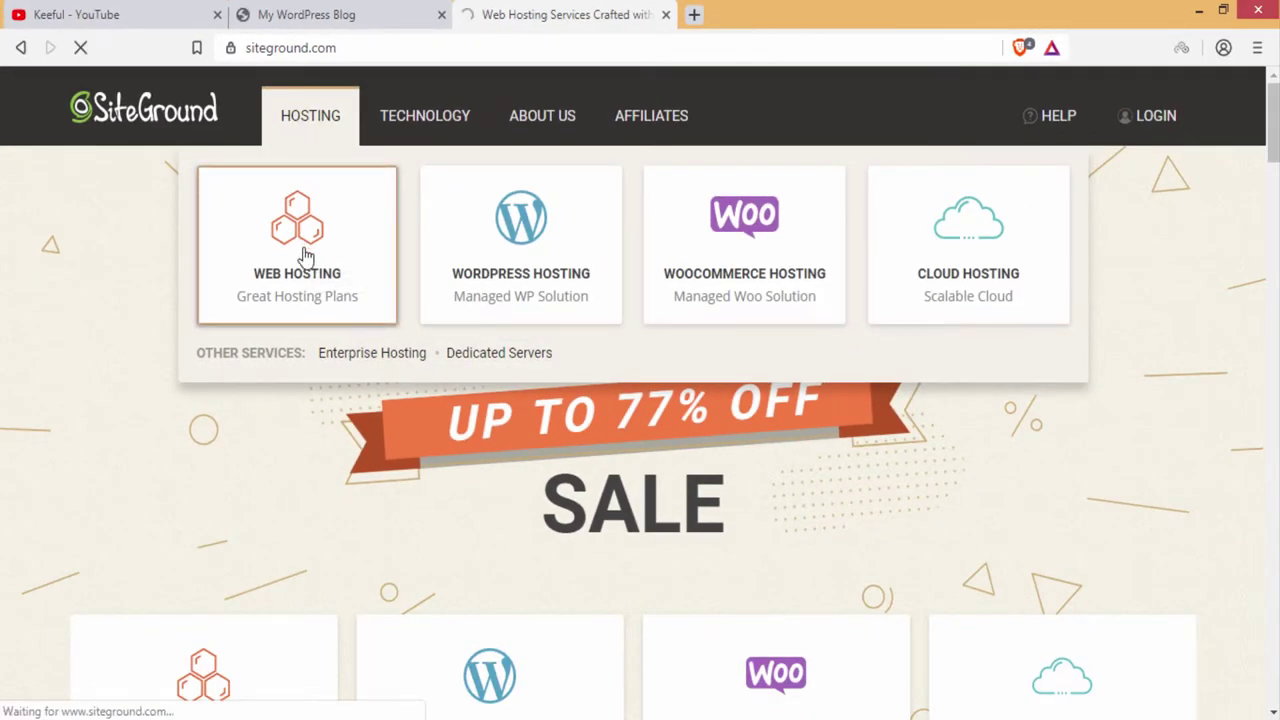
{"action": "scroll", "coordinate": [933, 368], "scroll_direction": "down", "scroll_amount": 1}
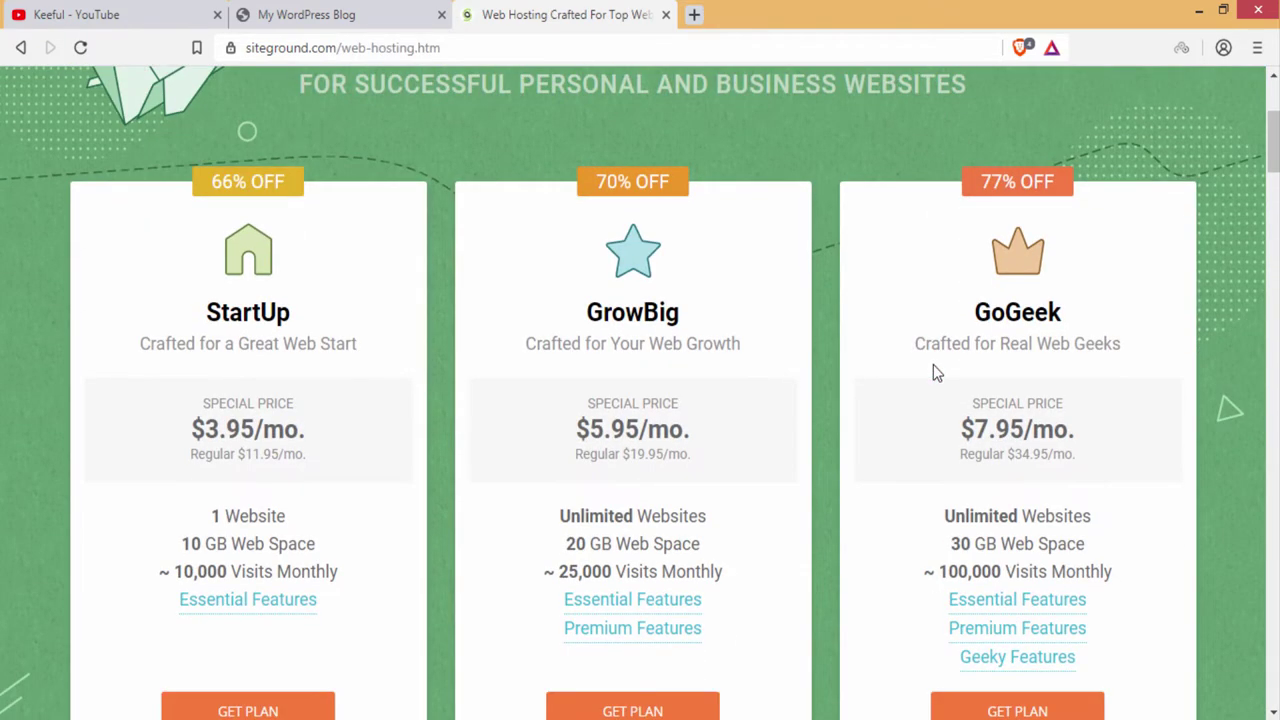
{"action": "scroll", "coordinate": [933, 370], "scroll_direction": "down", "scroll_amount": 1}
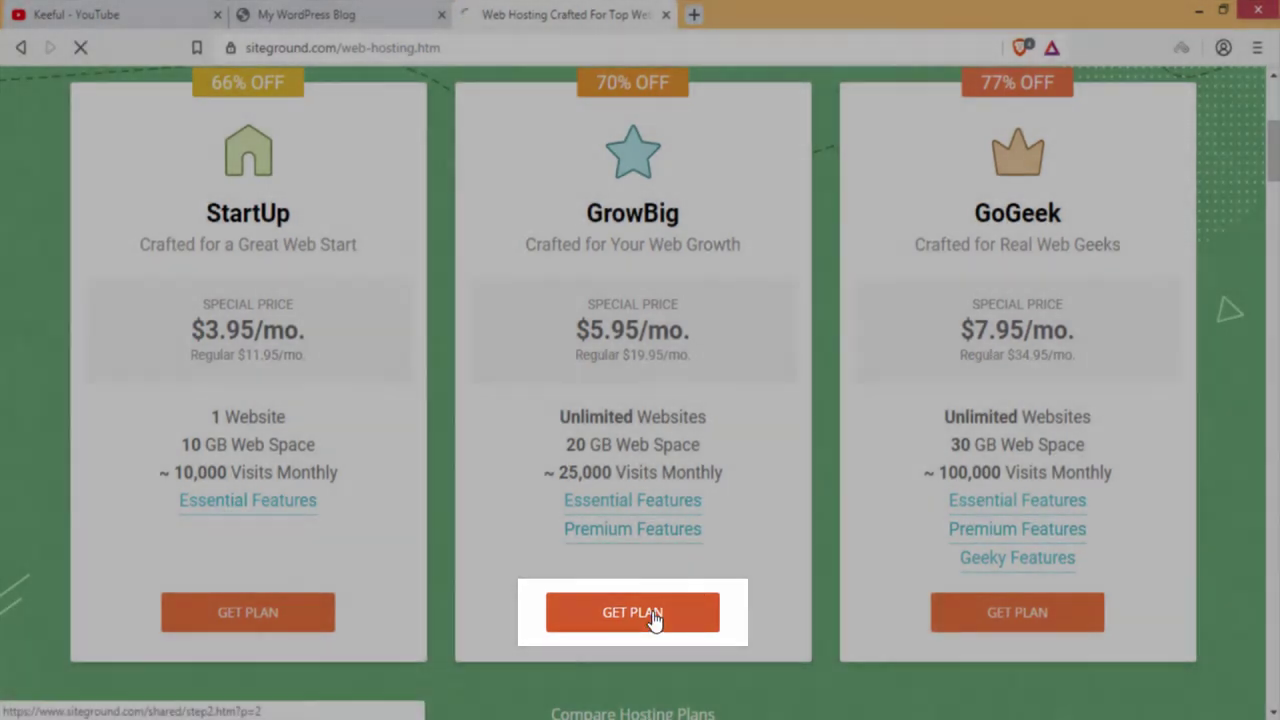
- Choose the GrowBig plan and register the new domain wpkeeful.com
{"action": "left_click", "coordinate": [655, 618]}
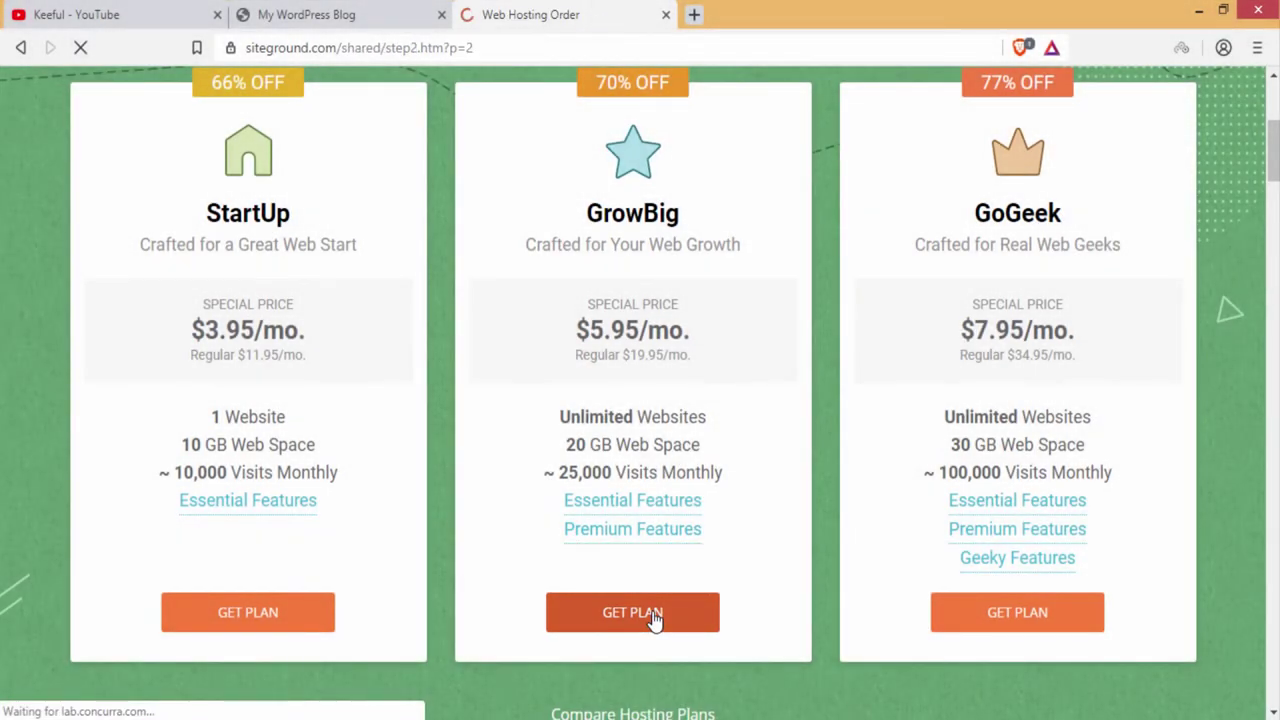
{"action": "left_click", "coordinate": [491, 426]}
{"action": "type", "text": "wp"}
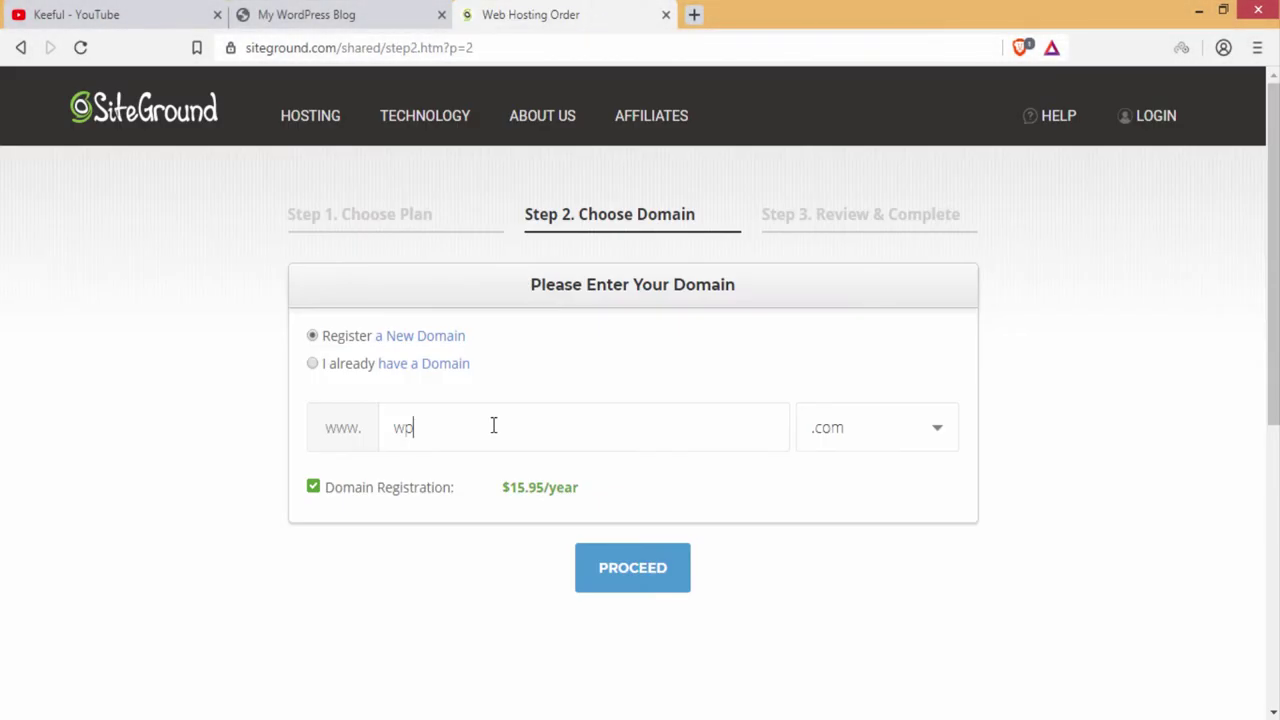
{"action": "type", "text": "keeful"}
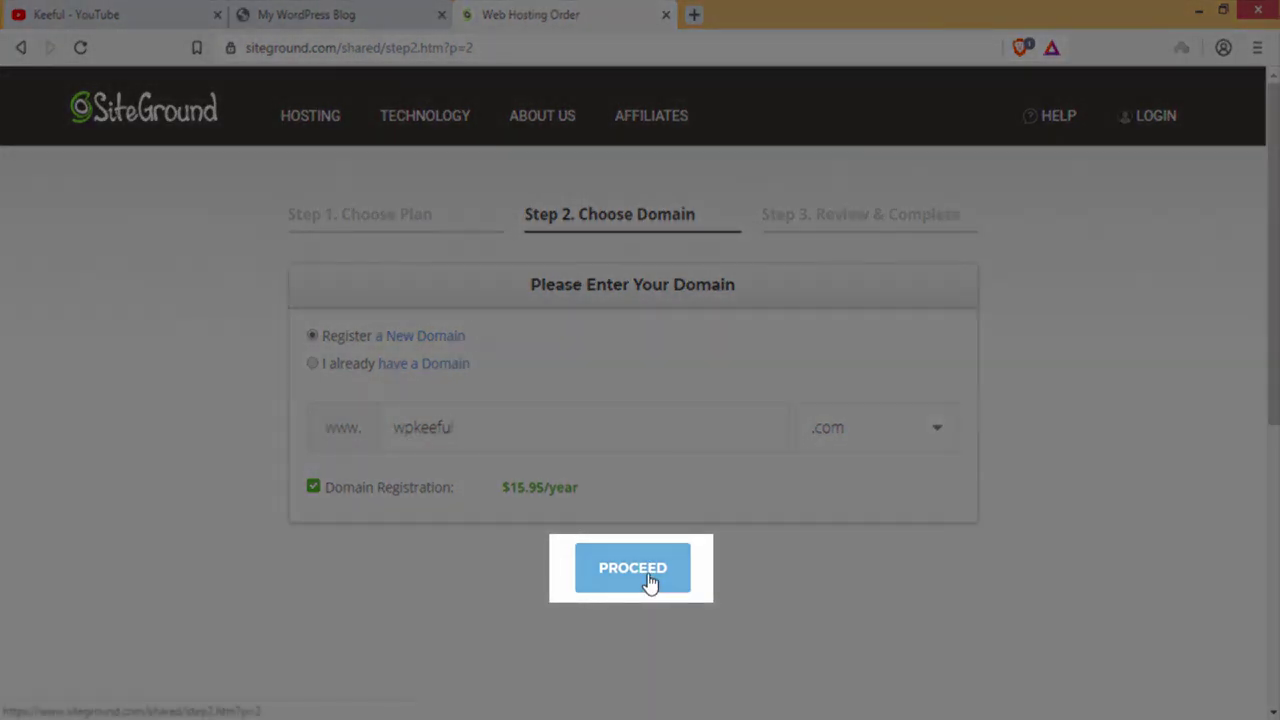
{"action": "left_click", "coordinate": [650, 583]}
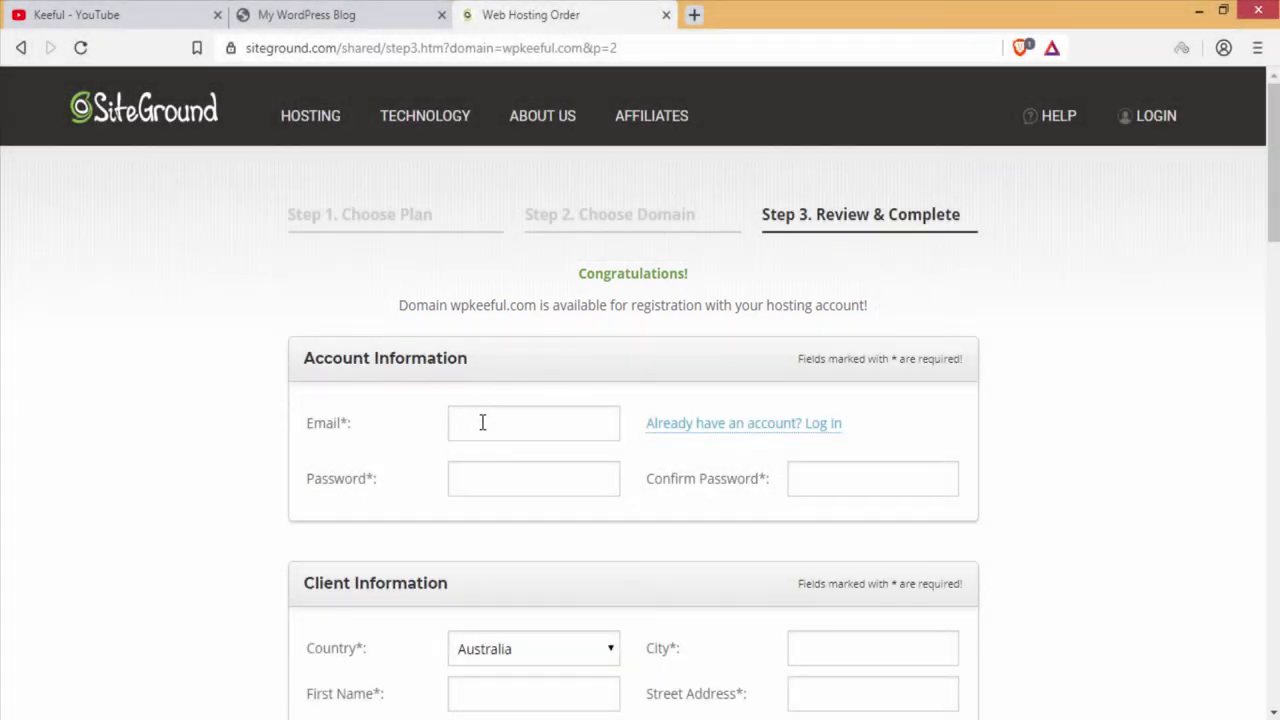
- Paste the account e-mail and password, then paste the password again to confirm it
{"action": "left_click", "coordinate": [482, 422]}
{"action": "key", "text": "ctrl+v"}
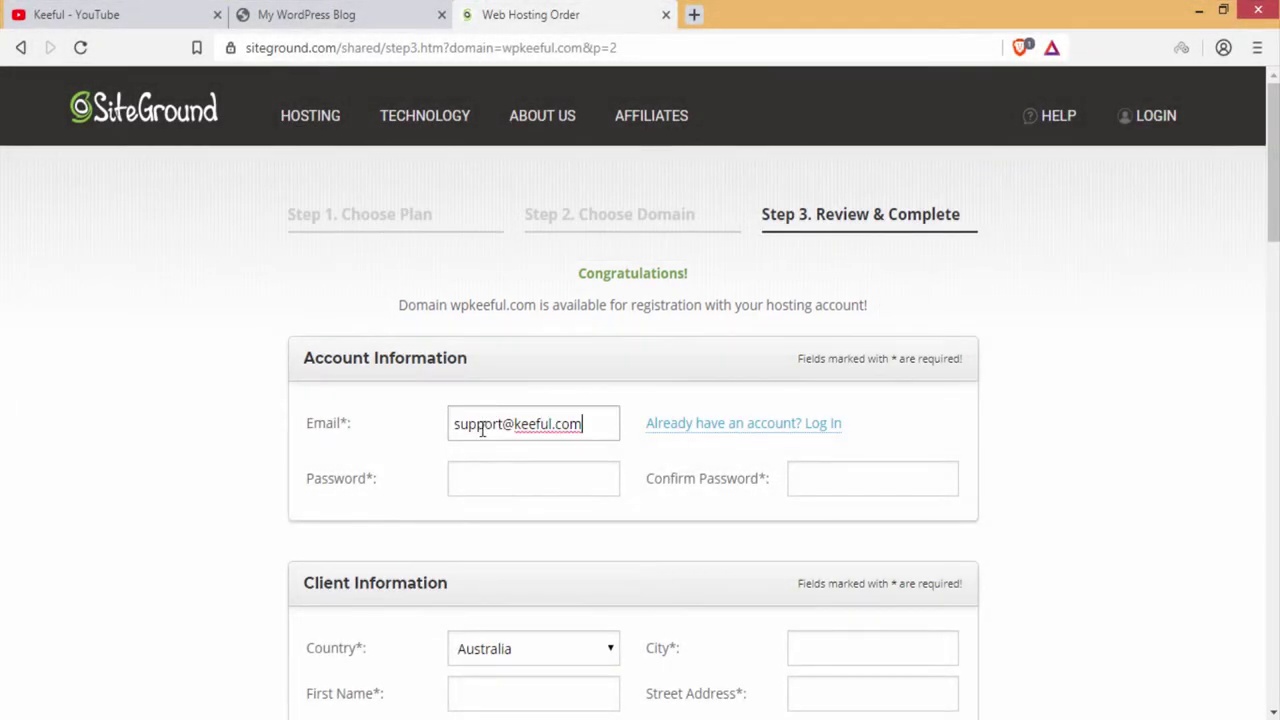
{"action": "left_click", "coordinate": [507, 473]}
{"action": "key", "text": "ctrl+v"}
{"action": "left_click", "coordinate": [817, 479]}
{"action": "key", "text": "ctrl+v"}
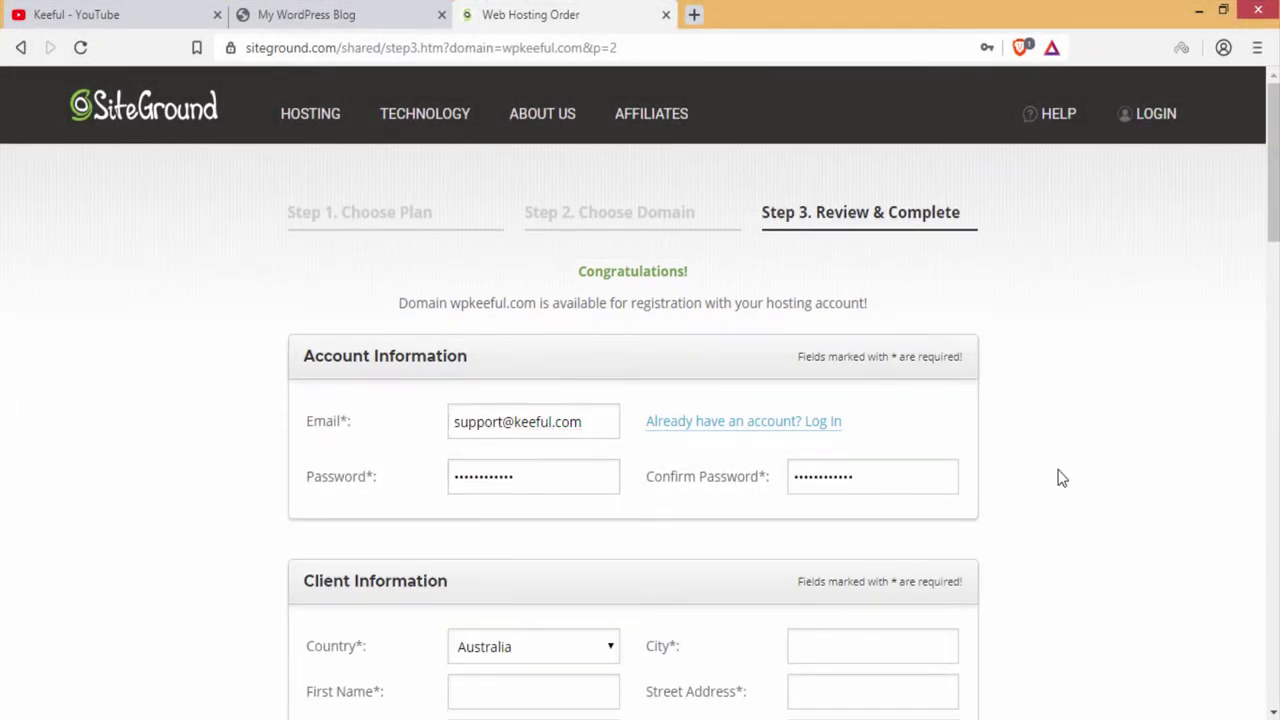
{"action": "scroll", "coordinate": [1060, 478], "scroll_direction": "down", "scroll_amount": 2}
{"action": "scroll", "coordinate": [1060, 478], "scroll_direction": "down", "scroll_amount": 2}
{"action": "scroll", "coordinate": [1060, 478], "scroll_direction": "down", "scroll_amount": 1}
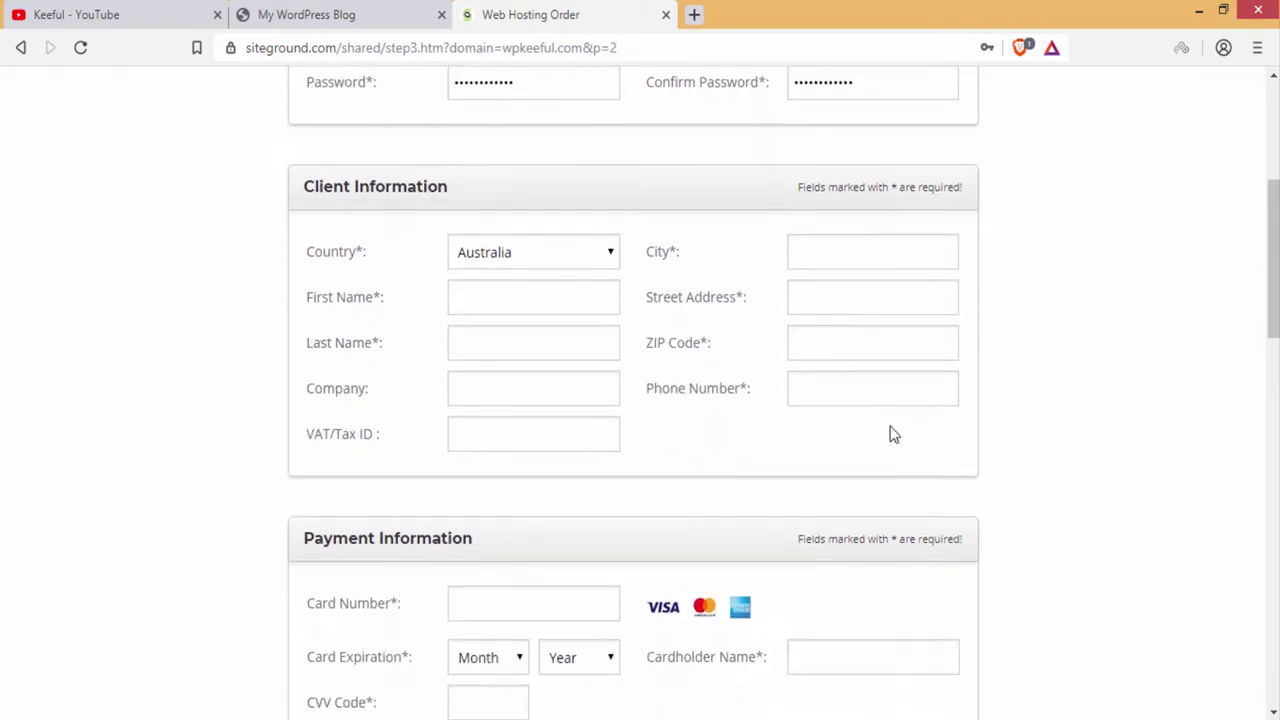
- Fill in the client's city, first and last name, street address, ZIP code and phone number
{"action": "left_click", "coordinate": [845, 262]}
{"action": "type", "text": "Sydney"}
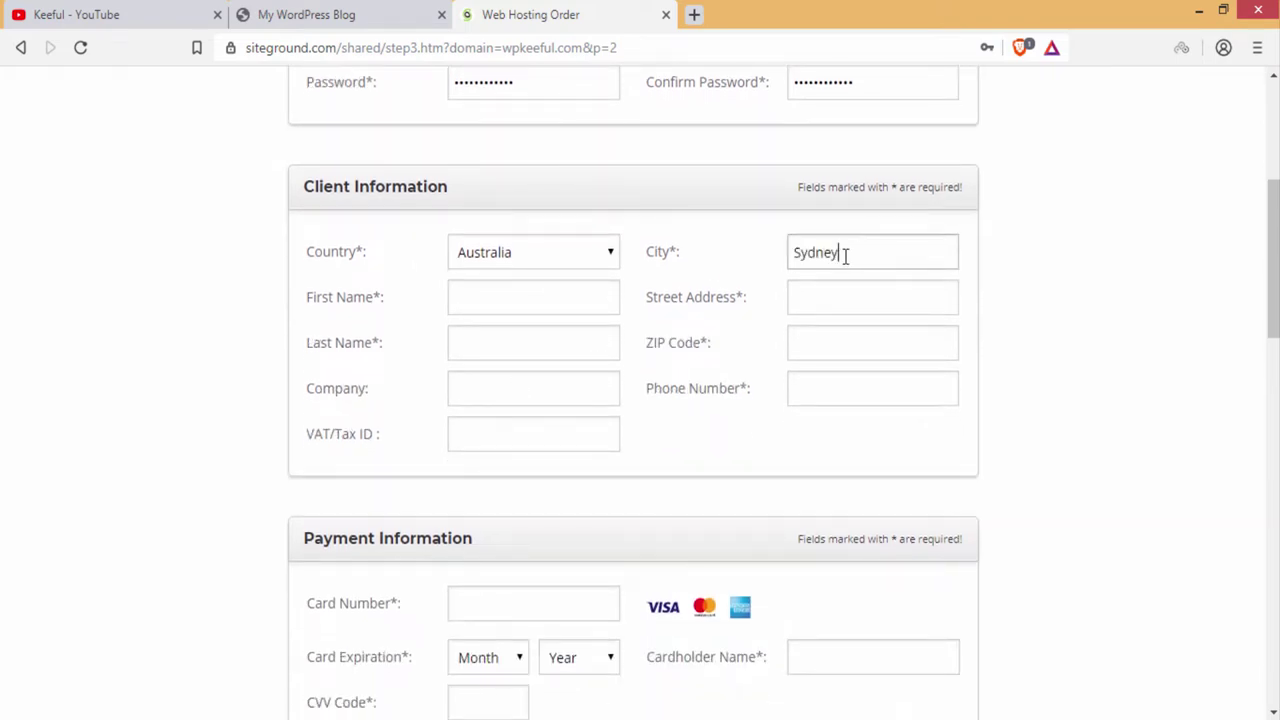
{"action": "left_click", "coordinate": [522, 298]}
{"action": "type", "text": "Keeful"}
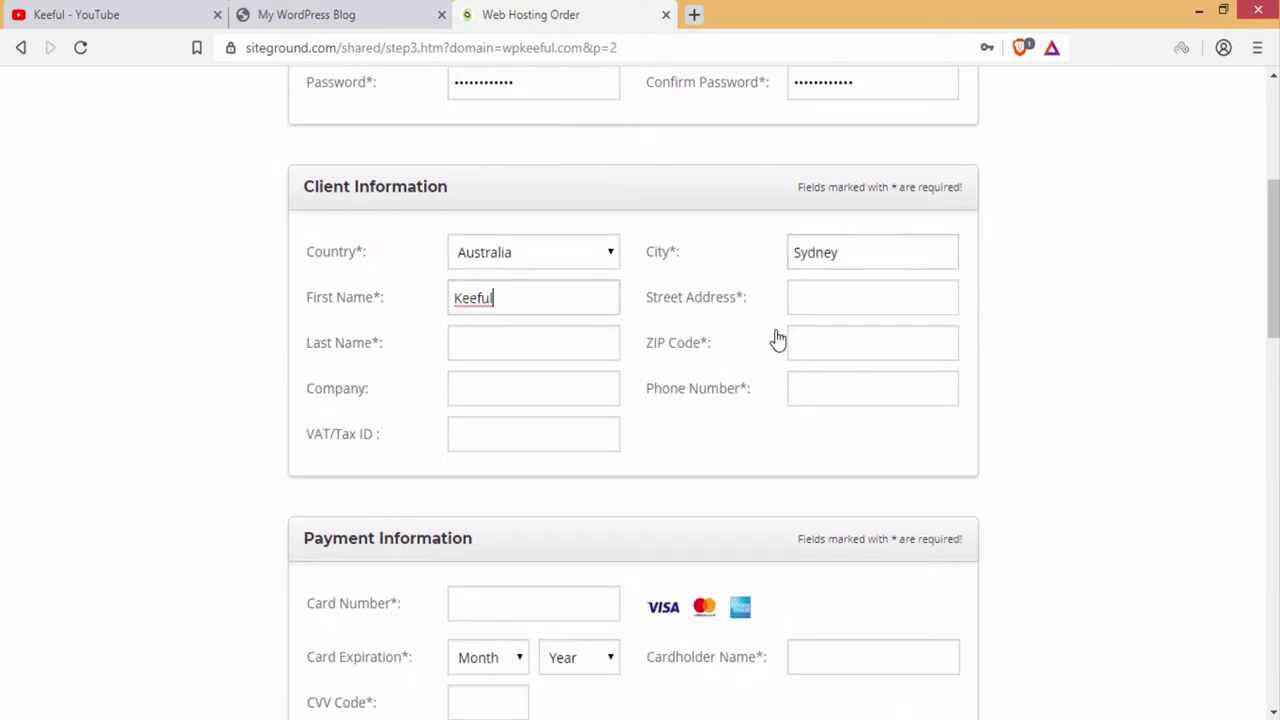
{"action": "left_click", "coordinate": [526, 343]}
{"action": "type", "text": "Keeful"}
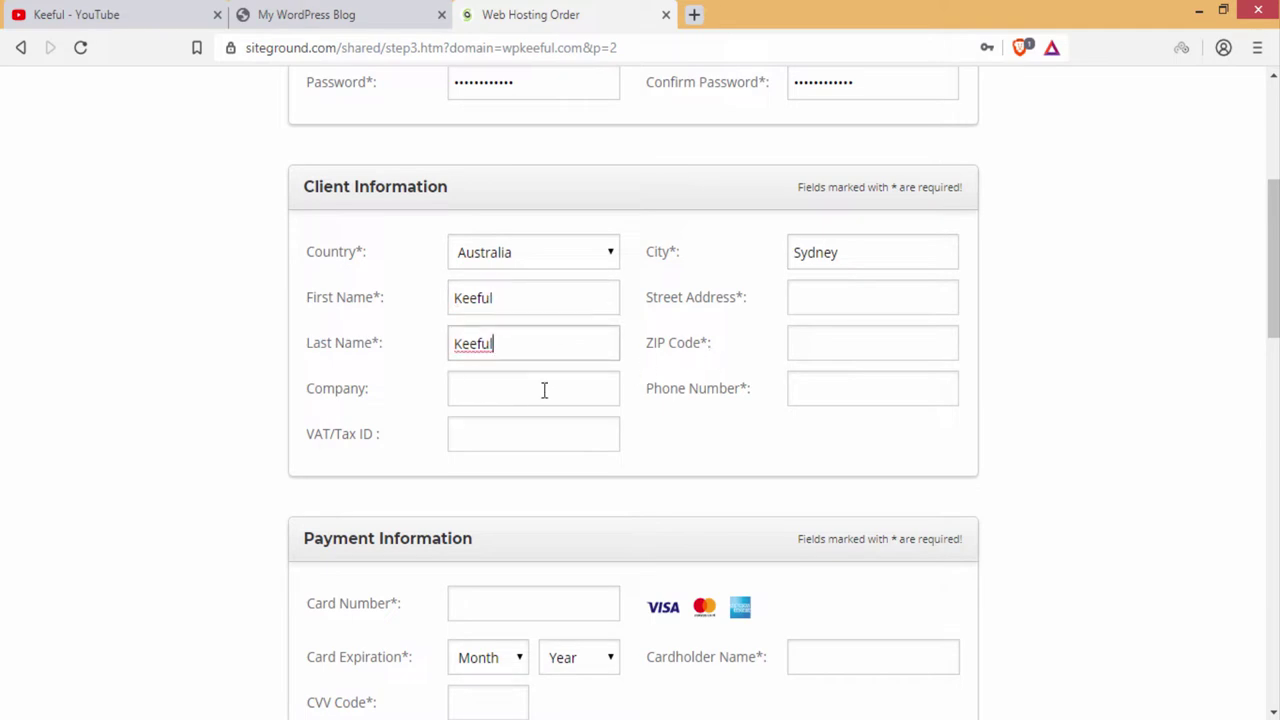
{"action": "left_click", "coordinate": [851, 297]}
{"action": "type", "text": "ocean street"}
{"action": "key", "text": "Tab"}
{"action": "type", "text": "2025"}
{"action": "key", "text": "Tab"}
{"action": "type", "text": "1234567890"}
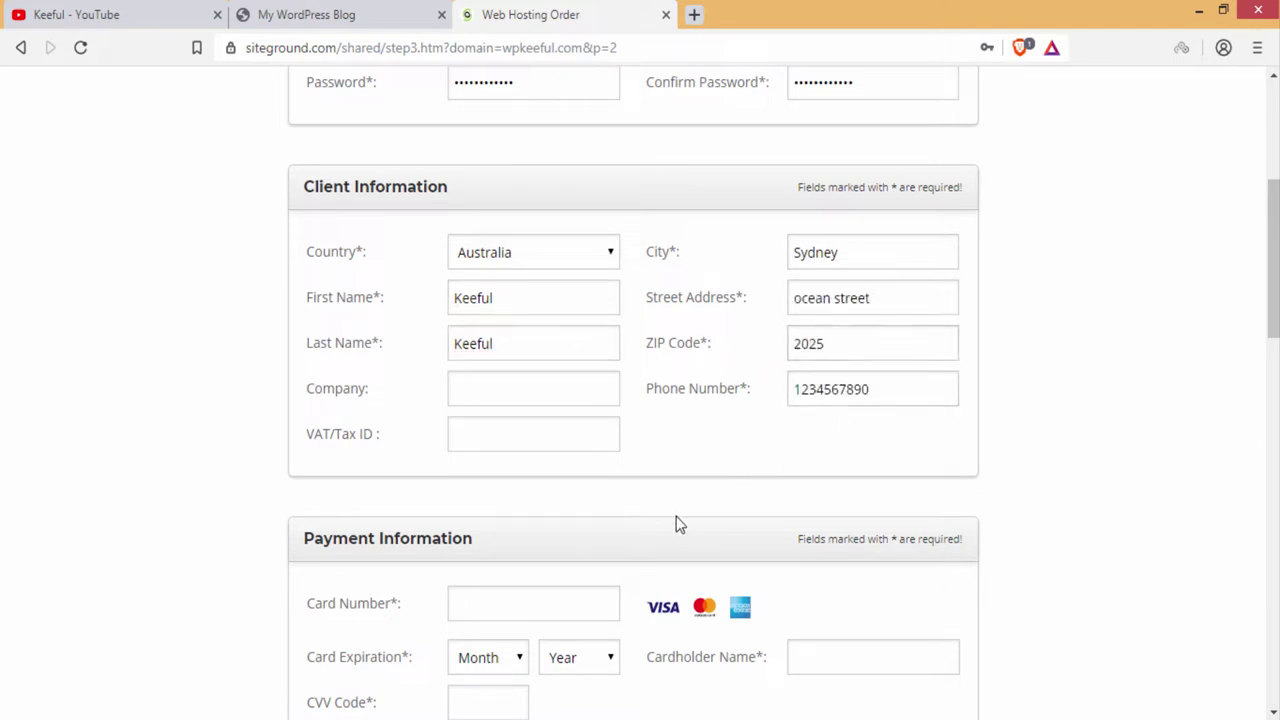
{"action": "scroll", "coordinate": [676, 521], "scroll_direction": "down", "scroll_amount": 4}
- Enter the card number, expiry 05/2020, cardholder name and security code
{"action": "type", "text": "4444444444444444"}
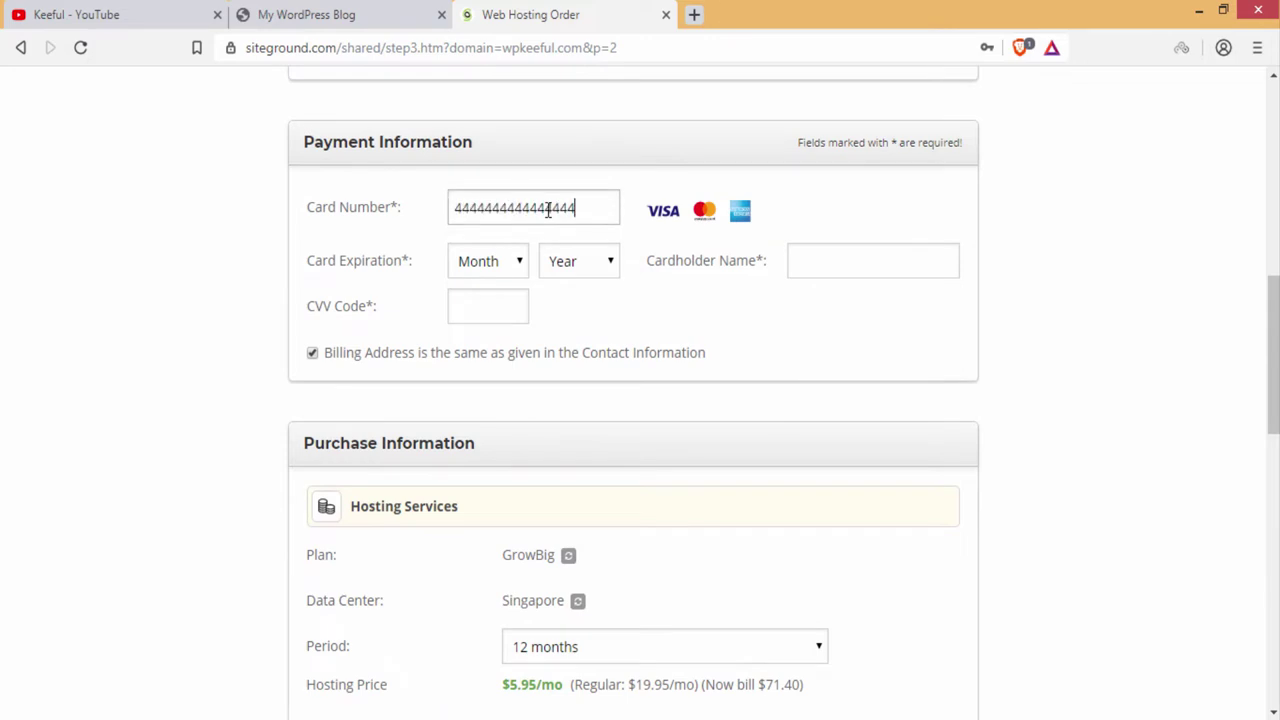
{"action": "left_click", "coordinate": [488, 261]}
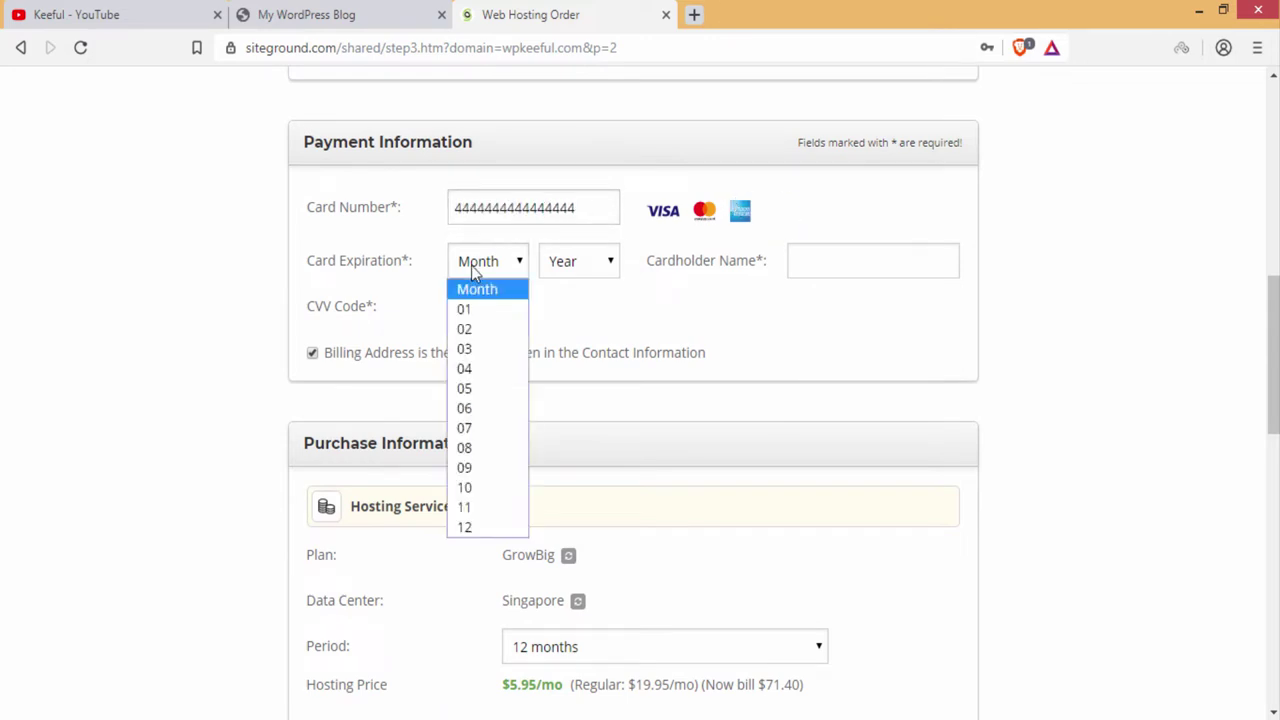
{"action": "left_click", "coordinate": [478, 386]}
{"action": "left_click", "coordinate": [565, 262]}
{"action": "left_click", "coordinate": [563, 331]}
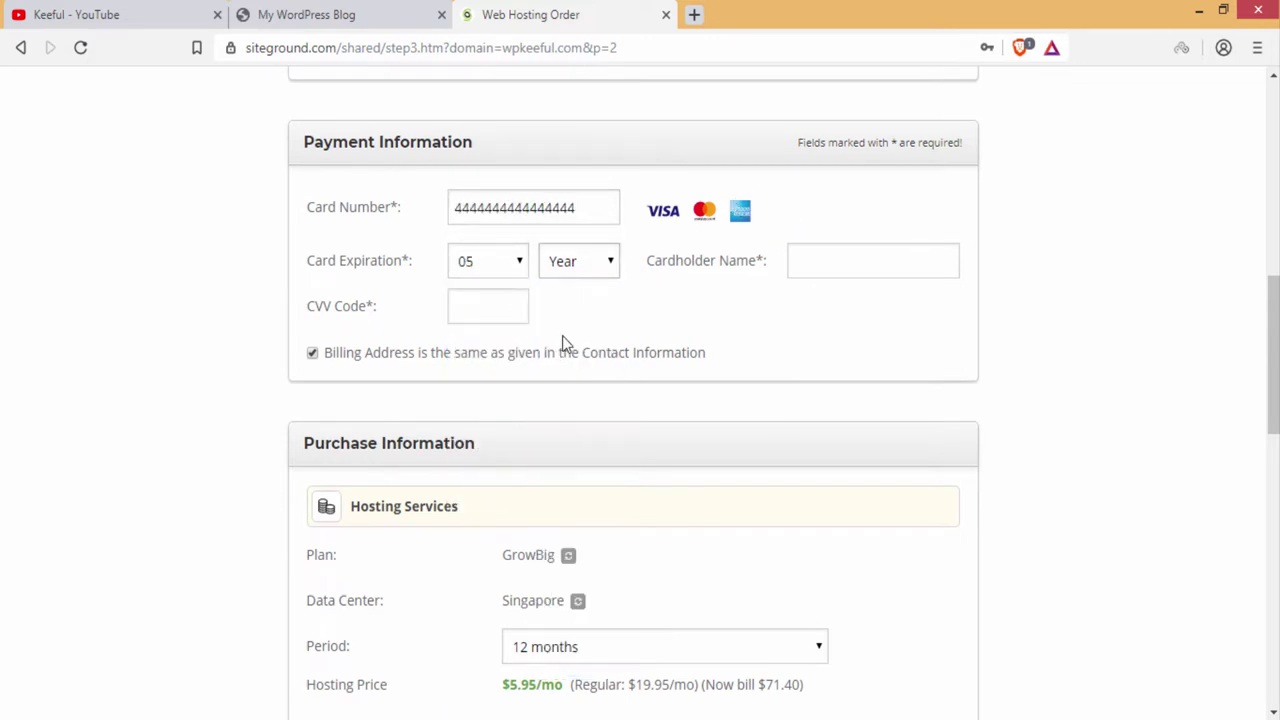
{"action": "left_click", "coordinate": [817, 264]}
{"action": "type", "text": "Keeful Keeful"}
{"action": "left_click", "coordinate": [489, 306]}
{"action": "type", "text": "456"}
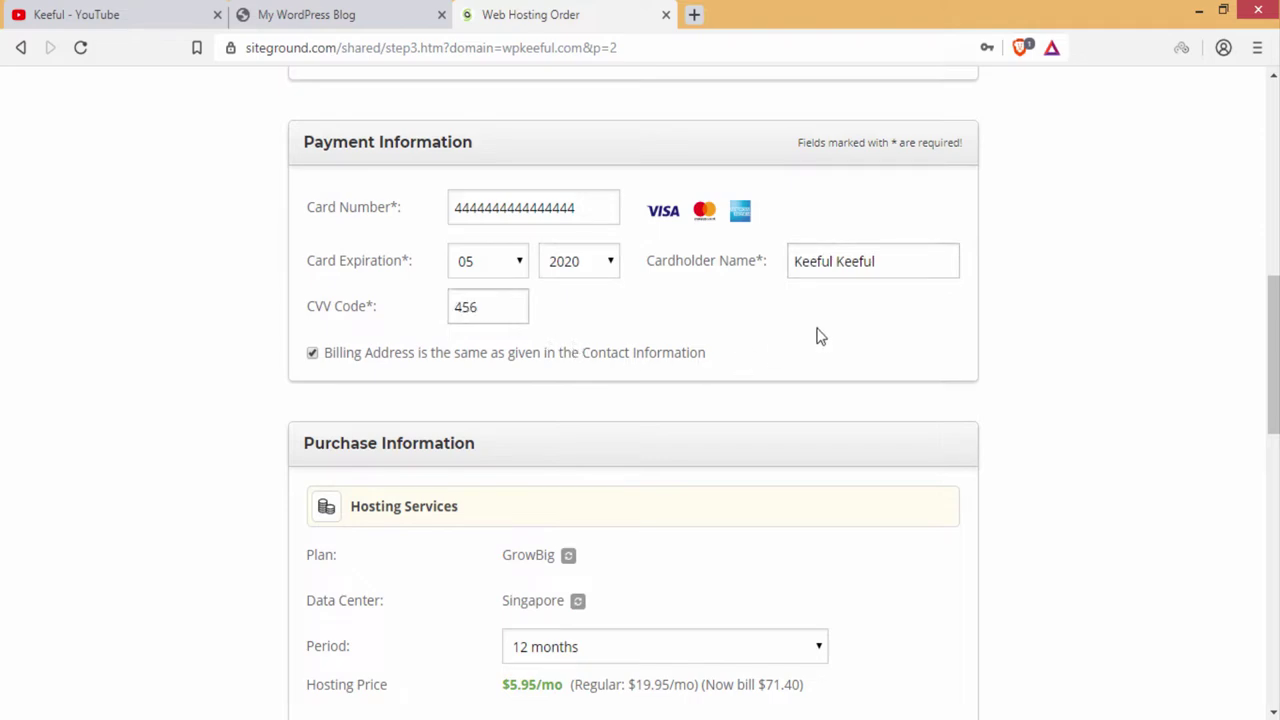
- Opt in to SiteGround news and submit the 87.35 USD payment
{"action": "scroll", "coordinate": [820, 337], "scroll_direction": "down", "scroll_amount": 4}
{"action": "scroll", "coordinate": [820, 337], "scroll_direction": "down", "scroll_amount": 3}
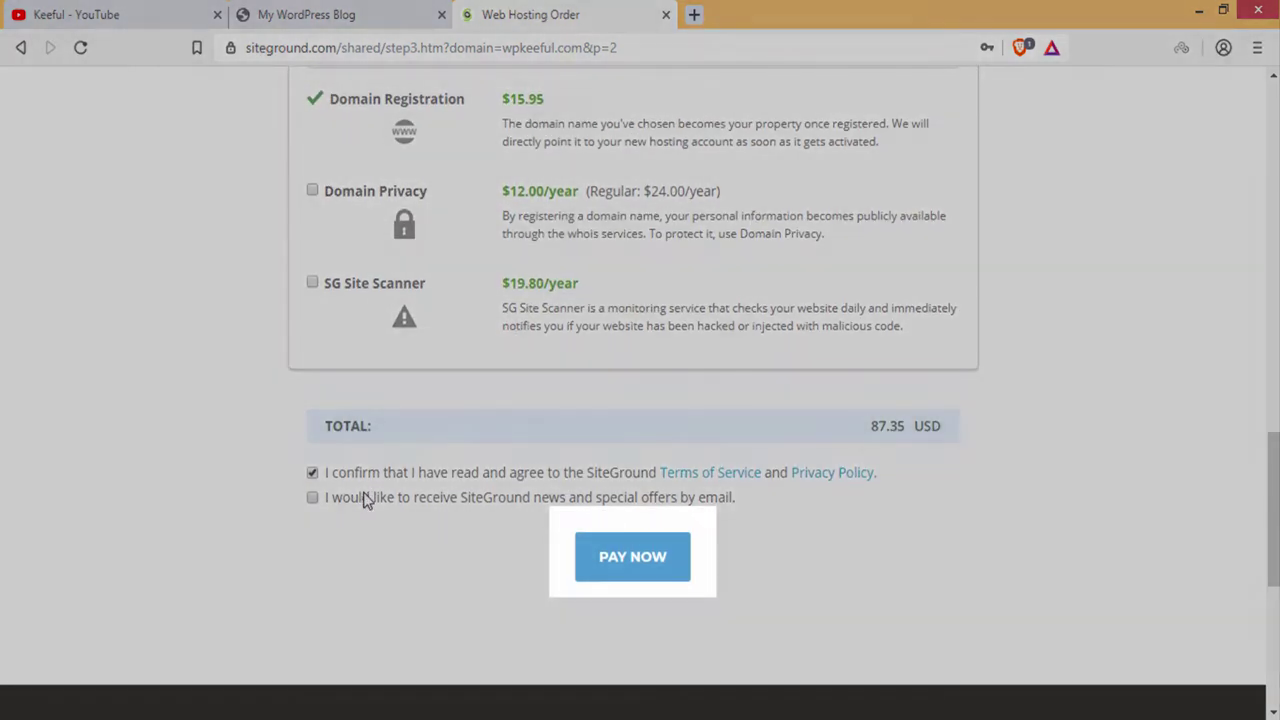
{"action": "left_click", "coordinate": [365, 499]}
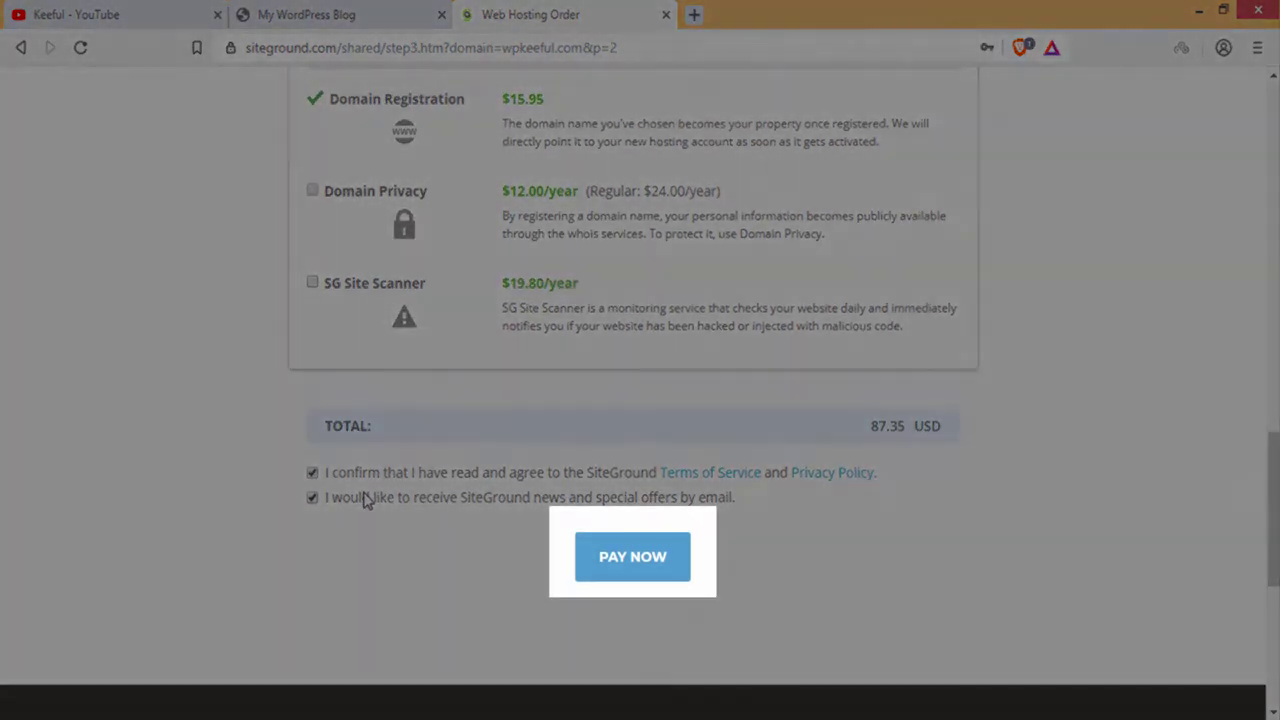
{"action": "left_click", "coordinate": [640, 563]}
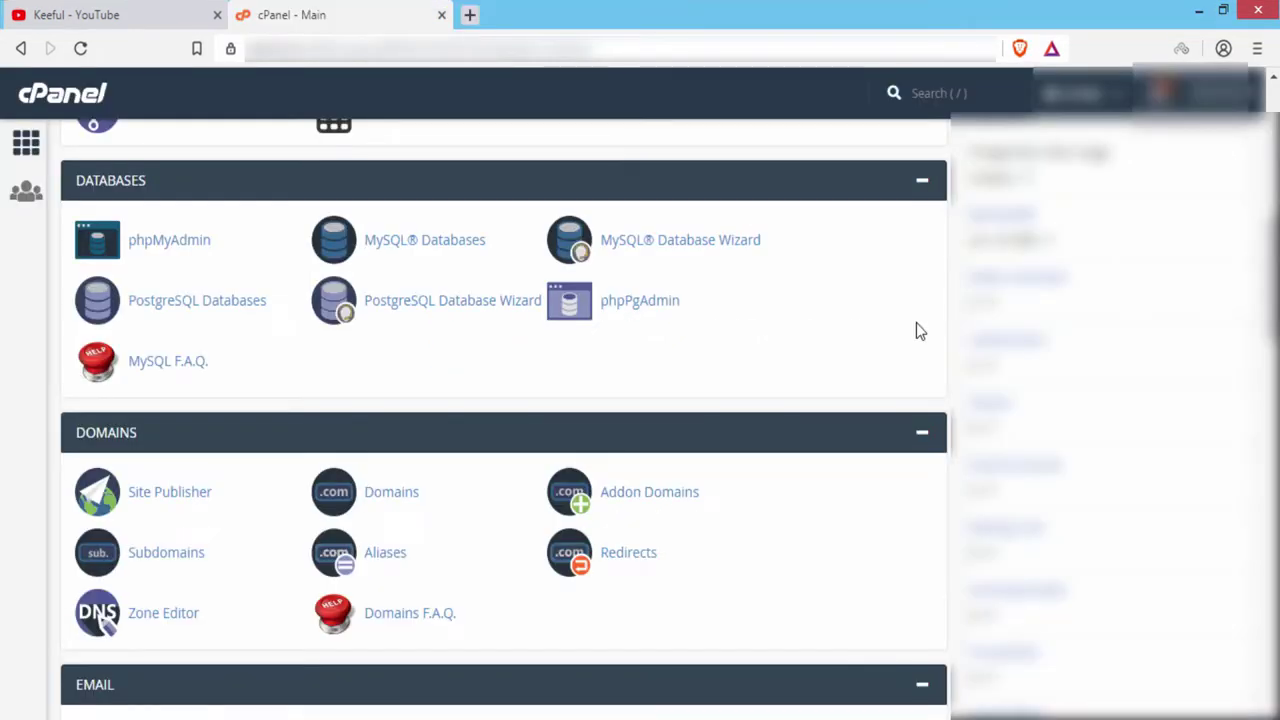
- Scroll to the Softaculous Apps Installer in cPanel and open its WordPress 5.2.2 installer
{"action": "scroll", "coordinate": [916, 322], "scroll_direction": "down", "scroll_amount": 3}
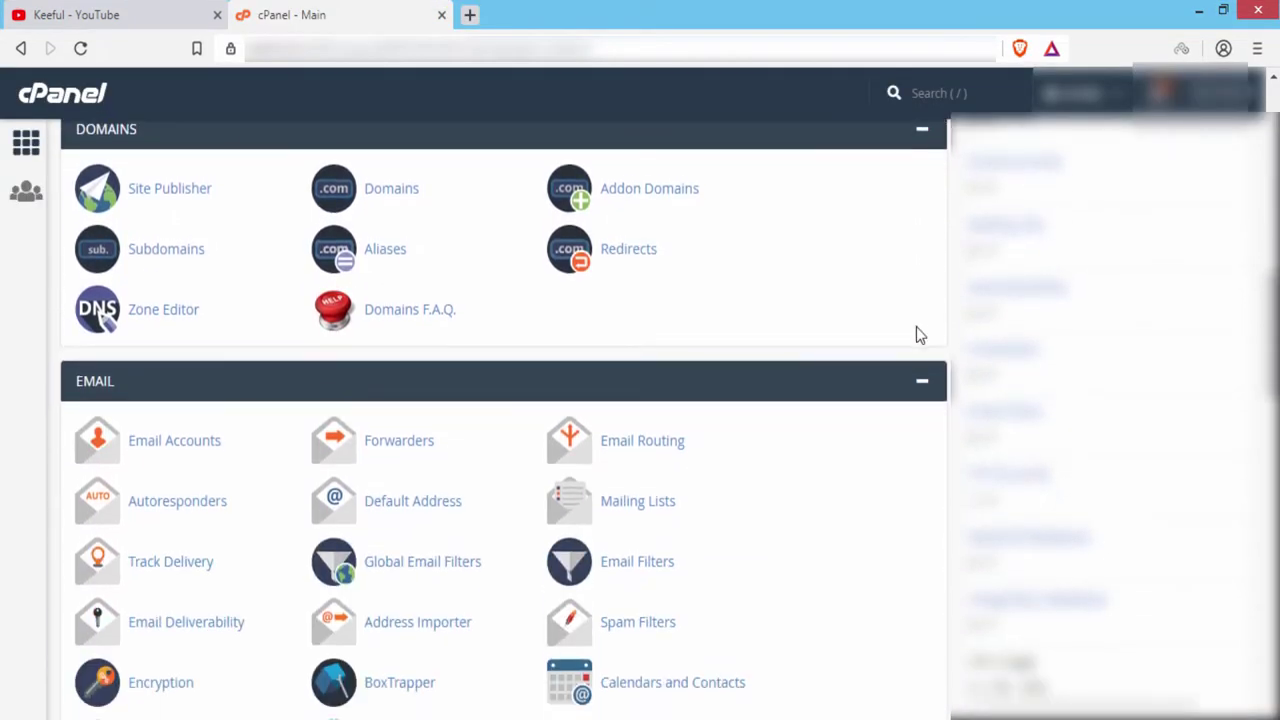
{"action": "scroll", "coordinate": [916, 327], "scroll_direction": "down", "scroll_amount": 5}
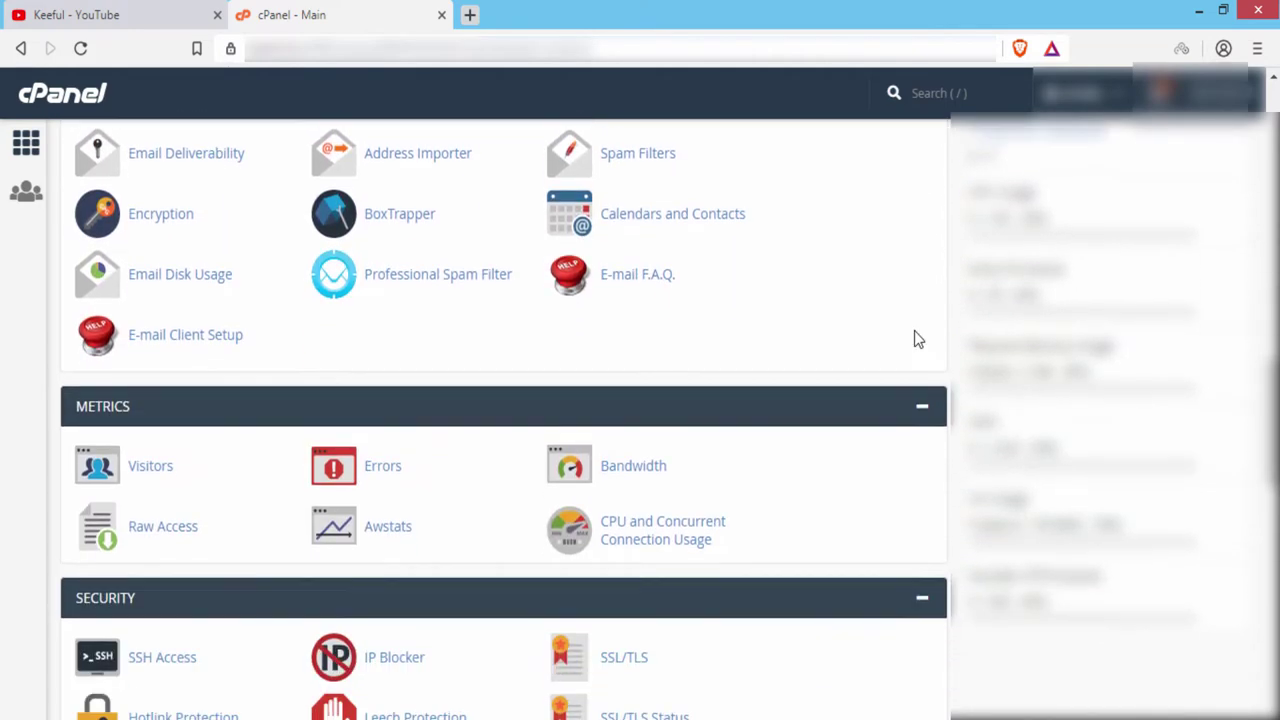
{"action": "scroll", "coordinate": [918, 340], "scroll_direction": "down", "scroll_amount": 7}
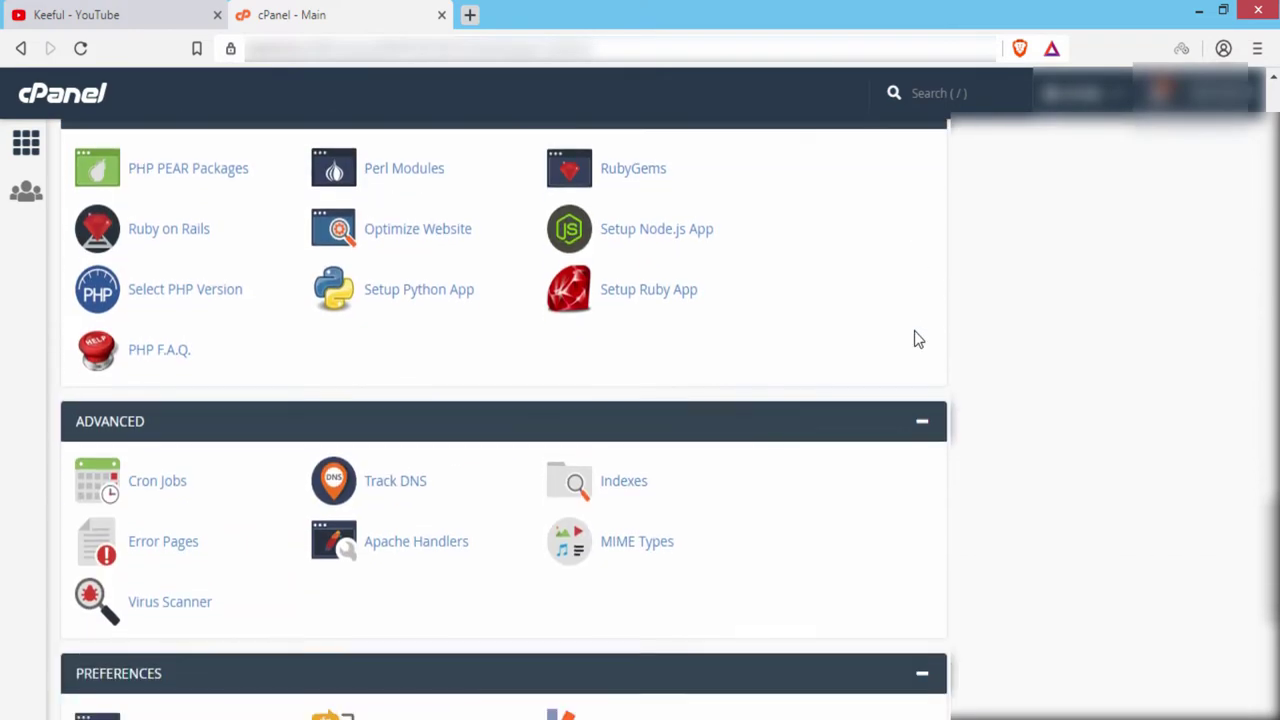
{"action": "scroll", "coordinate": [918, 340], "scroll_direction": "down", "scroll_amount": 5}
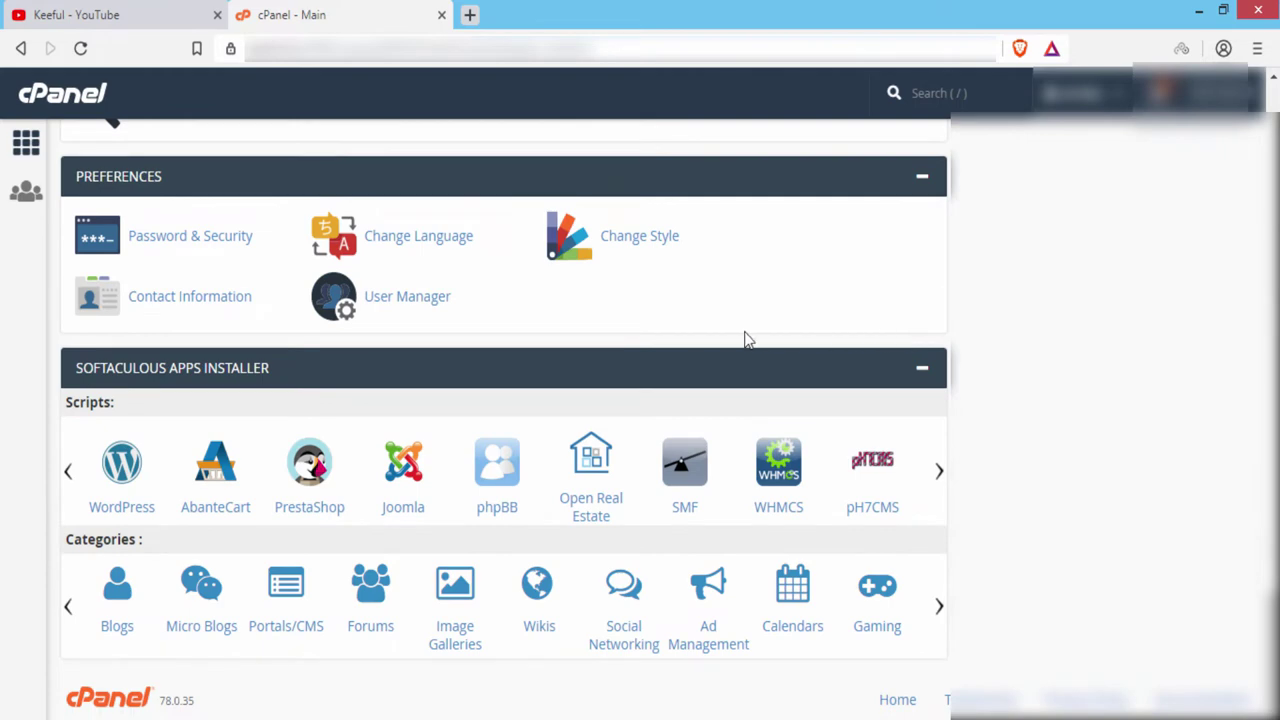
{"action": "left_click", "coordinate": [121, 483]}
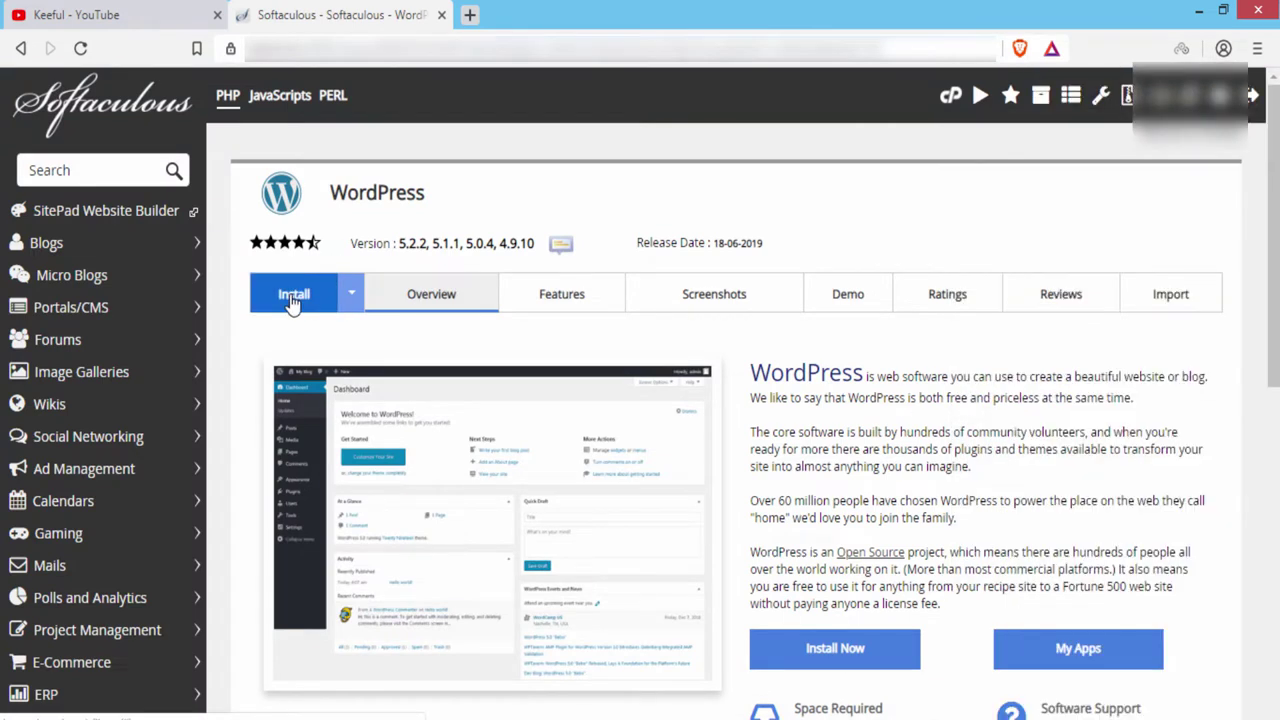
{"action": "left_click", "coordinate": [293, 303]}
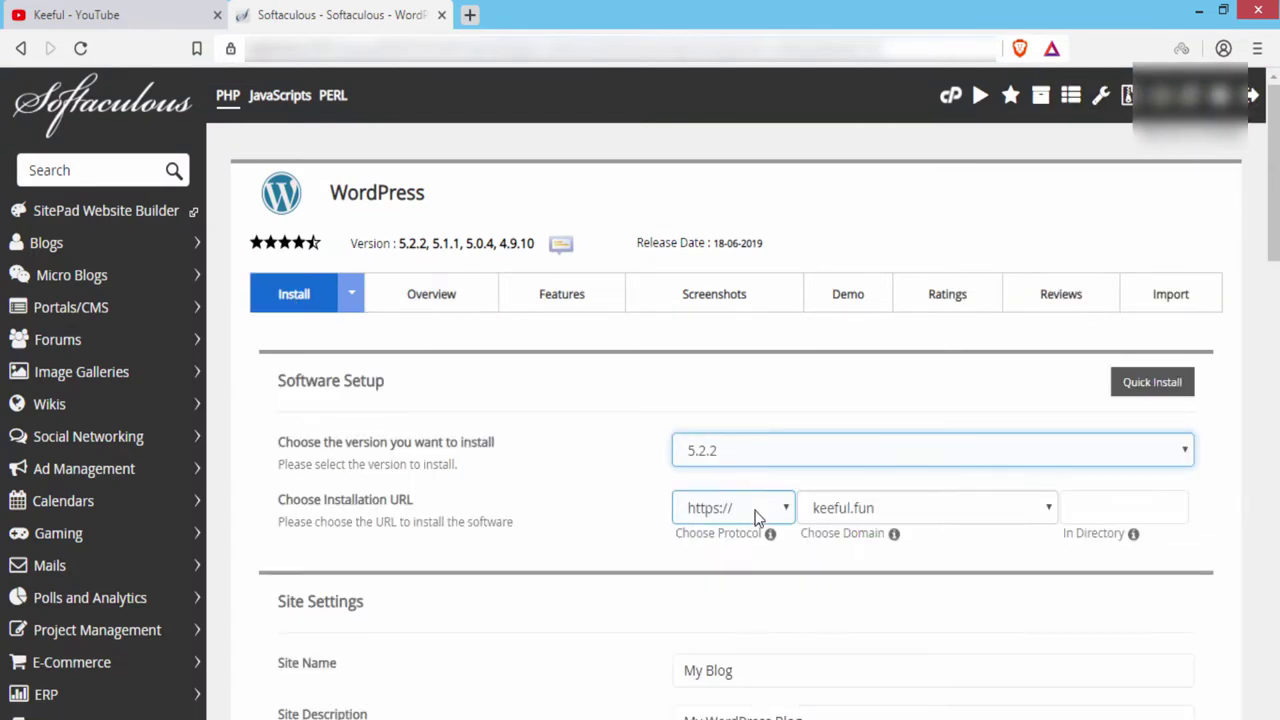
{"action": "left_click", "coordinate": [757, 512]}
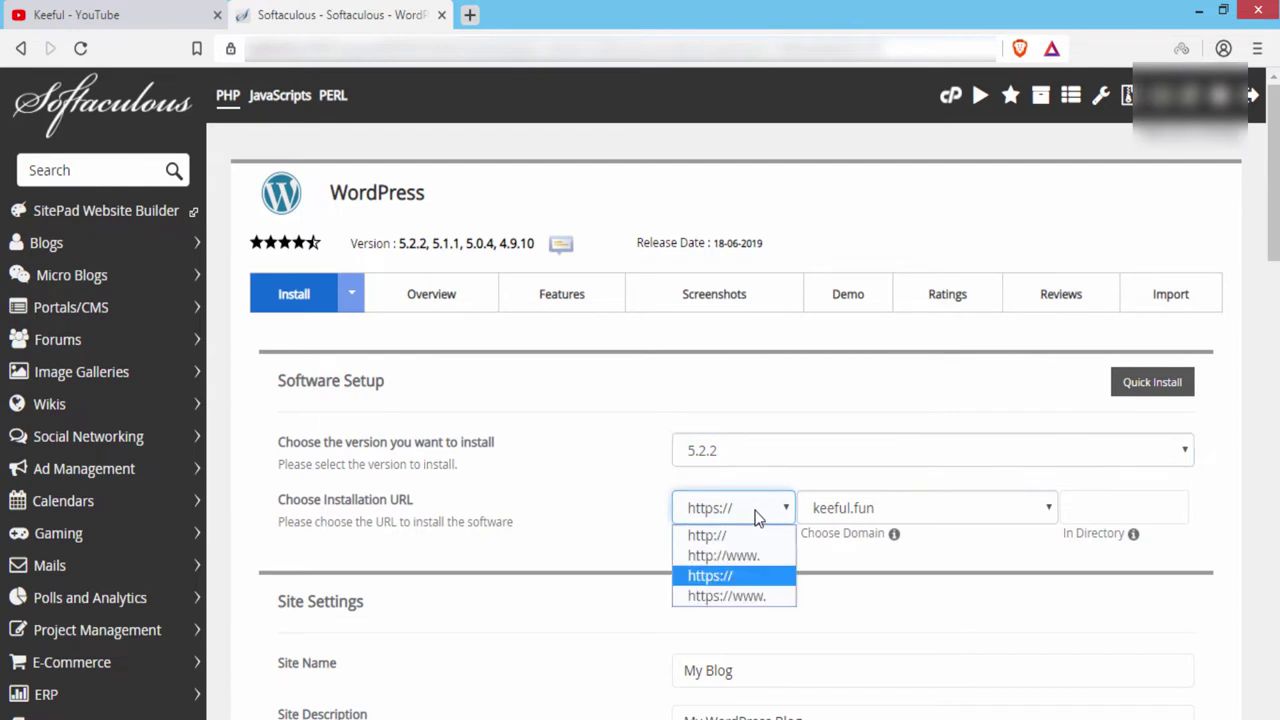
{"action": "left_click", "coordinate": [757, 597]}
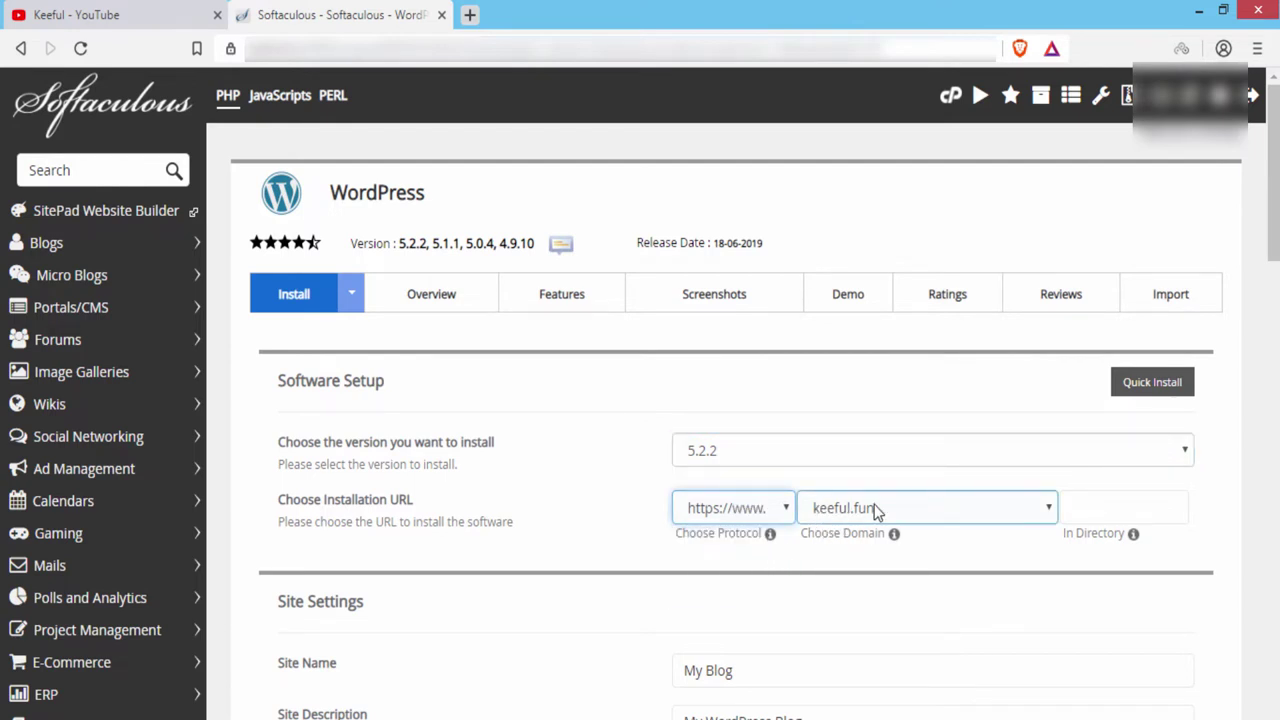
{"action": "scroll", "coordinate": [894, 509], "scroll_direction": "down", "scroll_amount": 2}
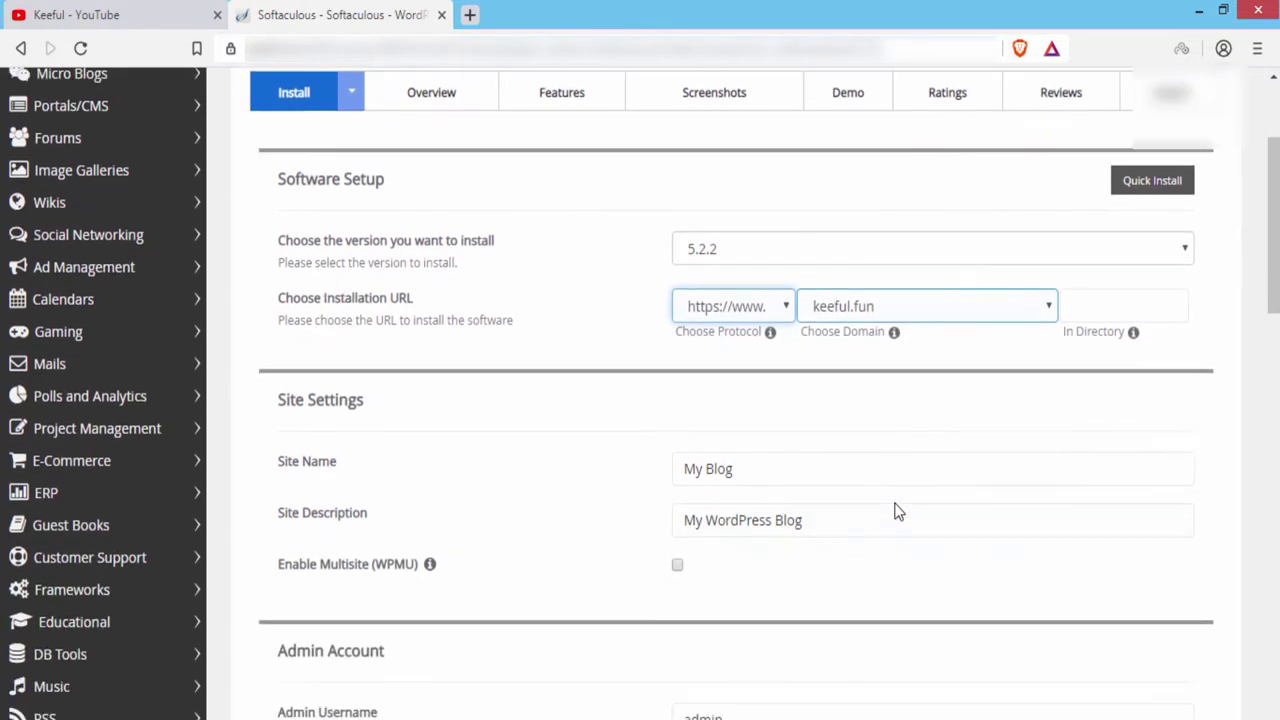
{"action": "left_click", "coordinate": [795, 470]}
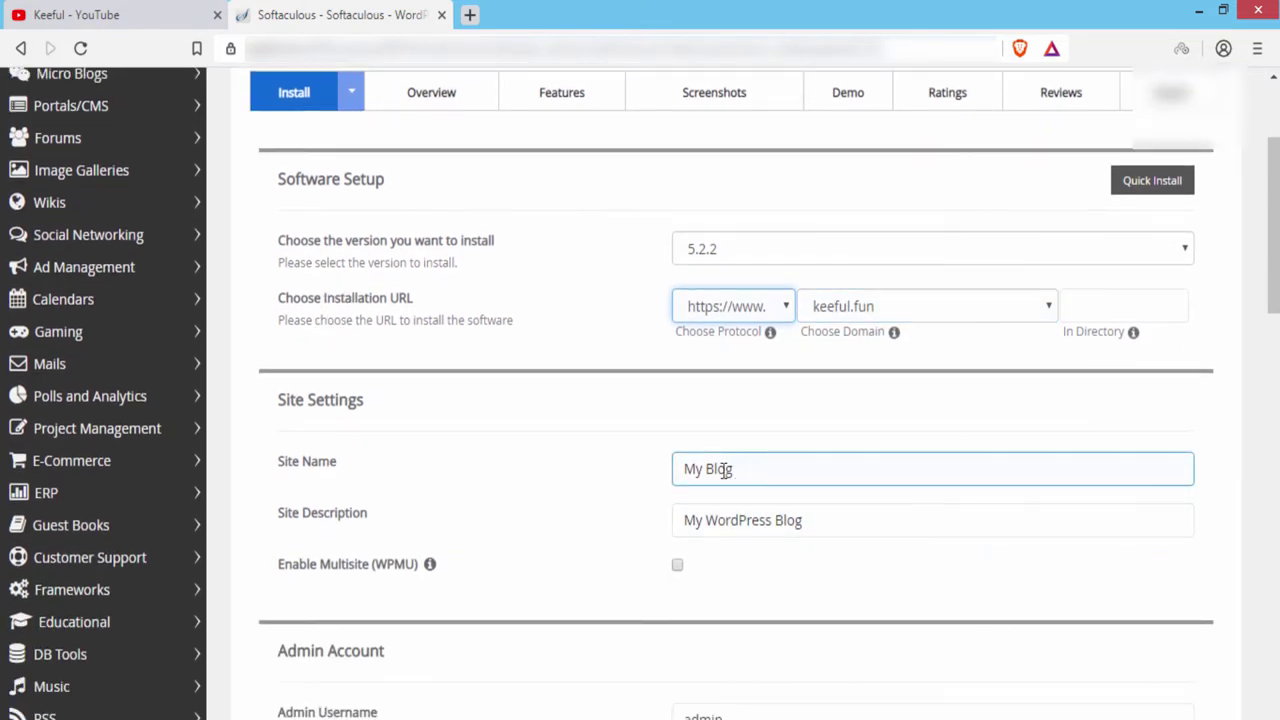
{"action": "left_click_drag", "start_coordinate": [734, 470], "coordinate": [683, 474]}
{"action": "scroll", "coordinate": [800, 500], "scroll_direction": "down", "scroll_amount": 3}
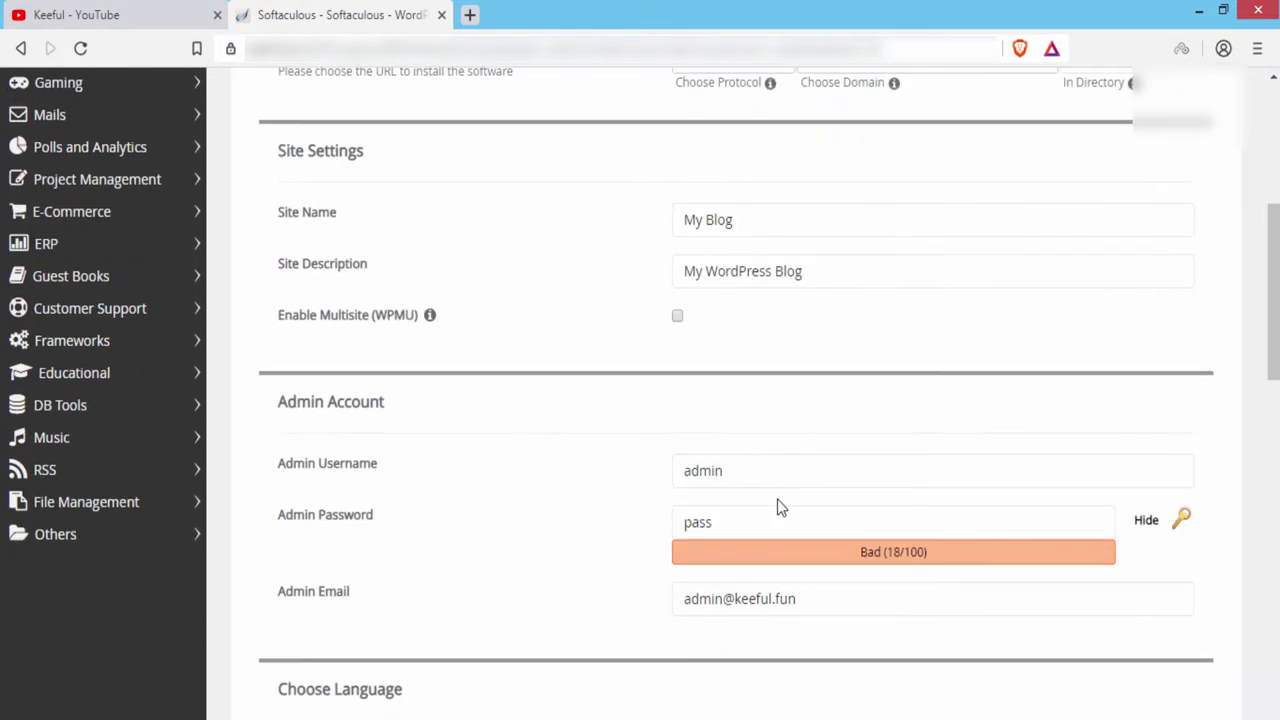
{"action": "scroll", "coordinate": [777, 507], "scroll_direction": "down", "scroll_amount": 2}
- Change the admin username to keeful and replace the default password with a new one
{"action": "left_click", "coordinate": [729, 318]}
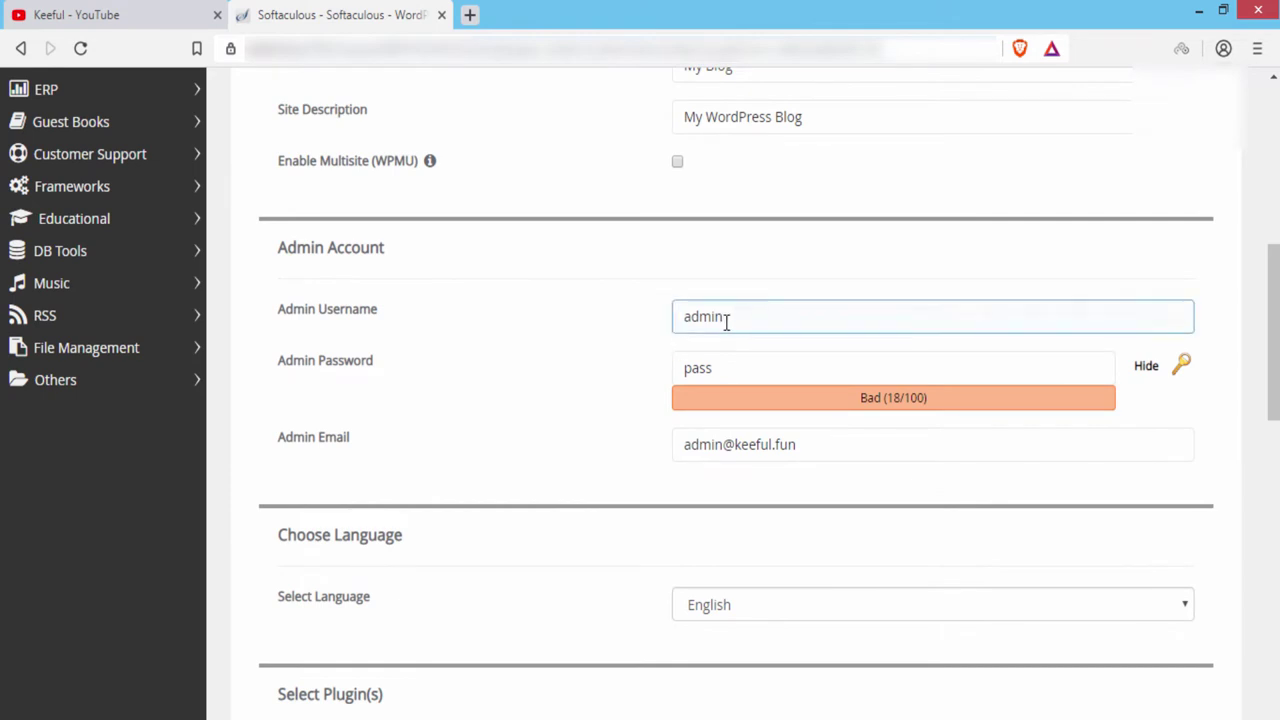
{"action": "left_click_drag", "start_coordinate": [726, 318], "coordinate": [683, 318]}
{"action": "type", "text": "keeful"}
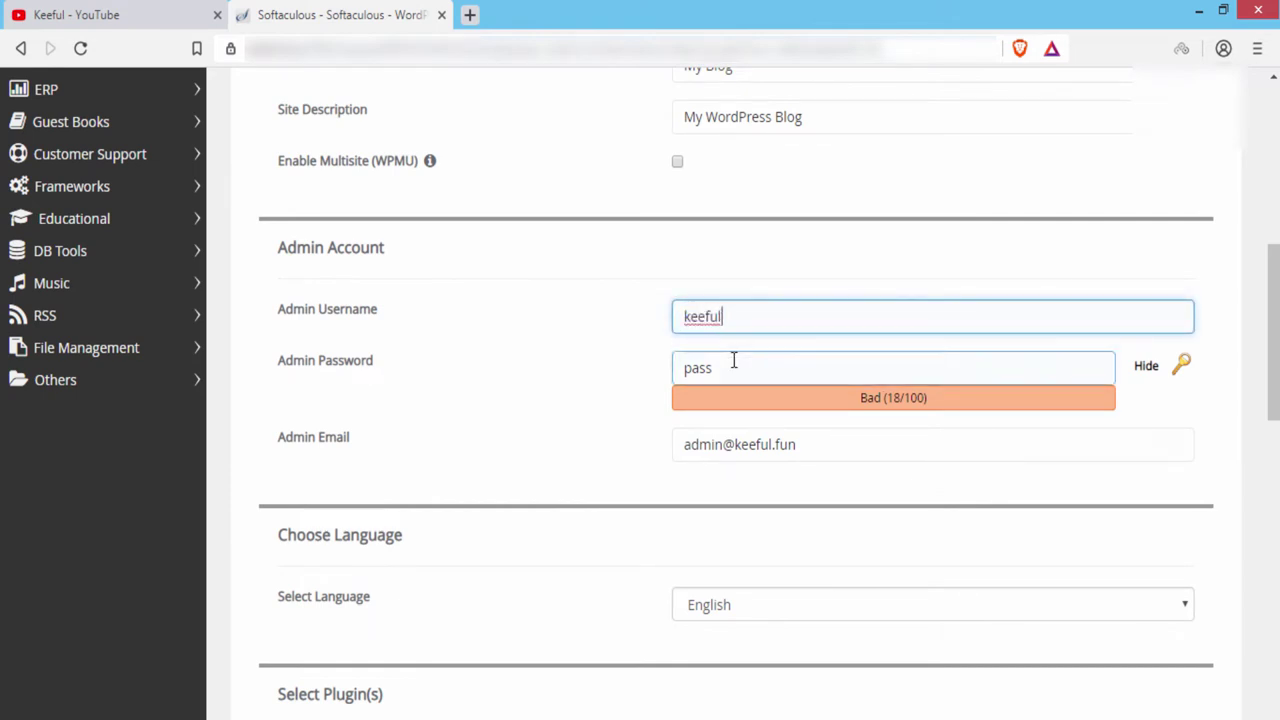
{"action": "left_click_drag", "start_coordinate": [734, 362], "coordinate": [672, 367]}
{"action": "key", "text": "BackSpace"}
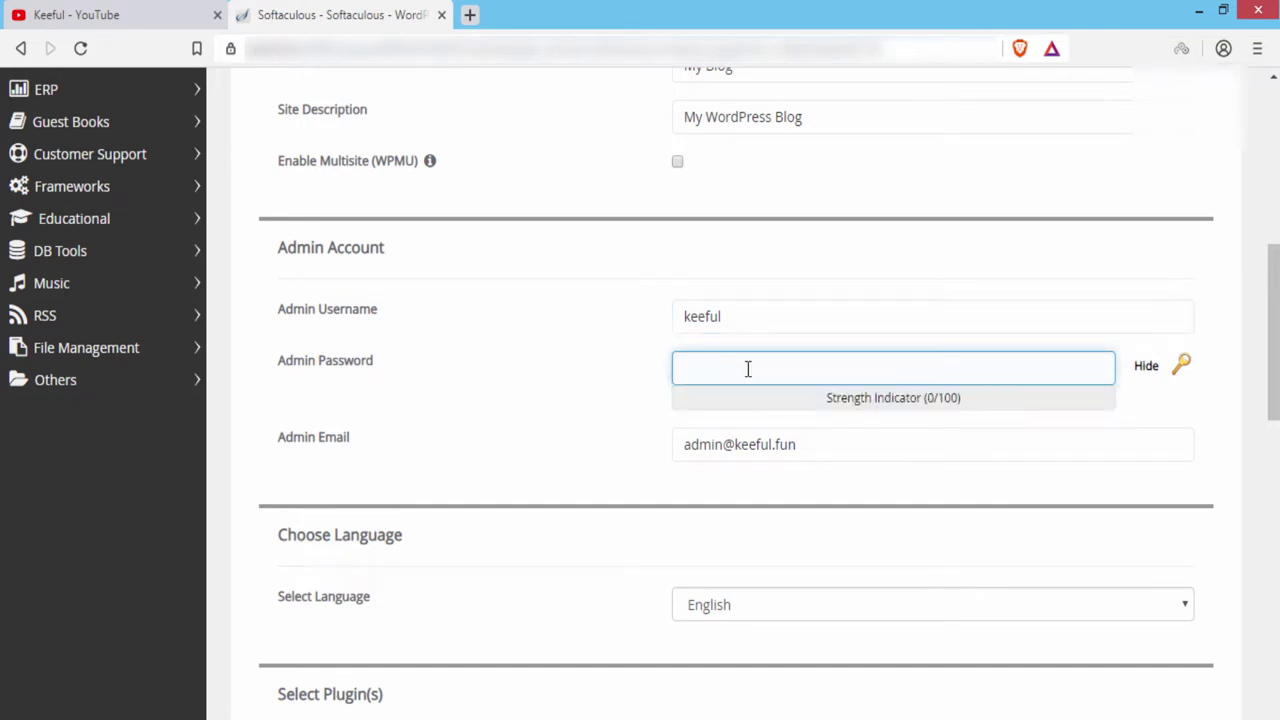
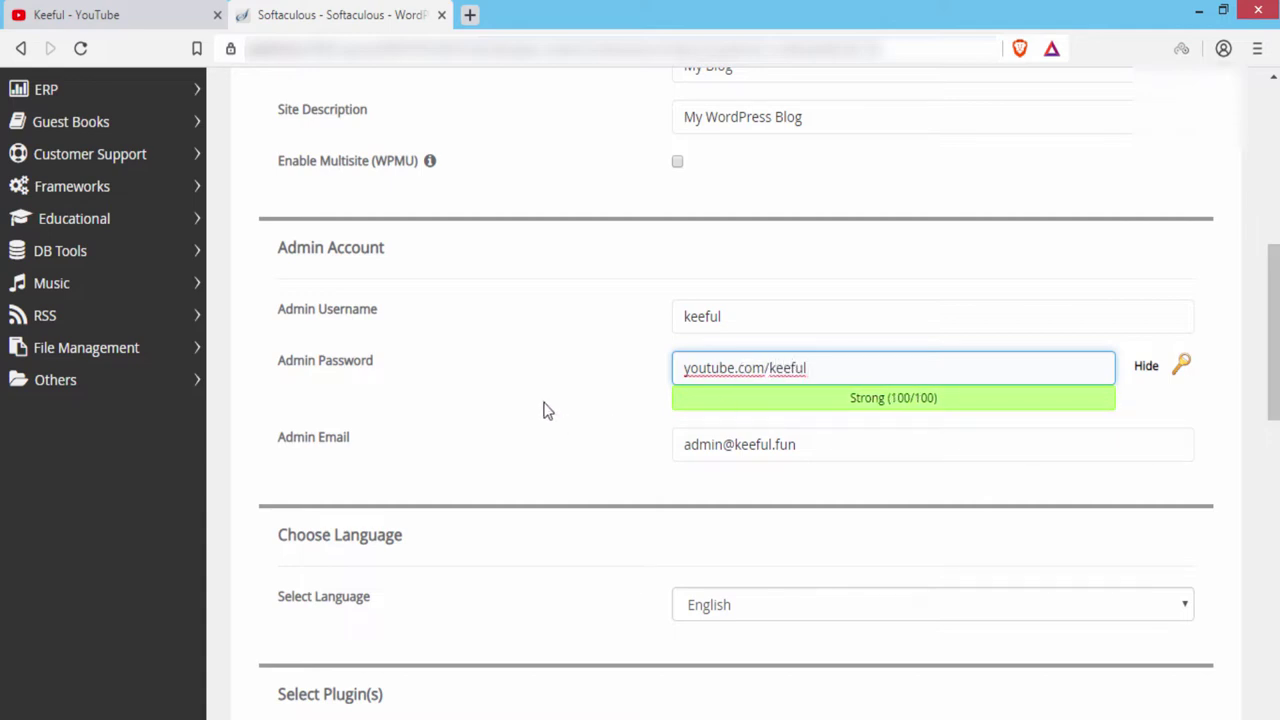
{"action": "left_click", "coordinate": [580, 425]}
- Replace the admin e-mail address and launch the installation
{"action": "left_click", "coordinate": [811, 446]}
{"action": "left_click_drag", "start_coordinate": [811, 446], "coordinate": [680, 443]}
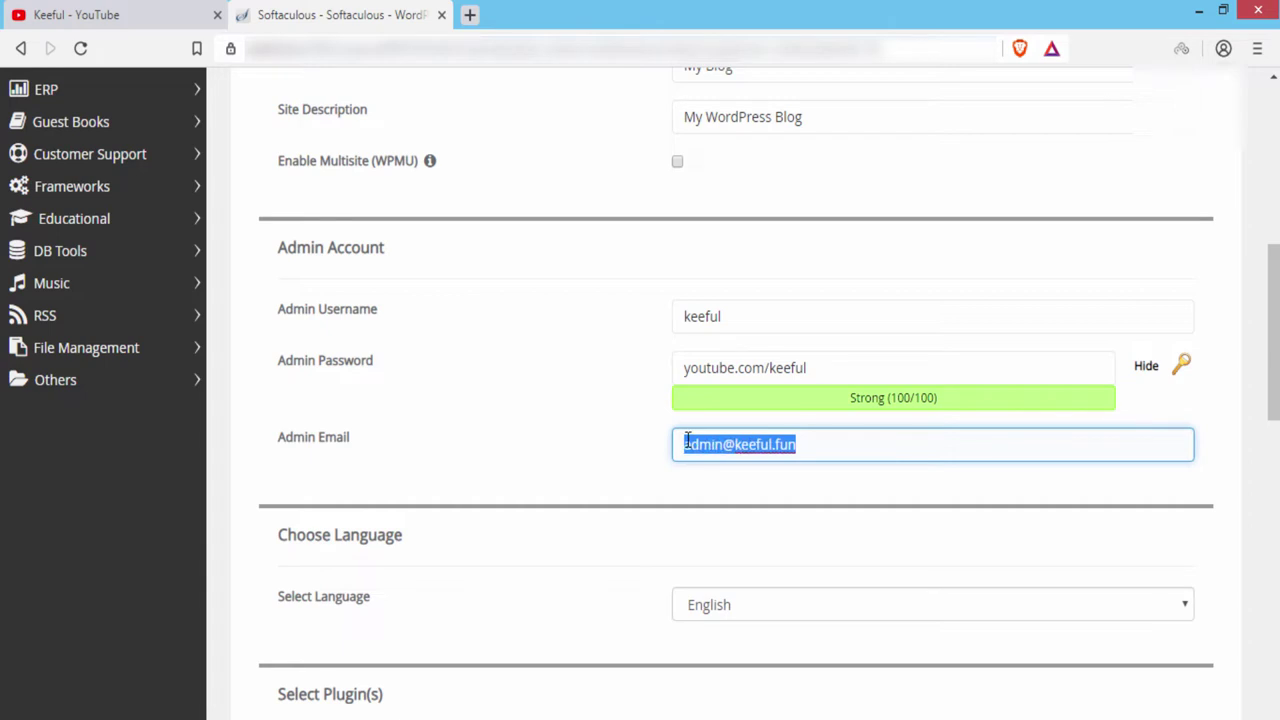
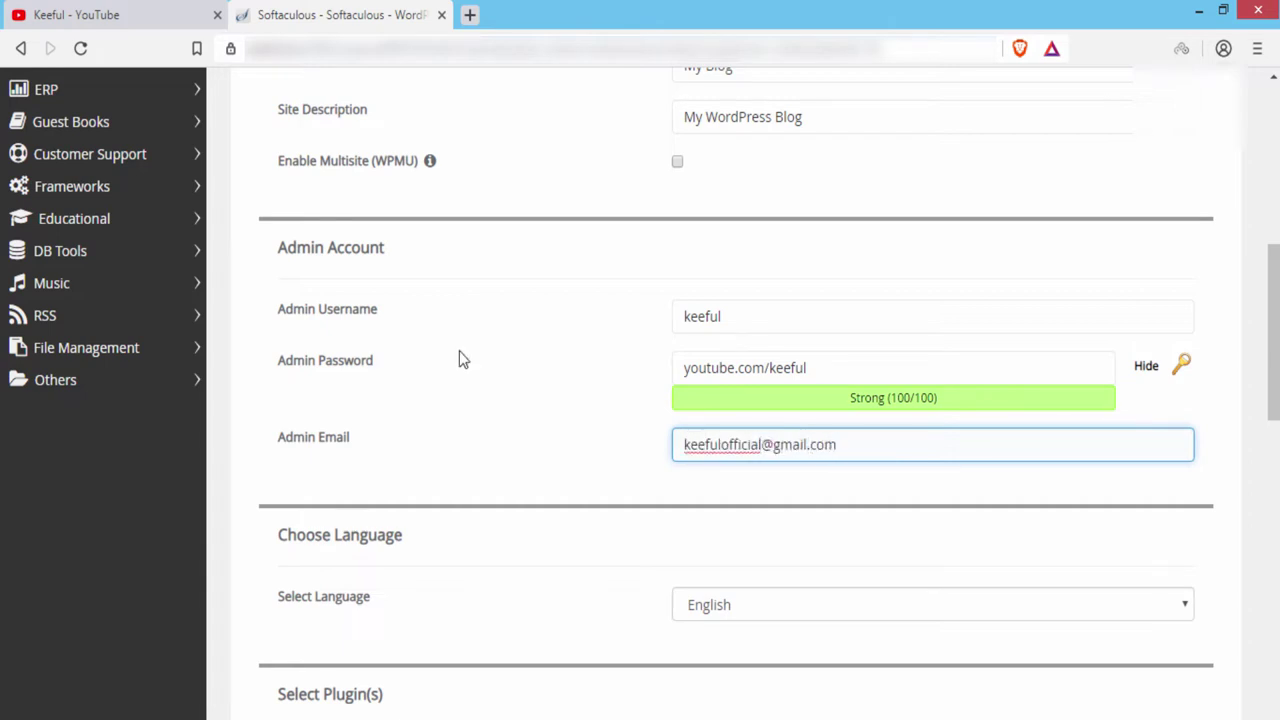
{"action": "scroll", "coordinate": [459, 359], "scroll_direction": "down", "scroll_amount": 15}
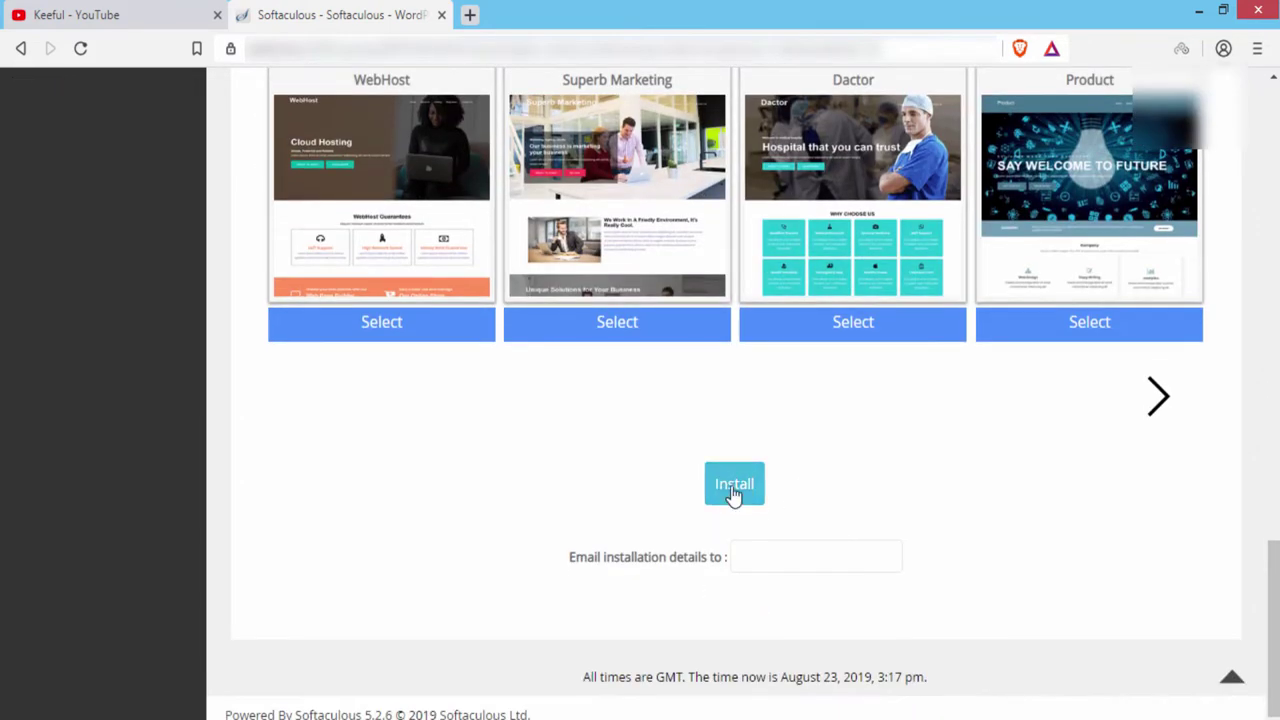
{"action": "left_click", "coordinate": [734, 486]}
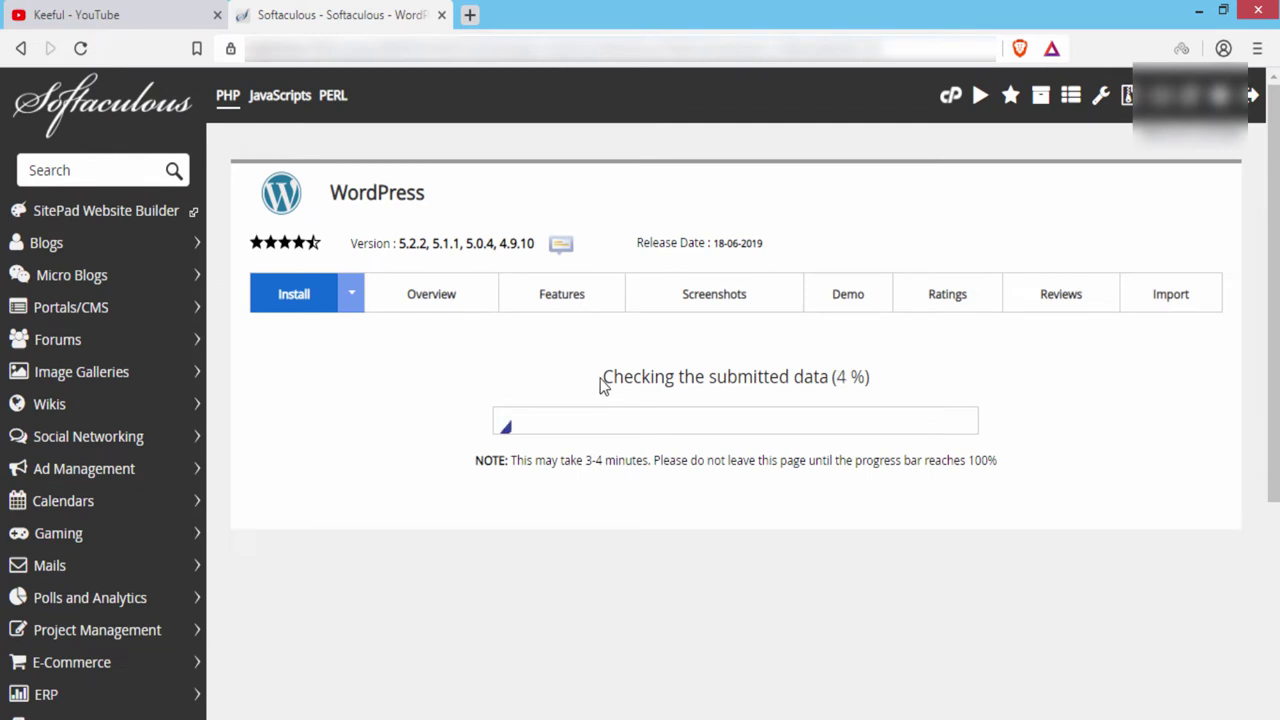
- After the install completes, follow the Administrative URL to the keeful.fun wp-admin dashboard
{"action": "left_click_drag", "start_coordinate": [601, 382], "coordinate": [950, 382]}
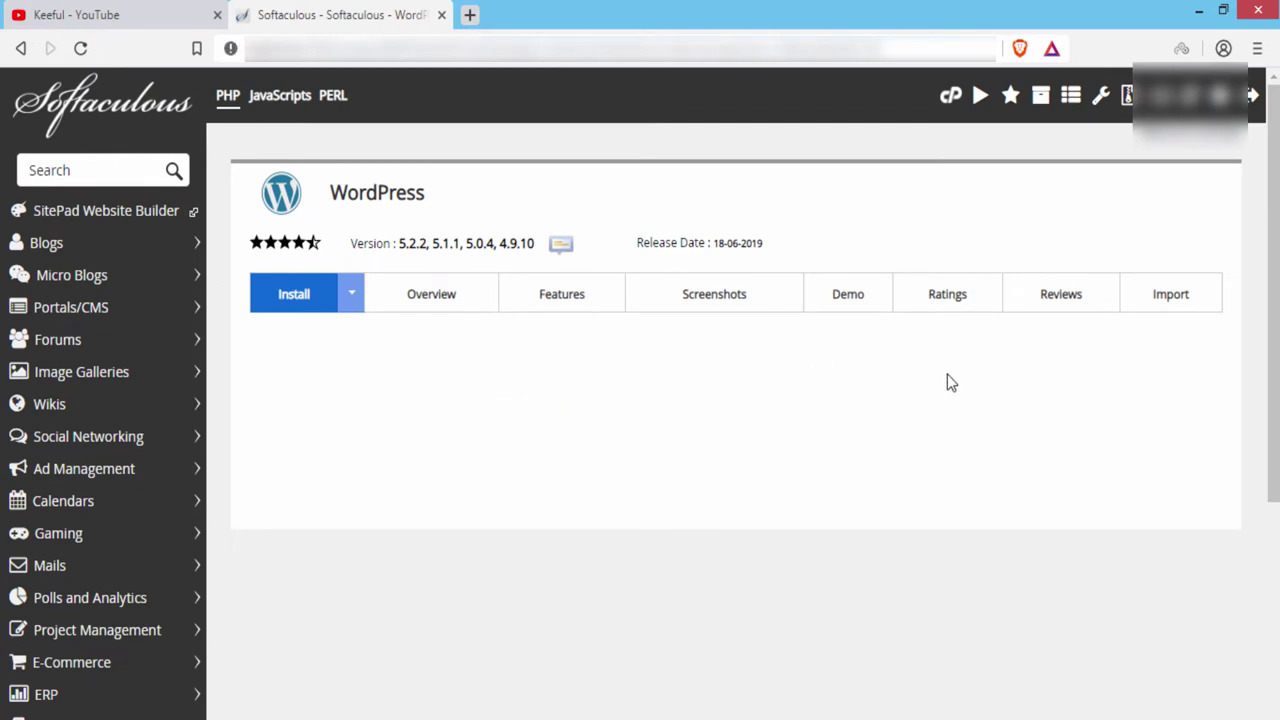
{"action": "scroll", "coordinate": [948, 390], "scroll_direction": "down", "scroll_amount": 2}
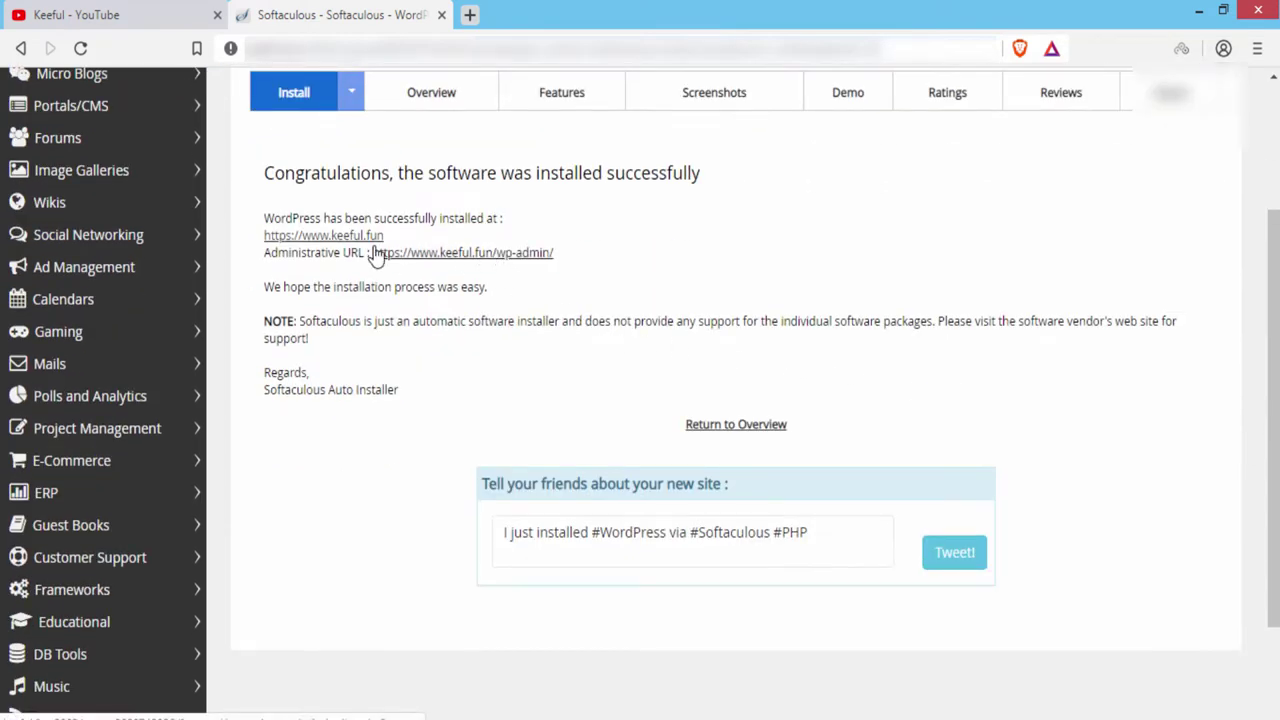
{"action": "left_click_drag", "start_coordinate": [370, 252], "coordinate": [556, 257]}
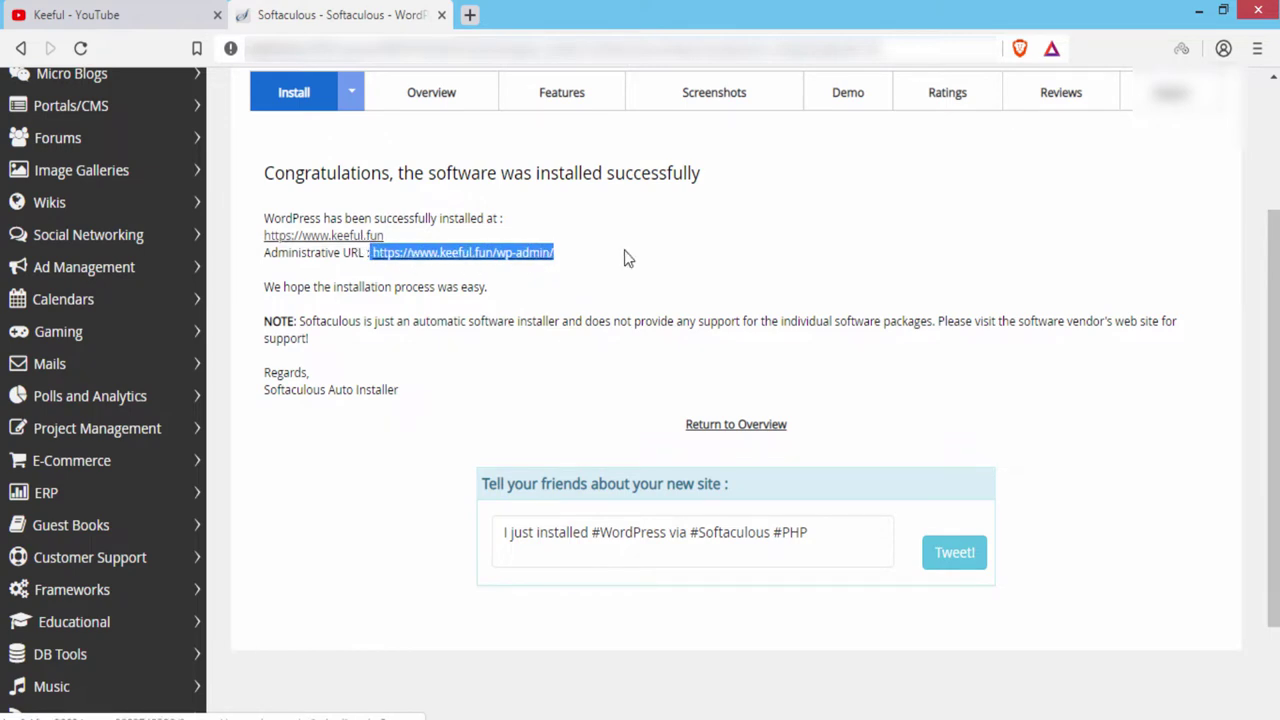
{"action": "left_click", "coordinate": [626, 257]}
{"action": "left_click", "coordinate": [524, 258]}
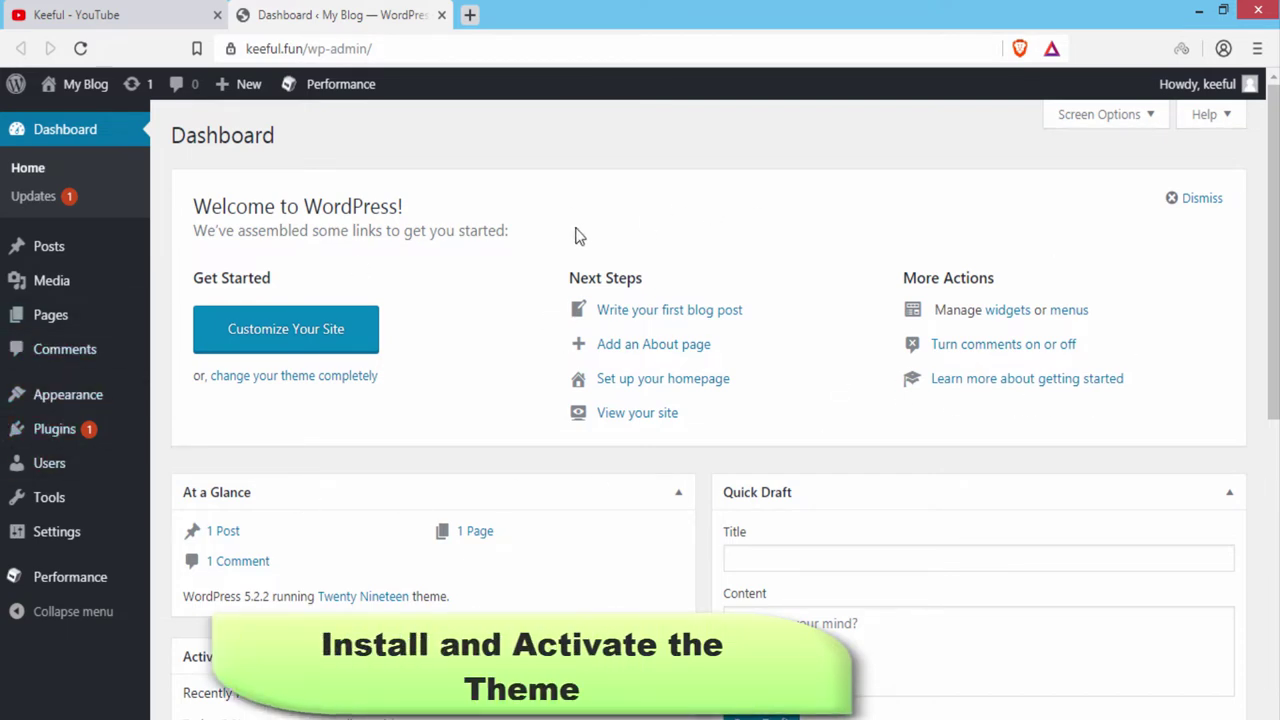
- Search the theme directory for oceanwp, then install and activate OceanWP
{"action": "mouse_move", "coordinate": [91, 400]}
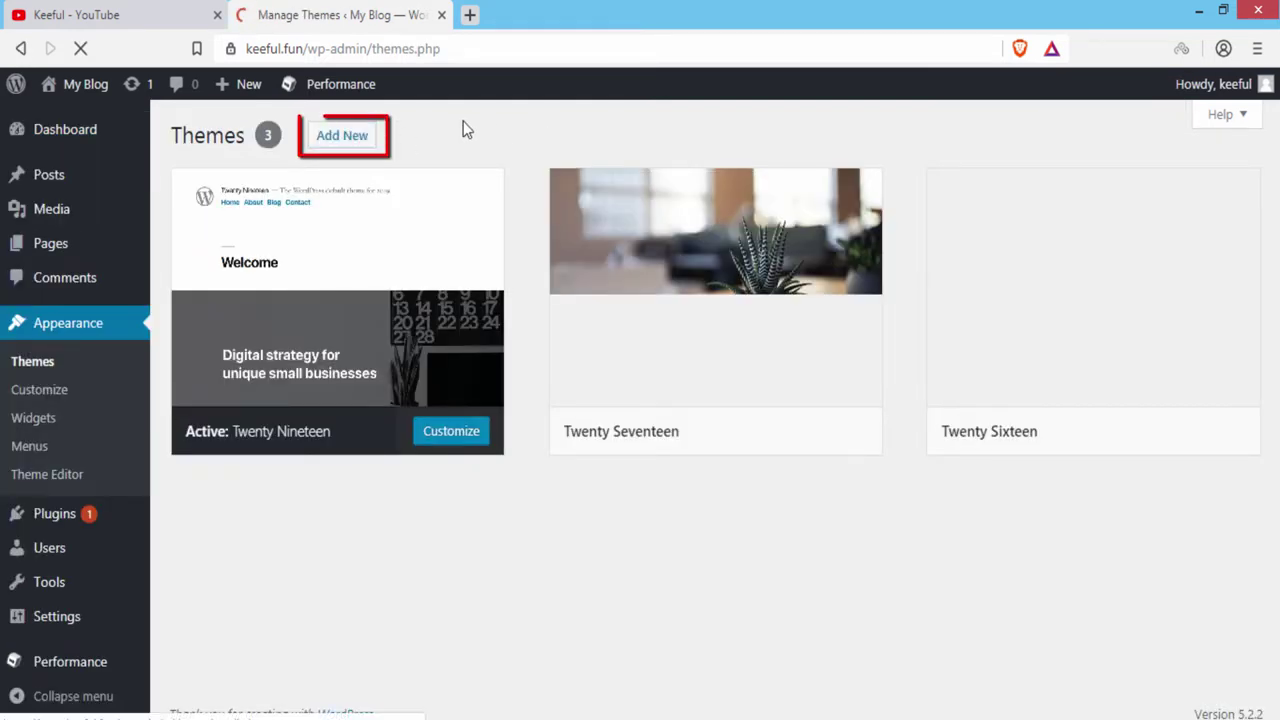
{"action": "left_click", "coordinate": [352, 145]}
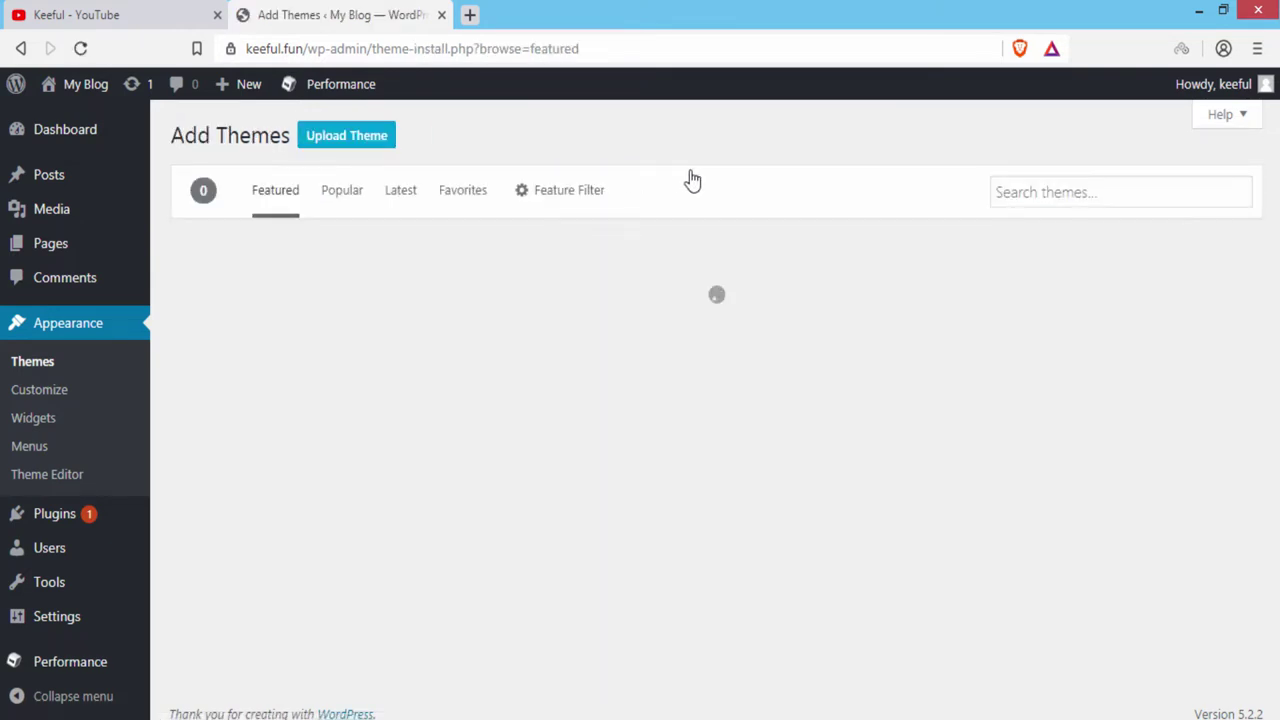
{"action": "left_click", "coordinate": [1042, 191]}
{"action": "type", "text": "ocean"}
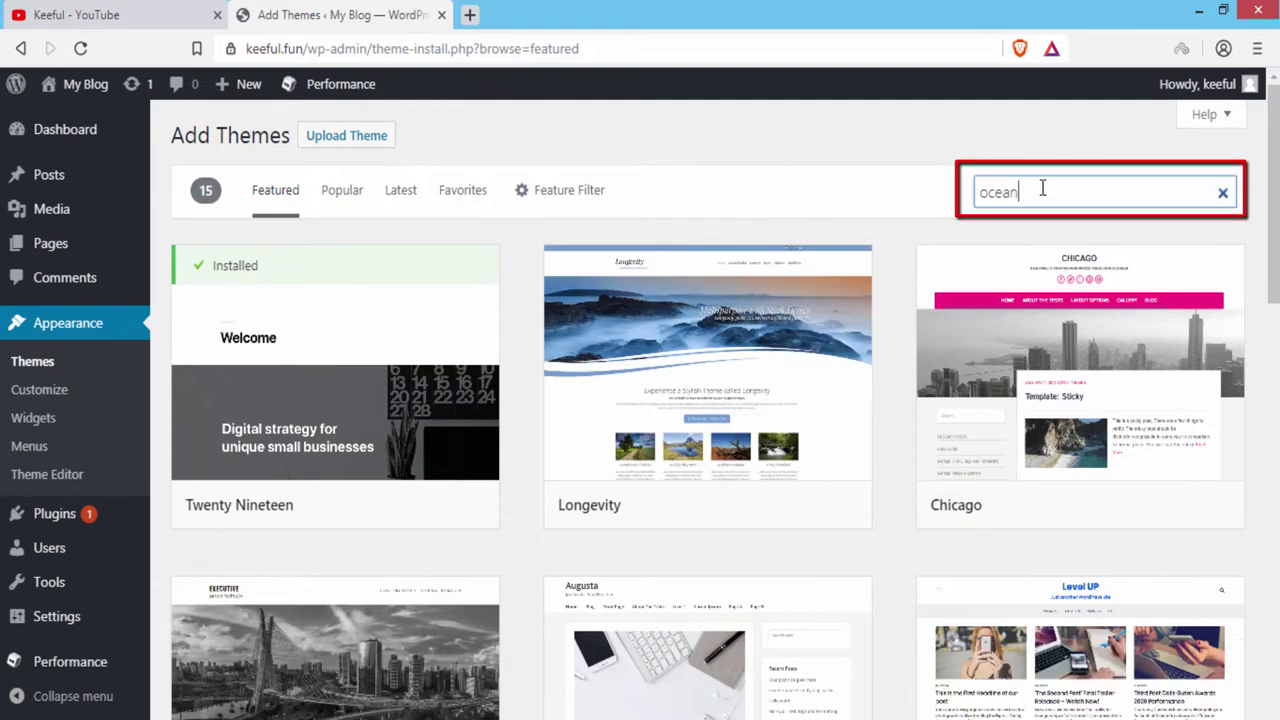
{"action": "type", "text": "wp"}
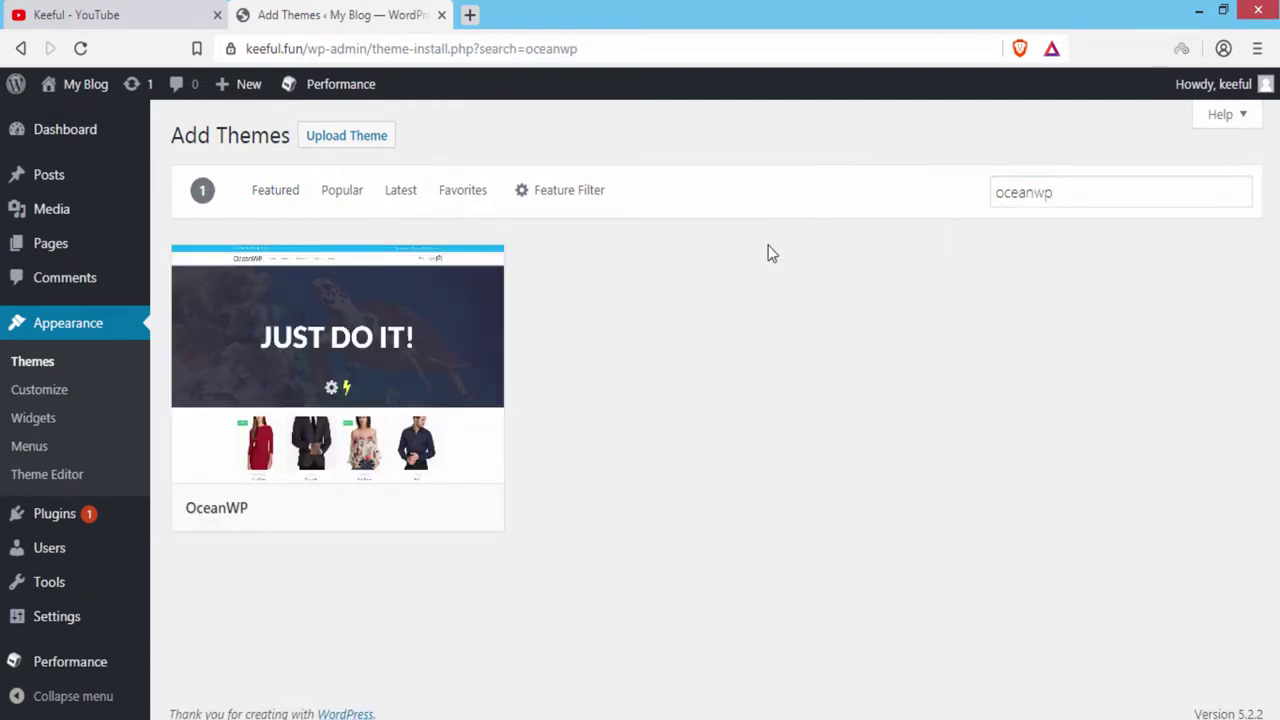
{"action": "mouse_move", "coordinate": [390, 393]}
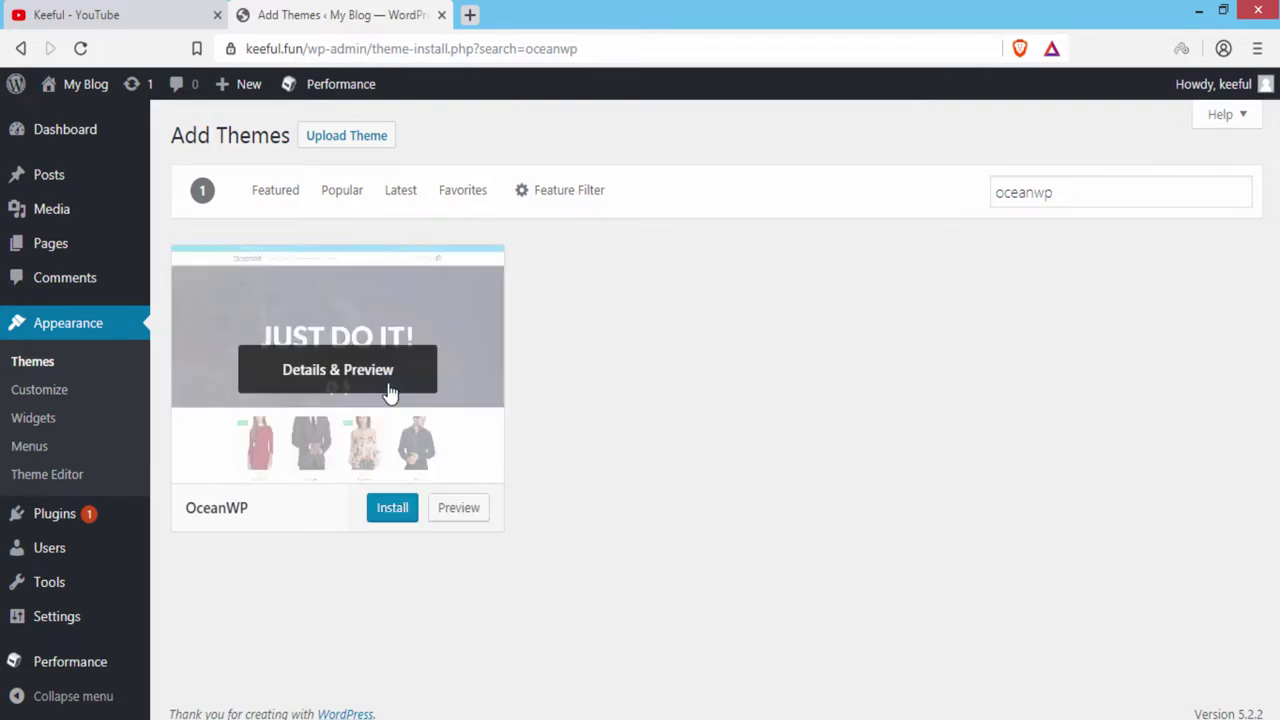
{"action": "left_click", "coordinate": [391, 512]}
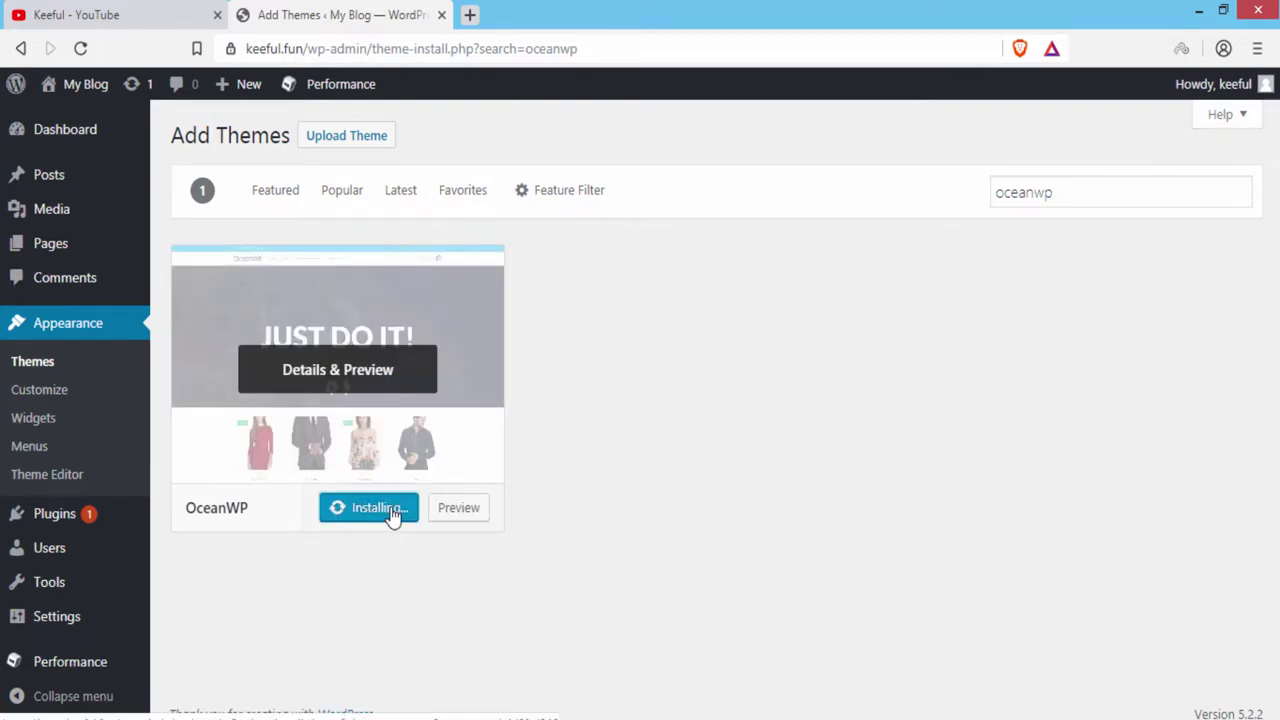
{"action": "left_click", "coordinate": [364, 512]}
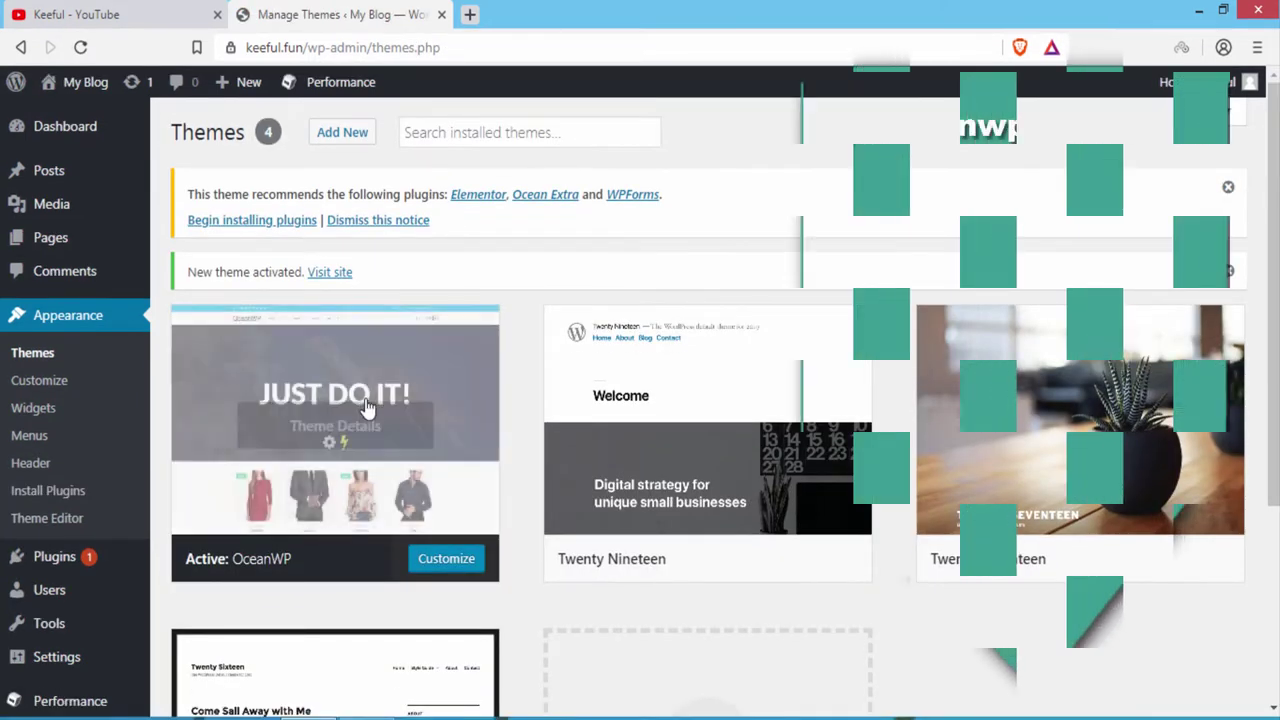
- Delete the Twenty Nineteen and Twenty Seventeen themes from their Theme Details
{"action": "left_click", "coordinate": [717, 445]}
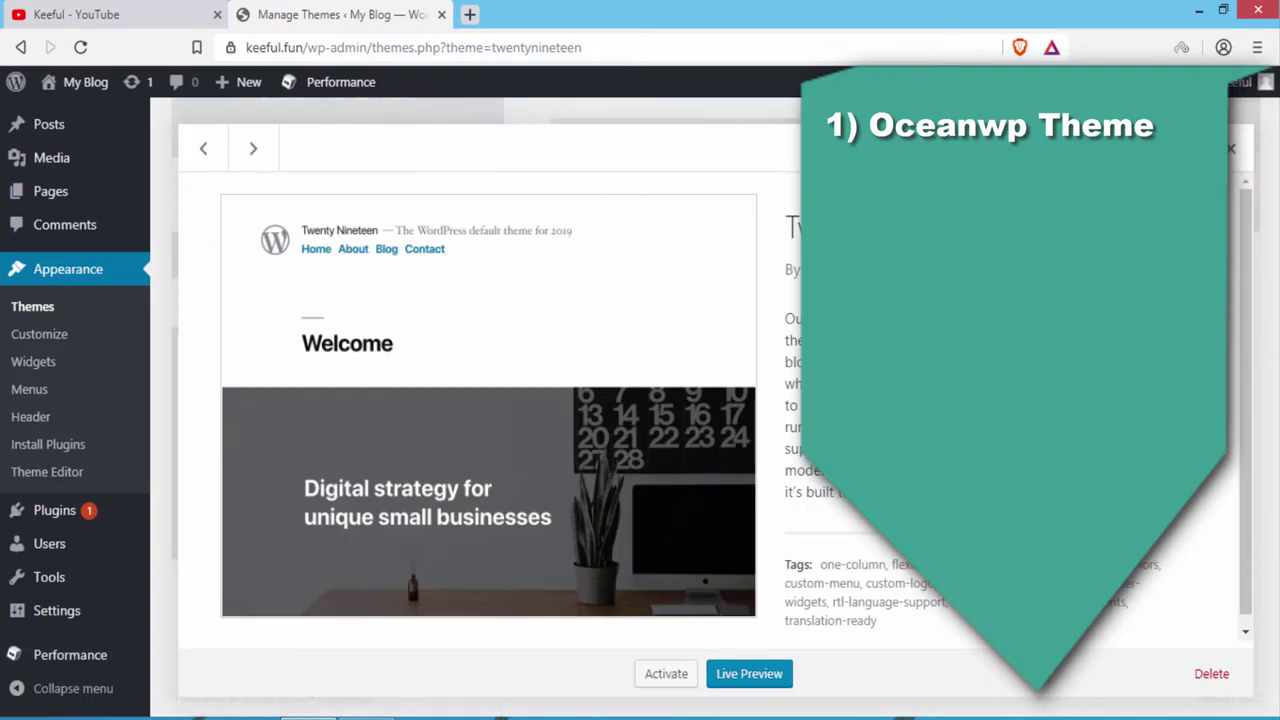
{"action": "left_click", "coordinate": [1212, 674]}
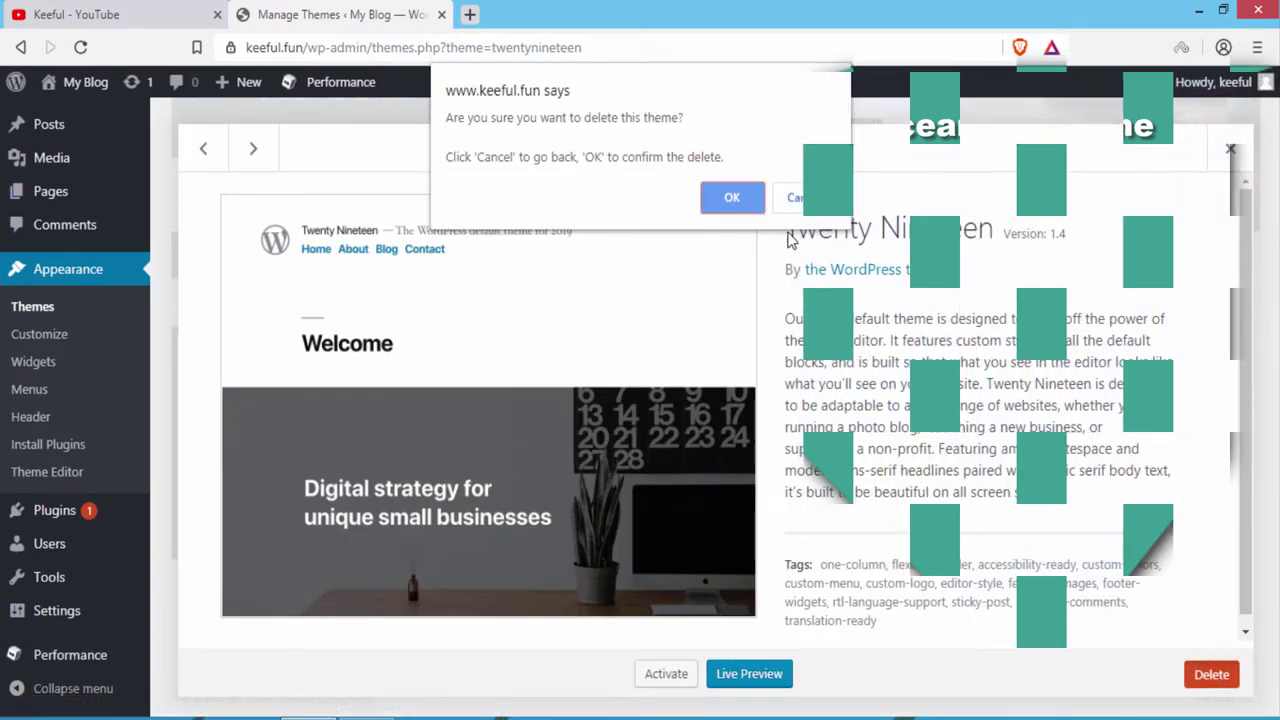
{"action": "key", "text": "Return"}
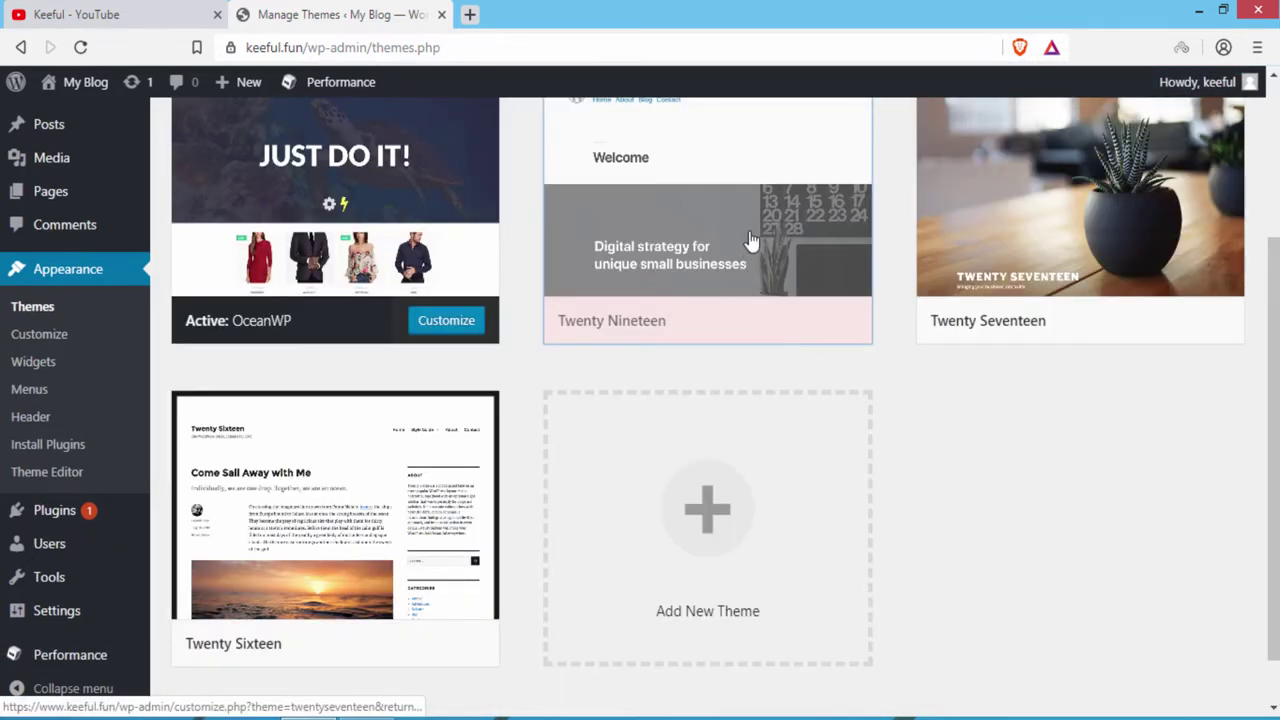
{"action": "scroll", "coordinate": [768, 340], "scroll_direction": "up", "scroll_amount": 3}
{"action": "left_click", "coordinate": [766, 360]}
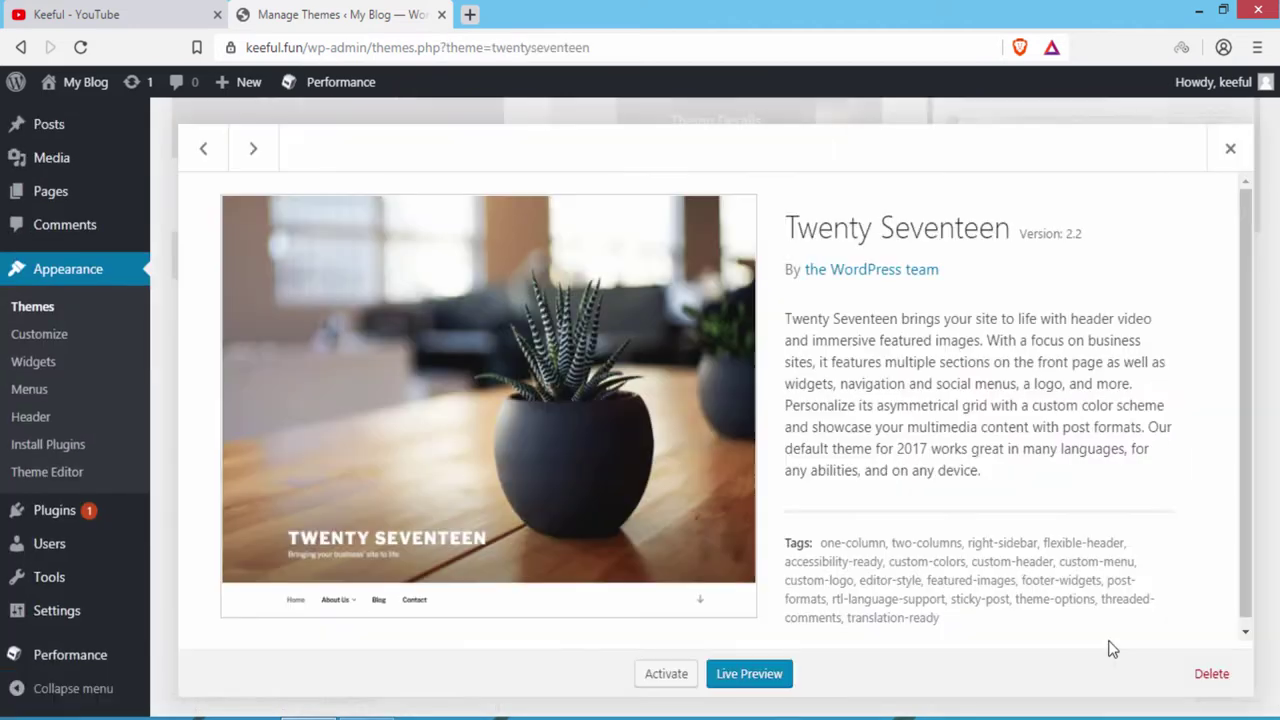
{"action": "left_click", "coordinate": [1212, 674]}
{"action": "key", "text": "Return"}
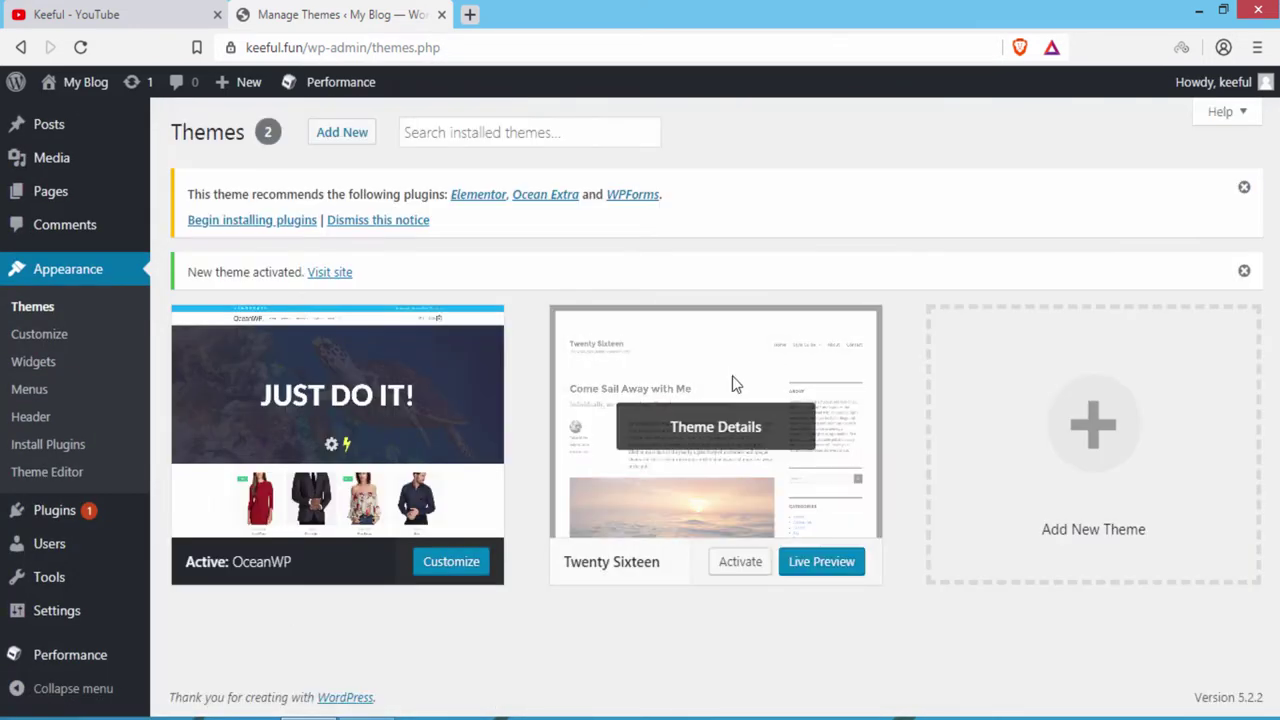
- Delete Twenty Sixteen, dismiss the recommended-plugins notice and return to the Dashboard
{"action": "left_click", "coordinate": [735, 385]}
{"action": "left_click", "coordinate": [1212, 674]}
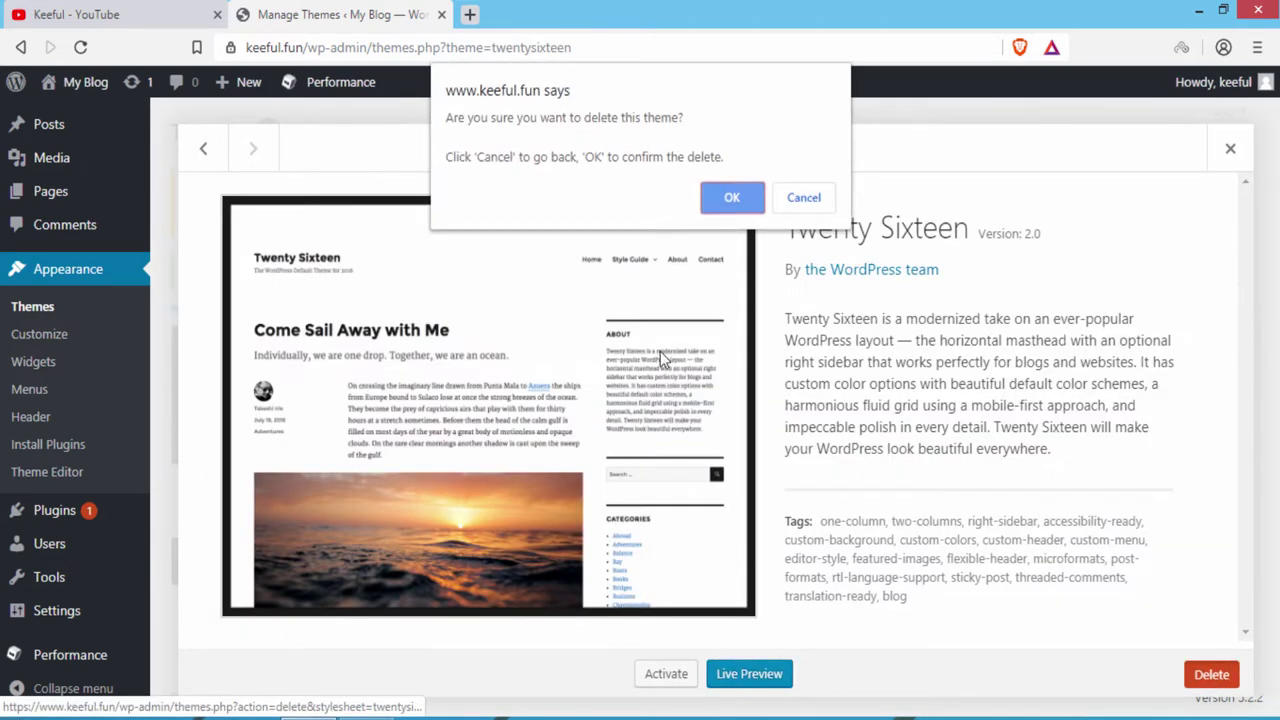
{"action": "key", "text": "Return"}
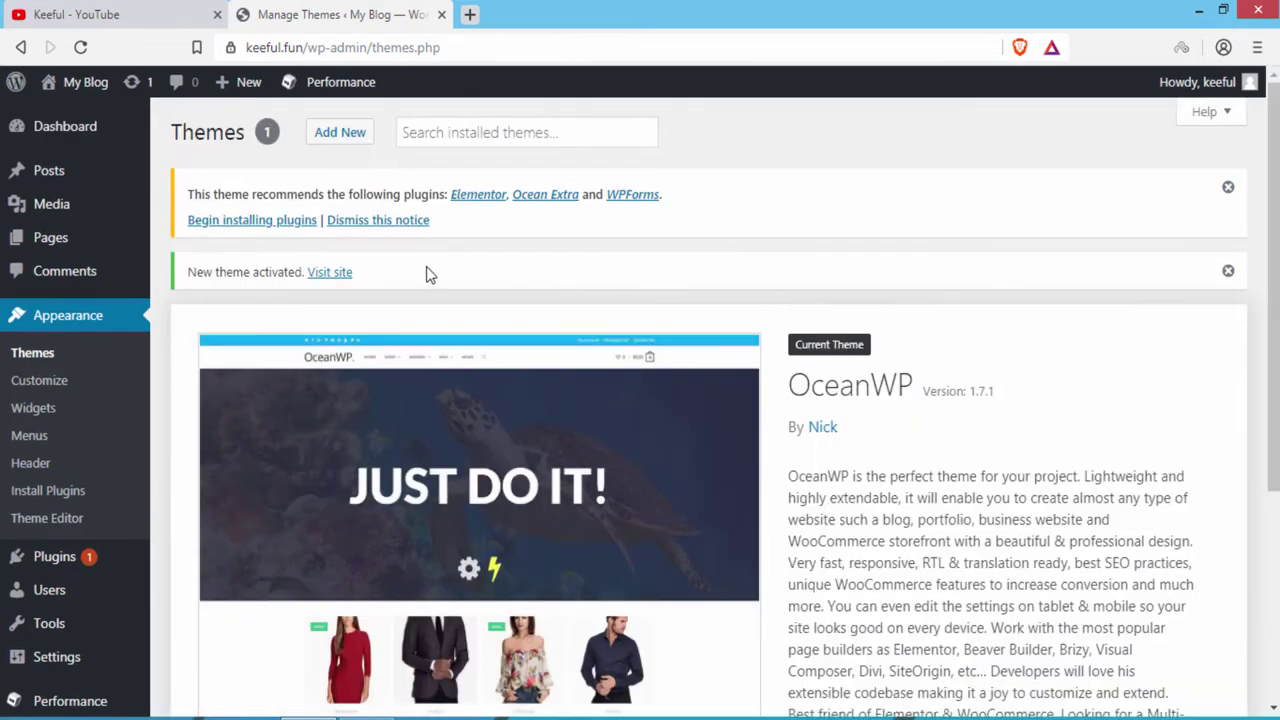
{"action": "left_click", "coordinate": [376, 228]}
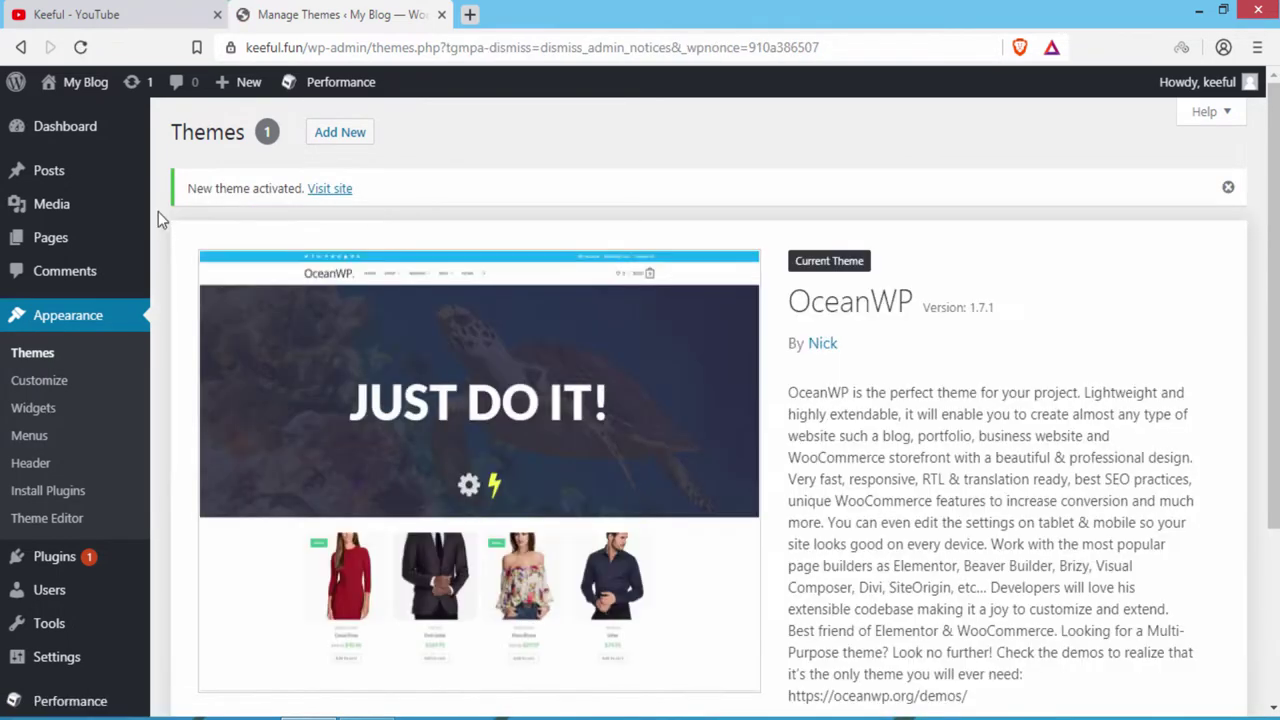
{"action": "left_click", "coordinate": [111, 131]}
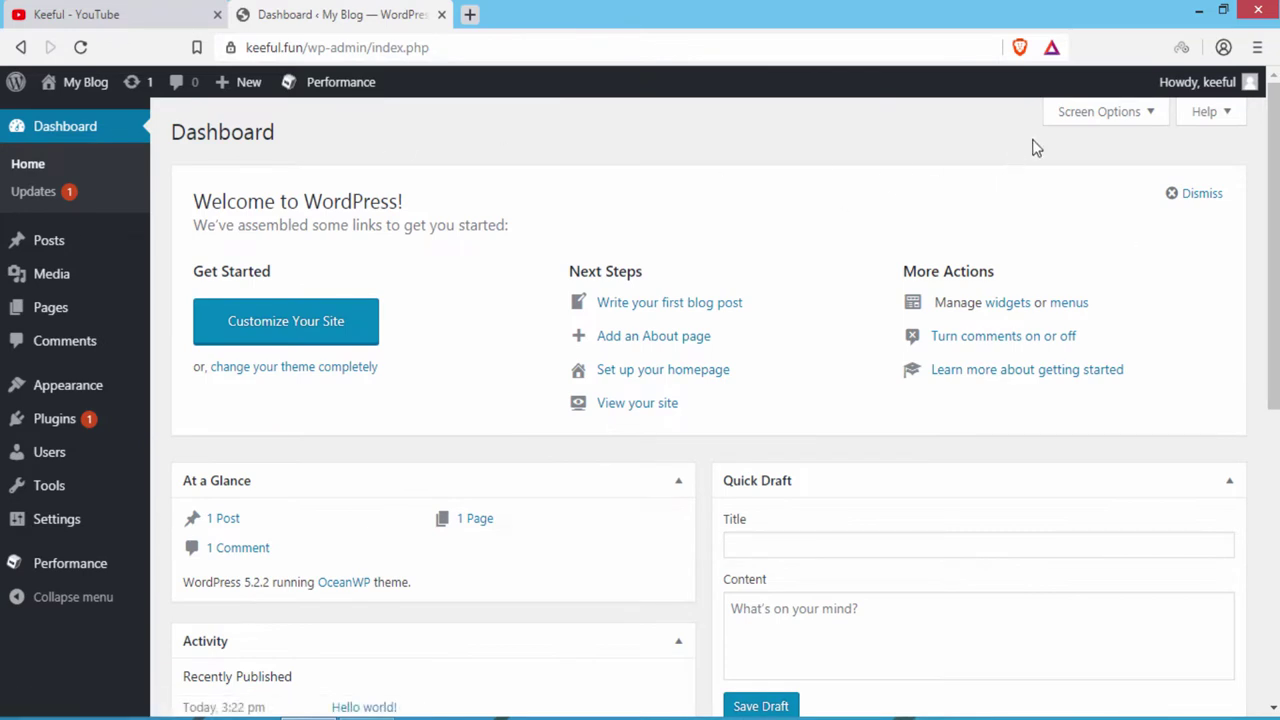
- In Screen Options, hide At a Glance, Activity, Quick Draft, Events and News, and Welcome
{"action": "left_click", "coordinate": [1132, 118]}
{"action": "left_click", "coordinate": [224, 158]}
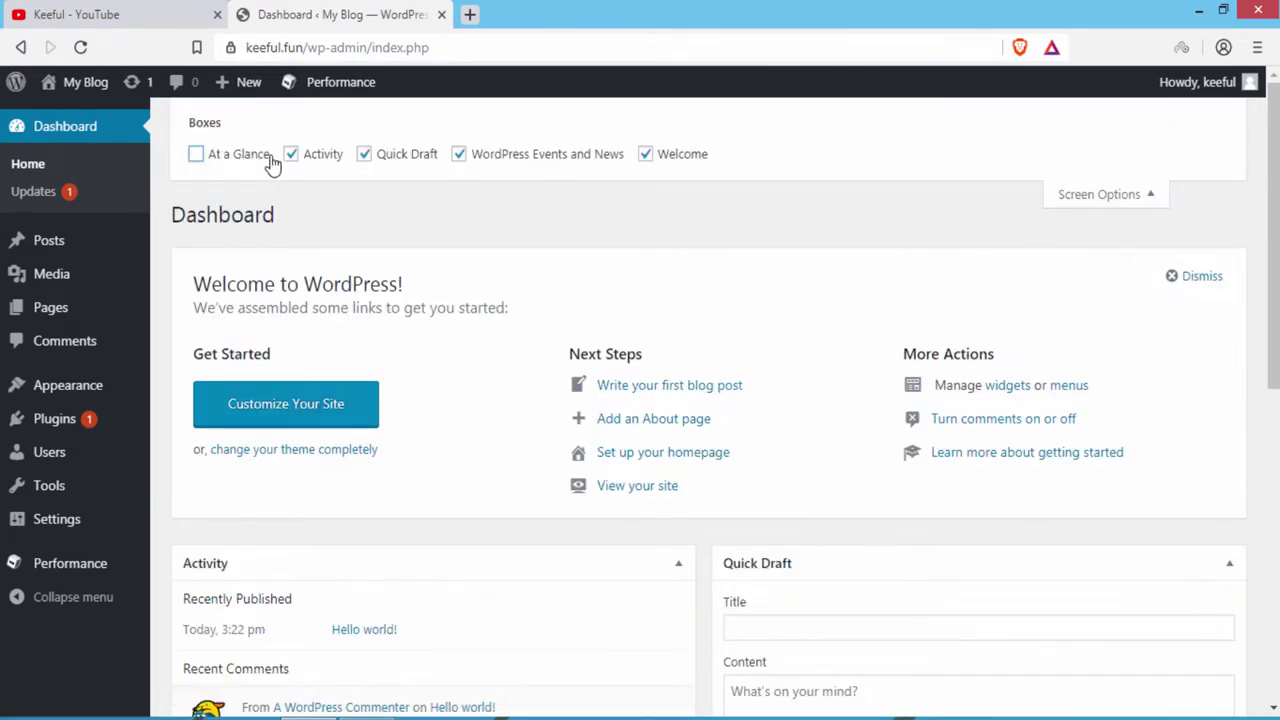
{"action": "left_click", "coordinate": [289, 158]}
{"action": "left_click", "coordinate": [387, 162]}
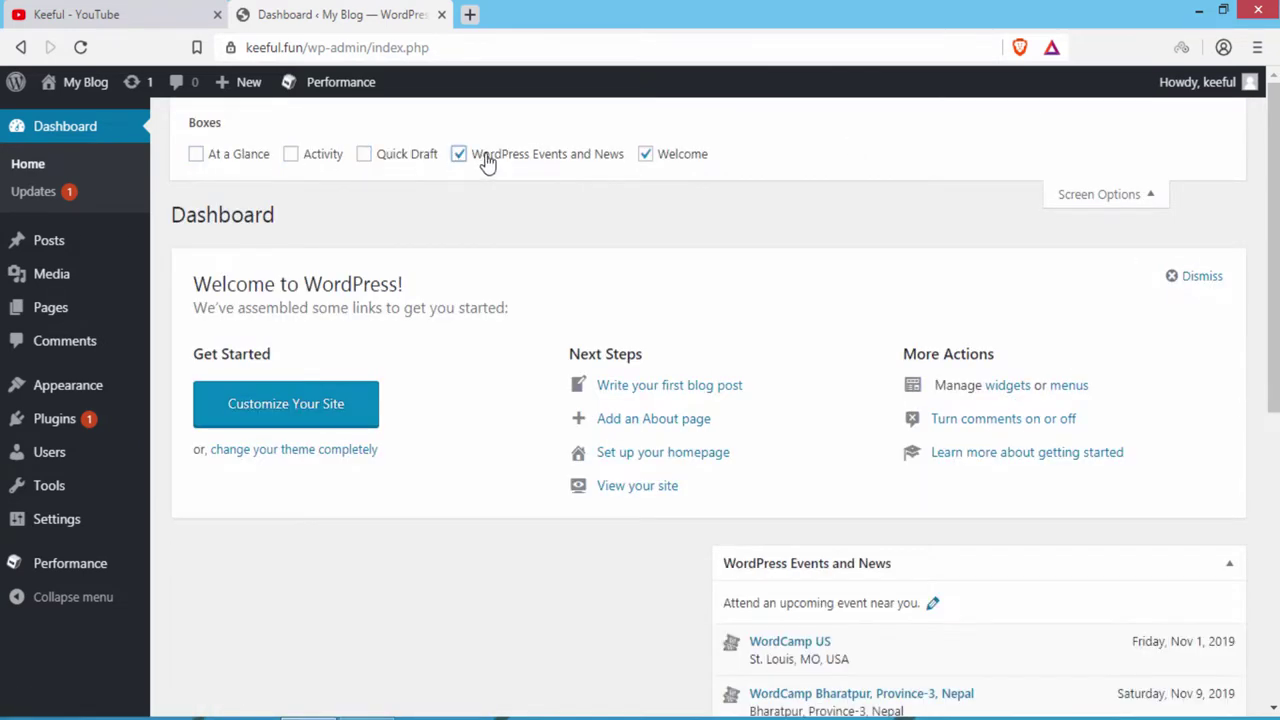
{"action": "left_click", "coordinate": [484, 160]}
{"action": "left_click", "coordinate": [664, 160]}
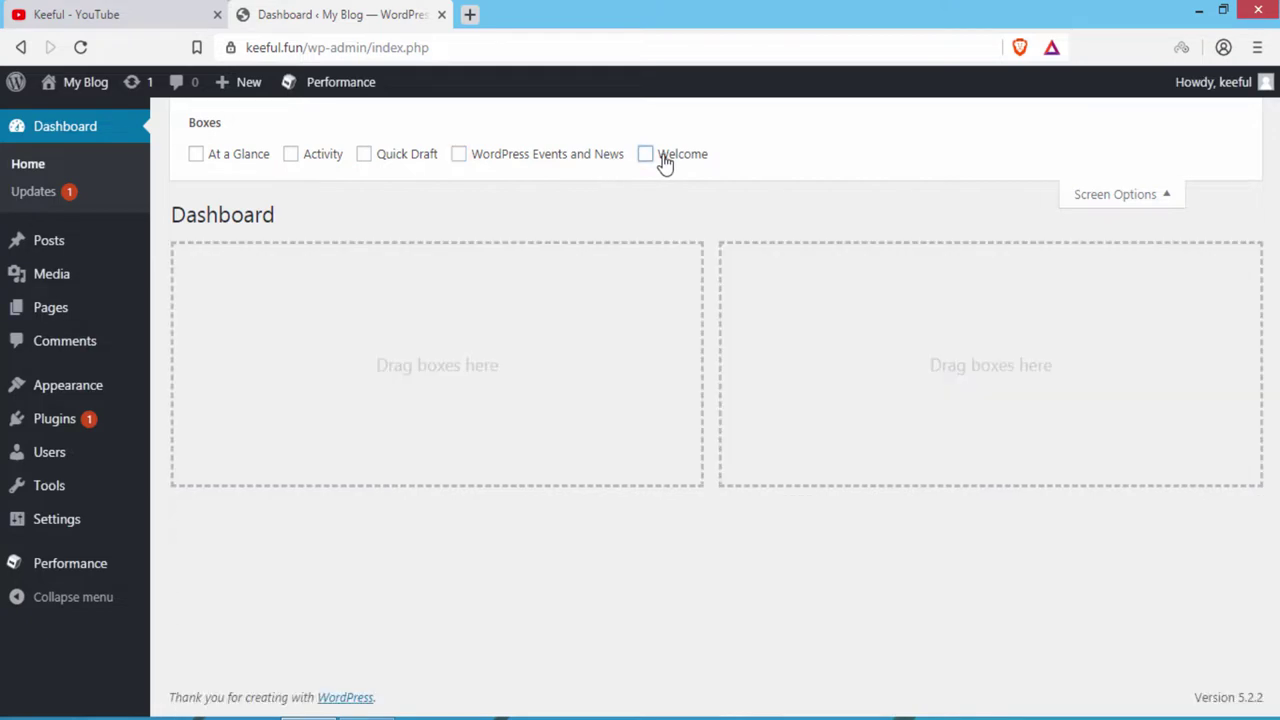
- Update the W3 Total Cache plugin to 0.9.7.5 from Dashboard > Updates
{"action": "left_click", "coordinate": [1135, 200]}
{"action": "left_click", "coordinate": [48, 204]}
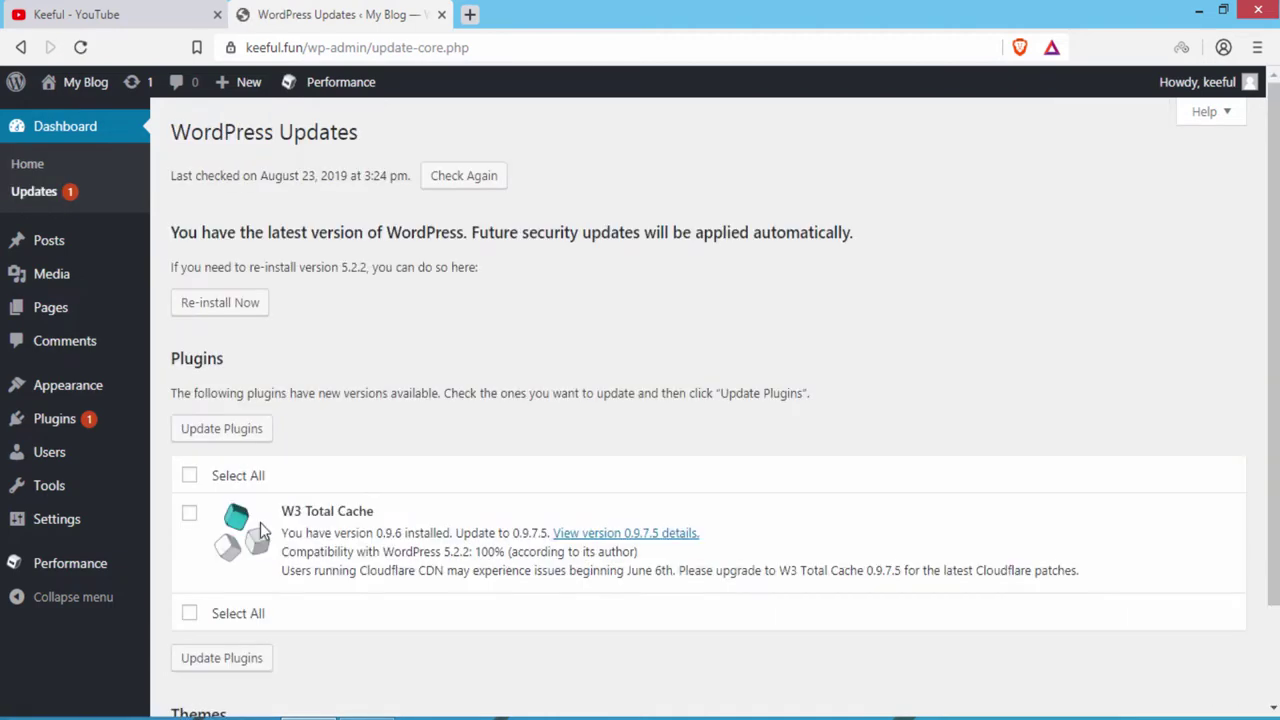
{"action": "left_click", "coordinate": [227, 432]}
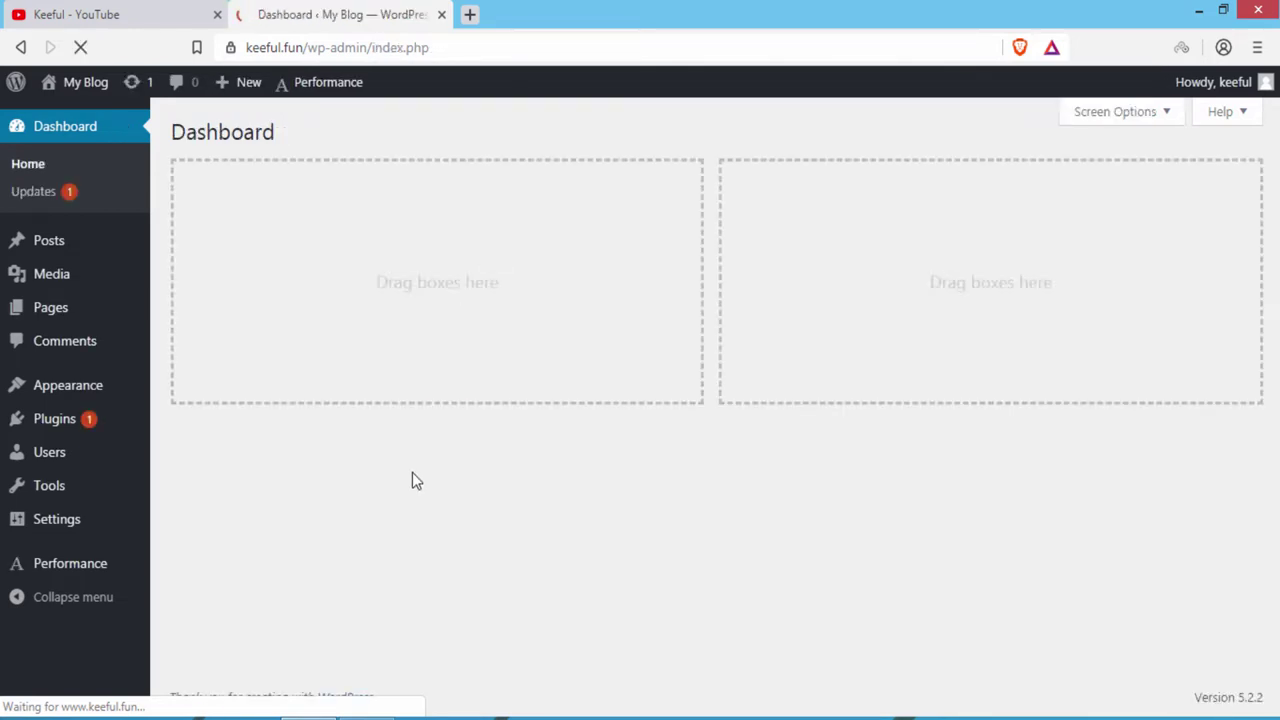
- Search the plugin directory from Plugins > Add New, typing 'c'
{"action": "mouse_move", "coordinate": [129, 434]}
{"action": "left_click", "coordinate": [186, 452]}
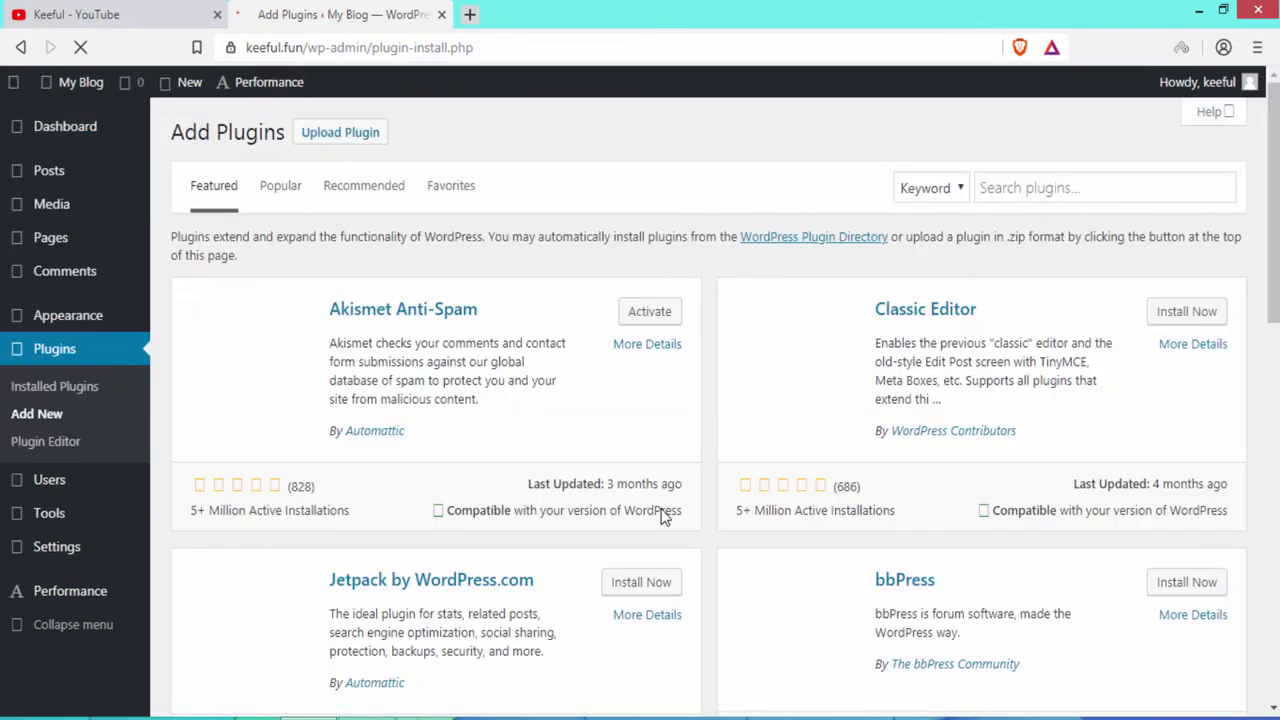
{"action": "left_click", "coordinate": [1049, 187]}
{"action": "type", "text": "ceanwp"}
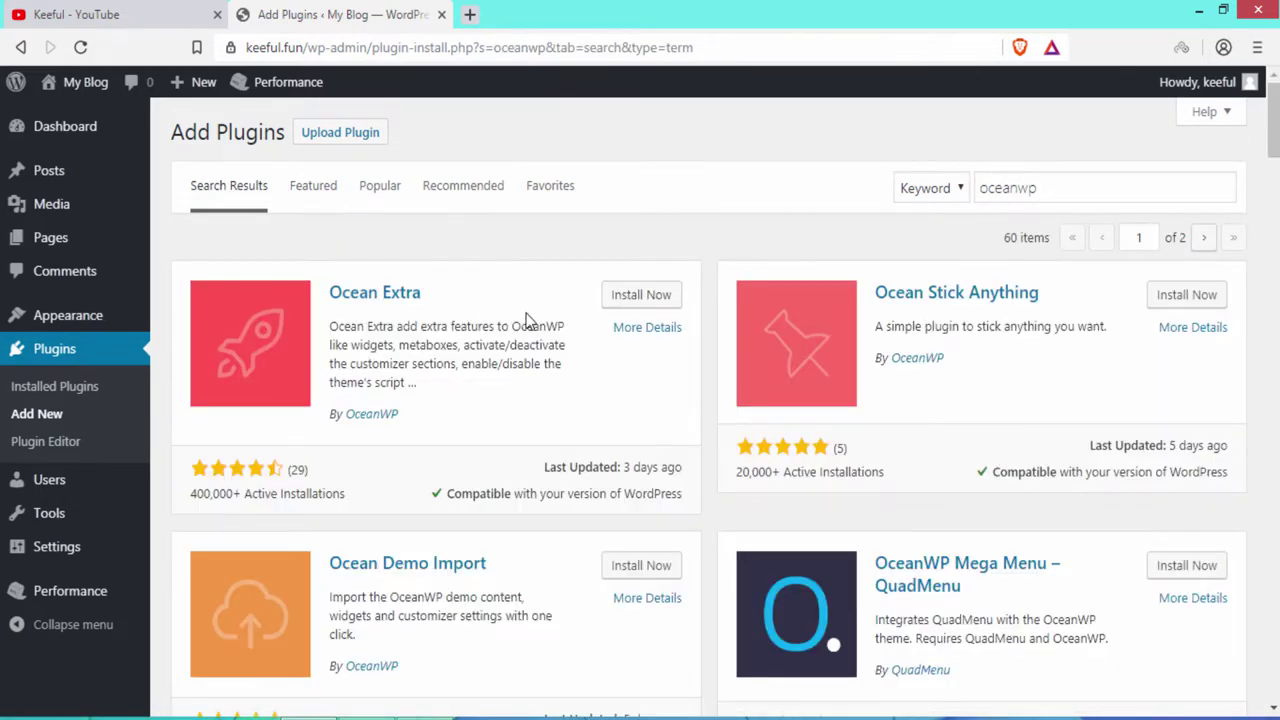
- Install the Ocean Extra and Oceanwp sticky header plugins
{"action": "left_click", "coordinate": [621, 300]}
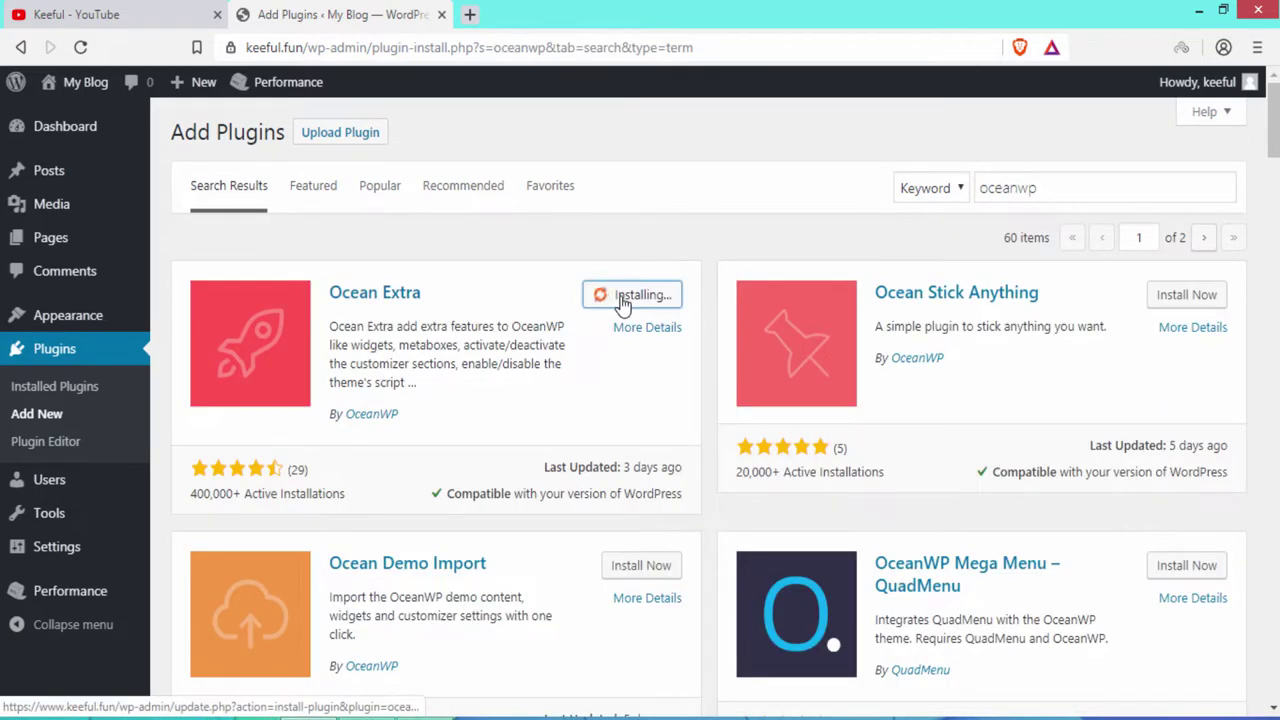
{"action": "scroll", "coordinate": [617, 371], "scroll_direction": "down", "scroll_amount": 1}
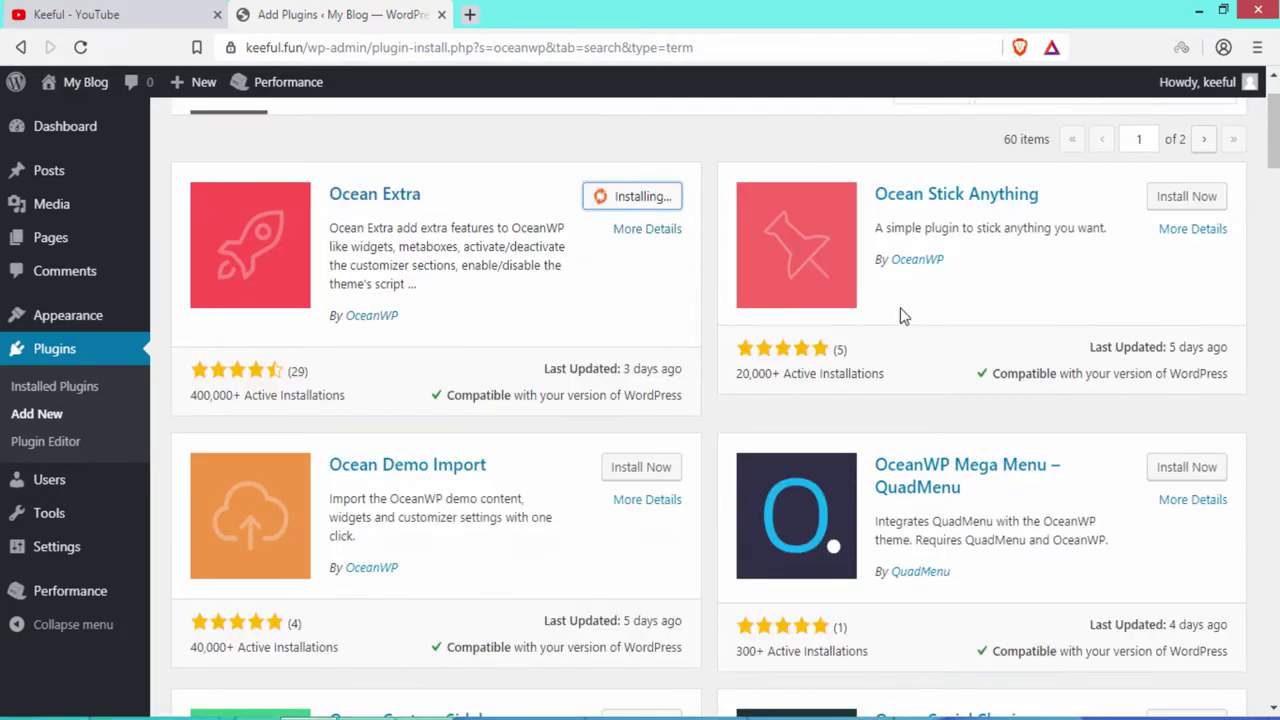
{"action": "scroll", "coordinate": [925, 305], "scroll_direction": "down", "scroll_amount": 4}
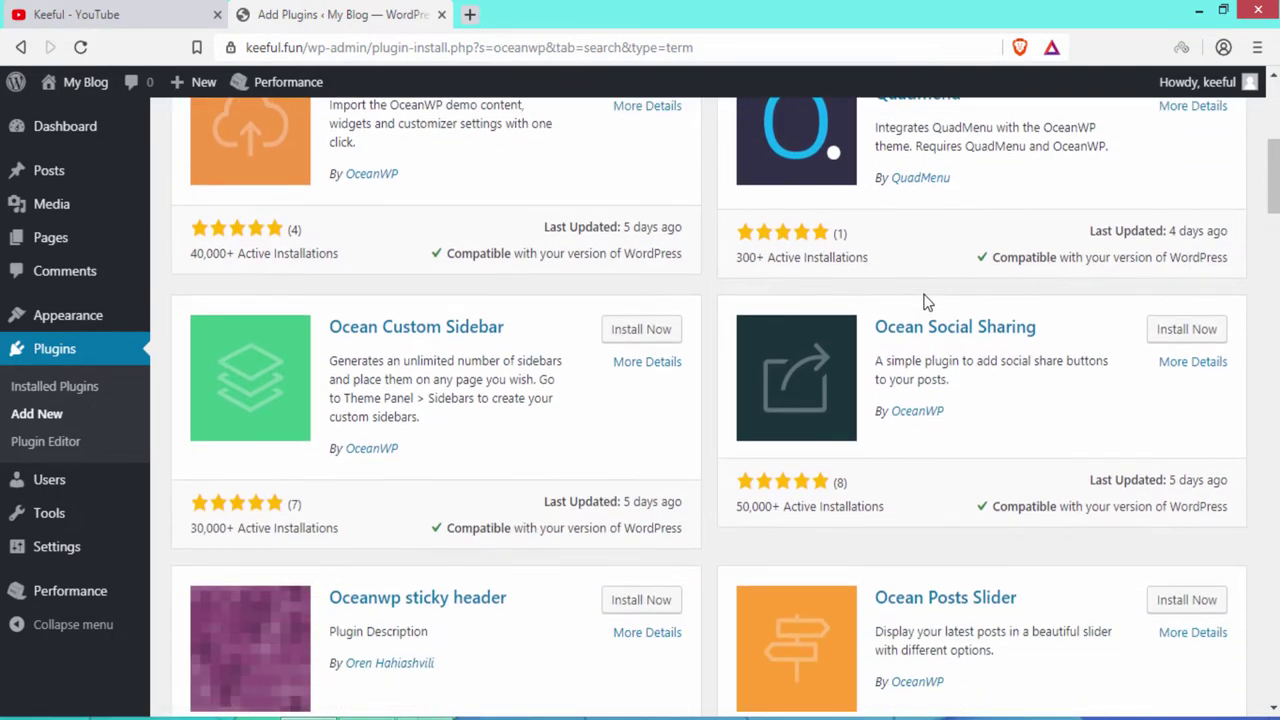
{"action": "scroll", "coordinate": [925, 302], "scroll_direction": "down", "scroll_amount": 1}
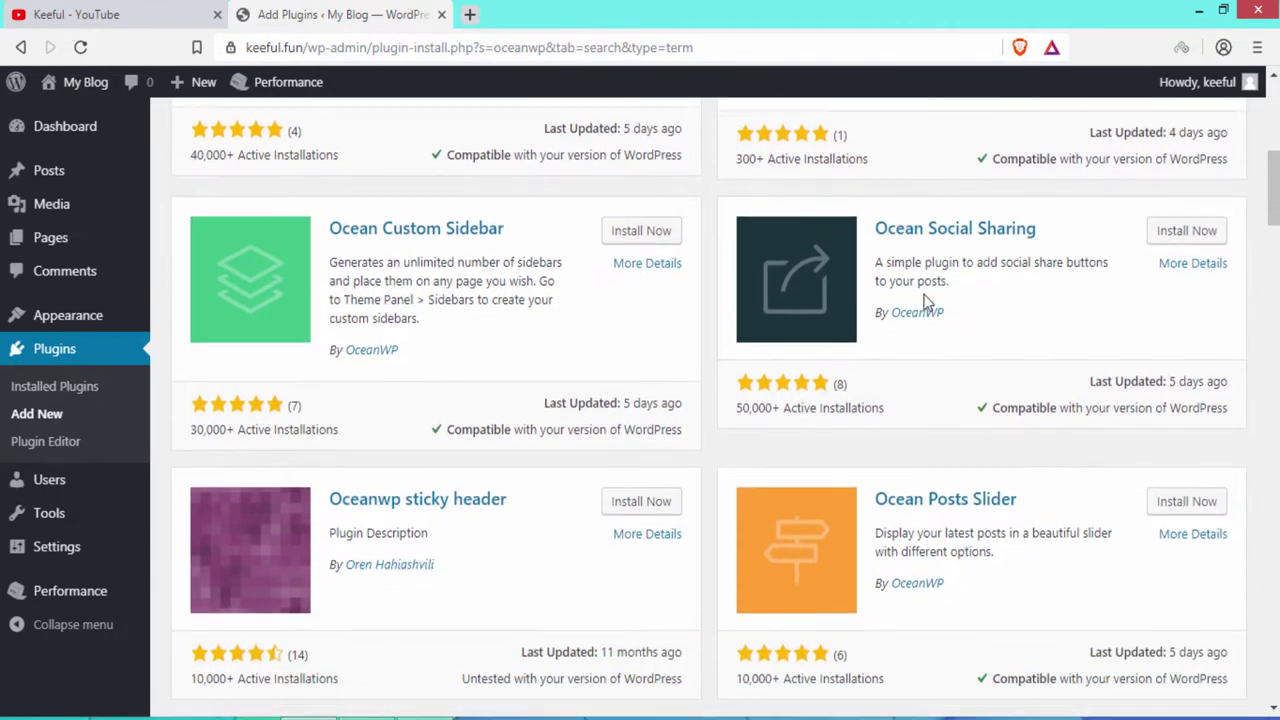
{"action": "left_click", "coordinate": [645, 500]}
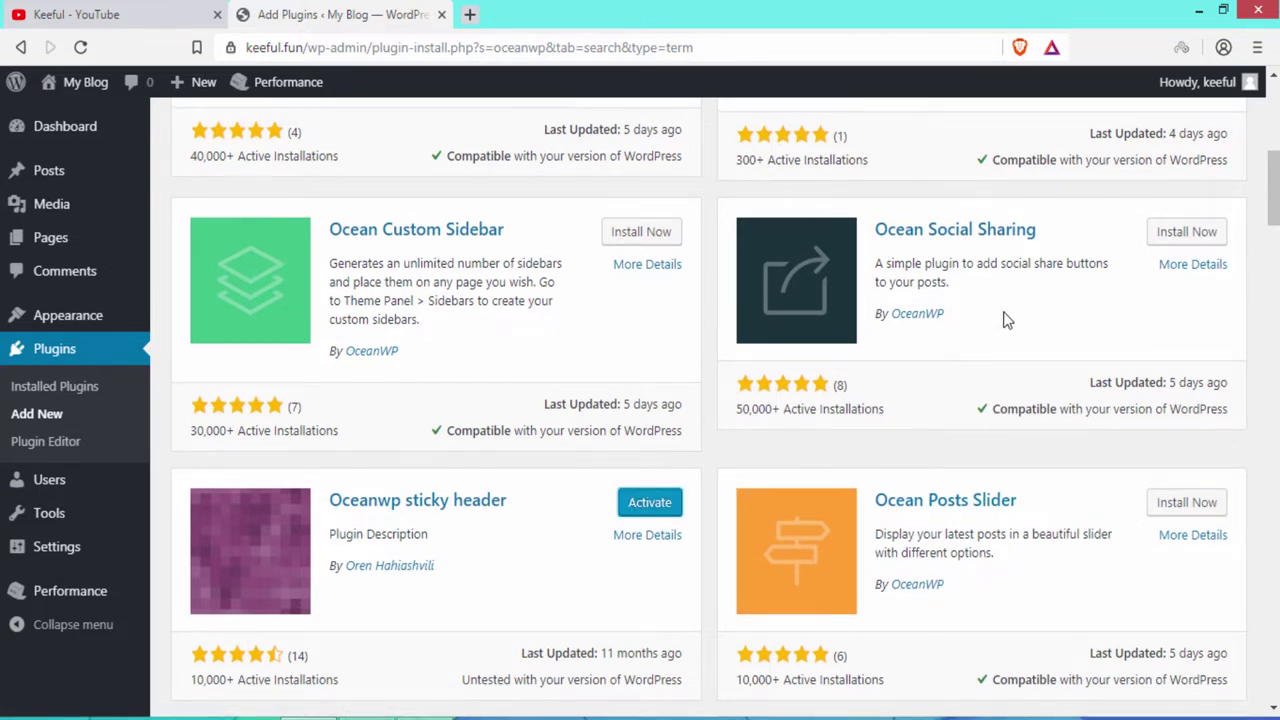
{"action": "scroll", "coordinate": [1007, 320], "scroll_direction": "up", "scroll_amount": 1}
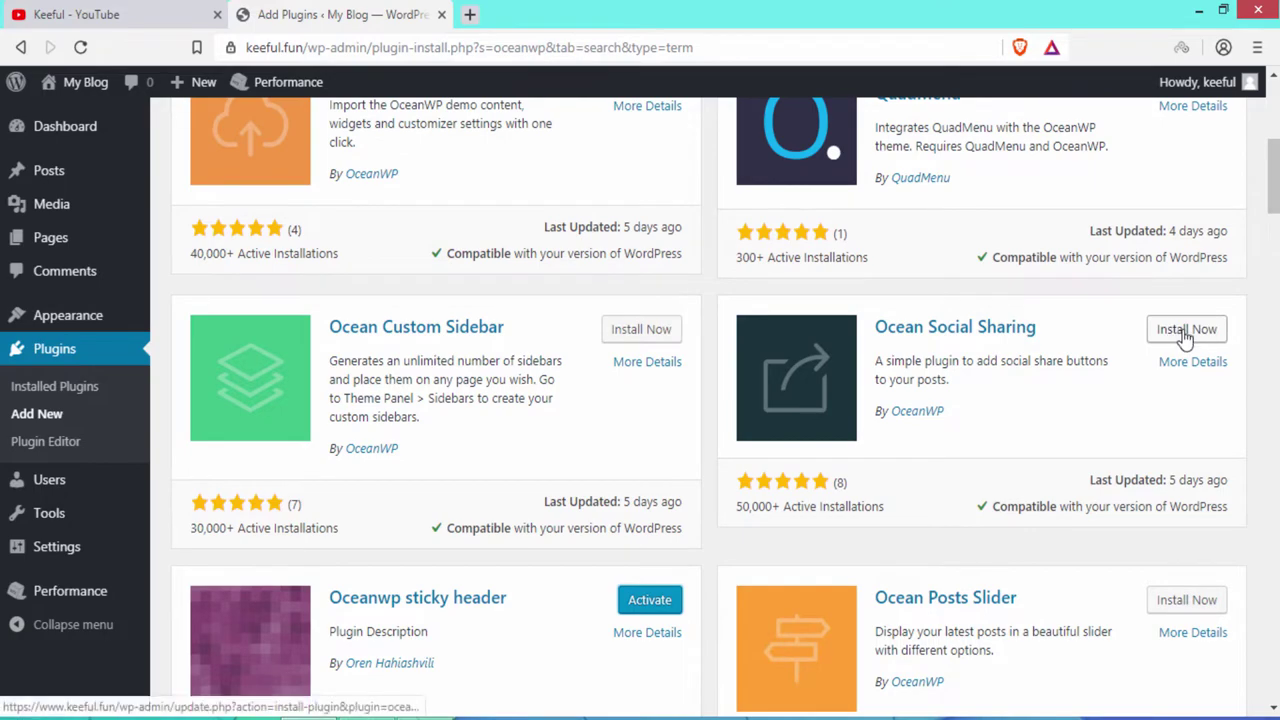
{"action": "scroll", "coordinate": [1048, 405], "scroll_direction": "down", "scroll_amount": 4}
{"action": "scroll", "coordinate": [1042, 410], "scroll_direction": "down", "scroll_amount": 2}
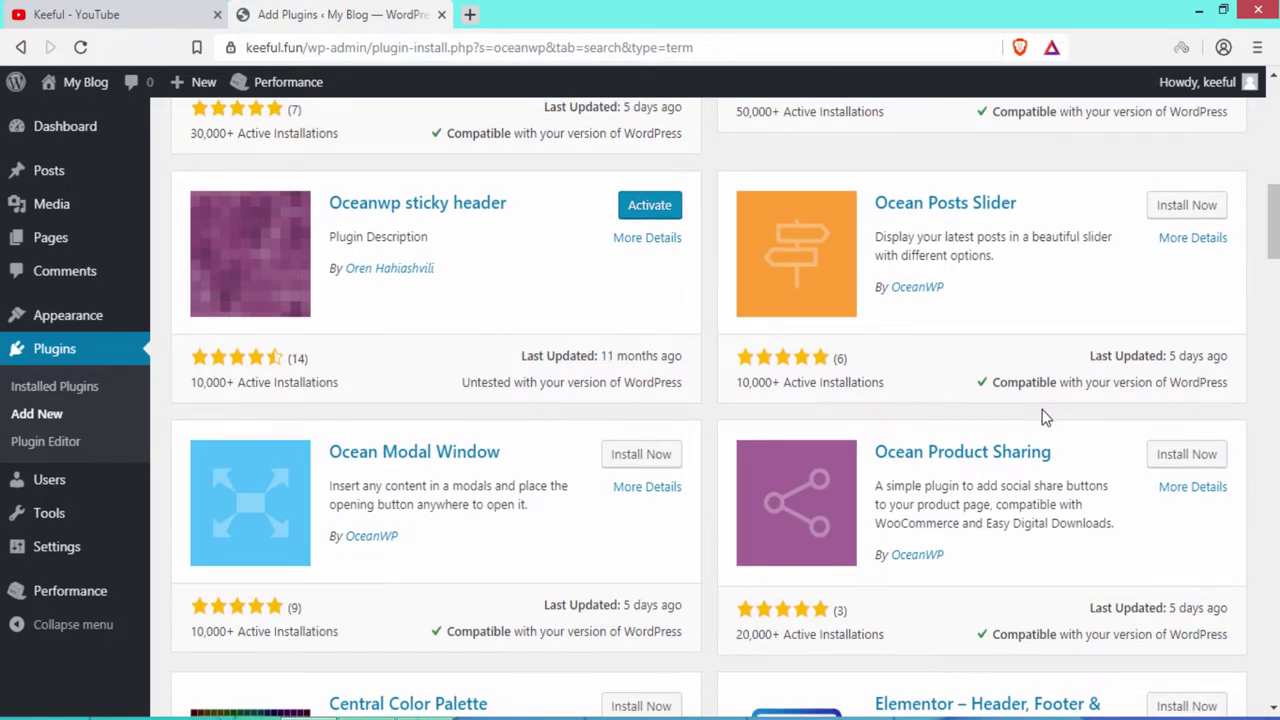
{"action": "scroll", "coordinate": [1042, 410], "scroll_direction": "up", "scroll_amount": 8}
{"action": "scroll", "coordinate": [1011, 418], "scroll_direction": "up", "scroll_amount": 1}
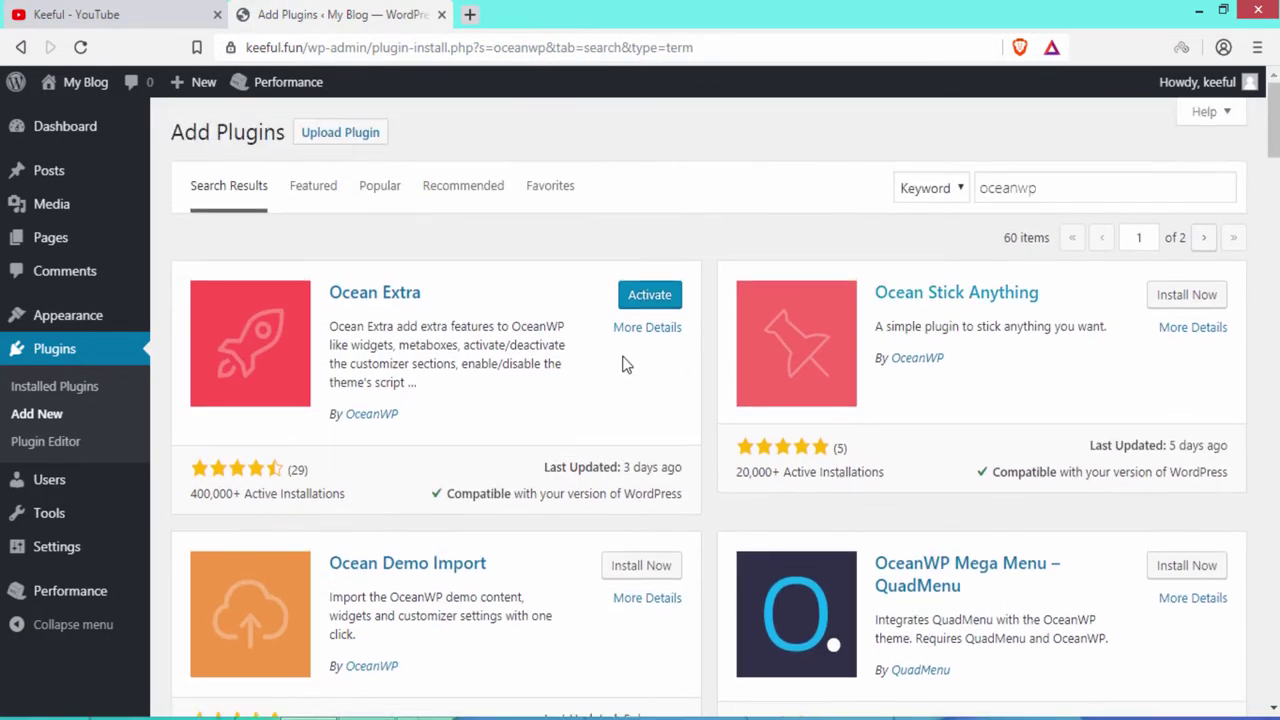
- Activate Ocean Extra, Ocean Social Sharing and Oceanwp sticky header, each in a new tab
{"action": "right_click", "coordinate": [656, 296]}
{"action": "left_click", "coordinate": [1072, 322]}
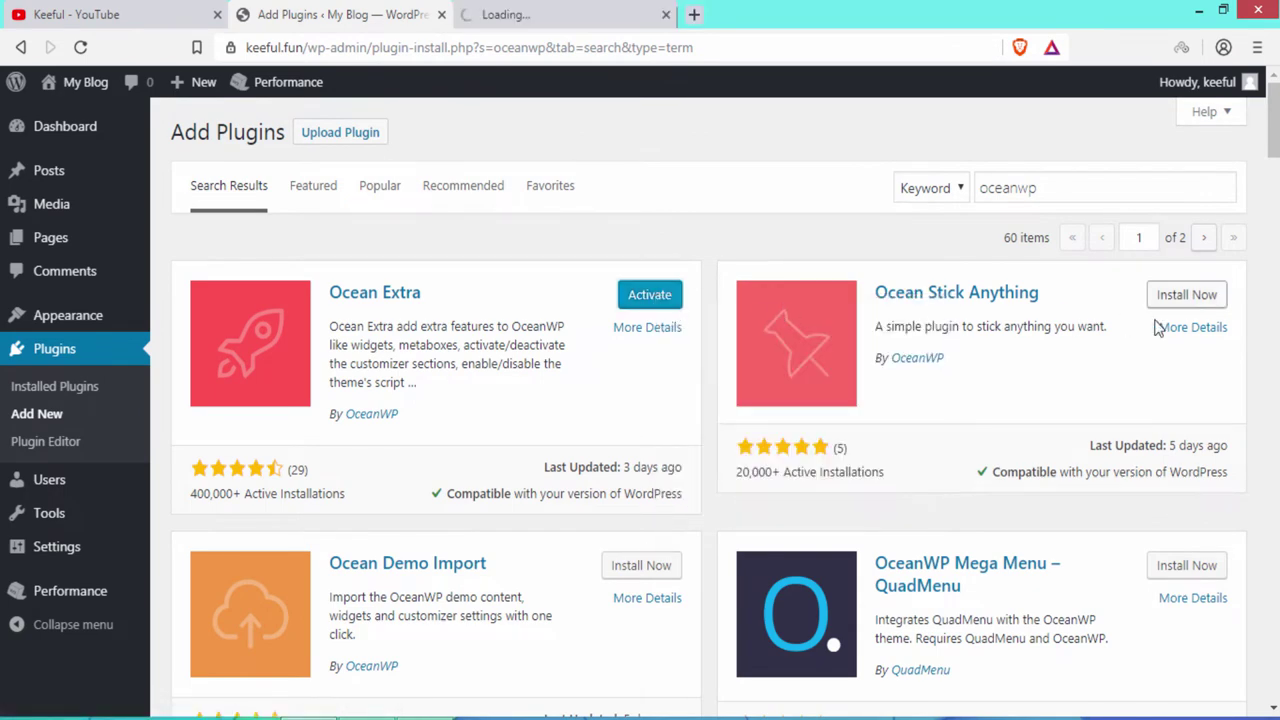
{"action": "scroll", "coordinate": [689, 480], "scroll_direction": "down", "scroll_amount": 4}
{"action": "scroll", "coordinate": [1187, 343], "scroll_direction": "down", "scroll_amount": 1}
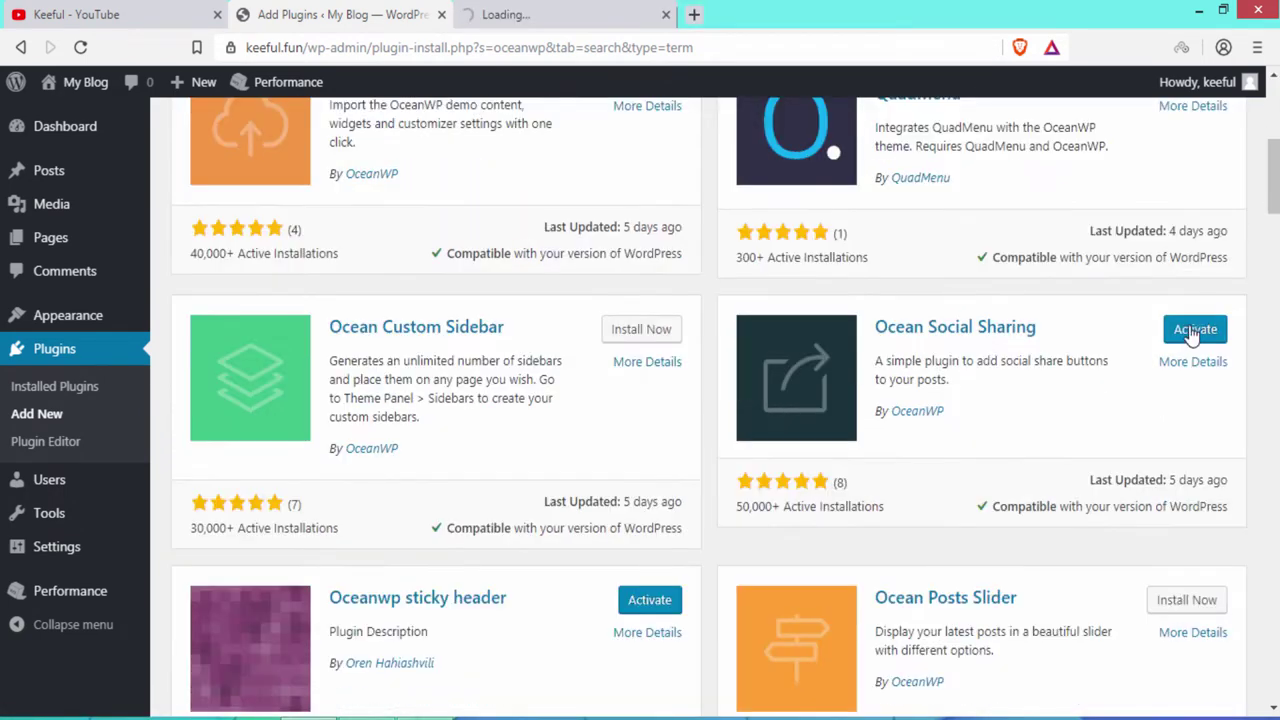
{"action": "right_click", "coordinate": [1190, 335]}
{"action": "left_click", "coordinate": [1100, 340]}
{"action": "scroll", "coordinate": [700, 480], "scroll_direction": "down", "scroll_amount": 2}
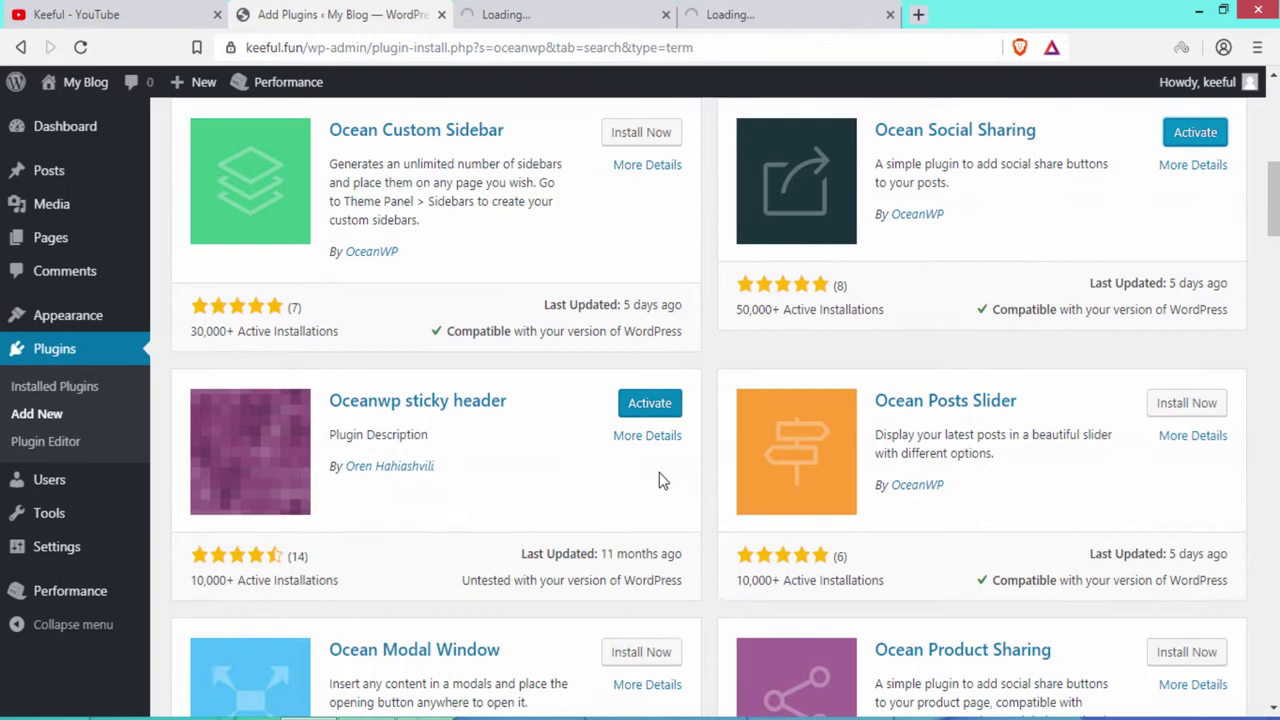
{"action": "right_click", "coordinate": [652, 405]}
{"action": "left_click", "coordinate": [700, 414]}
{"action": "scroll", "coordinate": [450, 425], "scroll_direction": "up", "scroll_amount": 7}
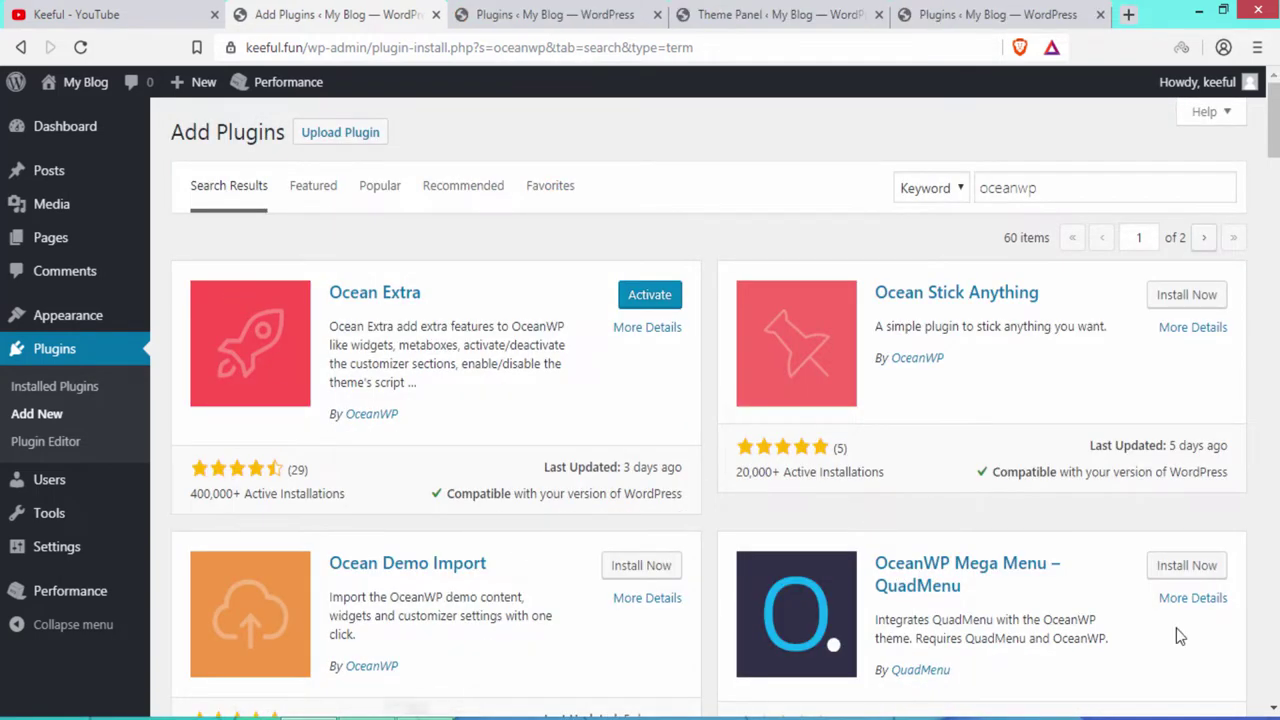
- Close the three activation tabs and return to the admin Dashboard
{"action": "left_click", "coordinate": [657, 14]}
{"action": "left_click", "coordinate": [657, 14]}
{"action": "left_click", "coordinate": [657, 14]}
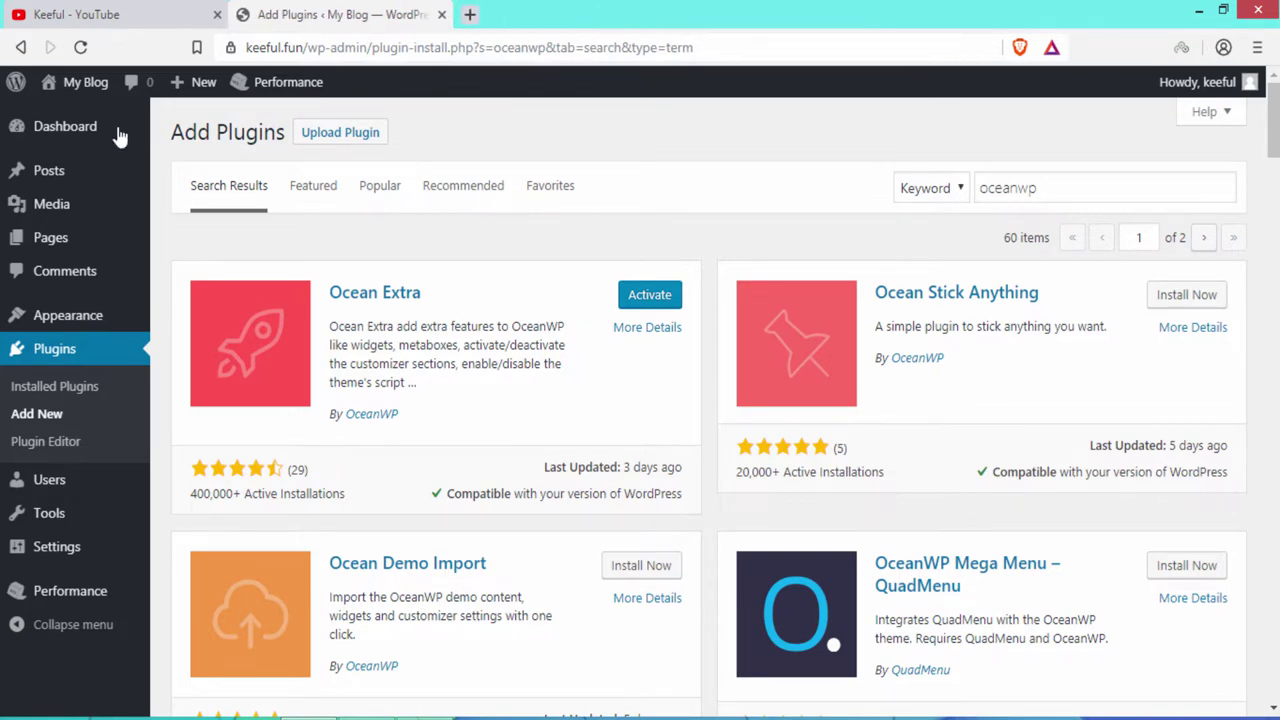
{"action": "left_click", "coordinate": [118, 135]}
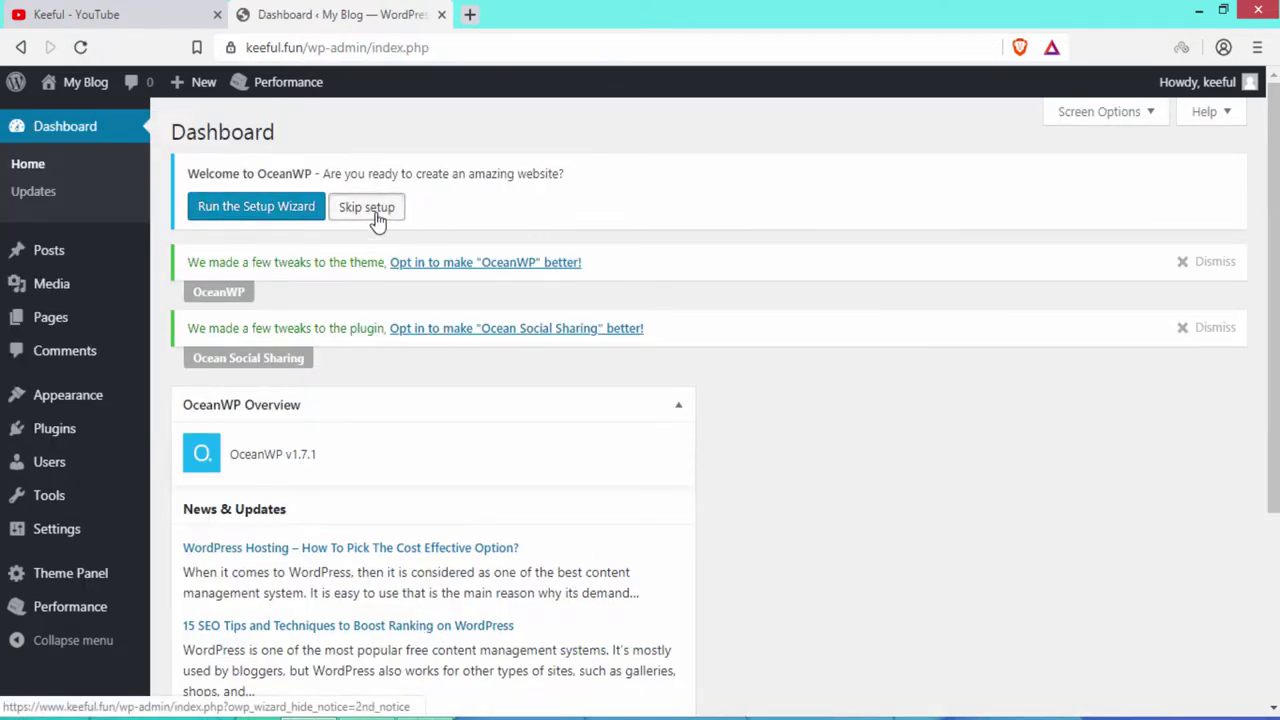
- Skip the OceanWP setup wizard, dismiss the tweaks notice, and collapse the OceanWP Overview box
{"action": "left_click", "coordinate": [376, 218]}
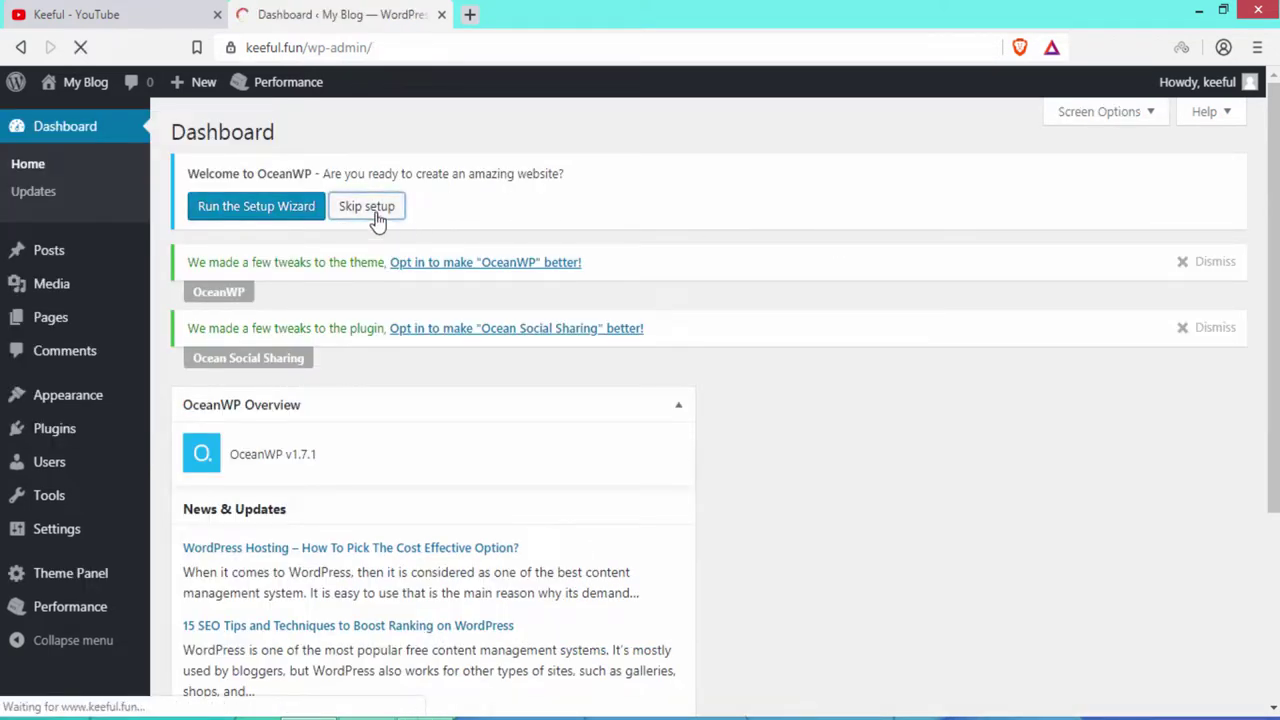
{"action": "left_click", "coordinate": [1185, 172]}
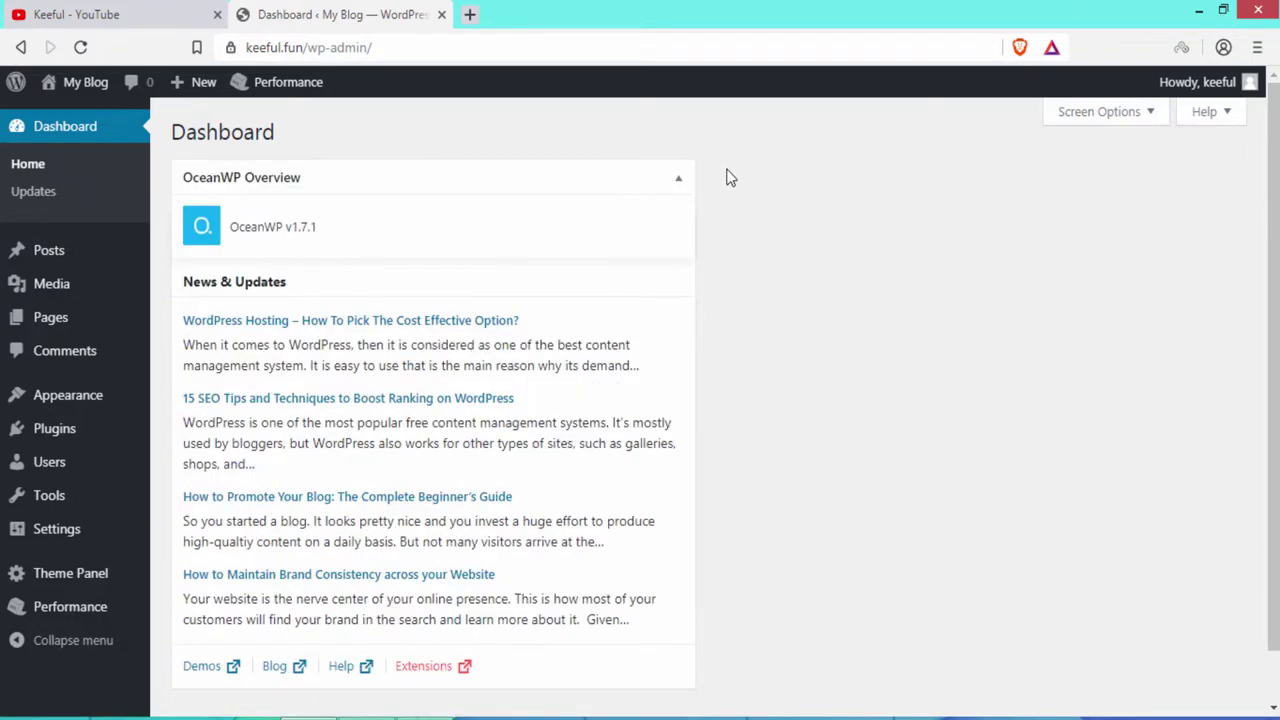
{"action": "left_click", "coordinate": [679, 181]}
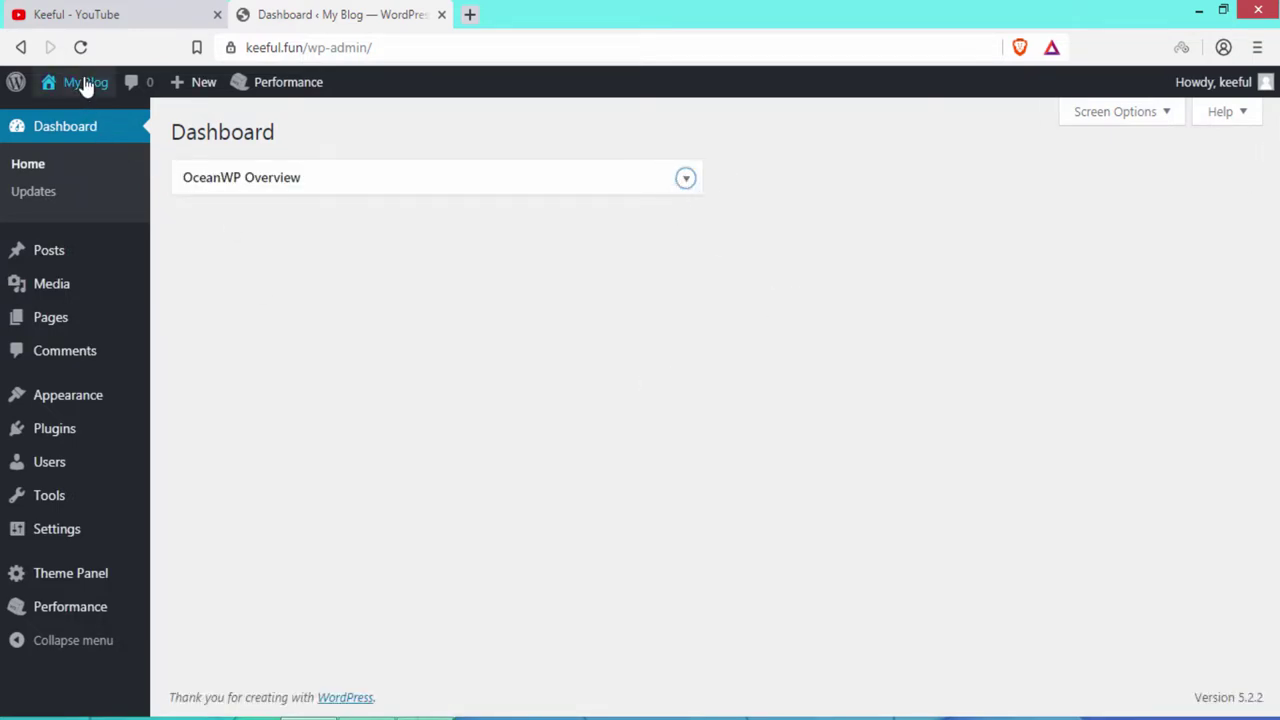
- Open the live My Blog site in a new tab, look it over, and return to the Dashboard
{"action": "right_click", "coordinate": [86, 118]}
{"action": "left_click", "coordinate": [150, 126]}
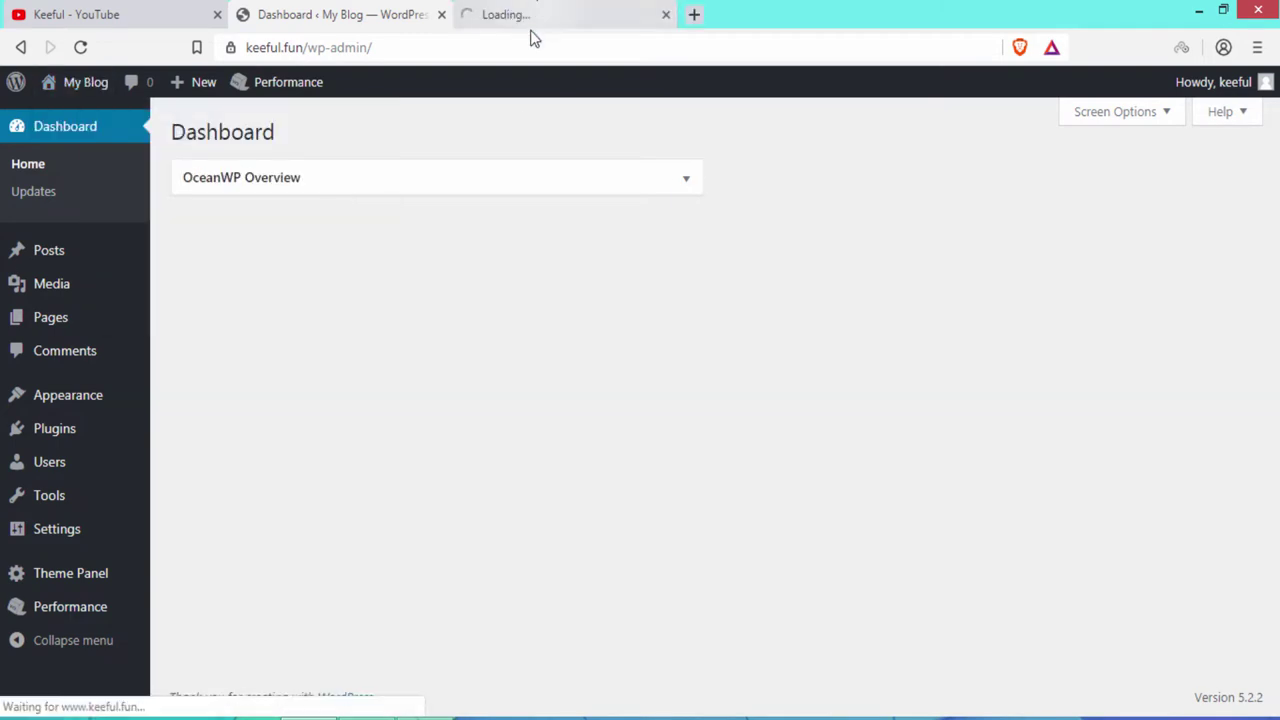
{"action": "left_click", "coordinate": [525, 14]}
{"action": "scroll", "coordinate": [586, 451], "scroll_direction": "down", "scroll_amount": 1}
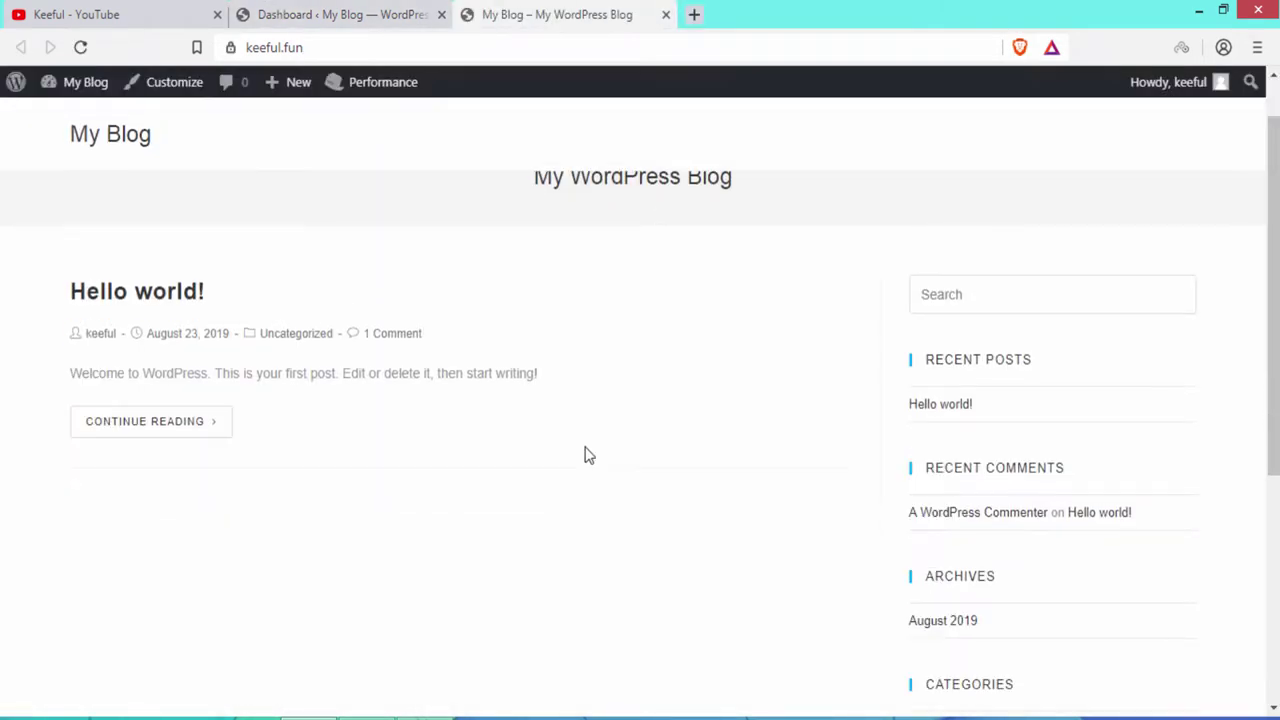
{"action": "scroll", "coordinate": [586, 448], "scroll_direction": "up", "scroll_amount": 1}
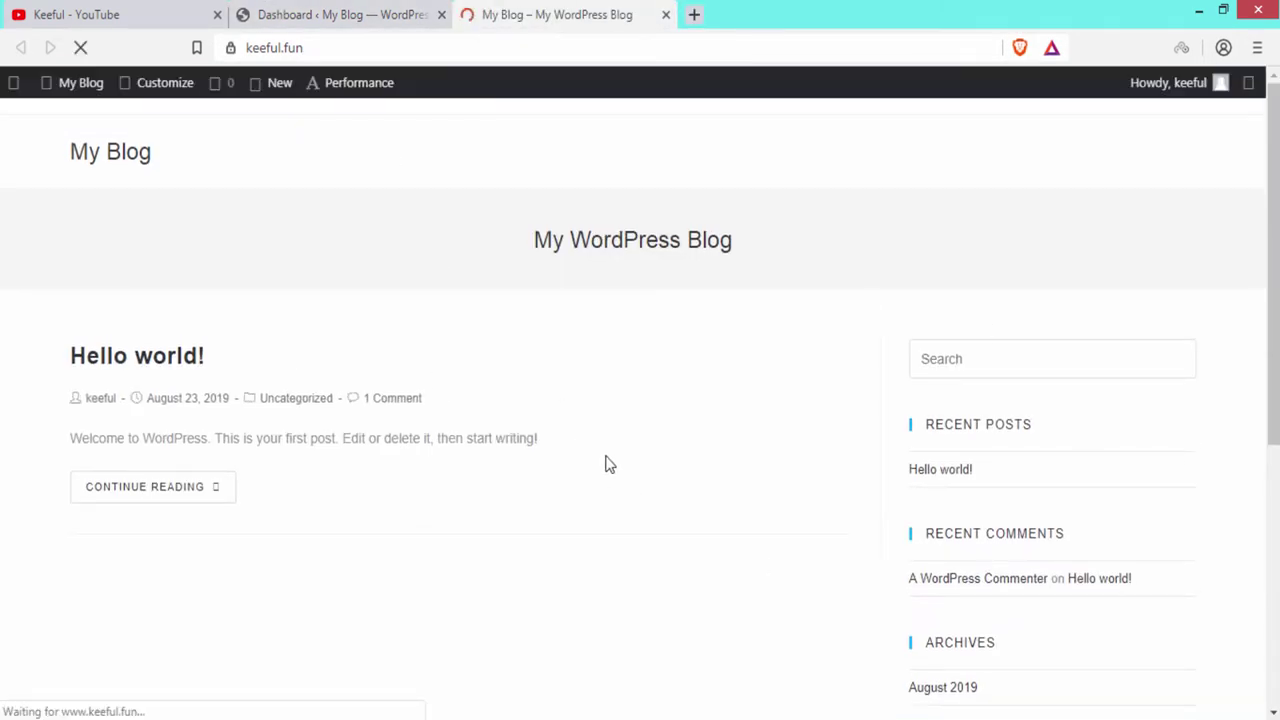
{"action": "scroll", "coordinate": [606, 465], "scroll_direction": "down", "scroll_amount": 6}
{"action": "scroll", "coordinate": [606, 466], "scroll_direction": "up", "scroll_amount": 6}
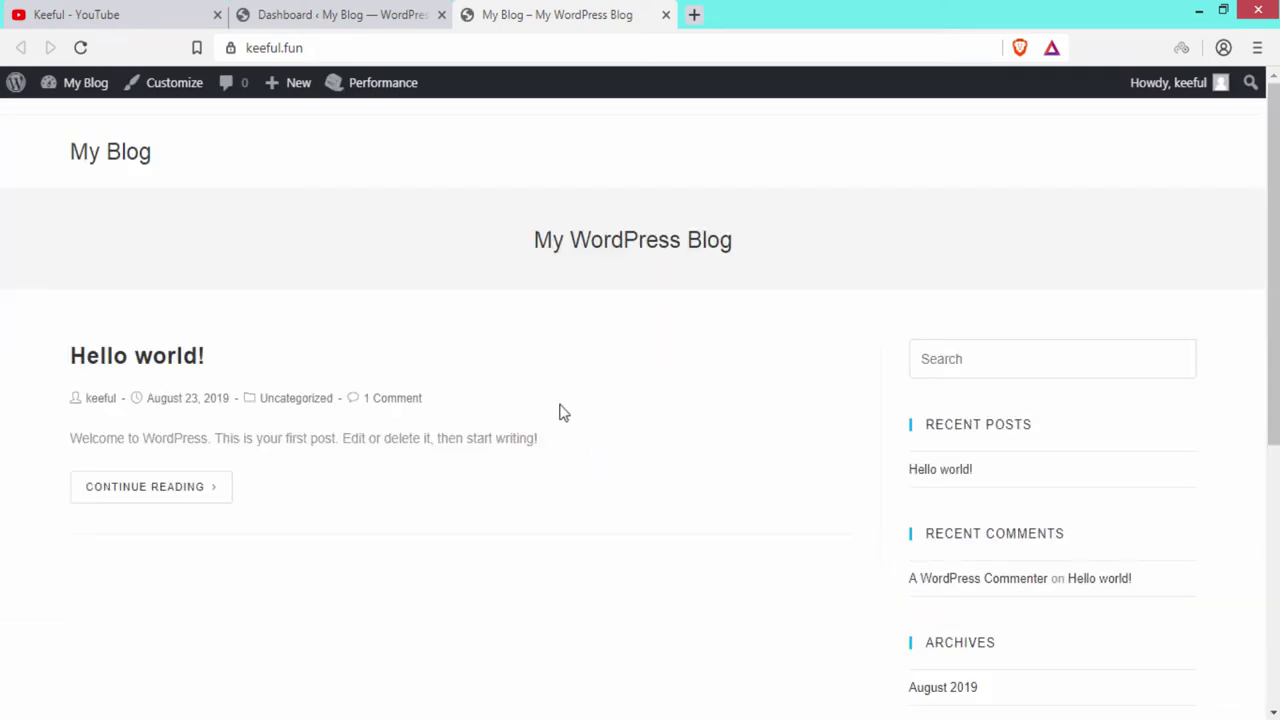
{"action": "scroll", "coordinate": [586, 457], "scroll_direction": "down", "scroll_amount": 1}
{"action": "scroll", "coordinate": [586, 451], "scroll_direction": "up", "scroll_amount": 1}
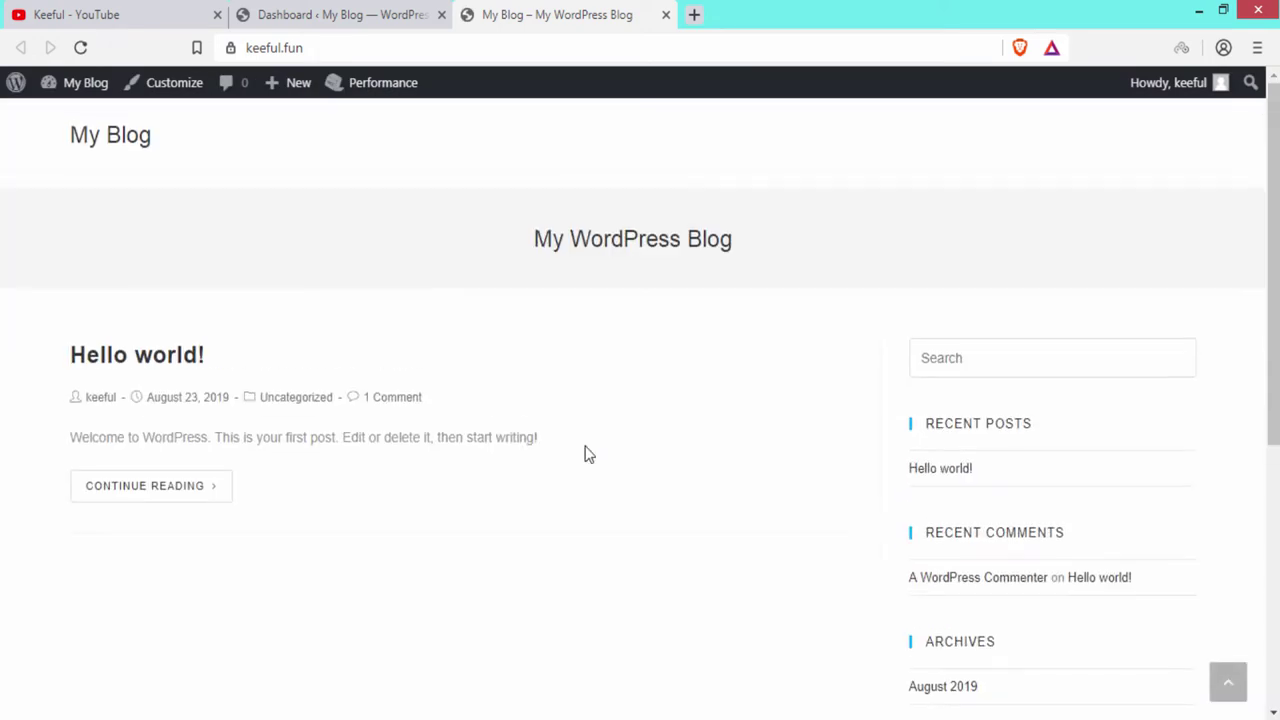
{"action": "left_click", "coordinate": [325, 12]}
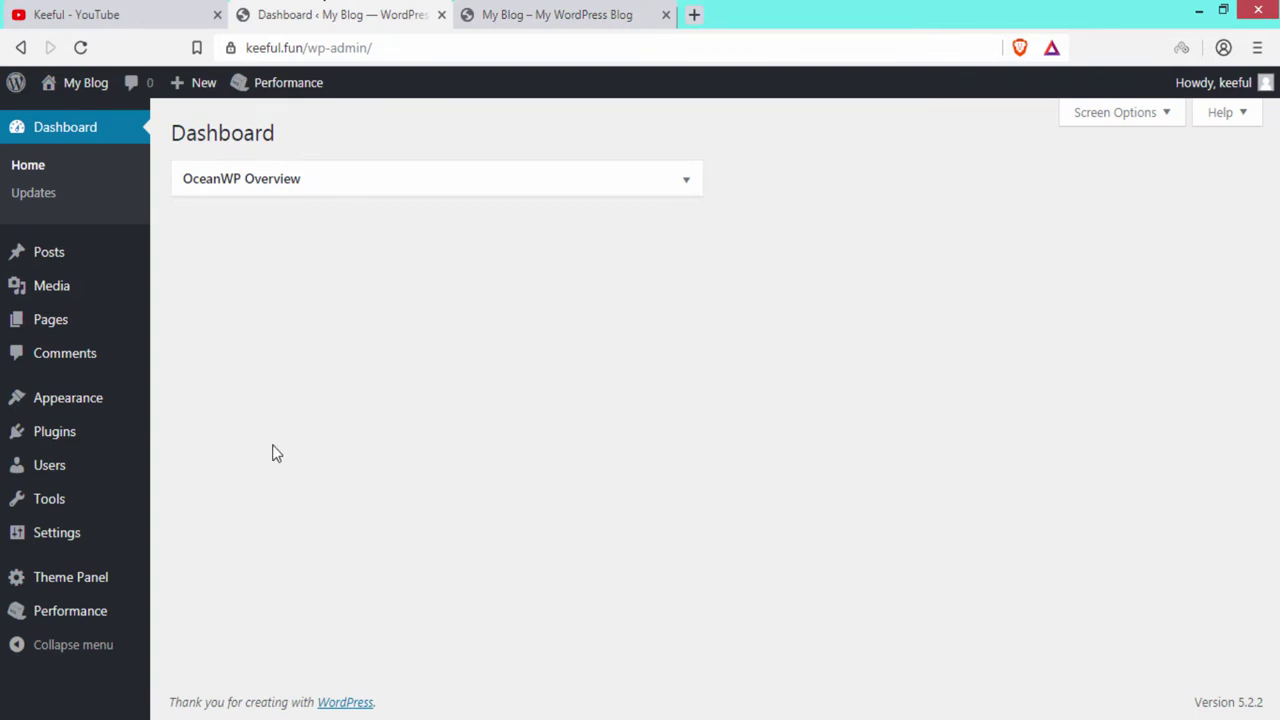
- Create and publish two new pages titled Home and Shop
{"action": "mouse_move", "coordinate": [94, 322]}
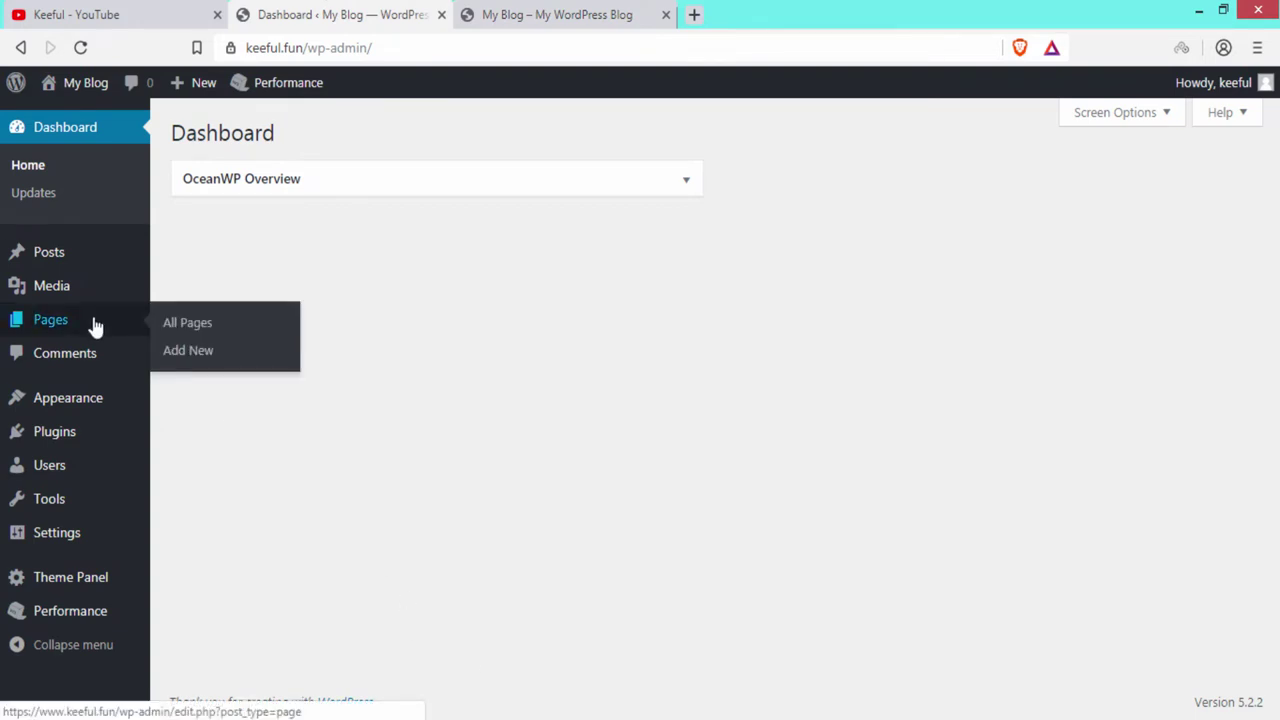
{"action": "left_click", "coordinate": [189, 366]}
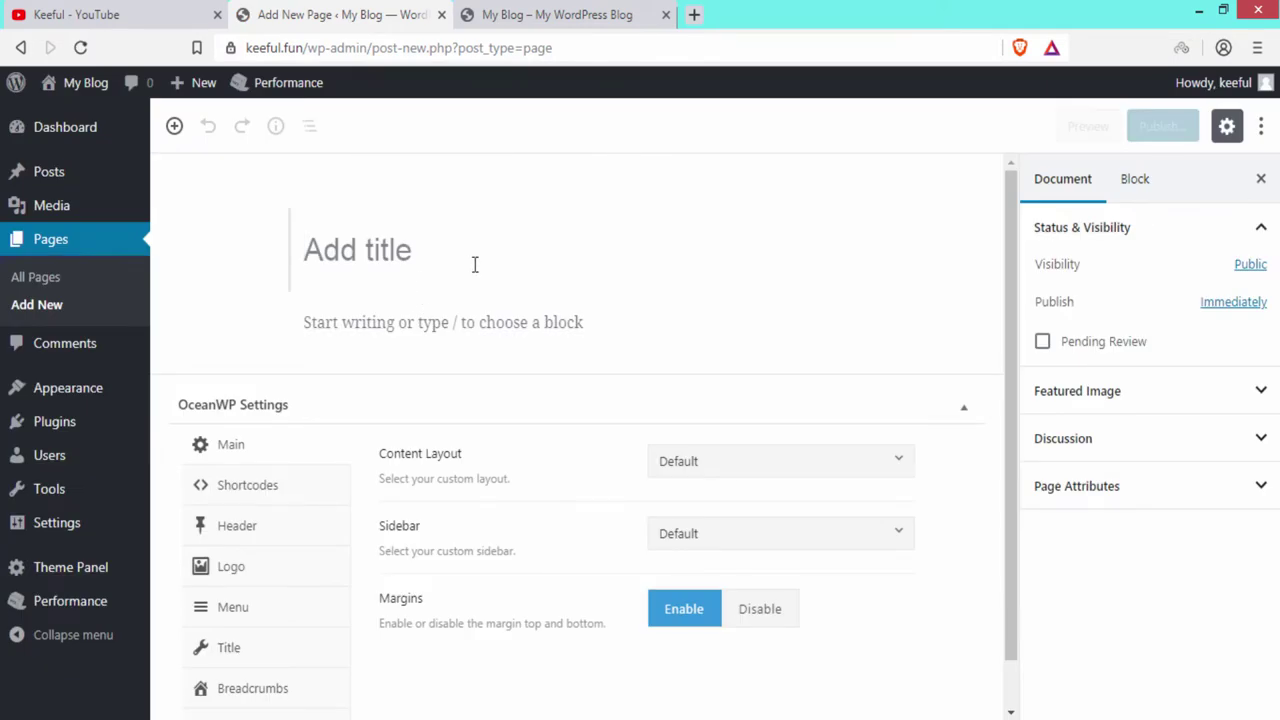
{"action": "type", "text": "Home"}
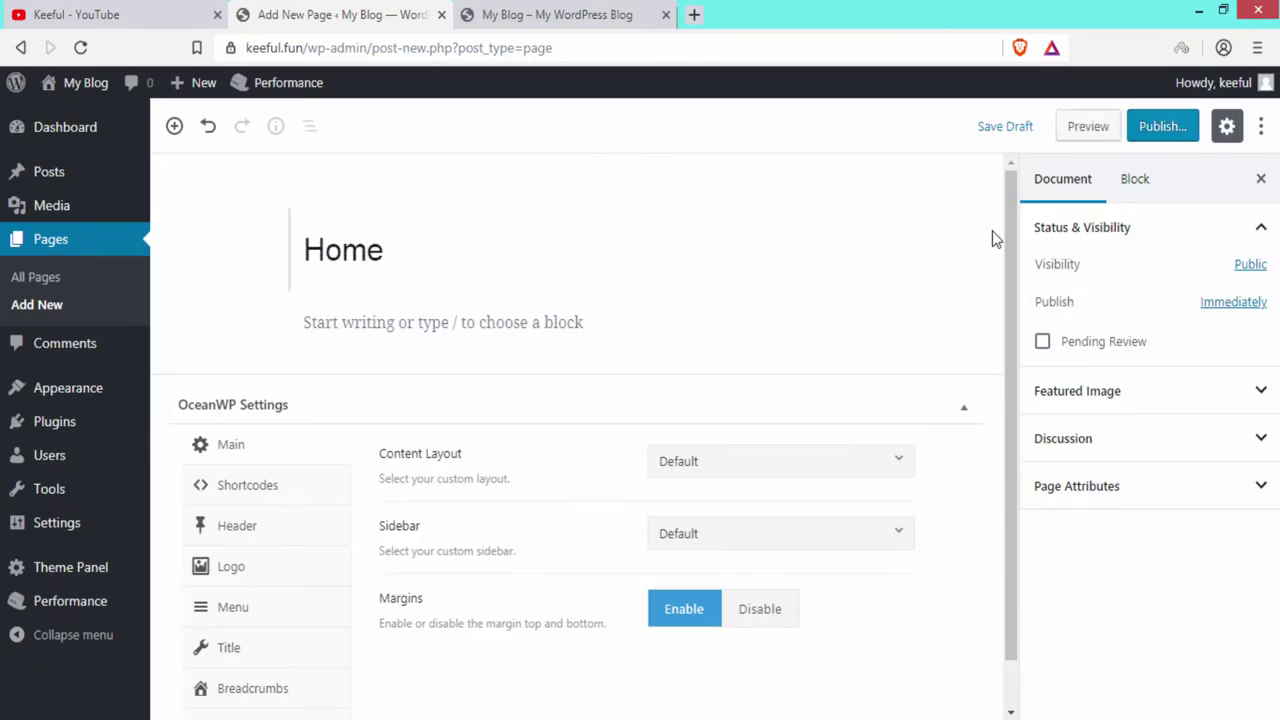
{"action": "left_click", "coordinate": [1155, 130]}
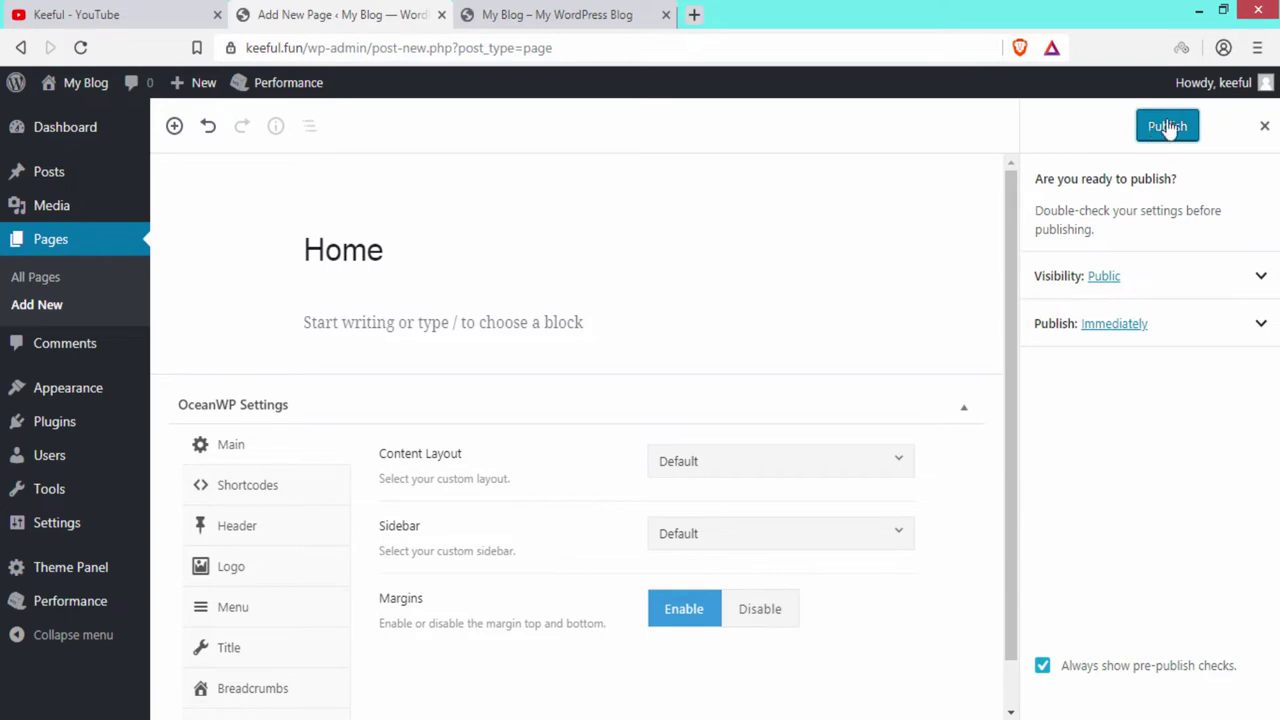
{"action": "left_click", "coordinate": [1167, 127]}
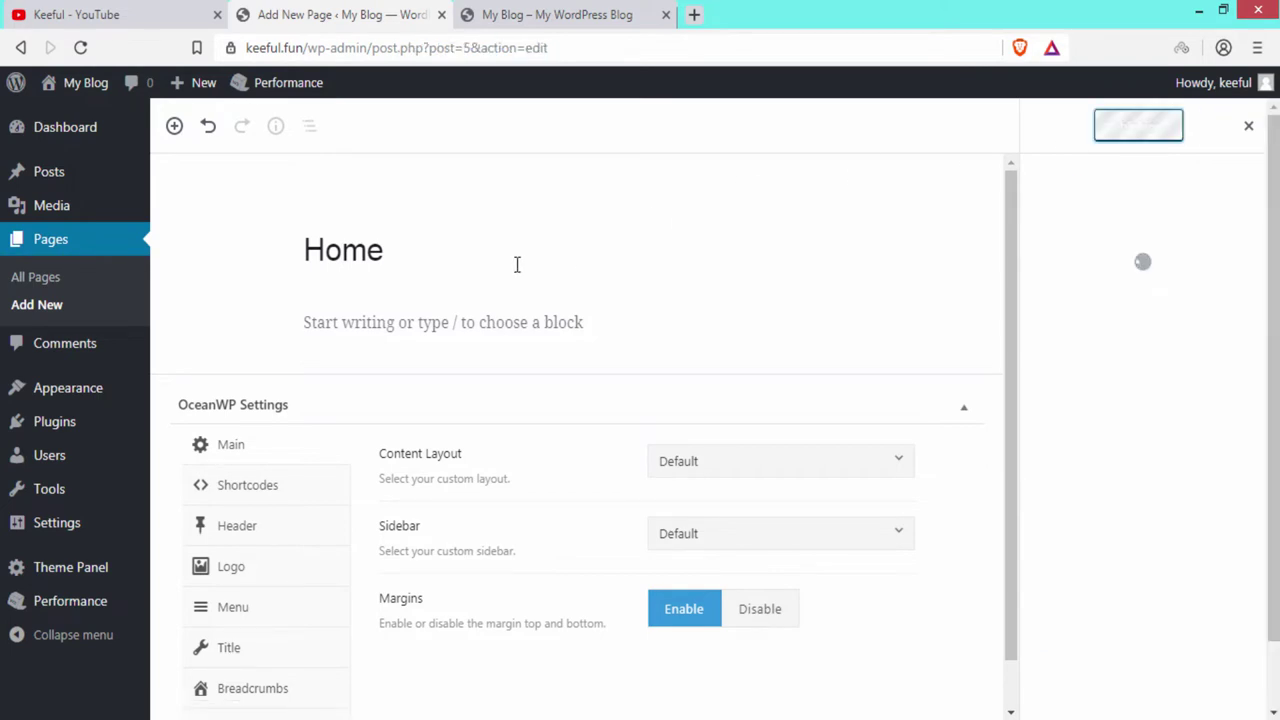
{"action": "key", "text": "ctrl+s"}
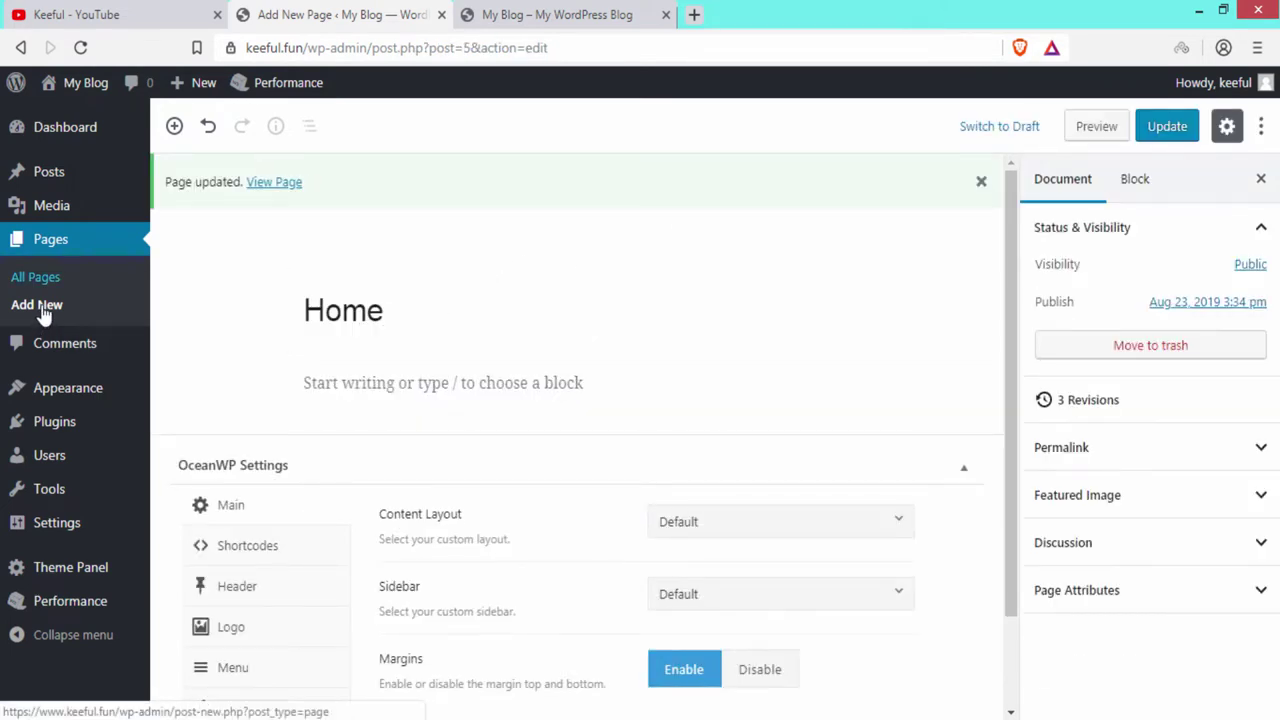
{"action": "left_click", "coordinate": [42, 313]}
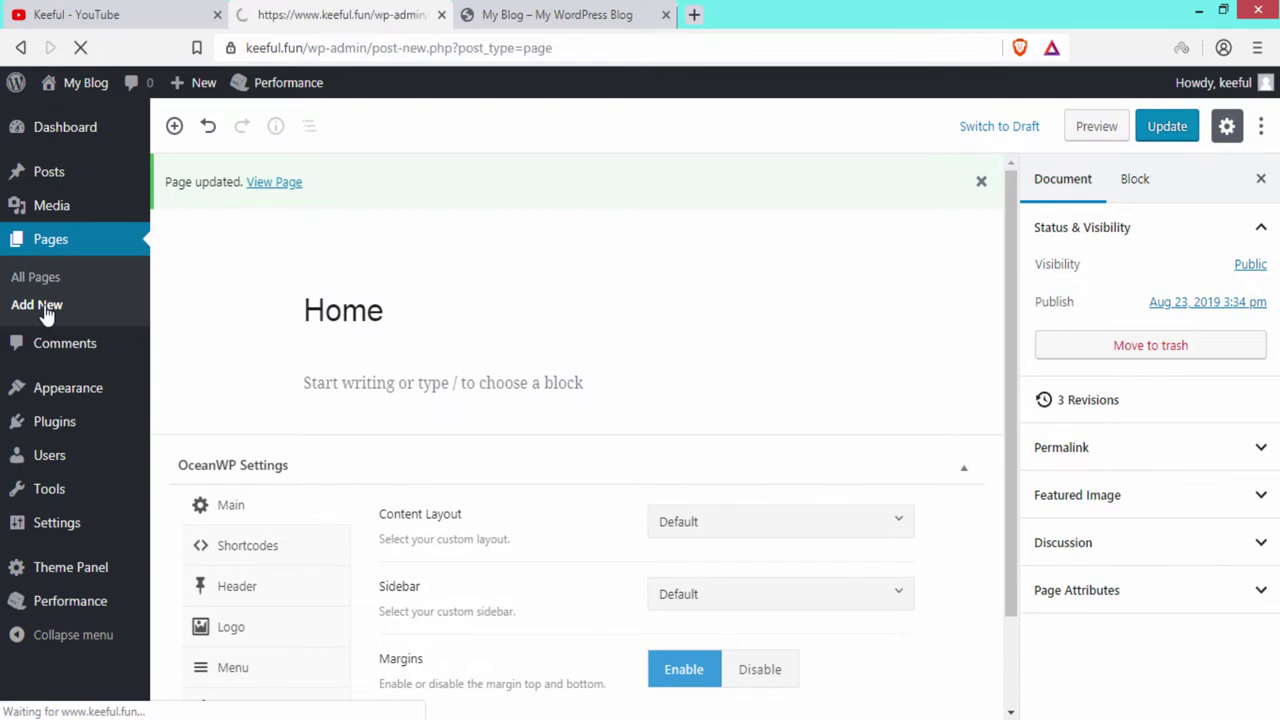
{"action": "type", "text": "Shop"}
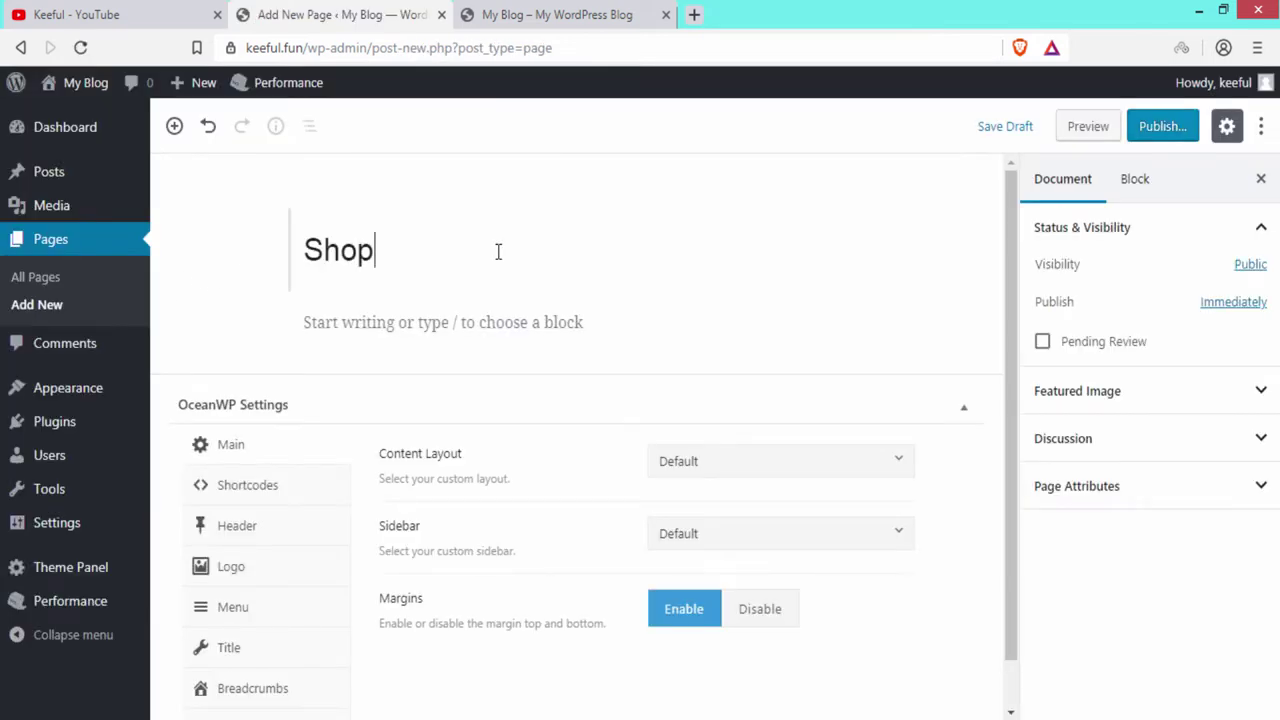
{"action": "left_click", "coordinate": [1157, 128]}
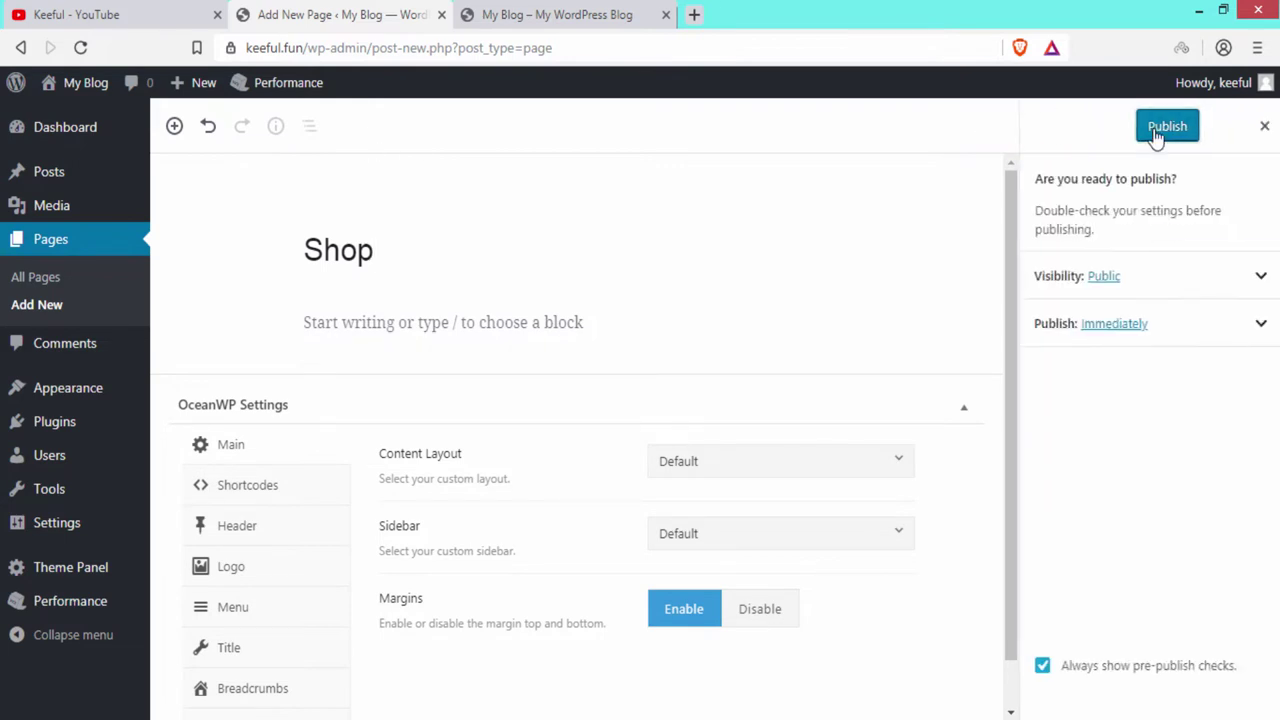
{"action": "key", "text": "Return"}
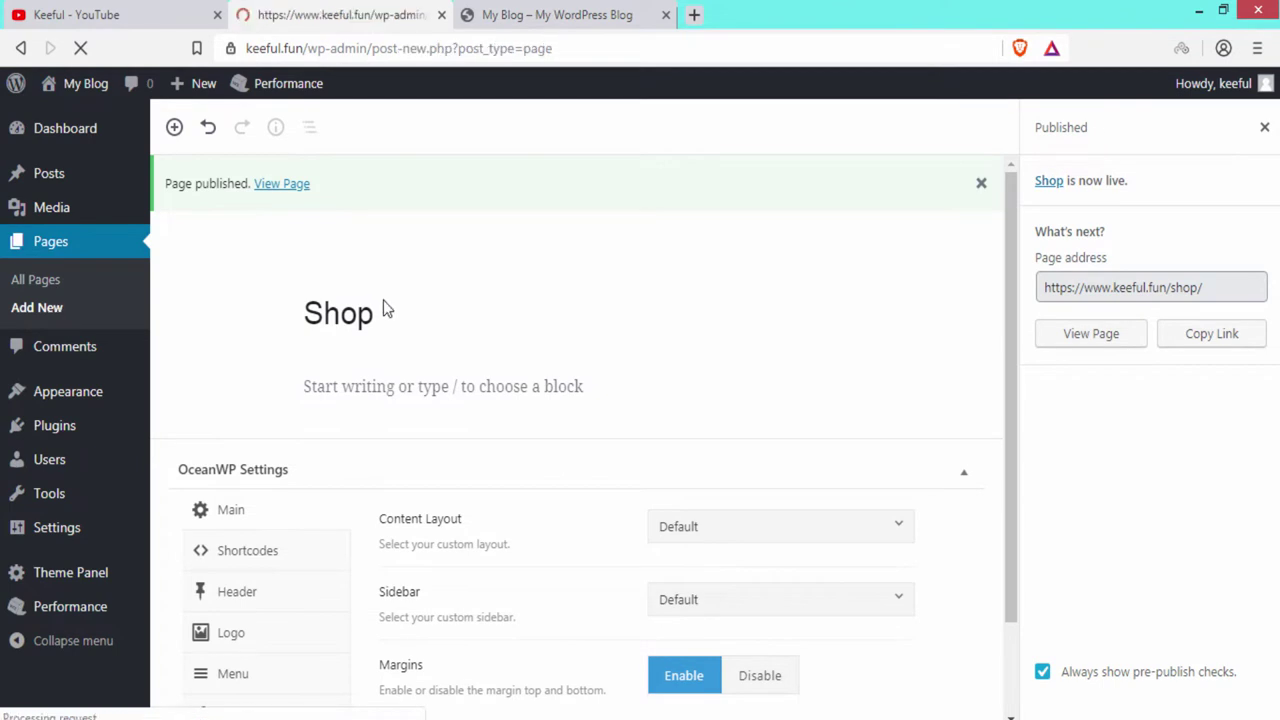
- Publish three more pages, Blog, My Account and About Us, then go back to the Dashboard
{"action": "type", "text": "Blog"}
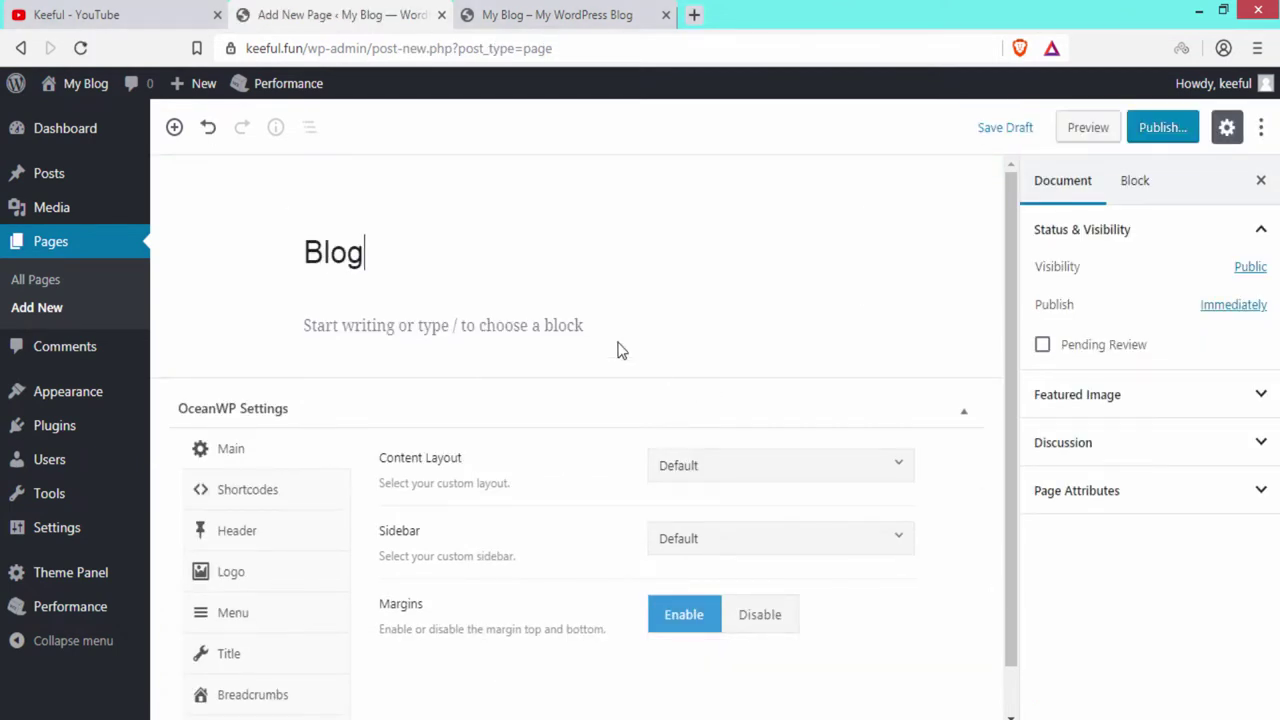
{"action": "left_click", "coordinate": [1155, 131]}
{"action": "left_click", "coordinate": [1155, 130]}
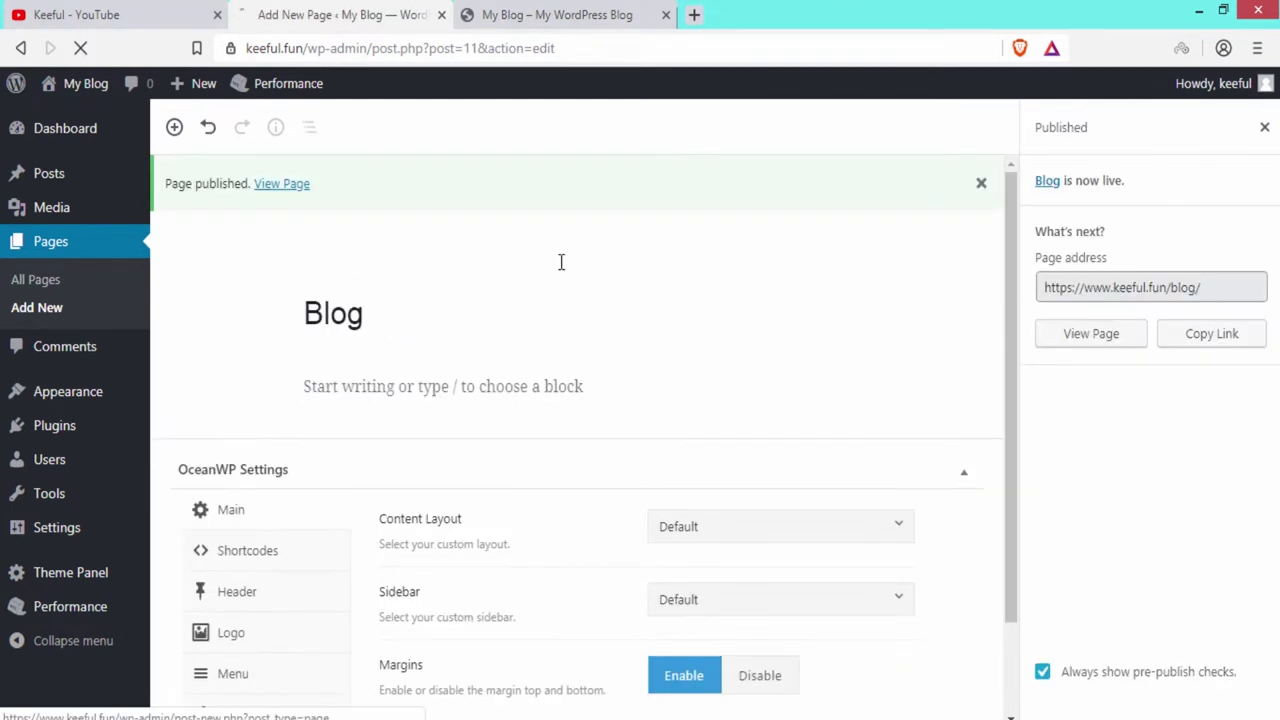
{"action": "left_click", "coordinate": [37, 307]}
{"action": "type", "text": "My Account"}
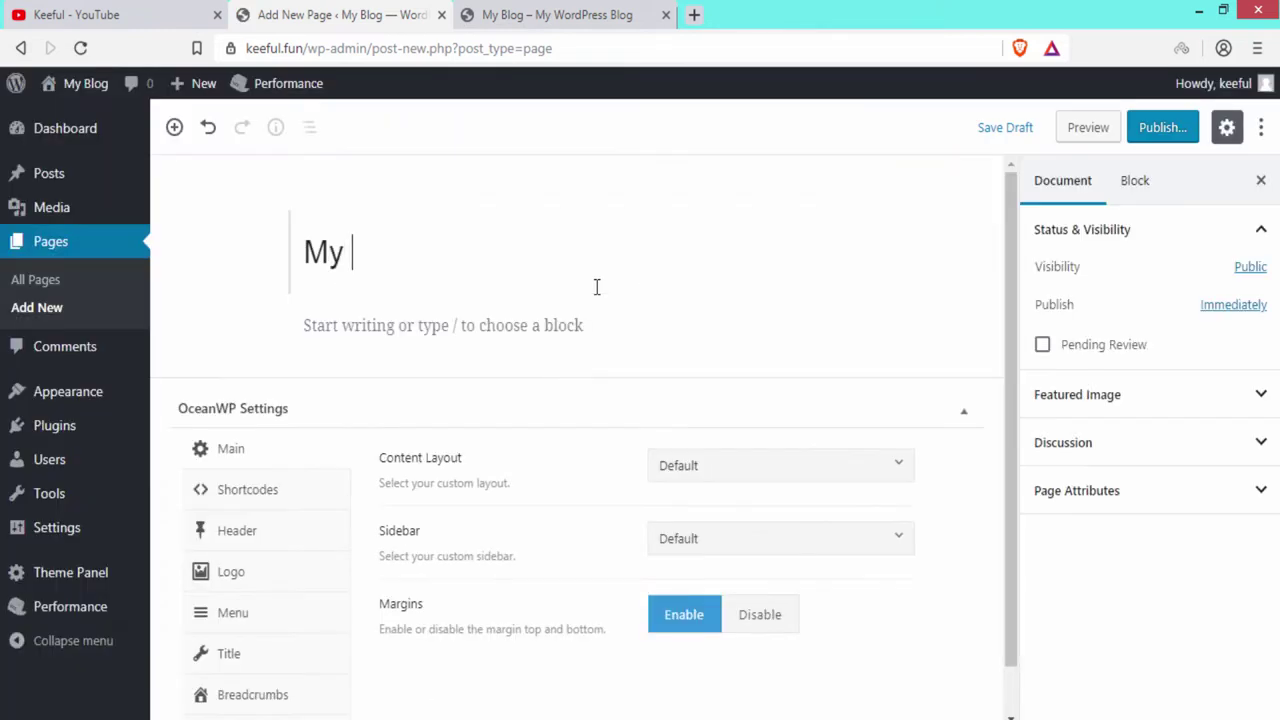
{"action": "left_click", "coordinate": [1160, 128]}
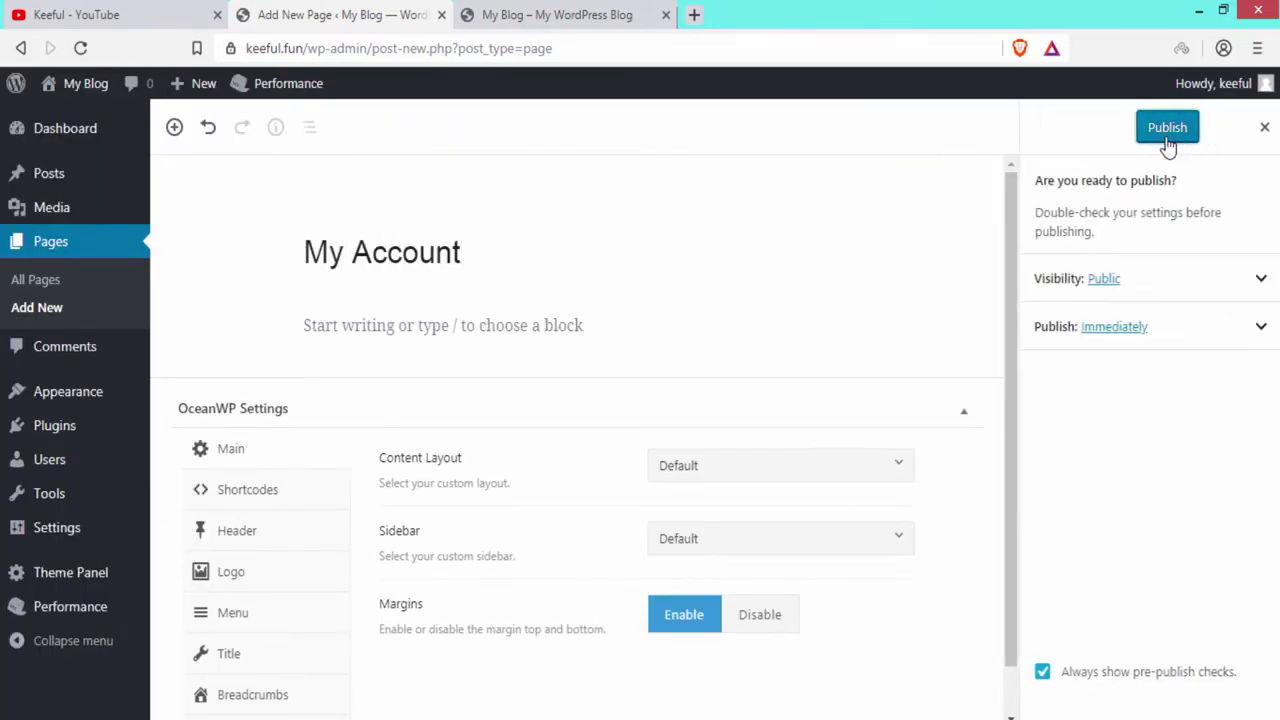
{"action": "left_click", "coordinate": [1165, 126]}
{"action": "left_click", "coordinate": [22, 310]}
{"action": "type", "text": "About Us"}
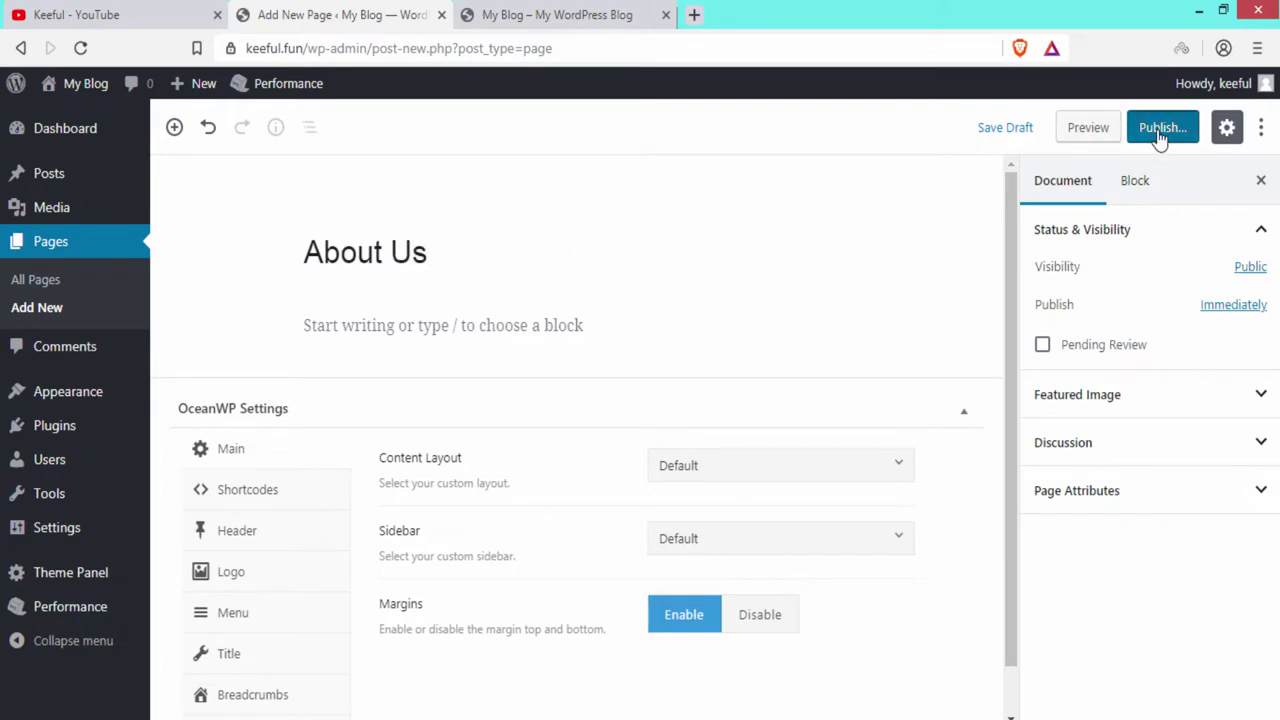
{"action": "left_click", "coordinate": [1160, 128]}
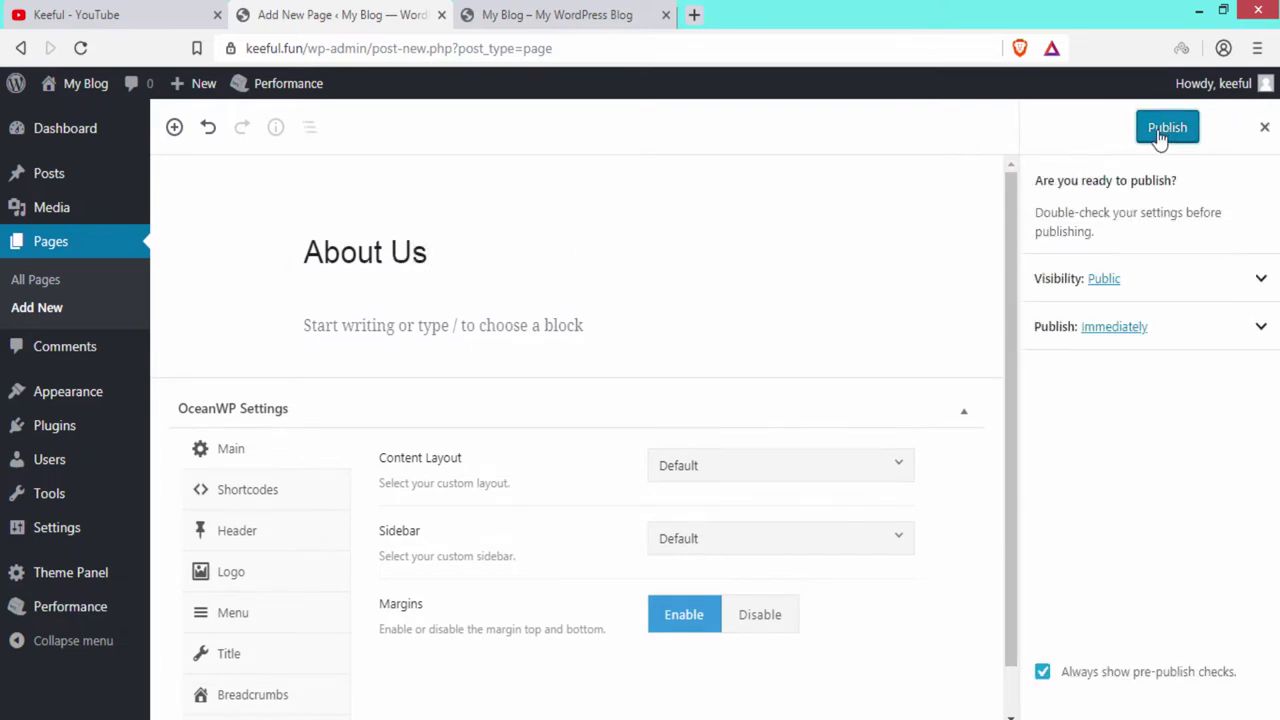
{"action": "left_click", "coordinate": [1158, 132]}
{"action": "left_click", "coordinate": [22, 130]}
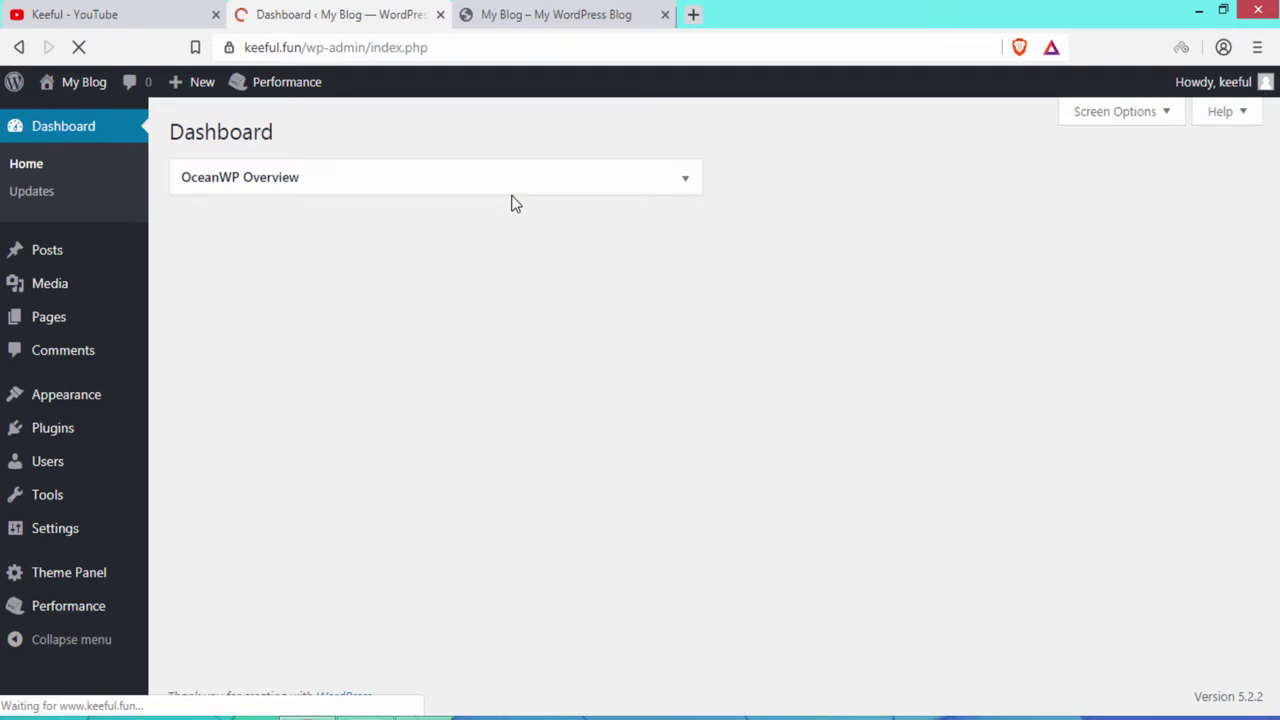
- Move the Sample Page to the trash from All Pages
{"action": "mouse_move", "coordinate": [74, 322]}
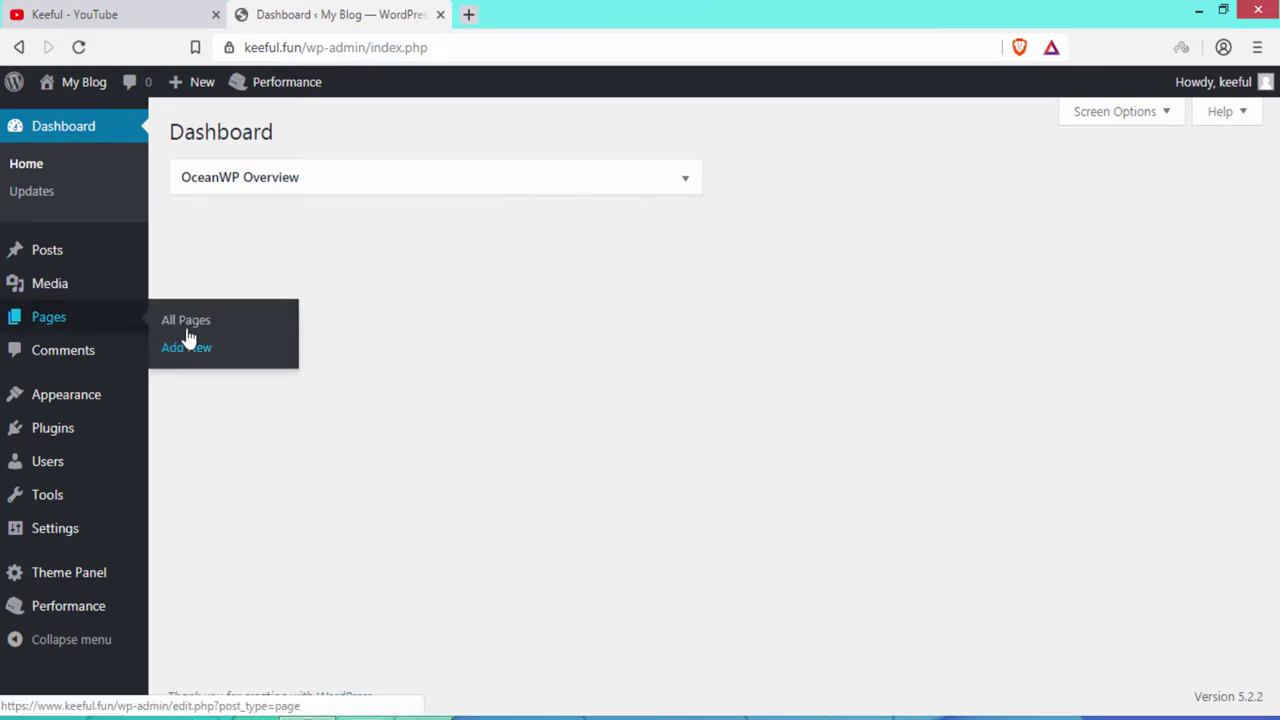
{"action": "left_click", "coordinate": [188, 322]}
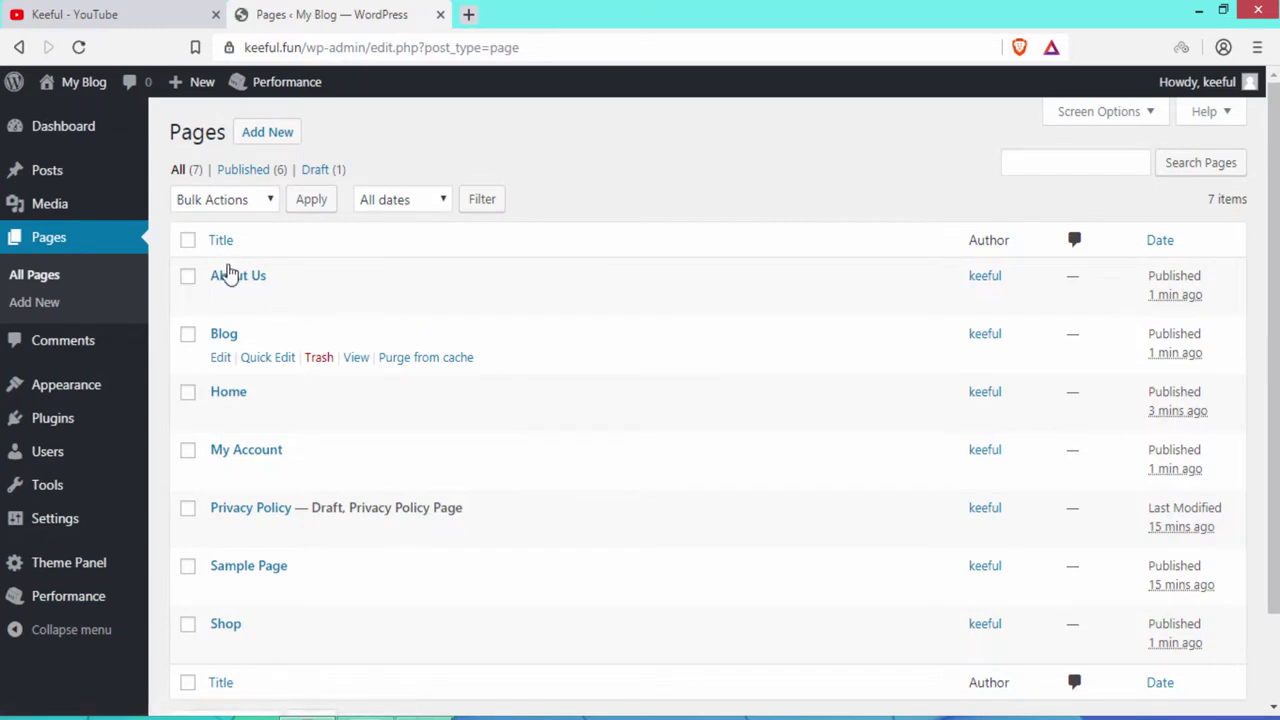
{"action": "scroll", "coordinate": [345, 483], "scroll_direction": "down", "scroll_amount": 1}
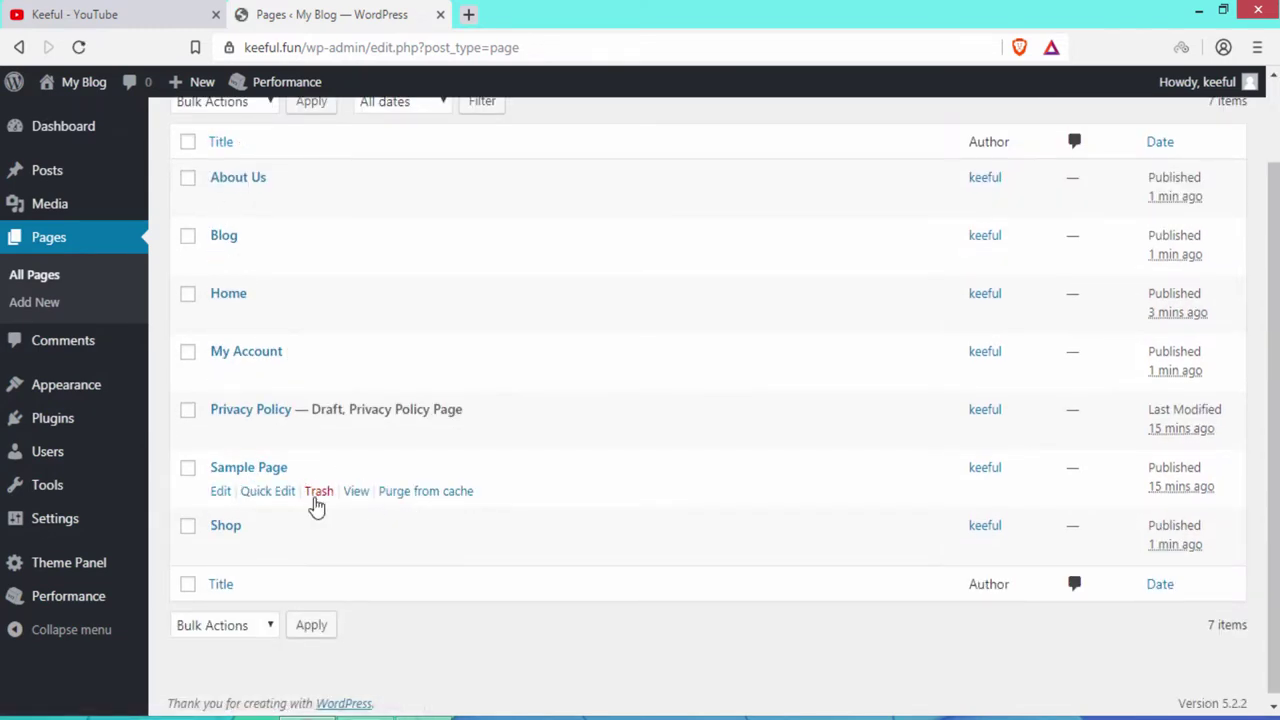
{"action": "left_click", "coordinate": [324, 495]}
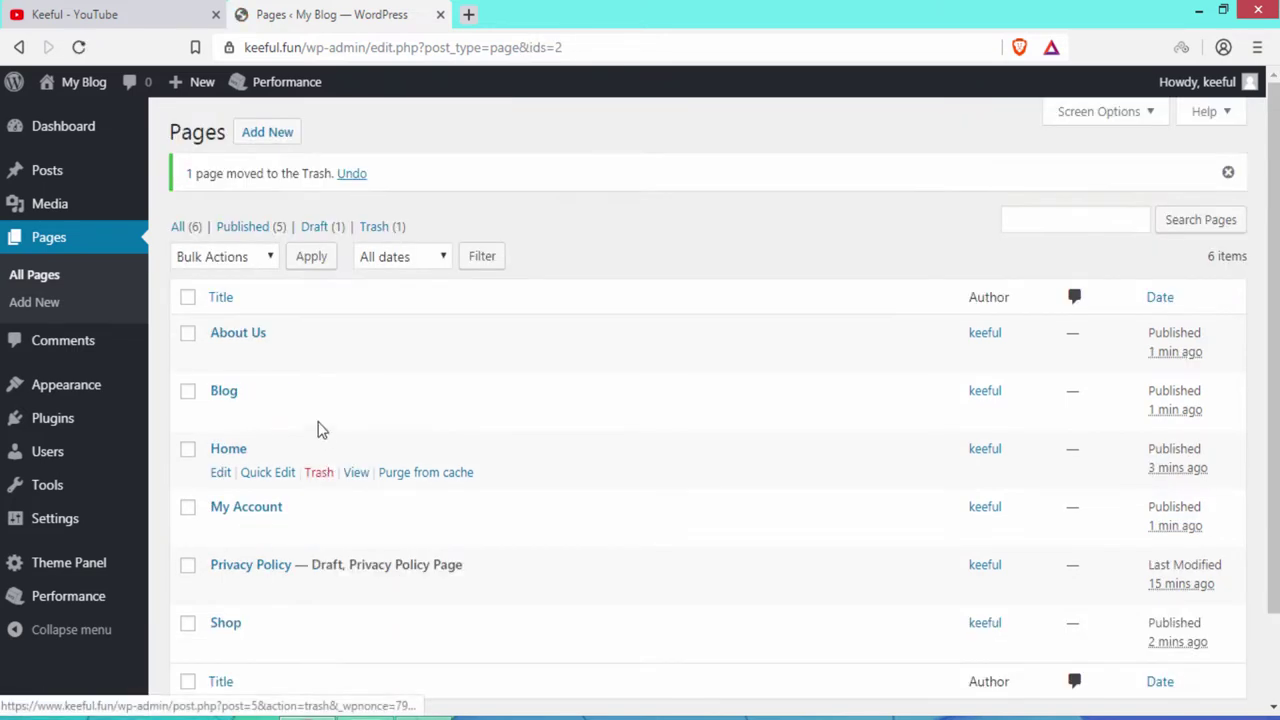
{"action": "scroll", "coordinate": [309, 406], "scroll_direction": "down", "scroll_amount": 1}
{"action": "scroll", "coordinate": [309, 406], "scroll_direction": "up", "scroll_amount": 1}
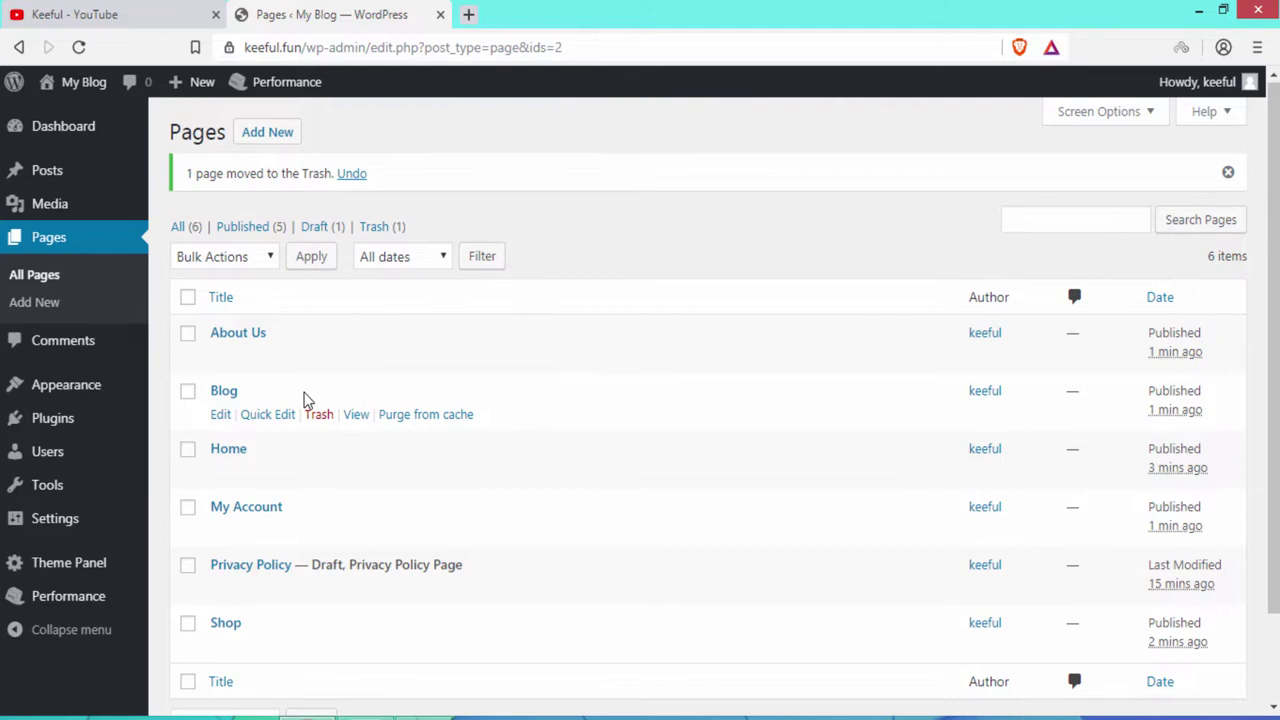
- Open the live site in a new tab to check it, then return to the pages list
{"action": "mouse_move", "coordinate": [84, 81]}
{"action": "right_click", "coordinate": [97, 121]}
{"action": "left_click", "coordinate": [130, 133]}
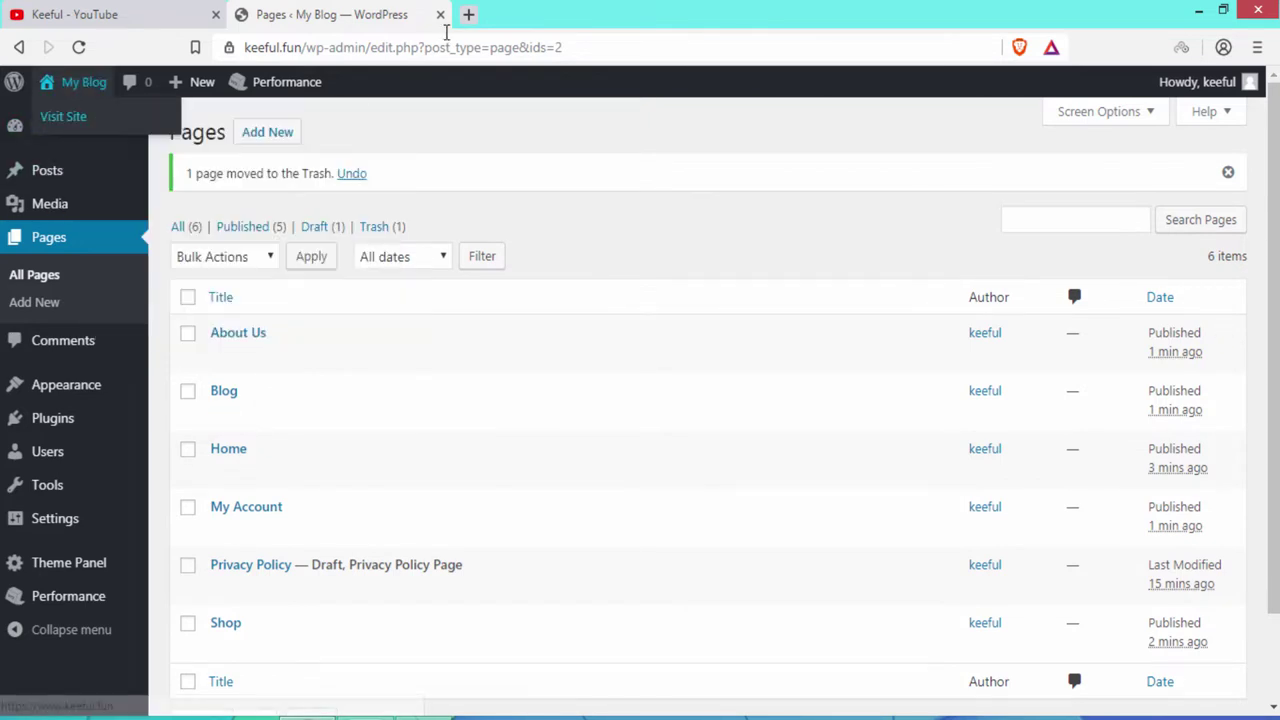
{"action": "left_click", "coordinate": [460, 12]}
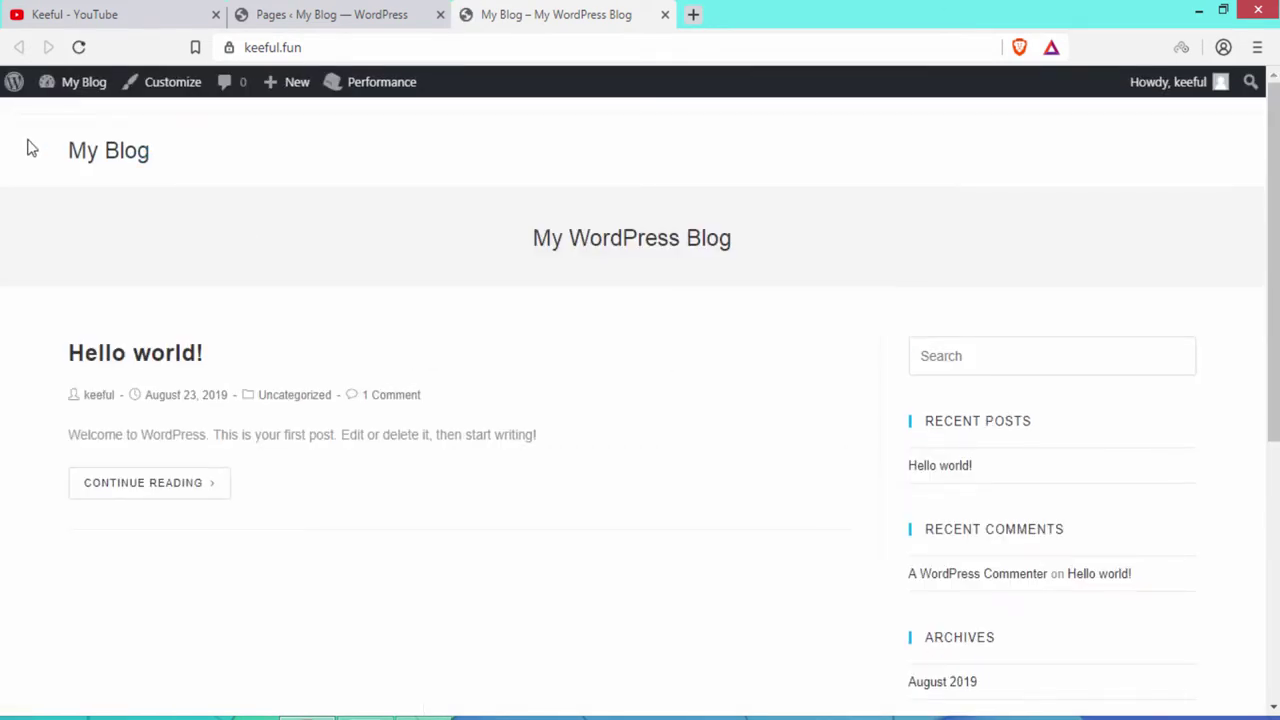
{"action": "triple_click", "coordinate": [28, 148]}
{"action": "left_click", "coordinate": [286, 10]}
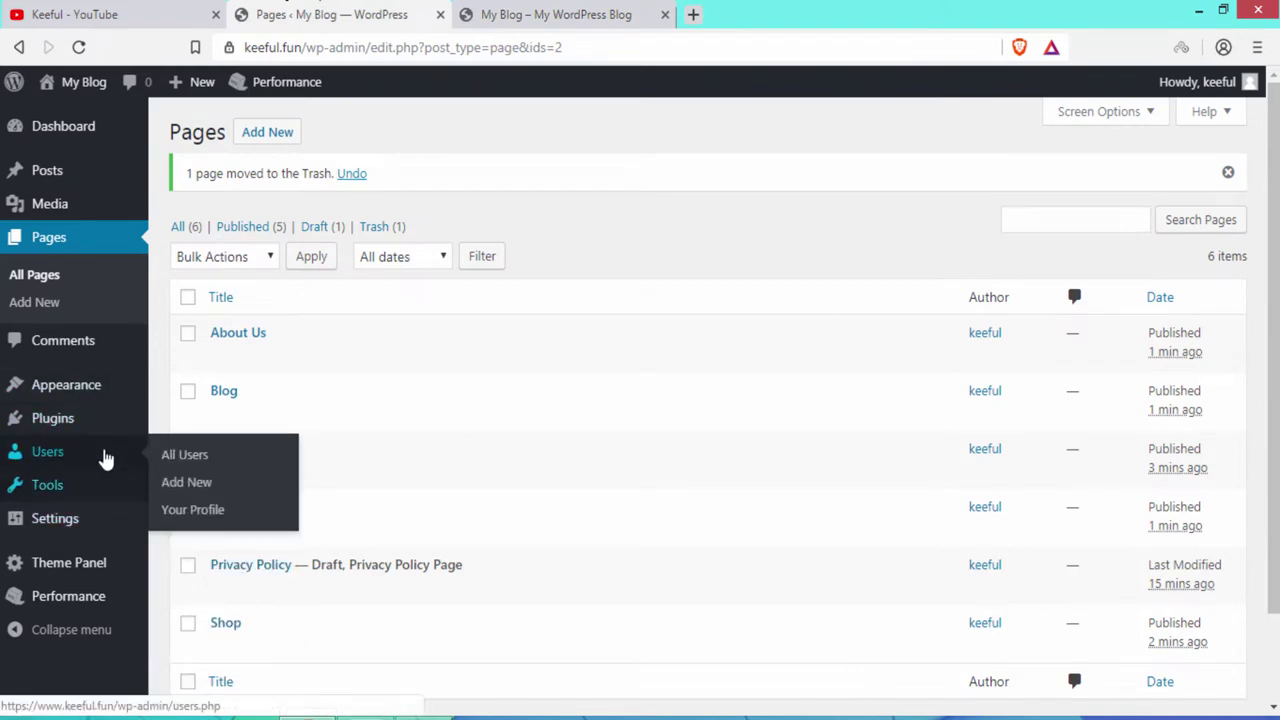
- In Reading settings, use a static page with Home as homepage and Blog as posts page, and save
{"action": "mouse_move", "coordinate": [101, 520]}
{"action": "left_click", "coordinate": [179, 521]}
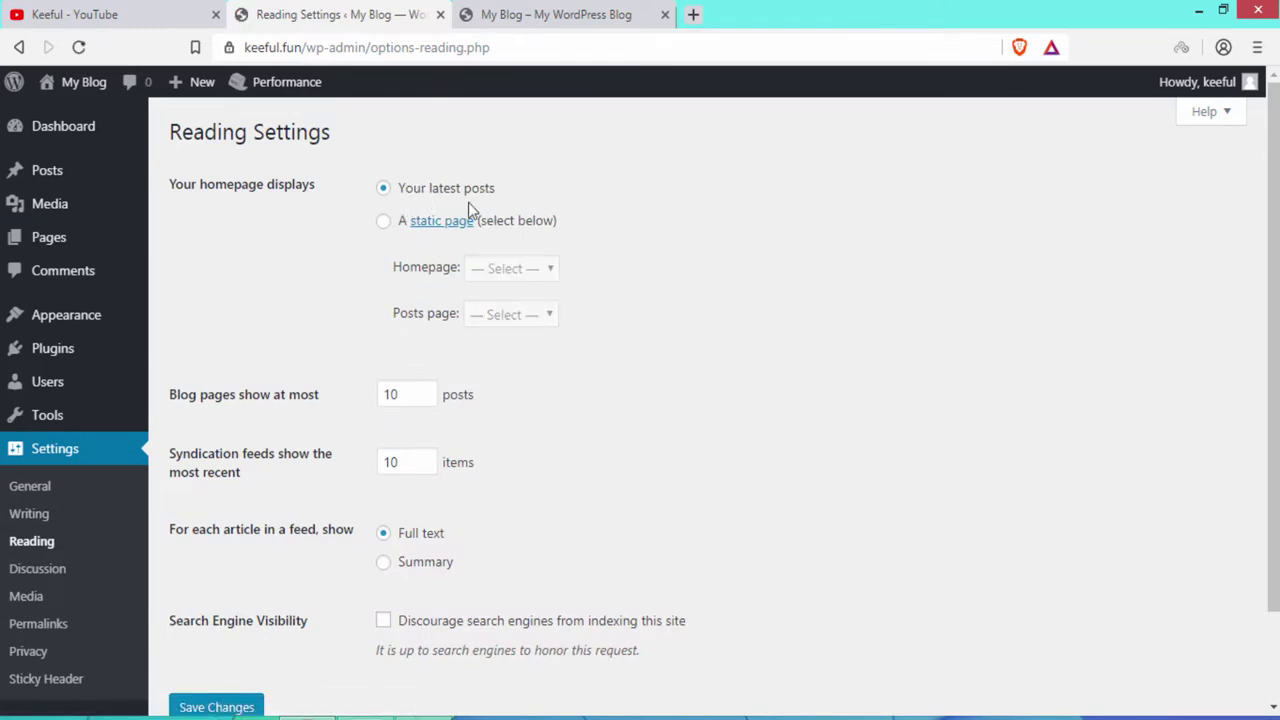
{"action": "left_click", "coordinate": [385, 226]}
{"action": "left_click", "coordinate": [494, 268]}
{"action": "left_click", "coordinate": [494, 358]}
{"action": "left_click", "coordinate": [516, 313]}
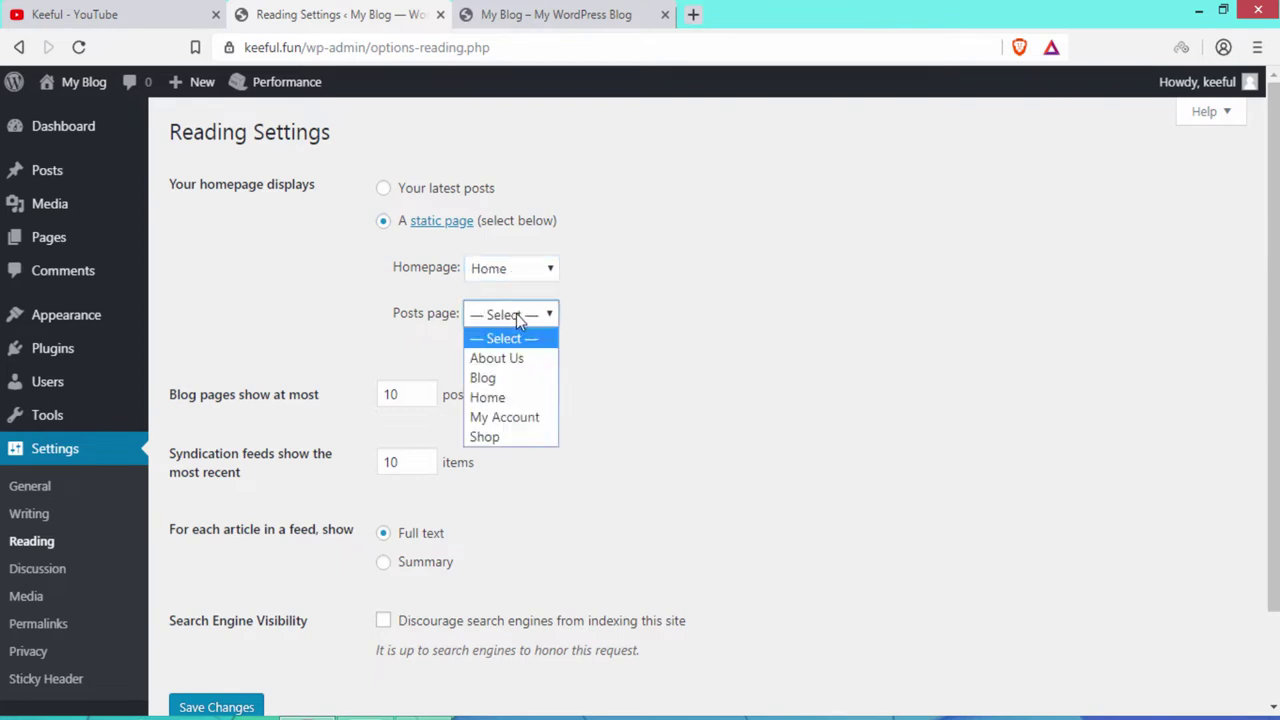
{"action": "left_click", "coordinate": [490, 378]}
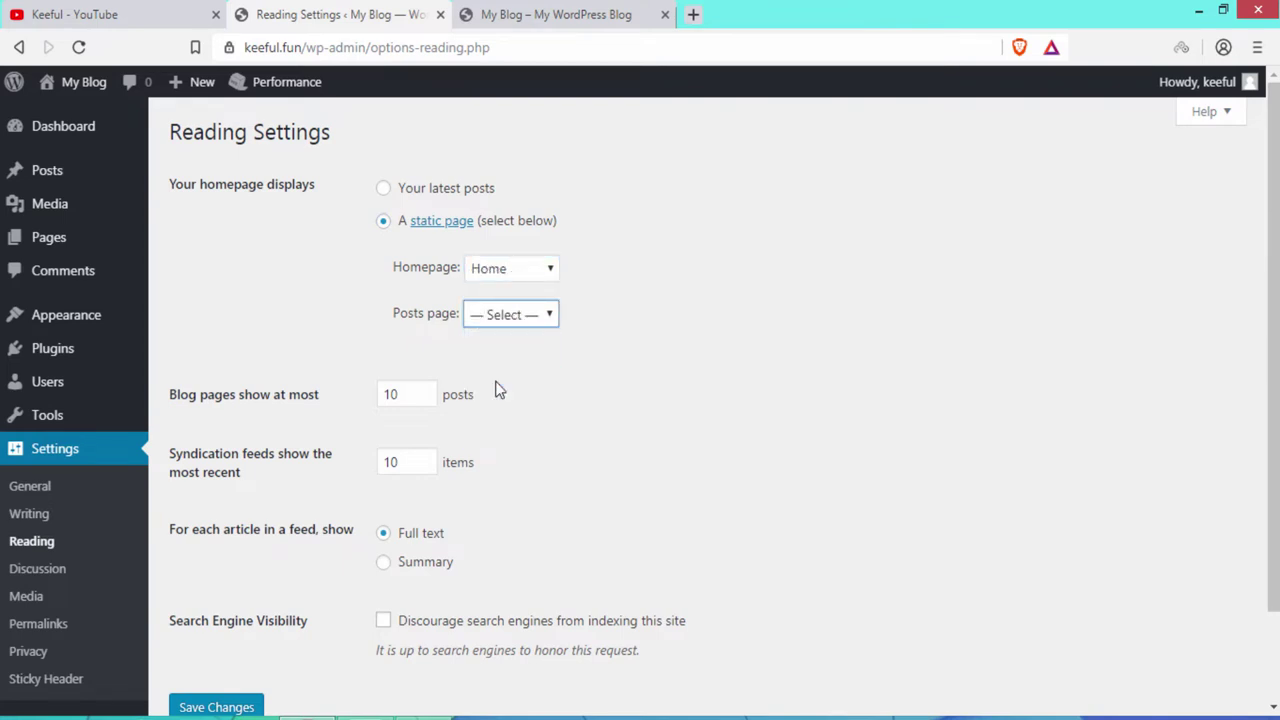
{"action": "scroll", "coordinate": [655, 360], "scroll_direction": "down", "scroll_amount": 1}
{"action": "left_click", "coordinate": [241, 600]}
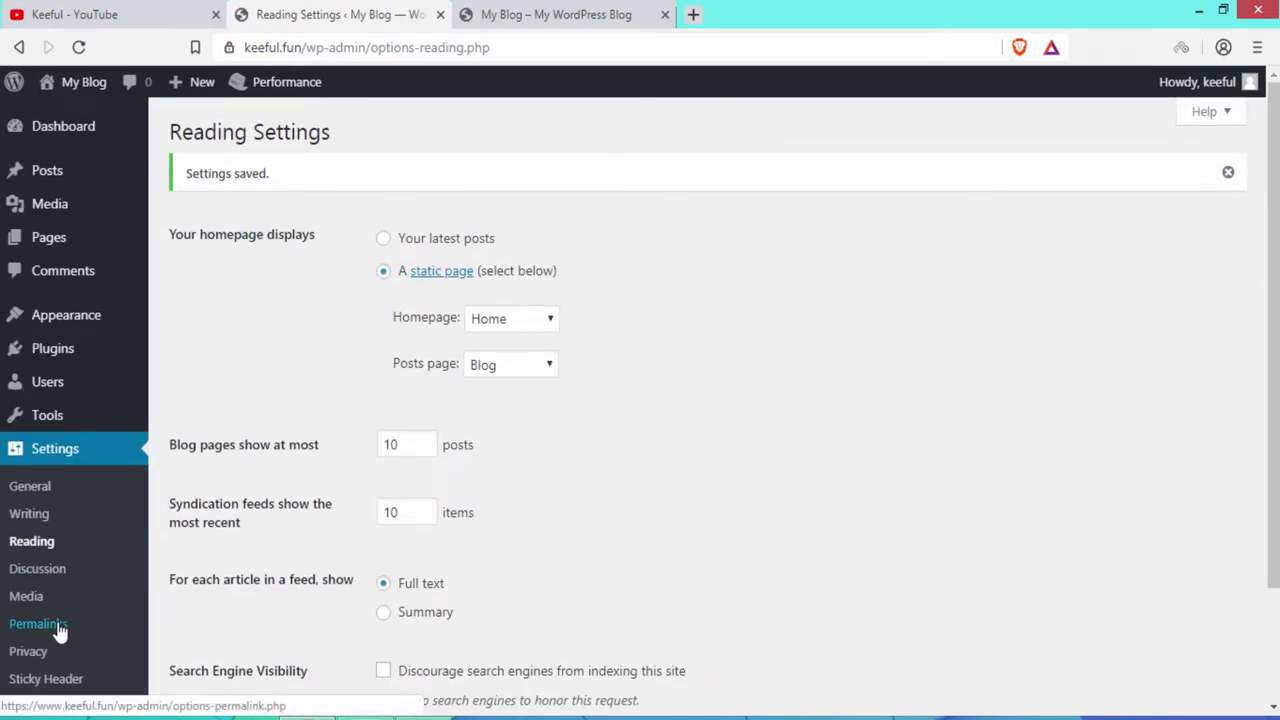
{"action": "left_click", "coordinate": [58, 628]}
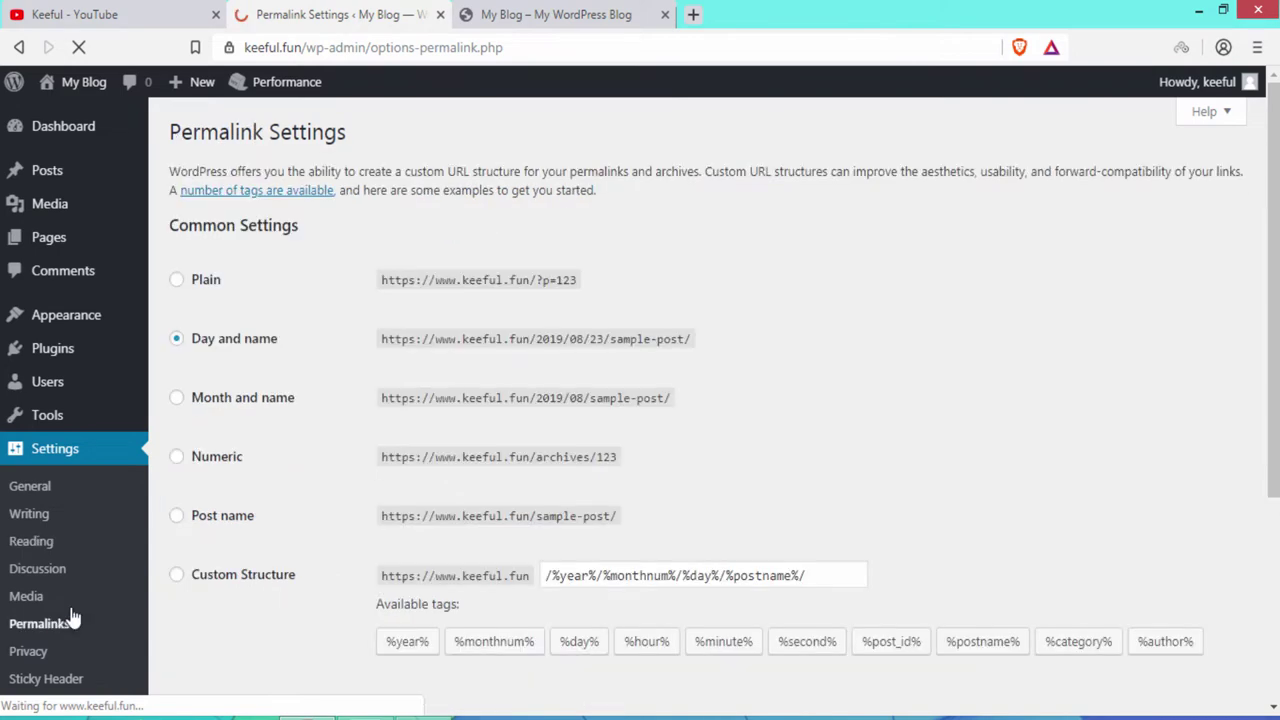
- Set the permalink structure to Post name and save the change
{"action": "scroll", "coordinate": [258, 470], "scroll_direction": "down", "scroll_amount": 1}
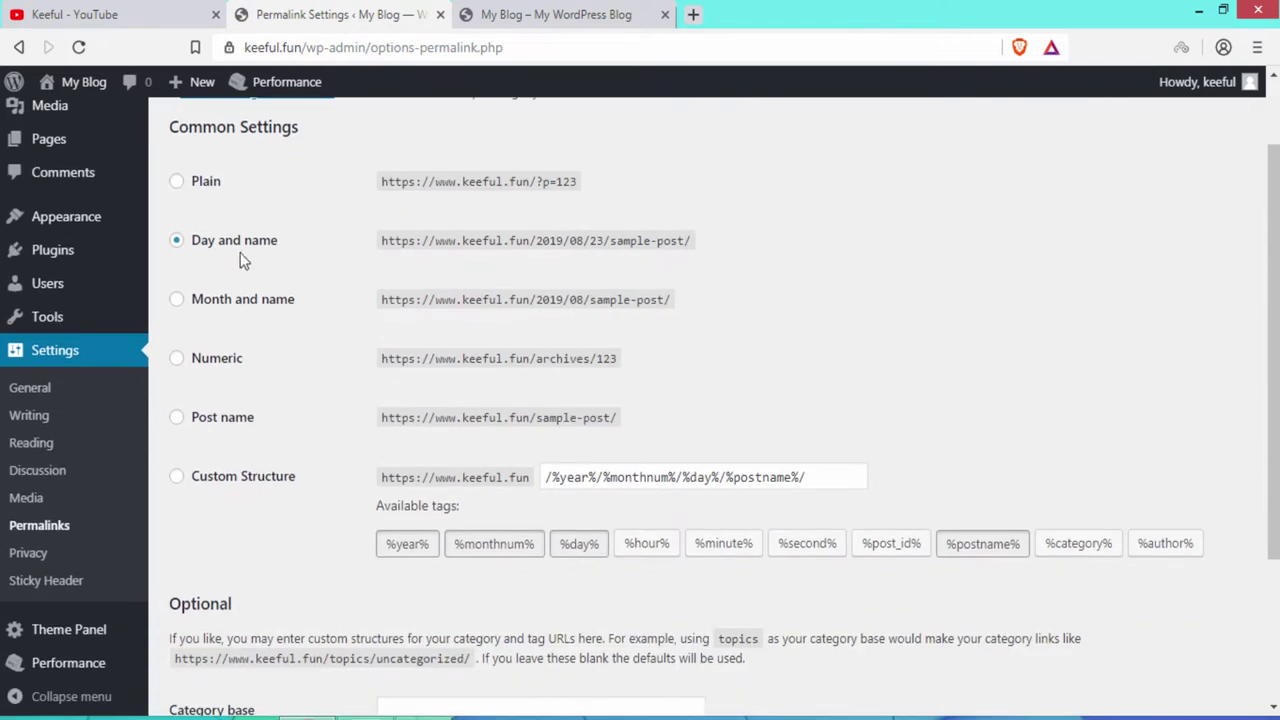
{"action": "left_click", "coordinate": [210, 425]}
{"action": "scroll", "coordinate": [260, 490], "scroll_direction": "down", "scroll_amount": 2}
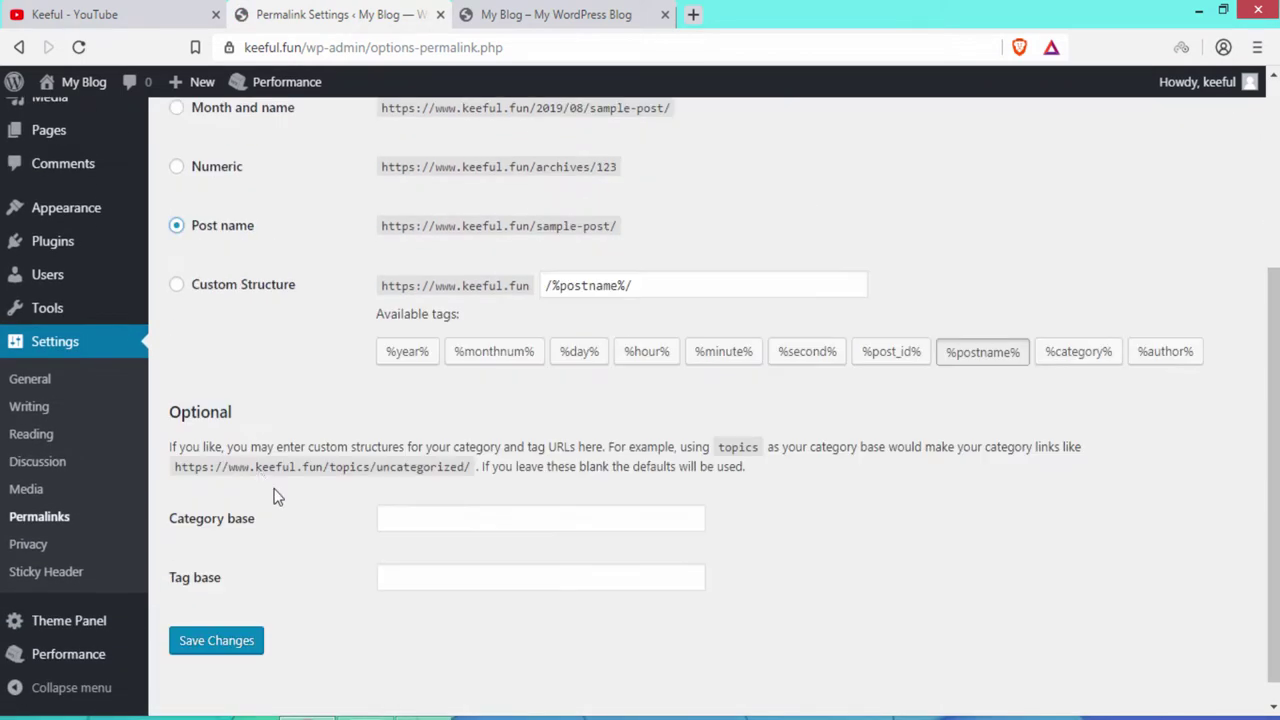
{"action": "left_click", "coordinate": [228, 620]}
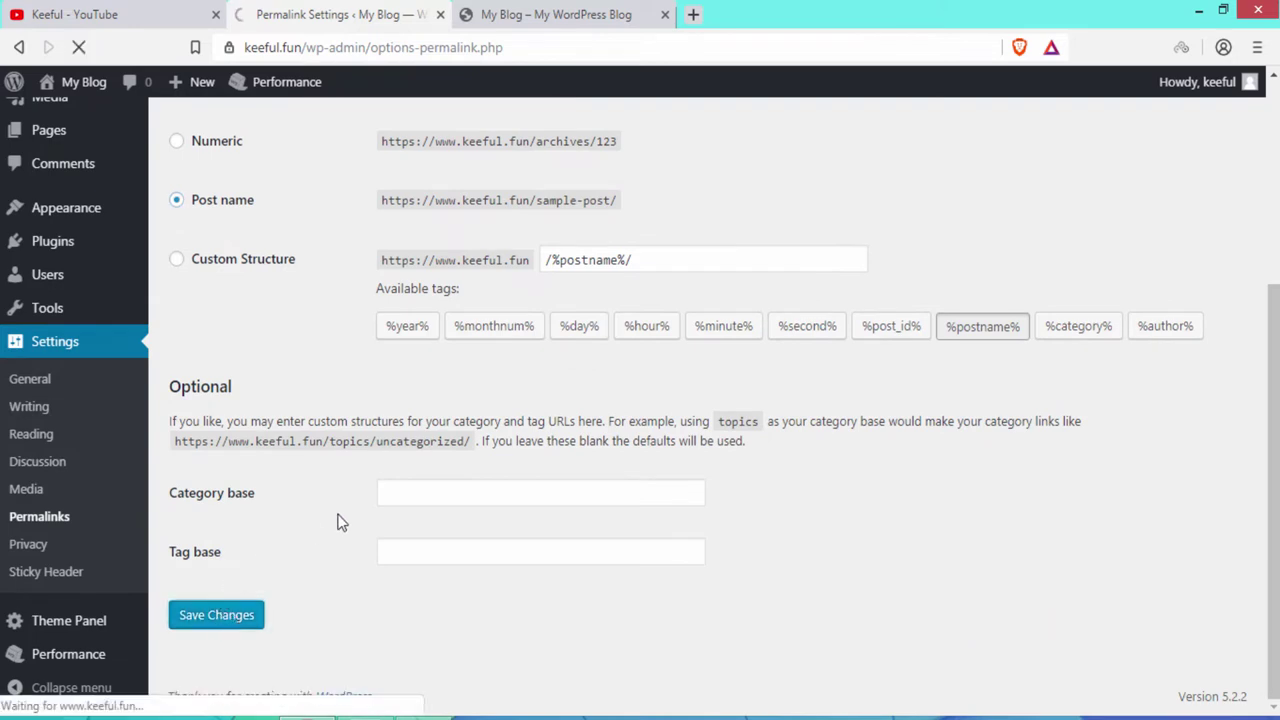
{"action": "left_click", "coordinate": [530, 16]}
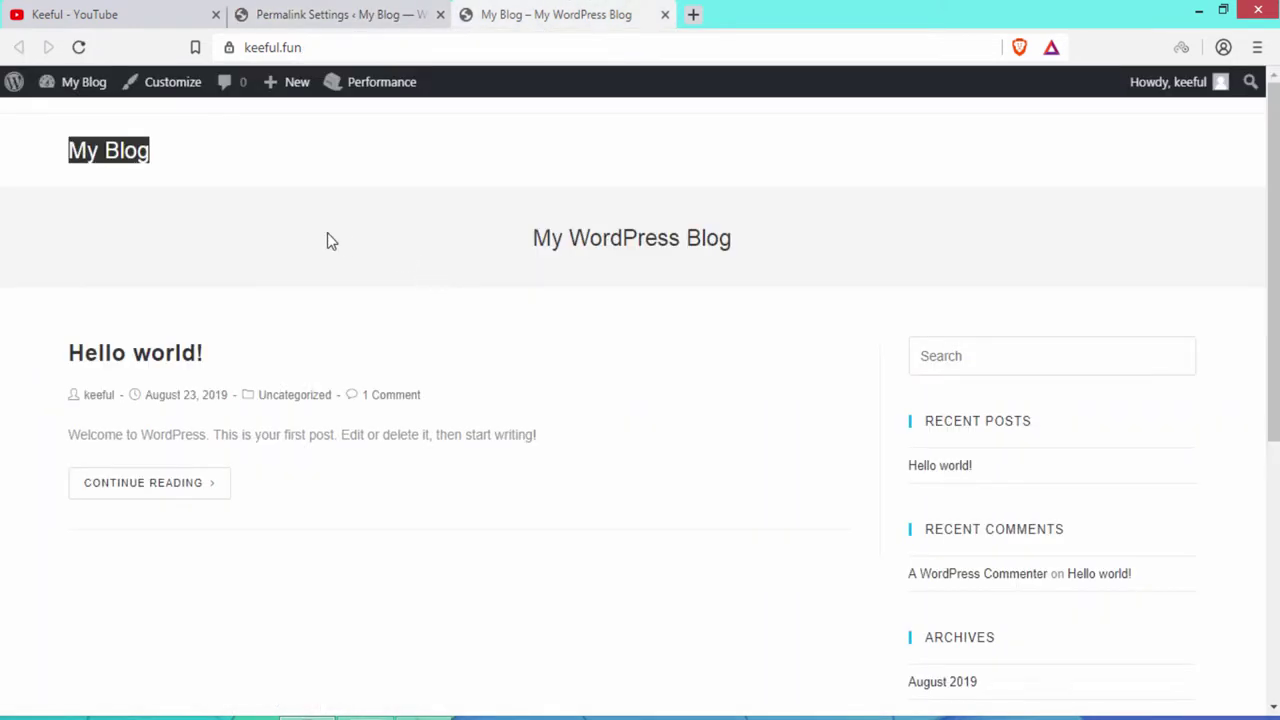
- Reload the live front page and scroll through it to confirm it shows the Home page
{"action": "key", "text": "F5"}
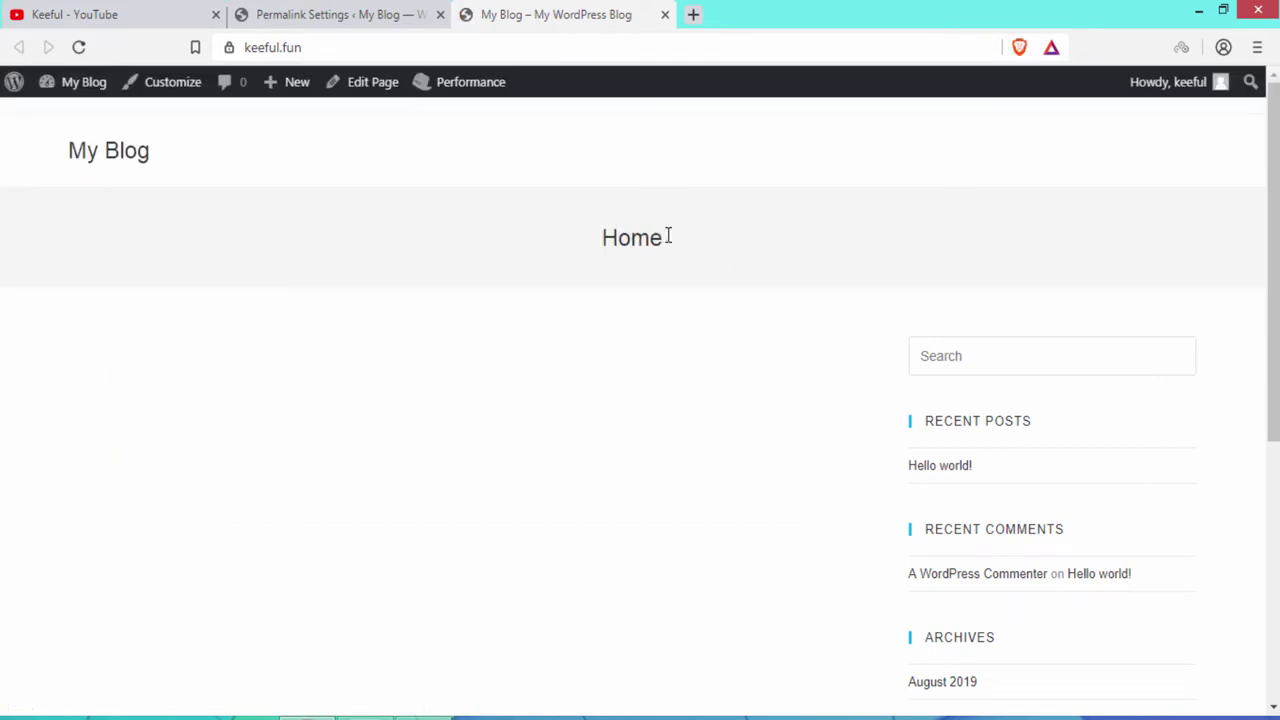
{"action": "left_click_drag", "start_coordinate": [655, 237], "coordinate": [963, 537]}
{"action": "scroll", "coordinate": [560, 289], "scroll_direction": "down", "scroll_amount": 5}
{"action": "scroll", "coordinate": [567, 292], "scroll_direction": "up", "scroll_amount": 3}
{"action": "scroll", "coordinate": [567, 292], "scroll_direction": "up", "scroll_amount": 2}
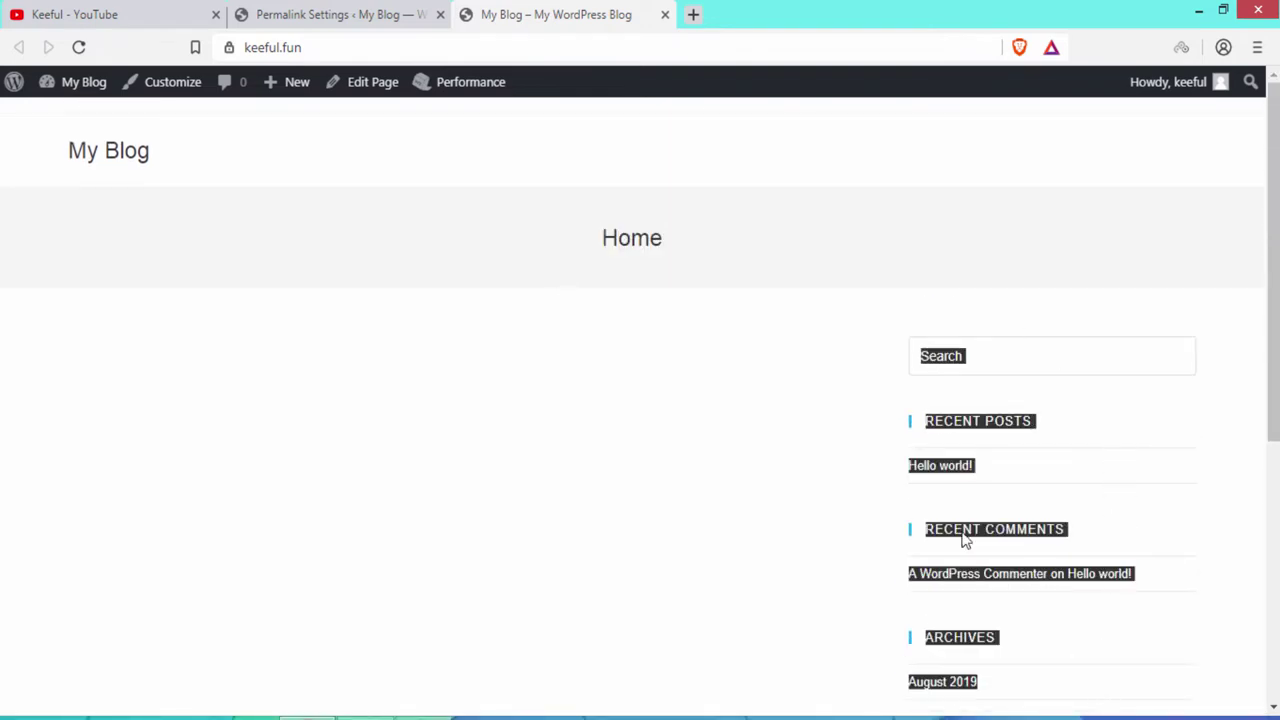
{"action": "scroll", "coordinate": [778, 416], "scroll_direction": "down", "scroll_amount": 4}
{"action": "scroll", "coordinate": [778, 416], "scroll_direction": "up", "scroll_amount": 4}
- Edit the Home page, set its OceanWP content layout to 100% Full Width, and update it
{"action": "left_click", "coordinate": [316, 8]}
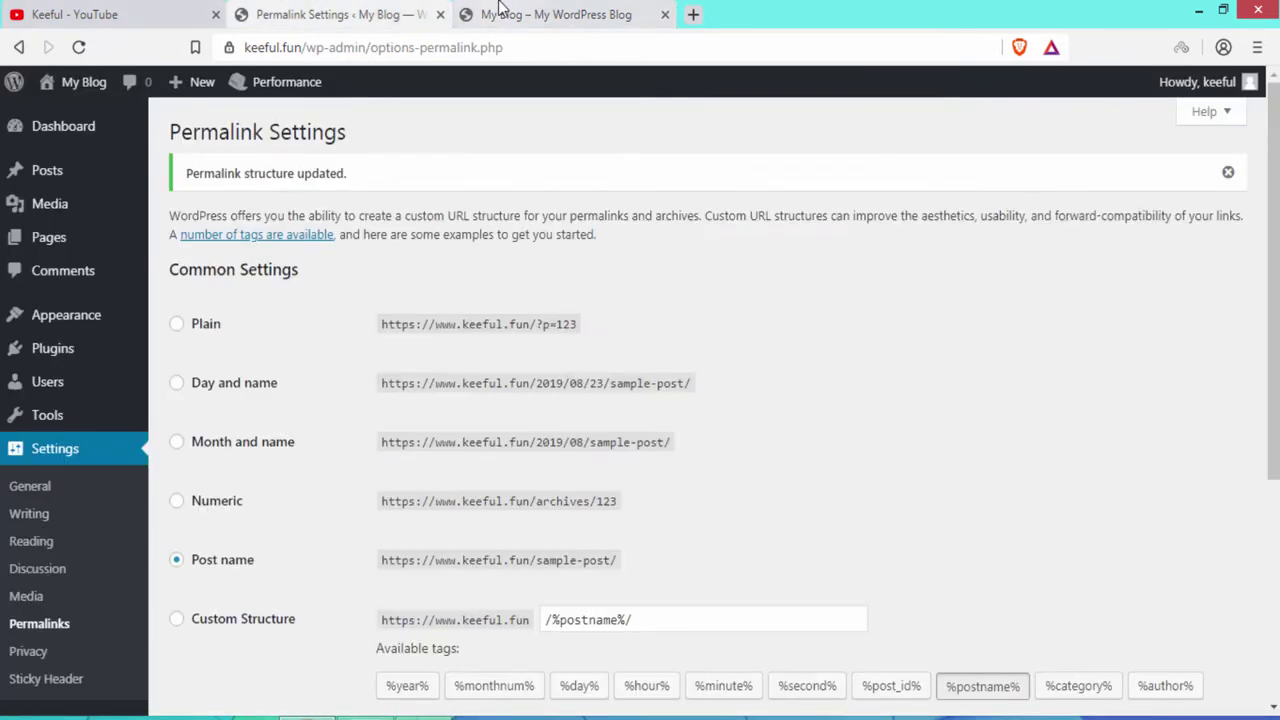
{"action": "mouse_move", "coordinate": [75, 250]}
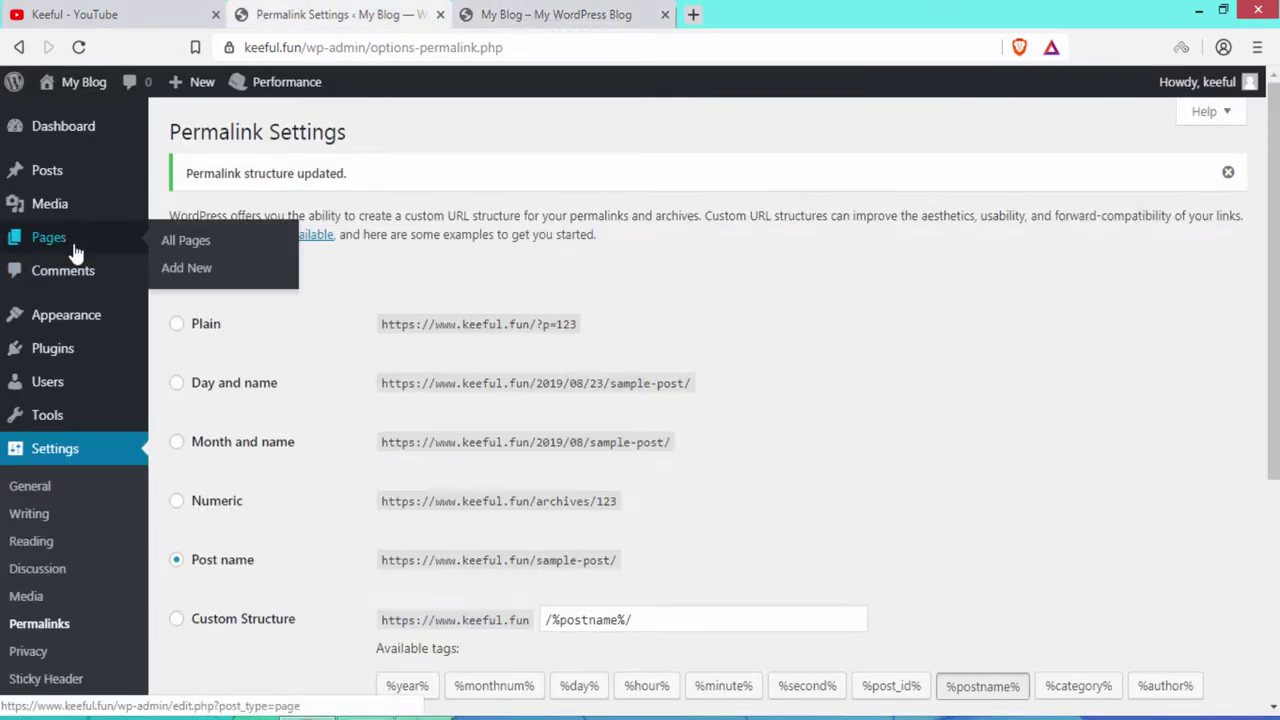
{"action": "left_click", "coordinate": [191, 245]}
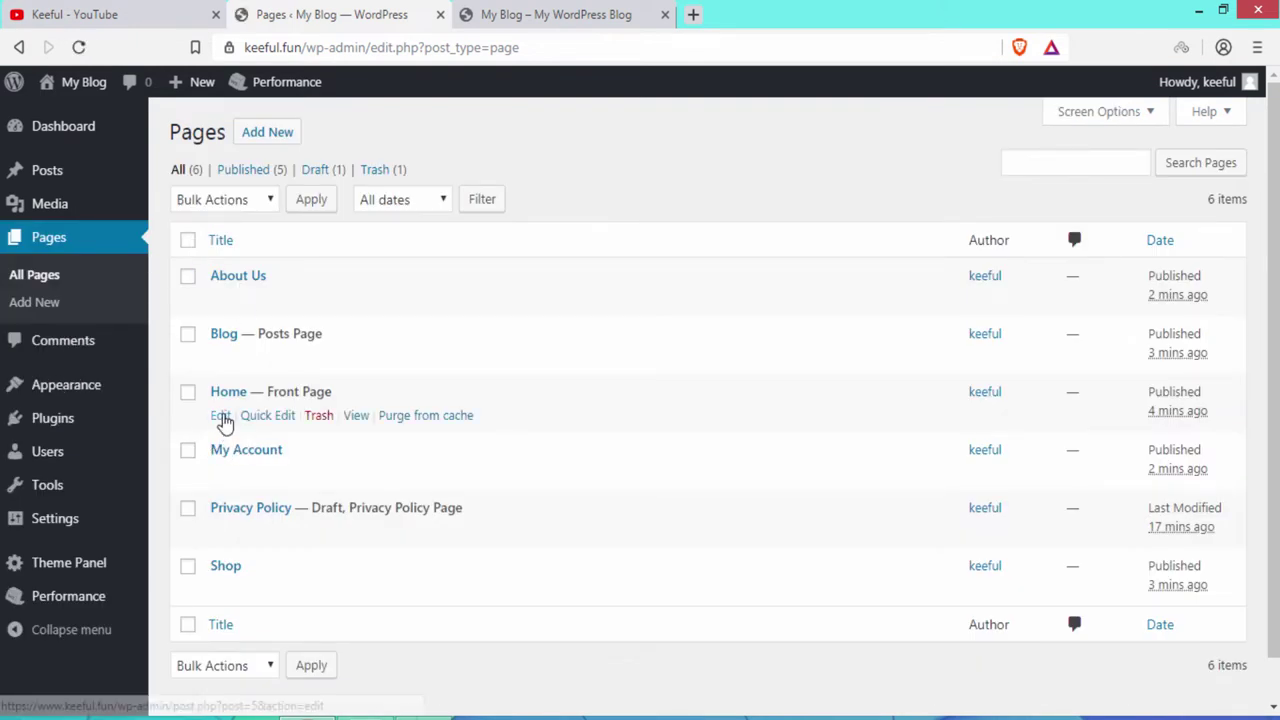
{"action": "left_click", "coordinate": [221, 417]}
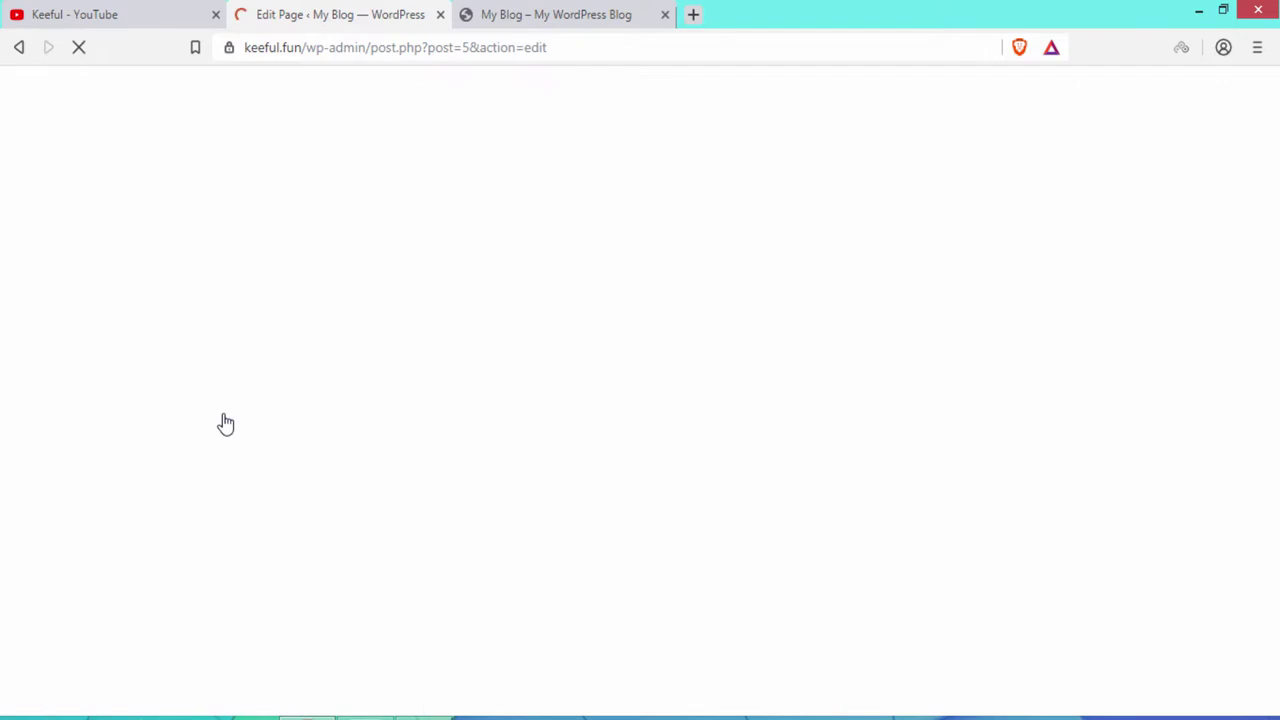
{"action": "left_click", "coordinate": [717, 470]}
{"action": "left_click", "coordinate": [728, 636]}
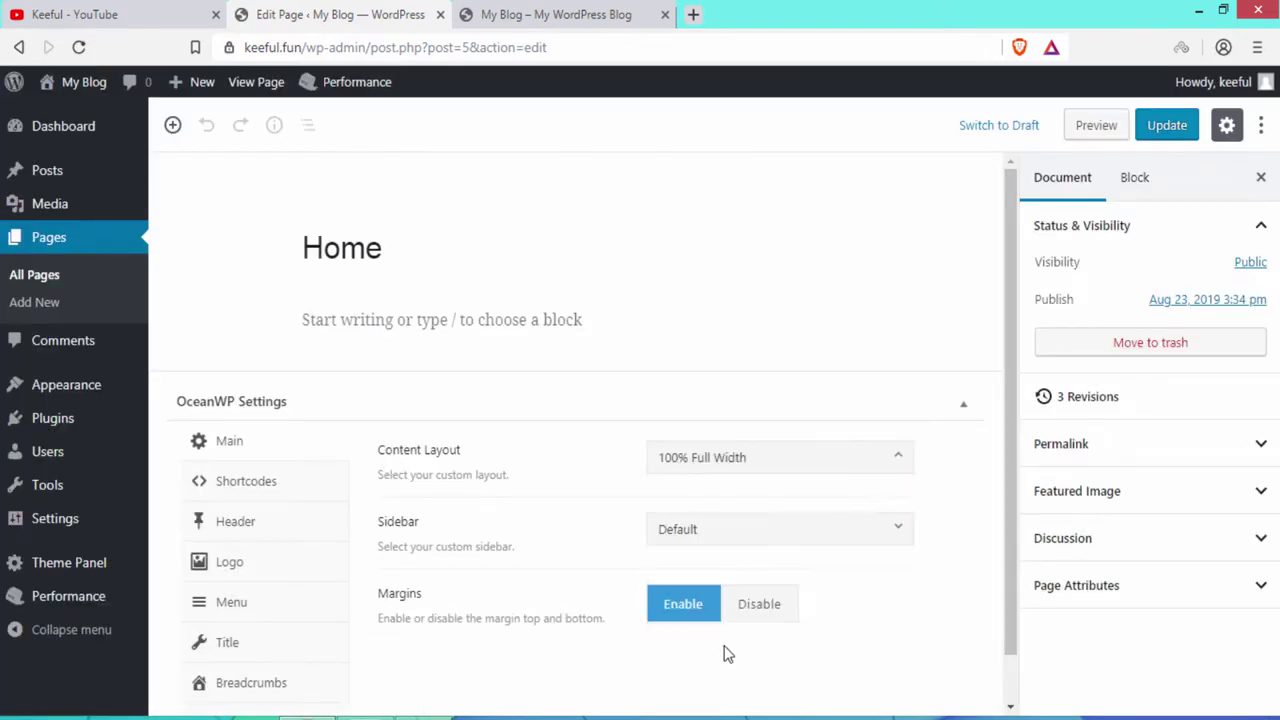
{"action": "scroll", "coordinate": [740, 534], "scroll_direction": "down", "scroll_amount": 1}
{"action": "scroll", "coordinate": [960, 323], "scroll_direction": "up", "scroll_amount": 1}
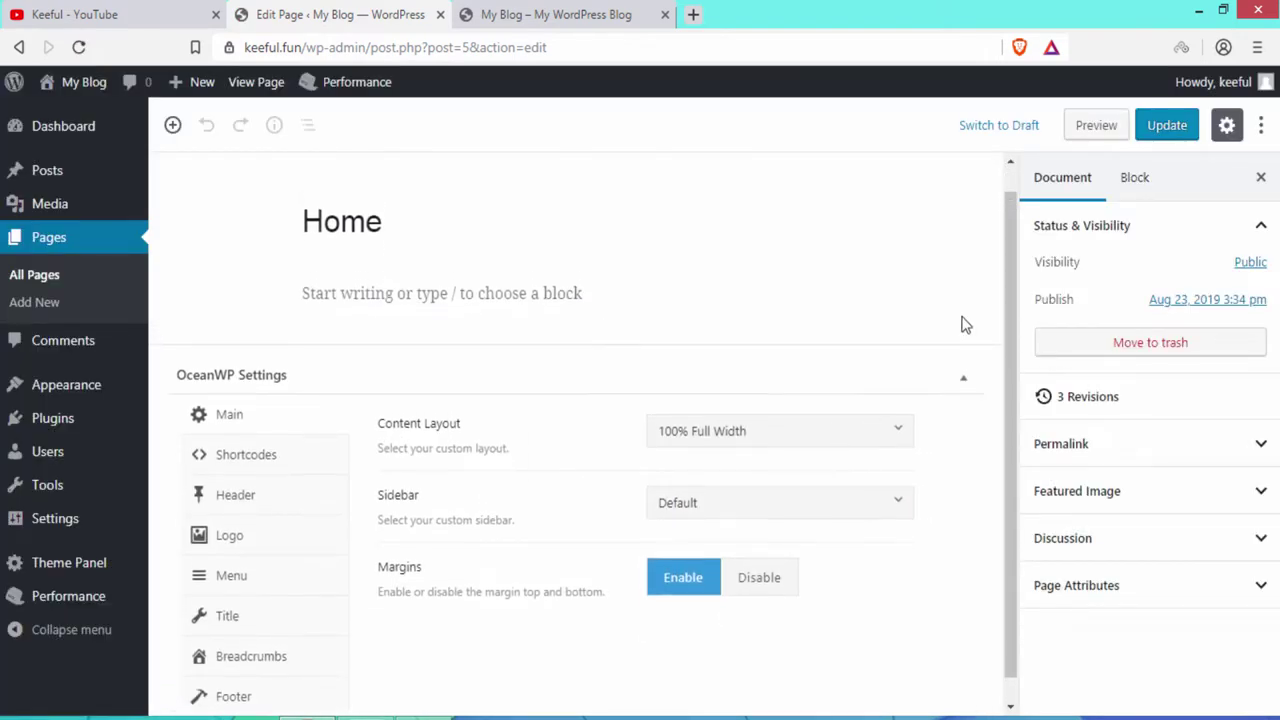
{"action": "left_click", "coordinate": [1166, 126]}
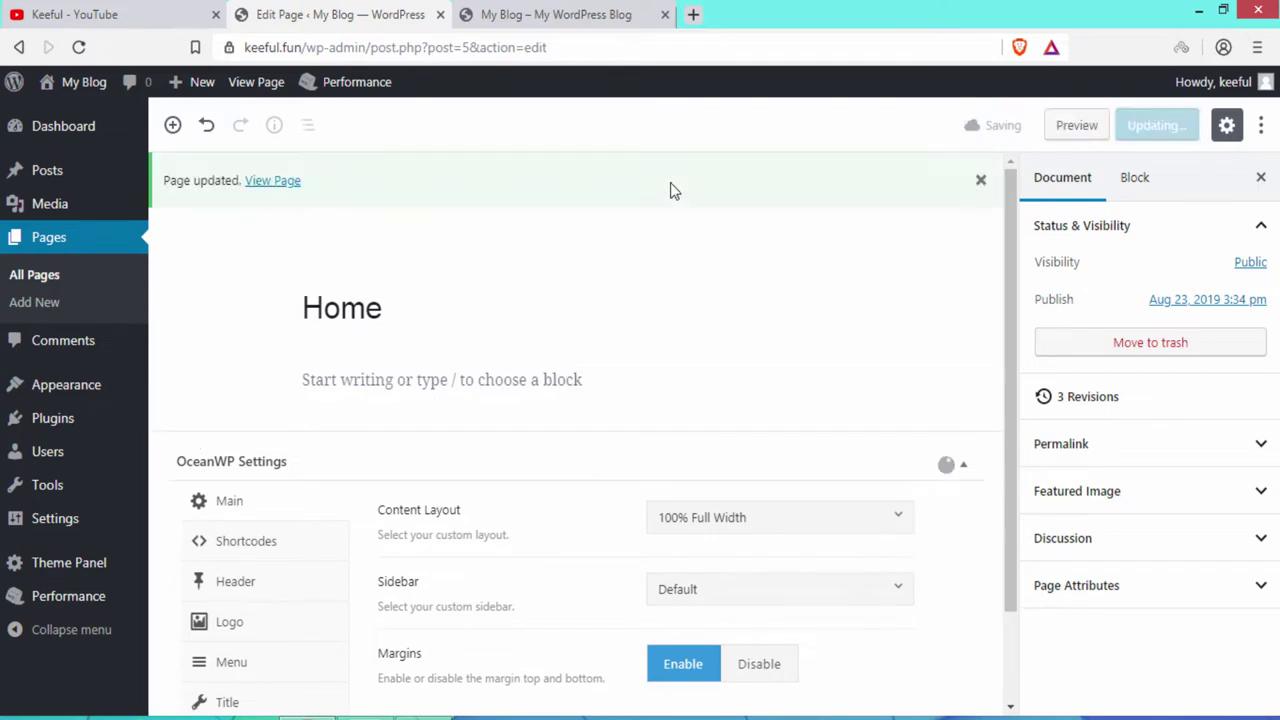
- Reload the live site to see the full-width Home page and select its 'Home' title
{"action": "left_click", "coordinate": [550, 12]}
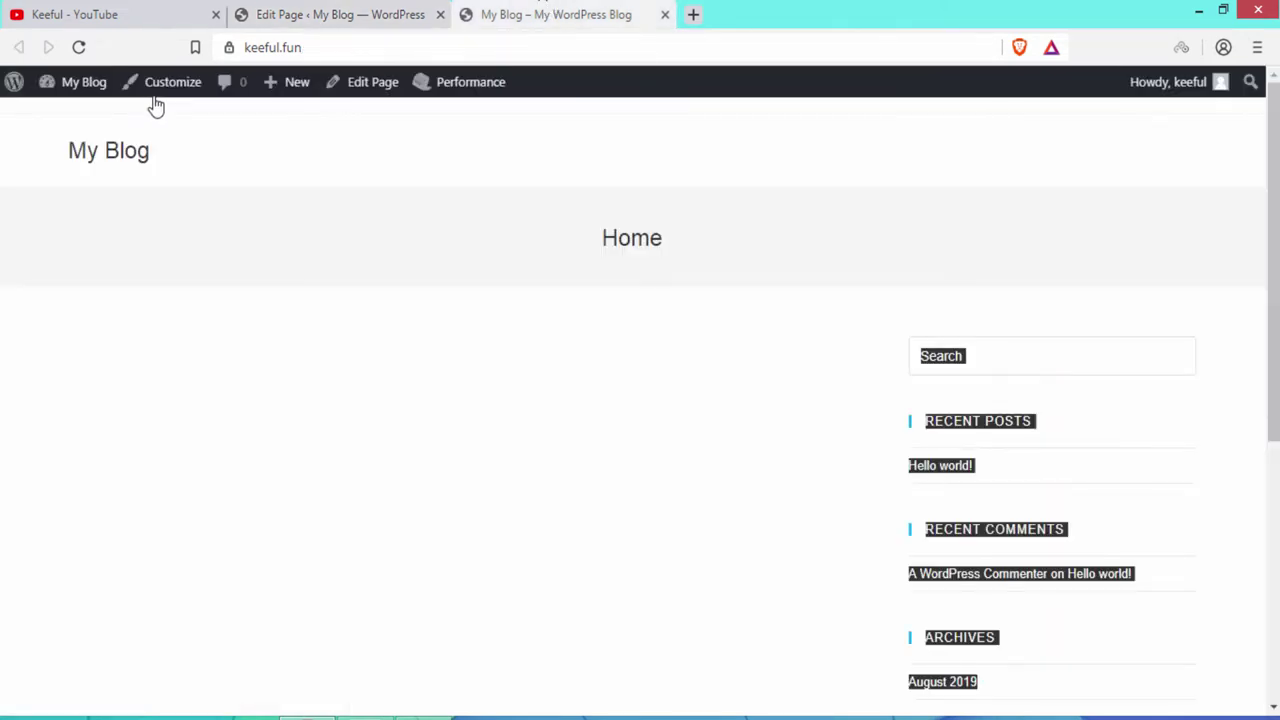
{"action": "left_click", "coordinate": [81, 48]}
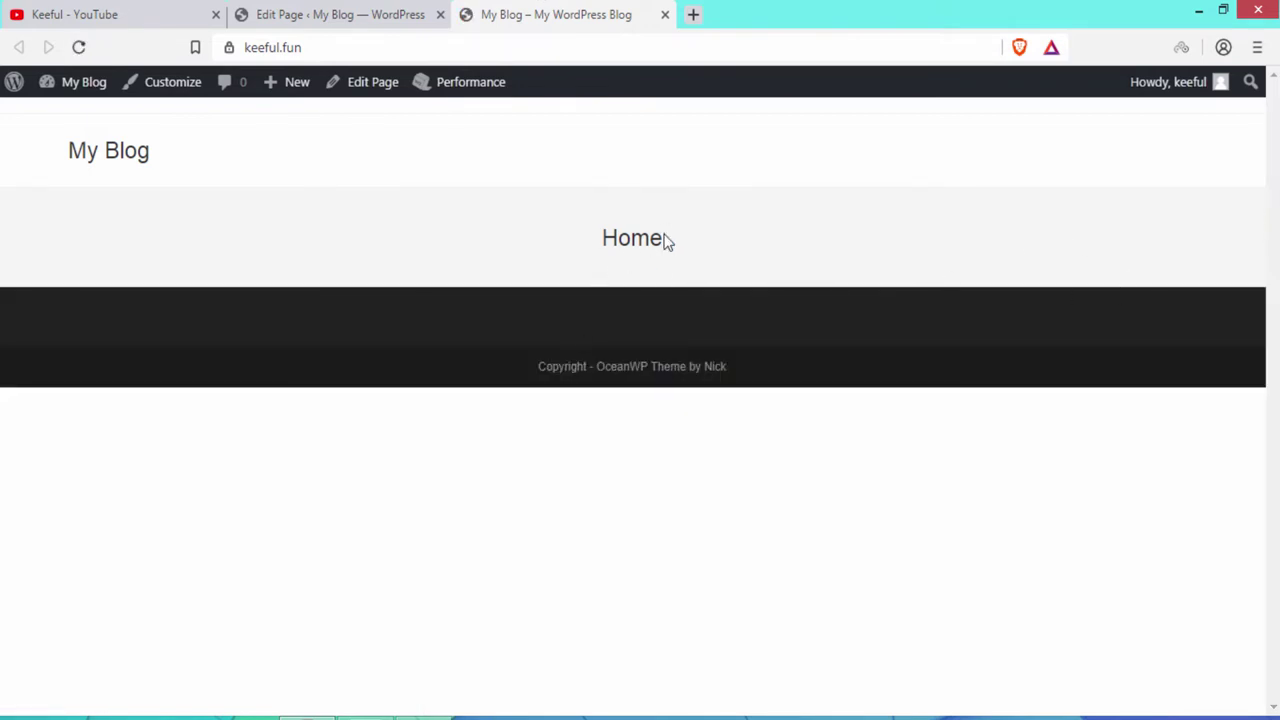
{"action": "left_click_drag", "start_coordinate": [668, 240], "coordinate": [553, 248]}
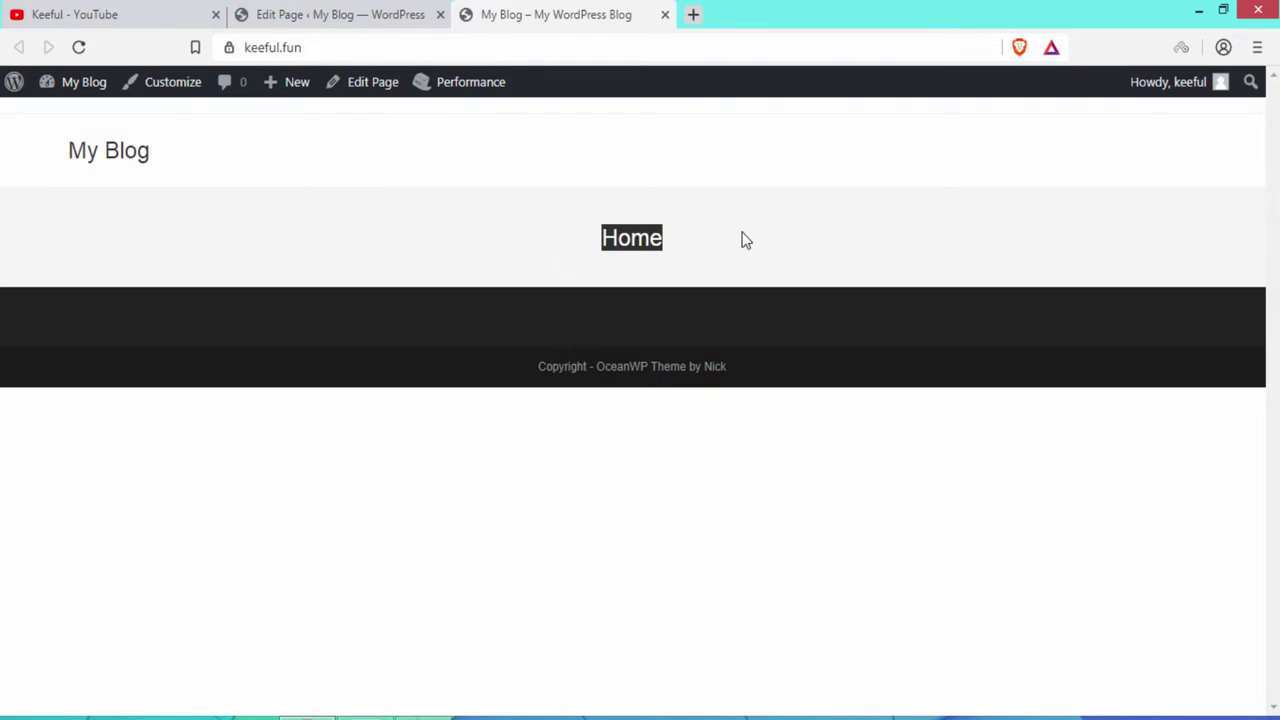
- Disable the Home page's title display, update the page, and reload the live site to confirm
{"action": "left_click", "coordinate": [330, 12]}
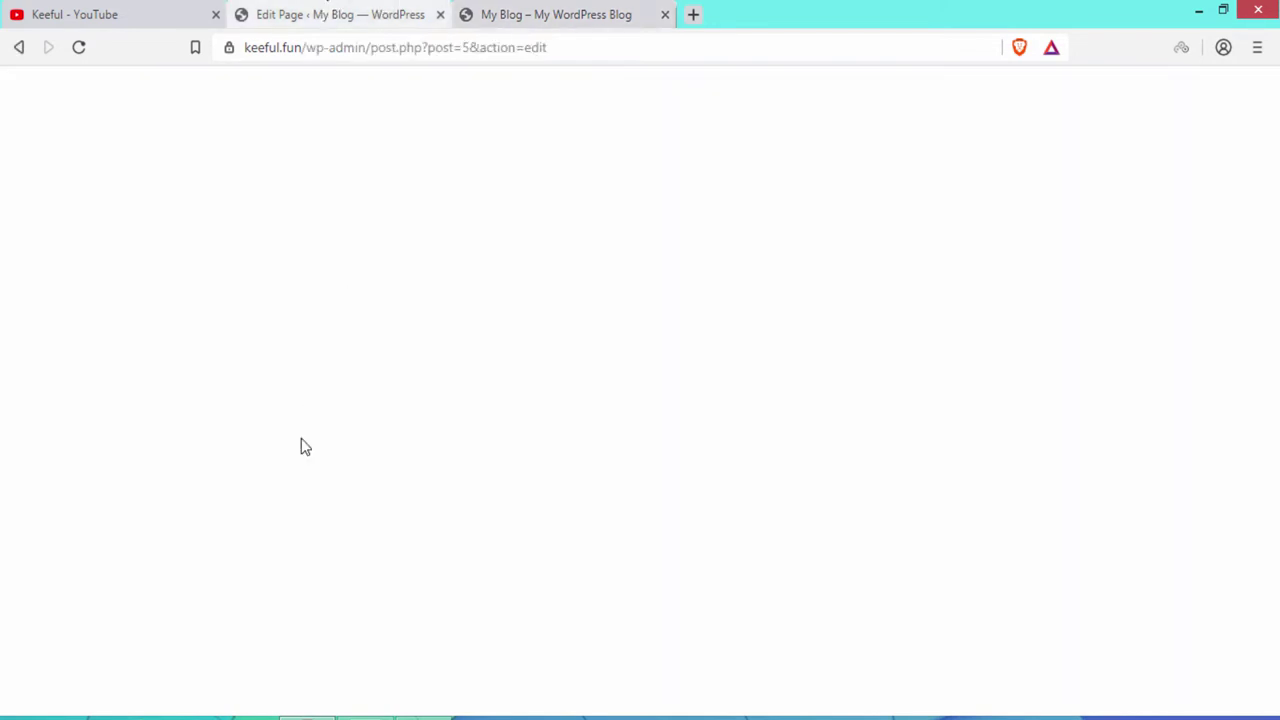
{"action": "scroll", "coordinate": [293, 585], "scroll_direction": "down", "scroll_amount": 2}
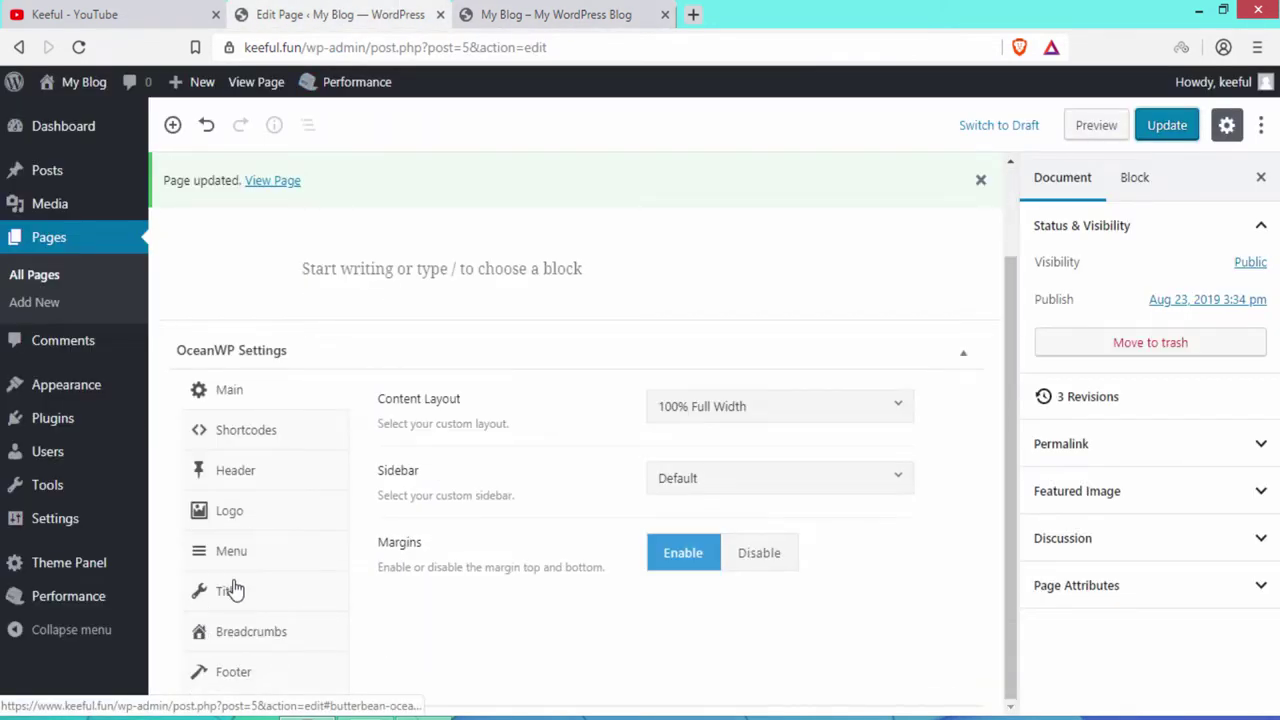
{"action": "left_click", "coordinate": [232, 590]}
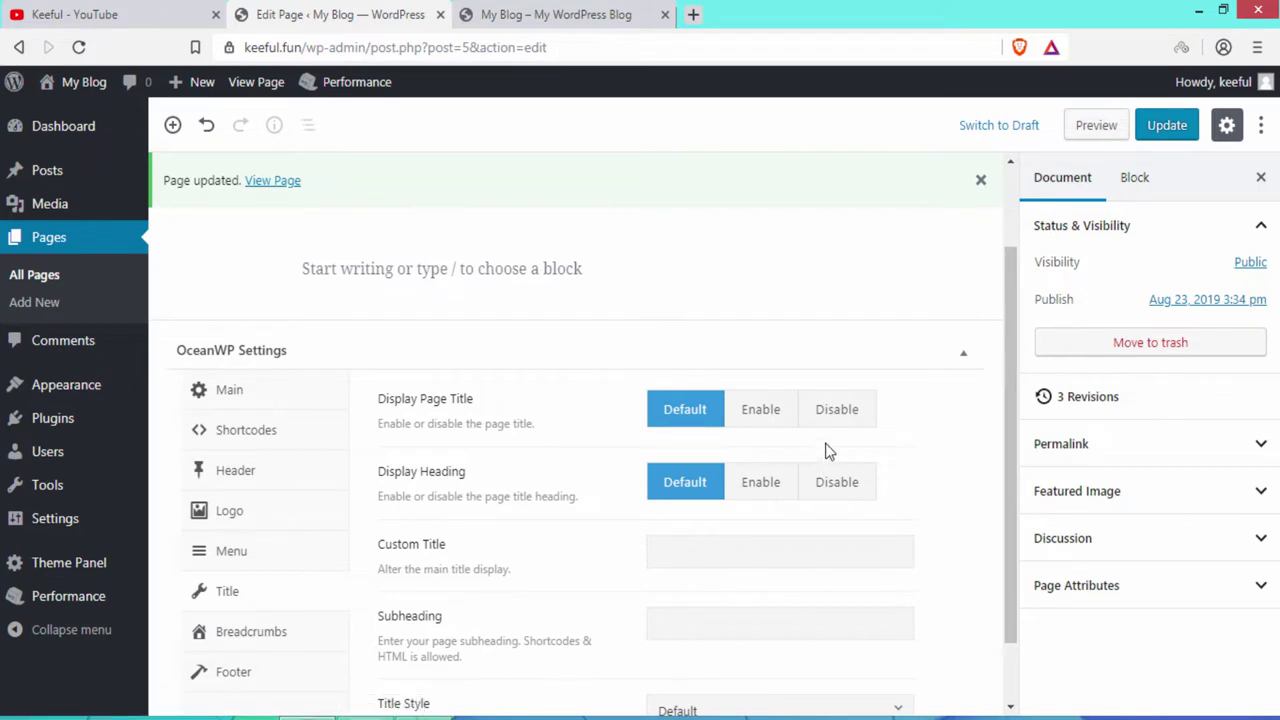
{"action": "left_click", "coordinate": [840, 412]}
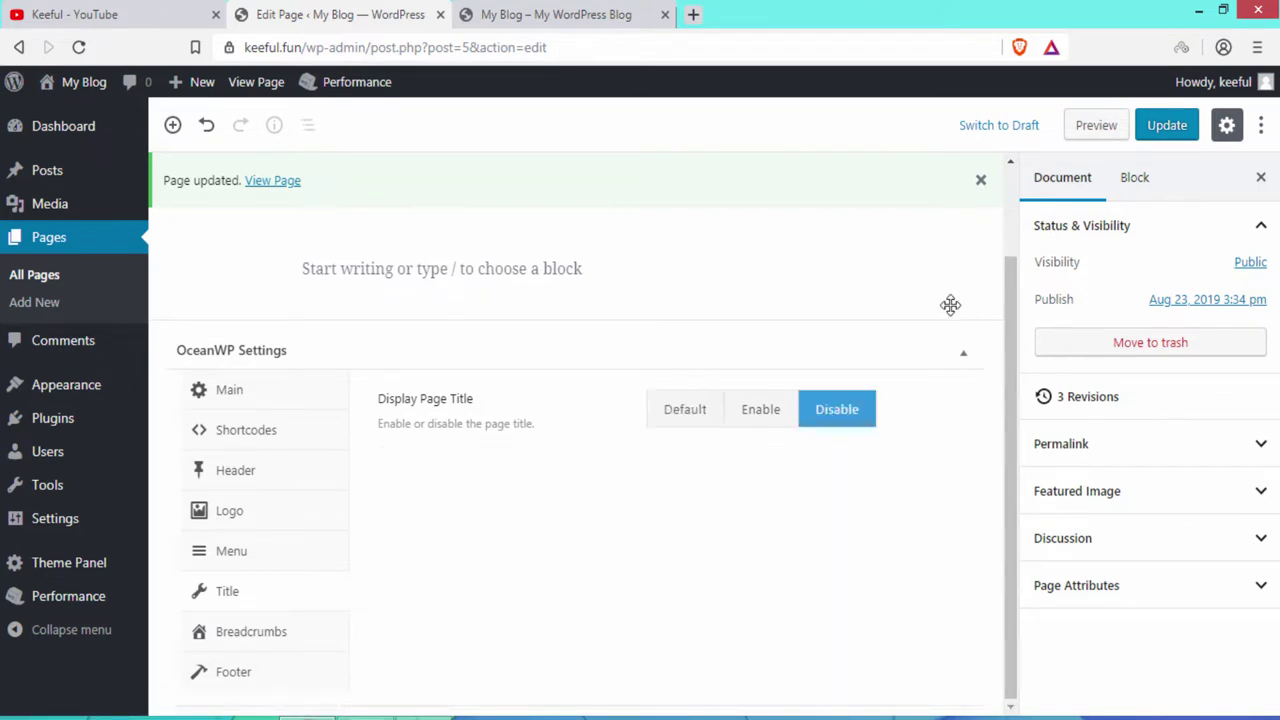
{"action": "left_click", "coordinate": [1160, 126]}
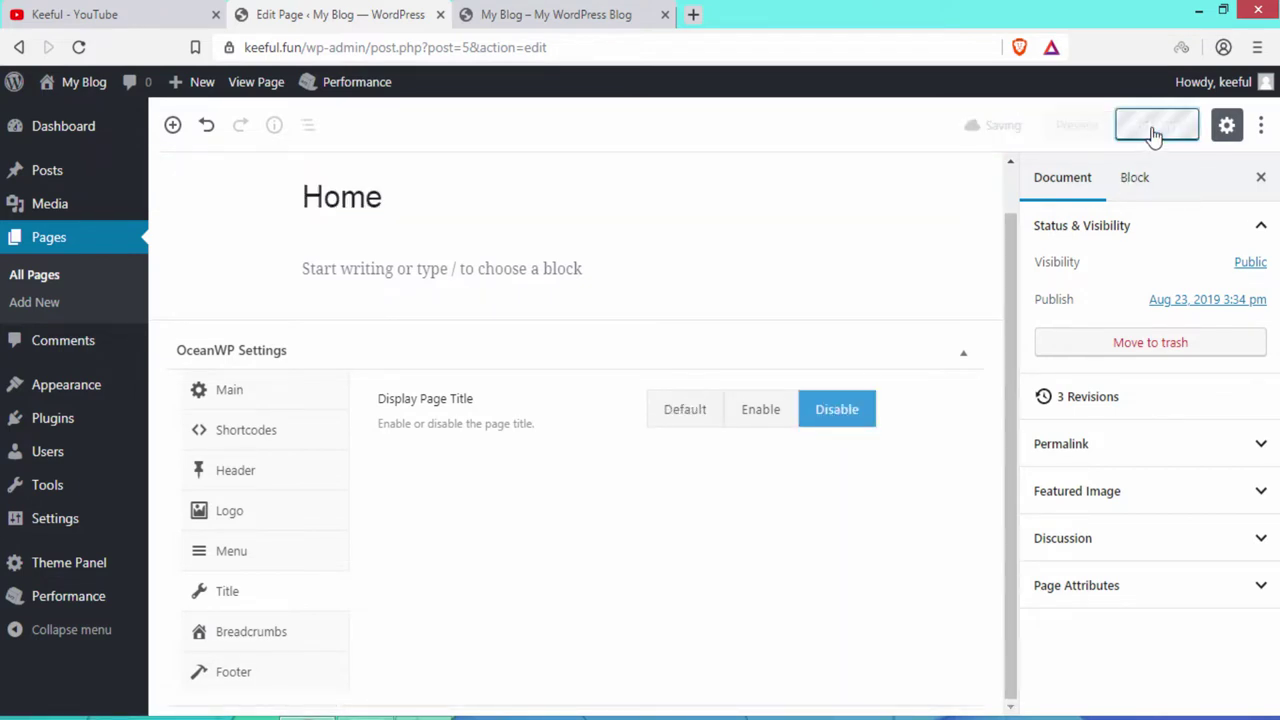
{"action": "left_click", "coordinate": [586, 12]}
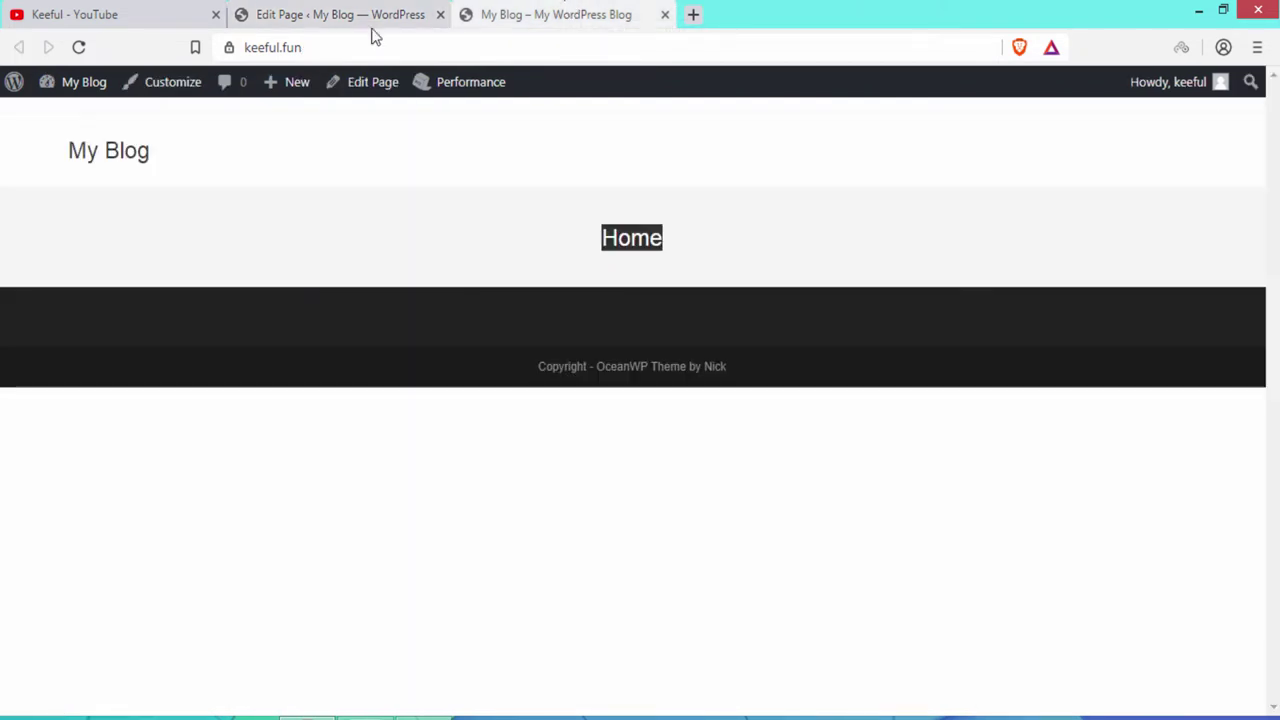
{"action": "left_click", "coordinate": [79, 47]}
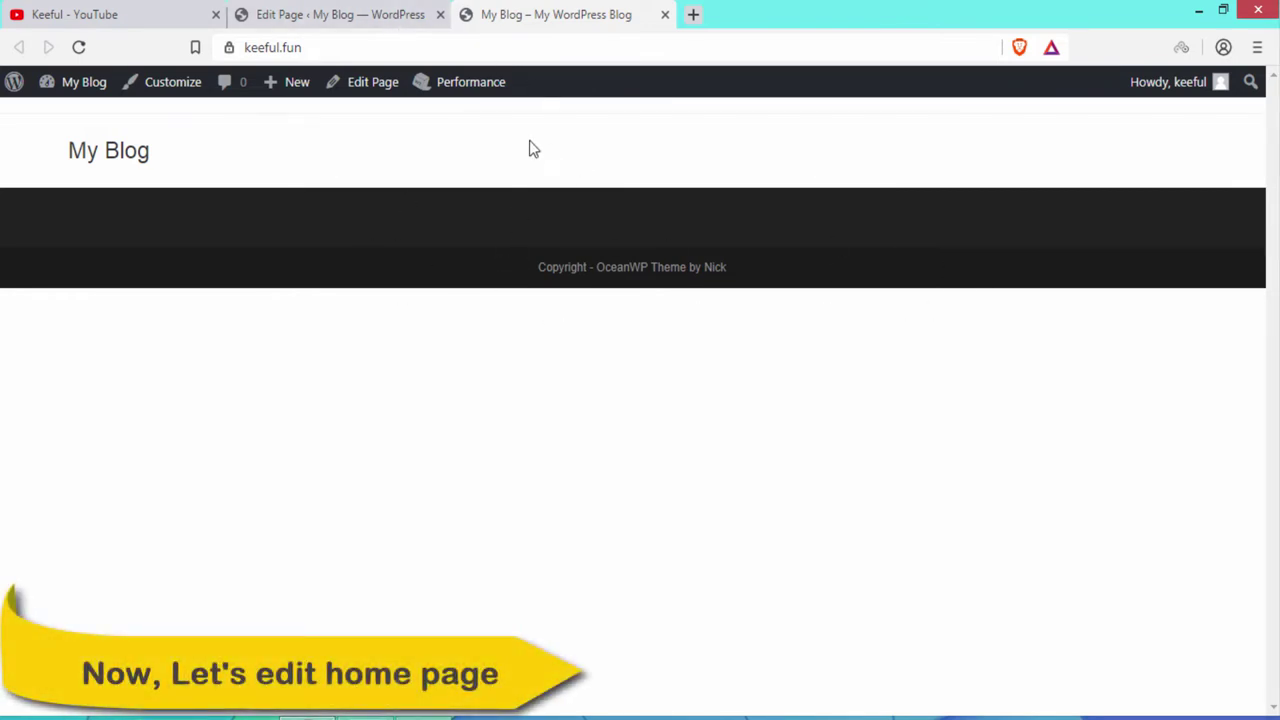
{"action": "left_click", "coordinate": [335, 14]}
- Search plugins for 'elementor' and install Elementor Page Builder and Essential Addons for Elementor
{"action": "mouse_move", "coordinate": [100, 425]}
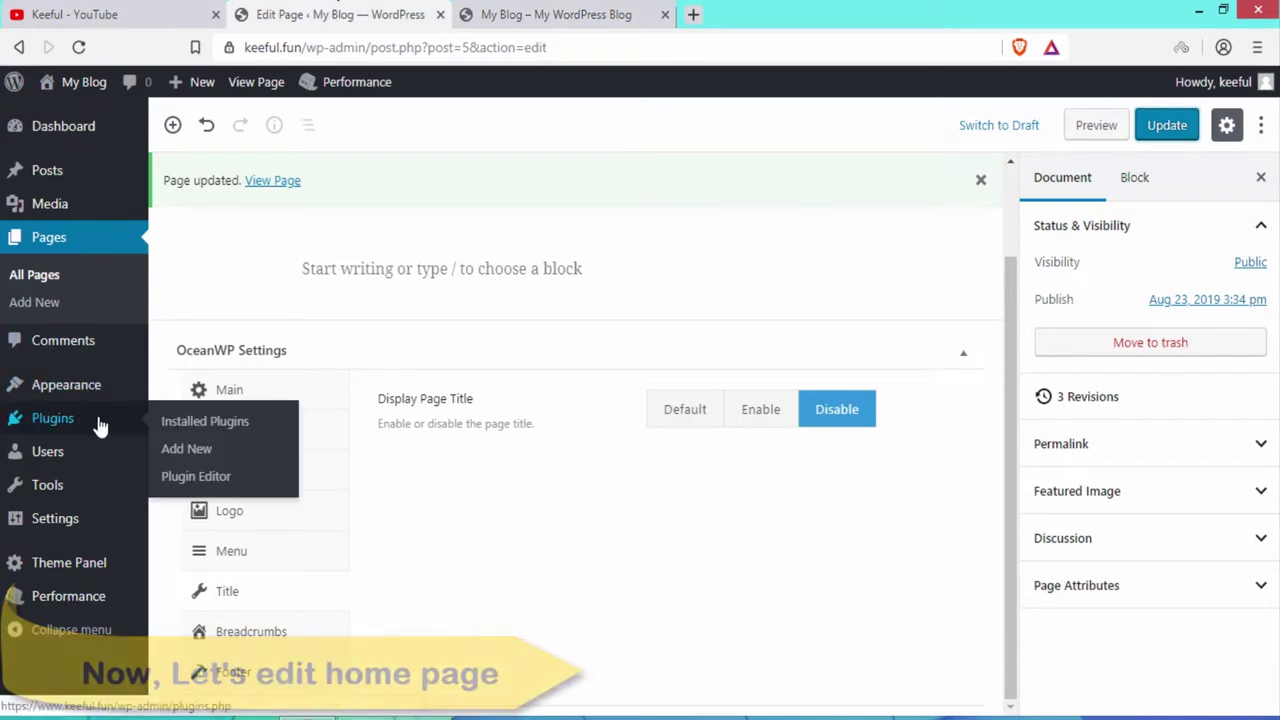
{"action": "left_click", "coordinate": [185, 455]}
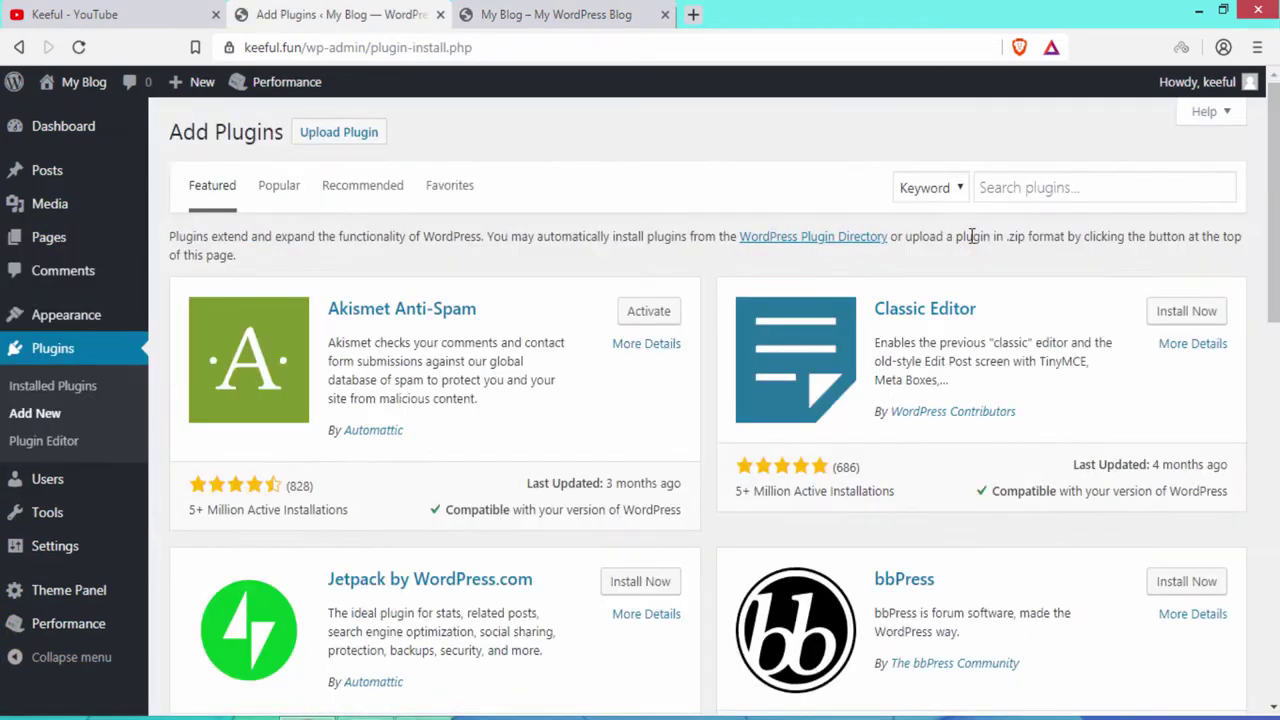
{"action": "left_click", "coordinate": [1050, 187]}
{"action": "type", "text": "e"}
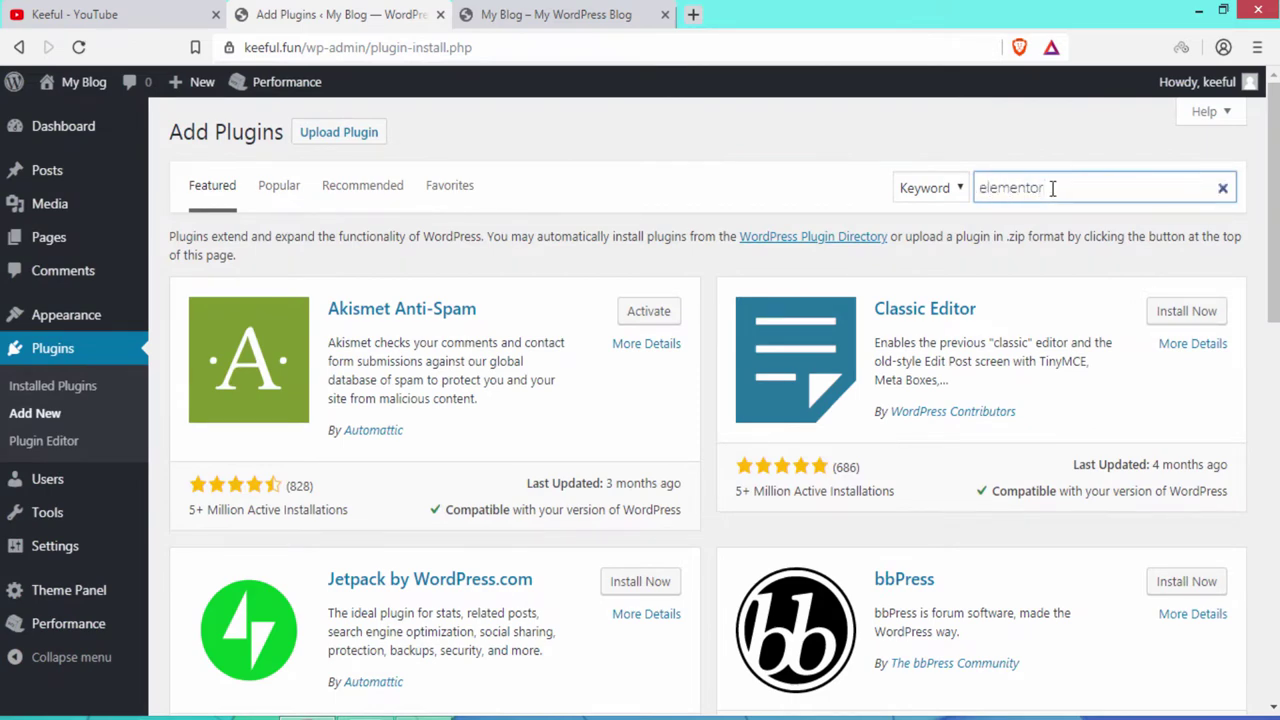
{"action": "type", "text": "lementor"}
{"action": "left_click", "coordinate": [627, 300]}
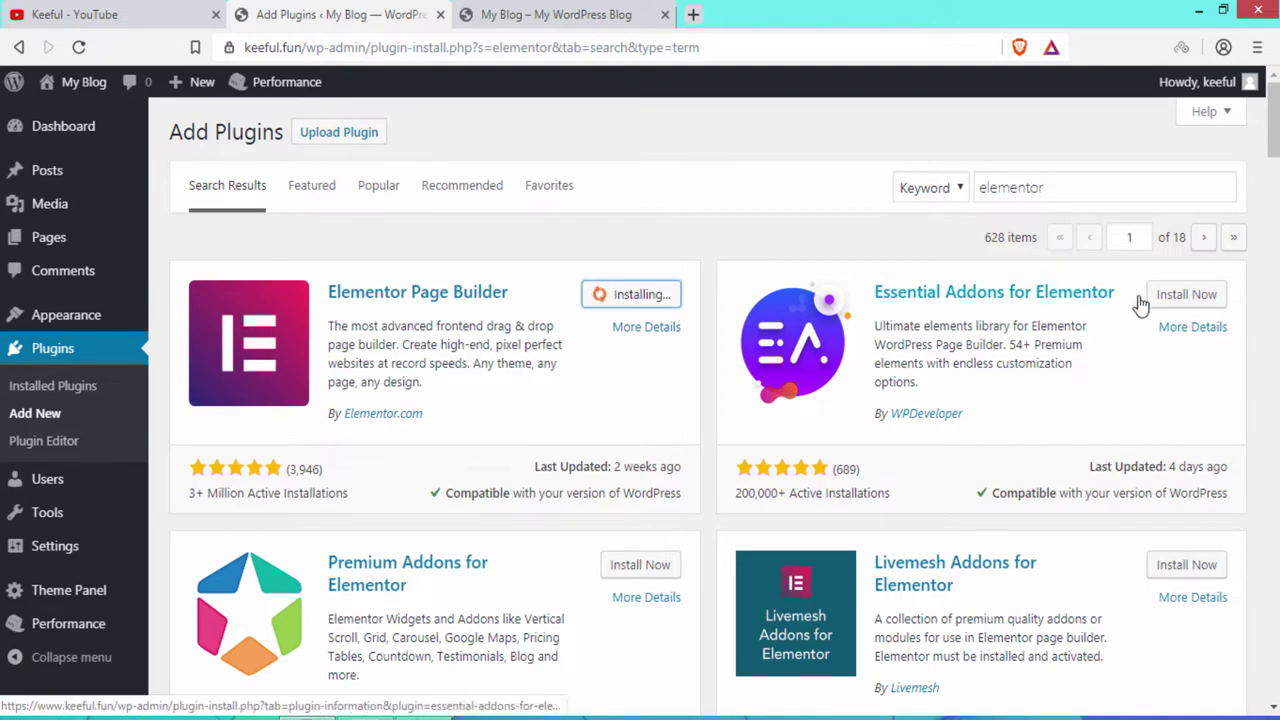
{"action": "left_click", "coordinate": [1199, 297]}
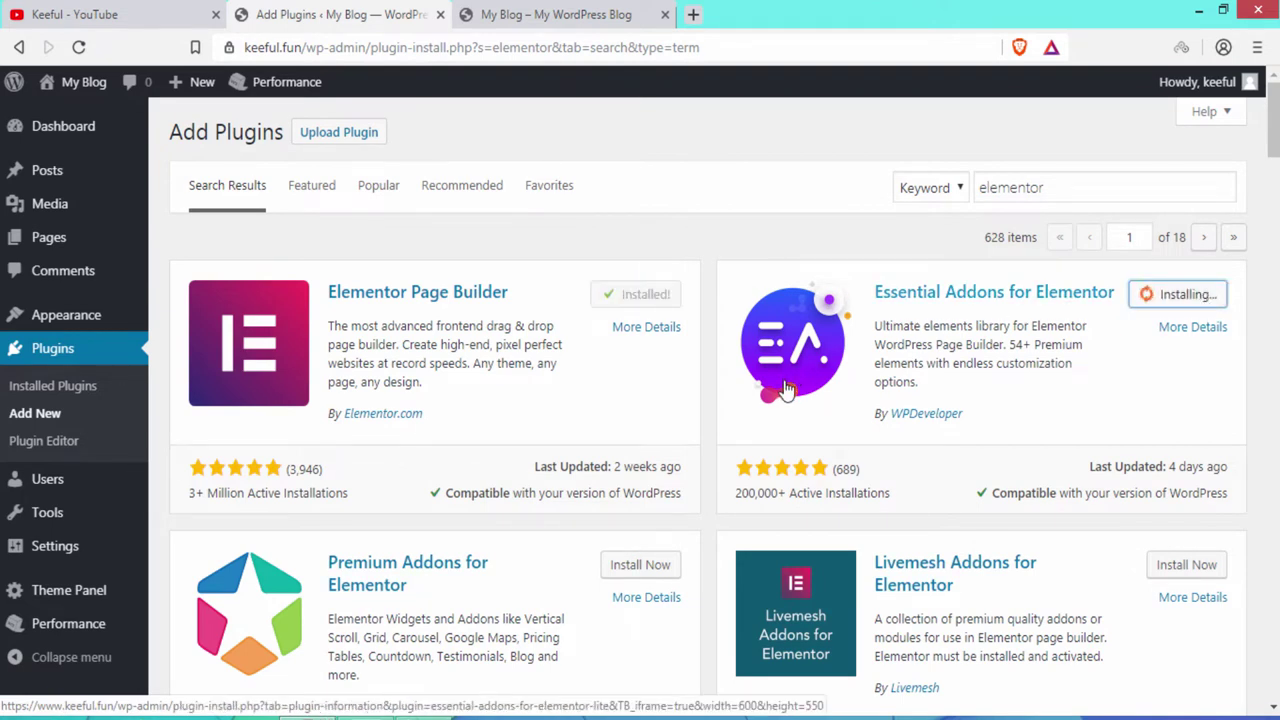
{"action": "scroll", "coordinate": [767, 385], "scroll_direction": "down", "scroll_amount": 1}
{"action": "scroll", "coordinate": [755, 388], "scroll_direction": "up", "scroll_amount": 1}
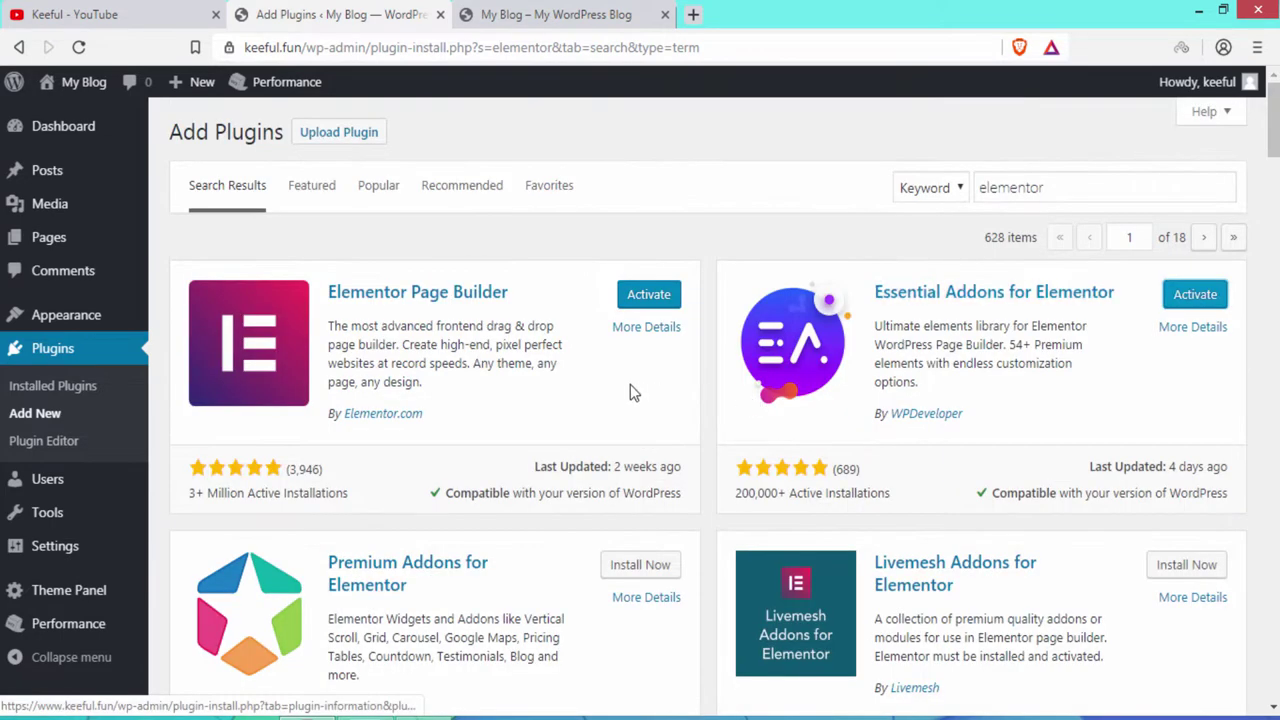
- Activate both Elementor plugins in separate tabs, then close the extra tabs
{"action": "right_click", "coordinate": [660, 302]}
{"action": "left_click", "coordinate": [684, 314]}
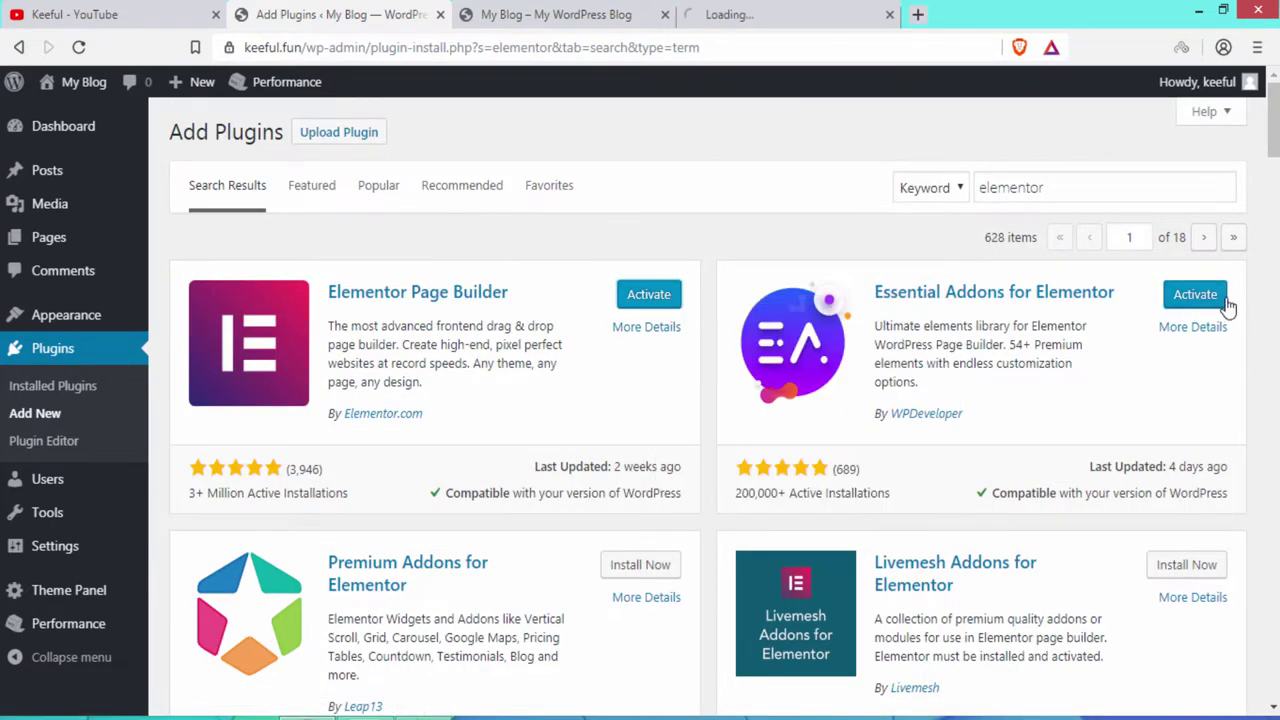
{"action": "right_click", "coordinate": [1196, 298]}
{"action": "left_click", "coordinate": [1200, 316]}
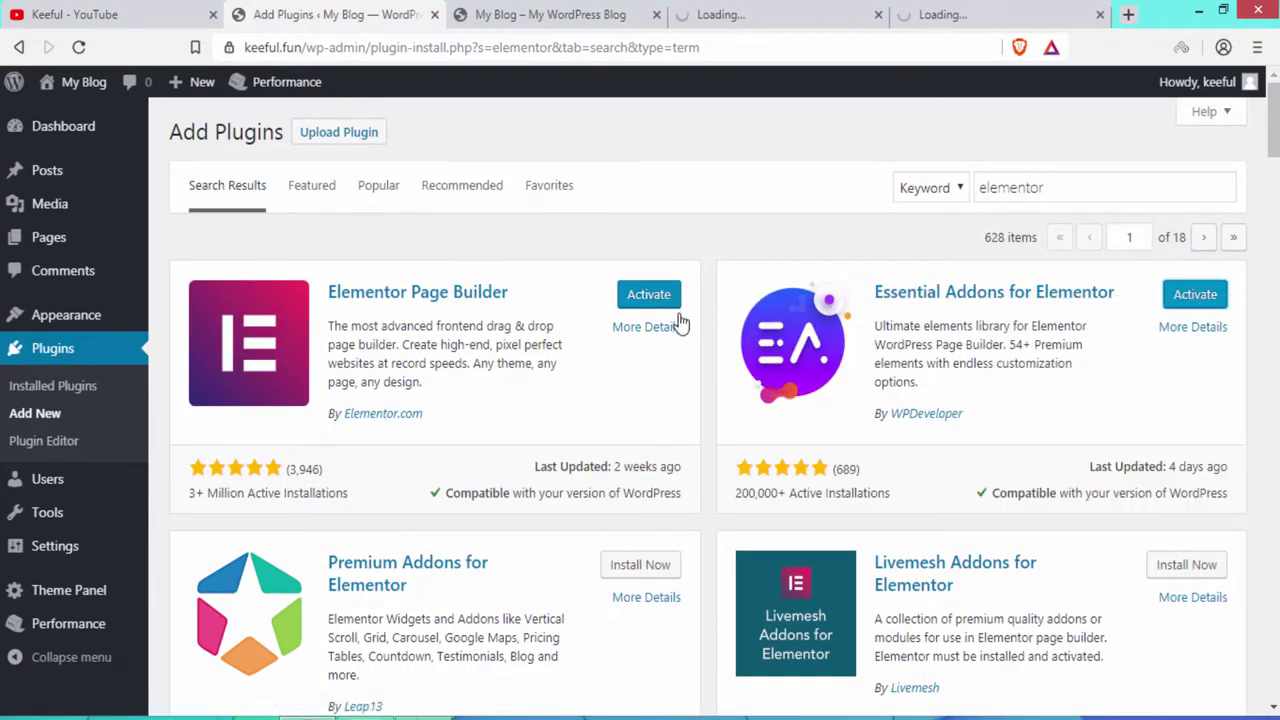
{"action": "scroll", "coordinate": [679, 322], "scroll_direction": "down", "scroll_amount": 3}
{"action": "scroll", "coordinate": [560, 220], "scroll_direction": "up", "scroll_amount": 3}
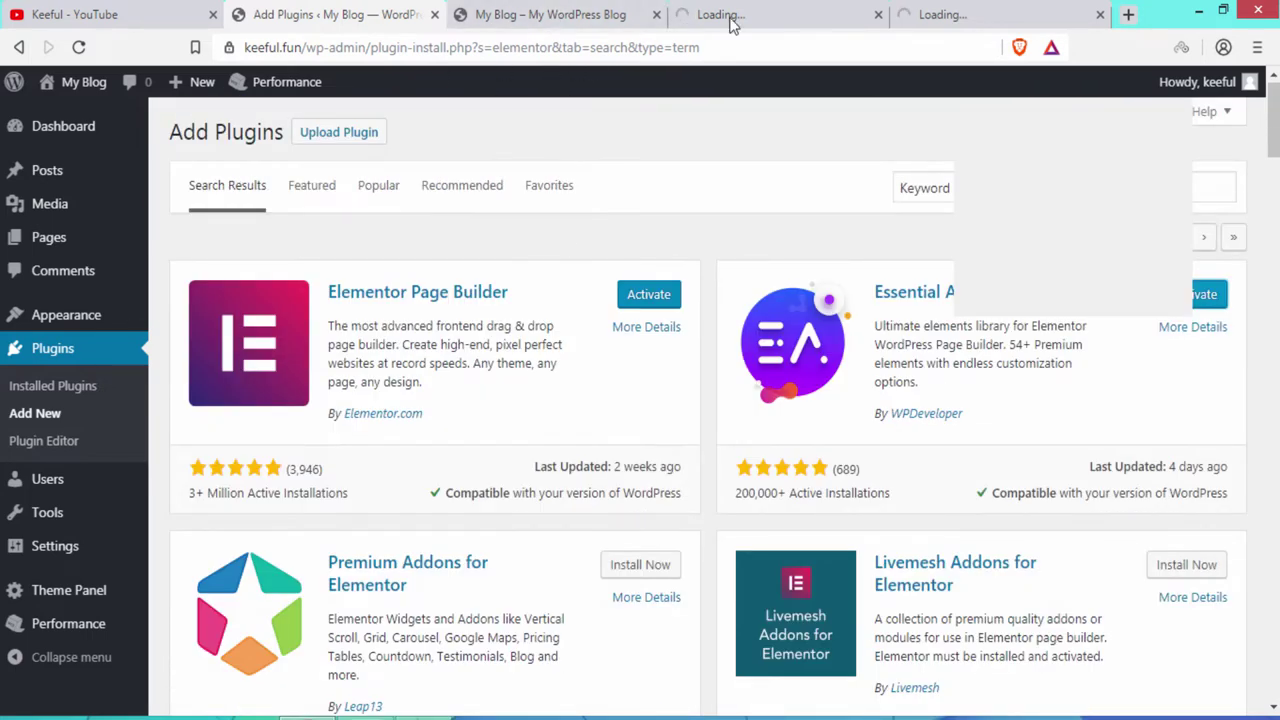
{"action": "left_click", "coordinate": [880, 16]}
{"action": "left_click", "coordinate": [880, 15]}
{"action": "left_click", "coordinate": [655, 14]}
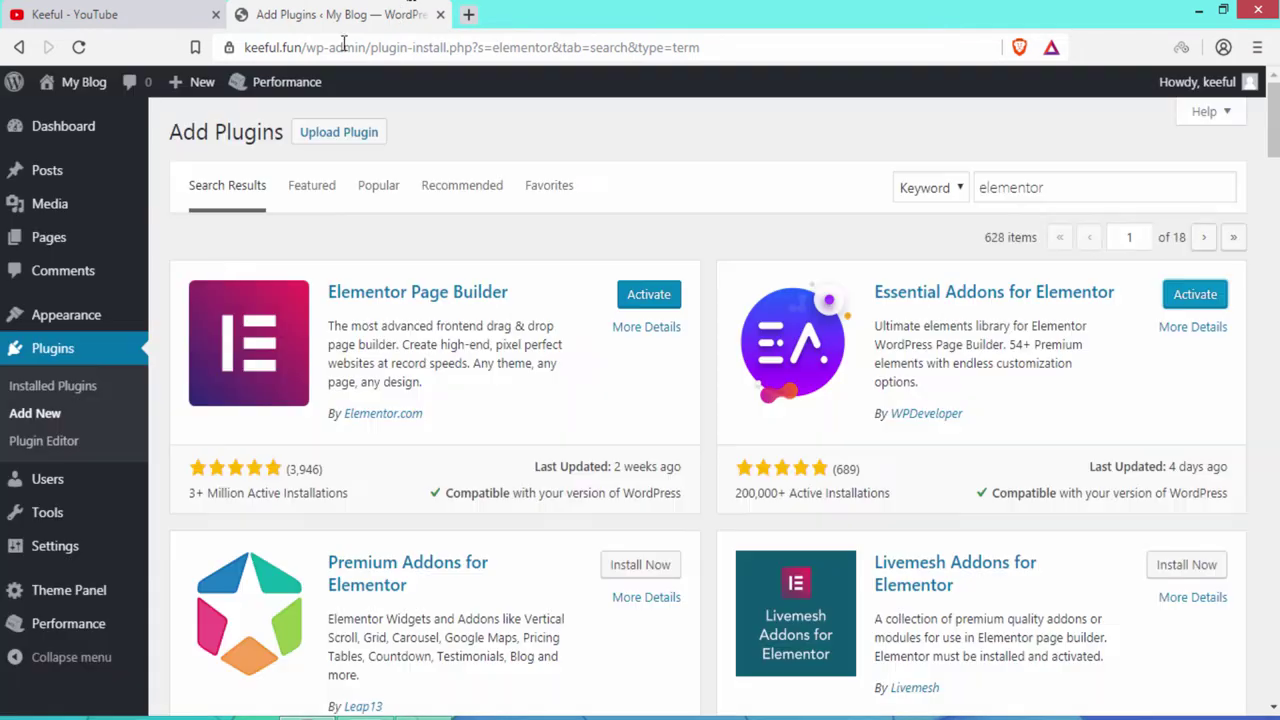
- Open the 'Home — Front Page' from All Pages in the Elementor editor
{"action": "mouse_move", "coordinate": [80, 240]}
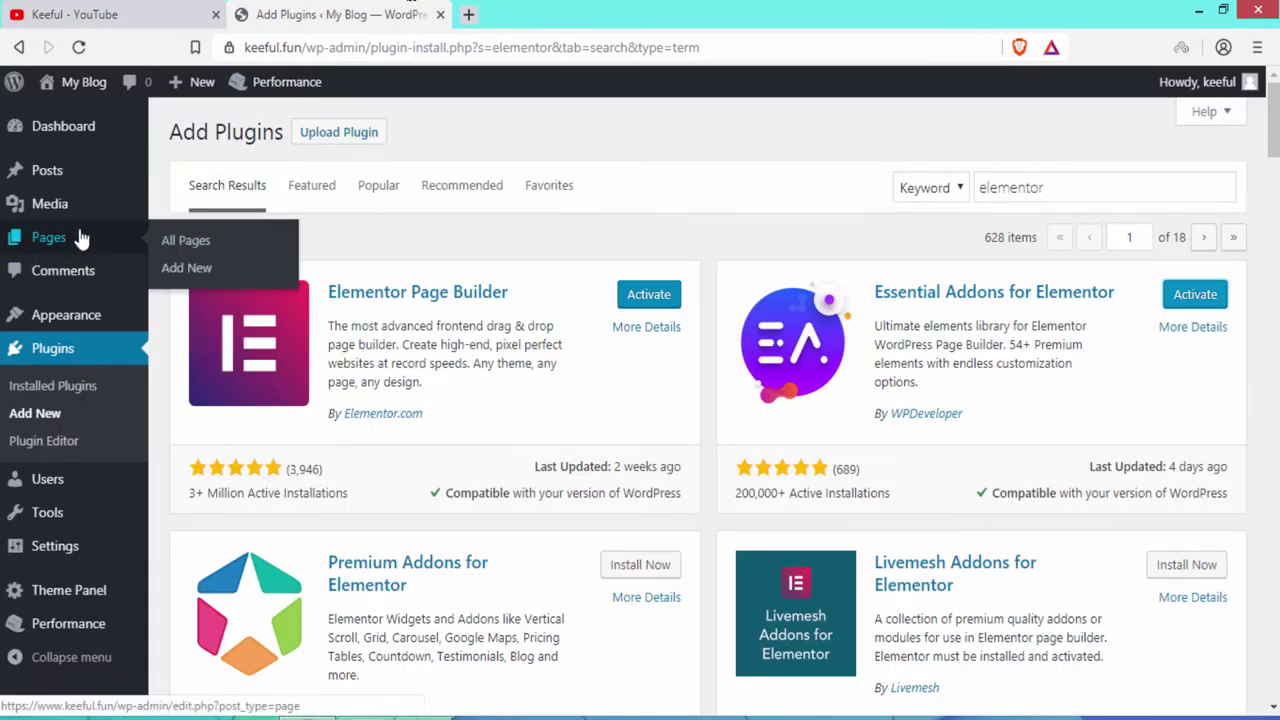
{"action": "left_click", "coordinate": [204, 246]}
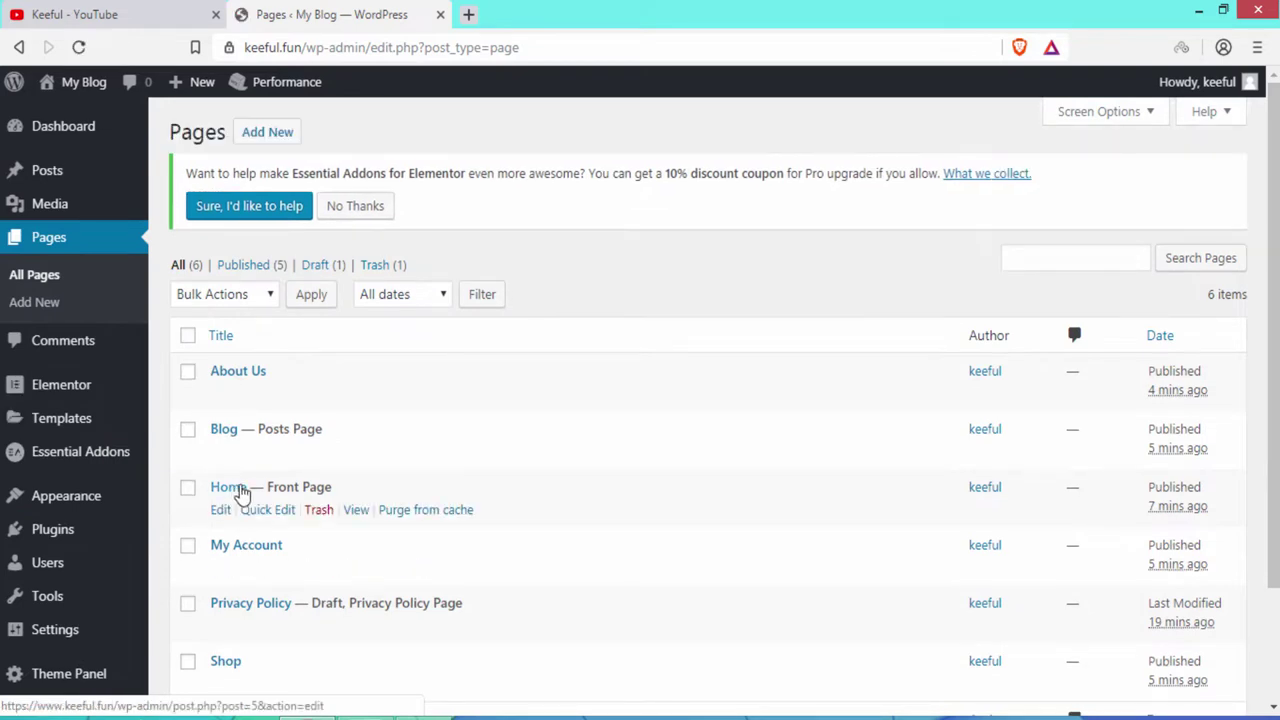
{"action": "left_click", "coordinate": [225, 514]}
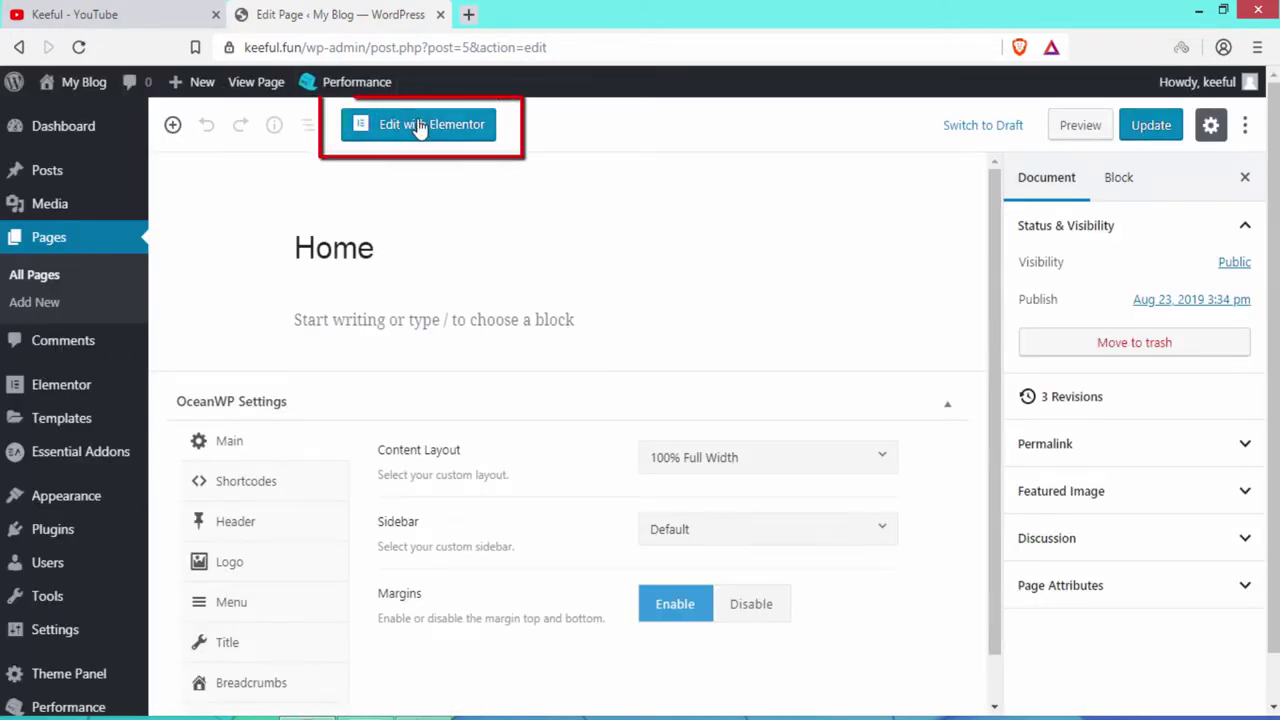
{"action": "left_click", "coordinate": [428, 126]}
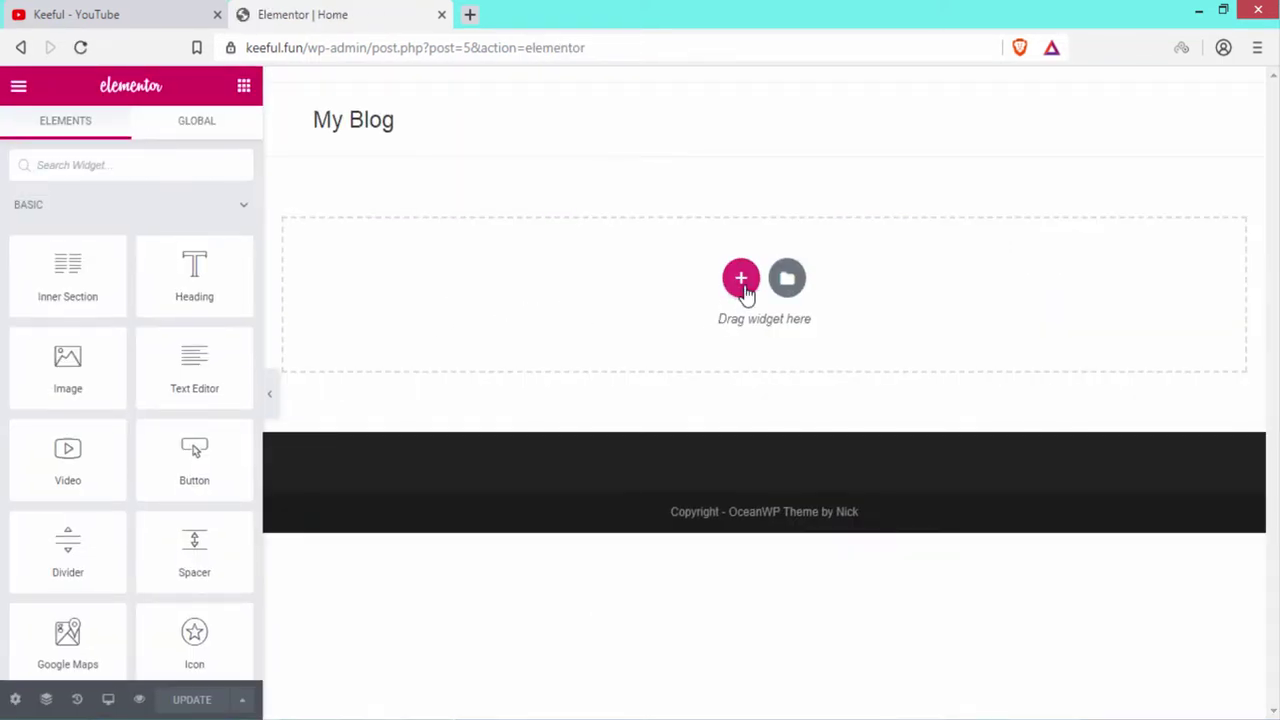
- Add a one-column section to the Home page and drop an Inner Section into it
{"action": "left_click", "coordinate": [742, 280]}
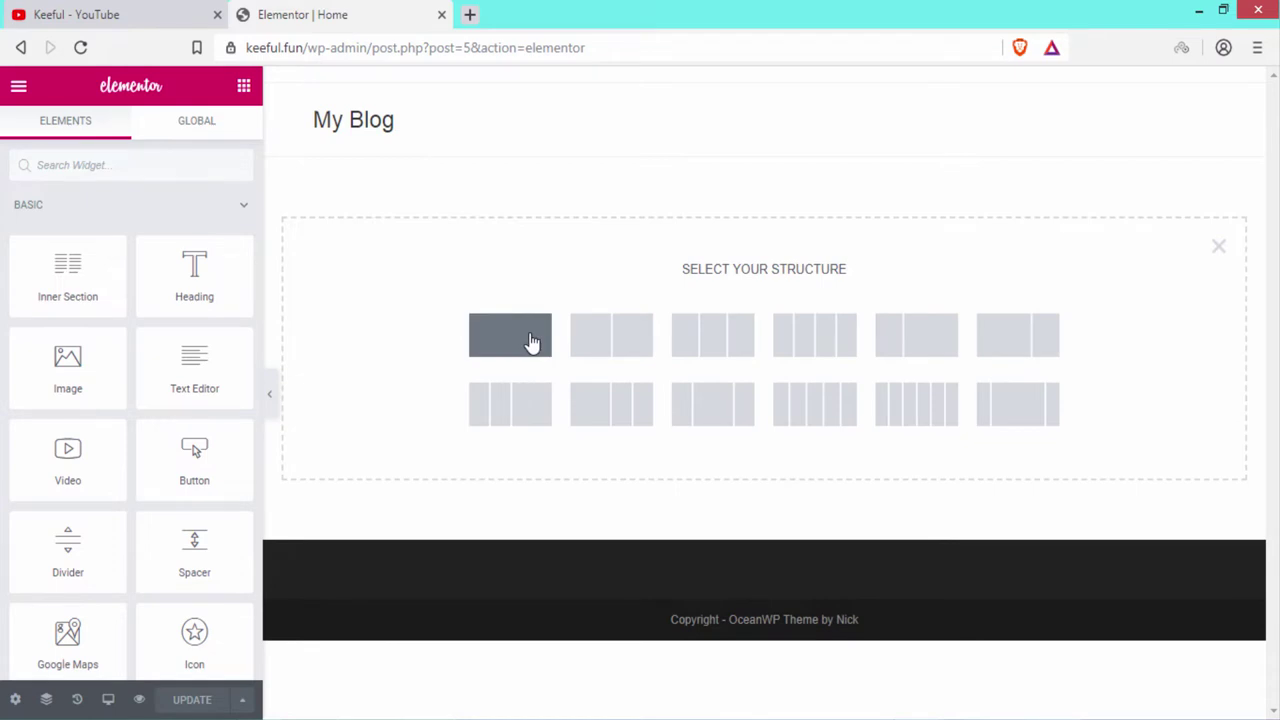
{"action": "left_click", "coordinate": [532, 343]}
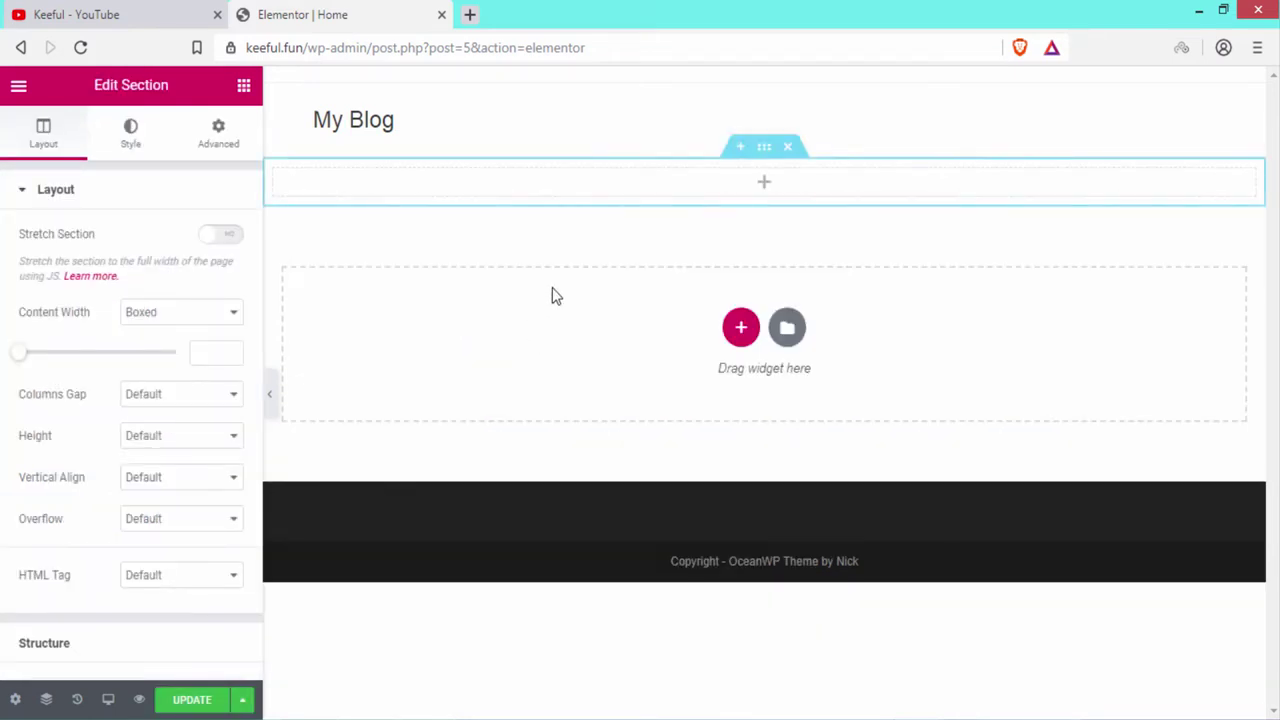
{"action": "left_click", "coordinate": [770, 183]}
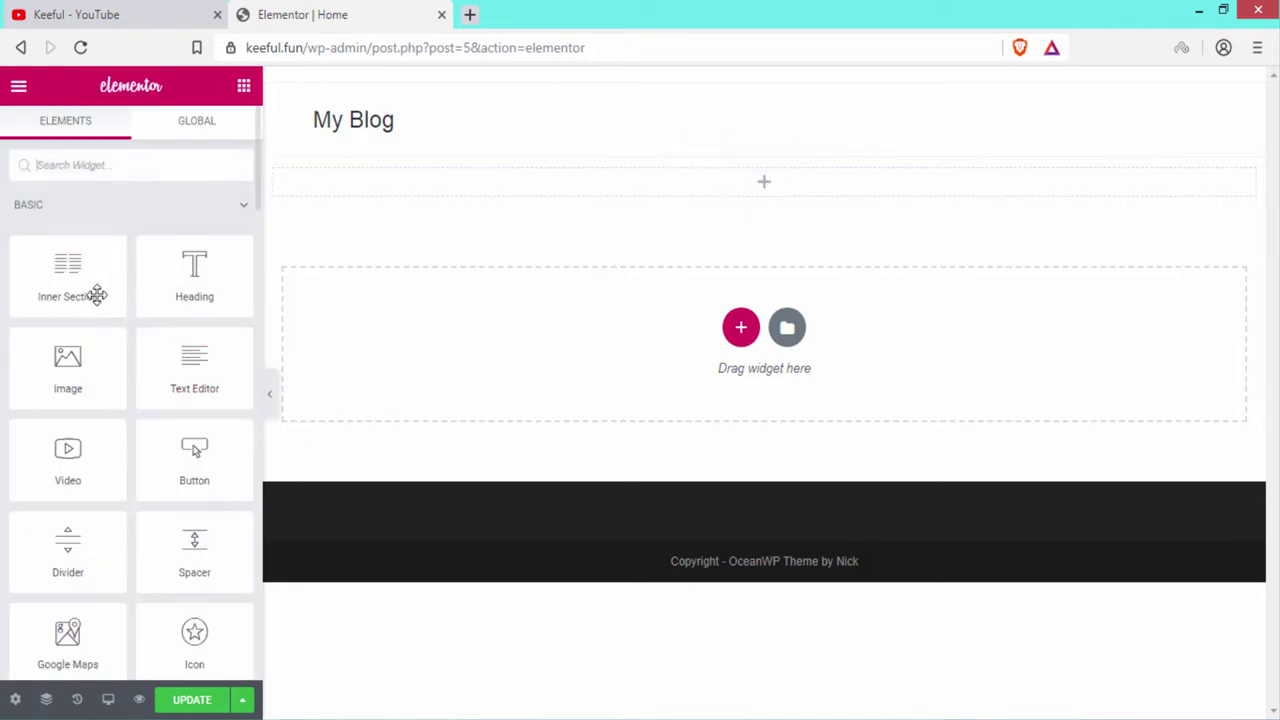
{"action": "left_click_drag", "start_coordinate": [124, 280], "coordinate": [791, 219]}
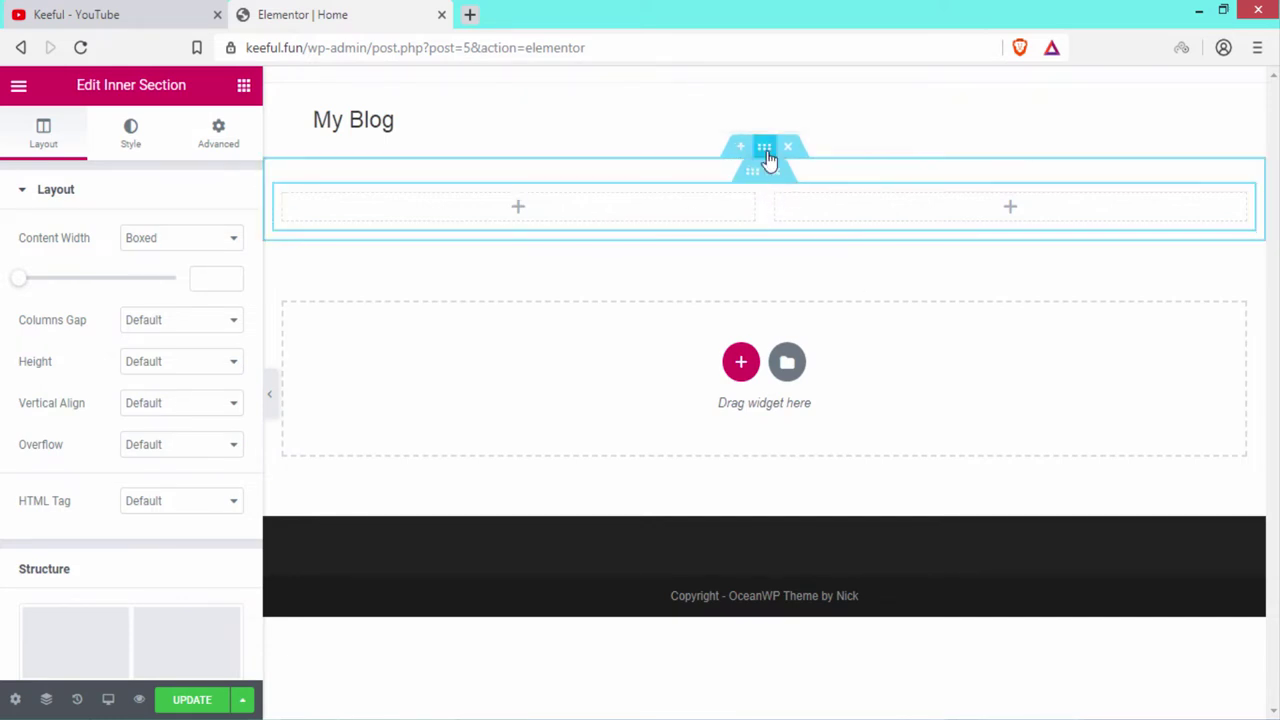
- Set the outer section's Style background type to Classic
{"action": "left_click", "coordinate": [765, 152]}
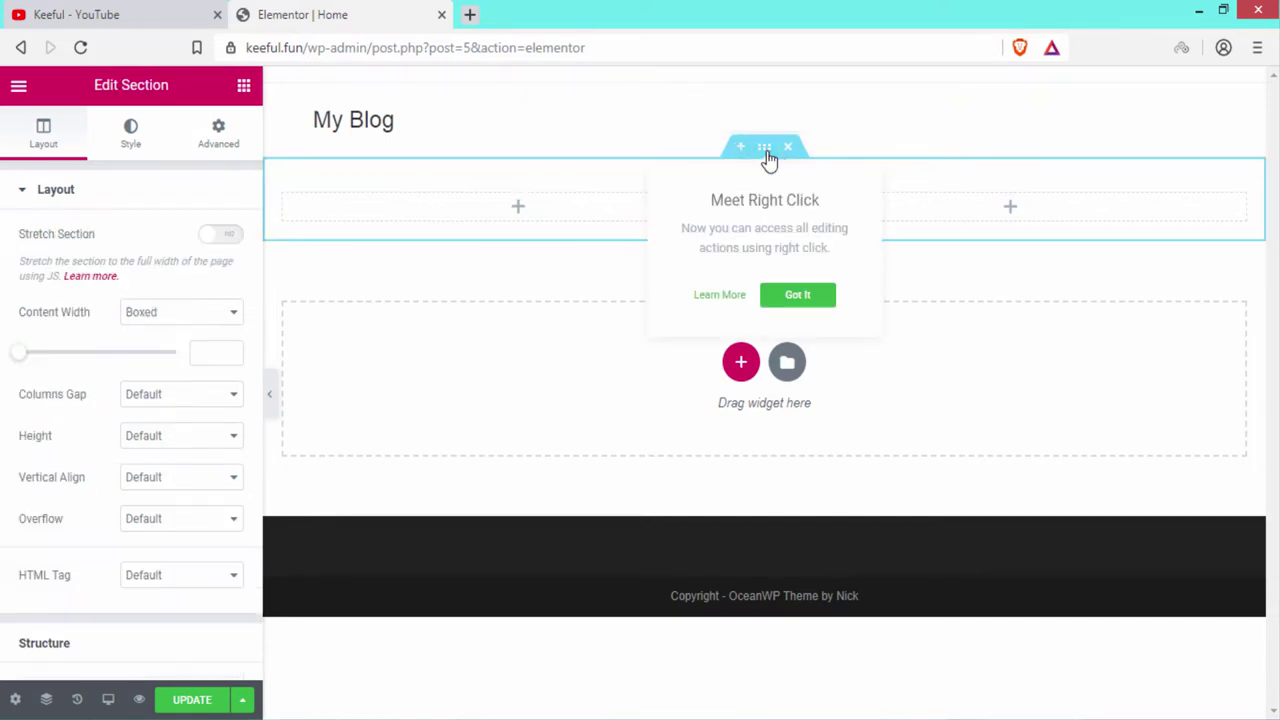
{"action": "left_click", "coordinate": [797, 295]}
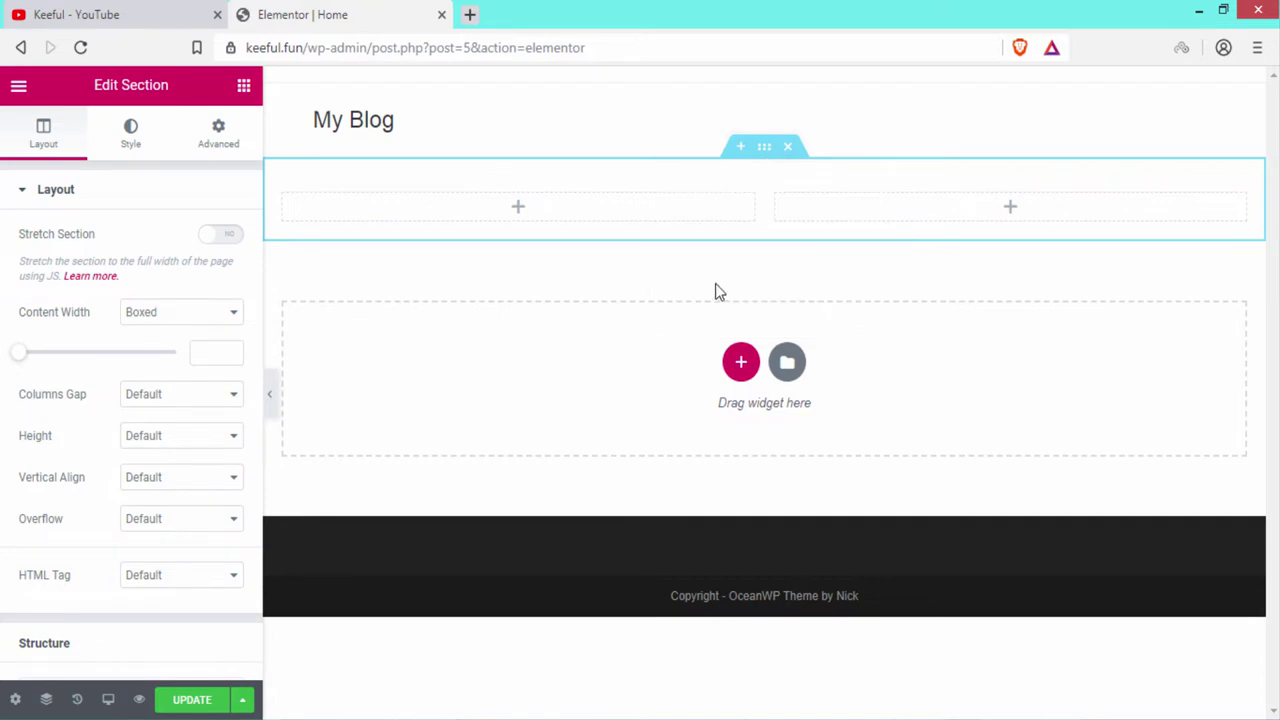
{"action": "left_click", "coordinate": [134, 136]}
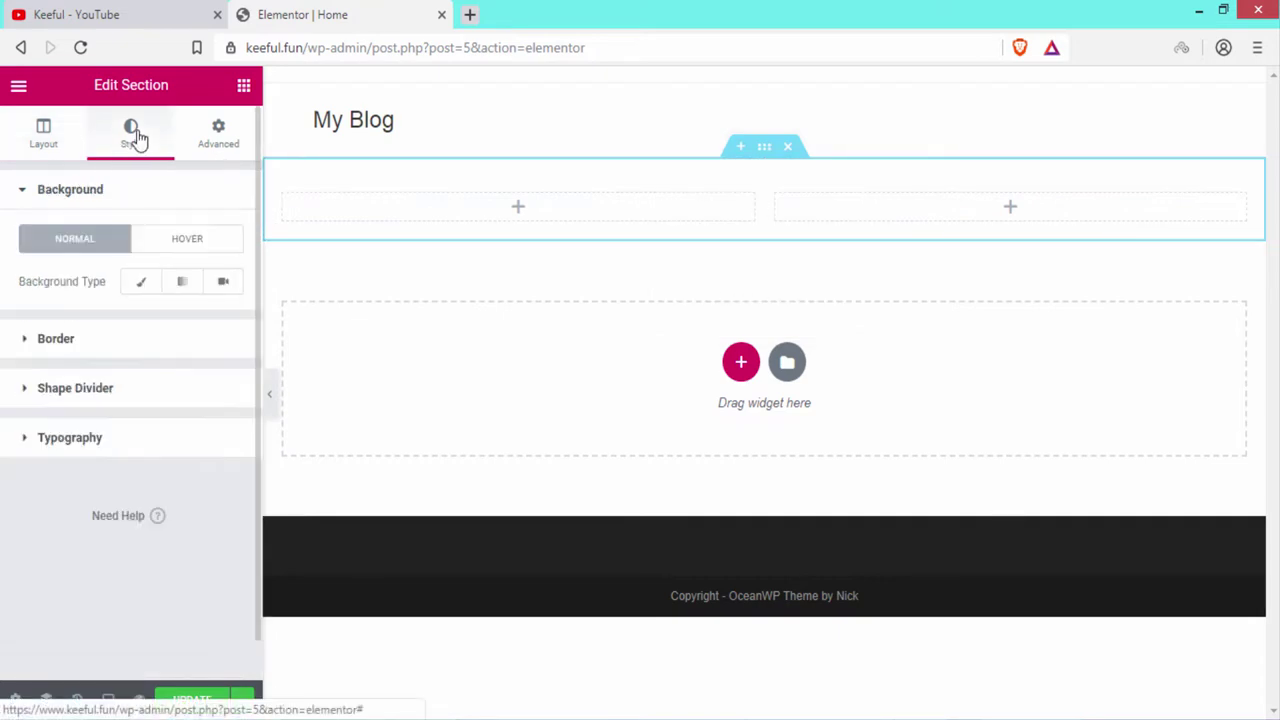
{"action": "left_click", "coordinate": [137, 287]}
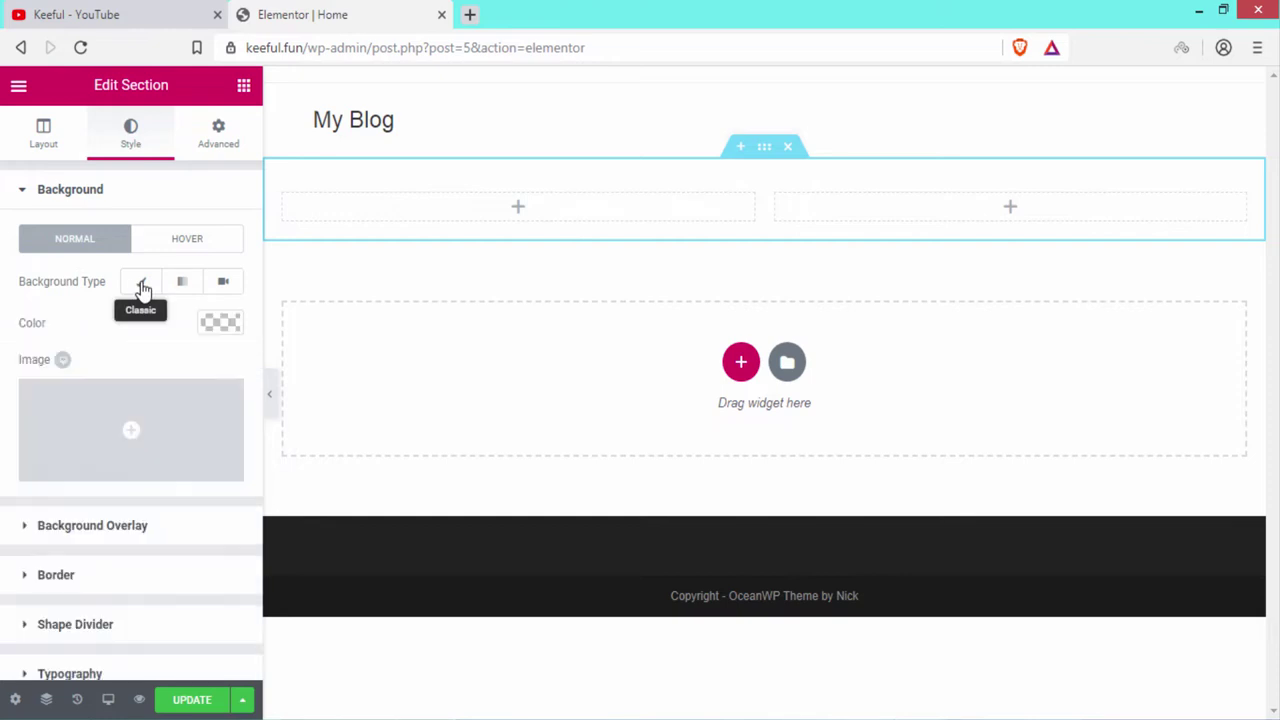
- Upload the bikeherosection image and insert it as the section background
{"action": "left_click", "coordinate": [137, 438]}
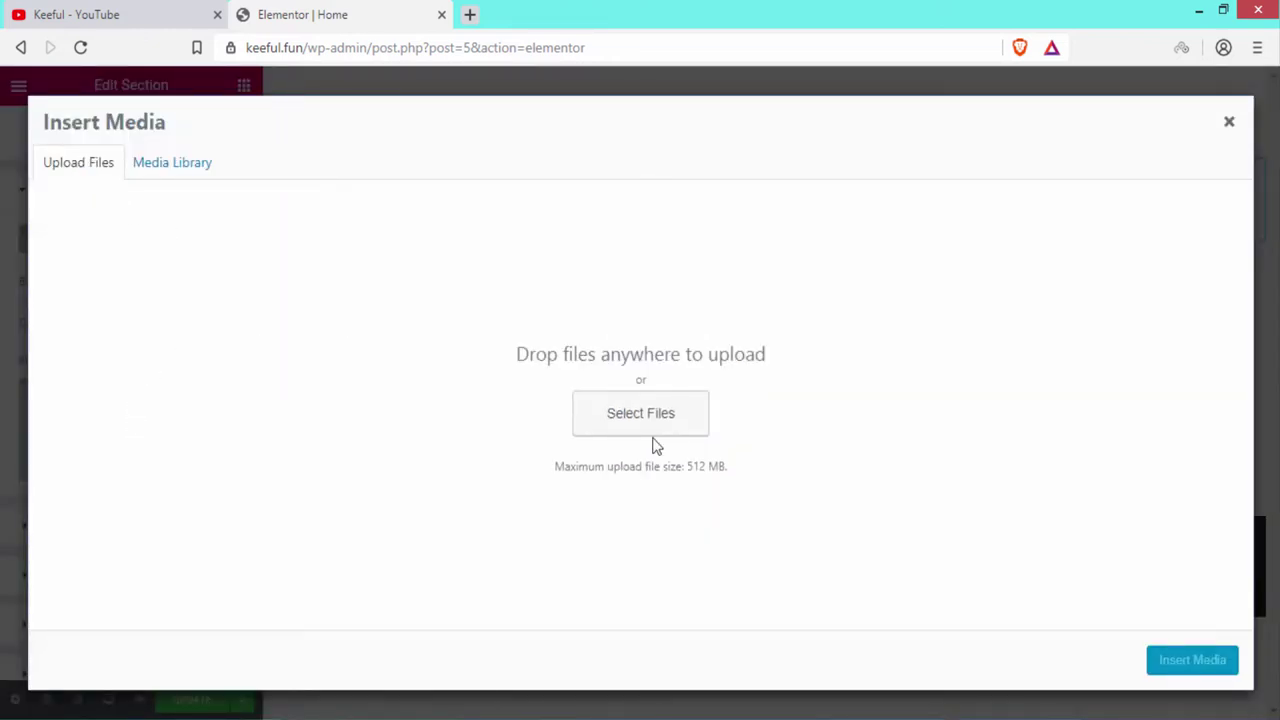
{"action": "left_click", "coordinate": [617, 411]}
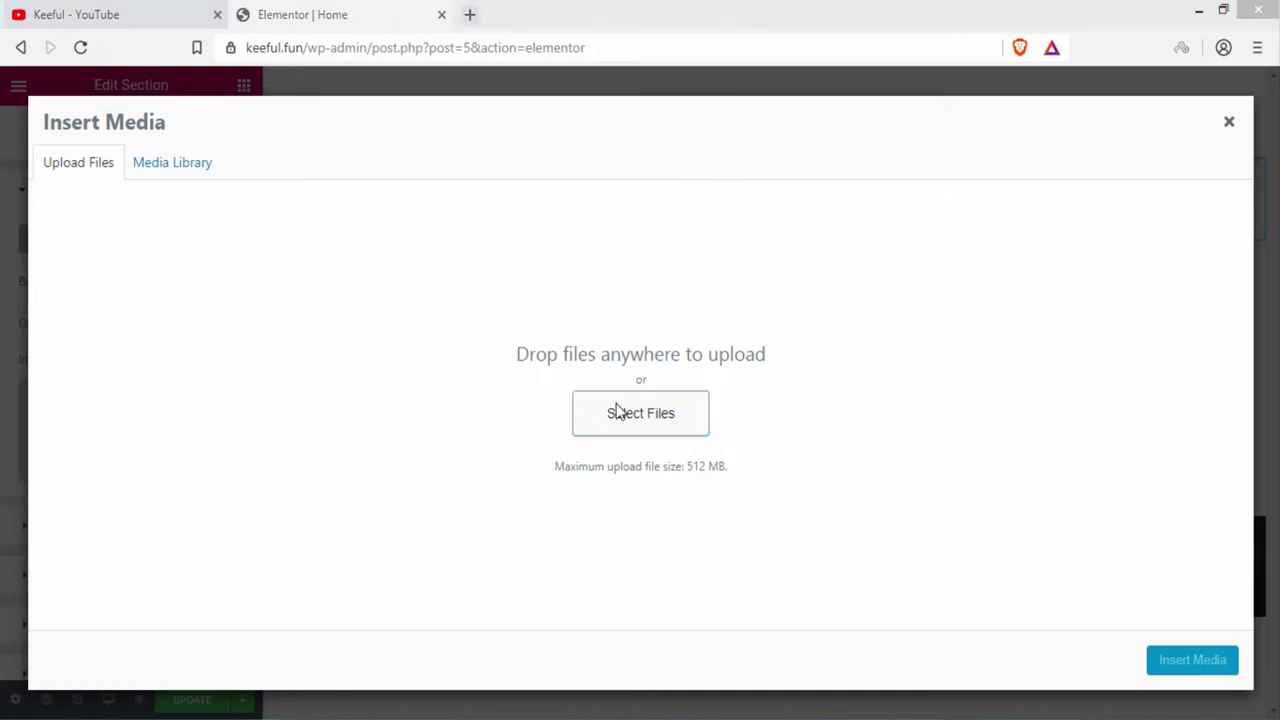
{"action": "left_click", "coordinate": [776, 355]}
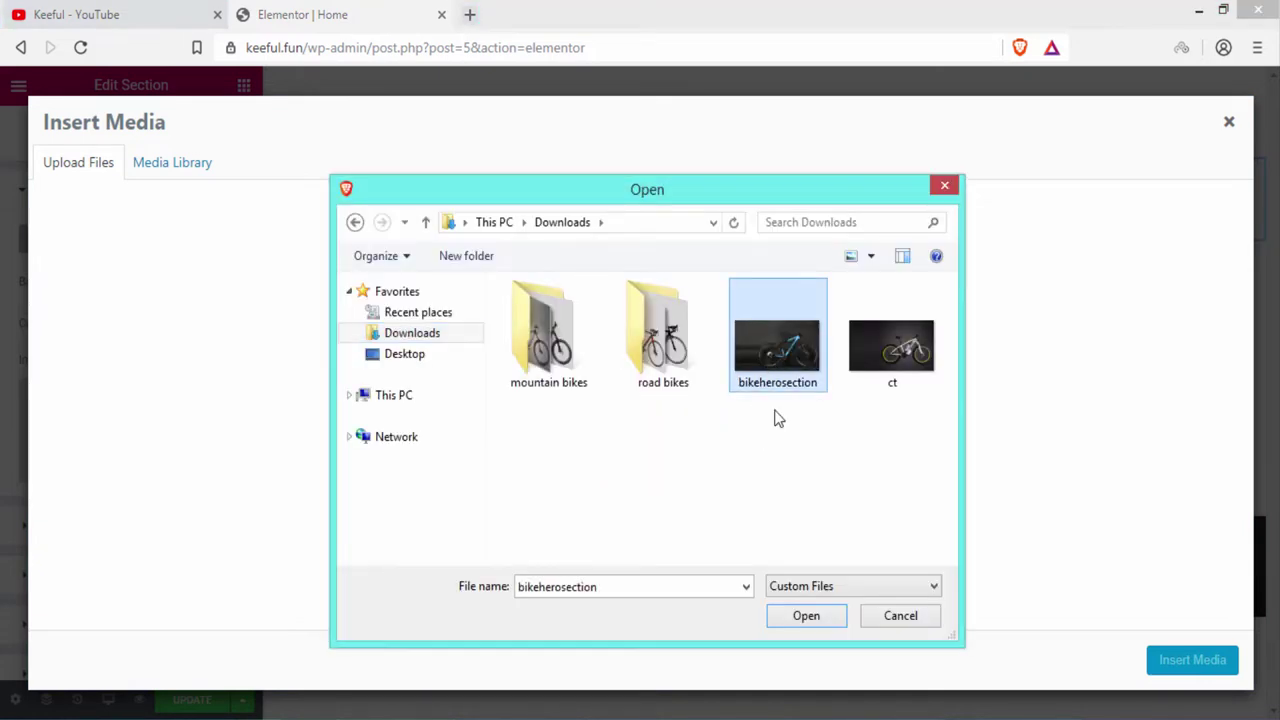
{"action": "left_click", "coordinate": [806, 616]}
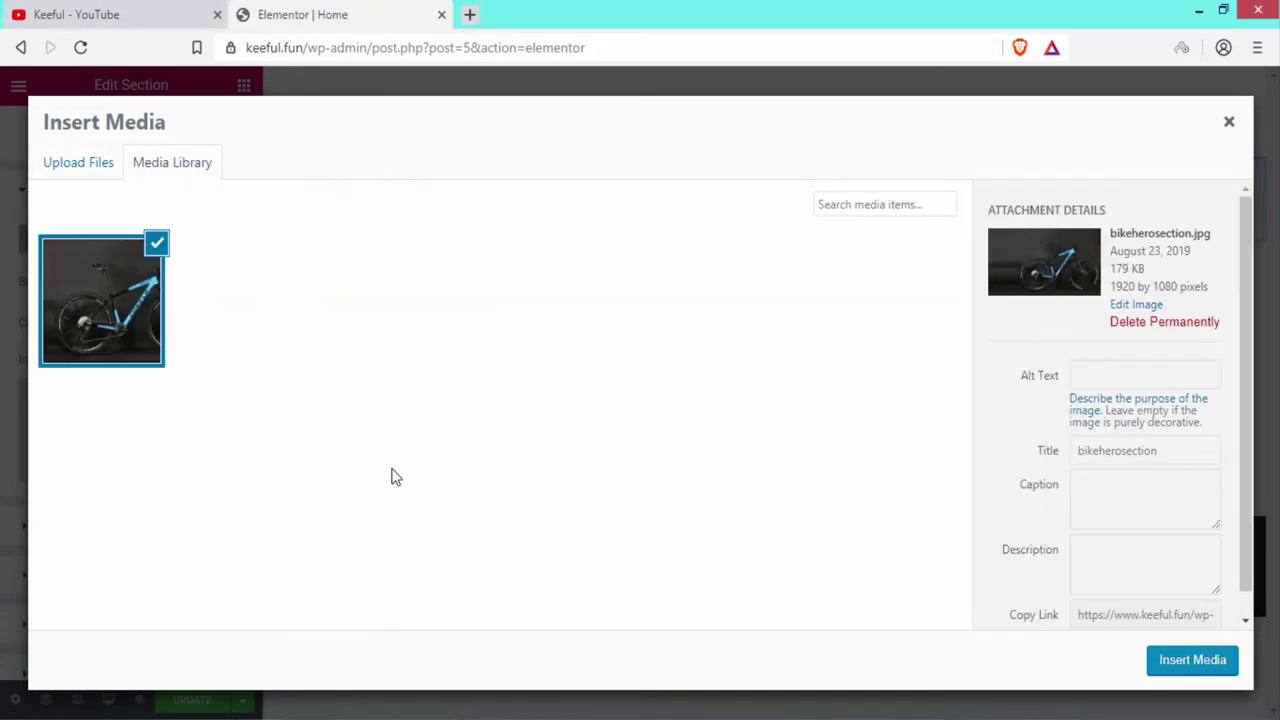
{"action": "left_click", "coordinate": [1193, 668]}
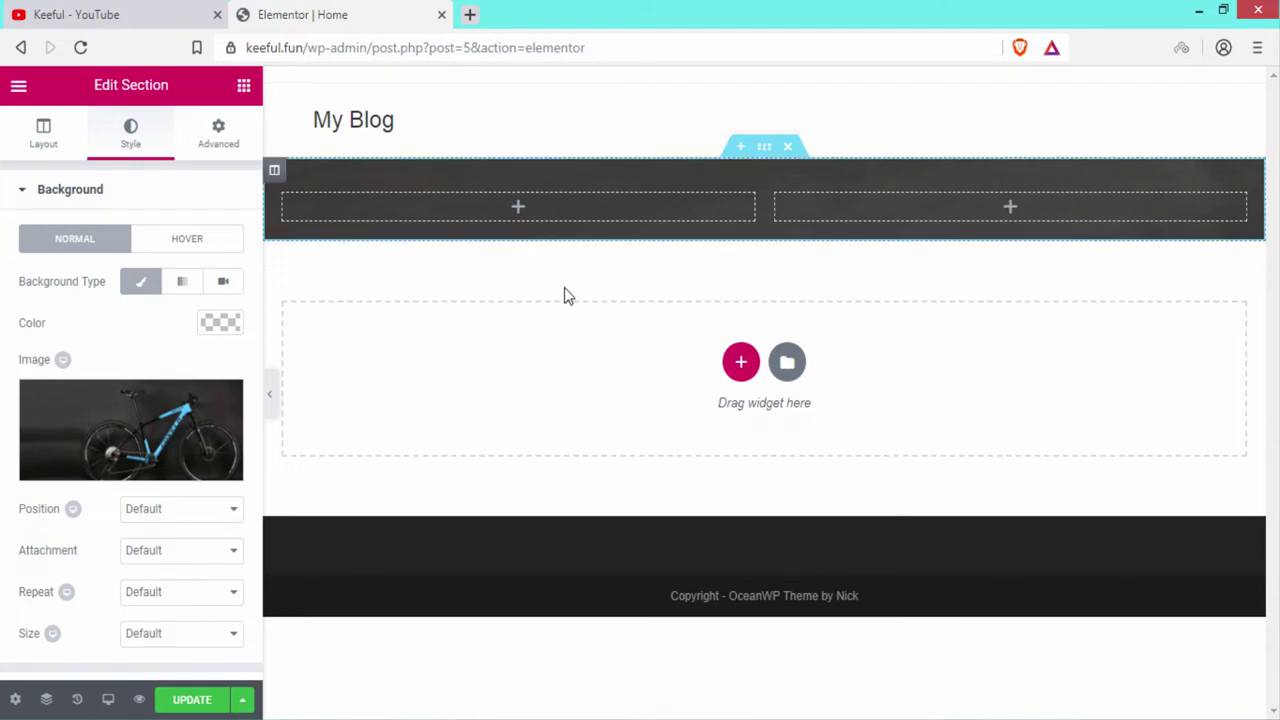
- Set the background to Center Center, Fixed, No-repeat and Cover, then save the page
{"action": "scroll", "coordinate": [175, 385], "scroll_direction": "down", "scroll_amount": 1}
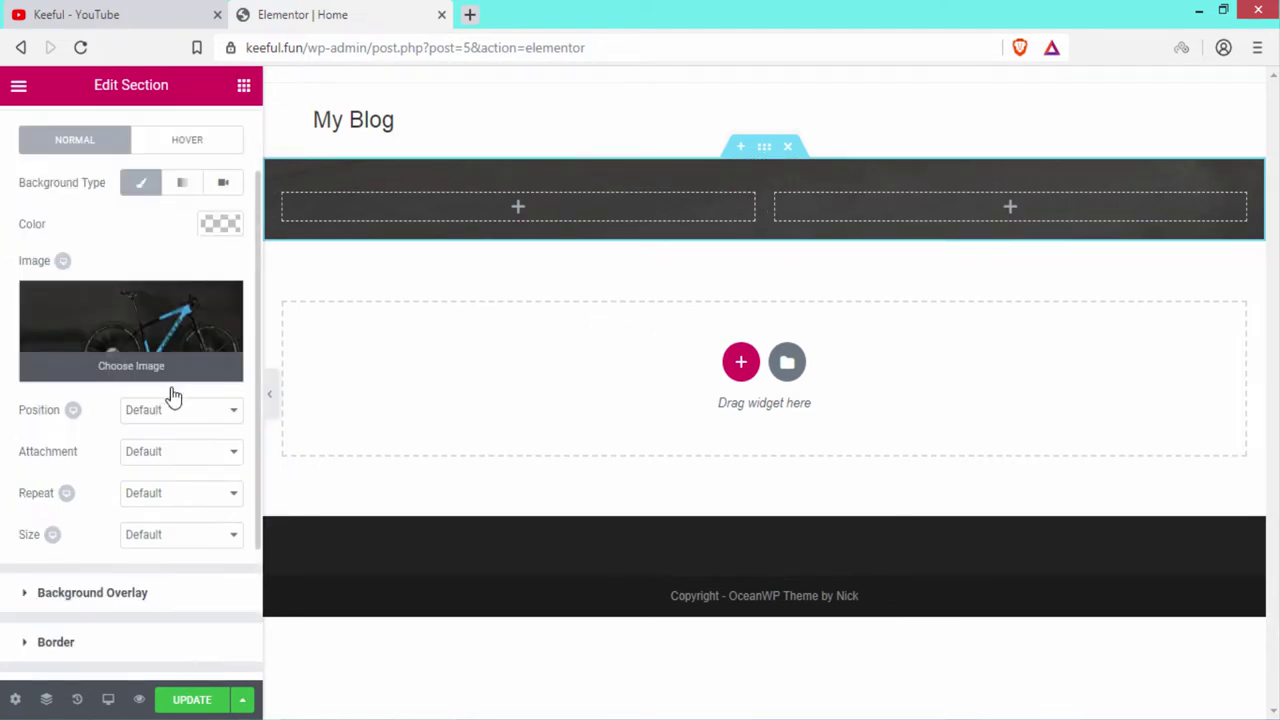
{"action": "left_click", "coordinate": [168, 420]}
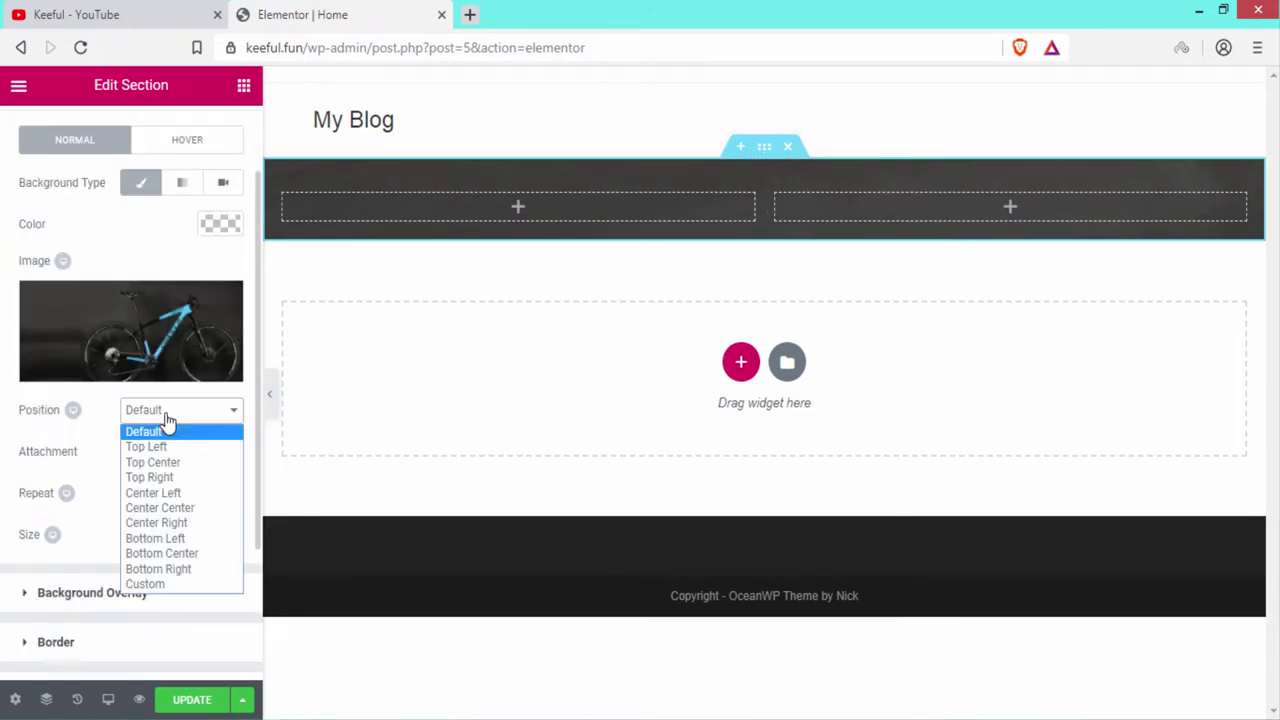
{"action": "left_click", "coordinate": [165, 508]}
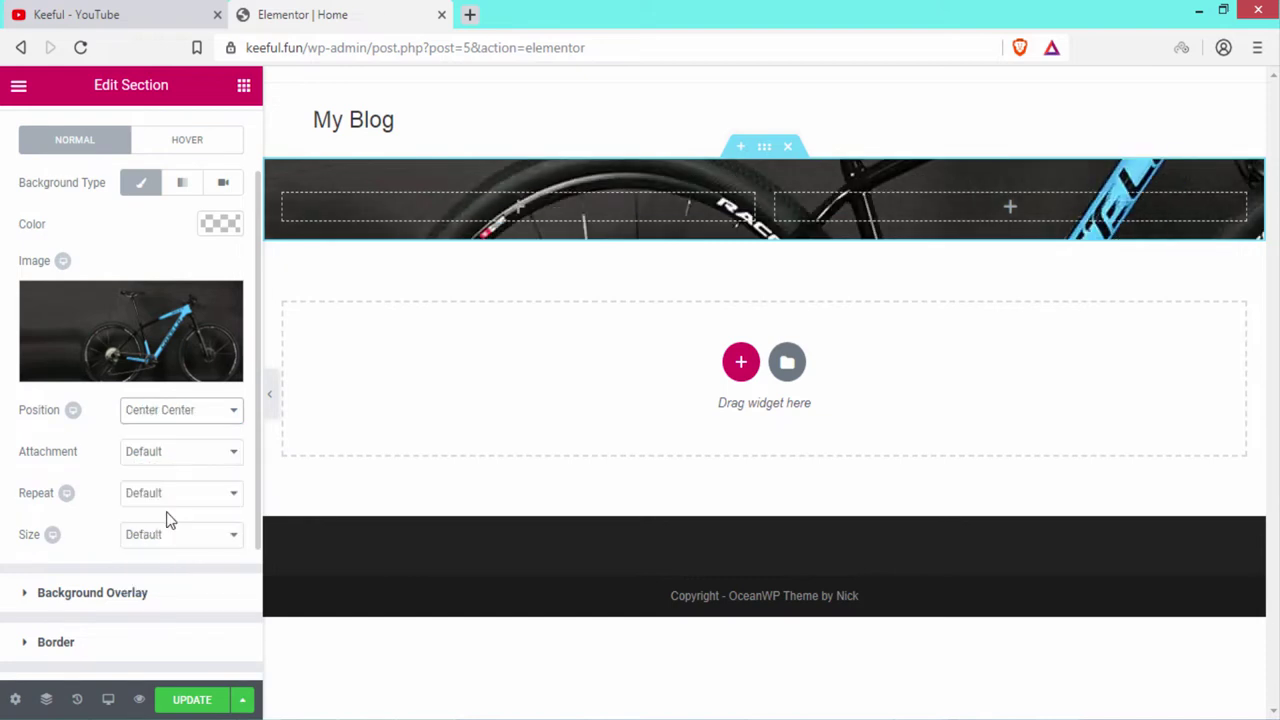
{"action": "left_click", "coordinate": [170, 458]}
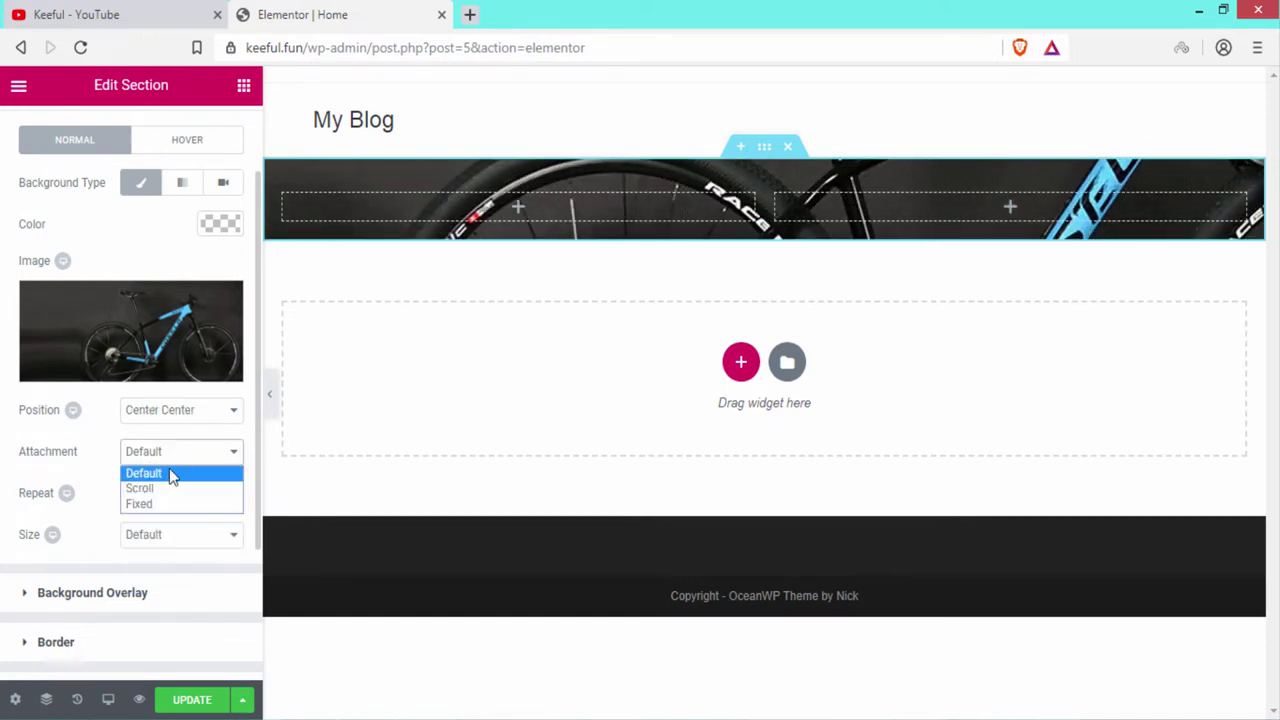
{"action": "left_click", "coordinate": [157, 505]}
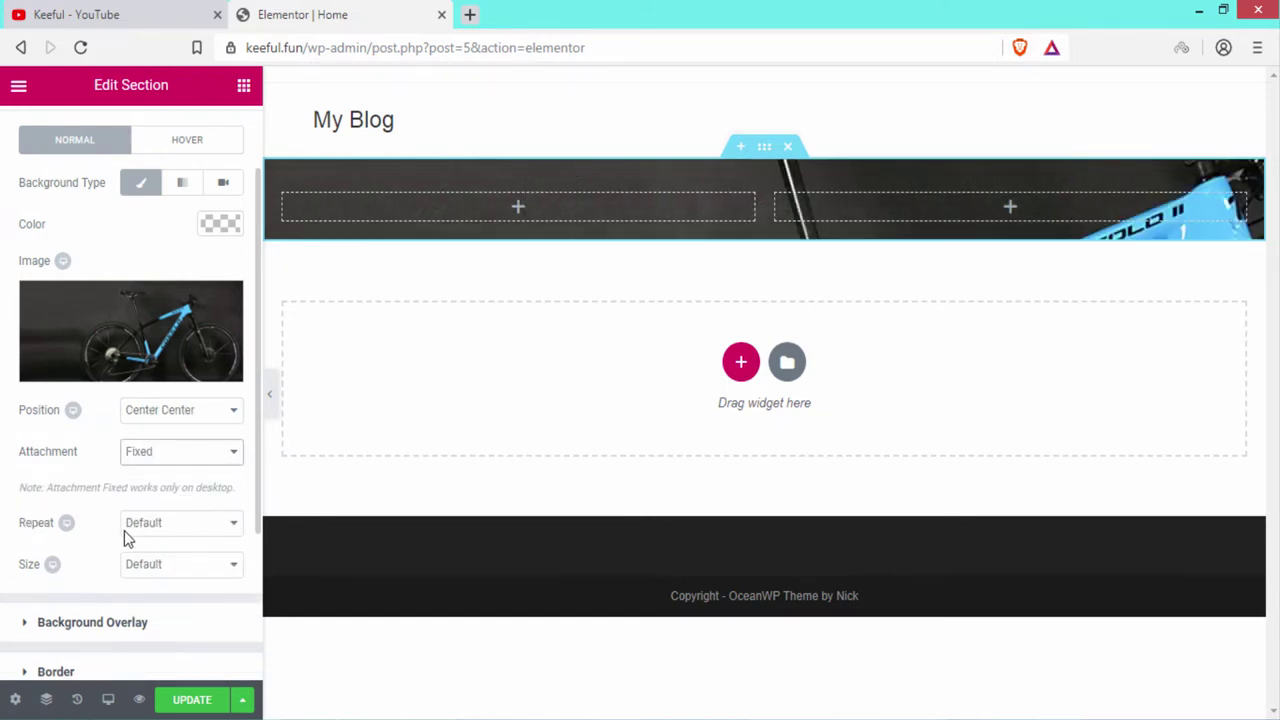
{"action": "left_click", "coordinate": [155, 535]}
{"action": "left_click", "coordinate": [153, 562]}
{"action": "scroll", "coordinate": [160, 553], "scroll_direction": "down", "scroll_amount": 2}
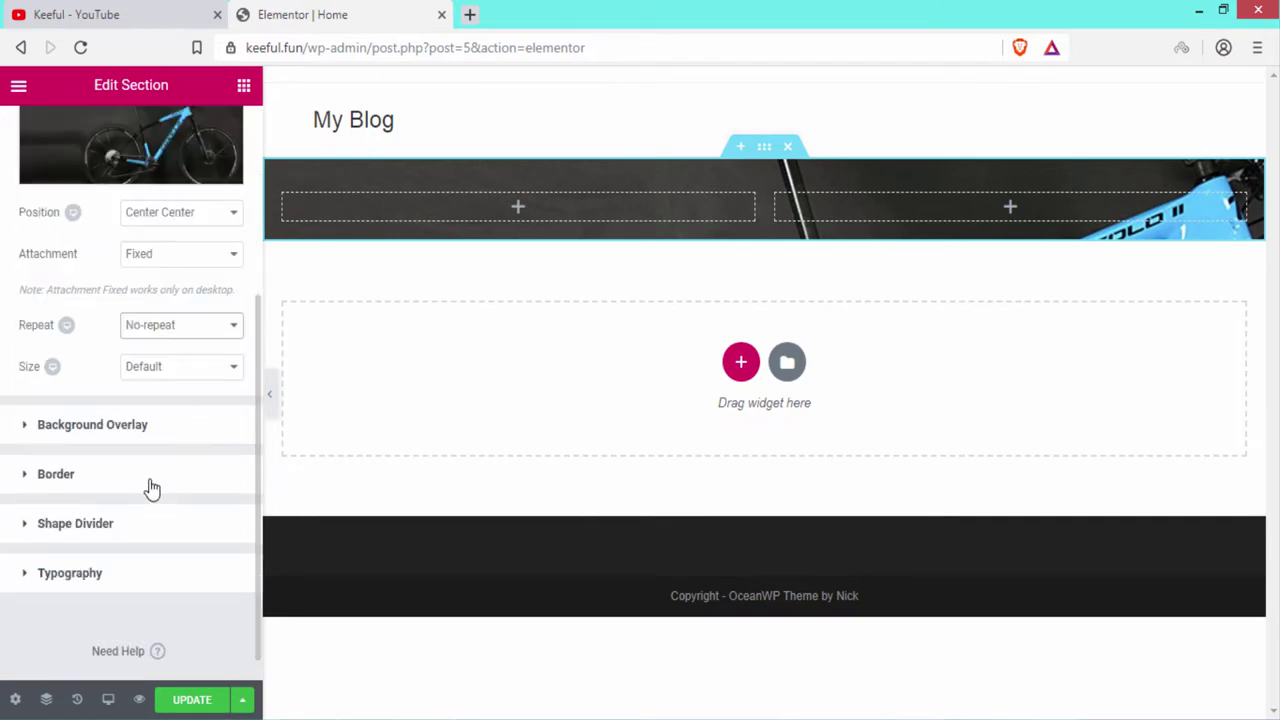
{"action": "left_click", "coordinate": [203, 370]}
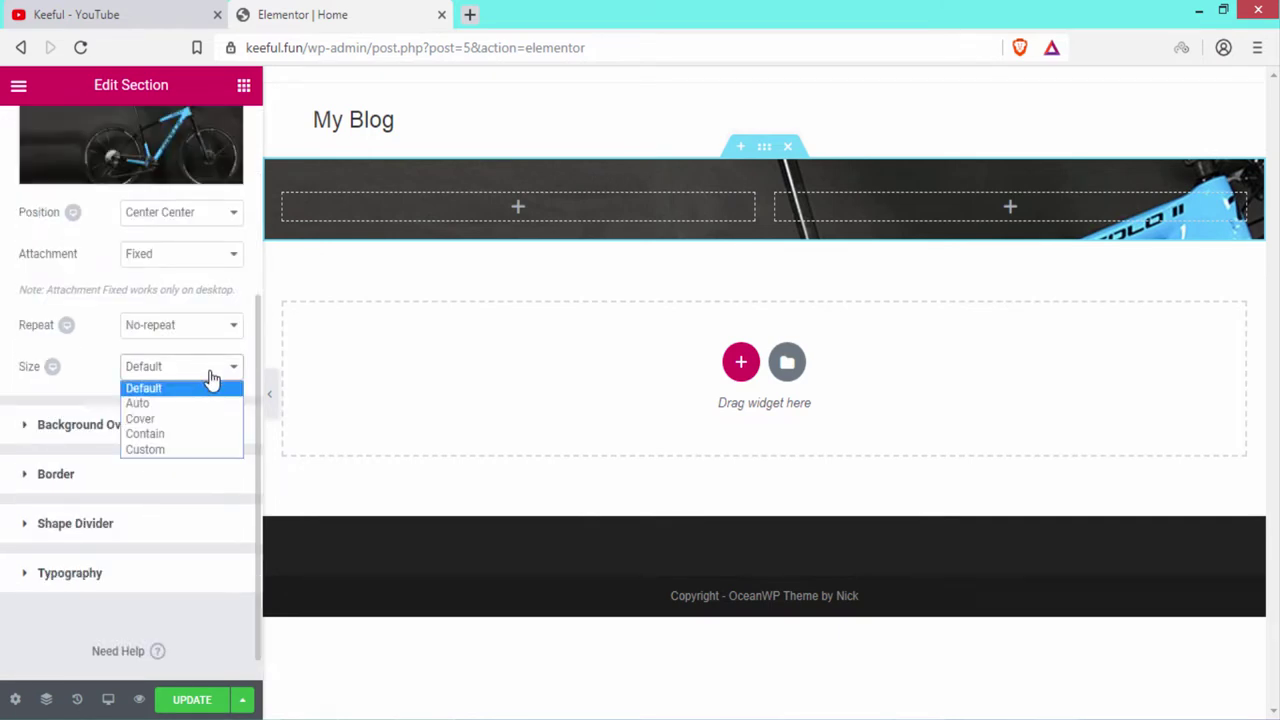
{"action": "left_click", "coordinate": [181, 420]}
{"action": "left_click", "coordinate": [175, 702]}
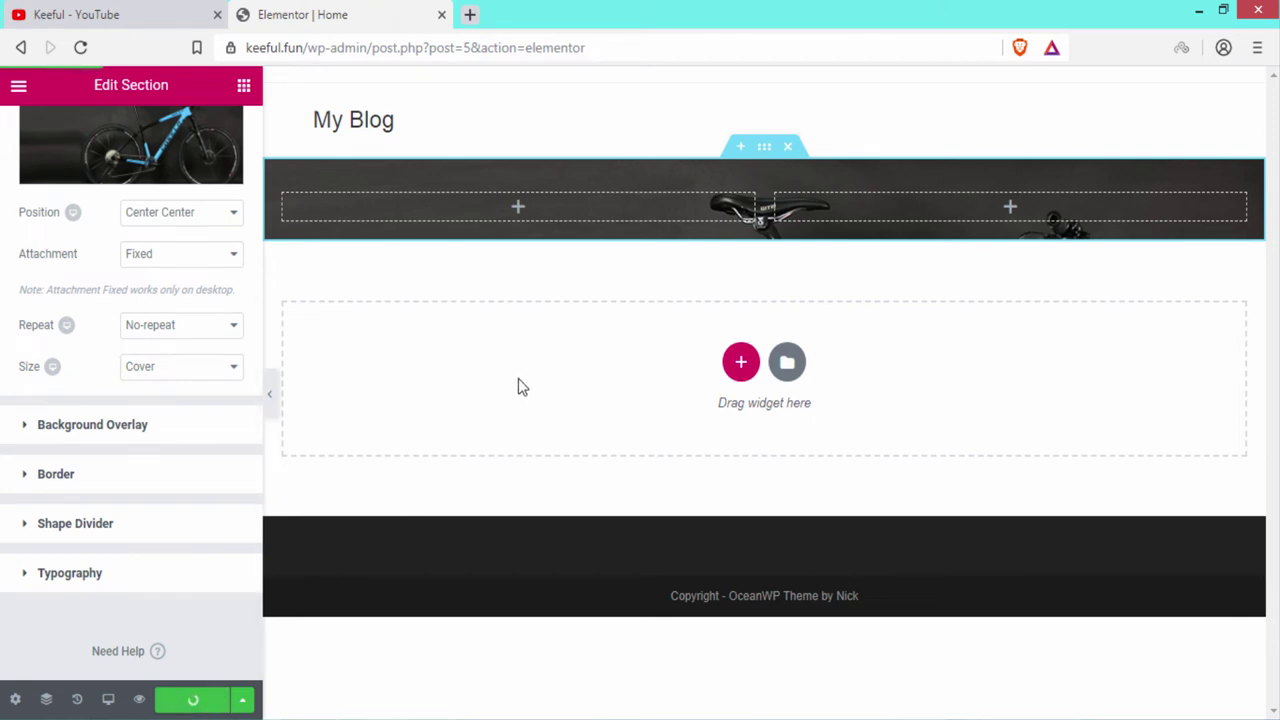
{"action": "left_click", "coordinate": [516, 209]}
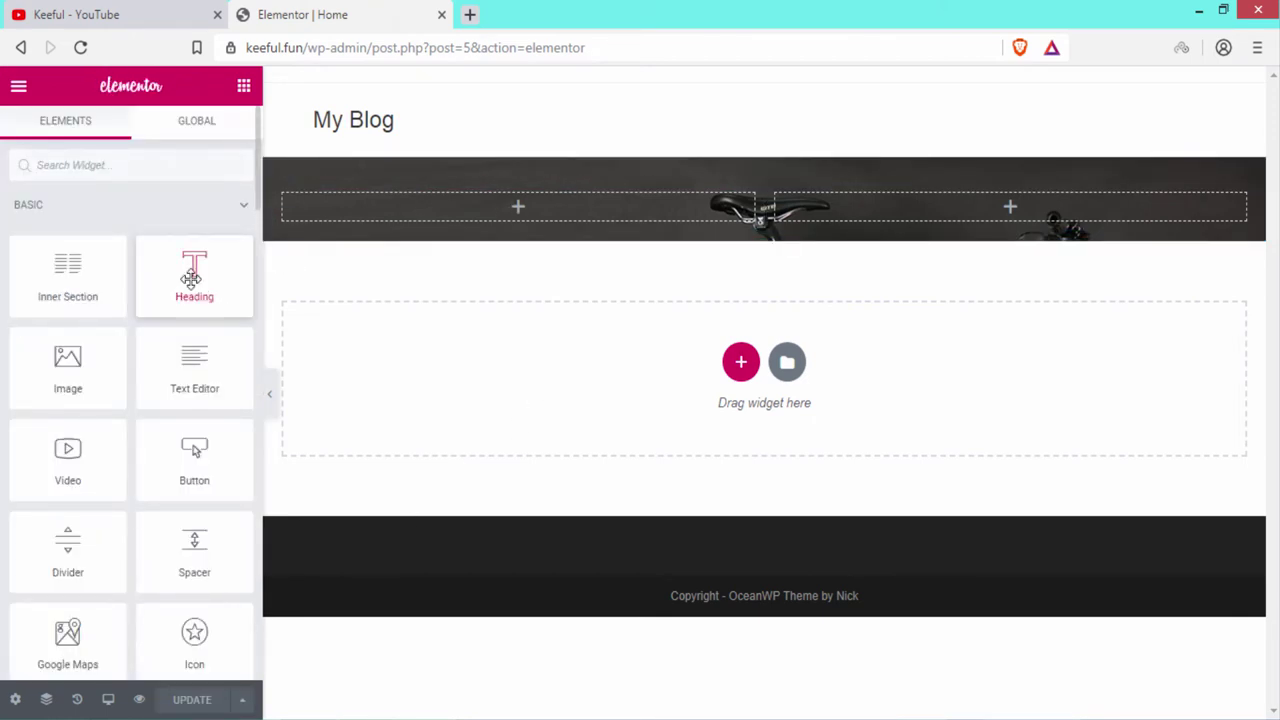
- Add a left-aligned H1 heading 'Grab life by the handles !' to the left column
{"action": "left_click_drag", "start_coordinate": [191, 279], "coordinate": [526, 224]}
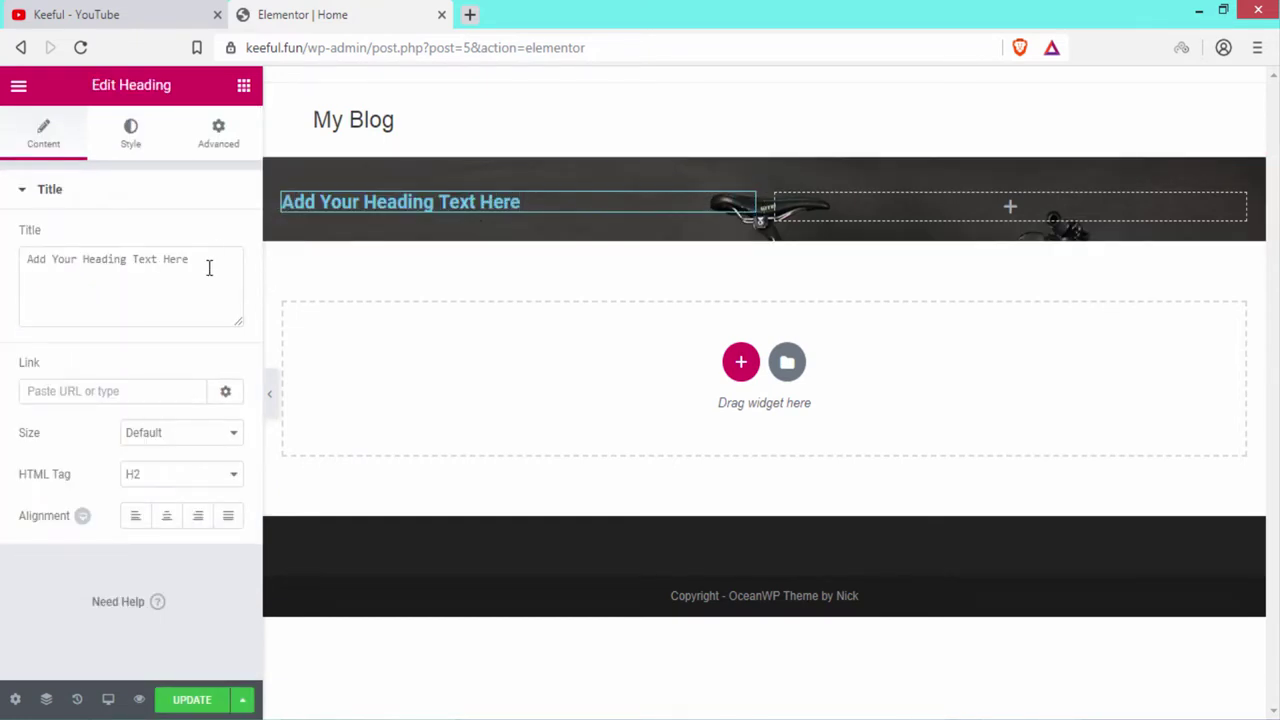
{"action": "left_click_drag", "start_coordinate": [209, 260], "coordinate": [20, 259]}
{"action": "type", "text": "Gr"}
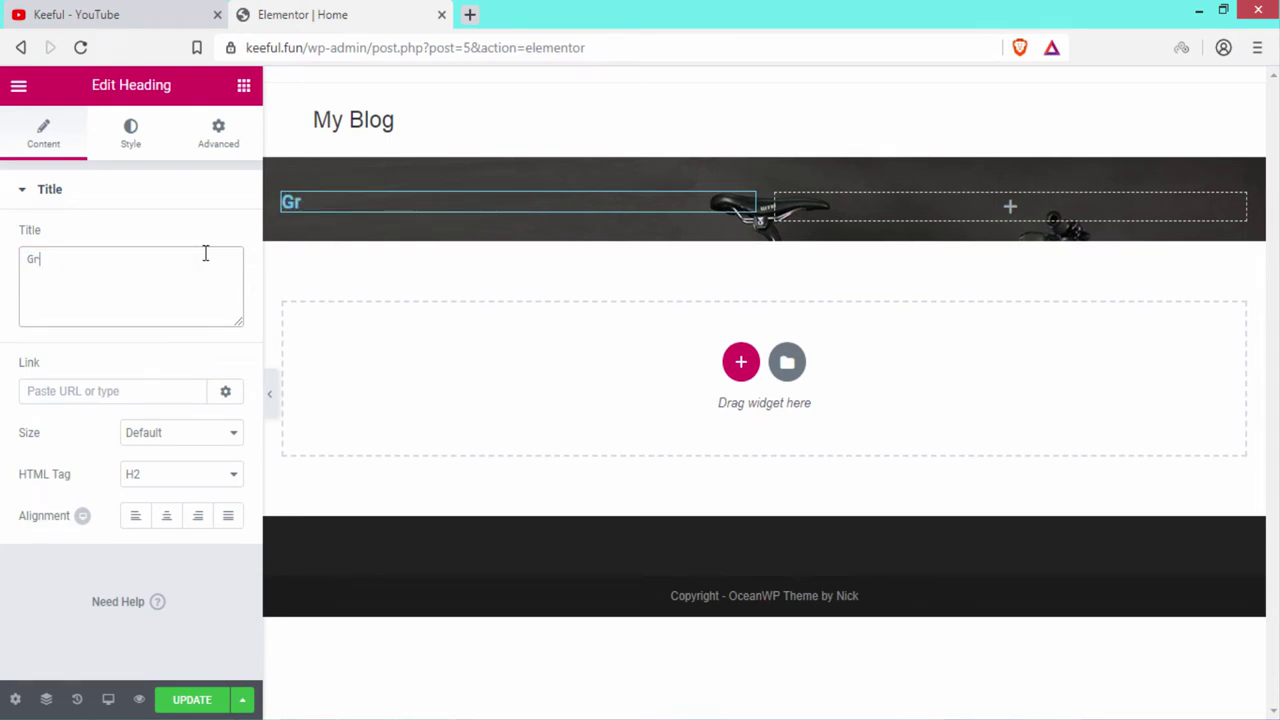
{"action": "type", "text": "ab life by the han"}
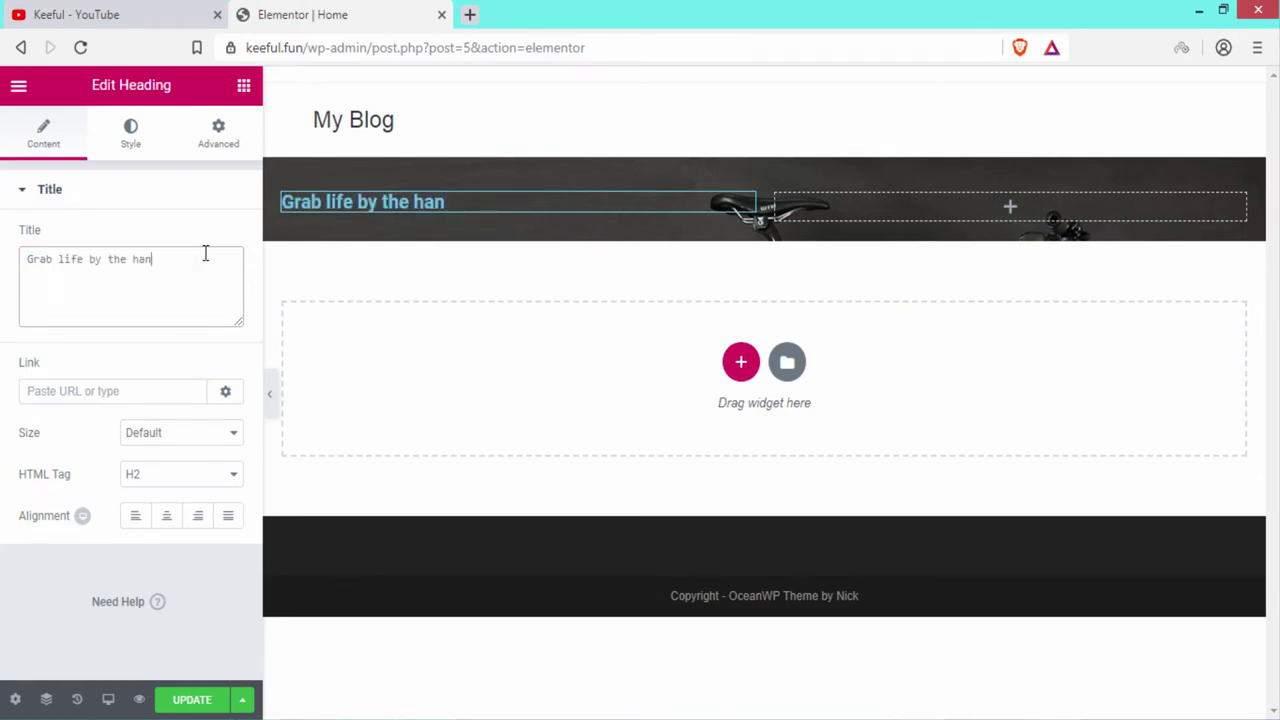
{"action": "type", "text": "dles !"}
{"action": "left_click", "coordinate": [155, 474]}
{"action": "left_click", "coordinate": [148, 496]}
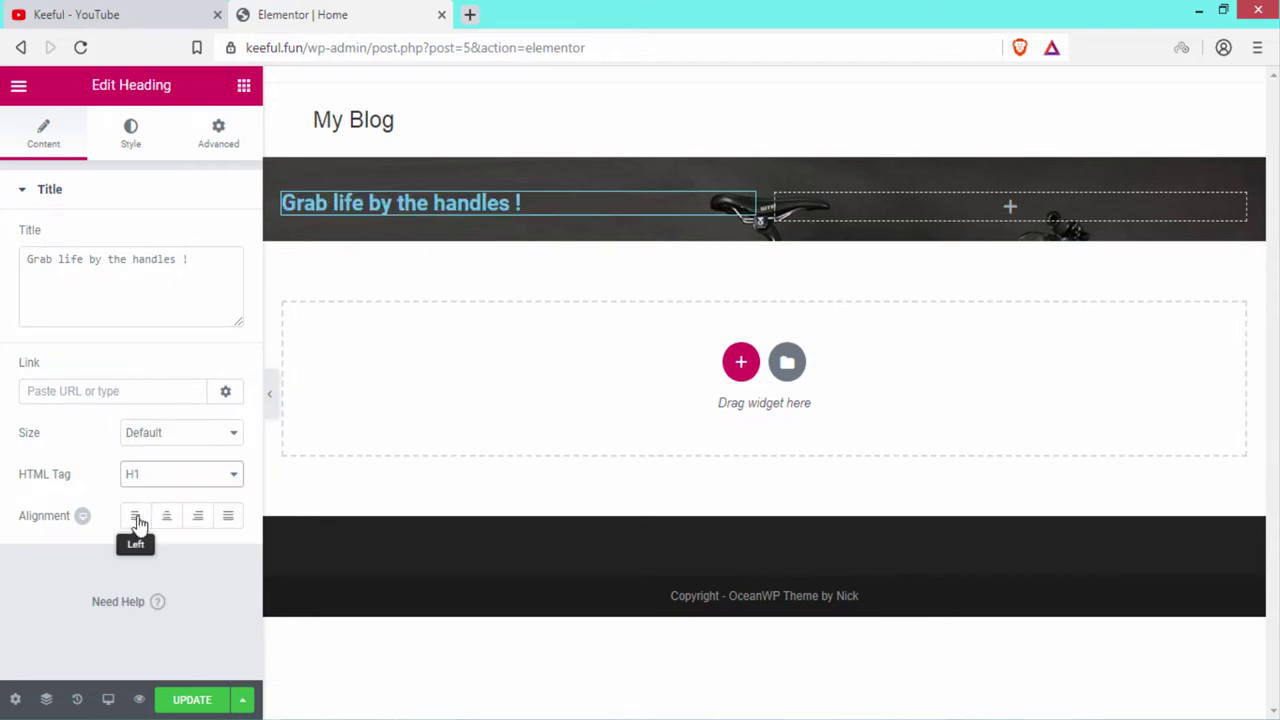
{"action": "left_click", "coordinate": [137, 518]}
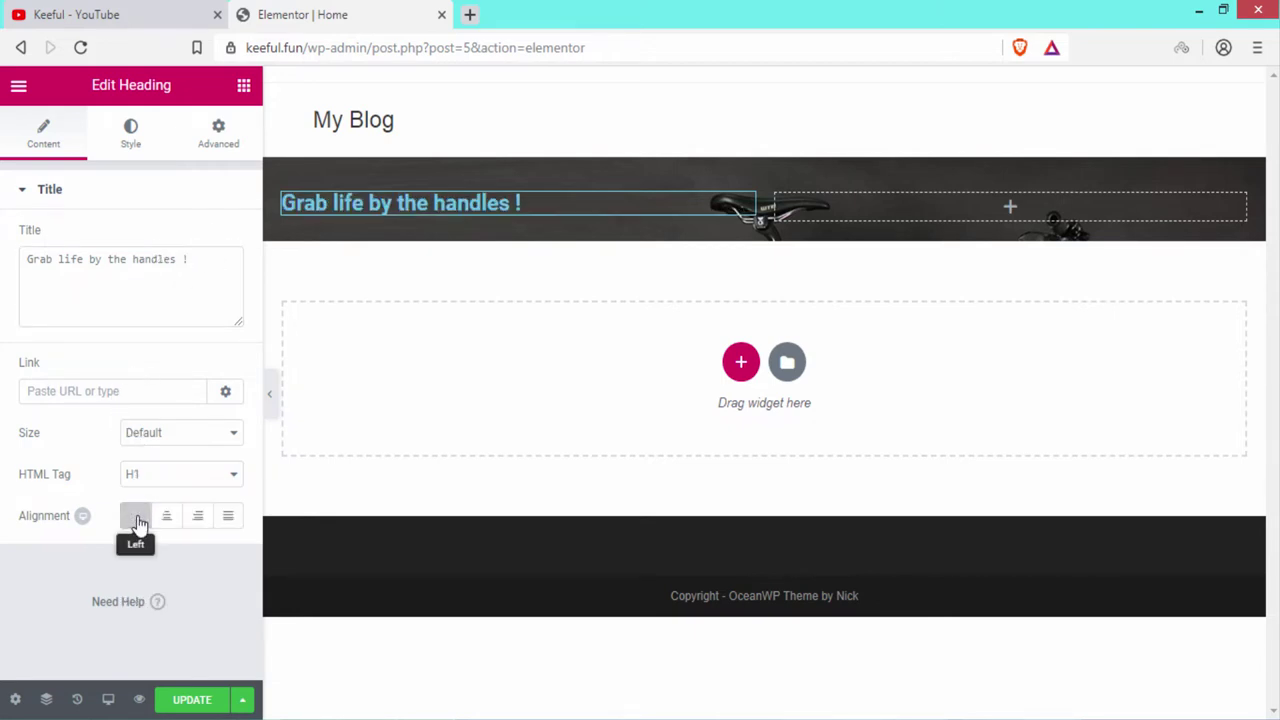
- Make the headline text colour white
{"action": "left_click", "coordinate": [134, 146]}
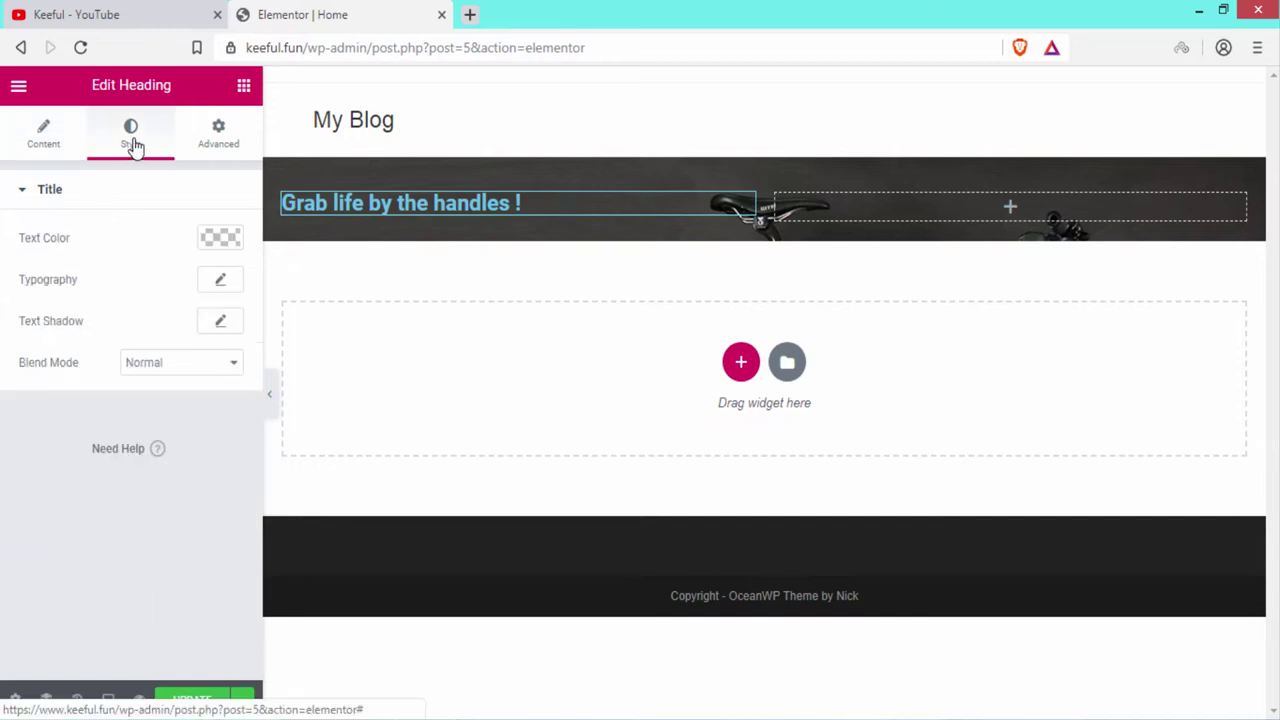
{"action": "left_click", "coordinate": [221, 243]}
{"action": "left_click", "coordinate": [179, 456]}
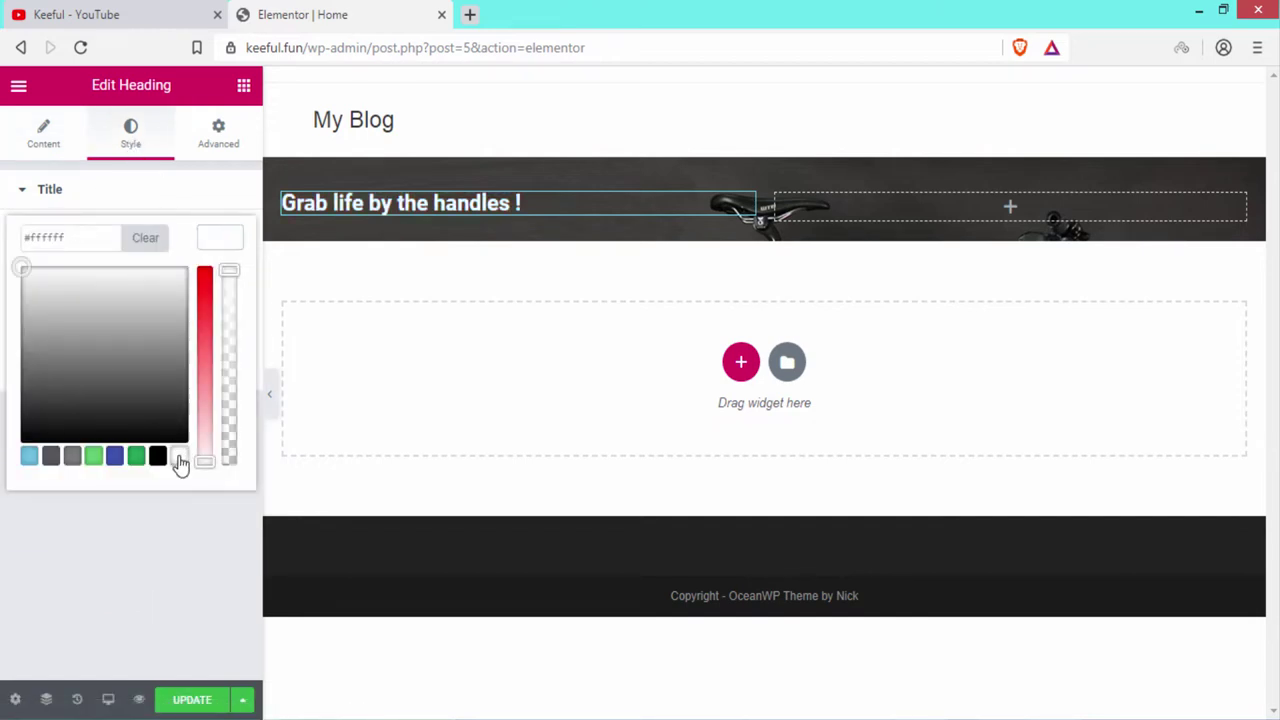
{"action": "left_click", "coordinate": [220, 240]}
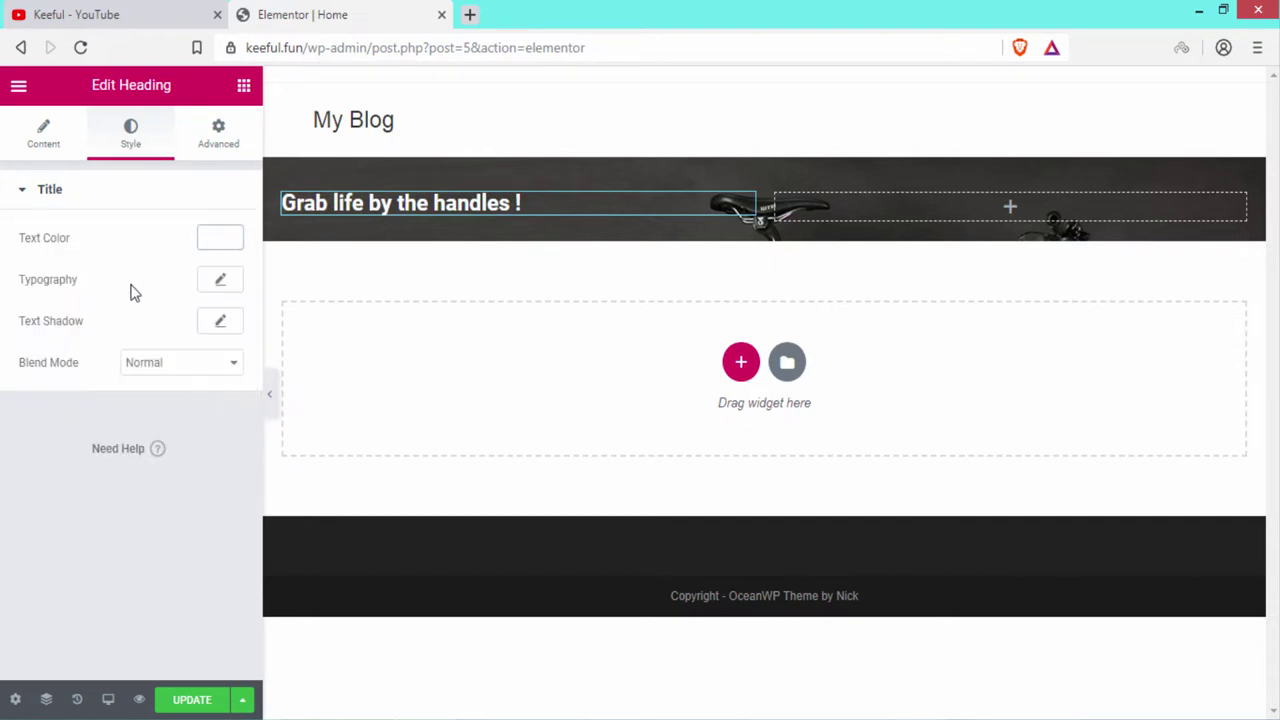
- Set the headline typography to Lato at 4.7 em
{"action": "left_click", "coordinate": [218, 280]}
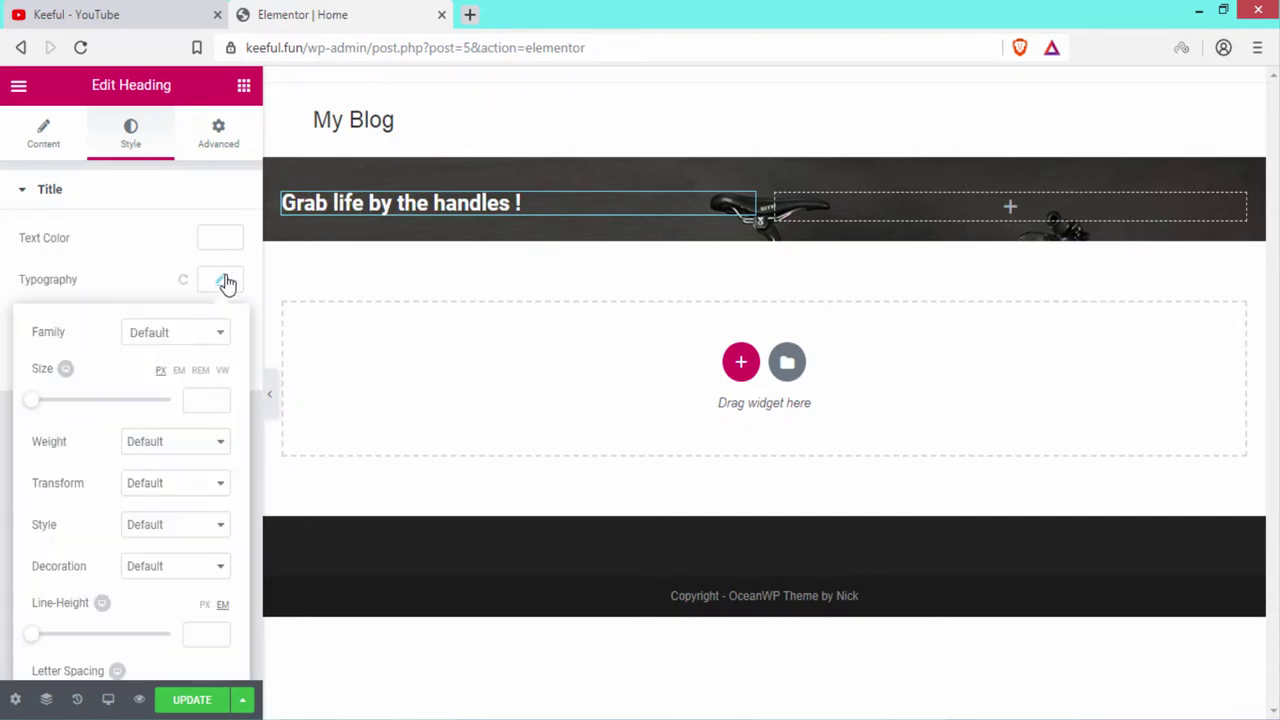
{"action": "left_click", "coordinate": [160, 336]}
{"action": "type", "text": "lato"}
{"action": "left_click", "coordinate": [180, 418]}
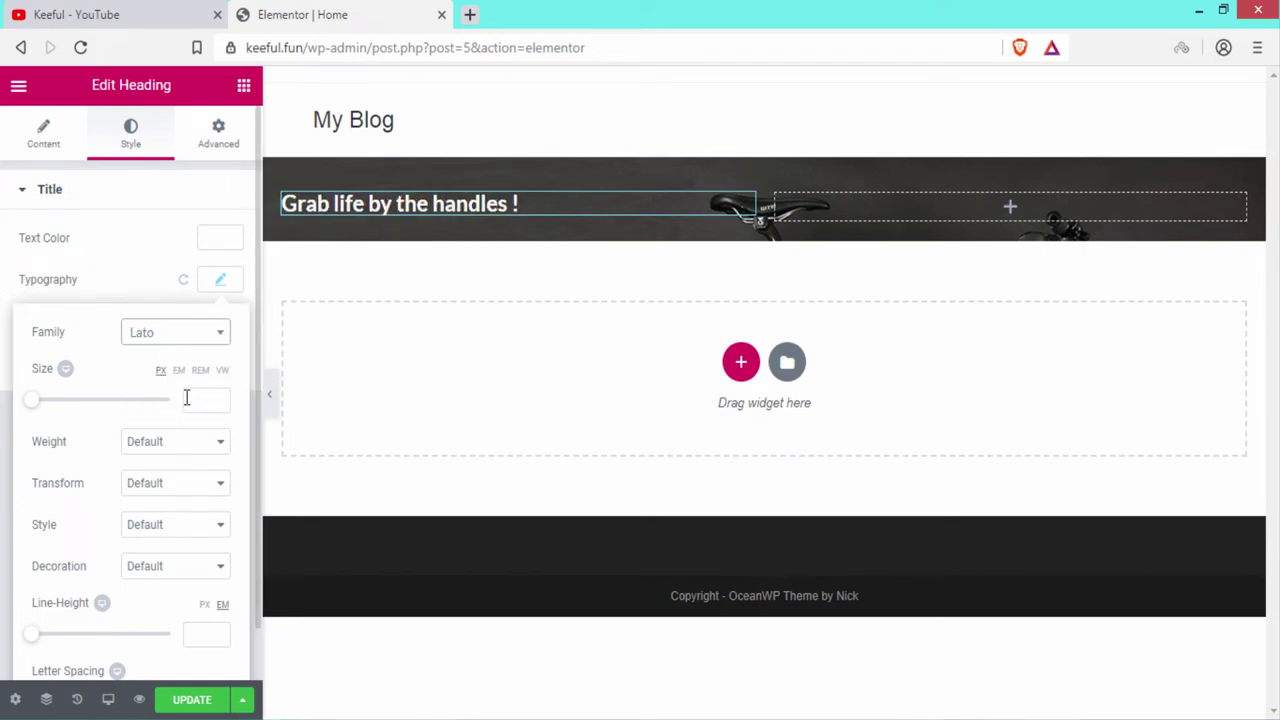
{"action": "left_click", "coordinate": [195, 401]}
{"action": "left_click", "coordinate": [181, 372]}
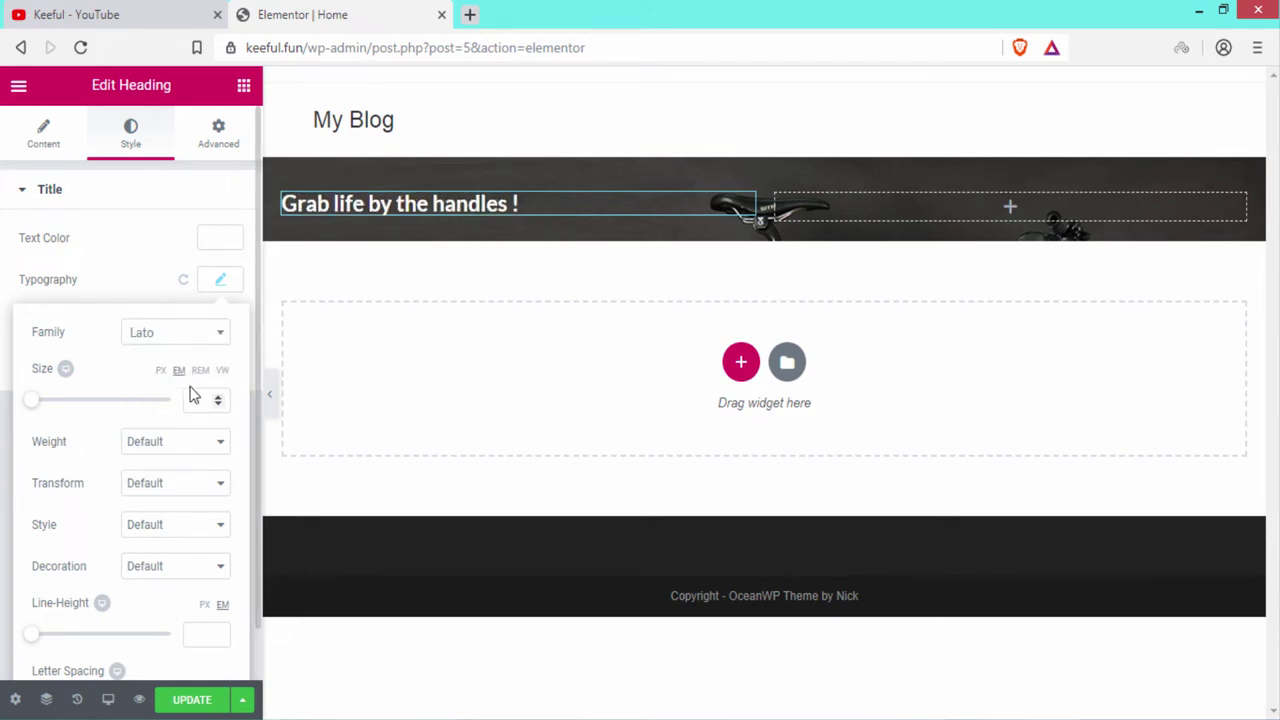
{"action": "type", "text": "4.7"}
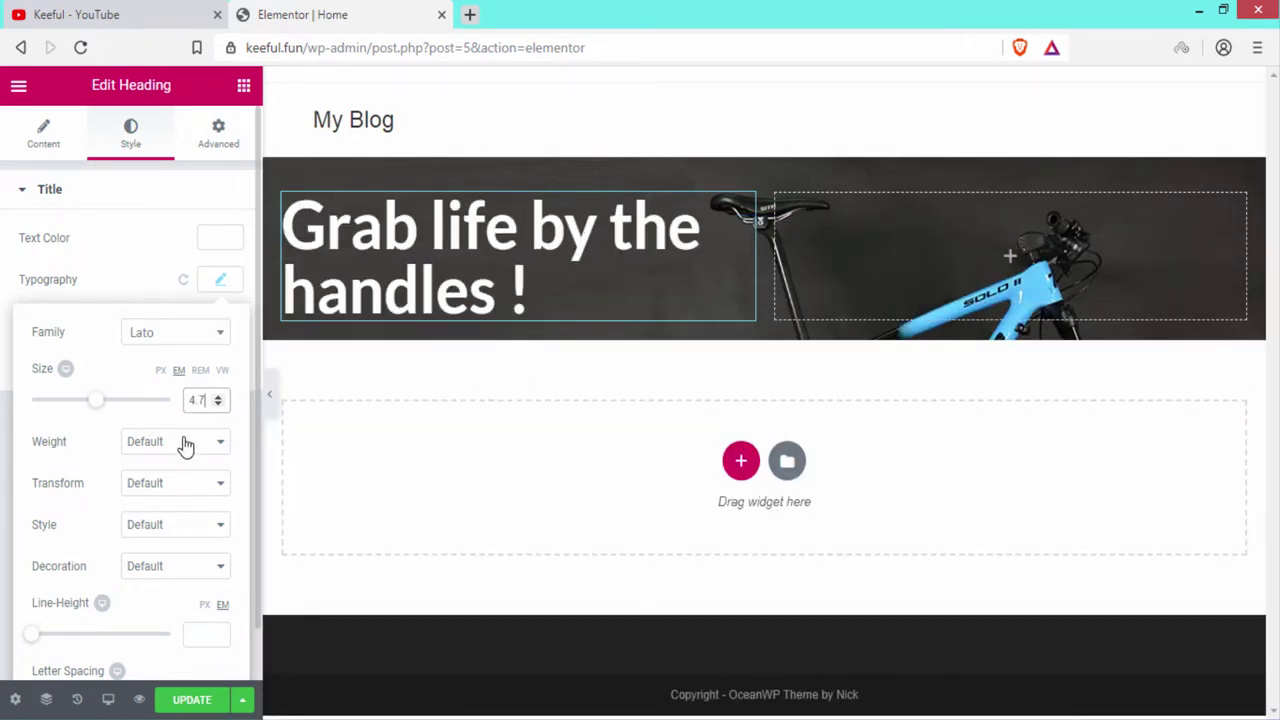
- Give the headline weight 900, uppercase, line height 1.4, letter spacing 1.5, and save
{"action": "left_click", "coordinate": [184, 442]}
{"action": "left_click", "coordinate": [171, 584]}
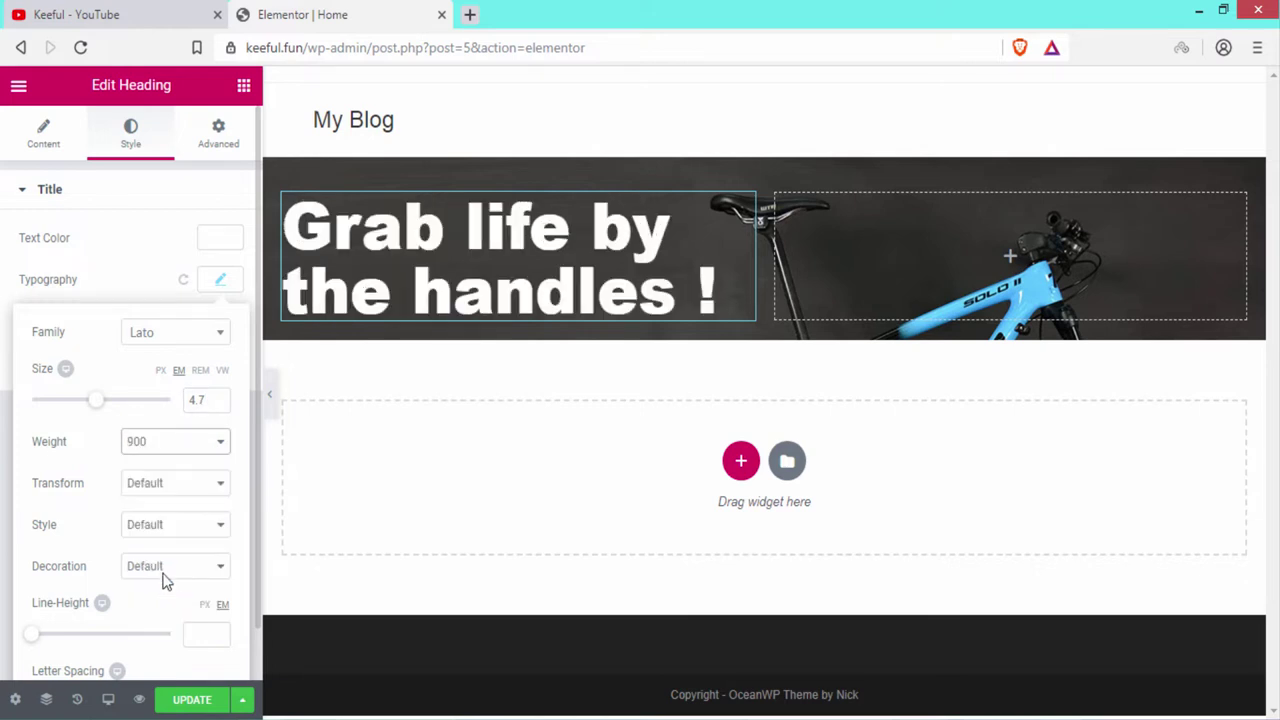
{"action": "scroll", "coordinate": [93, 458], "scroll_direction": "down", "scroll_amount": 1}
{"action": "left_click", "coordinate": [160, 434]}
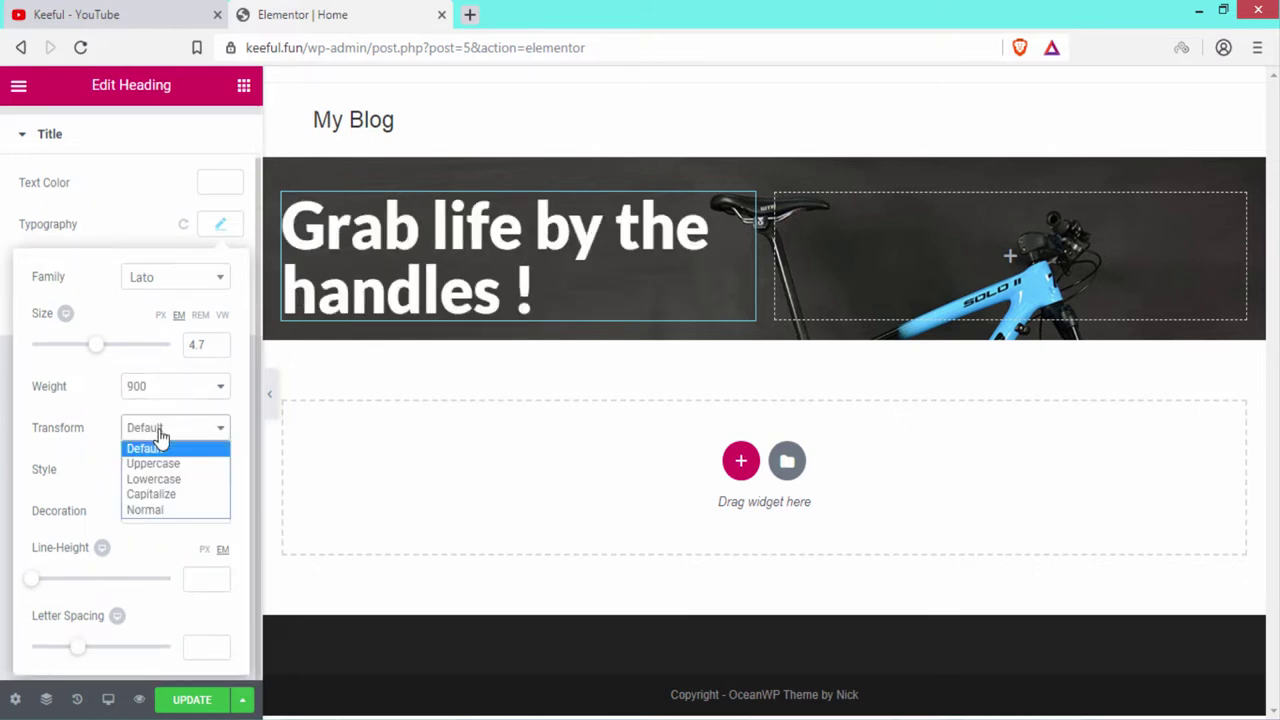
{"action": "left_click", "coordinate": [175, 464]}
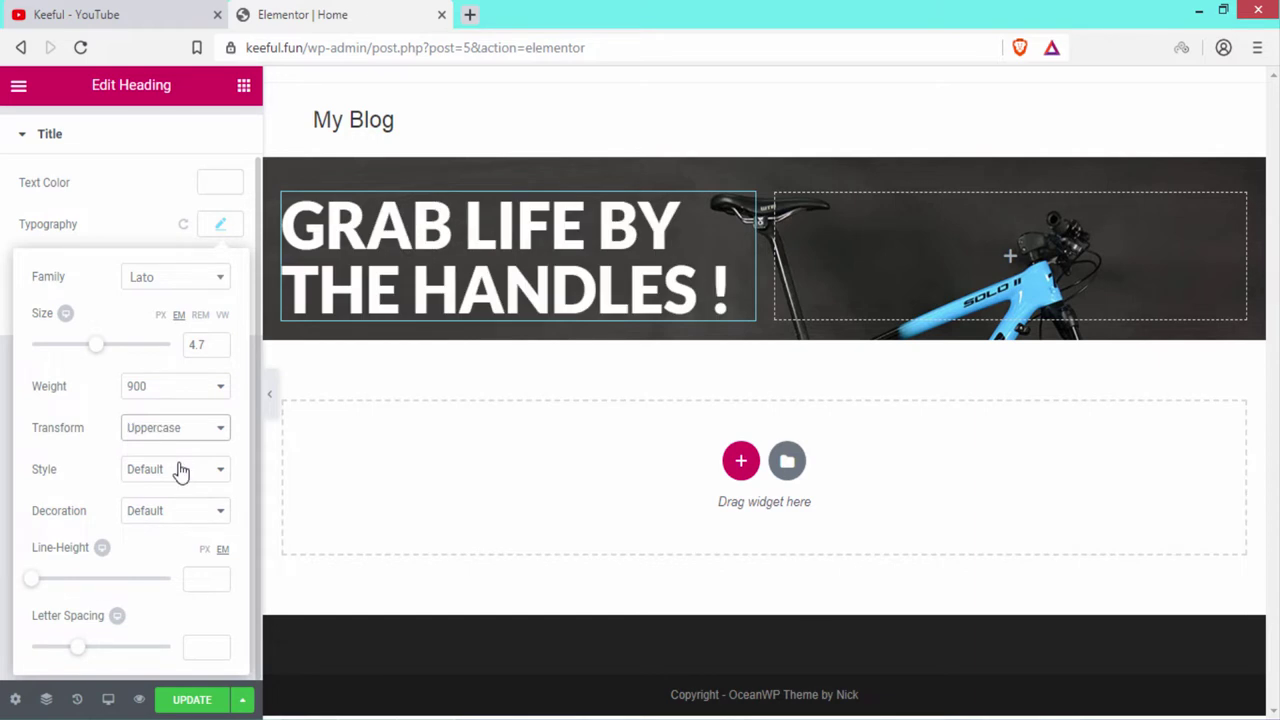
{"action": "key", "text": "Tab"}
{"action": "key", "text": "Tab"}
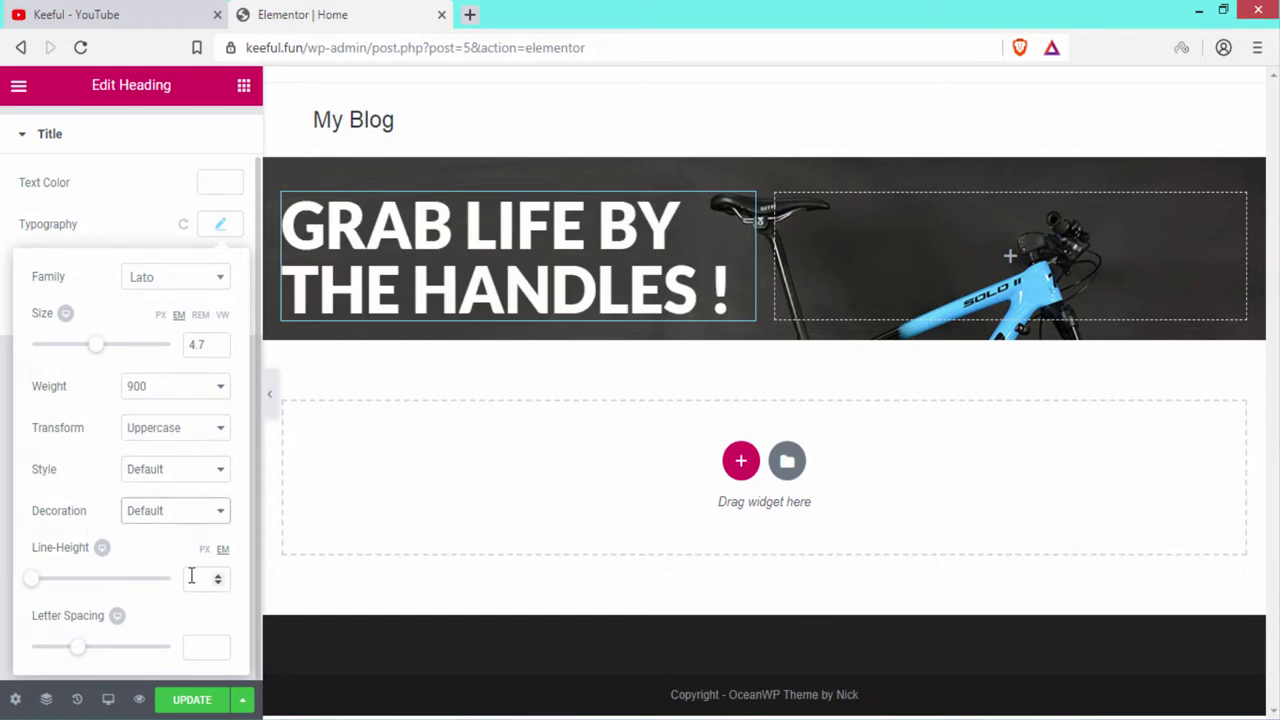
{"action": "left_click", "coordinate": [191, 577]}
{"action": "type", "text": "1.4"}
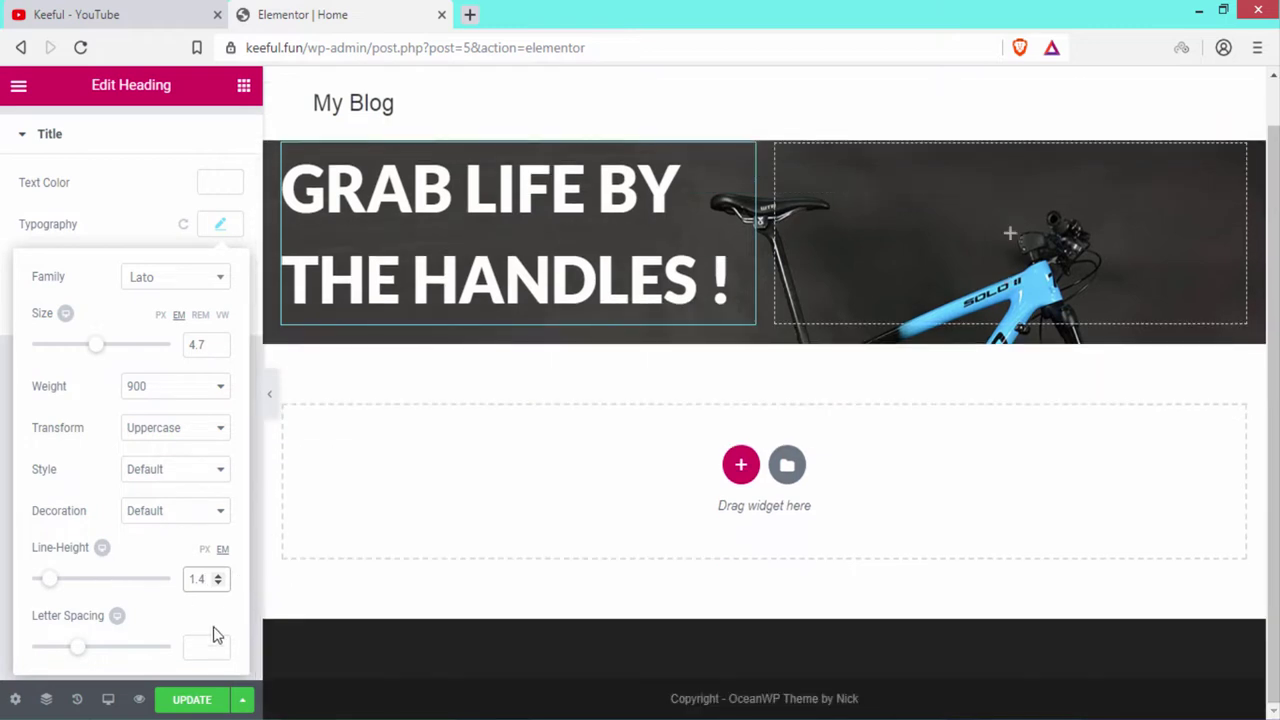
{"action": "left_click", "coordinate": [199, 652]}
{"action": "type", "text": "1"}
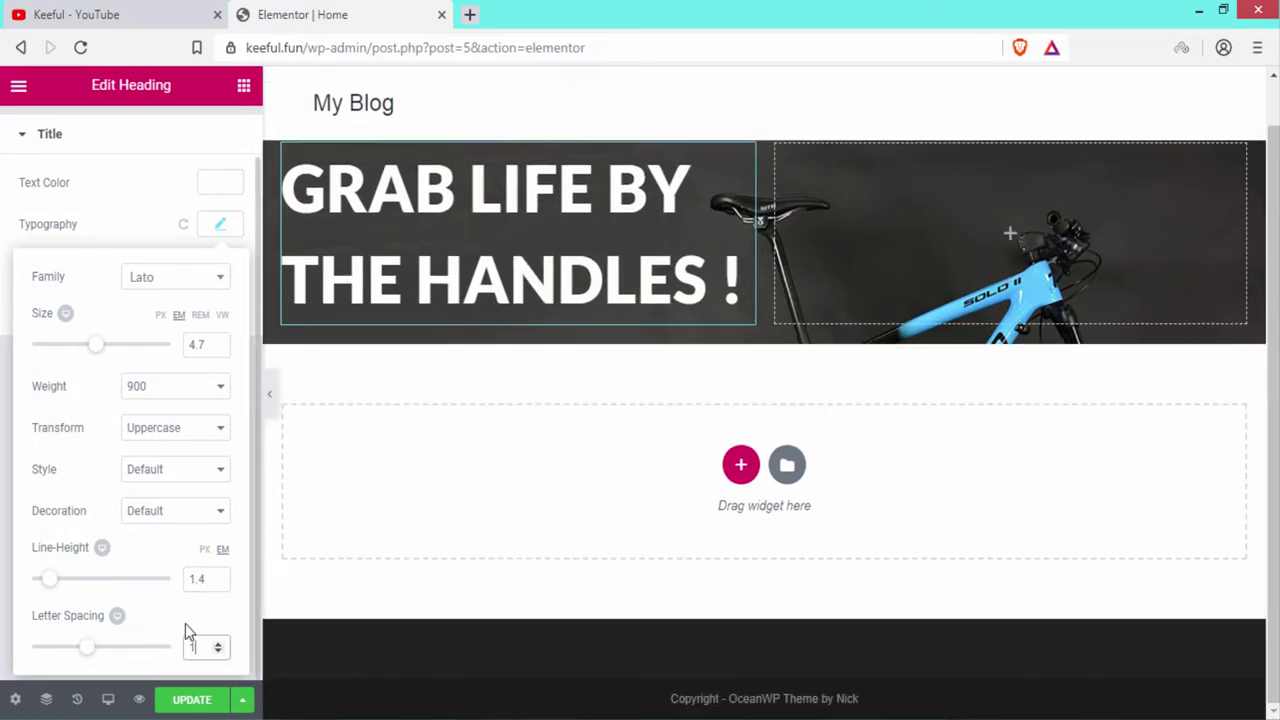
{"action": "type", "text": ".5"}
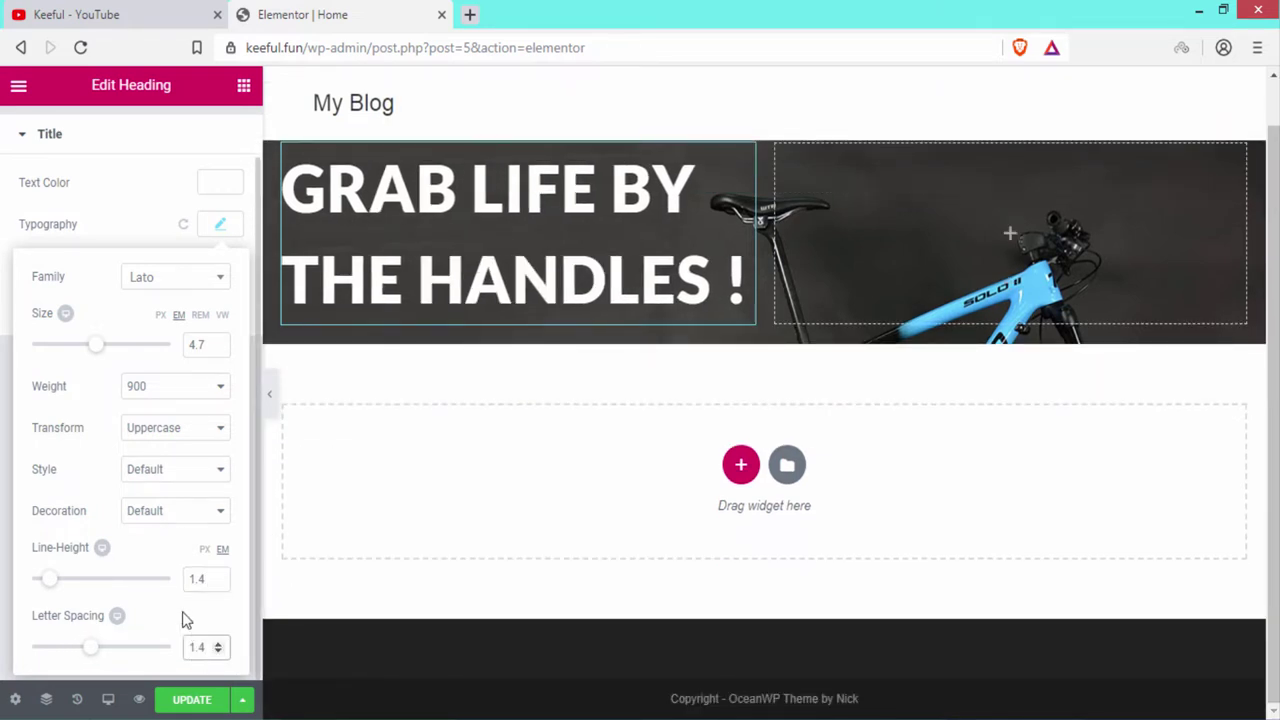
{"action": "left_click", "coordinate": [198, 699]}
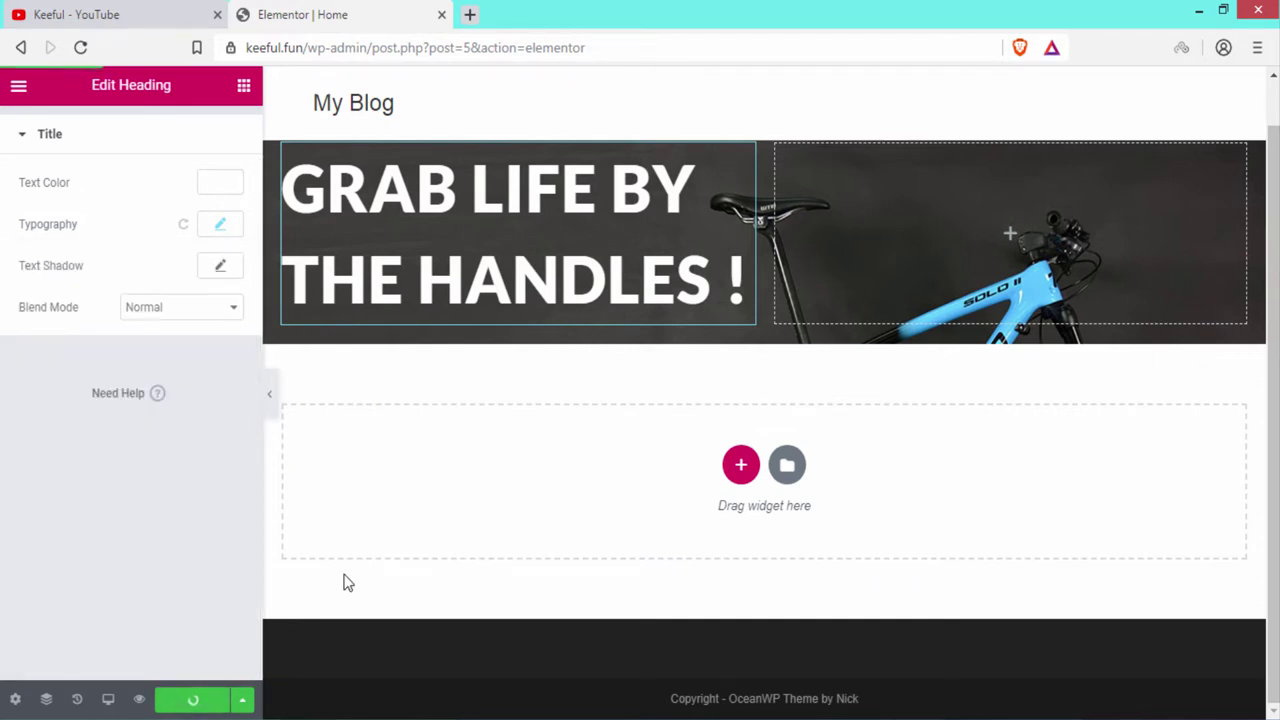
- Add an H4 heading reading 'upto 25% off' beneath the hero headline
{"action": "left_click", "coordinate": [18, 86]}
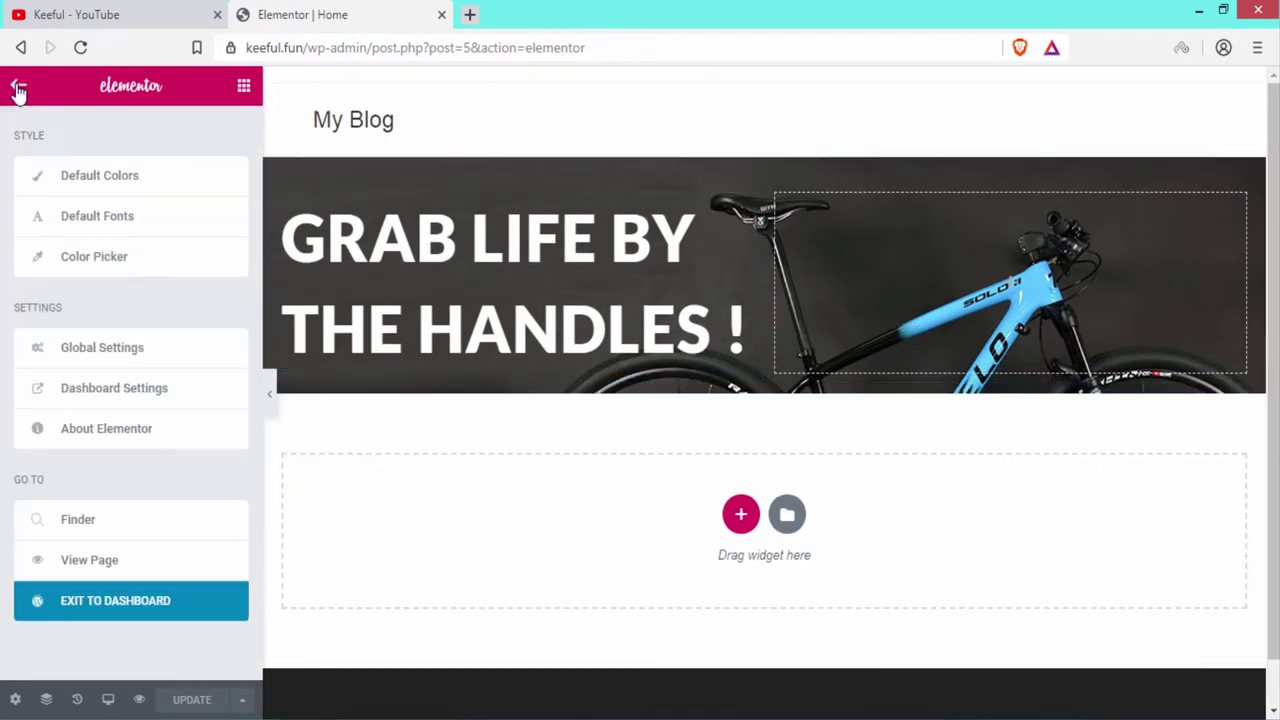
{"action": "left_click", "coordinate": [18, 89]}
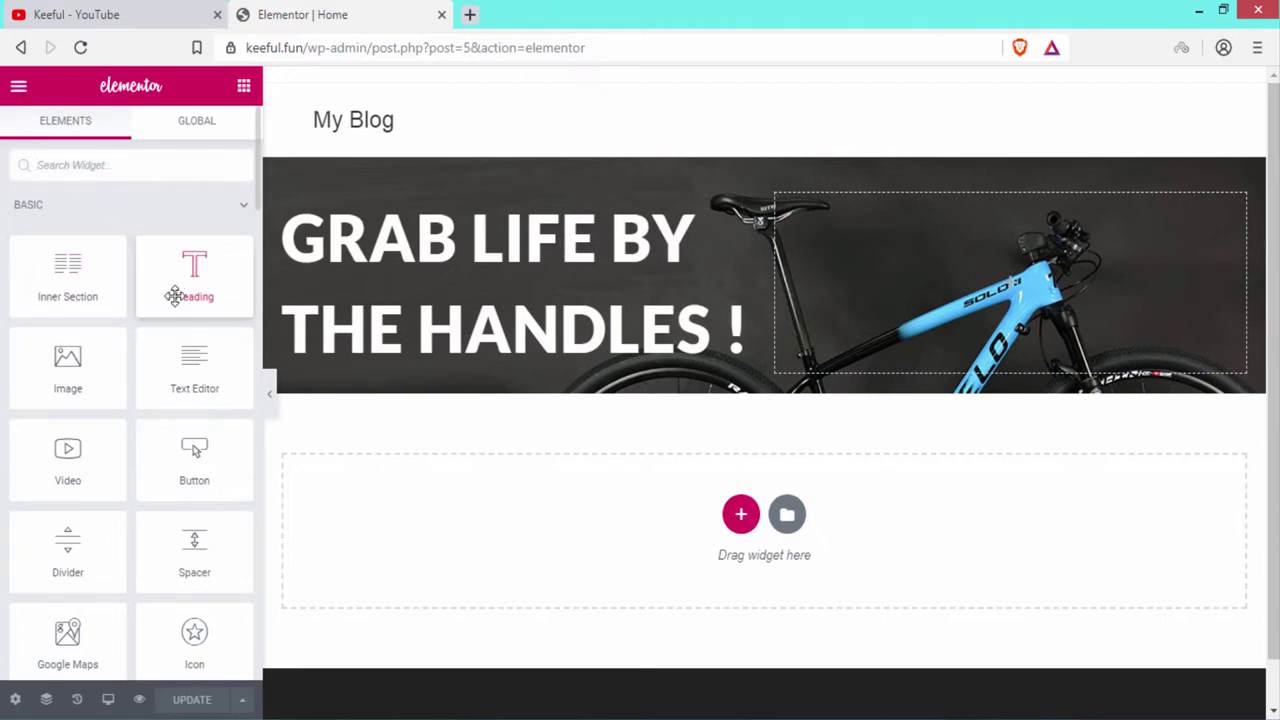
{"action": "left_click_drag", "start_coordinate": [177, 283], "coordinate": [512, 372]}
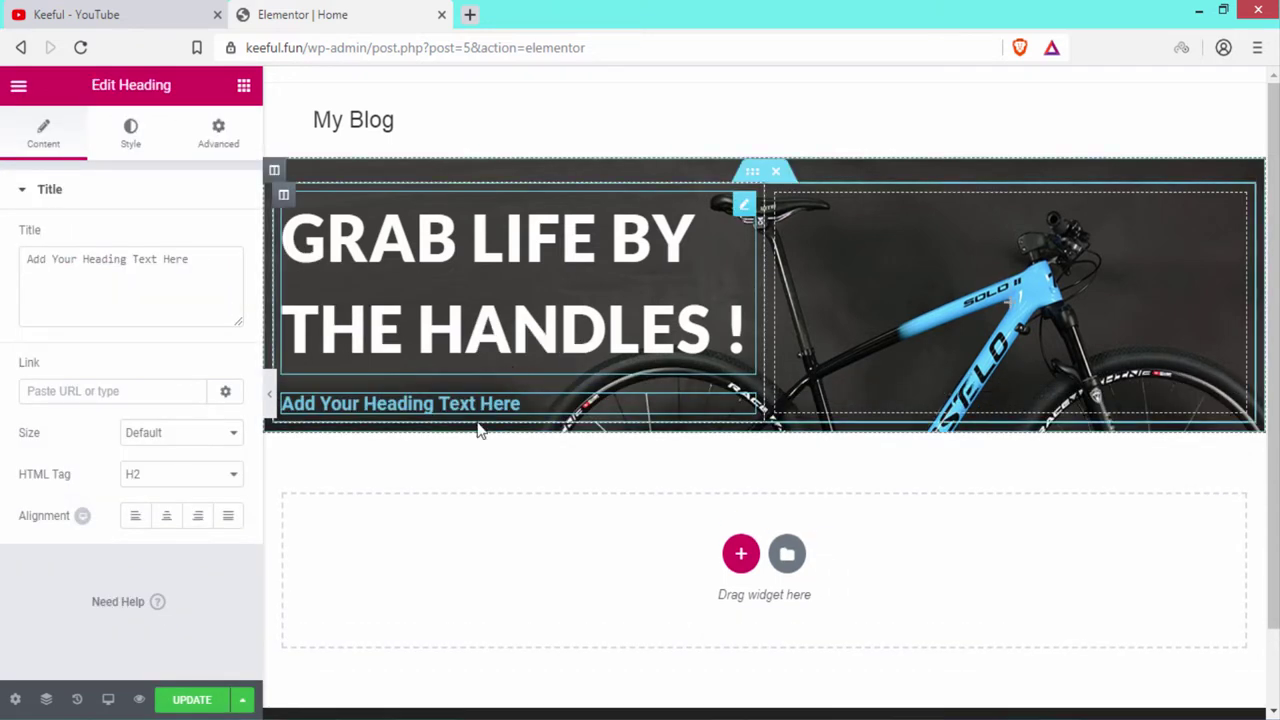
{"action": "left_click_drag", "start_coordinate": [188, 261], "coordinate": [50, 250]}
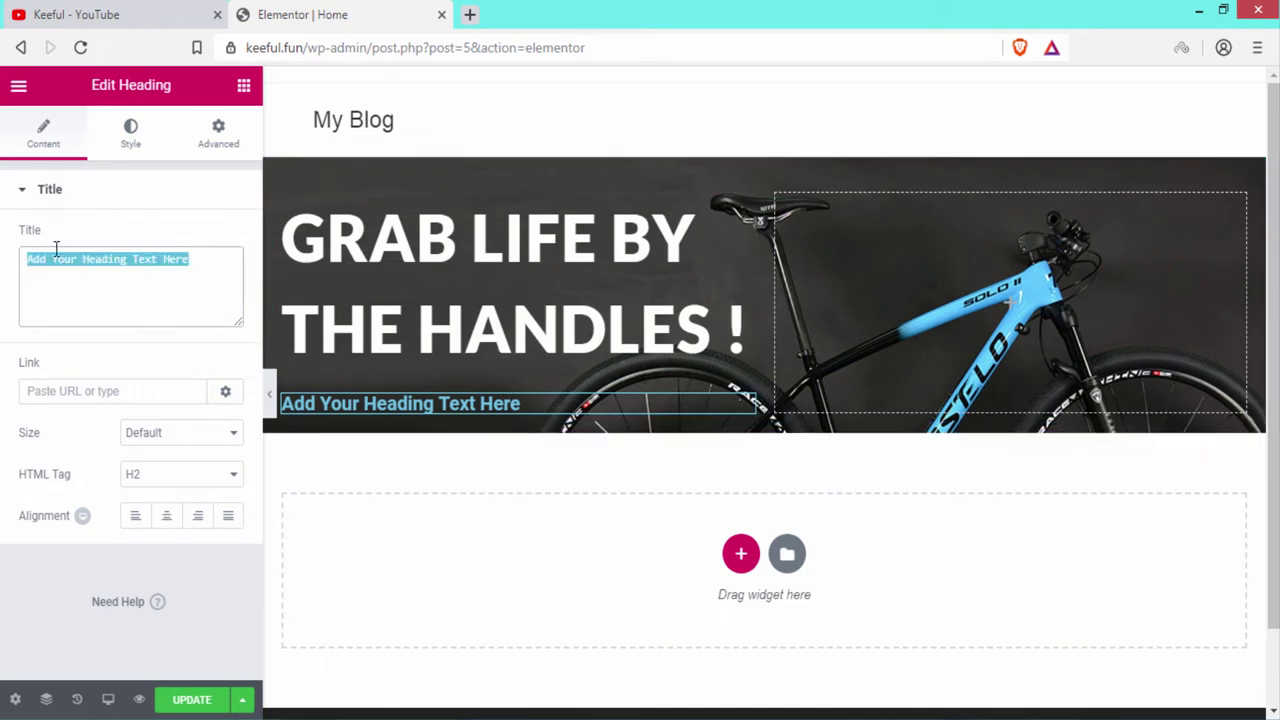
{"action": "type", "text": "upto"}
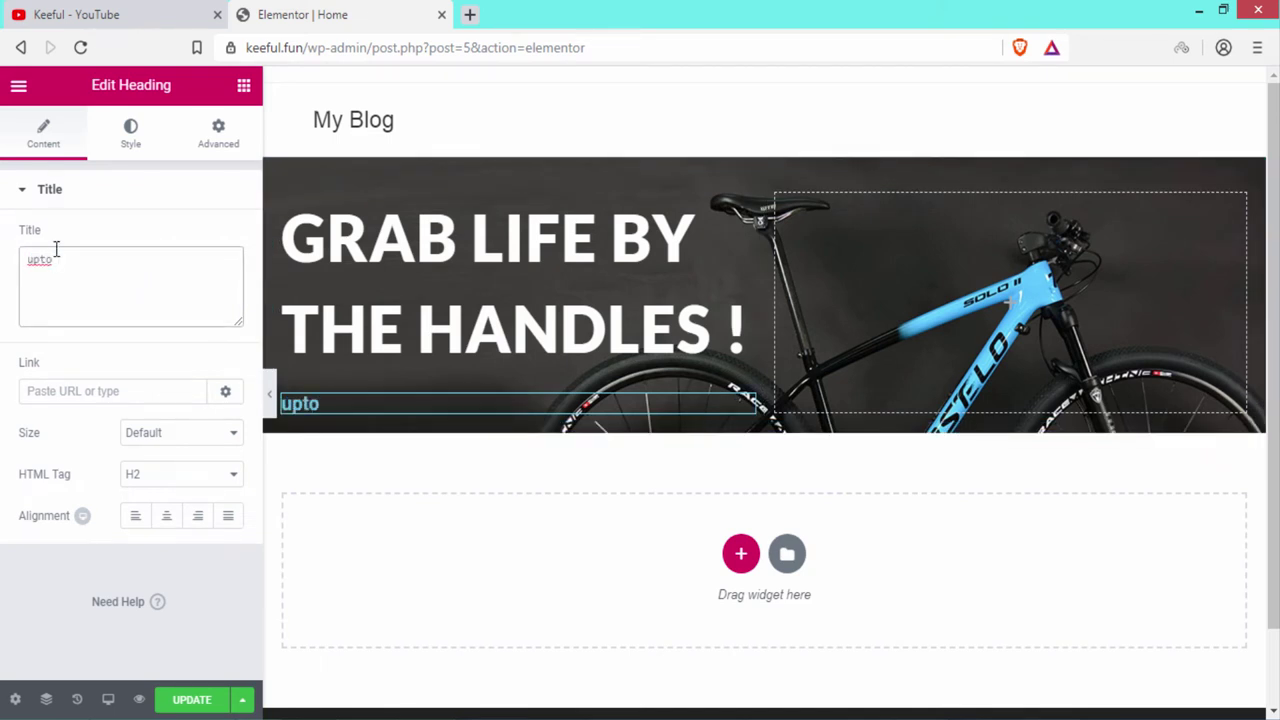
{"action": "type", "text": " 25% off"}
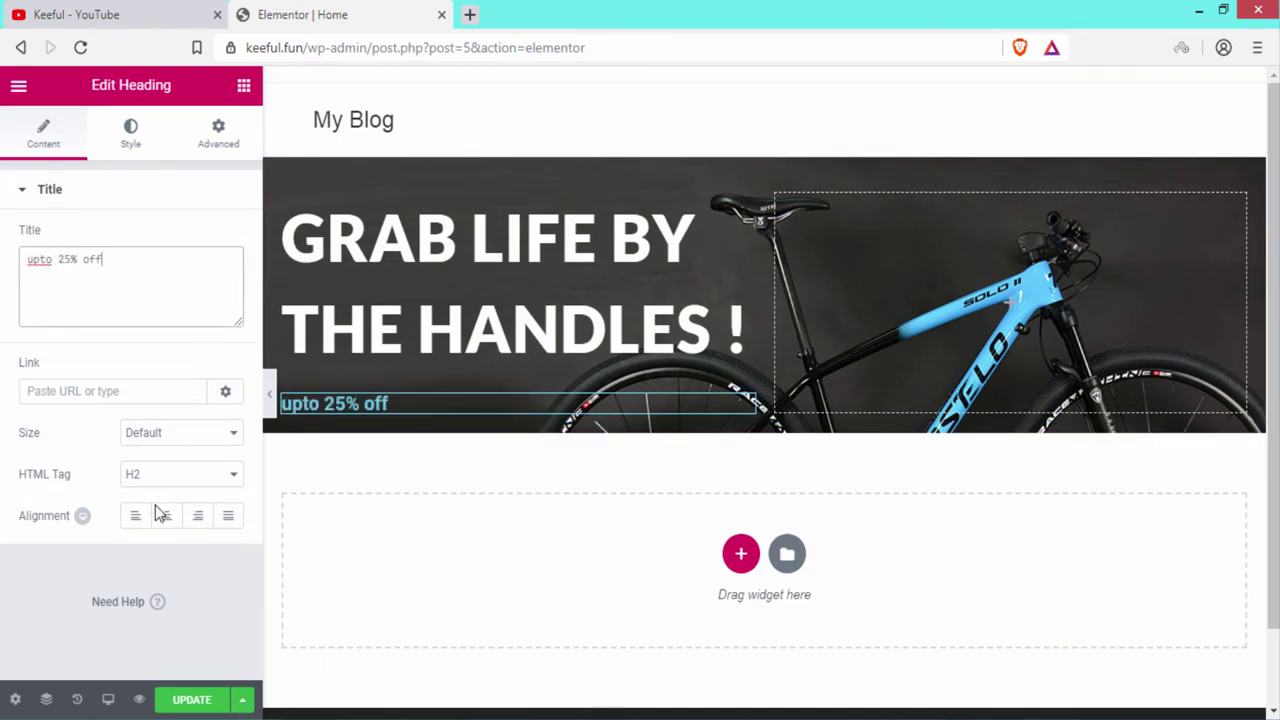
{"action": "left_click", "coordinate": [166, 476]}
{"action": "left_click", "coordinate": [155, 541]}
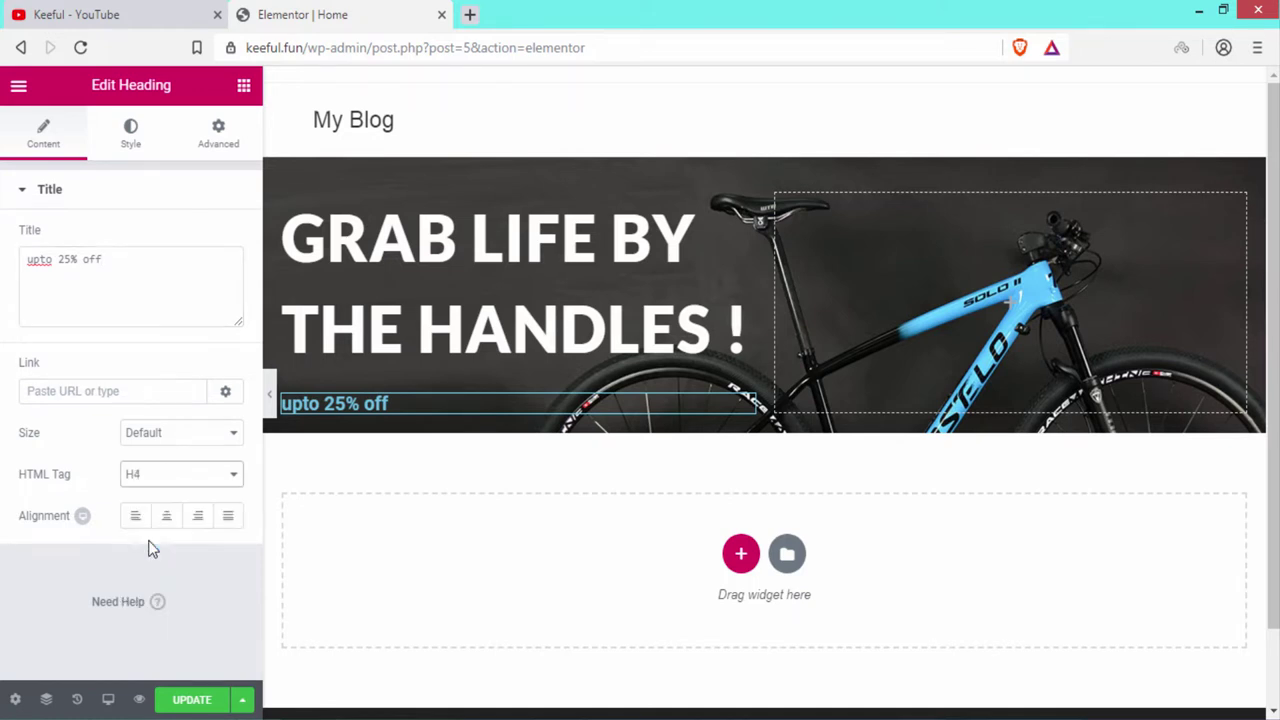
{"action": "left_click", "coordinate": [148, 148]}
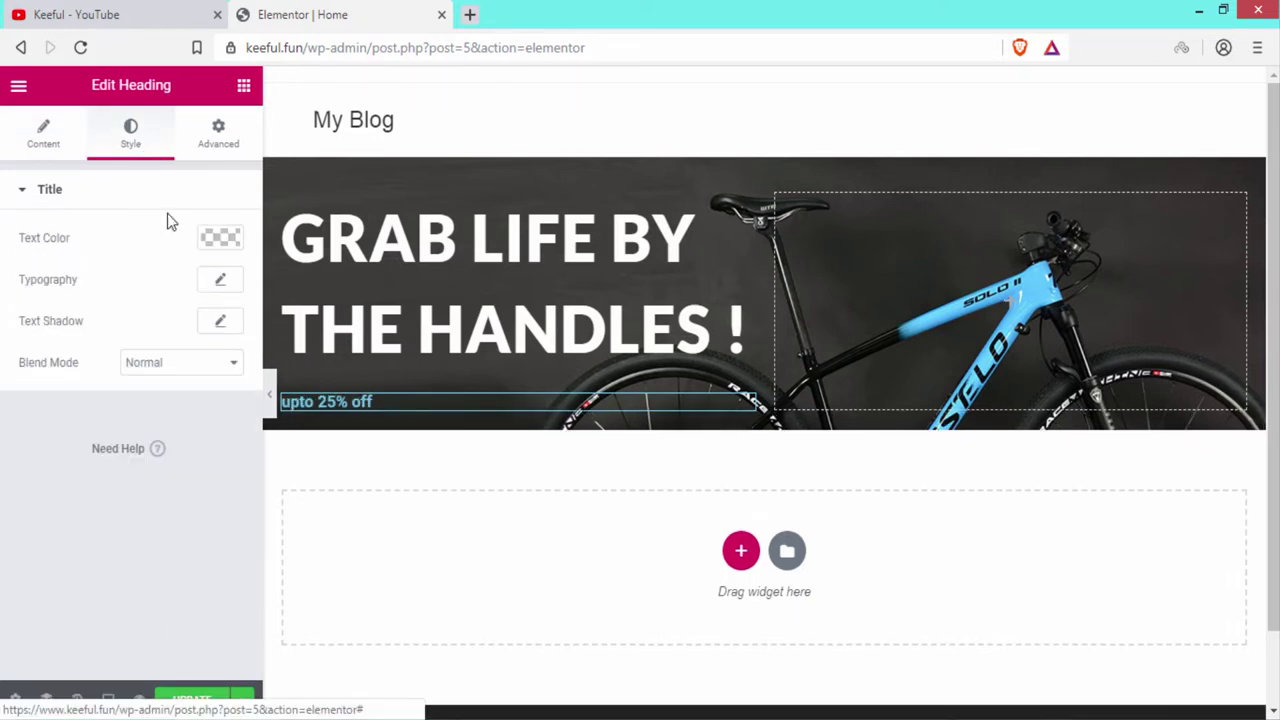
- Make the subtitle text colour white
{"action": "left_click", "coordinate": [216, 237]}
{"action": "left_click", "coordinate": [180, 457]}
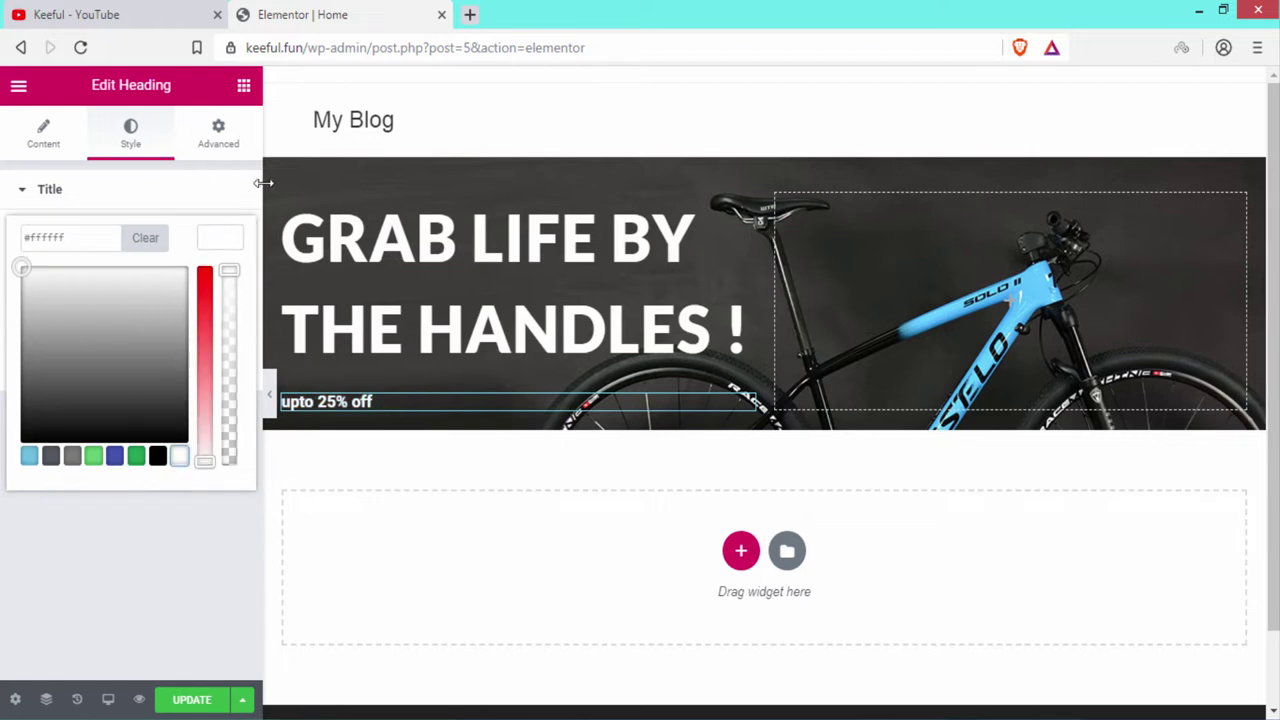
{"action": "left_click", "coordinate": [220, 242]}
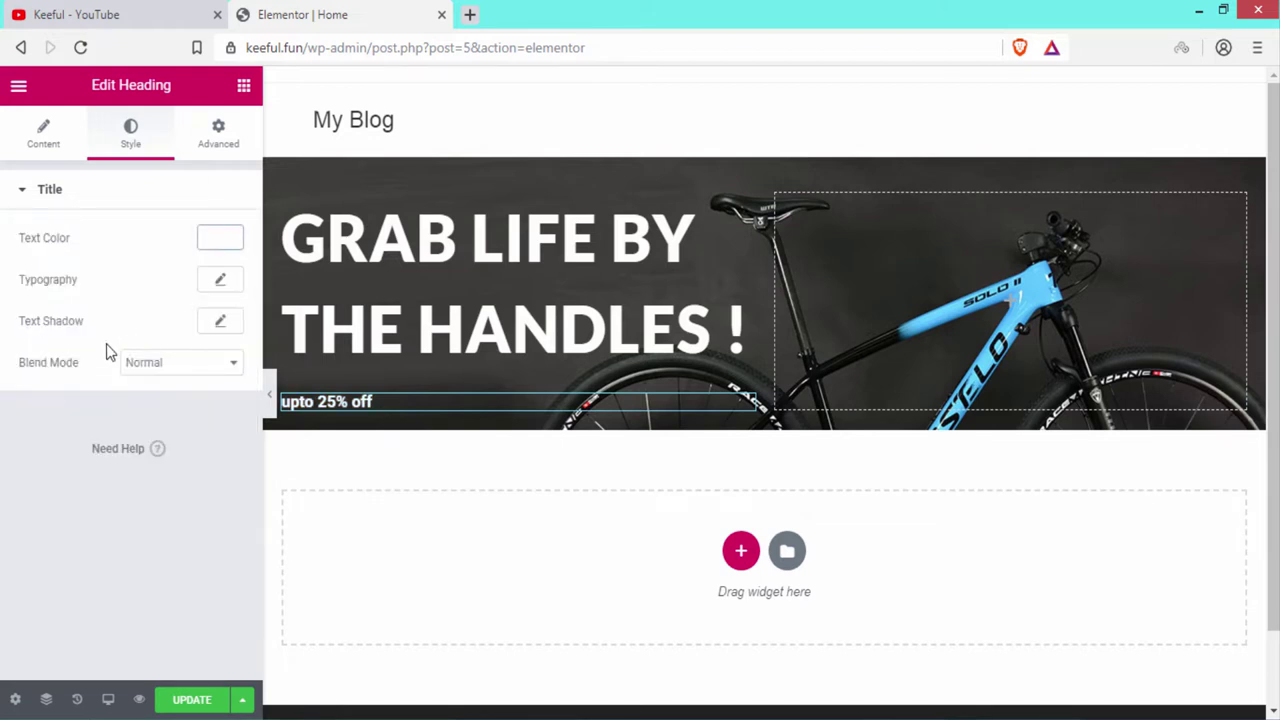
- Set the subtitle typography to size 2, weight 700, uppercase, line height 3
{"action": "left_click", "coordinate": [218, 284]}
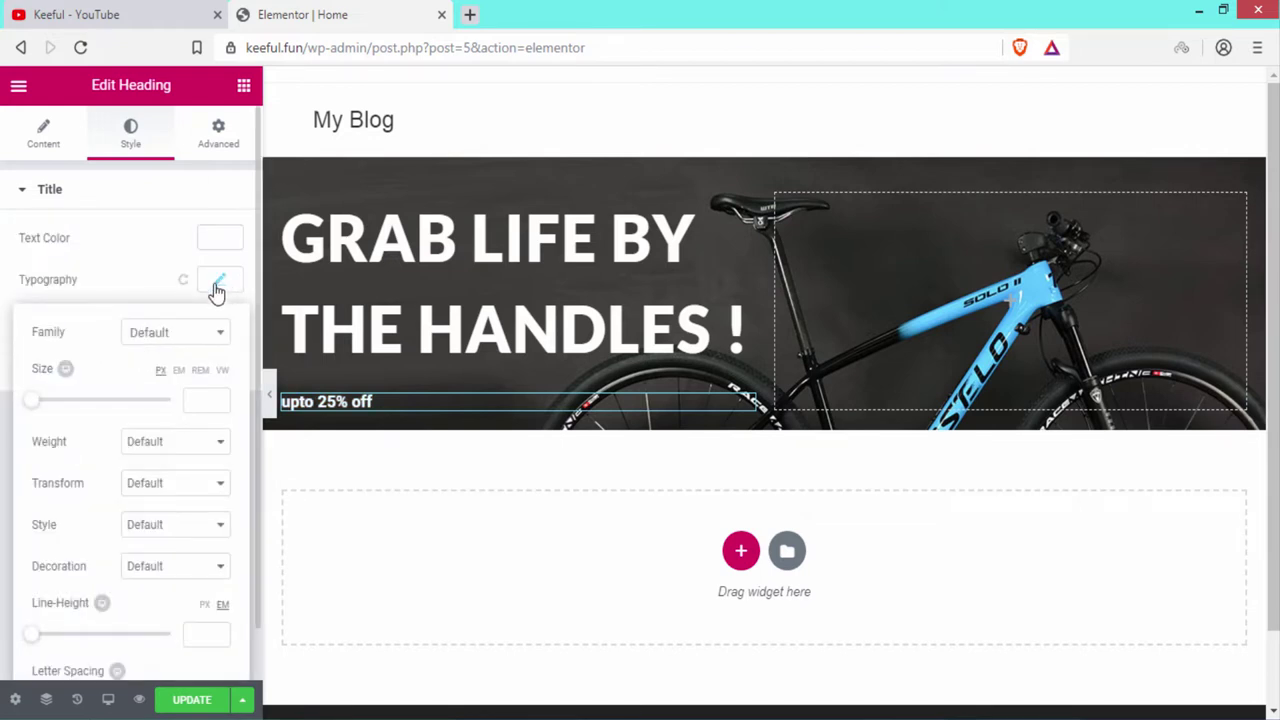
{"action": "left_click", "coordinate": [197, 398]}
{"action": "type", "text": "2"}
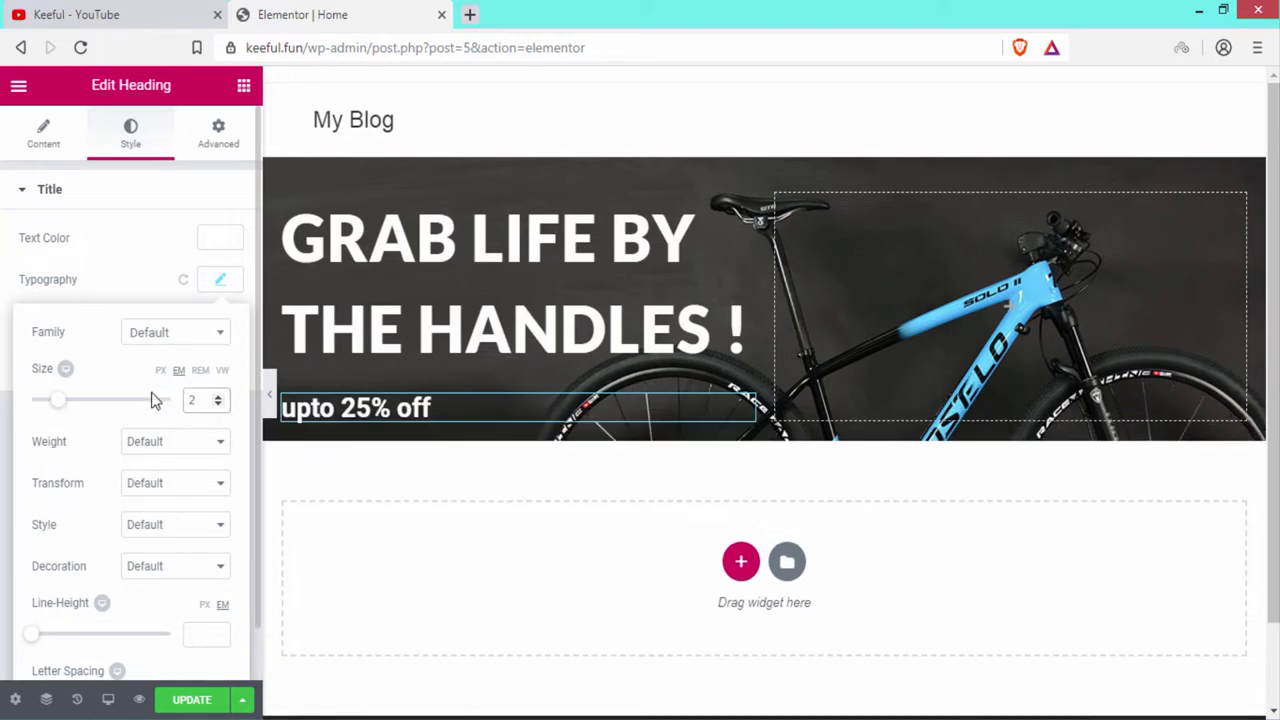
{"action": "scroll", "coordinate": [152, 405], "scroll_direction": "down", "scroll_amount": 1}
{"action": "left_click", "coordinate": [177, 390]}
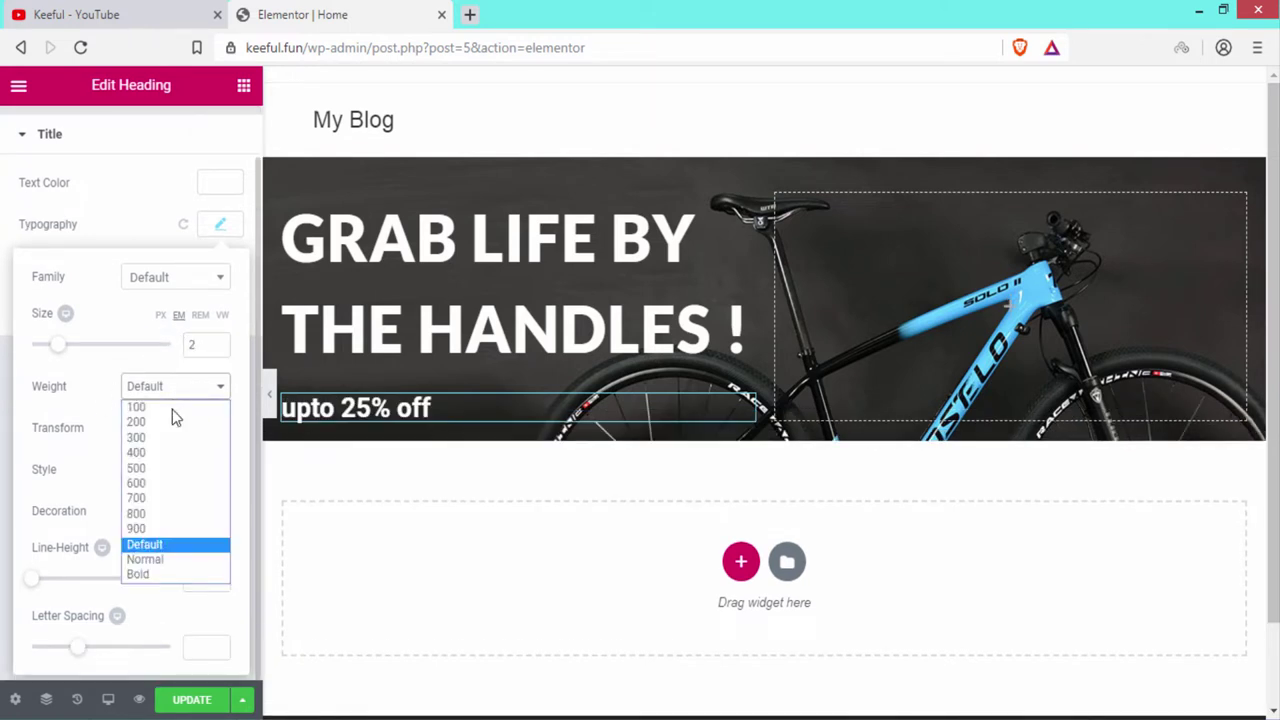
{"action": "left_click", "coordinate": [145, 498]}
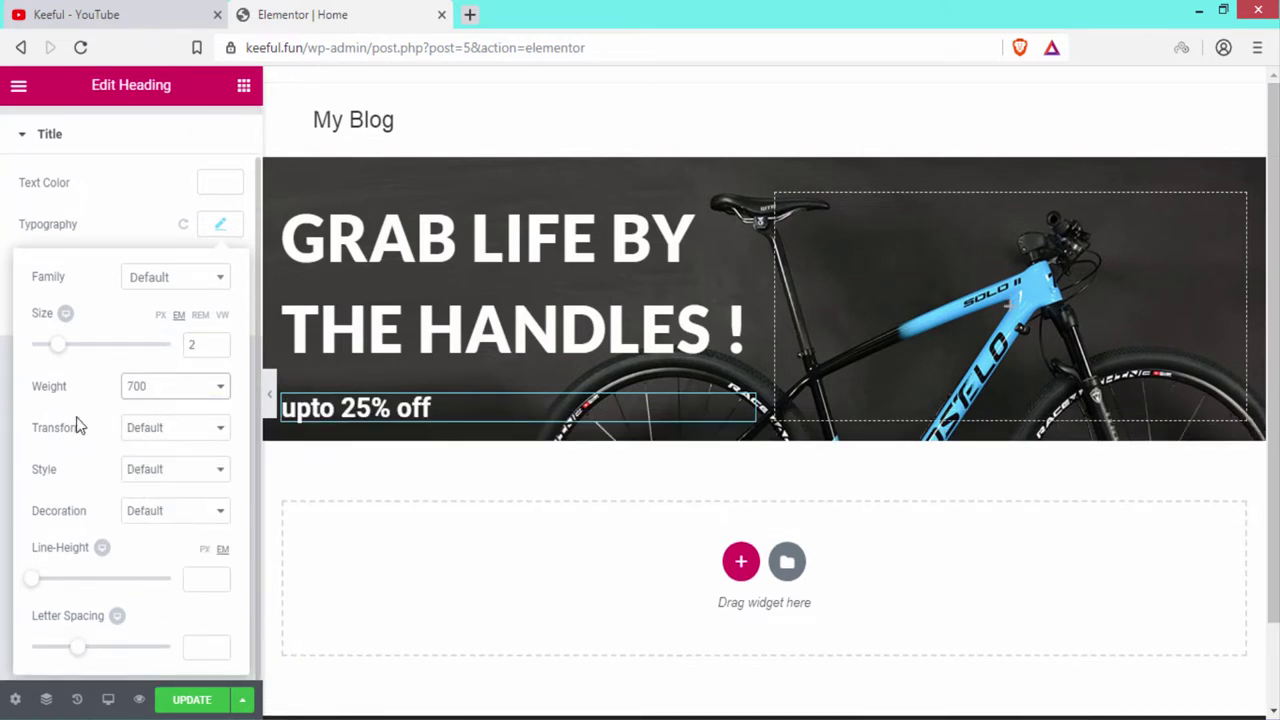
{"action": "left_click", "coordinate": [166, 430]}
{"action": "left_click", "coordinate": [152, 447]}
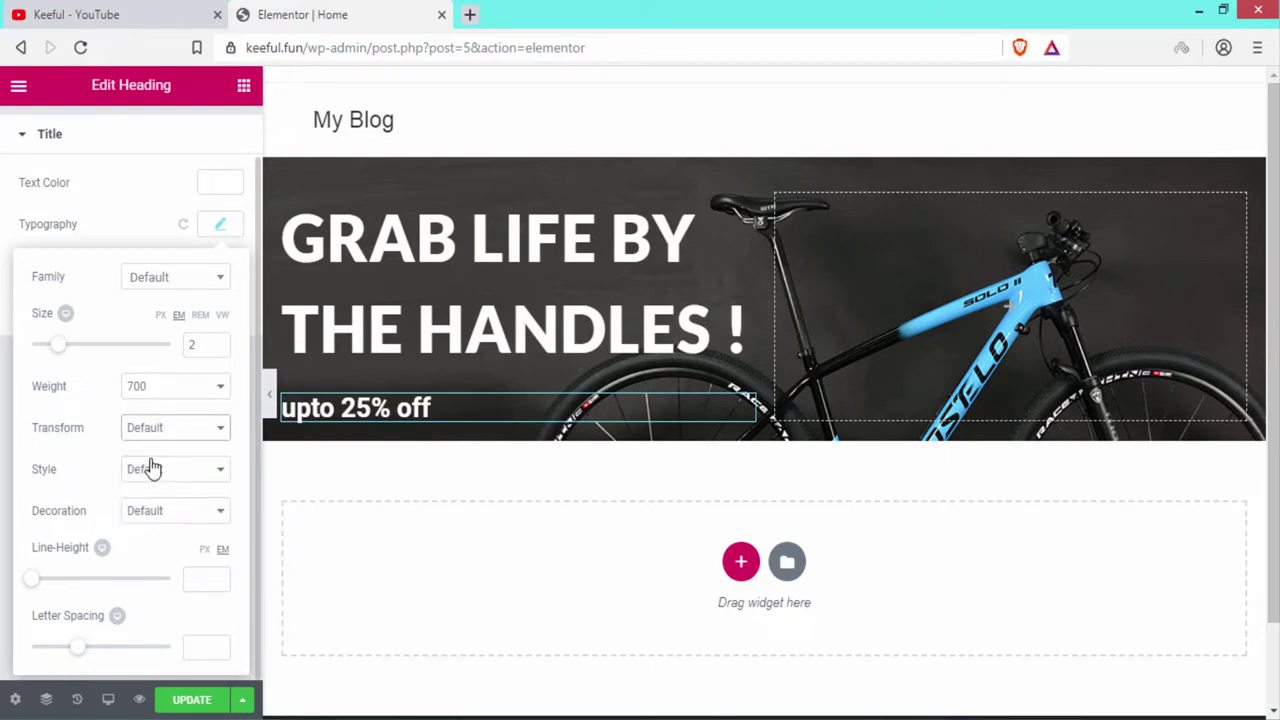
{"action": "left_click", "coordinate": [209, 574]}
{"action": "type", "text": "3"}
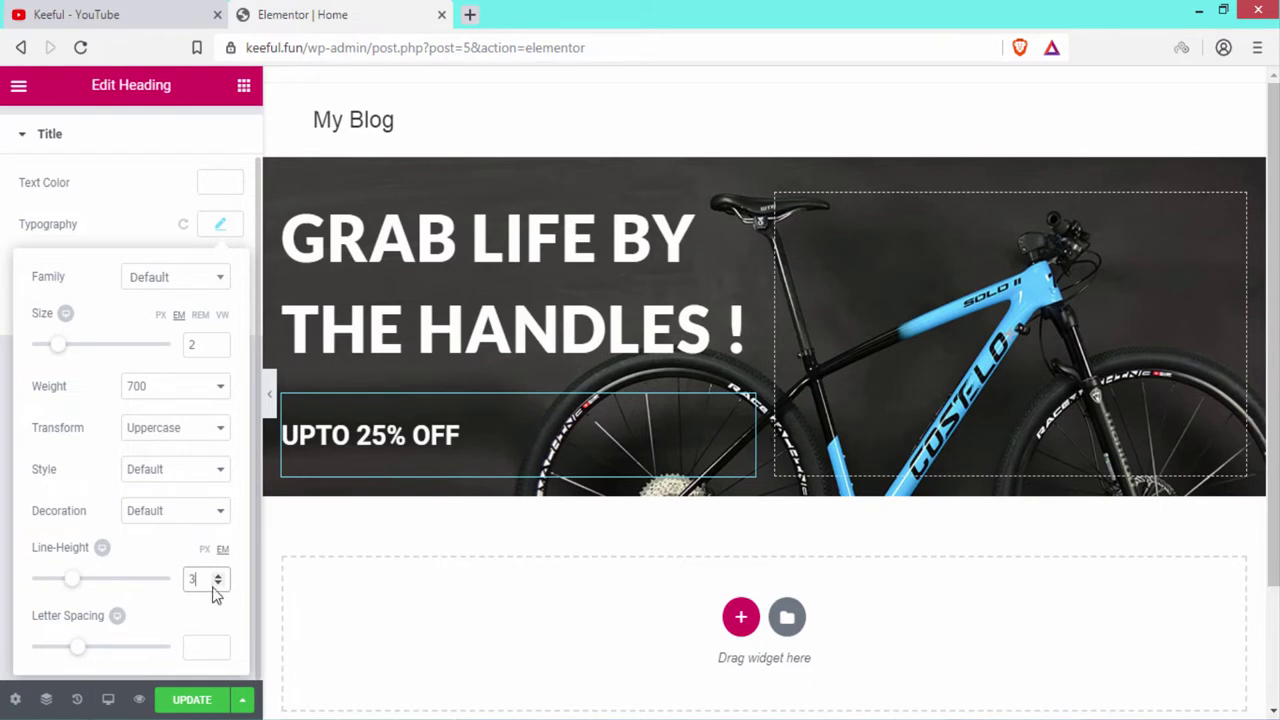
- Set the subtitle font family to Lato and save the page
{"action": "left_click", "coordinate": [170, 277]}
{"action": "type", "text": "lato"}
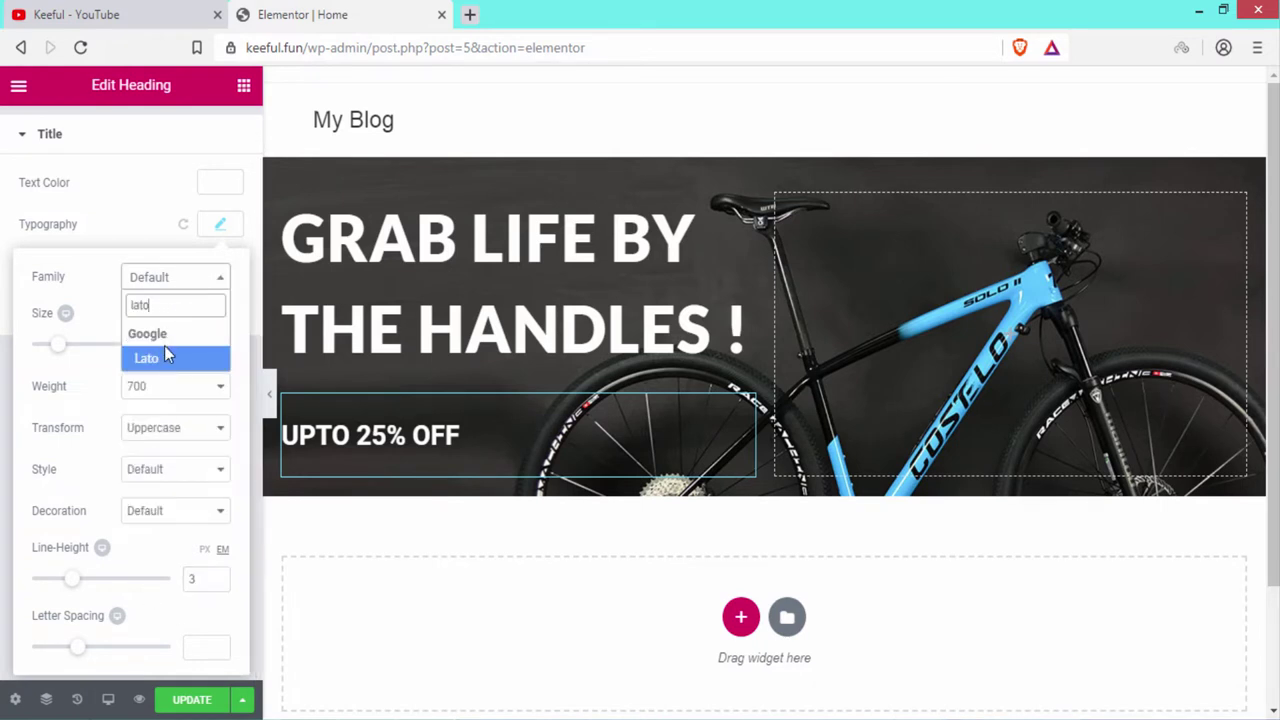
{"action": "left_click", "coordinate": [166, 357]}
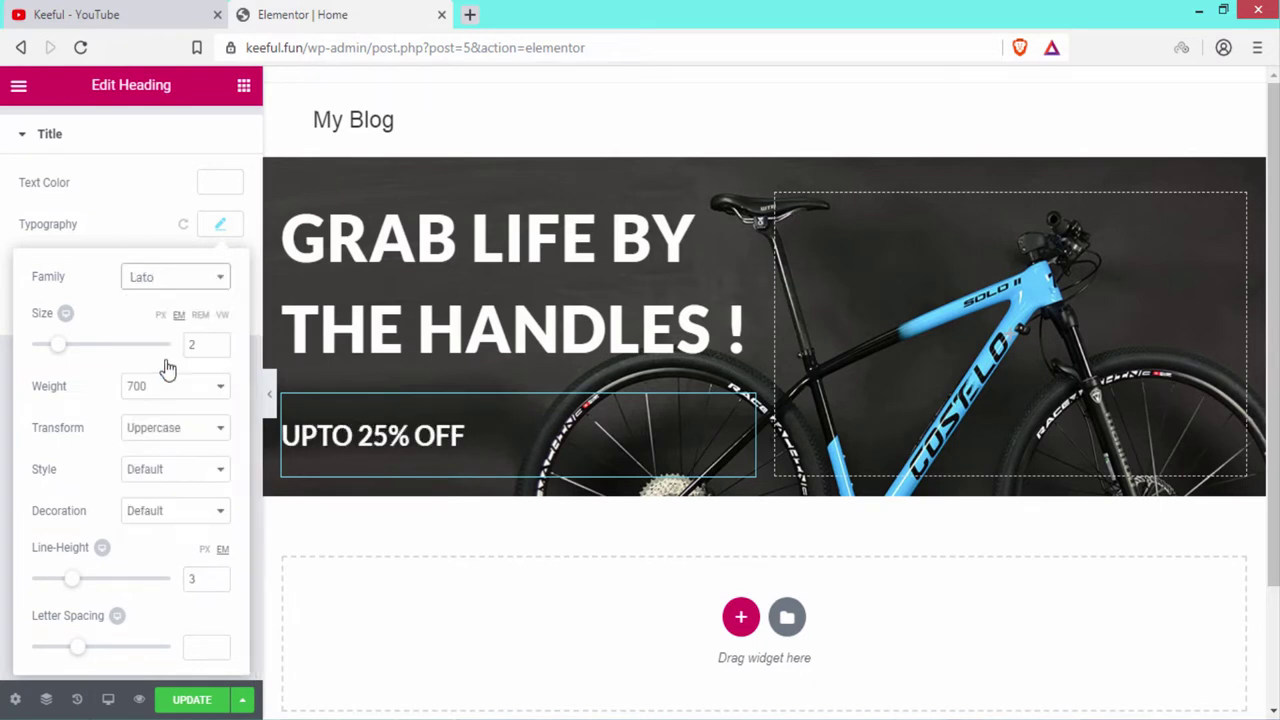
{"action": "left_click", "coordinate": [193, 700]}
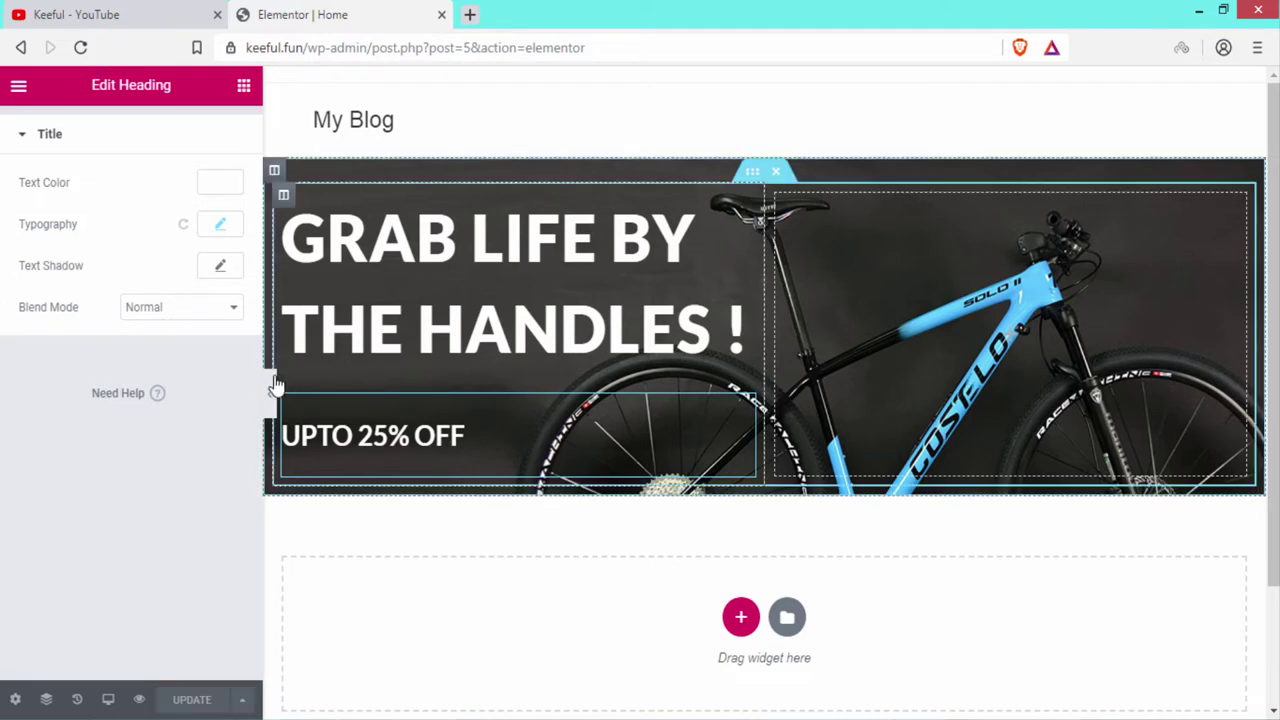
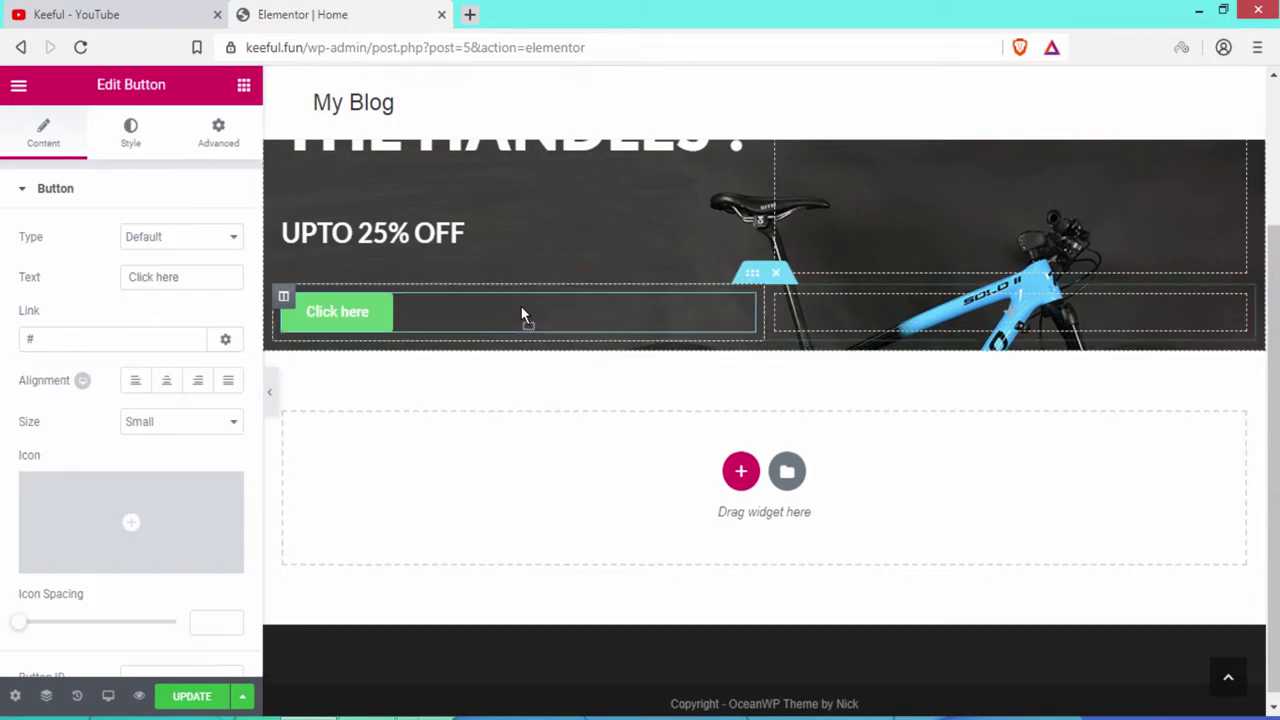
- Relabel the hero button 'shop now' and set its font to Lato at 1em
{"action": "left_click_drag", "start_coordinate": [188, 277], "coordinate": [110, 286]}
{"action": "type", "text": "shop now"}
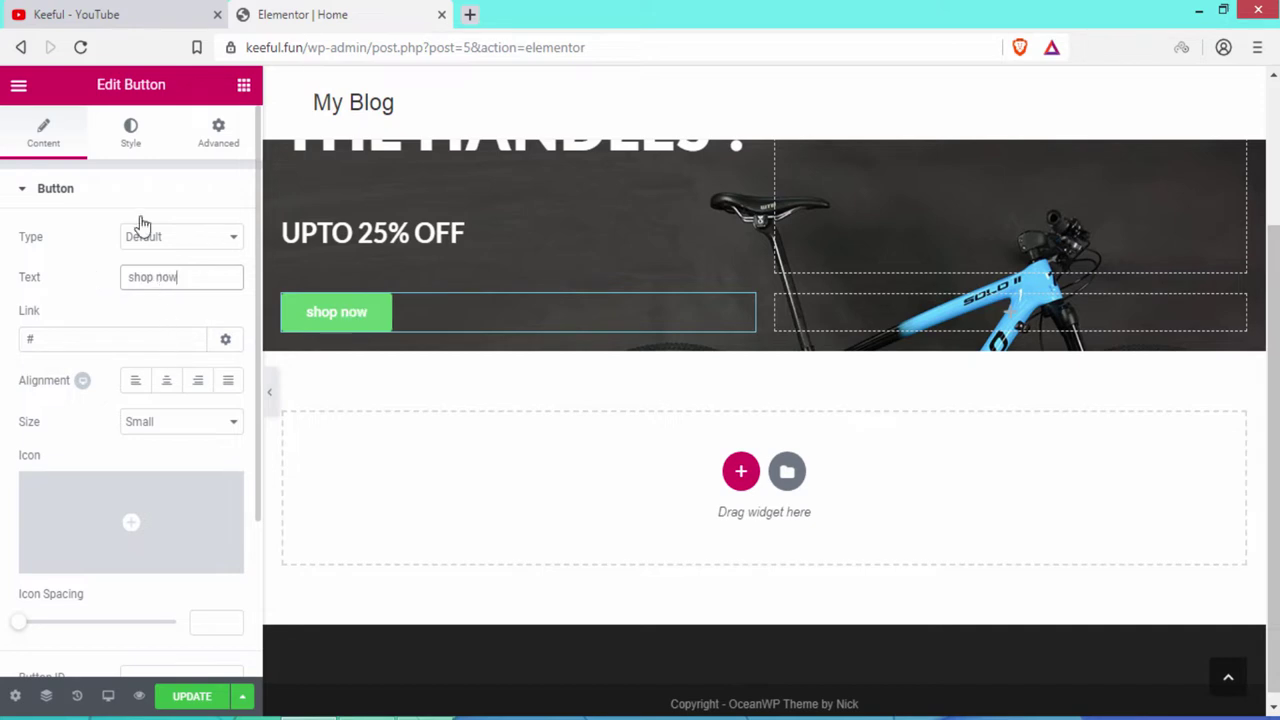
{"action": "left_click", "coordinate": [130, 140]}
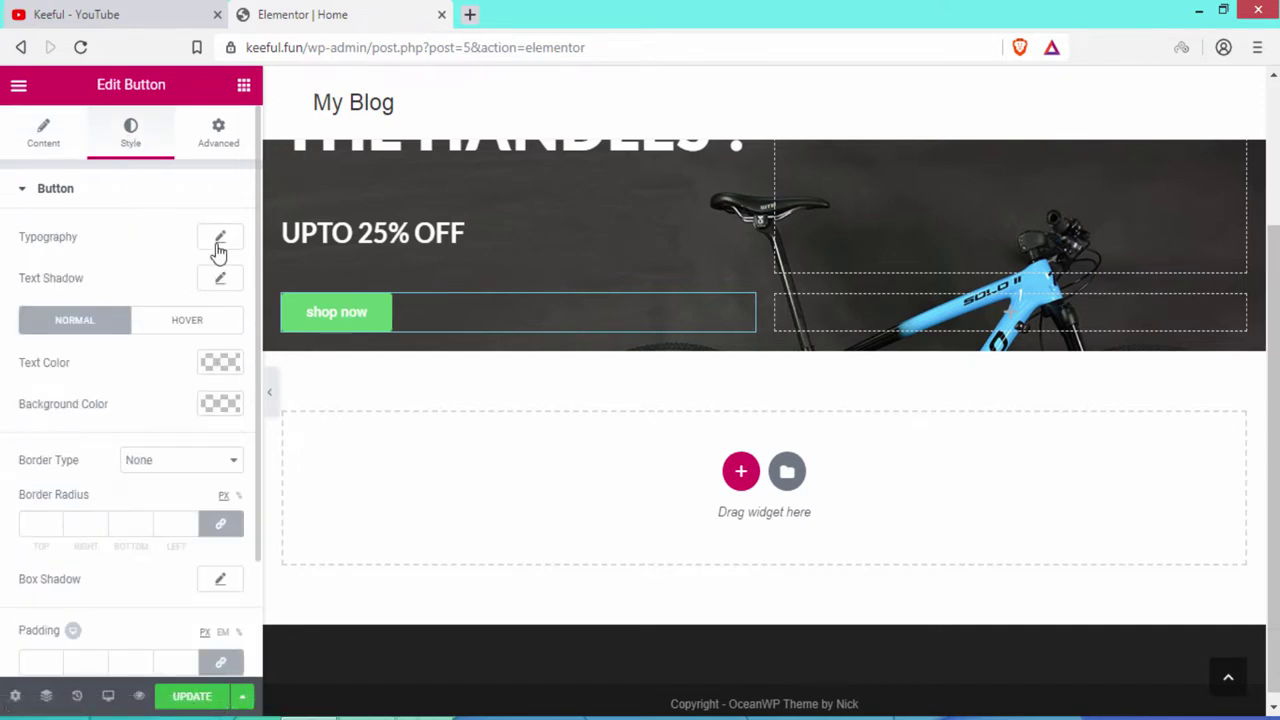
{"action": "left_click", "coordinate": [219, 240]}
{"action": "left_click", "coordinate": [186, 290]}
{"action": "left_click", "coordinate": [205, 372]}
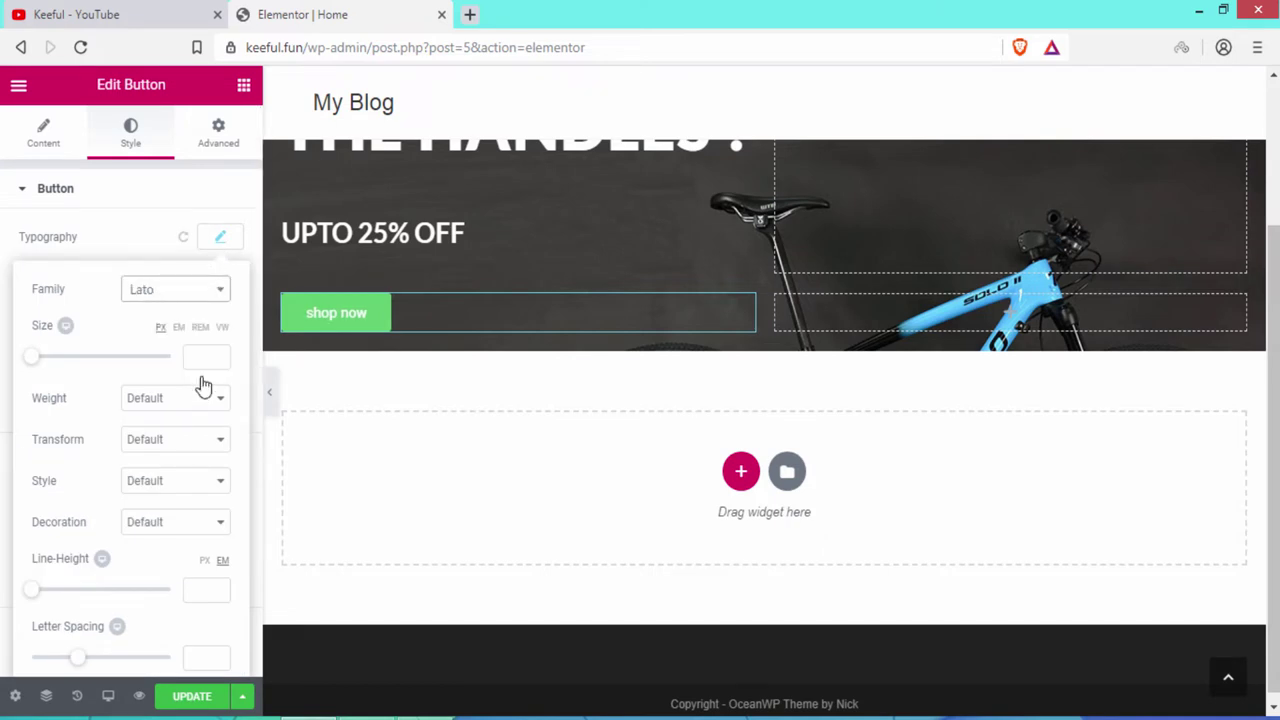
{"action": "left_click", "coordinate": [179, 328]}
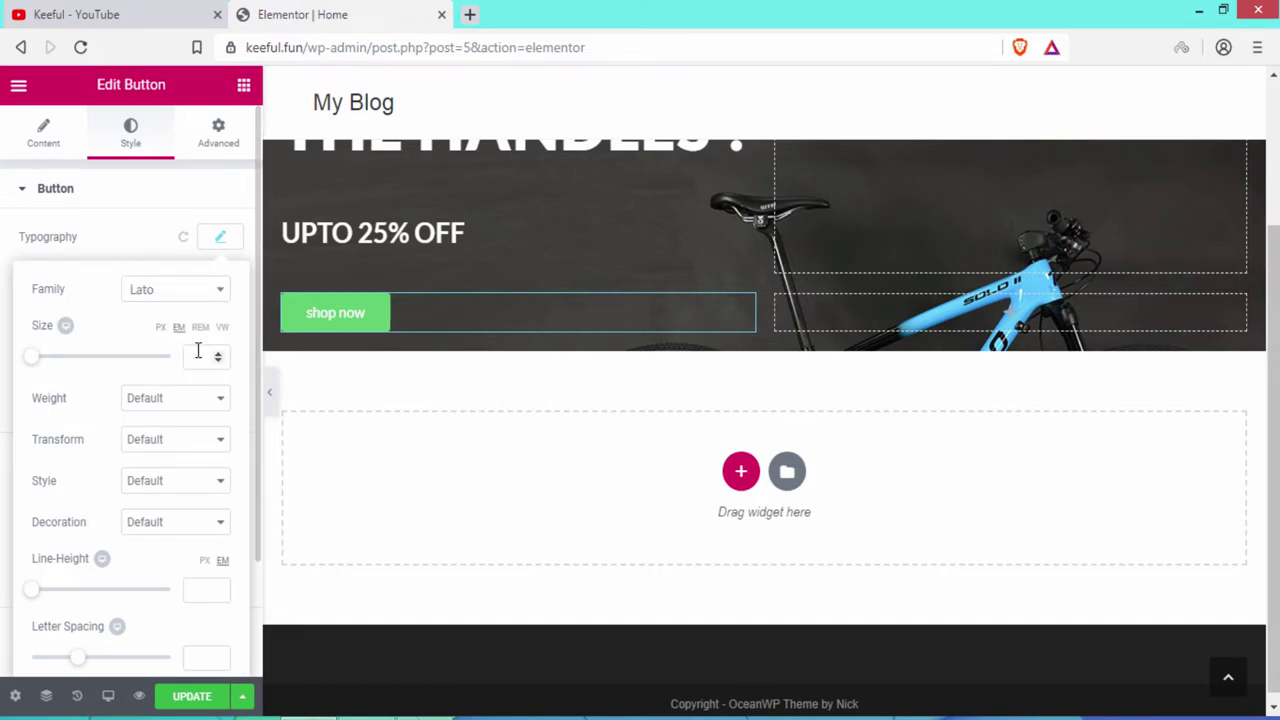
{"action": "left_click", "coordinate": [198, 354]}
{"action": "type", "text": "1"}
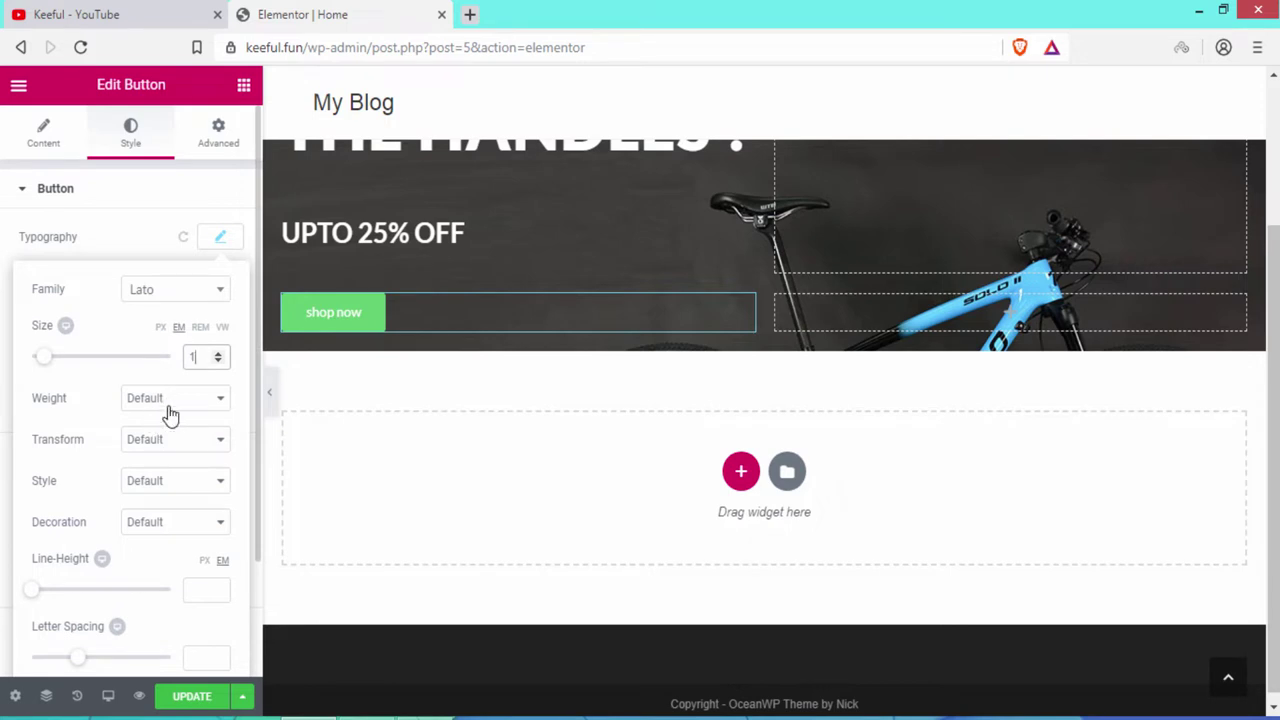
- Make the button text uppercase, weight 900, with letter spacing 2
{"action": "left_click", "coordinate": [170, 405]}
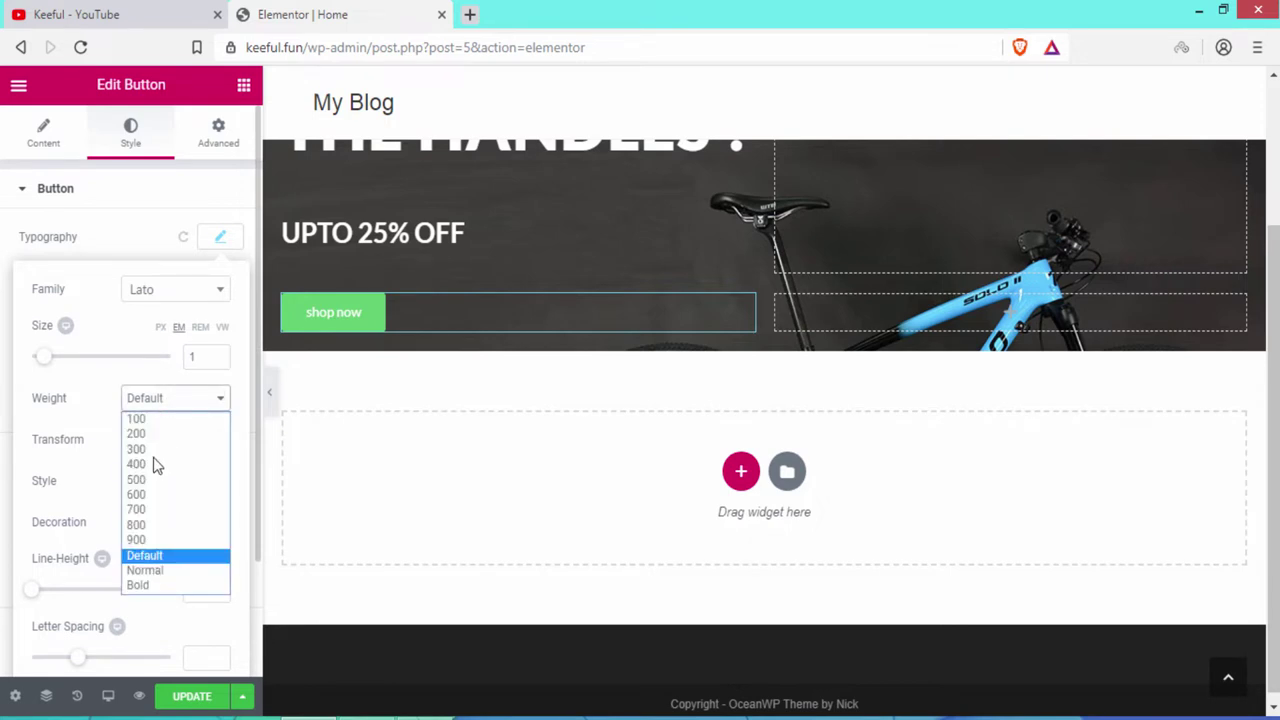
{"action": "left_click", "coordinate": [137, 507]}
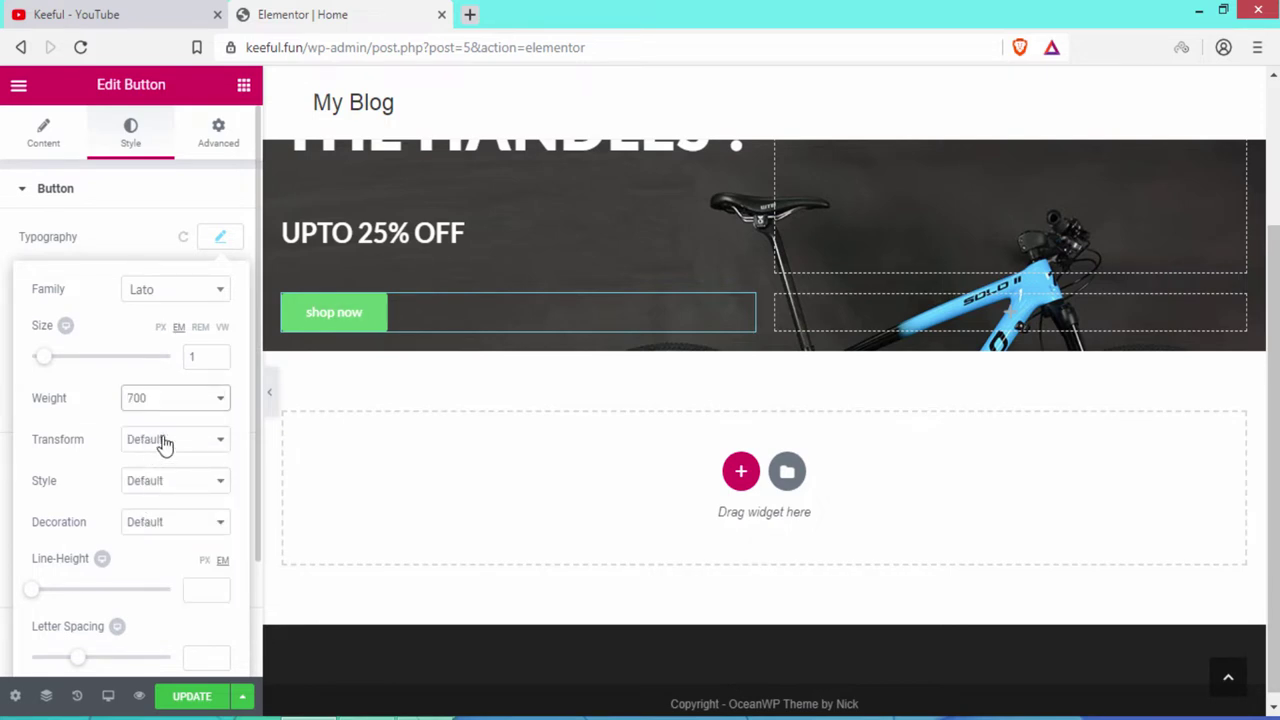
{"action": "left_click", "coordinate": [165, 445]}
{"action": "left_click", "coordinate": [155, 474]}
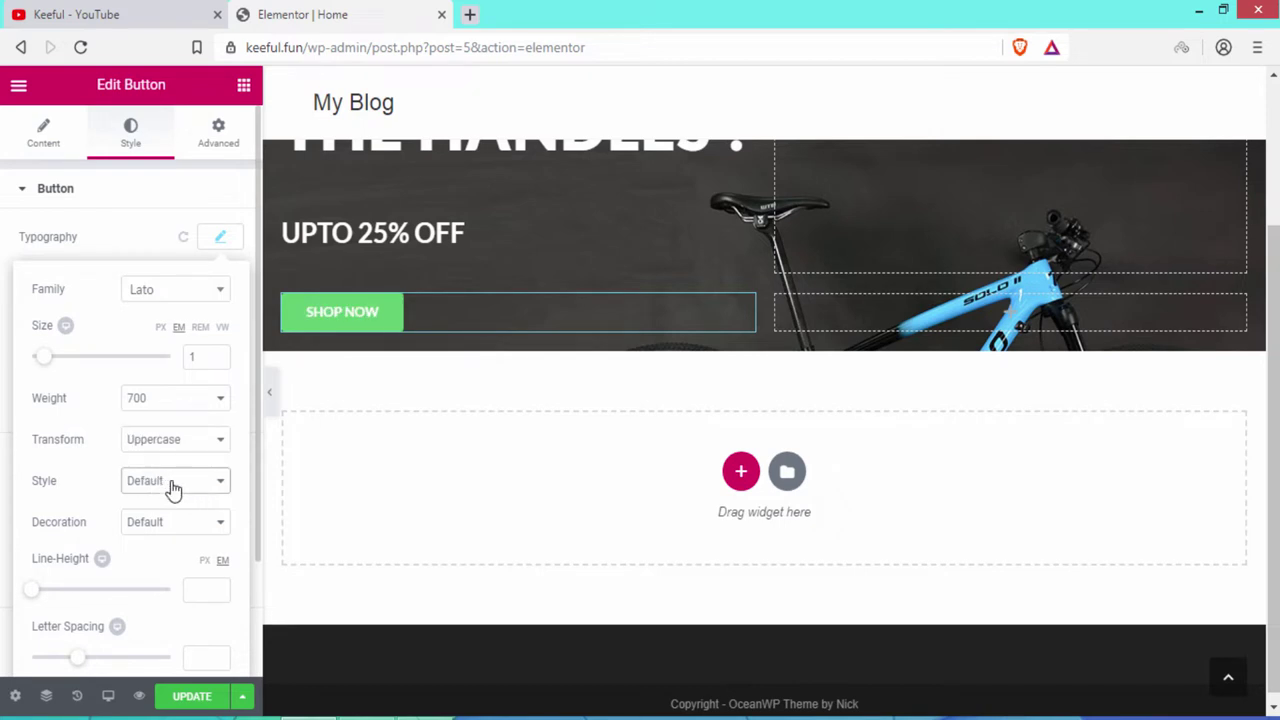
{"action": "left_click", "coordinate": [171, 486]}
{"action": "left_click", "coordinate": [163, 500]}
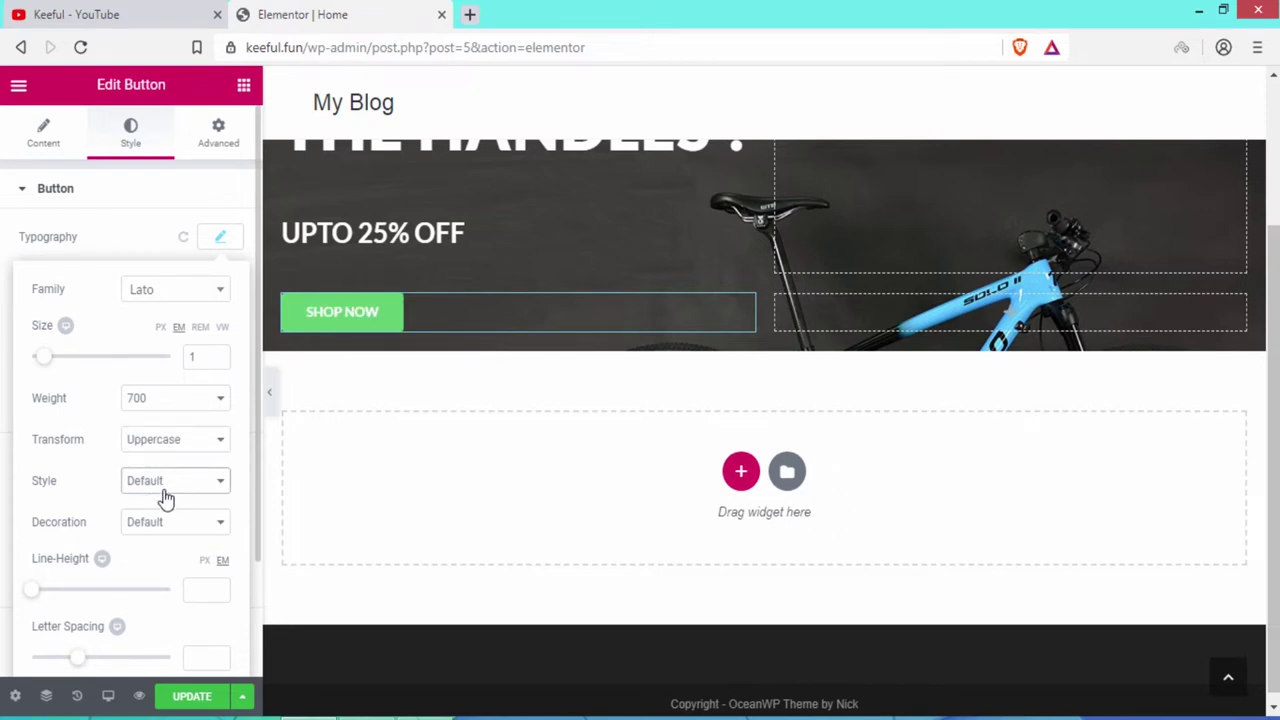
{"action": "left_click", "coordinate": [198, 662]}
{"action": "type", "text": "2"}
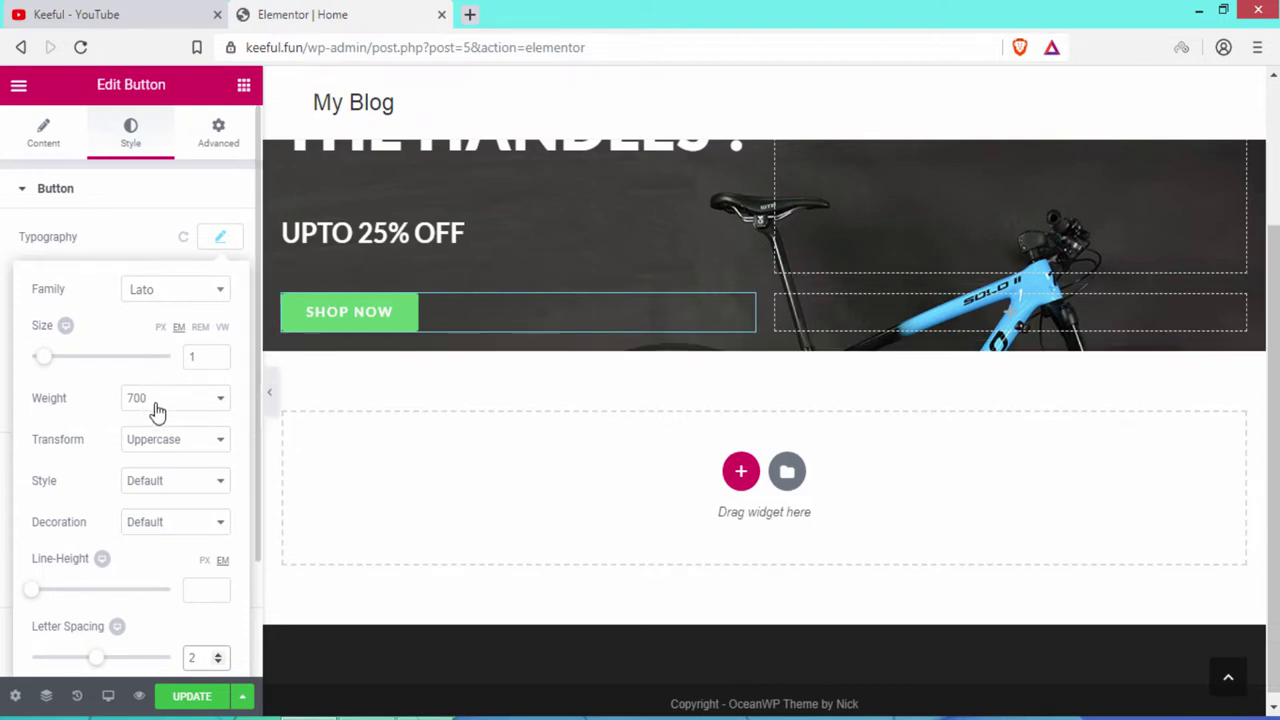
{"action": "left_click", "coordinate": [155, 405]}
{"action": "left_click", "coordinate": [141, 535]}
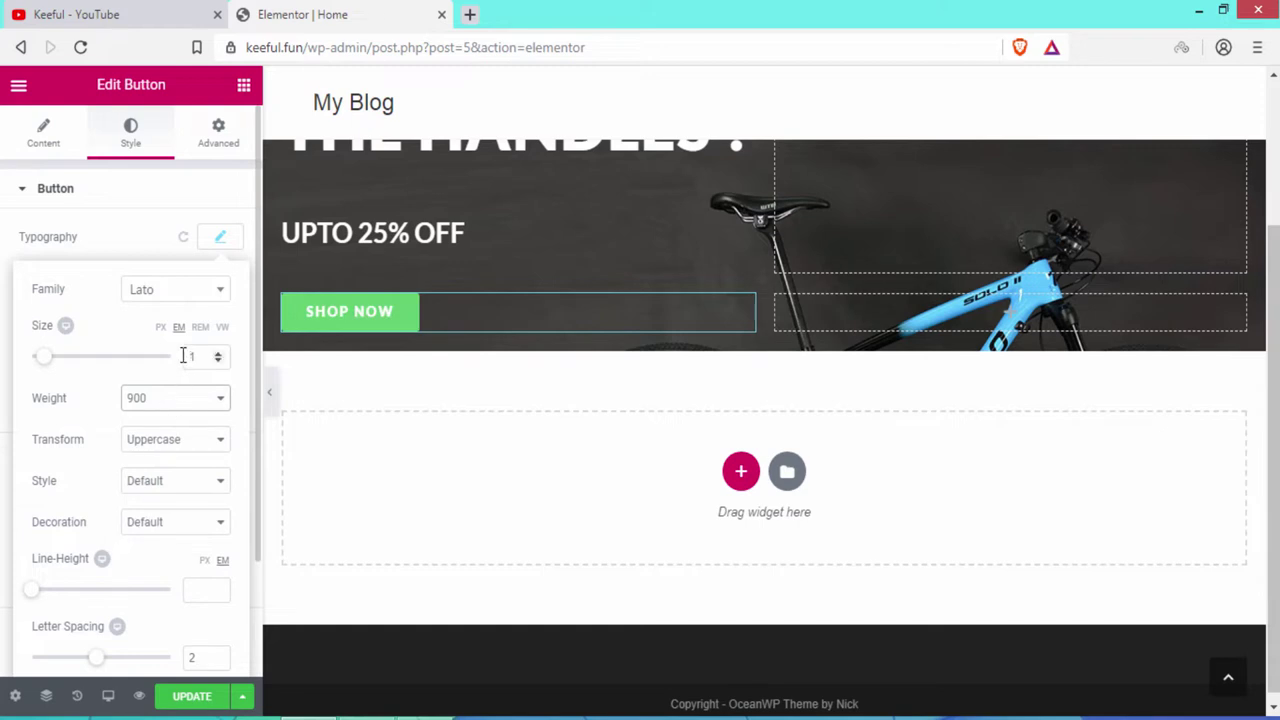
{"action": "left_click", "coordinate": [220, 237]}
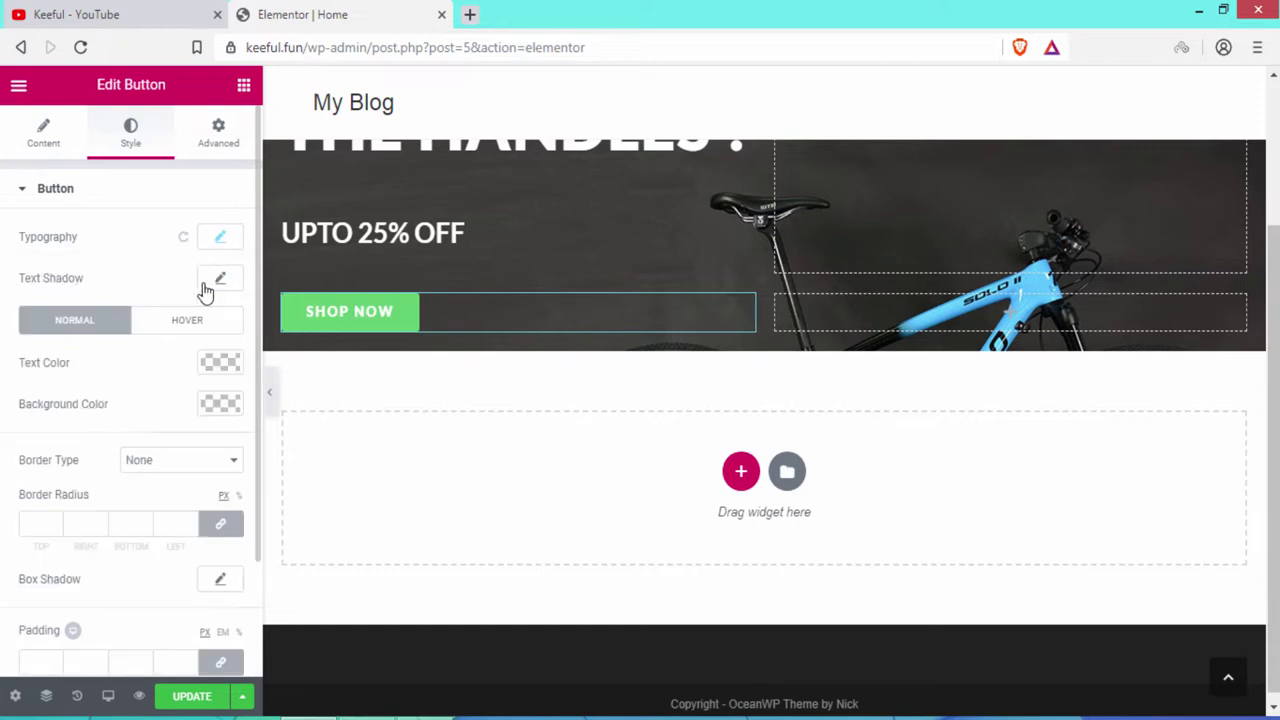
- Give the button a white background and black text, and save the page
{"action": "left_click", "coordinate": [216, 403]}
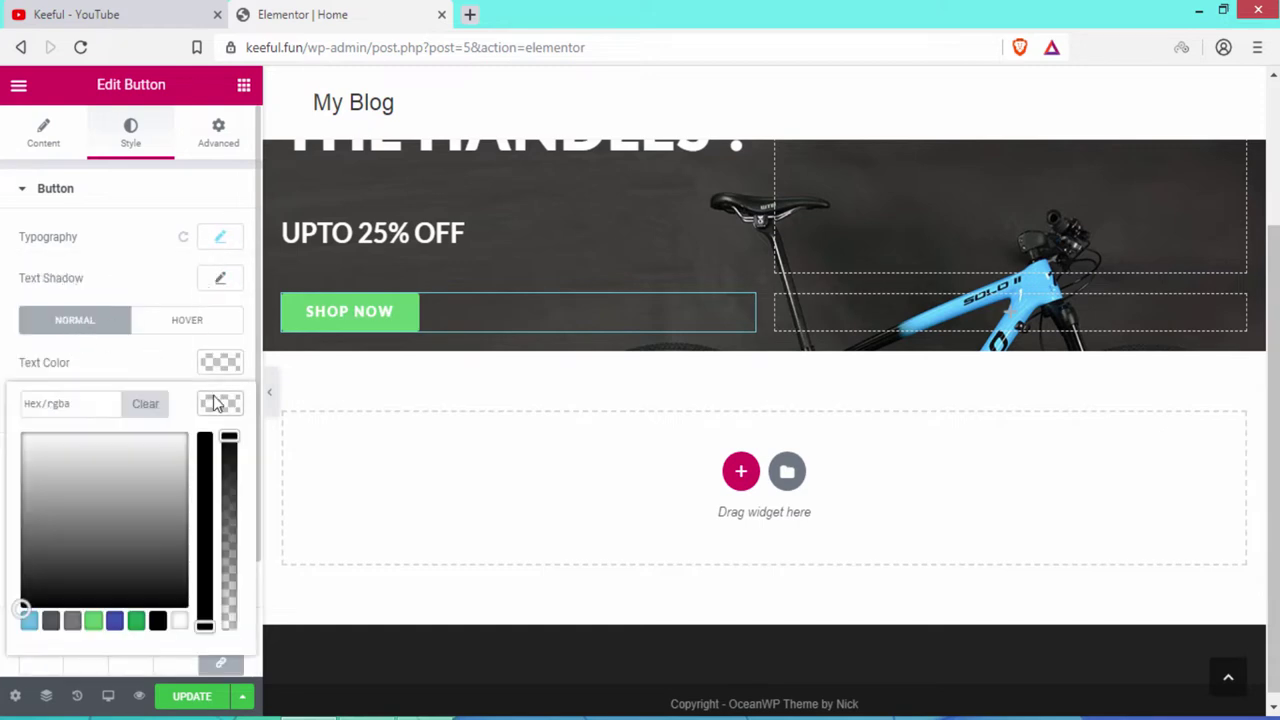
{"action": "left_click", "coordinate": [180, 621]}
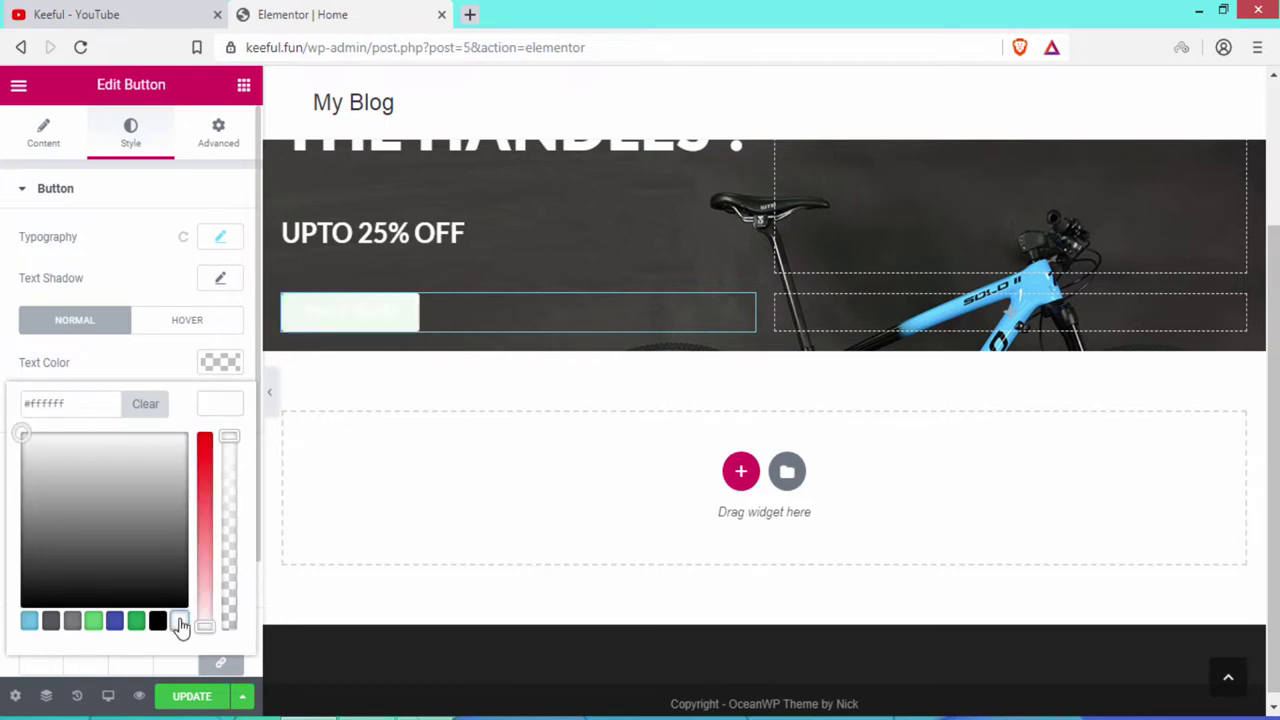
{"action": "left_click", "coordinate": [210, 367]}
{"action": "left_click", "coordinate": [159, 583]}
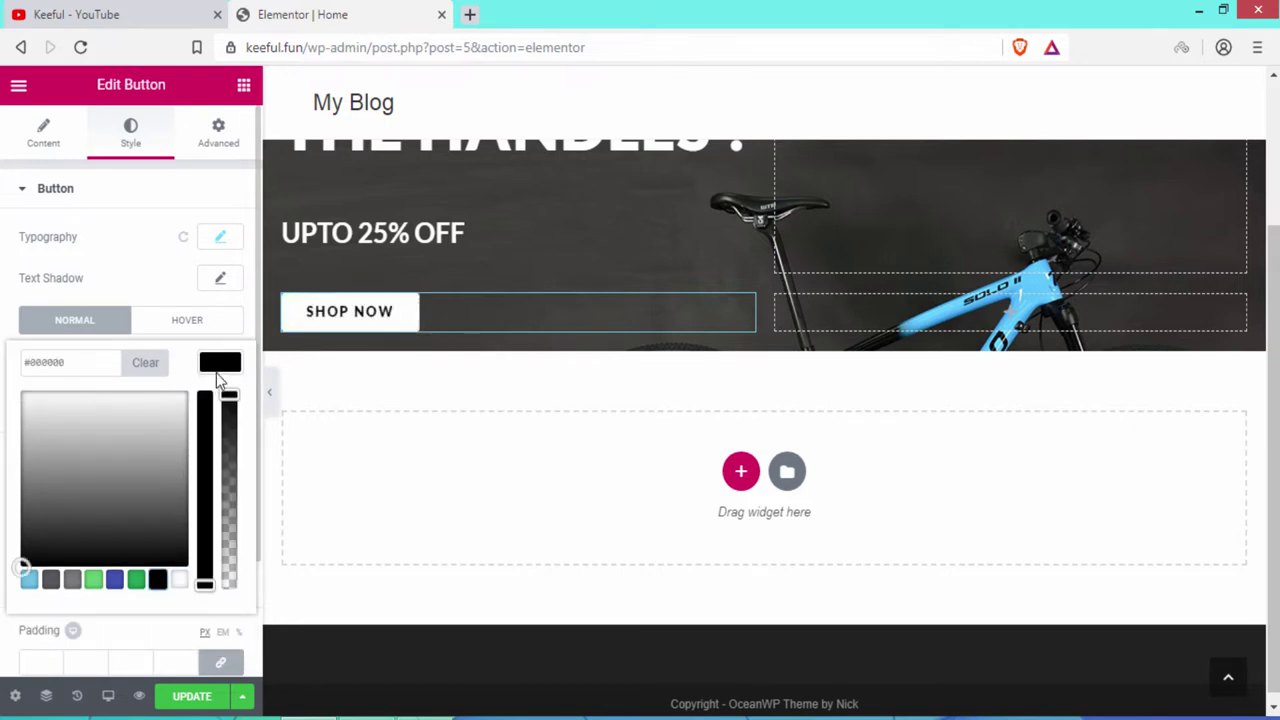
{"action": "left_click", "coordinate": [210, 367]}
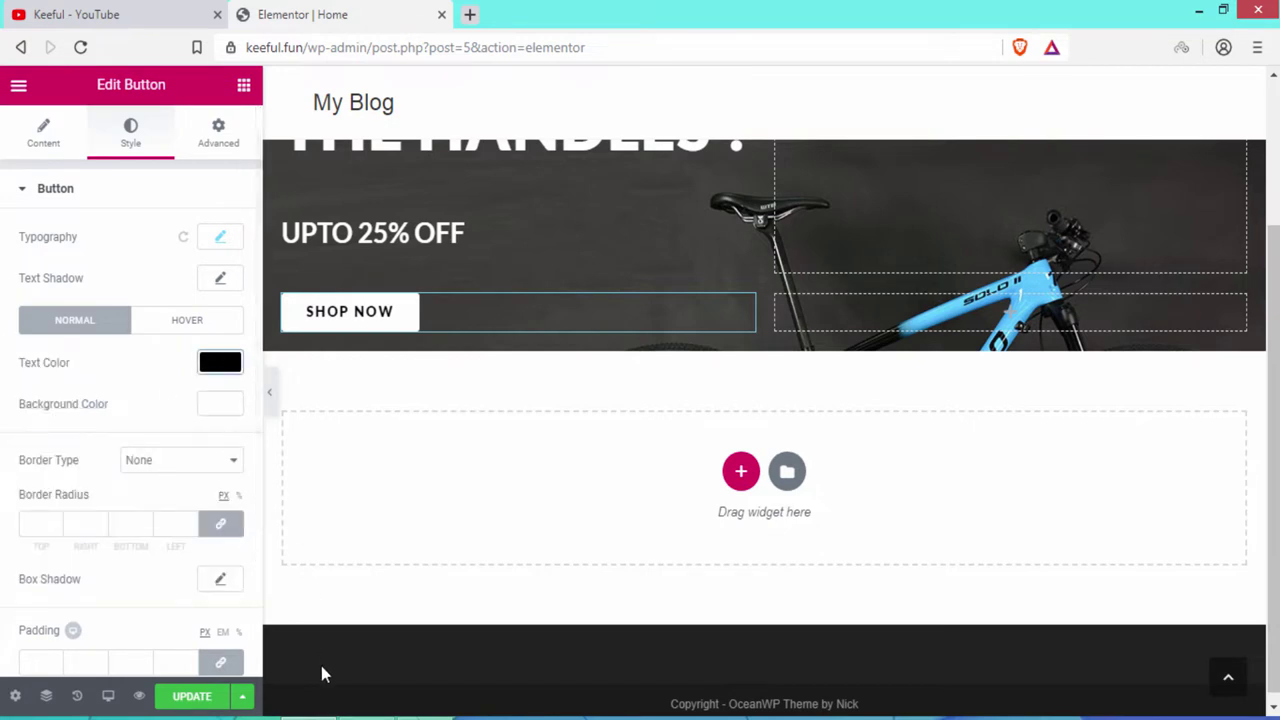
{"action": "left_click", "coordinate": [198, 697]}
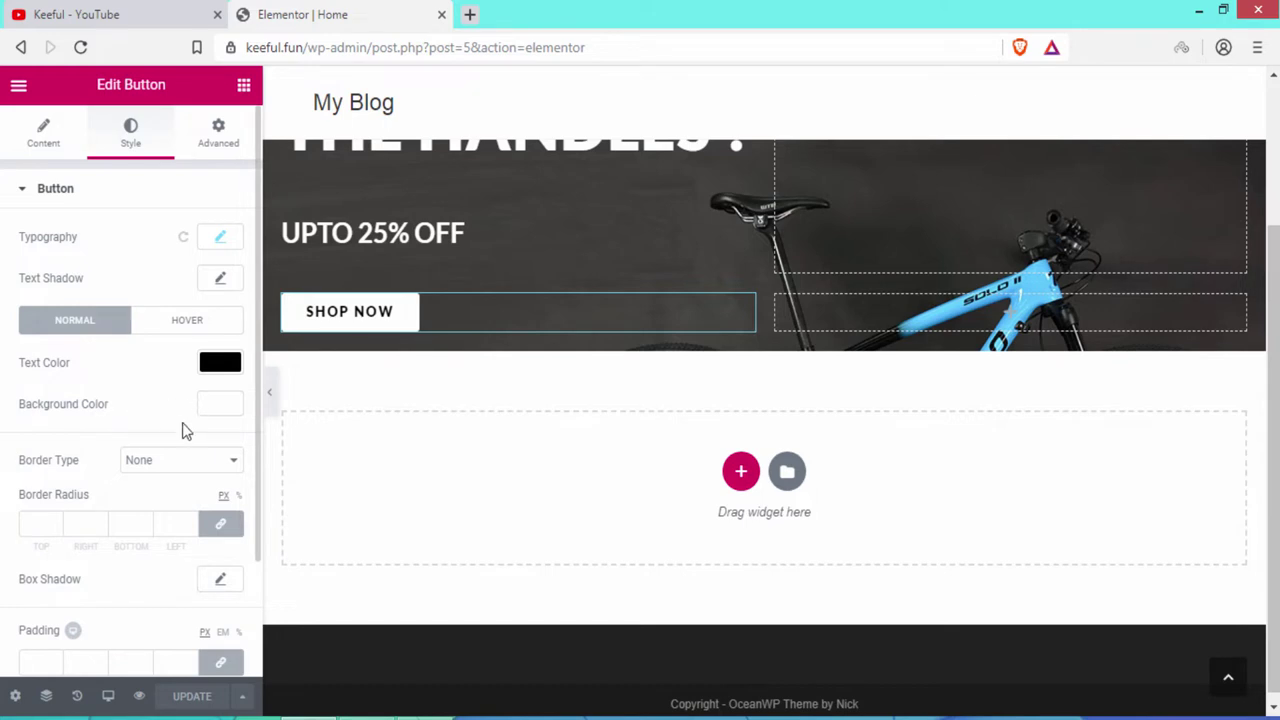
- Add a 2px solid white border with a border radius of 2
{"action": "scroll", "coordinate": [183, 430], "scroll_direction": "down", "scroll_amount": 1}
{"action": "left_click", "coordinate": [193, 366]}
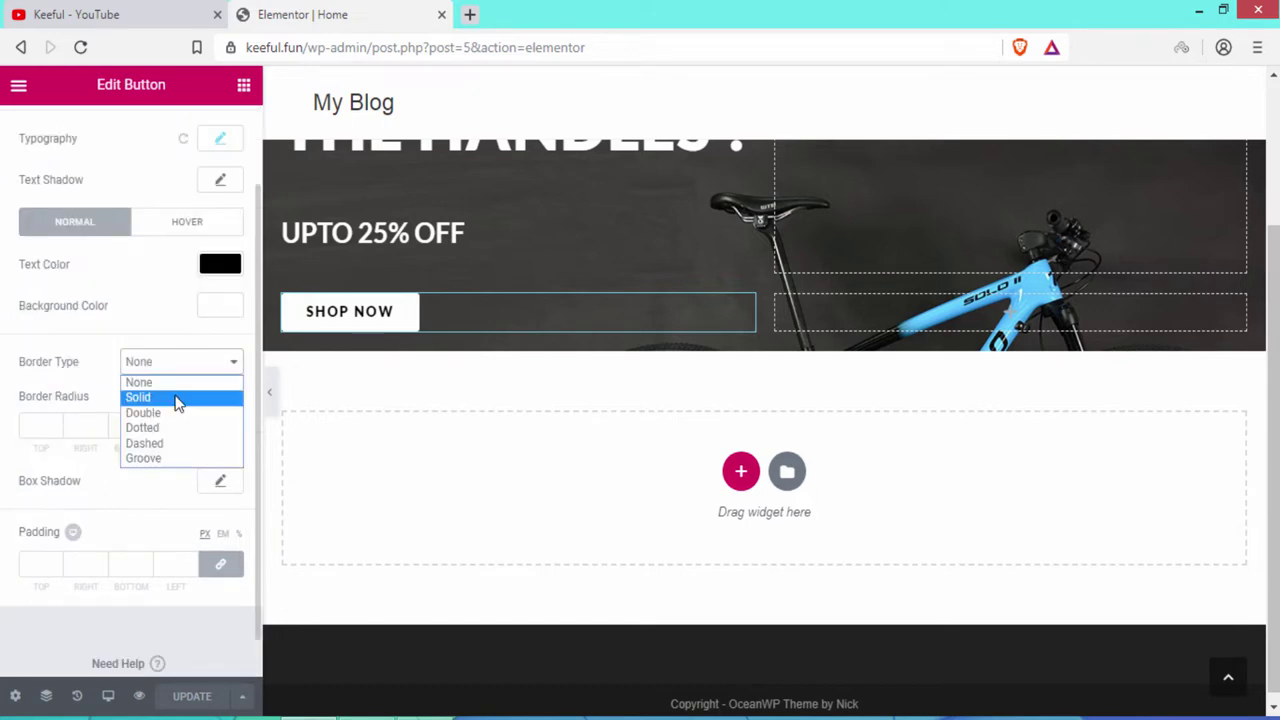
{"action": "left_click", "coordinate": [180, 399]}
{"action": "scroll", "coordinate": [110, 415], "scroll_direction": "down", "scroll_amount": 1}
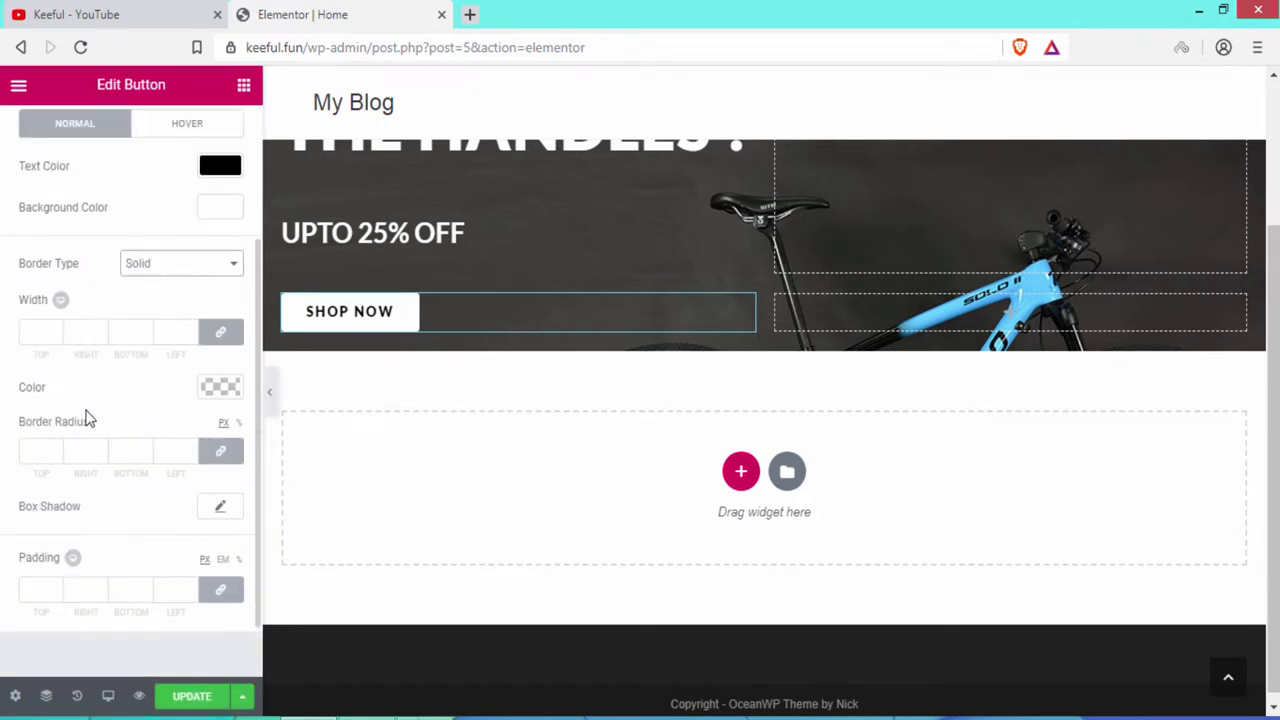
{"action": "left_click", "coordinate": [32, 335]}
{"action": "type", "text": "2"}
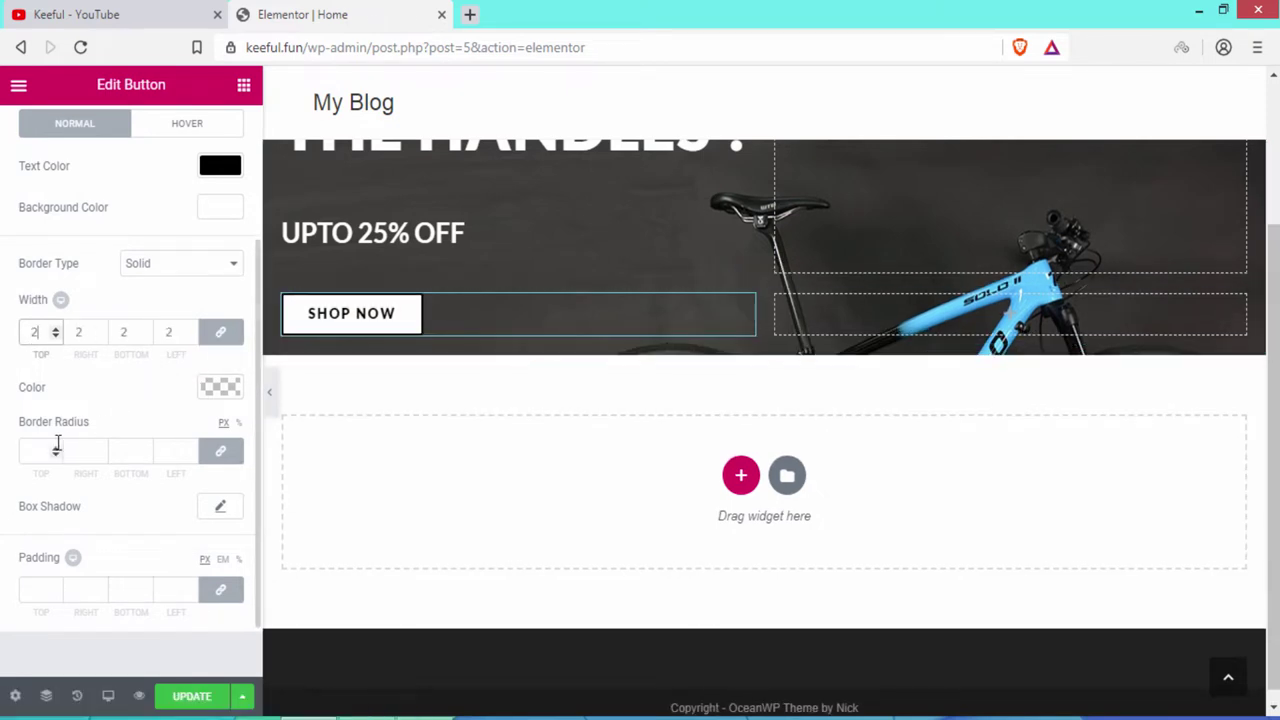
{"action": "left_click", "coordinate": [222, 388]}
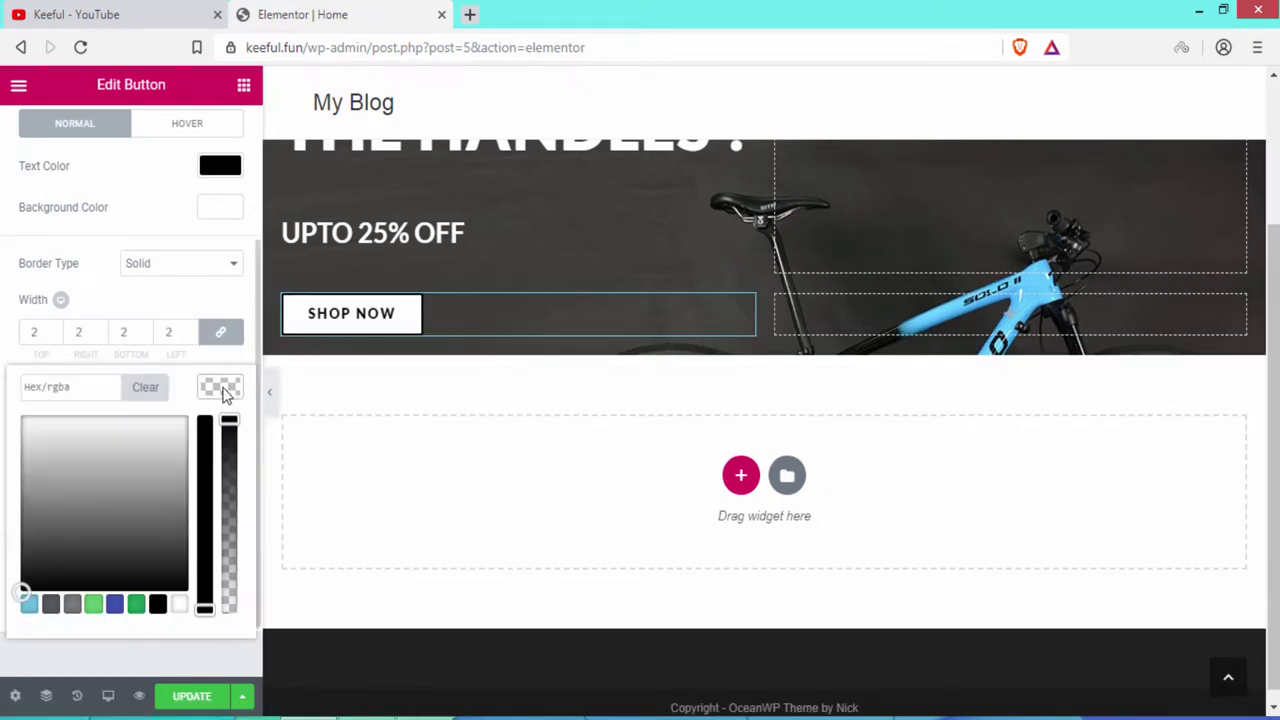
{"action": "left_click", "coordinate": [179, 606]}
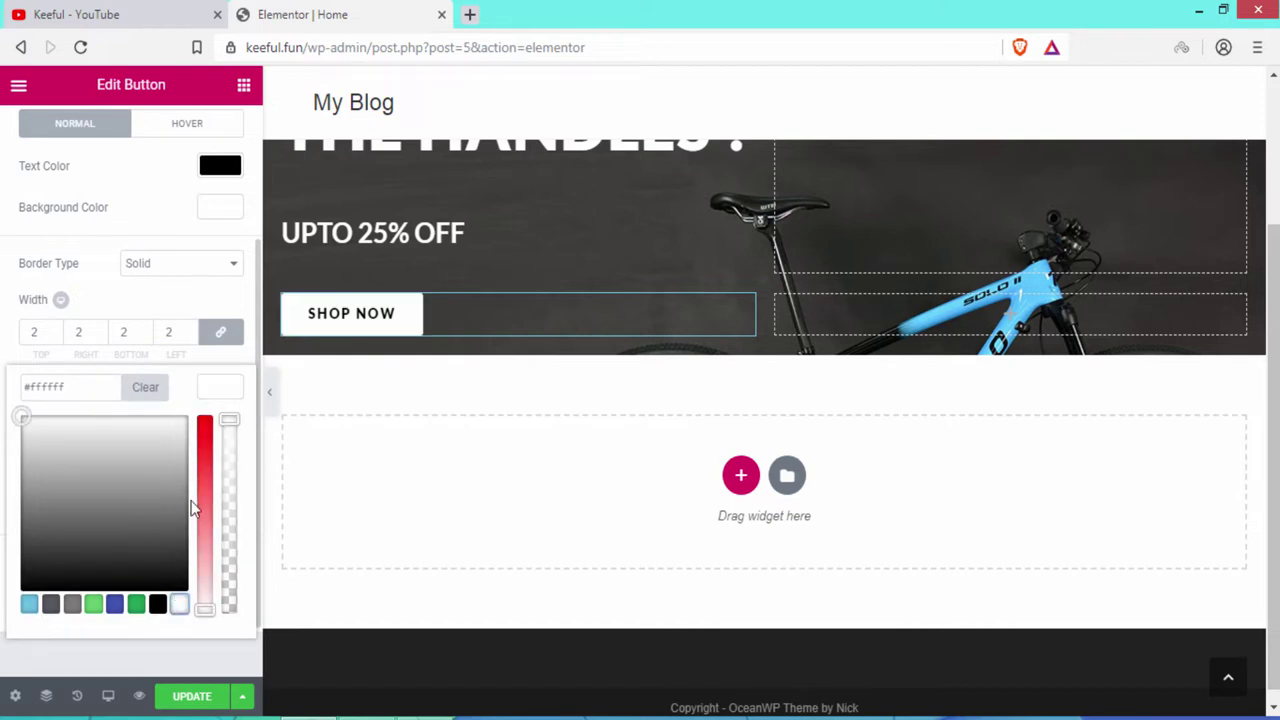
{"action": "left_click", "coordinate": [224, 390]}
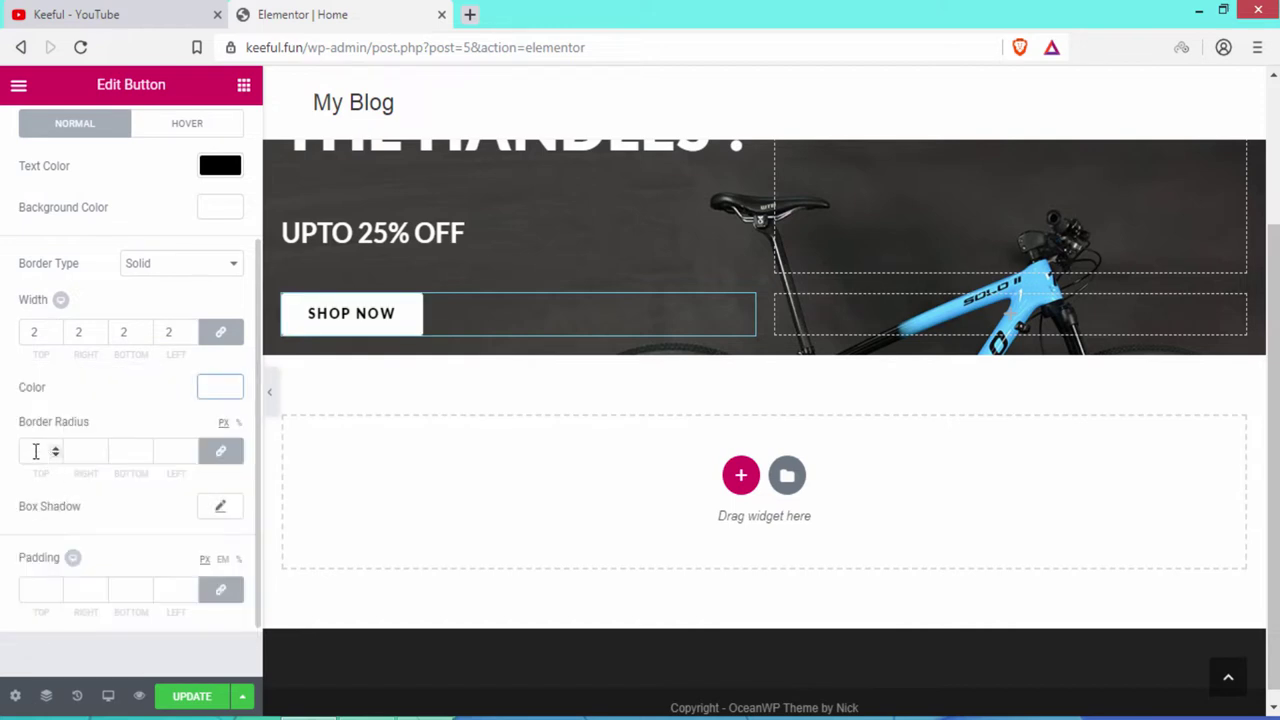
{"action": "left_click", "coordinate": [35, 451]}
{"action": "type", "text": "2"}
- Set the button padding to 15/35/15/35 and save the page
{"action": "scroll", "coordinate": [100, 543], "scroll_direction": "down", "scroll_amount": 1}
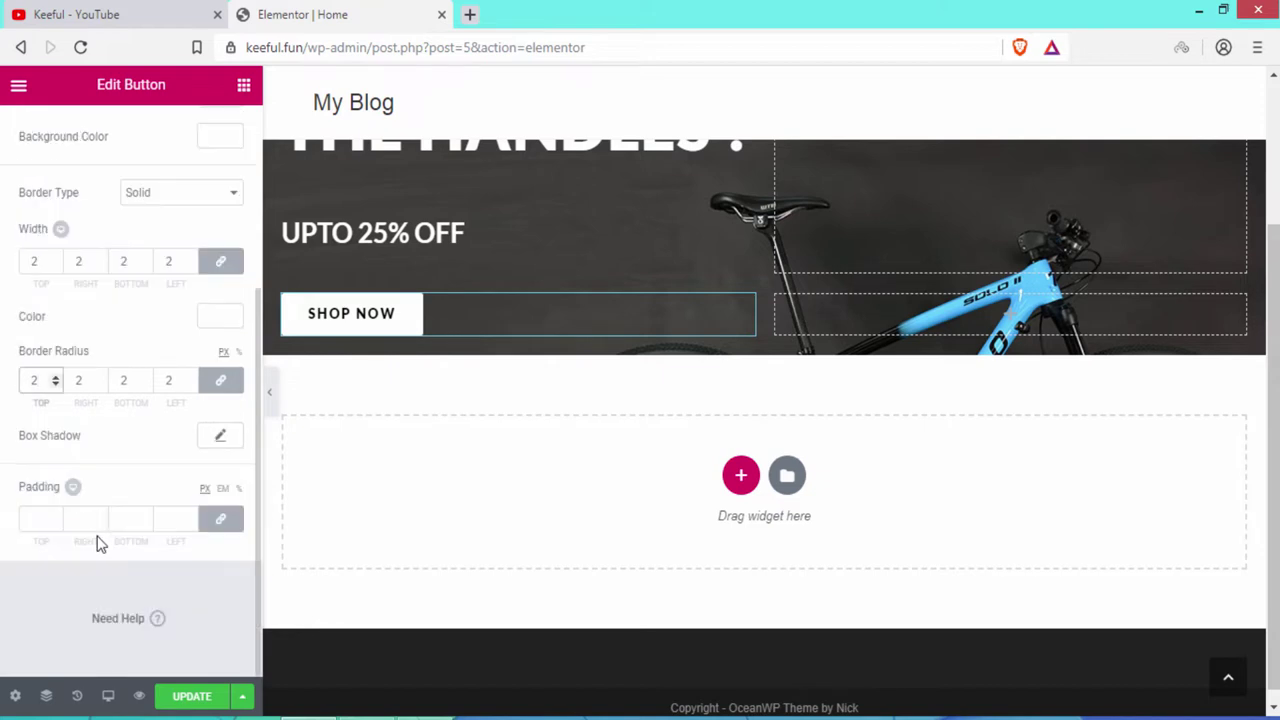
{"action": "left_click", "coordinate": [38, 518]}
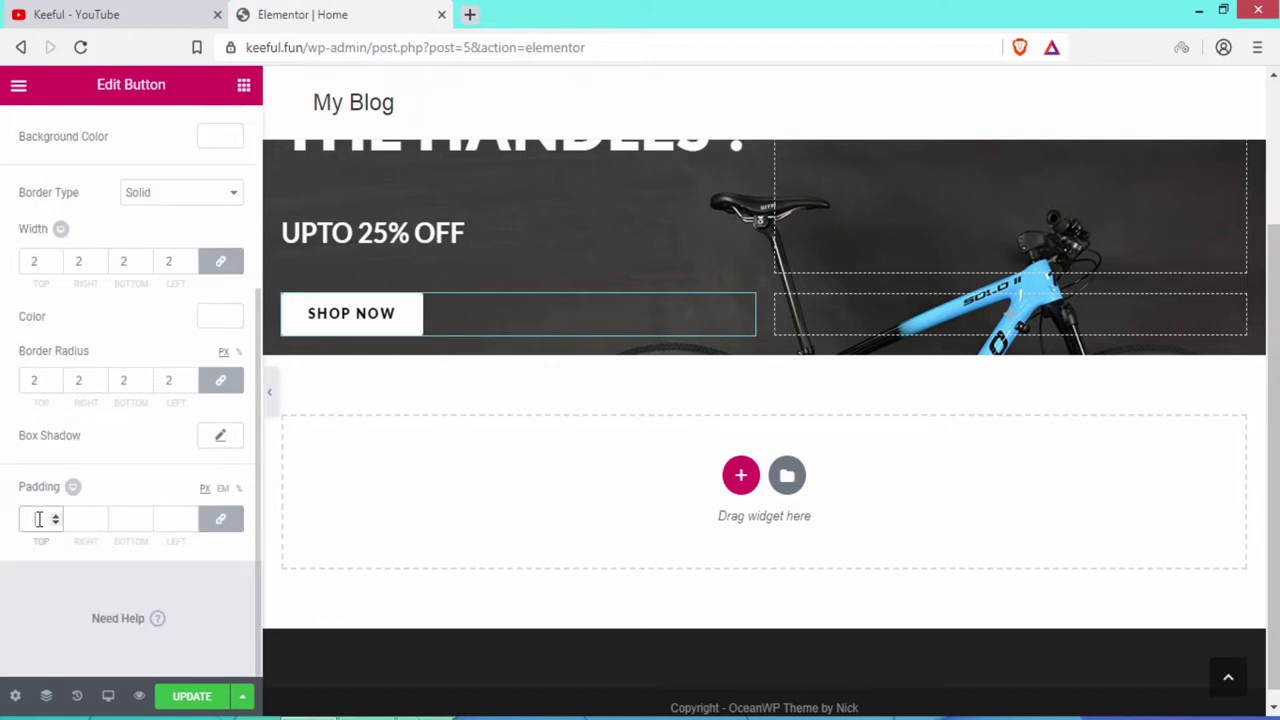
{"action": "left_click", "coordinate": [220, 519]}
{"action": "left_click", "coordinate": [34, 517]}
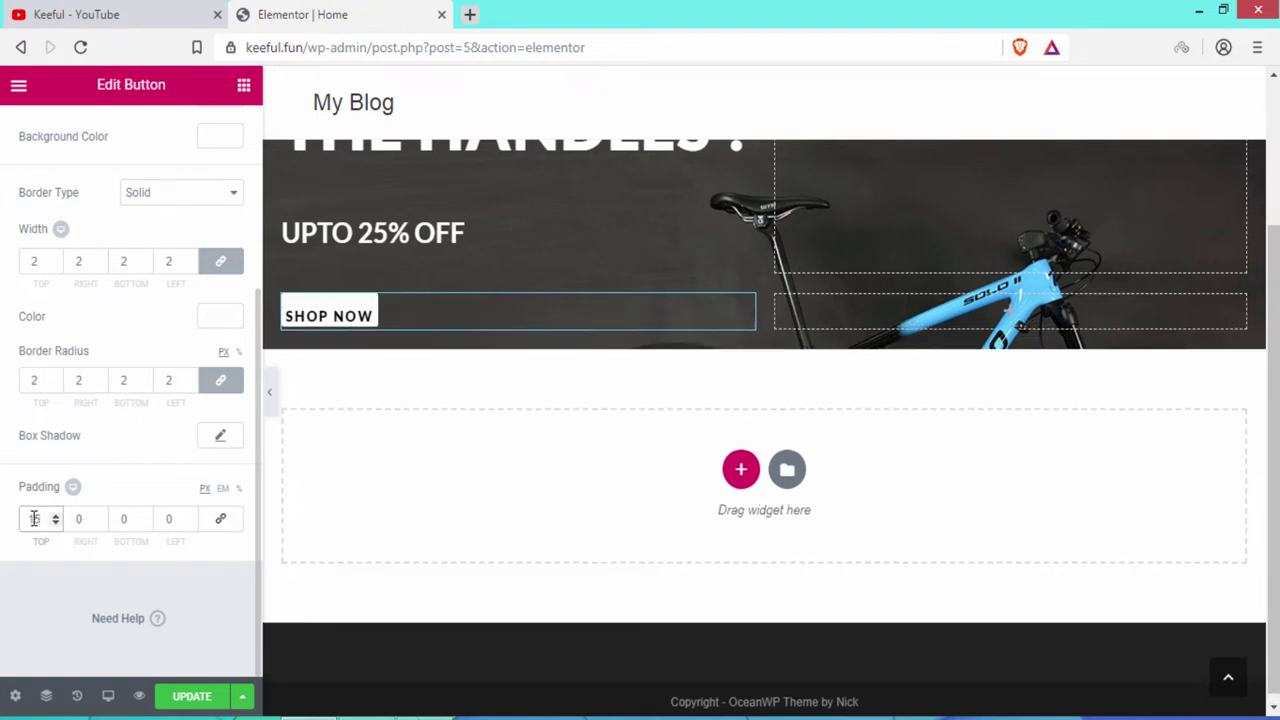
{"action": "key", "text": "Tab"}
{"action": "type", "text": "35"}
{"action": "key", "text": "Tab"}
{"action": "type", "text": "1"}
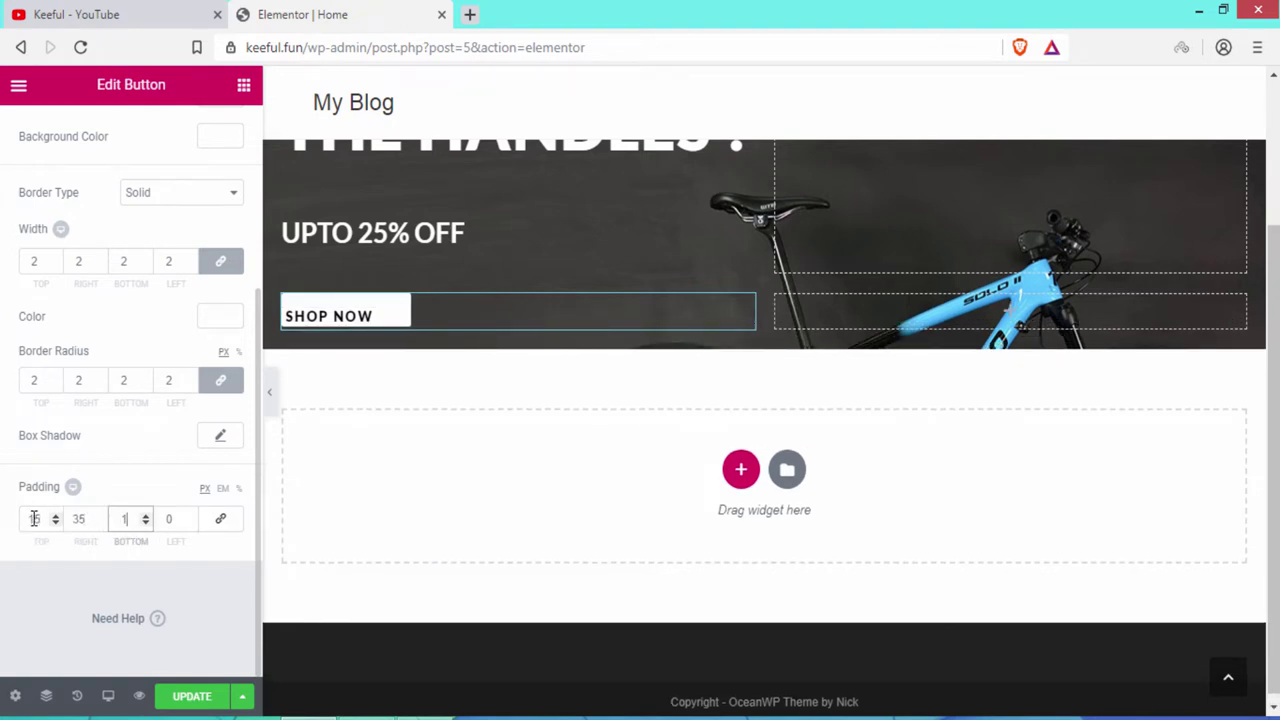
{"action": "type", "text": "5"}
{"action": "key", "text": "Tab"}
{"action": "type", "text": "35"}
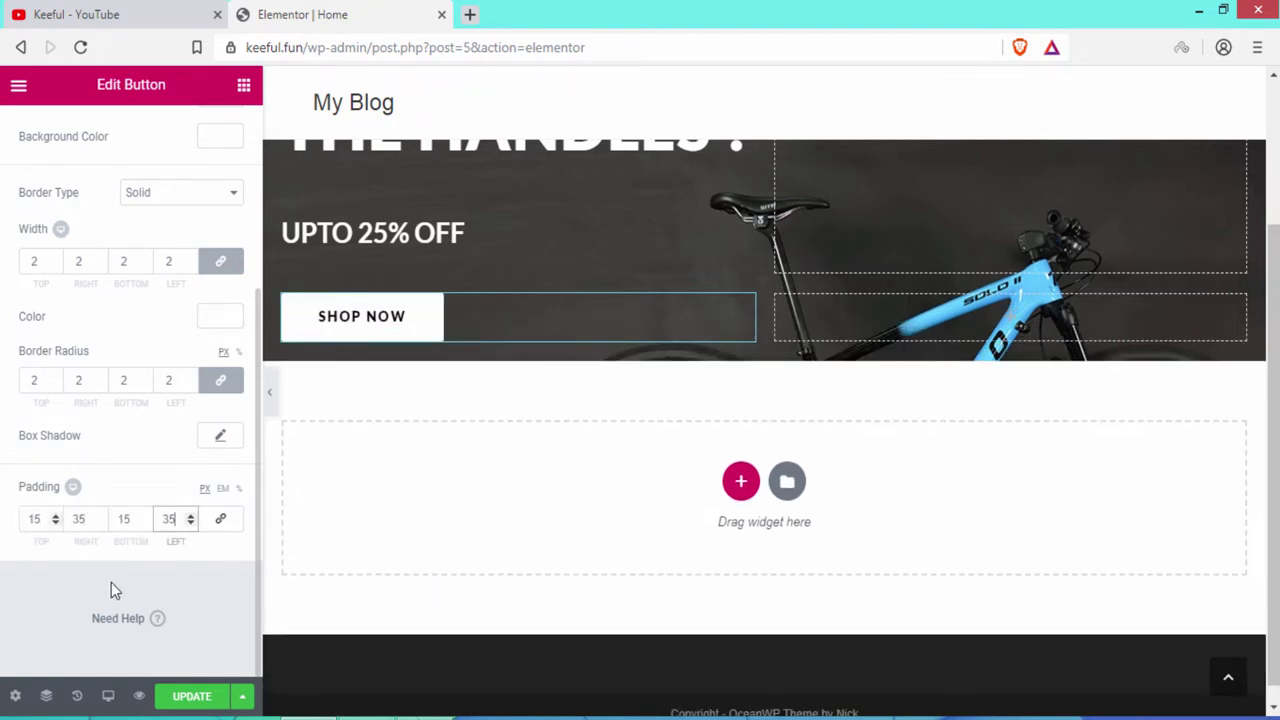
{"action": "left_click", "coordinate": [199, 700]}
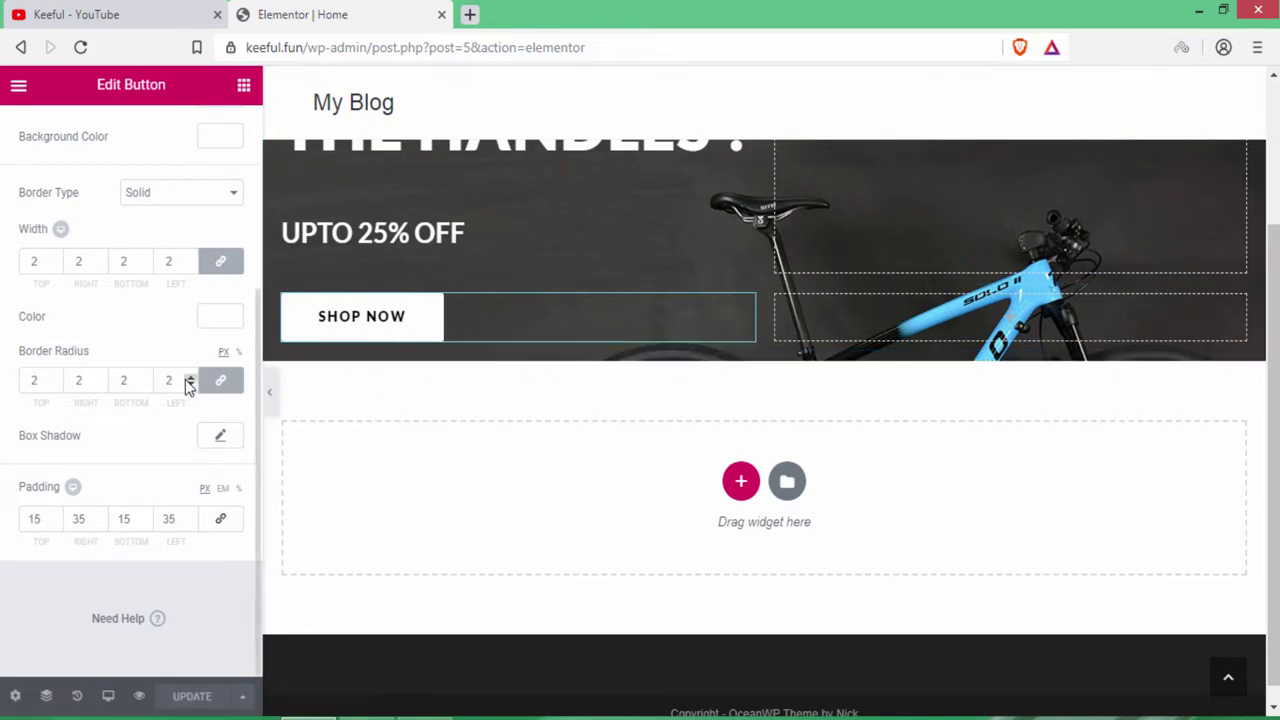
- Make the button's hover text colour and hover border colour white
{"action": "scroll", "coordinate": [185, 379], "scroll_direction": "up", "scroll_amount": 3}
{"action": "left_click", "coordinate": [176, 325]}
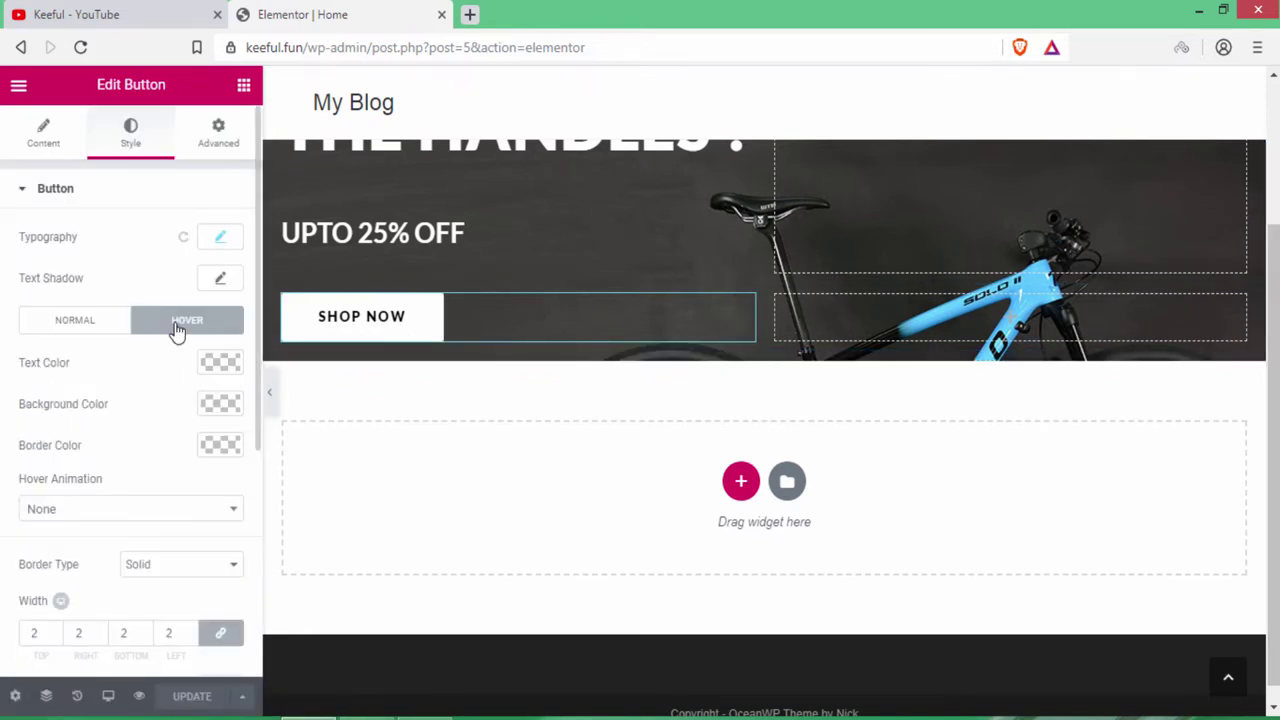
{"action": "left_click", "coordinate": [220, 363]}
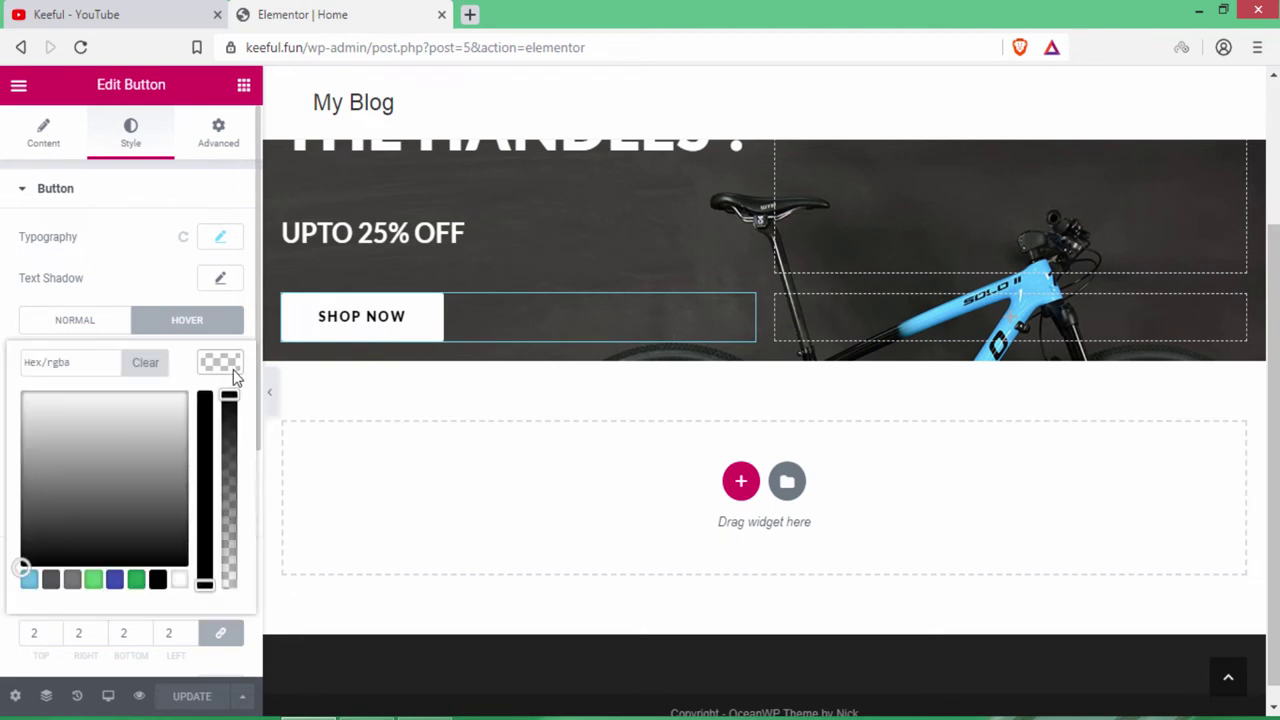
{"action": "left_click", "coordinate": [177, 582]}
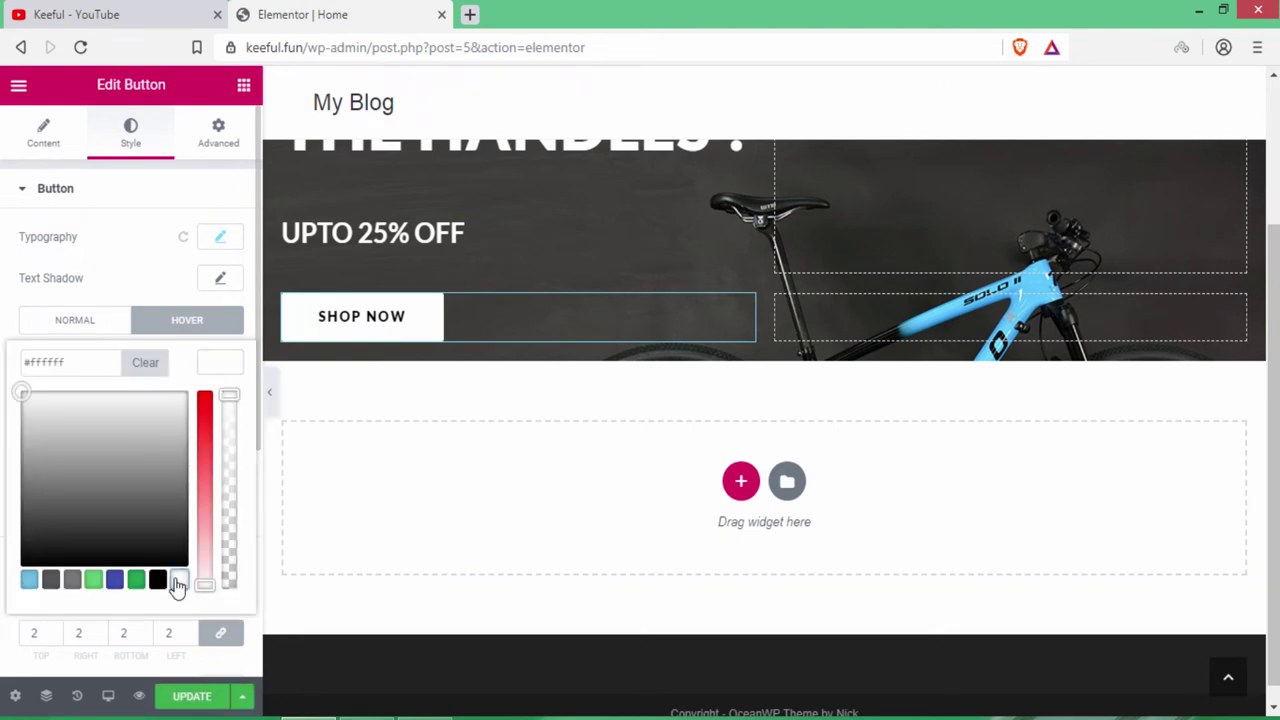
{"action": "left_click", "coordinate": [333, 342]}
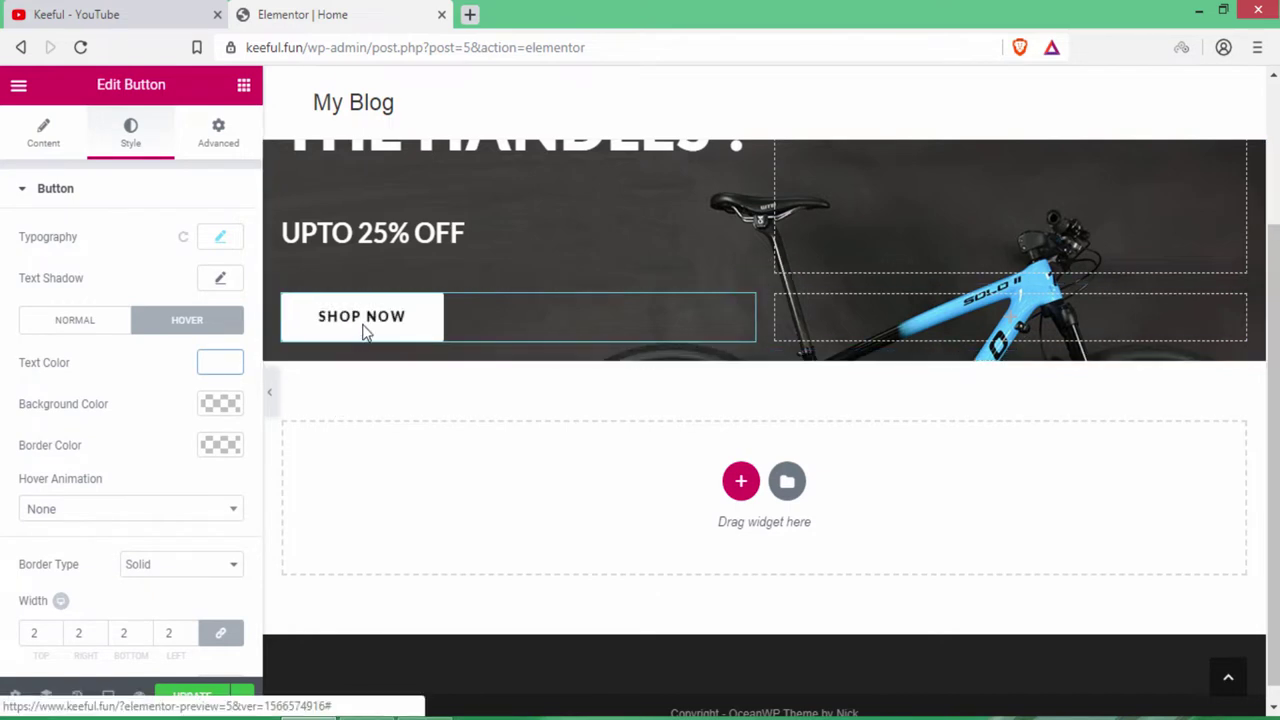
{"action": "left_click", "coordinate": [219, 449]}
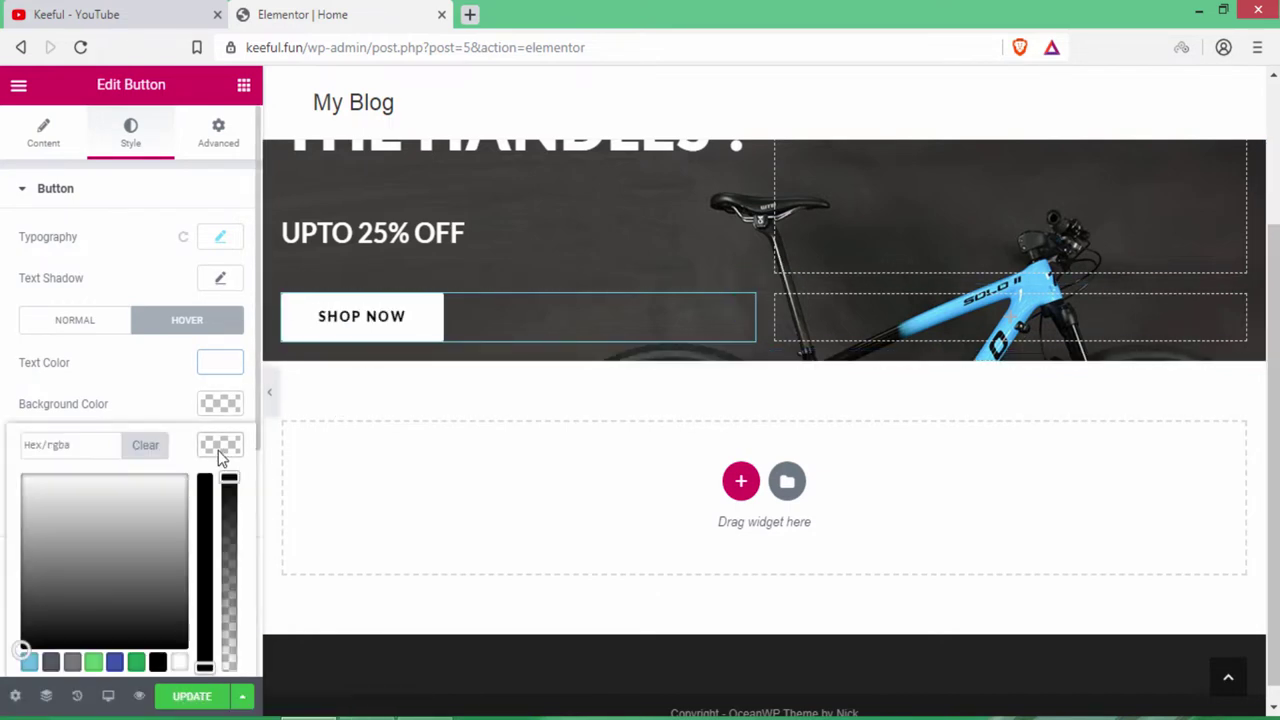
{"action": "left_click", "coordinate": [179, 663]}
{"action": "left_click", "coordinate": [226, 446]}
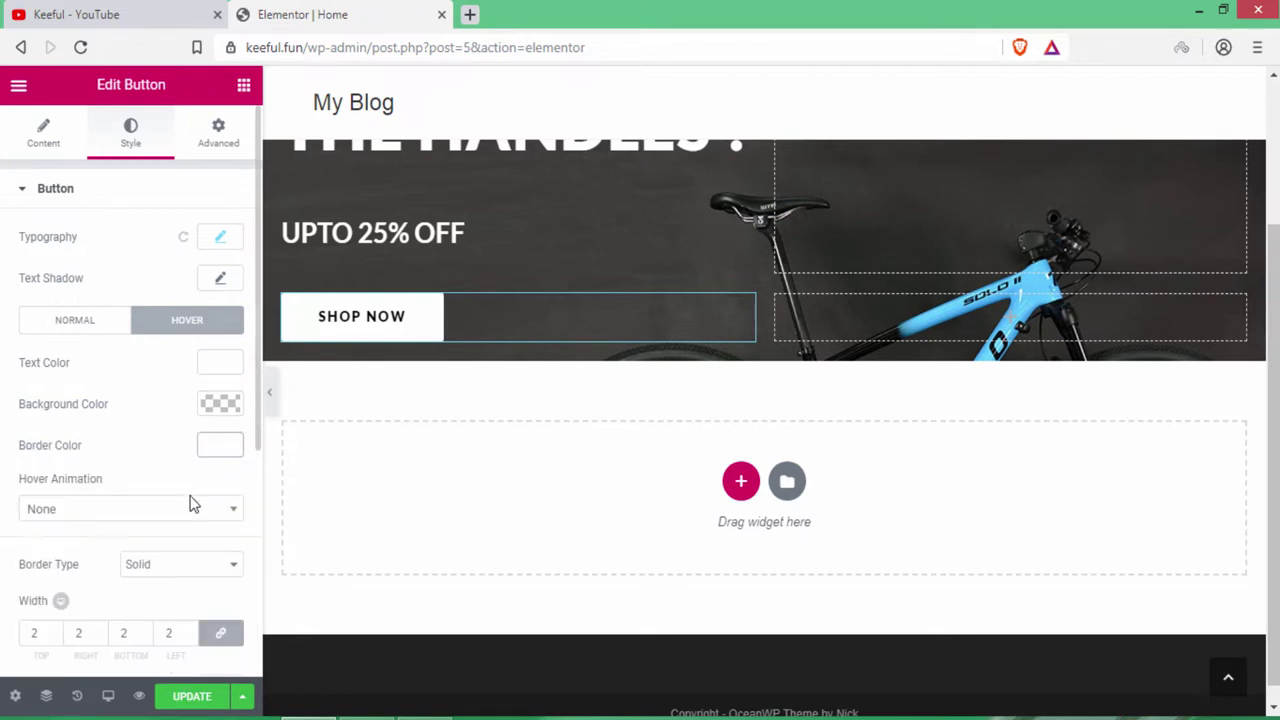
- Set the hover background to rgba(255,255,255,0) and save the page
{"action": "left_click", "coordinate": [220, 405]}
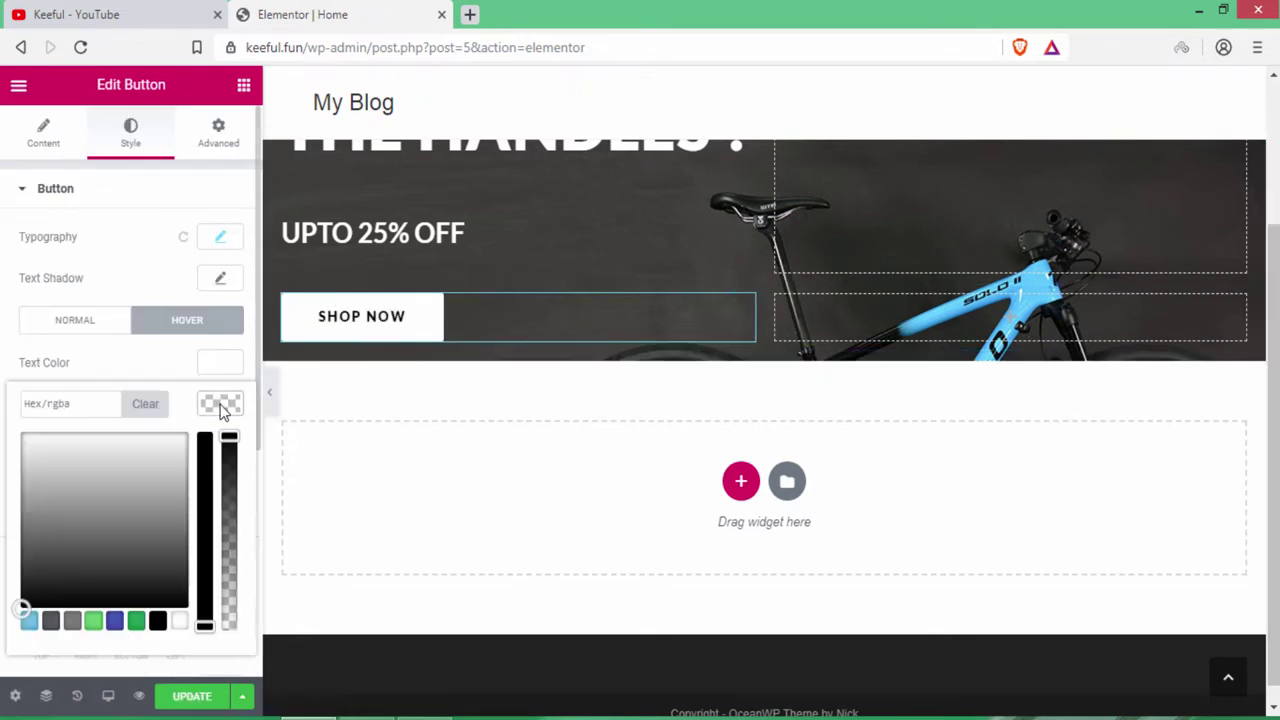
{"action": "left_click", "coordinate": [117, 404]}
{"action": "type", "text": "rgba(255,255,"}
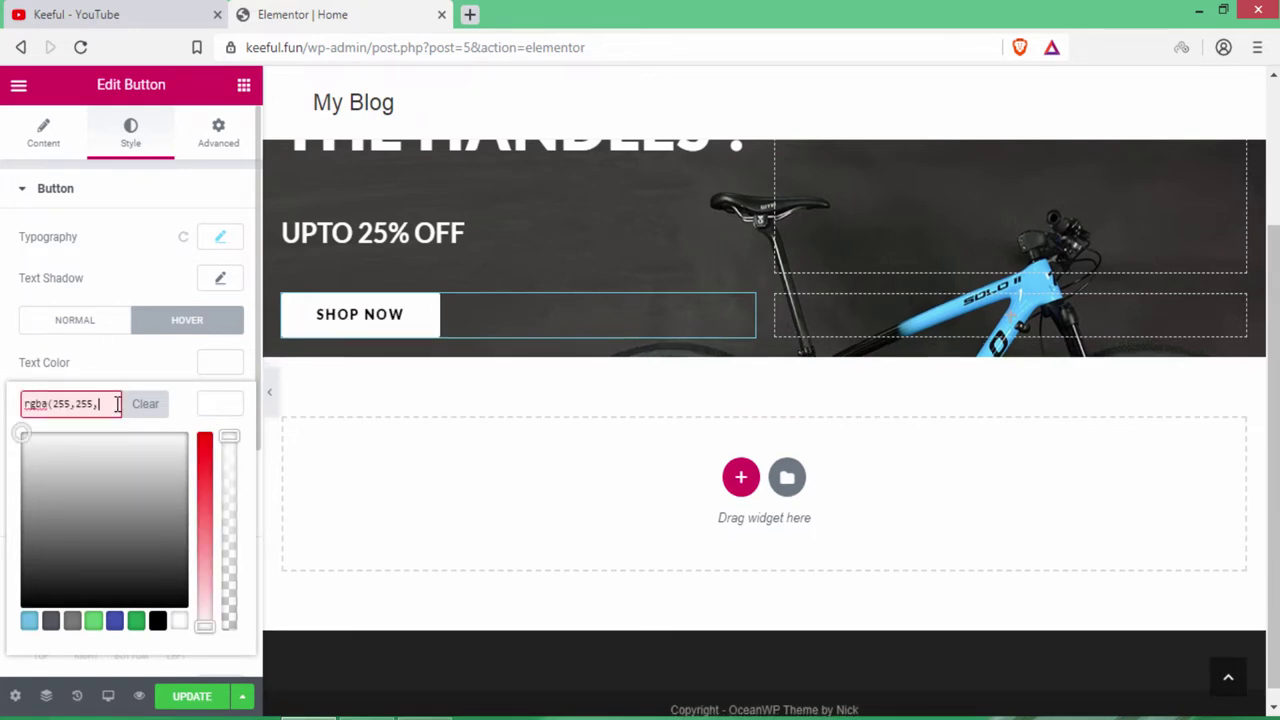
{"action": "type", "text": "255,0)"}
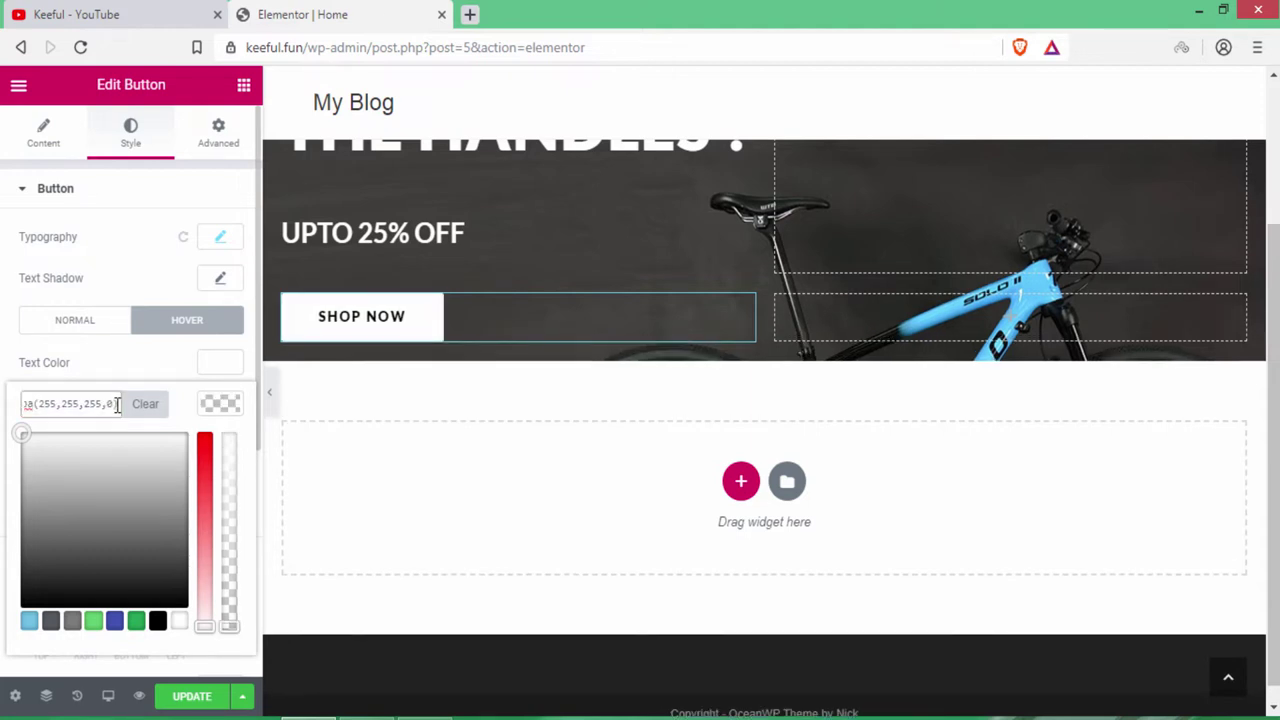
{"action": "left_click", "coordinate": [208, 698]}
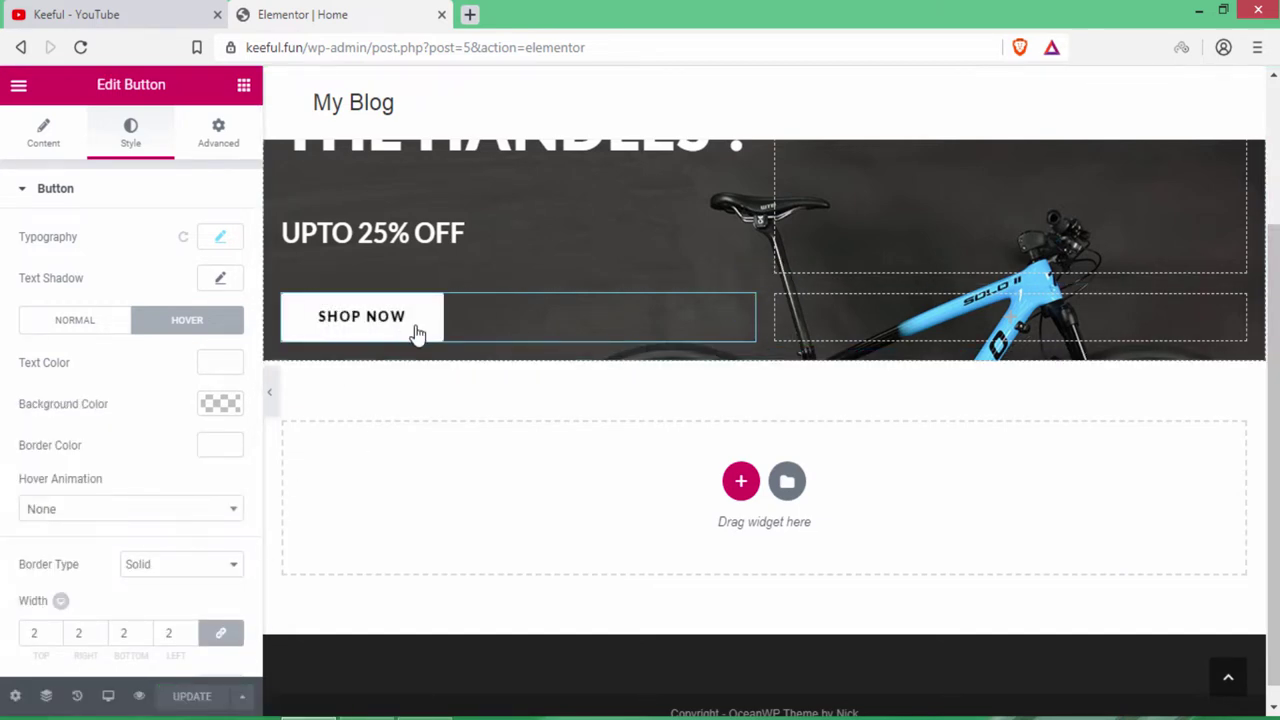
- Load keeful.fun in a new tab, then return to the Elementor | Home tab
{"action": "scroll", "coordinate": [343, 465], "scroll_direction": "up", "scroll_amount": 2}
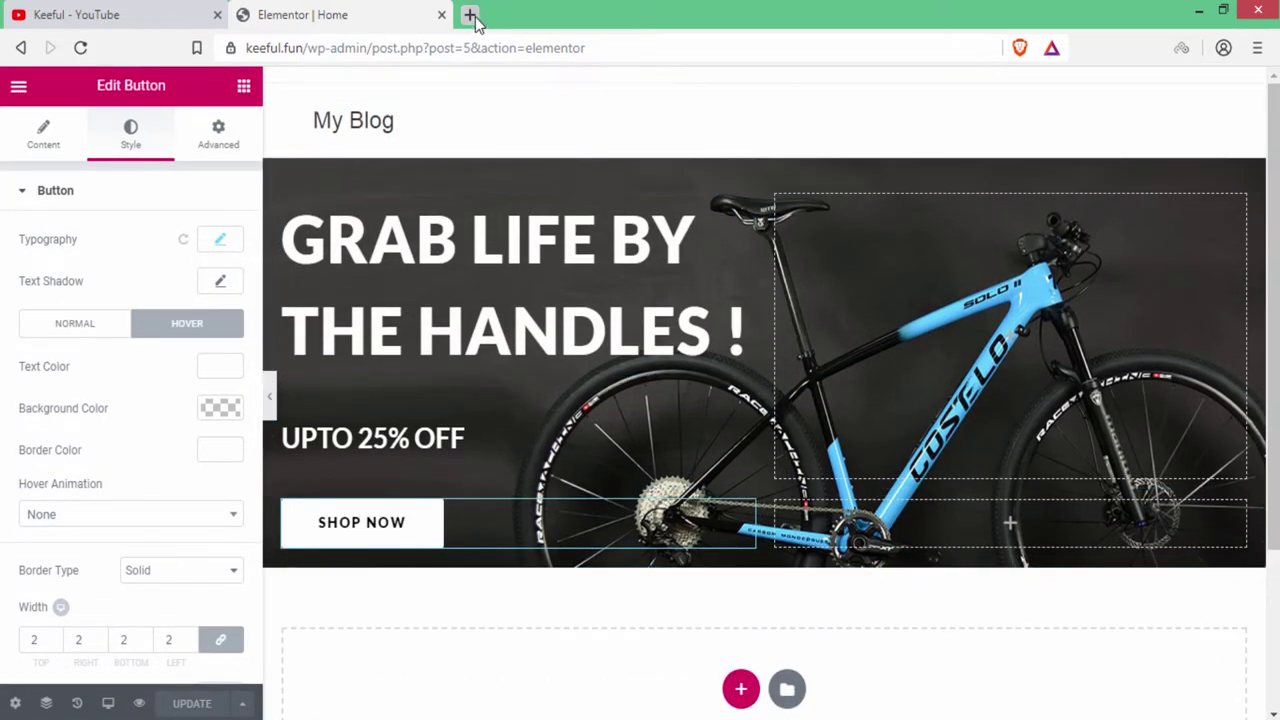
{"action": "key", "text": "ctrl+t"}
{"action": "type", "text": "keeful.fun/wp-admin/index.php"}
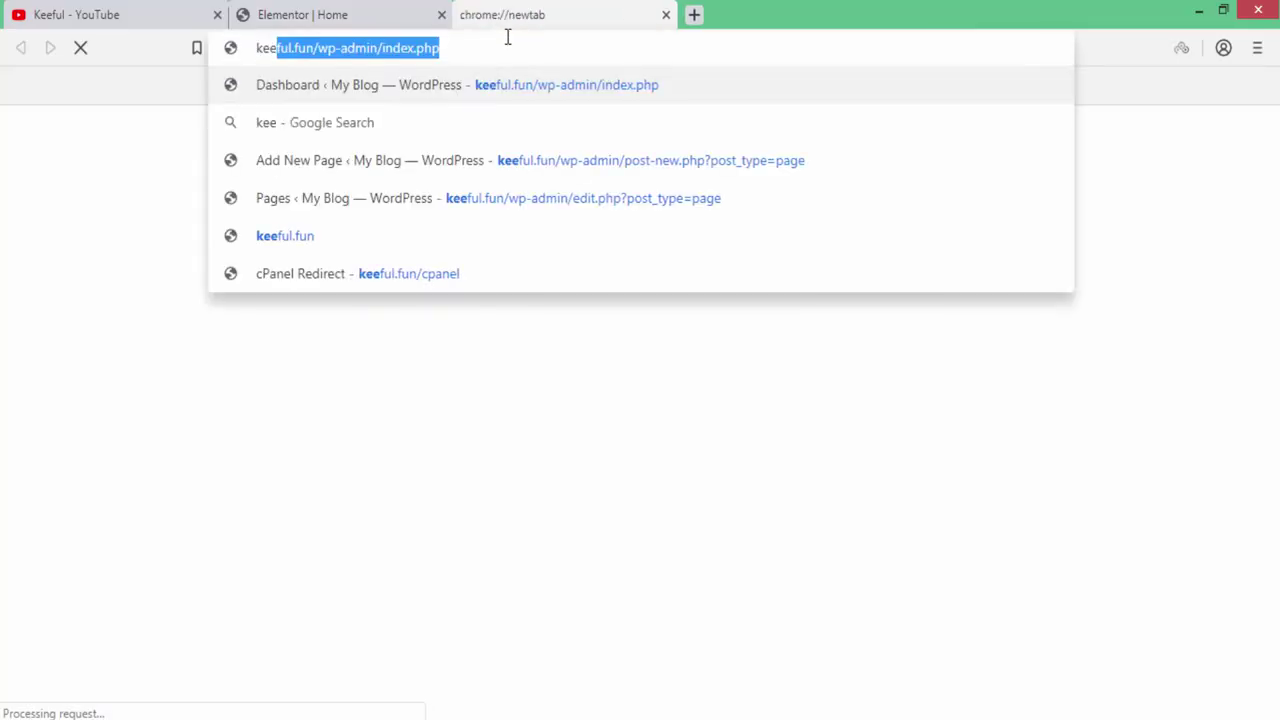
{"action": "key", "text": "Return"}
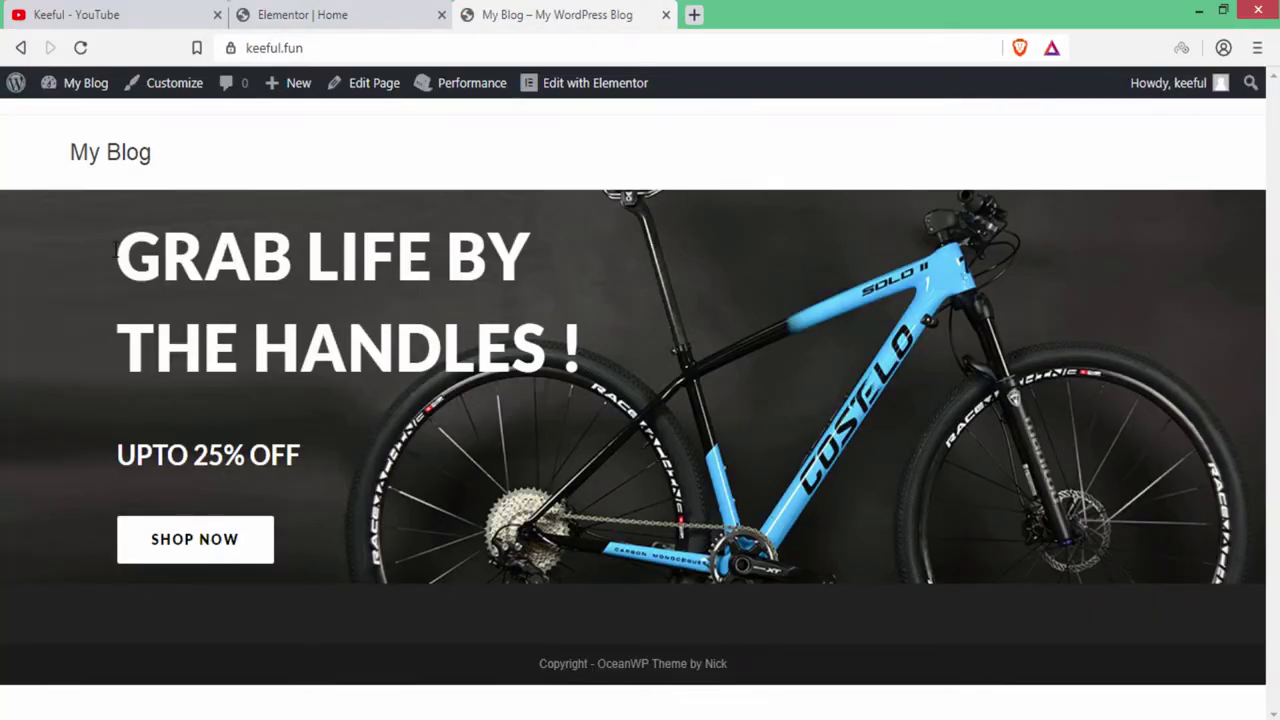
{"action": "left_click", "coordinate": [320, 14]}
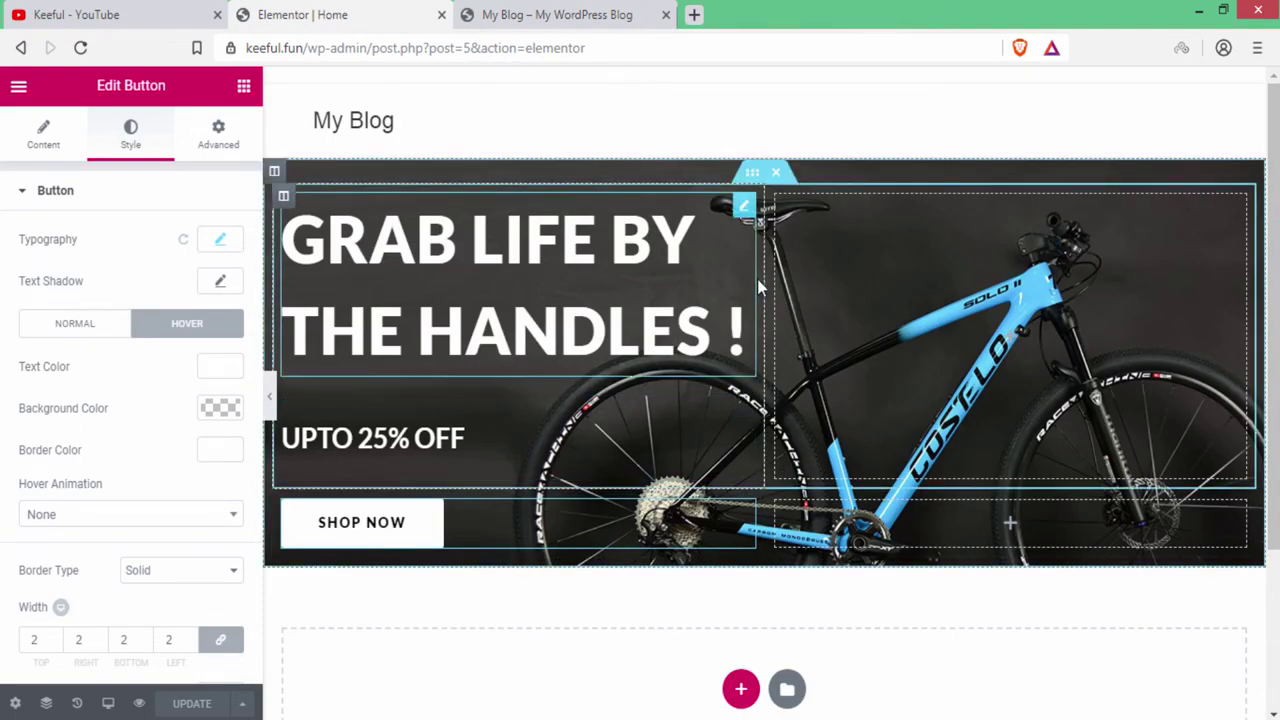
- Resize the hero columns to 43%/57%, save, and check the live homepage
{"action": "left_click_drag", "start_coordinate": [749, 278], "coordinate": [623, 308]}
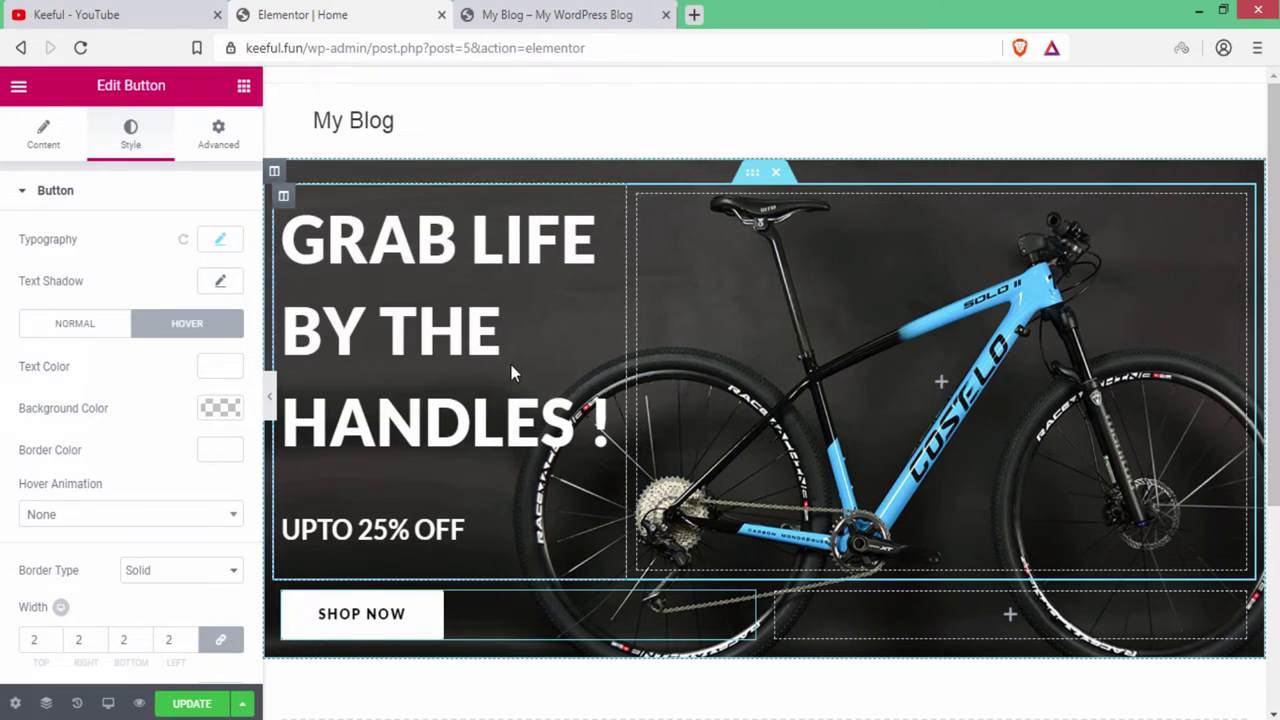
{"action": "left_click", "coordinate": [190, 705]}
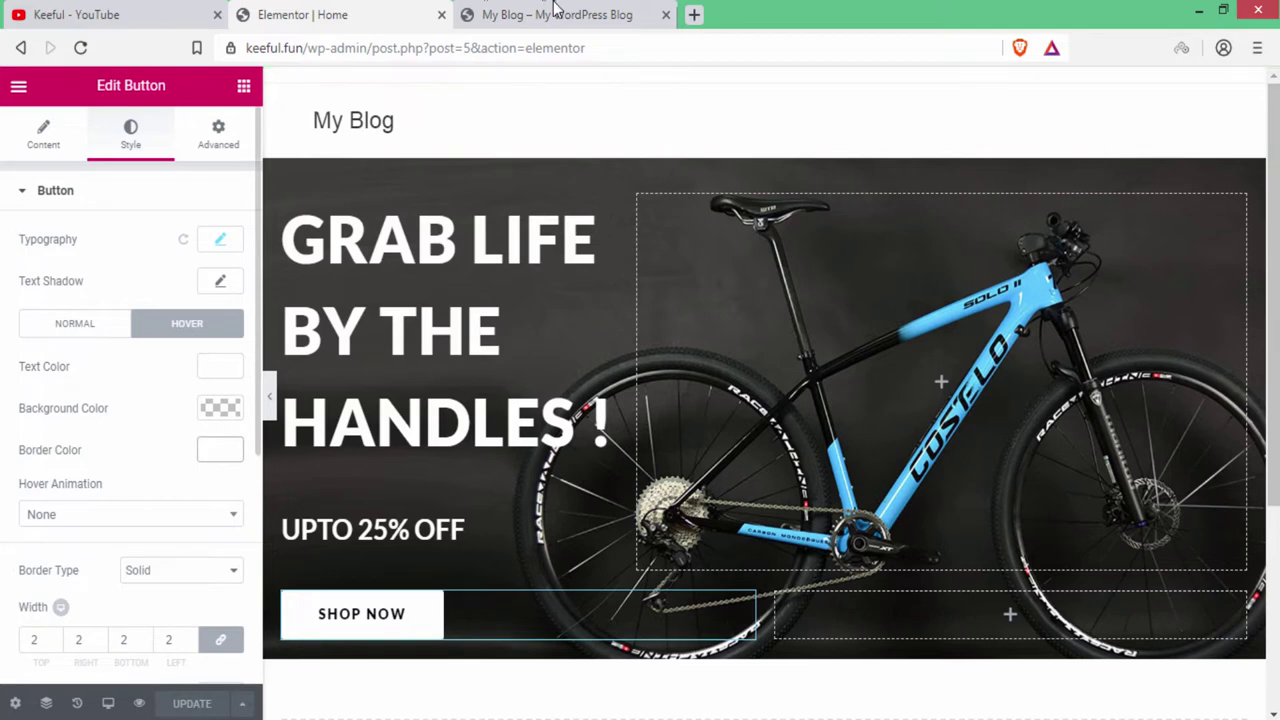
{"action": "left_click", "coordinate": [470, 14]}
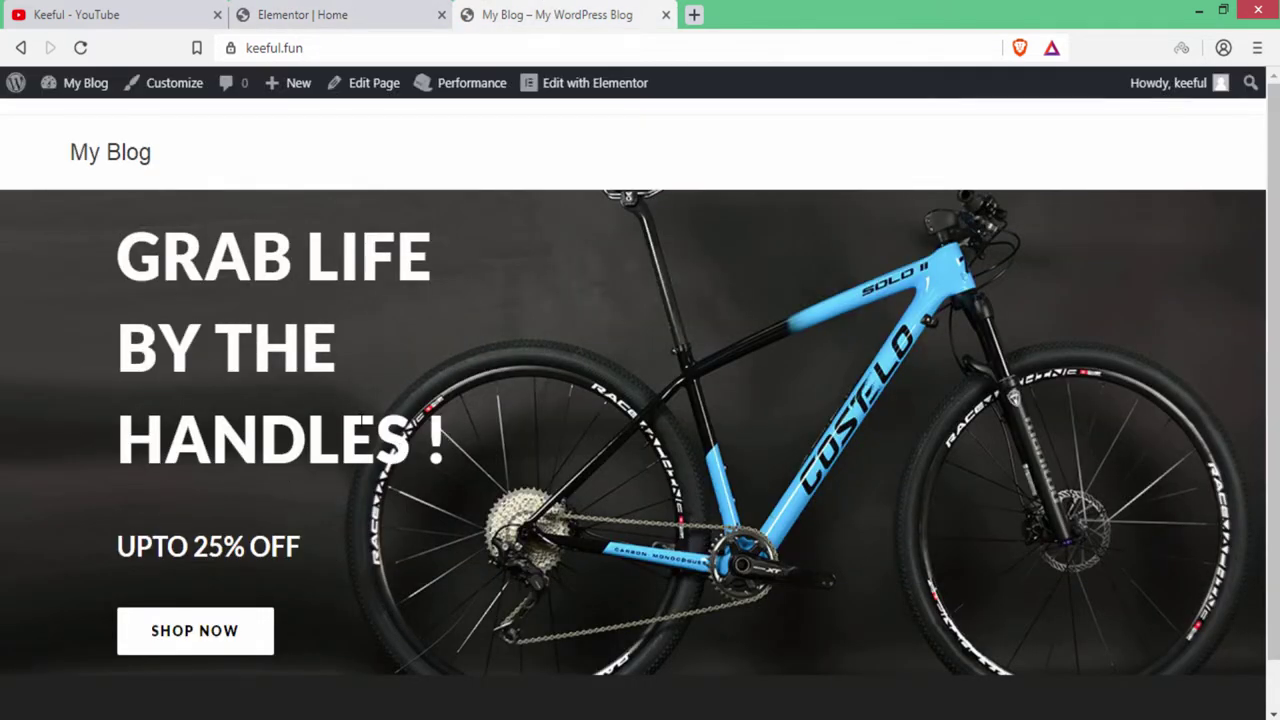
{"action": "left_click", "coordinate": [290, 14]}
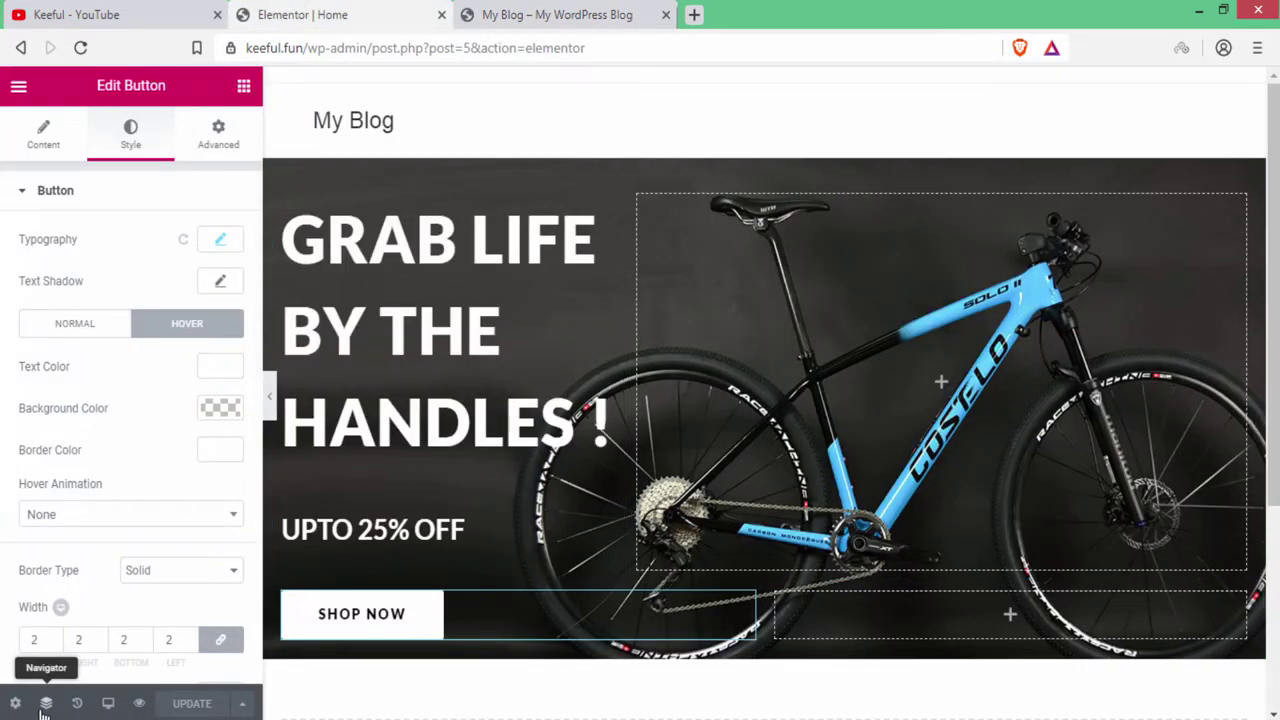
- Select the hero section via Navigator, set top and bottom padding to 100 px, and save
{"action": "key", "text": "ctrl+i"}
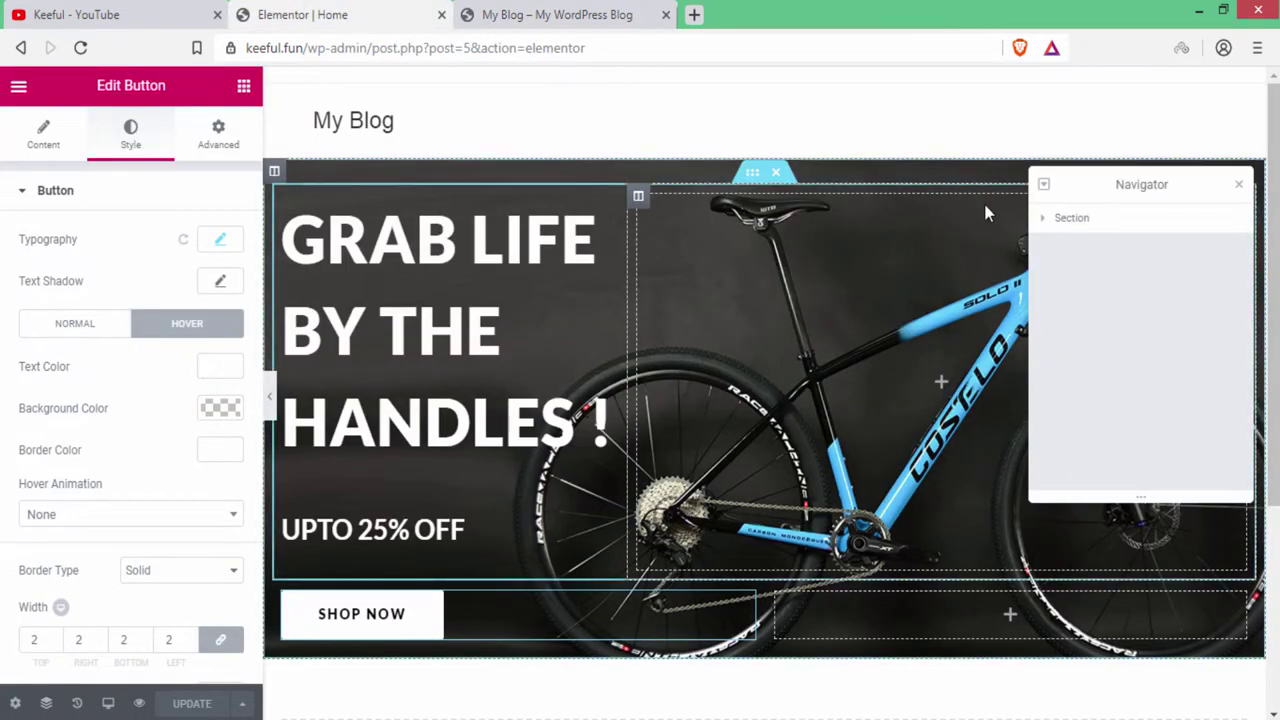
{"action": "left_click", "coordinate": [1064, 226]}
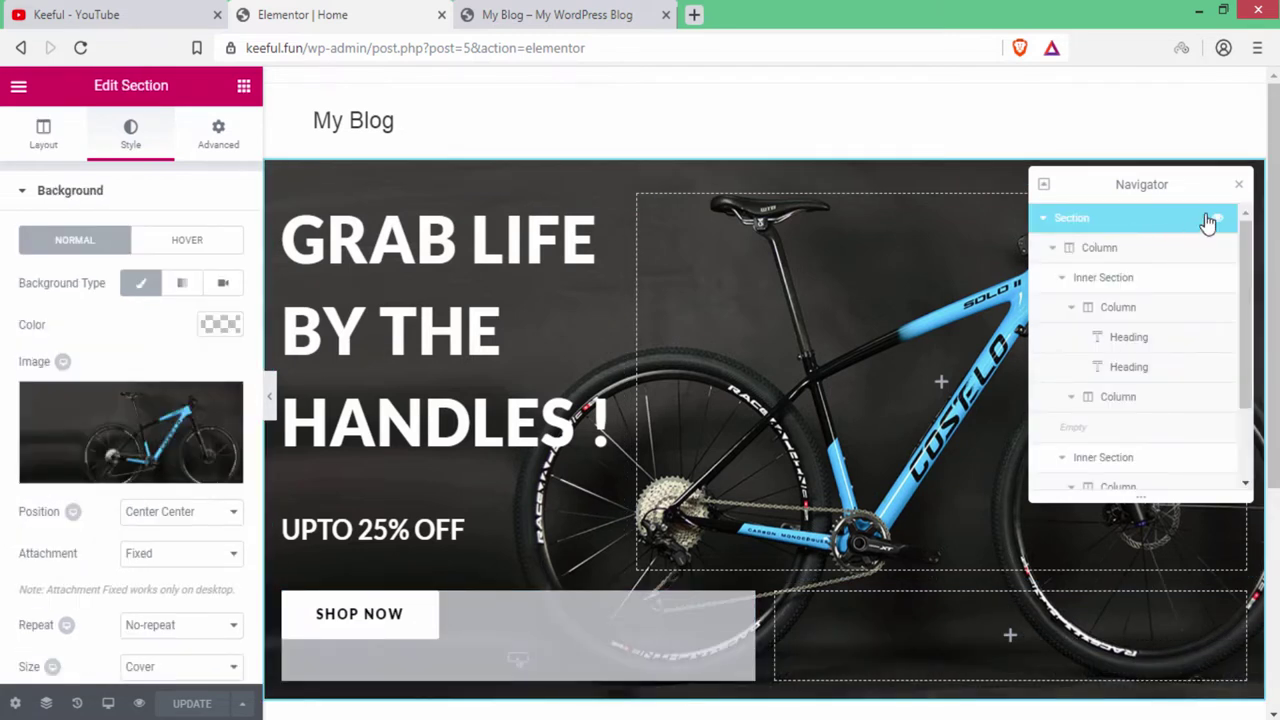
{"action": "key", "text": "ctrl+i"}
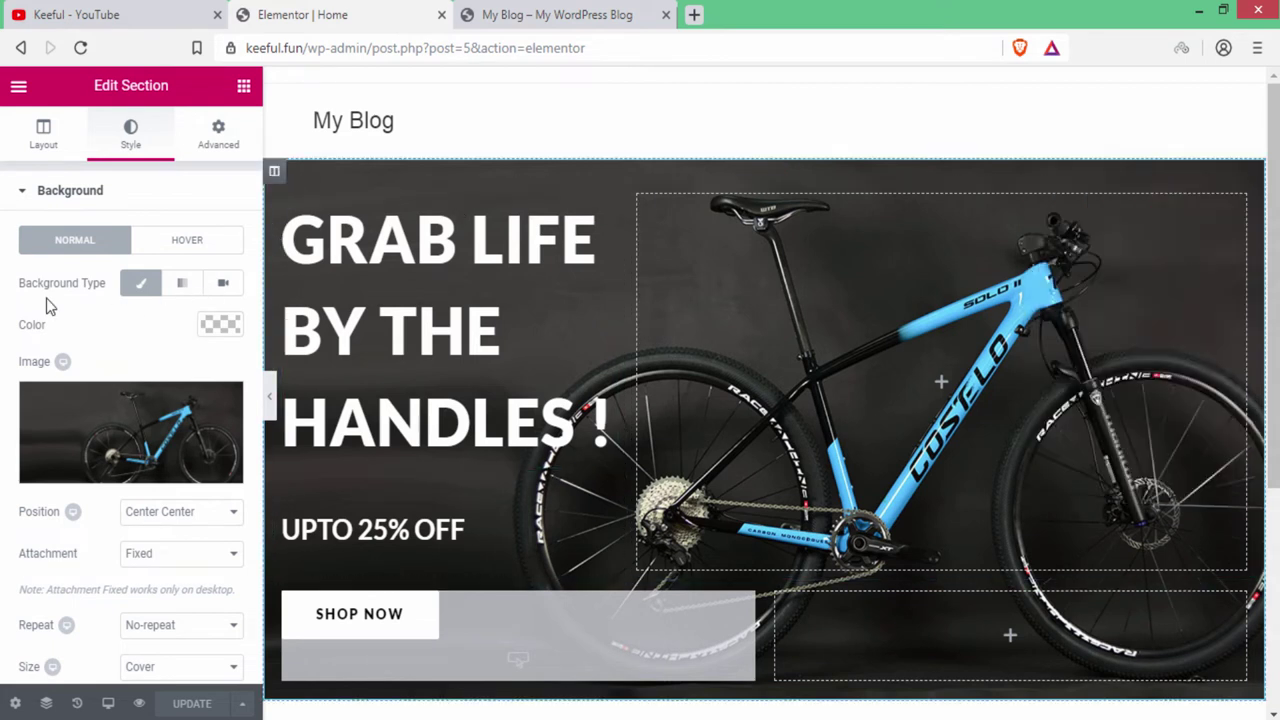
{"action": "left_click", "coordinate": [218, 130]}
{"action": "left_click", "coordinate": [50, 348]}
{"action": "type", "text": "0"}
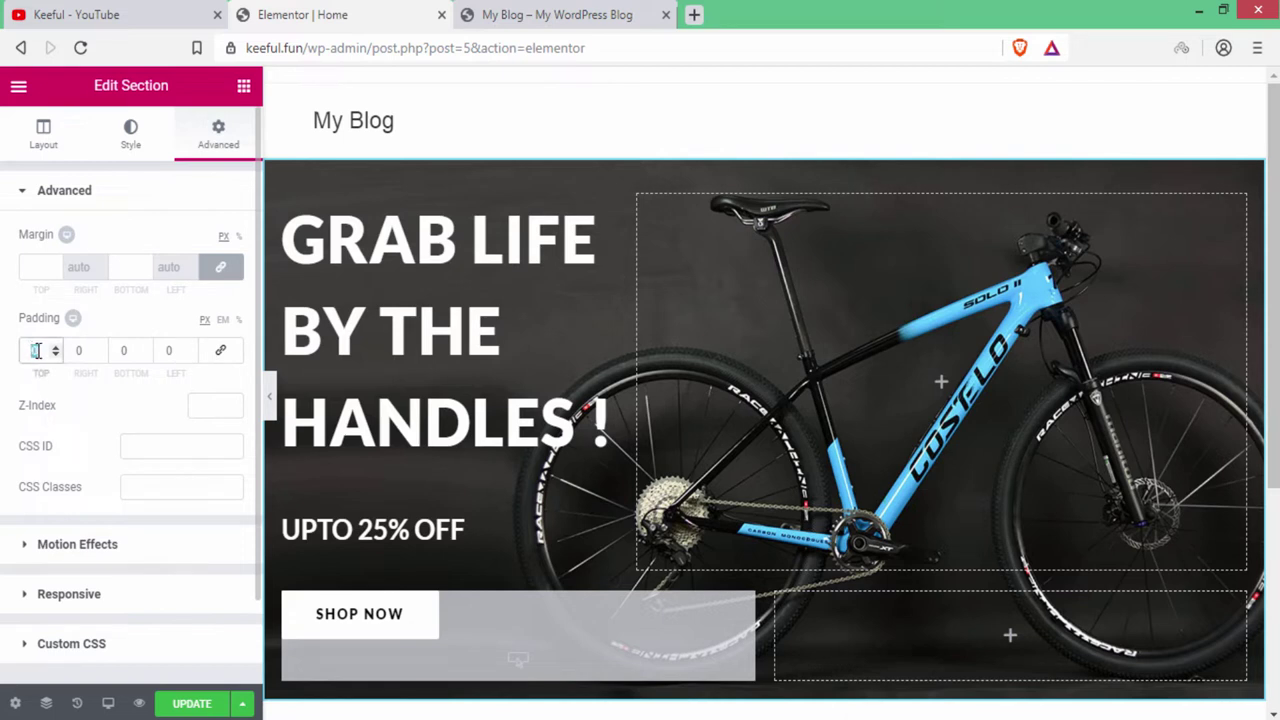
{"action": "type", "text": "100"}
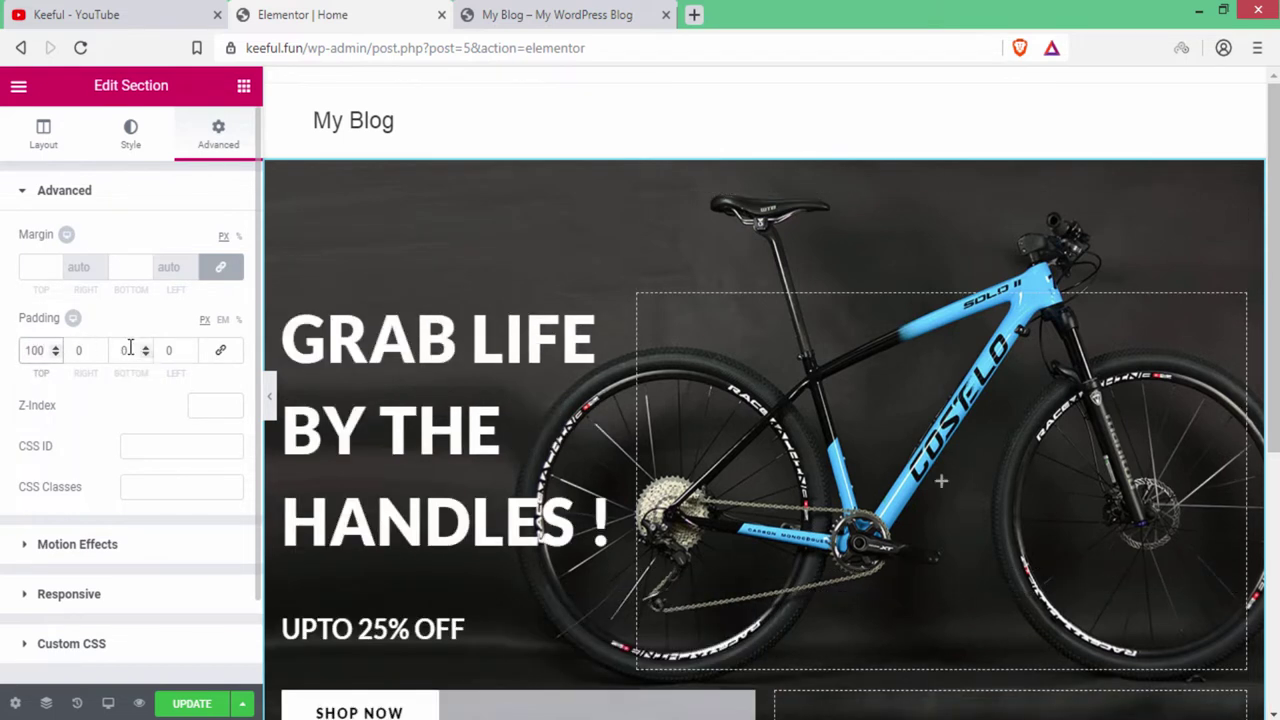
{"action": "left_click", "coordinate": [124, 349]}
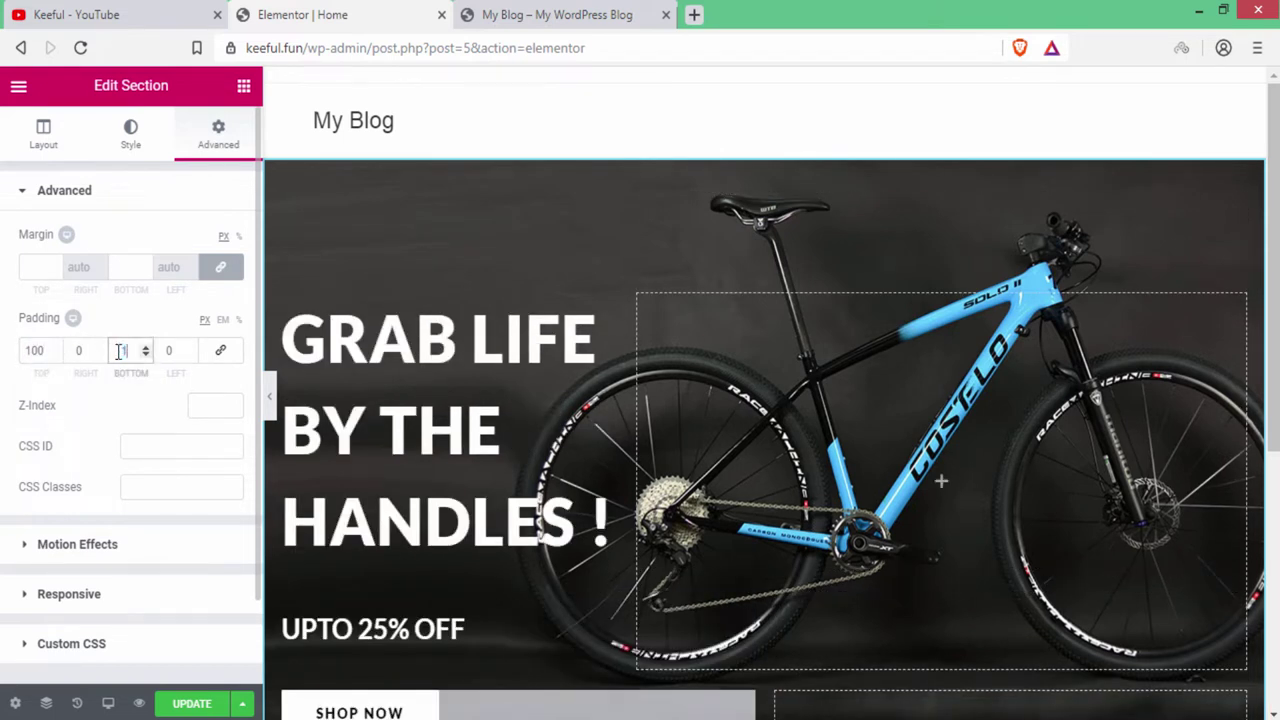
{"action": "type", "text": "100"}
{"action": "scroll", "coordinate": [698, 310], "scroll_direction": "down", "scroll_amount": 2}
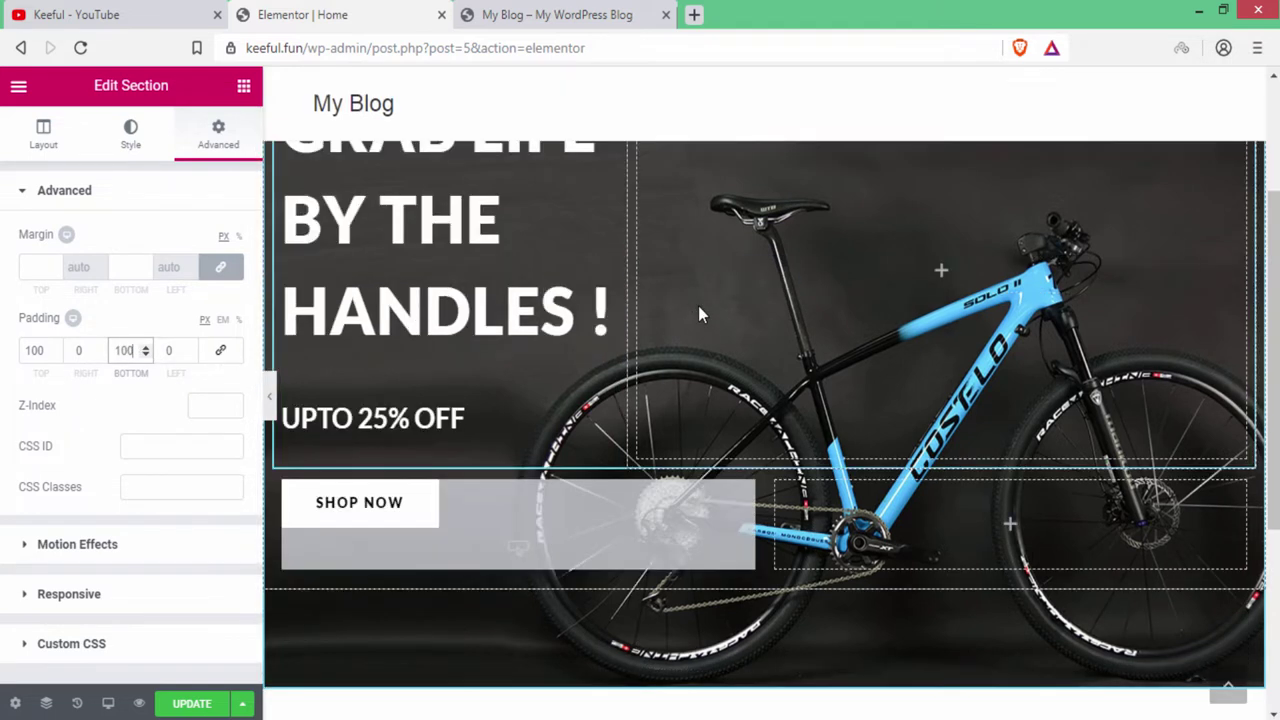
{"action": "left_click", "coordinate": [196, 706]}
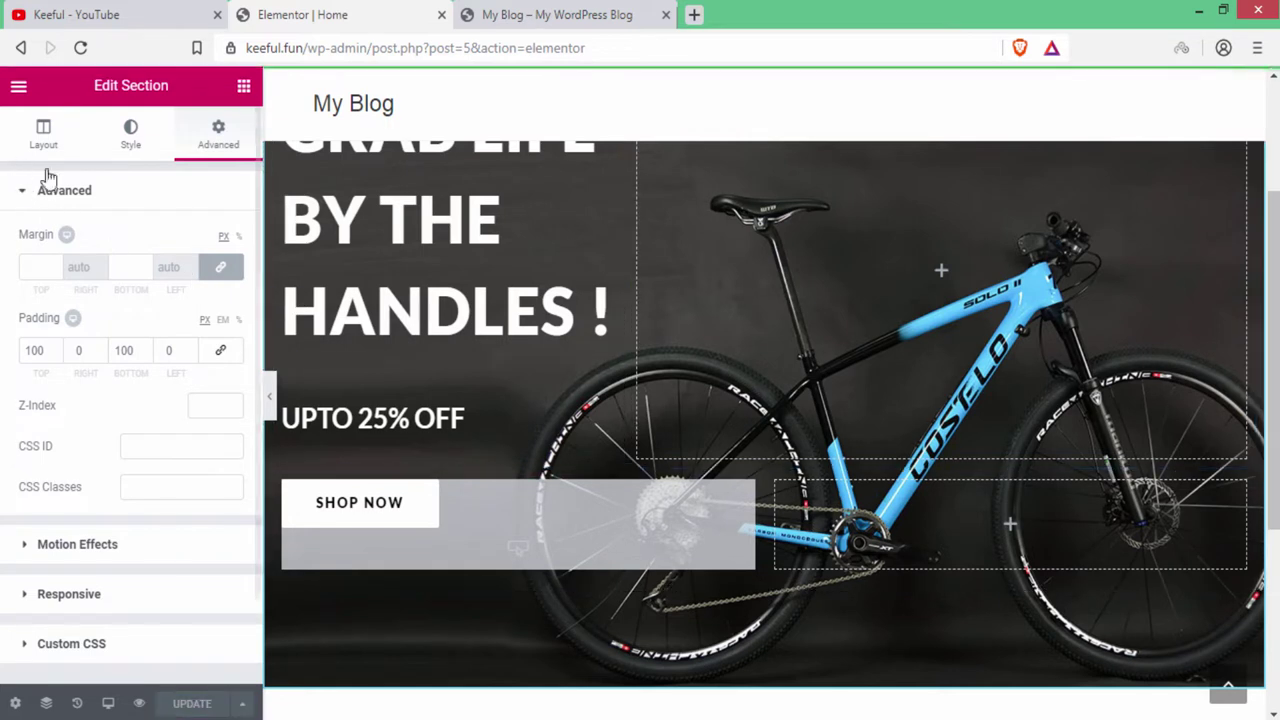
{"action": "left_click", "coordinate": [18, 87]}
{"action": "left_click", "coordinate": [20, 88]}
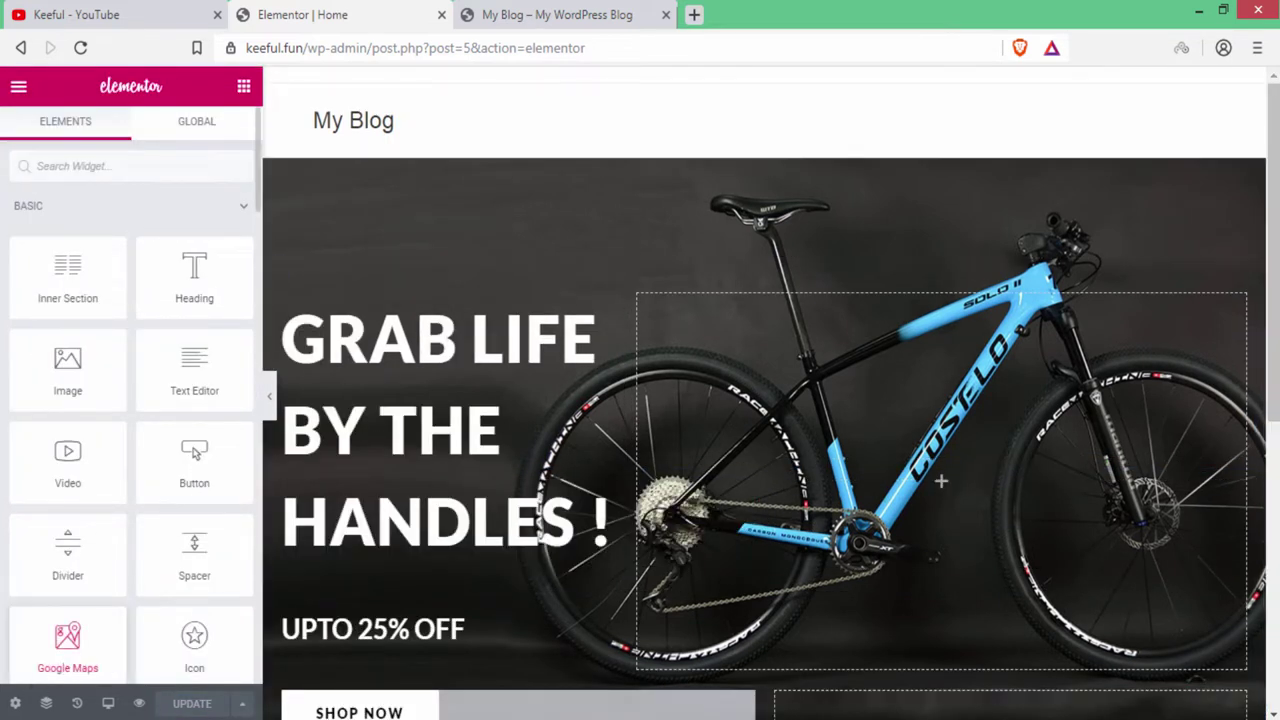
- Change the hero section's top padding to 70 px and save the page
{"action": "left_click", "coordinate": [47, 703]}
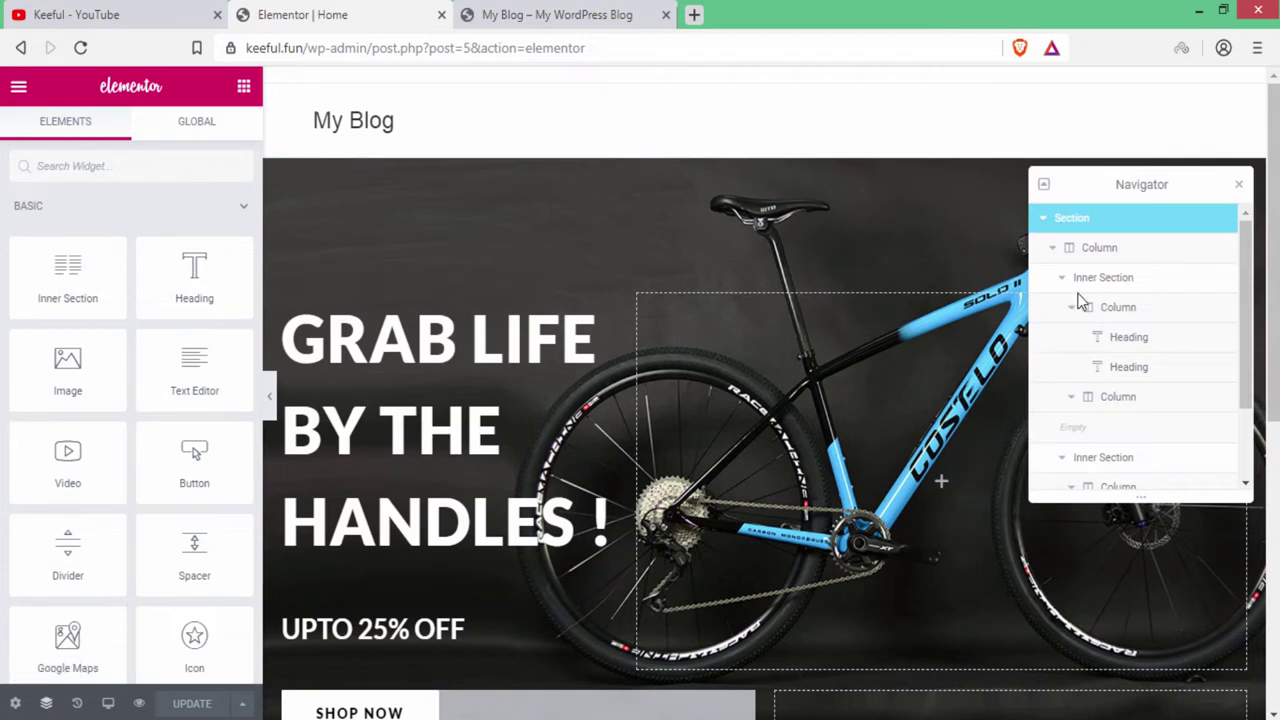
{"action": "left_click", "coordinate": [314, 271]}
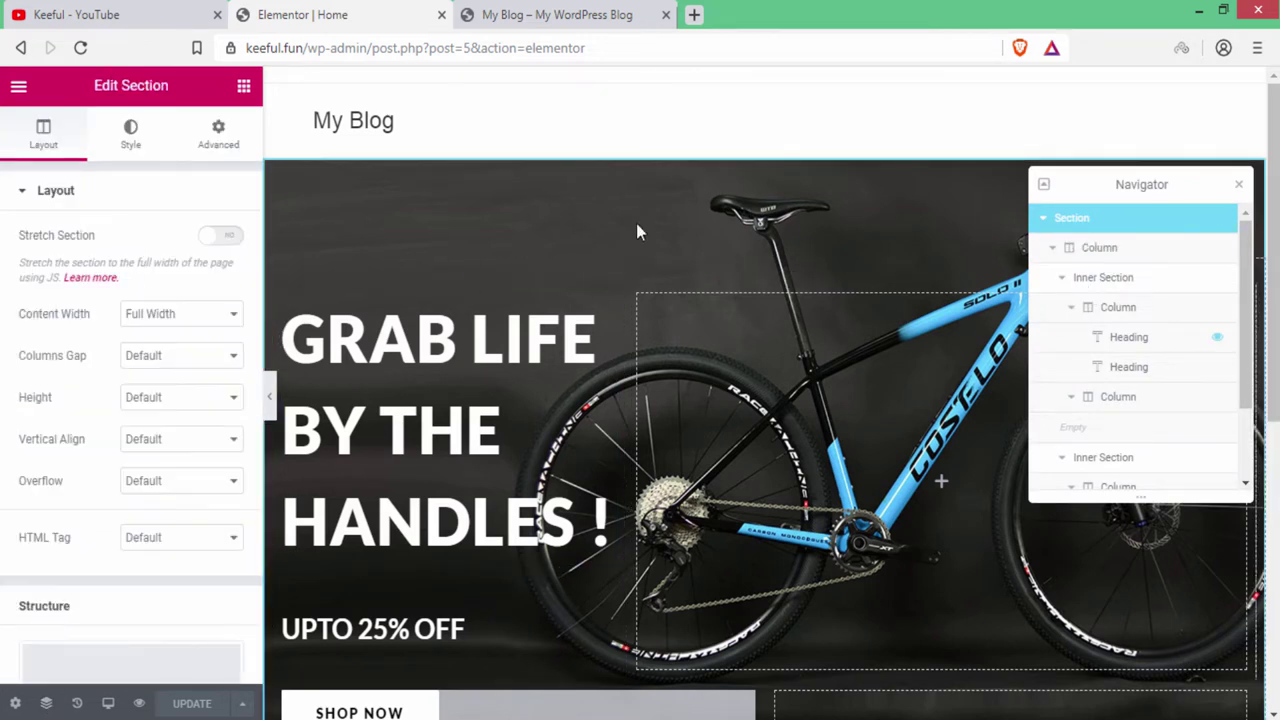
{"action": "left_click", "coordinate": [218, 135]}
{"action": "double_click", "coordinate": [46, 350]}
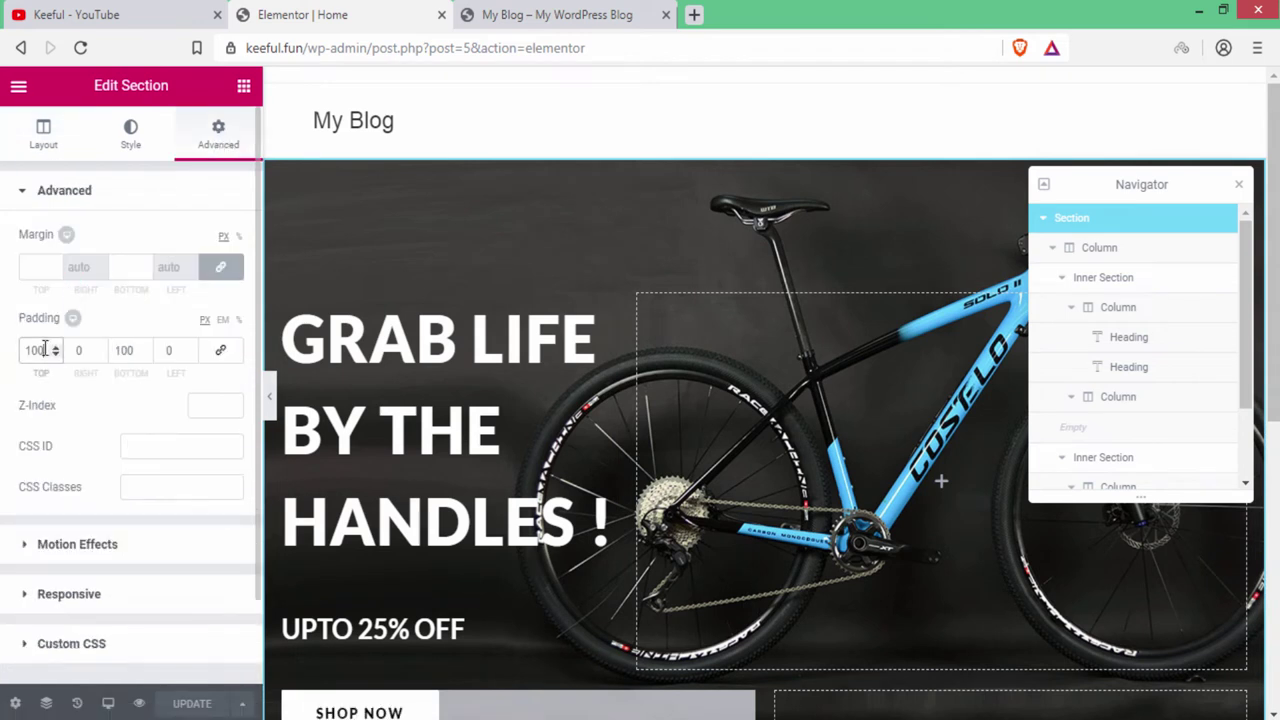
{"action": "type", "text": "70"}
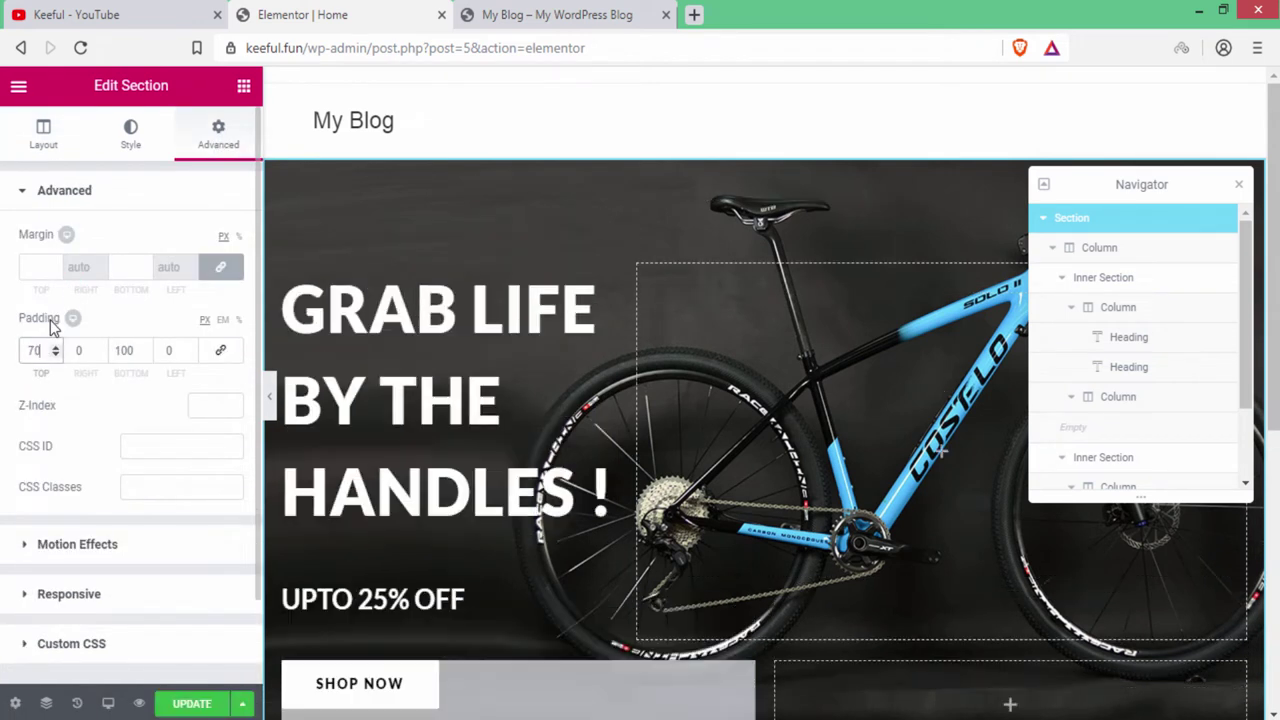
{"action": "left_click", "coordinate": [196, 705]}
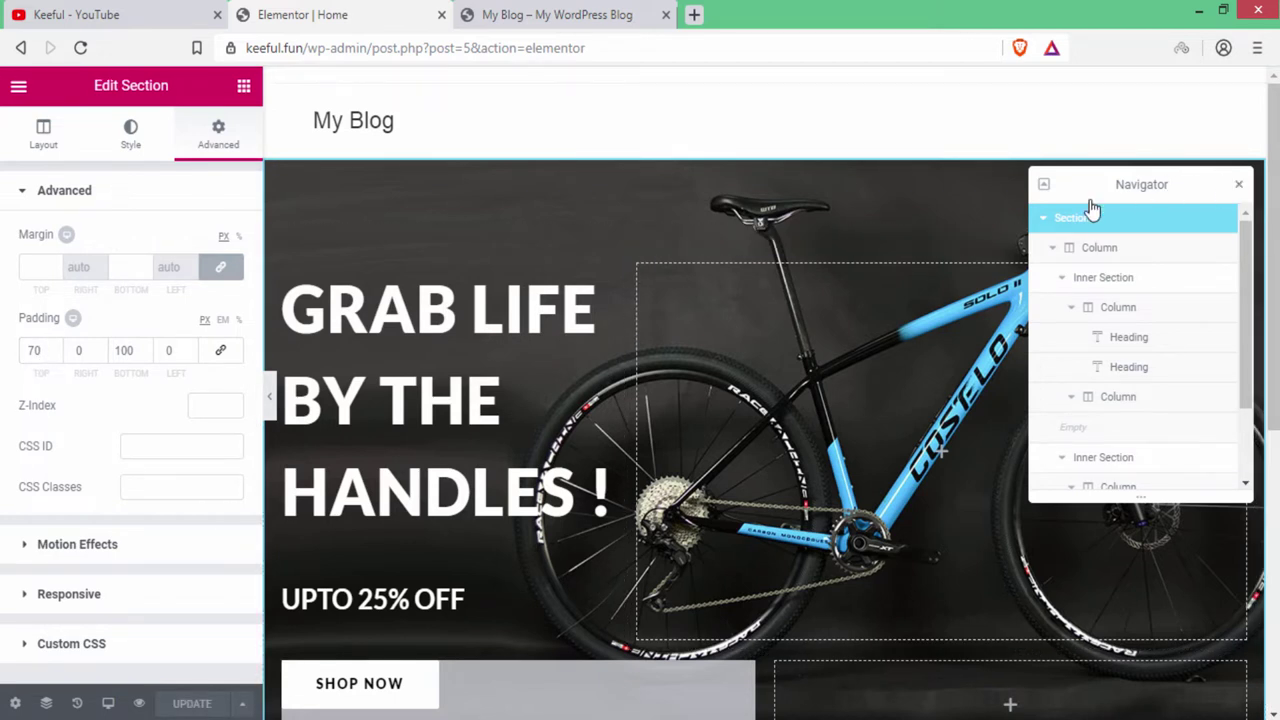
{"action": "left_click", "coordinate": [1241, 186]}
{"action": "left_click", "coordinate": [757, 250]}
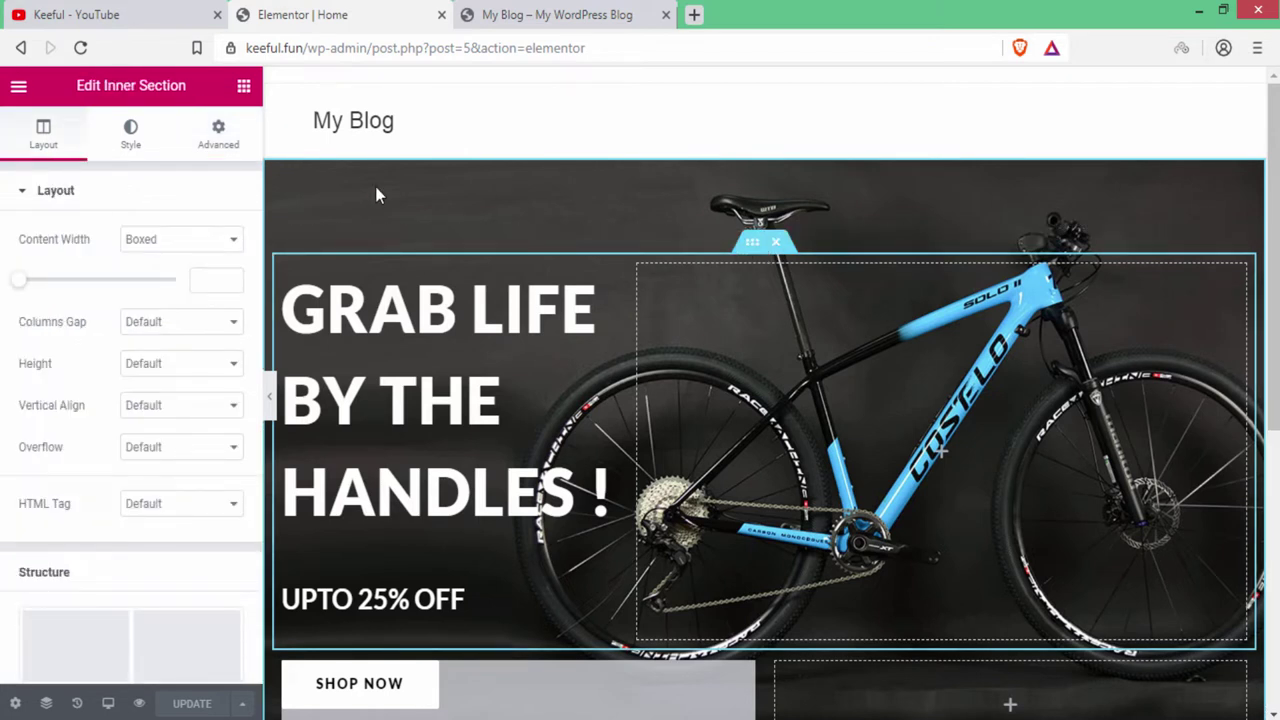
- Set the inner section's content width to Full Width, save, and refresh the live site
{"action": "left_click", "coordinate": [224, 241]}
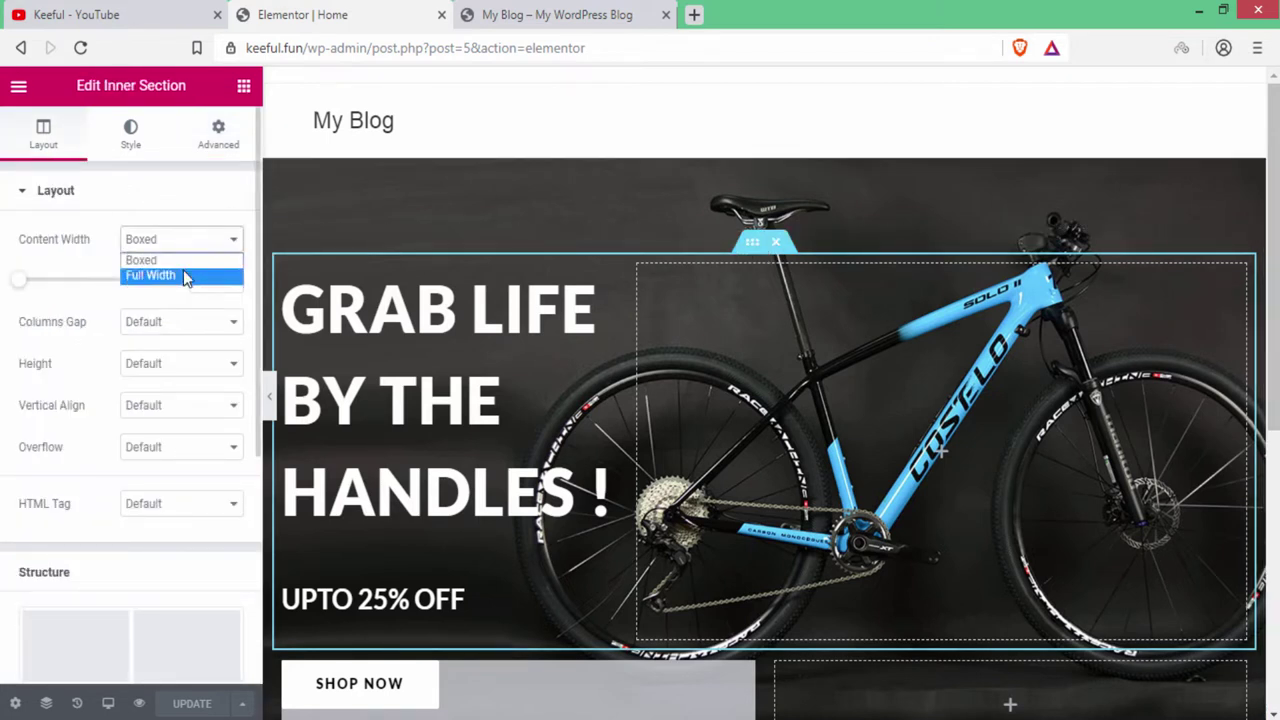
{"action": "left_click", "coordinate": [184, 277]}
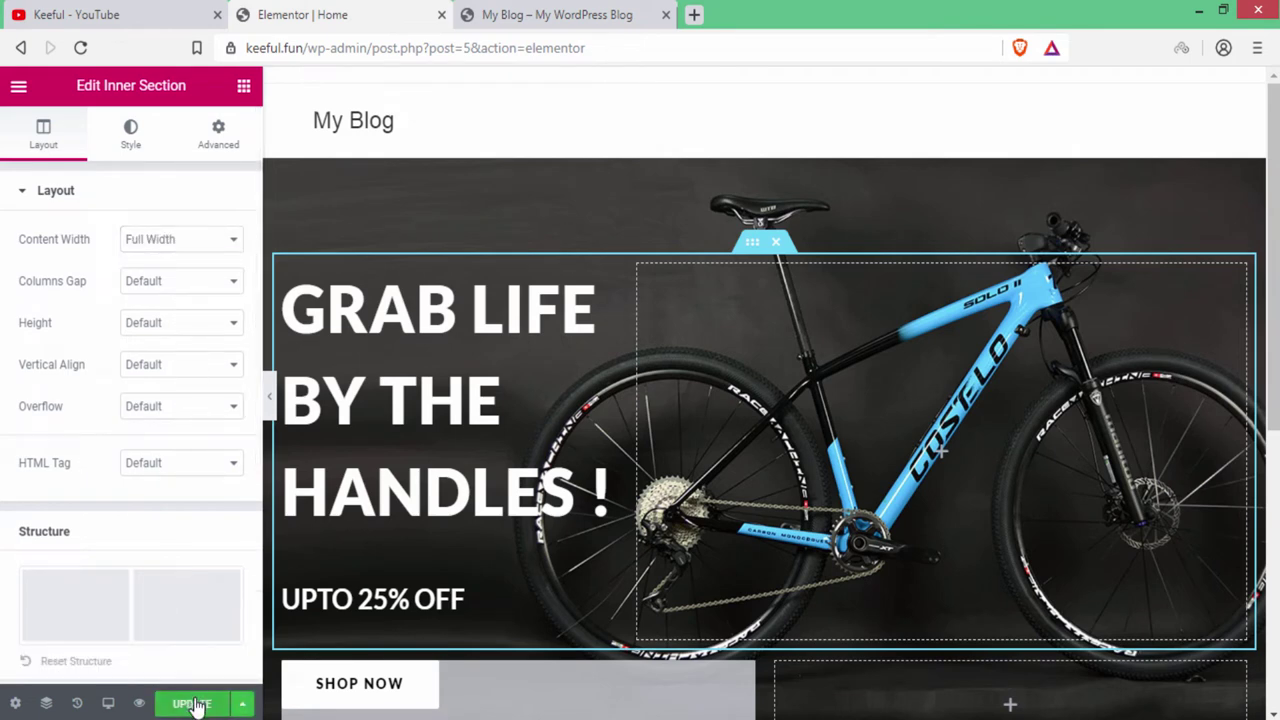
{"action": "left_click", "coordinate": [194, 704]}
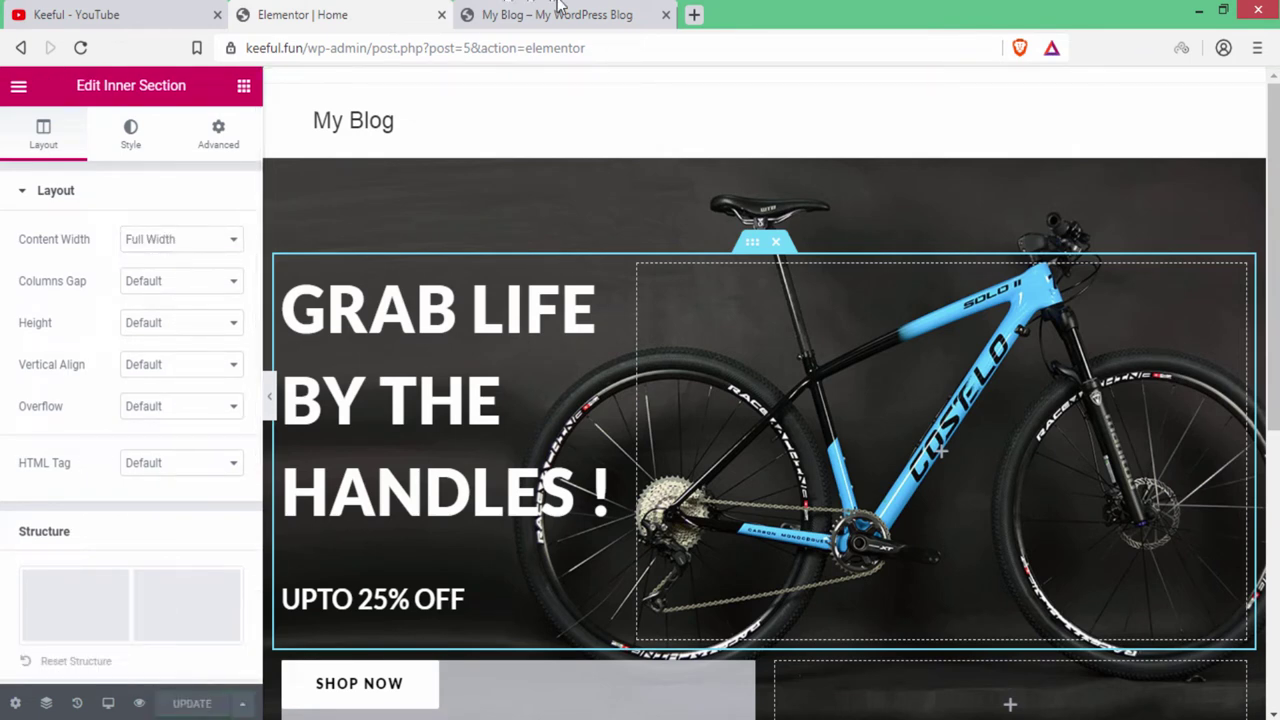
{"action": "left_click", "coordinate": [557, 14]}
{"action": "key", "text": "F5"}
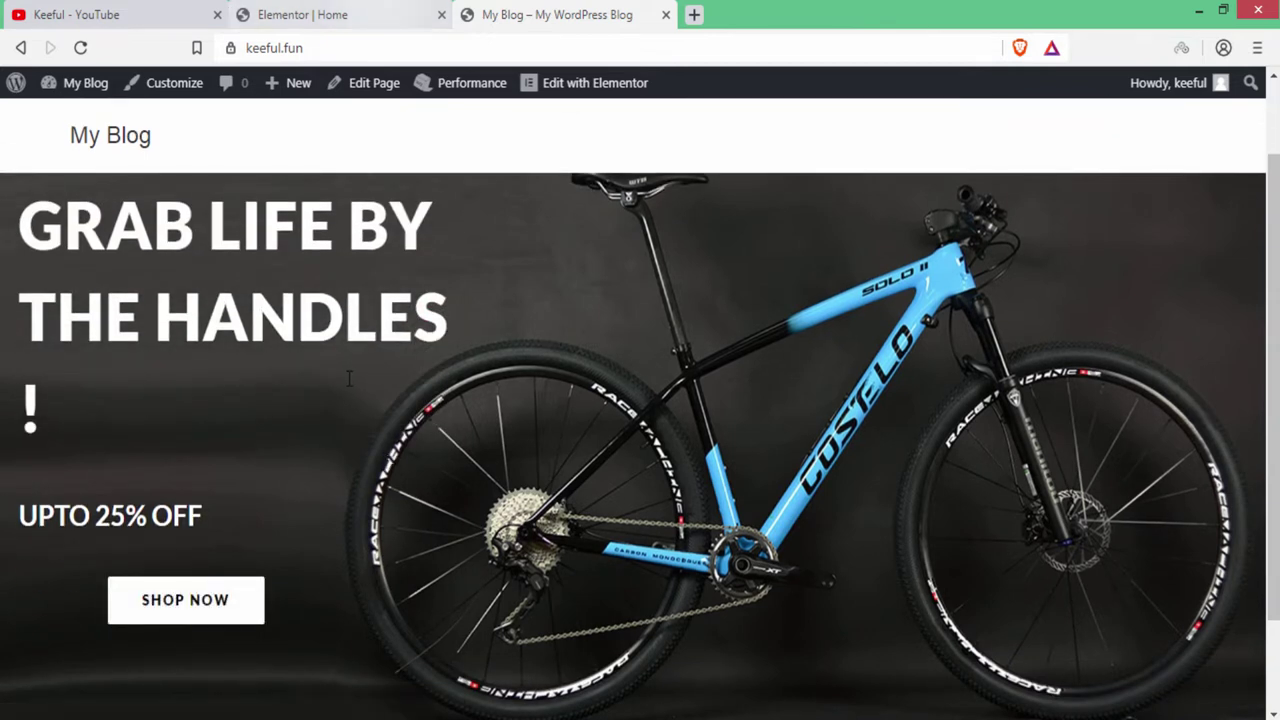
{"action": "left_click", "coordinate": [302, 14]}
{"action": "scroll", "coordinate": [651, 504], "scroll_direction": "down", "scroll_amount": 2}
- Duplicate the SHOP NOW button's column twice to make four columns
{"action": "left_click", "coordinate": [651, 504]}
{"action": "right_click", "coordinate": [783, 474]}
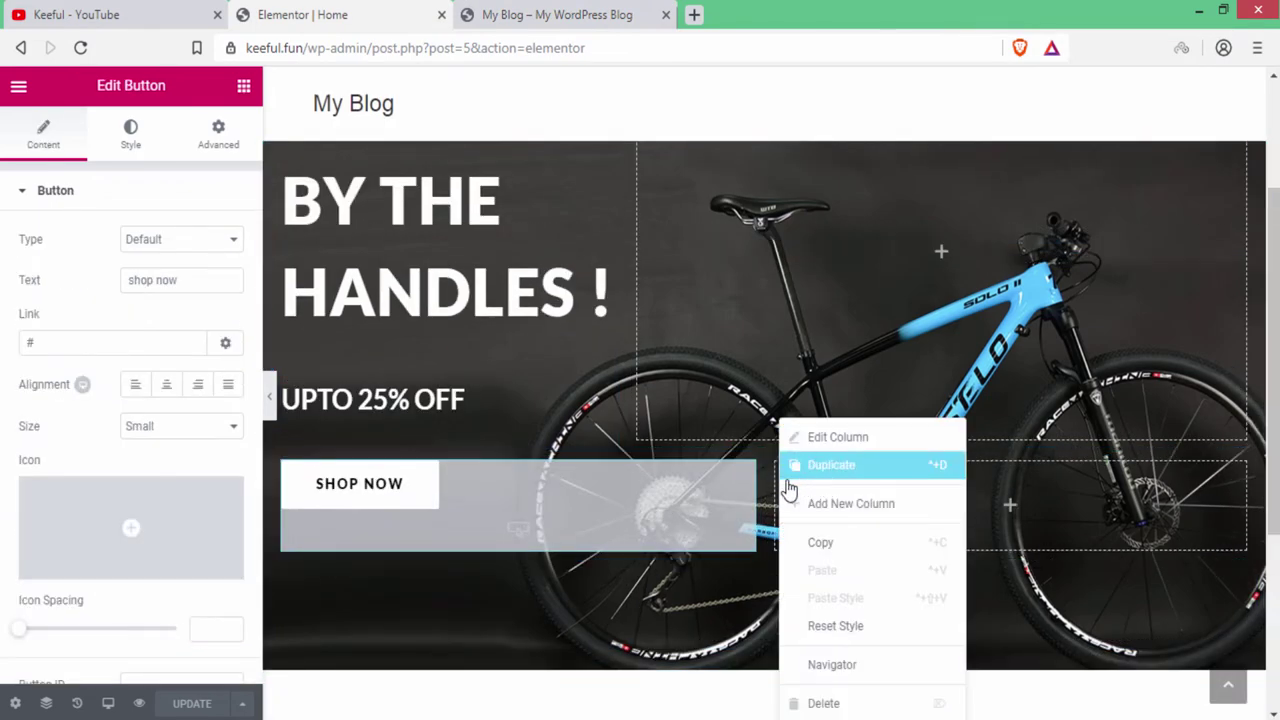
{"action": "left_click", "coordinate": [788, 478]}
{"action": "right_click", "coordinate": [617, 472]}
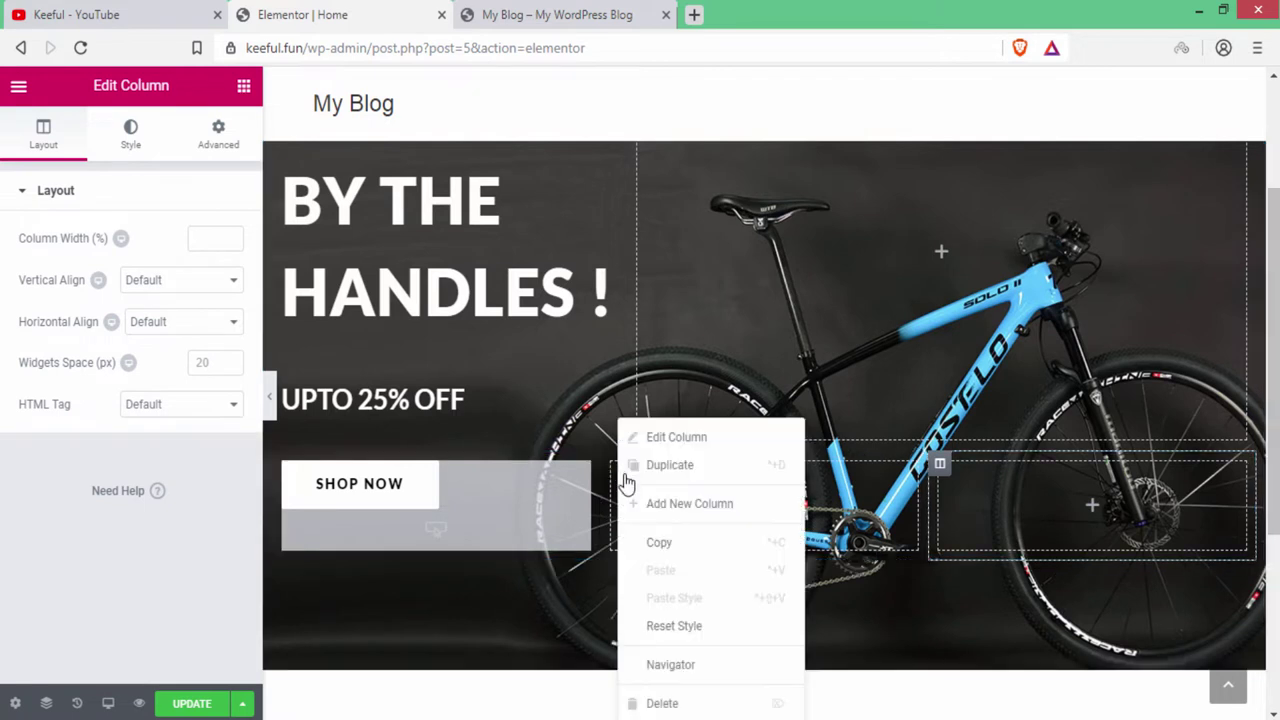
{"action": "left_click", "coordinate": [667, 480]}
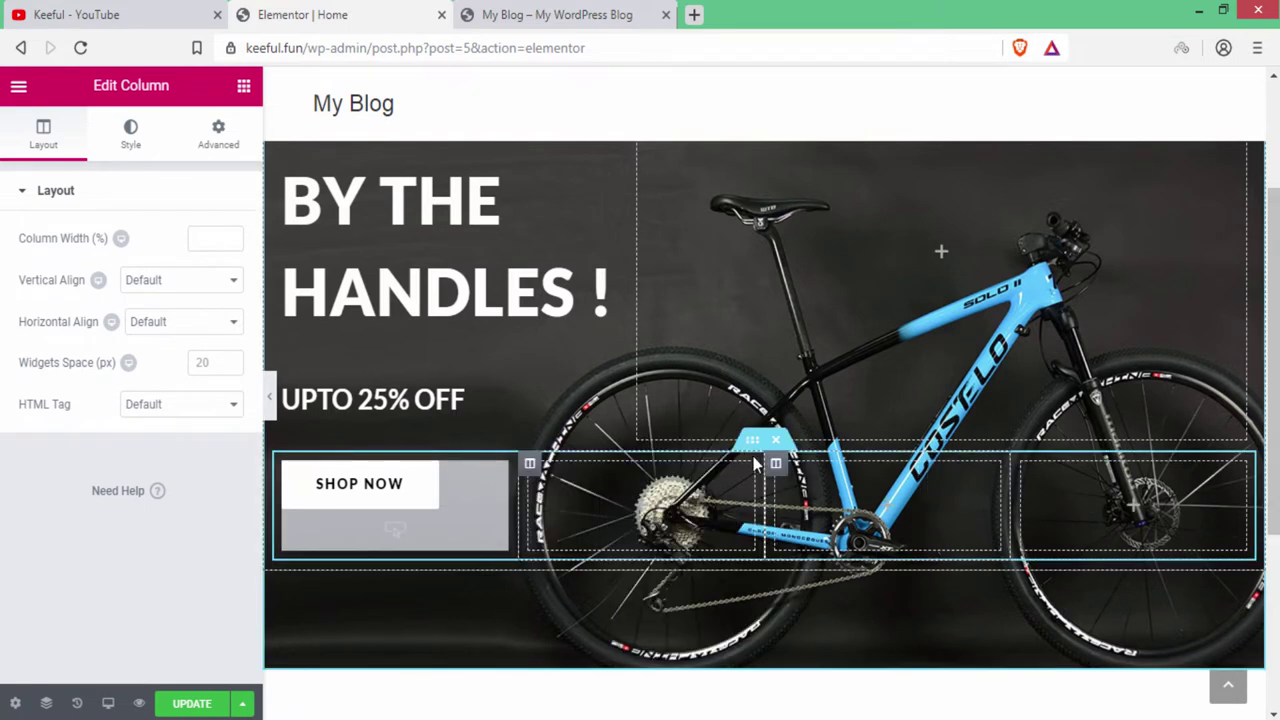
- Set the button row section to Full Width, save, and reload the live site
{"action": "left_click", "coordinate": [752, 441]}
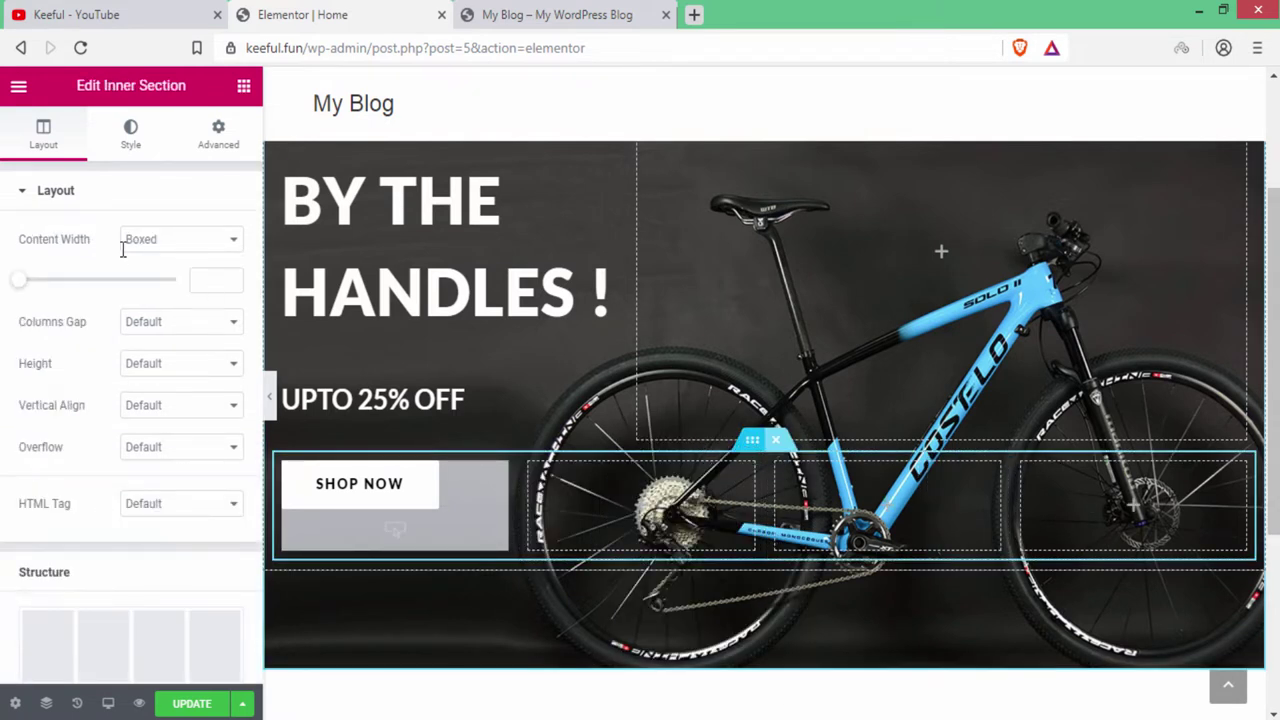
{"action": "left_click", "coordinate": [157, 245]}
{"action": "left_click", "coordinate": [165, 277]}
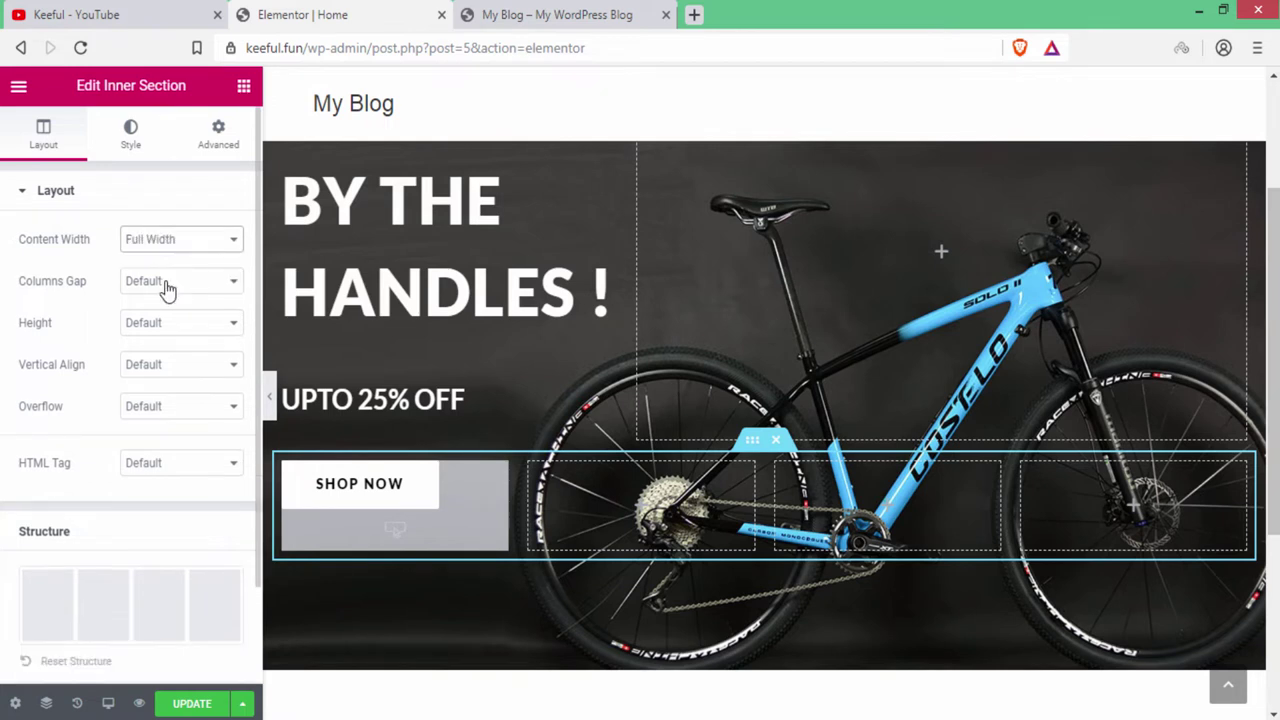
{"action": "left_click", "coordinate": [181, 703]}
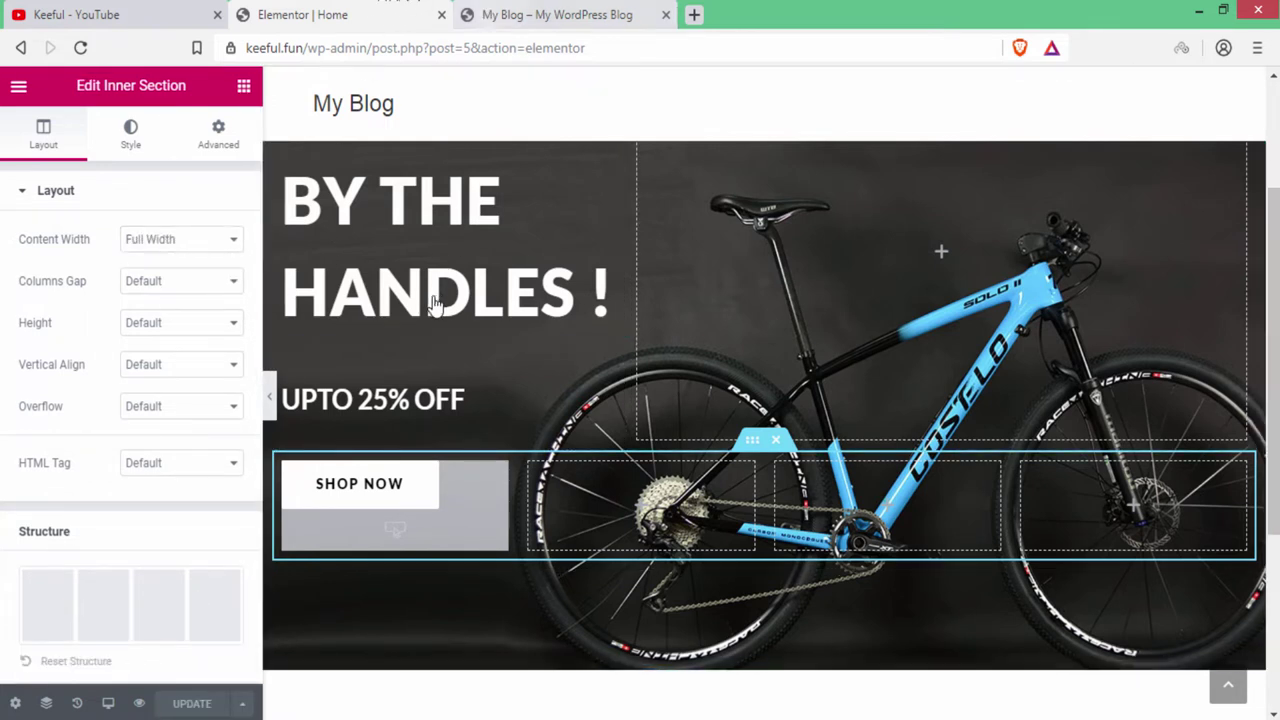
{"action": "key", "text": "ctrl+Tab"}
{"action": "key", "text": "F5"}
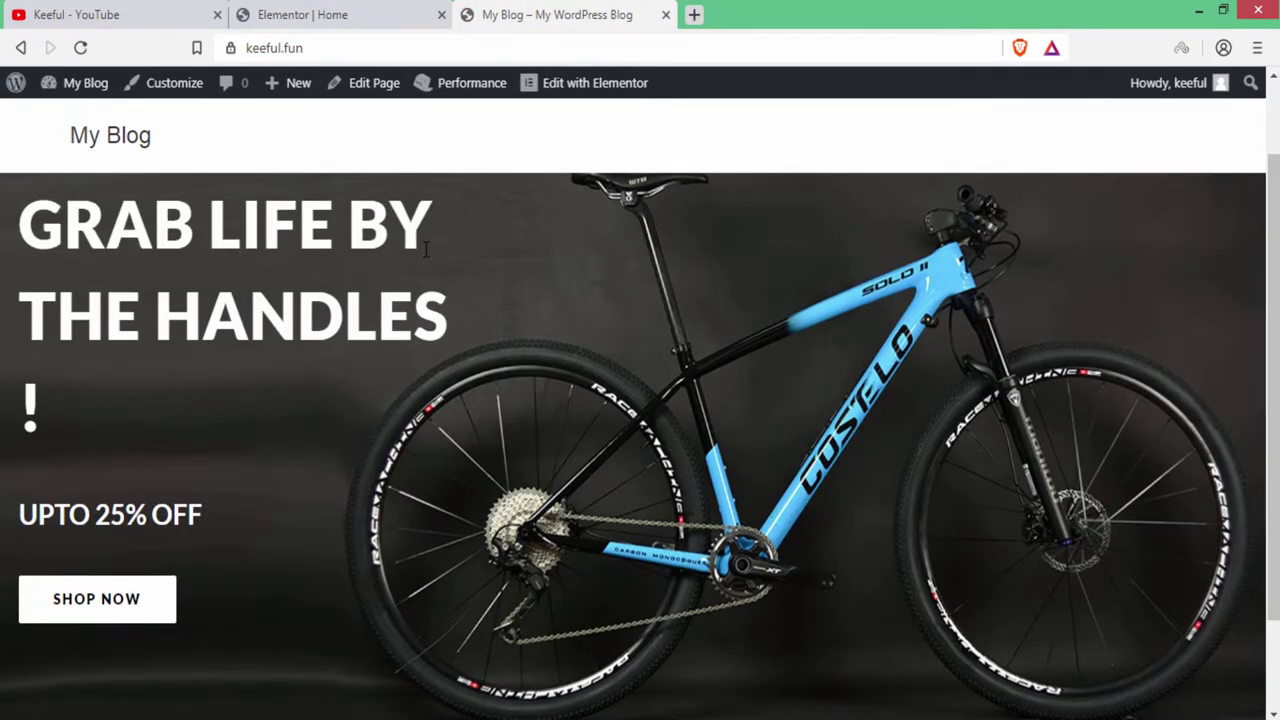
- From the WordPress dashboard, open the Home page for editing via All Pages
{"action": "scroll", "coordinate": [424, 246], "scroll_direction": "down", "scroll_amount": 1}
{"action": "scroll", "coordinate": [426, 249], "scroll_direction": "up", "scroll_amount": 3}
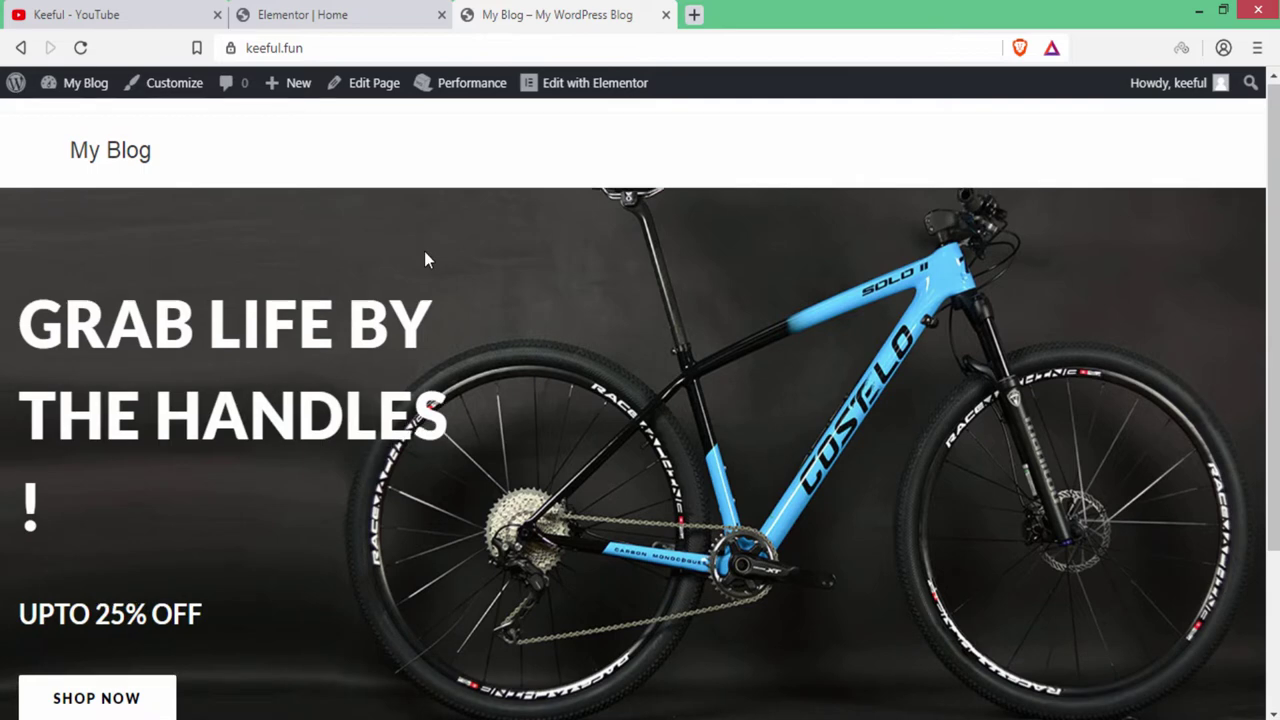
{"action": "scroll", "coordinate": [420, 240], "scroll_direction": "down", "scroll_amount": 3}
{"action": "scroll", "coordinate": [400, 120], "scroll_direction": "up", "scroll_amount": 3}
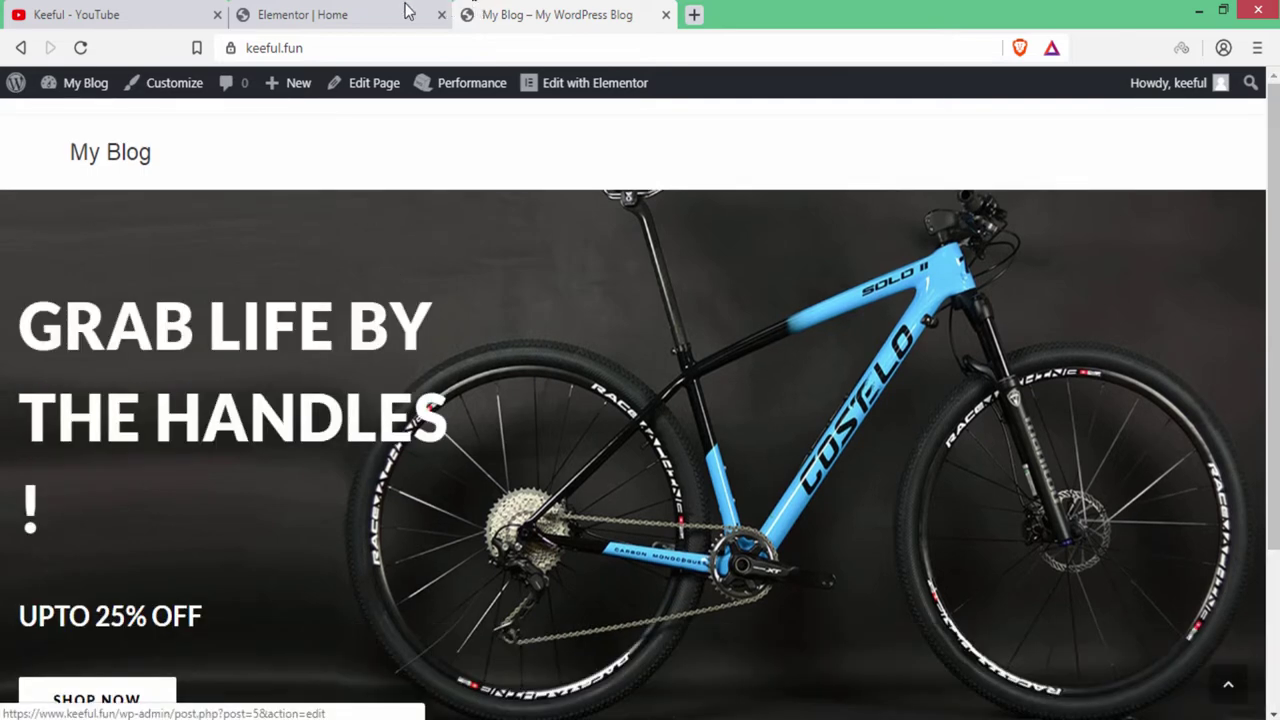
{"action": "mouse_move", "coordinate": [100, 86]}
{"action": "left_click", "coordinate": [88, 119]}
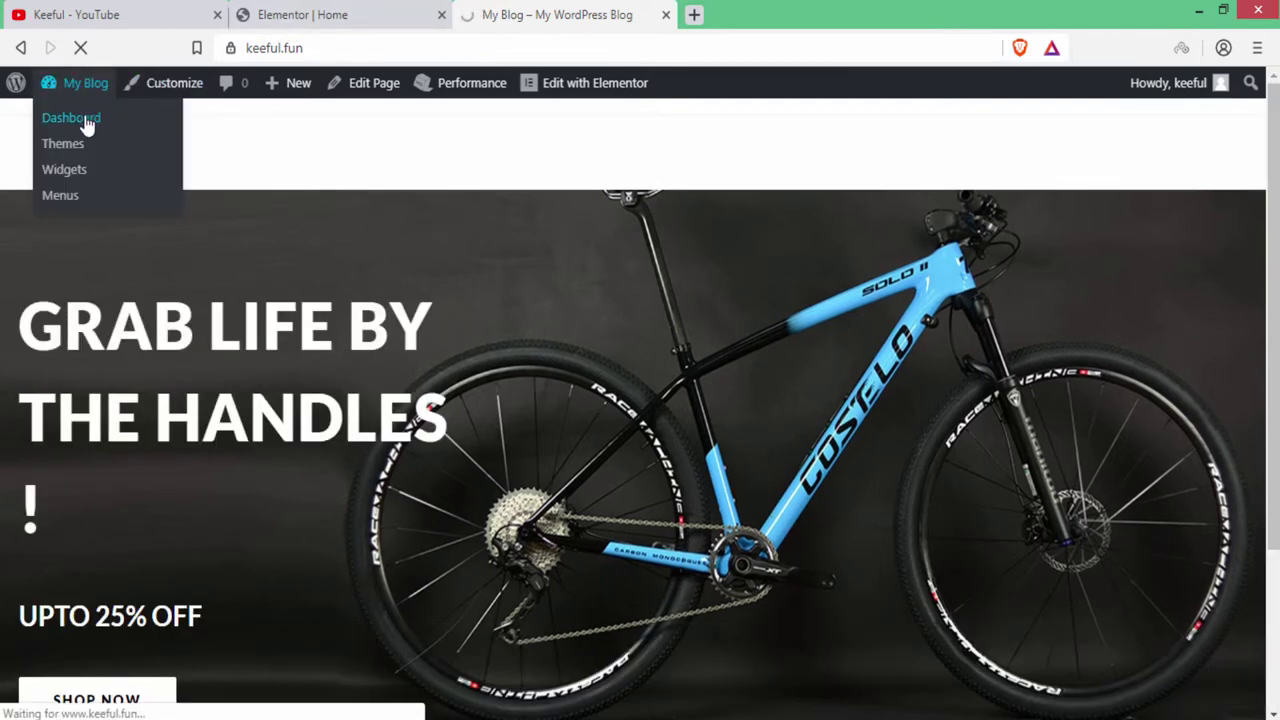
{"action": "mouse_move", "coordinate": [77, 330]}
{"action": "left_click", "coordinate": [192, 331]}
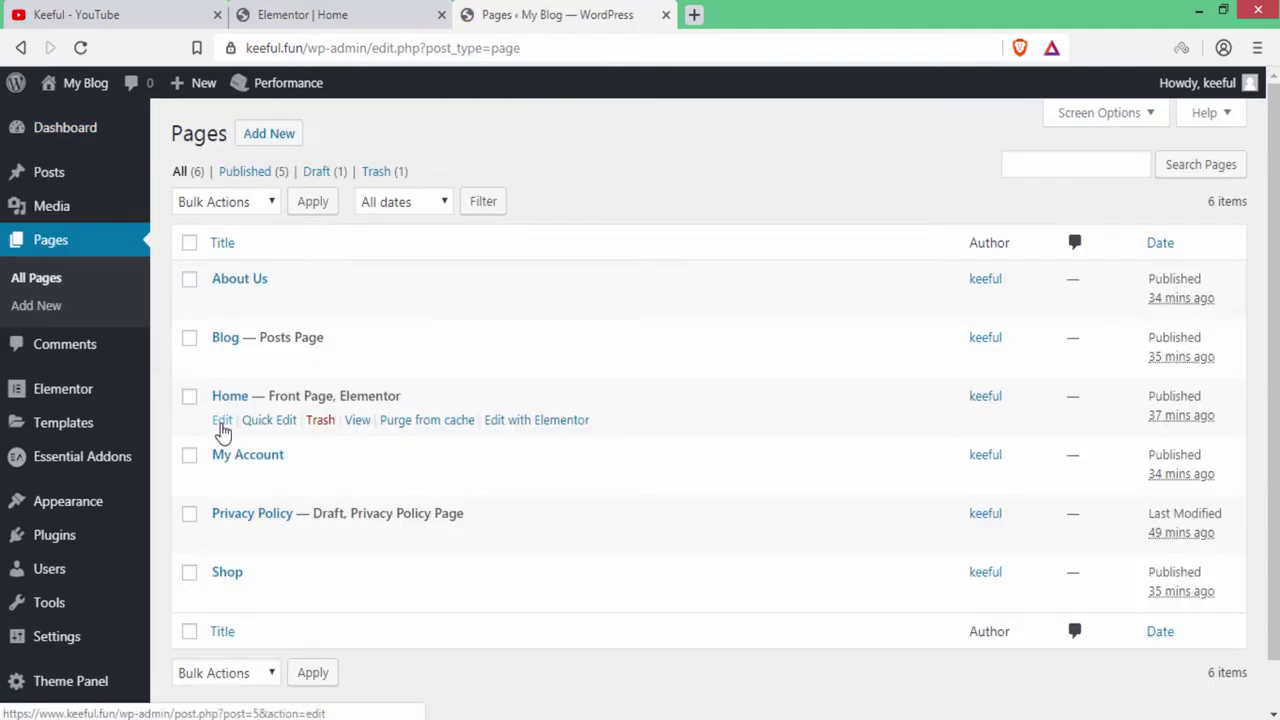
{"action": "left_click", "coordinate": [222, 425]}
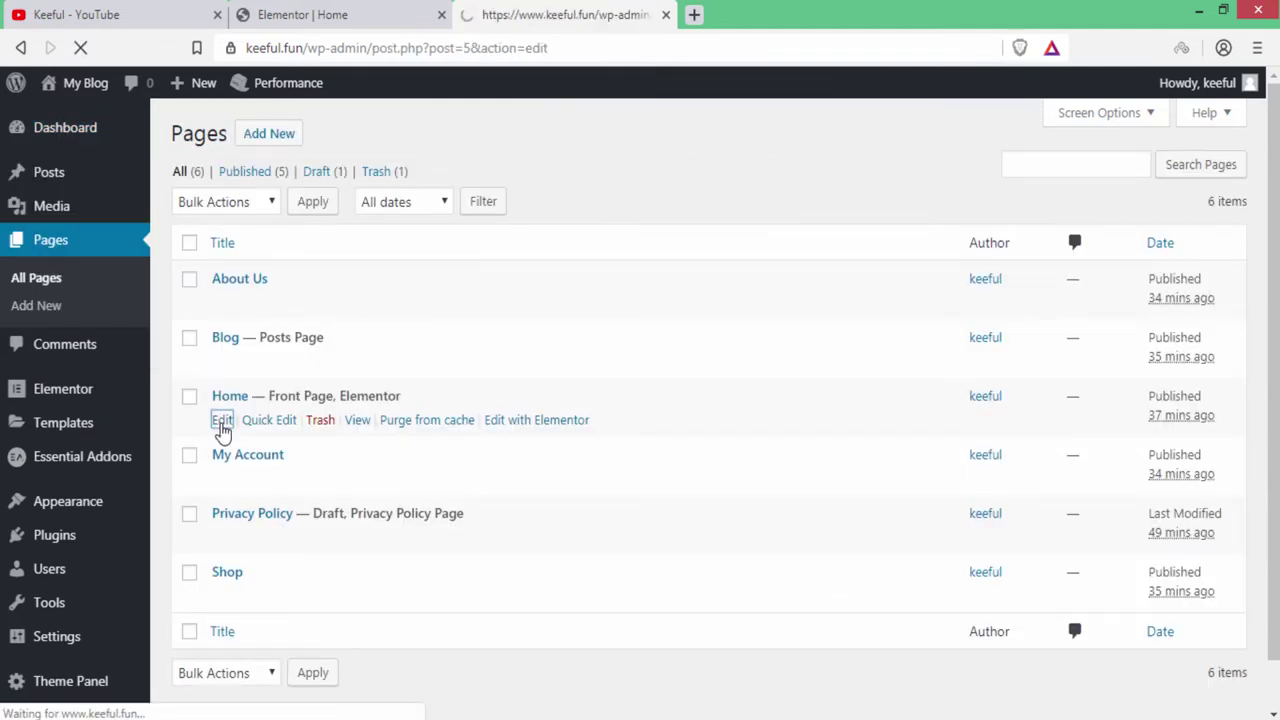
- In OceanWP Header settings choose Transparent style, disable the top bar, enable the header, and update
{"action": "scroll", "coordinate": [800, 408], "scroll_direction": "down", "scroll_amount": 3}
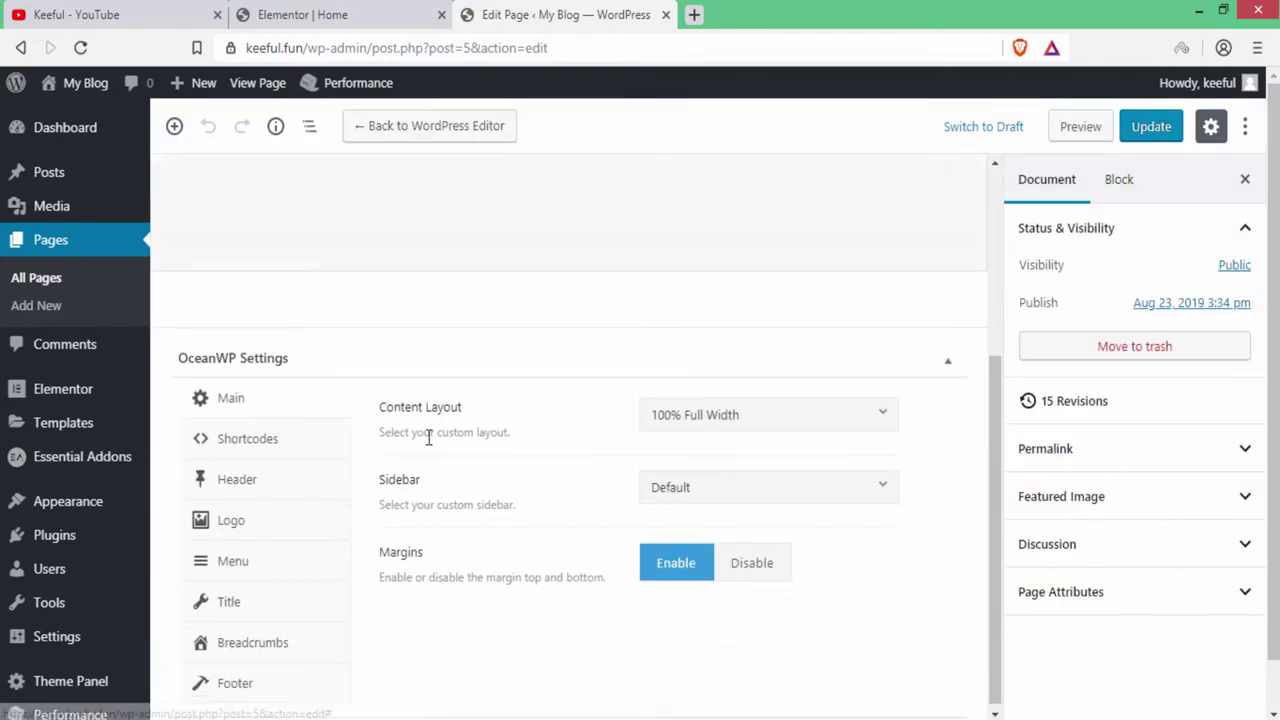
{"action": "left_click", "coordinate": [257, 481]}
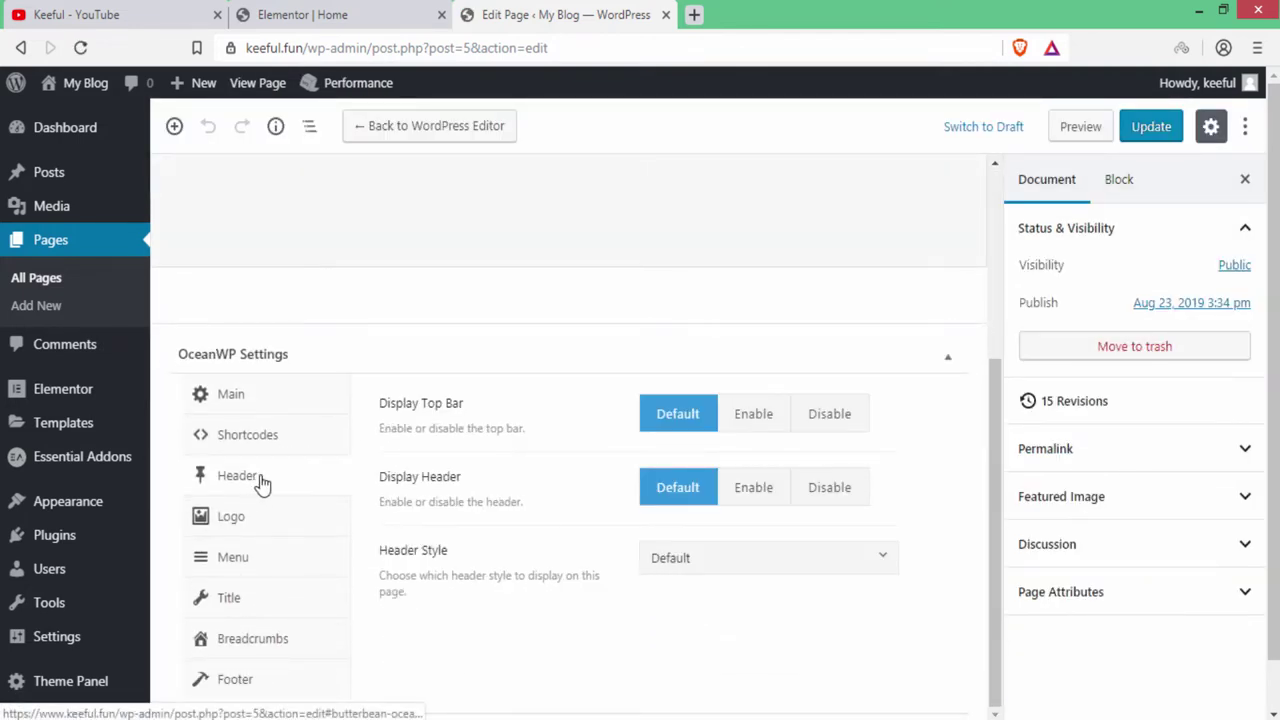
{"action": "left_click", "coordinate": [710, 562]}
{"action": "left_click", "coordinate": [699, 443]}
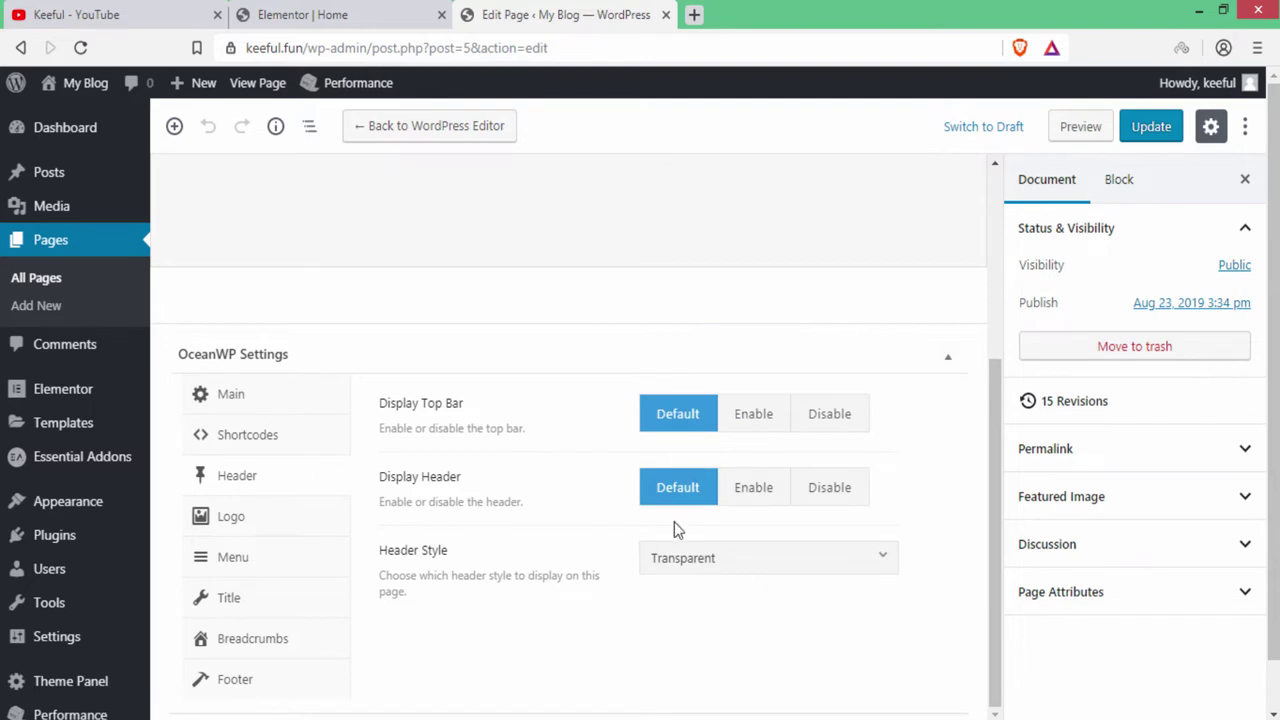
{"action": "left_click", "coordinate": [829, 428]}
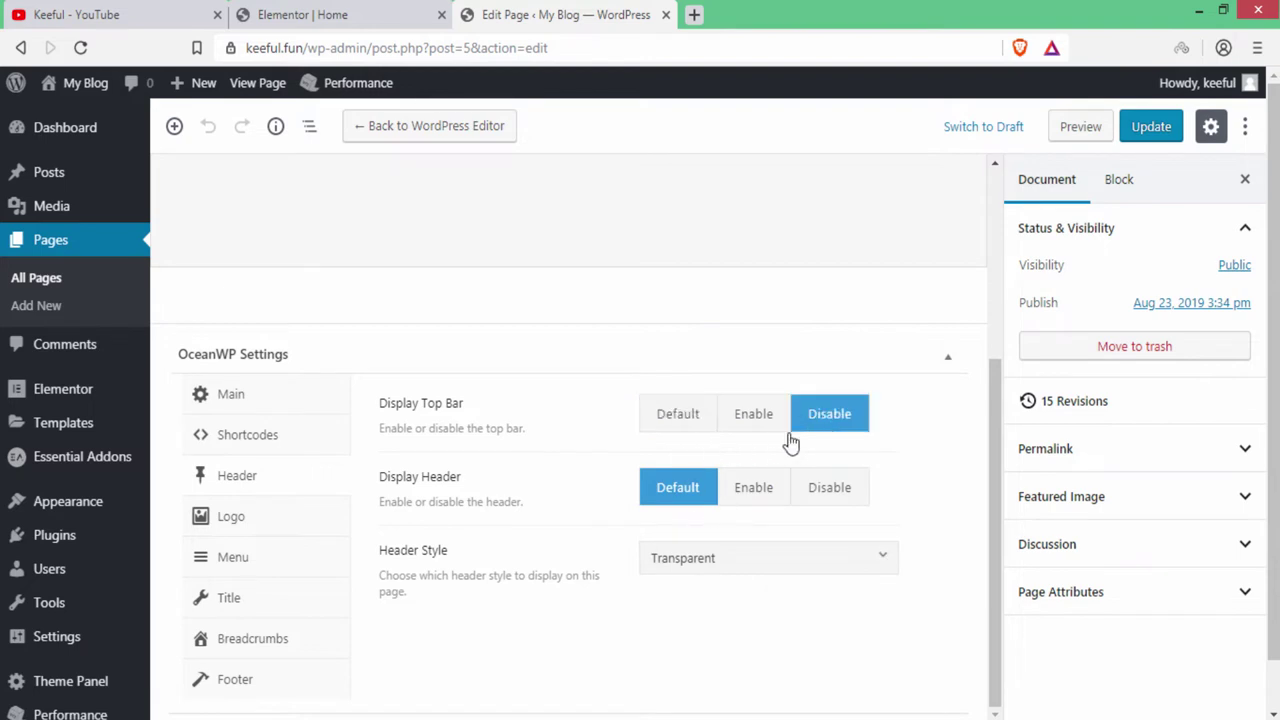
{"action": "left_click_drag", "start_coordinate": [465, 485], "coordinate": [378, 478]}
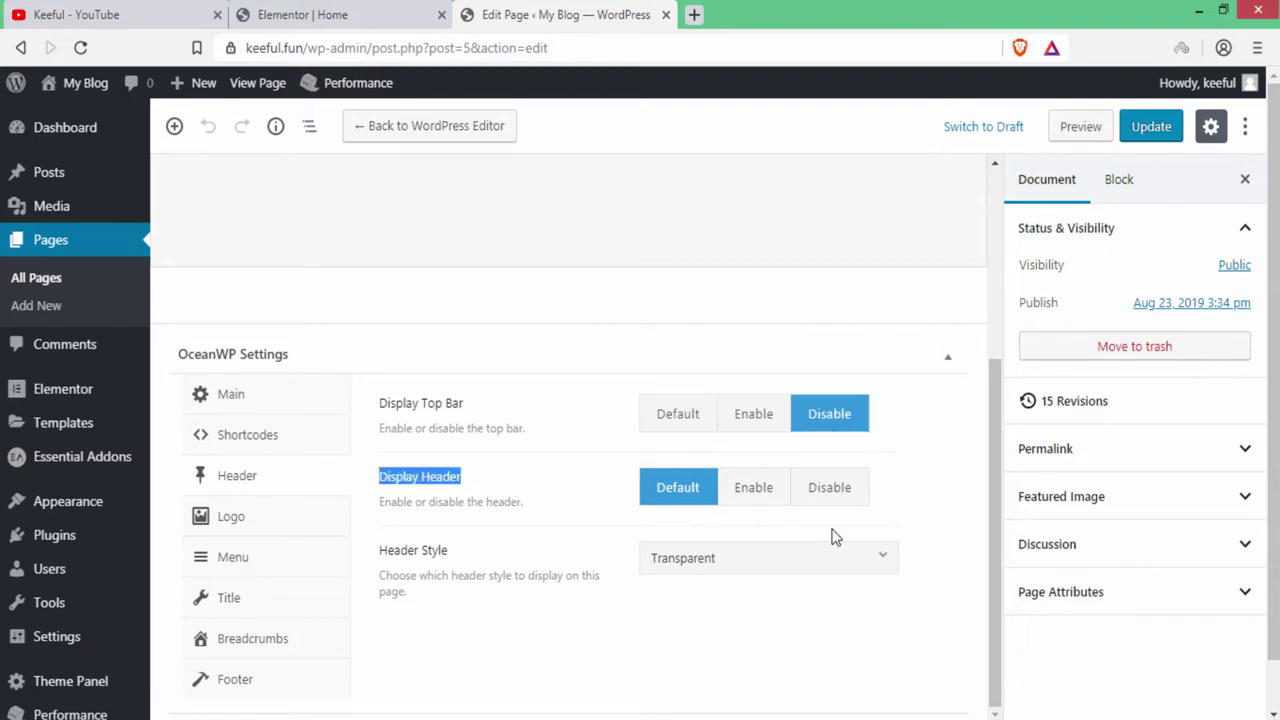
{"action": "left_click", "coordinate": [770, 495]}
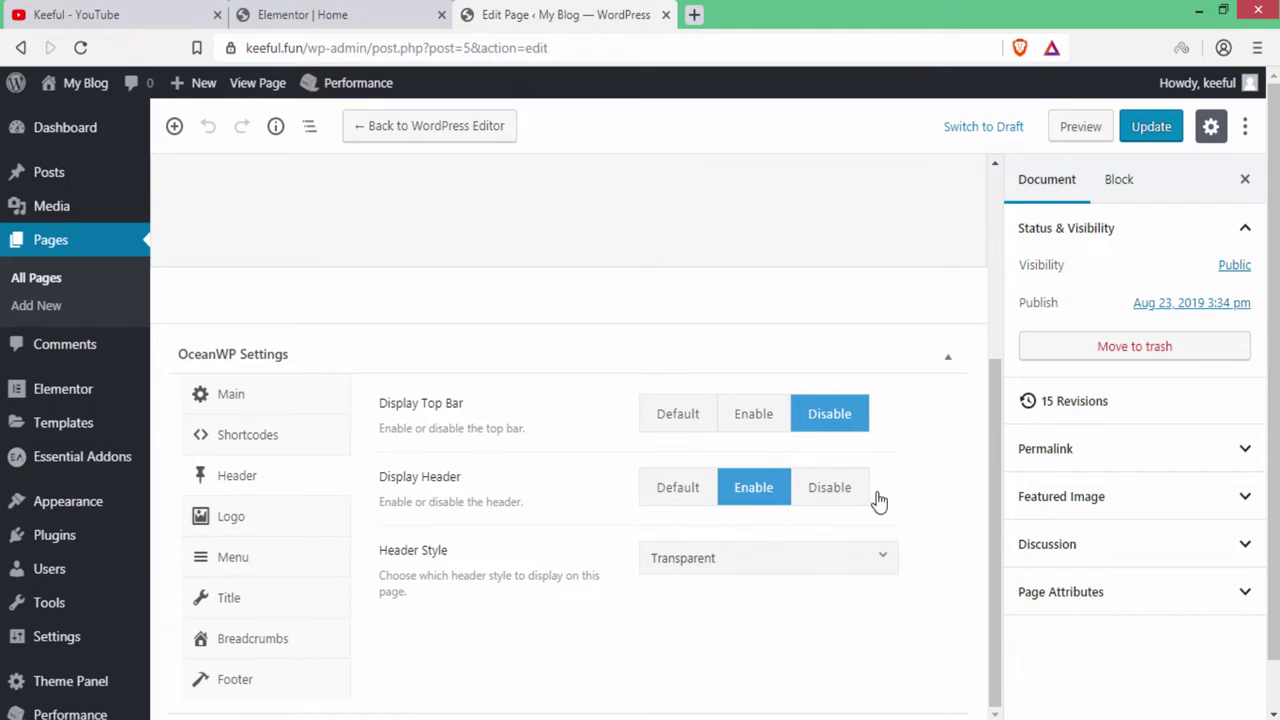
{"action": "left_click", "coordinate": [1143, 131]}
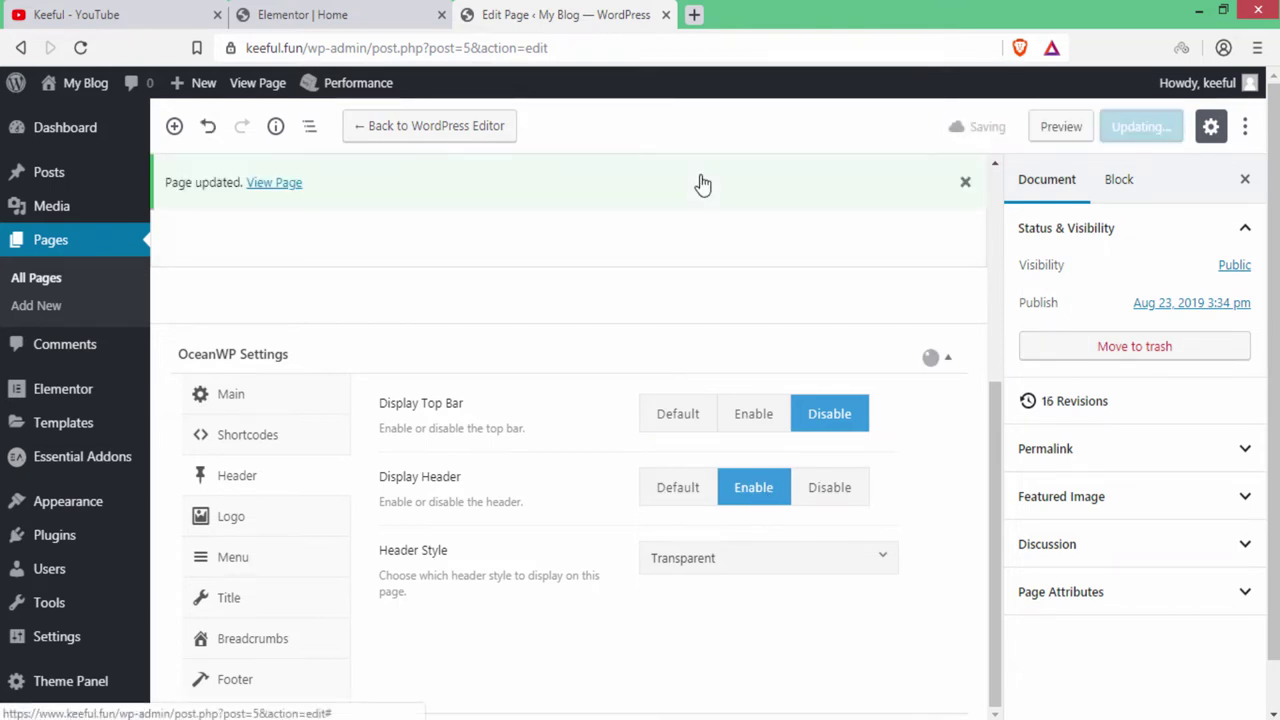
- View the live site and open the Customizer in a background tab
{"action": "mouse_move", "coordinate": [70, 88]}
{"action": "left_click", "coordinate": [64, 119]}
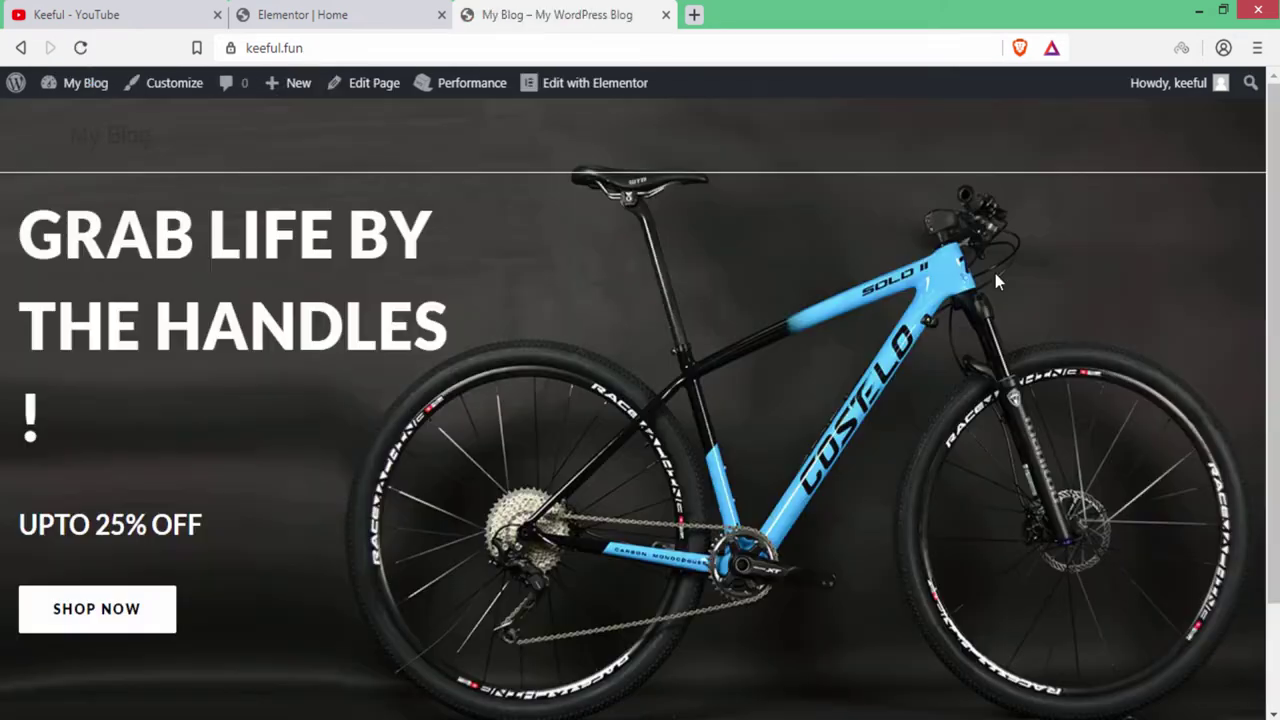
{"action": "scroll", "coordinate": [995, 275], "scroll_direction": "down", "scroll_amount": 2}
{"action": "scroll", "coordinate": [995, 275], "scroll_direction": "up", "scroll_amount": 2}
{"action": "scroll", "coordinate": [993, 272], "scroll_direction": "down", "scroll_amount": 2}
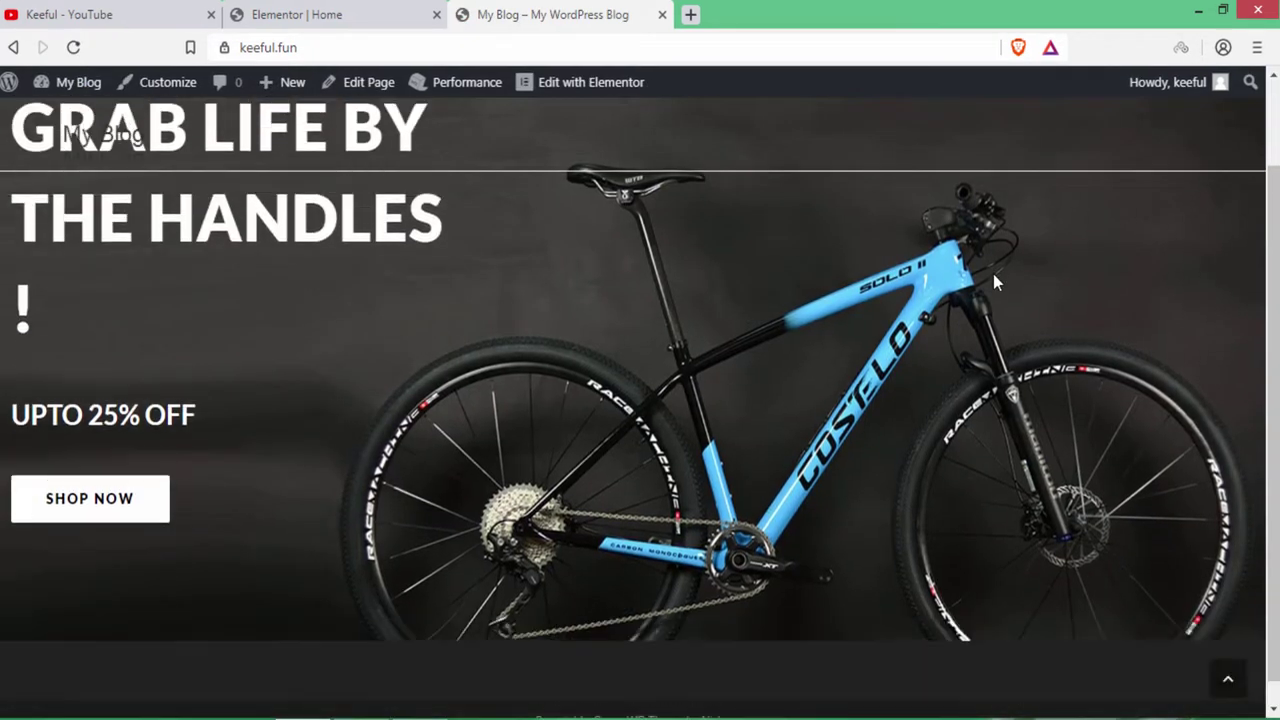
{"action": "scroll", "coordinate": [993, 276], "scroll_direction": "up", "scroll_amount": 1}
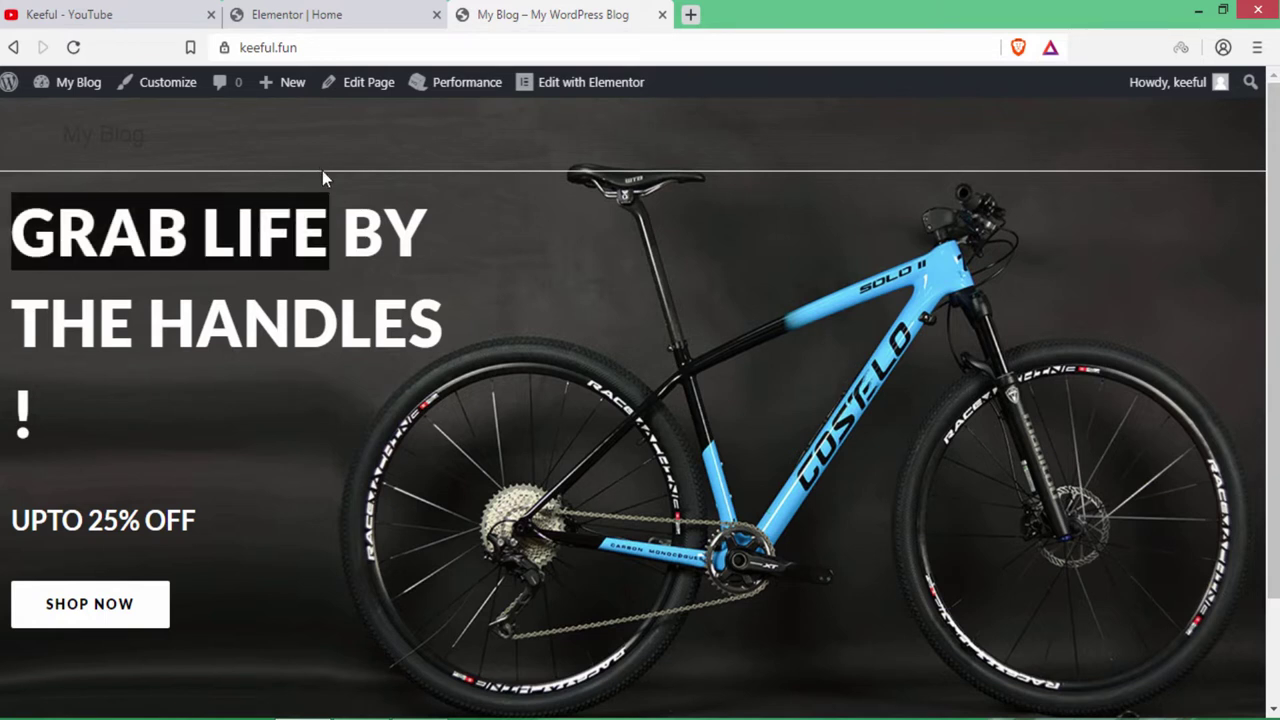
{"action": "middle_click", "coordinate": [182, 95]}
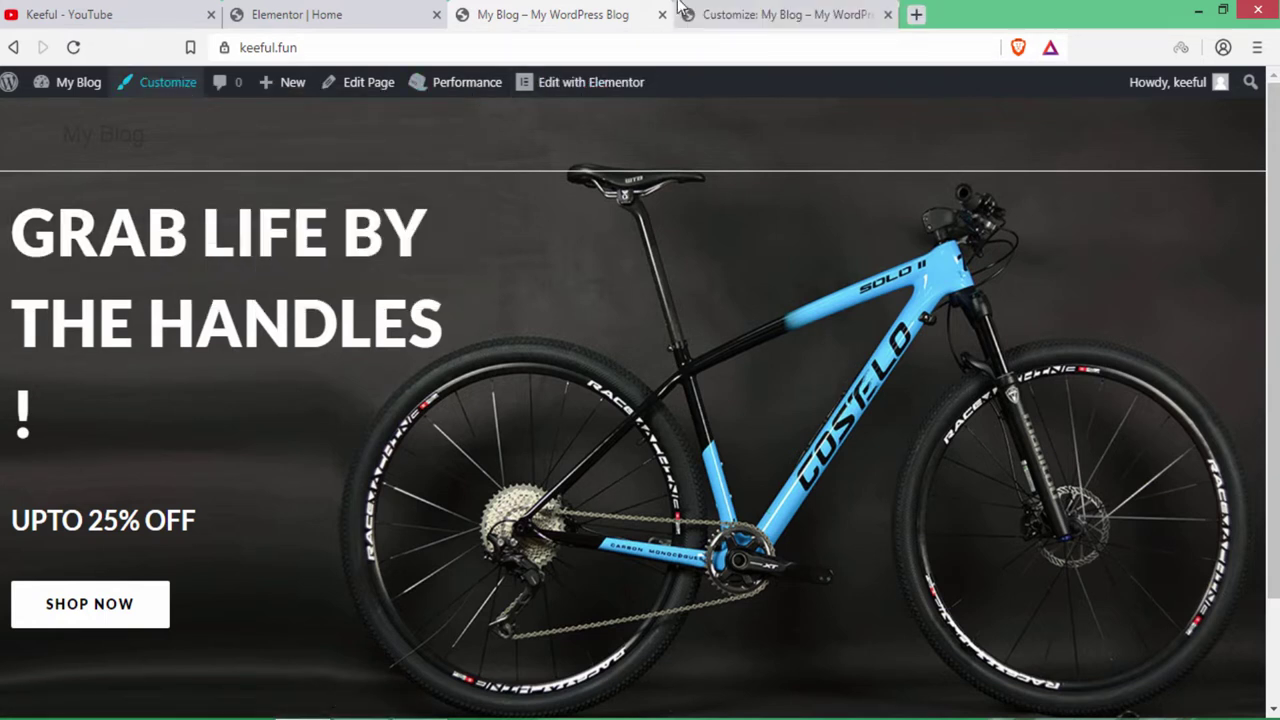
- Turn off the header's bottom border in the Customizer, publish, and view the live homepage
{"action": "left_click", "coordinate": [748, 22]}
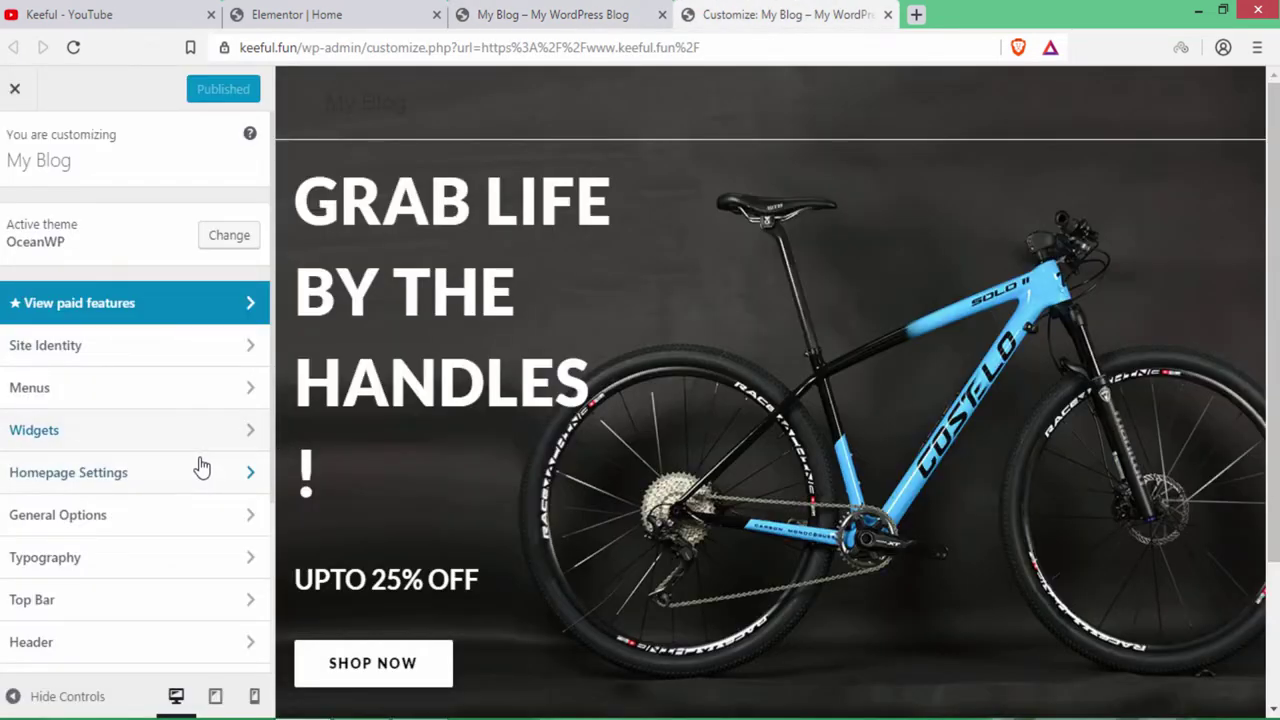
{"action": "scroll", "coordinate": [166, 477], "scroll_direction": "down", "scroll_amount": 2}
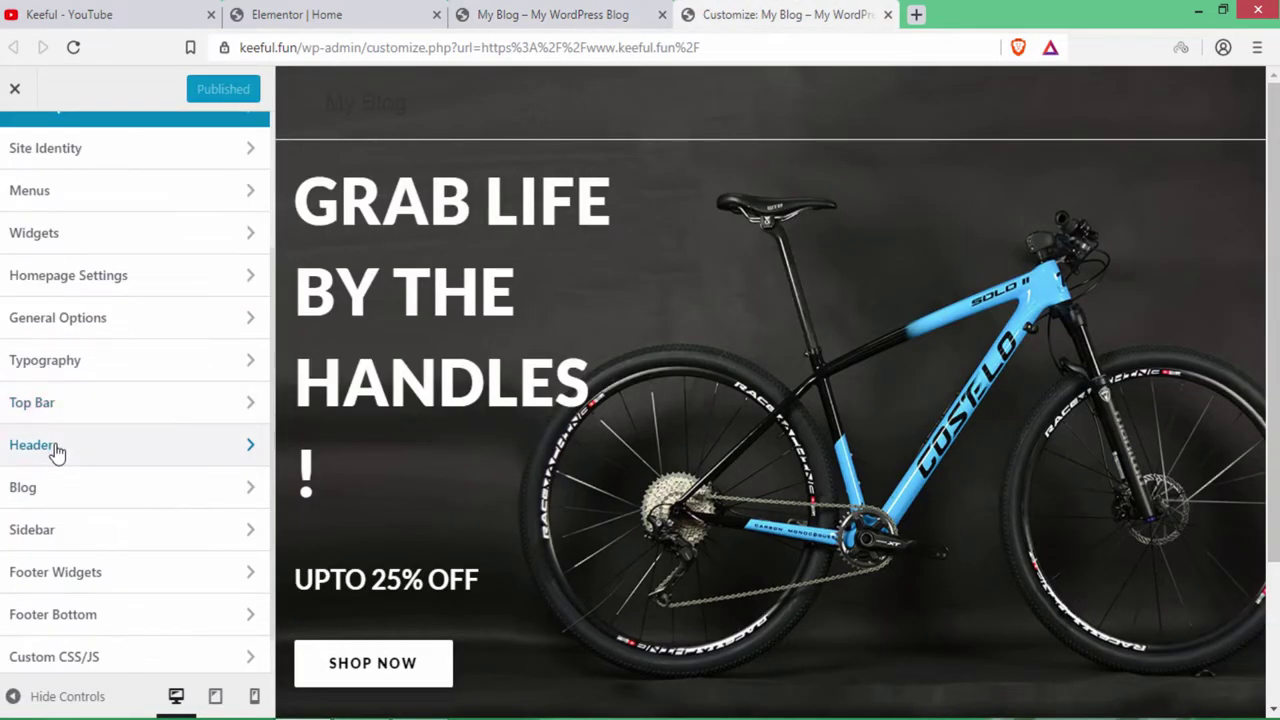
{"action": "left_click", "coordinate": [55, 449]}
{"action": "left_click", "coordinate": [89, 228]}
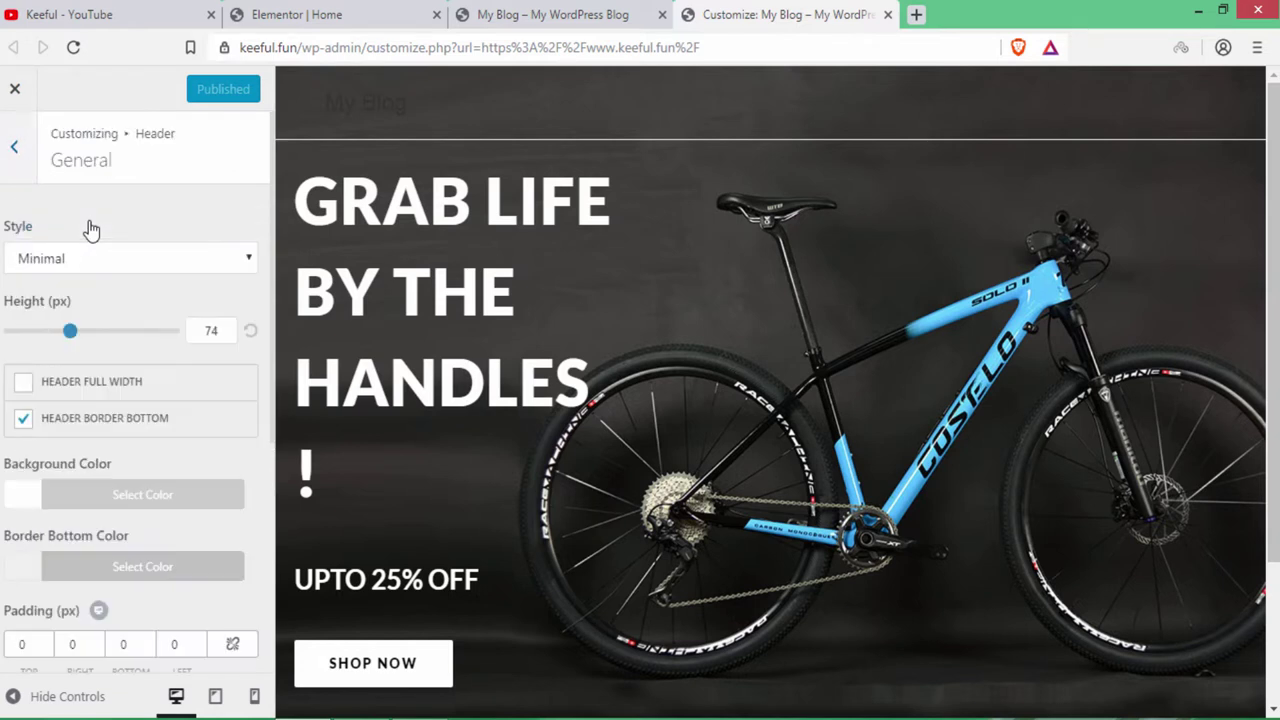
{"action": "left_click", "coordinate": [89, 422]}
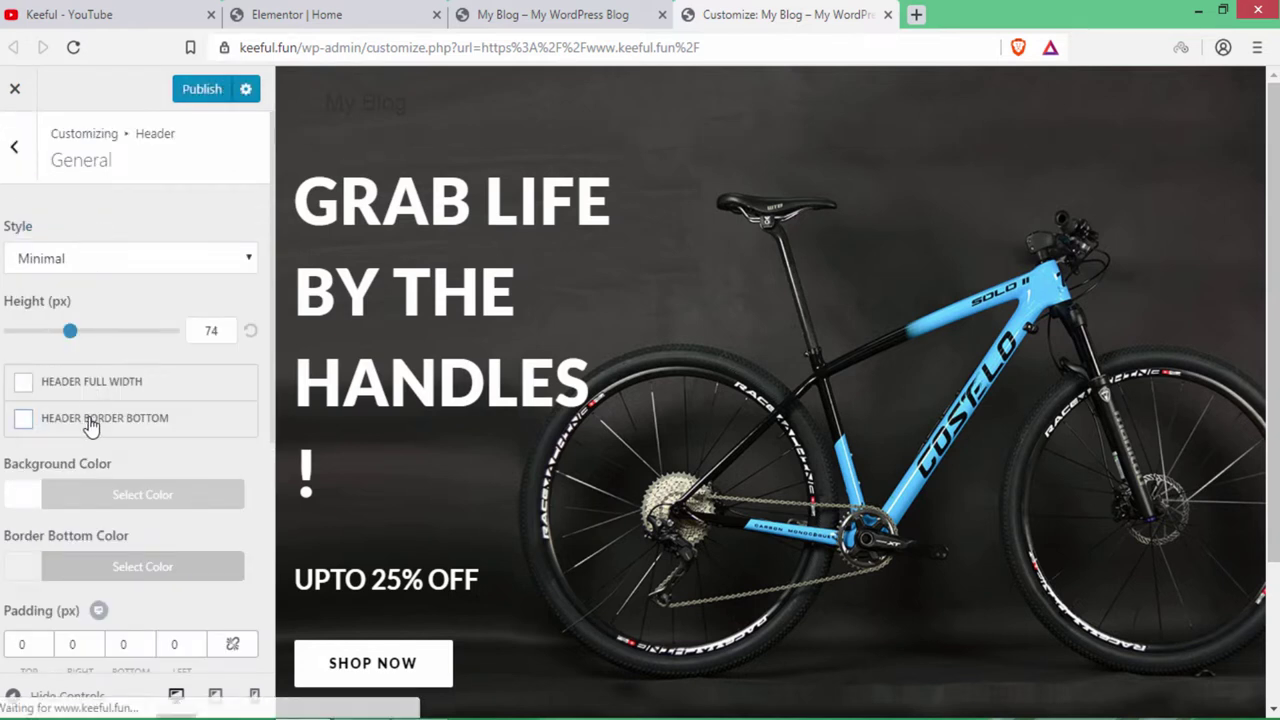
{"action": "left_click", "coordinate": [204, 92]}
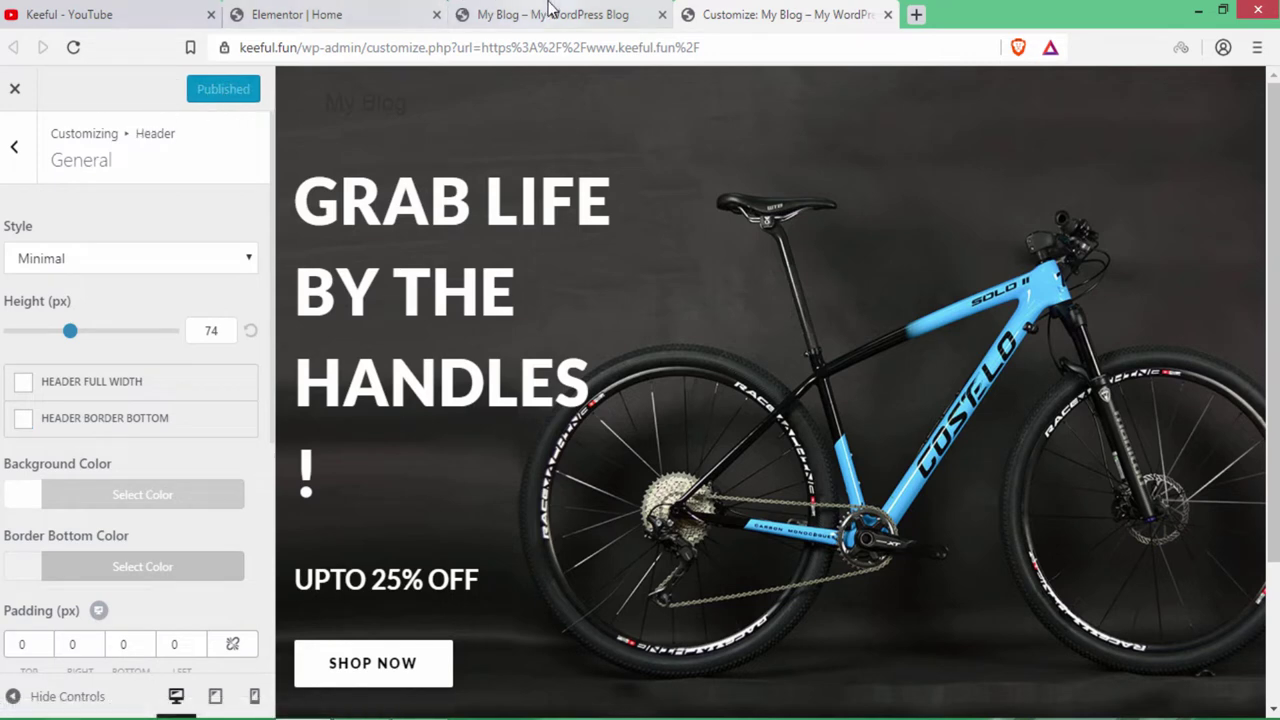
{"action": "left_click", "coordinate": [549, 9]}
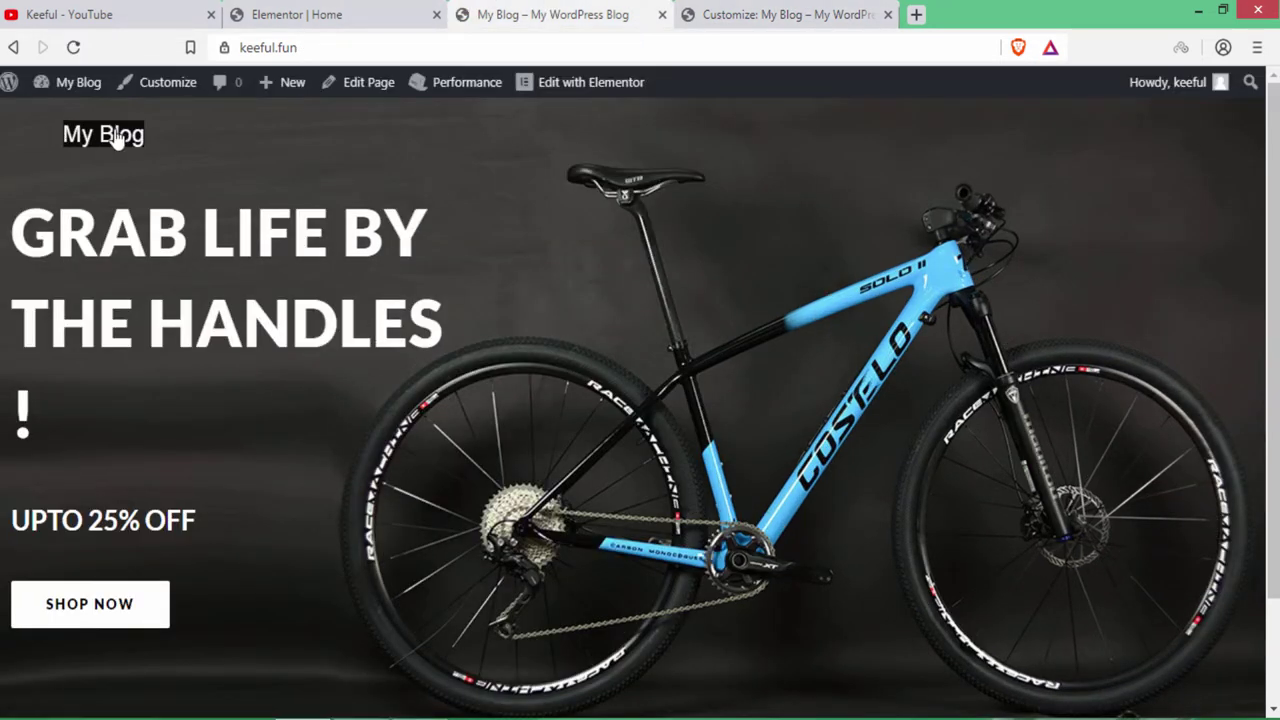
- Clear the 'My Blog' site title in Site Identity and publish the change
{"action": "left_click", "coordinate": [789, 14]}
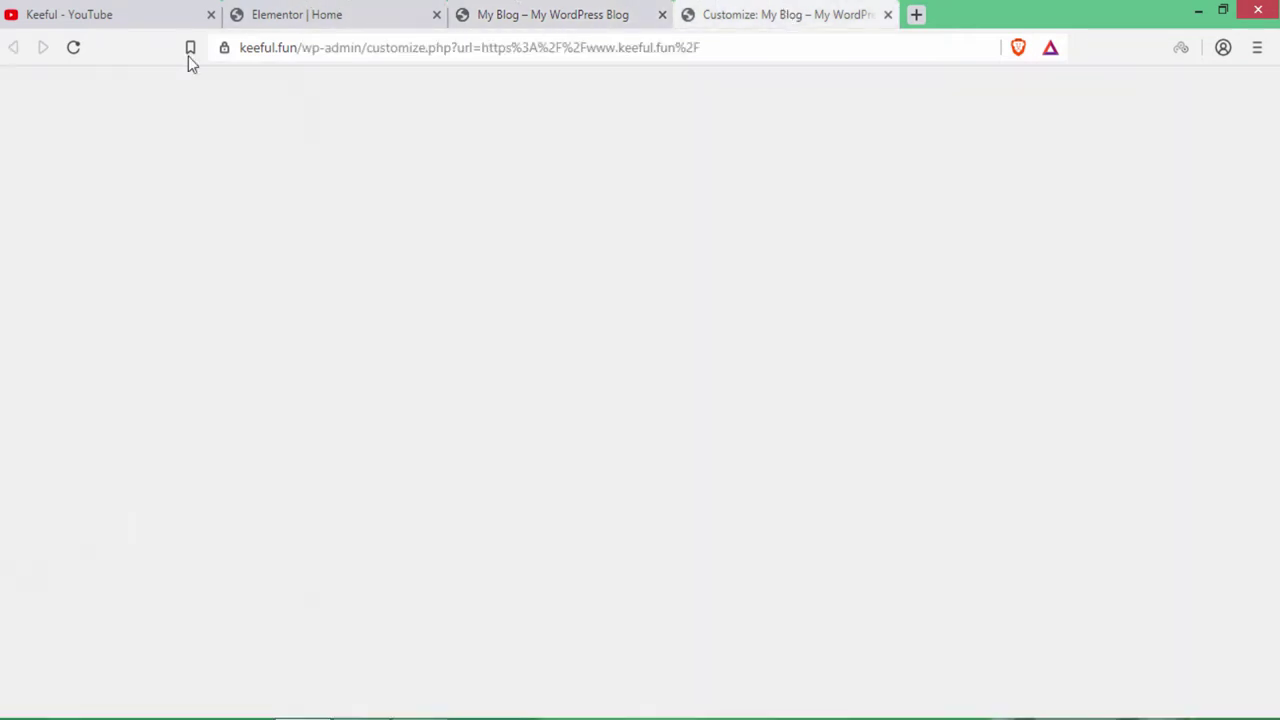
{"action": "left_click", "coordinate": [9, 150]}
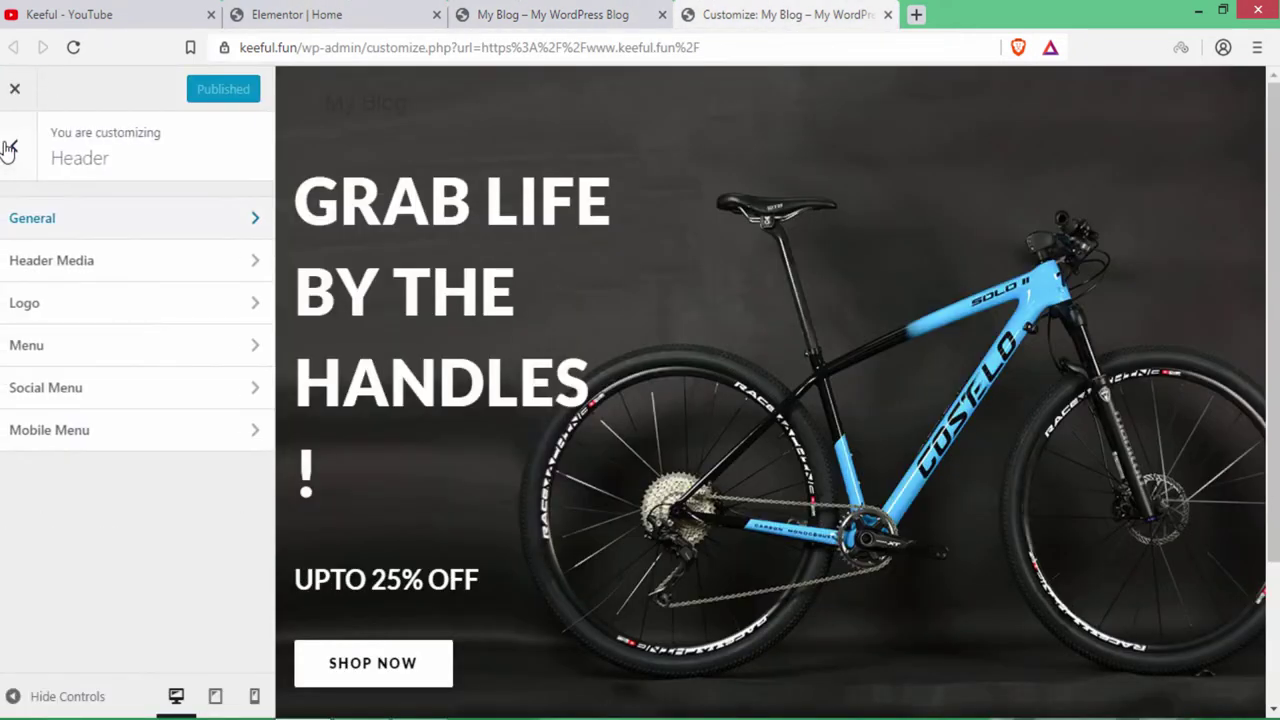
{"action": "left_click", "coordinate": [9, 150]}
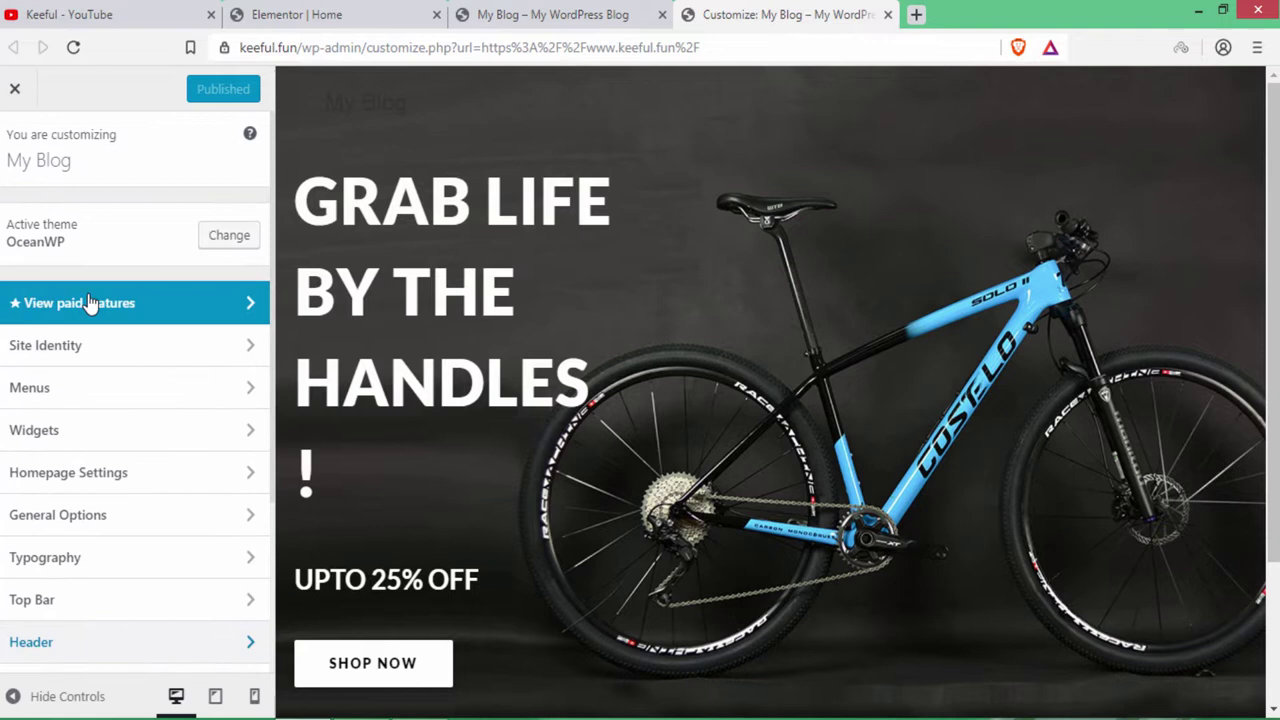
{"action": "left_click", "coordinate": [86, 358]}
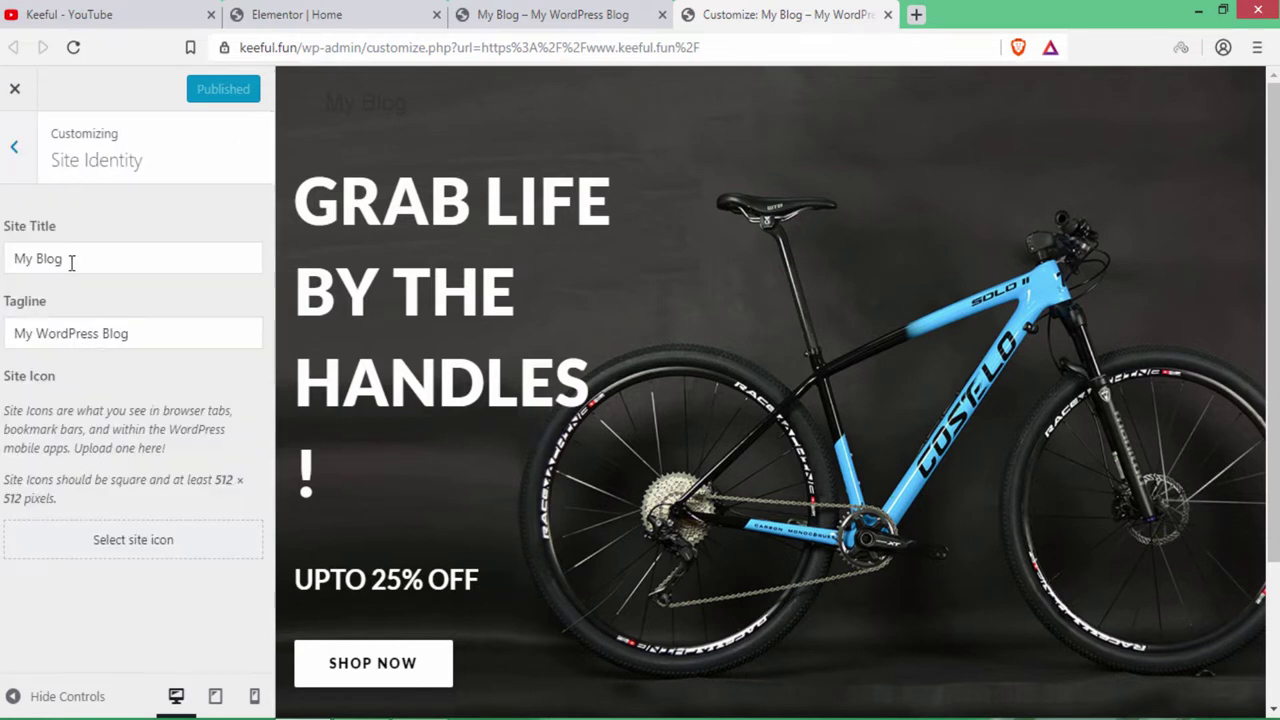
{"action": "triple_click", "coordinate": [6, 258]}
{"action": "key", "text": "BackSpace"}
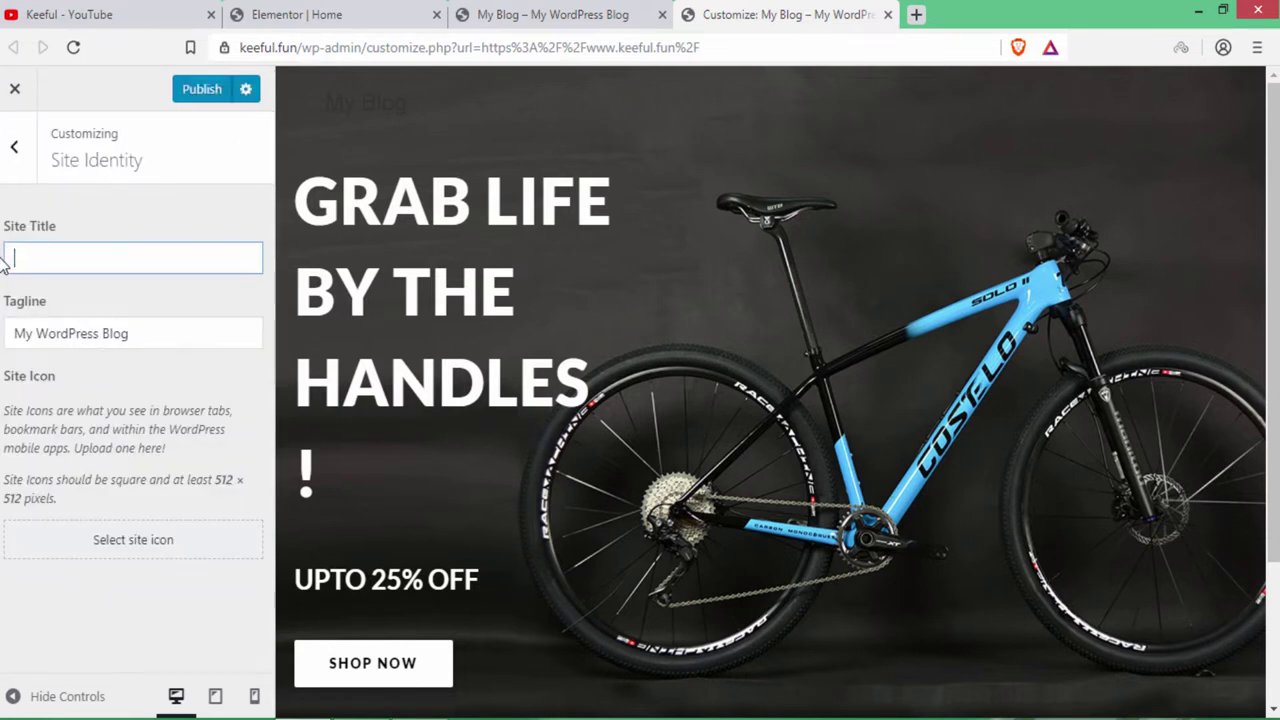
{"action": "left_click", "coordinate": [205, 90]}
- Reload the live homepage to confirm the title is gone
{"action": "left_click", "coordinate": [495, 10]}
{"action": "key", "text": "F5"}
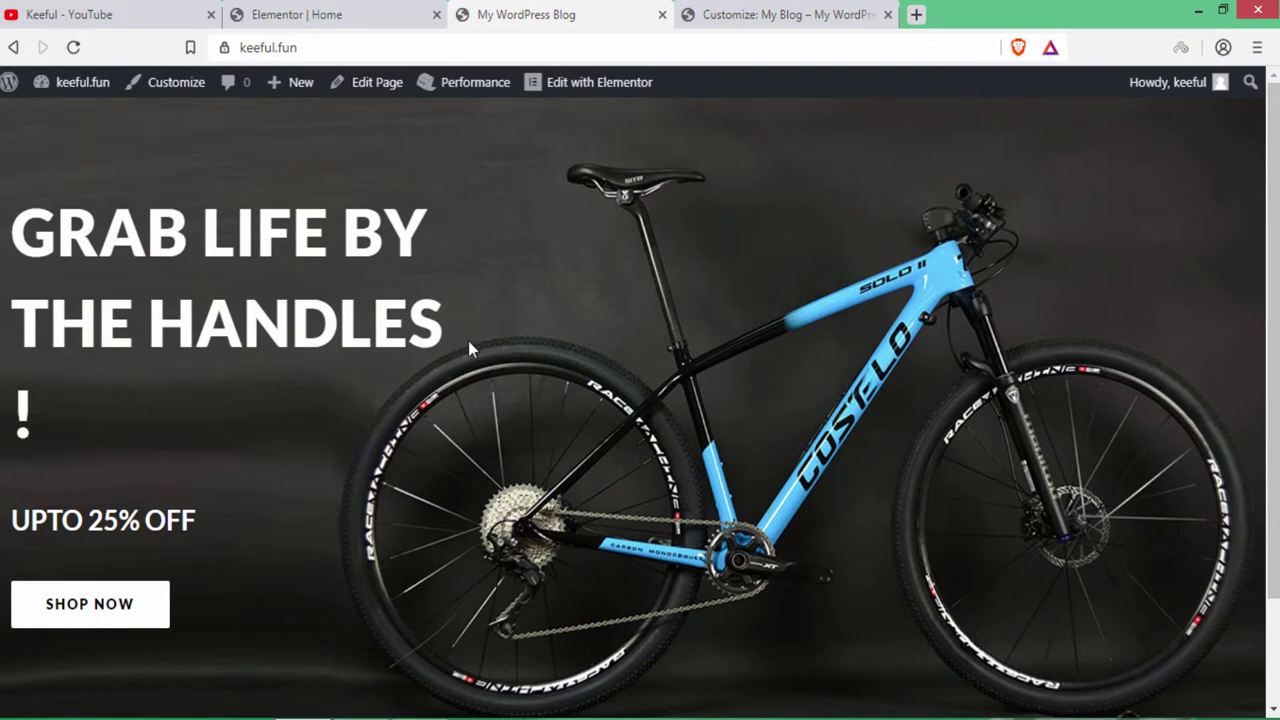
{"action": "scroll", "coordinate": [468, 341], "scroll_direction": "down", "scroll_amount": 1}
{"action": "scroll", "coordinate": [417, 306], "scroll_direction": "up", "scroll_amount": 1}
- Narrow the hero heading column to 33.3% in Elementor, update, and reload the live site
{"action": "left_click", "coordinate": [306, 12]}
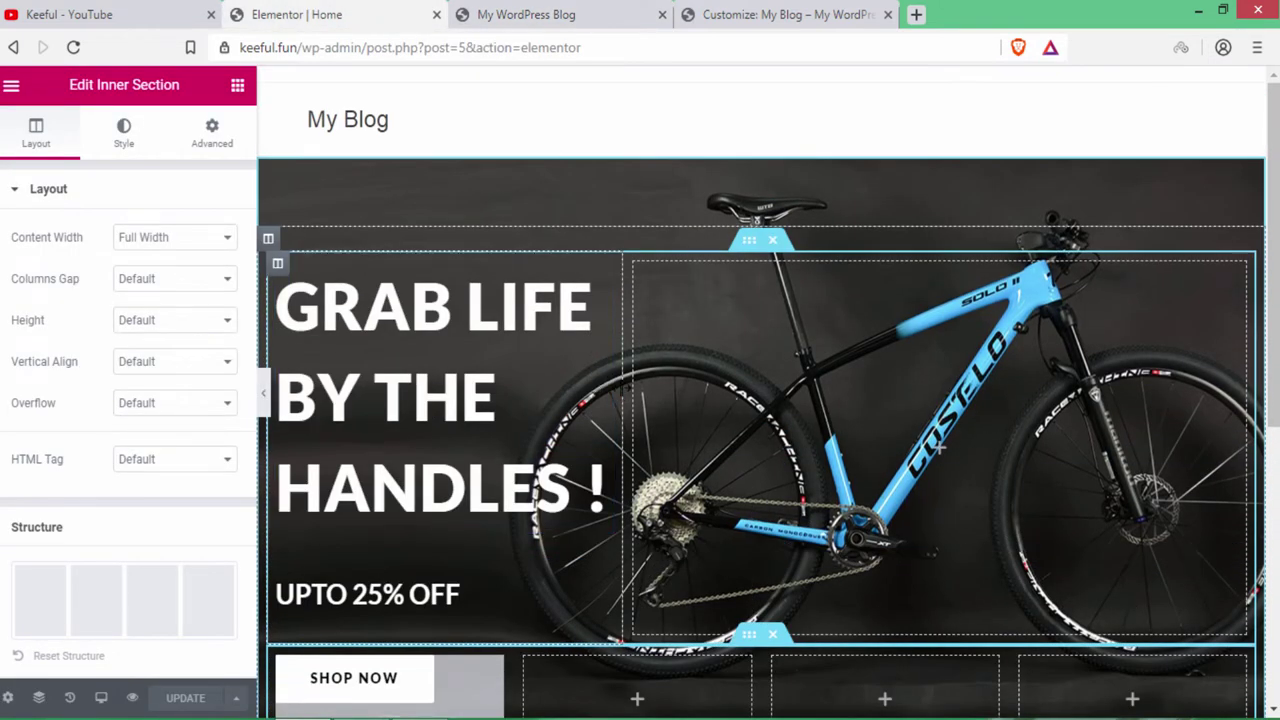
{"action": "left_click_drag", "start_coordinate": [620, 396], "coordinate": [594, 396]}
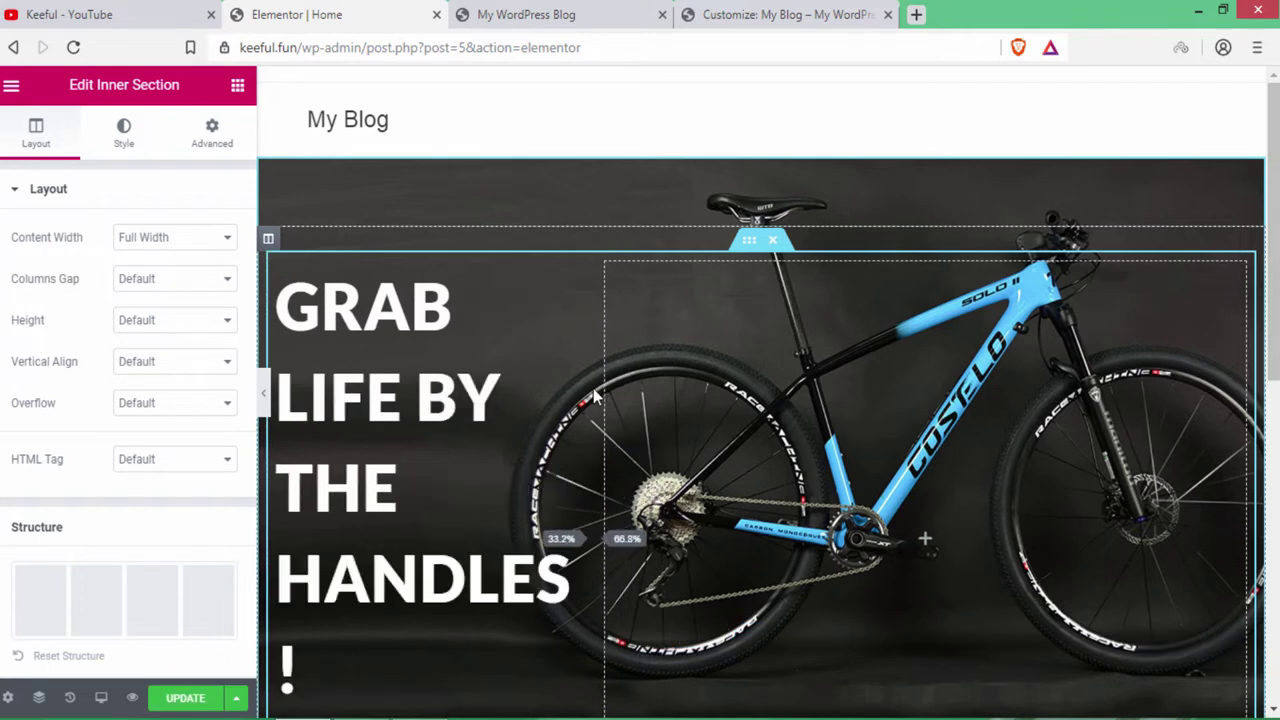
{"action": "left_click", "coordinate": [188, 698]}
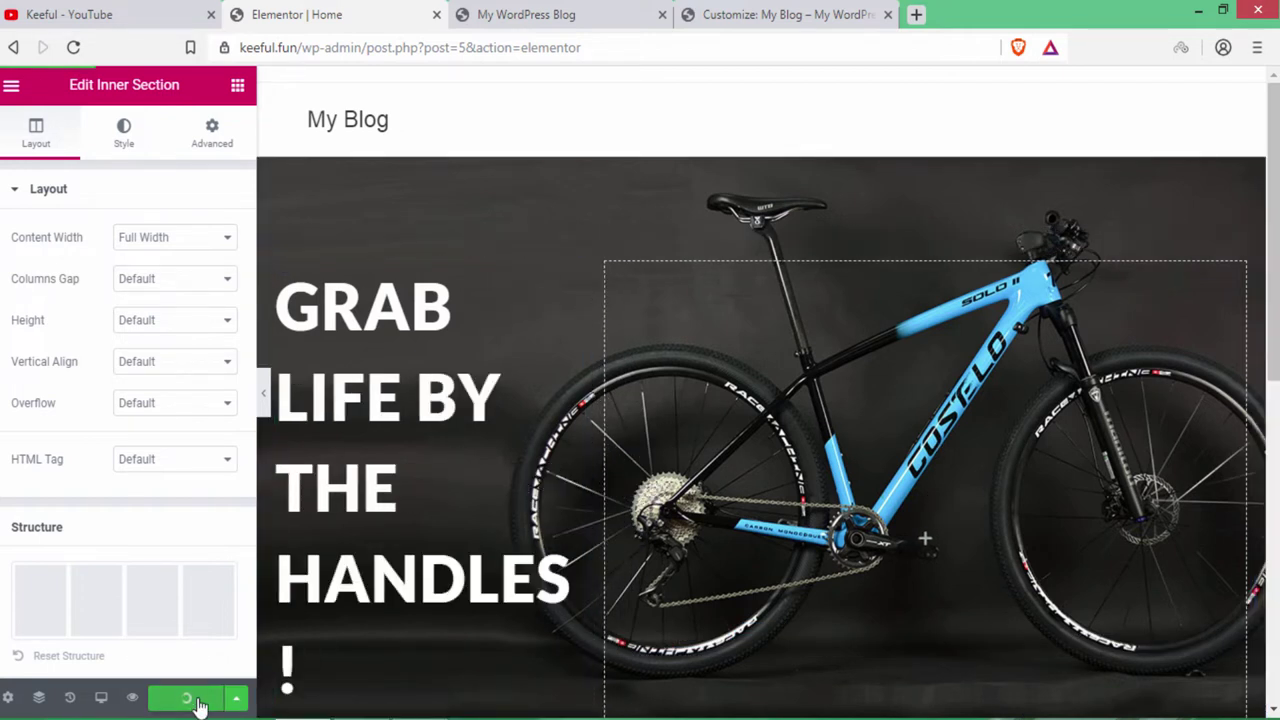
{"action": "left_click", "coordinate": [572, 14]}
{"action": "key", "text": "F5"}
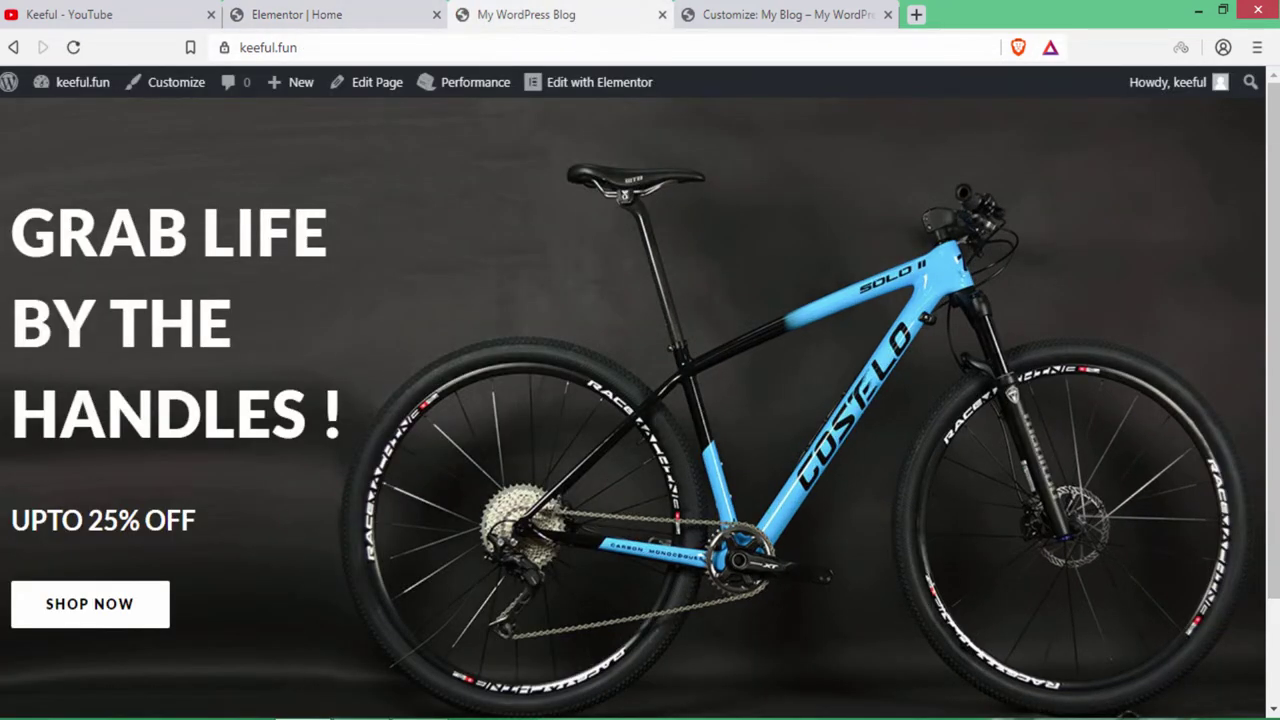
- Create a menu named 'main menu' in the Customizer and assign it to the Main location
{"action": "left_click", "coordinate": [783, 12]}
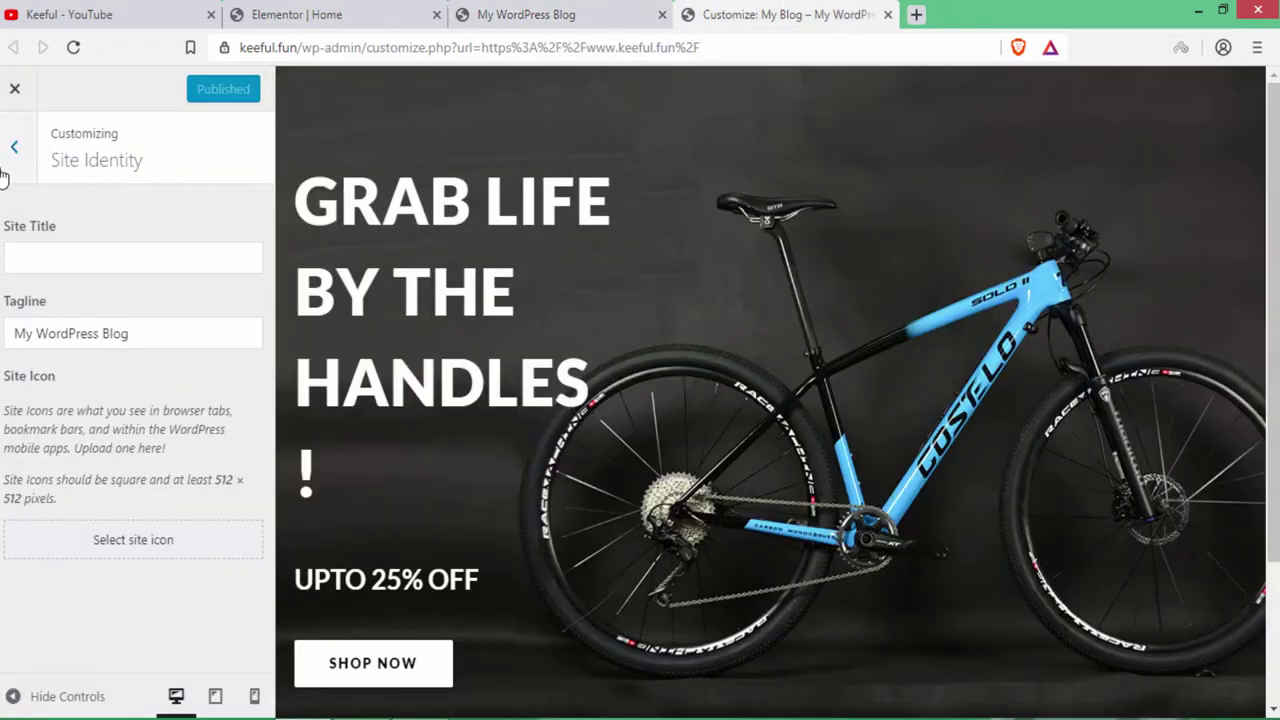
{"action": "left_click", "coordinate": [3, 176]}
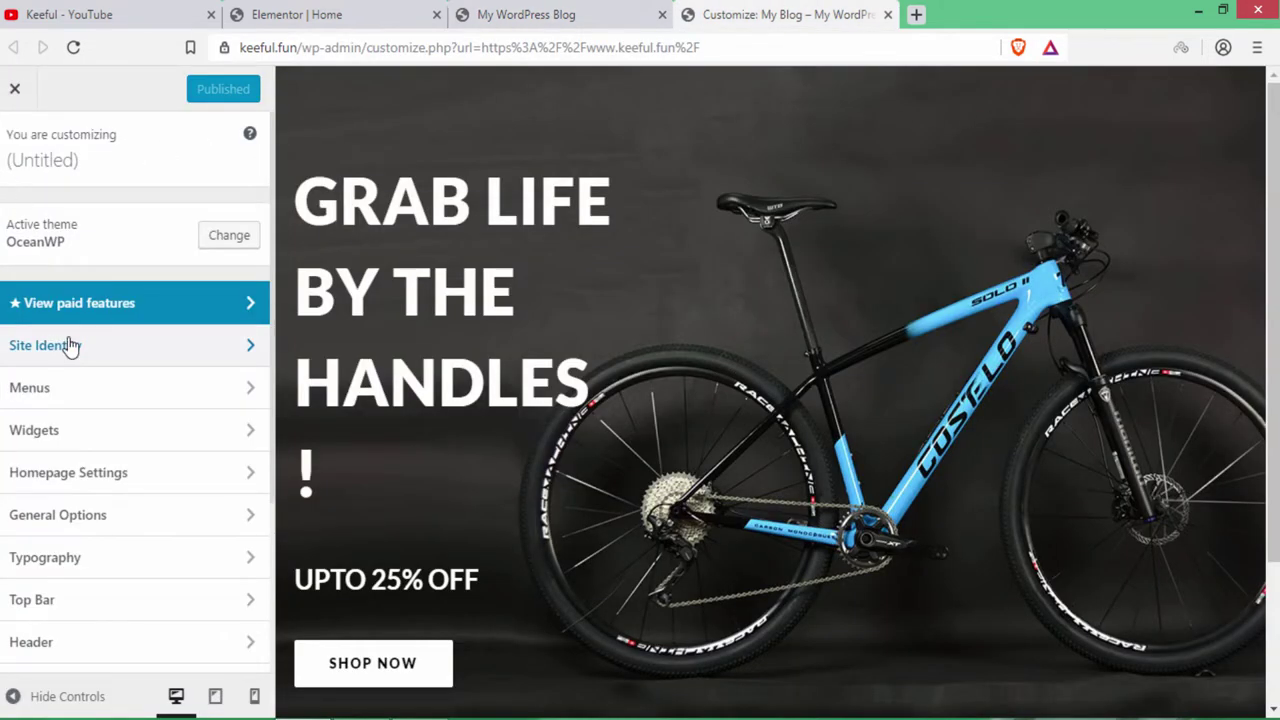
{"action": "left_click", "coordinate": [75, 401]}
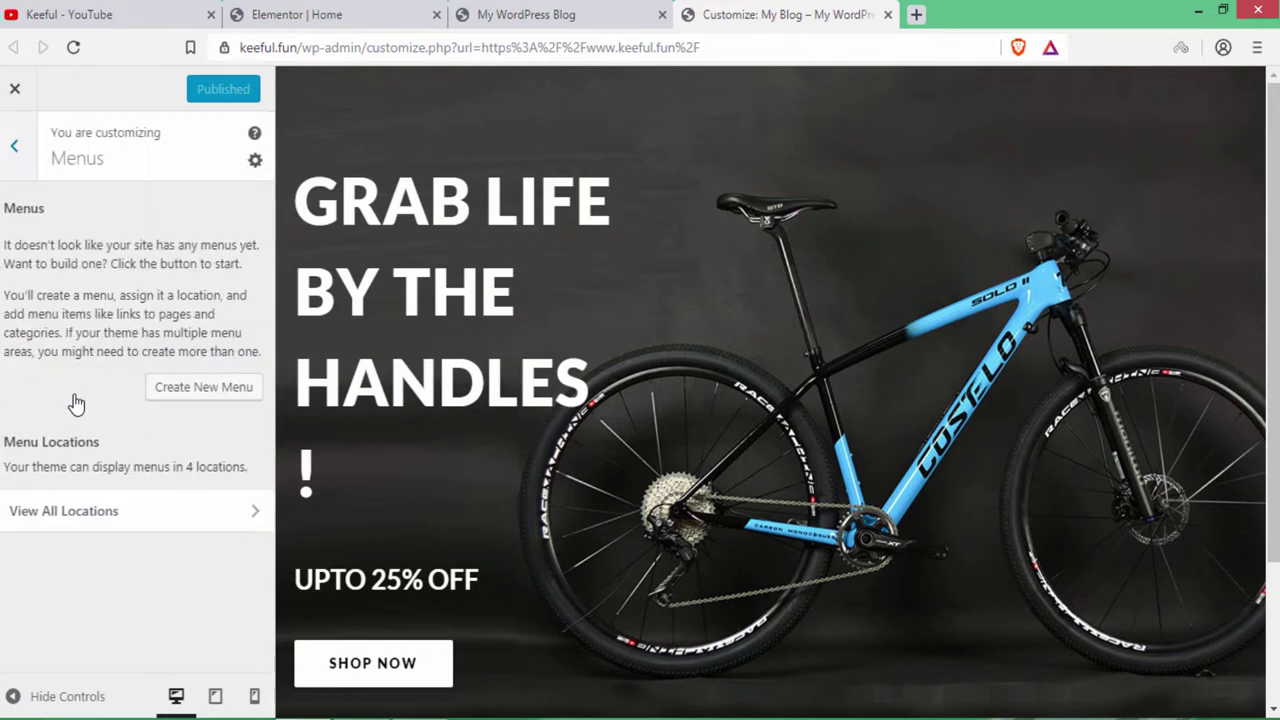
{"action": "left_click", "coordinate": [204, 390]}
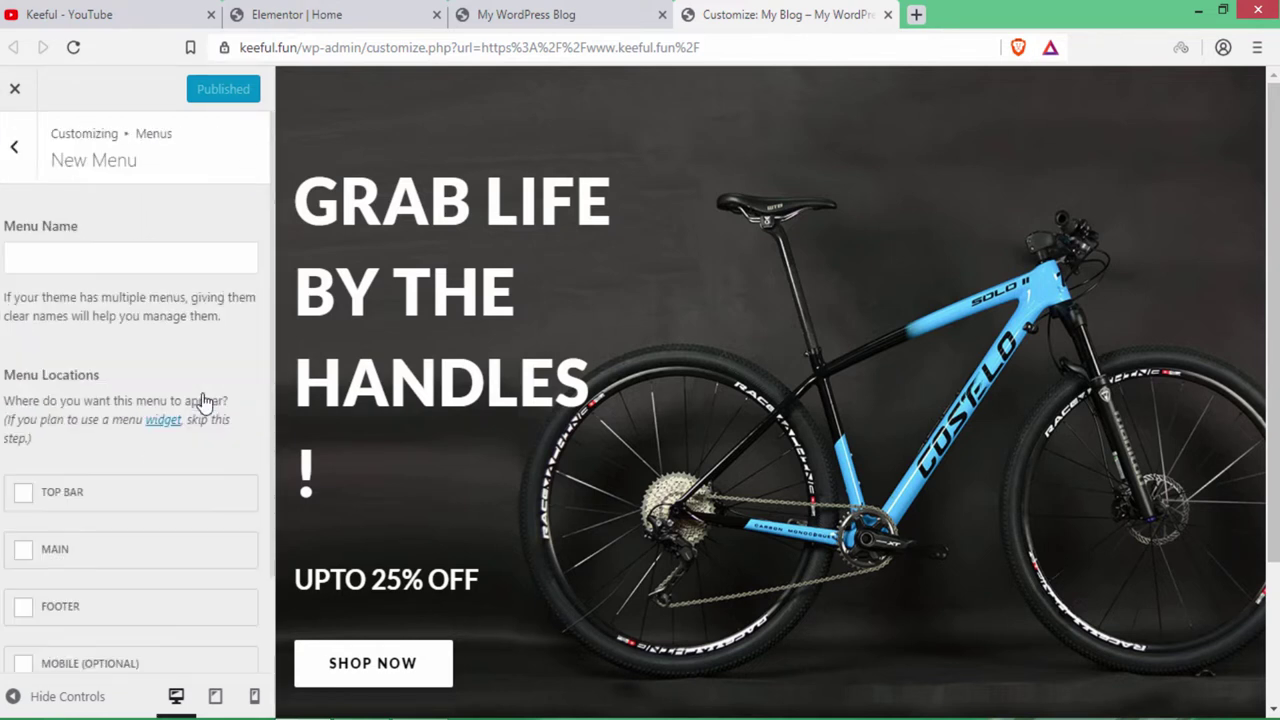
{"action": "left_click", "coordinate": [116, 261]}
{"action": "type", "text": "main menu"}
{"action": "scroll", "coordinate": [108, 437], "scroll_direction": "down", "scroll_amount": 2}
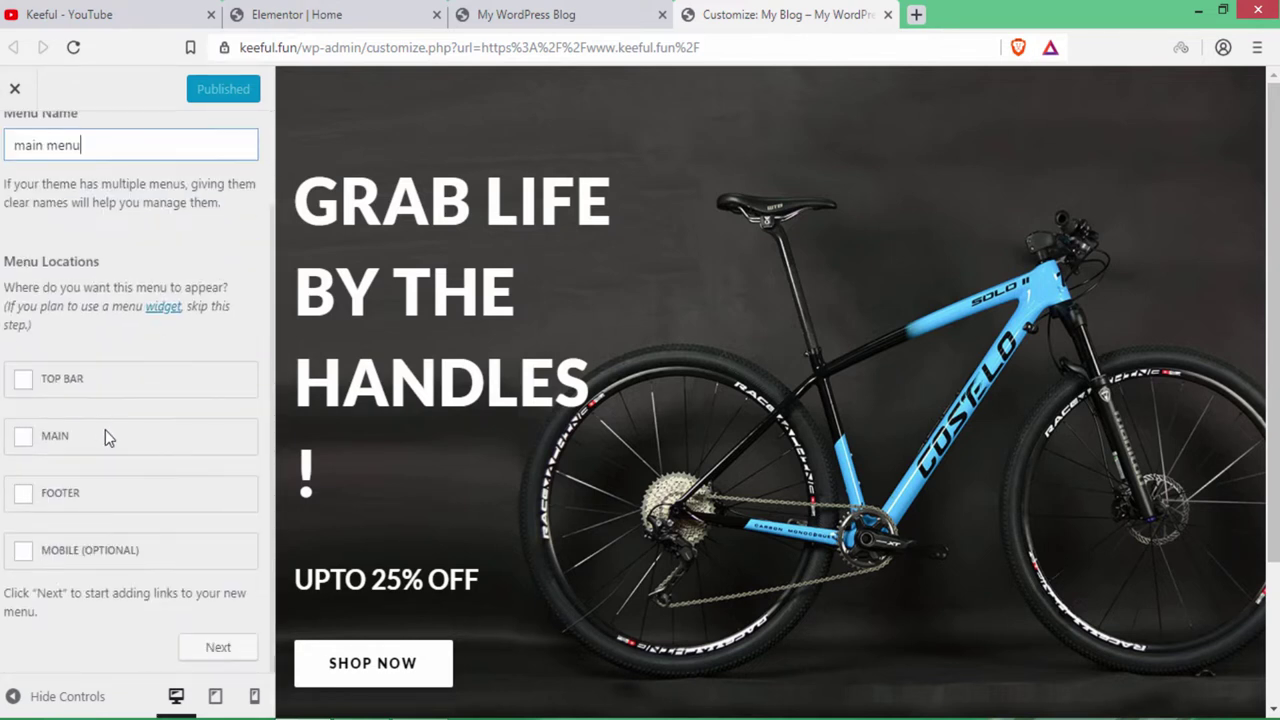
{"action": "left_click", "coordinate": [84, 440]}
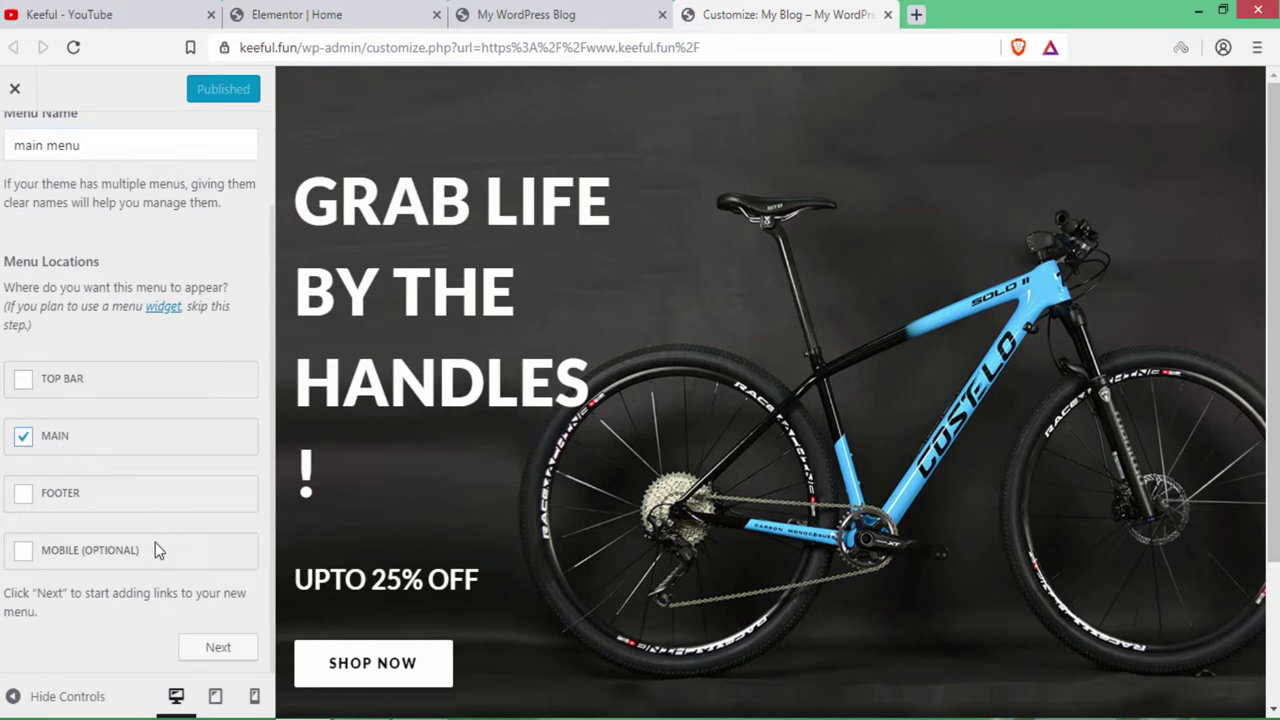
{"action": "left_click", "coordinate": [216, 648]}
{"action": "scroll", "coordinate": [160, 532], "scroll_direction": "down", "scroll_amount": 3}
{"action": "scroll", "coordinate": [148, 500], "scroll_direction": "up", "scroll_amount": 3}
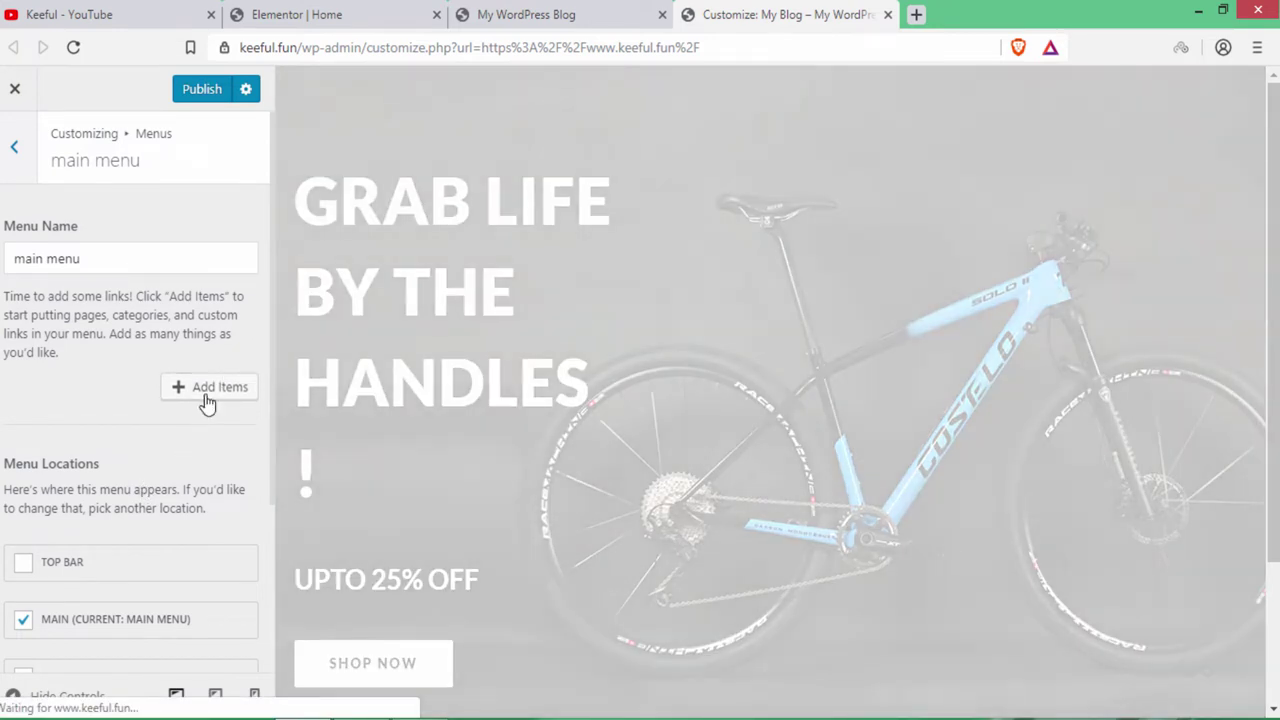
- Add the Home, About Us, My Account and Blog pages to the menu and publish
{"action": "left_click", "coordinate": [207, 393]}
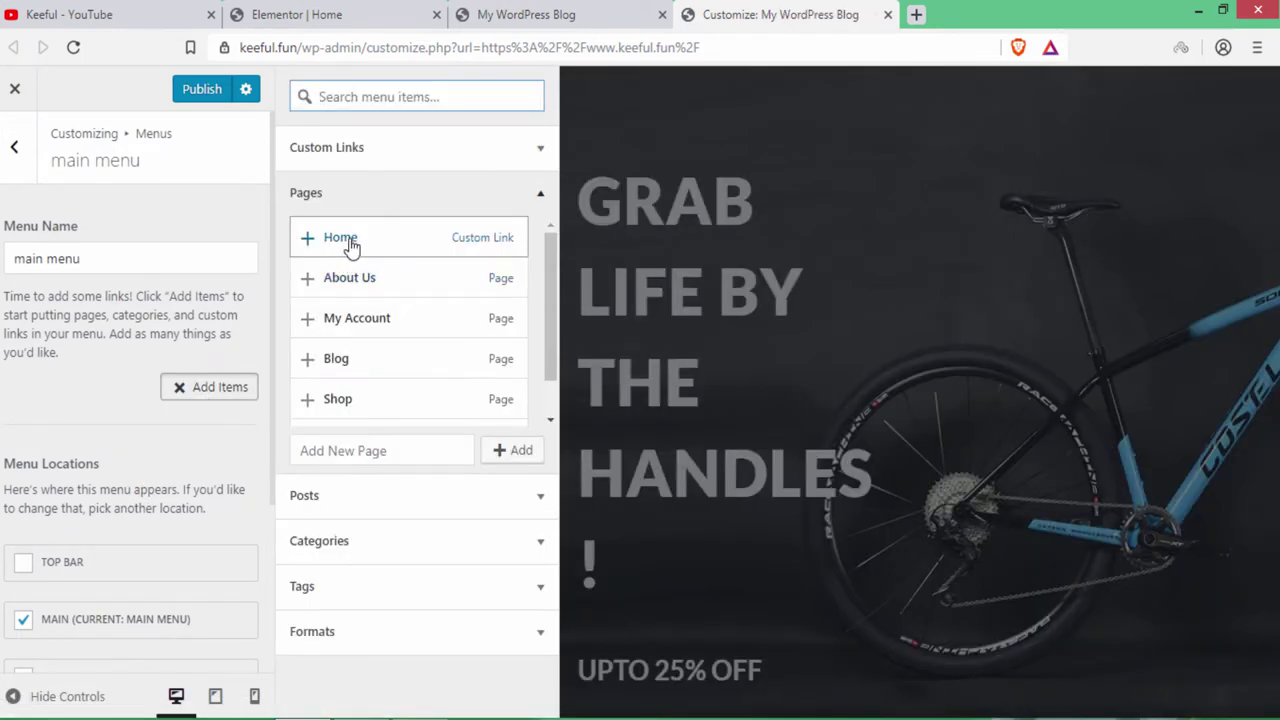
{"action": "left_click", "coordinate": [351, 245]}
{"action": "left_click", "coordinate": [360, 280]}
{"action": "left_click", "coordinate": [371, 320]}
{"action": "left_click", "coordinate": [368, 360]}
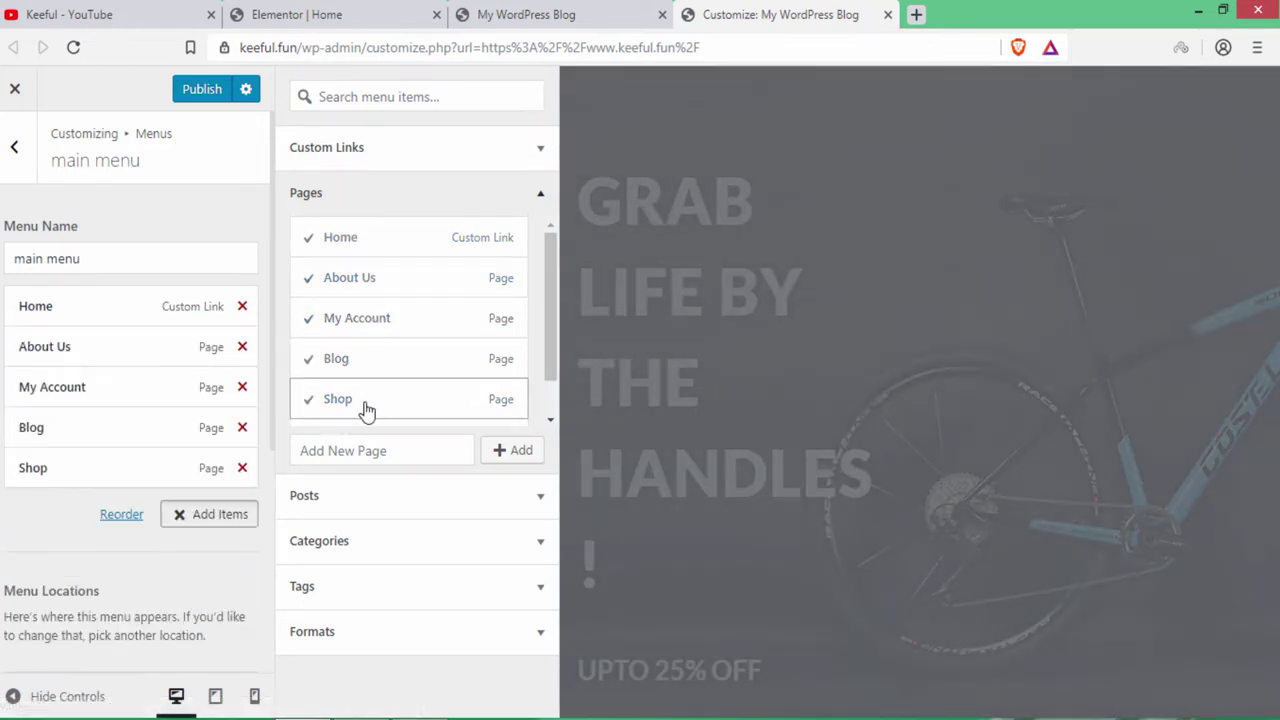
{"action": "left_click", "coordinate": [204, 90]}
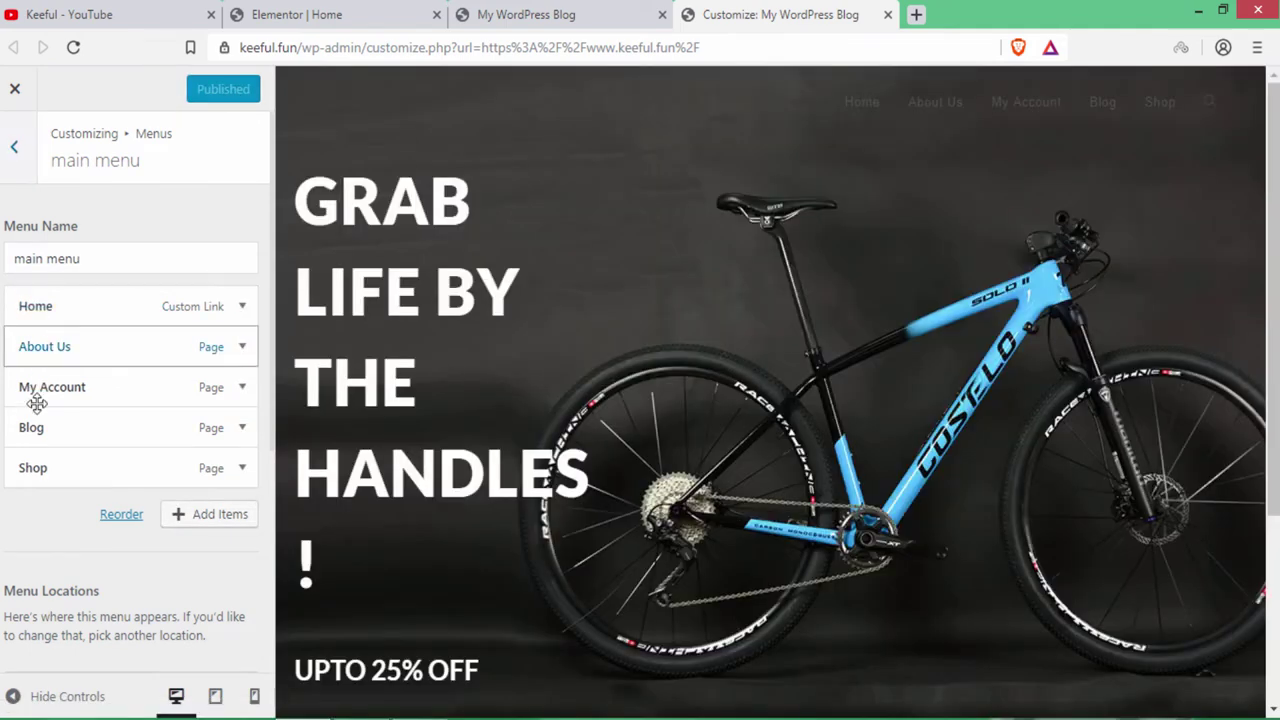
- Reorder the menu to Home, Shop, My Account, Blog, About Us and publish it
{"action": "left_click_drag", "start_coordinate": [43, 460], "coordinate": [43, 360]}
{"action": "left_click_drag", "start_coordinate": [45, 470], "coordinate": [46, 380]}
{"action": "left_click", "coordinate": [66, 465]}
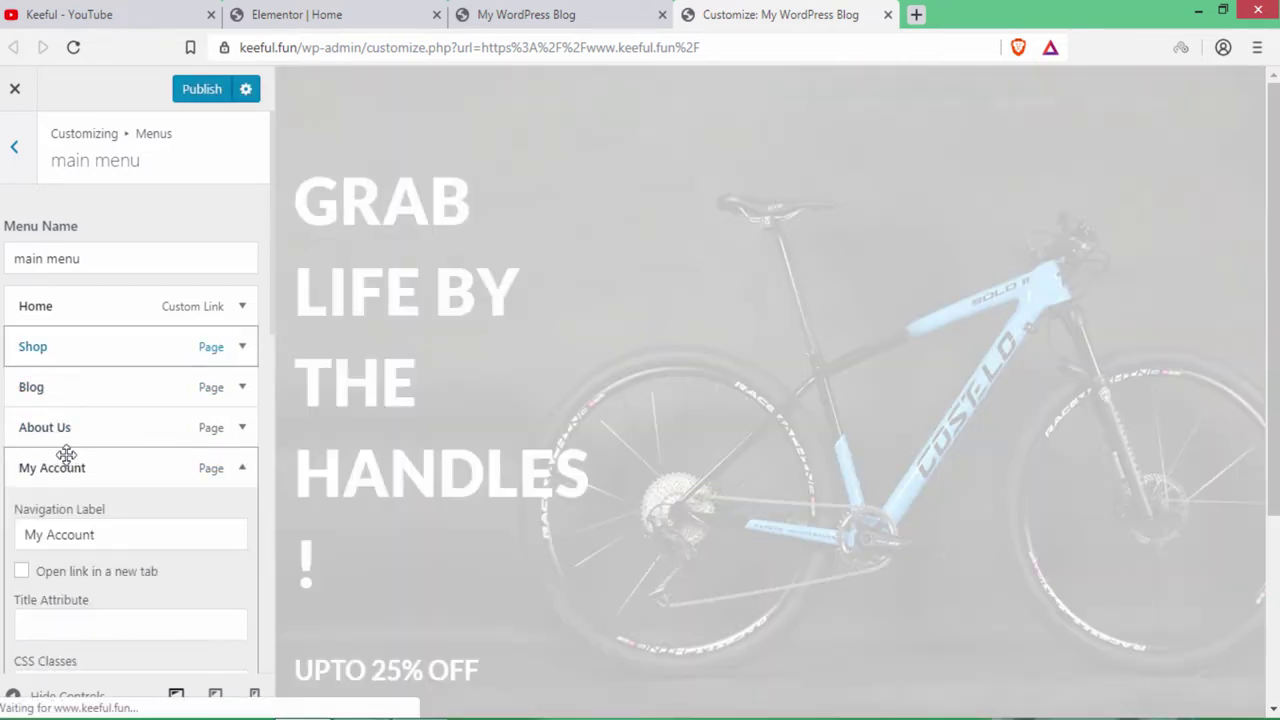
{"action": "left_click_drag", "start_coordinate": [66, 455], "coordinate": [237, 408]}
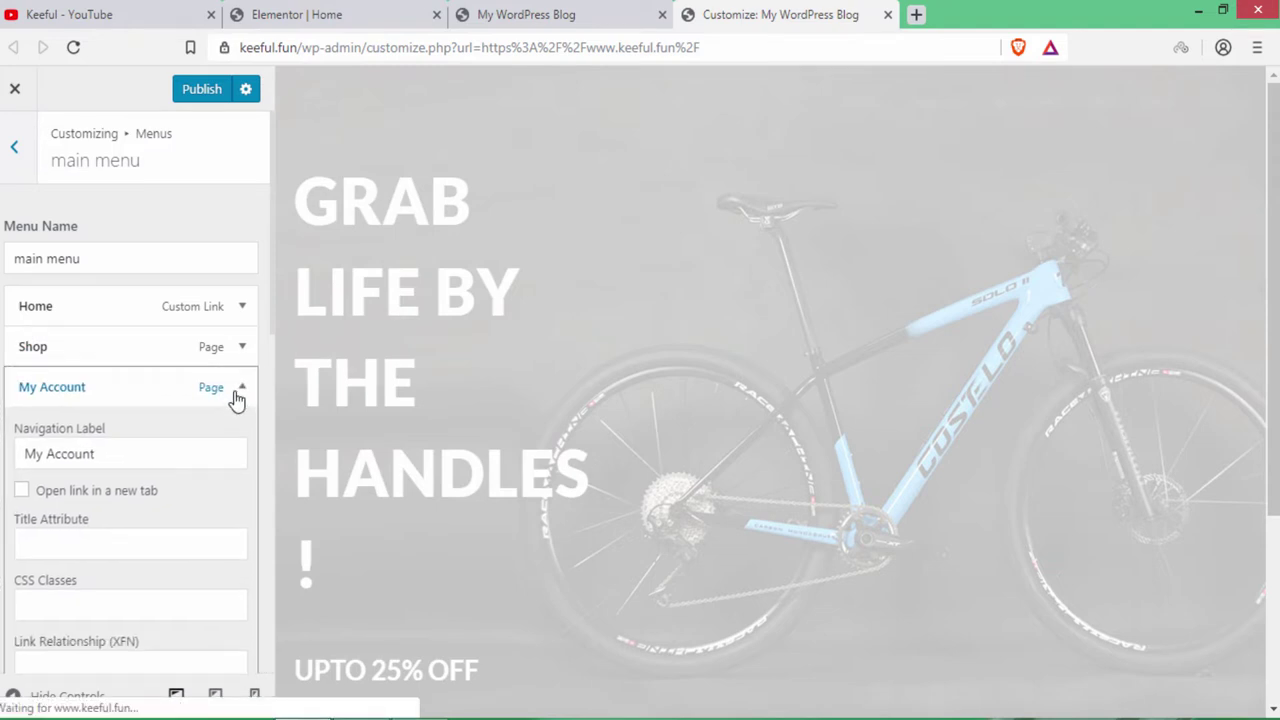
{"action": "left_click", "coordinate": [237, 398]}
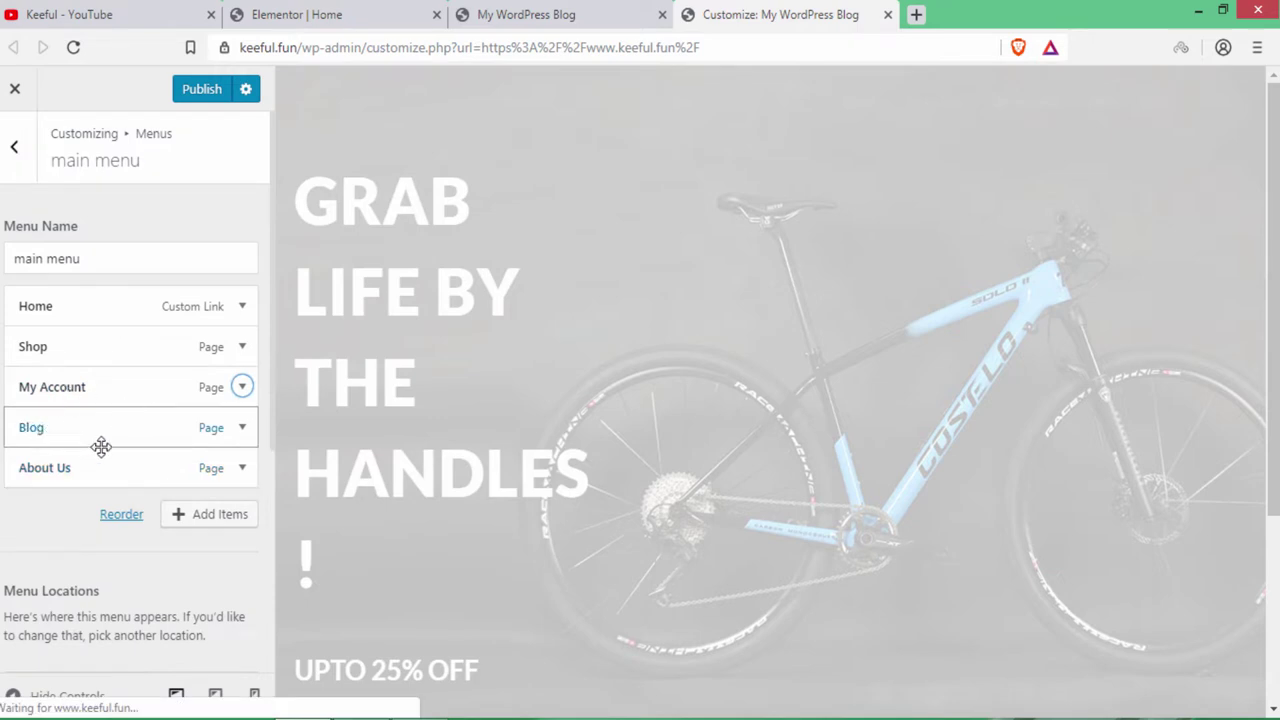
{"action": "scroll", "coordinate": [163, 149], "scroll_direction": "down", "scroll_amount": 3}
{"action": "scroll", "coordinate": [180, 130], "scroll_direction": "up", "scroll_amount": 3}
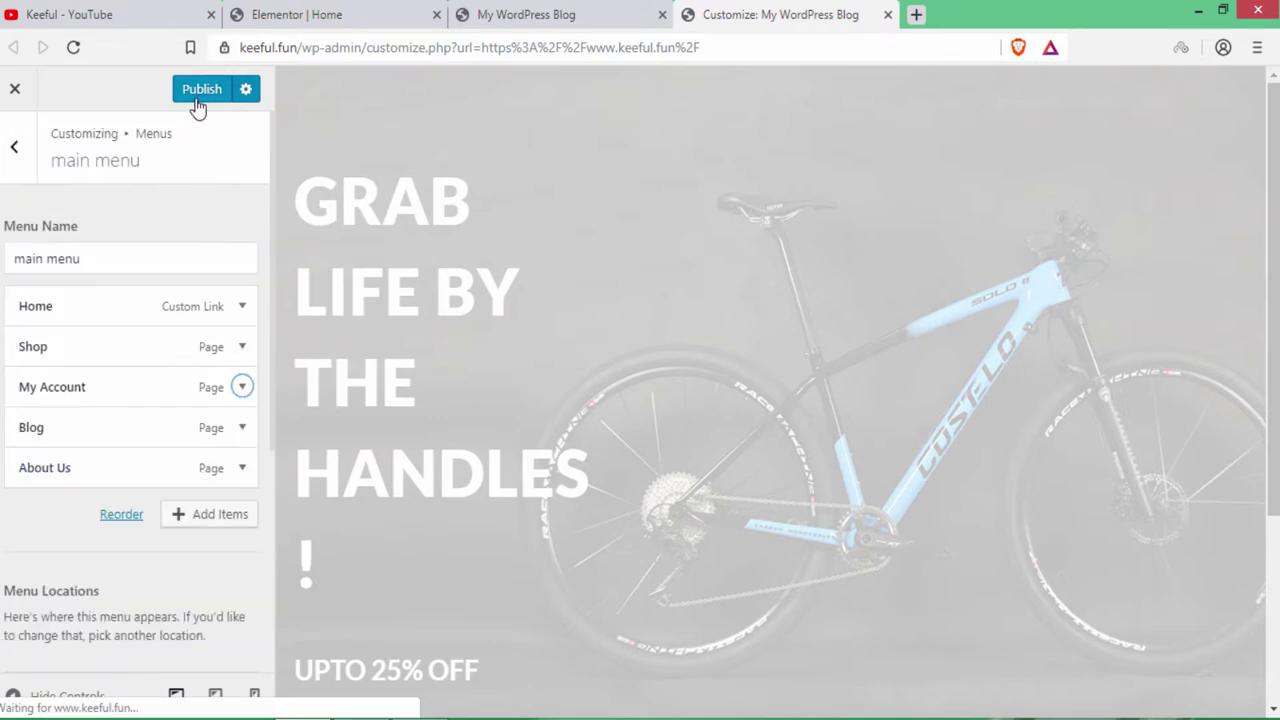
{"action": "left_click", "coordinate": [198, 95]}
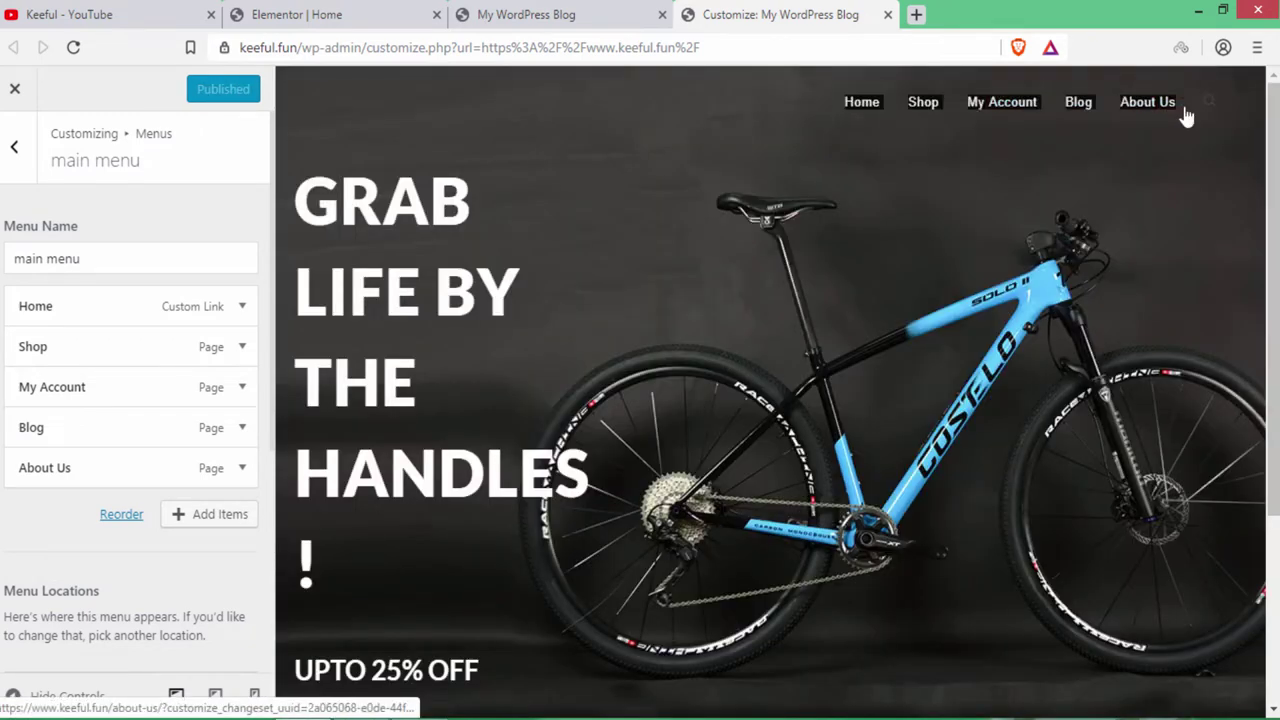
{"action": "left_click", "coordinate": [575, 14]}
- Open the Home page for editing from the WordPress Pages list
{"action": "mouse_move", "coordinate": [84, 82]}
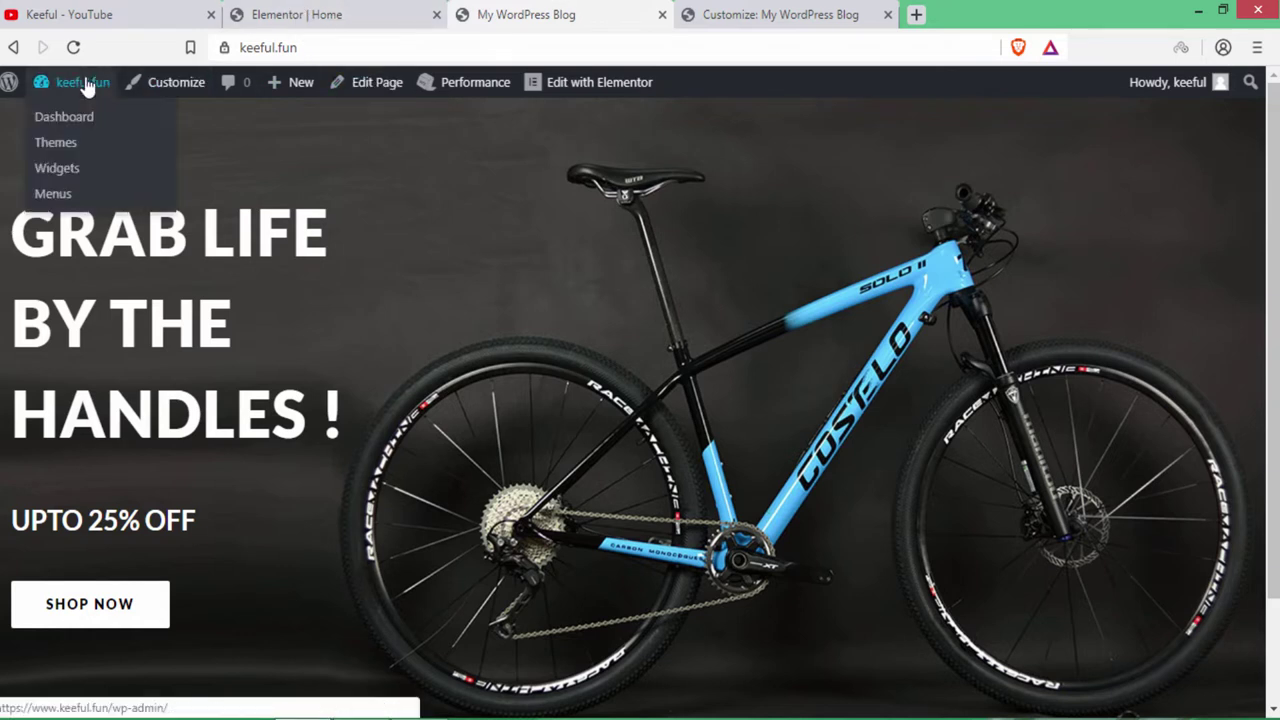
{"action": "left_click", "coordinate": [66, 119]}
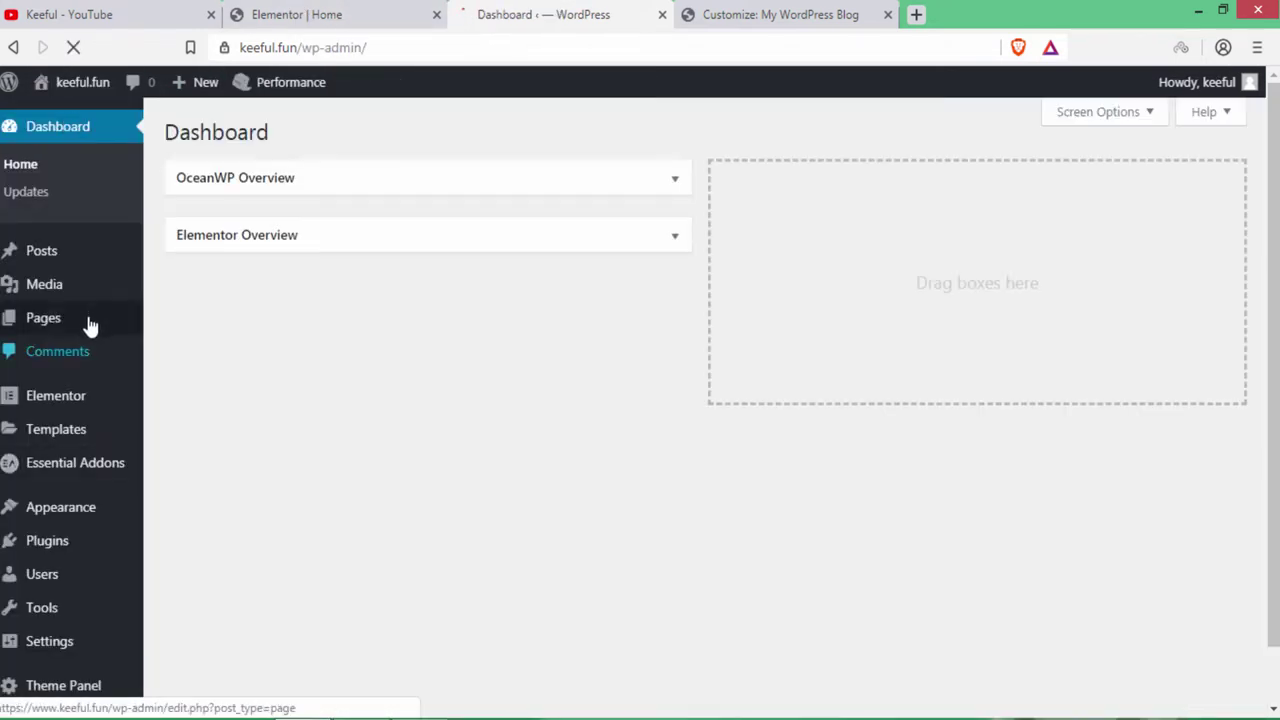
{"action": "mouse_move", "coordinate": [87, 331]}
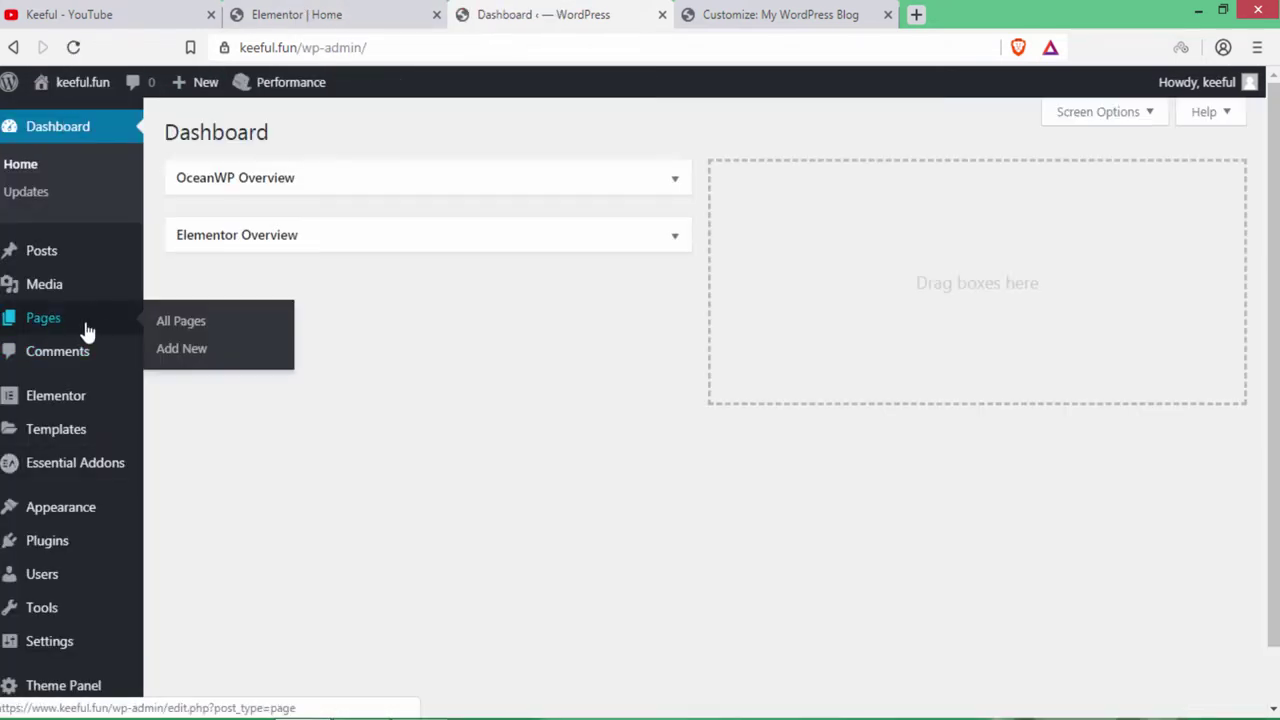
{"action": "left_click", "coordinate": [197, 330]}
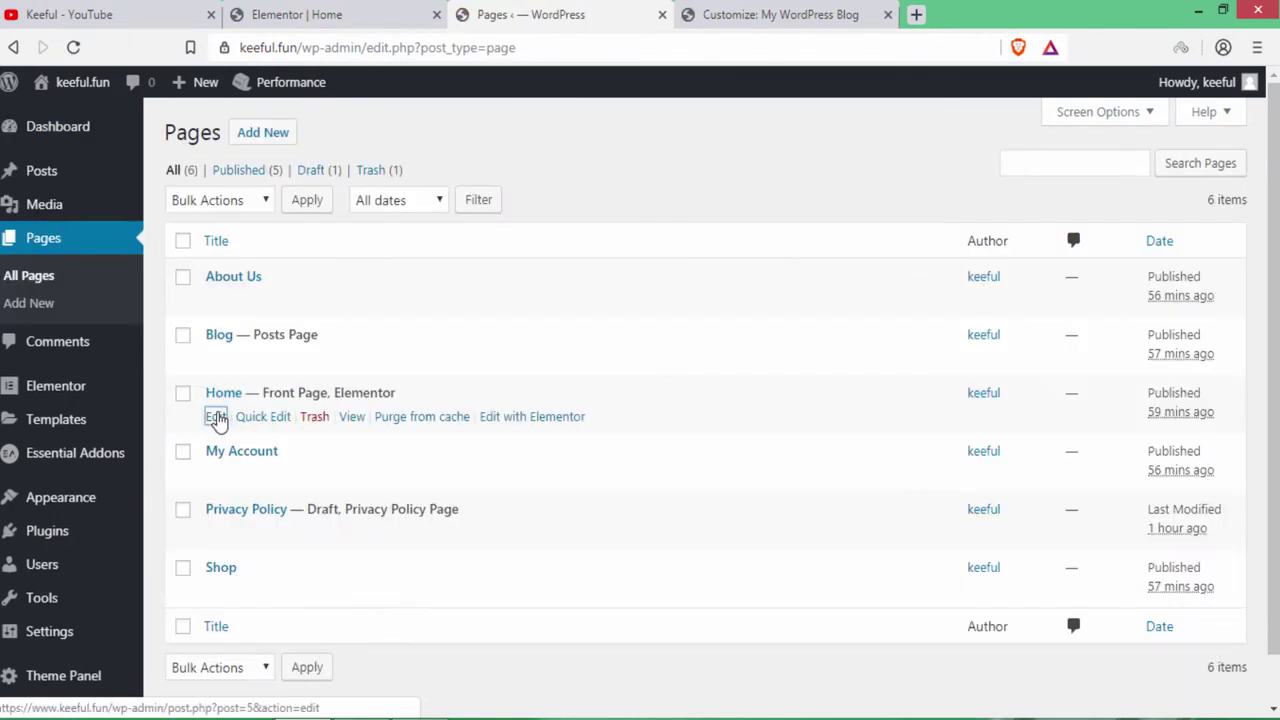
{"action": "left_click", "coordinate": [216, 417]}
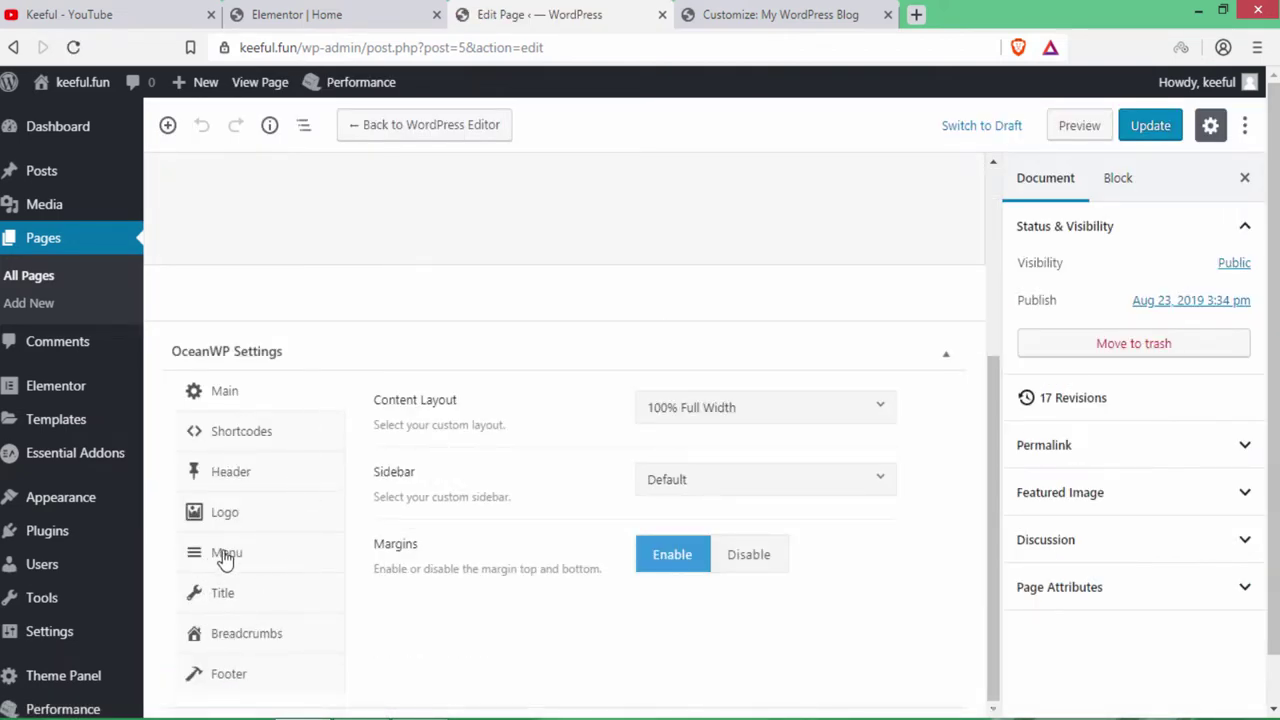
- In OceanWP Menu settings, set link colour white and hover light grey (#f2f2f2), then update
{"action": "left_click", "coordinate": [224, 556]}
{"action": "scroll", "coordinate": [610, 478], "scroll_direction": "down", "scroll_amount": 6}
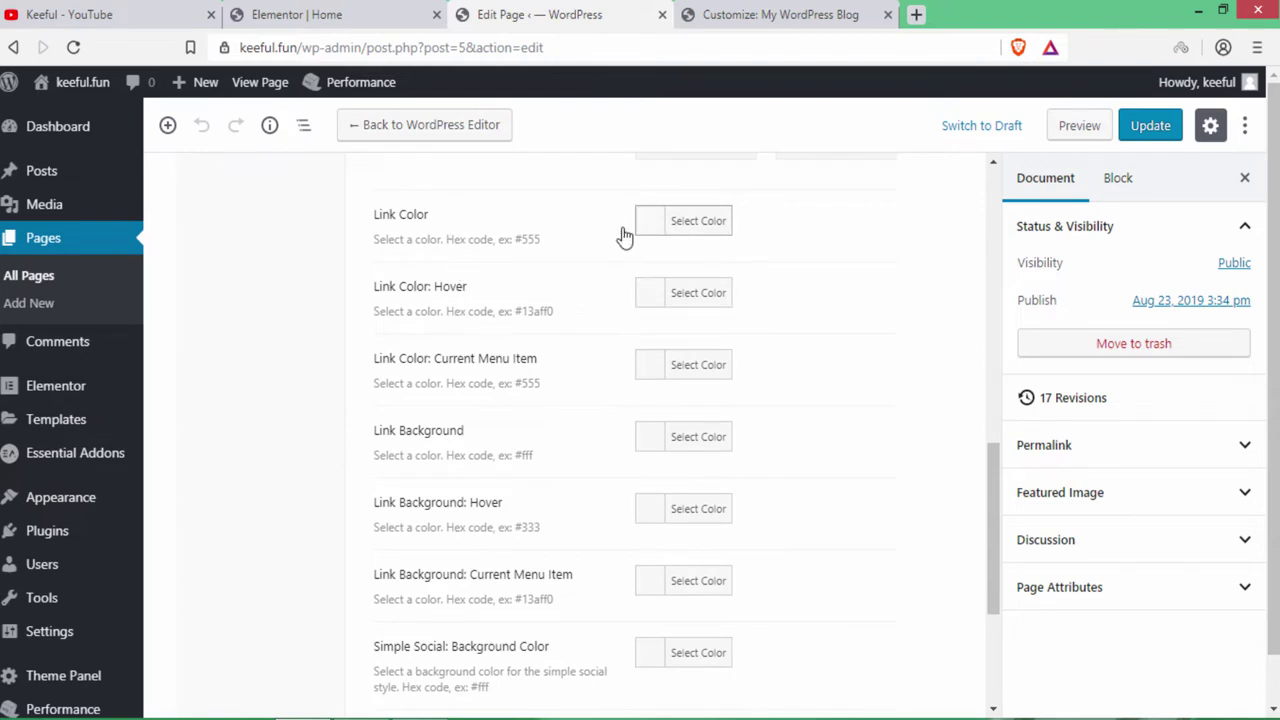
{"action": "left_click", "coordinate": [654, 224]}
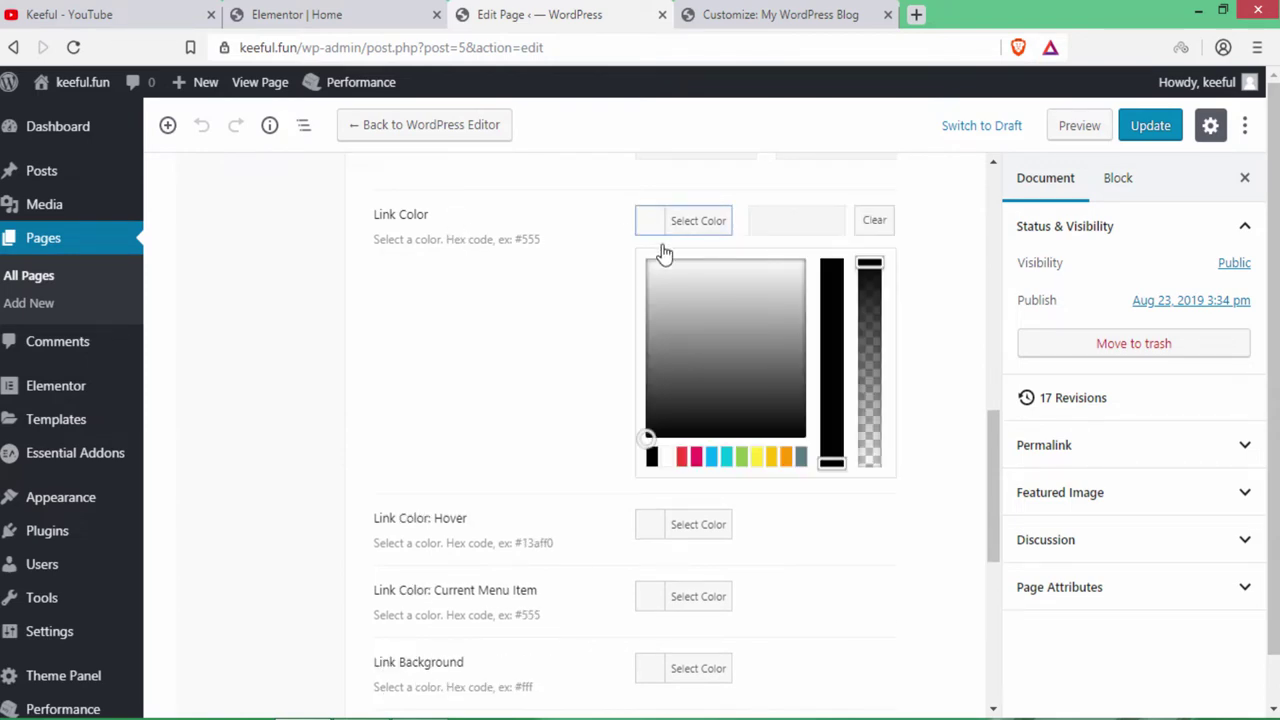
{"action": "left_click", "coordinate": [667, 460]}
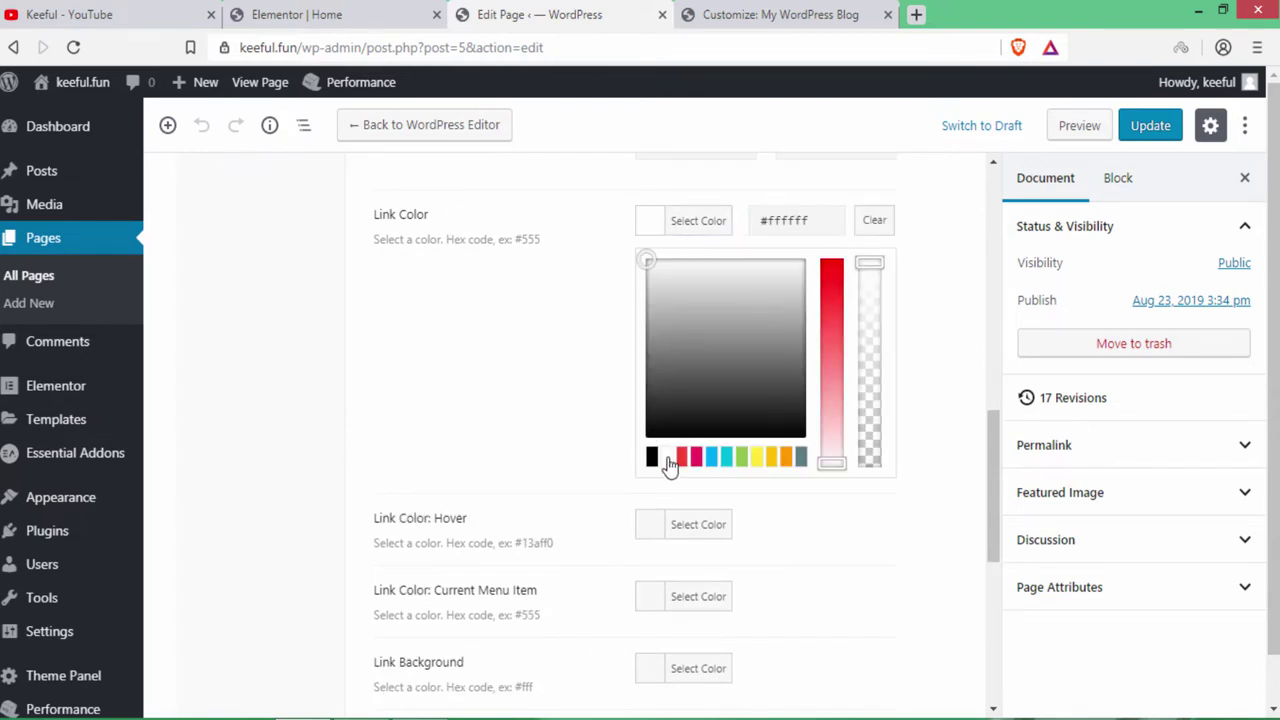
{"action": "left_click", "coordinate": [674, 222]}
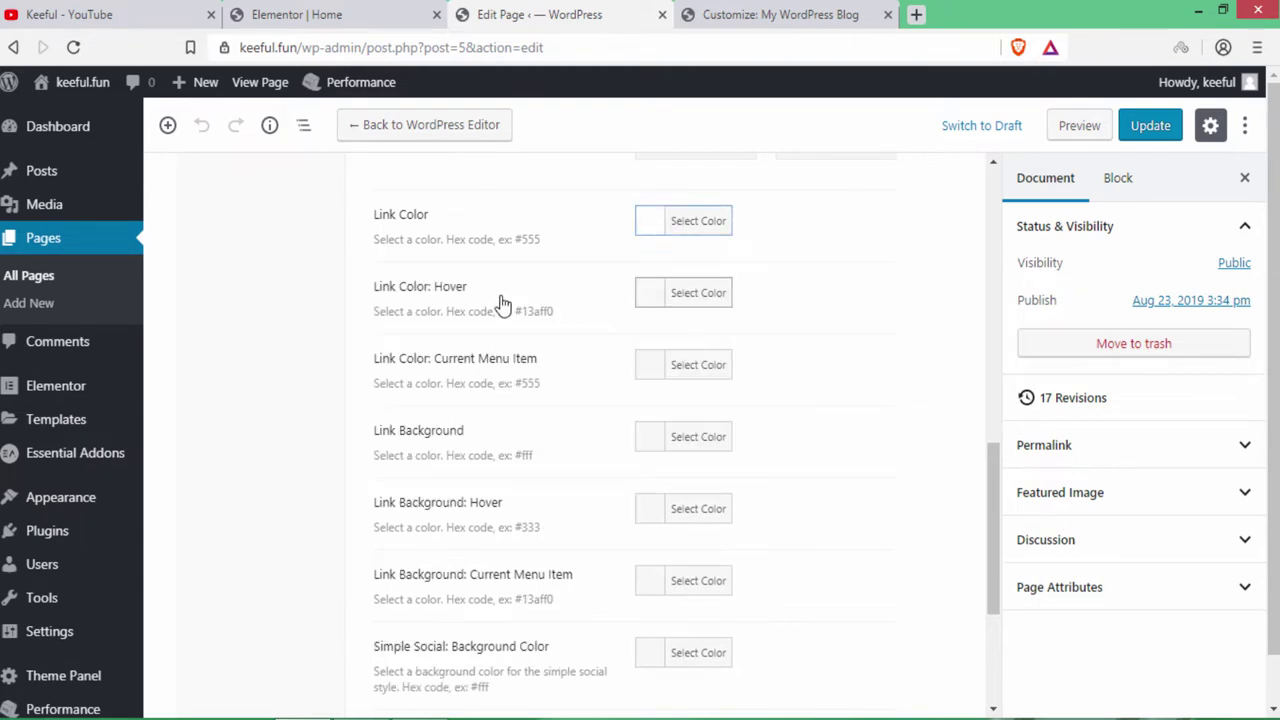
{"action": "left_click", "coordinate": [654, 295]}
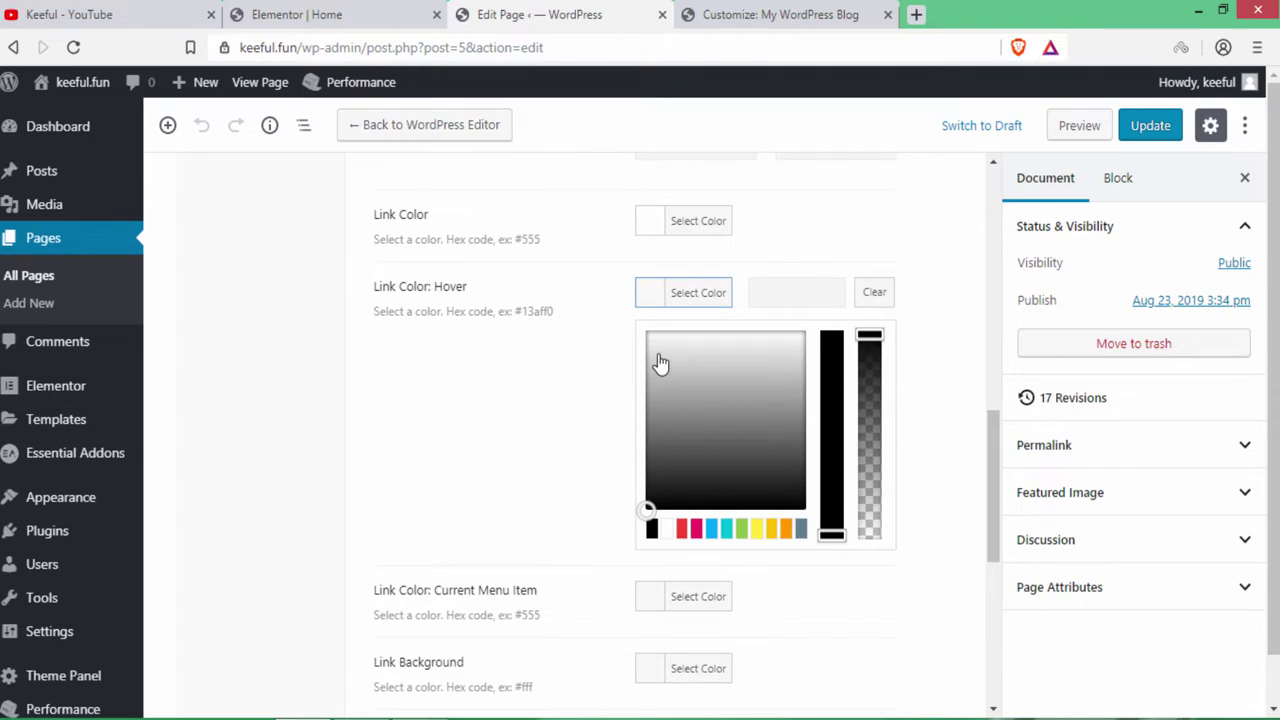
{"action": "left_click", "coordinate": [653, 350]}
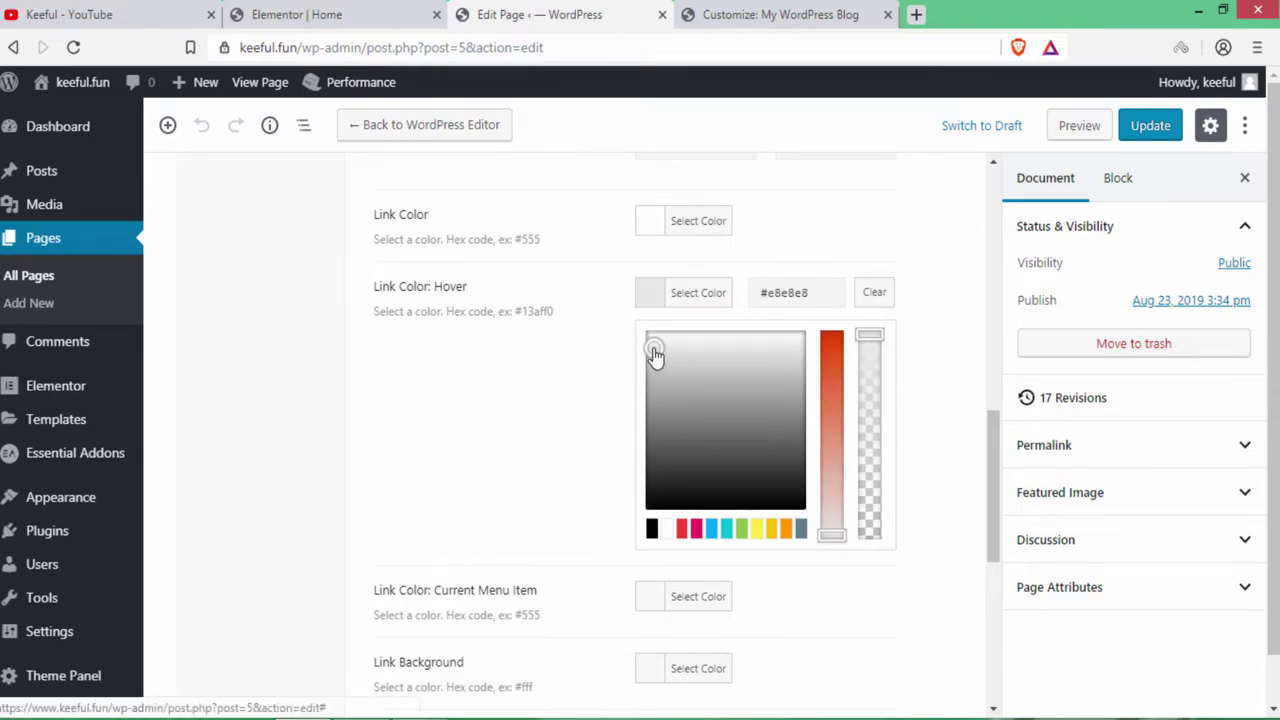
{"action": "left_click_drag", "start_coordinate": [655, 356], "coordinate": [651, 338]}
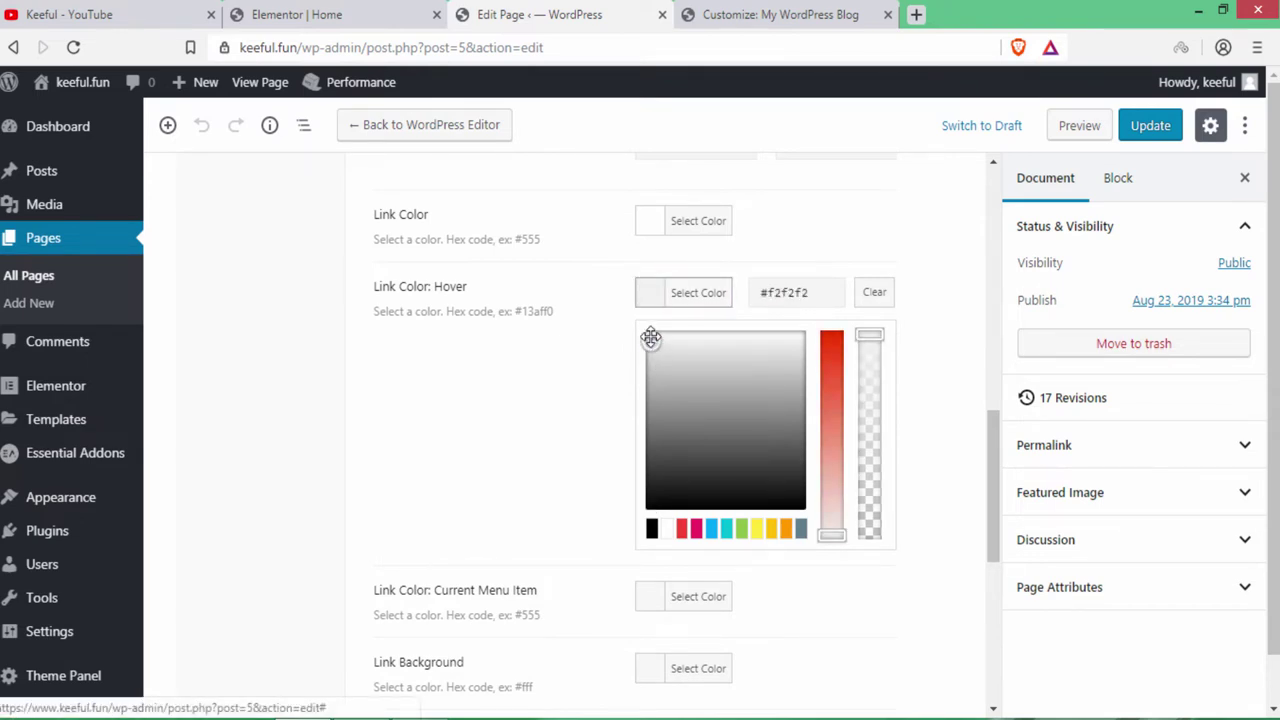
{"action": "left_click", "coordinate": [677, 291]}
{"action": "scroll", "coordinate": [677, 291], "scroll_direction": "up", "scroll_amount": 4}
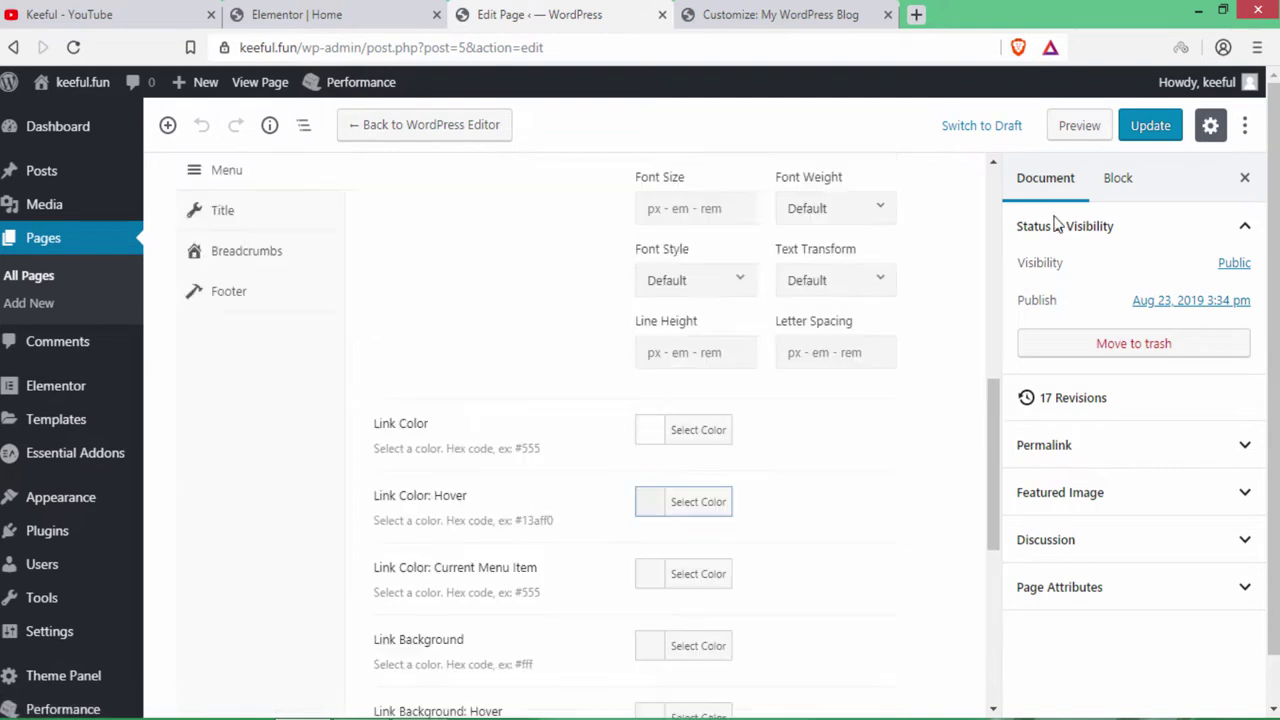
{"action": "left_click", "coordinate": [1150, 125]}
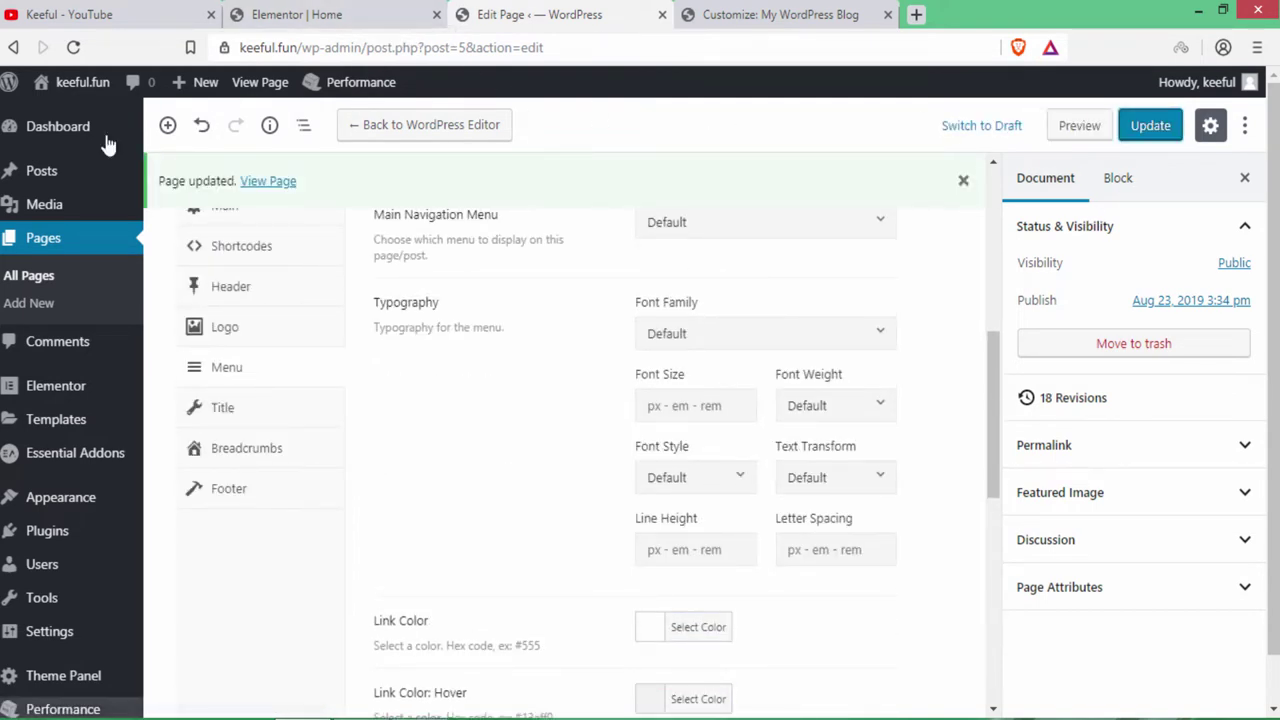
- Open the live site in a new browser tab
{"action": "mouse_move", "coordinate": [115, 90]}
{"action": "right_click", "coordinate": [63, 122]}
{"action": "left_click", "coordinate": [140, 137]}
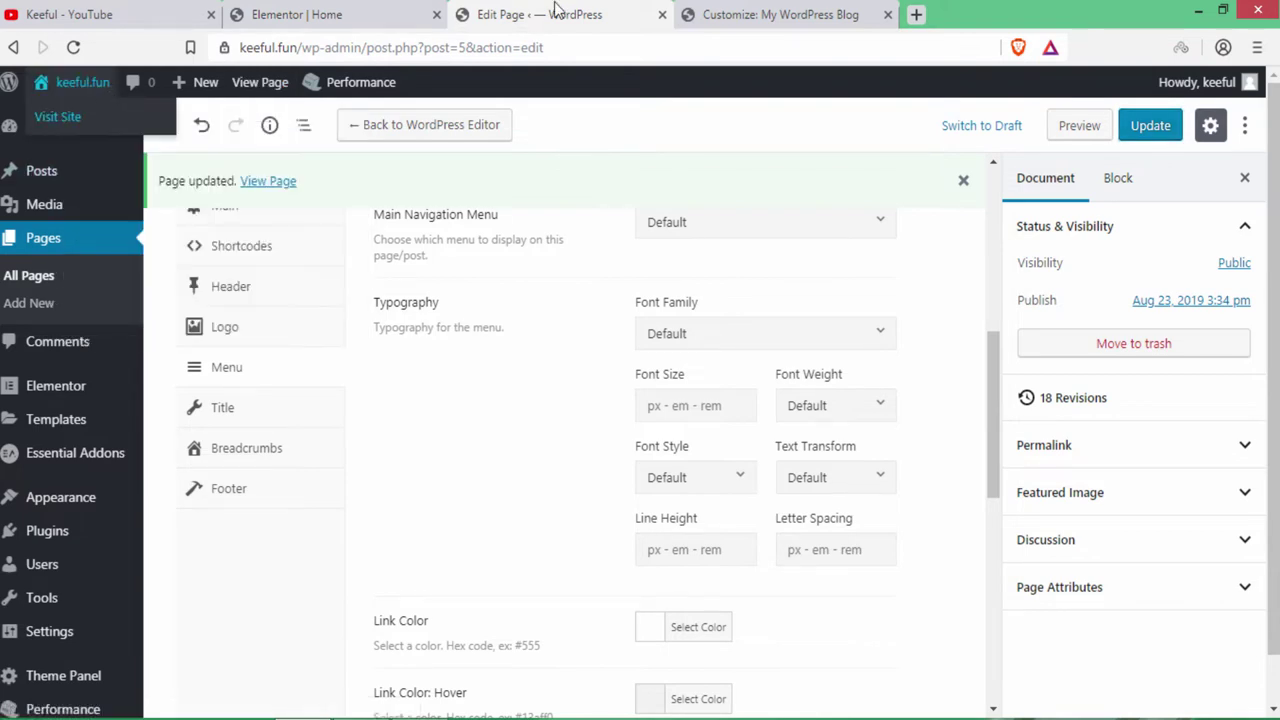
- Set Search Icon Style to Disabled under Header > Menu in the Customizer
{"action": "left_click", "coordinate": [740, 18]}
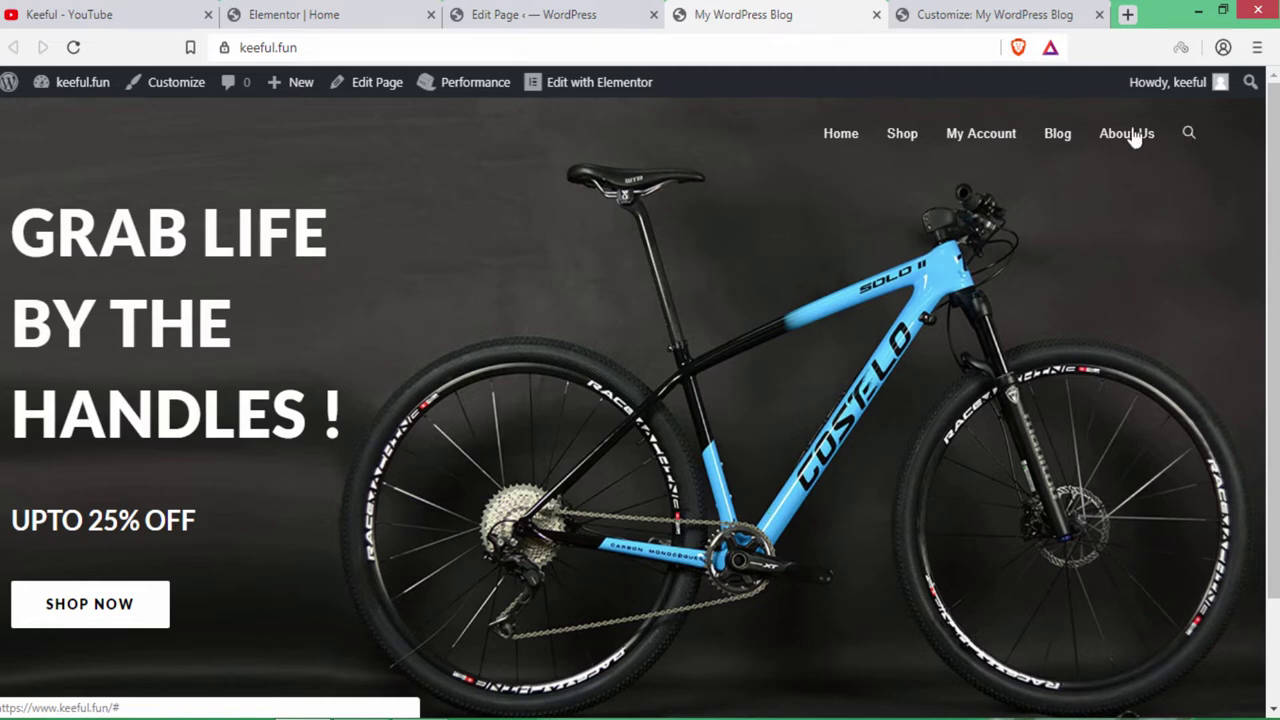
{"action": "left_click", "coordinate": [1000, 12]}
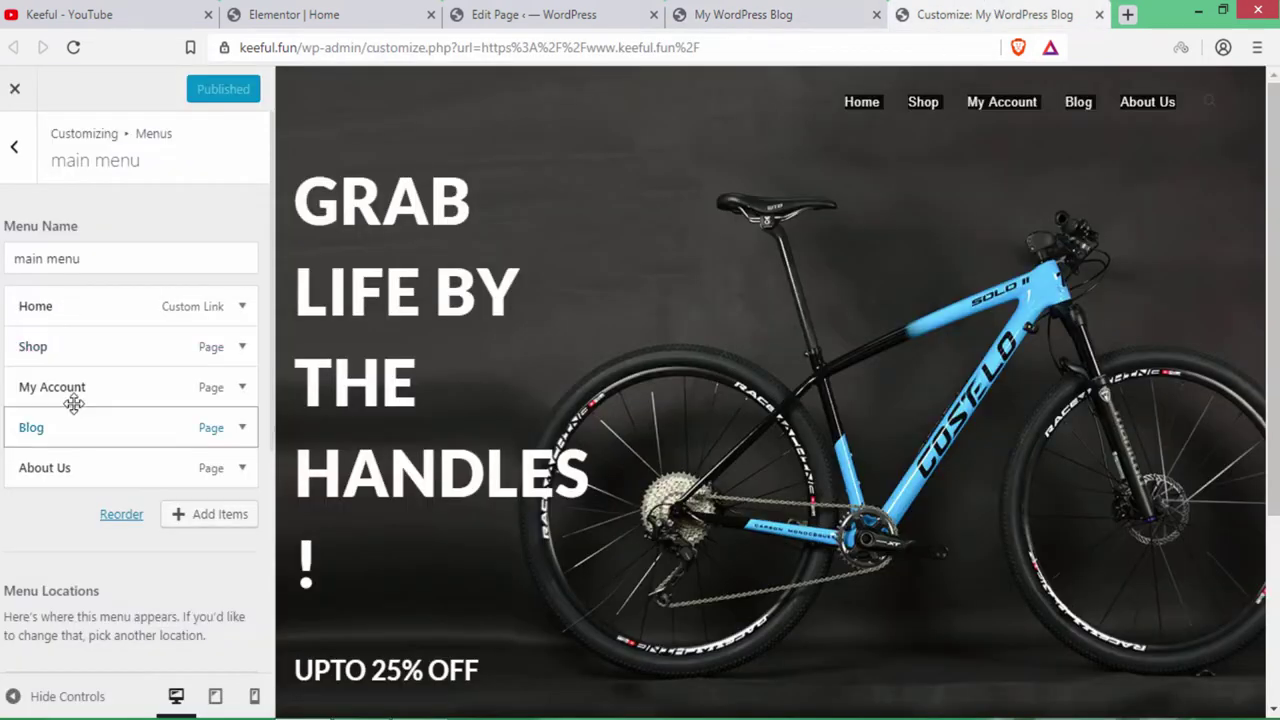
{"action": "left_click", "coordinate": [11, 172]}
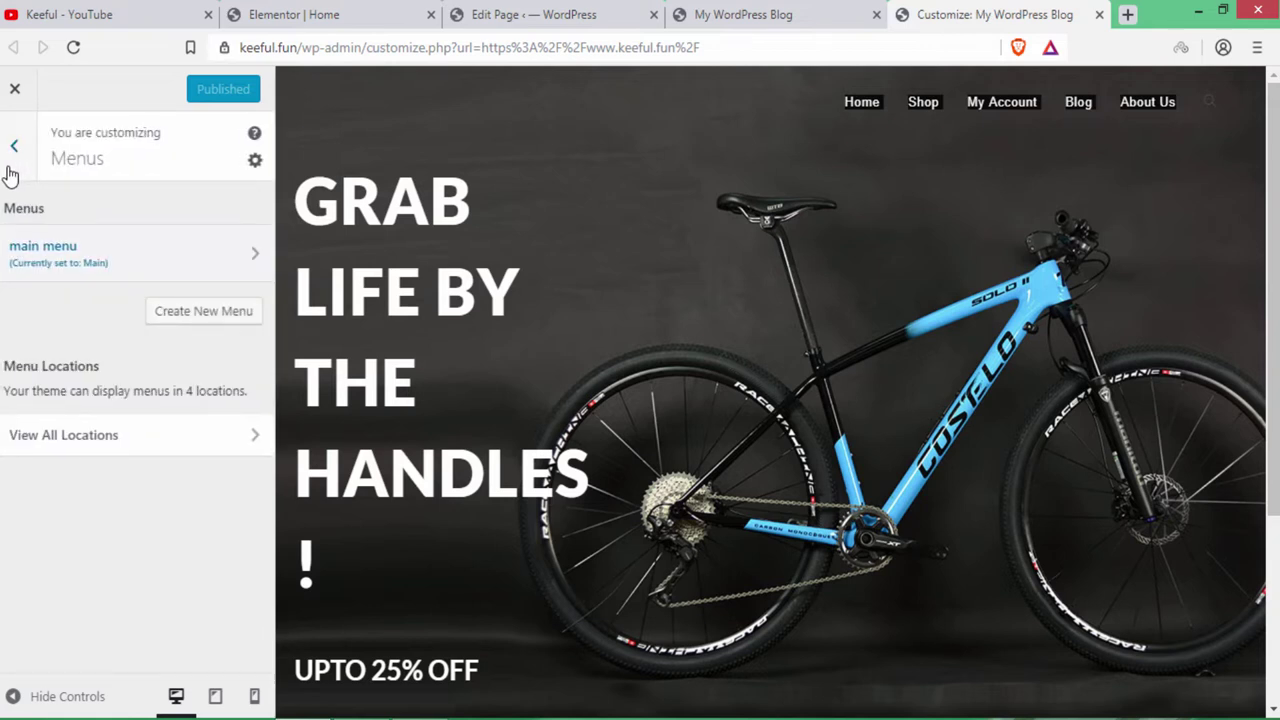
{"action": "left_click", "coordinate": [11, 172]}
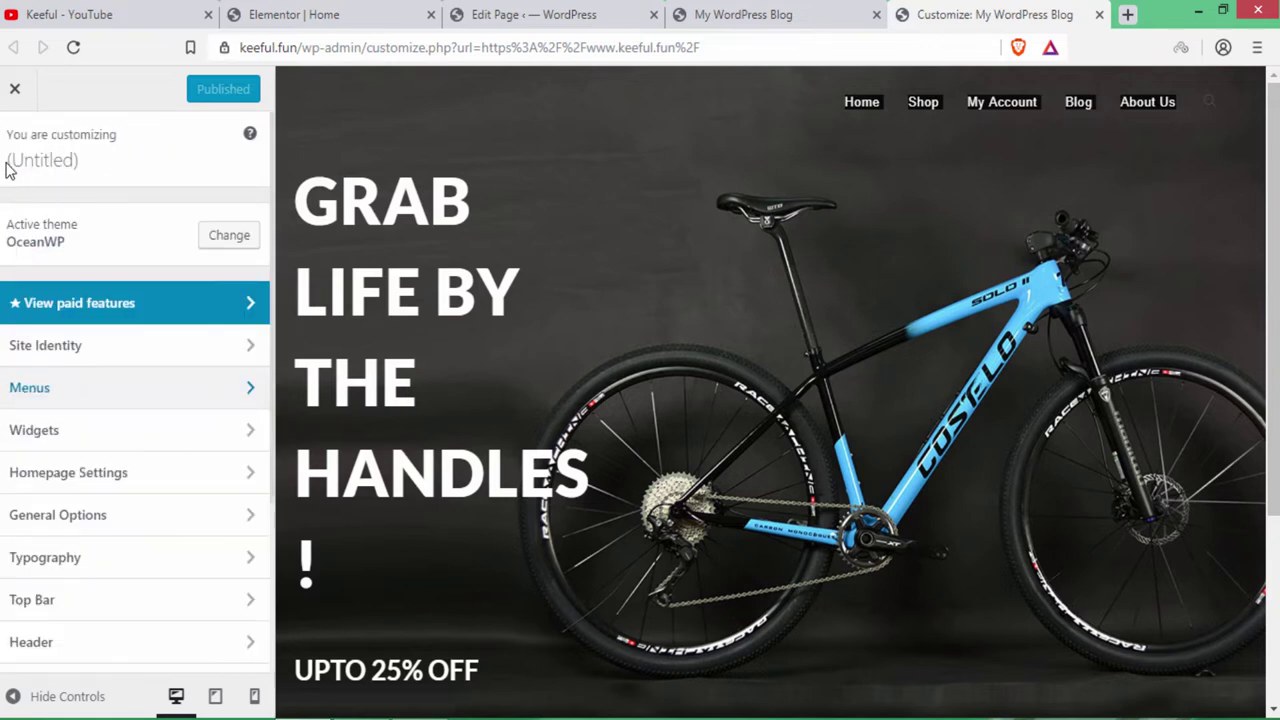
{"action": "left_click", "coordinate": [80, 648]}
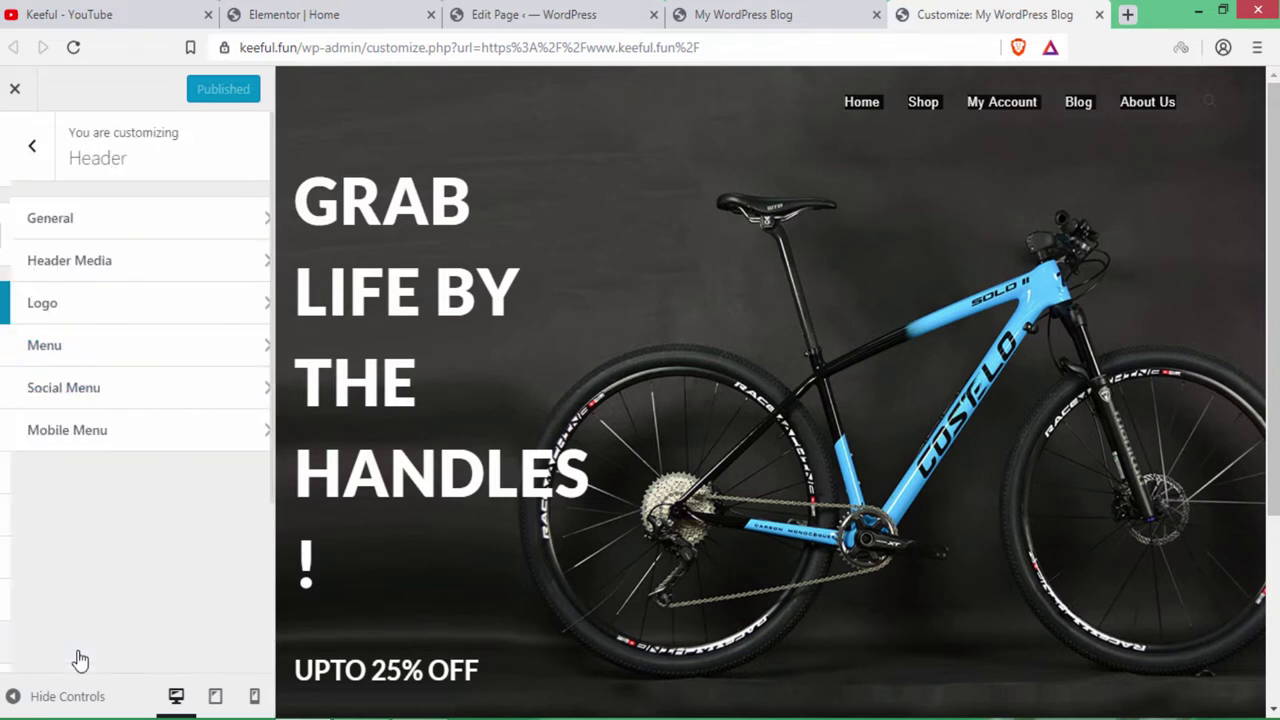
{"action": "left_click", "coordinate": [107, 350]}
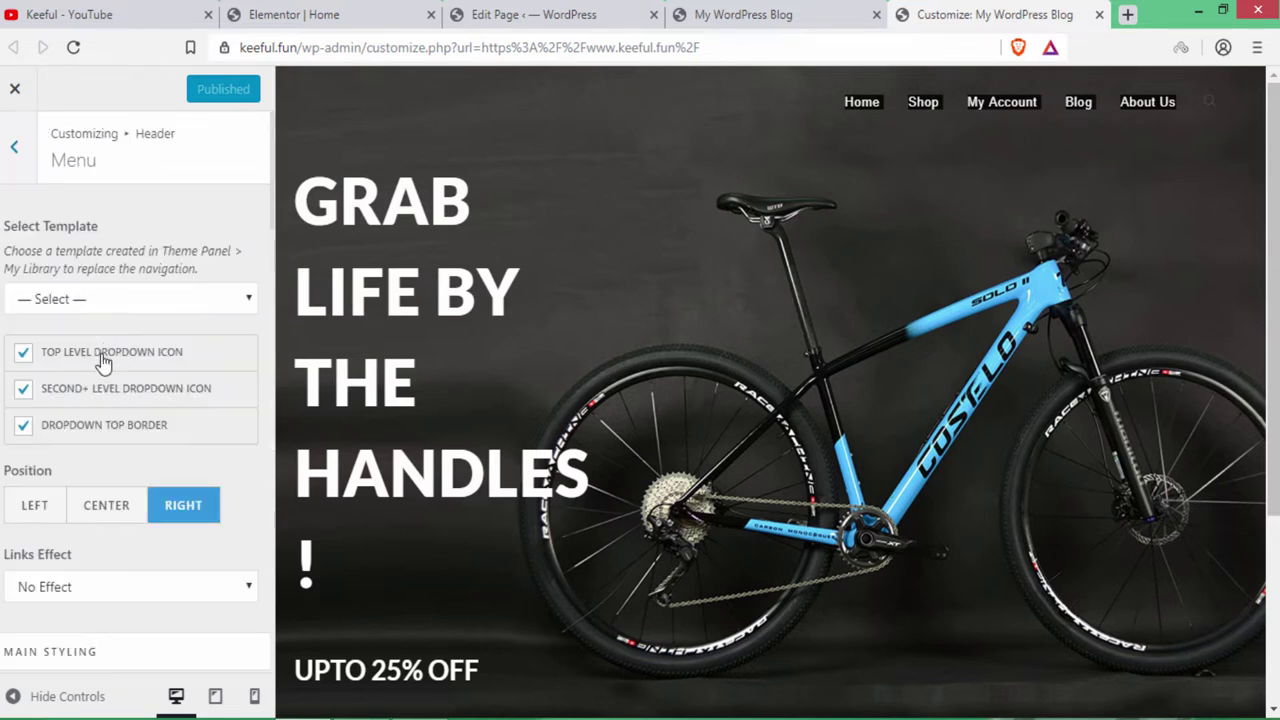
{"action": "scroll", "coordinate": [97, 455], "scroll_direction": "down", "scroll_amount": 3}
{"action": "scroll", "coordinate": [99, 465], "scroll_direction": "down", "scroll_amount": 7}
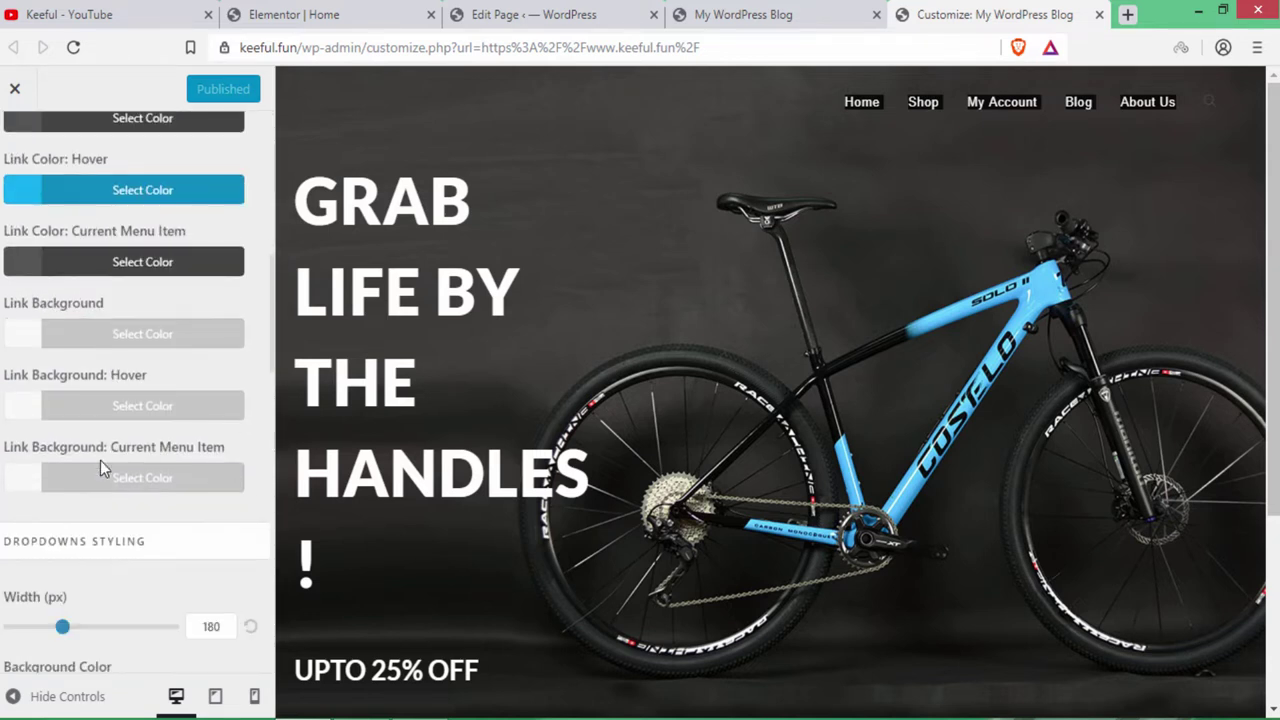
{"action": "scroll", "coordinate": [100, 460], "scroll_direction": "down", "scroll_amount": 7}
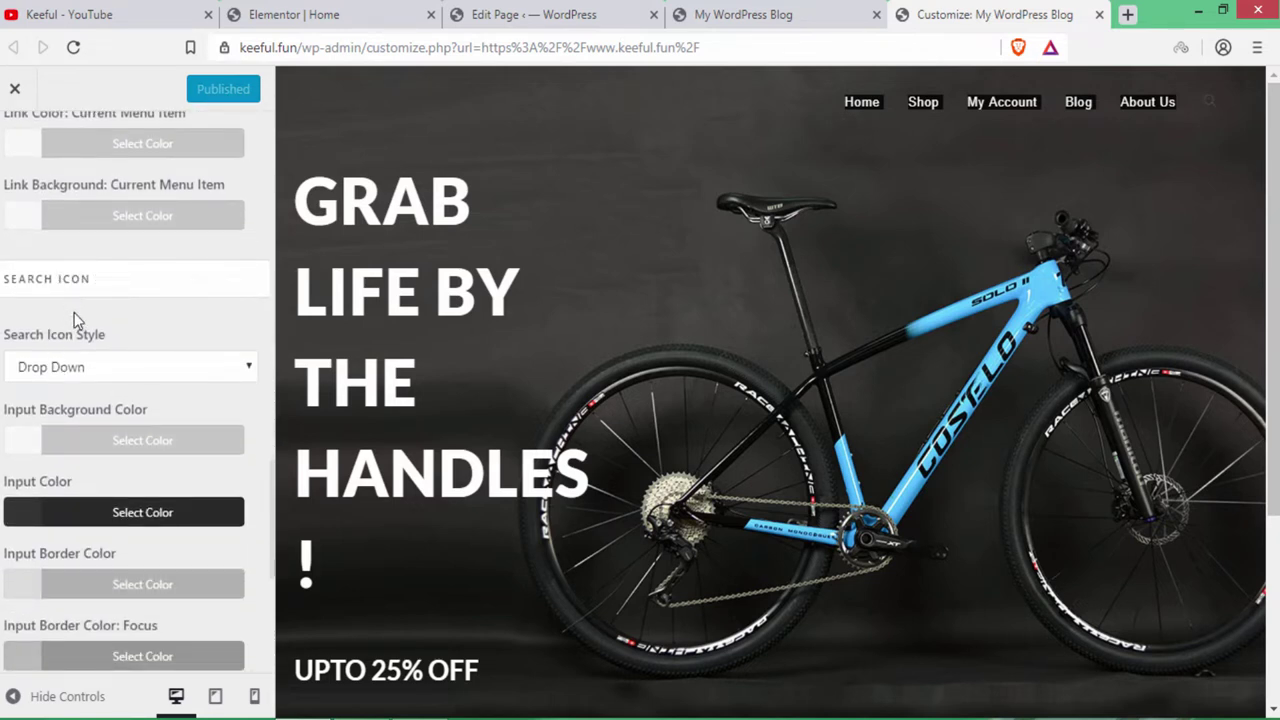
{"action": "left_click", "coordinate": [117, 376]}
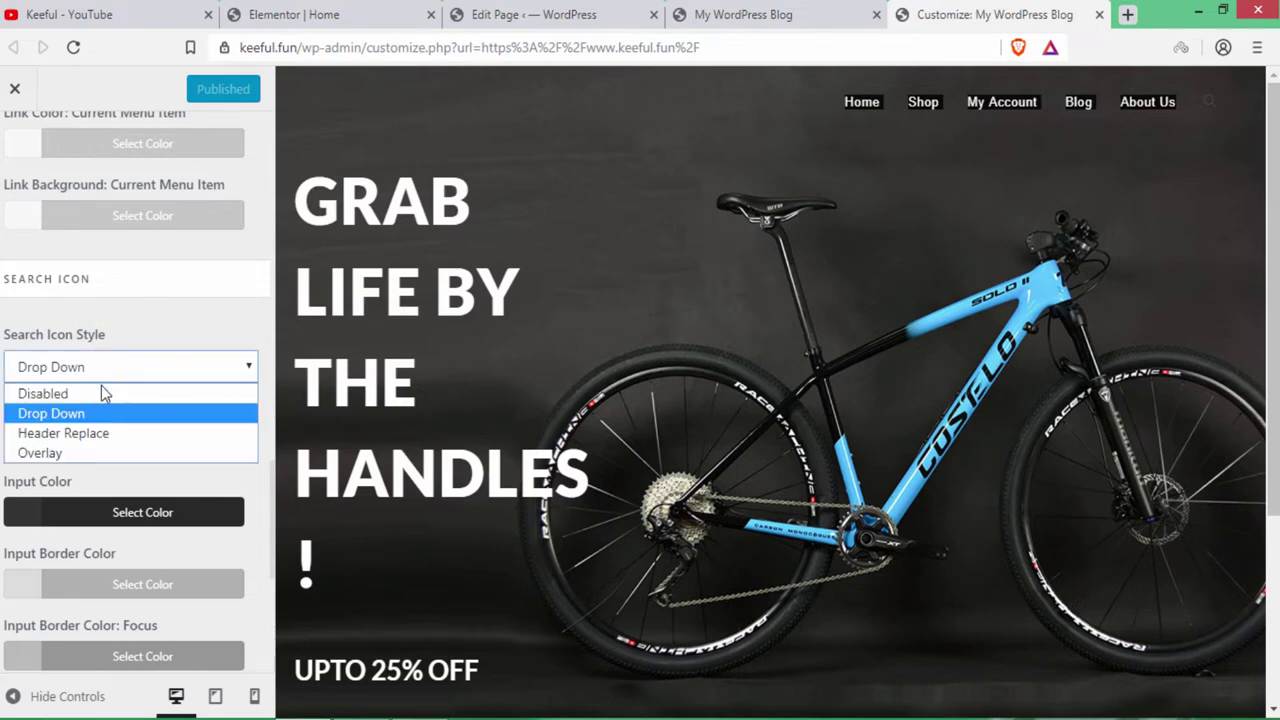
{"action": "left_click", "coordinate": [43, 394]}
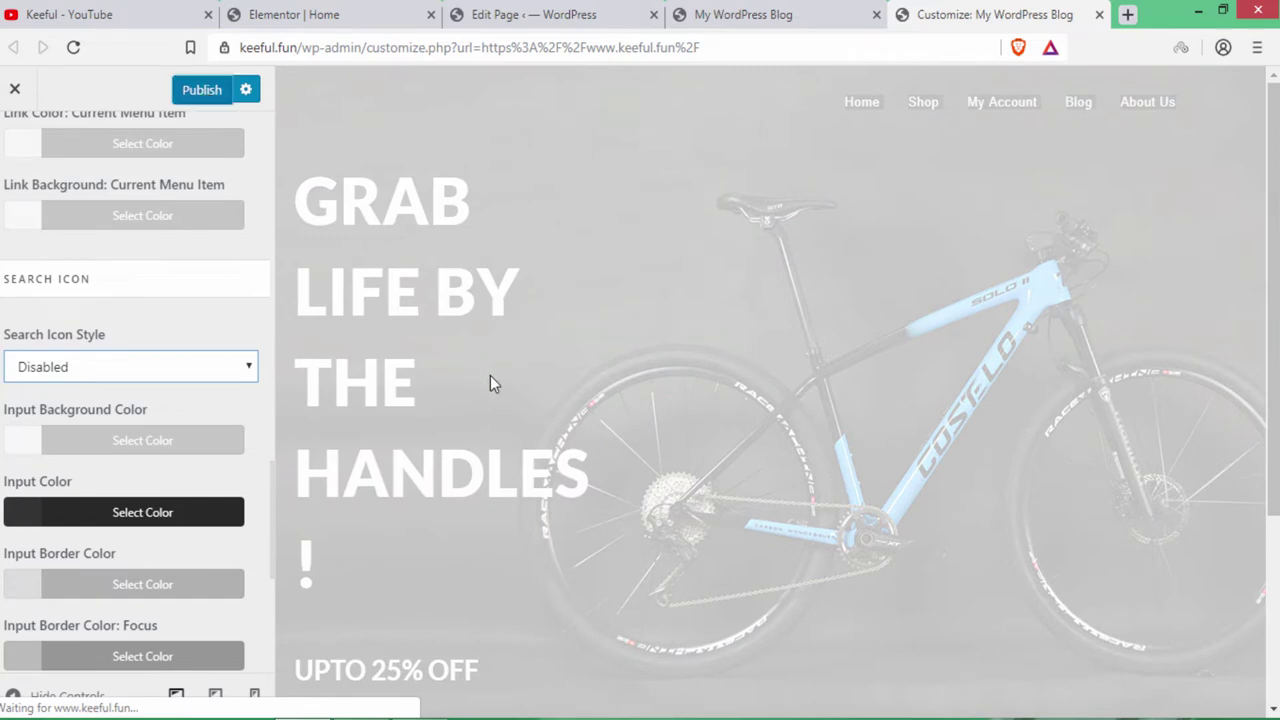
- Reload the live homepage to check the search icon is removed
{"action": "left_click", "coordinate": [743, 14]}
{"action": "right_click", "coordinate": [498, 236]}
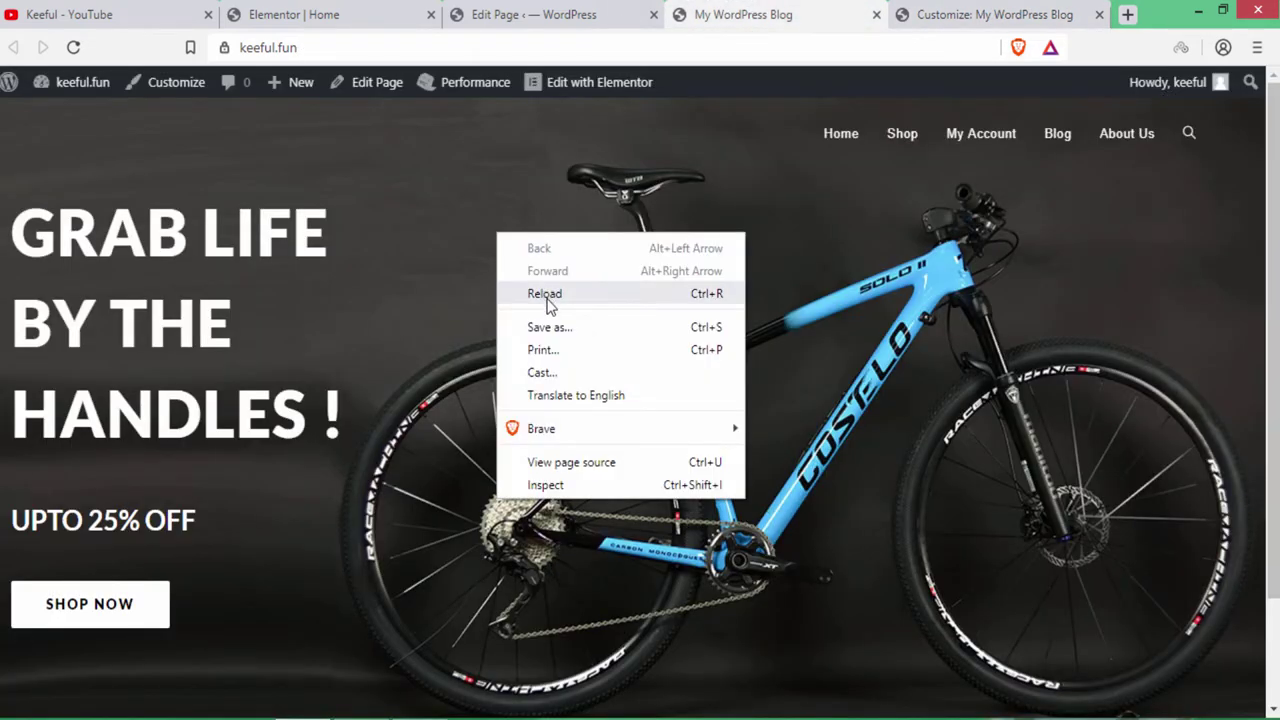
{"action": "left_click", "coordinate": [540, 297]}
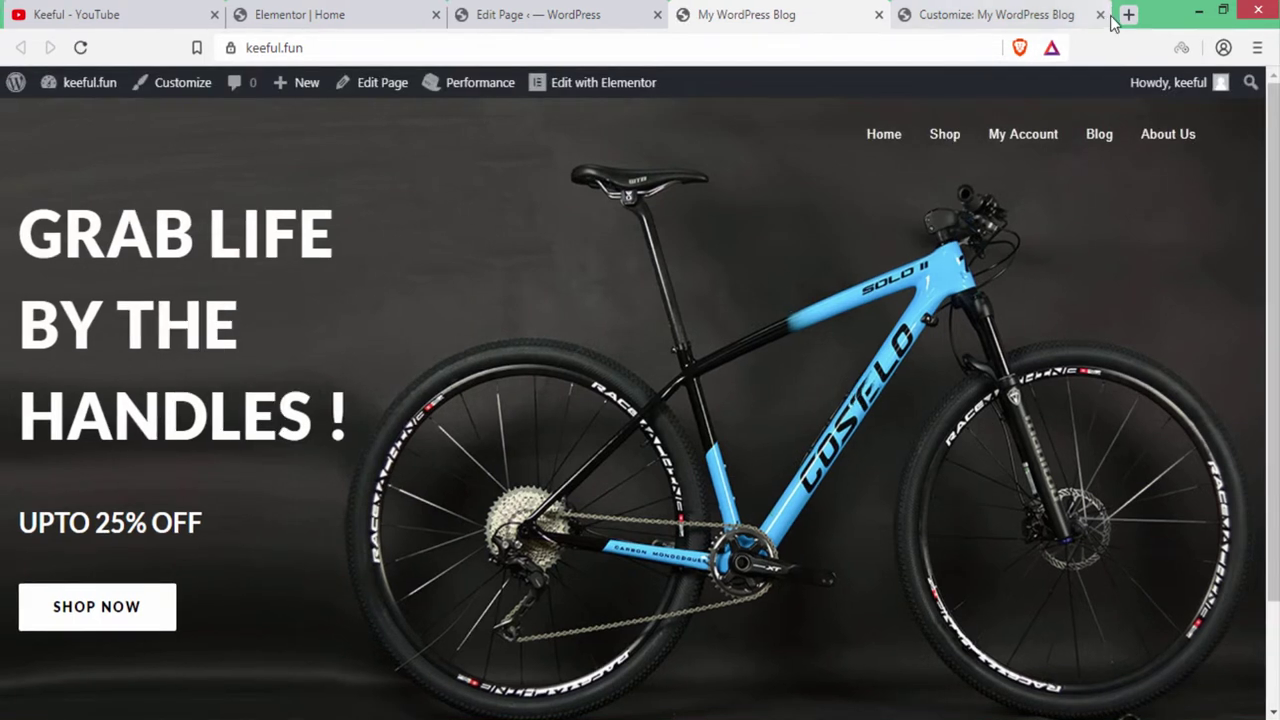
- Close the Customizer, page editor and live site tabs, returning to Elementor
{"action": "middle_click", "coordinate": [1031, 26]}
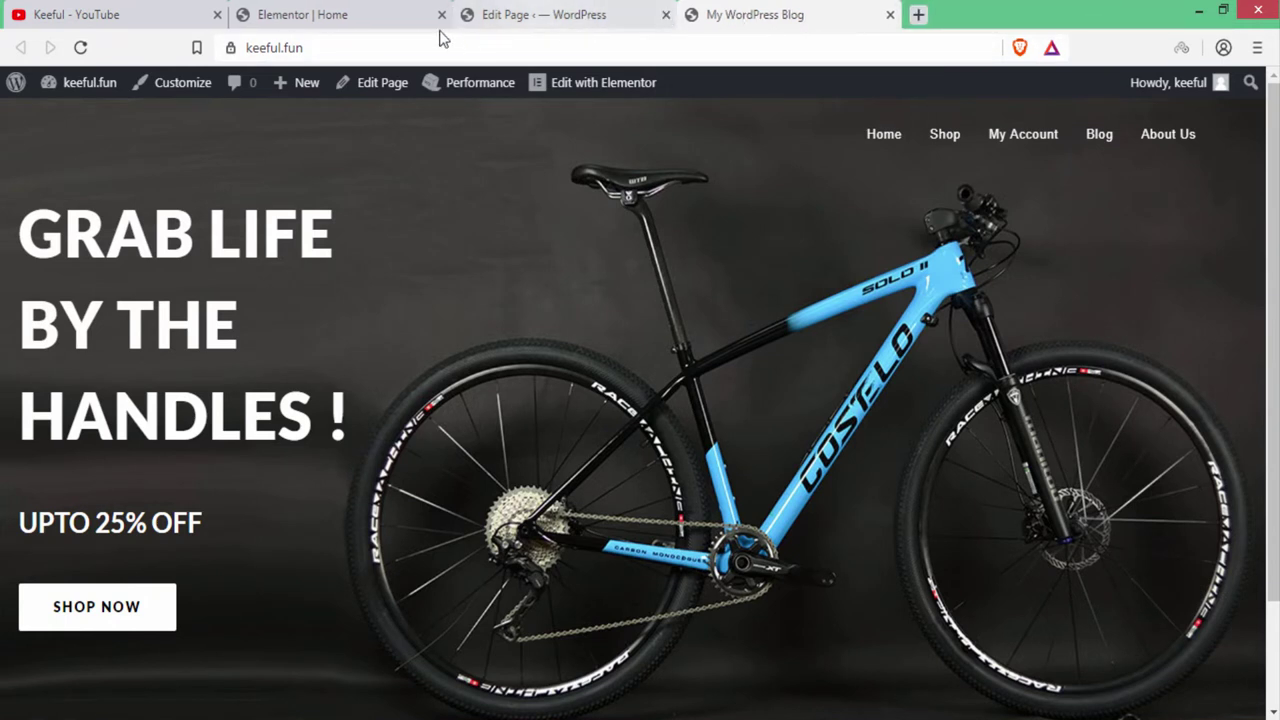
{"action": "left_click", "coordinate": [665, 14]}
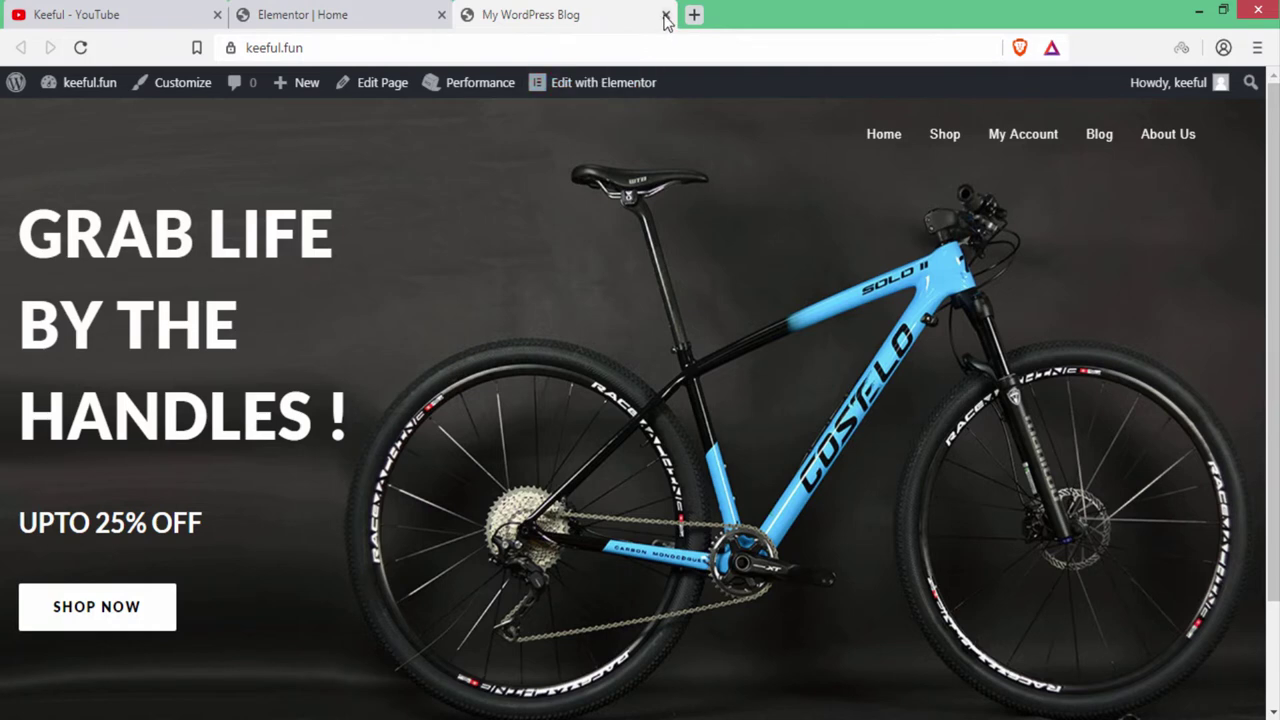
{"action": "key", "text": "ctrl+w"}
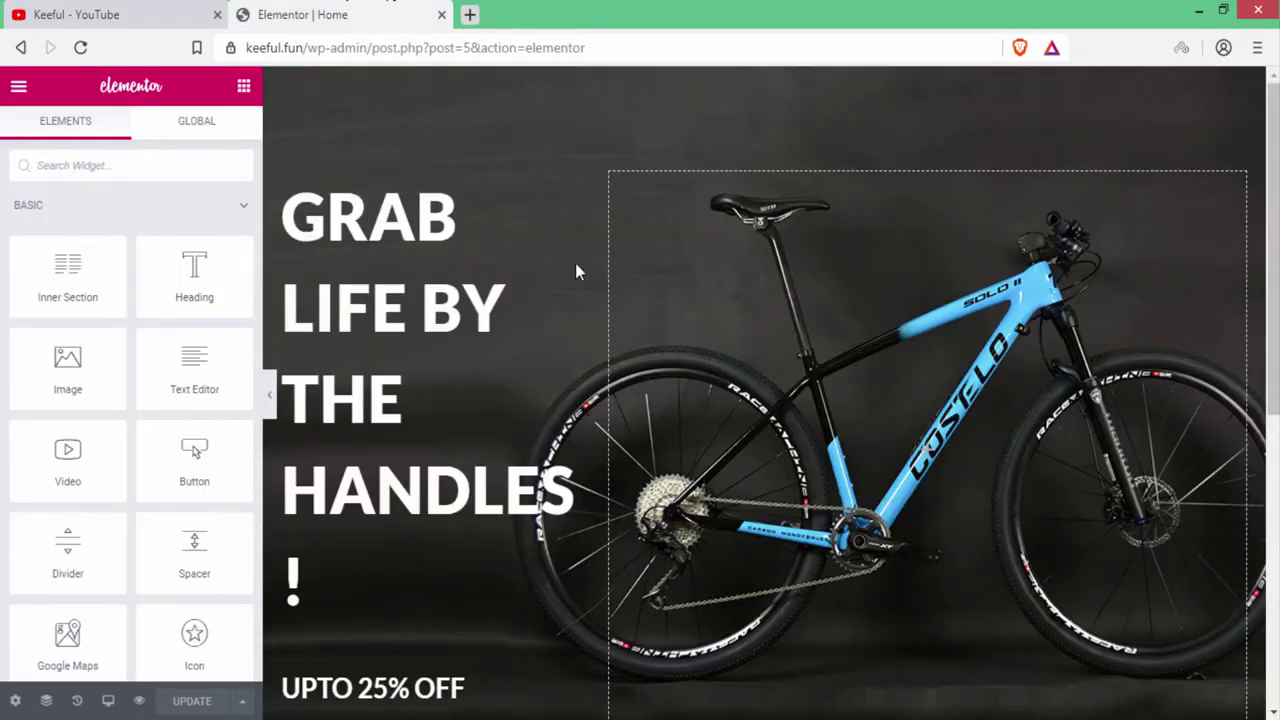
- Add a single-column section below the hero and place an Inner Section in it
{"action": "scroll", "coordinate": [813, 402], "scroll_direction": "down", "scroll_amount": 5}
{"action": "scroll", "coordinate": [770, 405], "scroll_direction": "down", "scroll_amount": 1}
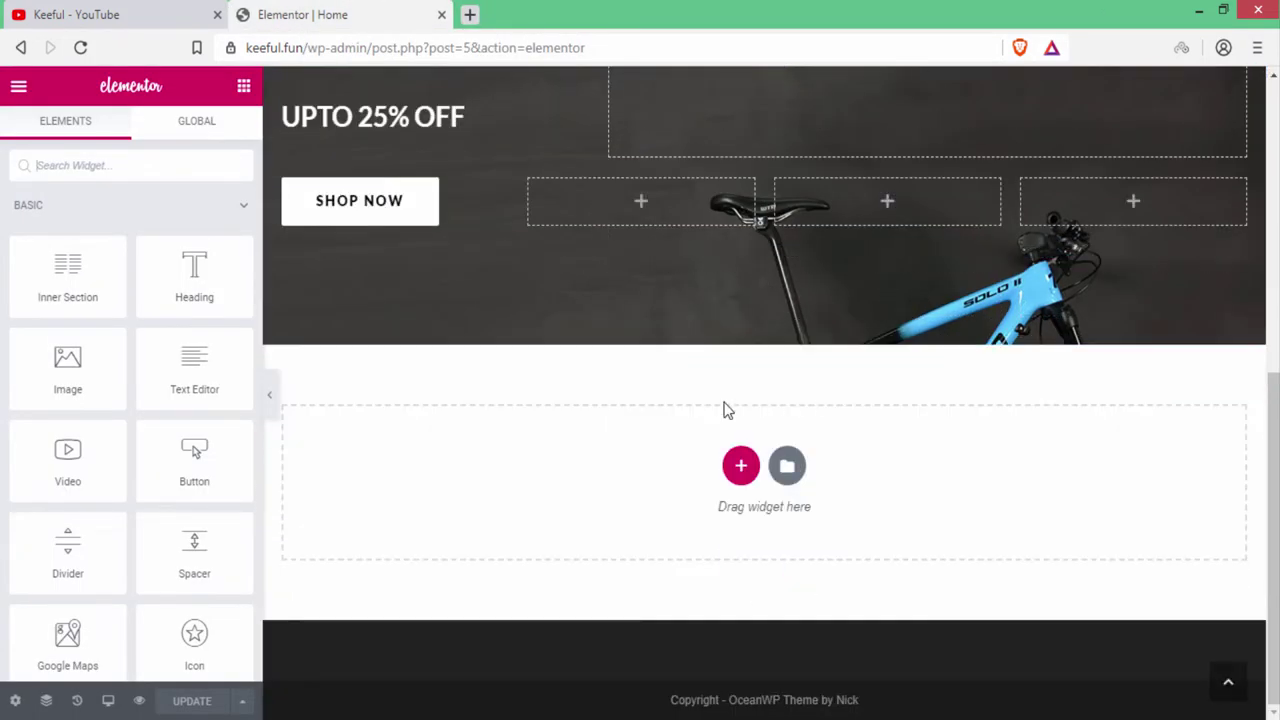
{"action": "left_click", "coordinate": [737, 467]}
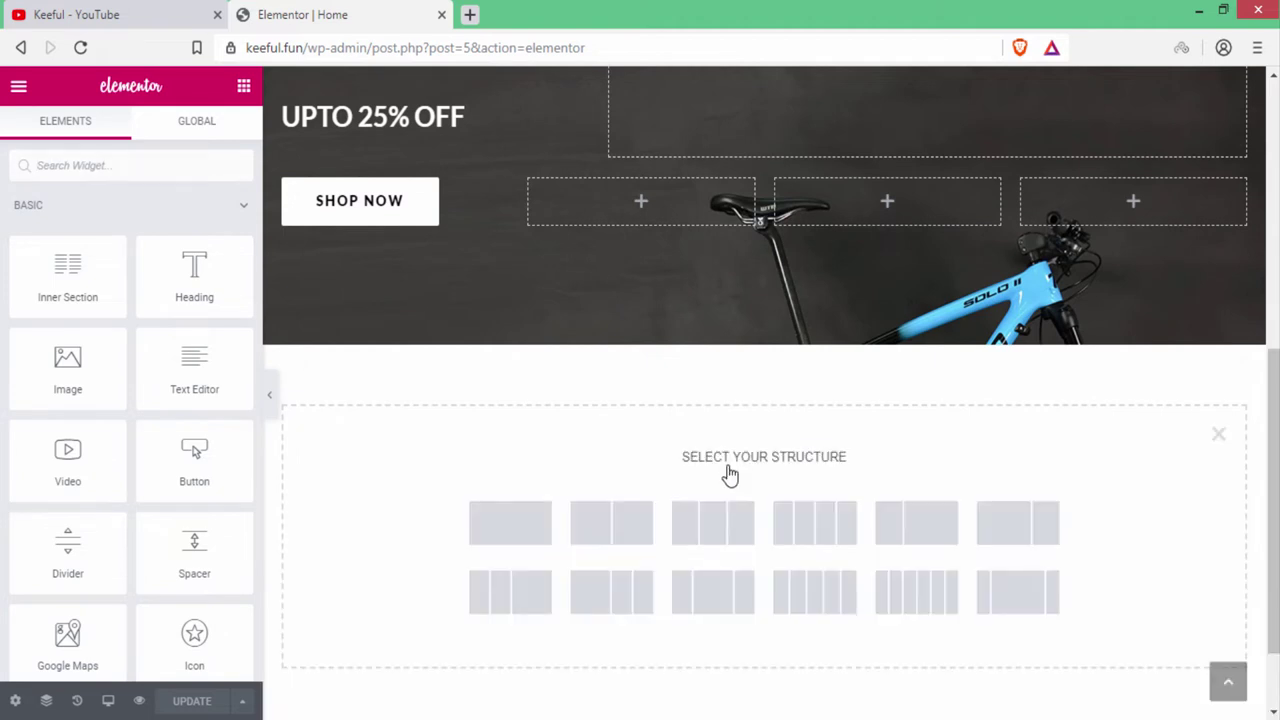
{"action": "left_click", "coordinate": [530, 528]}
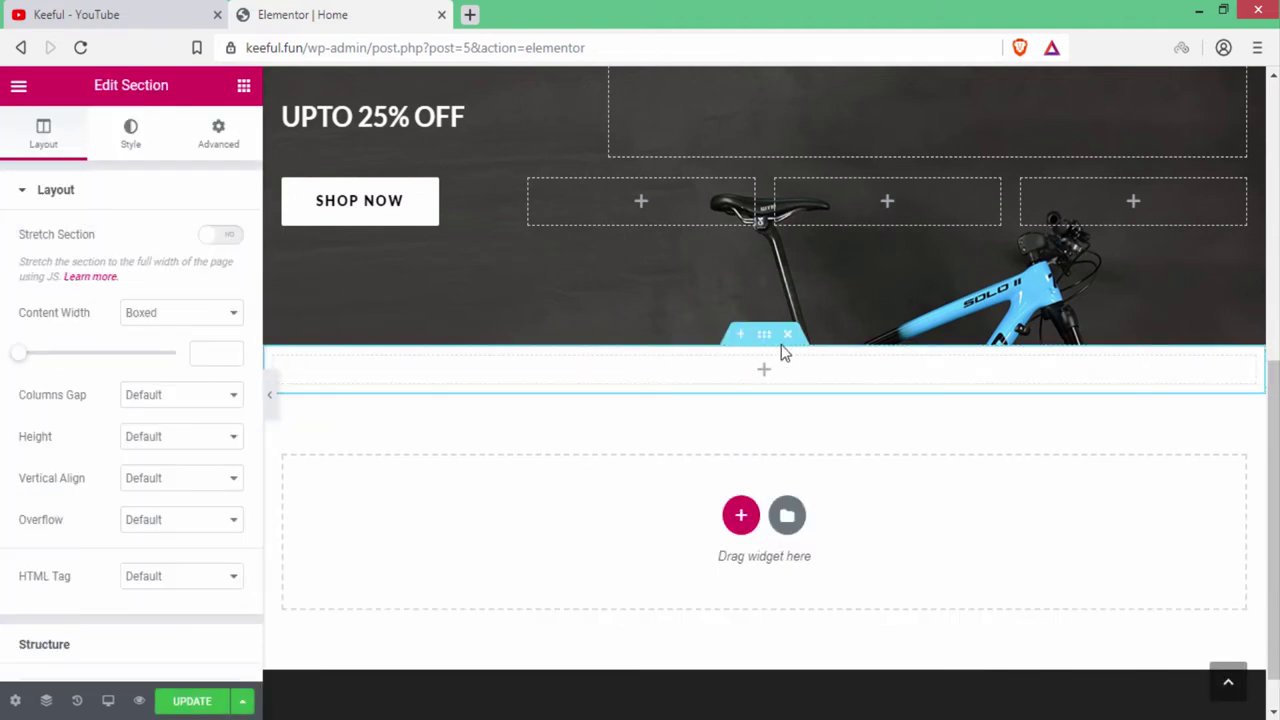
{"action": "left_click", "coordinate": [763, 376]}
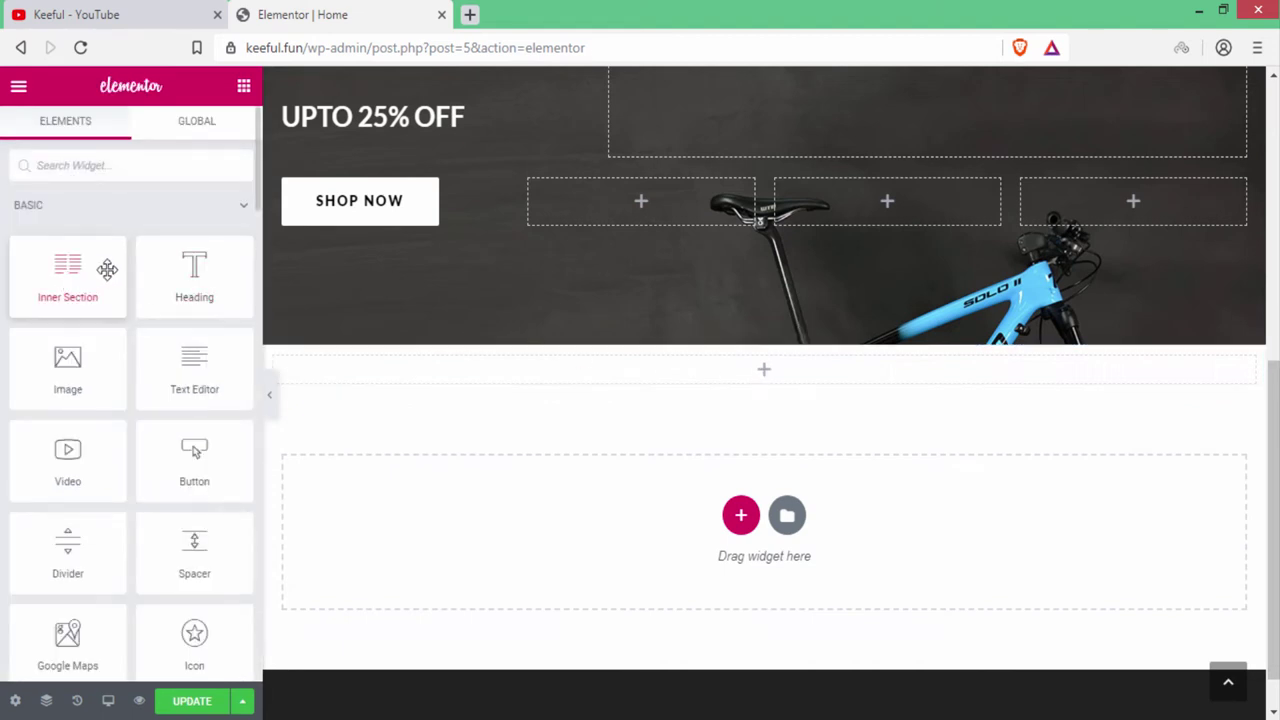
{"action": "left_click_drag", "start_coordinate": [76, 283], "coordinate": [749, 371]}
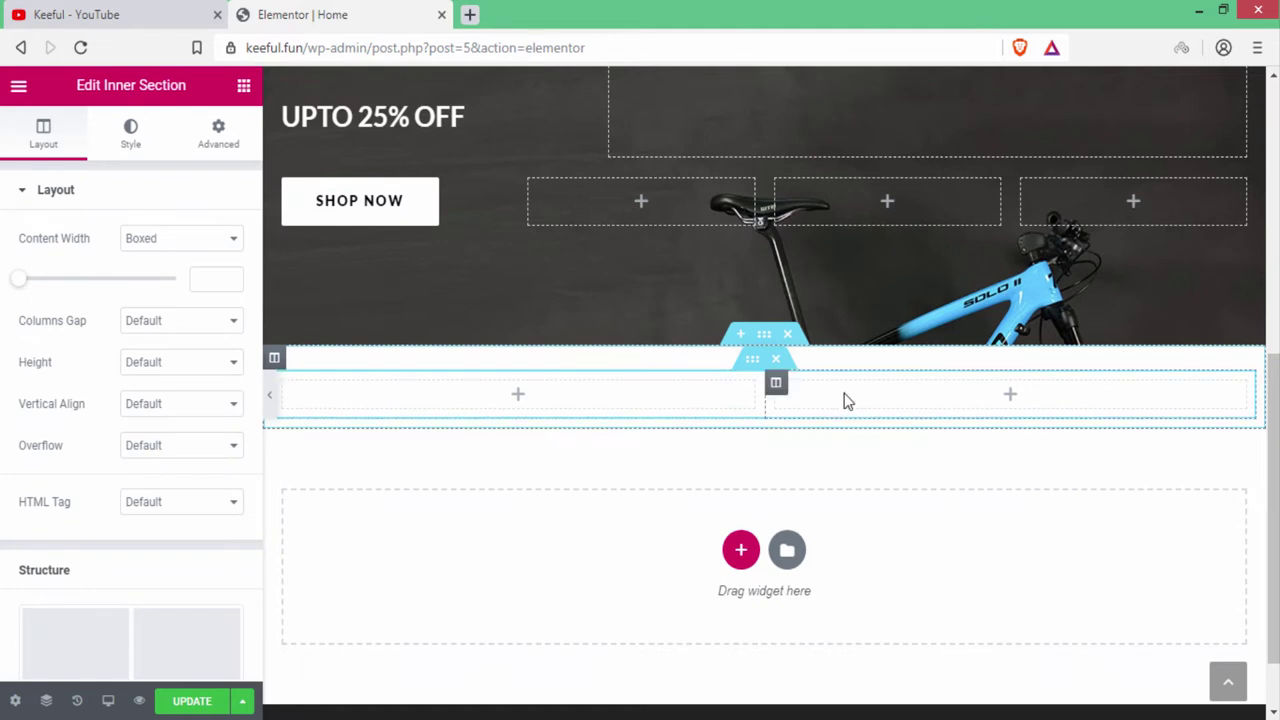
- Delete the inner section's right column and bring up widgets for the remaining one
{"action": "right_click", "coordinate": [781, 390]}
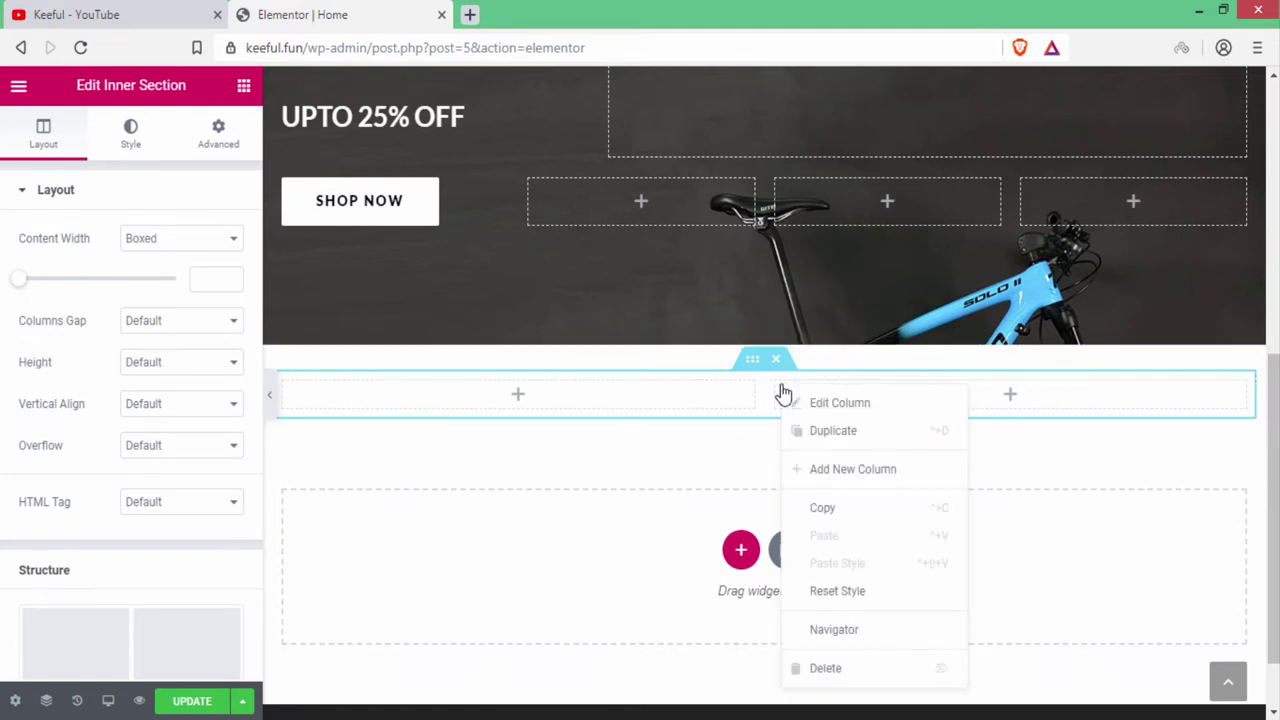
{"action": "left_click", "coordinate": [849, 672]}
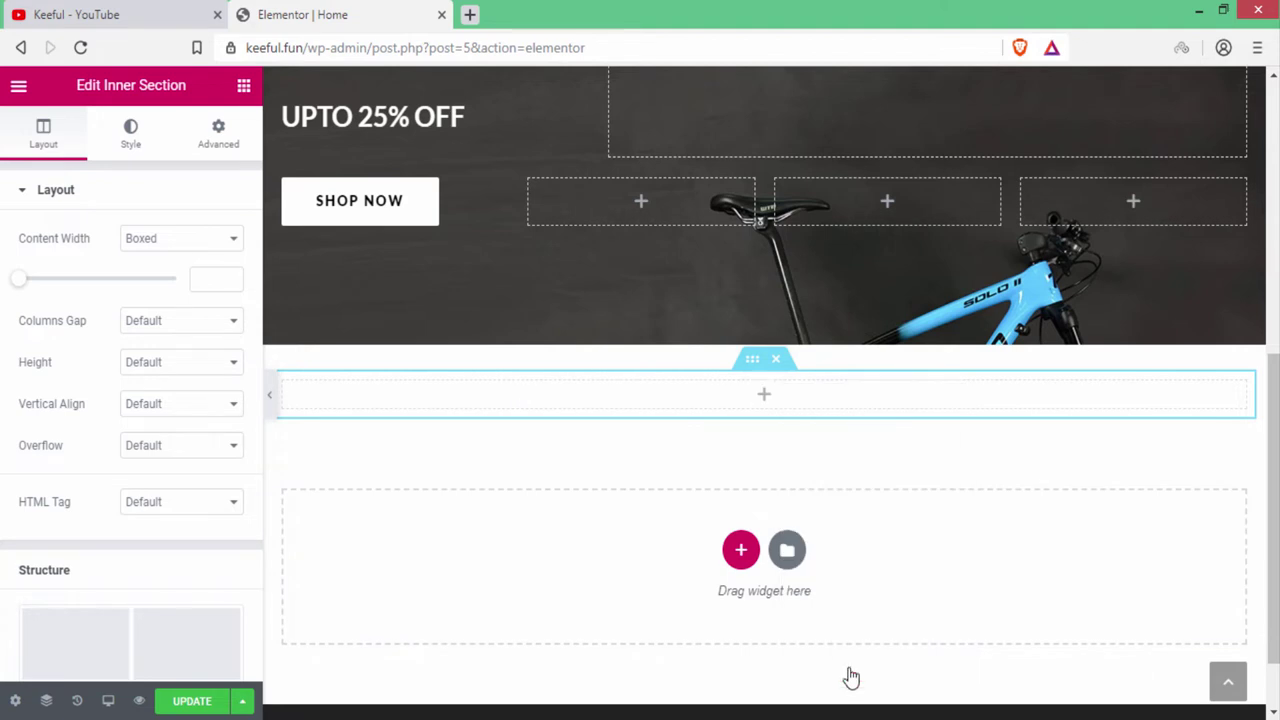
{"action": "left_click", "coordinate": [765, 398]}
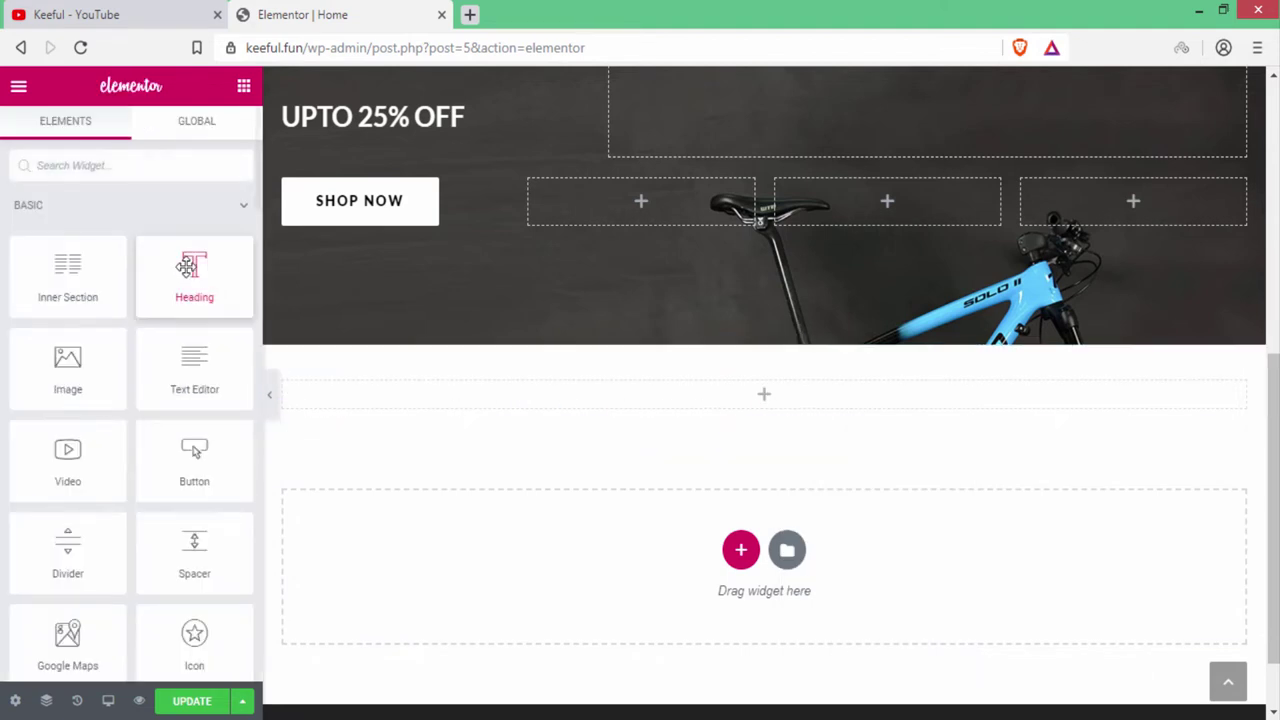
- Add a centred H3 Heading widget reading 'a bike for every rider'
{"action": "left_click_drag", "start_coordinate": [194, 277], "coordinate": [763, 390]}
{"action": "left_click_drag", "start_coordinate": [180, 260], "coordinate": [20, 255]}
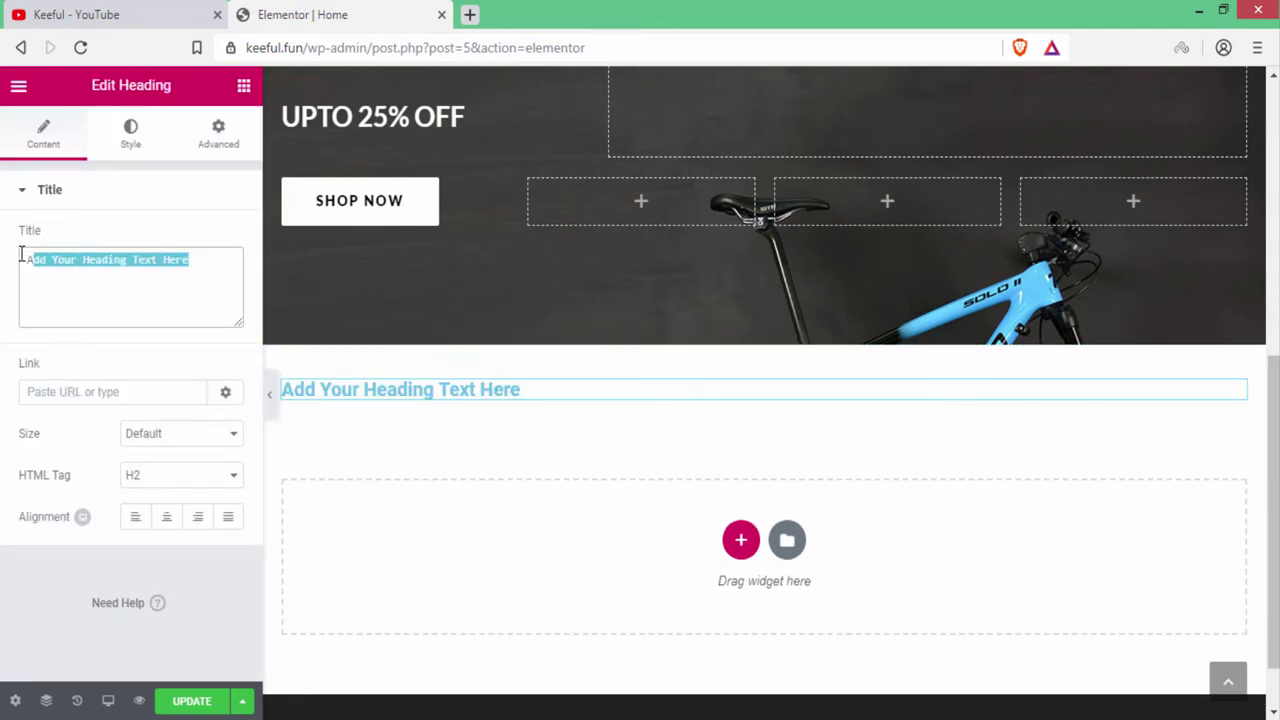
{"action": "type", "text": "a bik"}
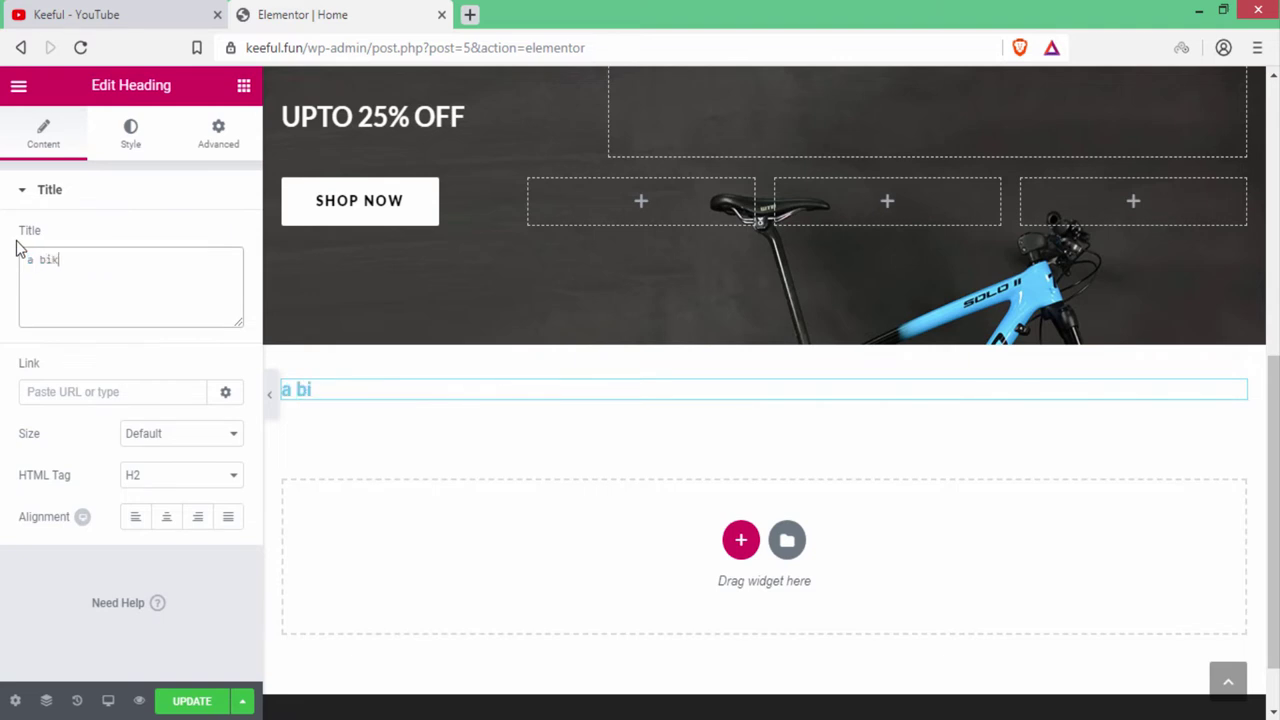
{"action": "type", "text": "e for every rider"}
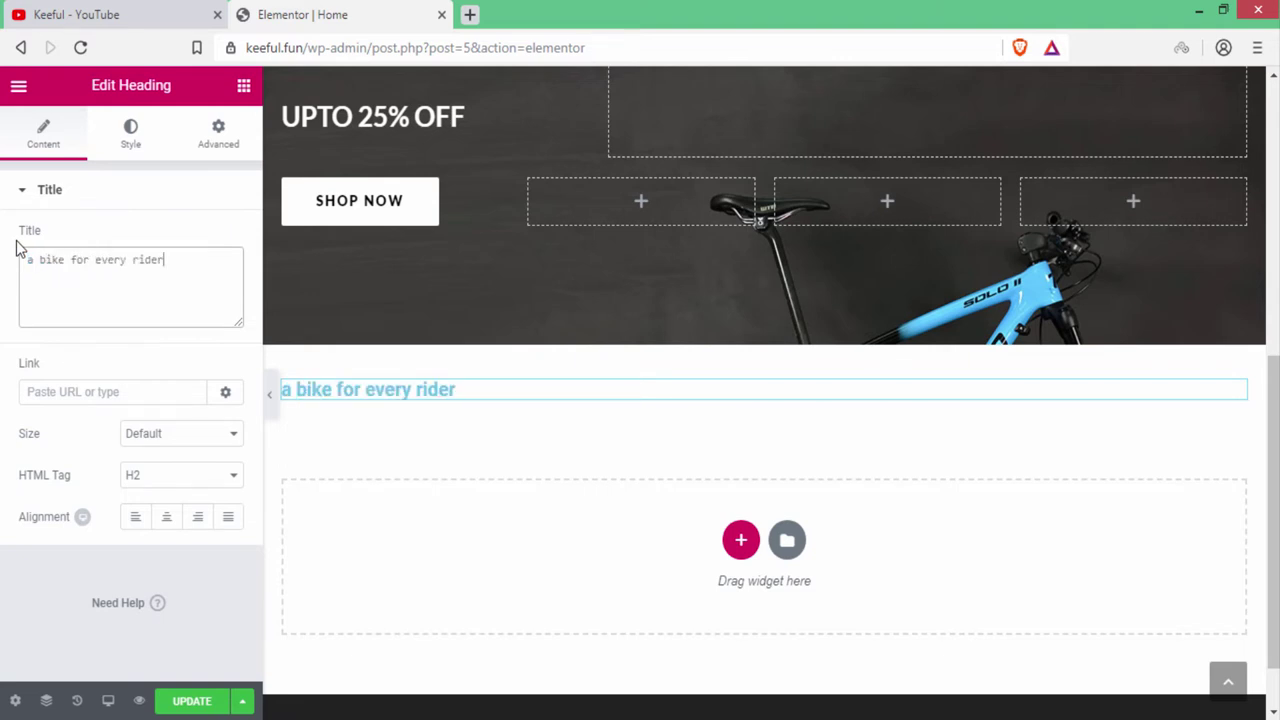
{"action": "left_click", "coordinate": [143, 478]}
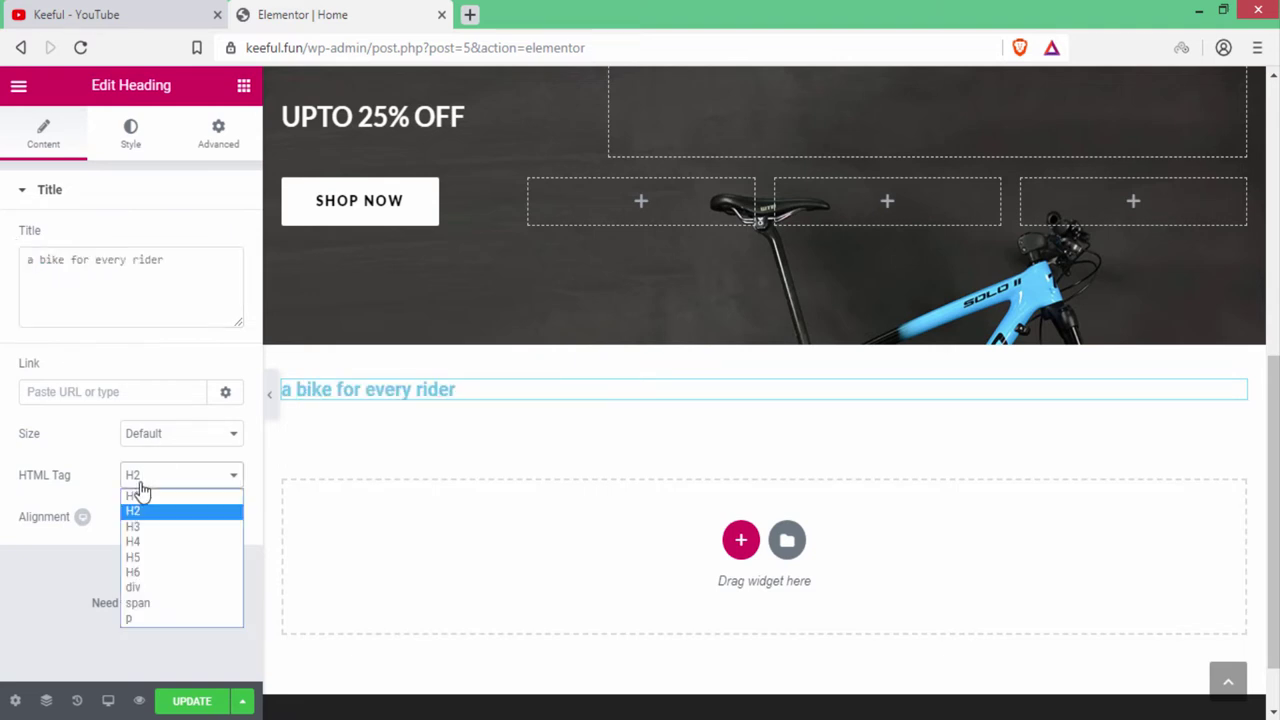
{"action": "left_click", "coordinate": [143, 532]}
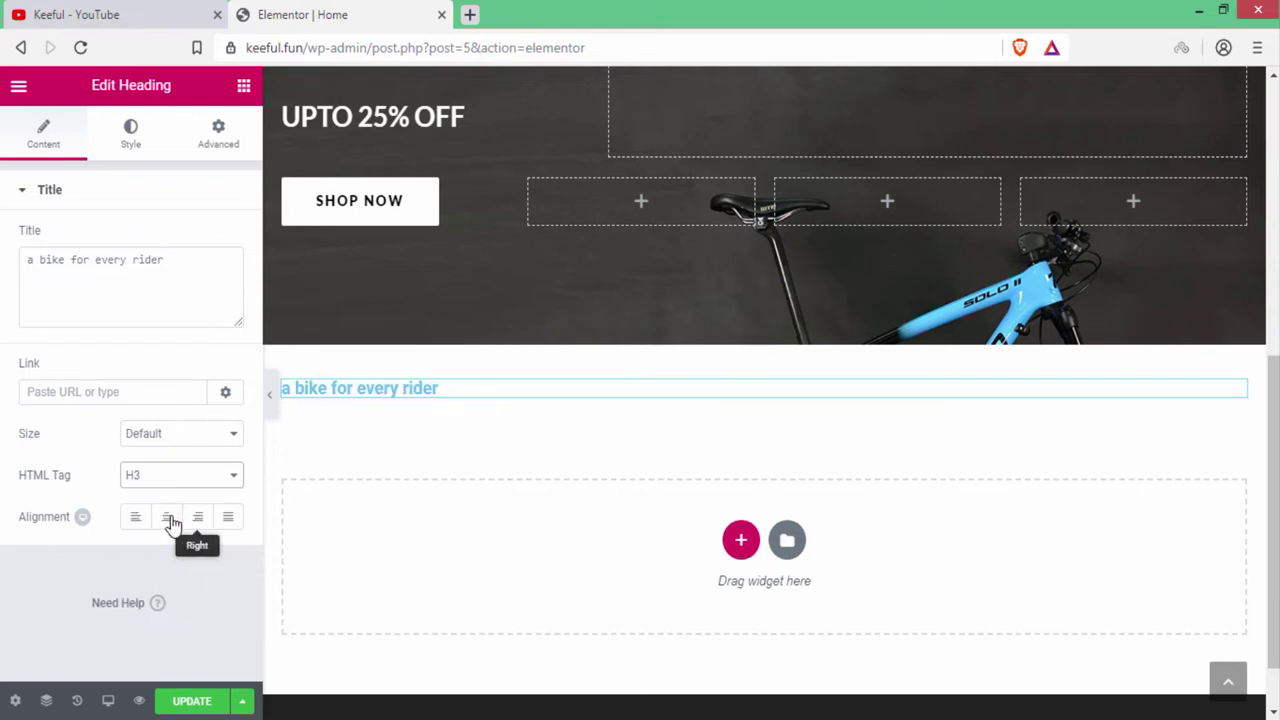
{"action": "left_click", "coordinate": [167, 520]}
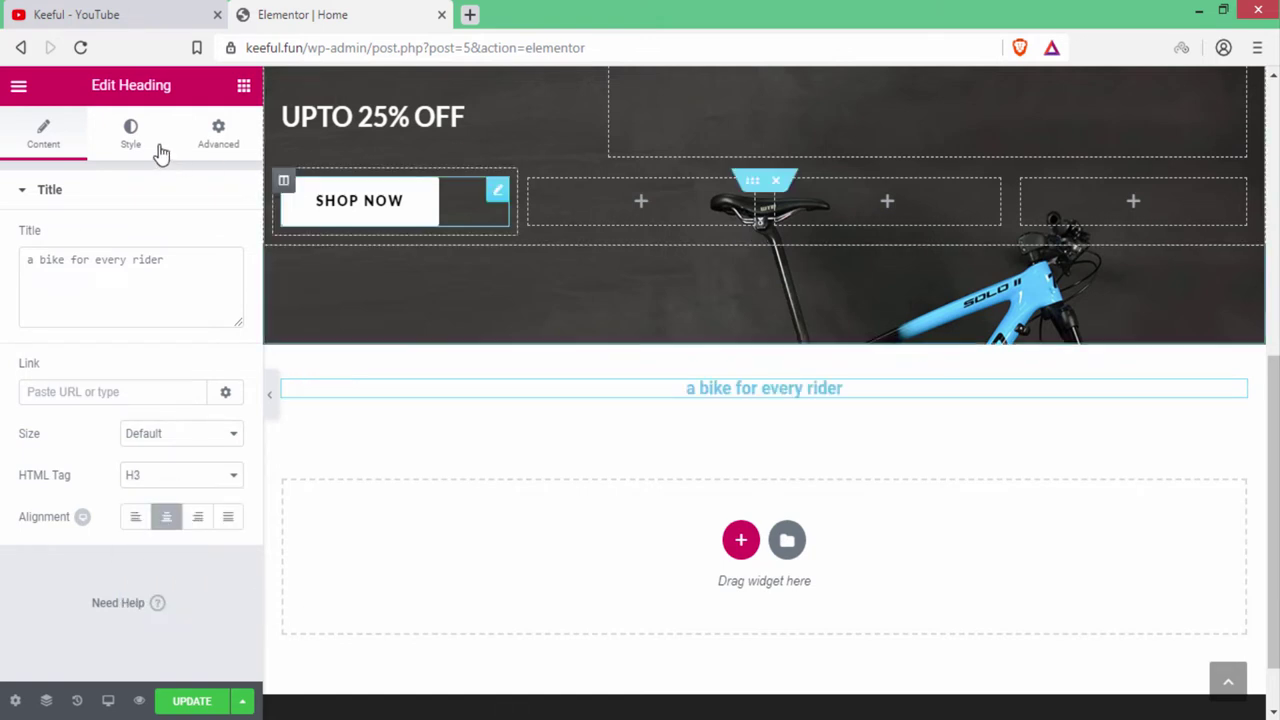
- Make the heading text black and open its typography font family list
{"action": "left_click", "coordinate": [124, 140]}
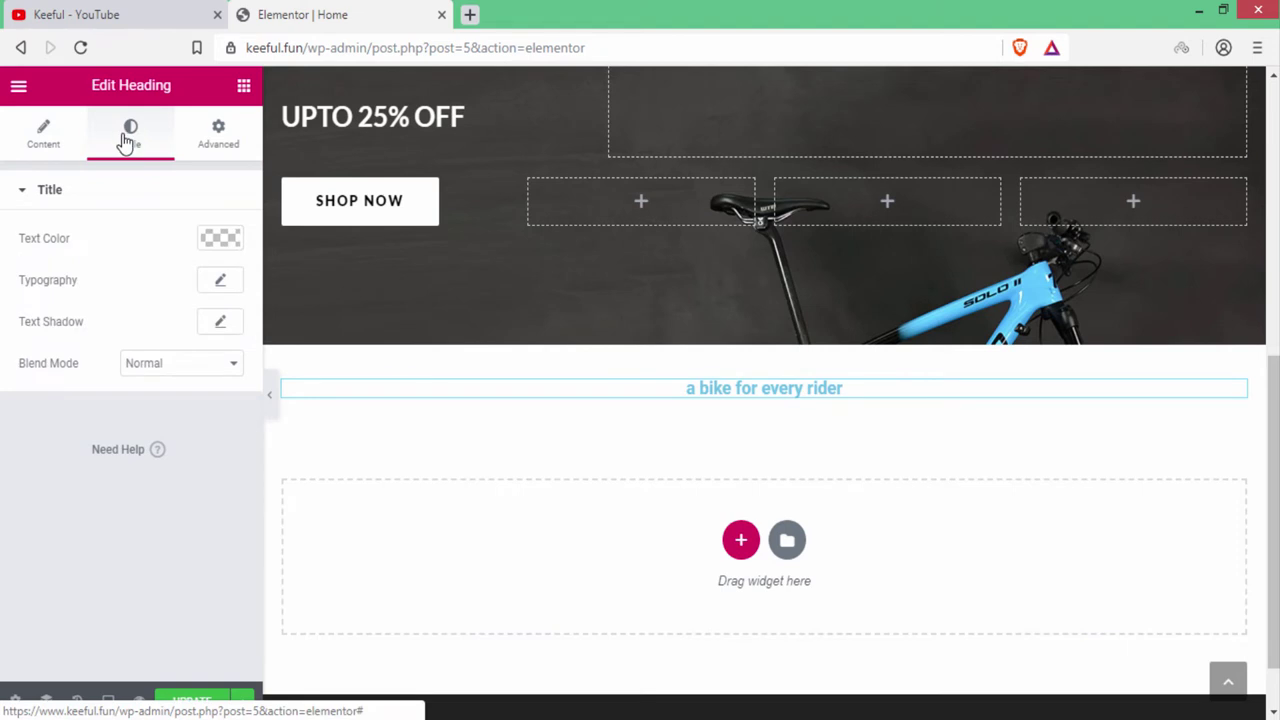
{"action": "left_click", "coordinate": [219, 238]}
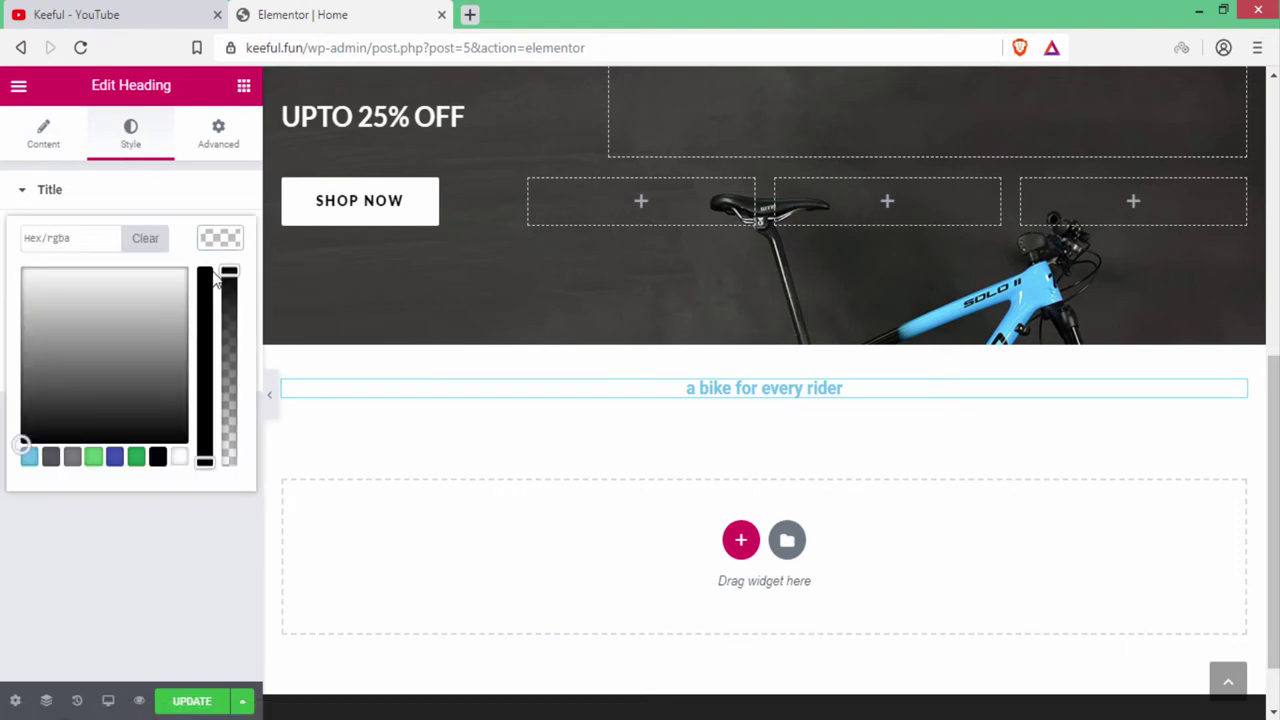
{"action": "left_click", "coordinate": [158, 458]}
{"action": "left_click", "coordinate": [232, 244]}
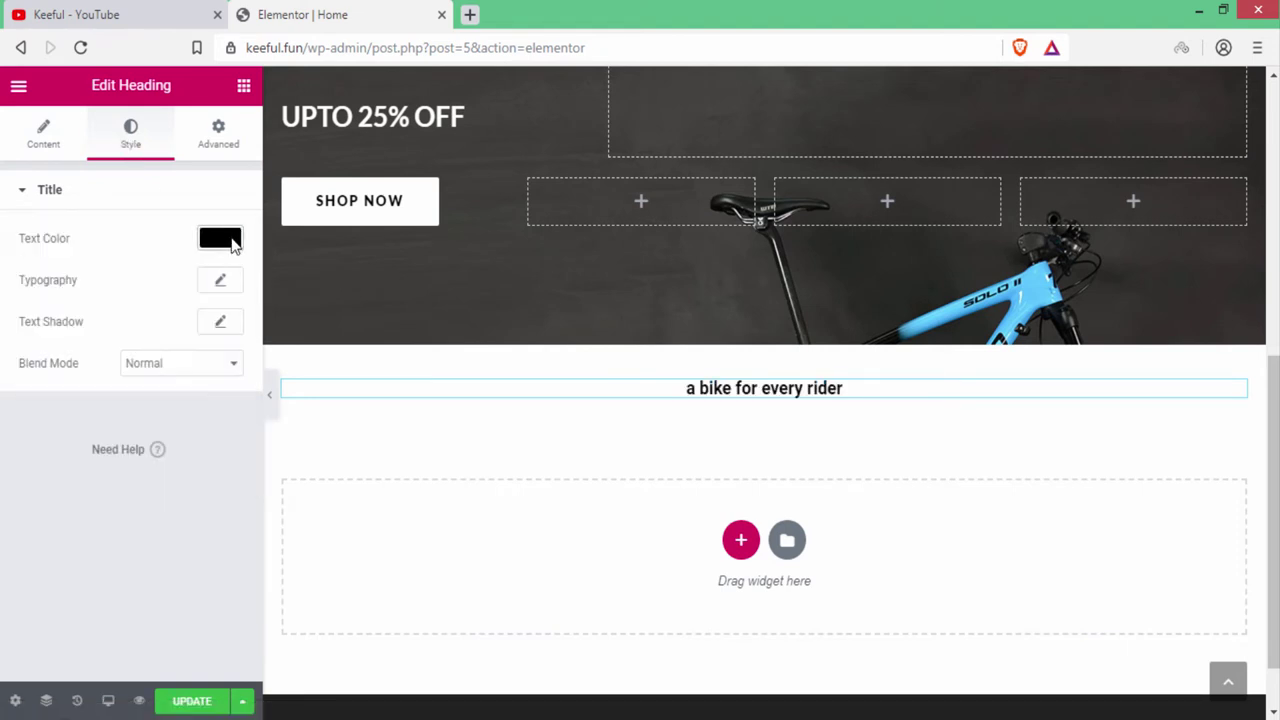
{"action": "left_click", "coordinate": [221, 281]}
{"action": "left_click", "coordinate": [200, 336]}
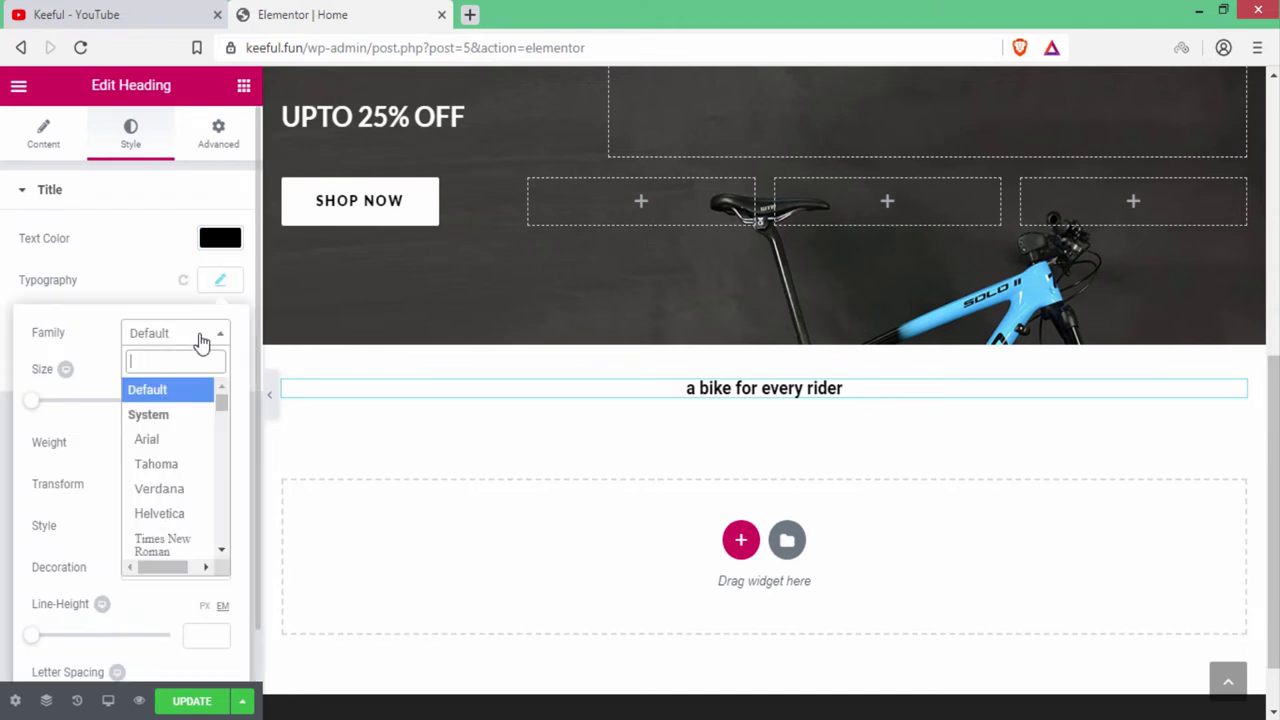
- Set the heading typography to Lato, size 30, weight 700, uppercase
{"action": "type", "text": "lato"}
{"action": "left_click", "coordinate": [165, 420]}
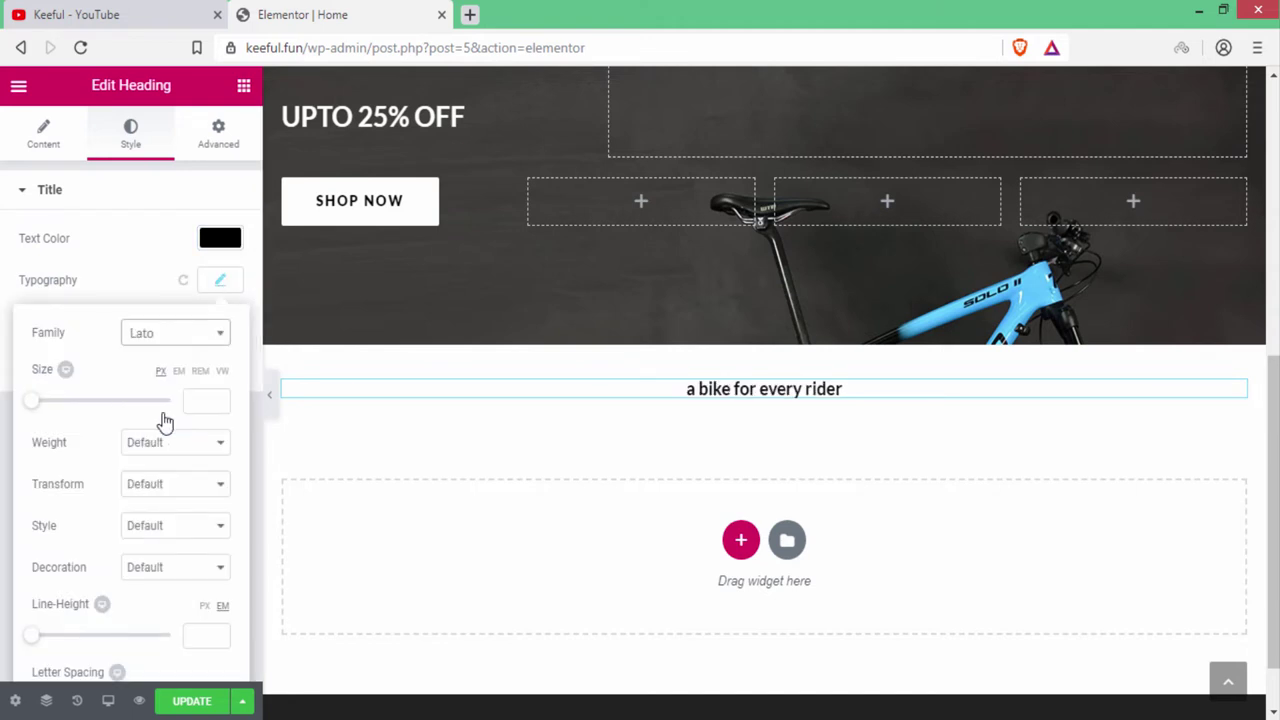
{"action": "left_click", "coordinate": [201, 400]}
{"action": "type", "text": "30"}
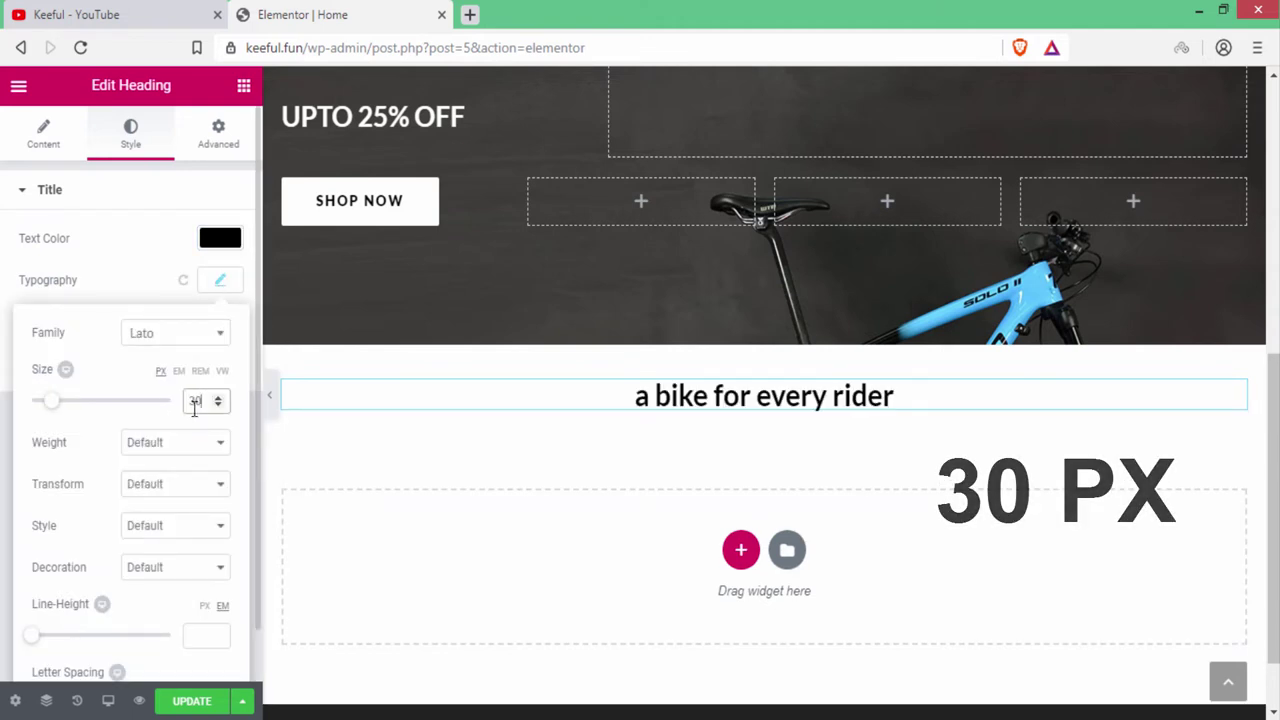
{"action": "left_click", "coordinate": [145, 444]}
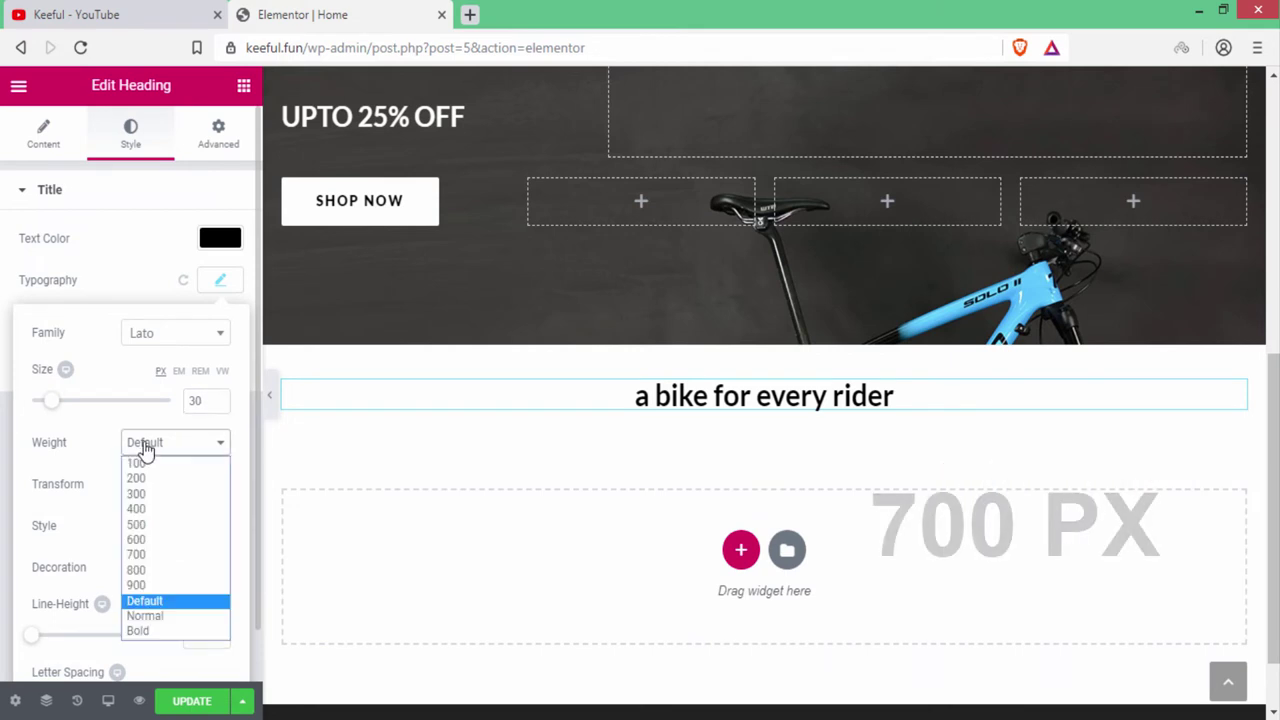
{"action": "left_click", "coordinate": [137, 554]}
{"action": "scroll", "coordinate": [143, 520], "scroll_direction": "down", "scroll_amount": 1}
{"action": "left_click", "coordinate": [160, 440]}
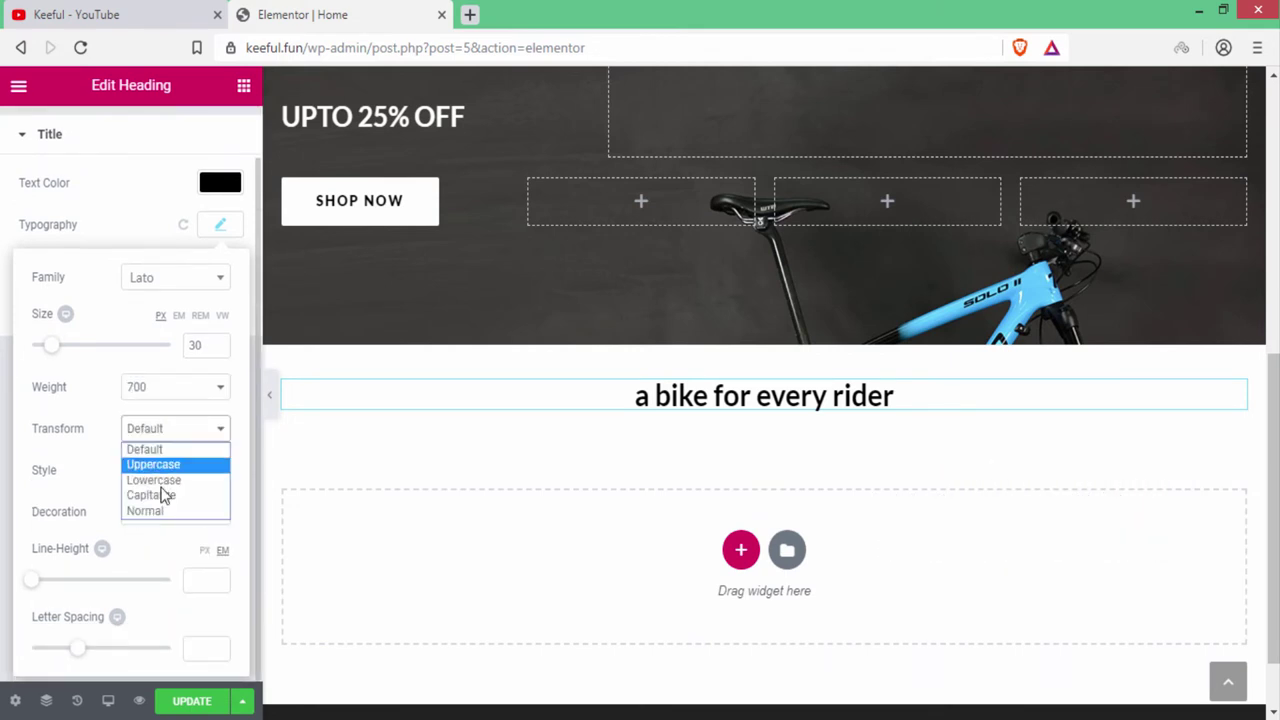
{"action": "left_click", "coordinate": [165, 463]}
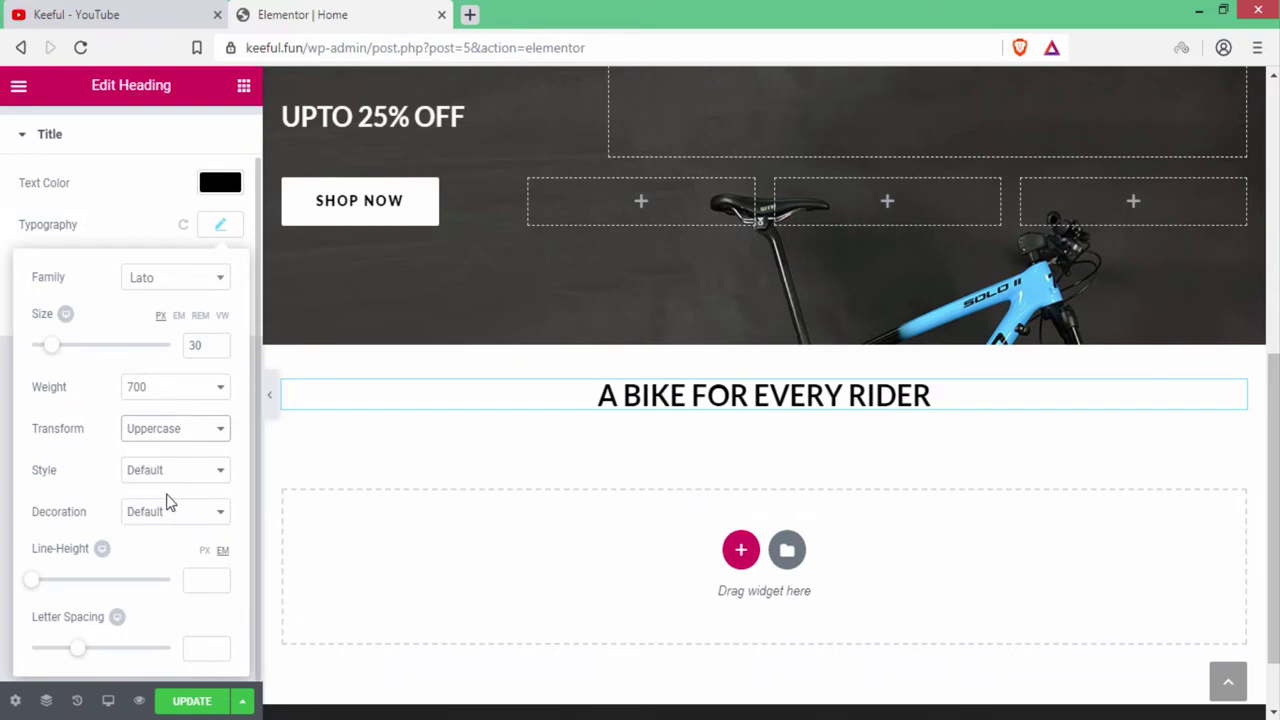
- Save the page and return to the Elements widget list
{"action": "left_click", "coordinate": [195, 702]}
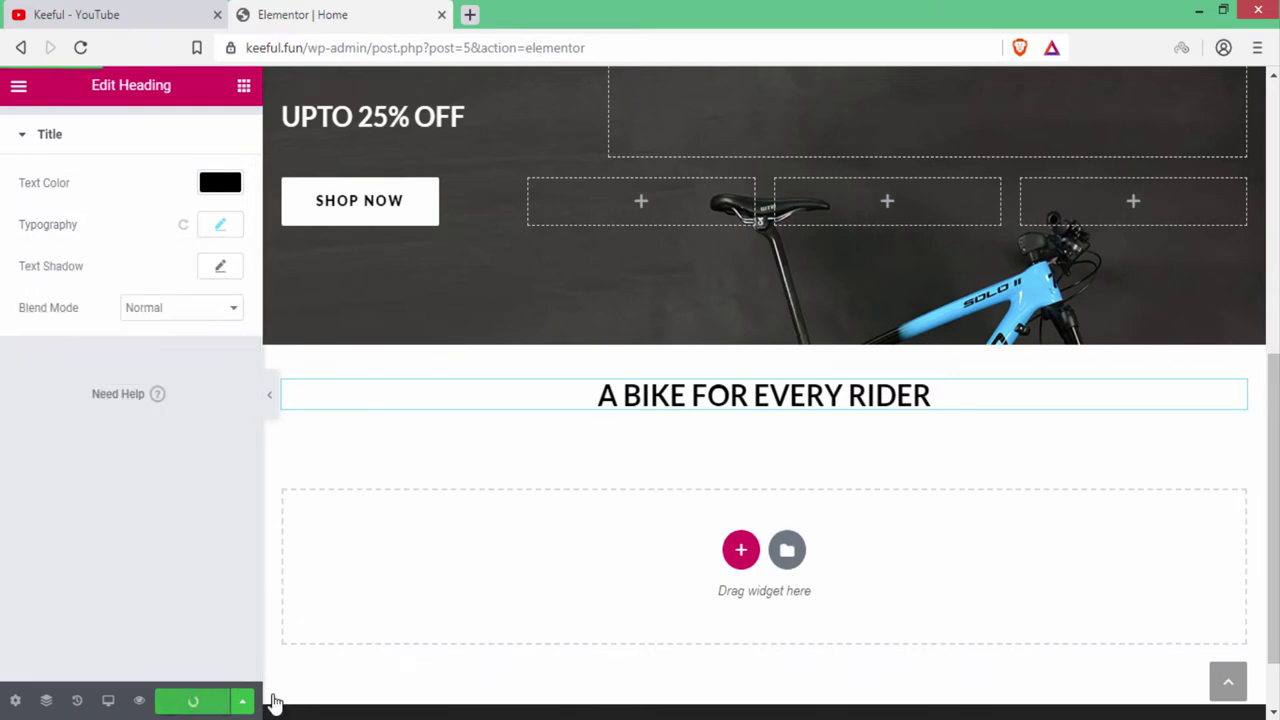
{"action": "left_click", "coordinate": [18, 88]}
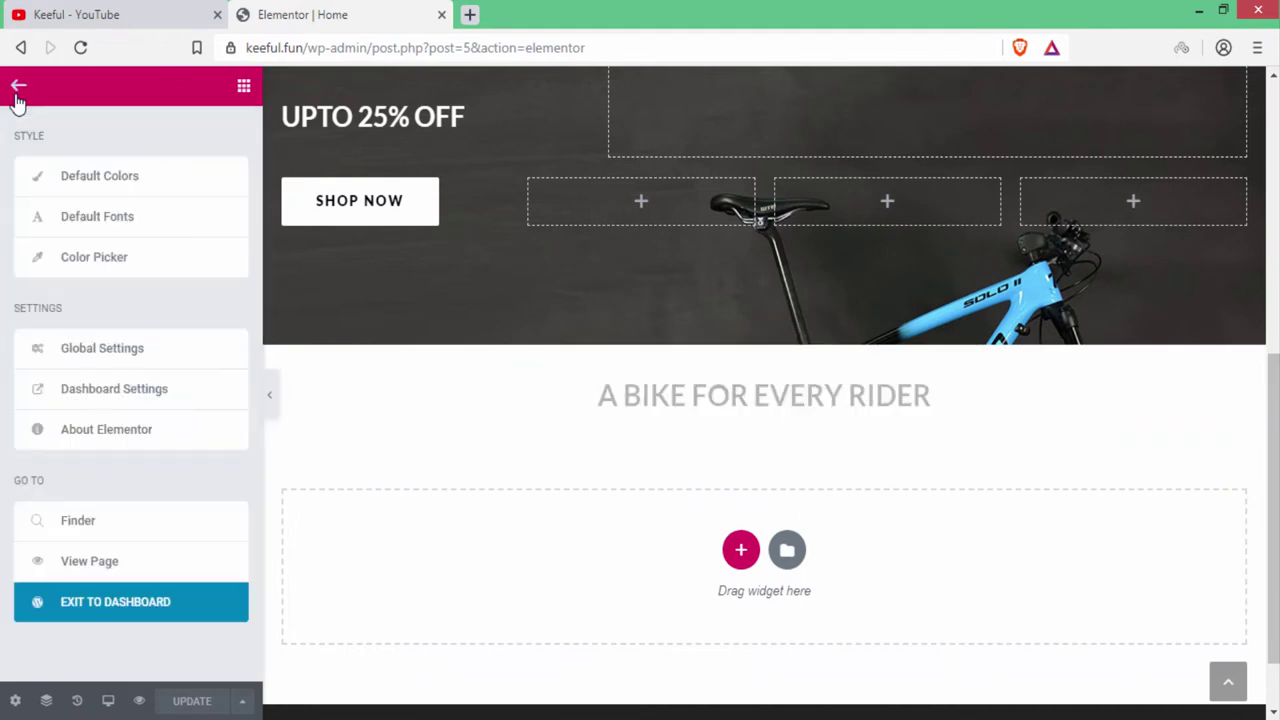
{"action": "left_click", "coordinate": [18, 88]}
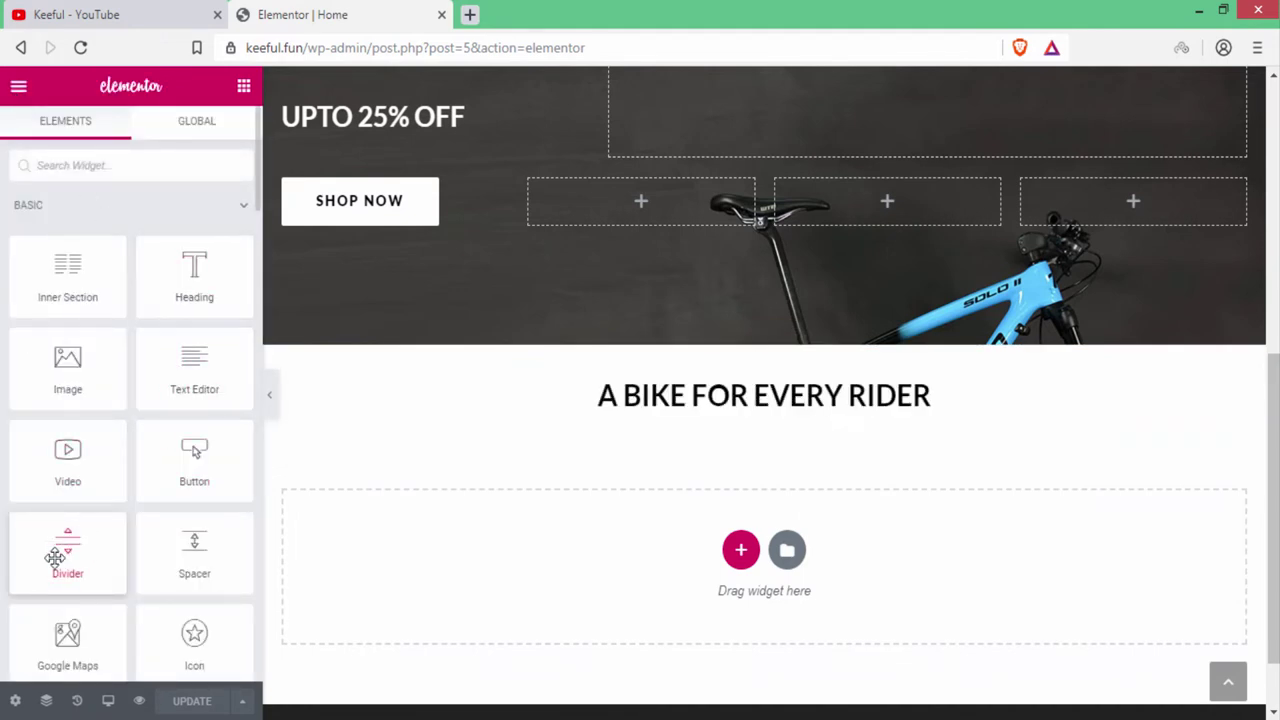
- Place a Divider under the heading: weight 3, black, 150 px wide, centred, gap 5
{"action": "left_click_drag", "start_coordinate": [63, 551], "coordinate": [766, 400]}
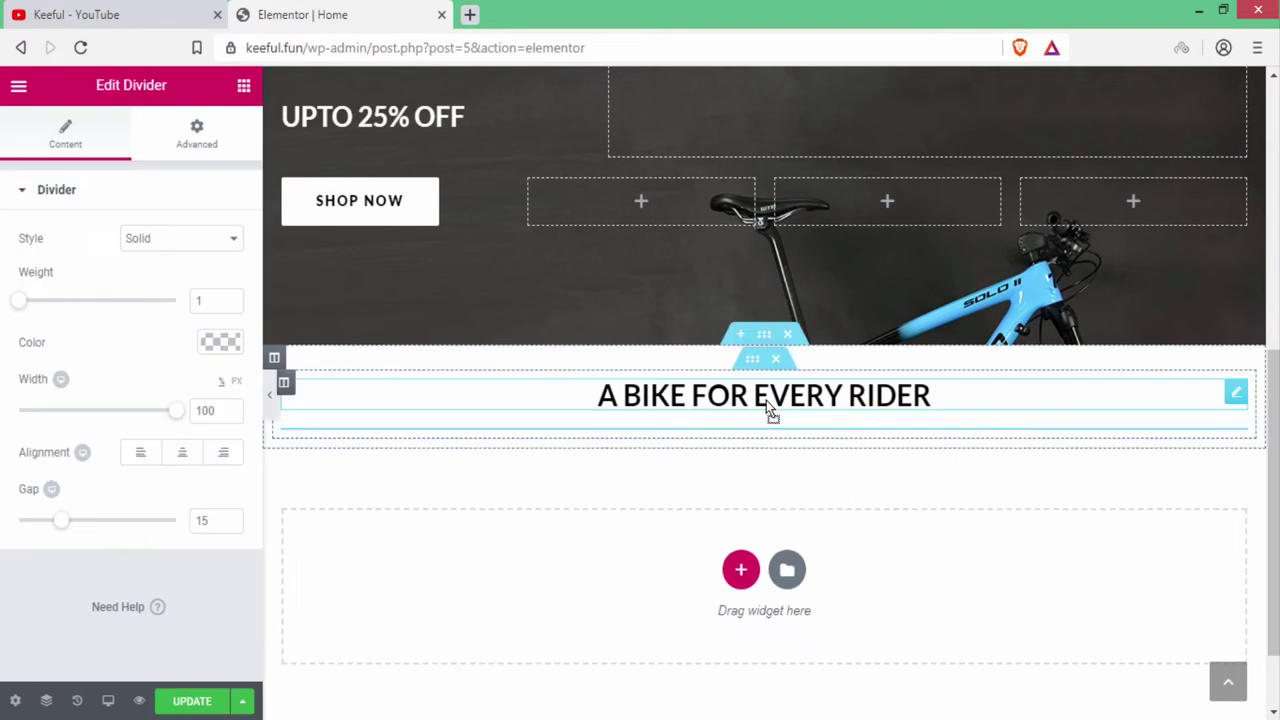
{"action": "left_click", "coordinate": [199, 303]}
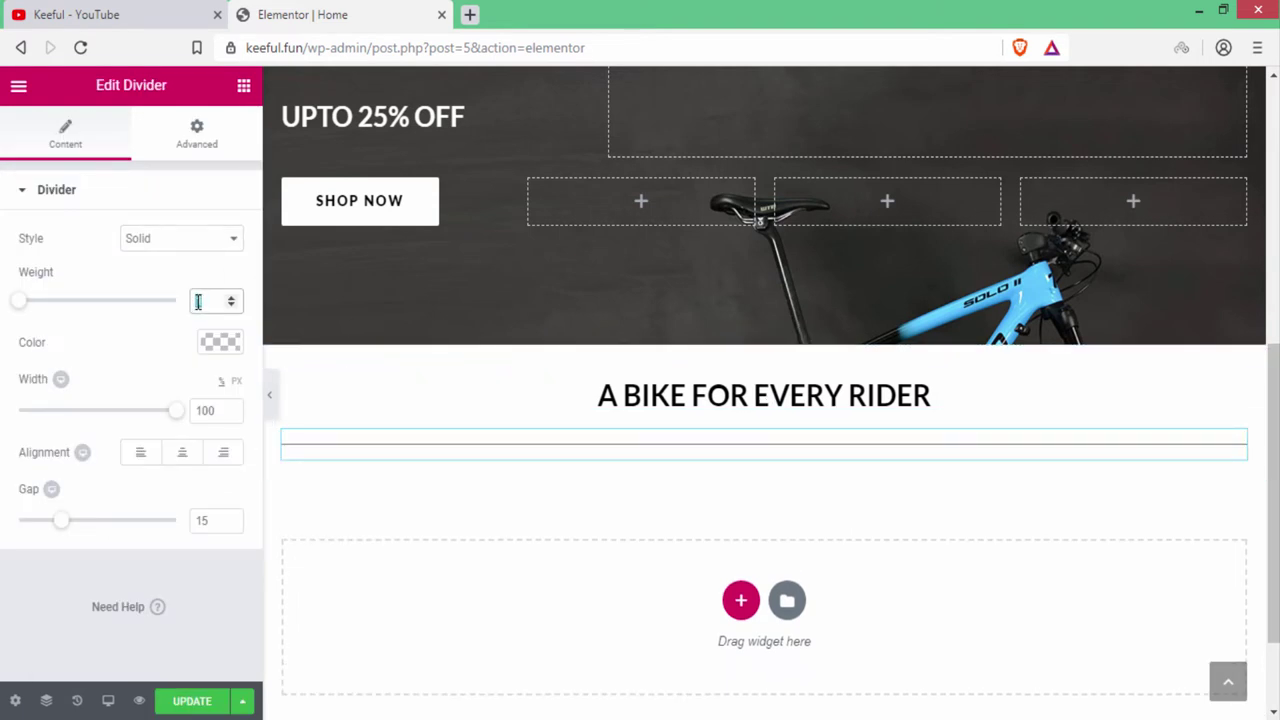
{"action": "type", "text": "3"}
{"action": "left_click", "coordinate": [220, 342]}
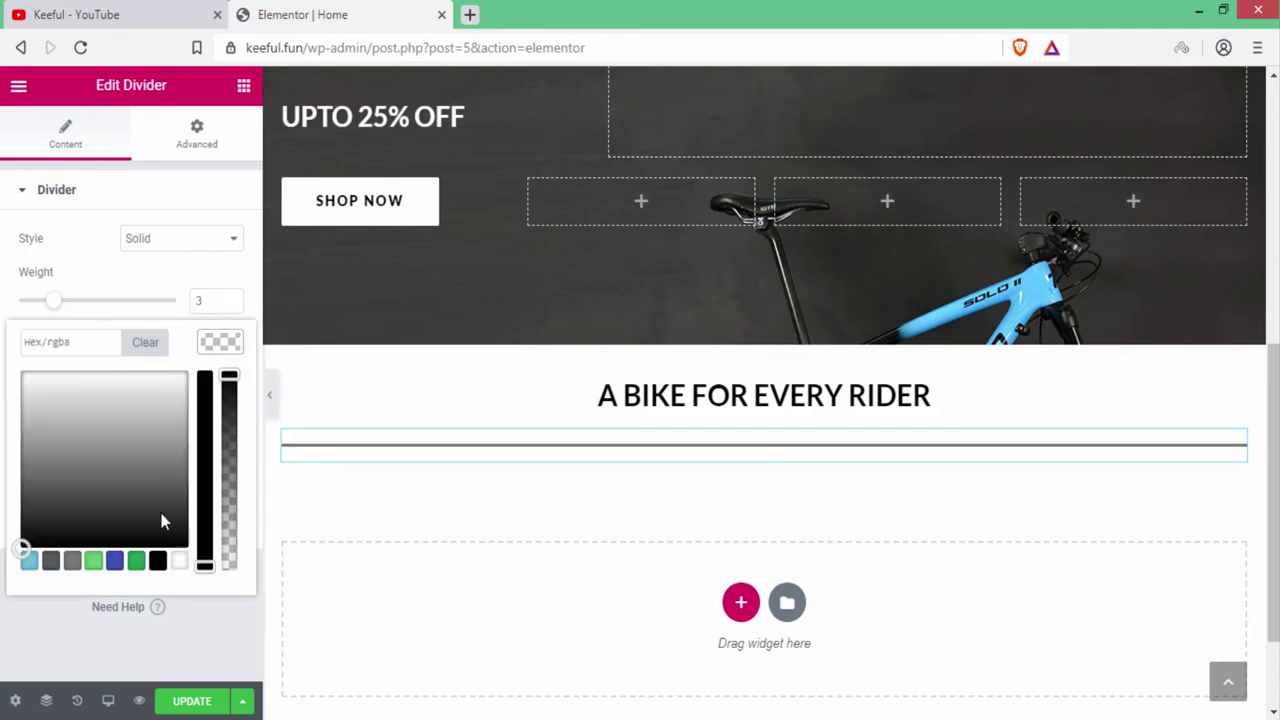
{"action": "left_click", "coordinate": [213, 343]}
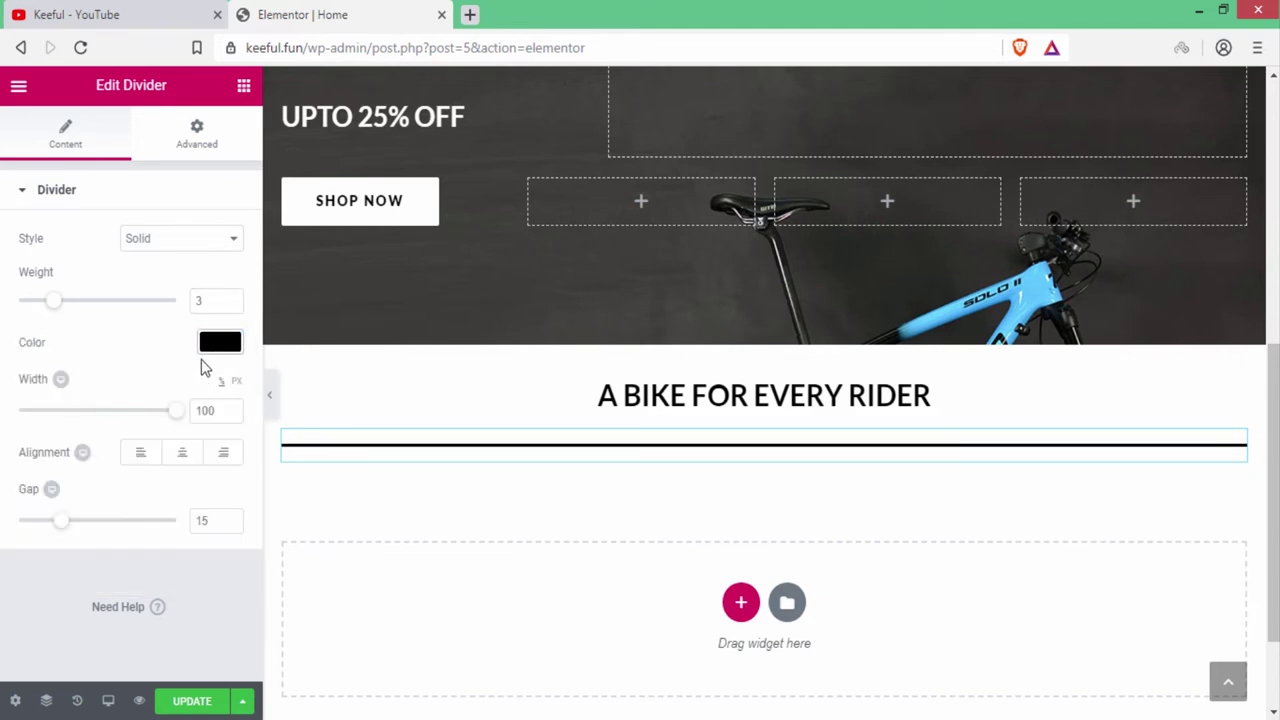
{"action": "left_click", "coordinate": [190, 411]}
{"action": "double_click", "coordinate": [188, 413]}
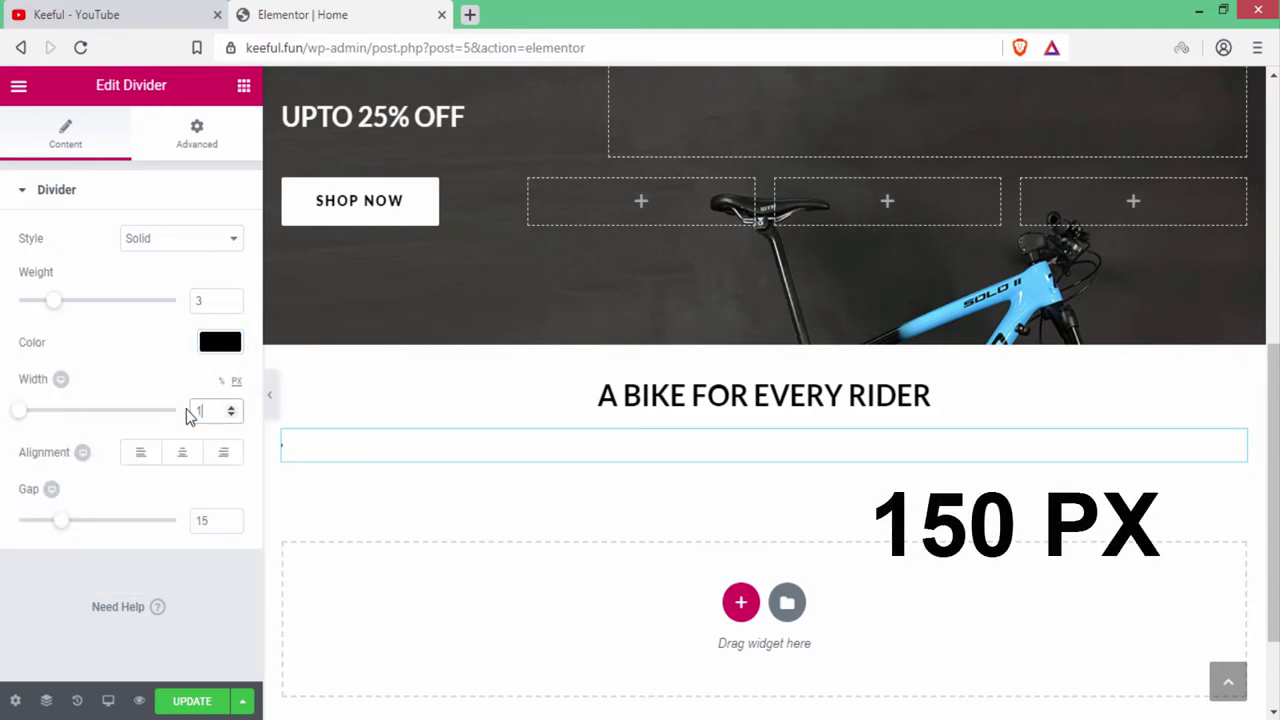
{"action": "type", "text": "150"}
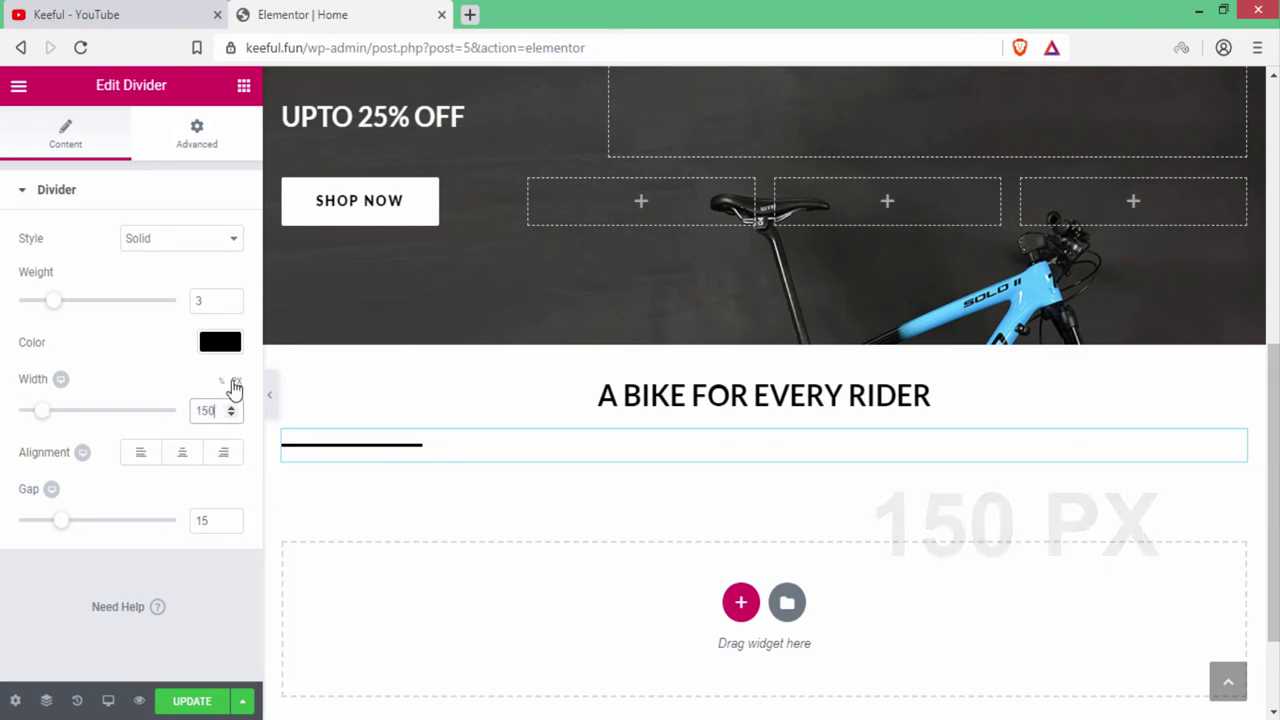
{"action": "left_click", "coordinate": [183, 455]}
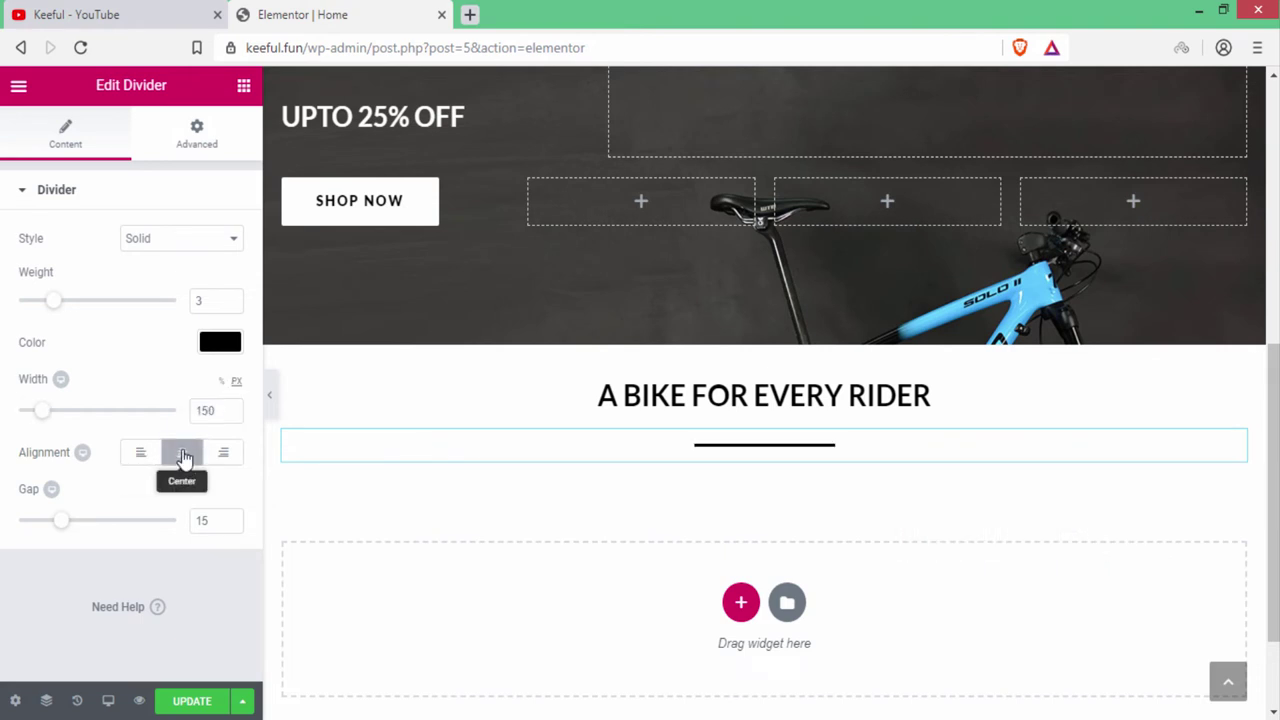
{"action": "left_click_drag", "start_coordinate": [66, 525], "coordinate": [34, 523]}
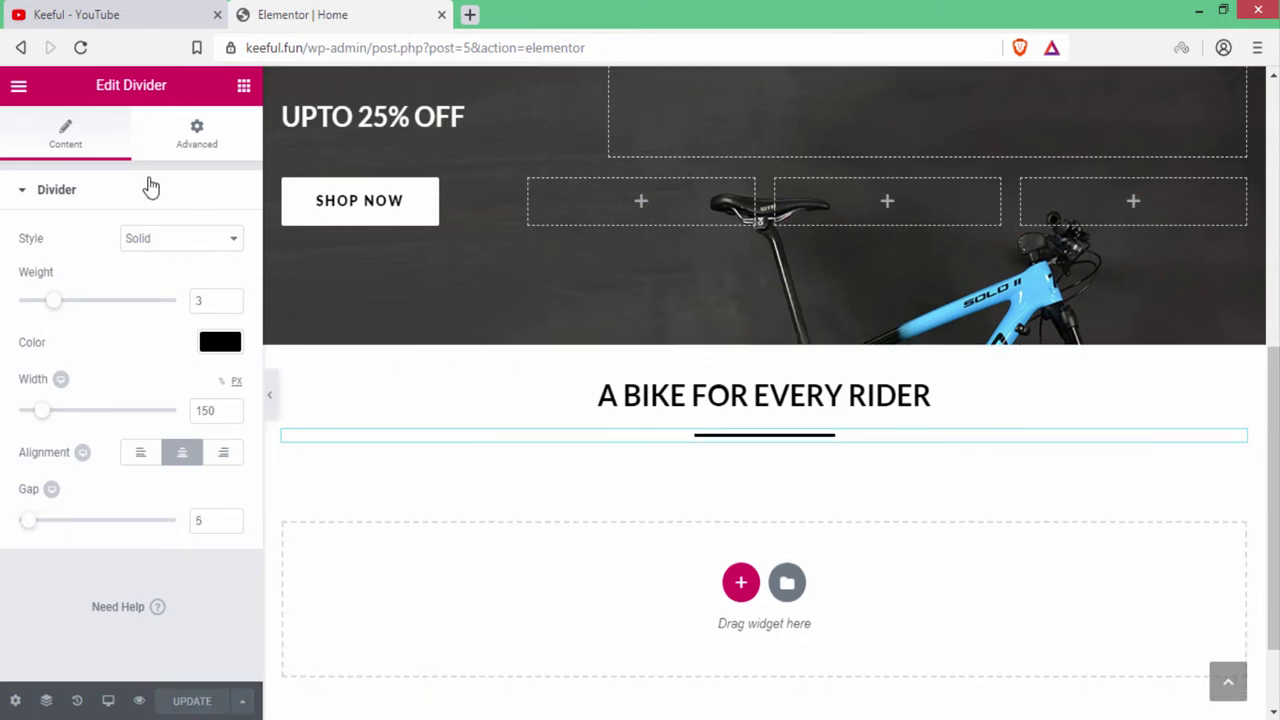
- Give the divider a -13 px top margin and save
{"action": "left_click", "coordinate": [190, 138]}
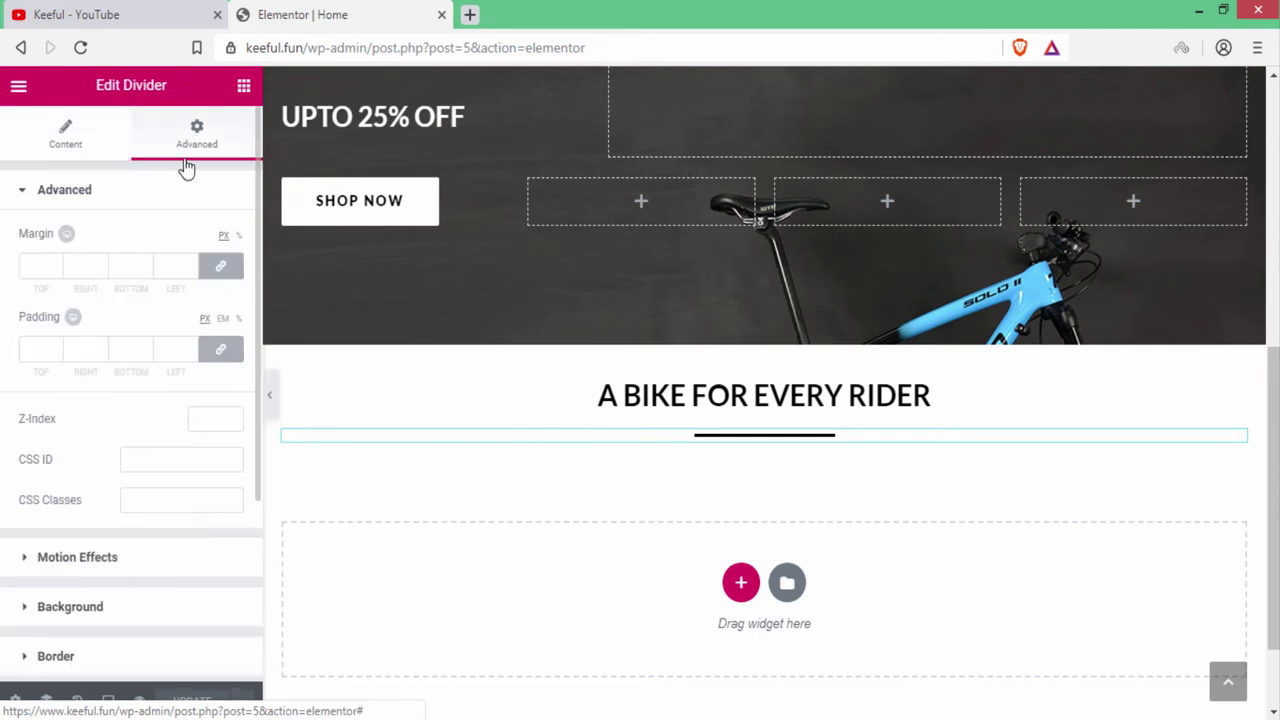
{"action": "left_click", "coordinate": [34, 266]}
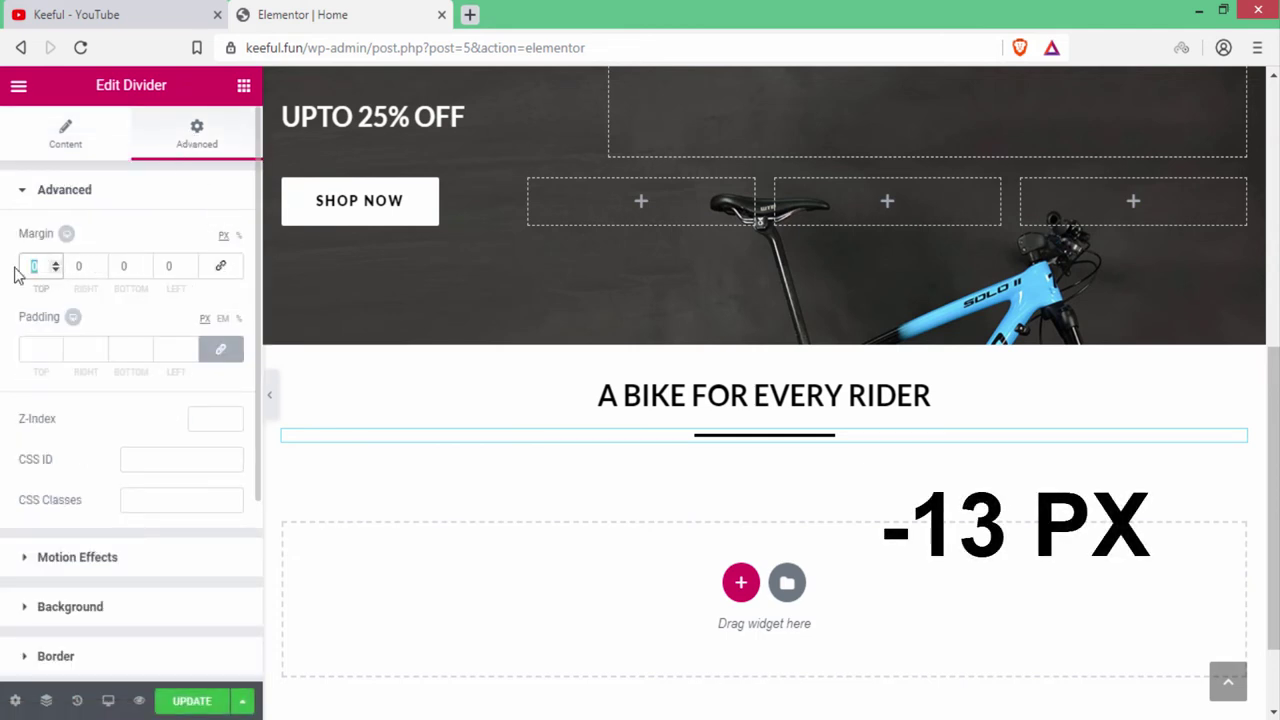
{"action": "type", "text": "-13"}
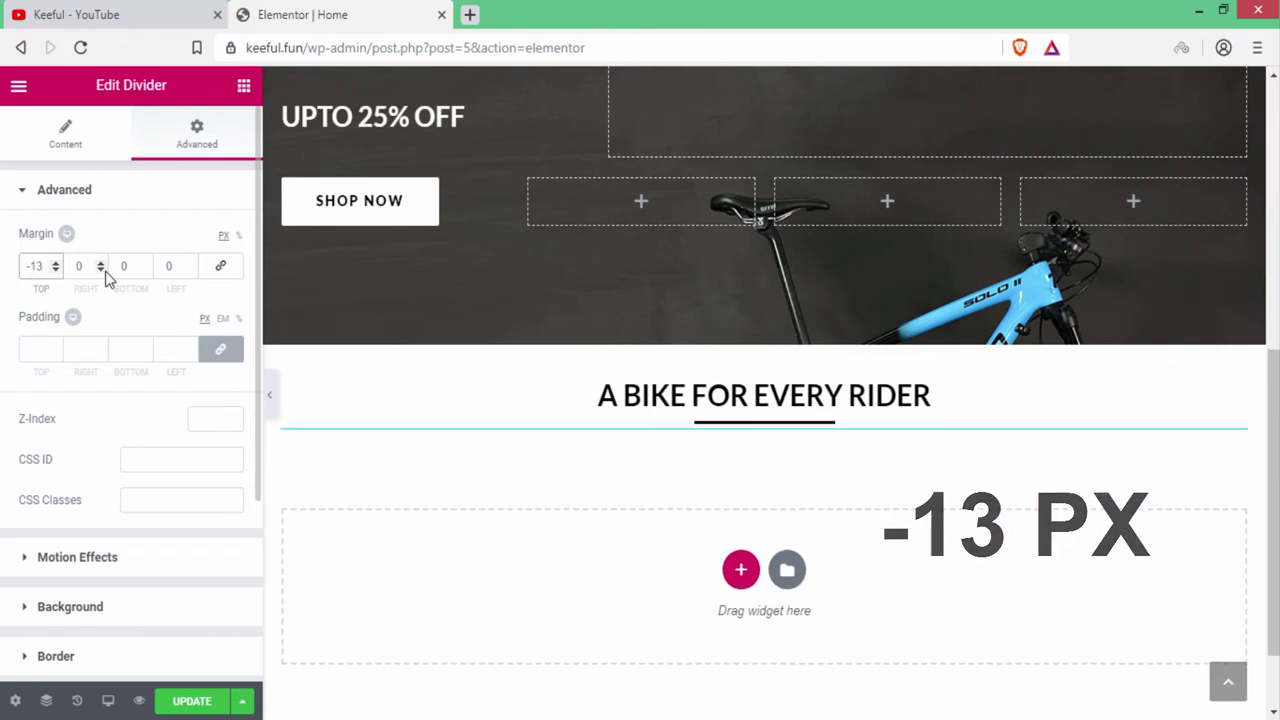
{"action": "left_click", "coordinate": [212, 705]}
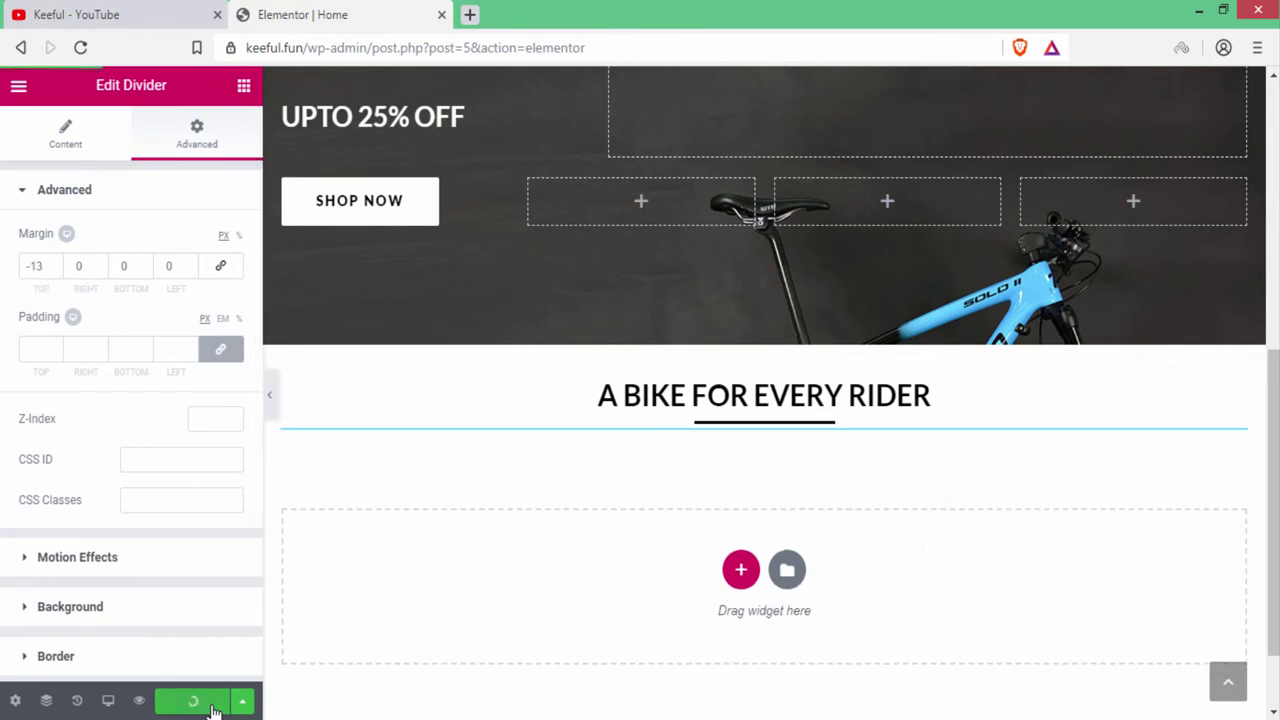
- Set the A BIKE FOR EVERY RIDER heading's letter spacing to -0.5
{"action": "left_click", "coordinate": [716, 398]}
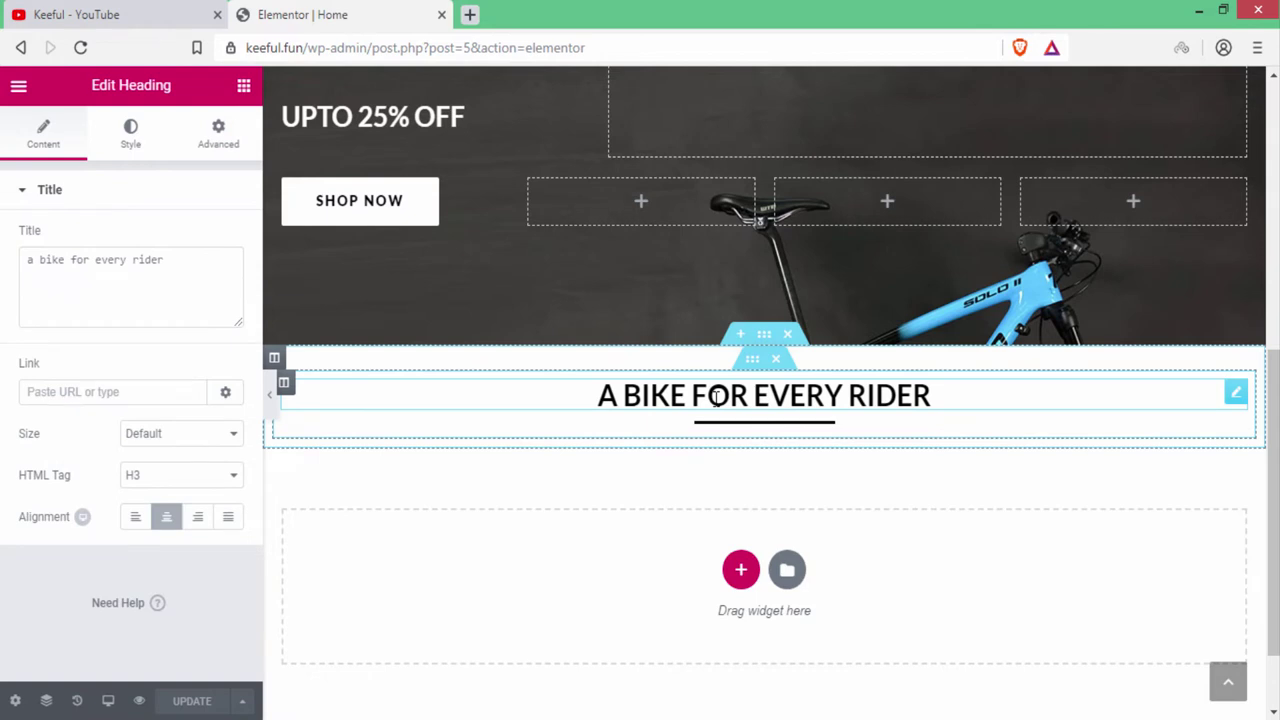
{"action": "left_click", "coordinate": [131, 147]}
{"action": "left_click", "coordinate": [222, 277]}
{"action": "scroll", "coordinate": [160, 520], "scroll_direction": "down", "scroll_amount": 1}
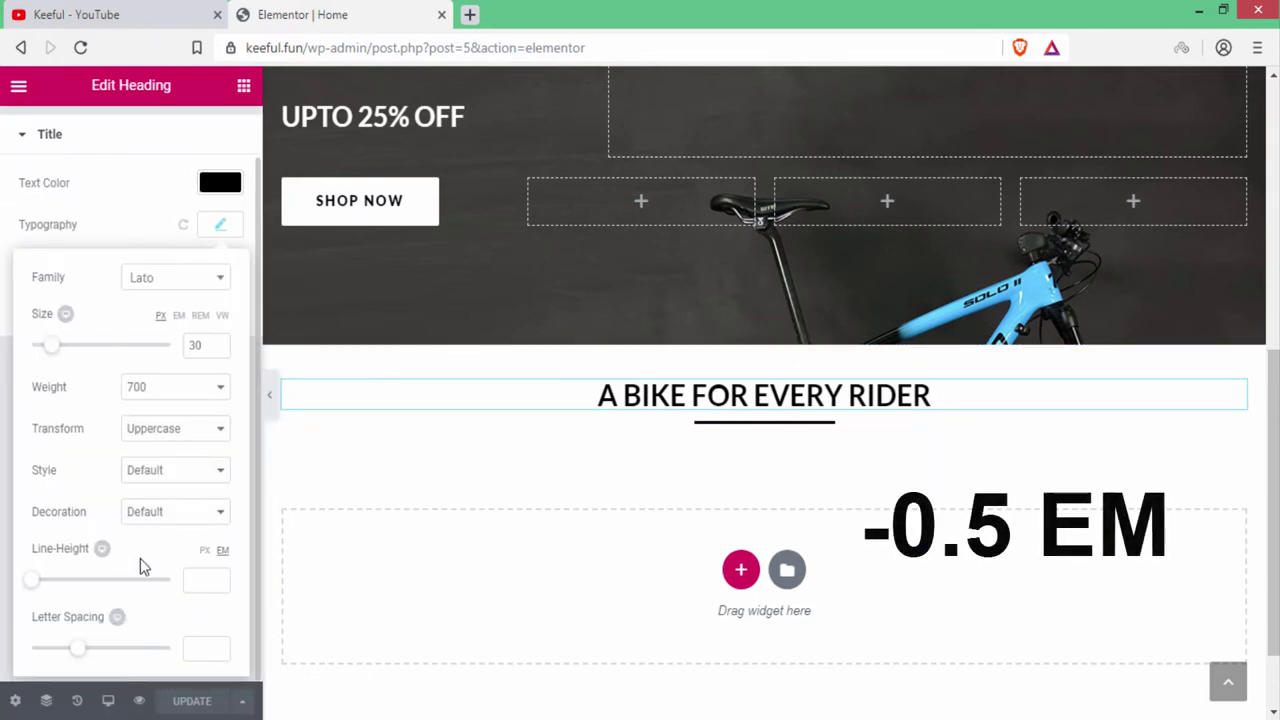
{"action": "left_click_drag", "start_coordinate": [78, 647], "coordinate": [72, 647]}
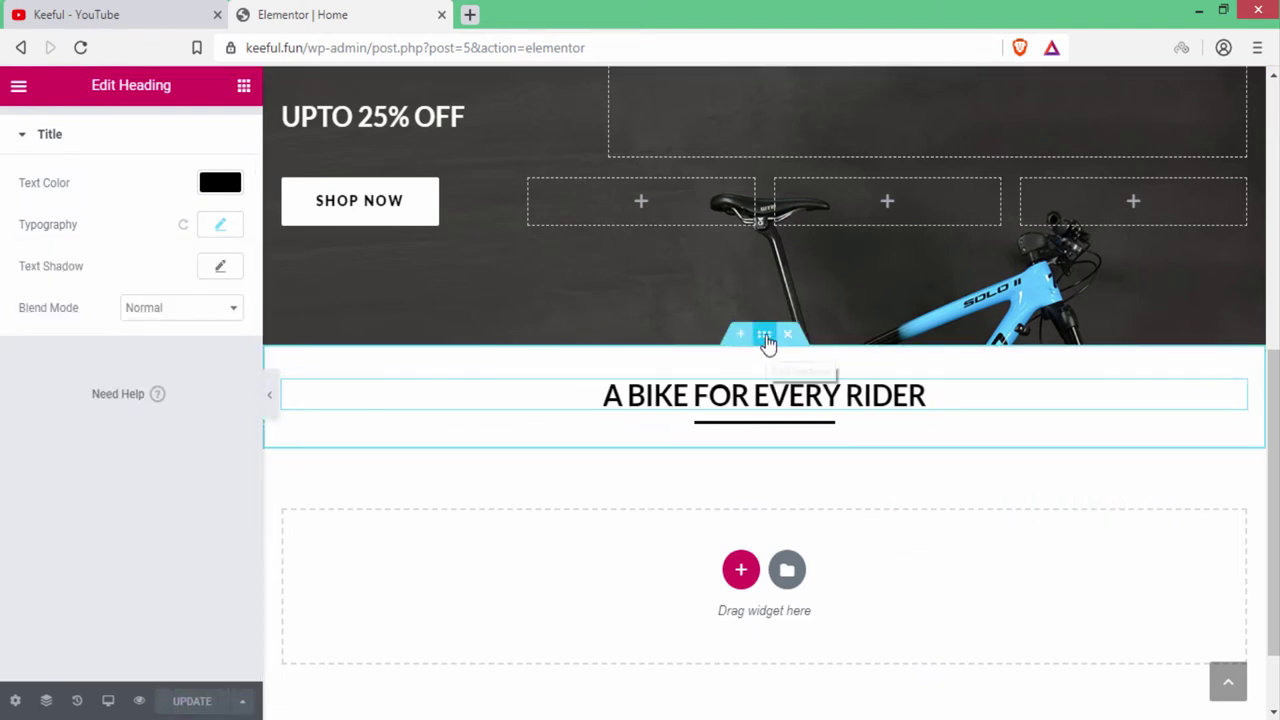
- Unlink the heading section's padding, set top and bottom to 100, and save
{"action": "left_click", "coordinate": [765, 338]}
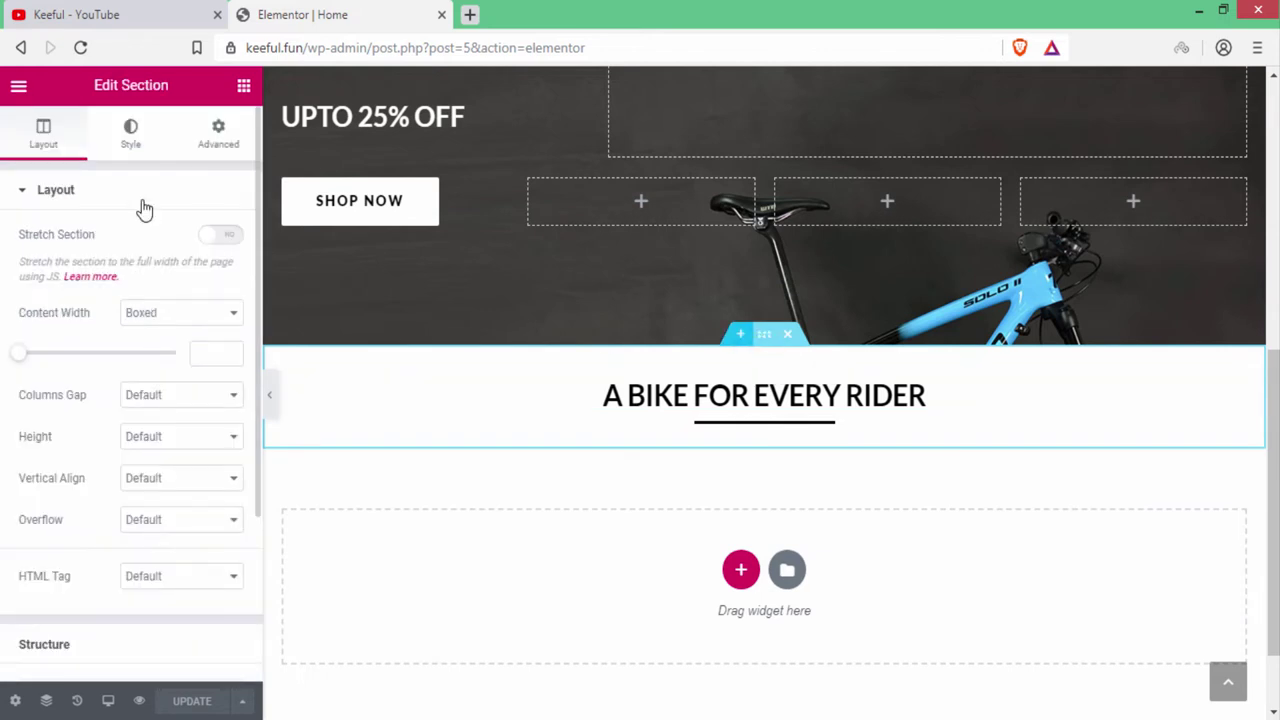
{"action": "left_click", "coordinate": [217, 145]}
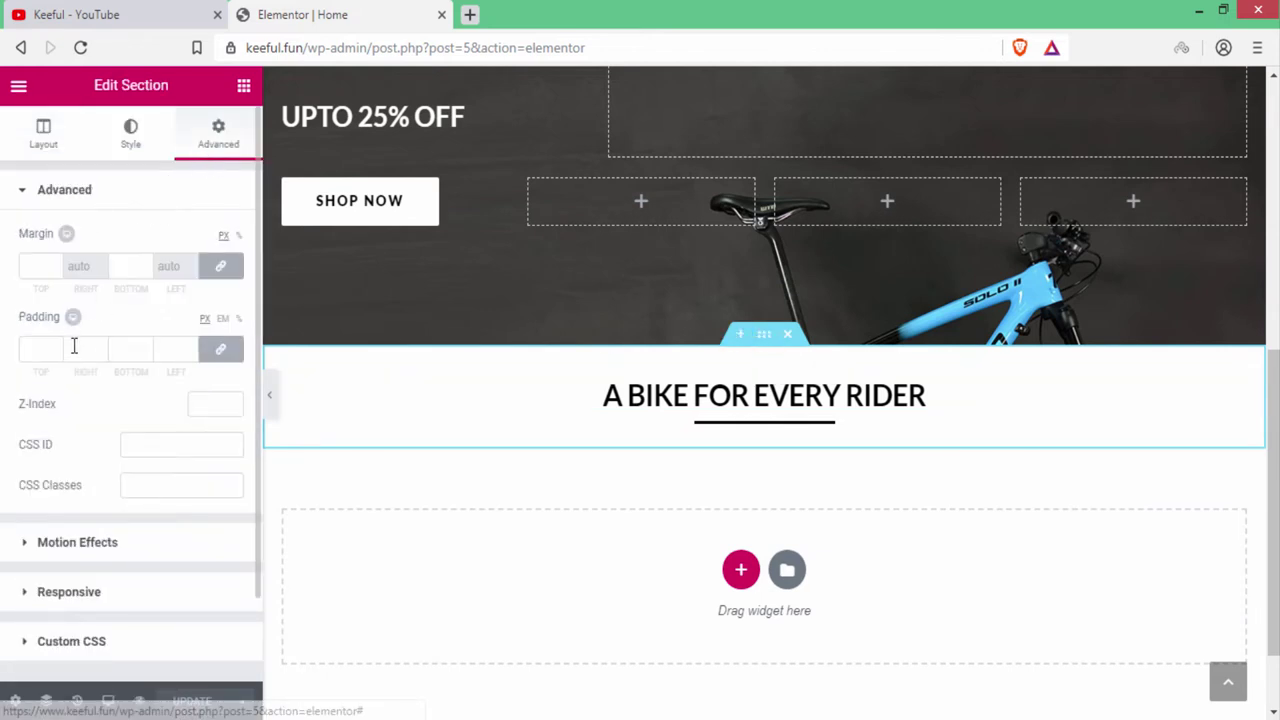
{"action": "left_click", "coordinate": [220, 348]}
{"action": "left_click_drag", "start_coordinate": [40, 348], "coordinate": [5, 357]}
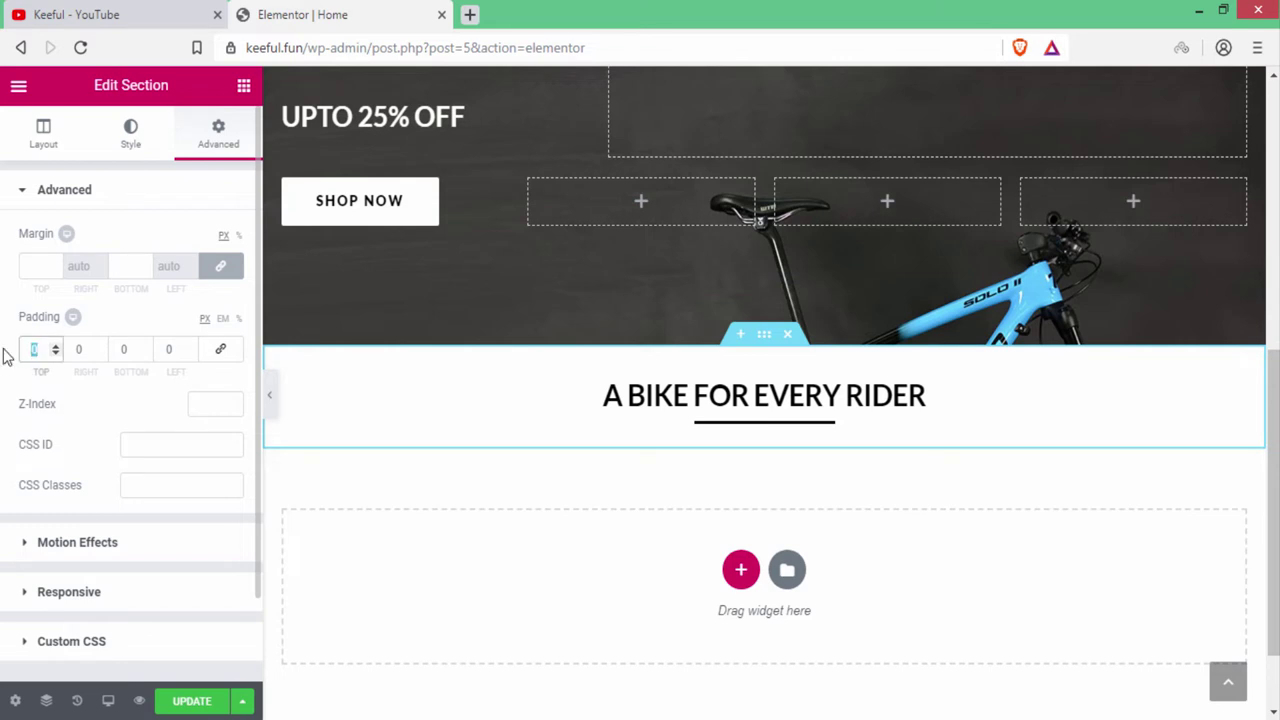
{"action": "type", "text": "100"}
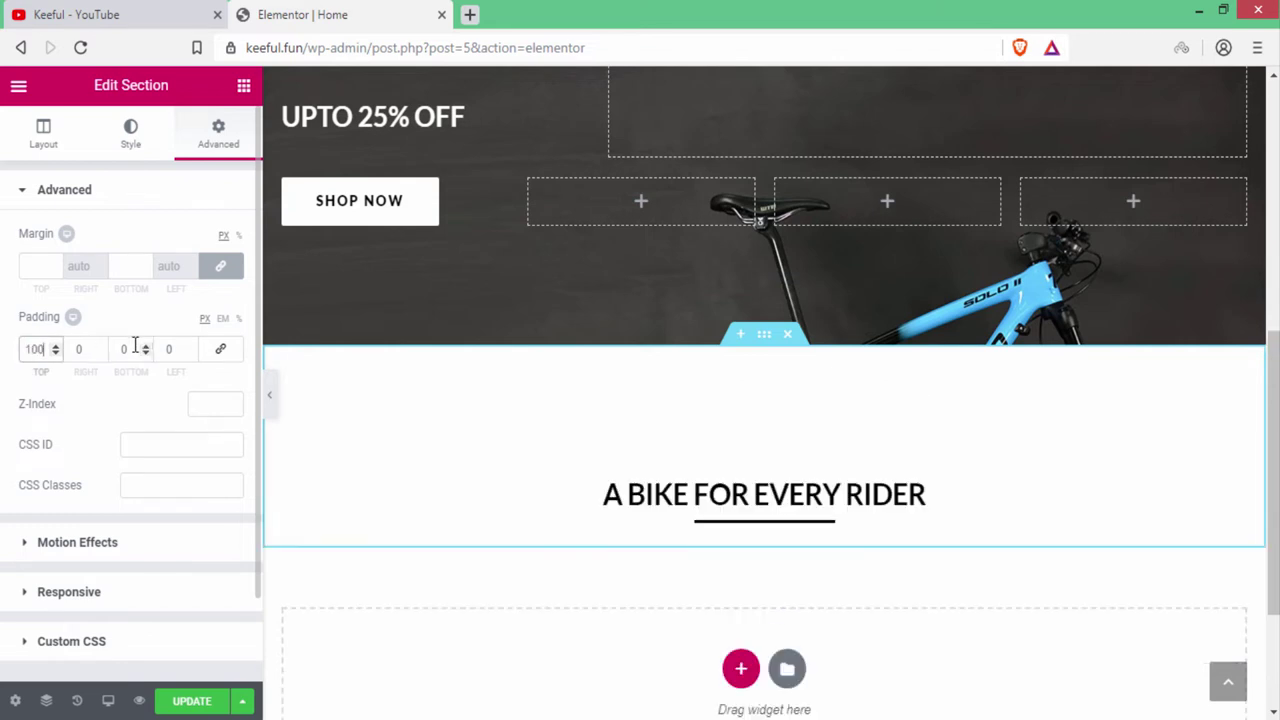
{"action": "double_click", "coordinate": [127, 348]}
{"action": "type", "text": "100"}
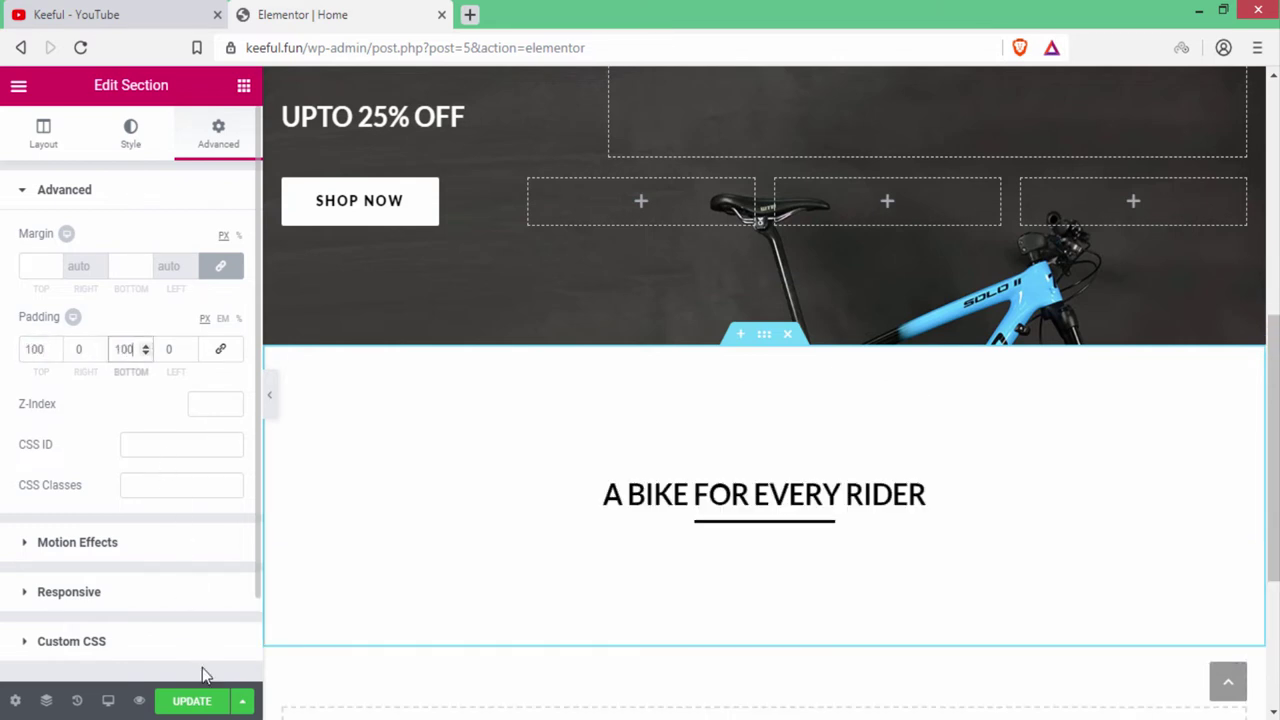
{"action": "left_click", "coordinate": [204, 703]}
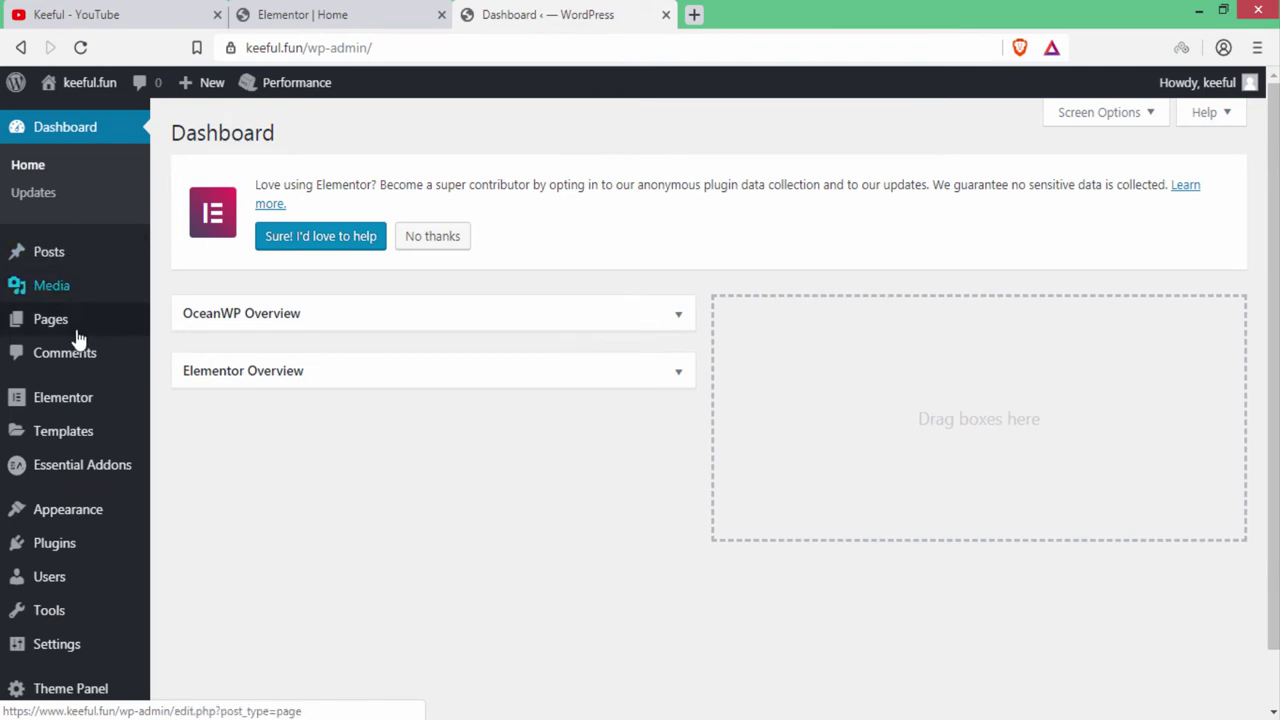
- Search Add New Plugins for 'woocommerce', then install and activate WooCommerce
{"action": "mouse_move", "coordinate": [93, 549]}
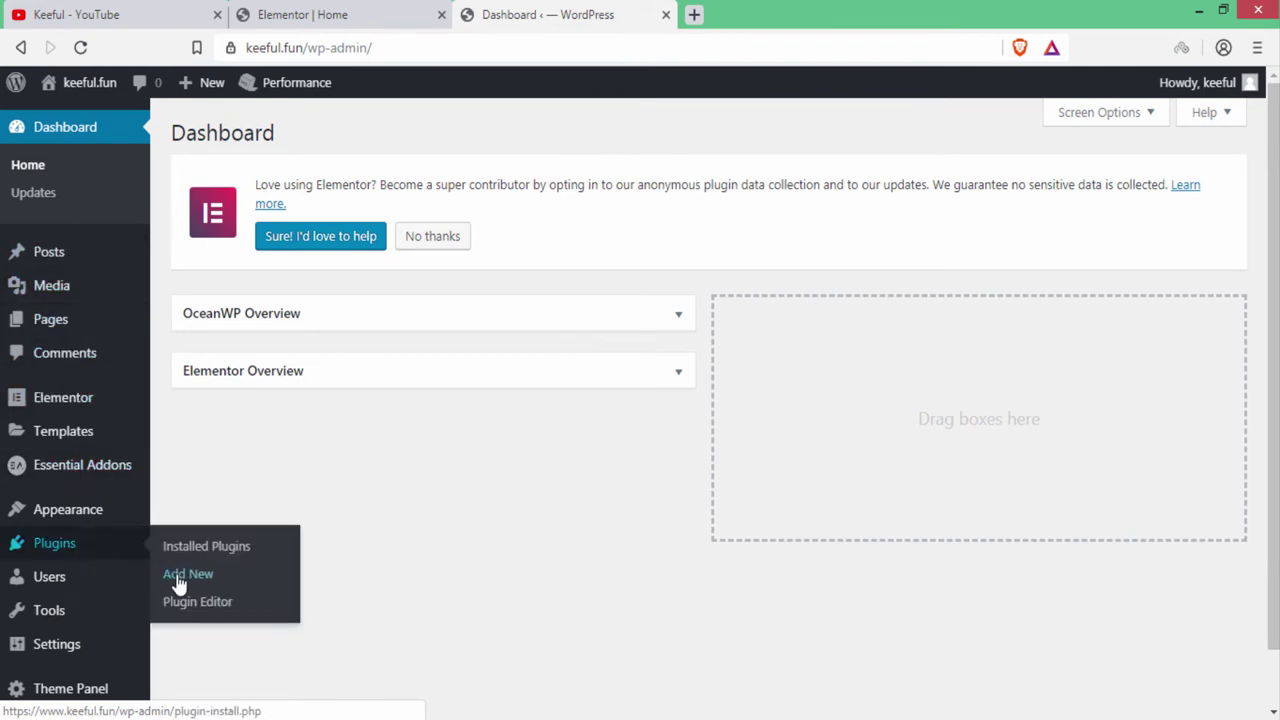
{"action": "left_click", "coordinate": [183, 583]}
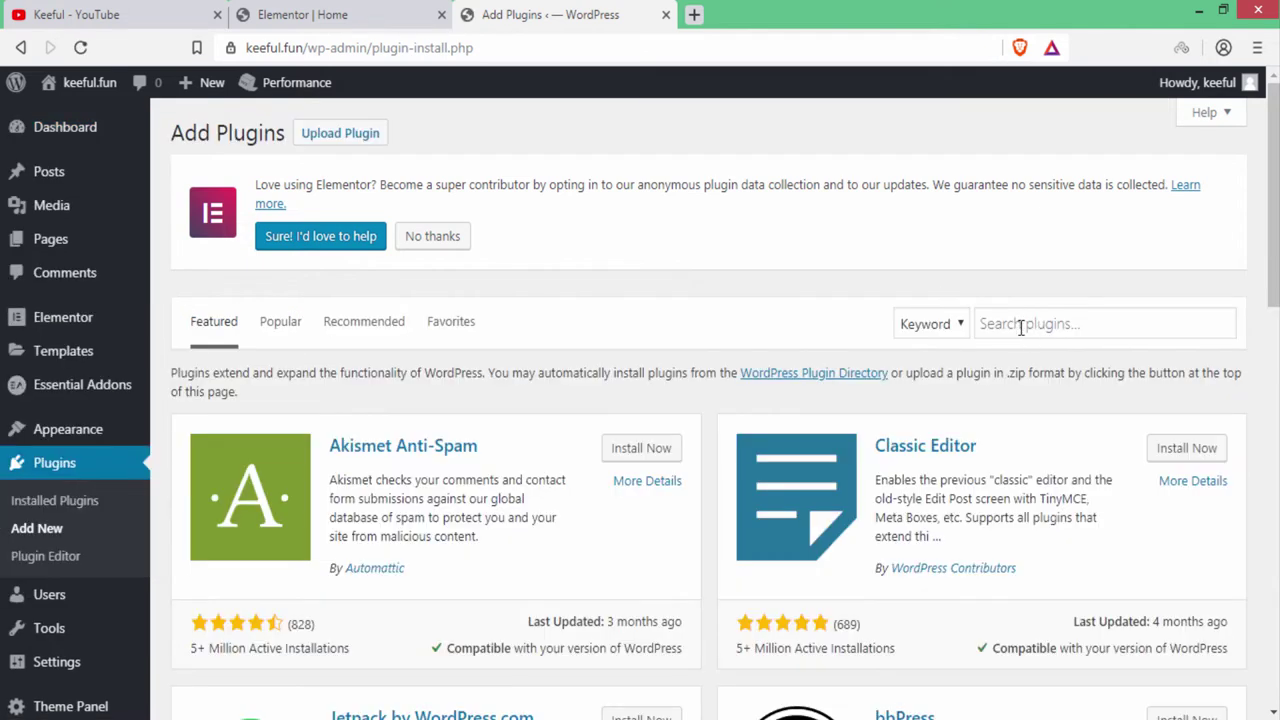
{"action": "left_click", "coordinate": [1021, 326]}
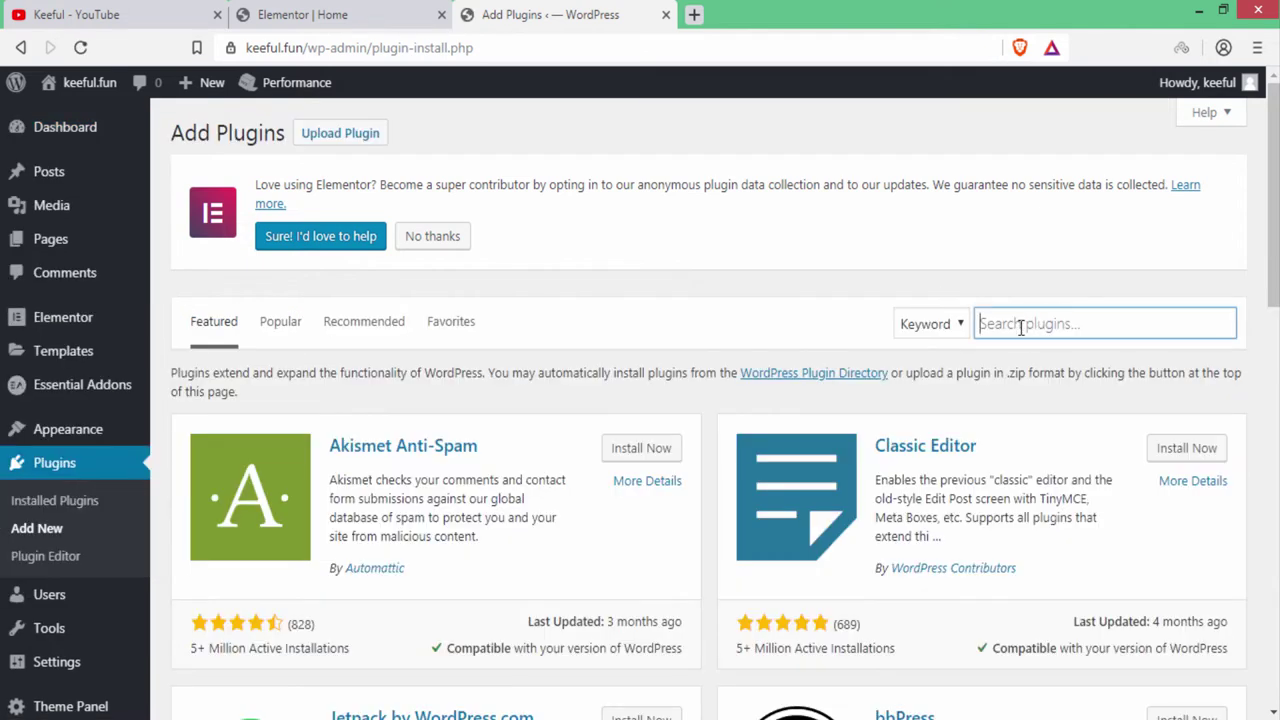
{"action": "type", "text": "woocommerce"}
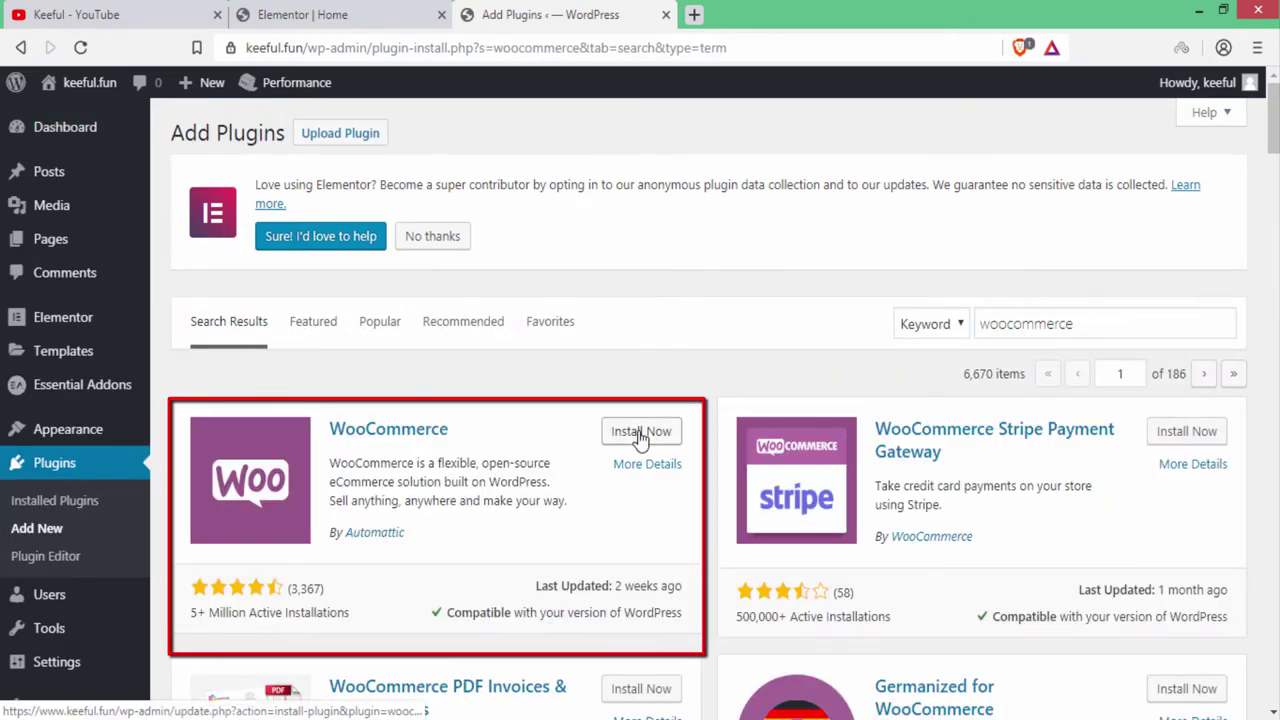
{"action": "scroll", "coordinate": [487, 438], "scroll_direction": "down", "scroll_amount": 1}
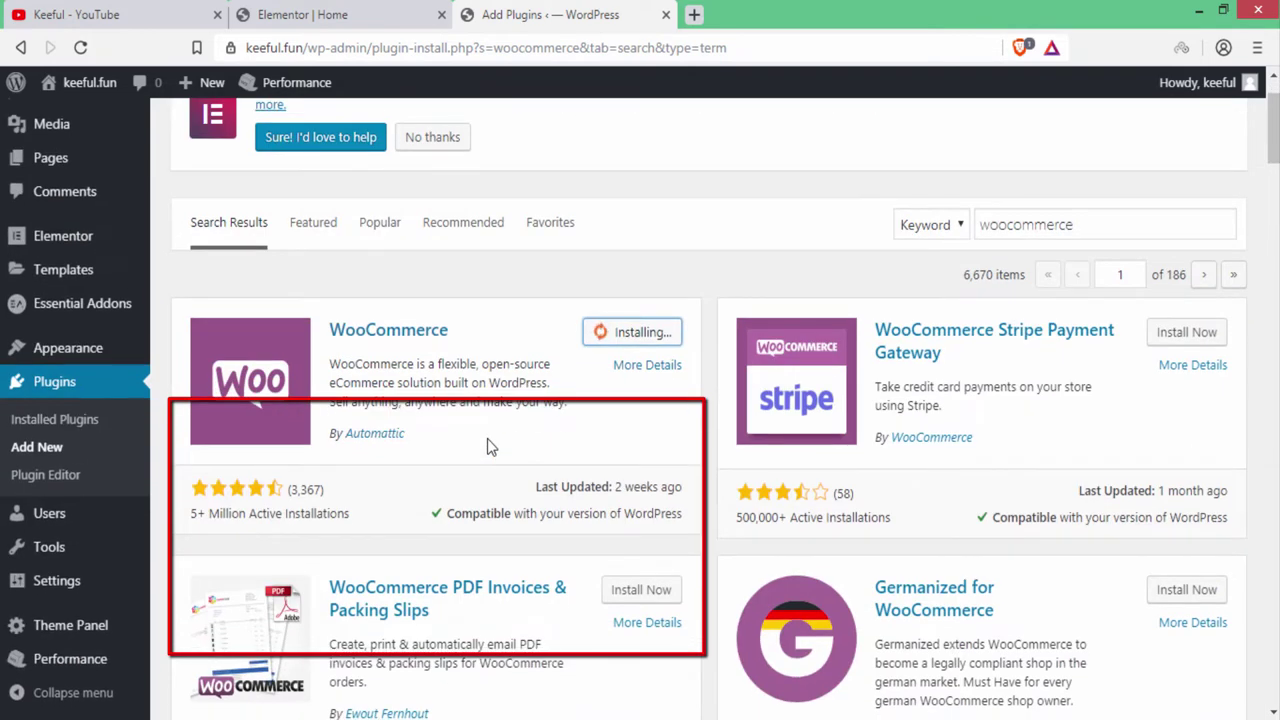
{"action": "scroll", "coordinate": [975, 533], "scroll_direction": "up", "scroll_amount": 1}
{"action": "key", "text": "Return"}
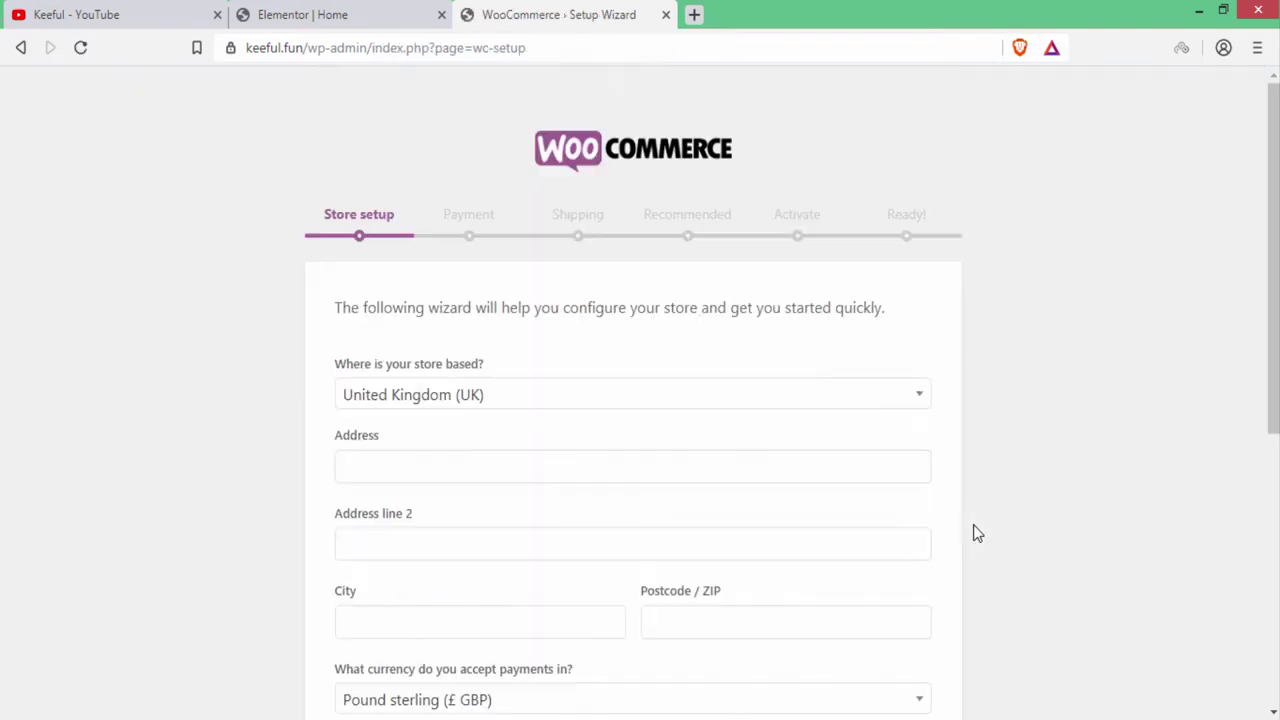
{"action": "left_click", "coordinate": [605, 399]}
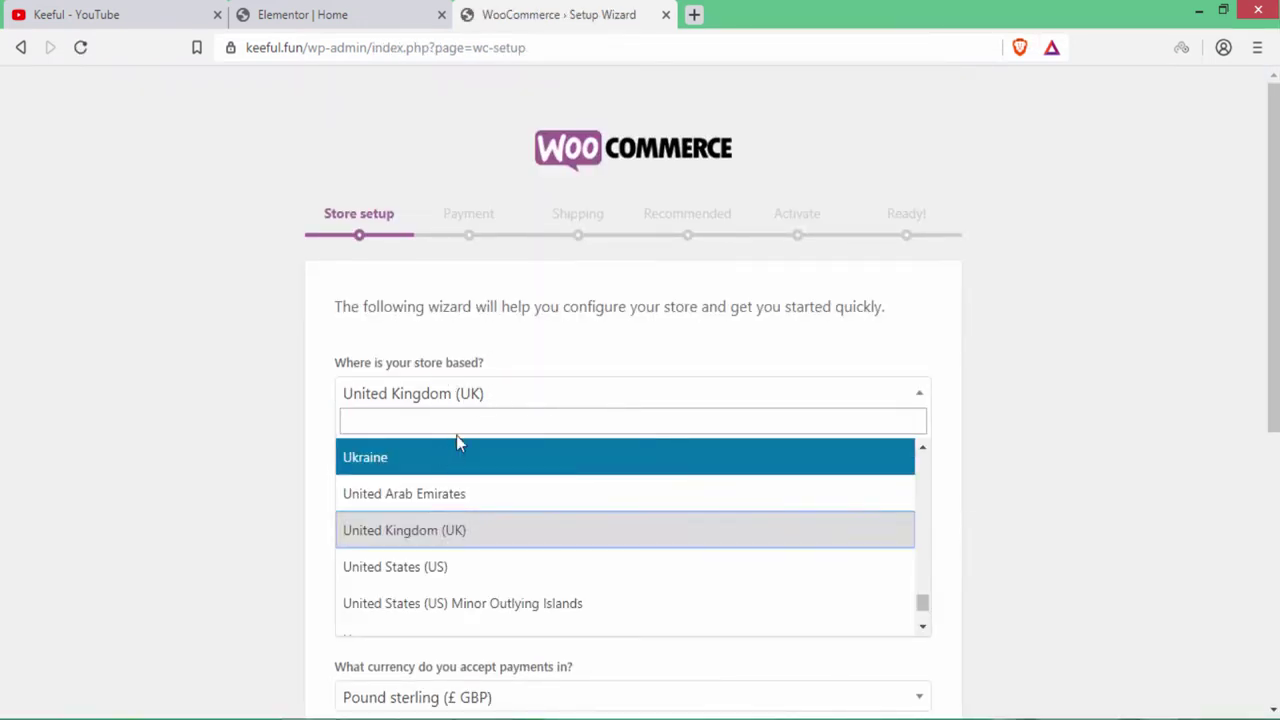
- Set the store address to Ocean street, Sydney, New South Wales, Australia, with postcode
{"action": "type", "text": "austra"}
{"action": "left_click", "coordinate": [500, 458]}
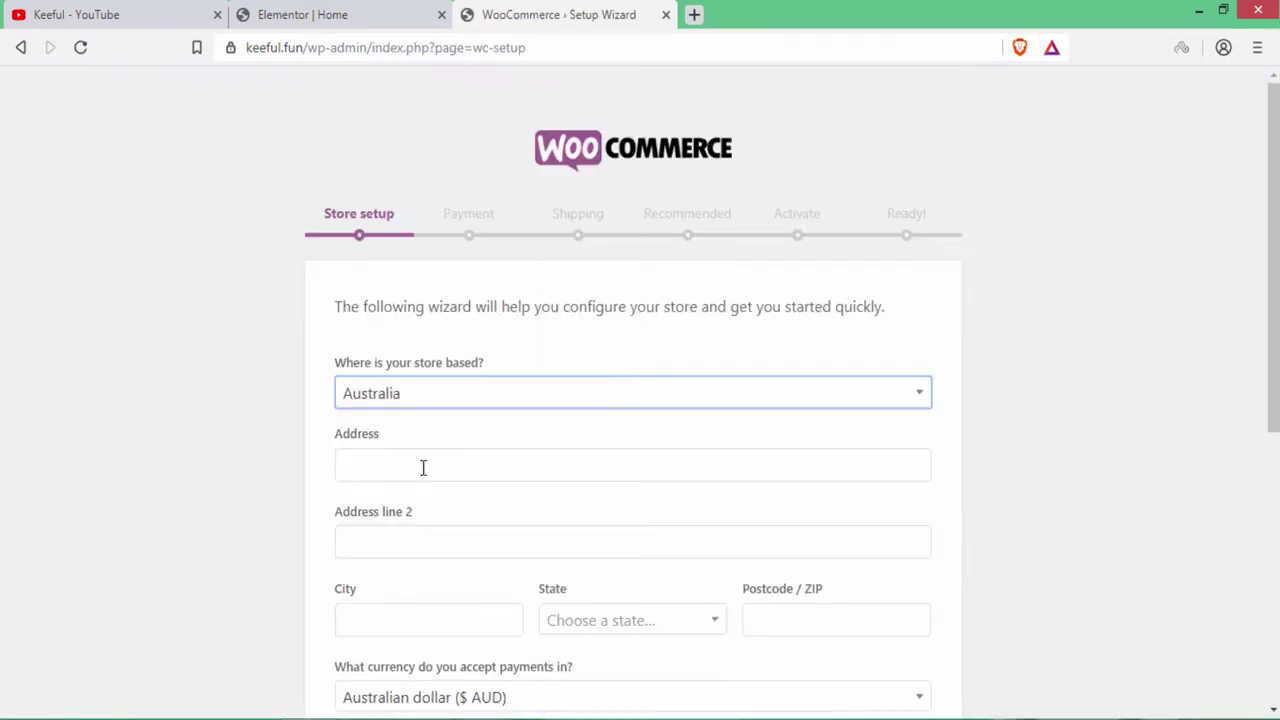
{"action": "left_click", "coordinate": [423, 466]}
{"action": "type", "text": "Ocean s"}
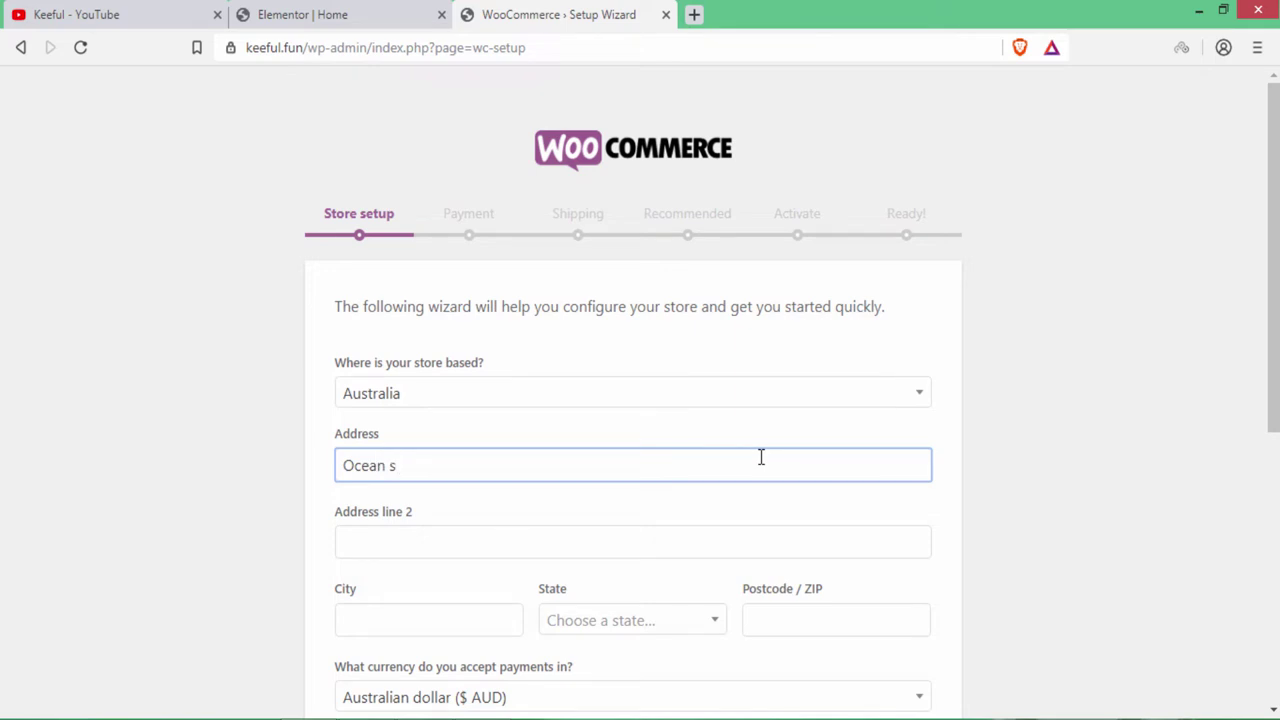
{"action": "type", "text": "treet"}
{"action": "key", "text": "Tab"}
{"action": "key", "text": "Tab"}
{"action": "type", "text": "s"}
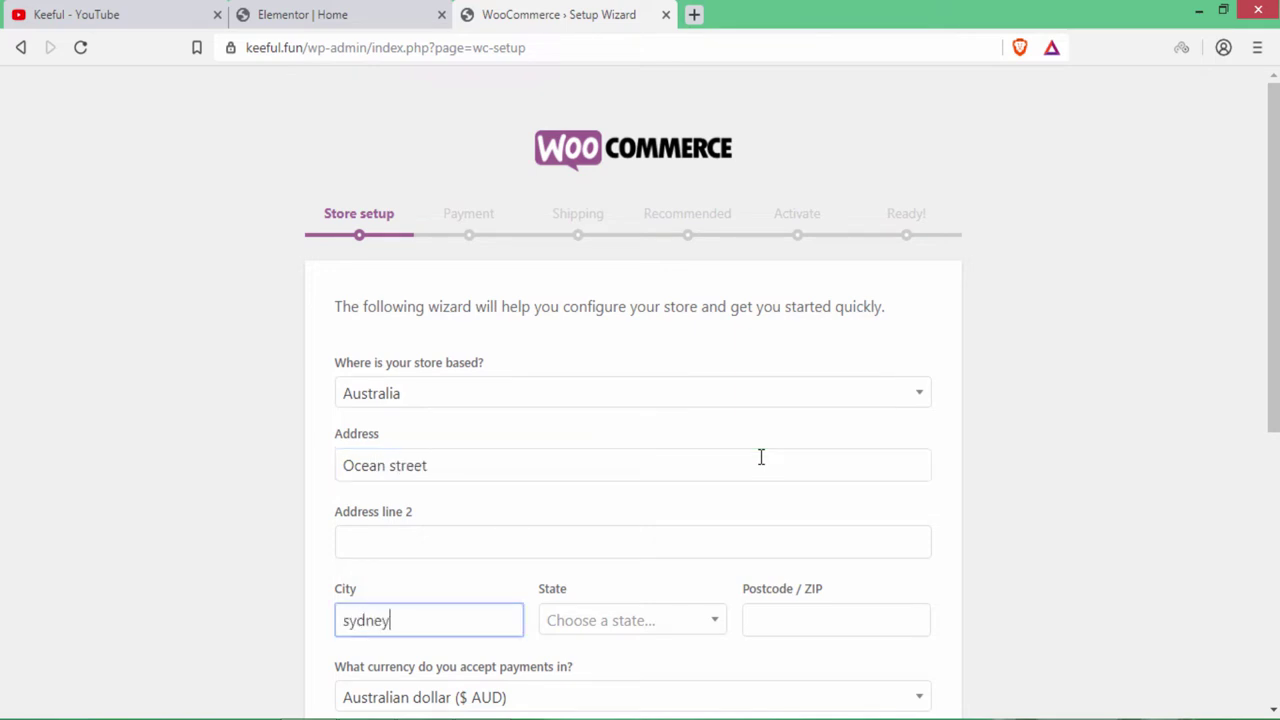
{"action": "type", "text": "ydney"}
{"action": "scroll", "coordinate": [683, 429], "scroll_direction": "down", "scroll_amount": 3}
{"action": "left_click", "coordinate": [691, 323]}
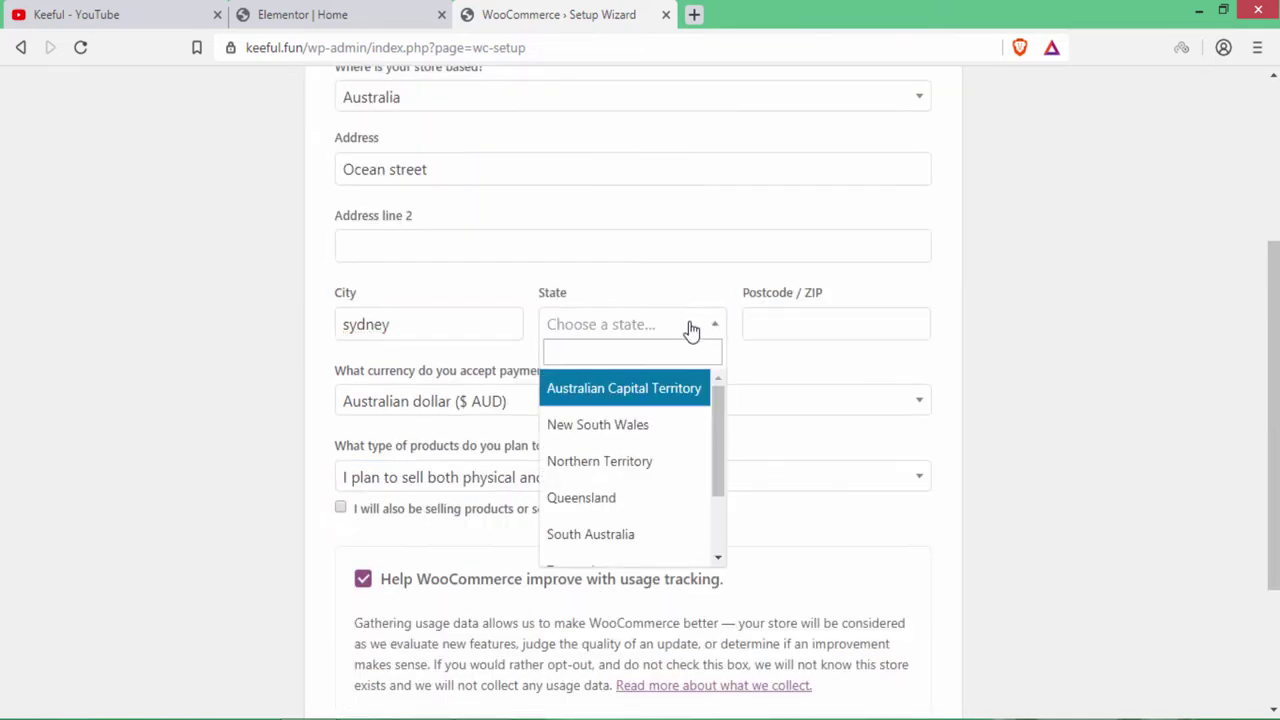
{"action": "left_click", "coordinate": [662, 432]}
{"action": "left_click", "coordinate": [774, 316]}
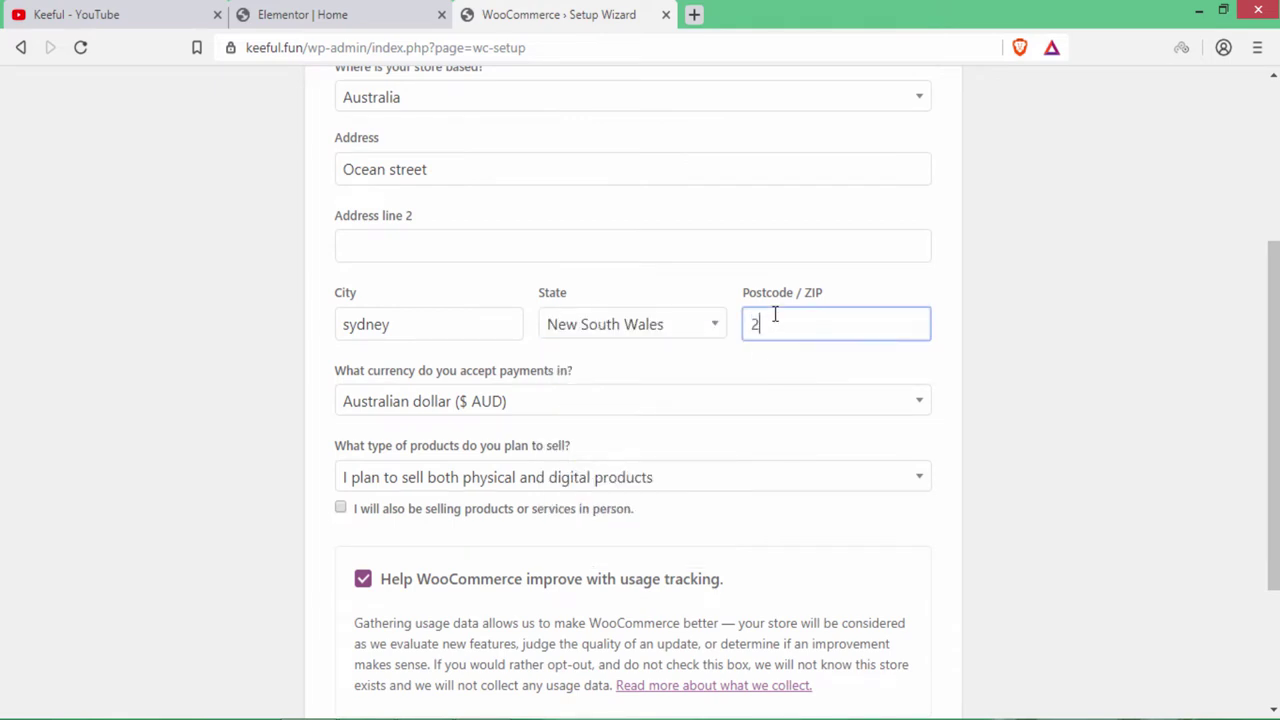
{"action": "key", "text": "Tab"}
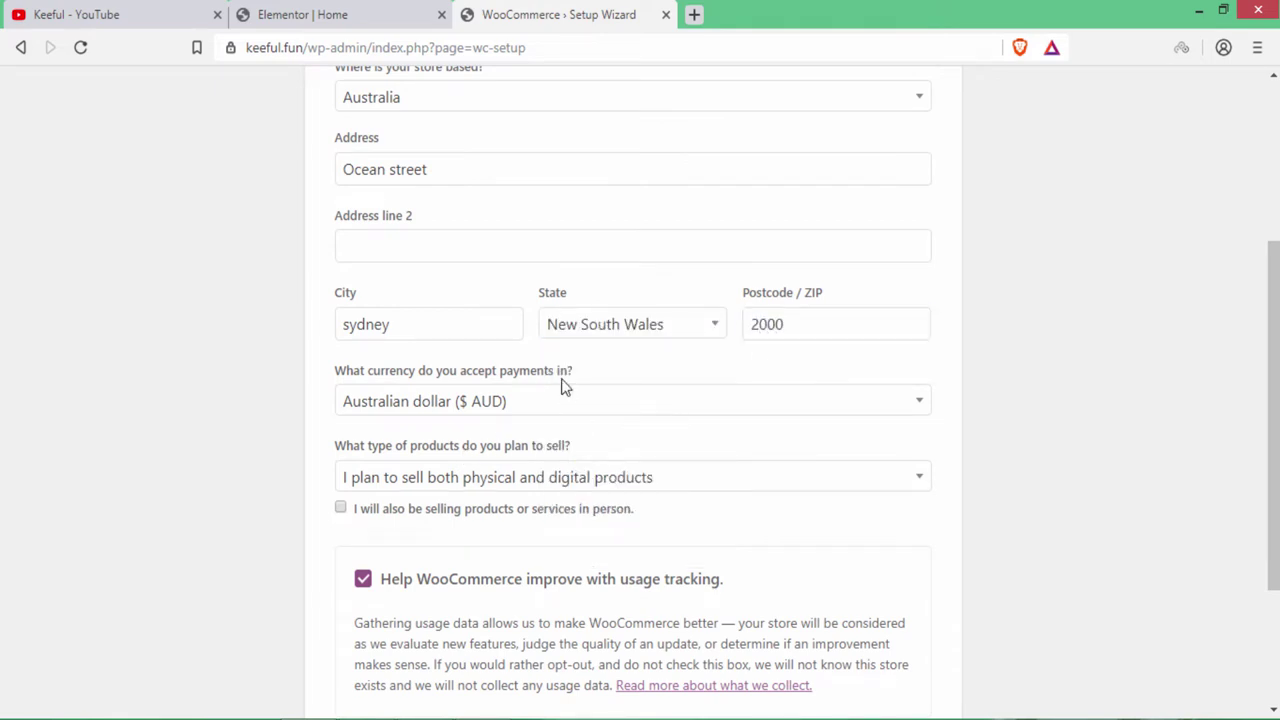
- Choose physical products only and submit the store setup
{"action": "left_click_drag", "start_coordinate": [335, 450], "coordinate": [576, 448]}
{"action": "left_click", "coordinate": [520, 487]}
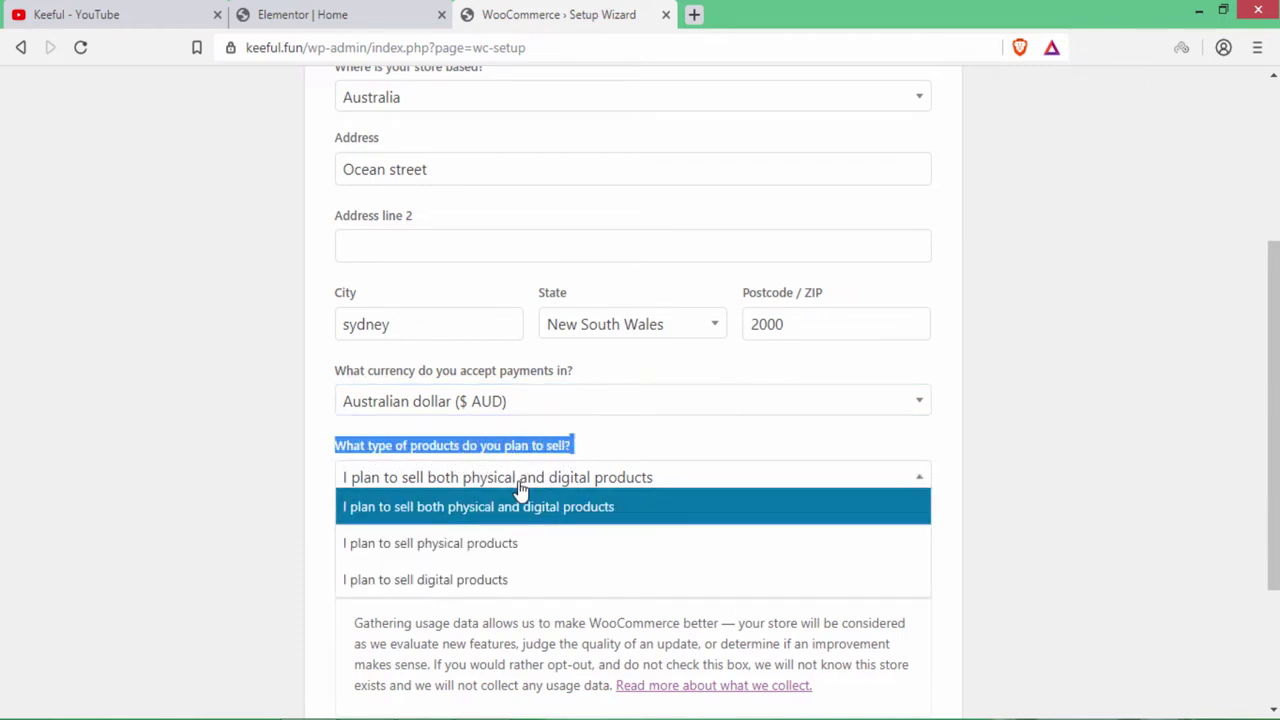
{"action": "left_click", "coordinate": [445, 540]}
{"action": "left_click", "coordinate": [486, 546]}
{"action": "scroll", "coordinate": [471, 540], "scroll_direction": "down", "scroll_amount": 2}
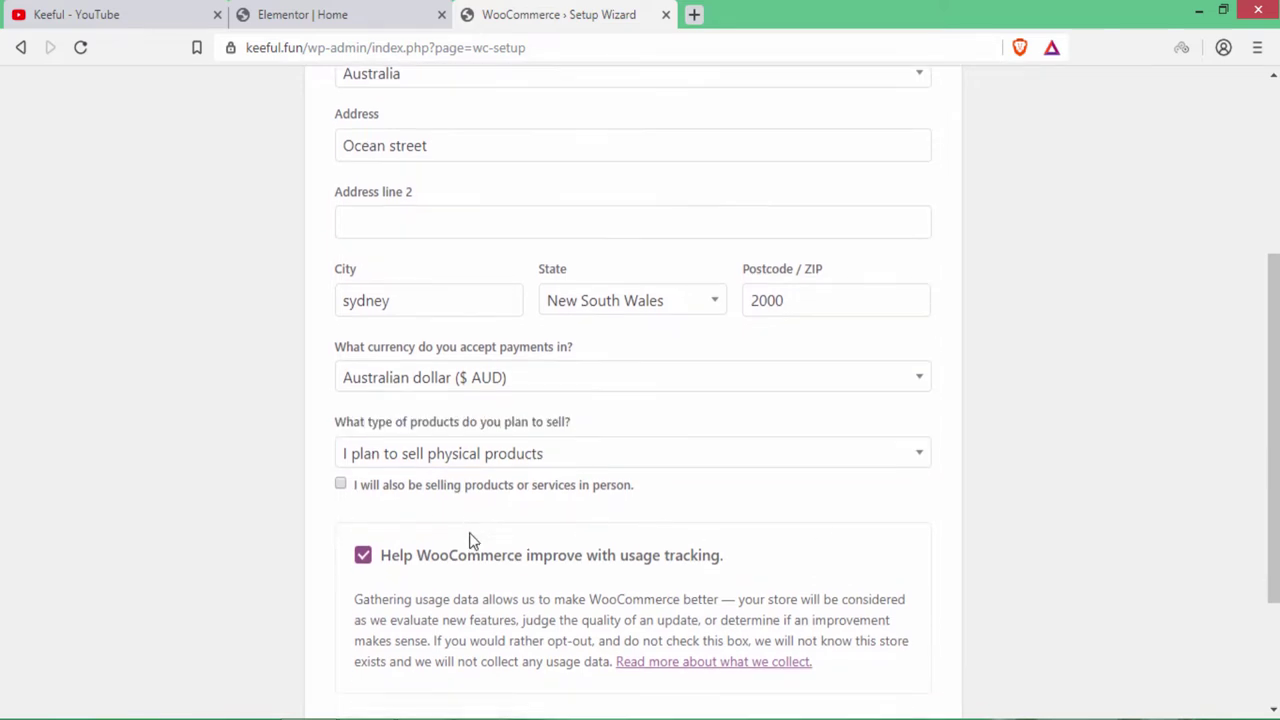
{"action": "left_click", "coordinate": [650, 592]}
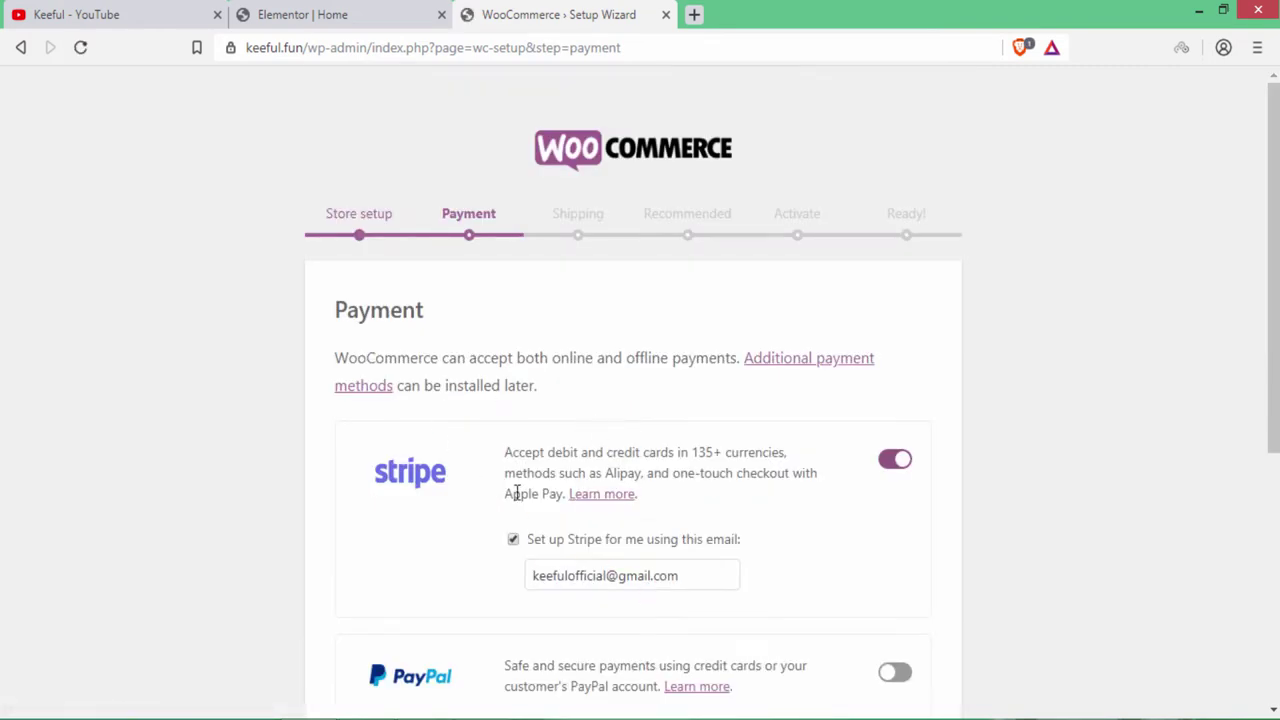
- Enable PayPal payments and continue to the shipping step
{"action": "scroll", "coordinate": [895, 422], "scroll_direction": "down", "scroll_amount": 1}
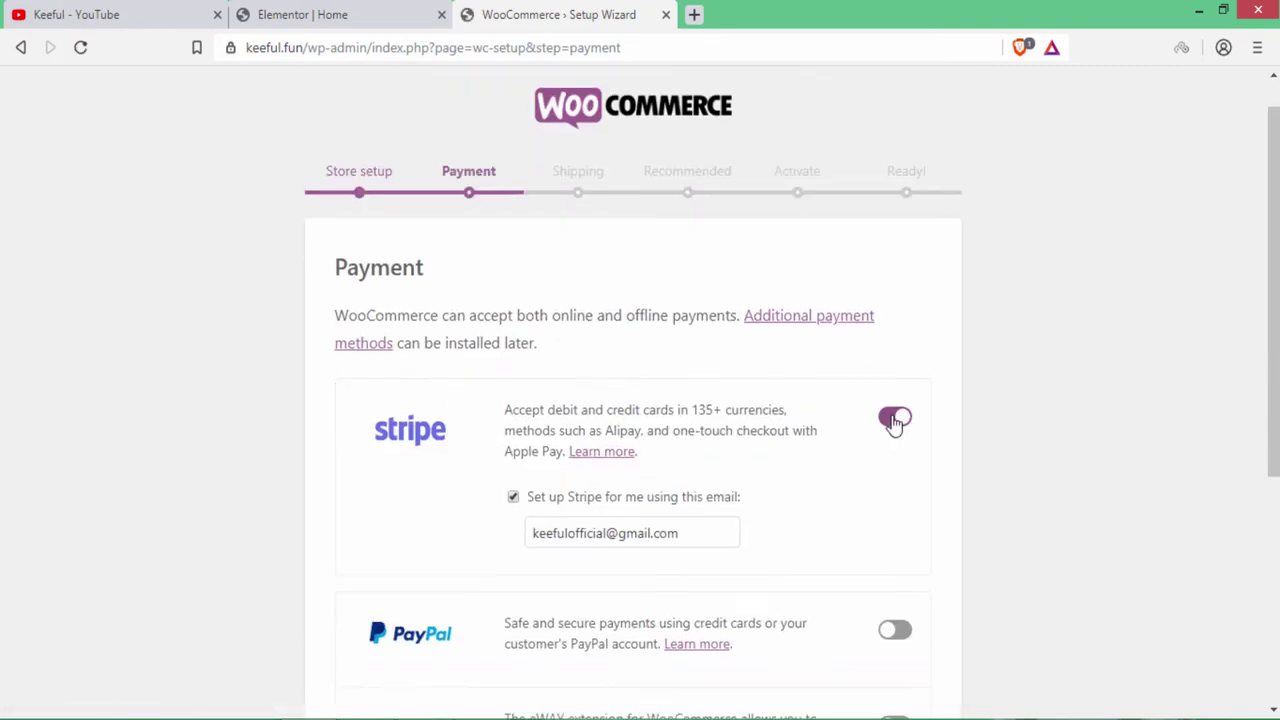
{"action": "left_click", "coordinate": [898, 634]}
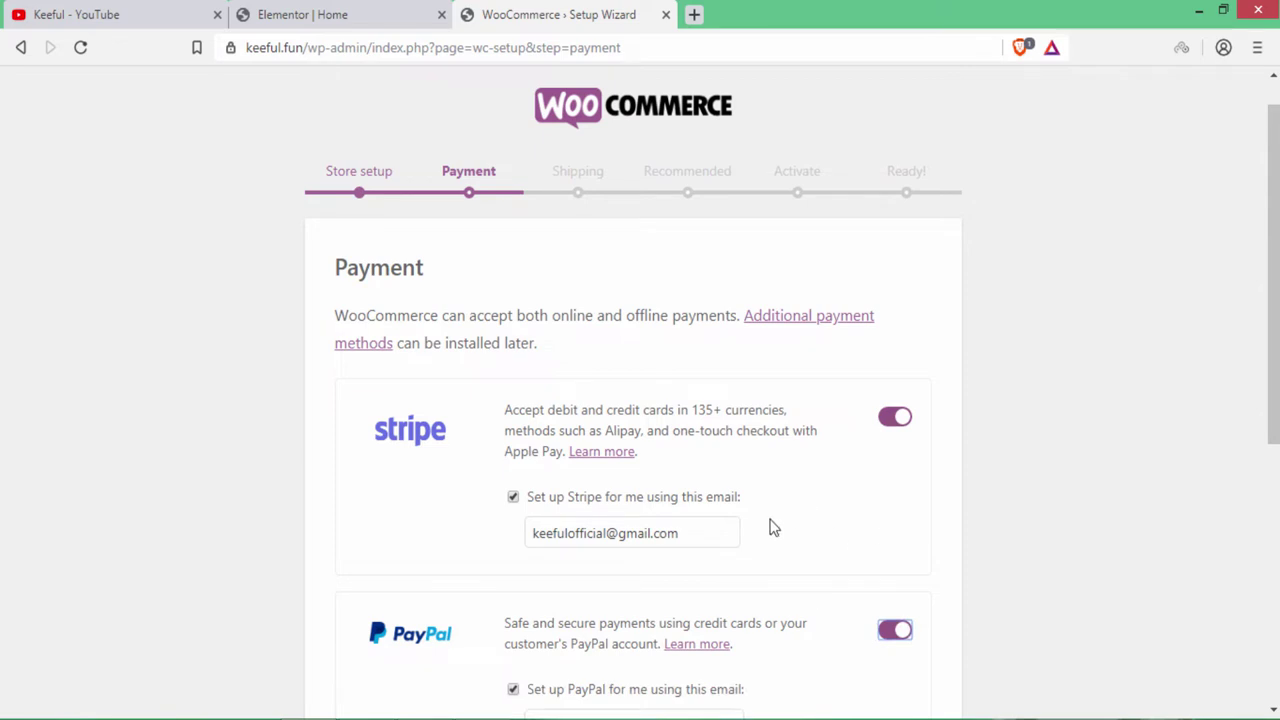
{"action": "scroll", "coordinate": [771, 526], "scroll_direction": "down", "scroll_amount": 5}
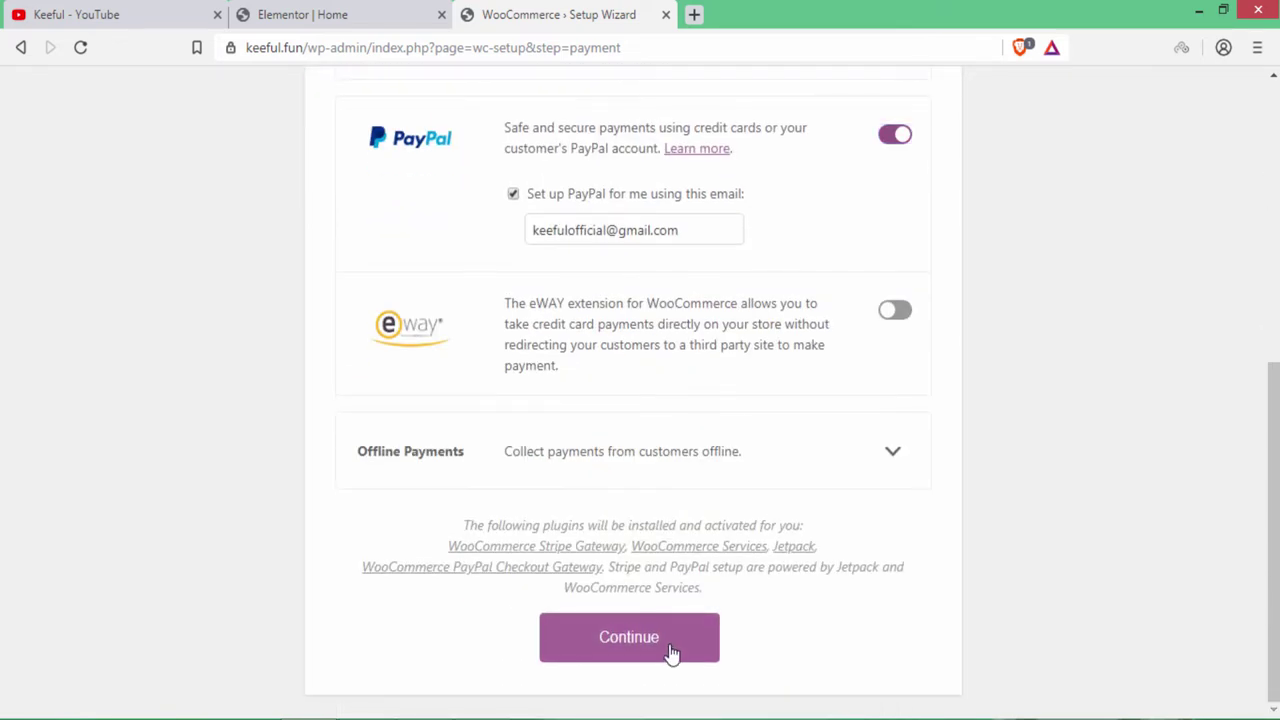
{"action": "left_click", "coordinate": [668, 650]}
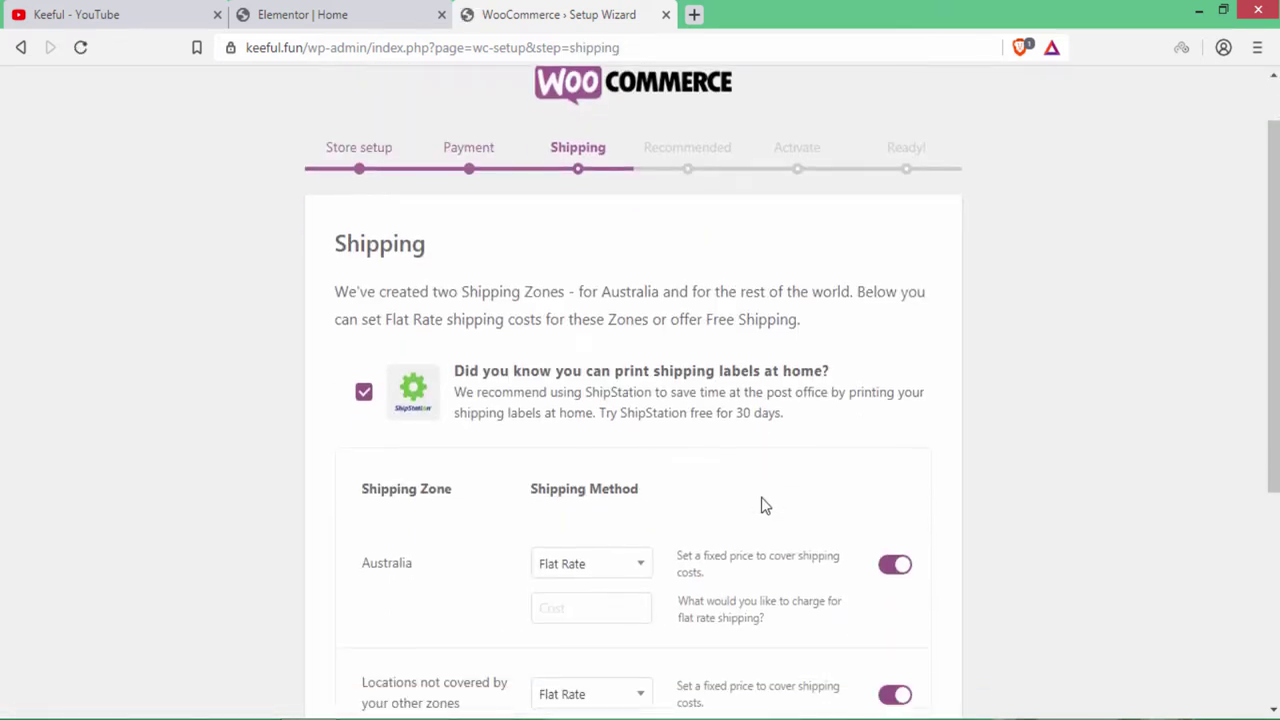
- Set a flat rate of 5 for Australia and free shipping elsewhere, then continue
{"action": "scroll", "coordinate": [761, 505], "scroll_direction": "down", "scroll_amount": 1}
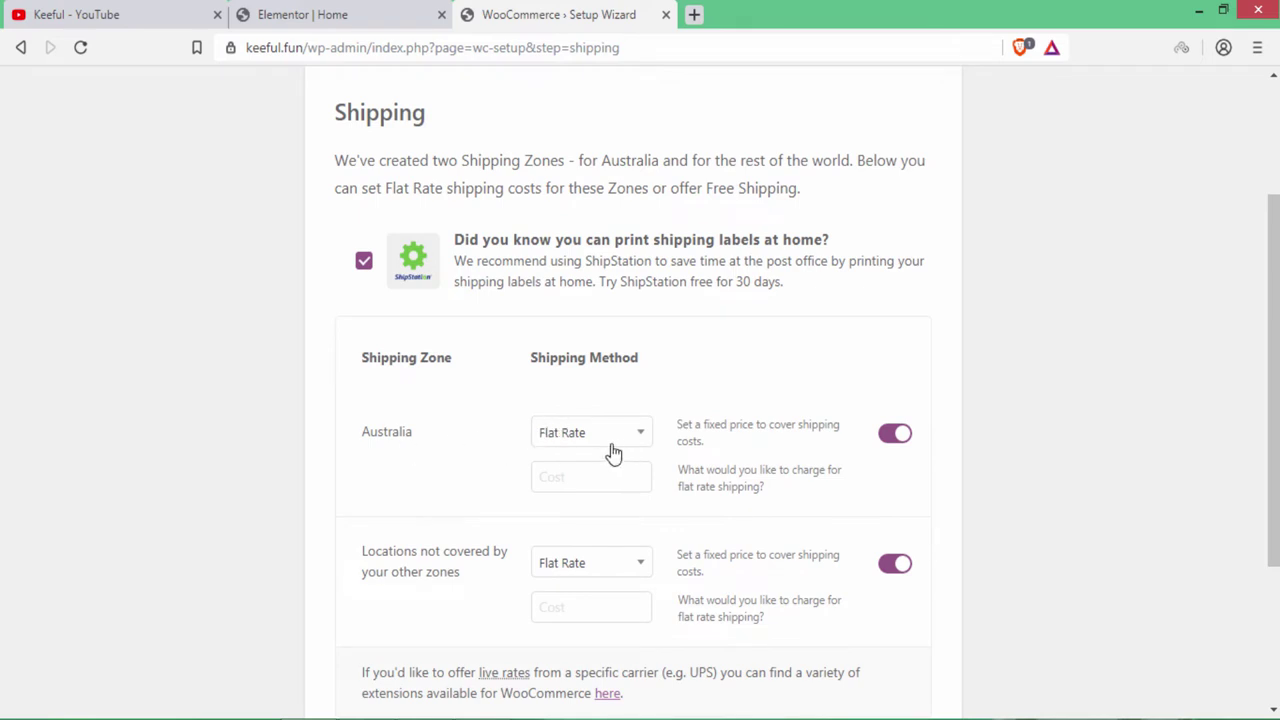
{"action": "left_click", "coordinate": [596, 480]}
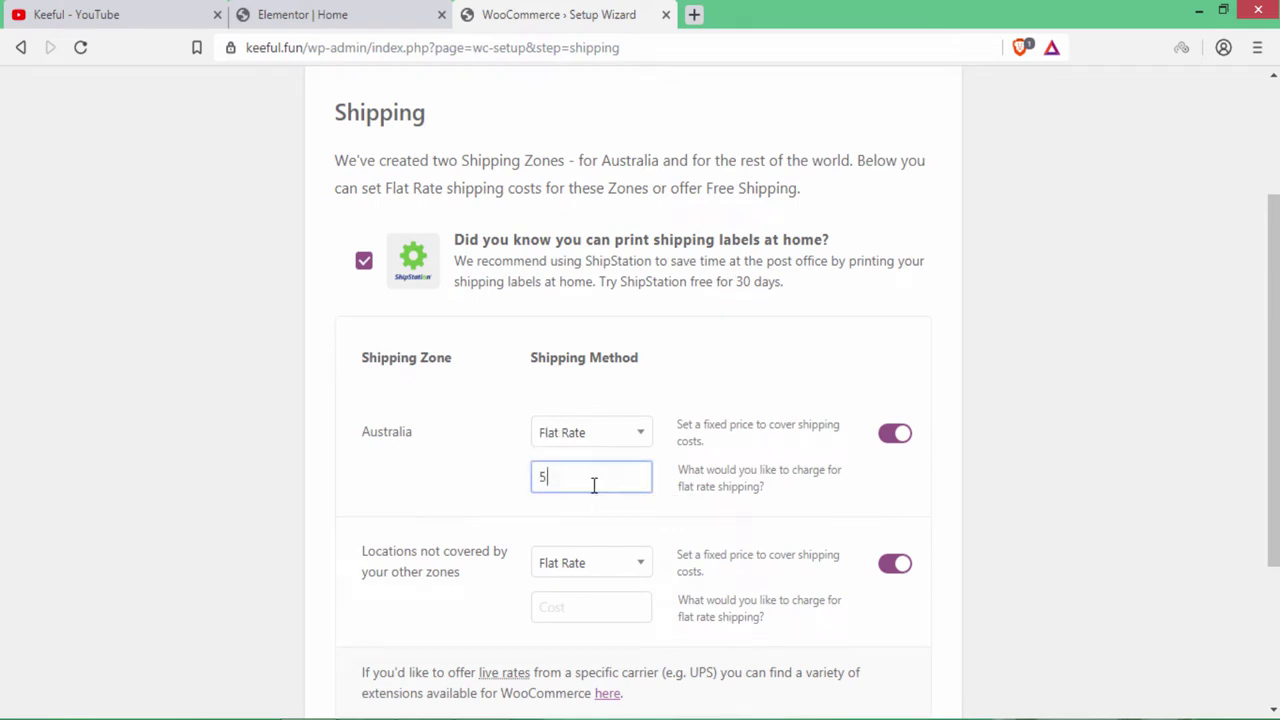
{"action": "left_click", "coordinate": [1157, 492]}
{"action": "scroll", "coordinate": [563, 586], "scroll_direction": "down", "scroll_amount": 2}
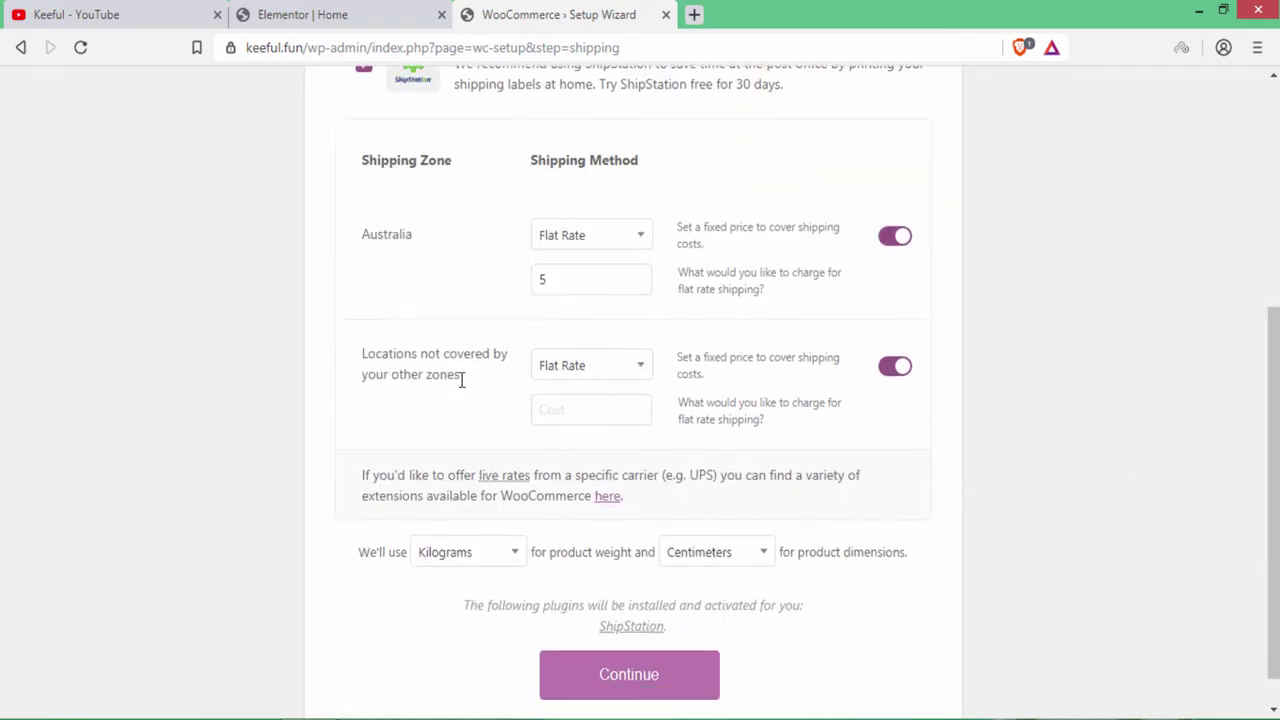
{"action": "left_click", "coordinate": [576, 366]}
{"action": "left_click", "coordinate": [620, 431]}
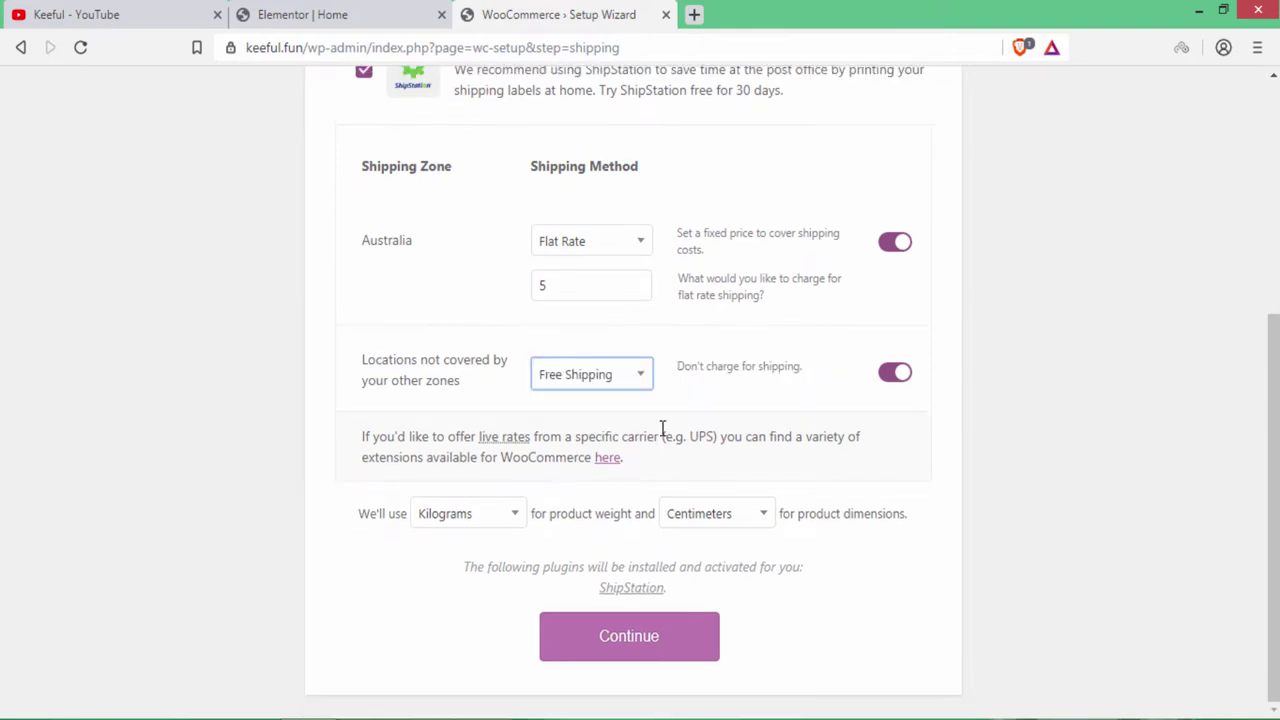
{"action": "left_click", "coordinate": [1126, 474]}
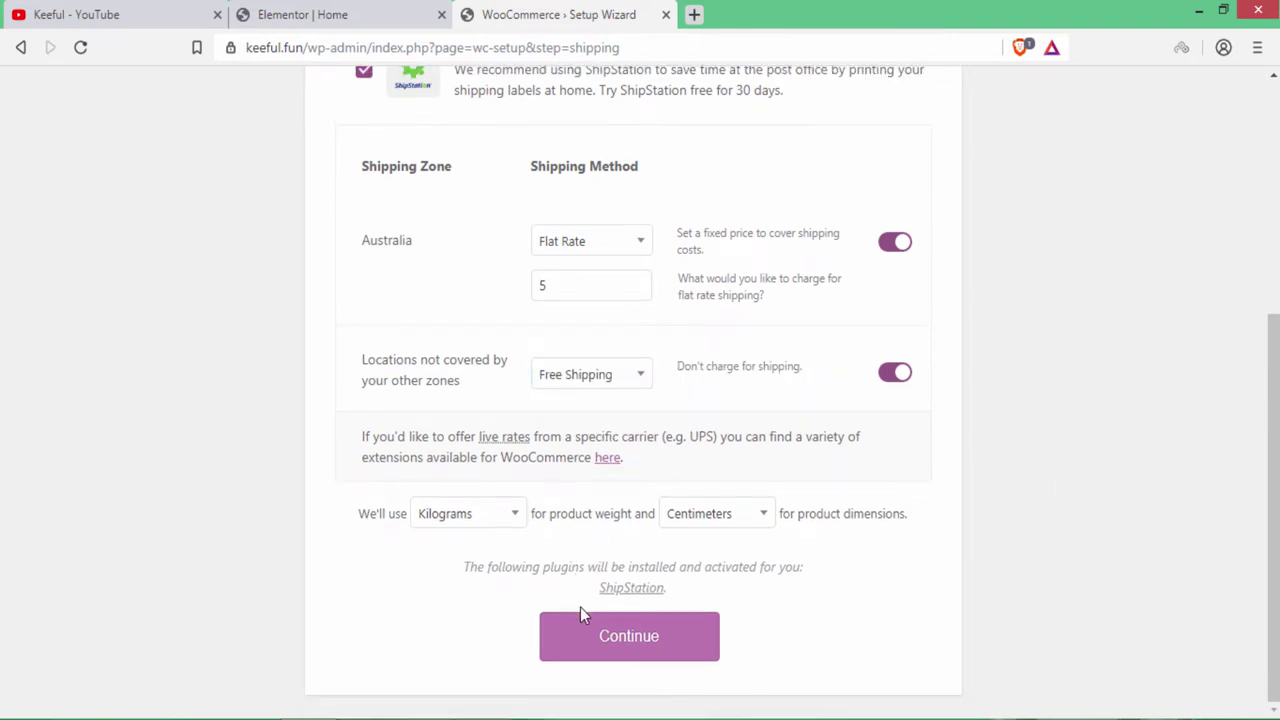
{"action": "left_click", "coordinate": [651, 642]}
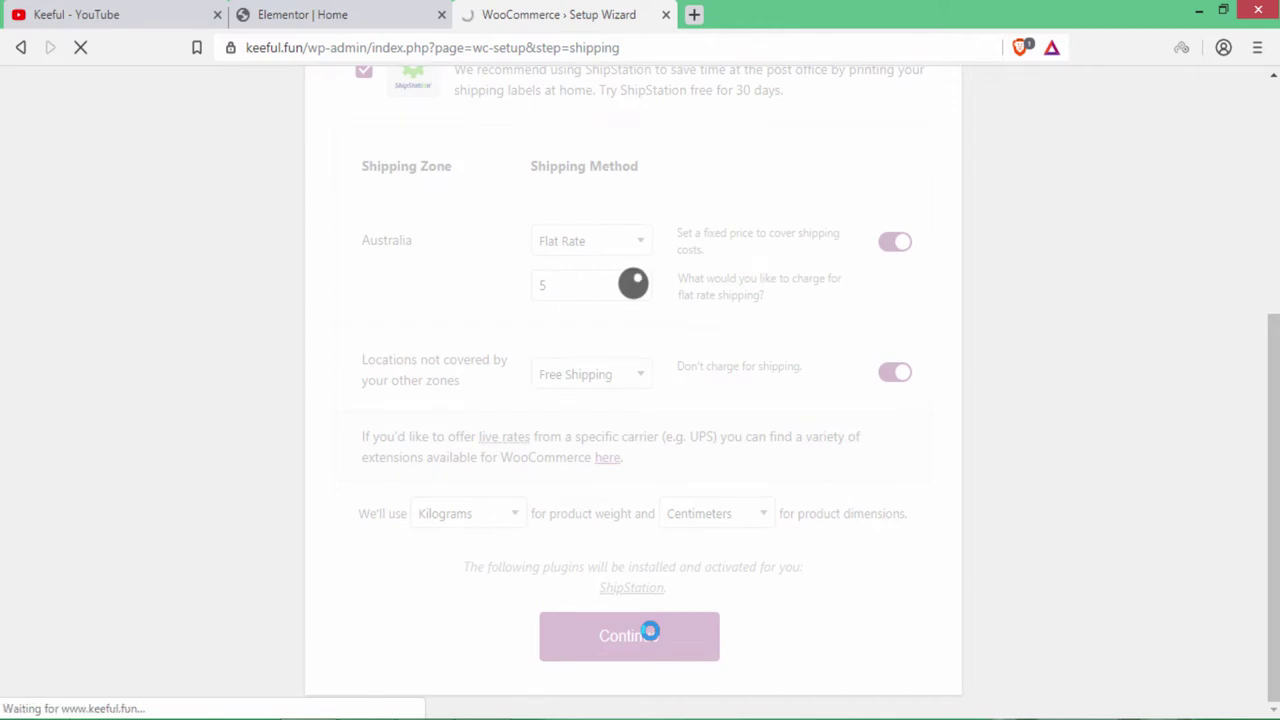
- Skip the recommended plugins and Jetpack steps, then go to the dashboard
{"action": "scroll", "coordinate": [600, 437], "scroll_direction": "down", "scroll_amount": 3}
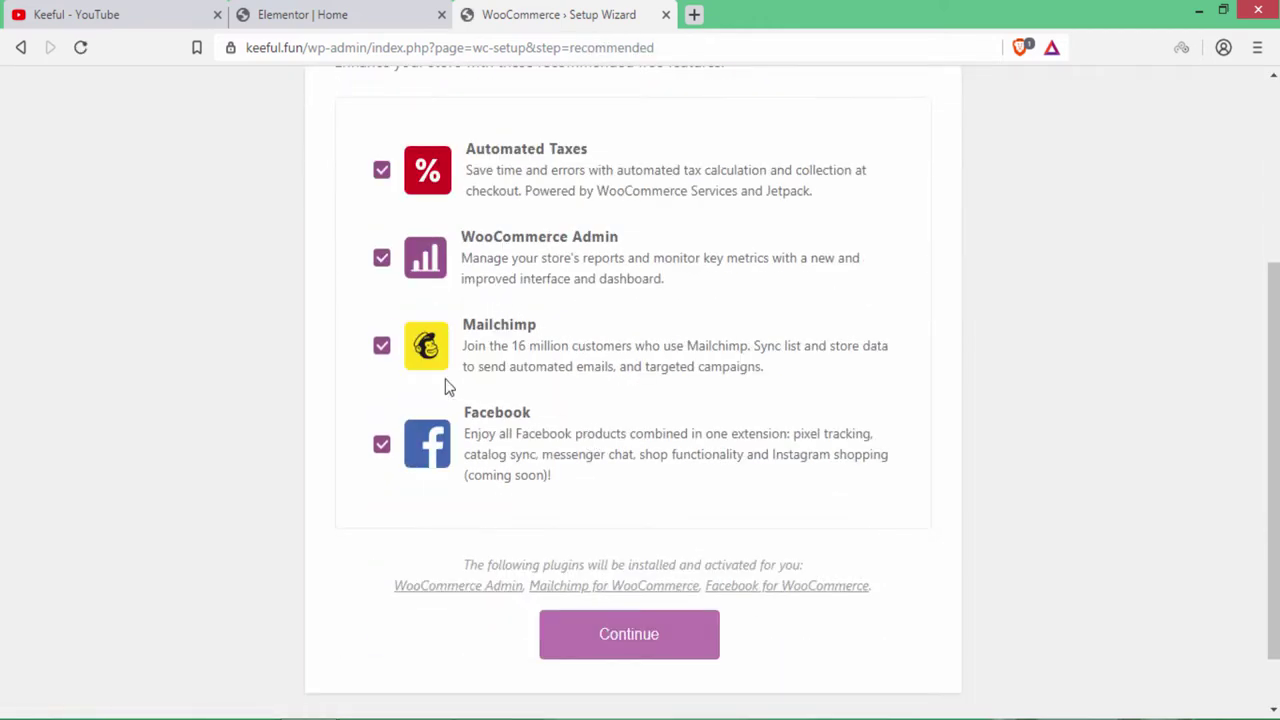
{"action": "scroll", "coordinate": [480, 430], "scroll_direction": "down", "scroll_amount": 1}
{"action": "left_click", "coordinate": [648, 677]}
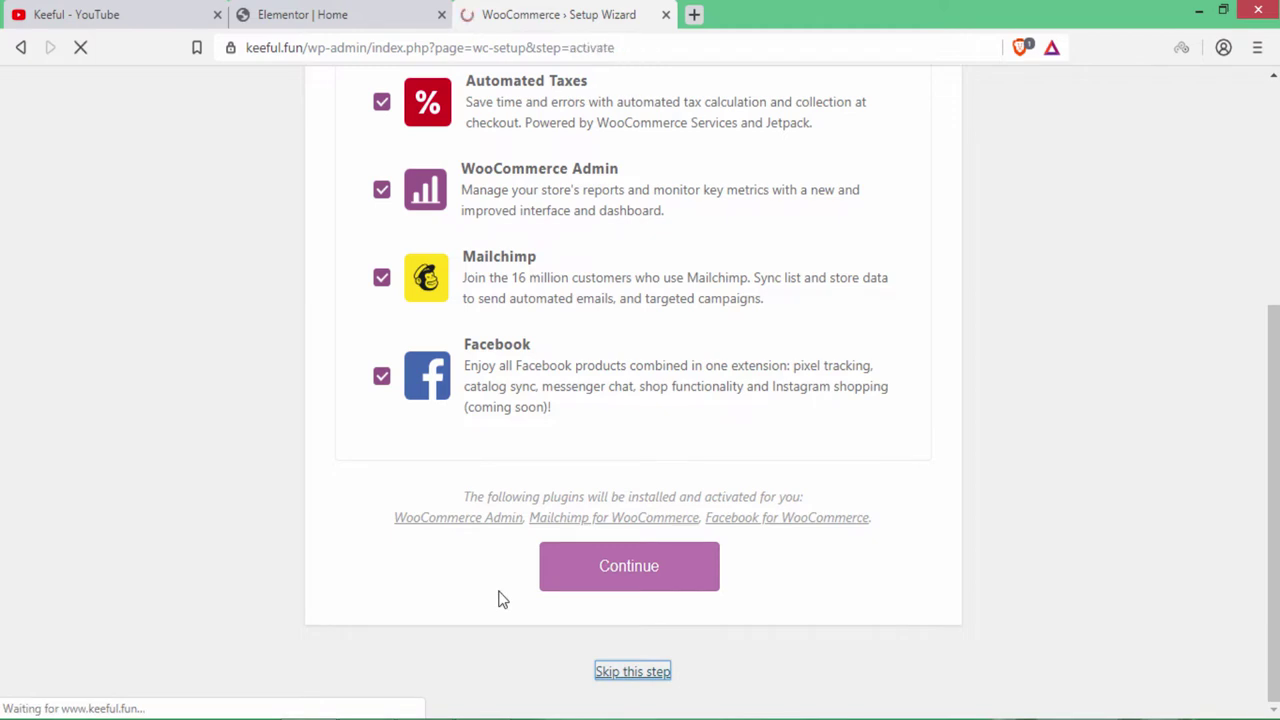
{"action": "scroll", "coordinate": [631, 451], "scroll_direction": "down", "scroll_amount": 3}
{"action": "left_click", "coordinate": [636, 678]}
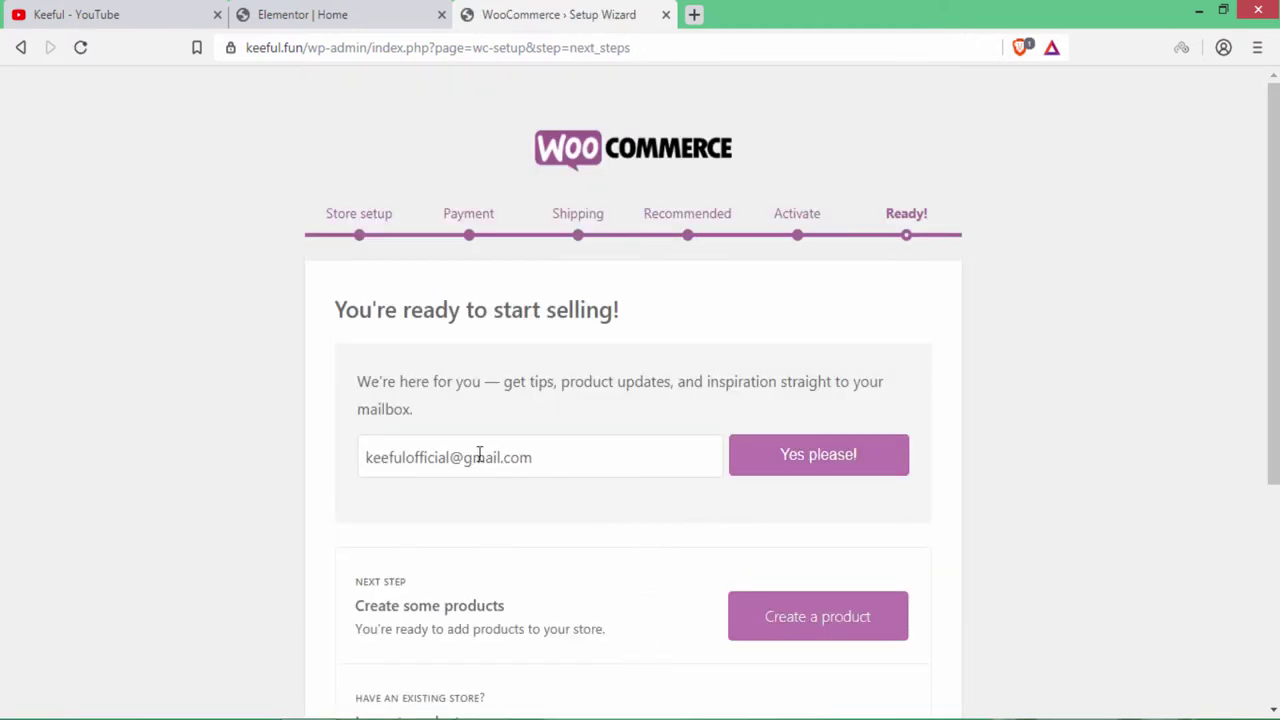
{"action": "scroll", "coordinate": [479, 455], "scroll_direction": "down", "scroll_amount": 5}
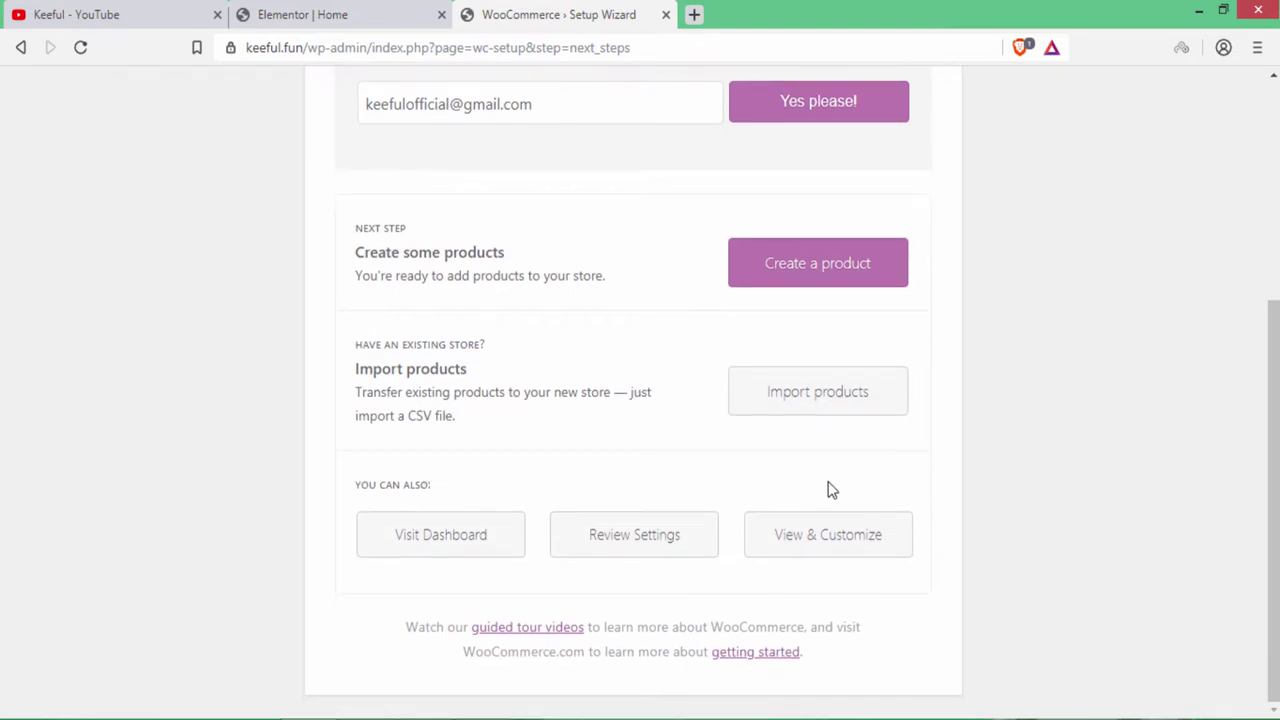
{"action": "left_click", "coordinate": [478, 543]}
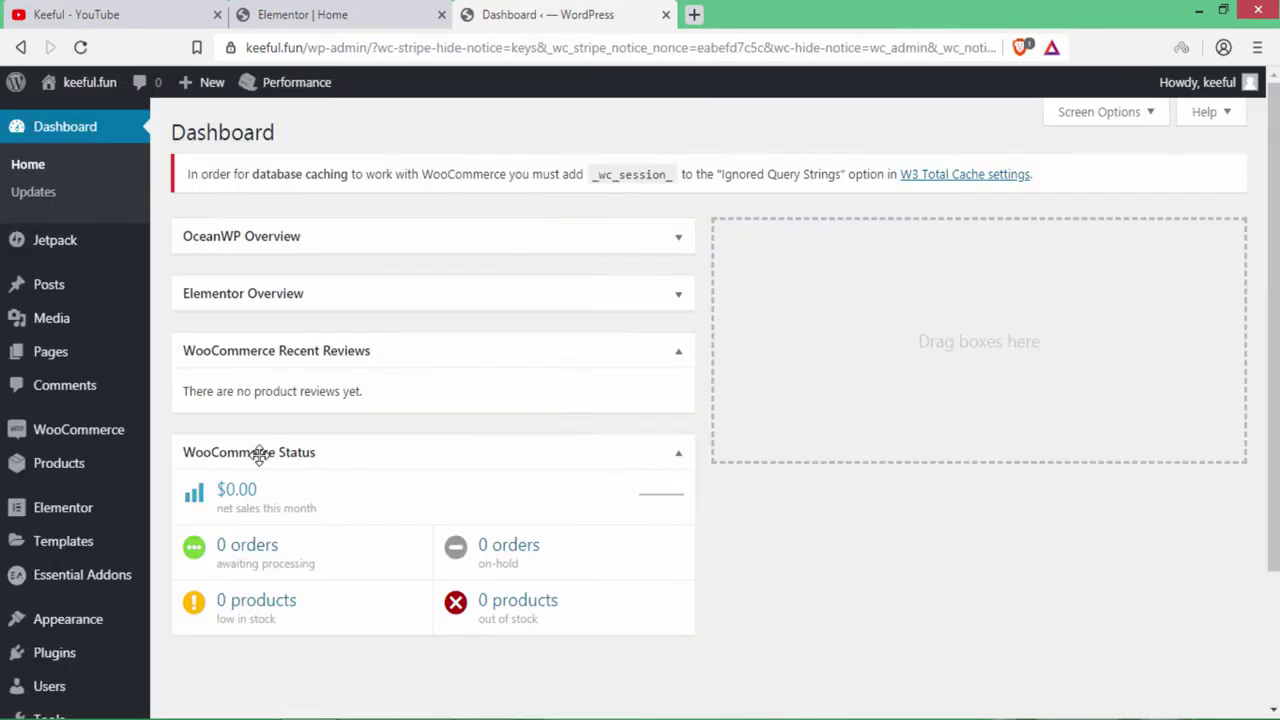
- Open WooCommerce Settings and scroll through the General settings
{"action": "mouse_move", "coordinate": [82, 443]}
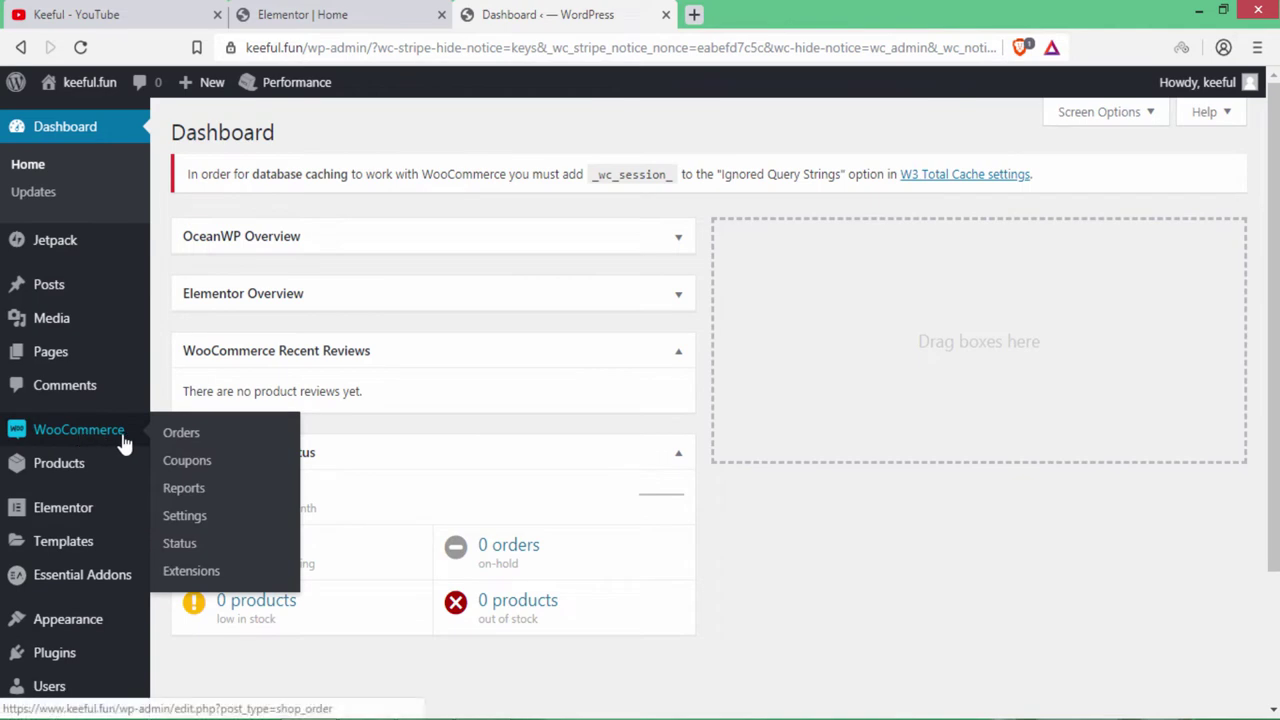
{"action": "left_click", "coordinate": [188, 520]}
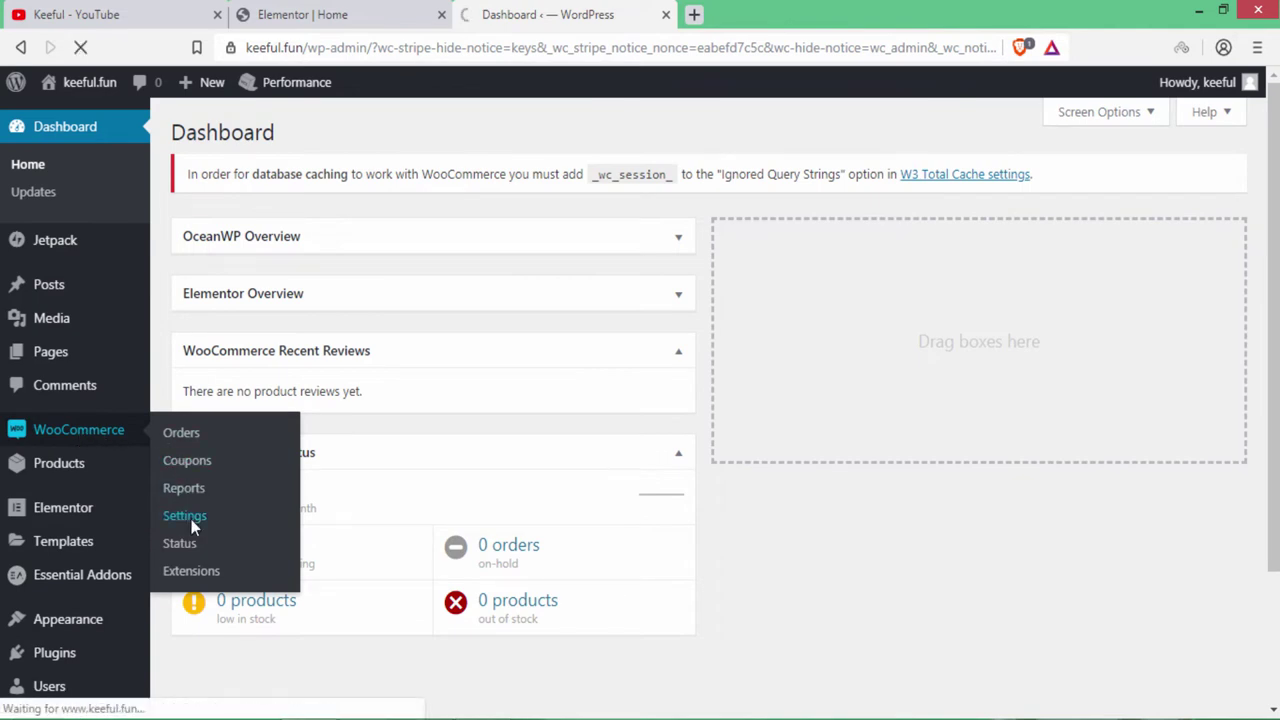
{"action": "scroll", "coordinate": [826, 450], "scroll_direction": "down", "scroll_amount": 2}
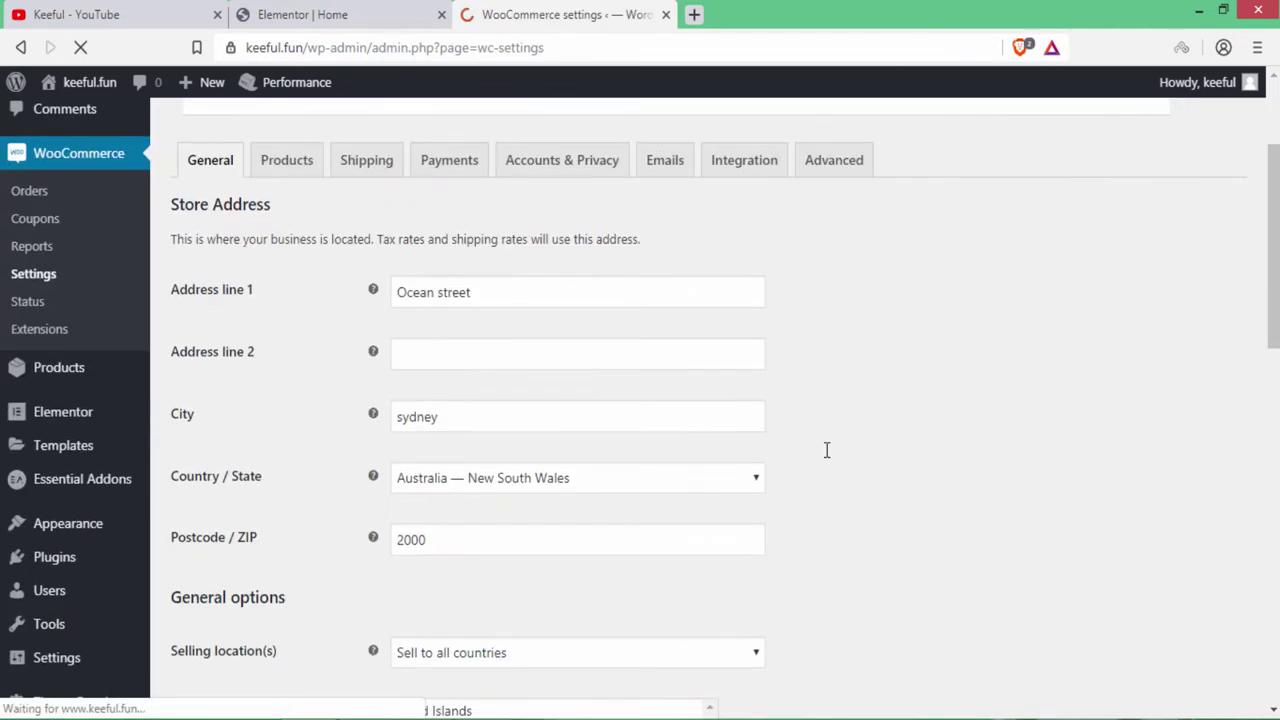
{"action": "scroll", "coordinate": [826, 450], "scroll_direction": "down", "scroll_amount": 7}
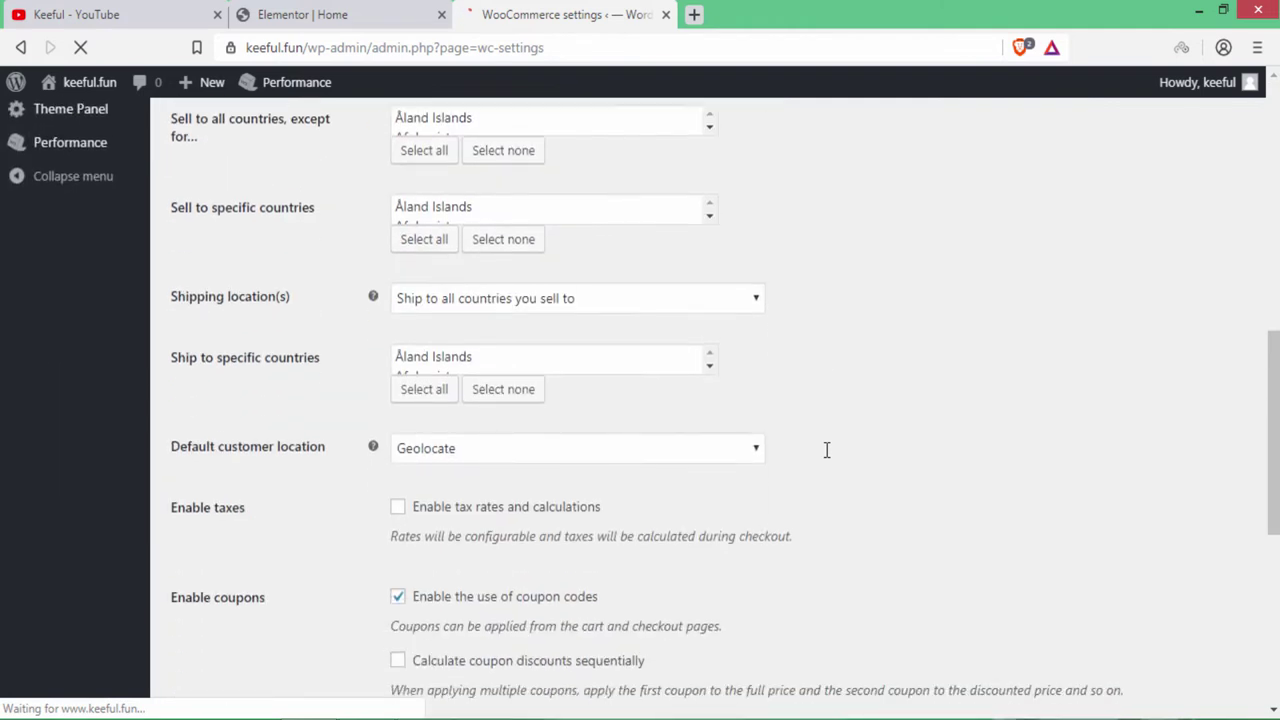
{"action": "scroll", "coordinate": [826, 450], "scroll_direction": "down", "scroll_amount": 2}
{"action": "scroll", "coordinate": [314, 374], "scroll_direction": "up", "scroll_amount": 12}
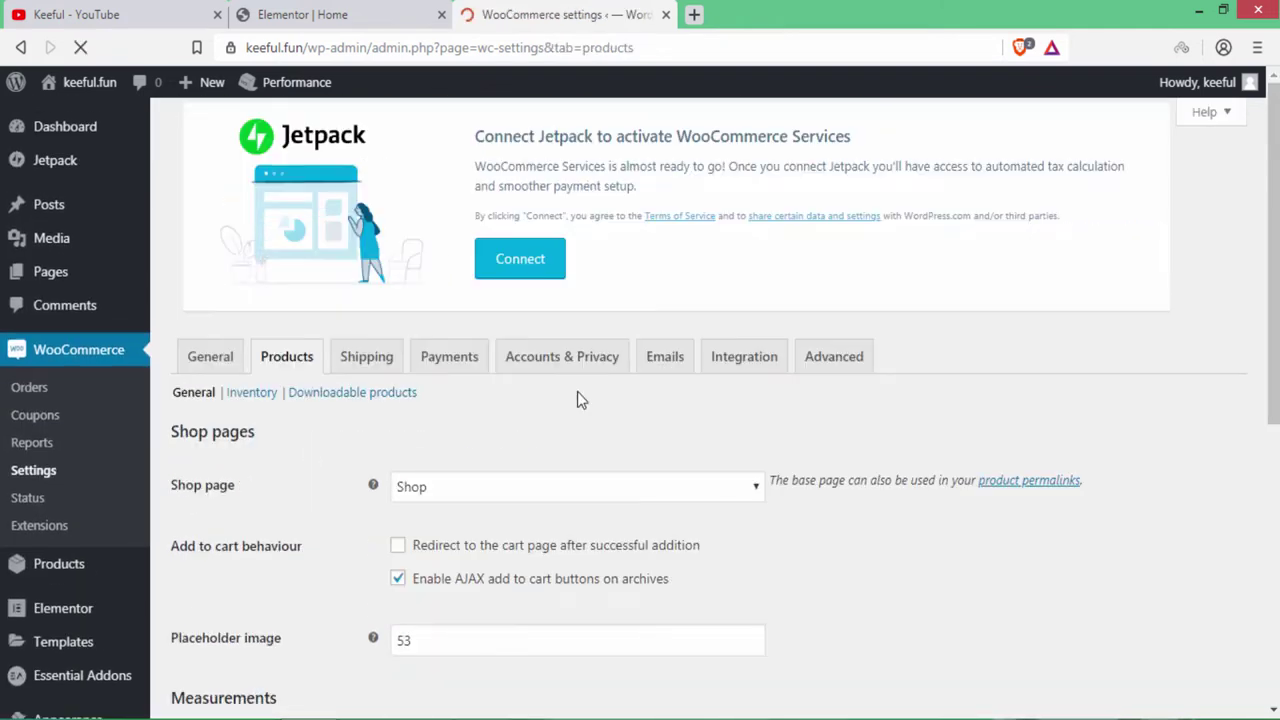
{"action": "scroll", "coordinate": [399, 436], "scroll_direction": "down", "scroll_amount": 2}
{"action": "scroll", "coordinate": [410, 480], "scroll_direction": "down", "scroll_amount": 4}
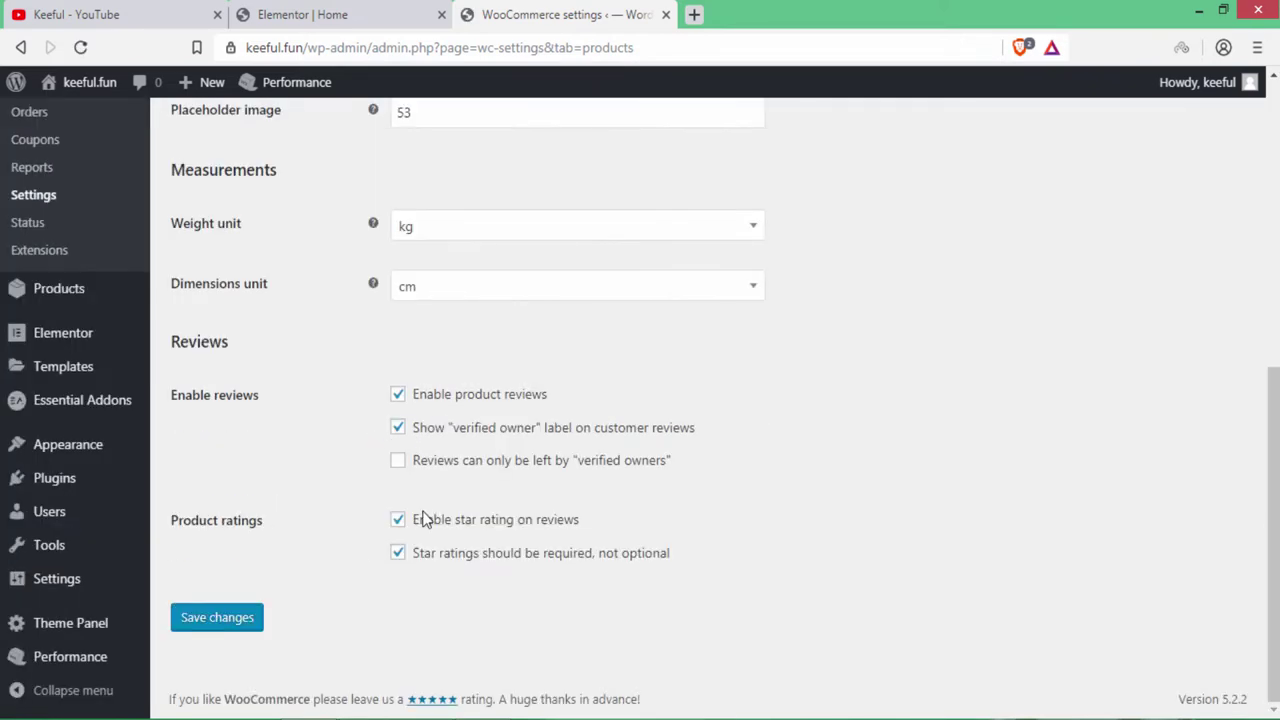
{"action": "scroll", "coordinate": [405, 477], "scroll_direction": "up", "scroll_amount": 1}
{"action": "scroll", "coordinate": [405, 477], "scroll_direction": "up", "scroll_amount": 5}
- Review the Shipping and Accounts & Privacy settings
{"action": "left_click", "coordinate": [366, 150]}
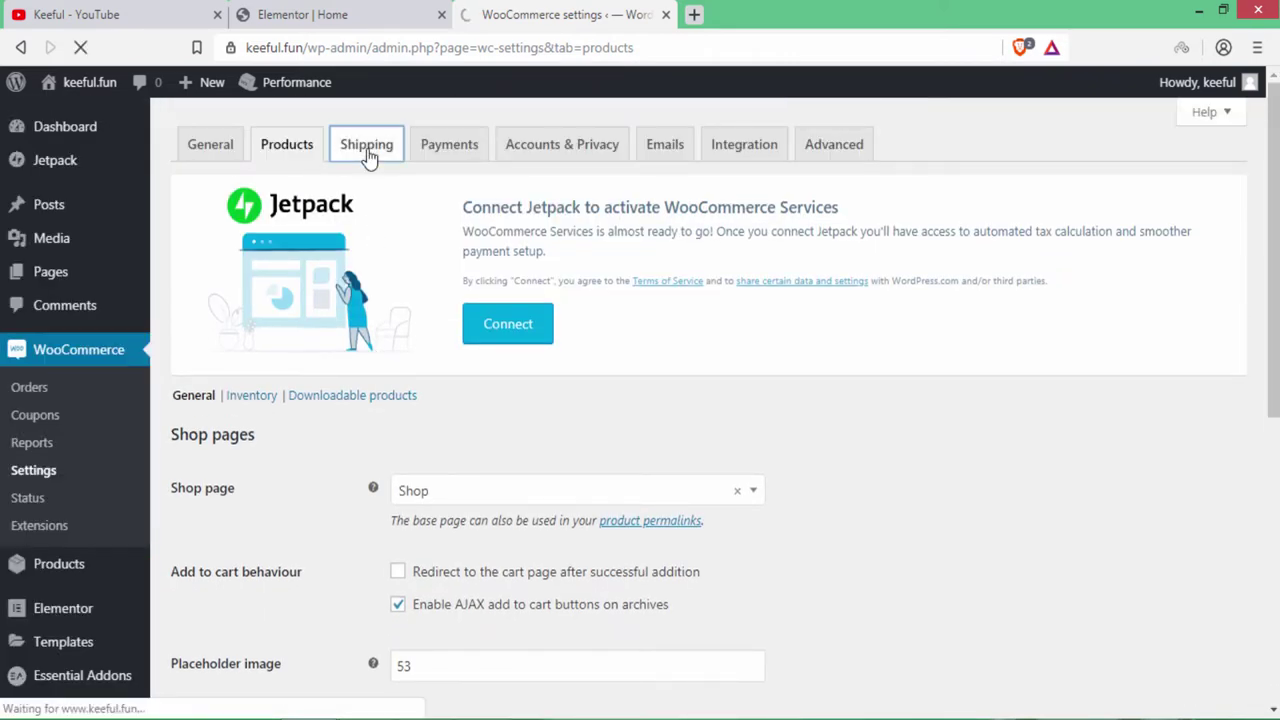
{"action": "scroll", "coordinate": [409, 454], "scroll_direction": "down", "scroll_amount": 2}
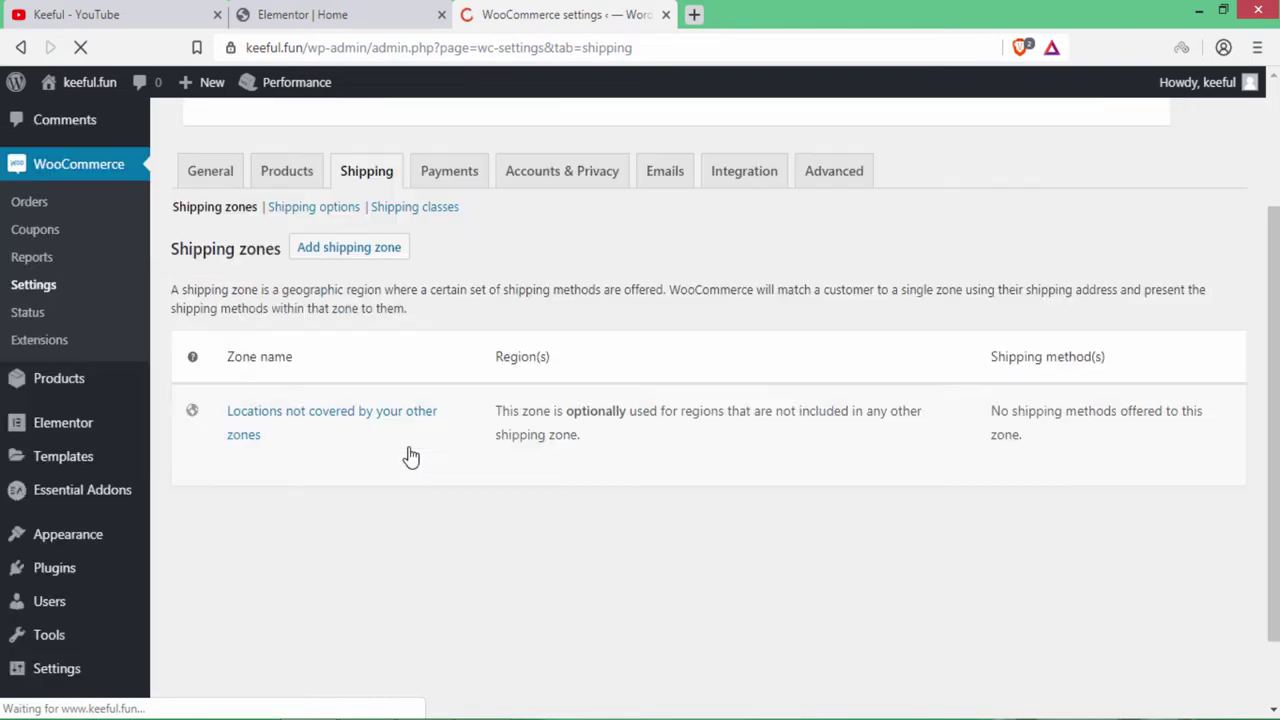
{"action": "scroll", "coordinate": [410, 455], "scroll_direction": "up", "scroll_amount": 1}
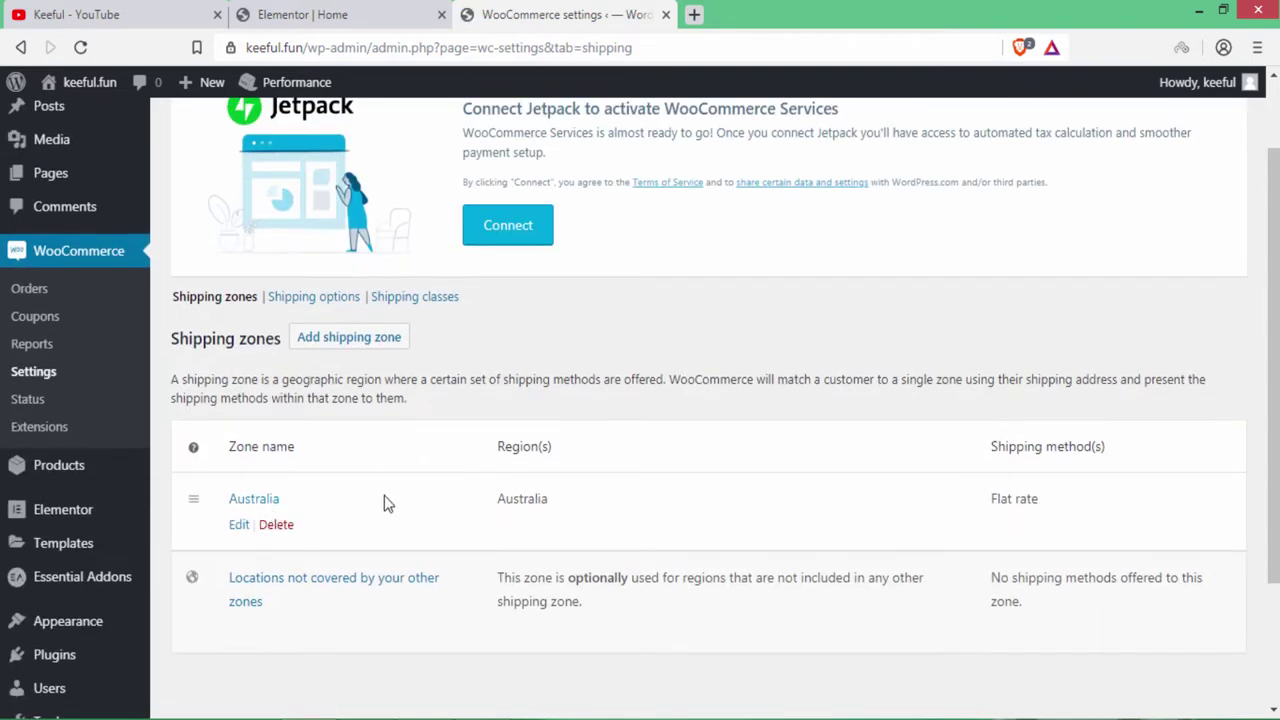
{"action": "scroll", "coordinate": [905, 537], "scroll_direction": "up", "scroll_amount": 1}
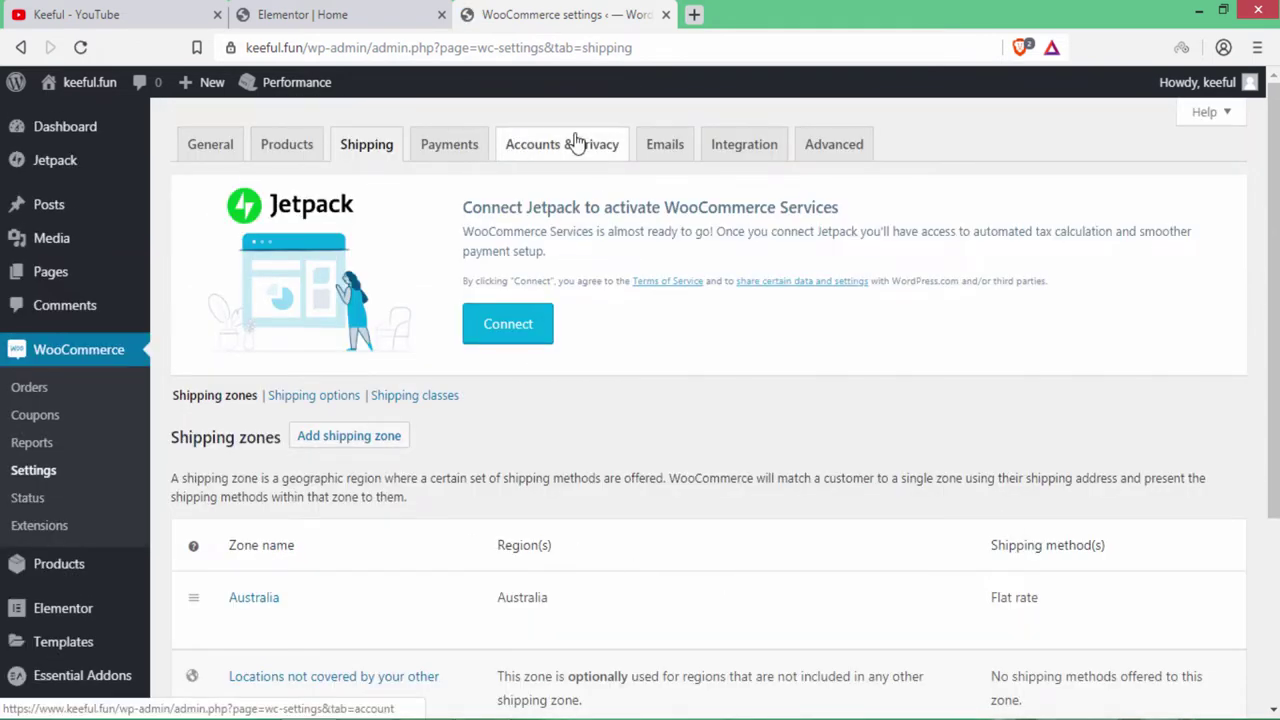
{"action": "left_click", "coordinate": [576, 148]}
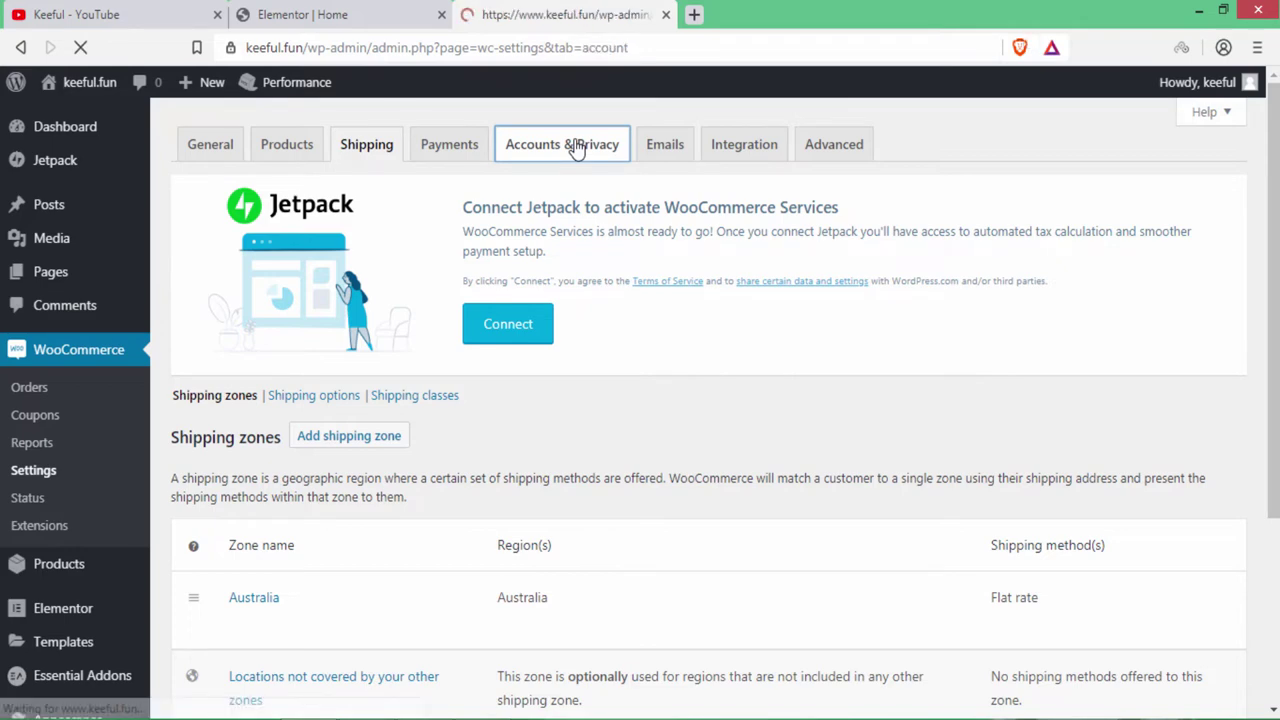
{"action": "scroll", "coordinate": [340, 490], "scroll_direction": "down", "scroll_amount": 8}
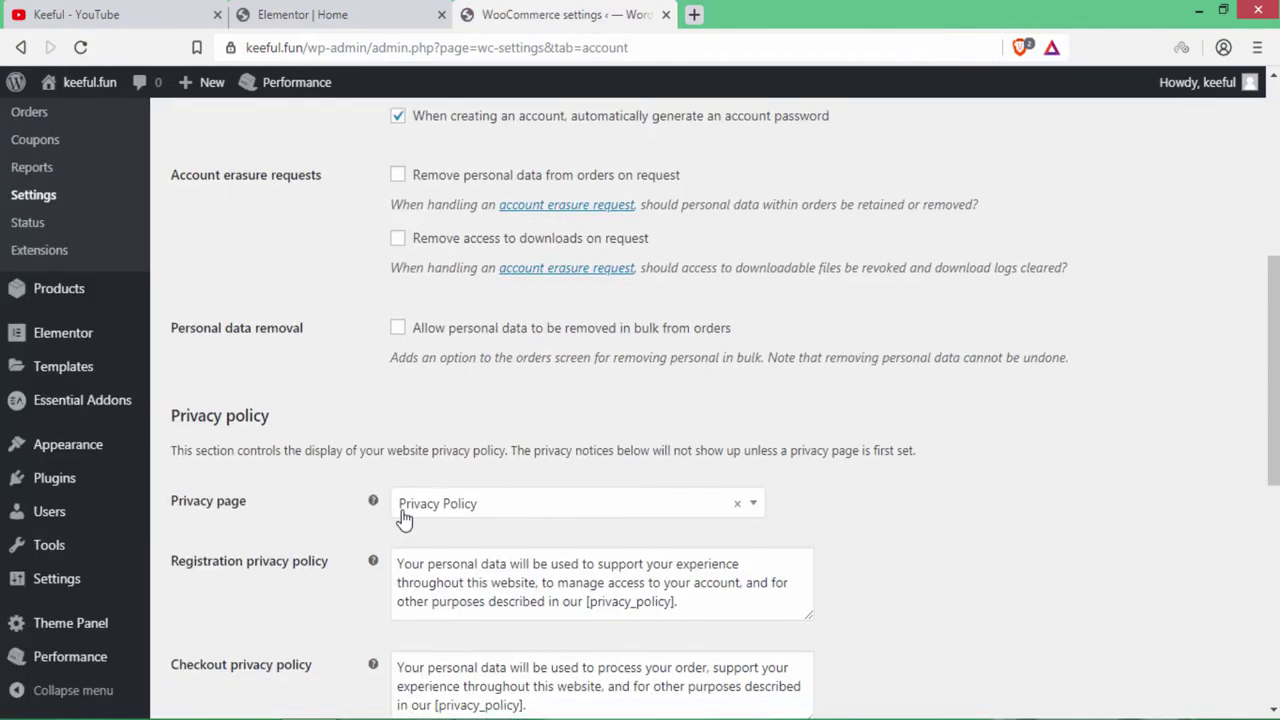
{"action": "scroll", "coordinate": [400, 508], "scroll_direction": "down", "scroll_amount": 3}
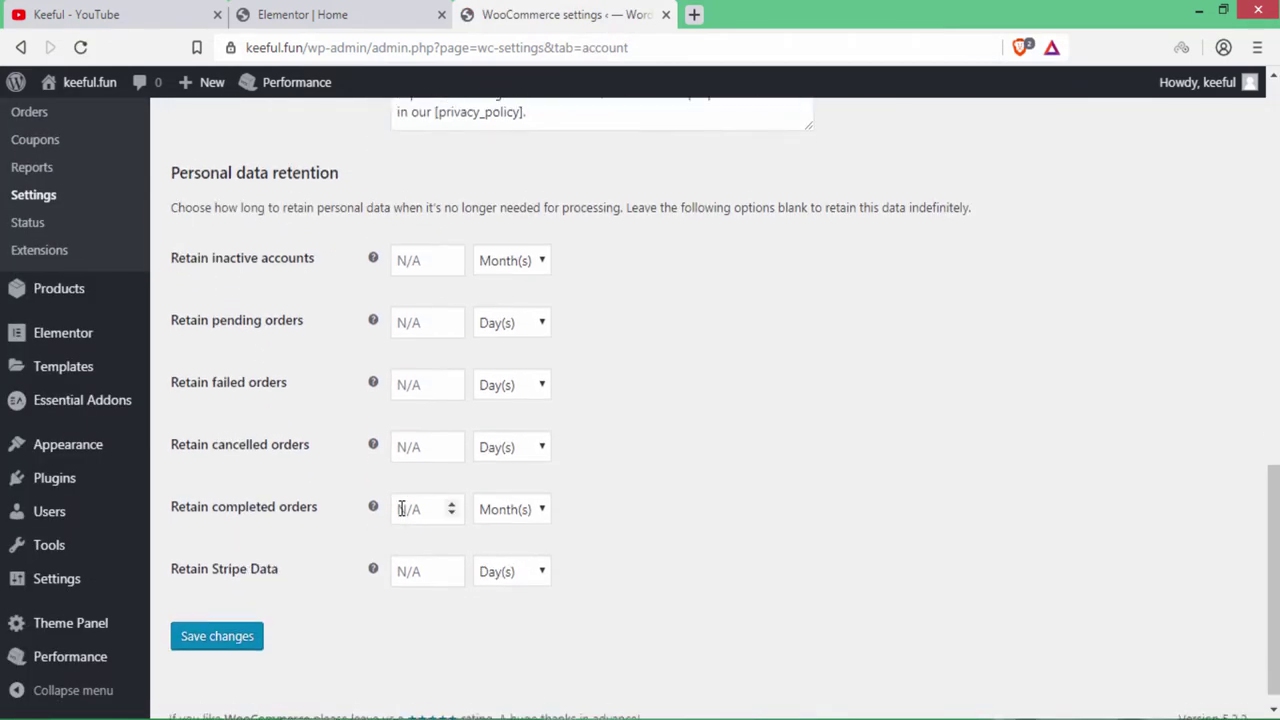
{"action": "scroll", "coordinate": [400, 514], "scroll_direction": "up", "scroll_amount": 8}
{"action": "scroll", "coordinate": [400, 514], "scroll_direction": "up", "scroll_amount": 3}
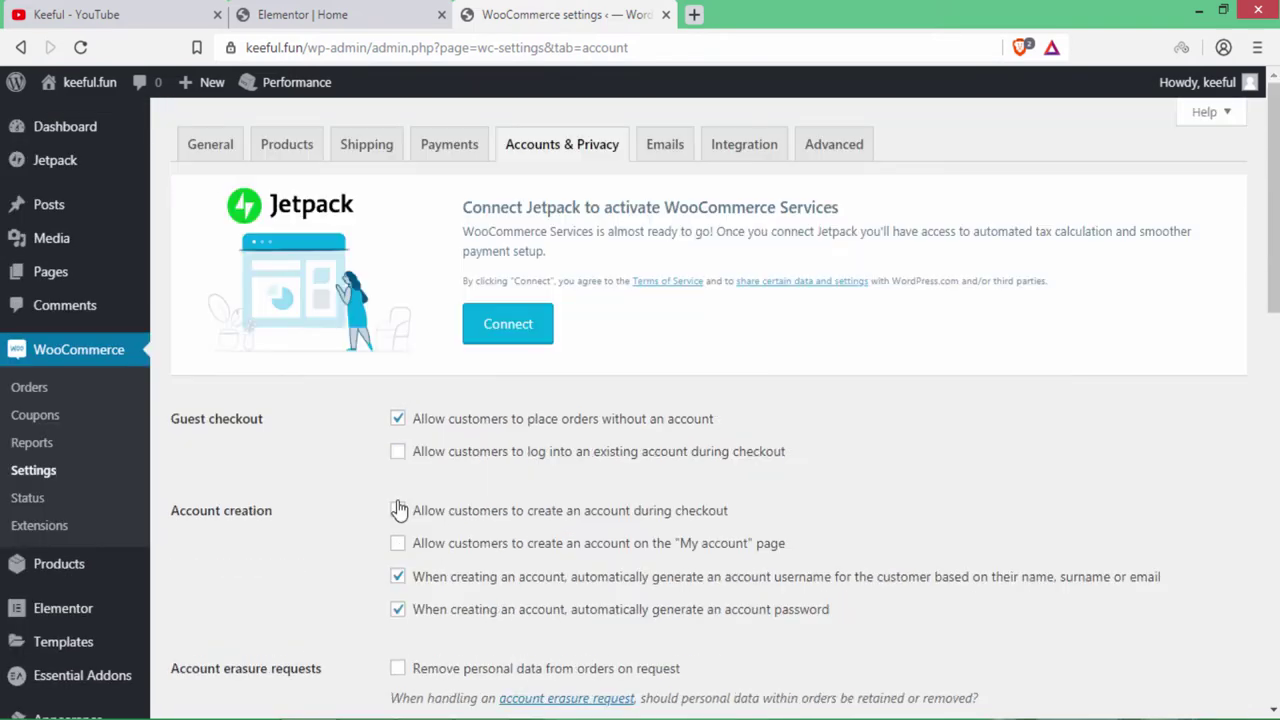
- Review the Emails, Integration and Advanced settings
{"action": "left_click", "coordinate": [667, 150]}
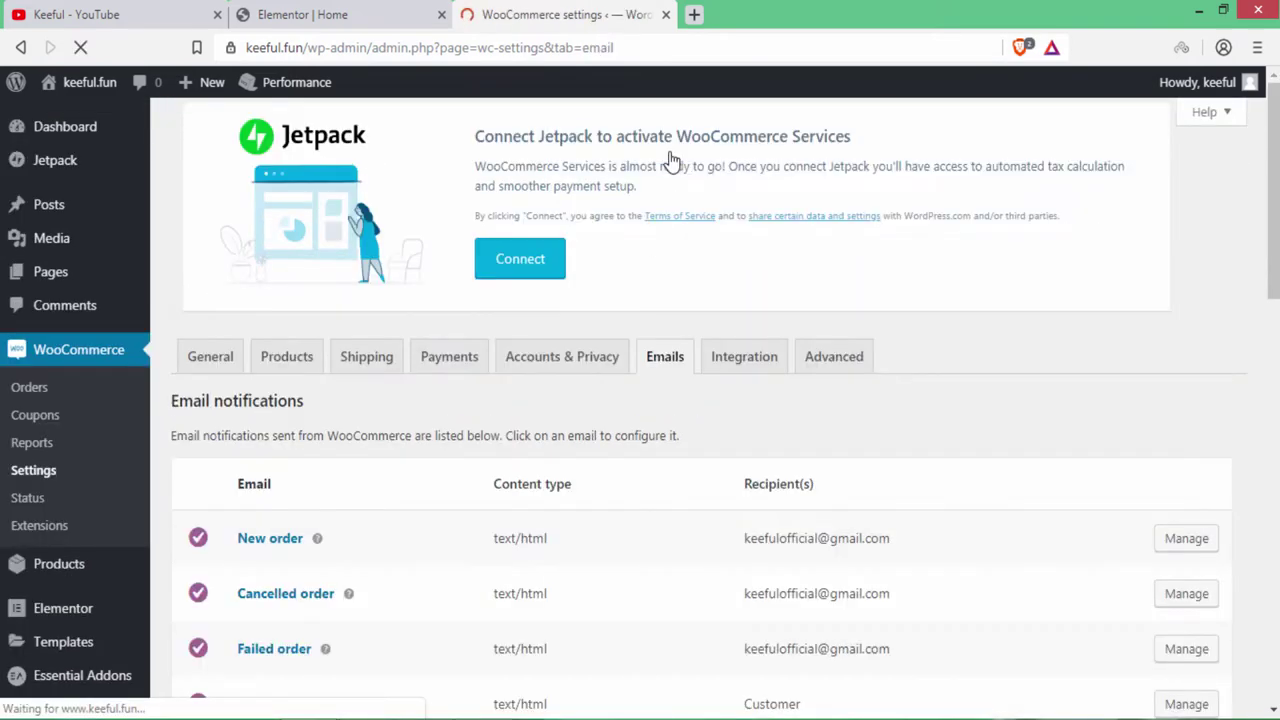
{"action": "scroll", "coordinate": [665, 493], "scroll_direction": "down", "scroll_amount": 2}
{"action": "scroll", "coordinate": [667, 493], "scroll_direction": "down", "scroll_amount": 2}
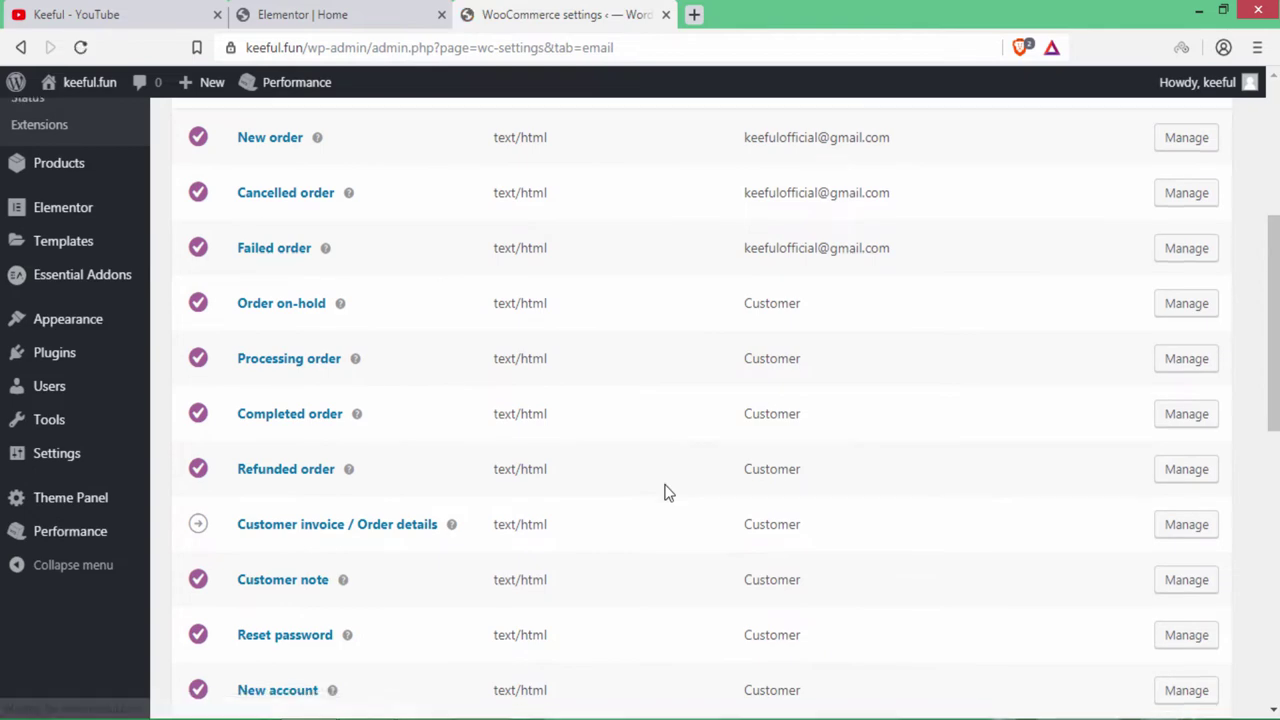
{"action": "scroll", "coordinate": [665, 492], "scroll_direction": "down", "scroll_amount": 5}
{"action": "scroll", "coordinate": [667, 480], "scroll_direction": "up", "scroll_amount": 10}
{"action": "left_click", "coordinate": [751, 143]}
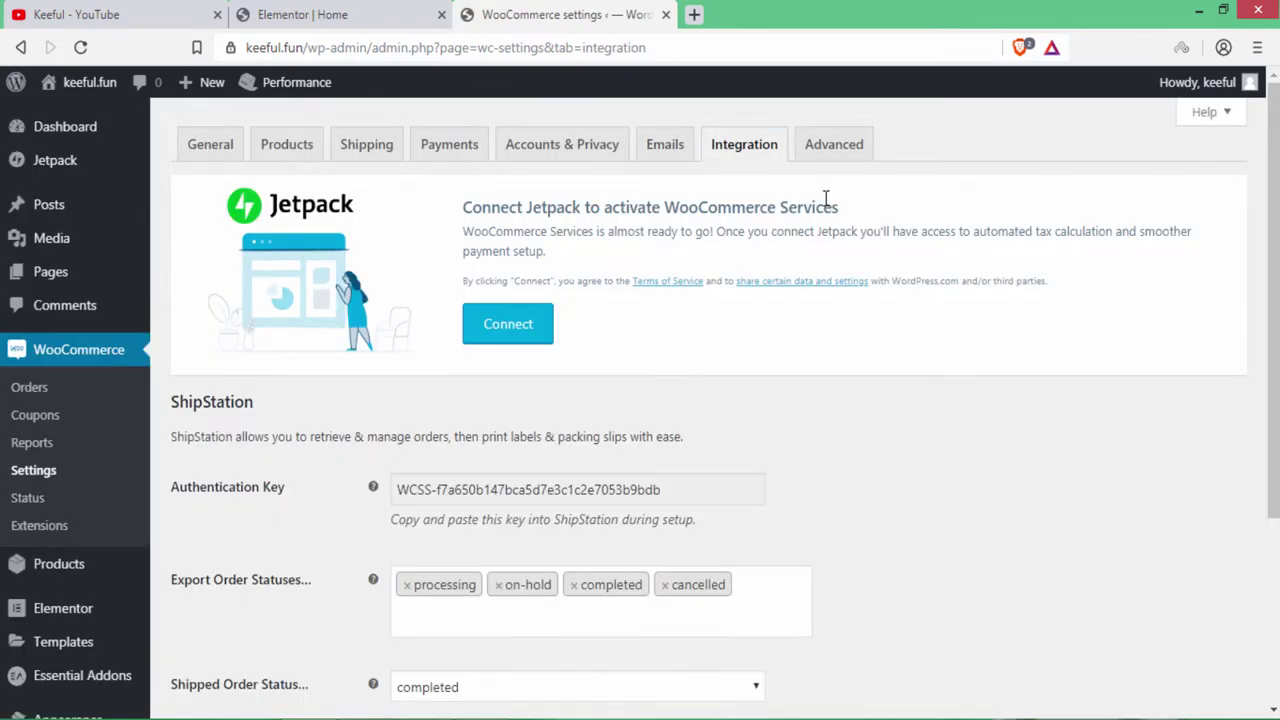
{"action": "left_click", "coordinate": [834, 146]}
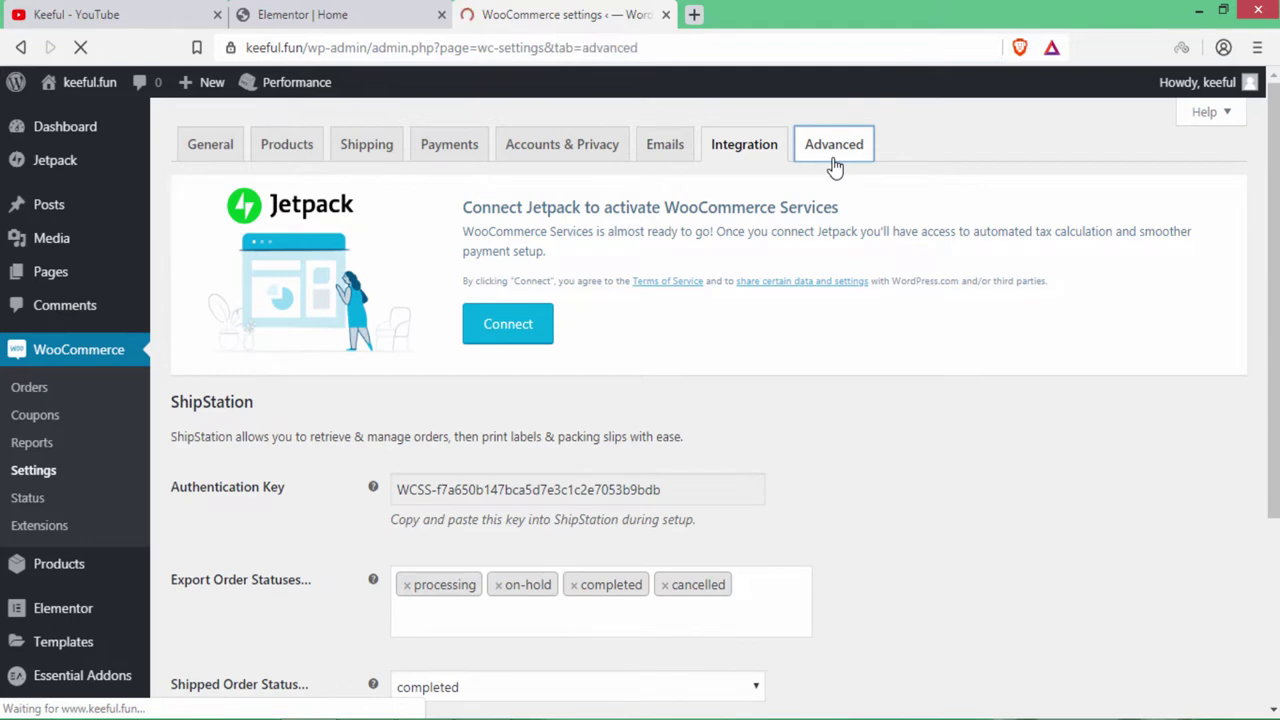
{"action": "scroll", "coordinate": [866, 474], "scroll_direction": "down", "scroll_amount": 3}
{"action": "scroll", "coordinate": [243, 230], "scroll_direction": "up", "scroll_amount": 1}
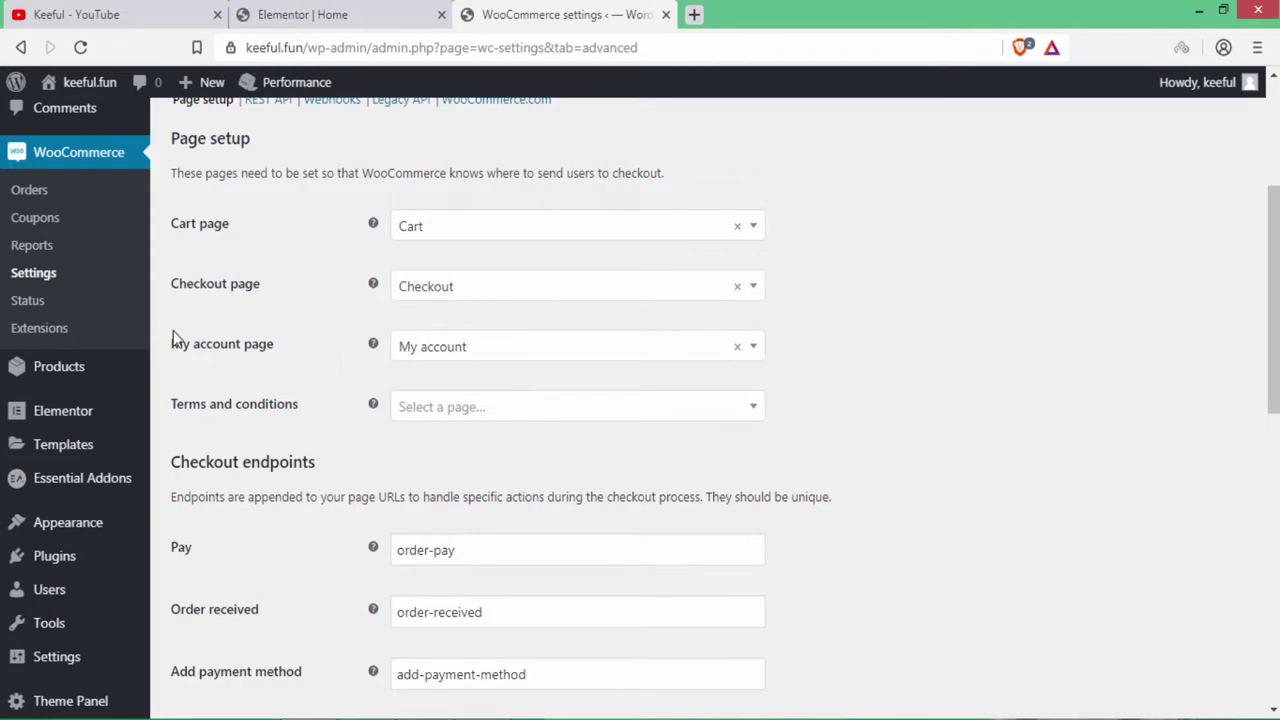
- Open a new page editor in a separate browser tab
{"action": "scroll", "coordinate": [172, 342], "scroll_direction": "up", "scroll_amount": 3}
{"action": "mouse_move", "coordinate": [82, 280]}
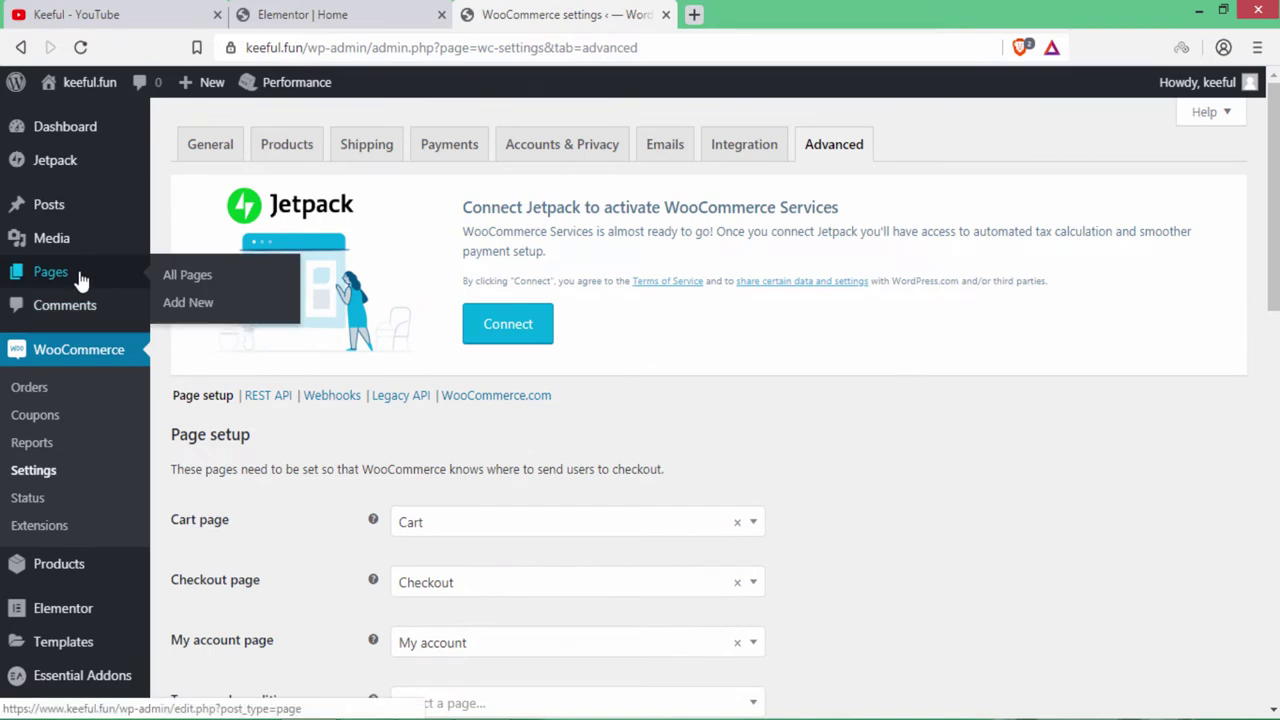
{"action": "right_click", "coordinate": [120, 287]}
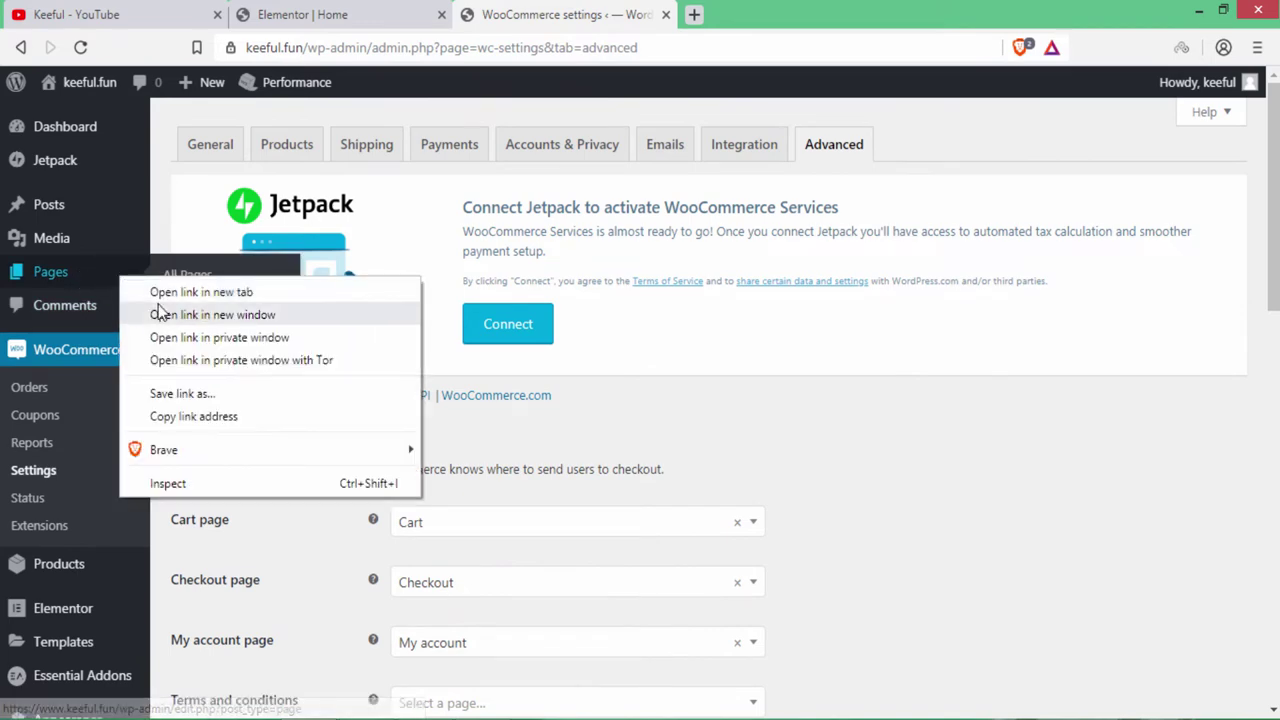
{"action": "left_click", "coordinate": [168, 292]}
{"action": "left_click", "coordinate": [760, 10]}
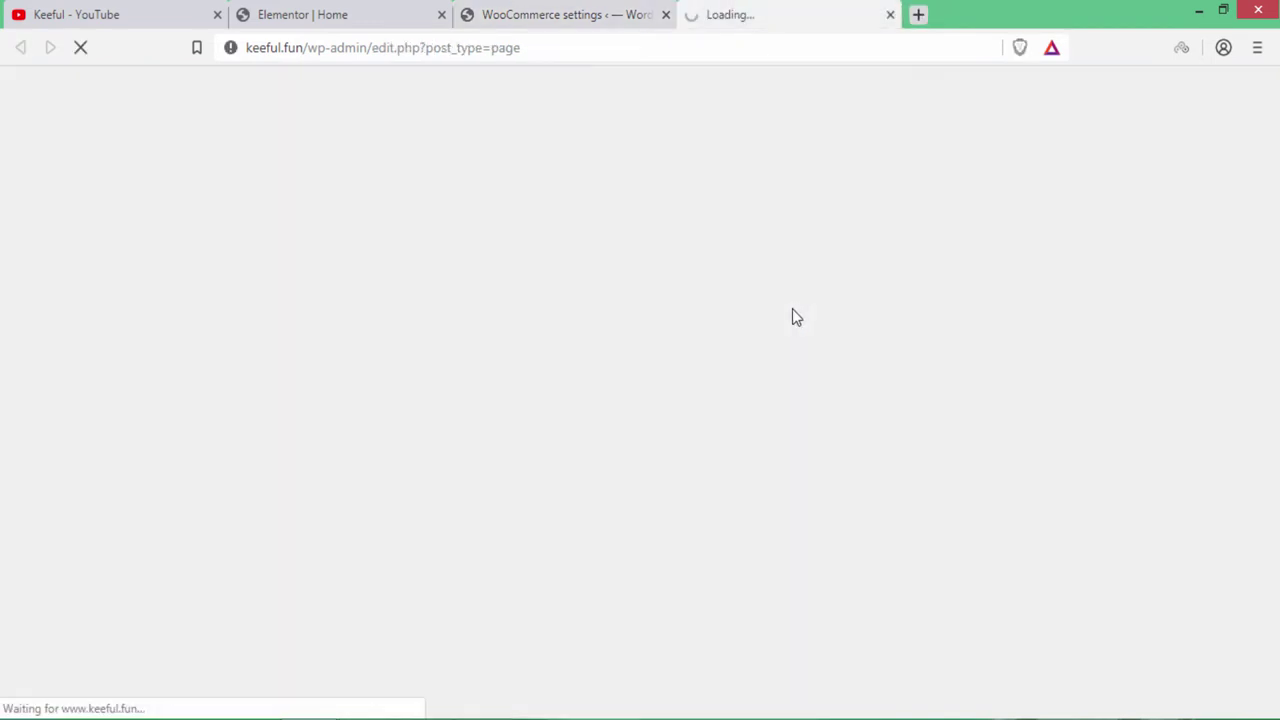
{"action": "left_click", "coordinate": [282, 140]}
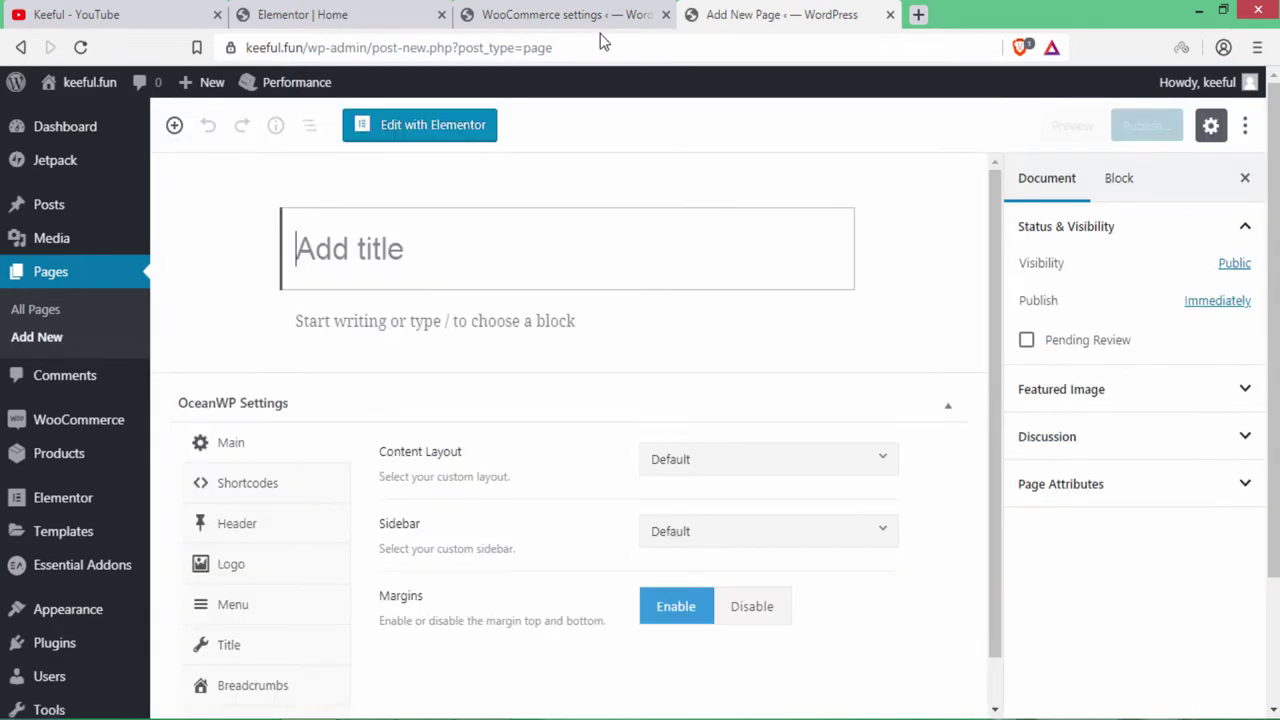
- Title the new page Cart, matching the Cart label in WooCommerce page setup
{"action": "left_click", "coordinate": [589, 18]}
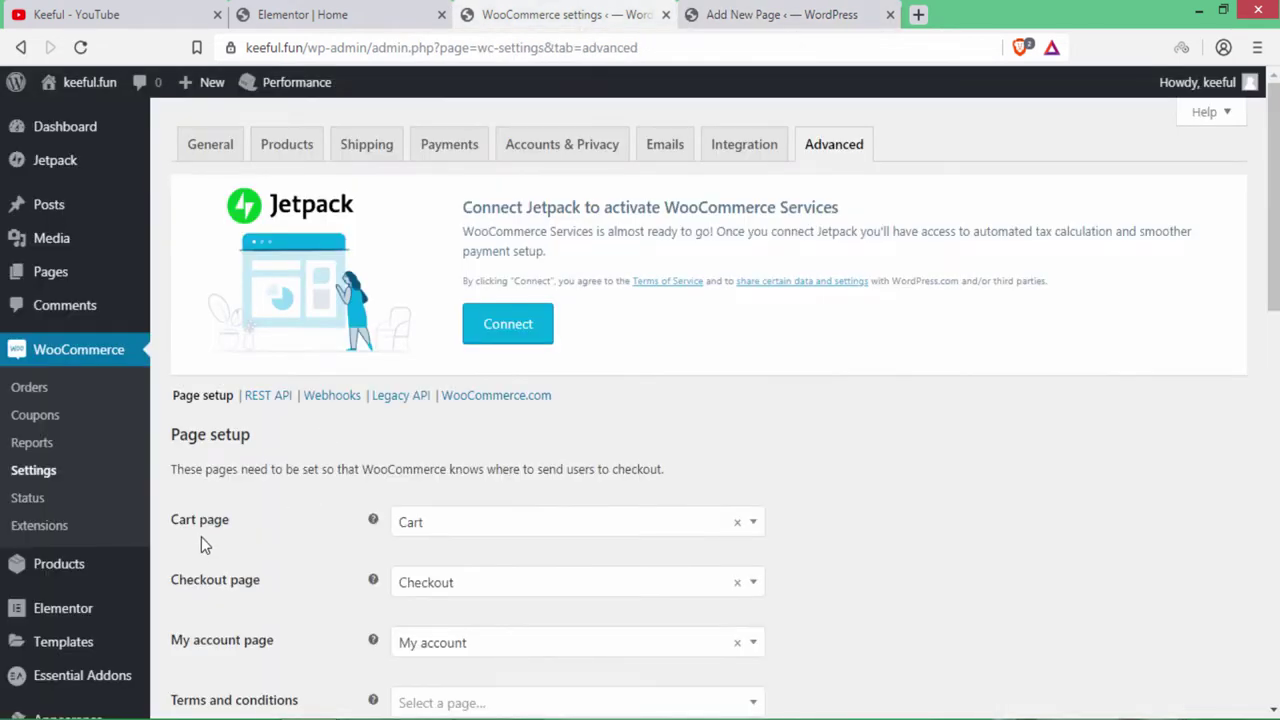
{"action": "left_click_drag", "start_coordinate": [230, 528], "coordinate": [170, 523]}
{"action": "key", "text": "ctrl+Tab"}
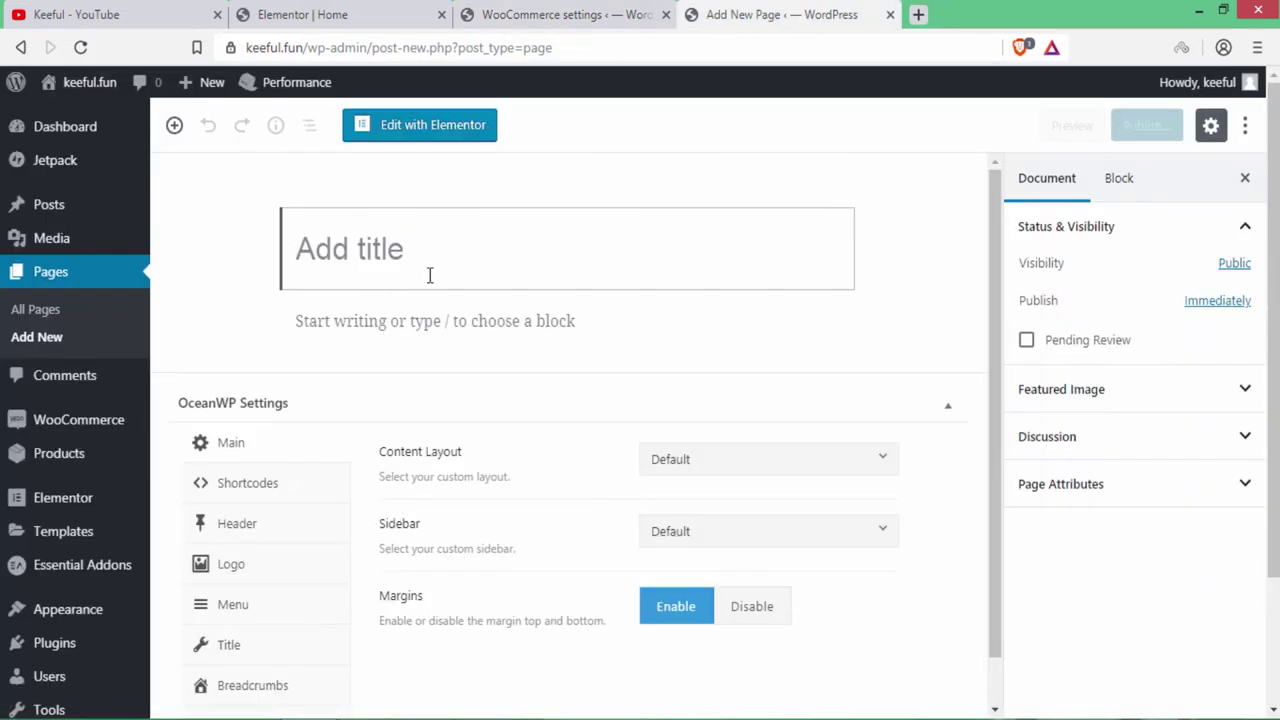
{"action": "type", "text": "Cart"}
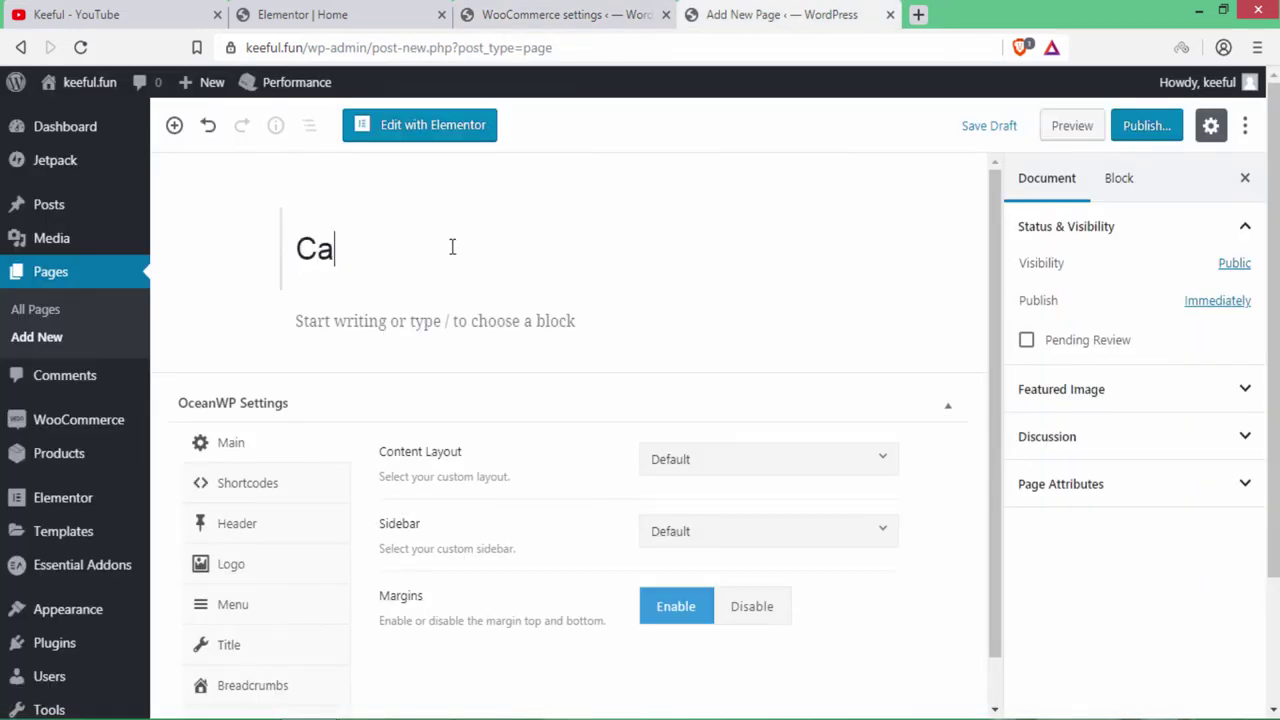
{"action": "left_click", "coordinate": [496, 329]}
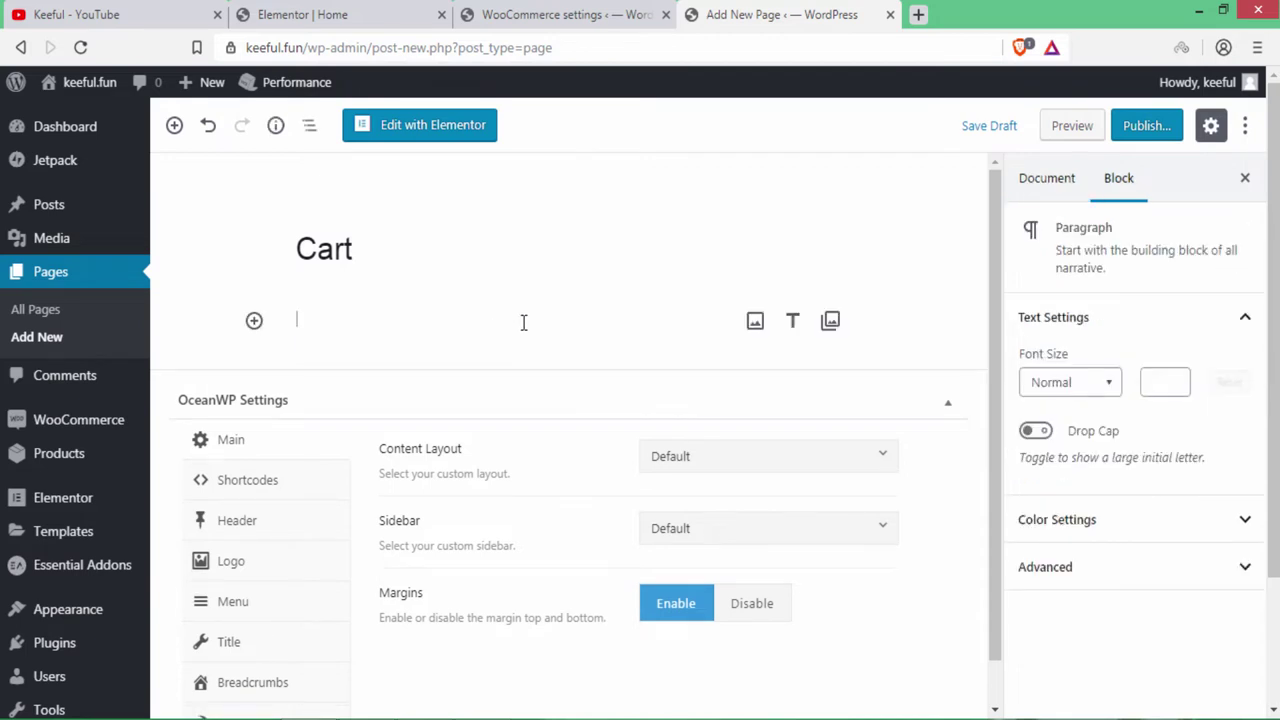
- Add the [woocommerce_cart] shortcode, publish the Cart page, and start another new page
{"action": "left_click", "coordinate": [560, 14]}
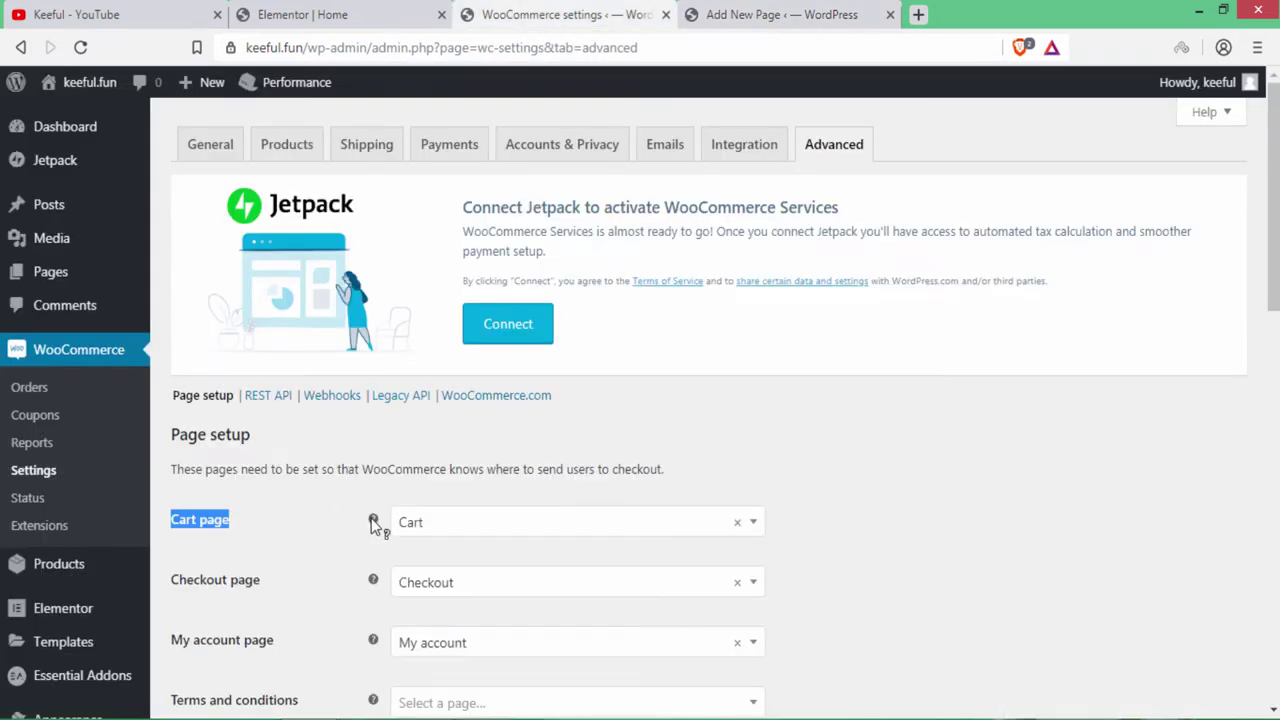
{"action": "mouse_move", "coordinate": [374, 525]}
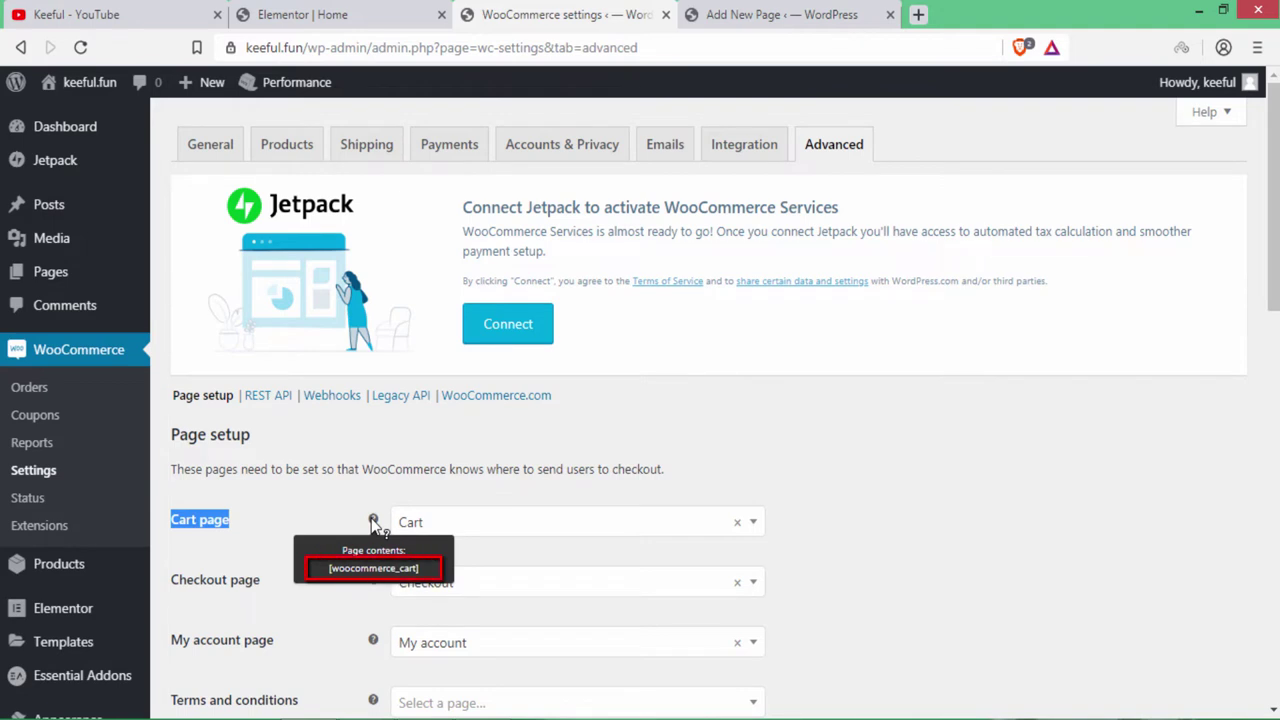
{"action": "key", "text": "ctrl+Tab"}
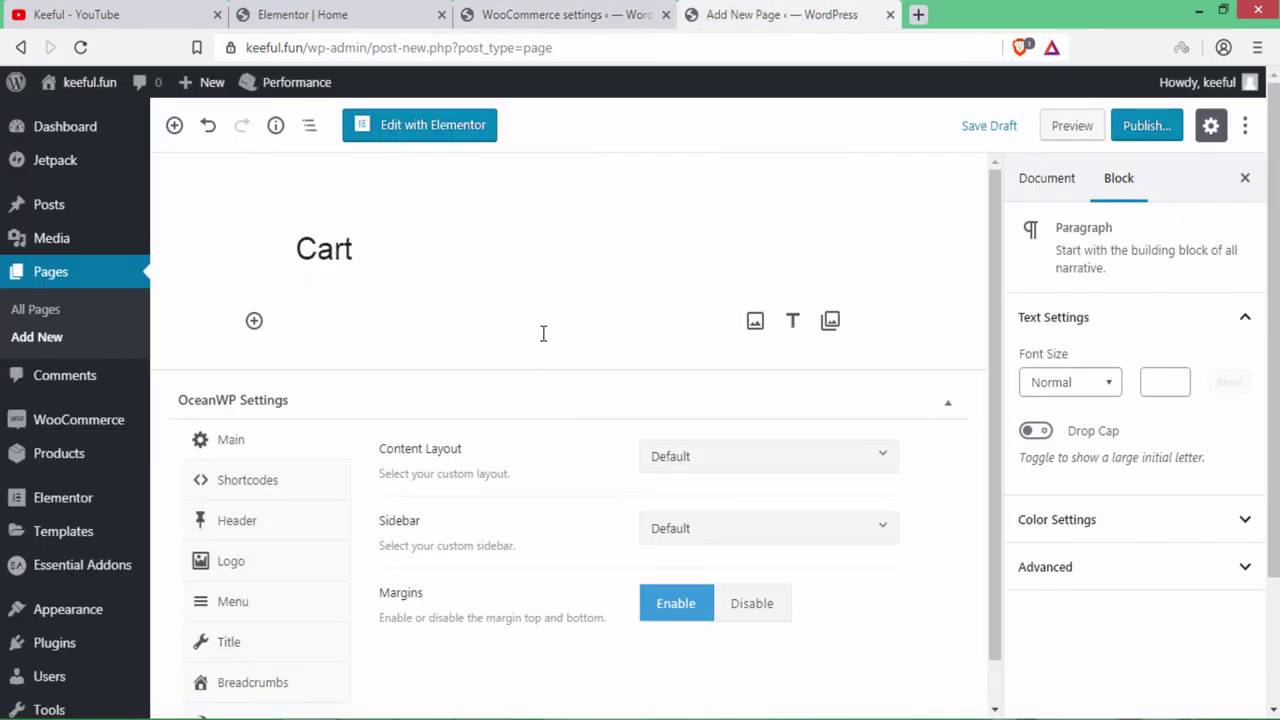
{"action": "type", "text": "[woocommerce"}
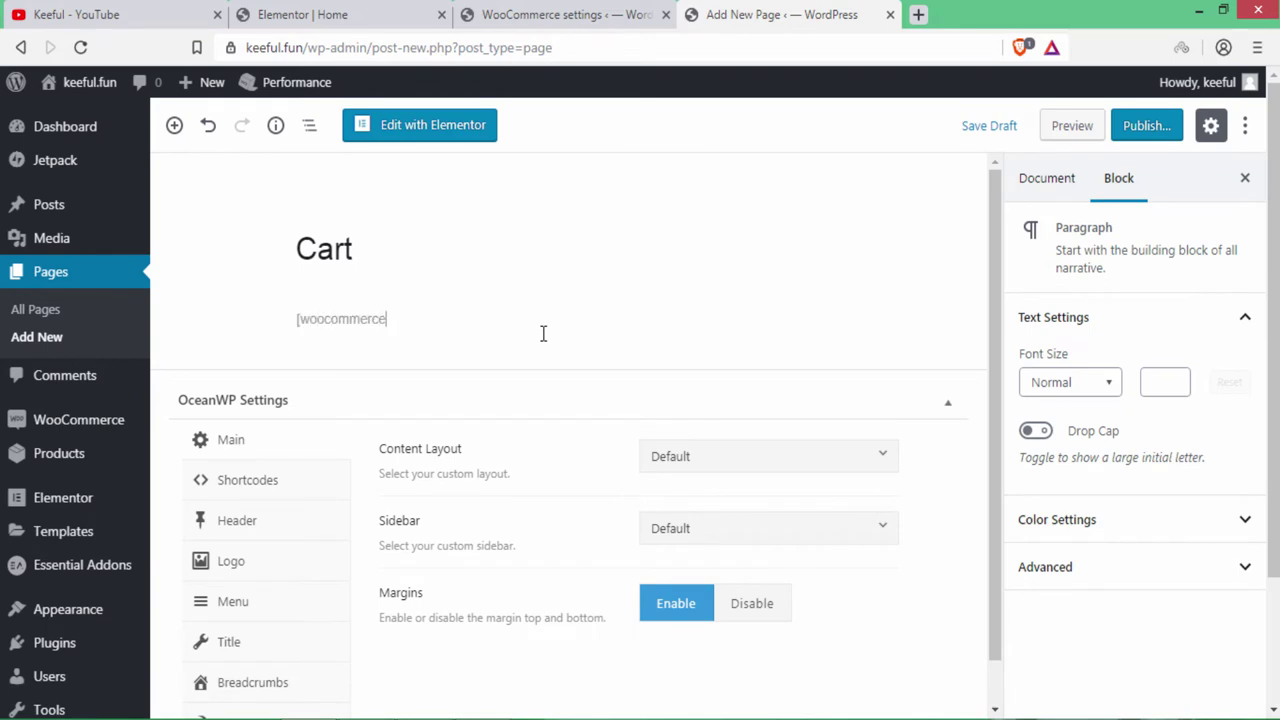
{"action": "type", "text": "_cart"}
{"action": "left_click", "coordinate": [1146, 126]}
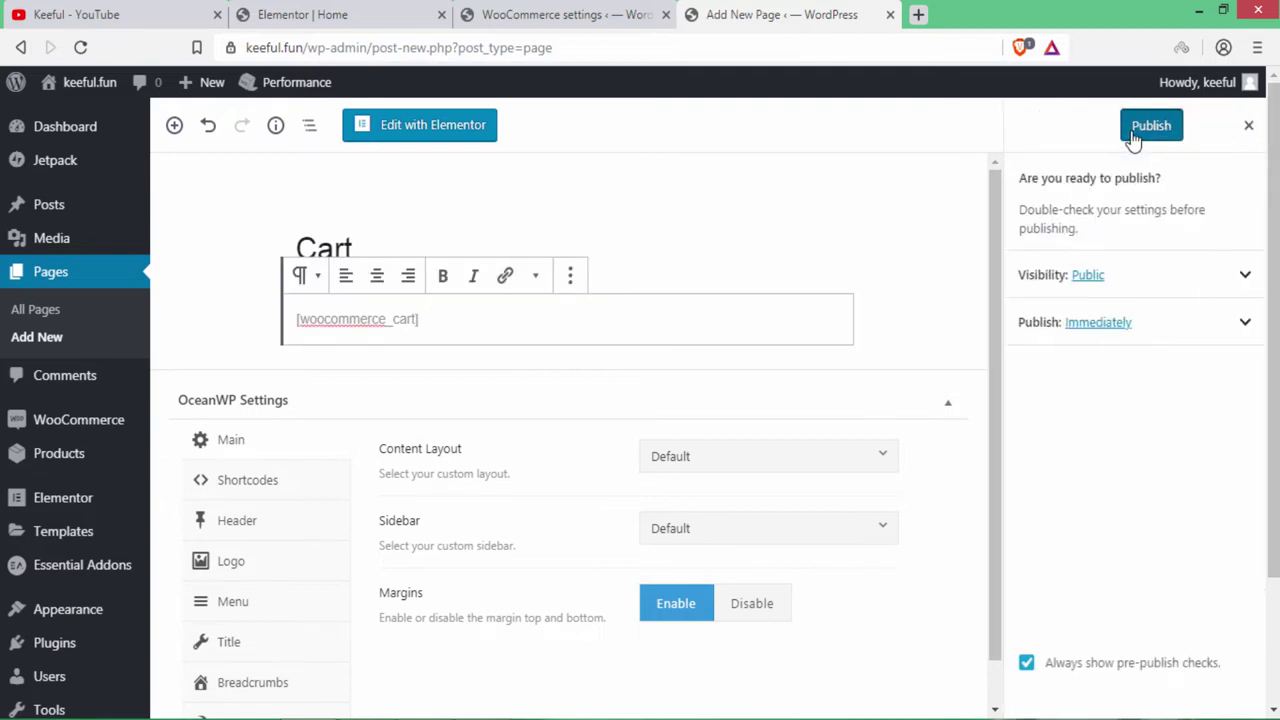
{"action": "left_click", "coordinate": [1133, 138]}
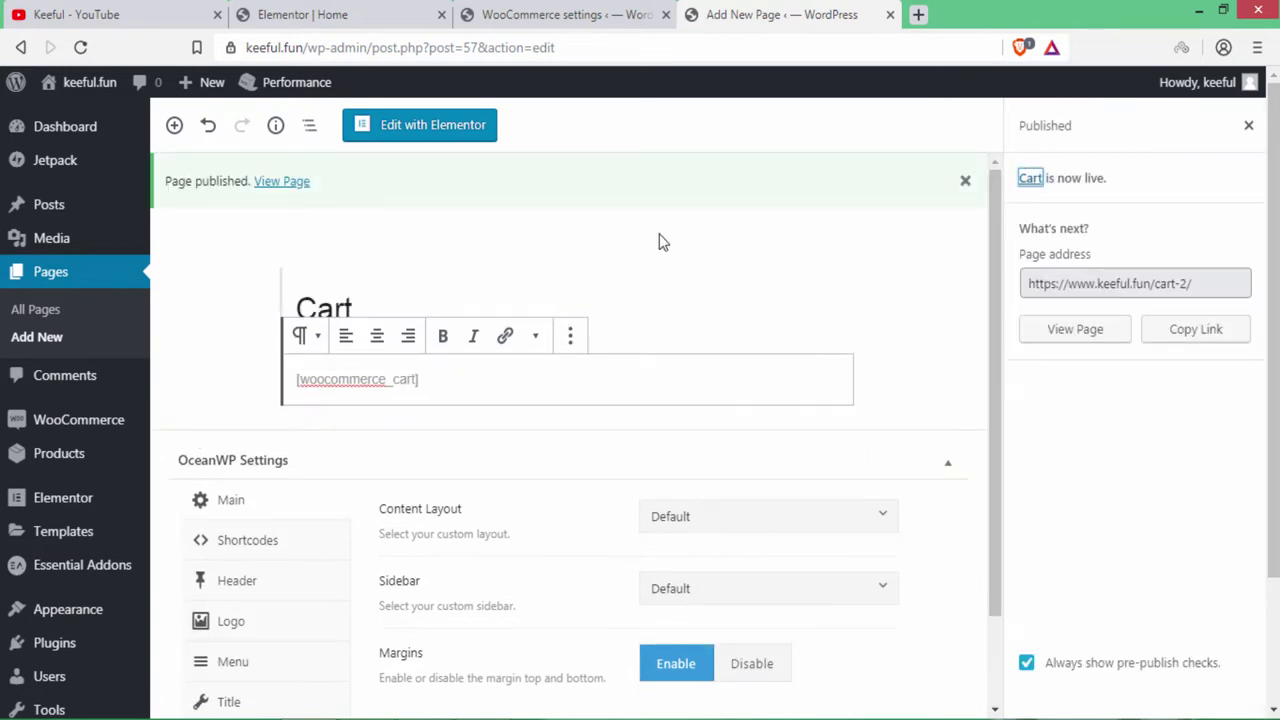
{"action": "left_click", "coordinate": [52, 346]}
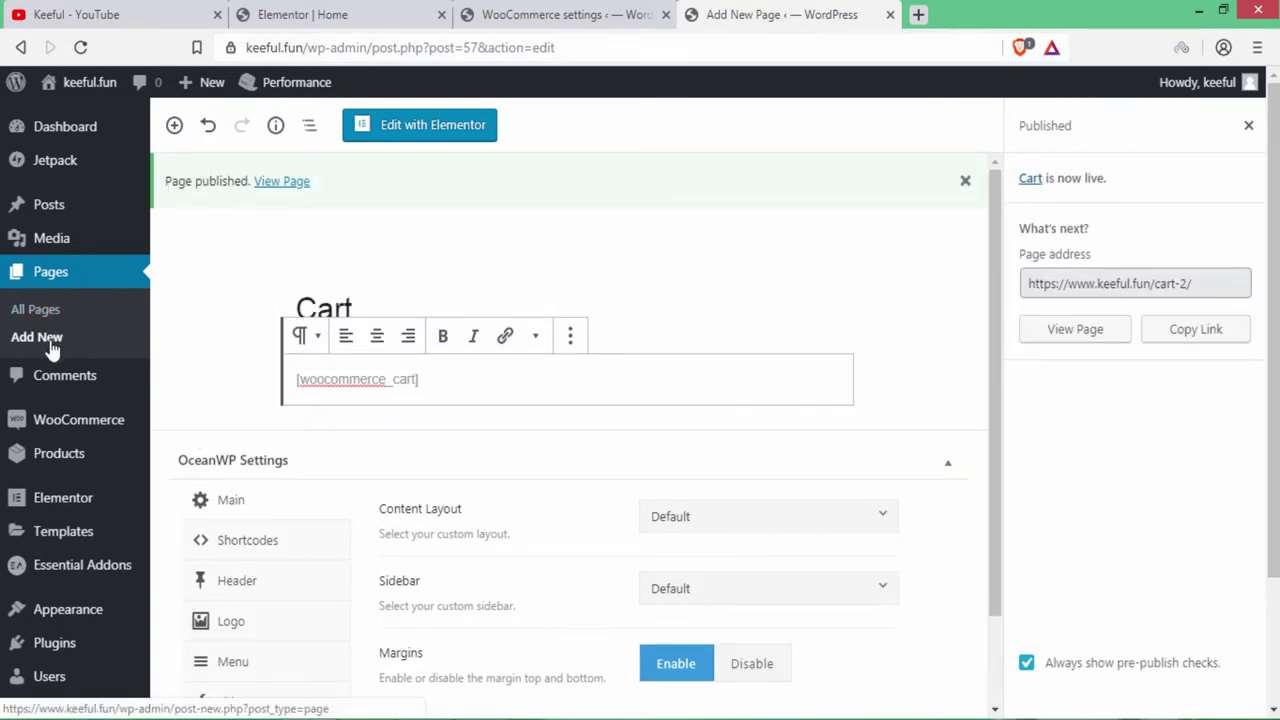
- Publish a Checkout page containing the [woocommerce_checkout] shortcode
{"action": "left_click", "coordinate": [560, 12]}
{"action": "left_click", "coordinate": [780, 14]}
{"action": "left_click", "coordinate": [474, 245]}
{"action": "type", "text": "Checkout"}
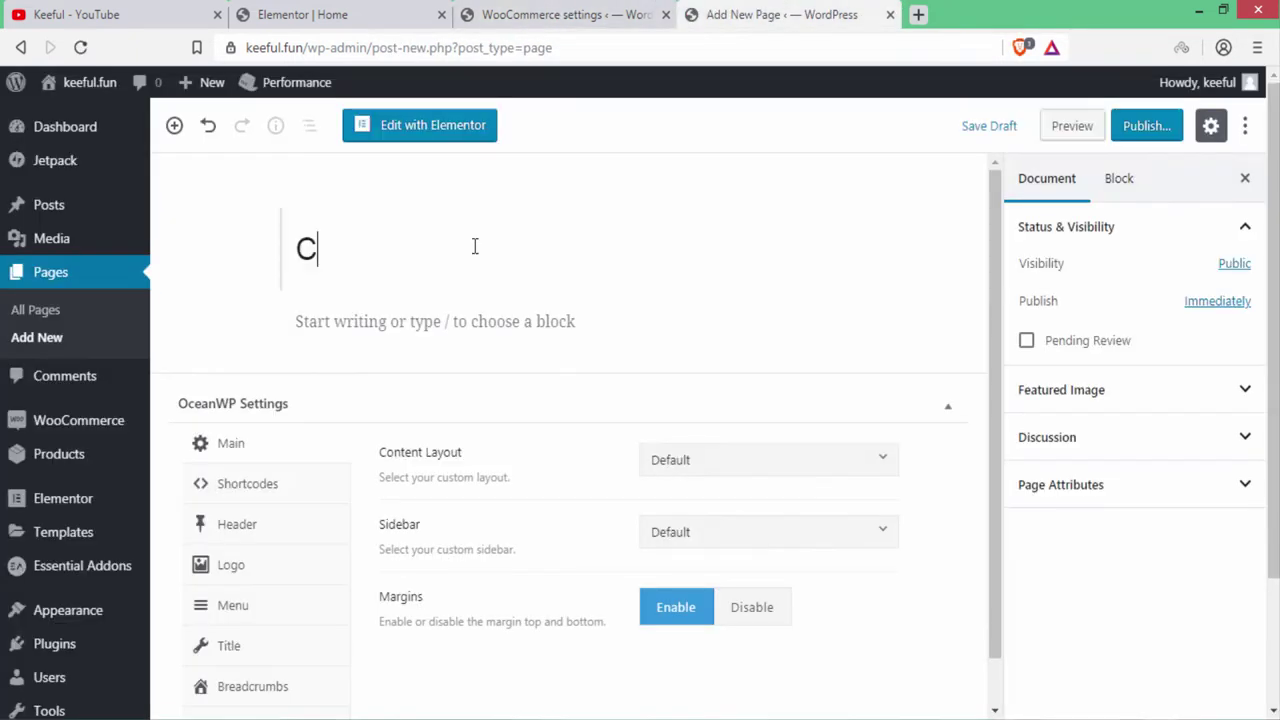
{"action": "left_click", "coordinate": [513, 317]}
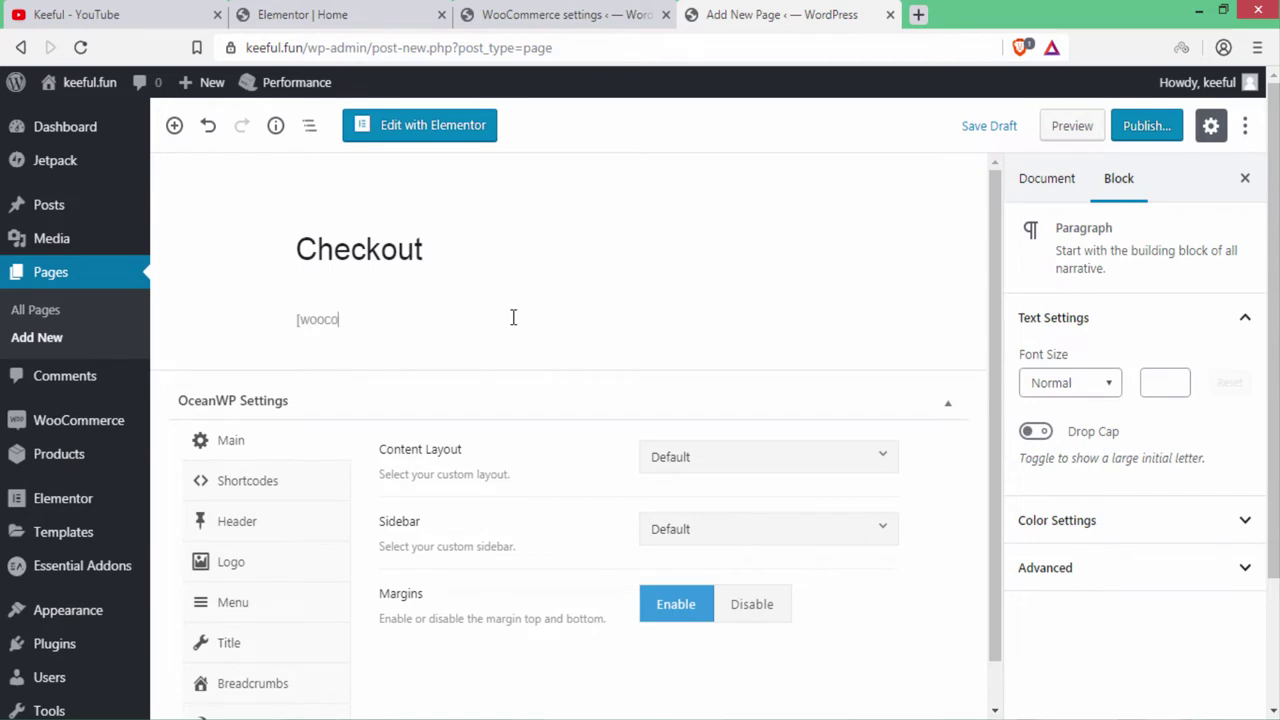
{"action": "type", "text": "mmerce_checkout]"}
{"action": "left_click", "coordinate": [1160, 128]}
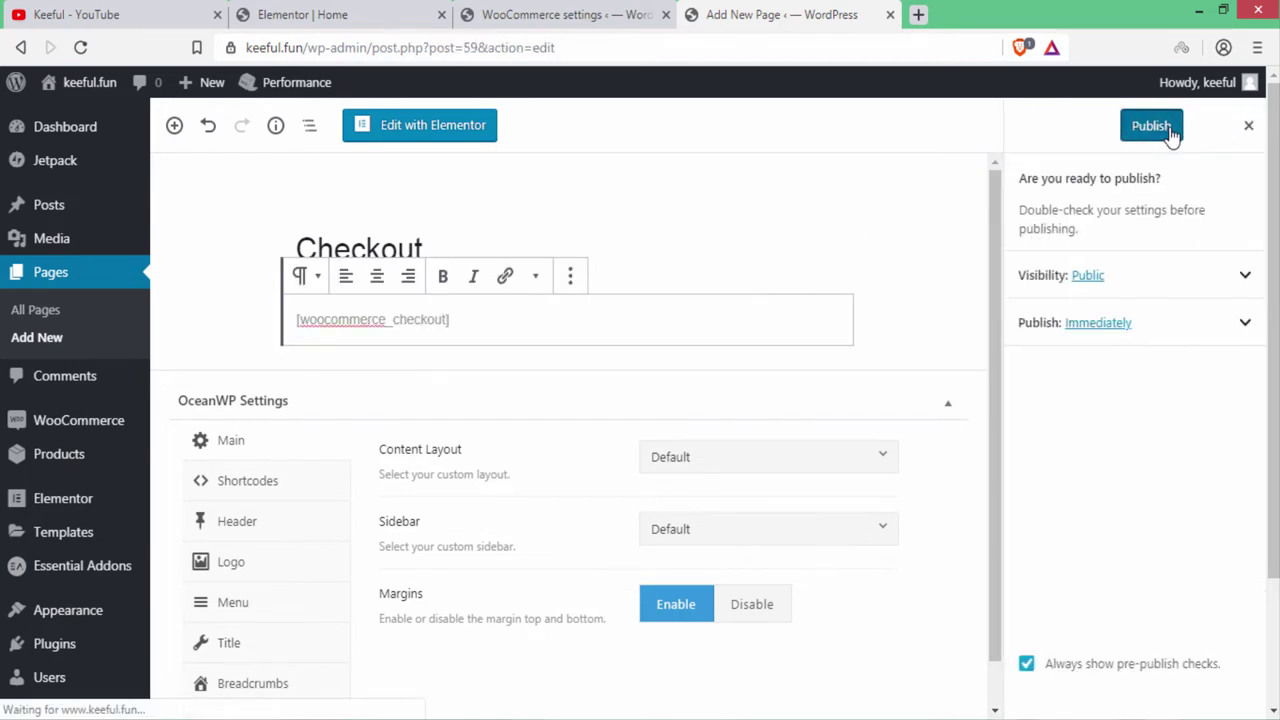
{"action": "left_click", "coordinate": [1151, 126]}
- Publish a My Account page containing the [woocommerce_my_account] shortcode
{"action": "left_click", "coordinate": [36, 337]}
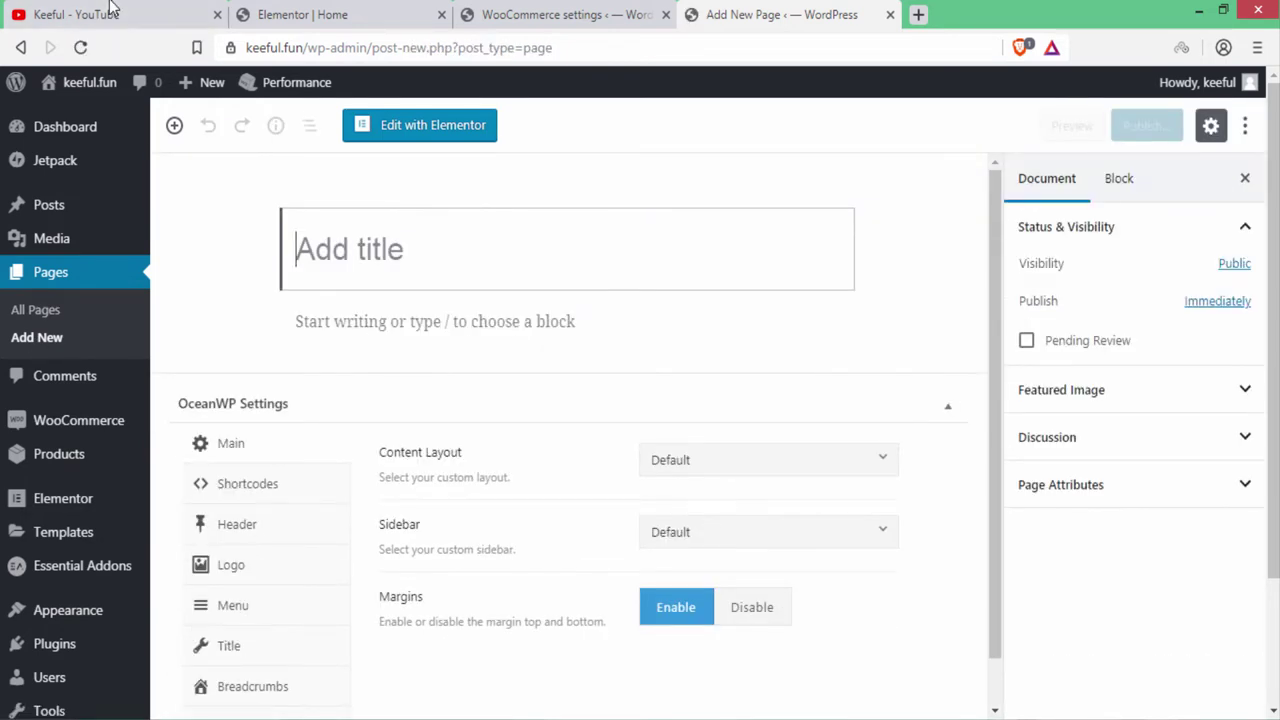
{"action": "type", "text": "My Account"}
{"action": "key", "text": "Return"}
{"action": "type", "text": "[woocommerce_my_"}
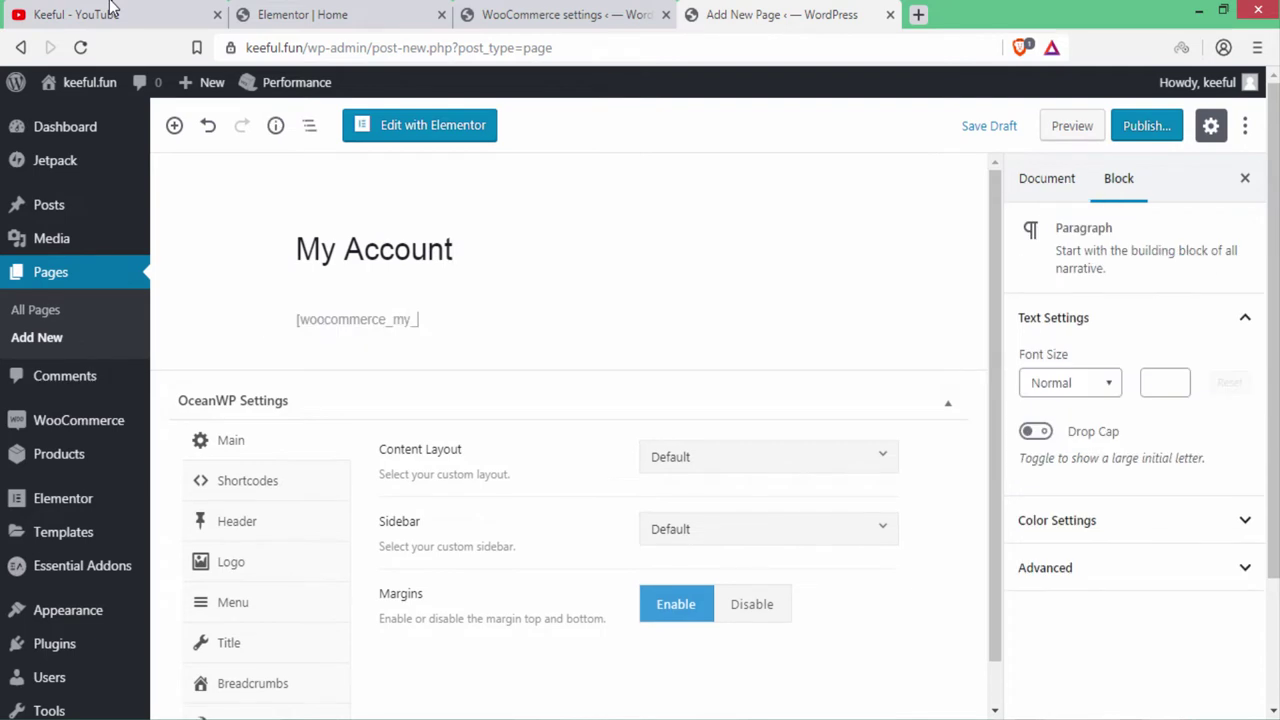
{"action": "type", "text": "account]"}
{"action": "key", "text": "ctrl+s"}
{"action": "key", "text": "Return"}
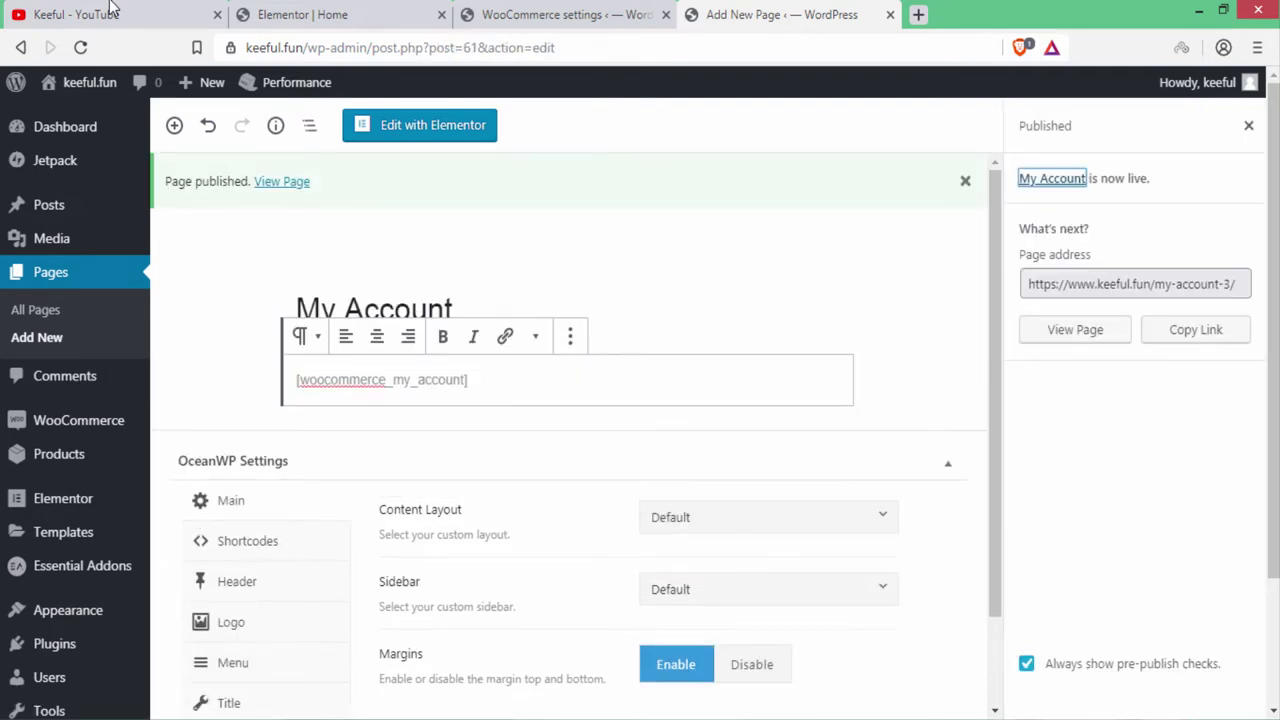
- Publish an empty Terms & Conditions page and close the editor tab
{"action": "type", "text": "Terms & Conditions"}
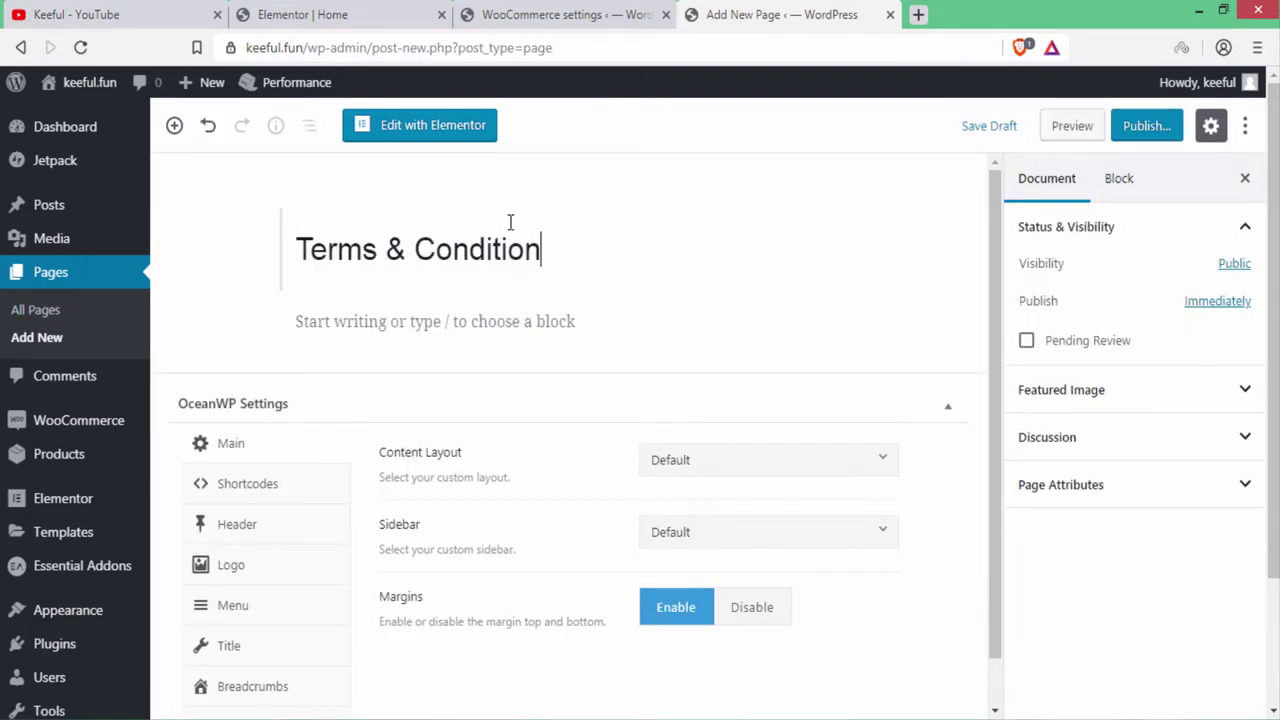
{"action": "left_click", "coordinate": [1146, 125]}
{"action": "left_click", "coordinate": [1149, 126]}
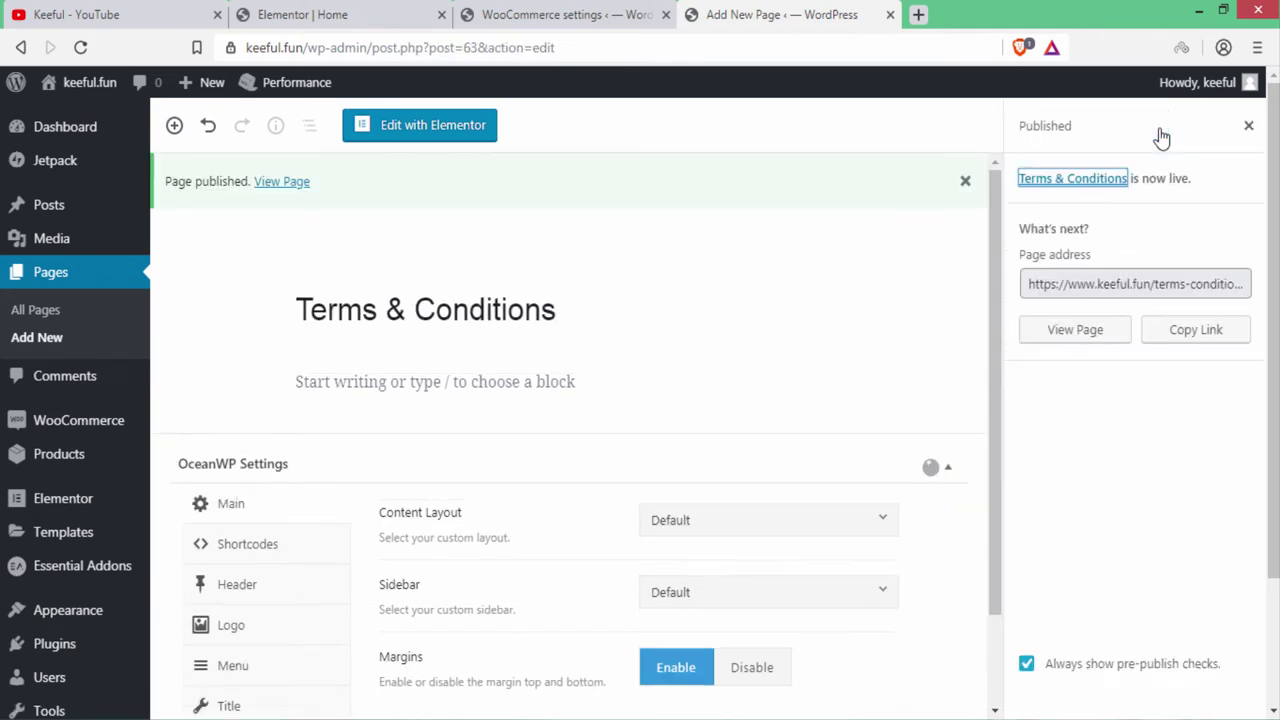
{"action": "left_click", "coordinate": [890, 15]}
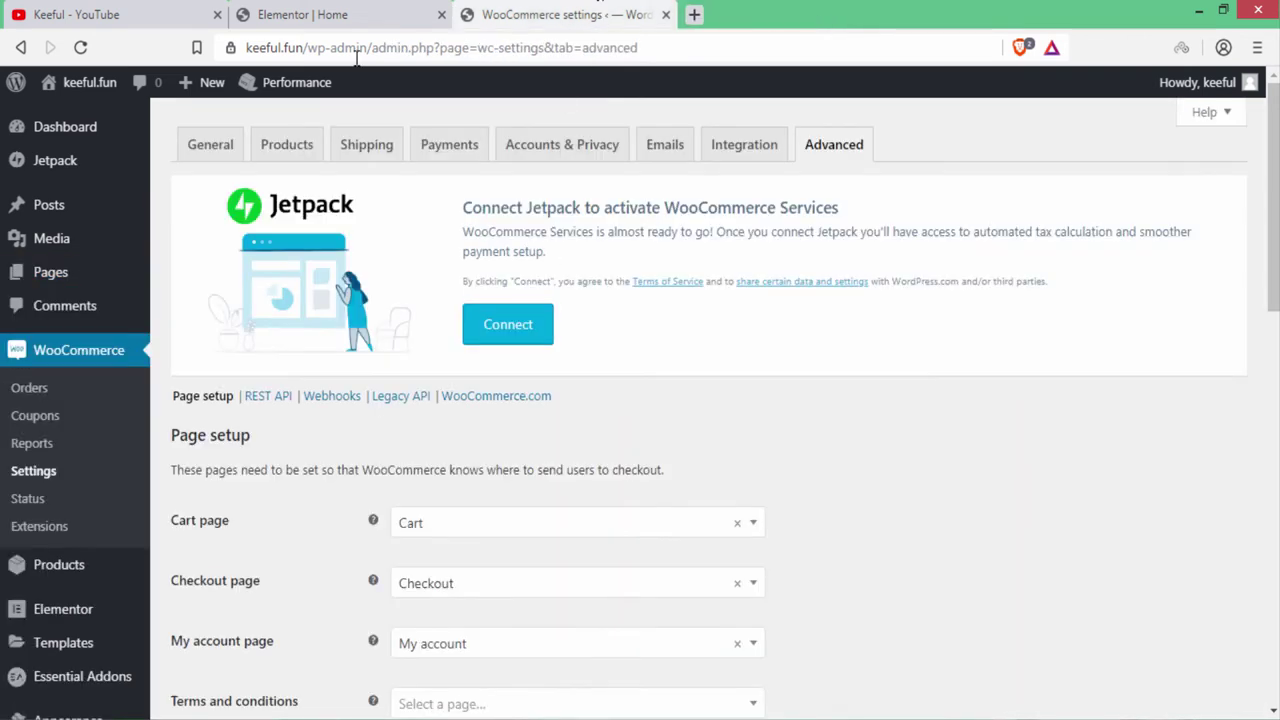
- Reload the settings, assign Terms & Conditions as the terms page, and save the Advanced settings
{"action": "left_click", "coordinate": [443, 47]}
{"action": "key", "text": "Return"}
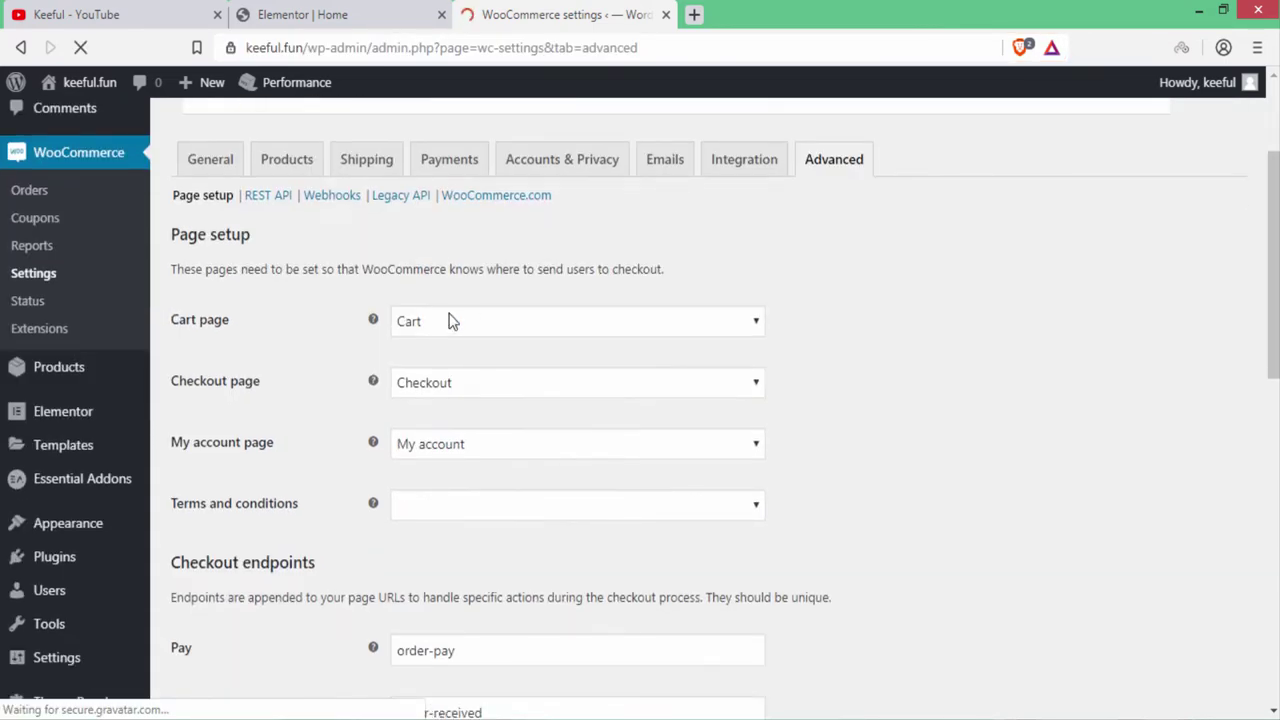
{"action": "left_click", "coordinate": [477, 508]}
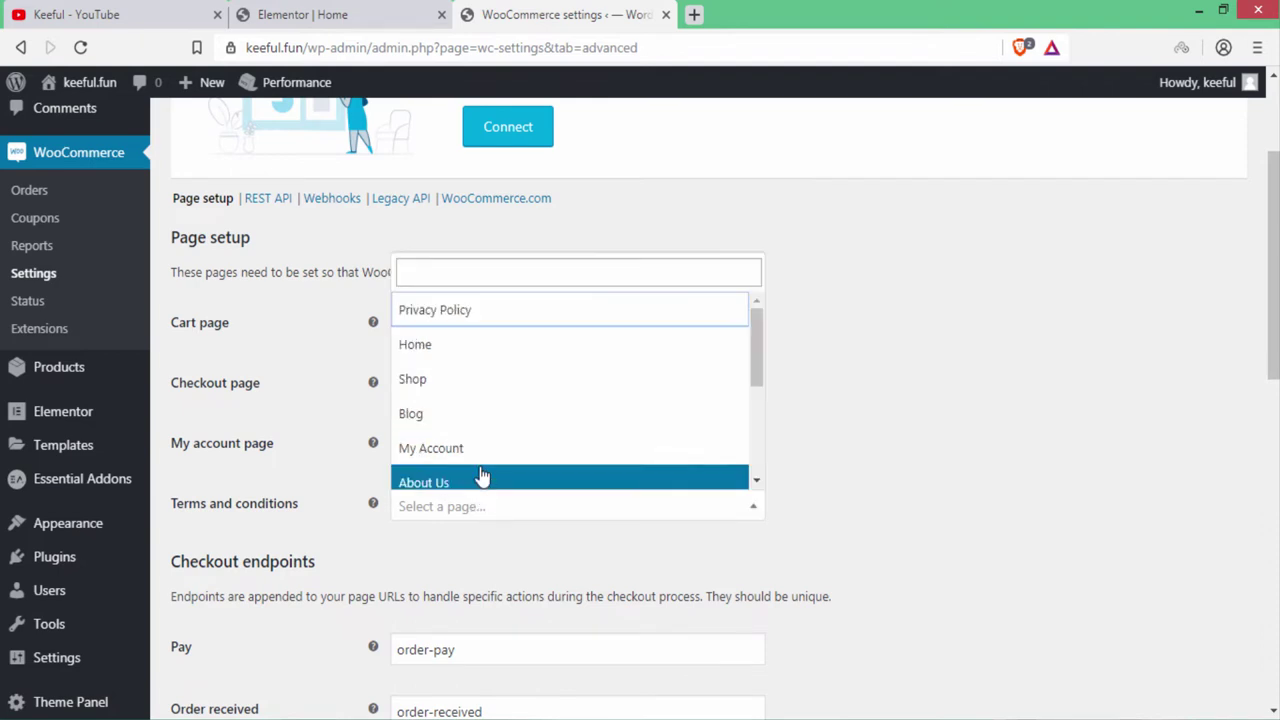
{"action": "scroll", "coordinate": [485, 450], "scroll_direction": "down", "scroll_amount": 3}
{"action": "left_click", "coordinate": [487, 473]}
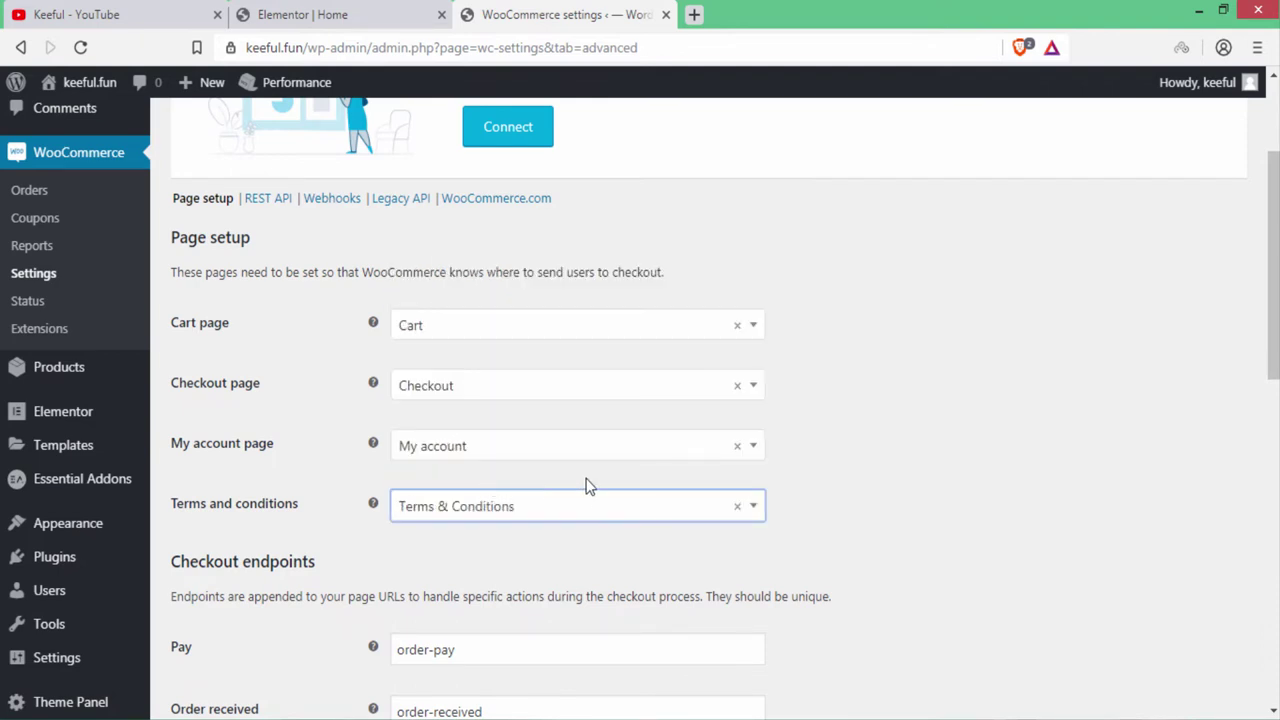
{"action": "scroll", "coordinate": [474, 418], "scroll_direction": "down", "scroll_amount": 7}
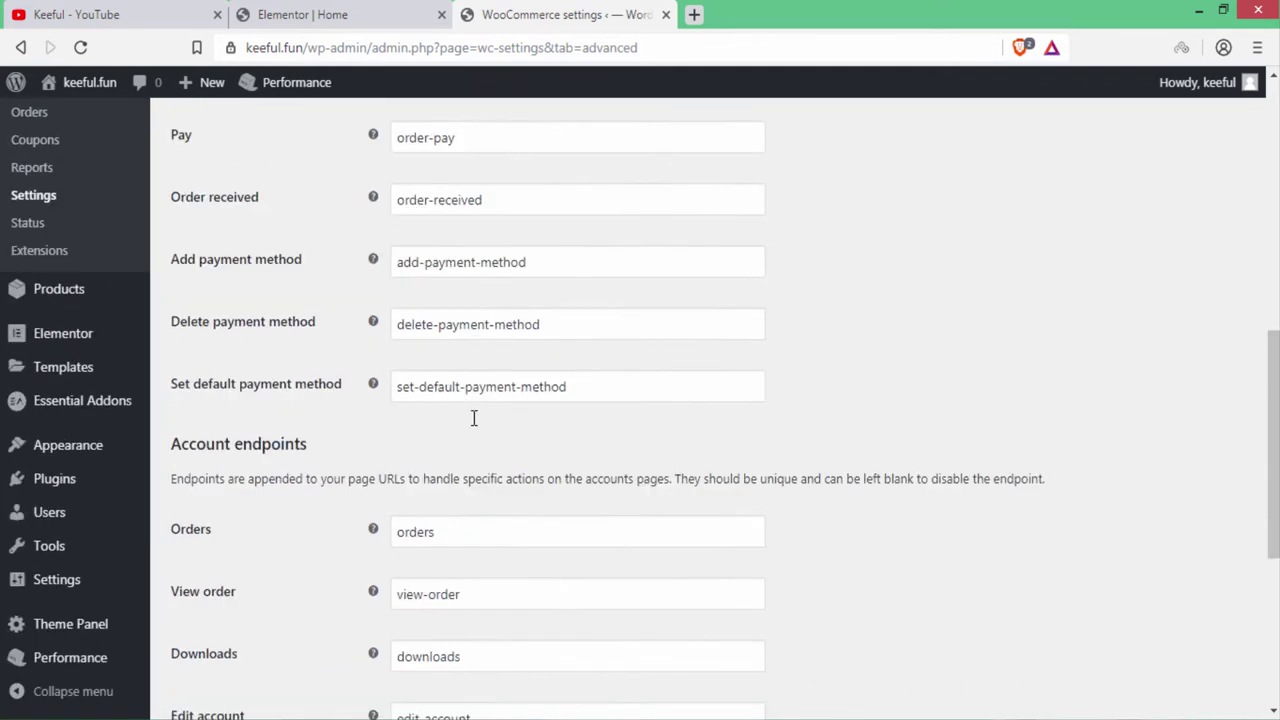
{"action": "left_click", "coordinate": [219, 620]}
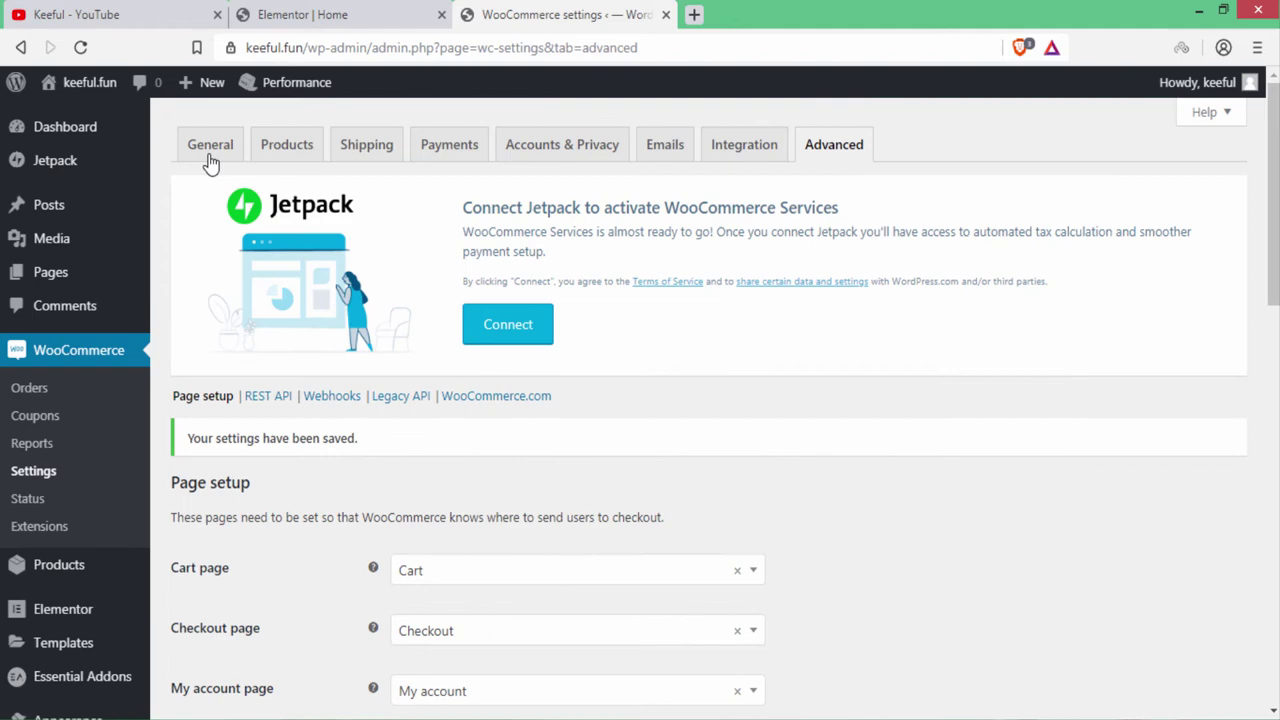
{"action": "left_click", "coordinate": [210, 155]}
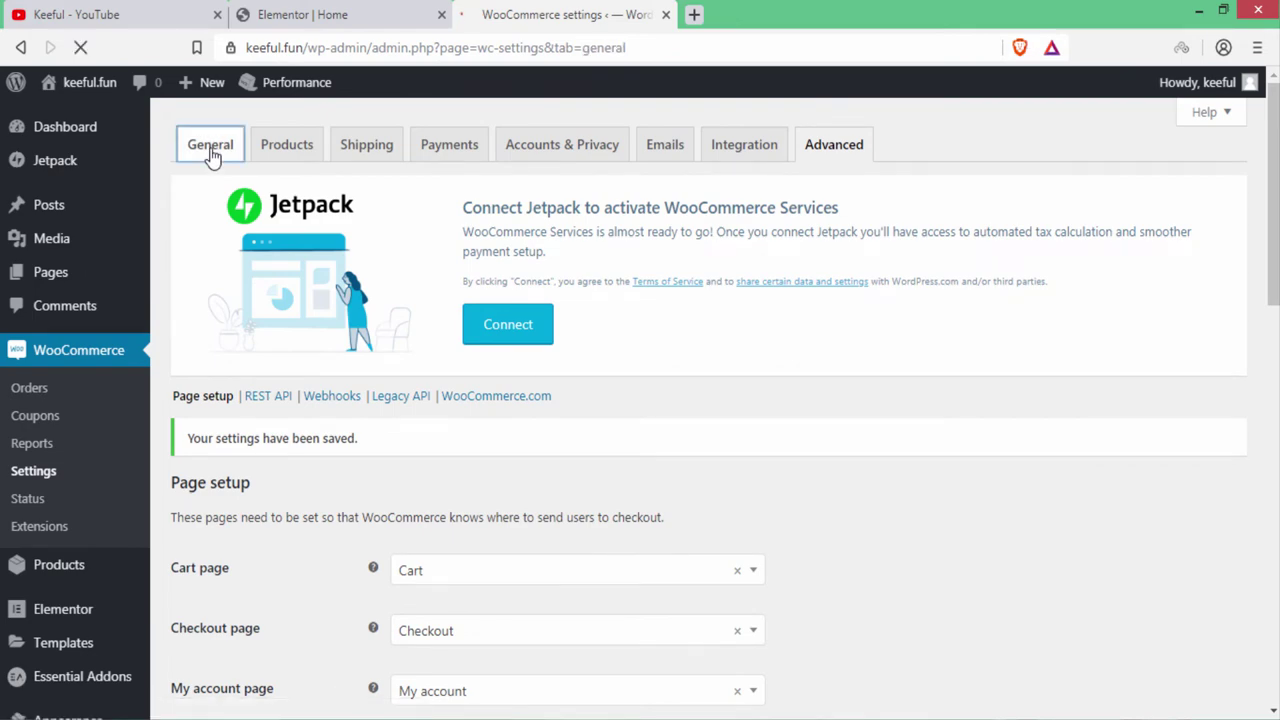
- Save the General store settings
{"action": "scroll", "coordinate": [477, 411], "scroll_direction": "down", "scroll_amount": 10}
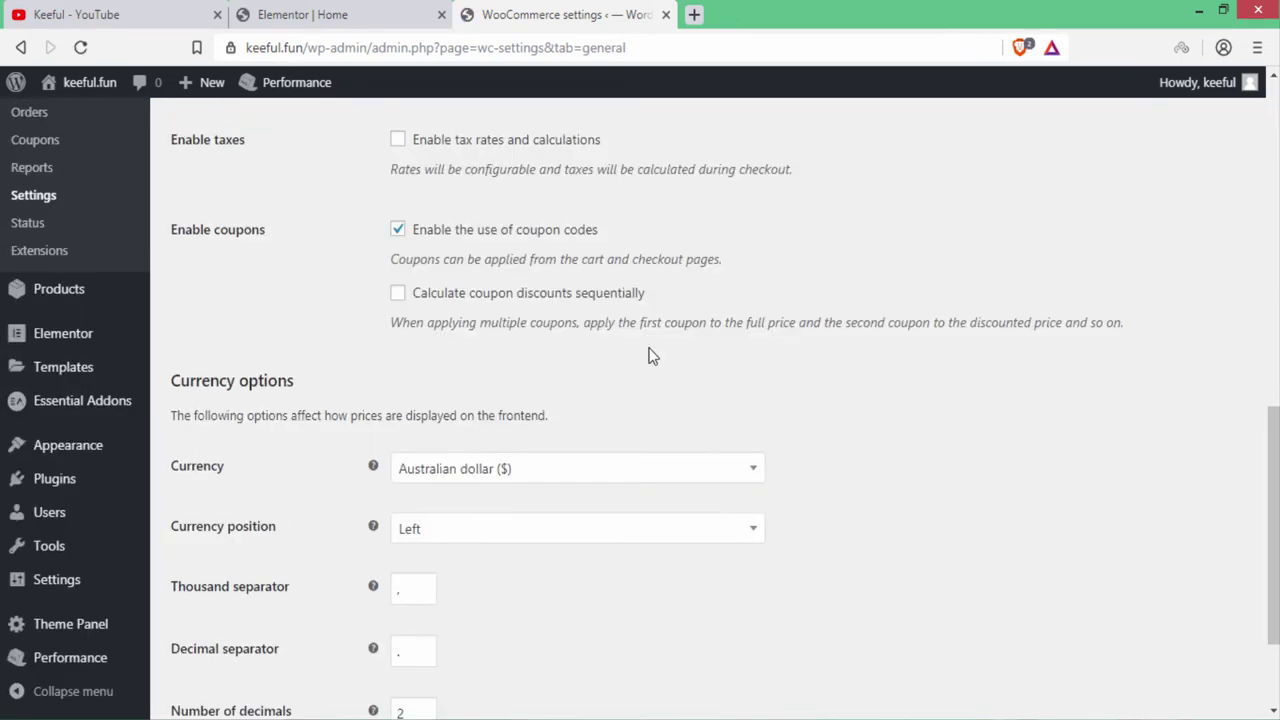
{"action": "scroll", "coordinate": [394, 352], "scroll_direction": "up", "scroll_amount": 2}
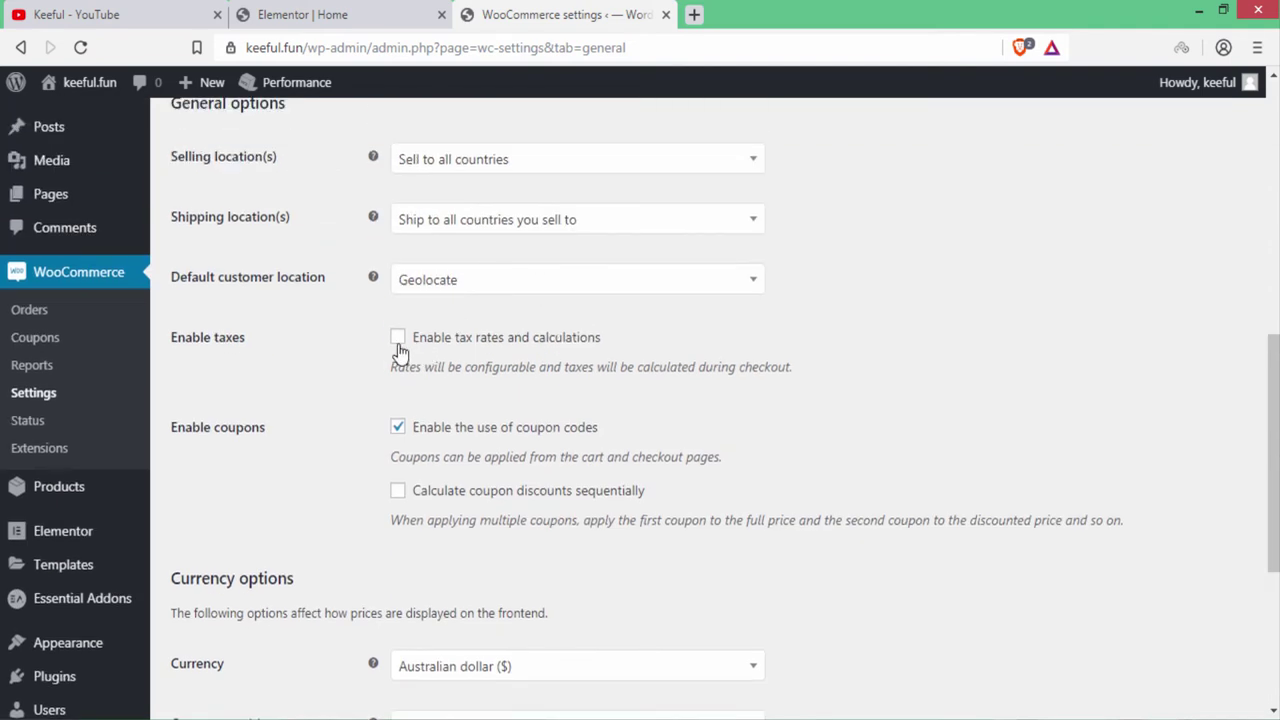
{"action": "scroll", "coordinate": [640, 350], "scroll_direction": "down", "scroll_amount": 4}
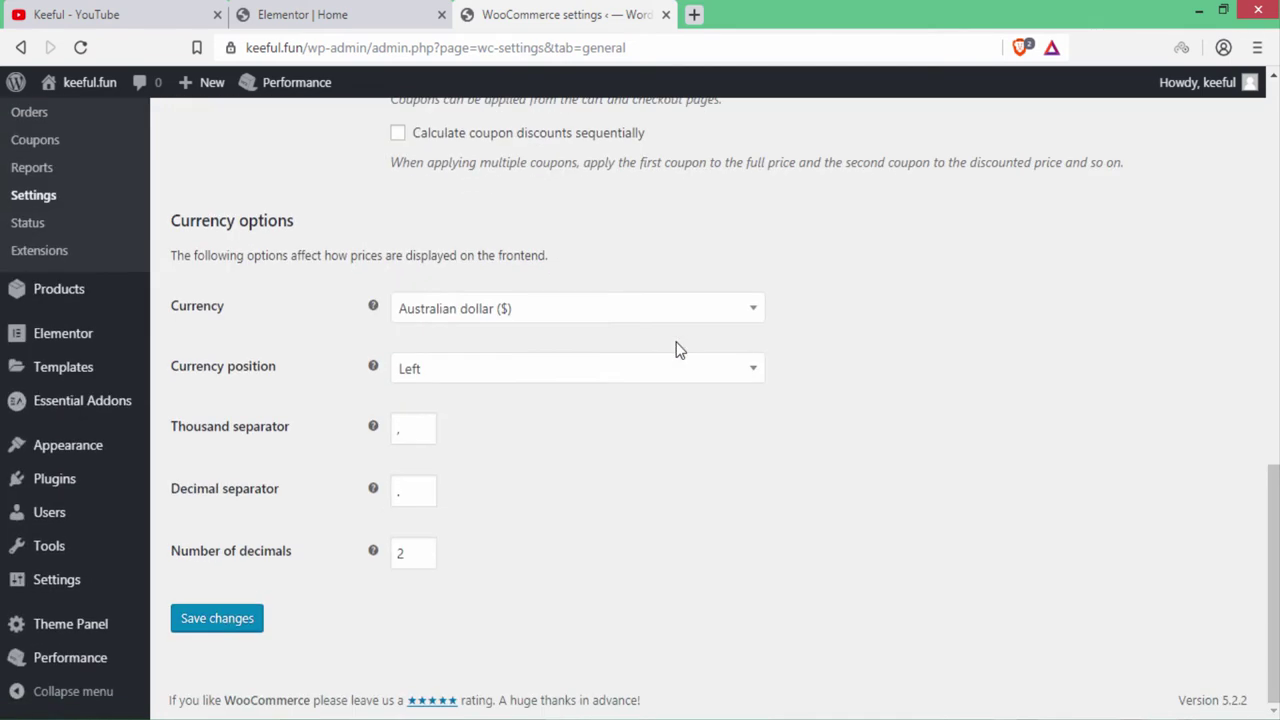
{"action": "left_click", "coordinate": [246, 617]}
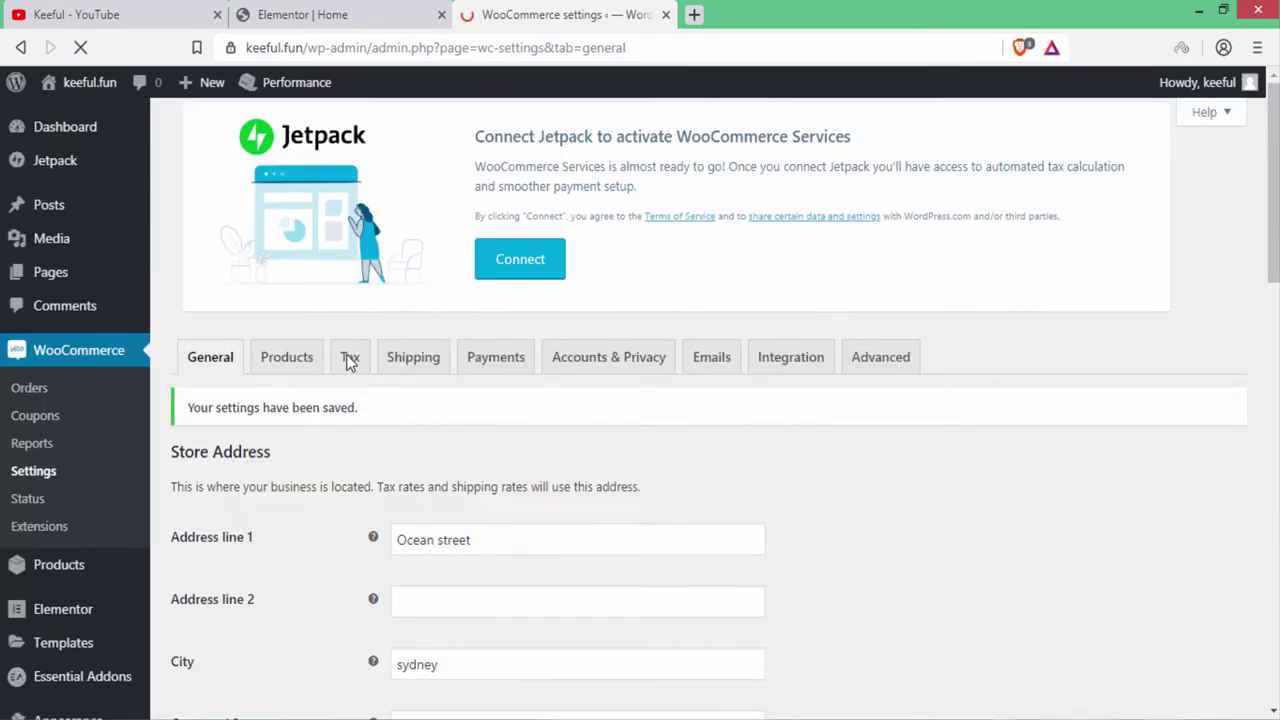
- Add and save a standard tax rate for AU at 10%, named Tax
{"action": "left_click", "coordinate": [358, 365]}
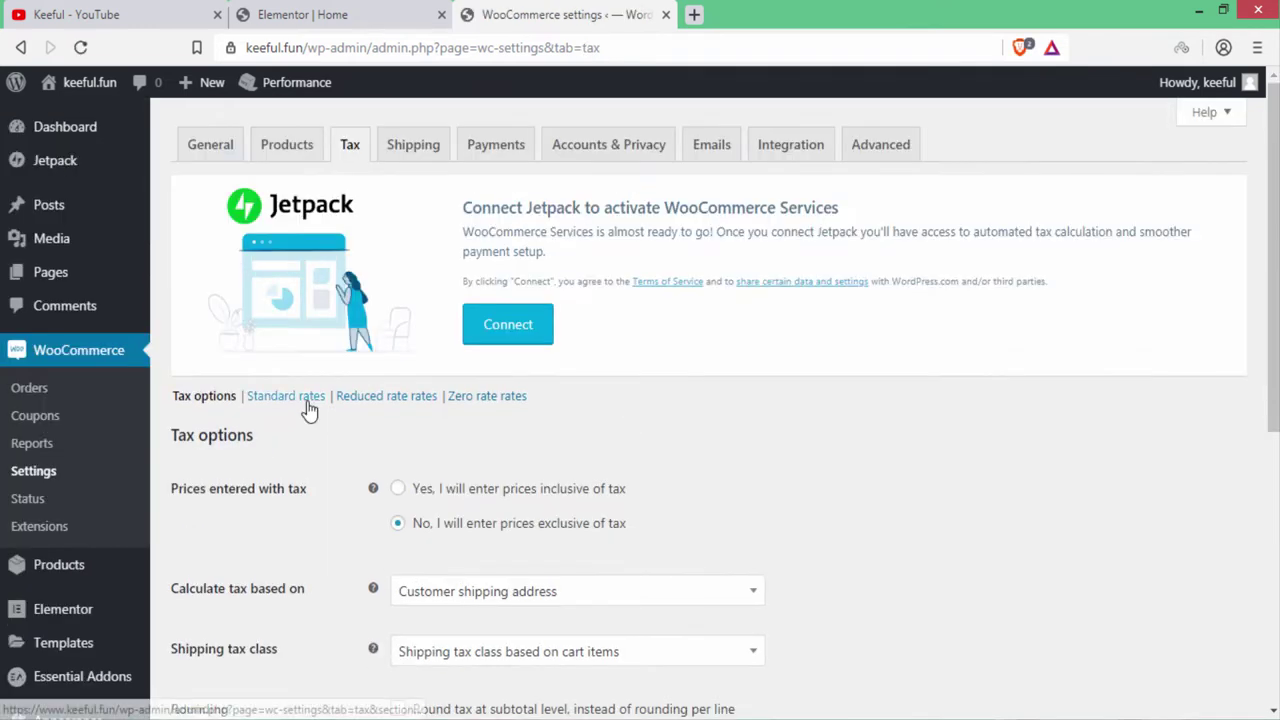
{"action": "left_click", "coordinate": [308, 398]}
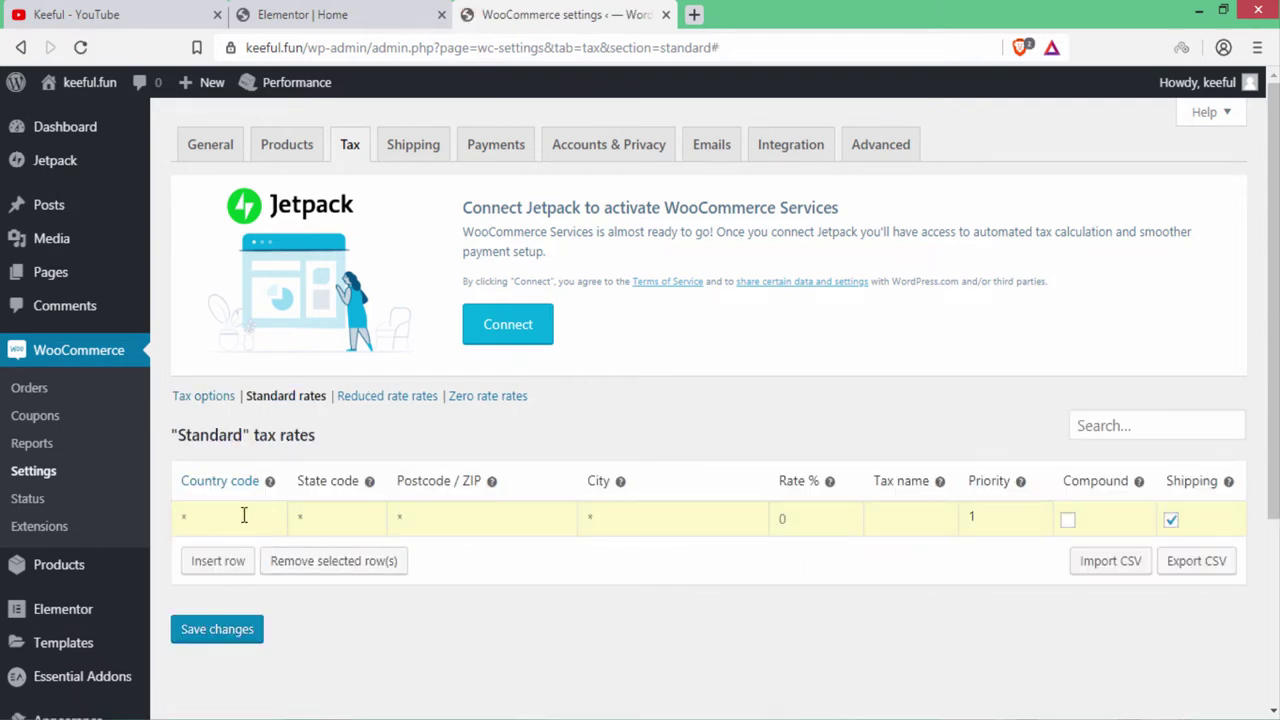
{"action": "left_click", "coordinate": [244, 515]}
{"action": "type", "text": "AU"}
{"action": "left_click", "coordinate": [207, 546]}
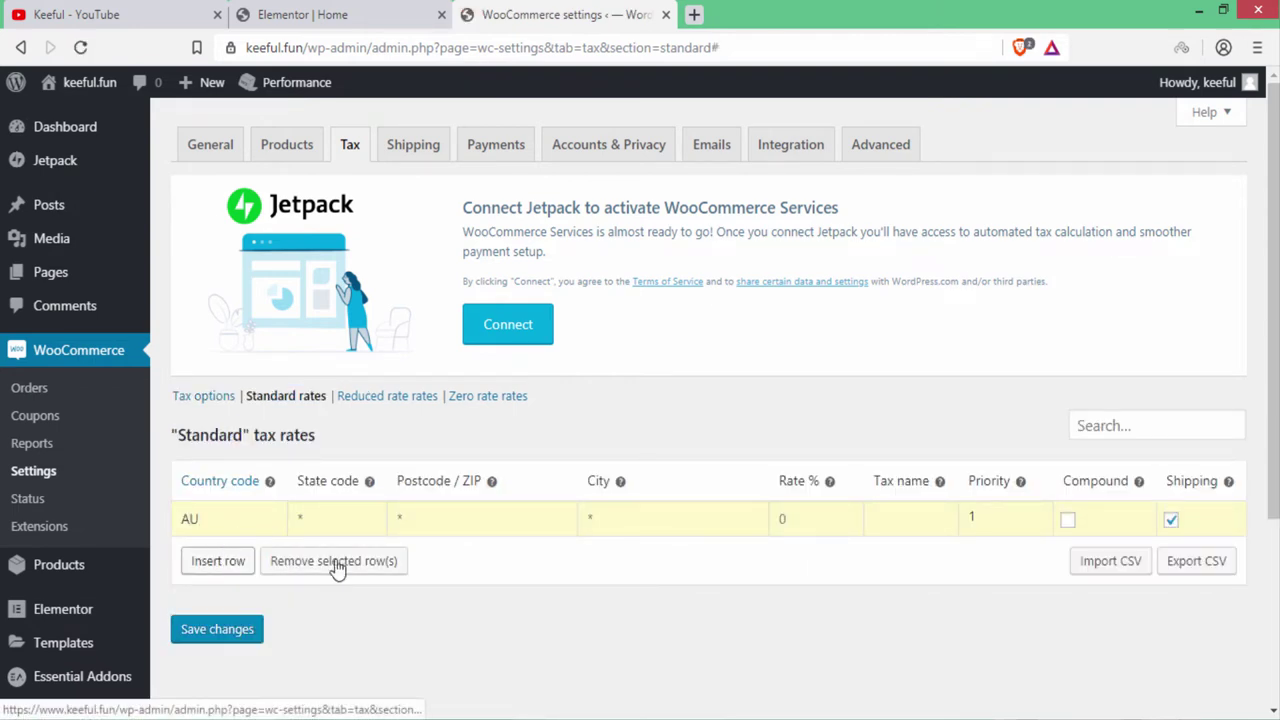
{"action": "left_click", "coordinate": [802, 522]}
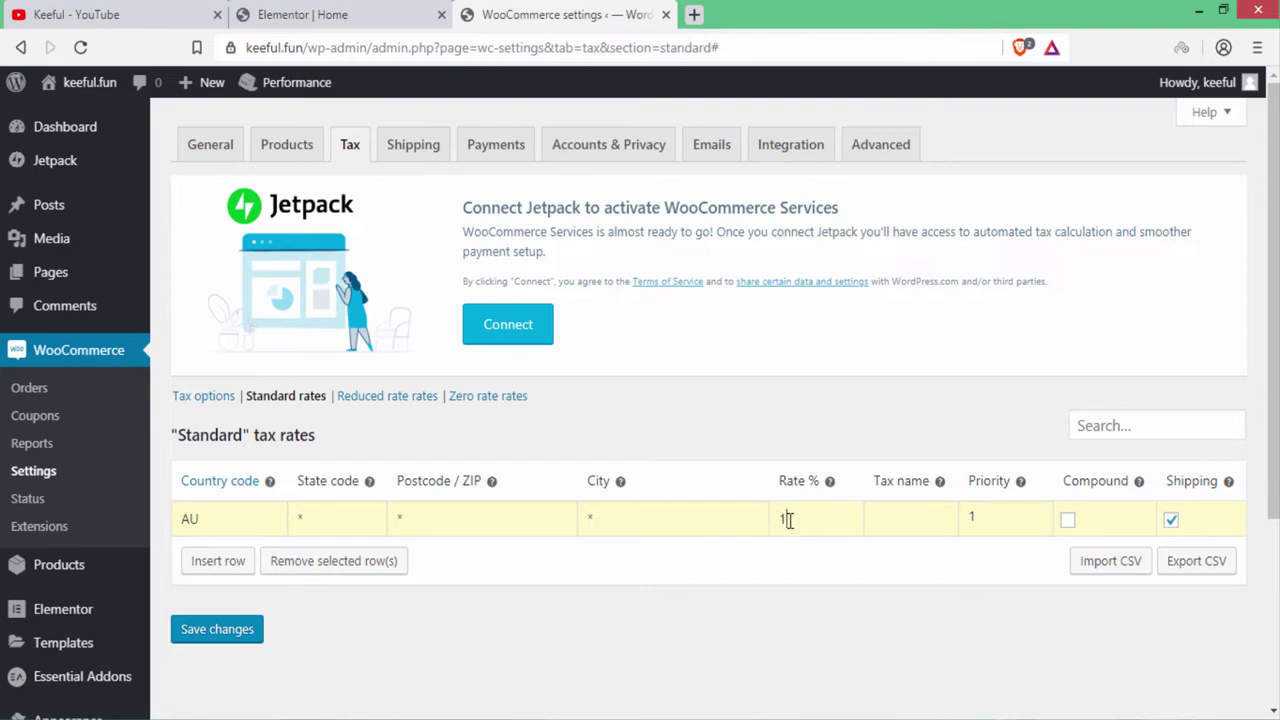
{"action": "left_click", "coordinate": [228, 631]}
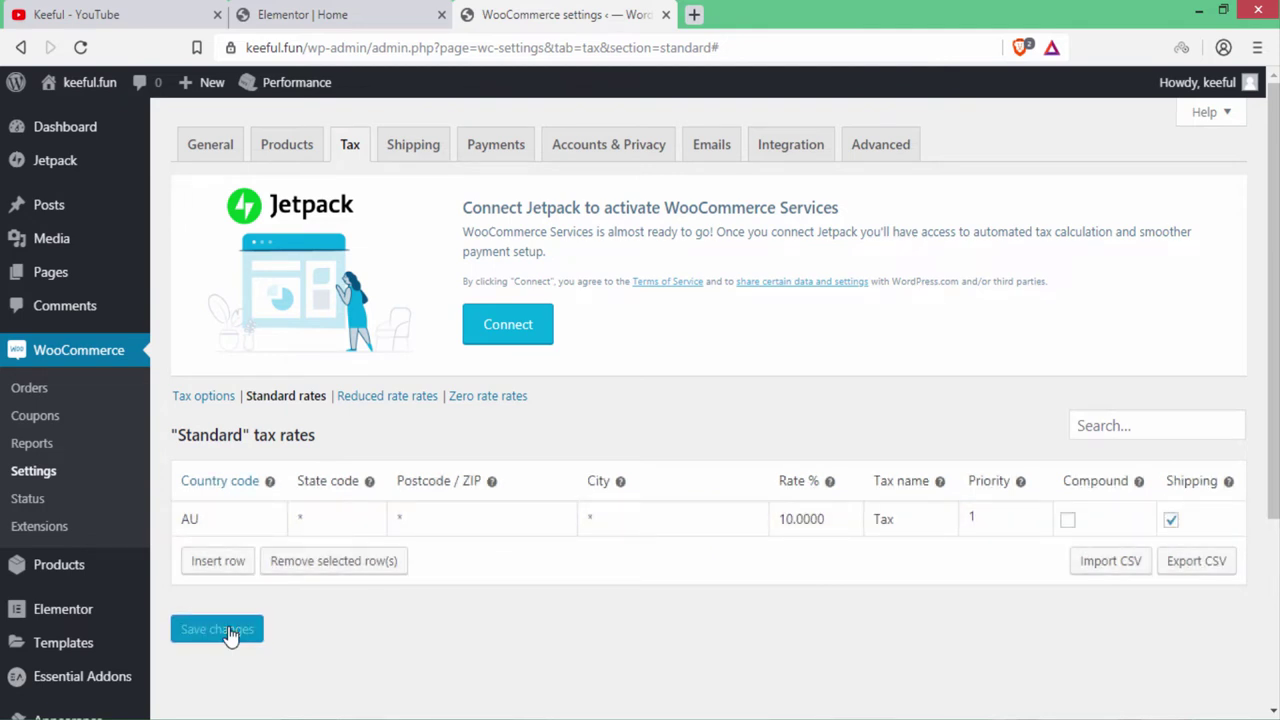
{"action": "mouse_move", "coordinate": [51, 563]}
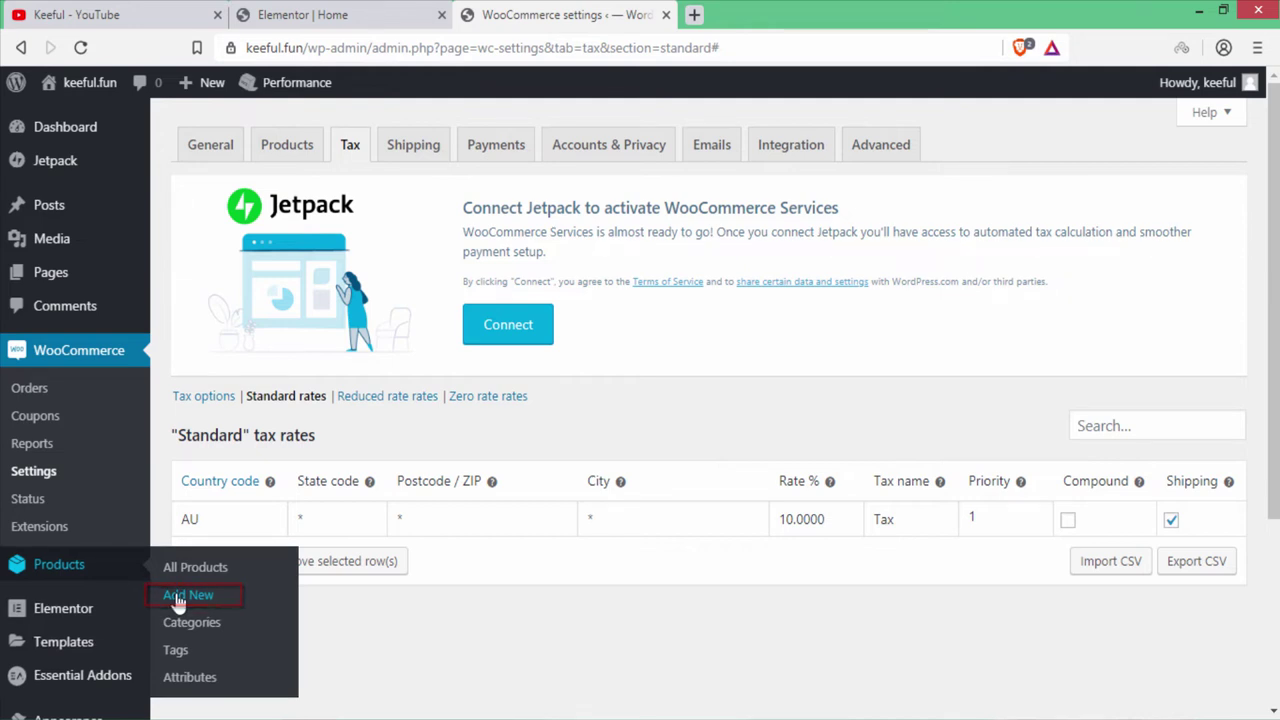
- Create a product titled Mountain Bike and paste its specification list into the description
{"action": "left_click", "coordinate": [177, 597]}
{"action": "type", "text": "Mountain "}
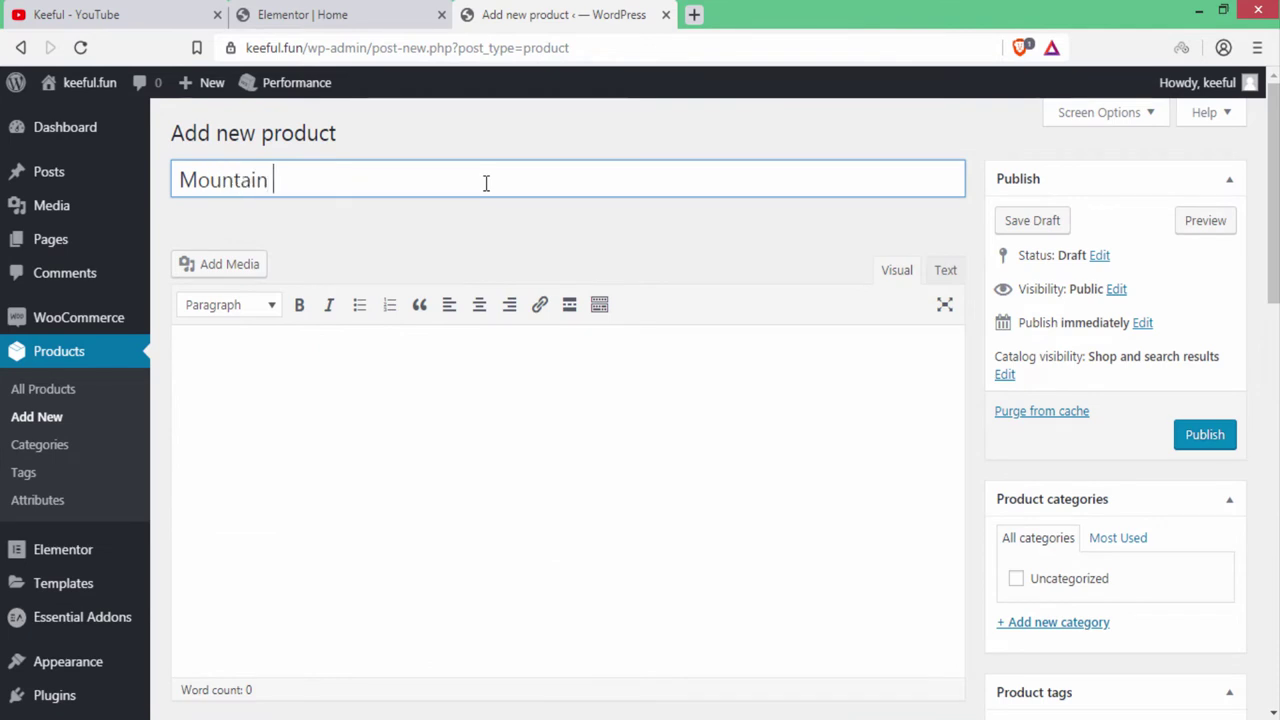
{"action": "type", "text": "Bike"}
{"action": "left_click", "coordinate": [430, 398]}
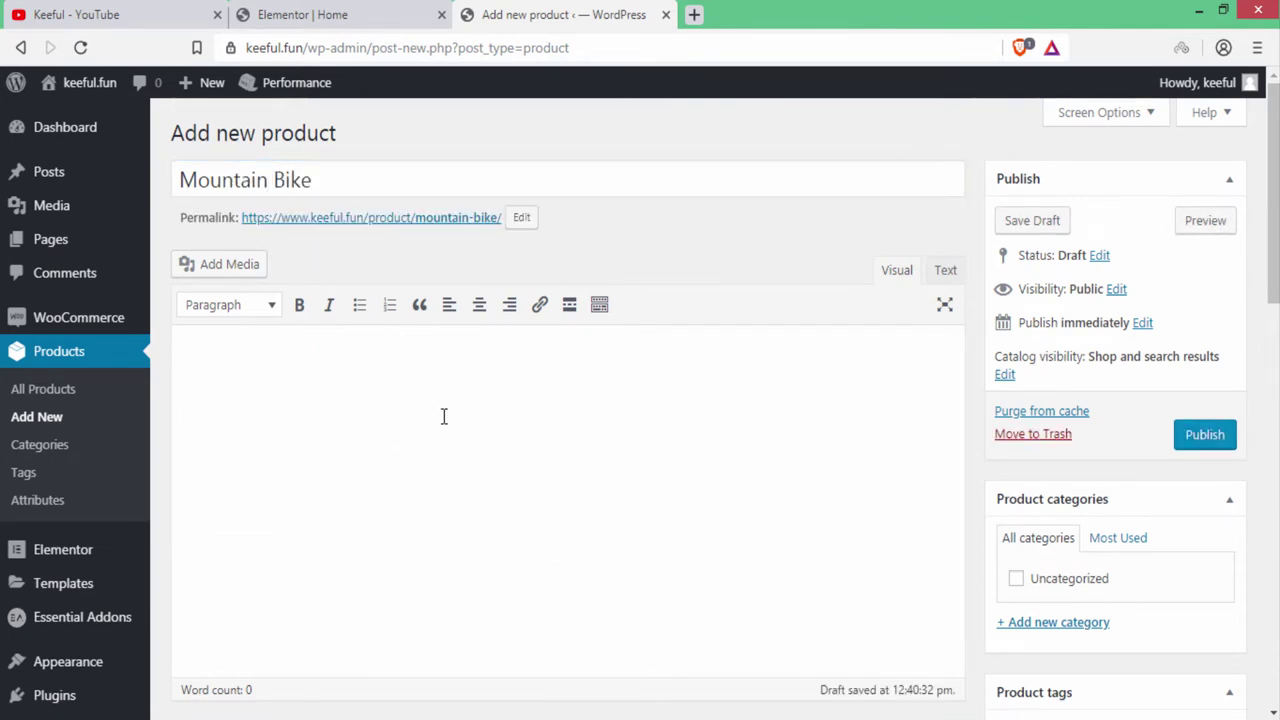
{"action": "key", "text": "ctrl+v"}
{"action": "scroll", "coordinate": [520, 420], "scroll_direction": "up", "scroll_amount": 3}
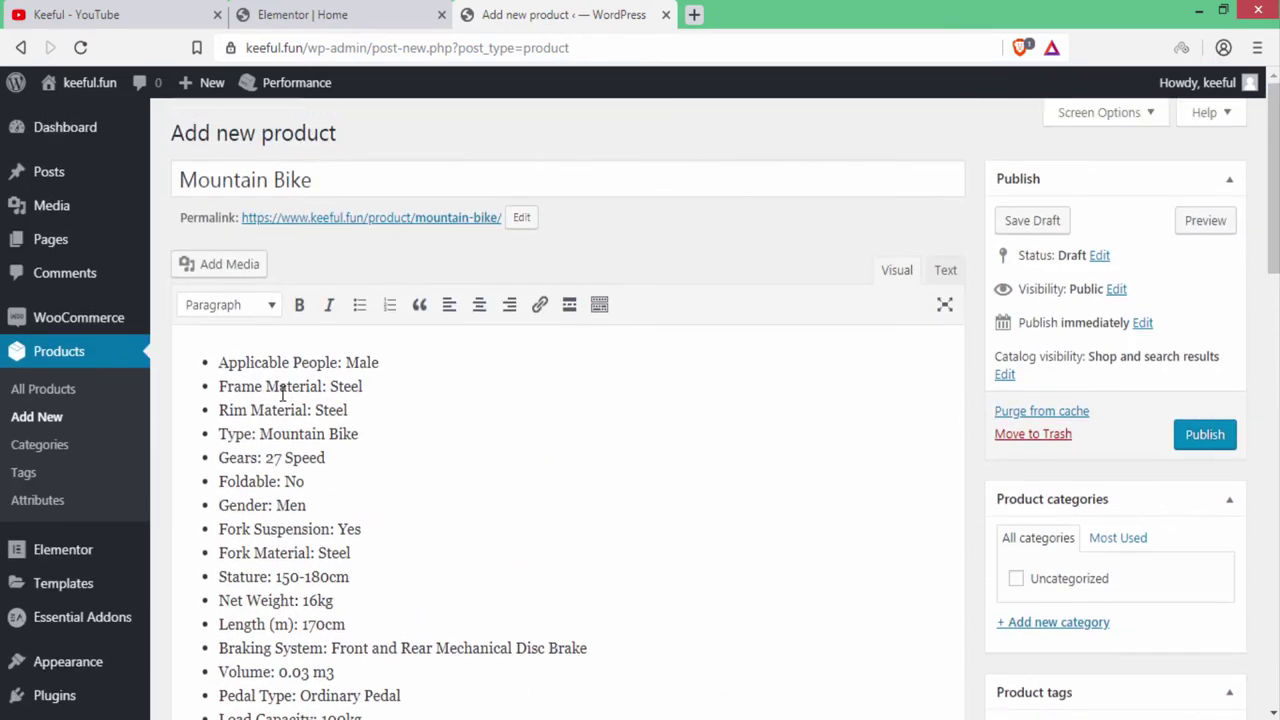
{"action": "scroll", "coordinate": [480, 405], "scroll_direction": "down", "scroll_amount": 4}
{"action": "scroll", "coordinate": [469, 398], "scroll_direction": "down", "scroll_amount": 7}
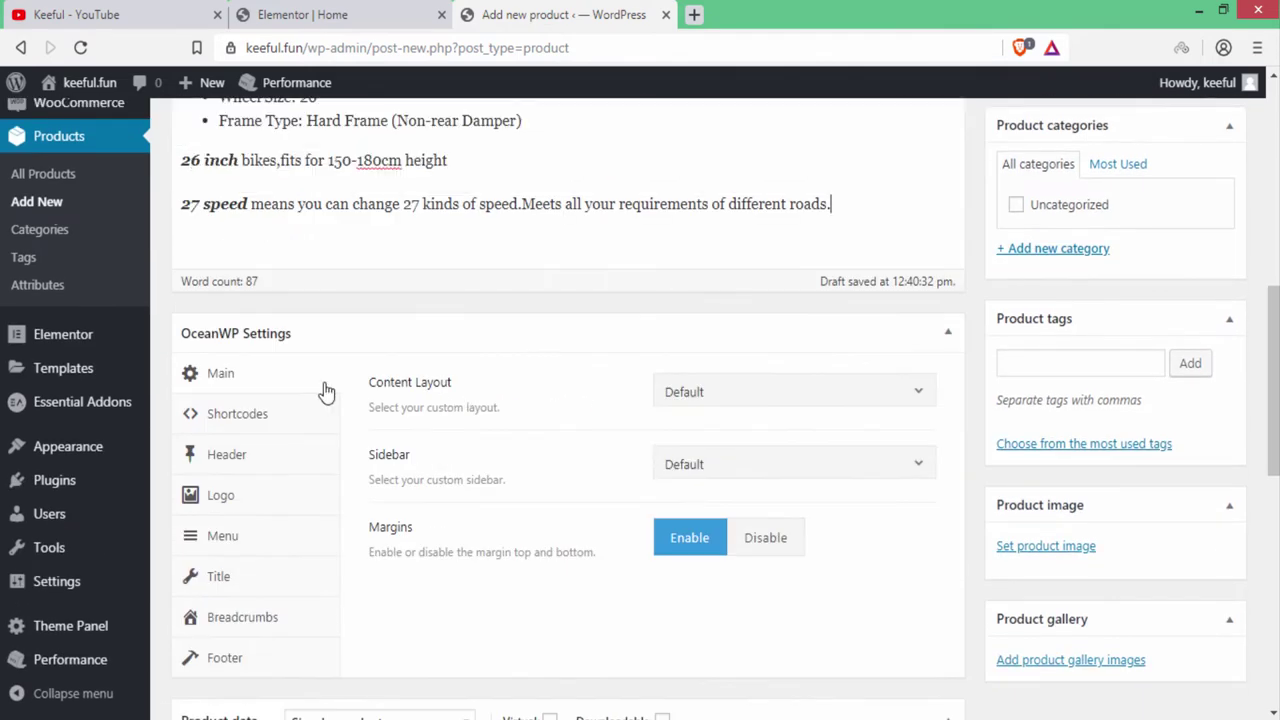
- Keep it a simple product with the Standard tax class and set SKU keeful1
{"action": "scroll", "coordinate": [359, 400], "scroll_direction": "down", "scroll_amount": 1}
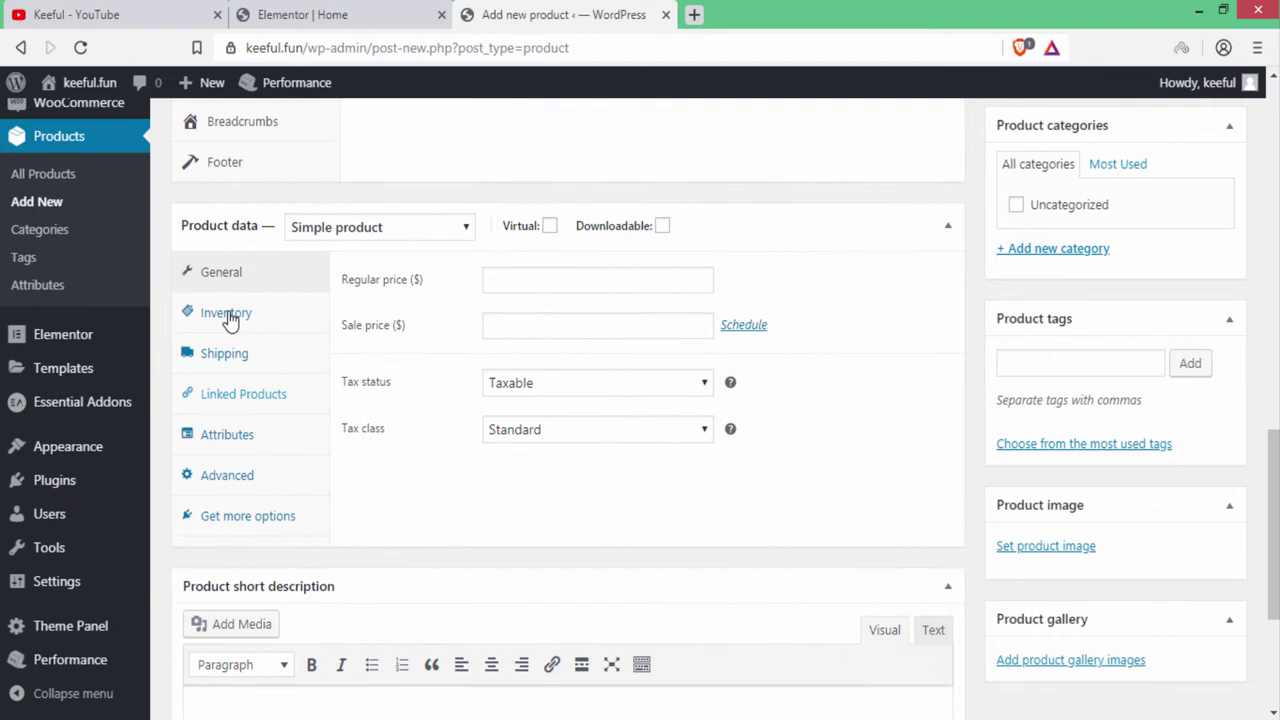
{"action": "left_click", "coordinate": [382, 230]}
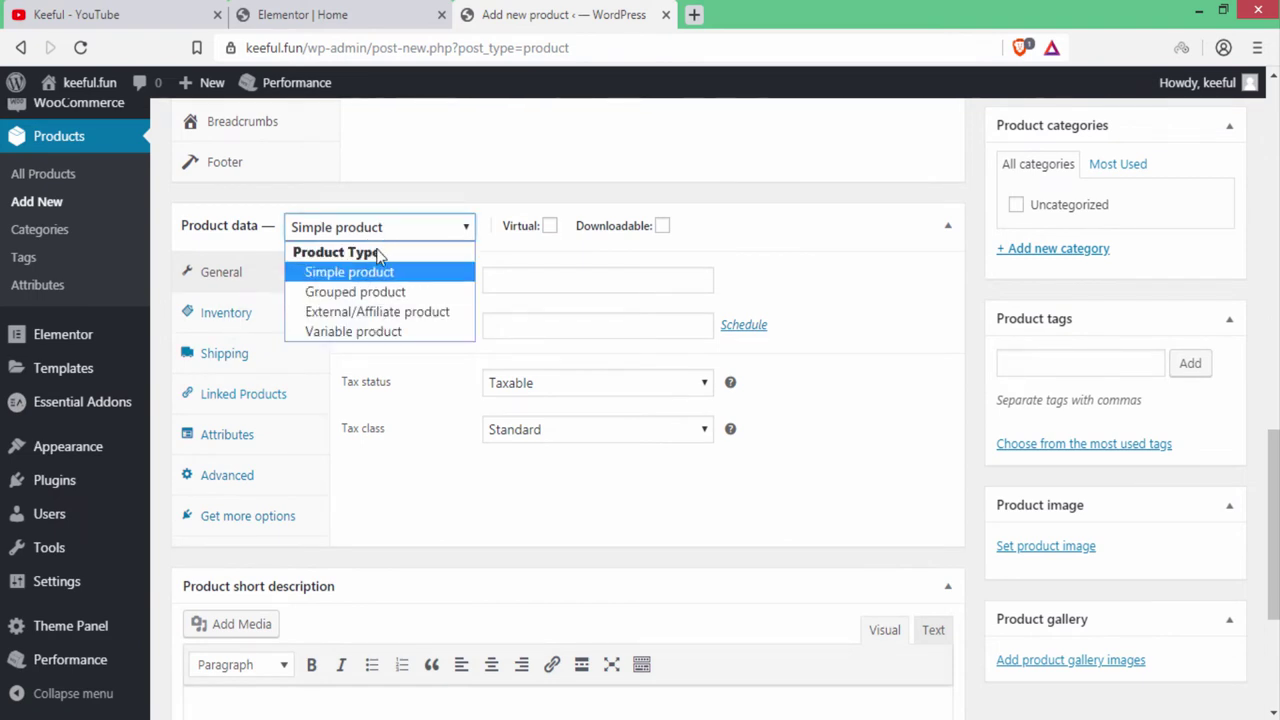
{"action": "left_click", "coordinate": [372, 273]}
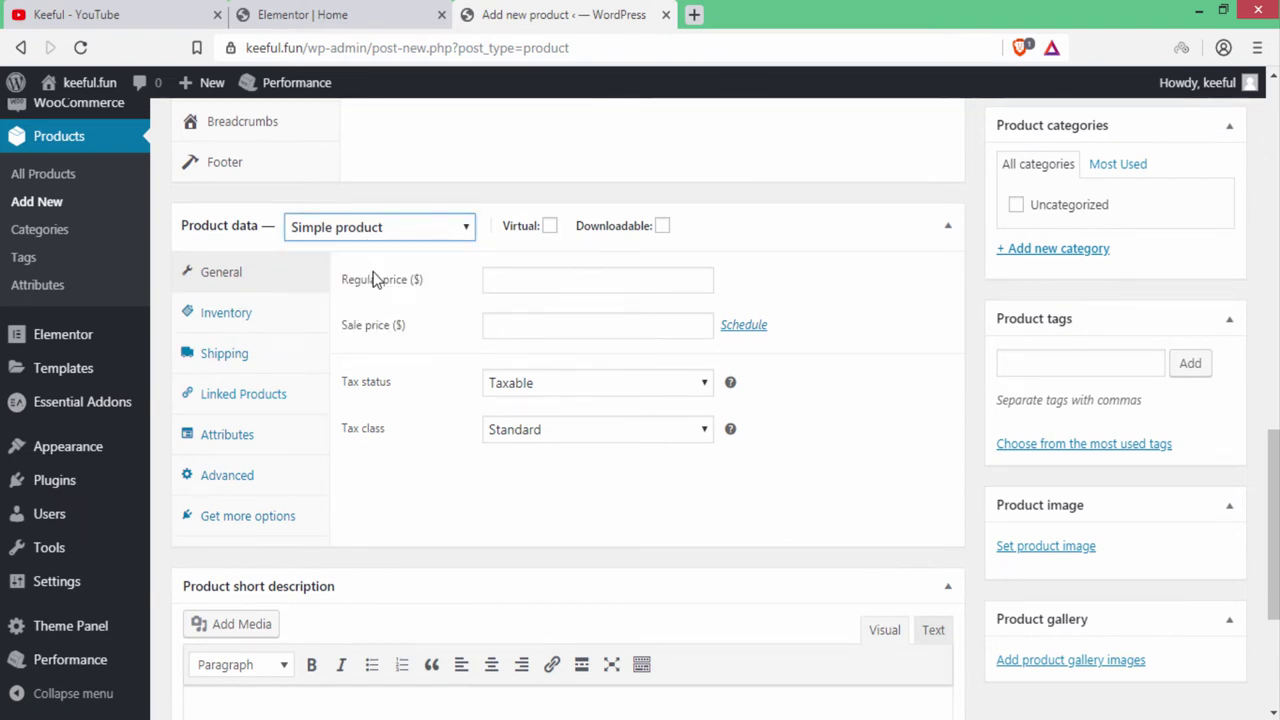
{"action": "left_click", "coordinate": [549, 288]}
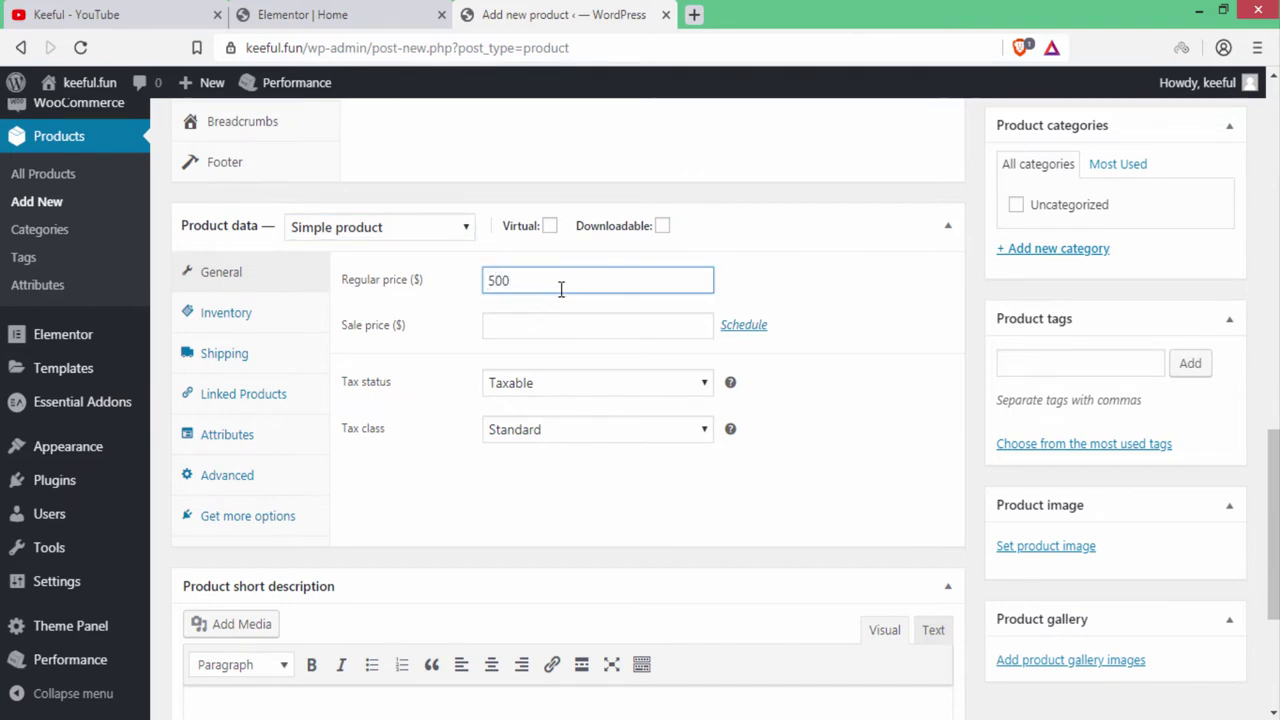
{"action": "left_click", "coordinate": [572, 390]}
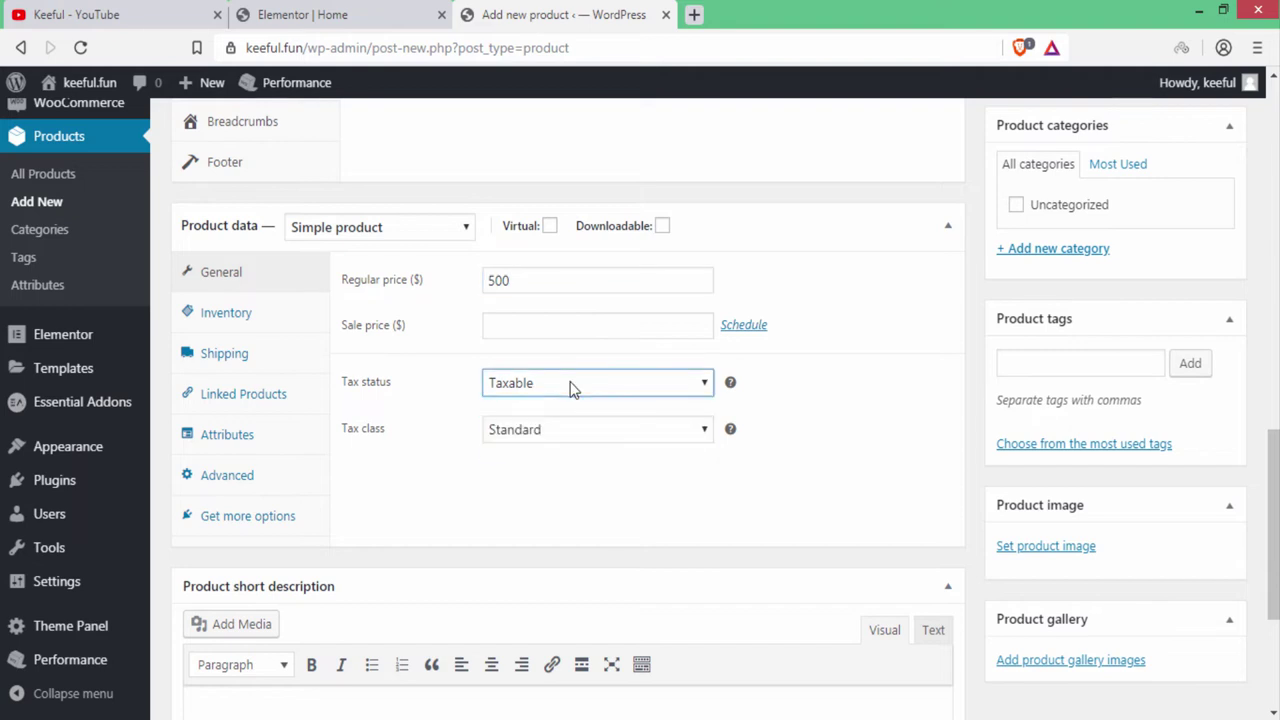
{"action": "left_click", "coordinate": [518, 433]}
{"action": "left_click", "coordinate": [522, 448]}
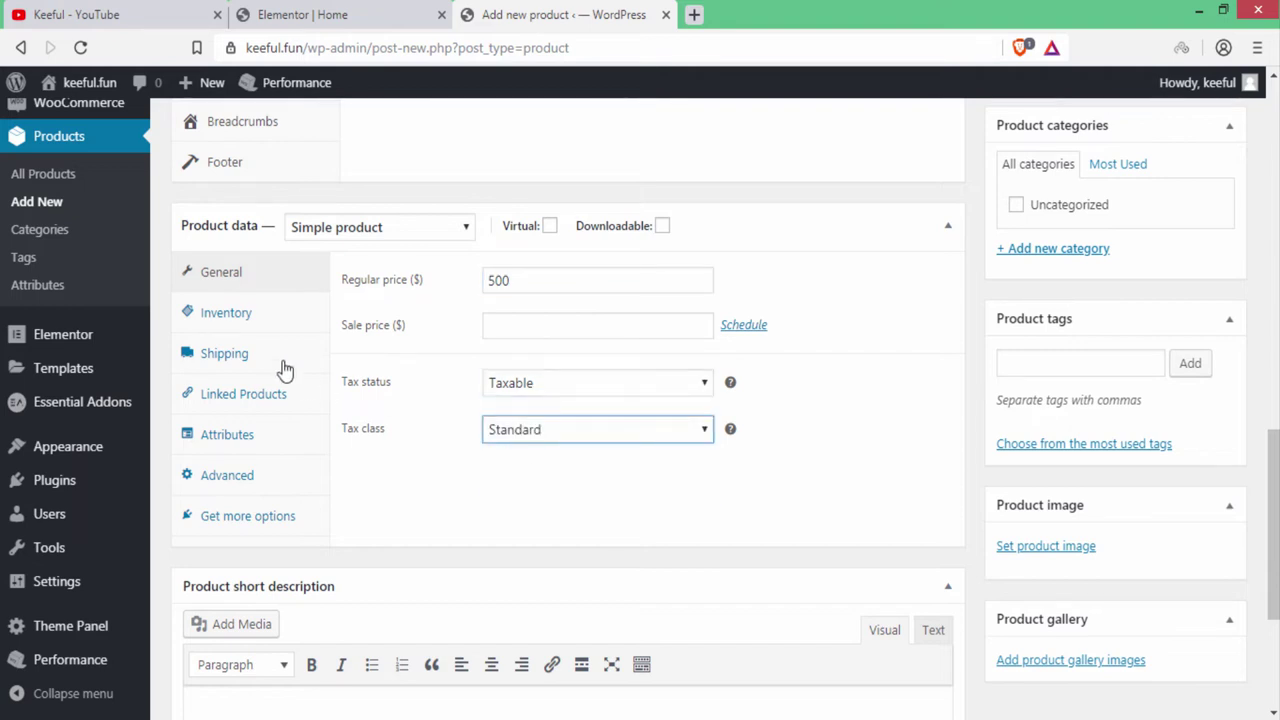
{"action": "left_click", "coordinate": [249, 326]}
{"action": "left_click", "coordinate": [526, 286]}
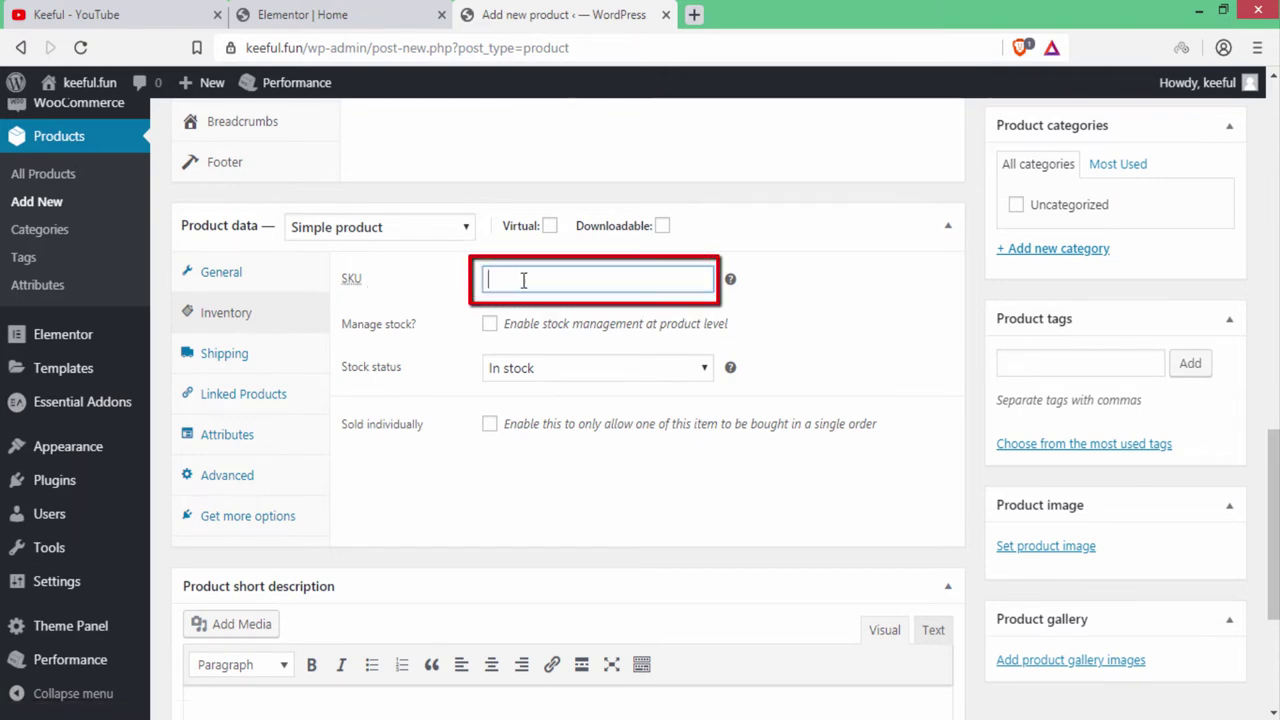
{"action": "type", "text": "keeful1"}
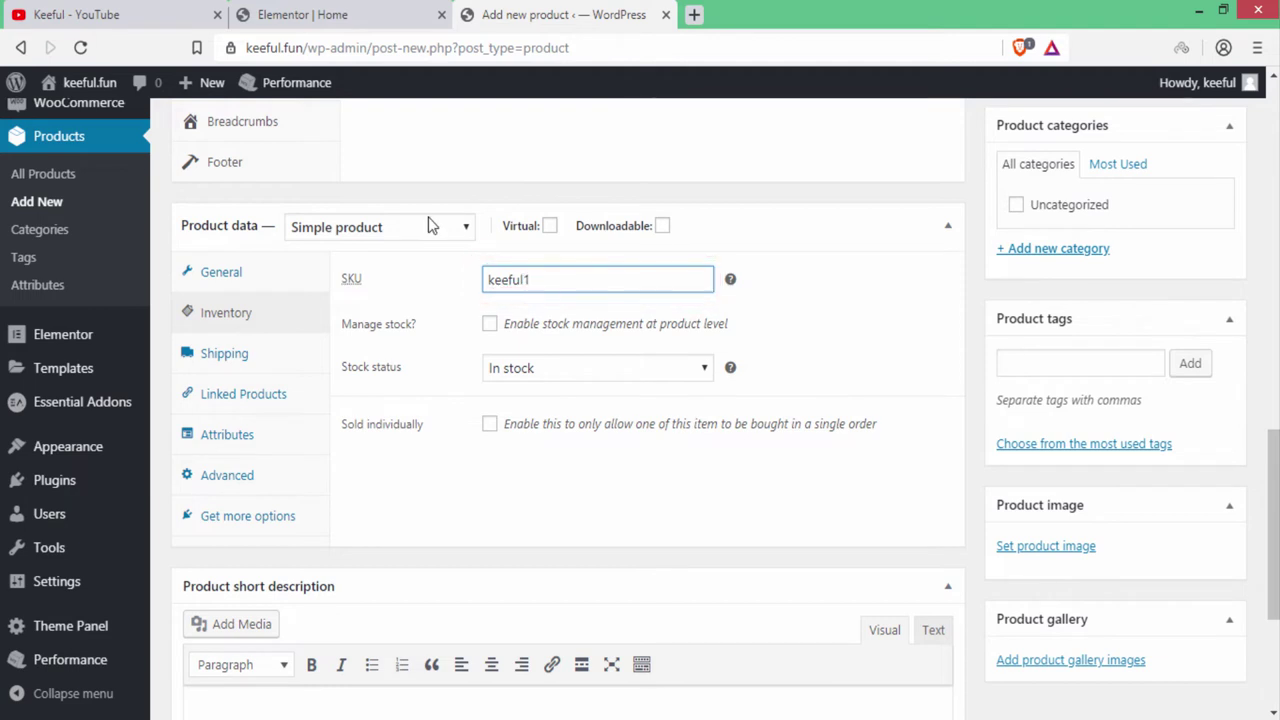
- Enter shipping weight 12 kg and dimensions 150 × 184 × 100 cm
{"action": "left_click", "coordinate": [276, 370]}
{"action": "left_click", "coordinate": [518, 277]}
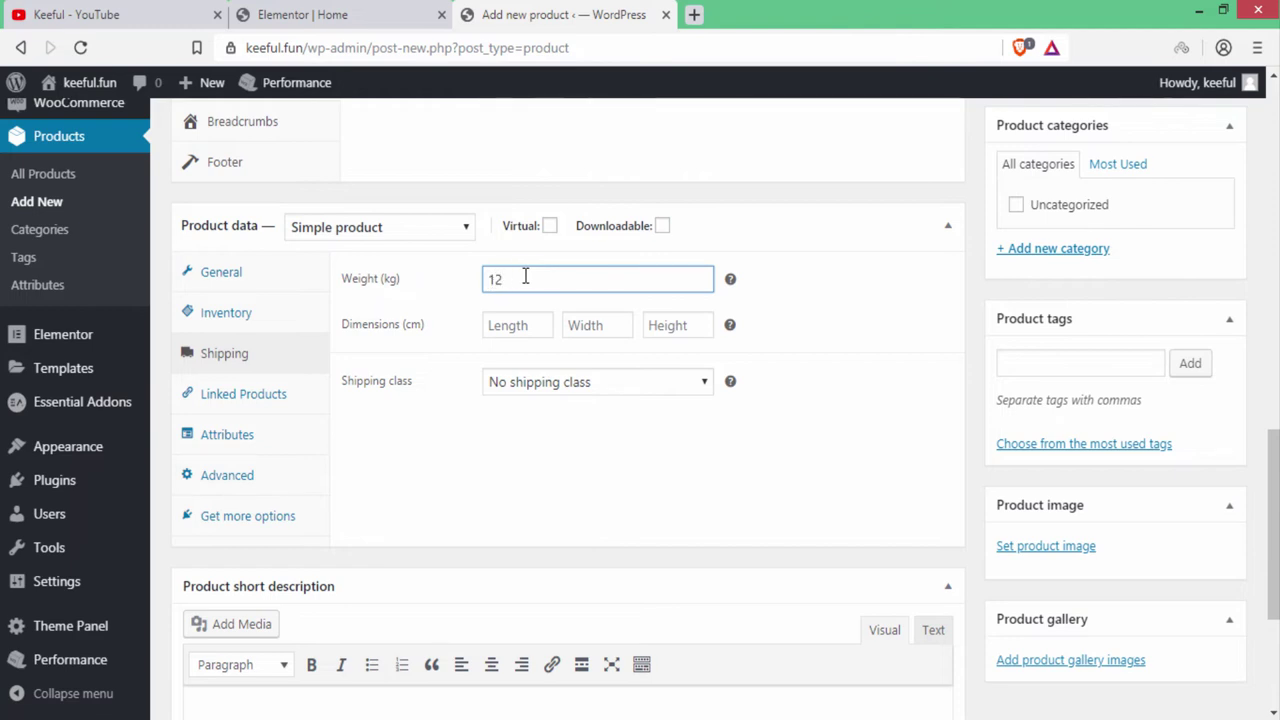
{"action": "left_click", "coordinate": [511, 324]}
{"action": "type", "text": "150"}
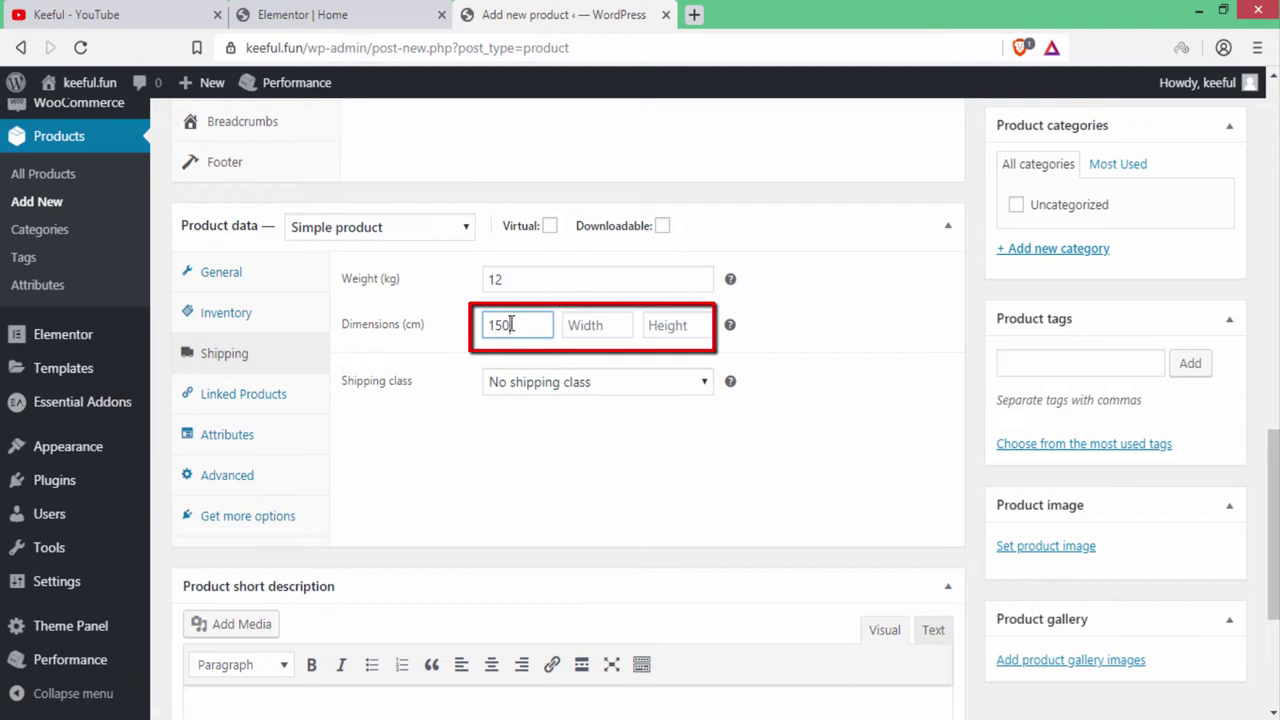
{"action": "key", "text": "Tab"}
{"action": "type", "text": "1"}
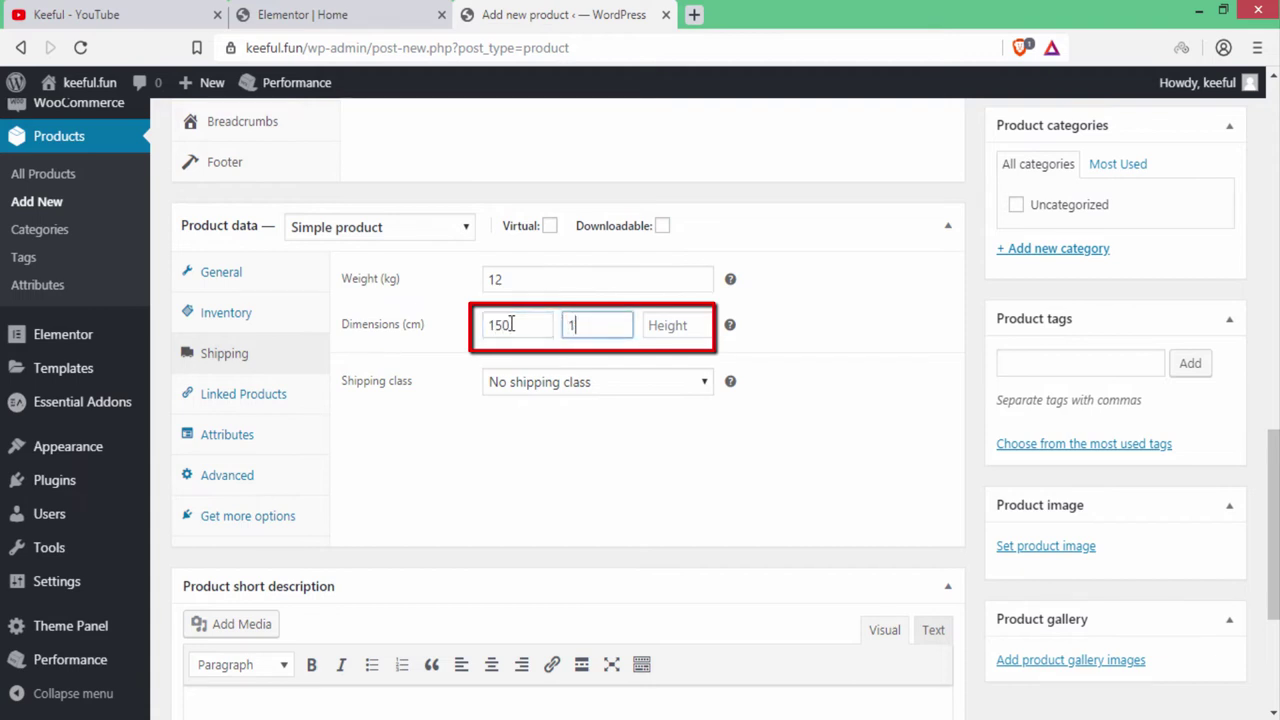
{"action": "type", "text": "84"}
{"action": "key", "text": "Tab"}
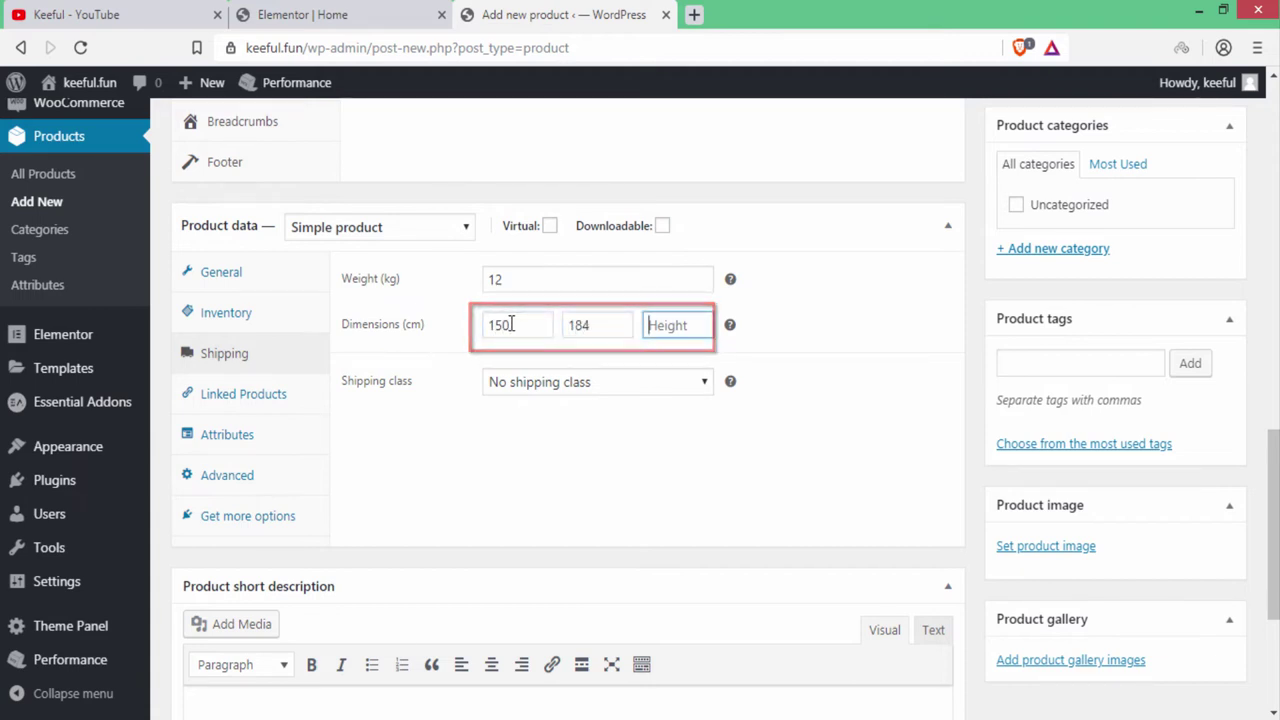
{"action": "type", "text": "100"}
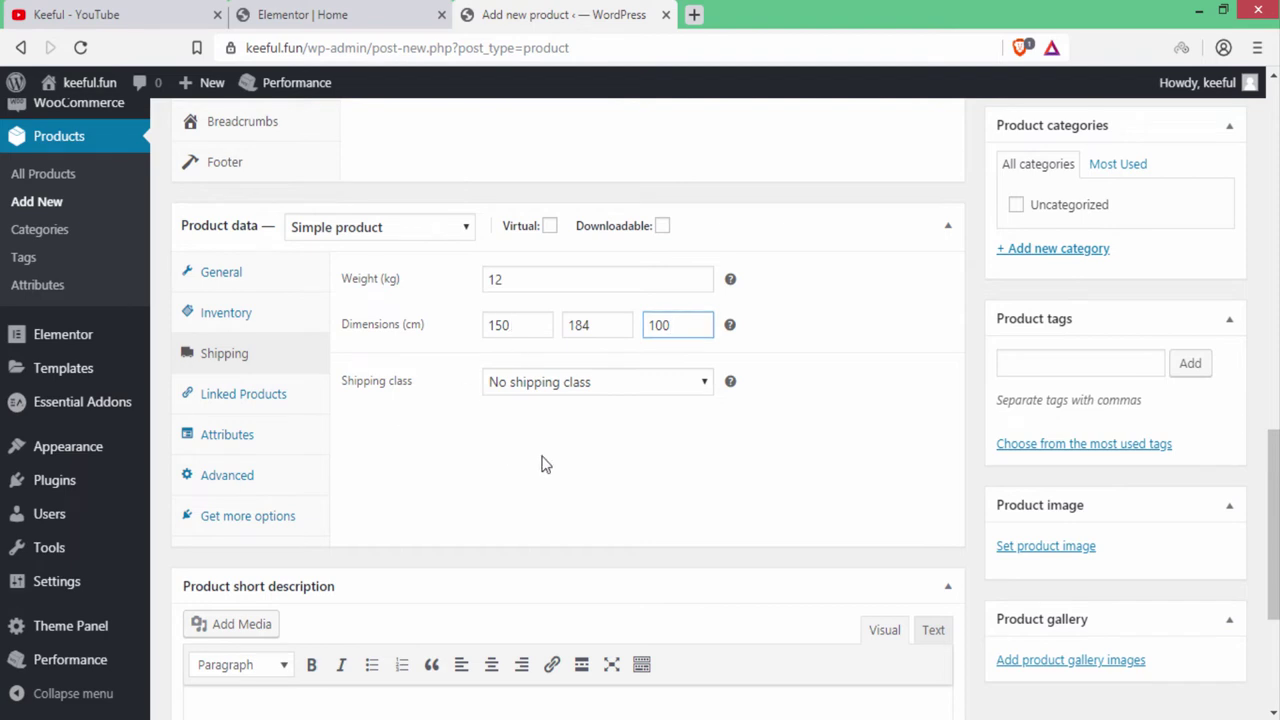
{"action": "left_click", "coordinate": [543, 463]}
{"action": "scroll", "coordinate": [455, 540], "scroll_direction": "down", "scroll_amount": 1}
{"action": "scroll", "coordinate": [455, 540], "scroll_direction": "down", "scroll_amount": 2}
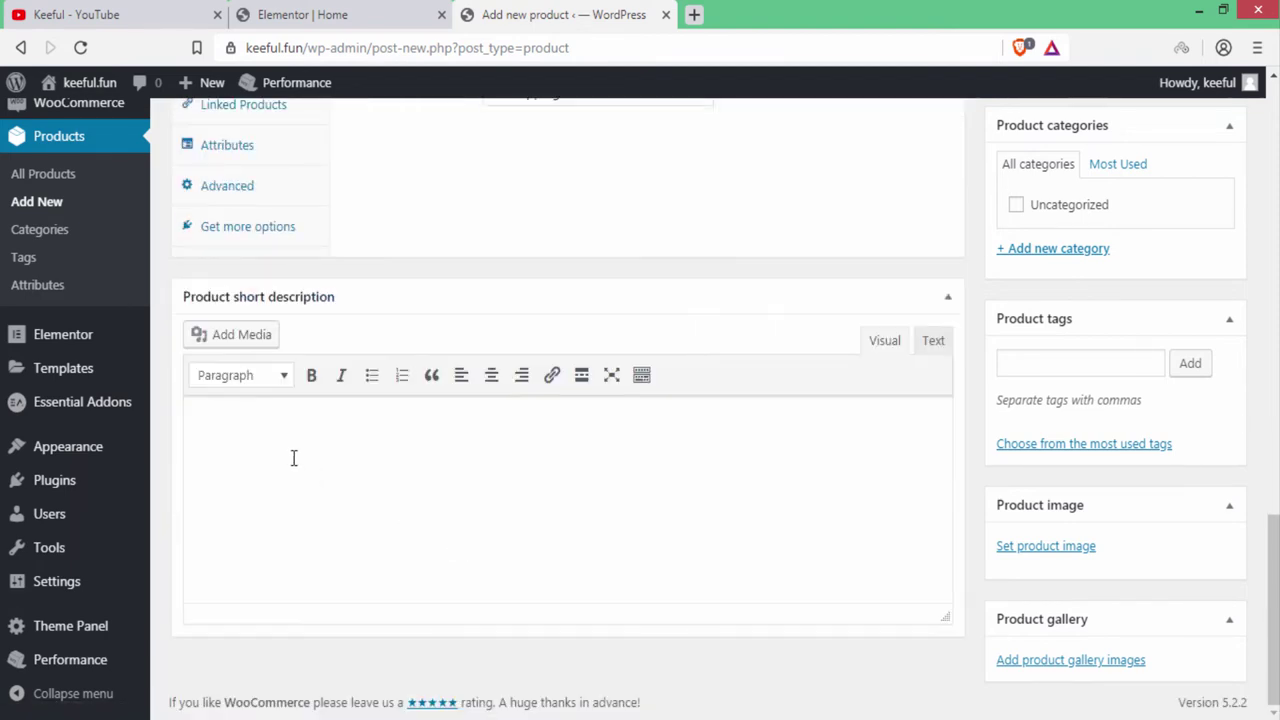
{"action": "scroll", "coordinate": [374, 466], "scroll_direction": "up", "scroll_amount": 1}
{"action": "scroll", "coordinate": [374, 466], "scroll_direction": "down", "scroll_amount": 2}
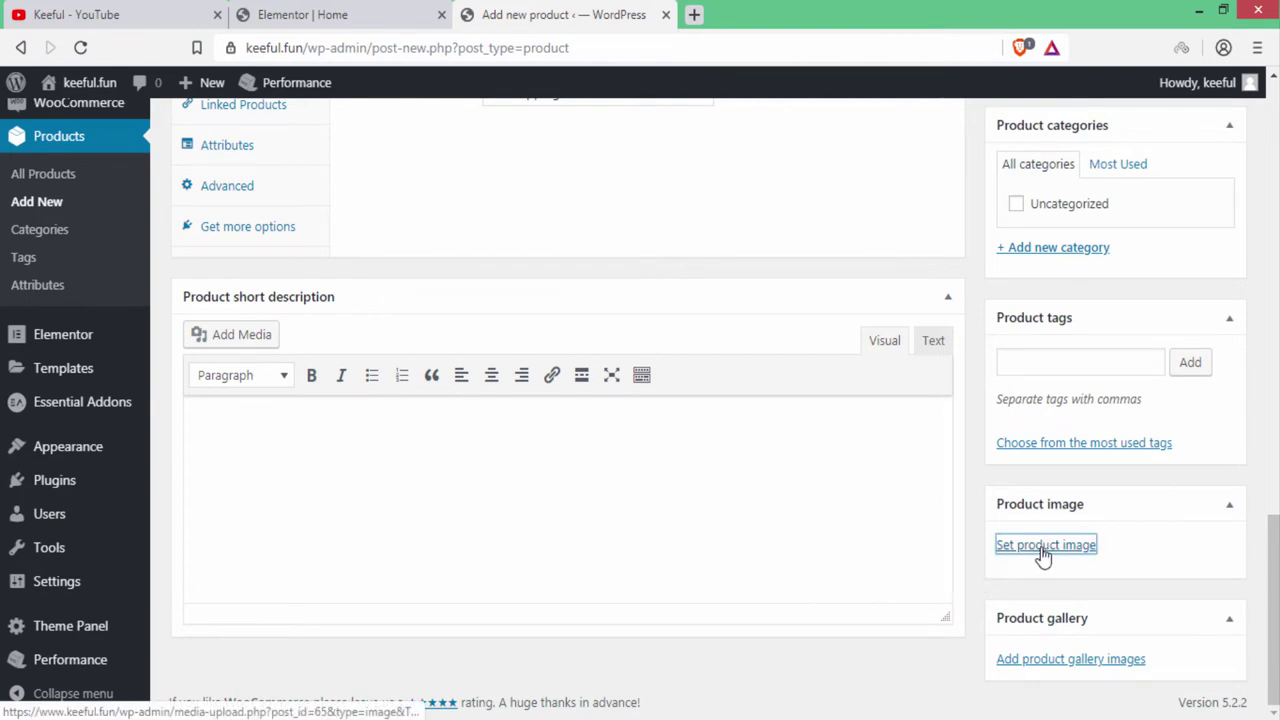
- Upload MB1-min.jpg and set it as the Mountain Bike product image
{"action": "left_click", "coordinate": [1043, 548]}
{"action": "left_click", "coordinate": [86, 165]}
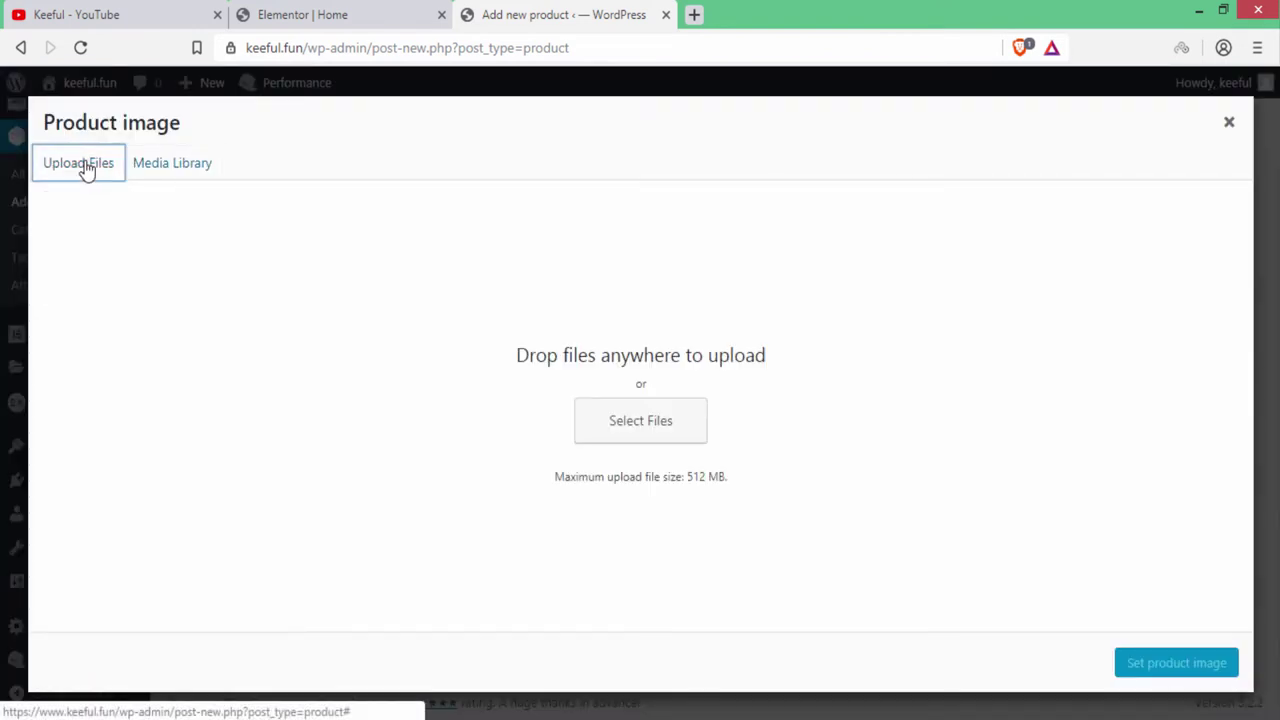
{"action": "left_click", "coordinate": [636, 424]}
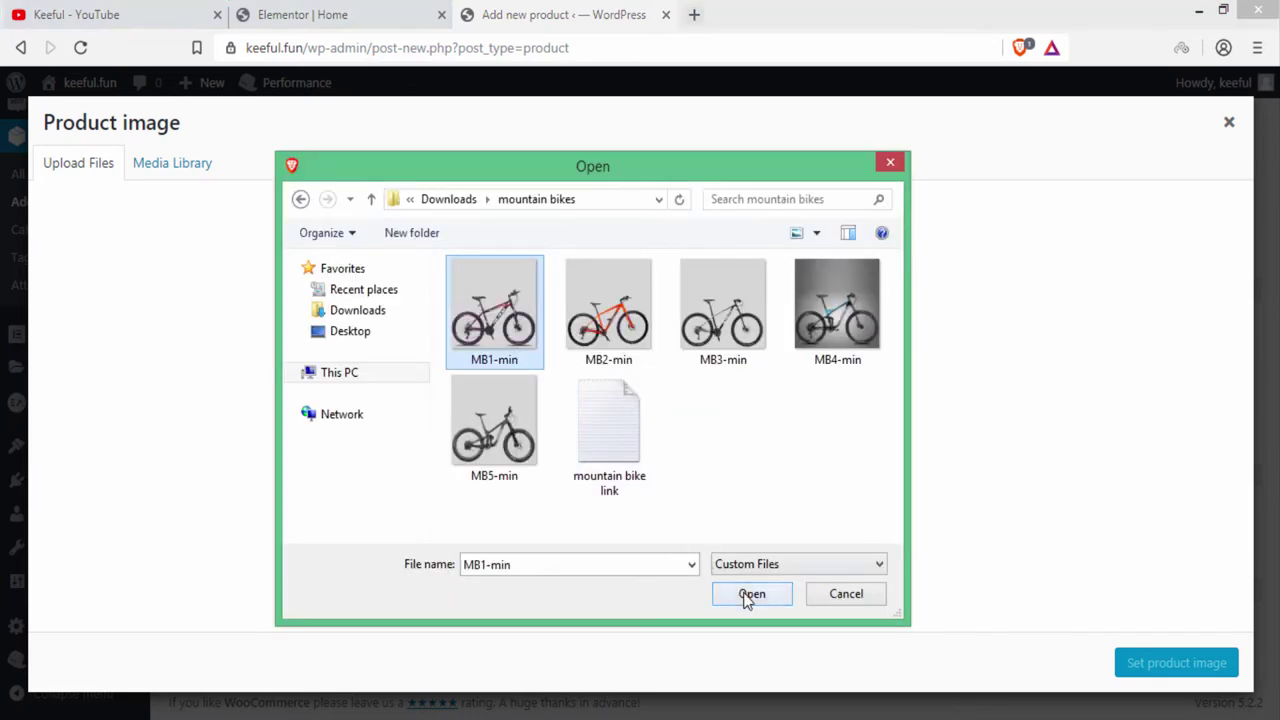
{"action": "left_click", "coordinate": [751, 594]}
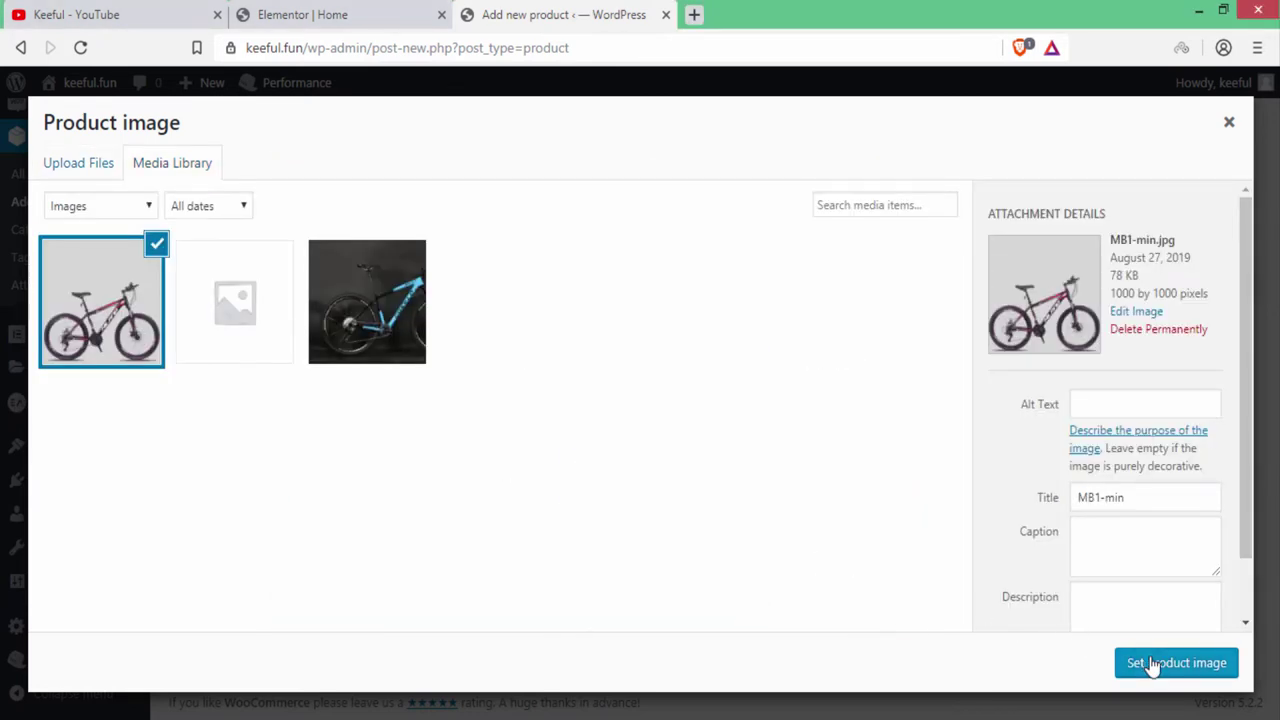
{"action": "left_click", "coordinate": [1150, 665]}
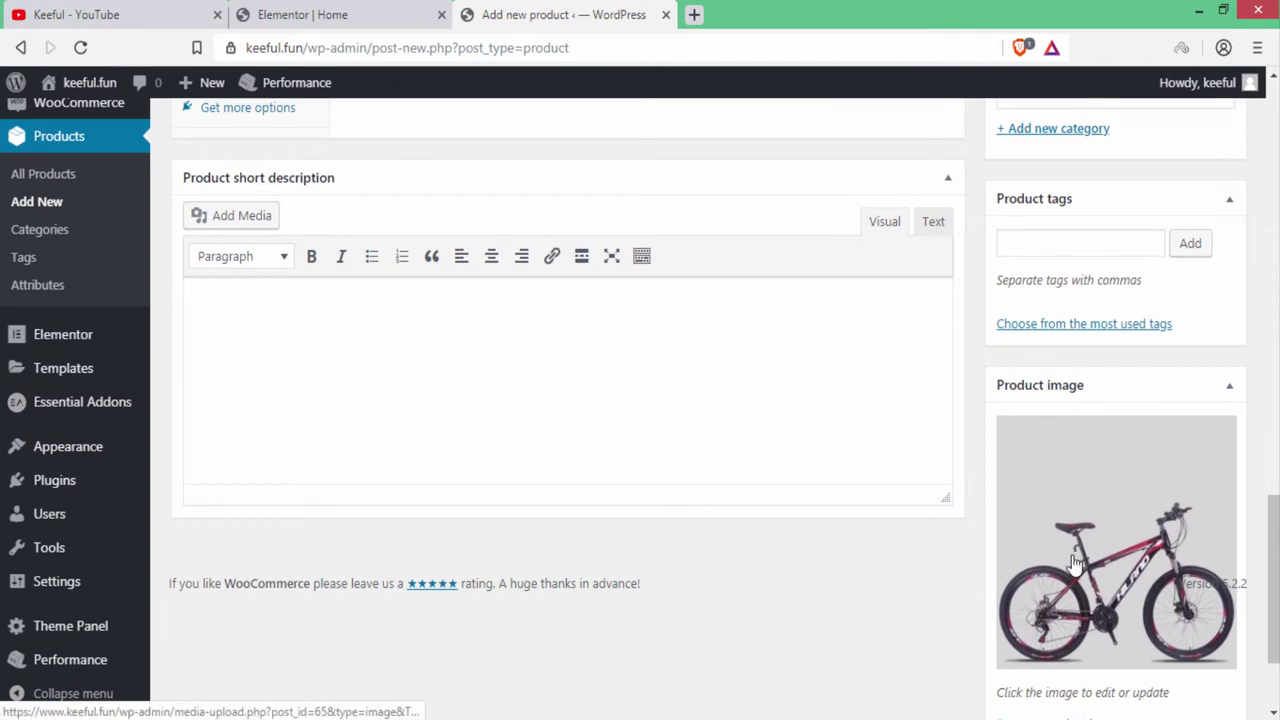
{"action": "scroll", "coordinate": [1037, 451], "scroll_direction": "up", "scroll_amount": 1}
- Tag the product mountain-bike and bike
{"action": "left_click", "coordinate": [1047, 343]}
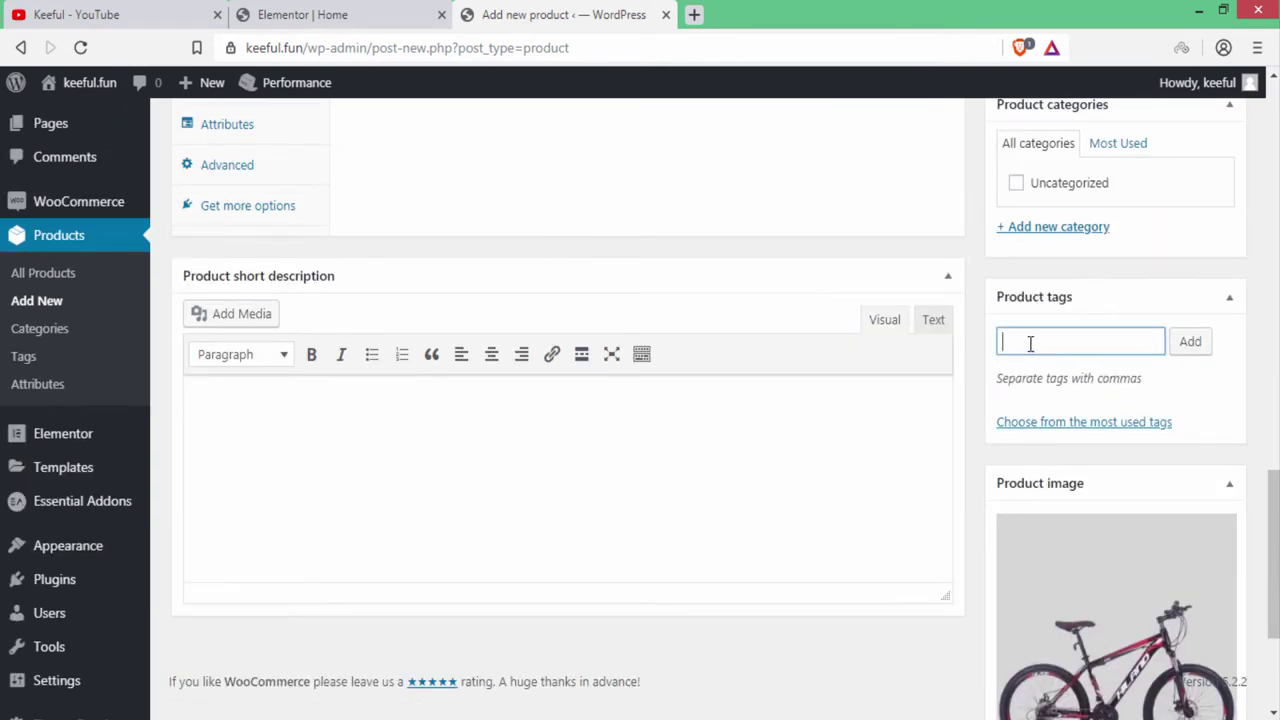
{"action": "type", "text": "mou"}
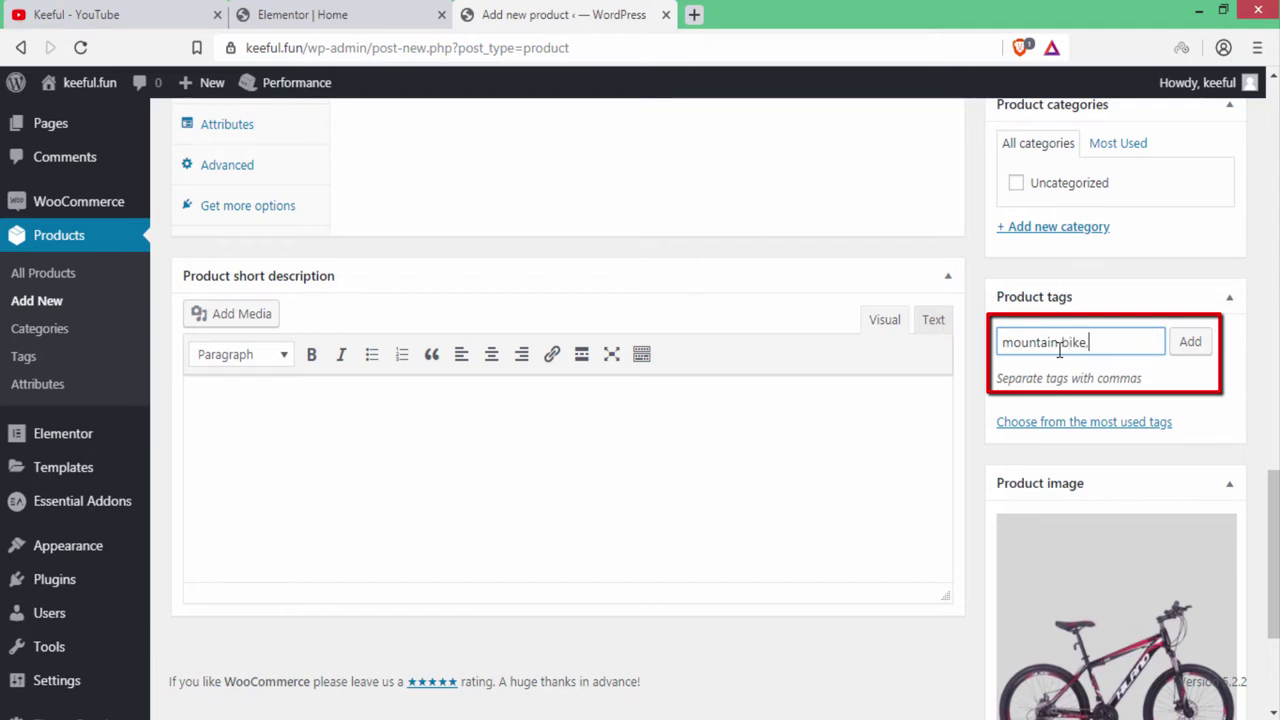
{"action": "type", "text": "ntain-bike, bike"}
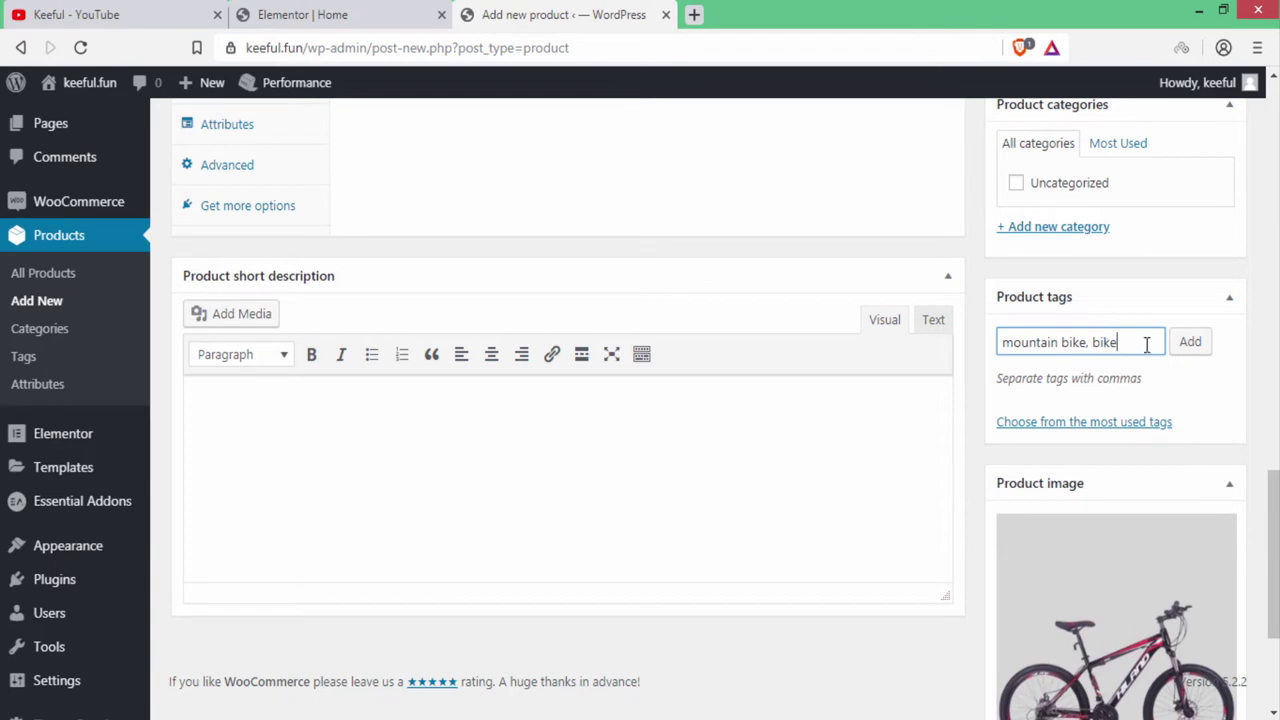
{"action": "left_click", "coordinate": [1189, 344]}
{"action": "scroll", "coordinate": [1029, 290], "scroll_direction": "up", "scroll_amount": 2}
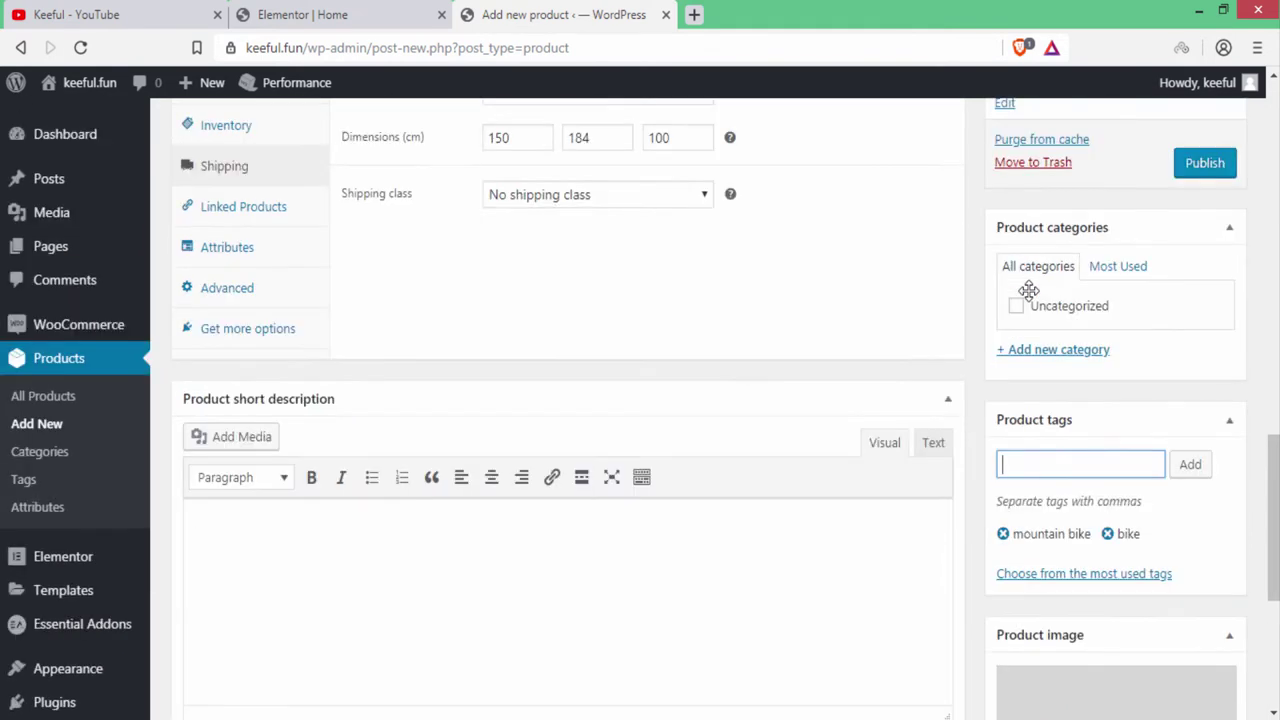
{"action": "scroll", "coordinate": [1029, 290], "scroll_direction": "up", "scroll_amount": 1}
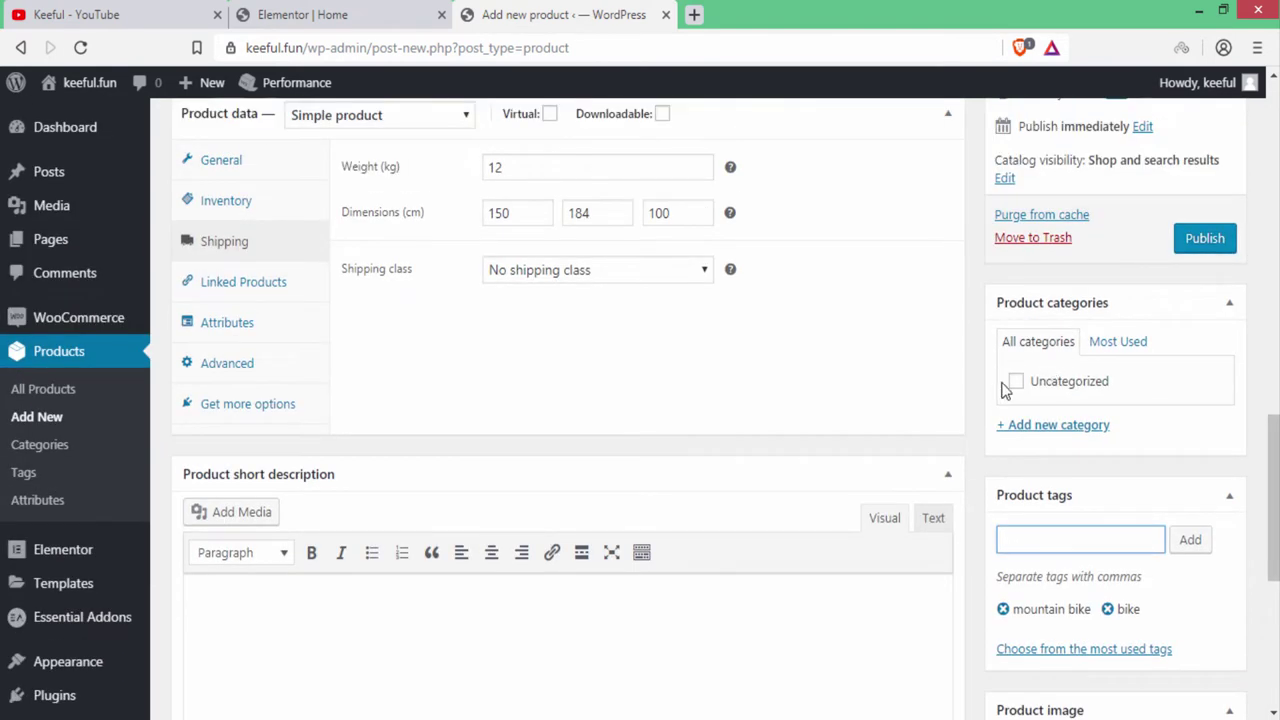
- Create category mountain bike and its child category speedy mountain bike
{"action": "left_click", "coordinate": [1059, 428]}
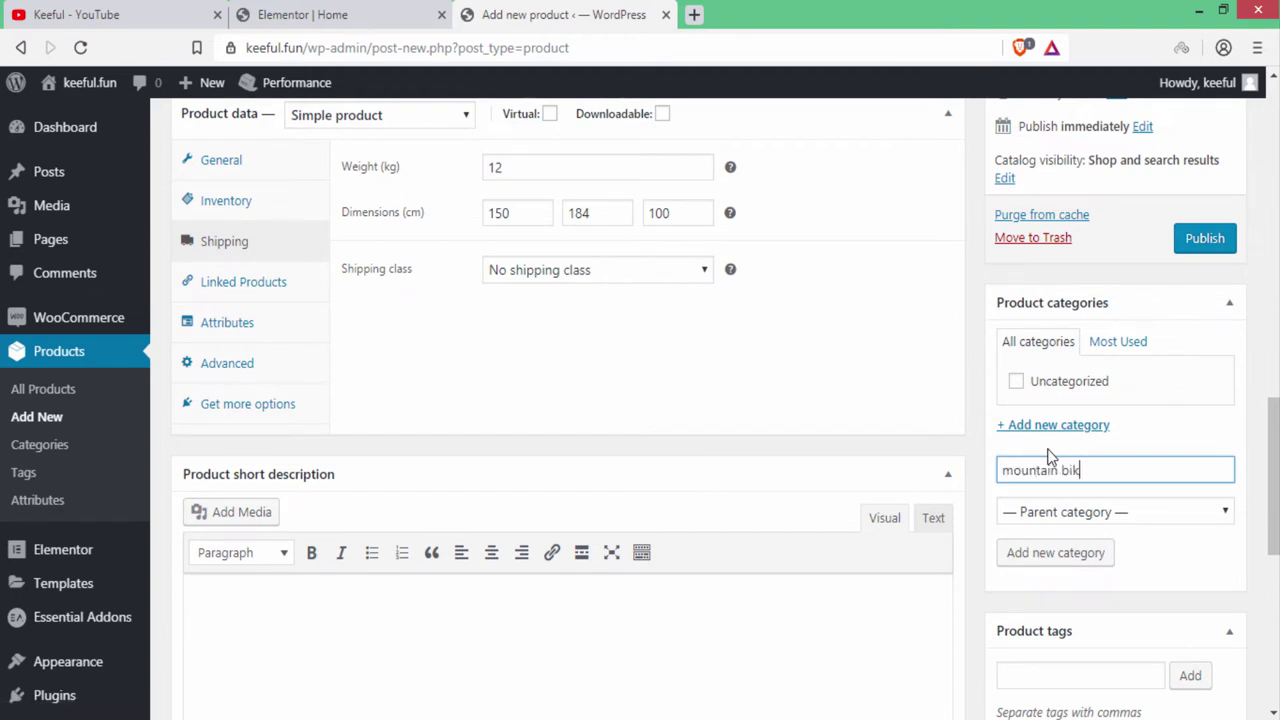
{"action": "left_click", "coordinate": [1078, 556]}
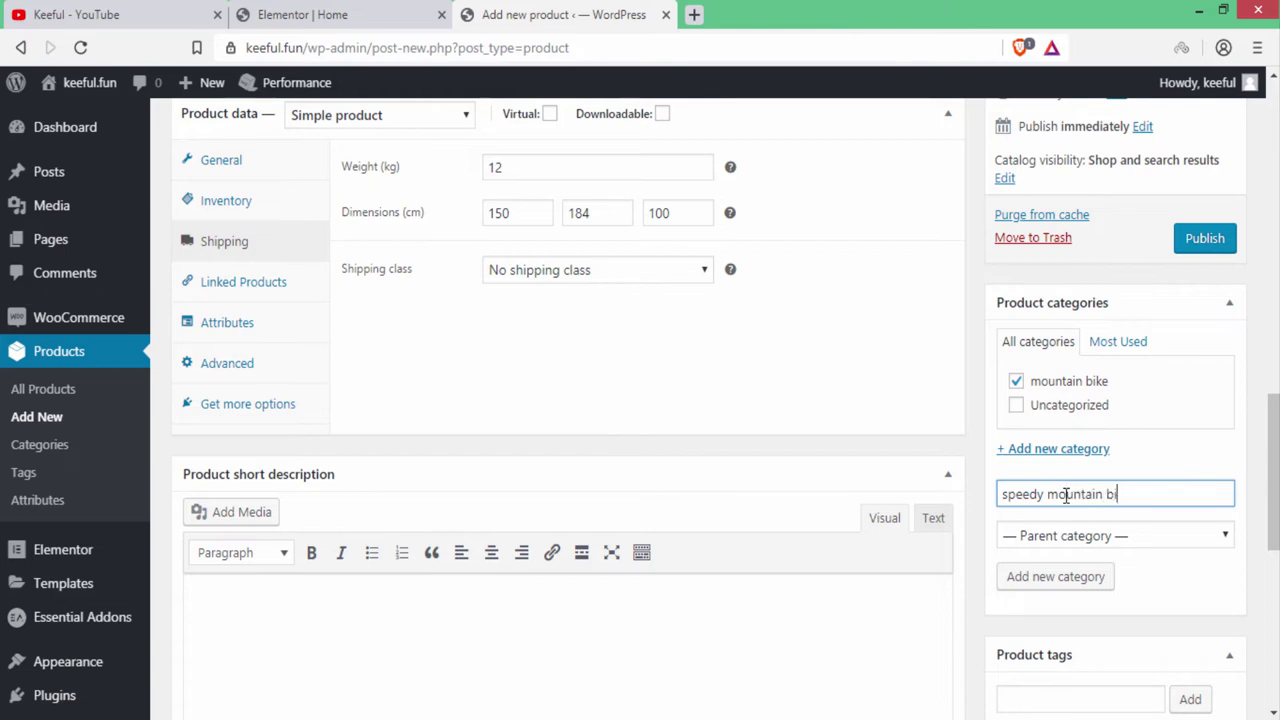
{"action": "left_click", "coordinate": [1068, 534]}
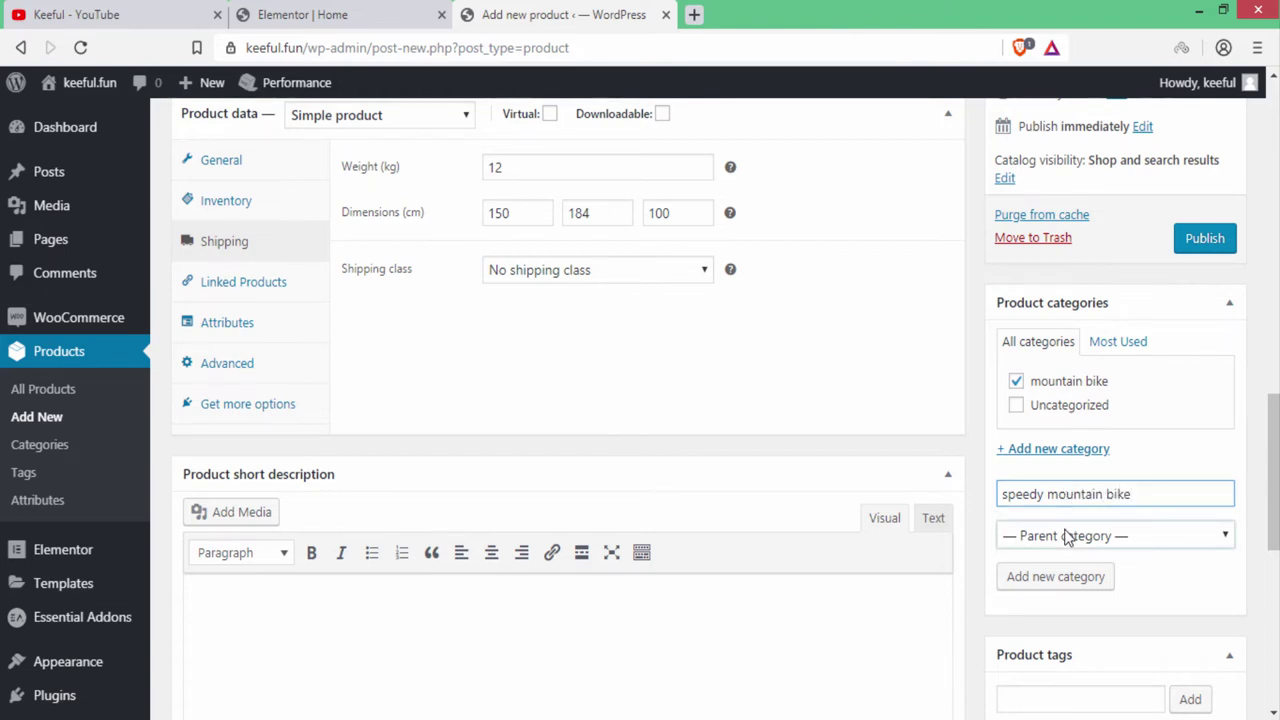
{"action": "left_click", "coordinate": [1070, 580]}
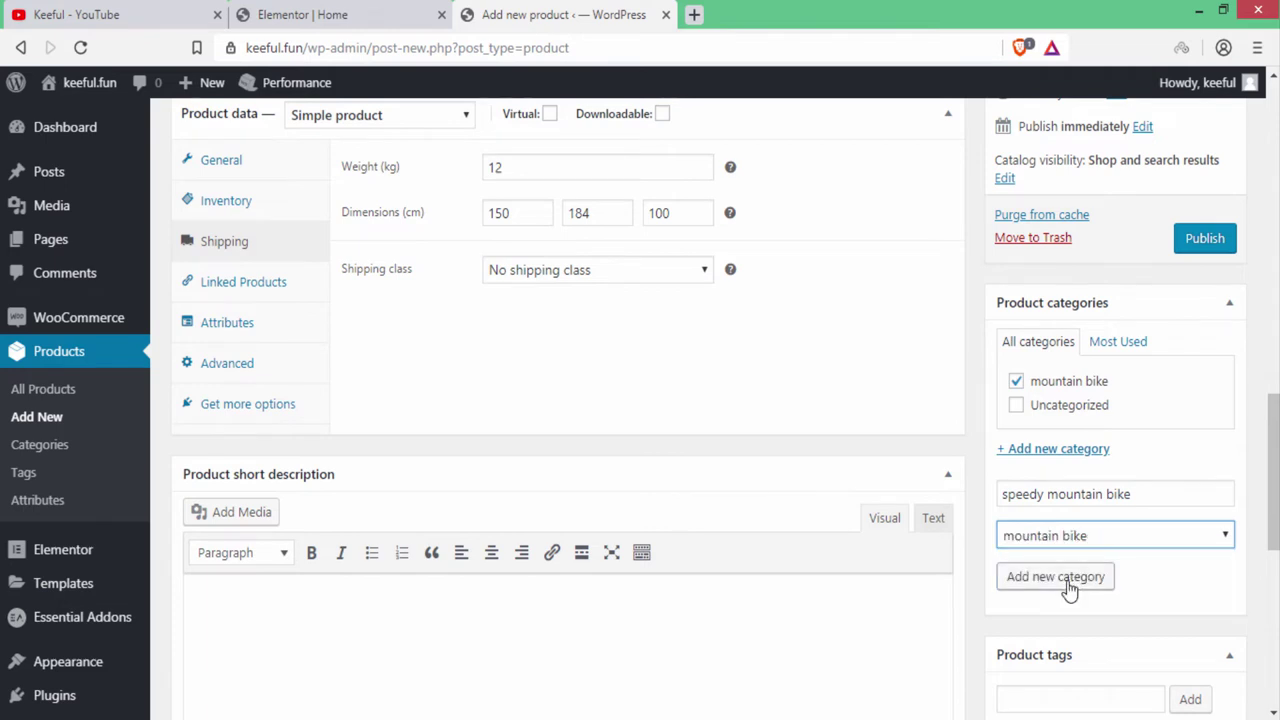
{"action": "left_click", "coordinate": [1057, 579]}
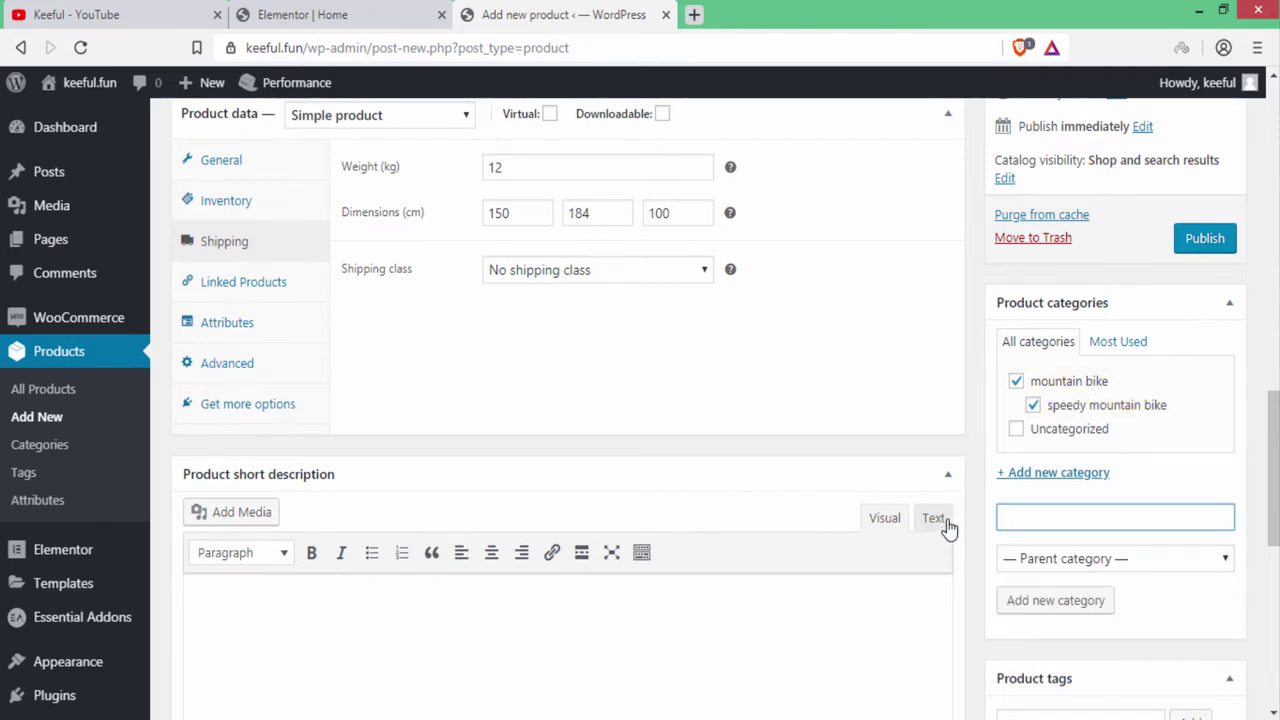
{"action": "scroll", "coordinate": [972, 486], "scroll_direction": "up", "scroll_amount": 2}
{"action": "scroll", "coordinate": [972, 486], "scroll_direction": "up", "scroll_amount": 1}
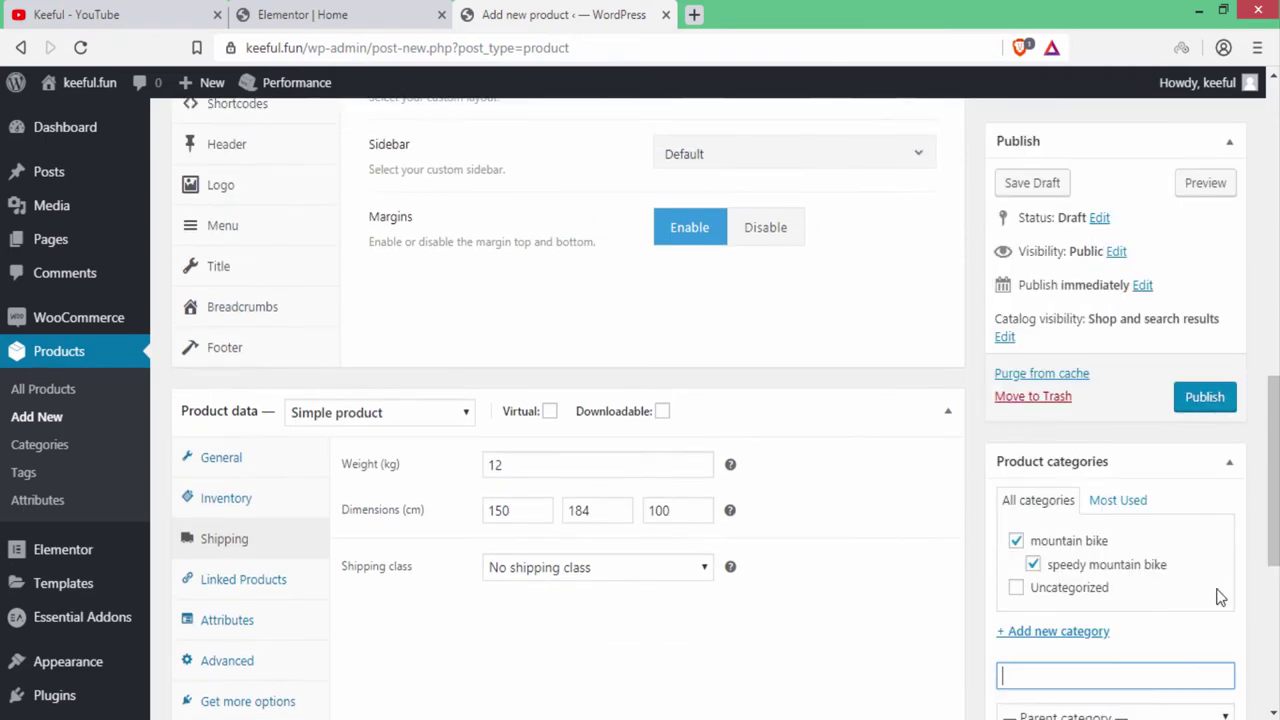
- Publish the Mountain Bike product and open its permalink in a new tab
{"action": "left_click", "coordinate": [1202, 412]}
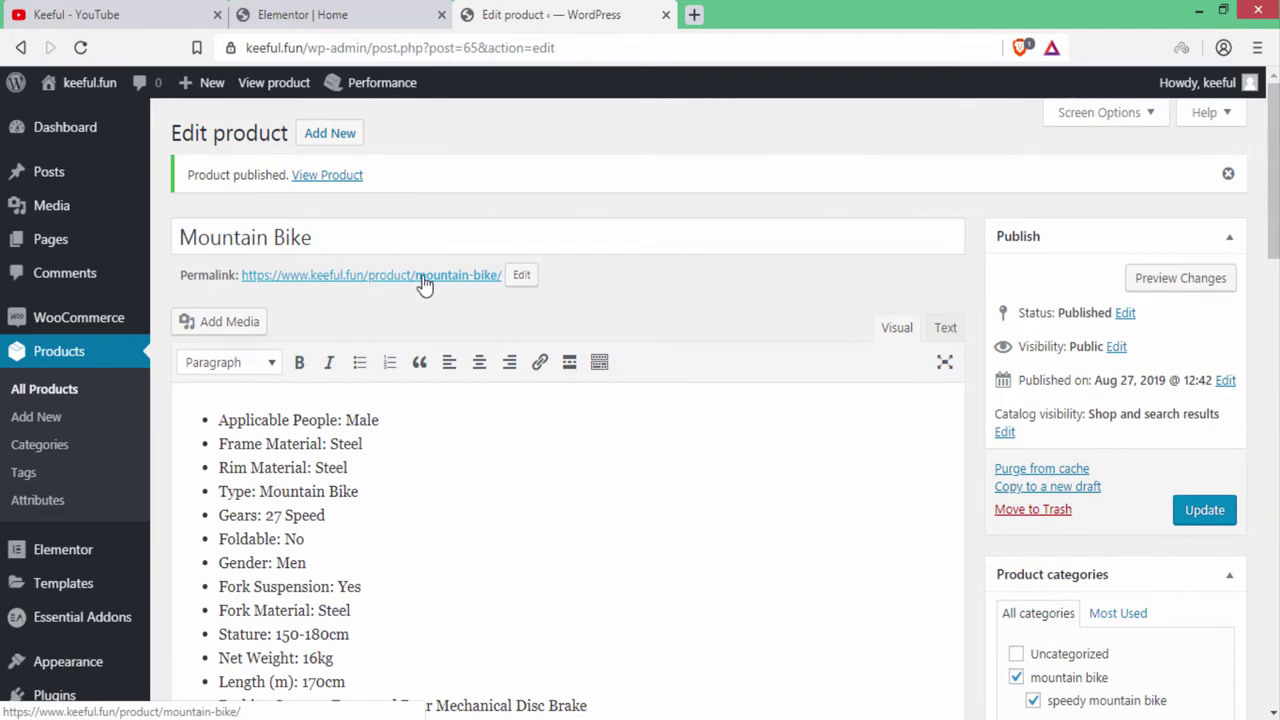
{"action": "right_click", "coordinate": [420, 280]}
{"action": "left_click", "coordinate": [480, 289]}
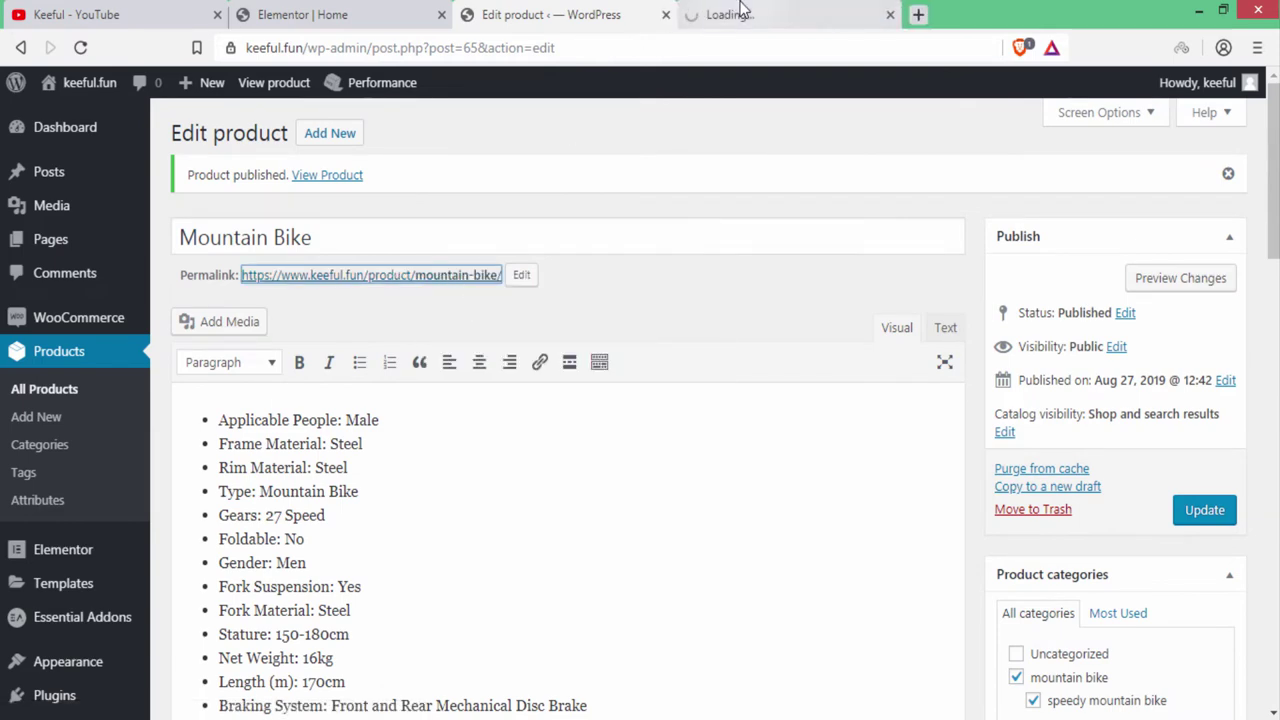
{"action": "left_click", "coordinate": [741, 12]}
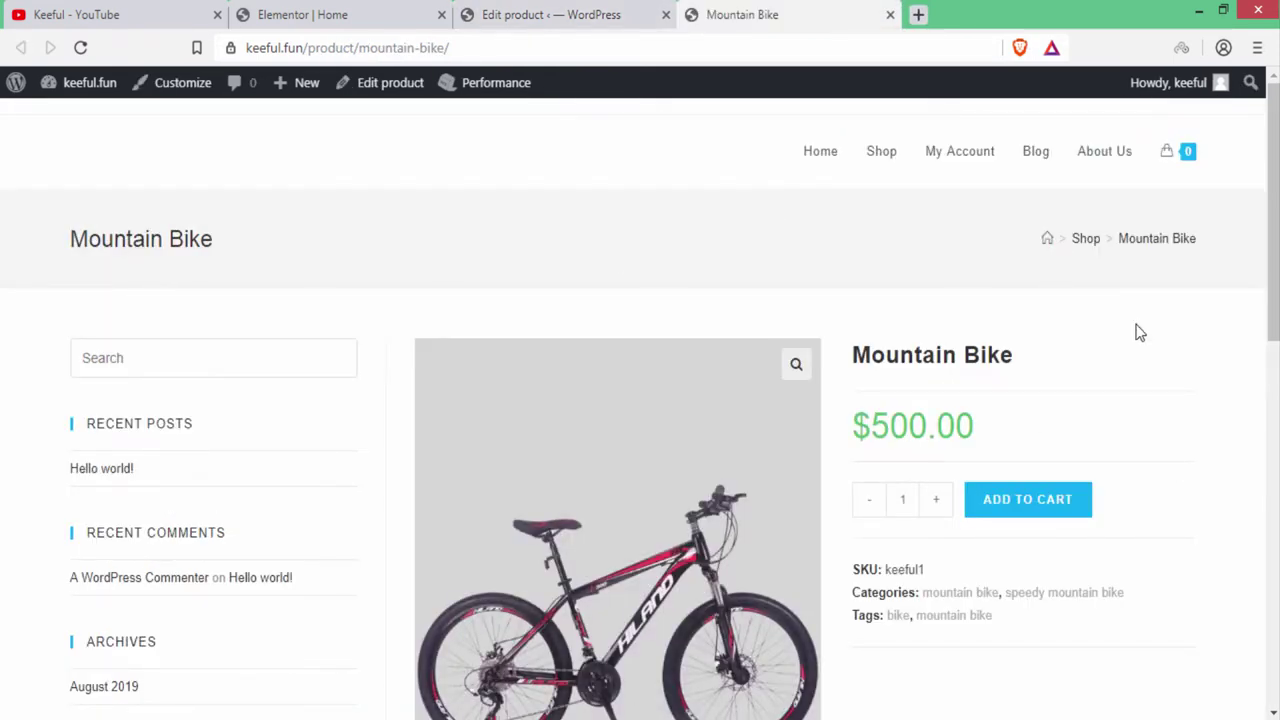
{"action": "scroll", "coordinate": [1140, 338], "scroll_direction": "down", "scroll_amount": 6}
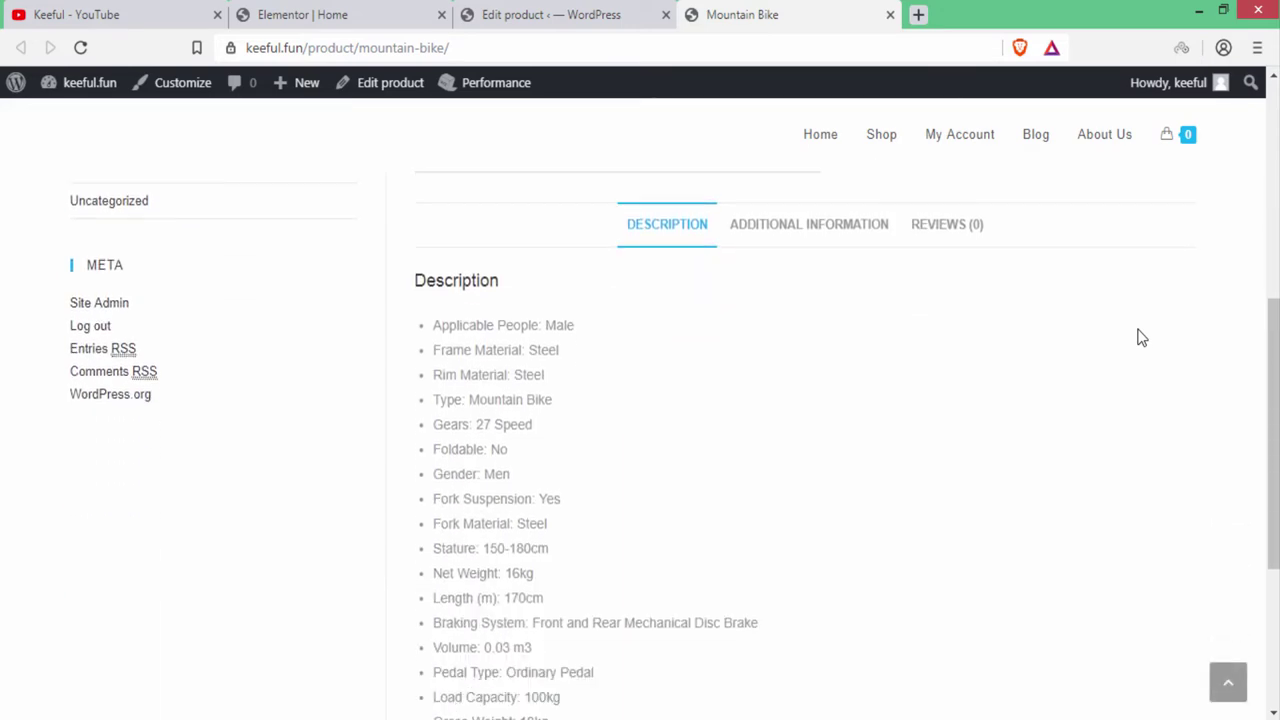
{"action": "left_click_drag", "start_coordinate": [433, 265], "coordinate": [586, 520]}
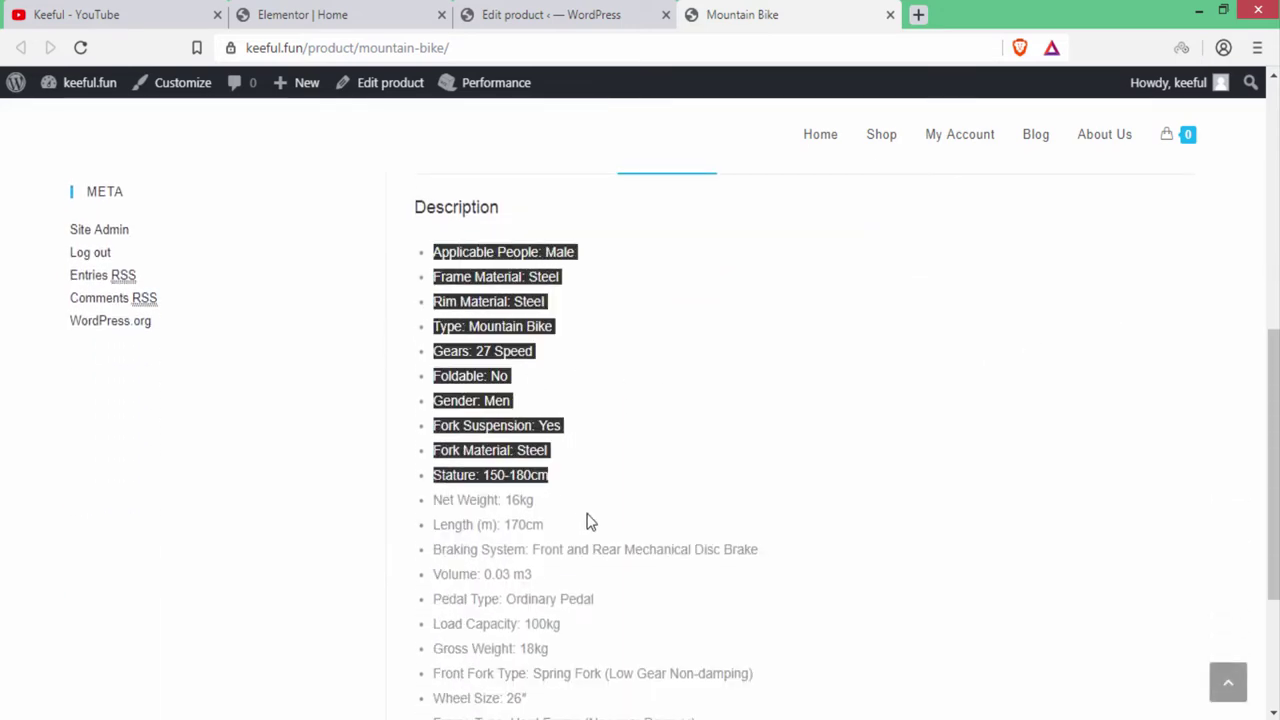
{"action": "scroll", "coordinate": [589, 529], "scroll_direction": "down", "scroll_amount": 3}
{"action": "left_click", "coordinate": [557, 537]}
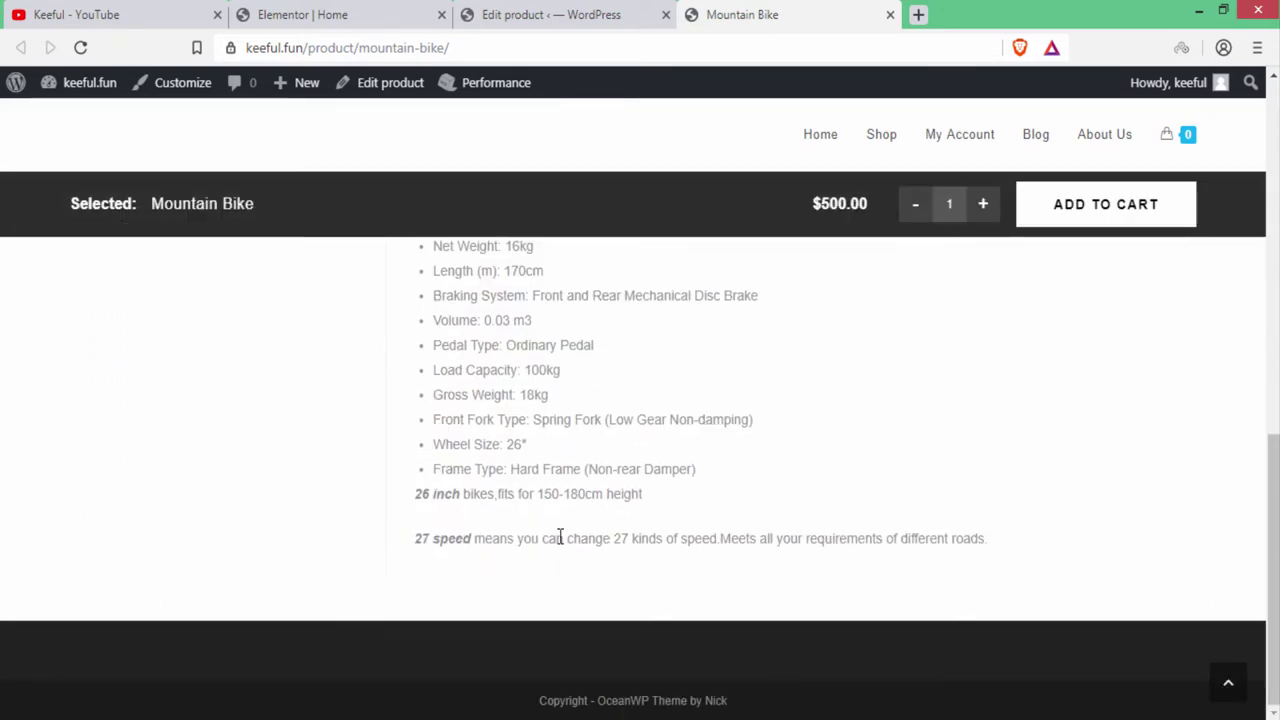
{"action": "scroll", "coordinate": [614, 519], "scroll_direction": "up", "scroll_amount": 10}
{"action": "scroll", "coordinate": [828, 583], "scroll_direction": "down", "scroll_amount": 3}
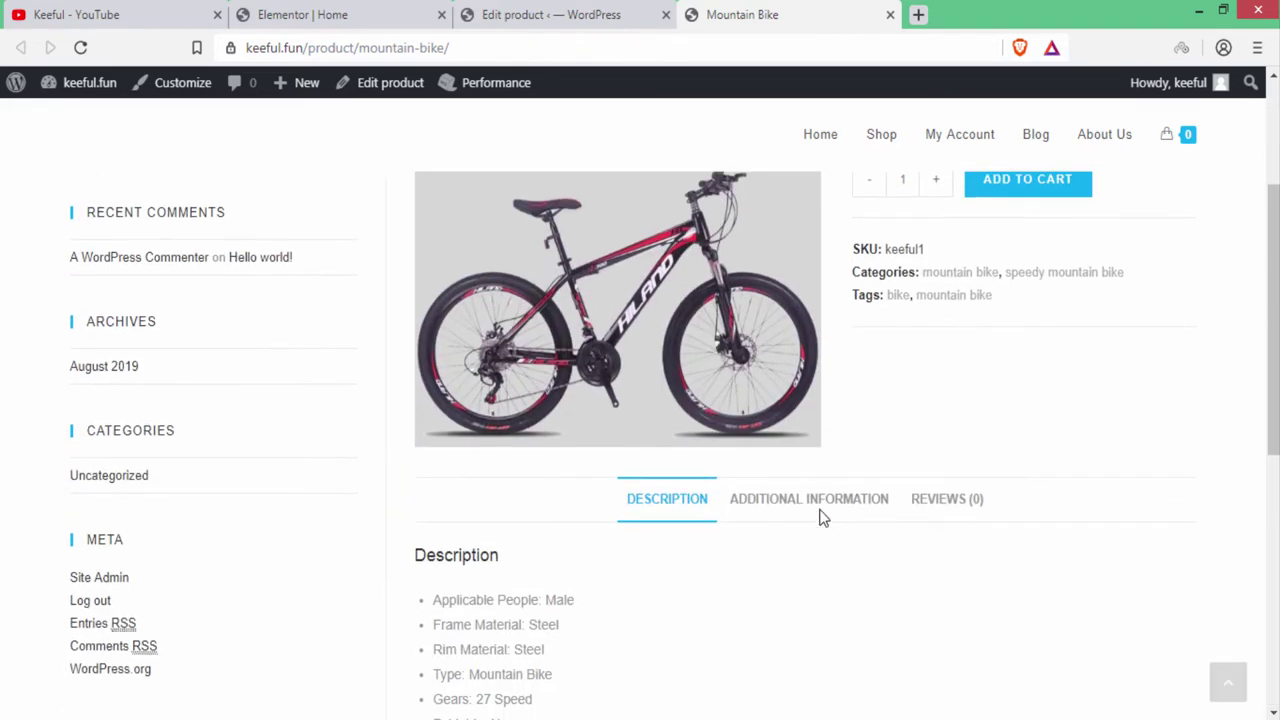
{"action": "left_click", "coordinate": [820, 510]}
{"action": "scroll", "coordinate": [573, 470], "scroll_direction": "down", "scroll_amount": 2}
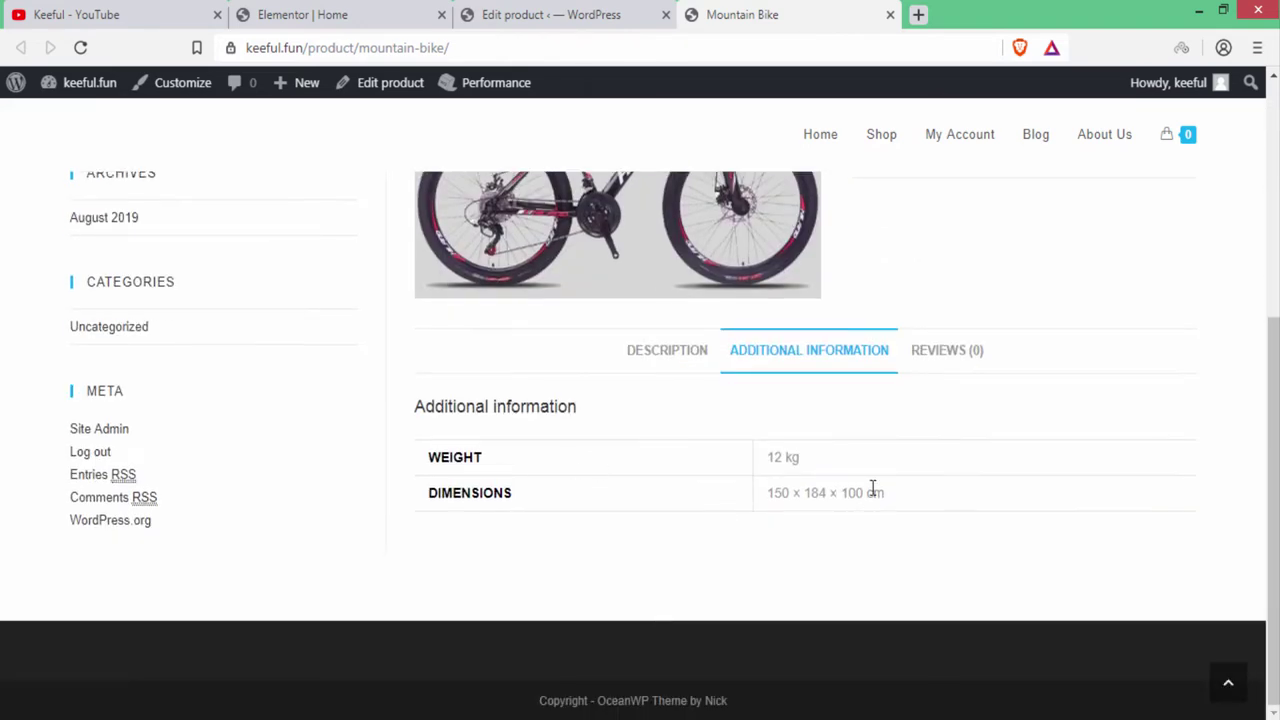
{"action": "left_click", "coordinate": [962, 358]}
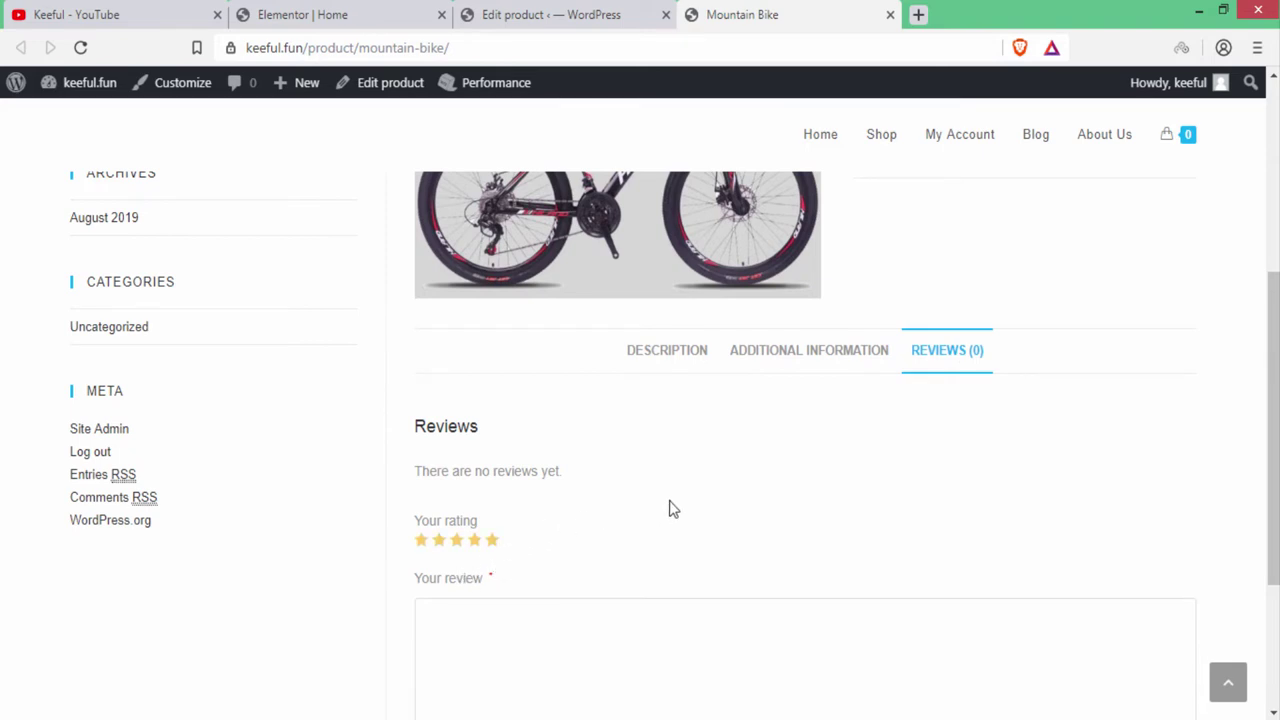
{"action": "scroll", "coordinate": [590, 600], "scroll_direction": "down", "scroll_amount": 1}
{"action": "left_click", "coordinate": [572, 580]}
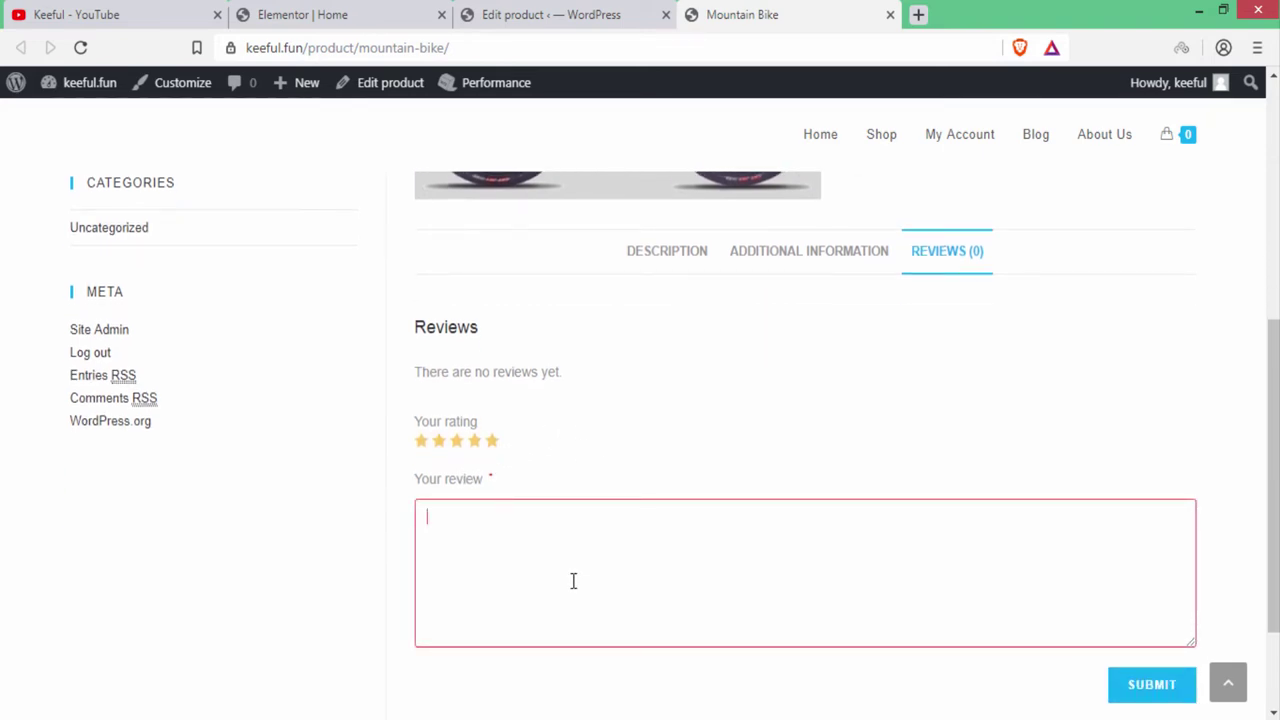
{"action": "type", "text": "Quick bi"}
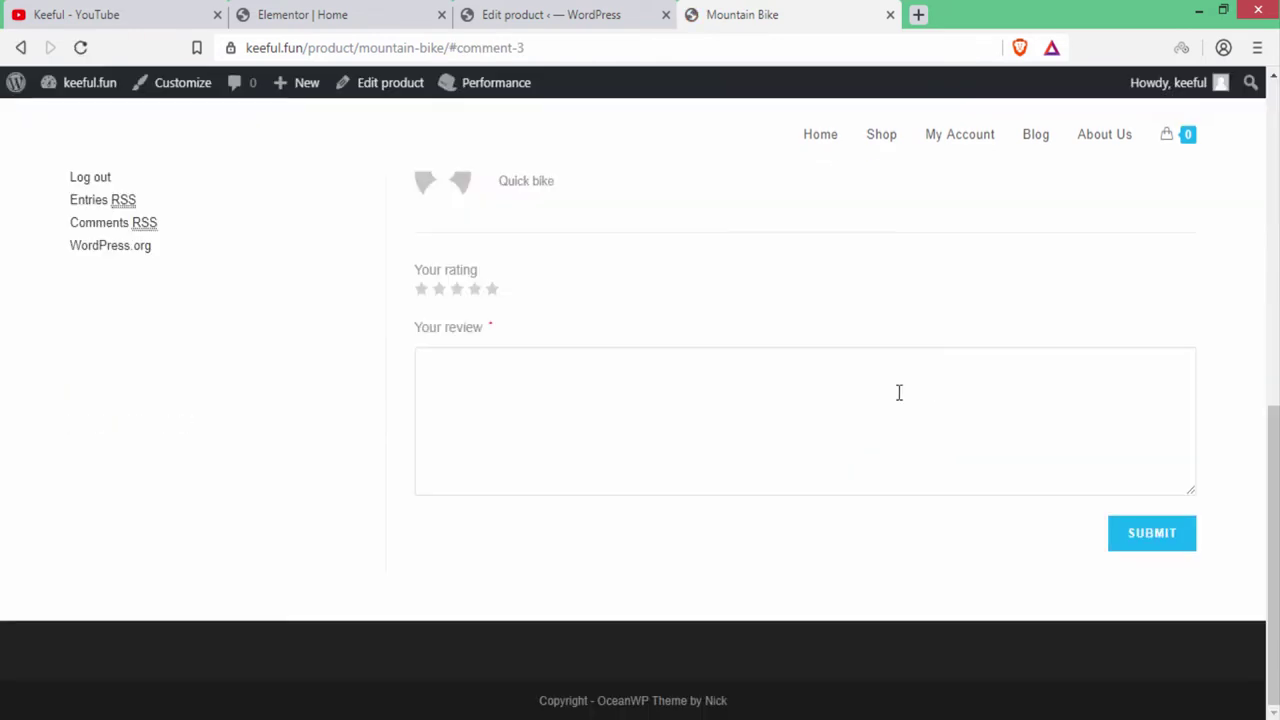
{"action": "scroll", "coordinate": [830, 420], "scroll_direction": "up", "scroll_amount": 4}
{"action": "scroll", "coordinate": [806, 447], "scroll_direction": "up", "scroll_amount": 1}
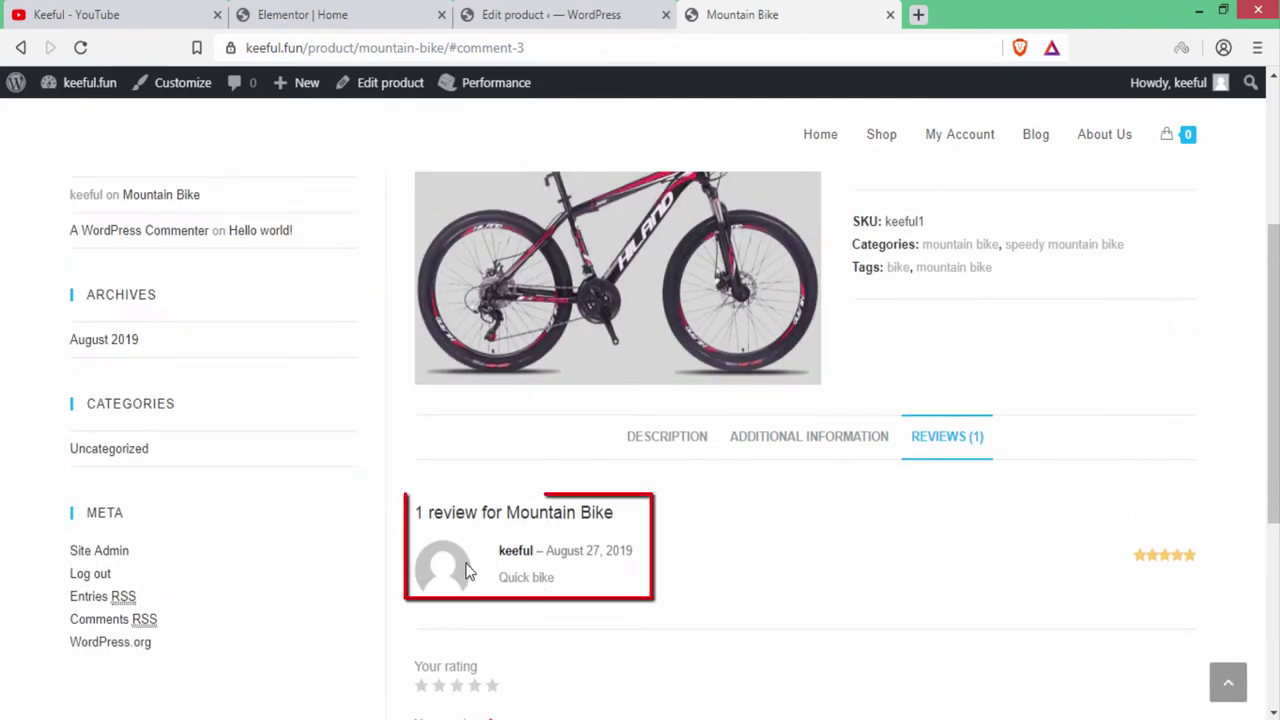
{"action": "scroll", "coordinate": [994, 600], "scroll_direction": "up", "scroll_amount": 5}
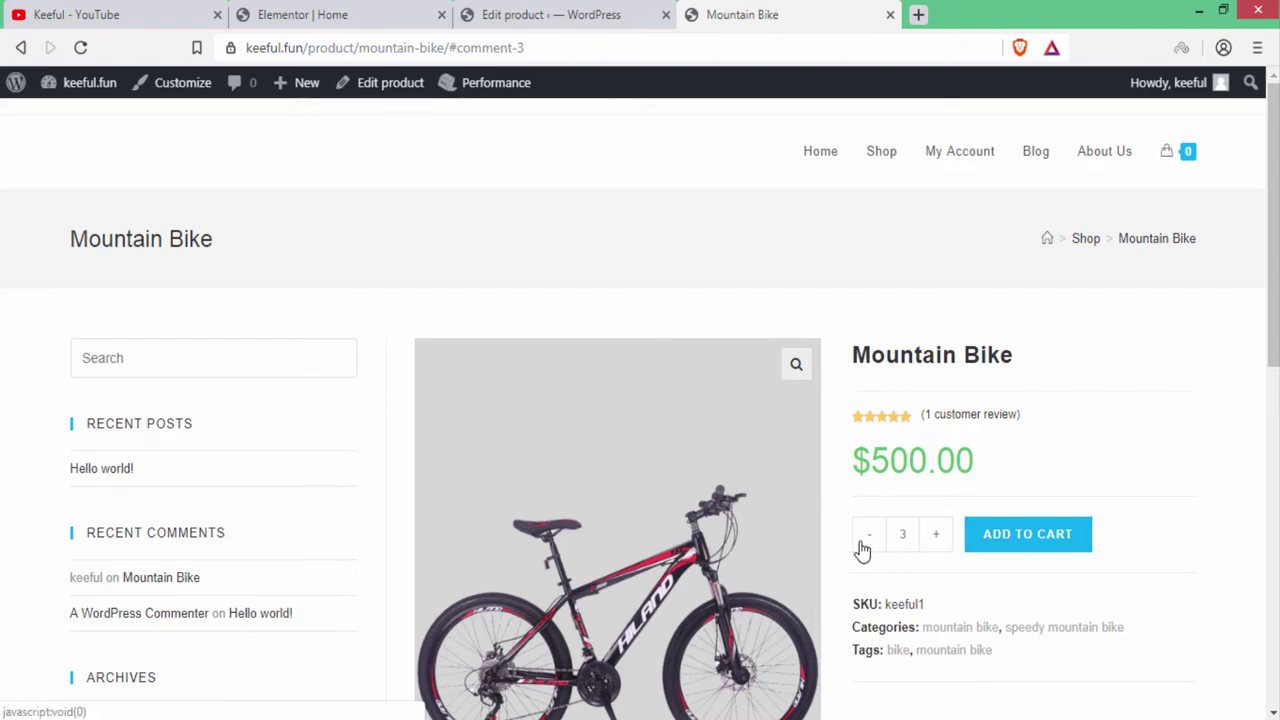
{"action": "scroll", "coordinate": [114, 371], "scroll_direction": "down", "scroll_amount": 4}
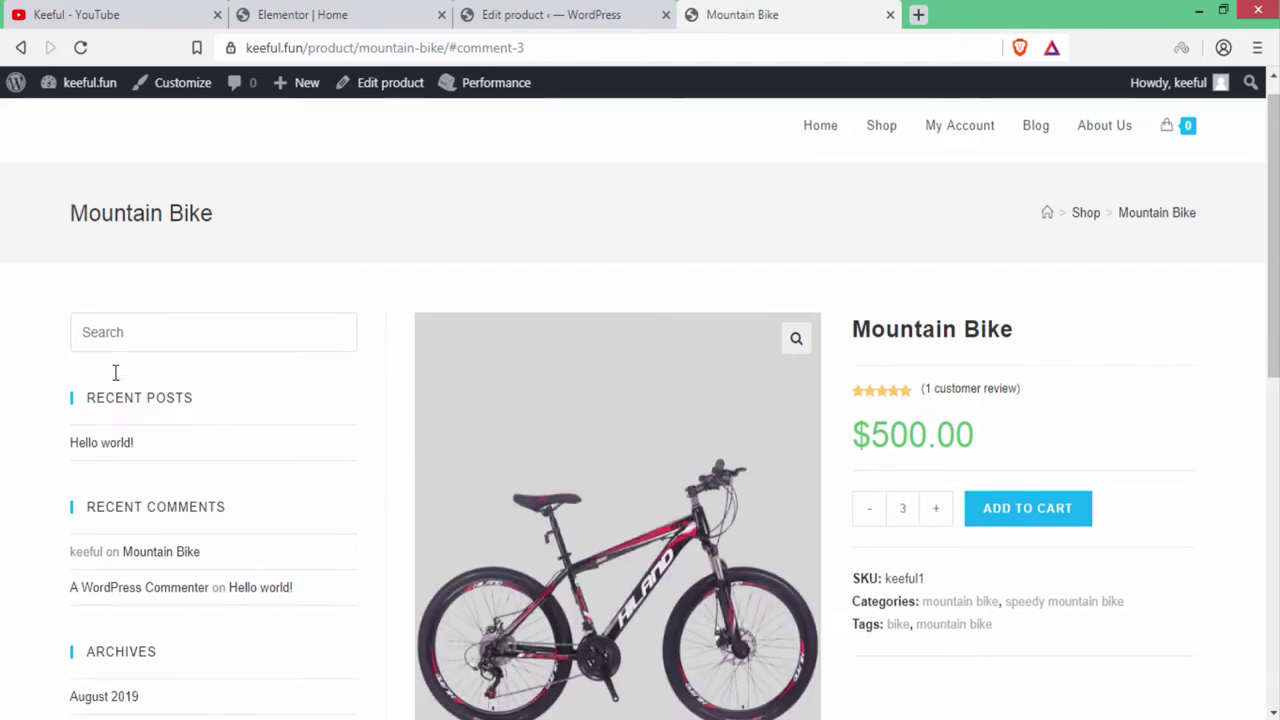
{"action": "scroll", "coordinate": [110, 408], "scroll_direction": "up", "scroll_amount": 4}
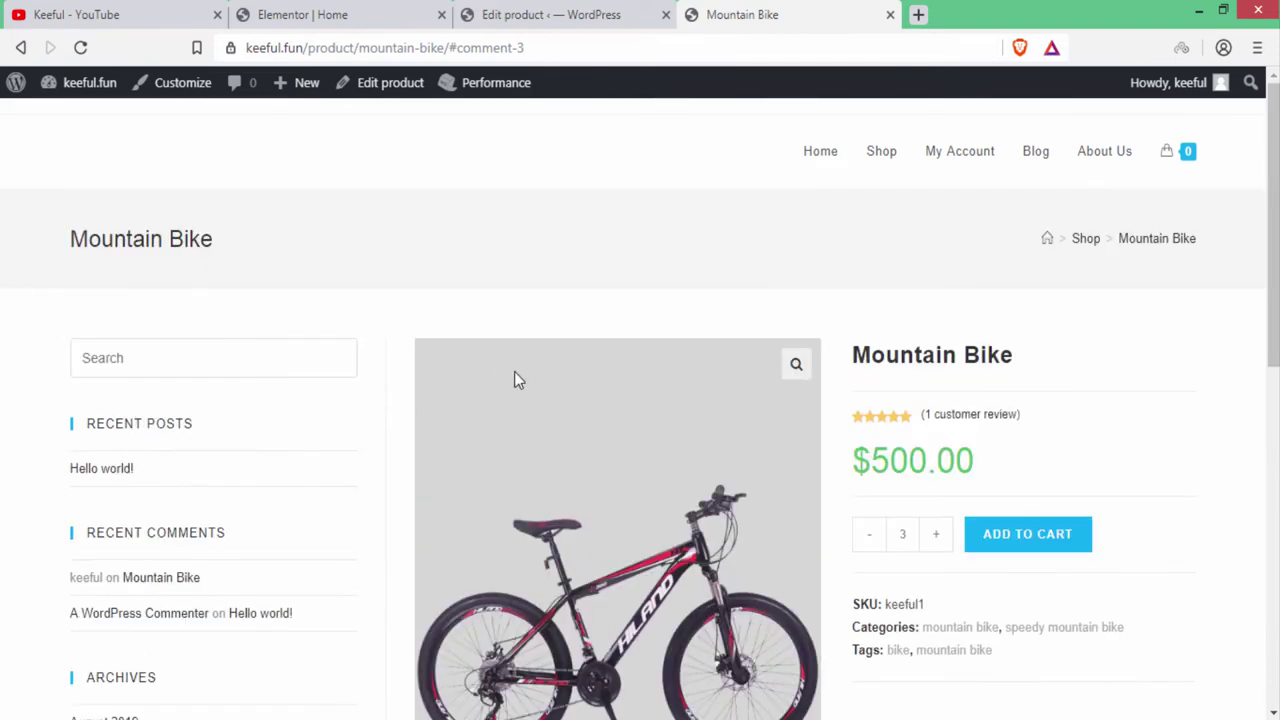
- Start a new product in the editor and fill in its SKU and shipping weight
{"action": "left_click", "coordinate": [557, 12]}
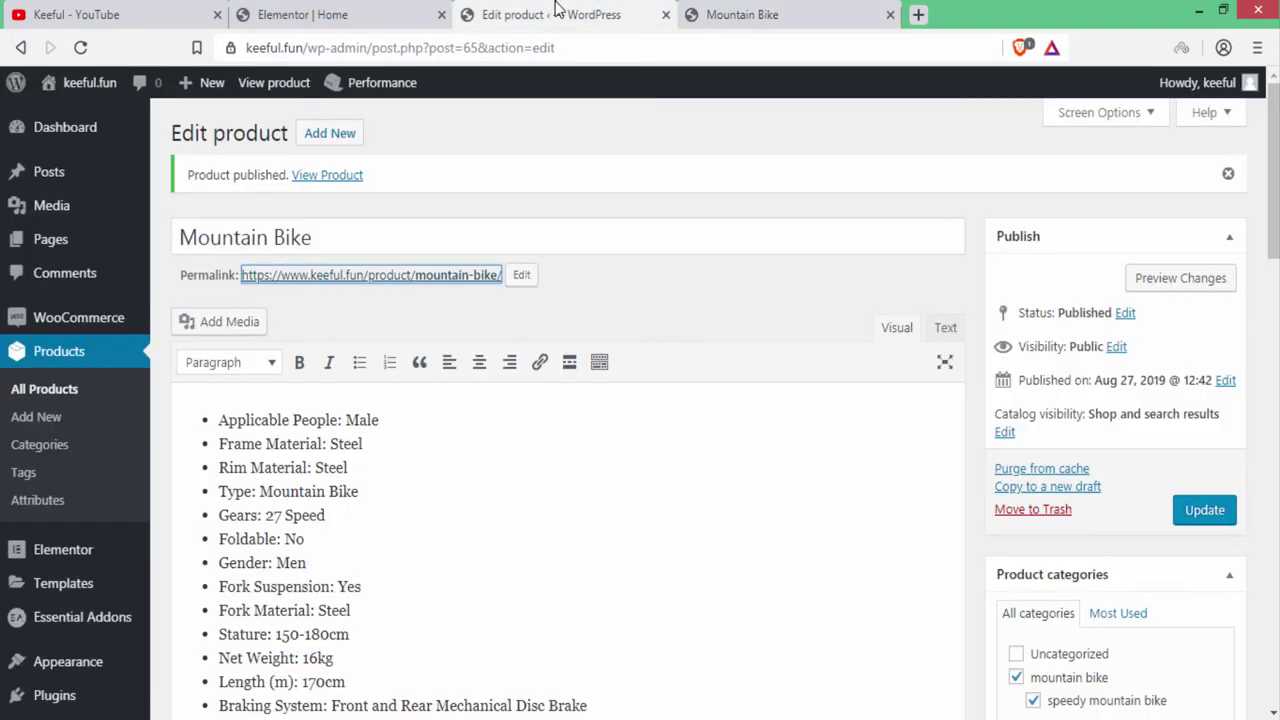
{"action": "left_click", "coordinate": [340, 132]}
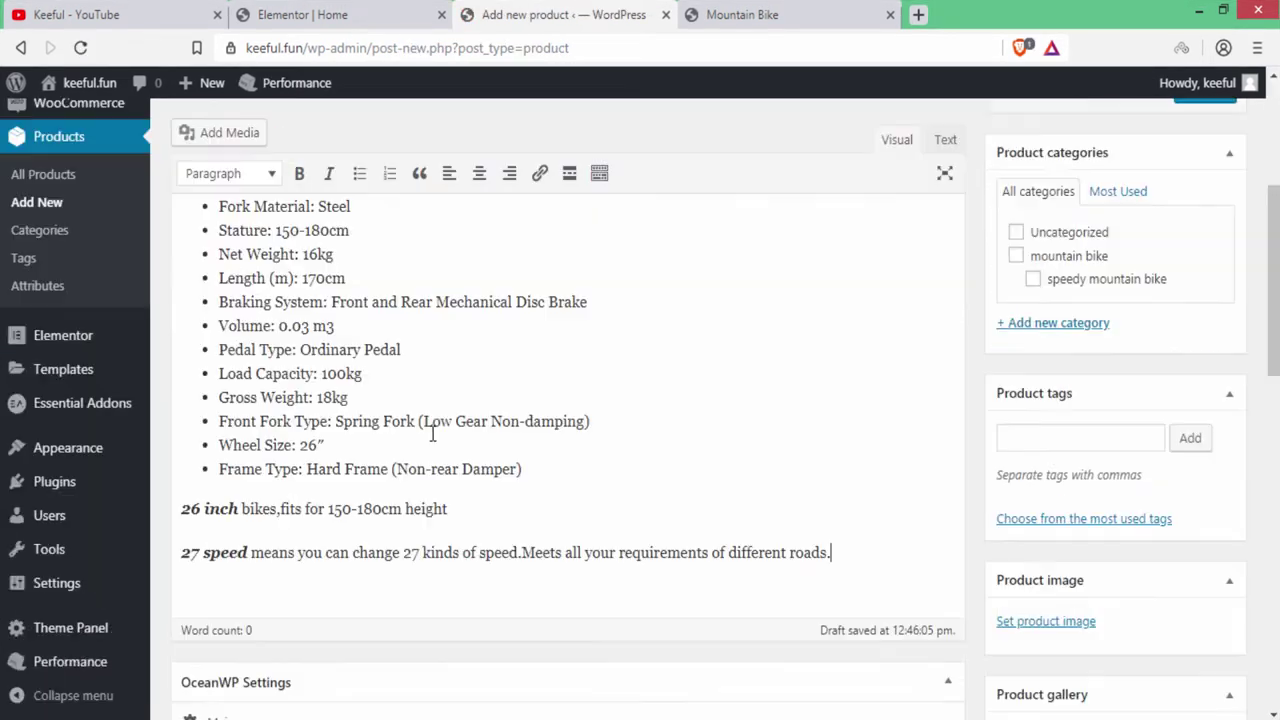
{"action": "scroll", "coordinate": [585, 254], "scroll_direction": "down", "scroll_amount": 5}
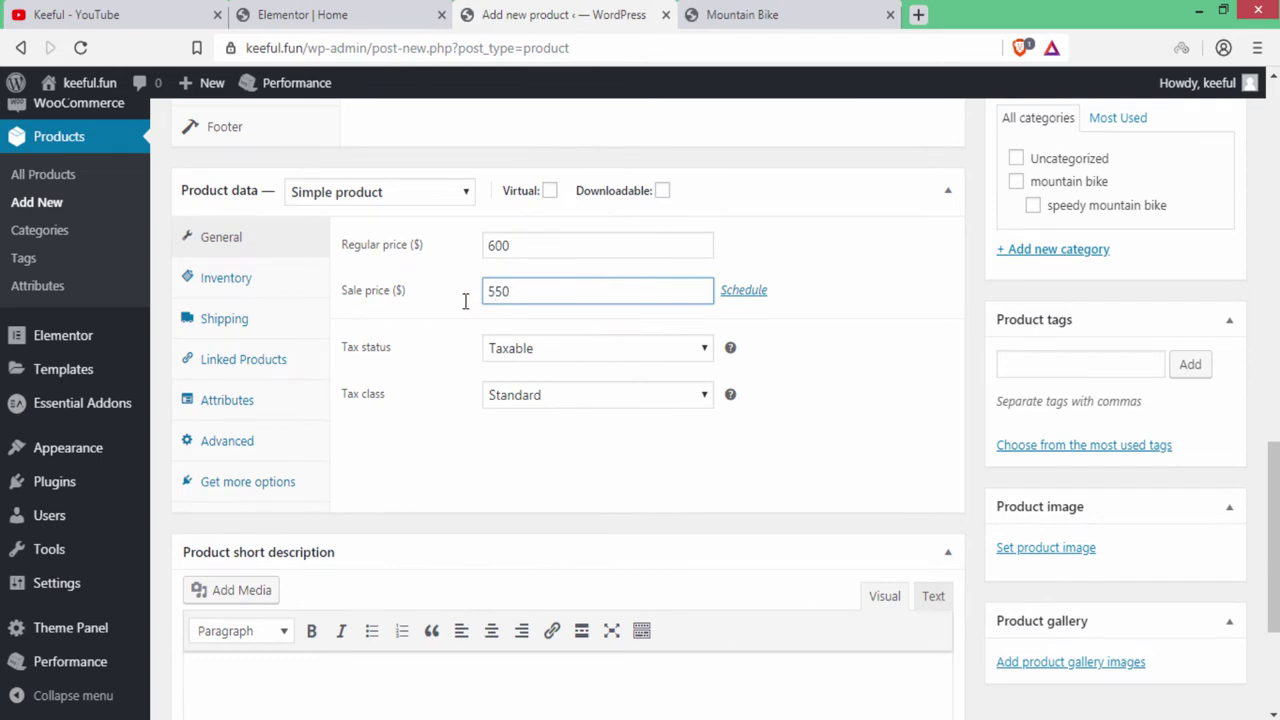
{"action": "left_click", "coordinate": [226, 277]}
{"action": "left_click", "coordinate": [559, 253]}
{"action": "left_click", "coordinate": [224, 318]}
{"action": "left_click", "coordinate": [543, 245]}
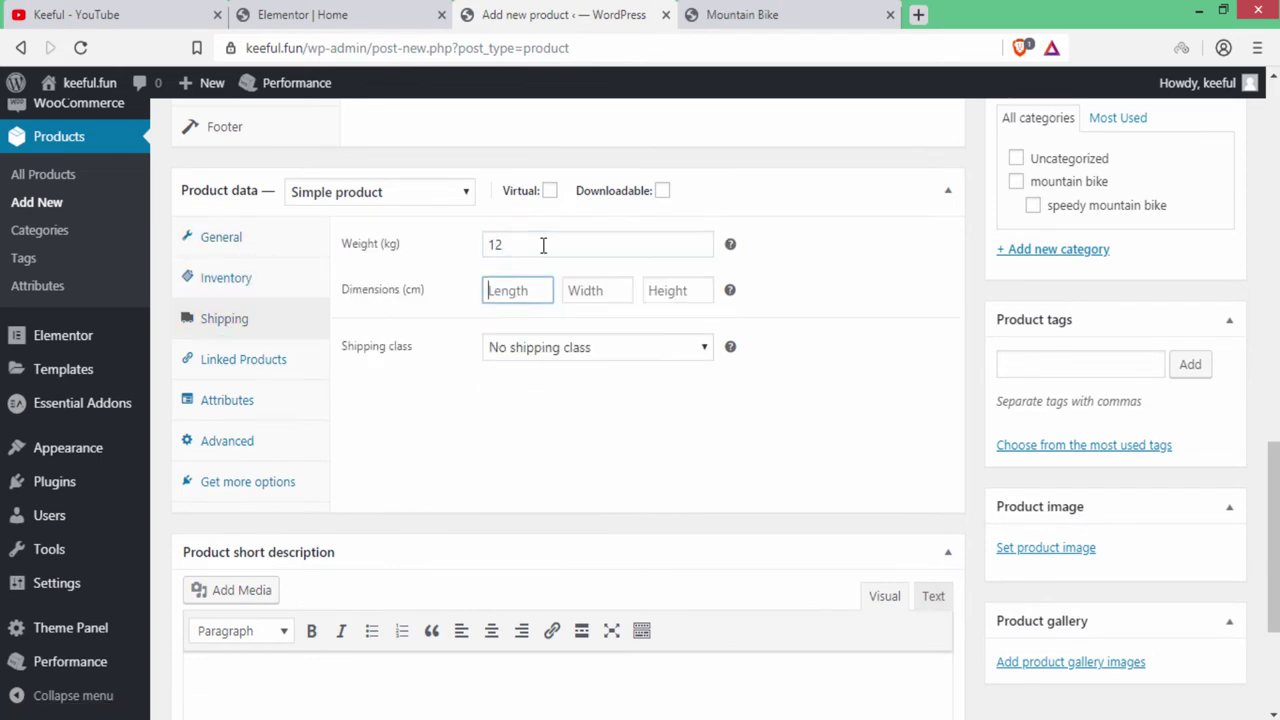
{"action": "scroll", "coordinate": [1066, 546], "scroll_direction": "down", "scroll_amount": 3}
- Set the bike photo as product image, add bike and mountain bike tags and categories, and publish
{"action": "left_click", "coordinate": [1066, 547]}
{"action": "left_click", "coordinate": [1143, 660]}
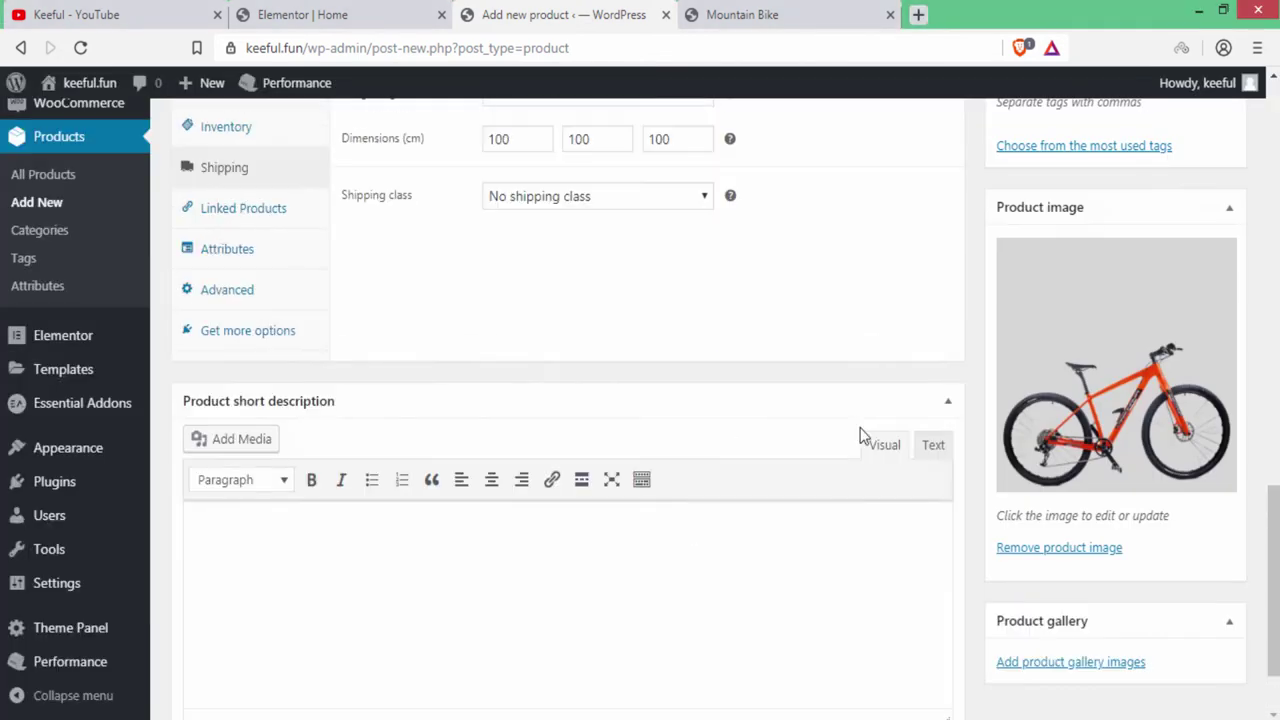
{"action": "scroll", "coordinate": [1062, 453], "scroll_direction": "up", "scroll_amount": 3}
{"action": "left_click", "coordinate": [1062, 446]}
{"action": "left_click", "coordinate": [1008, 478]}
{"action": "left_click", "coordinate": [1066, 506]}
{"action": "scroll", "coordinate": [1066, 400], "scroll_direction": "up", "scroll_amount": 3}
{"action": "left_click", "coordinate": [1016, 280]}
{"action": "left_click", "coordinate": [1034, 303]}
{"action": "scroll", "coordinate": [1066, 321], "scroll_direction": "up", "scroll_amount": 1}
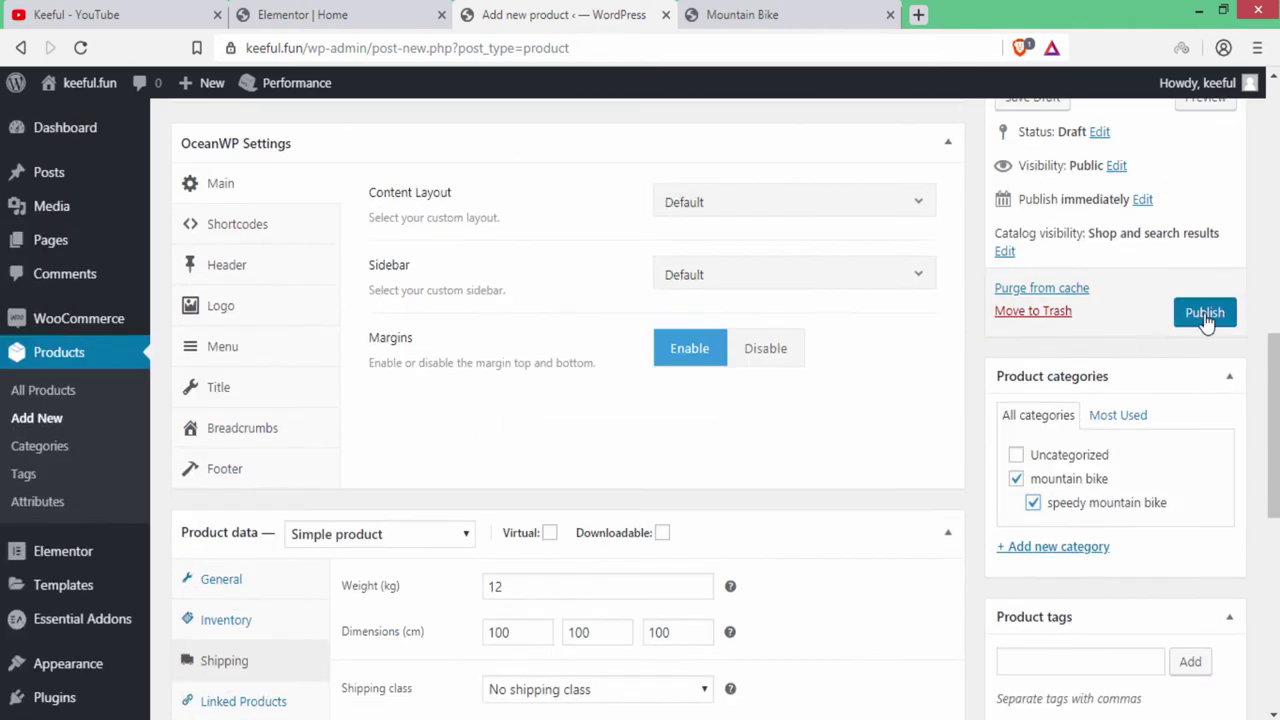
{"action": "left_click", "coordinate": [1203, 311]}
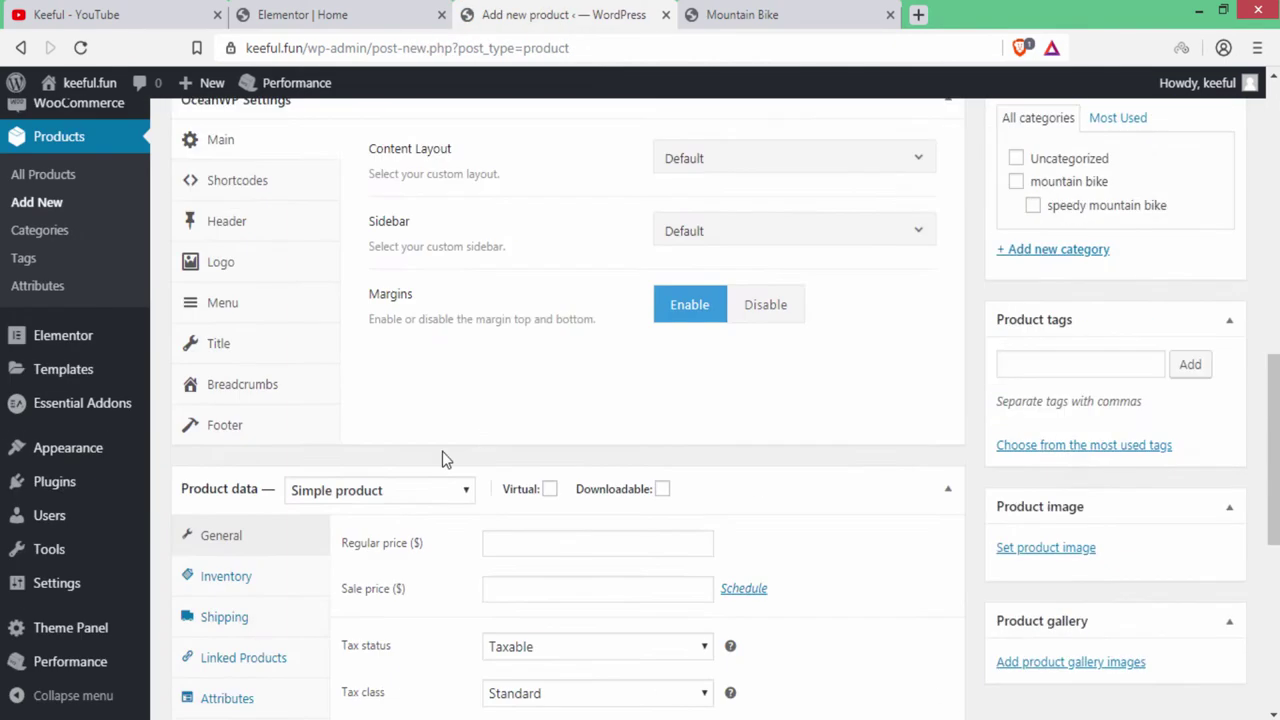
- Give the product a regular price of 1200, a SKU and a shipping weight
{"action": "scroll", "coordinate": [446, 459], "scroll_direction": "down", "scroll_amount": 1}
{"action": "left_click", "coordinate": [506, 444]}
{"action": "type", "text": "1200"}
{"action": "left_click", "coordinate": [283, 480]}
{"action": "left_click", "coordinate": [562, 447]}
{"action": "type", "text": "keeful3"}
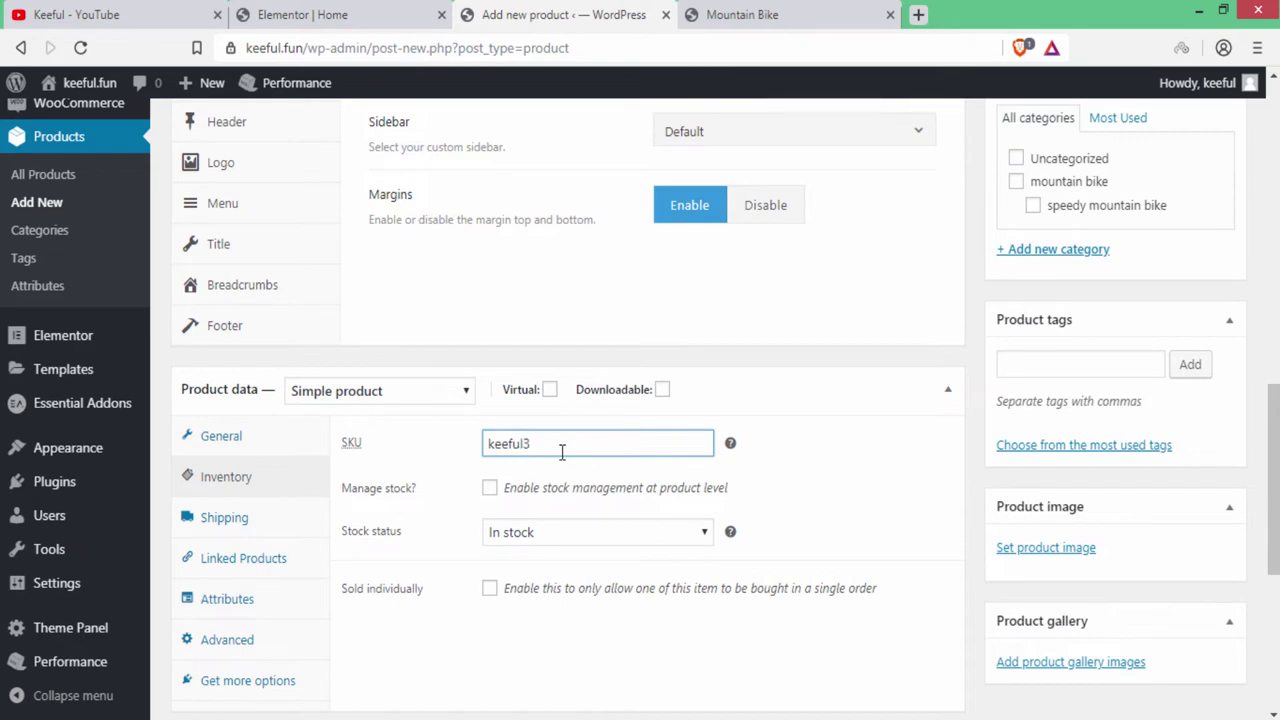
{"action": "scroll", "coordinate": [243, 477], "scroll_direction": "down", "scroll_amount": 1}
{"action": "left_click", "coordinate": [224, 418]}
{"action": "left_click", "coordinate": [525, 344]}
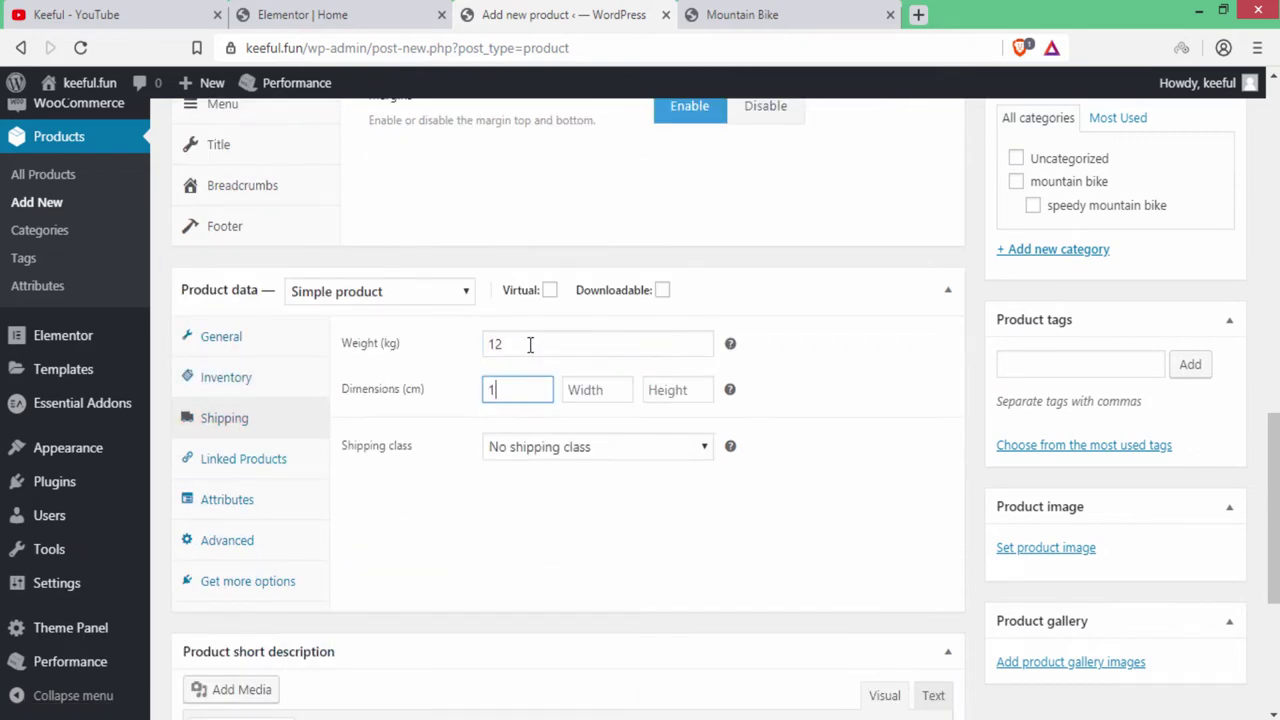
- Upload a bike image as the product image, add the bike tag, and publish
{"action": "left_click", "coordinate": [1050, 548]}
{"action": "left_click", "coordinate": [640, 425]}
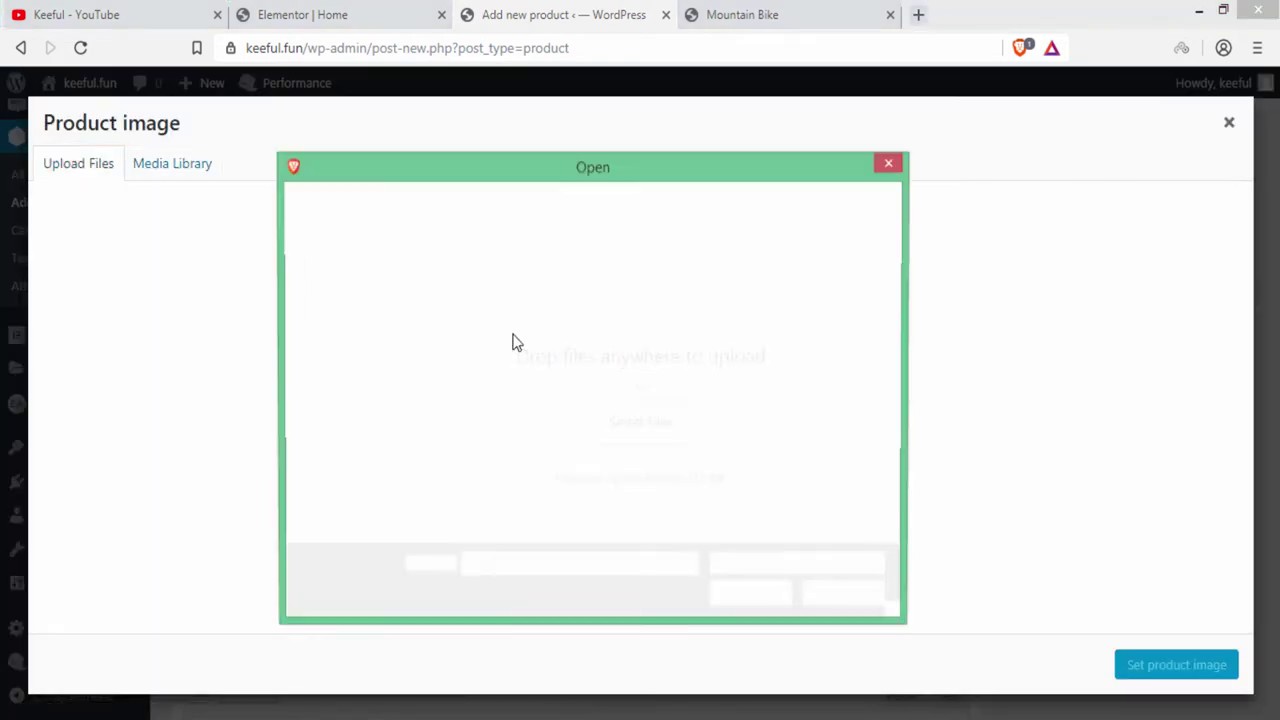
{"action": "left_click", "coordinate": [1176, 664]}
{"action": "scroll", "coordinate": [888, 600], "scroll_direction": "up", "scroll_amount": 3}
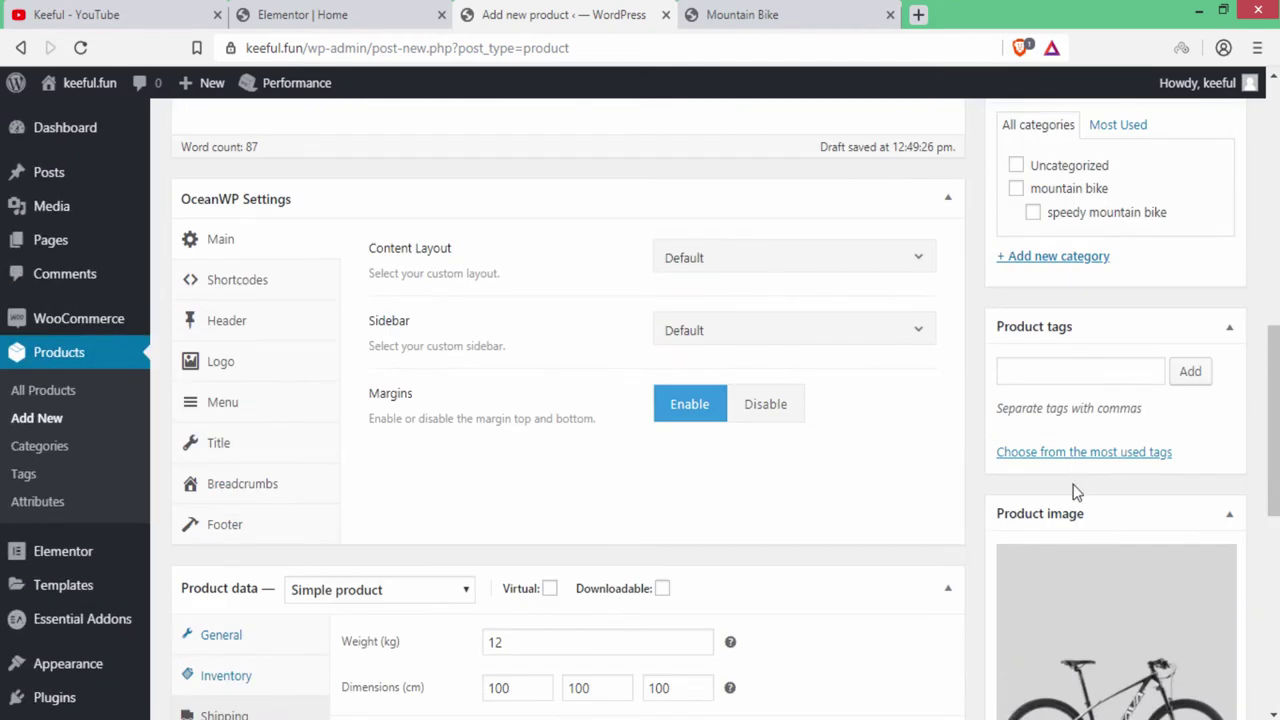
{"action": "left_click", "coordinate": [1080, 452]}
{"action": "left_click", "coordinate": [1015, 488]}
{"action": "scroll", "coordinate": [1046, 420], "scroll_direction": "up", "scroll_amount": 5}
{"action": "left_click", "coordinate": [1206, 517]}
- Create another product titled 'Mountain Bike' with a description and regular price 1000
{"action": "left_click", "coordinate": [246, 131]}
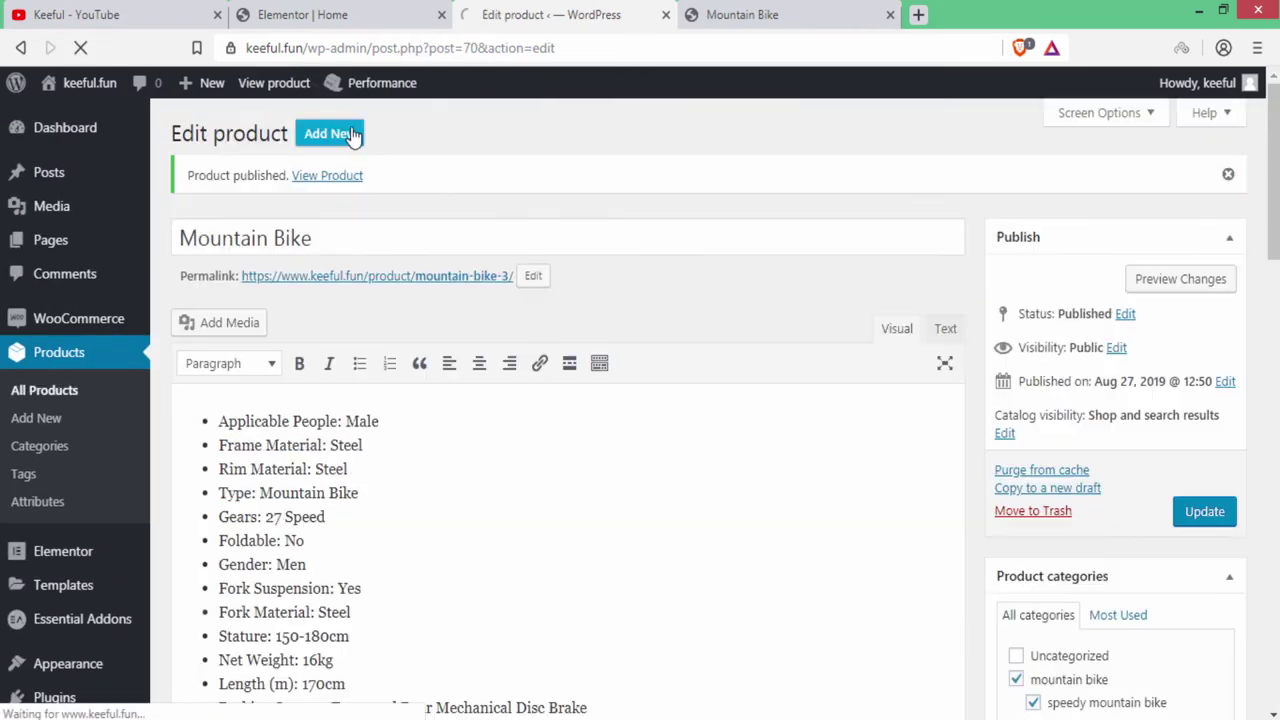
{"action": "type", "text": "Mountain Bike"}
{"action": "left_click", "coordinate": [451, 363]}
{"action": "scroll", "coordinate": [360, 437], "scroll_direction": "down", "scroll_amount": 10}
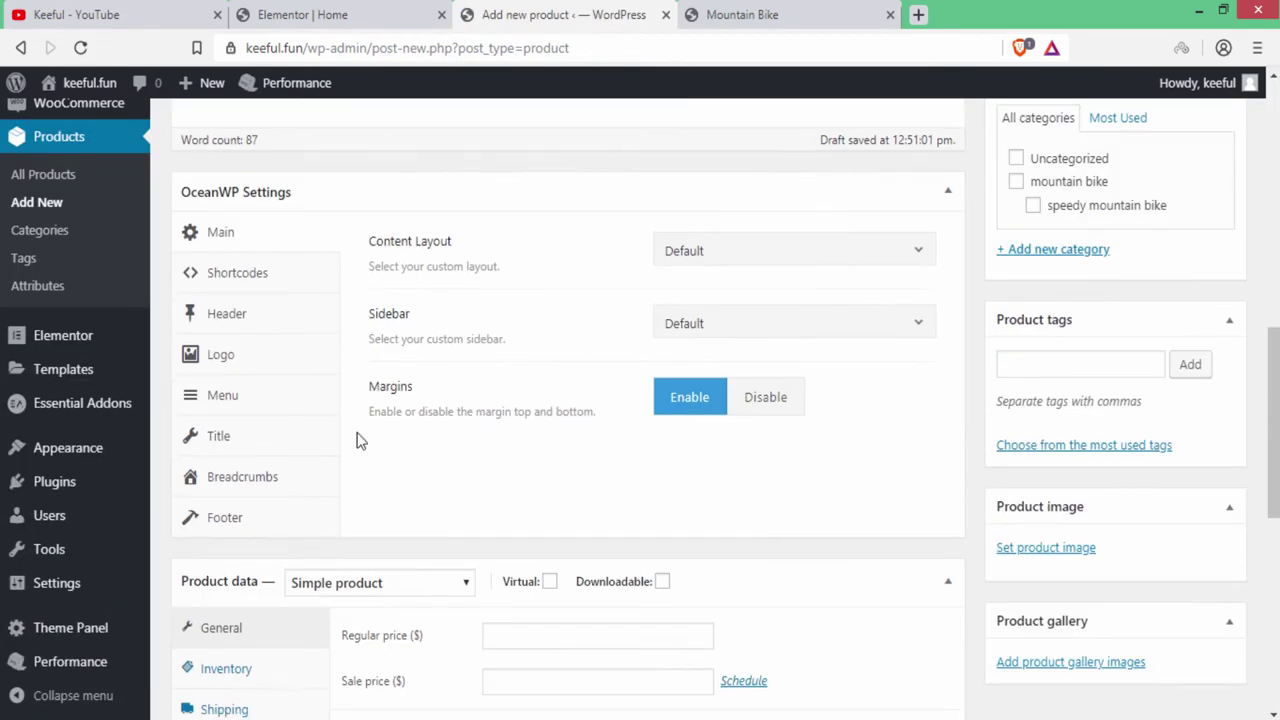
{"action": "left_click", "coordinate": [551, 346]}
{"action": "type", "text": "1000"}
{"action": "key", "text": "Tab"}
{"action": "key", "text": "Tab"}
- Fill in inventory and shipping weight, add bike and mountain bike tags, and publish
{"action": "left_click", "coordinate": [226, 377]}
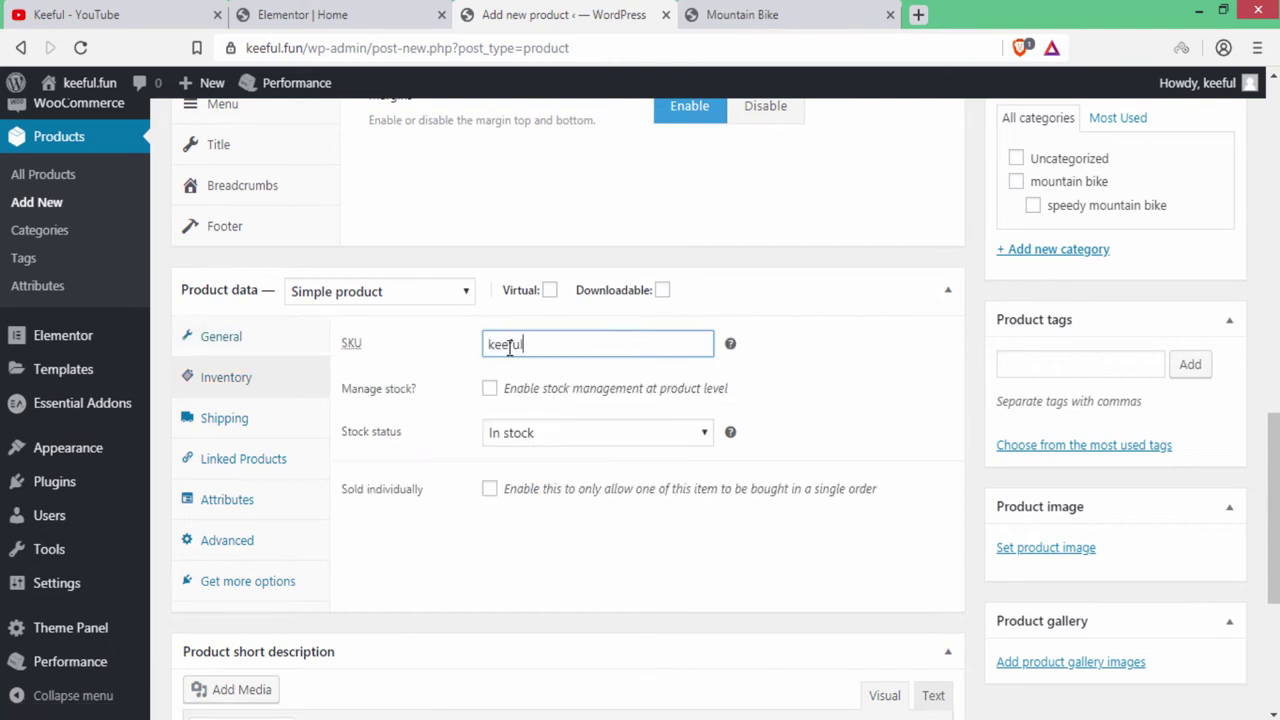
{"action": "left_click", "coordinate": [224, 418]}
{"action": "left_click", "coordinate": [516, 343]}
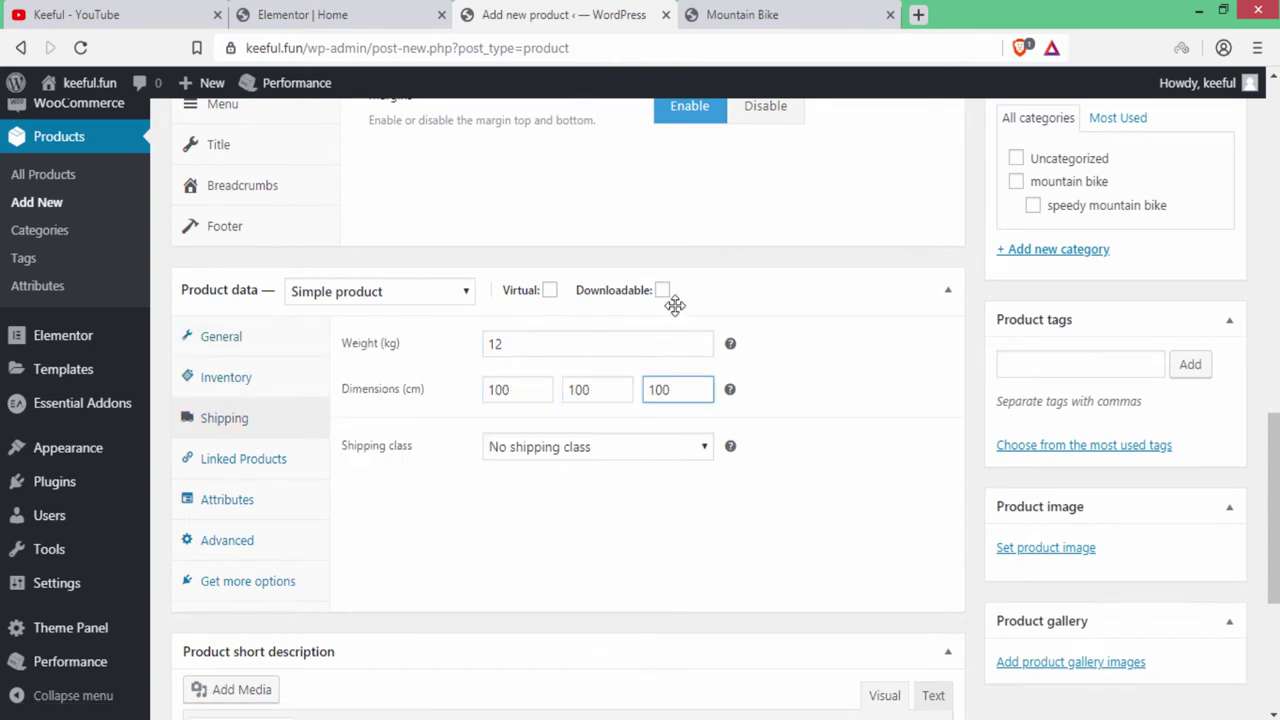
{"action": "left_click", "coordinate": [1060, 445]}
{"action": "left_click", "coordinate": [1012, 417]}
{"action": "left_click", "coordinate": [1050, 417]}
{"action": "scroll", "coordinate": [1047, 403], "scroll_direction": "up", "scroll_amount": 3}
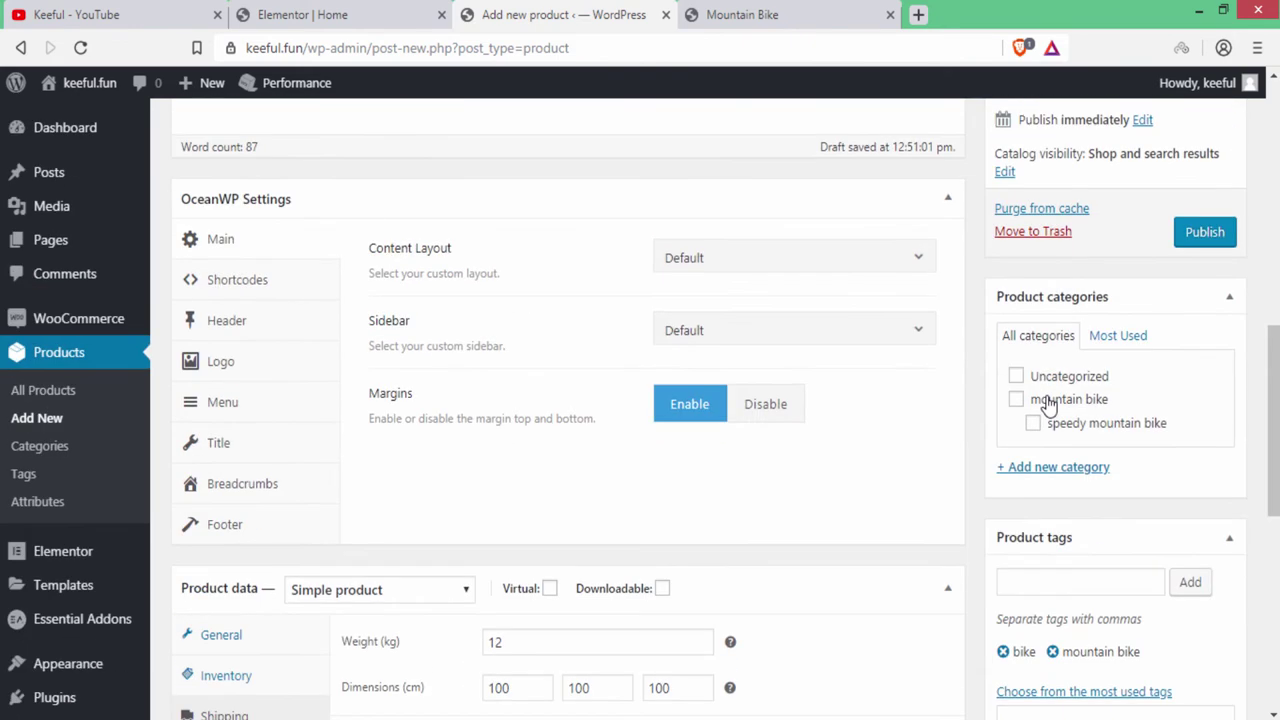
{"action": "left_click", "coordinate": [1195, 238]}
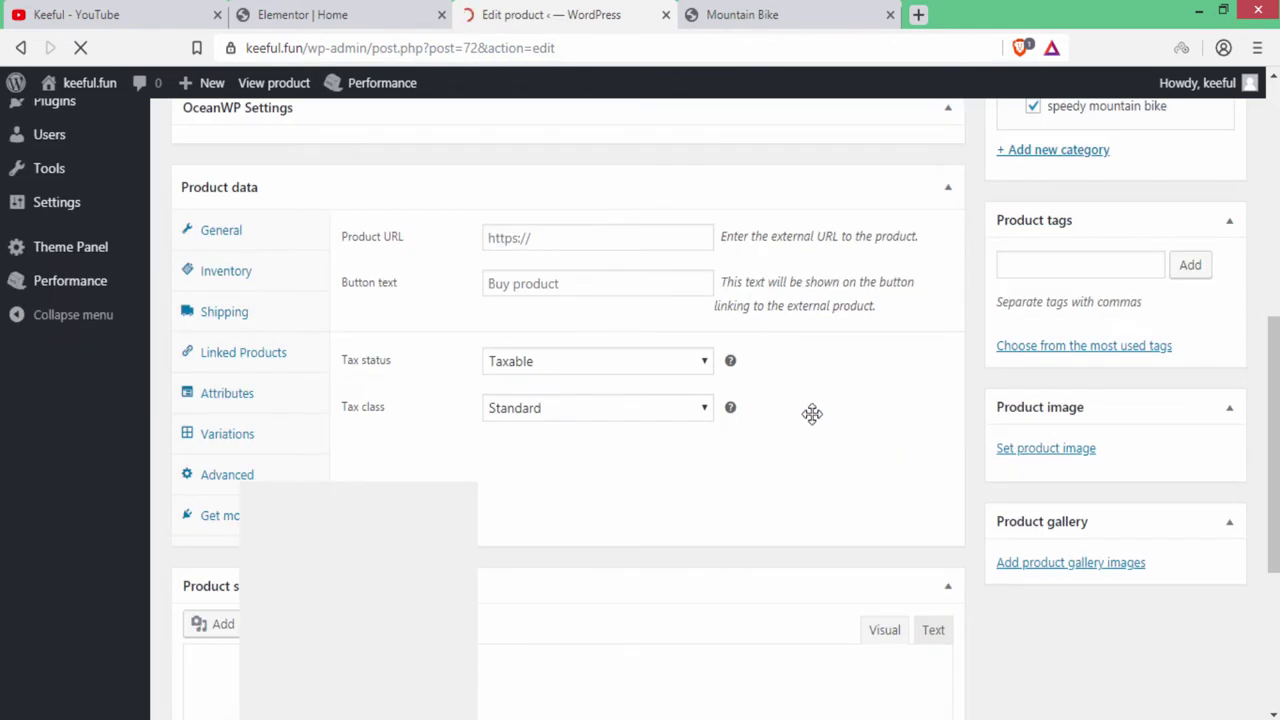
- Upload a new image as the product image and update the product
{"action": "left_click", "coordinate": [1045, 448]}
{"action": "left_click", "coordinate": [78, 163]}
{"action": "left_click", "coordinate": [603, 431]}
{"action": "left_click", "coordinate": [843, 594]}
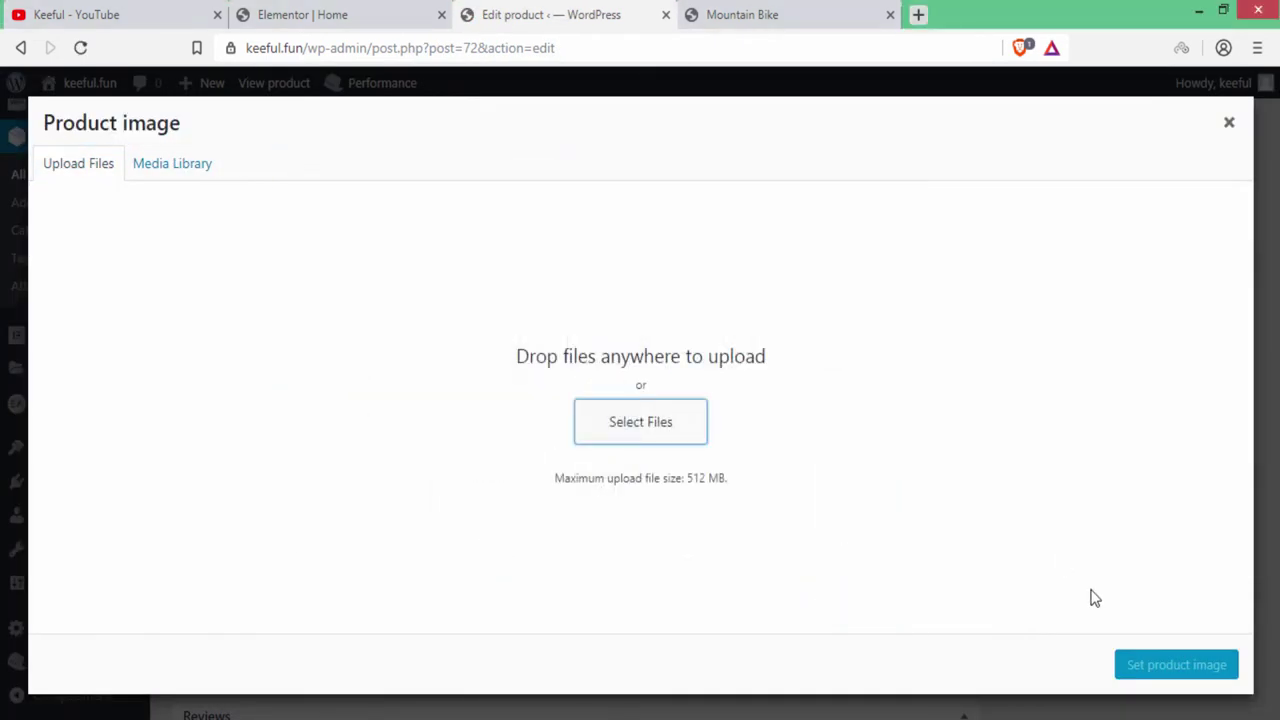
{"action": "left_click", "coordinate": [1176, 664]}
{"action": "scroll", "coordinate": [1103, 508], "scroll_direction": "up", "scroll_amount": 10}
{"action": "left_click", "coordinate": [1204, 416]}
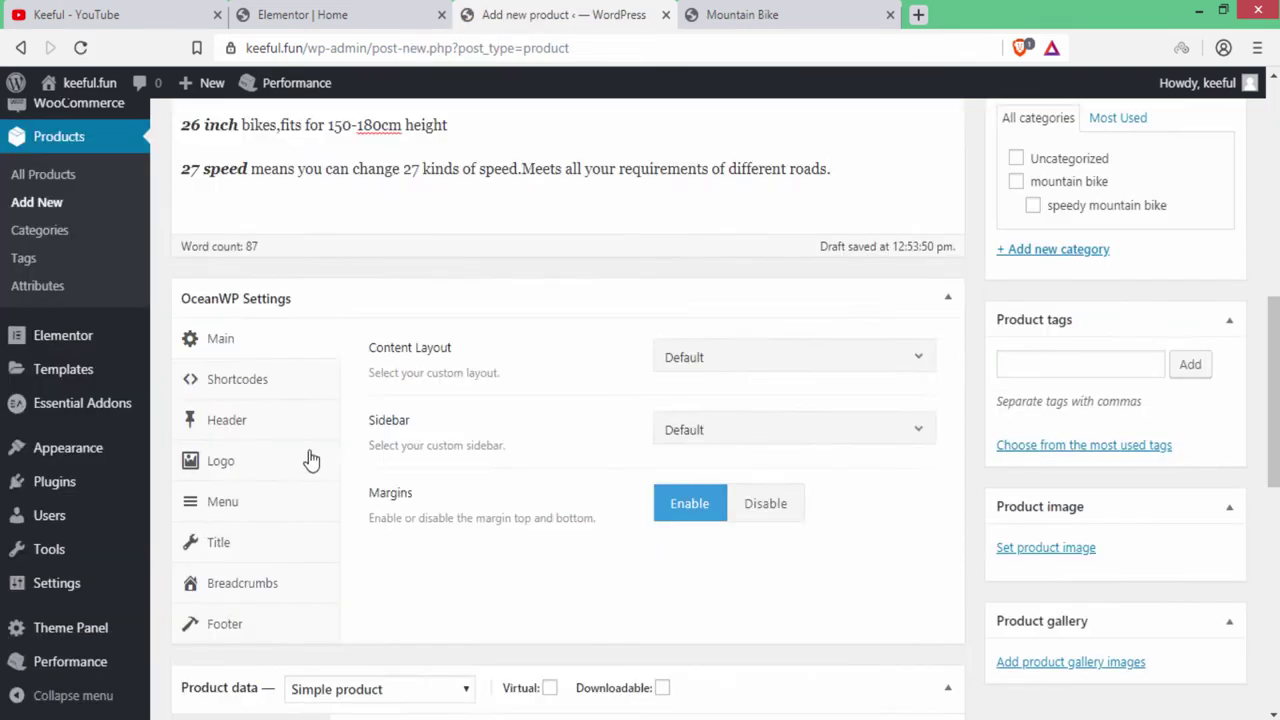
- Enter the regular price, SKU 'keeful1' and the shipping weight for the next product
{"action": "scroll", "coordinate": [551, 441], "scroll_direction": "down", "scroll_amount": 3}
{"action": "left_click", "coordinate": [551, 441]}
{"action": "type", "text": "1200"}
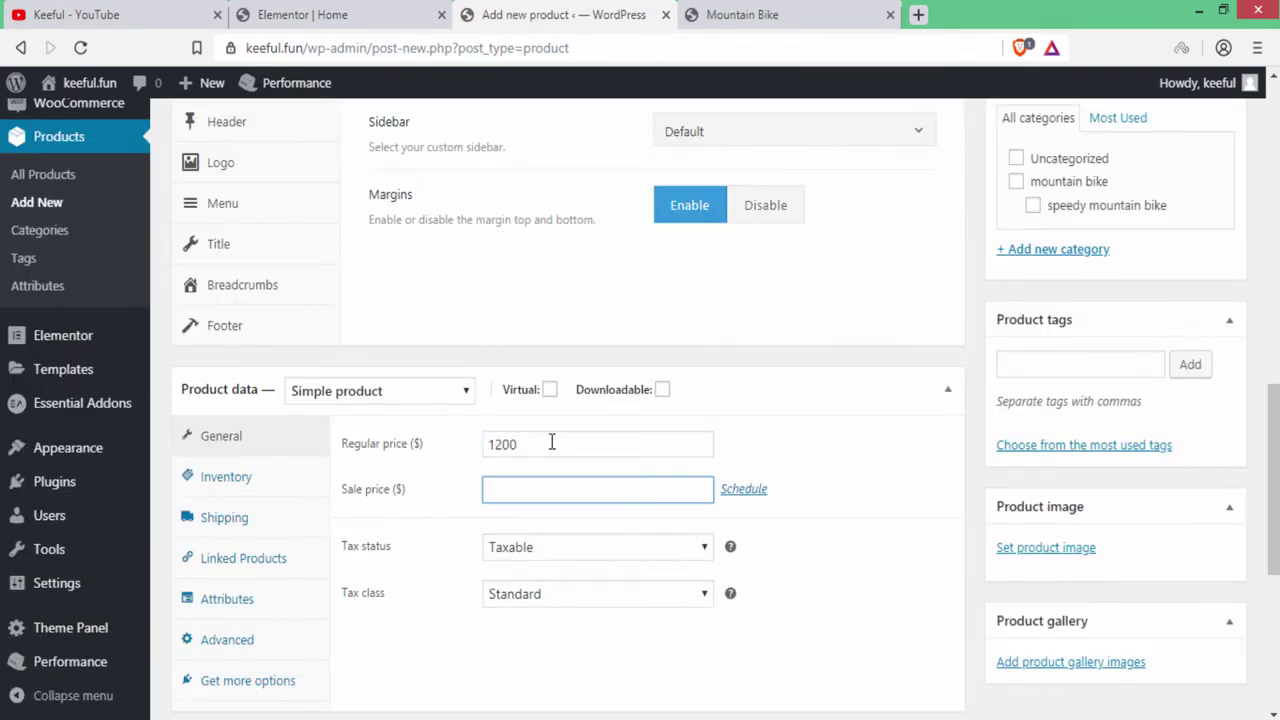
{"action": "left_click", "coordinate": [226, 477]}
{"action": "left_click", "coordinate": [523, 441]}
{"action": "type", "text": "keeful1"}
{"action": "scroll", "coordinate": [350, 300], "scroll_direction": "down", "scroll_amount": 3}
{"action": "left_click", "coordinate": [224, 219]}
{"action": "left_click", "coordinate": [517, 145]}
{"action": "type", "text": "12"}
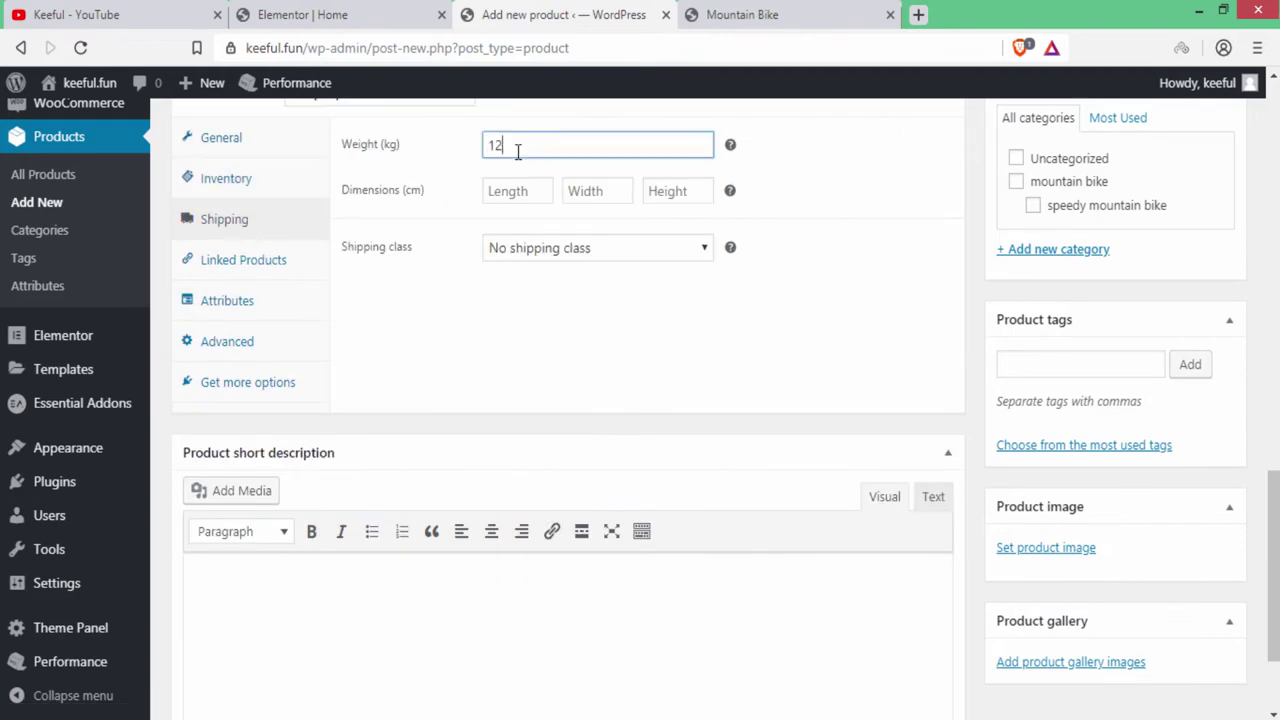
{"action": "type", "text": "100"}
- Upload MB5-min as product image, add bike and mountain bike tags, and publish
{"action": "left_click", "coordinate": [1045, 548]}
{"action": "left_click", "coordinate": [80, 166]}
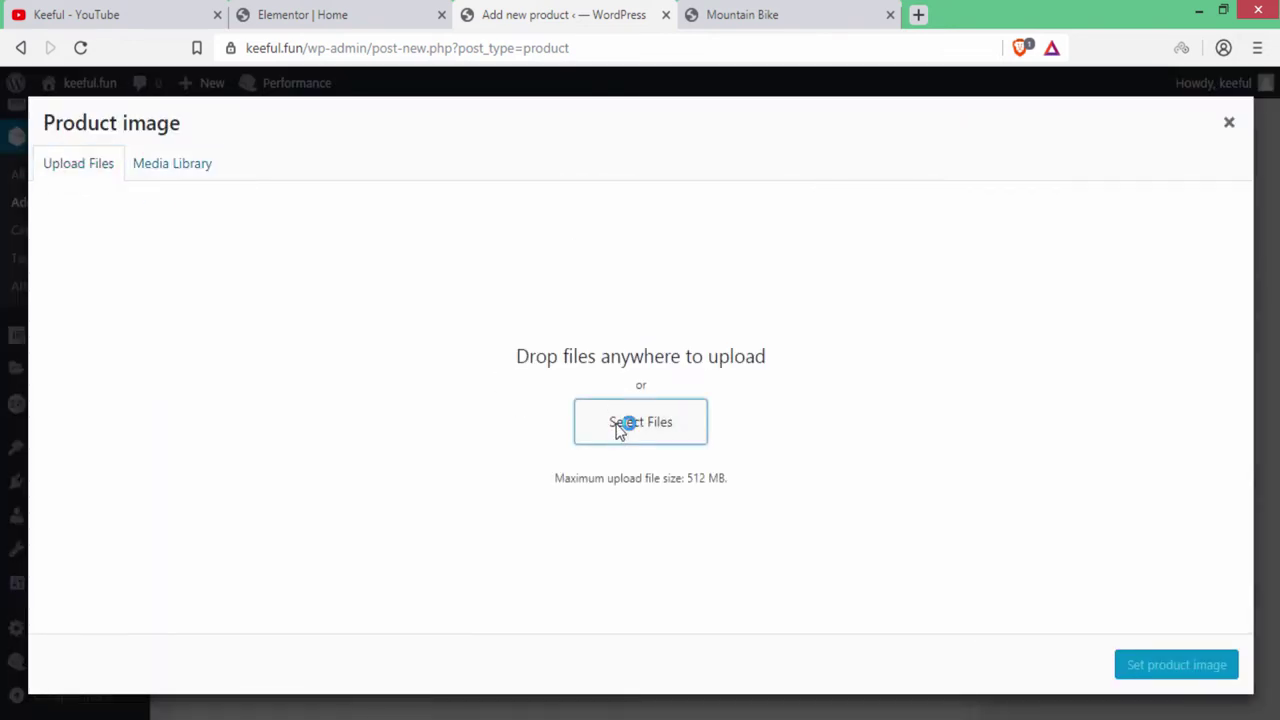
{"action": "left_click", "coordinate": [623, 423]}
{"action": "double_click", "coordinate": [548, 384]}
{"action": "left_click", "coordinate": [1176, 664]}
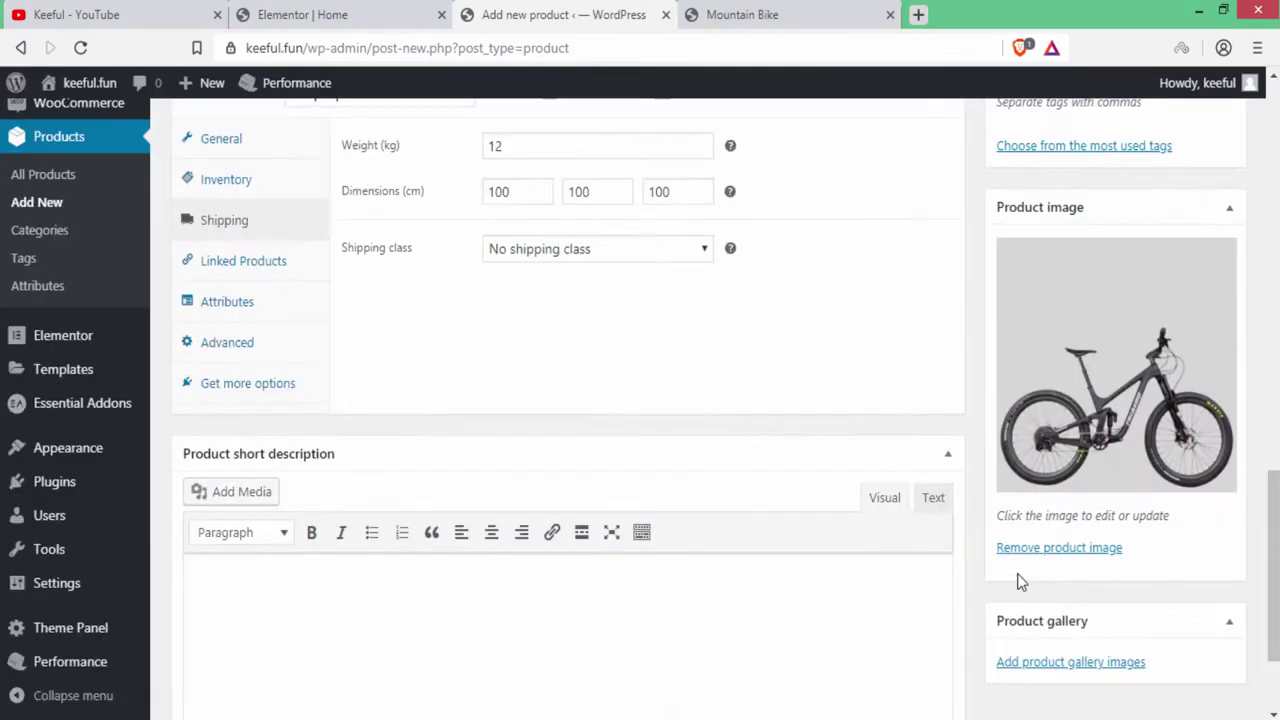
{"action": "scroll", "coordinate": [1052, 667], "scroll_direction": "up", "scroll_amount": 5}
{"action": "left_click", "coordinate": [1050, 655]}
{"action": "left_click", "coordinate": [1014, 688]}
{"action": "left_click", "coordinate": [1065, 716]}
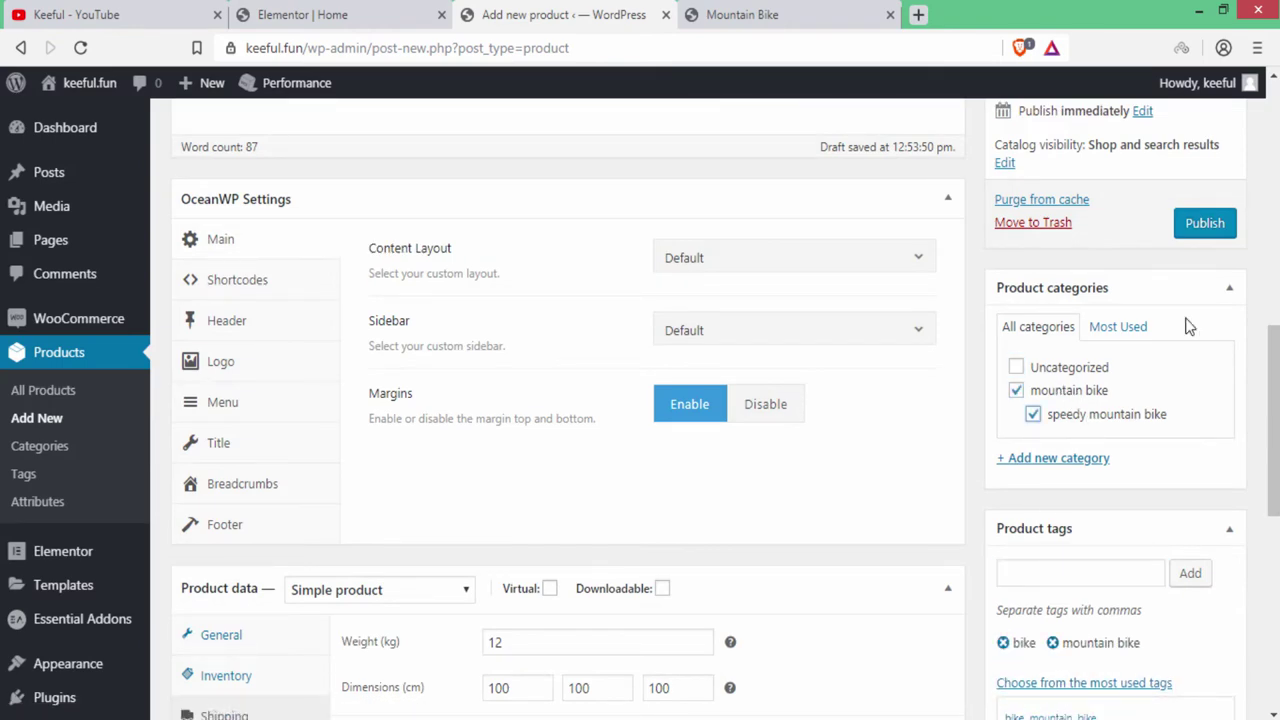
{"action": "left_click", "coordinate": [1205, 222]}
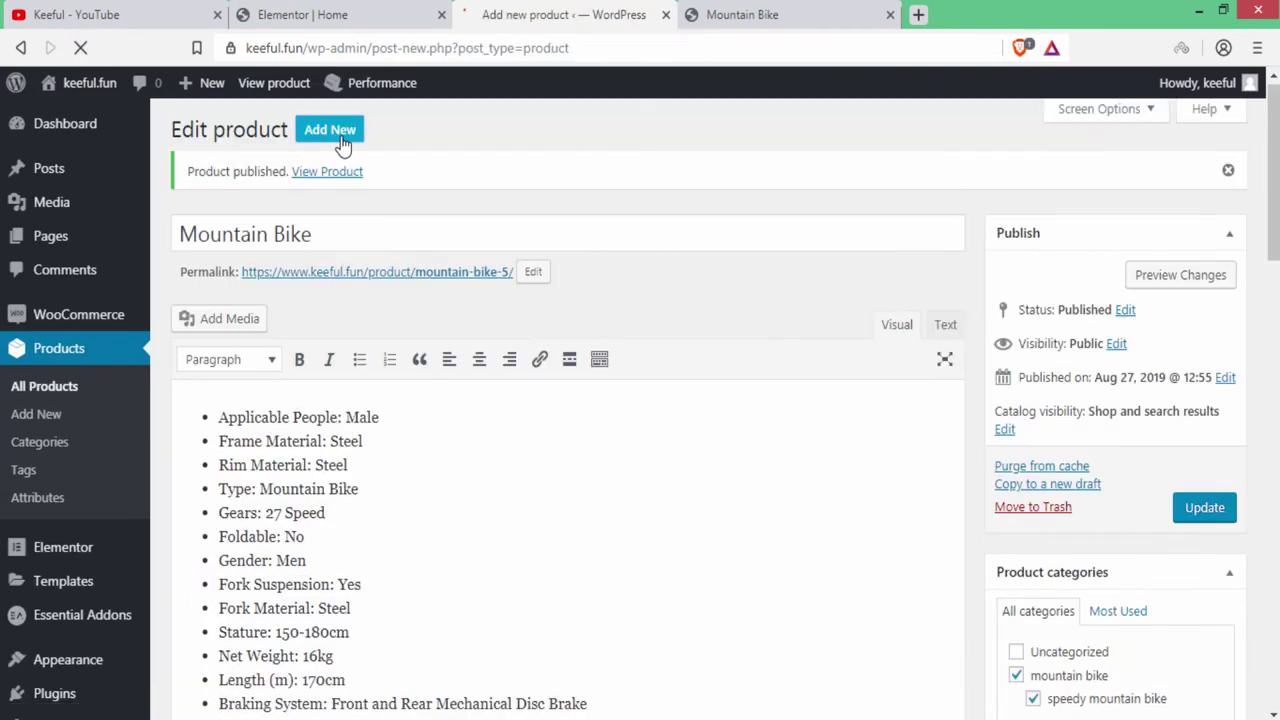
- Title a new product 'Road Bike' and begin its inventory SKU (keeful6)
{"action": "type", "text": "Road Bike"}
{"action": "left_click", "coordinate": [480, 374]}
{"action": "scroll", "coordinate": [399, 422], "scroll_direction": "down", "scroll_amount": 5}
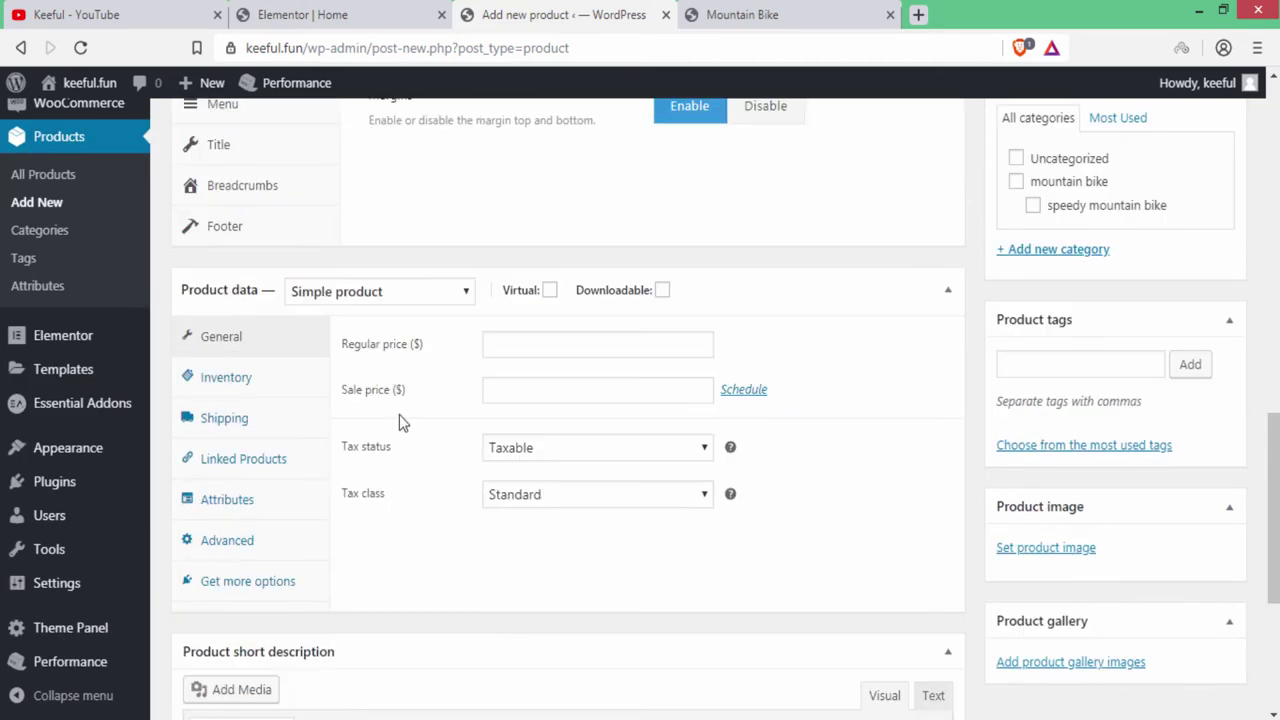
{"action": "left_click", "coordinate": [226, 377]}
{"action": "left_click", "coordinate": [502, 343]}
{"action": "type", "text": "keeful6"}
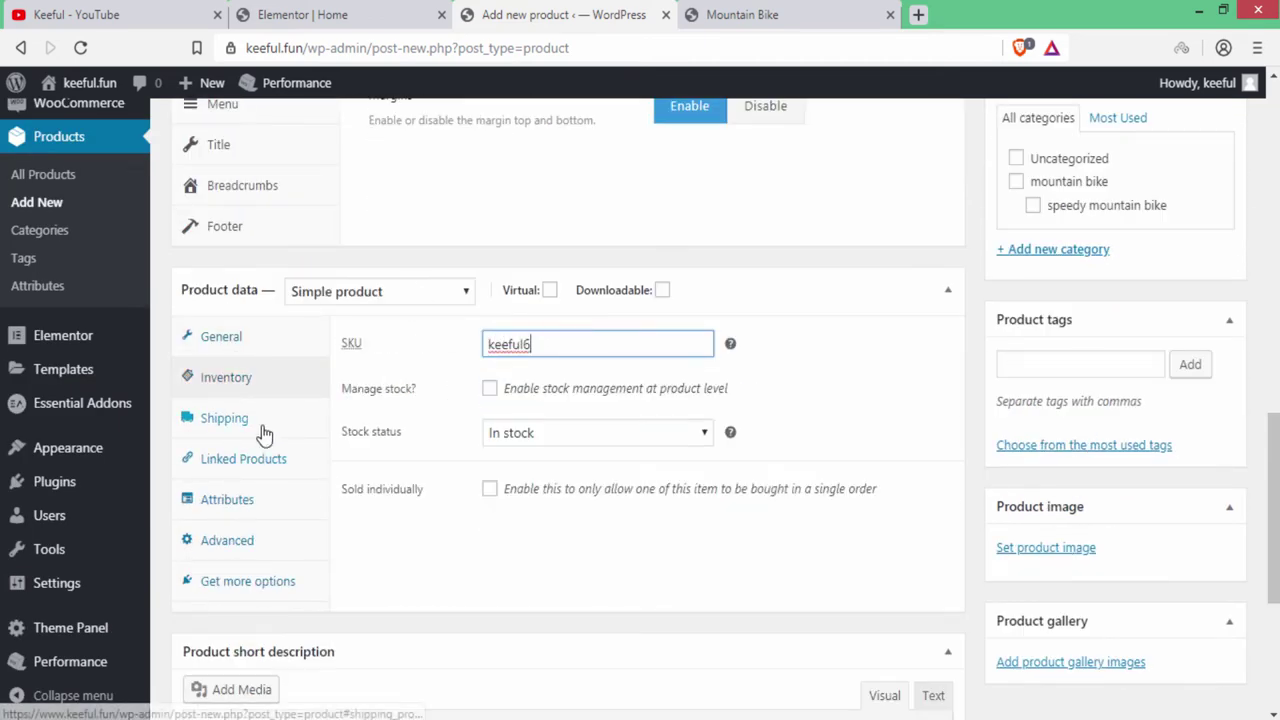
{"action": "scroll", "coordinate": [257, 434], "scroll_direction": "down", "scroll_amount": 4}
- Upload 1RB-min from the Downloads road bikes folder as the product image
{"action": "left_click", "coordinate": [1042, 547]}
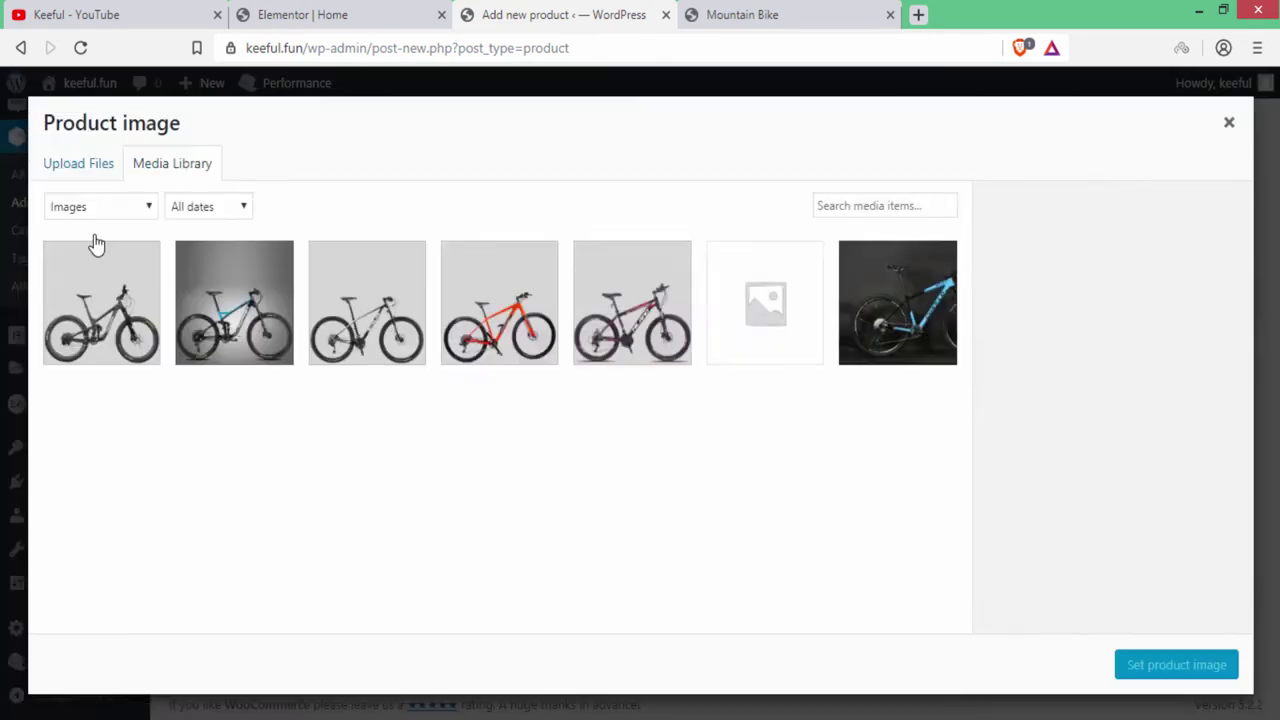
{"action": "left_click", "coordinate": [78, 163]}
{"action": "left_click", "coordinate": [617, 416]}
{"action": "left_click", "coordinate": [449, 200]}
{"action": "double_click", "coordinate": [606, 309]}
{"action": "left_click", "coordinate": [491, 309]}
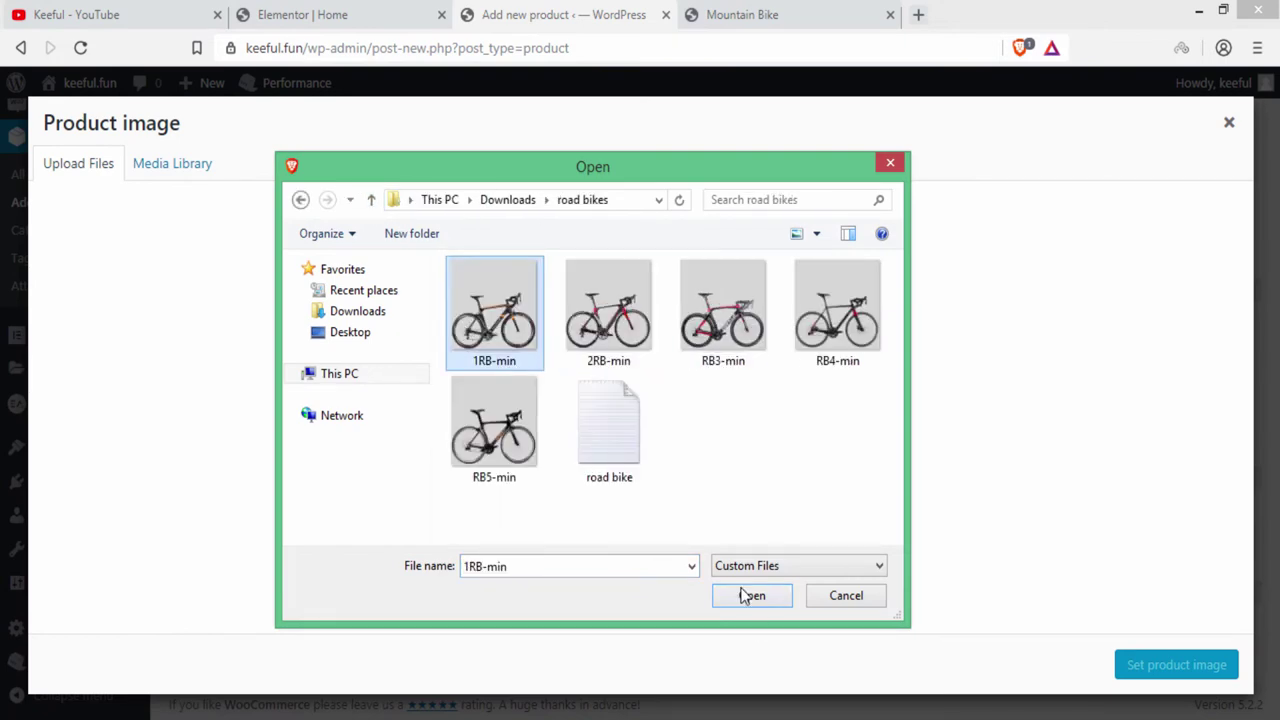
{"action": "left_click", "coordinate": [751, 594]}
{"action": "left_click", "coordinate": [1176, 664]}
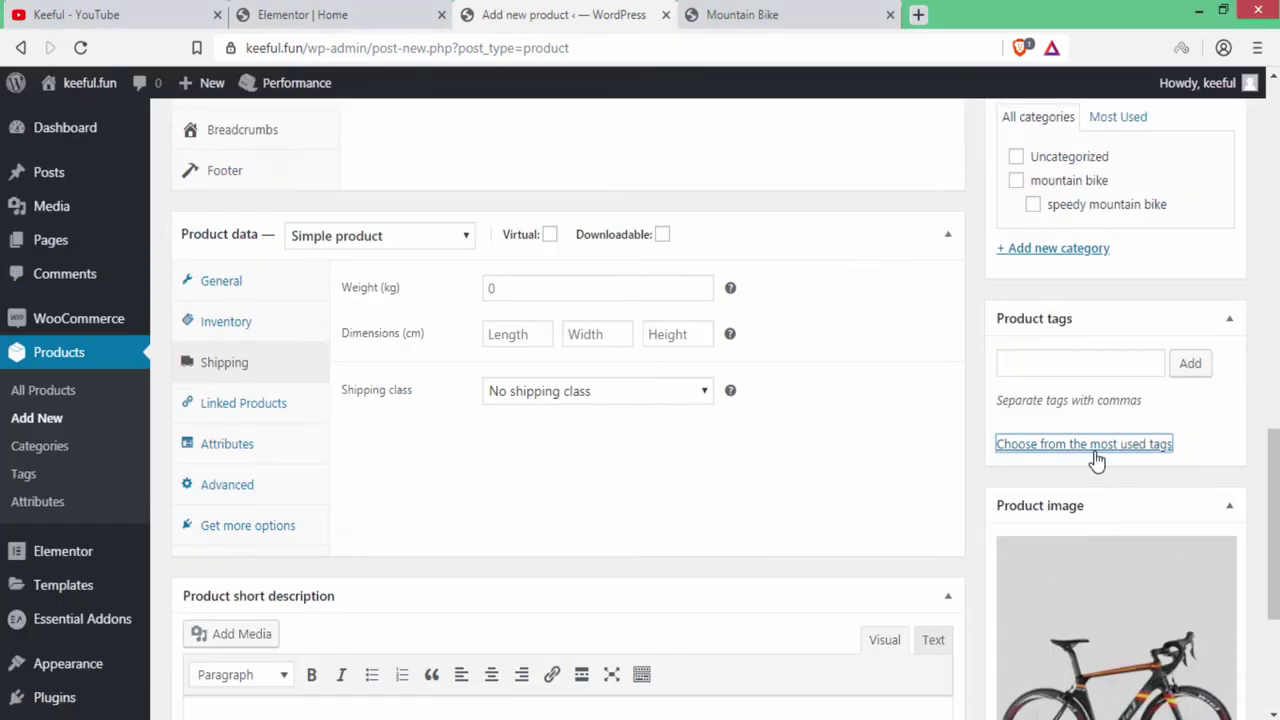
- Add the mountain bike tag and tick the mountain bike category
{"action": "left_click", "coordinate": [1094, 449]}
{"action": "left_click", "coordinate": [1050, 509]}
{"action": "scroll", "coordinate": [1051, 389], "scroll_direction": "up", "scroll_amount": 2}
{"action": "left_click", "coordinate": [1016, 281]}
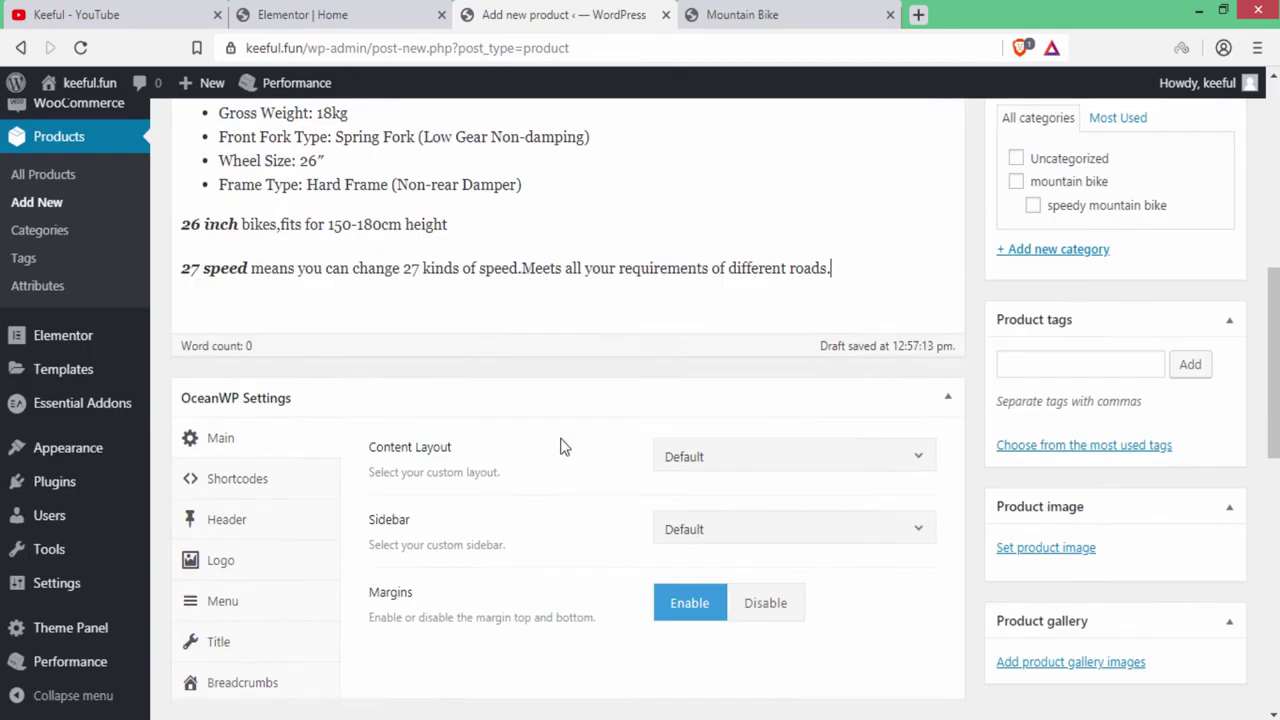
{"action": "scroll", "coordinate": [563, 443], "scroll_direction": "down", "scroll_amount": 5}
- Set the next Road Bike's regular price field and SKU keeful7
{"action": "left_click", "coordinate": [494, 341]}
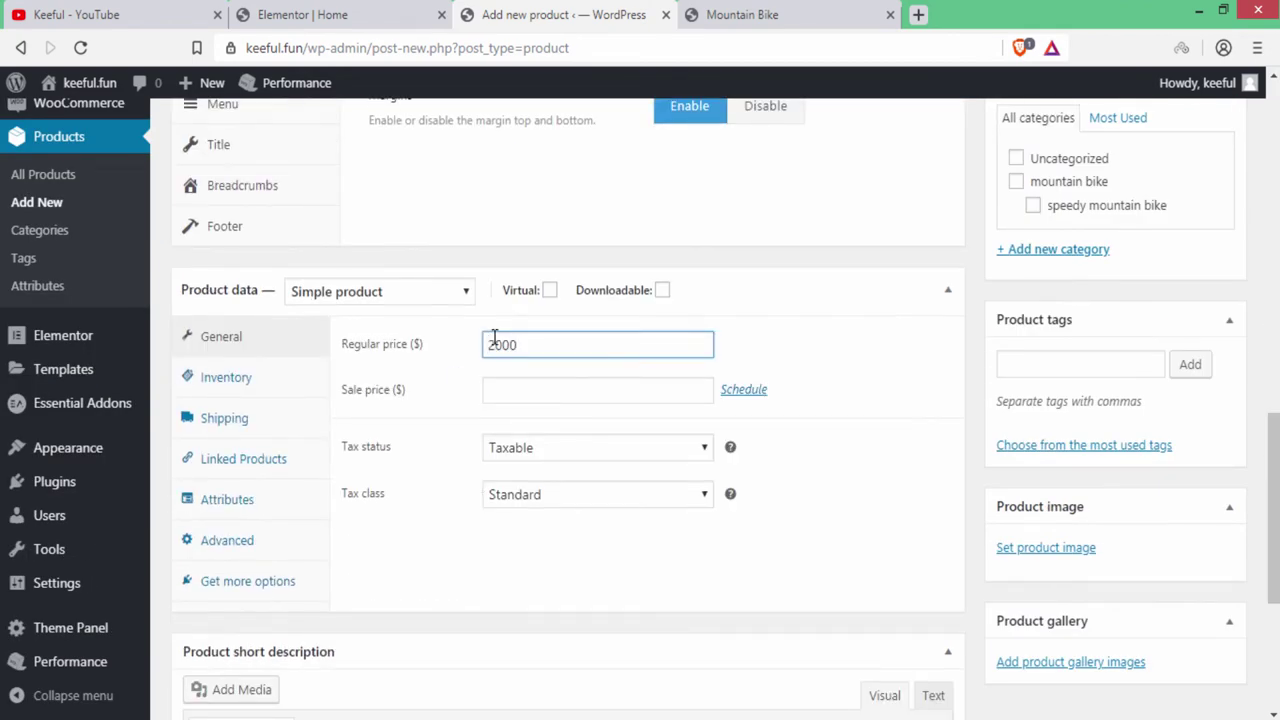
{"action": "left_click", "coordinate": [226, 377]}
{"action": "left_click", "coordinate": [510, 345]}
{"action": "type", "text": "keeful7"}
{"action": "scroll", "coordinate": [951, 566], "scroll_direction": "down", "scroll_amount": 4}
- Upload the 2RB-min road bike image as the product image
{"action": "left_click", "coordinate": [1026, 543]}
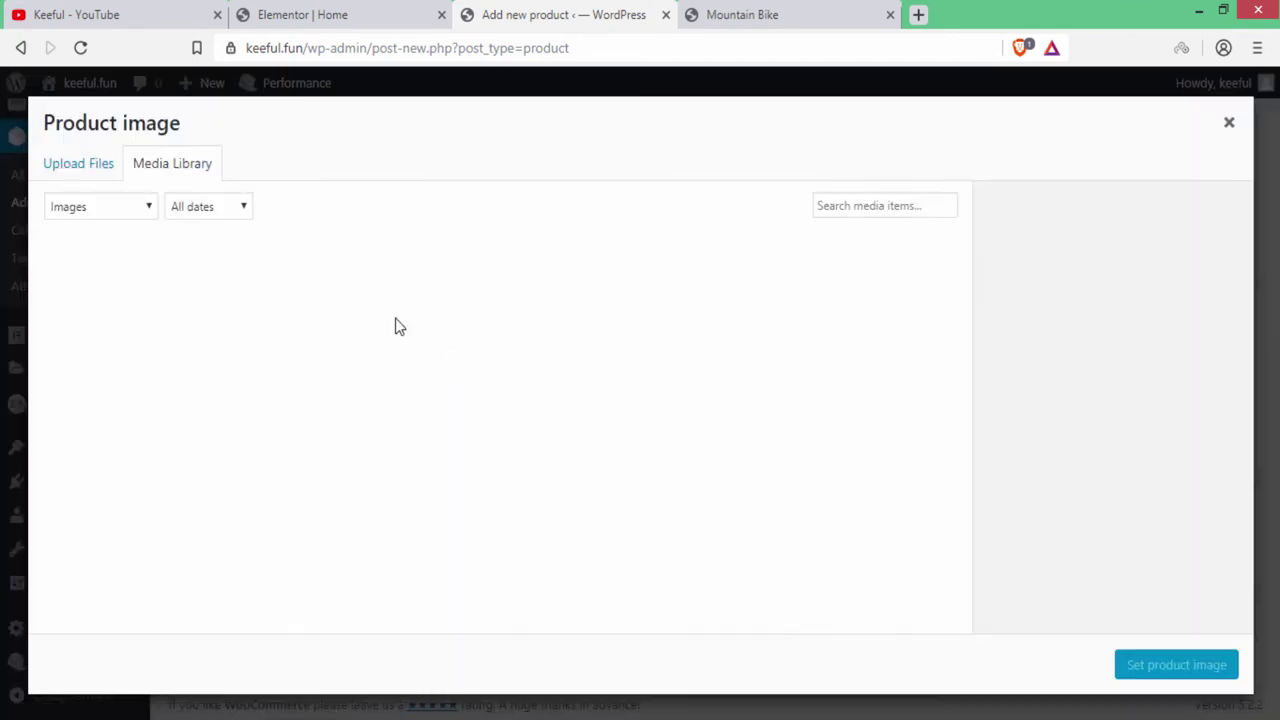
{"action": "left_click", "coordinate": [80, 163]}
{"action": "left_click", "coordinate": [640, 421]}
{"action": "left_click", "coordinate": [606, 306]}
{"action": "left_click", "coordinate": [749, 594]}
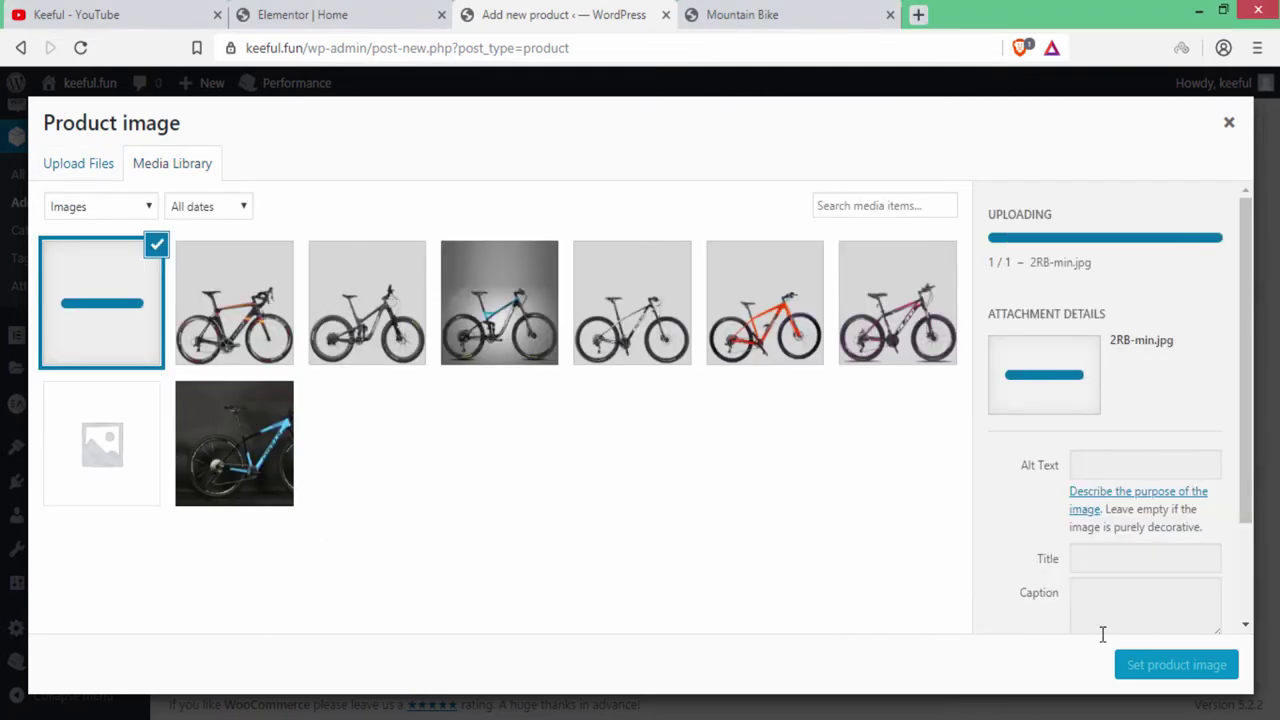
{"action": "left_click", "coordinate": [1176, 665]}
- Add bike and mountain bike tags, tick mountain bike and speedy mountain bike categories, and publish
{"action": "scroll", "coordinate": [1097, 537], "scroll_direction": "up", "scroll_amount": 4}
{"action": "left_click", "coordinate": [1097, 521]}
{"action": "left_click", "coordinate": [1005, 562]}
{"action": "left_click", "coordinate": [1063, 586]}
{"action": "left_click", "coordinate": [1016, 257]}
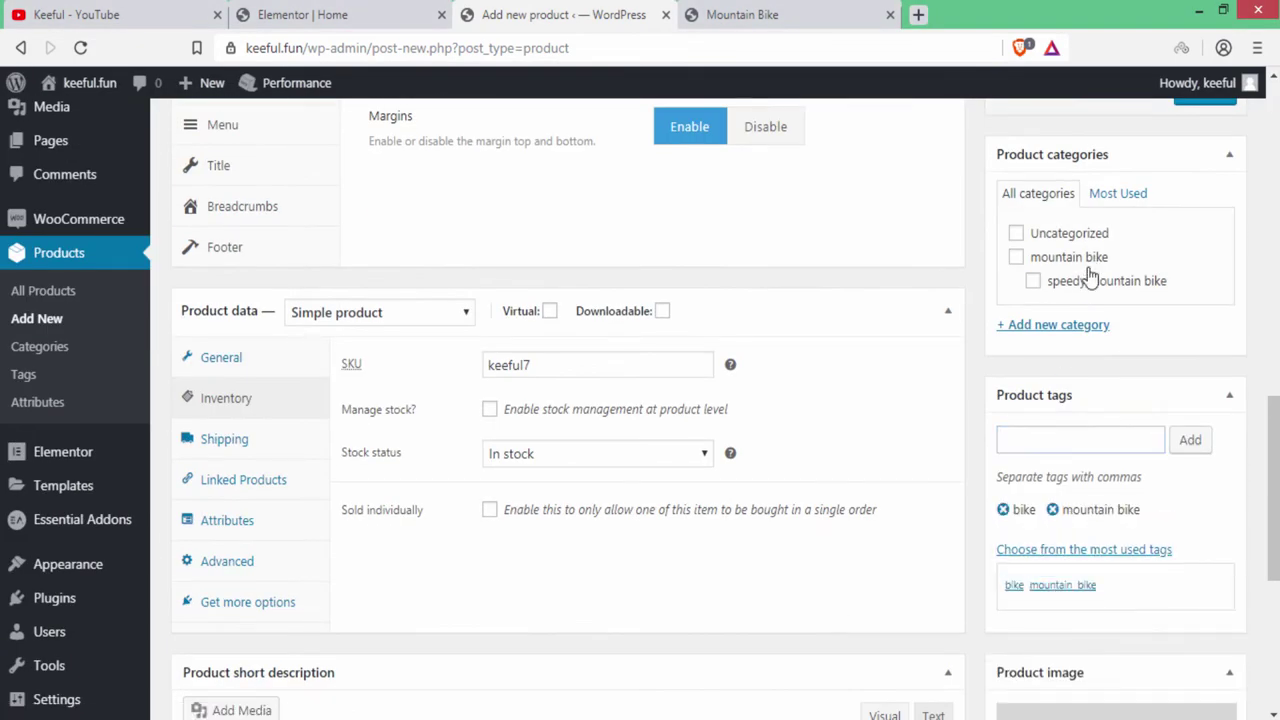
{"action": "left_click", "coordinate": [1033, 281]}
{"action": "scroll", "coordinate": [1033, 281], "scroll_direction": "up", "scroll_amount": 2}
{"action": "left_click", "coordinate": [1205, 288]}
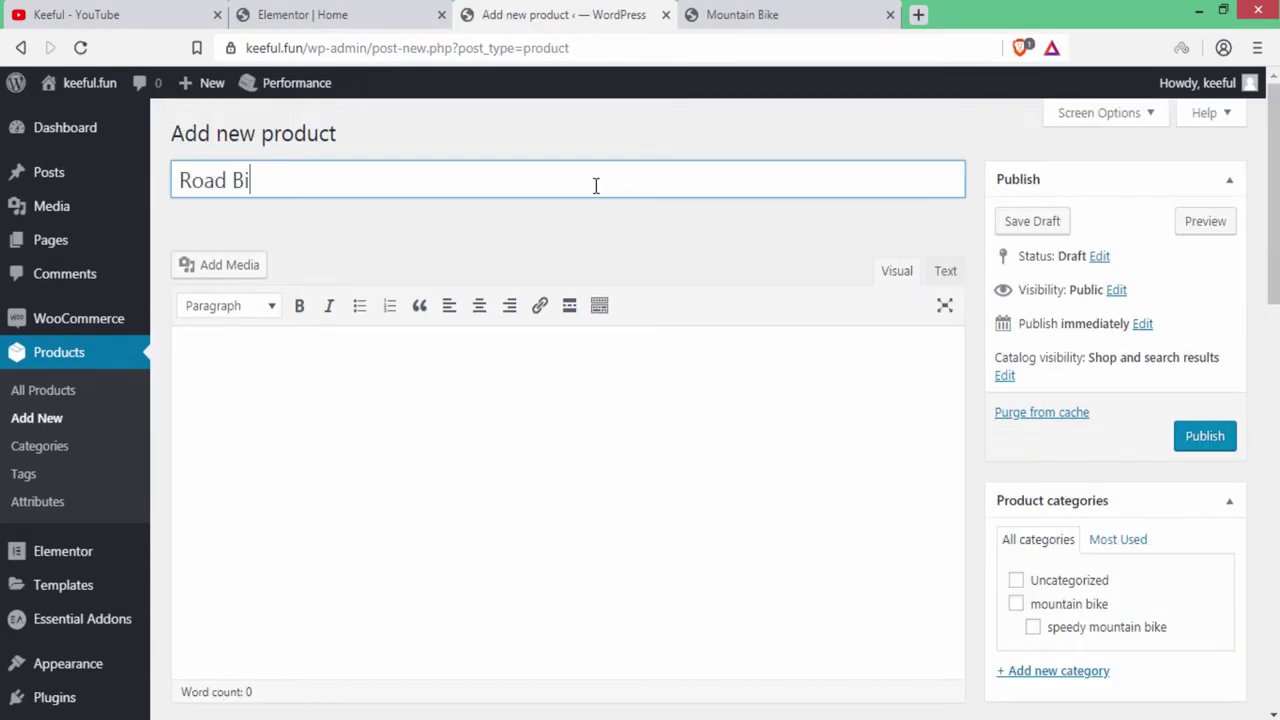
- Start the third Road Bike product with SKU keeful8
{"action": "type", "text": "ke"}
{"action": "left_click", "coordinate": [560, 403]}
{"action": "scroll", "coordinate": [550, 450], "scroll_direction": "down", "scroll_amount": 5}
{"action": "left_click", "coordinate": [226, 477]}
{"action": "left_click", "coordinate": [518, 443]}
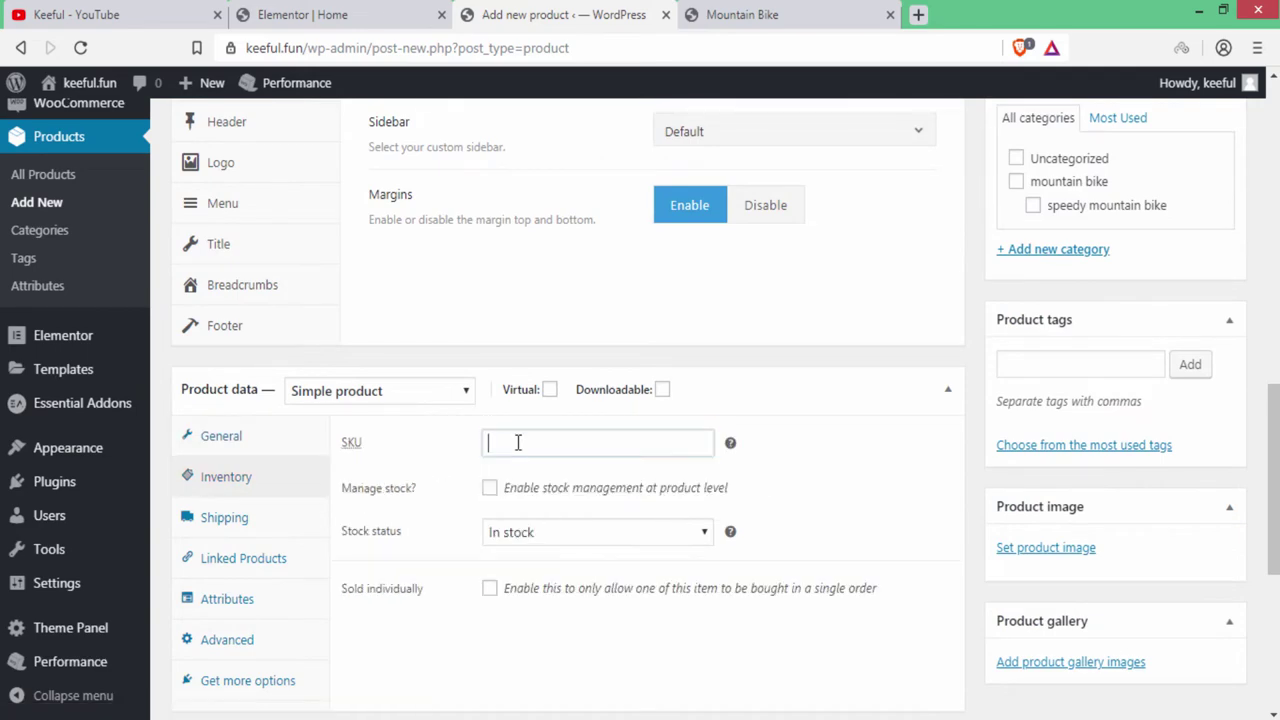
{"action": "type", "text": "keeful8"}
{"action": "scroll", "coordinate": [1069, 566], "scroll_direction": "down", "scroll_amount": 4}
- Upload the RB3-min road bike image as the product image
{"action": "left_click", "coordinate": [1060, 550]}
{"action": "left_click", "coordinate": [78, 163]}
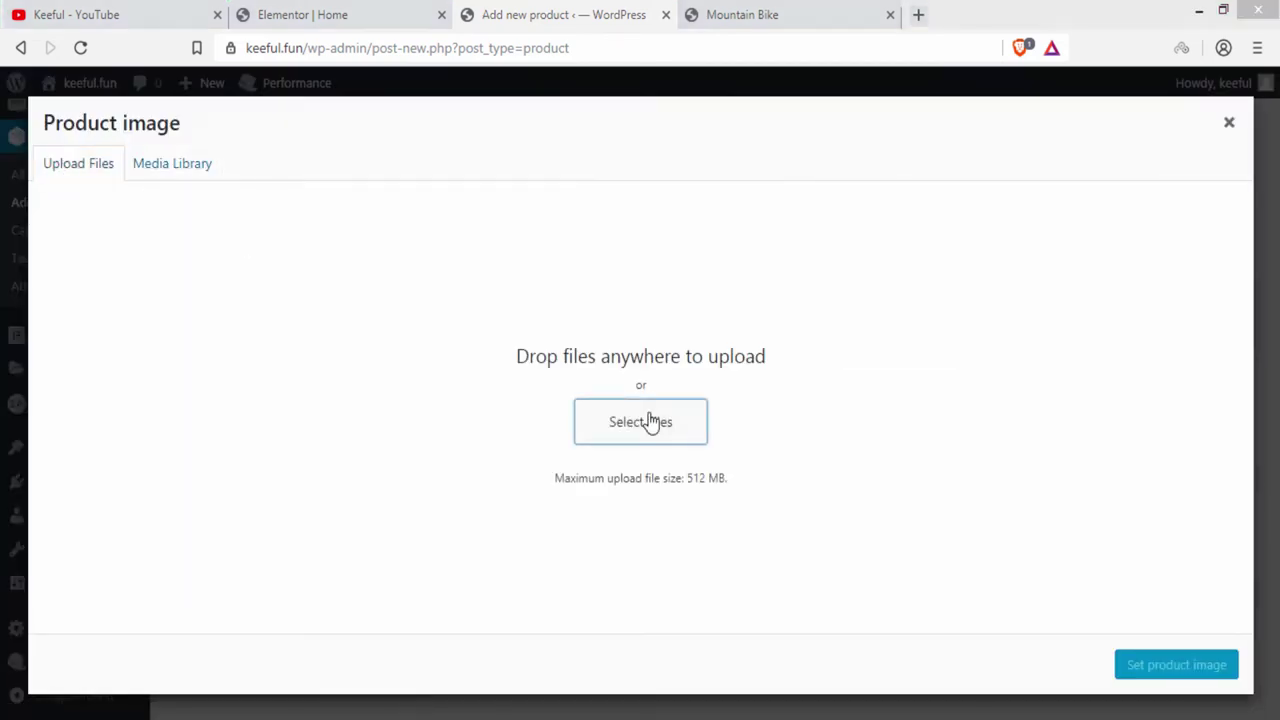
{"action": "left_click", "coordinate": [651, 420]}
{"action": "left_click", "coordinate": [752, 595]}
{"action": "left_click", "coordinate": [1140, 664]}
- Add the bike and mountain bike tags to the product
{"action": "scroll", "coordinate": [1071, 660], "scroll_direction": "up", "scroll_amount": 2}
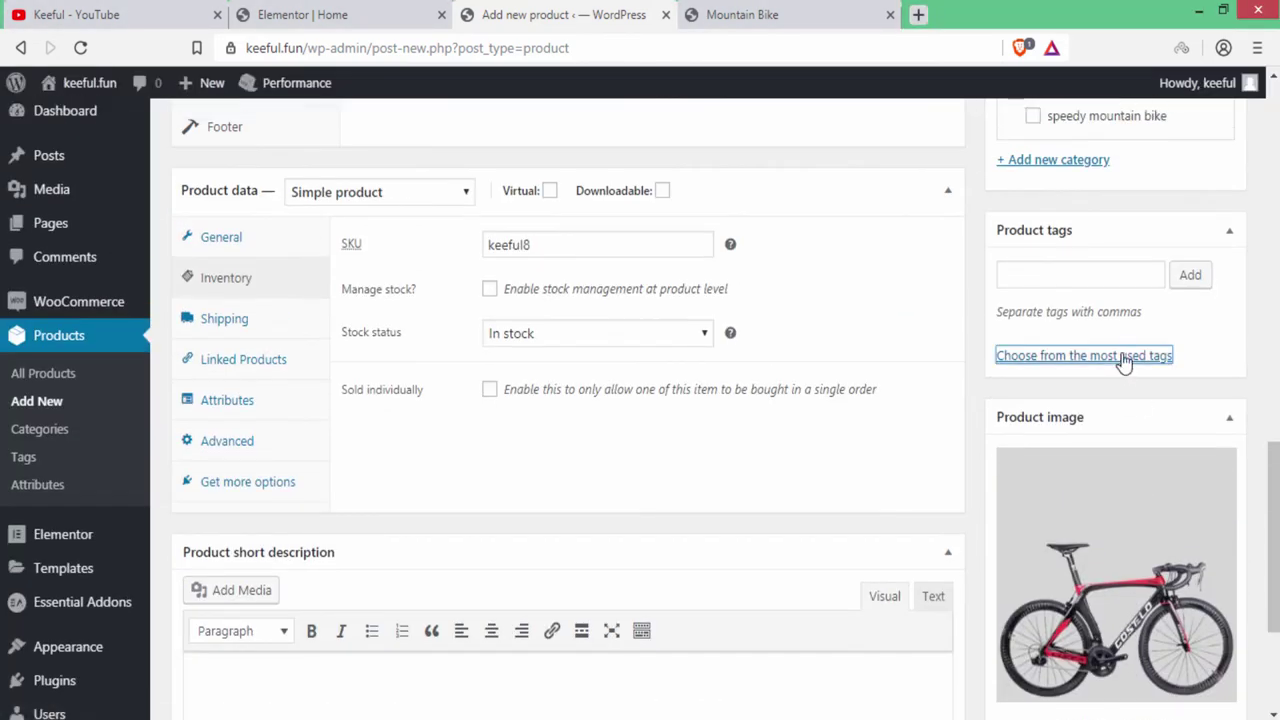
{"action": "left_click", "coordinate": [1071, 357]}
{"action": "left_click", "coordinate": [1014, 393]}
{"action": "left_click", "coordinate": [1062, 425]}
{"action": "scroll", "coordinate": [1100, 415], "scroll_direction": "up", "scroll_amount": 5}
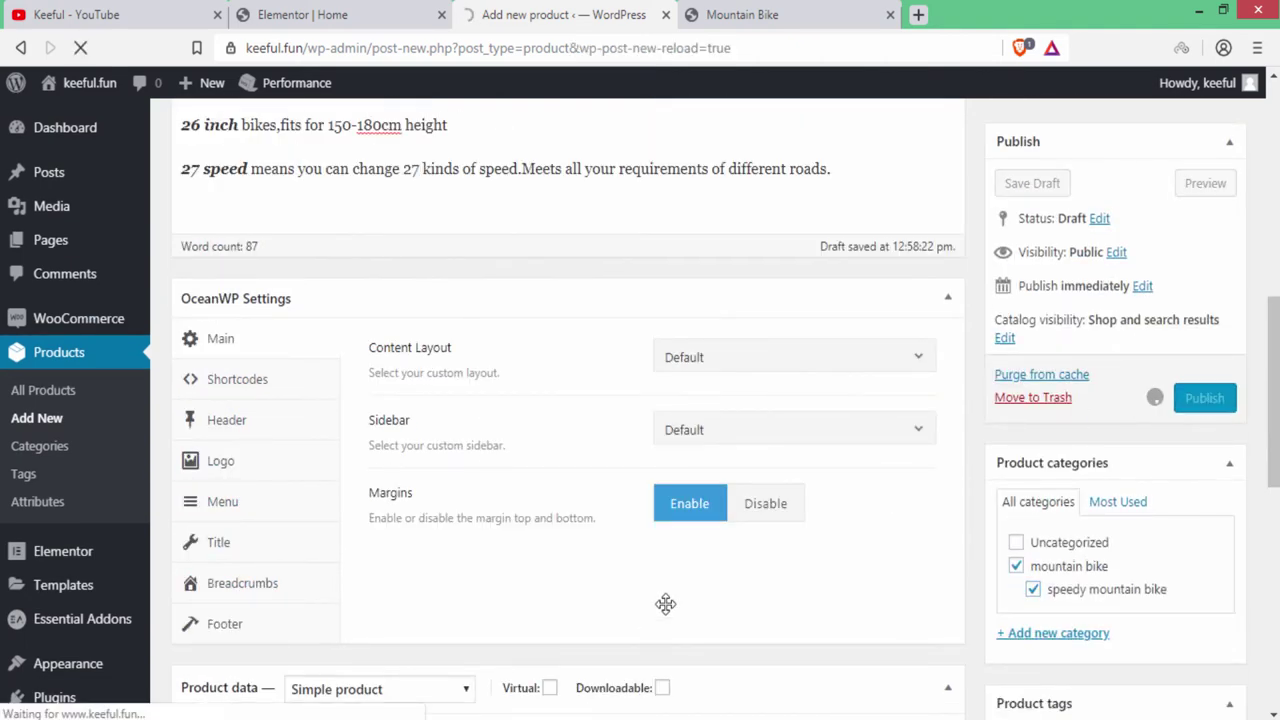
- Enter a Road Bike title, regular price 3000 and SKU keeful01
{"action": "type", "text": "Road Bike"}
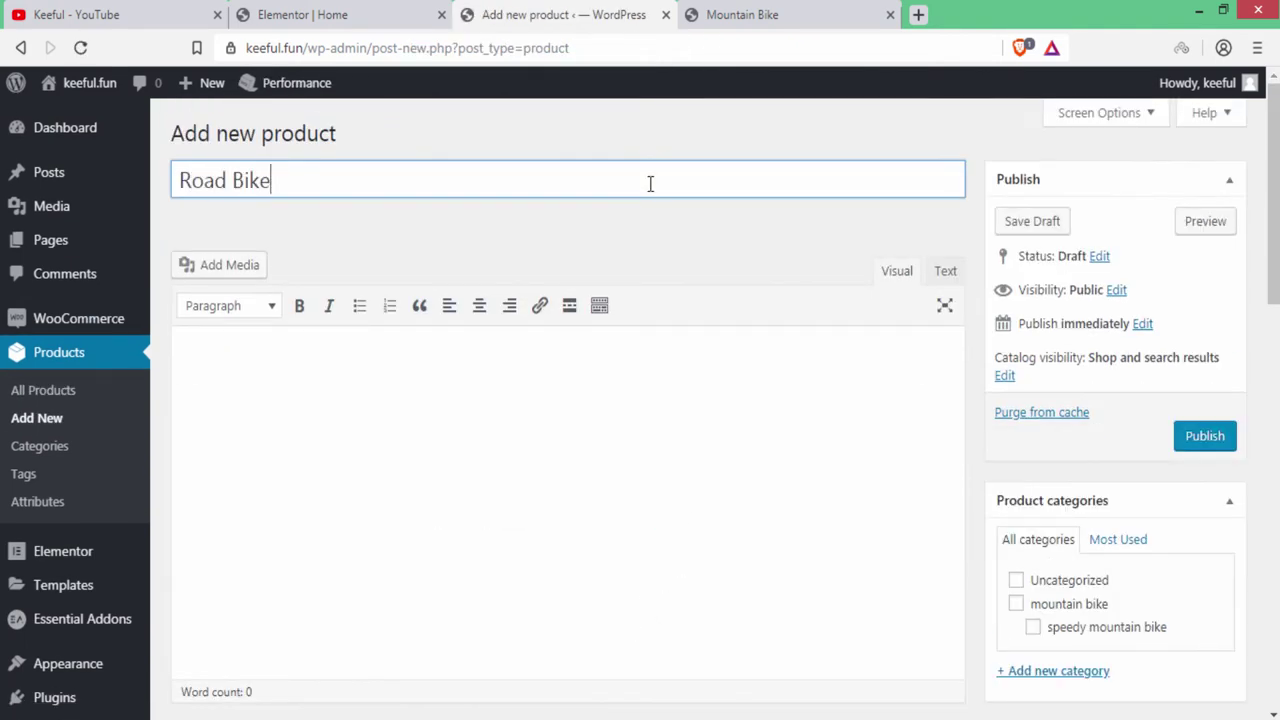
{"action": "left_click", "coordinate": [526, 426]}
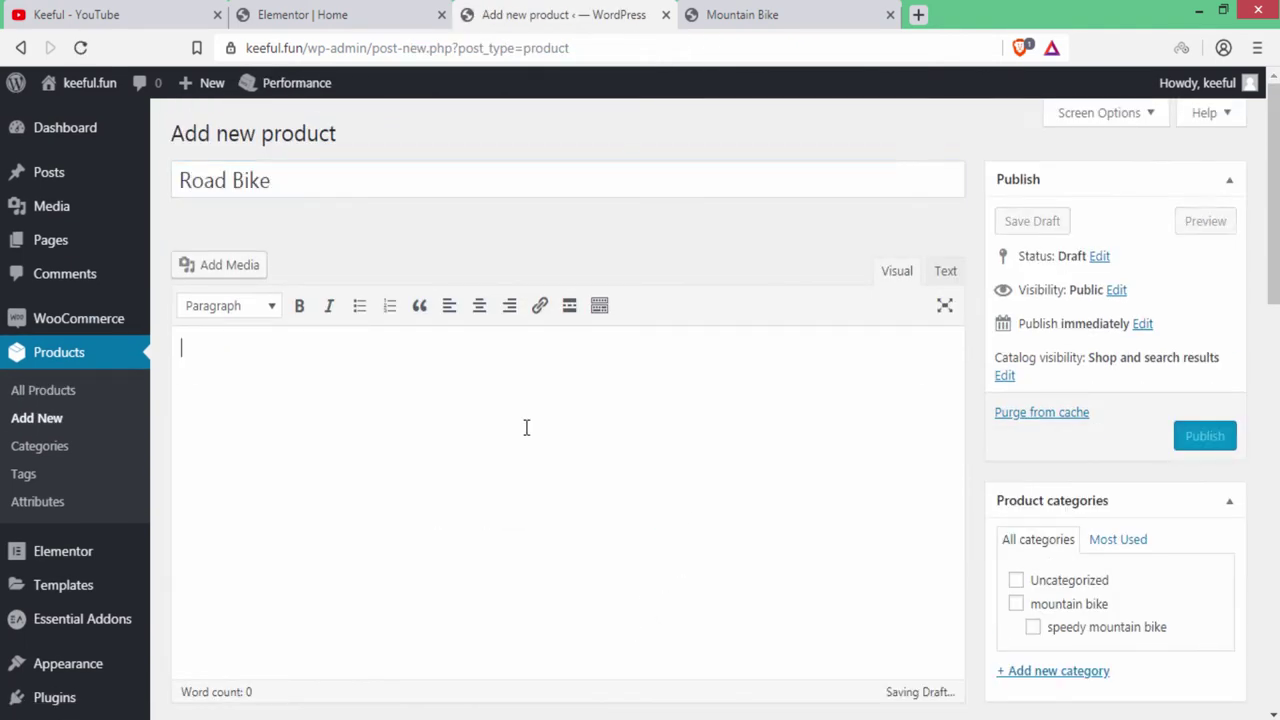
{"action": "scroll", "coordinate": [526, 426], "scroll_direction": "down", "scroll_amount": 10}
{"action": "left_click", "coordinate": [554, 340]}
{"action": "type", "text": "3000"}
{"action": "left_click", "coordinate": [250, 377]}
{"action": "left_click", "coordinate": [560, 344]}
{"action": "type", "text": "keeful01"}
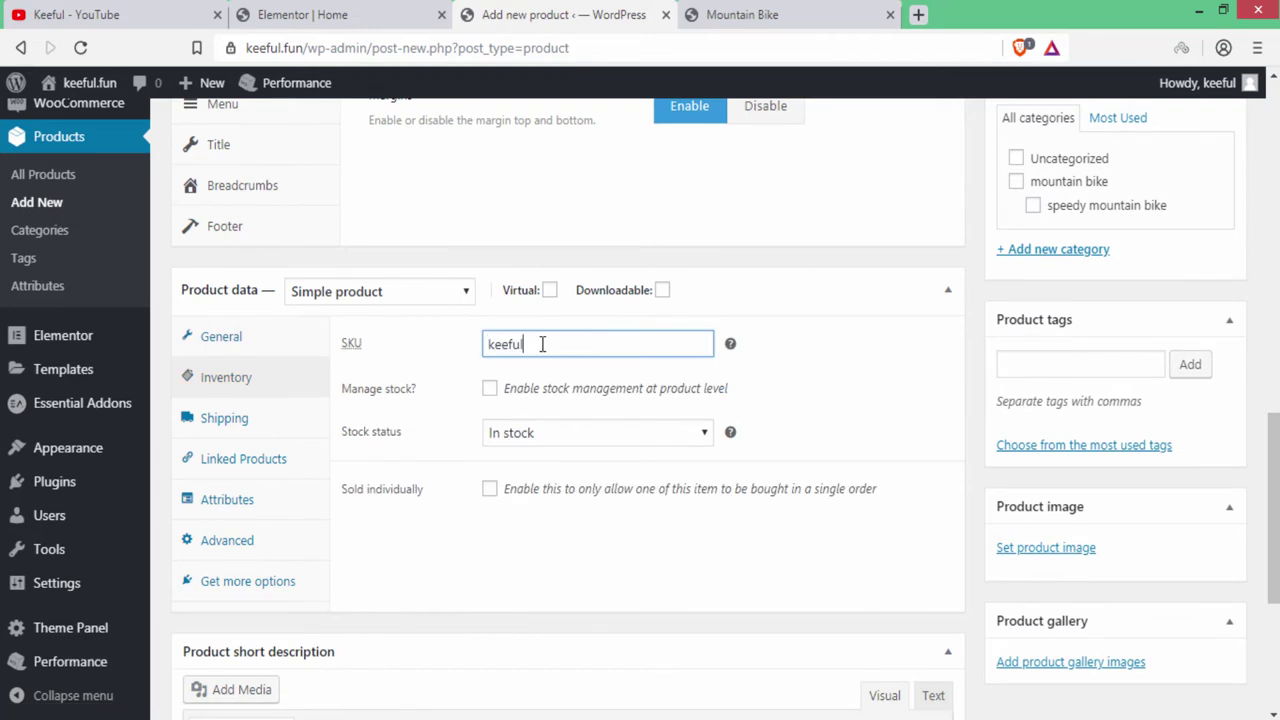
{"action": "scroll", "coordinate": [680, 517], "scroll_direction": "down", "scroll_amount": 2}
- Upload the RB4-min road bike image as the product image
{"action": "left_click", "coordinate": [1046, 547]}
{"action": "left_click", "coordinate": [616, 432]}
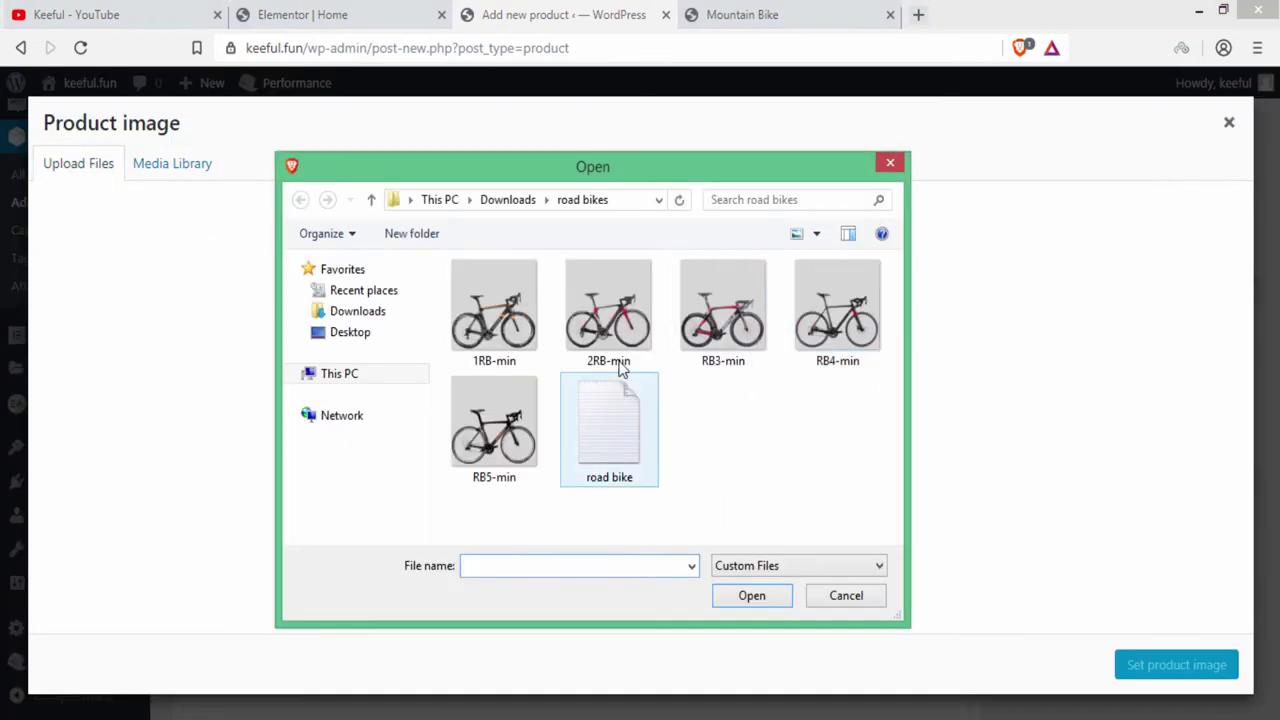
{"action": "double_click", "coordinate": [720, 300]}
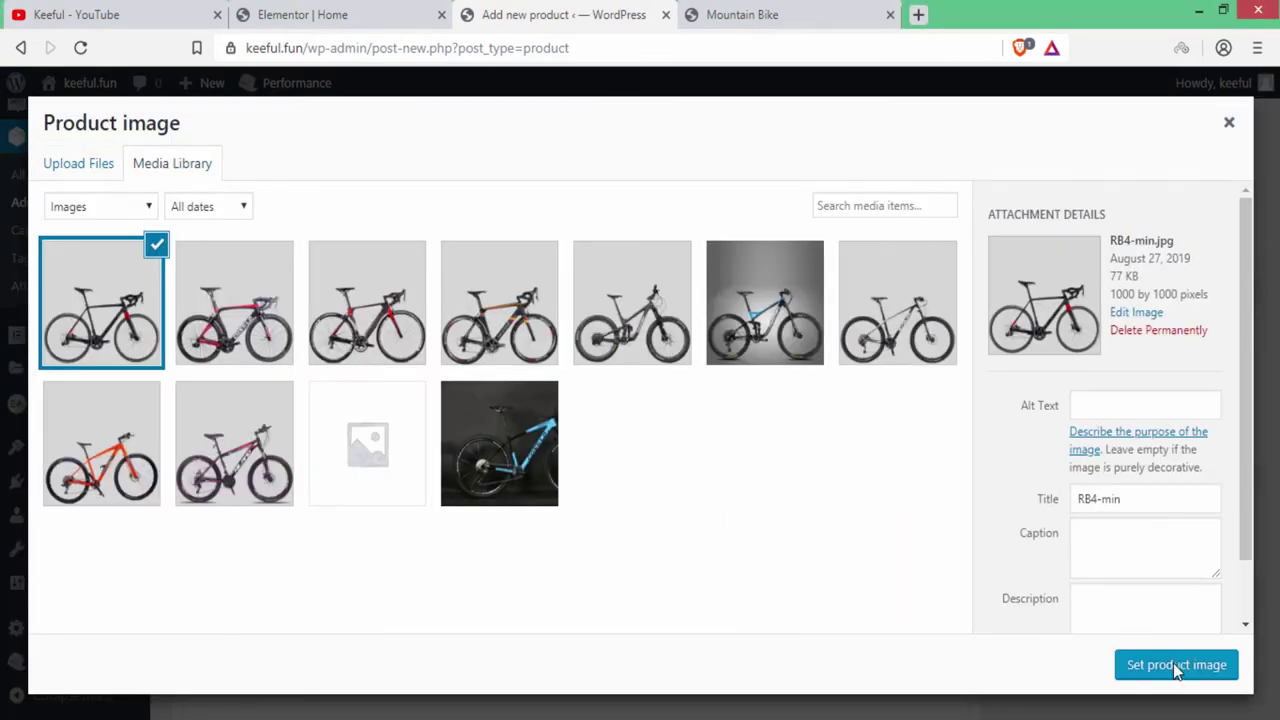
{"action": "left_click", "coordinate": [1173, 663]}
- Tag it bike and mountain bike, tick both mountain bike categories, and publish
{"action": "left_click", "coordinate": [1060, 455]}
{"action": "left_click", "coordinate": [1014, 493]}
{"action": "left_click", "coordinate": [1062, 519]}
{"action": "left_click", "coordinate": [1055, 192]}
{"action": "left_click", "coordinate": [1060, 215]}
{"action": "scroll", "coordinate": [1100, 300], "scroll_direction": "up", "scroll_amount": 4}
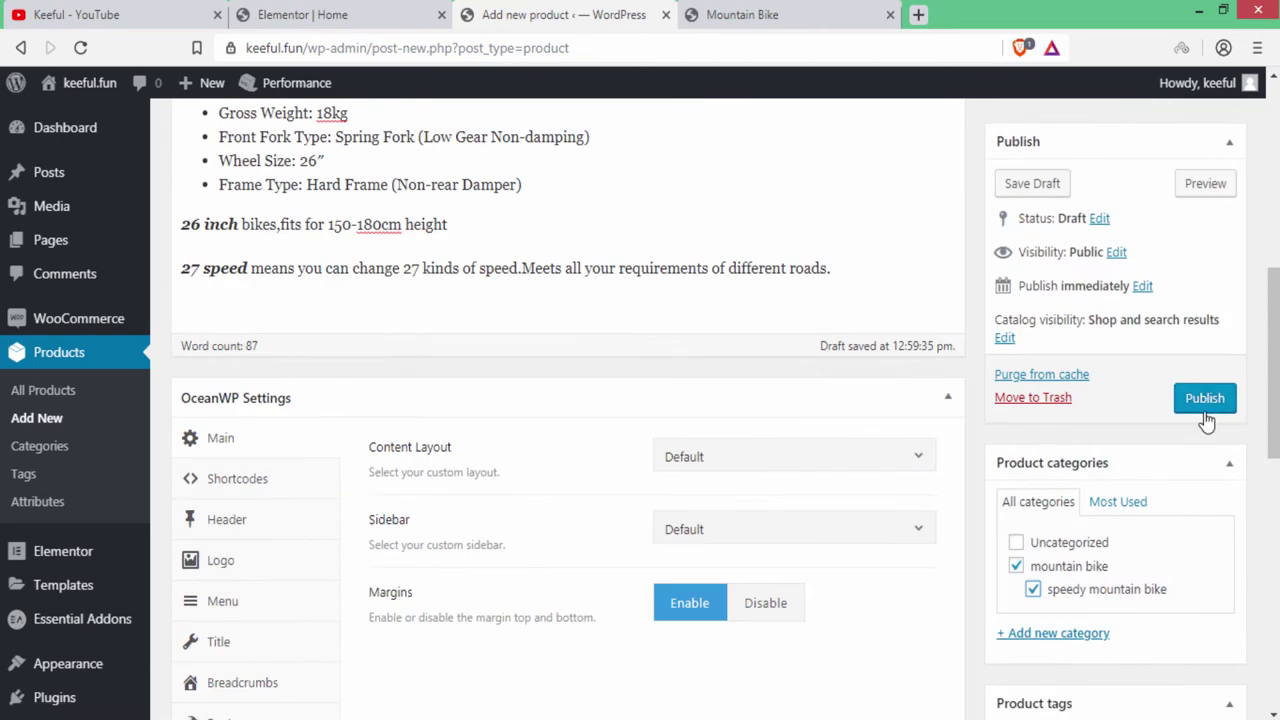
{"action": "left_click", "coordinate": [1206, 420]}
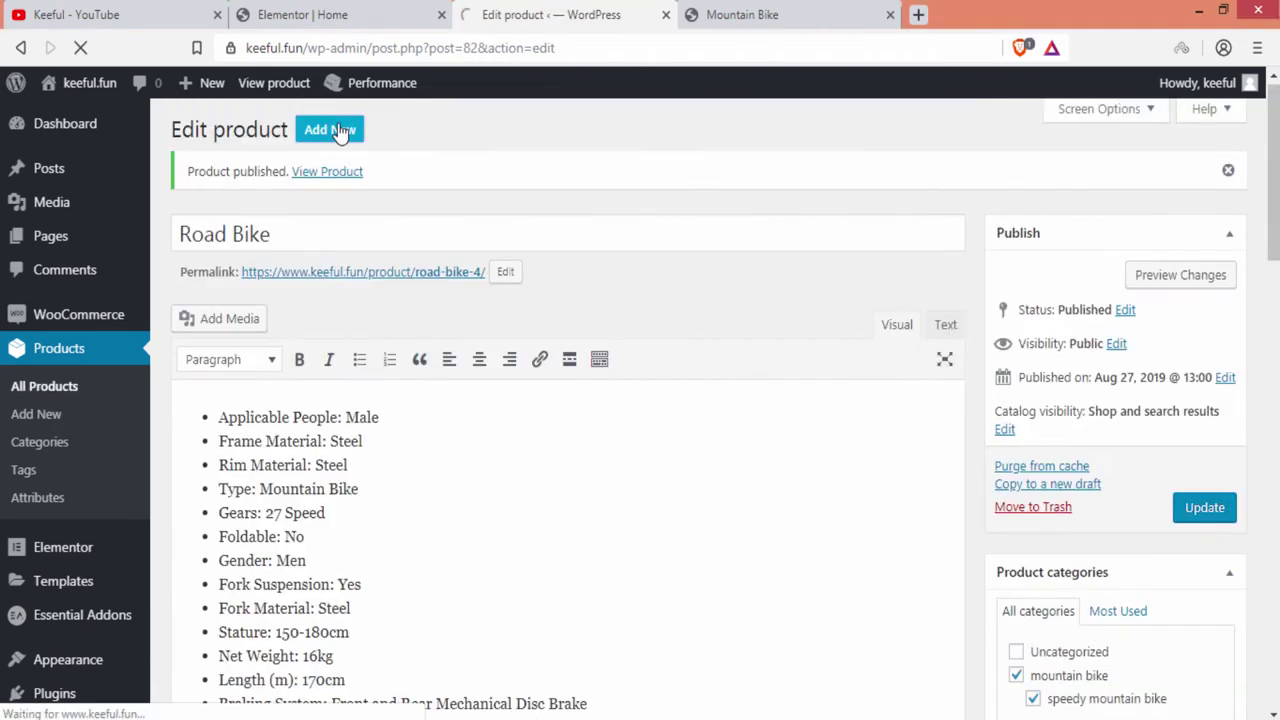
- Create another Road Bike product with its regular price and SKU (keeful10)
{"action": "left_click", "coordinate": [340, 132]}
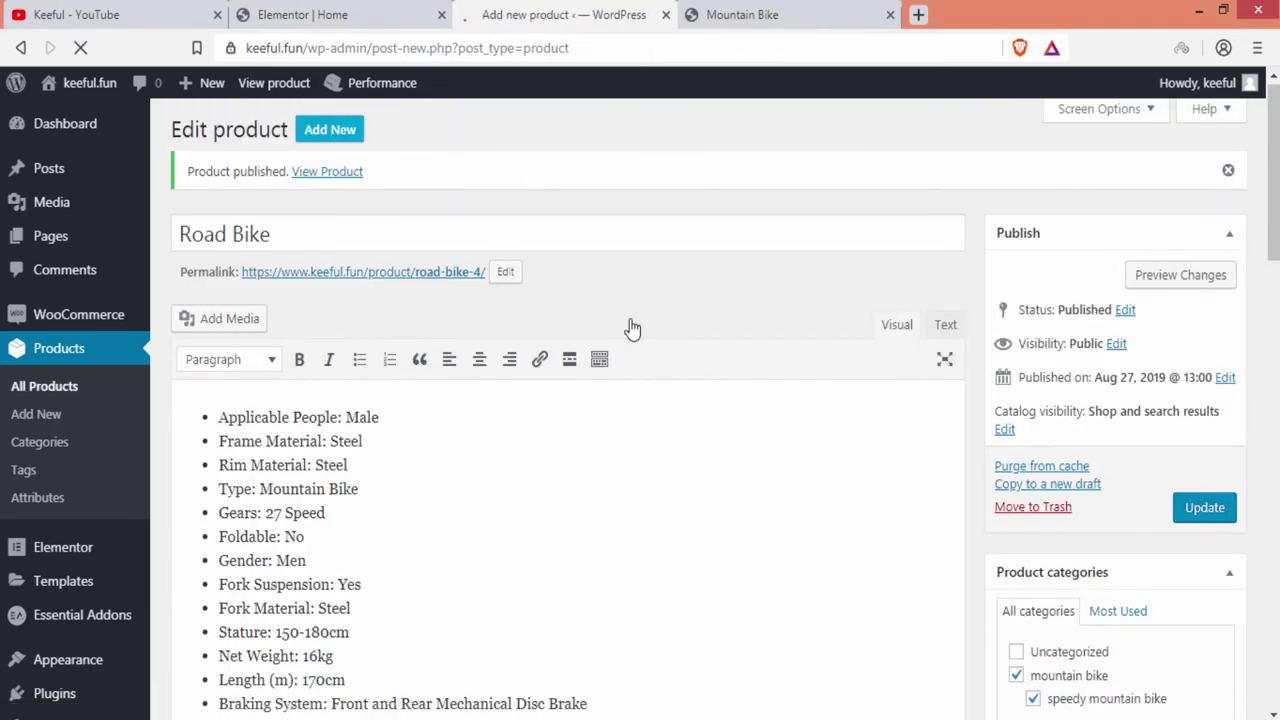
{"action": "type", "text": "Road Bike"}
{"action": "scroll", "coordinate": [577, 440], "scroll_direction": "down", "scroll_amount": 10}
{"action": "left_click", "coordinate": [554, 349]}
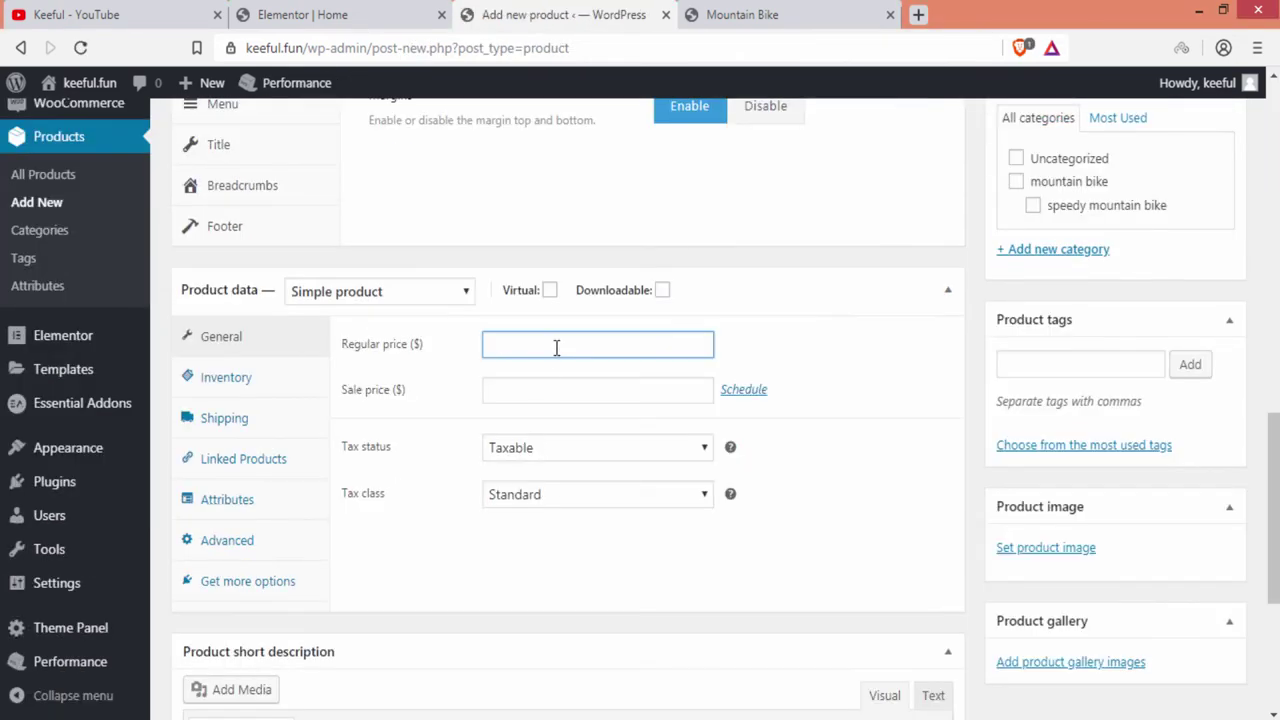
{"action": "left_click", "coordinate": [226, 377]}
{"action": "left_click", "coordinate": [525, 345]}
{"action": "type", "text": "keeul"}
{"action": "left_click", "coordinate": [224, 418]}
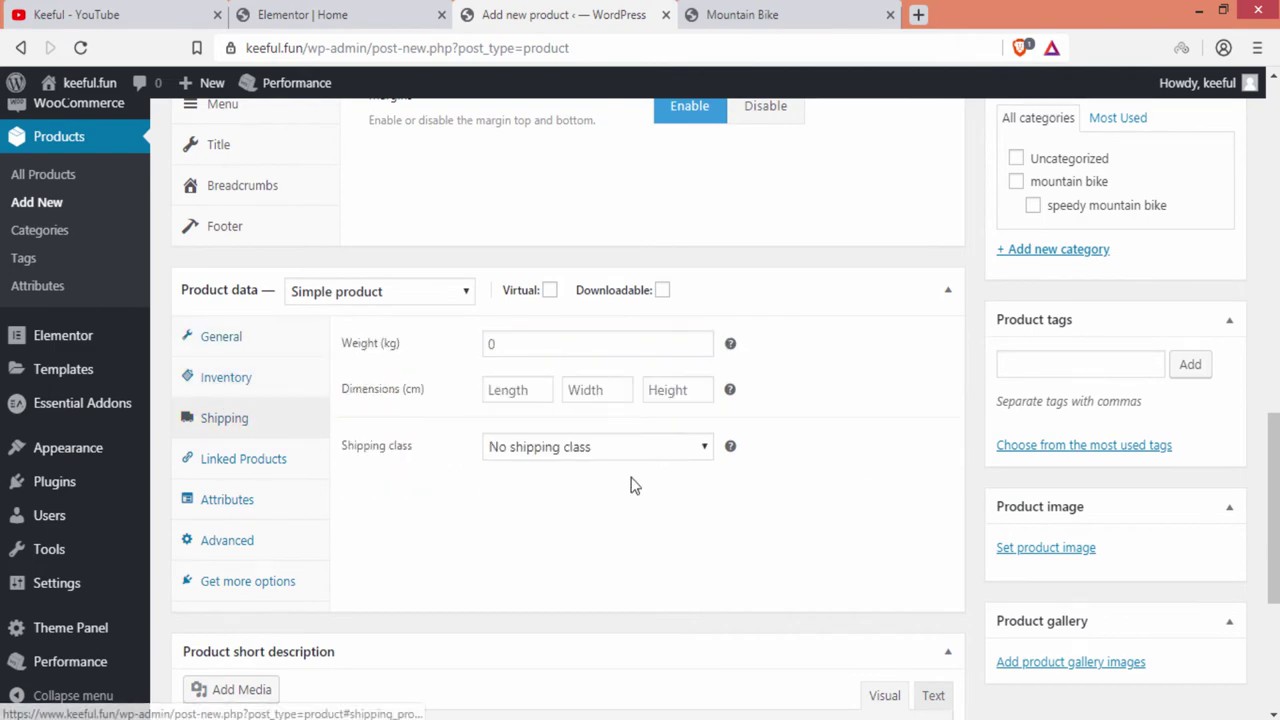
{"action": "scroll", "coordinate": [717, 463], "scroll_direction": "down", "scroll_amount": 3}
- Upload the RB5-min road bike image as the product image
{"action": "left_click", "coordinate": [1045, 547]}
{"action": "left_click", "coordinate": [78, 163]}
{"action": "left_click", "coordinate": [628, 416]}
{"action": "left_click", "coordinate": [491, 426]}
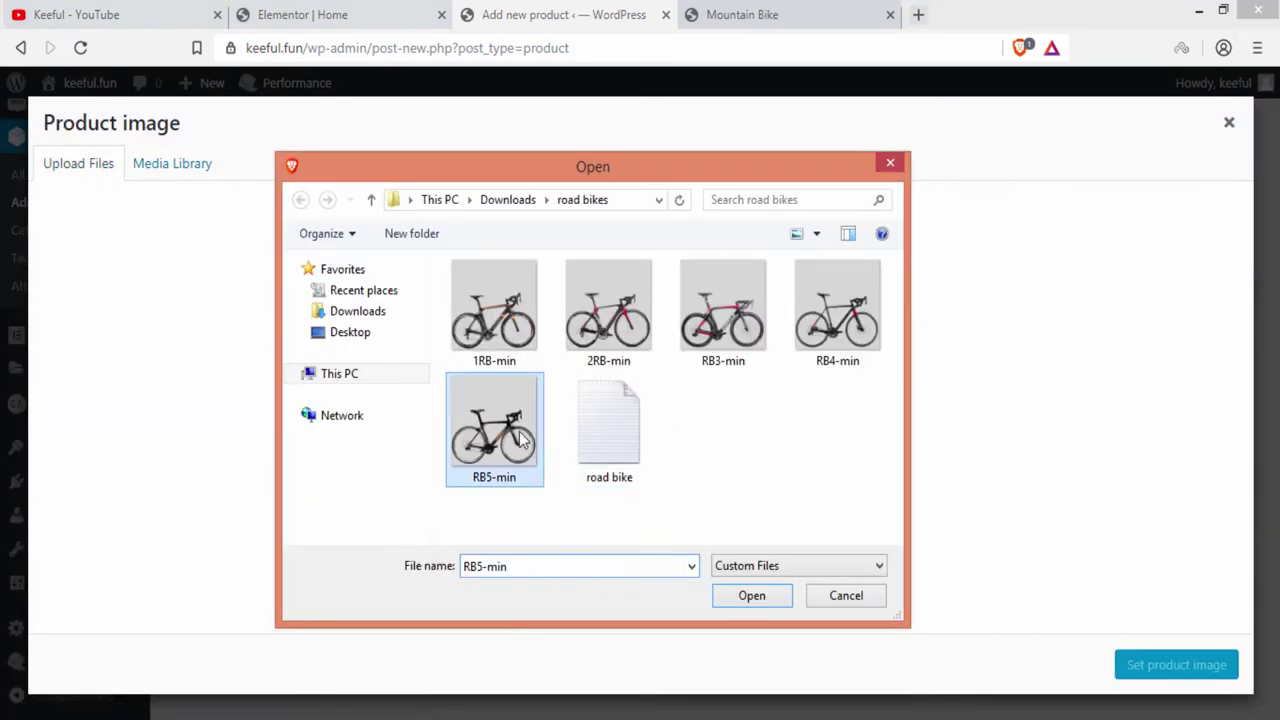
{"action": "left_click", "coordinate": [749, 594]}
{"action": "left_click", "coordinate": [1120, 662]}
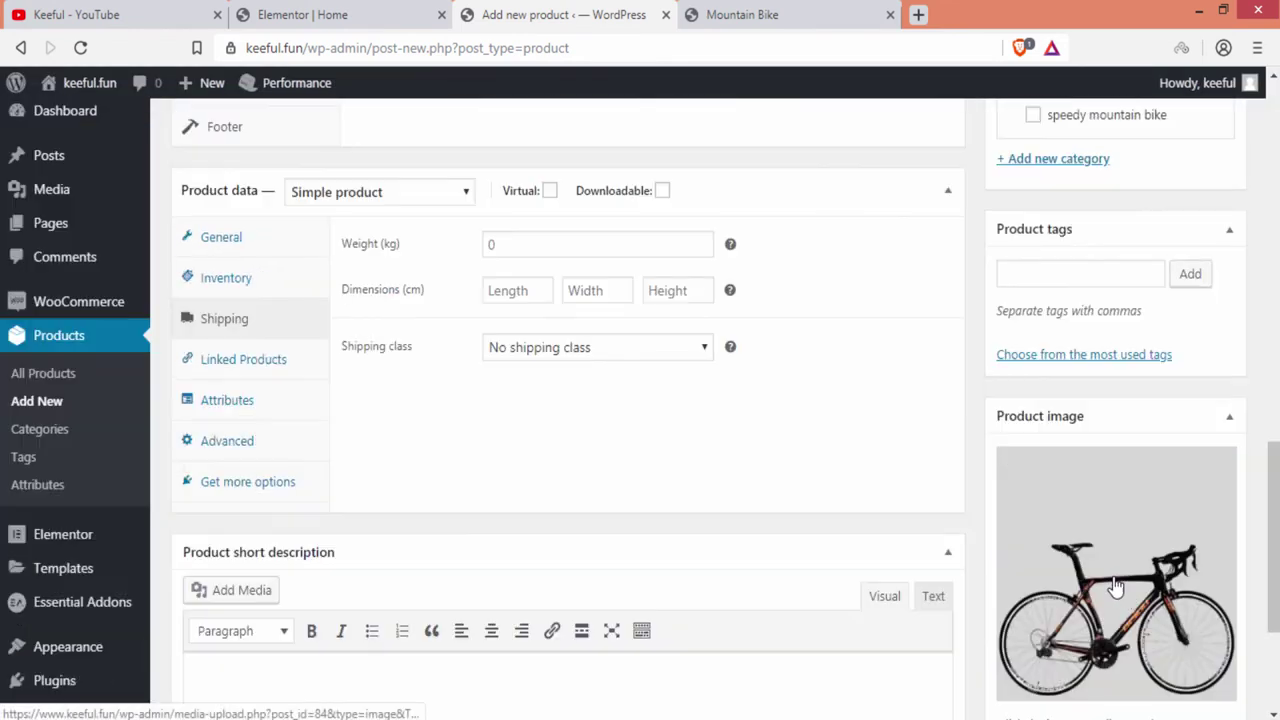
- Add mountain bike and bike tags, tick both mountain bike categories, and publish the product
{"action": "left_click", "coordinate": [1070, 352]}
{"action": "left_click", "coordinate": [1063, 392]}
{"action": "left_click", "coordinate": [1015, 392]}
{"action": "scroll", "coordinate": [1050, 410], "scroll_direction": "up", "scroll_amount": 3}
{"action": "left_click", "coordinate": [1052, 412]}
{"action": "left_click", "coordinate": [1069, 389]}
{"action": "left_click", "coordinate": [1204, 222]}
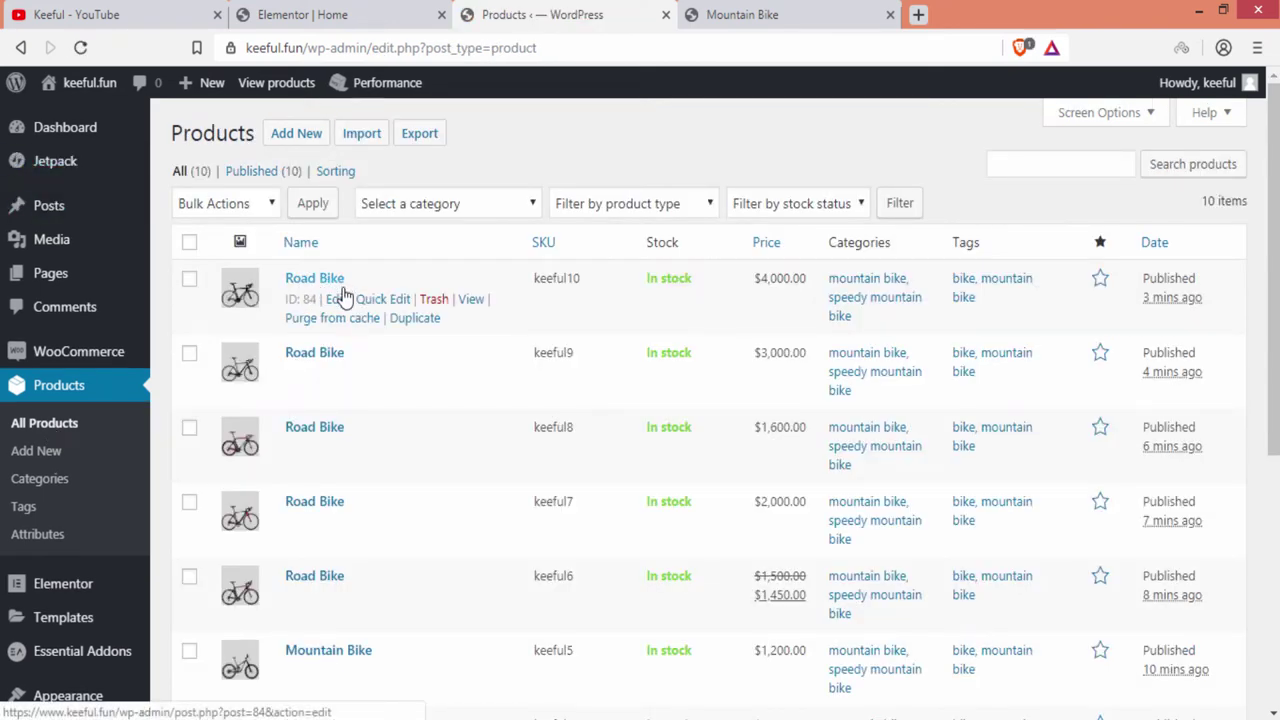
{"action": "scroll", "coordinate": [329, 437], "scroll_direction": "down", "scroll_amount": 3}
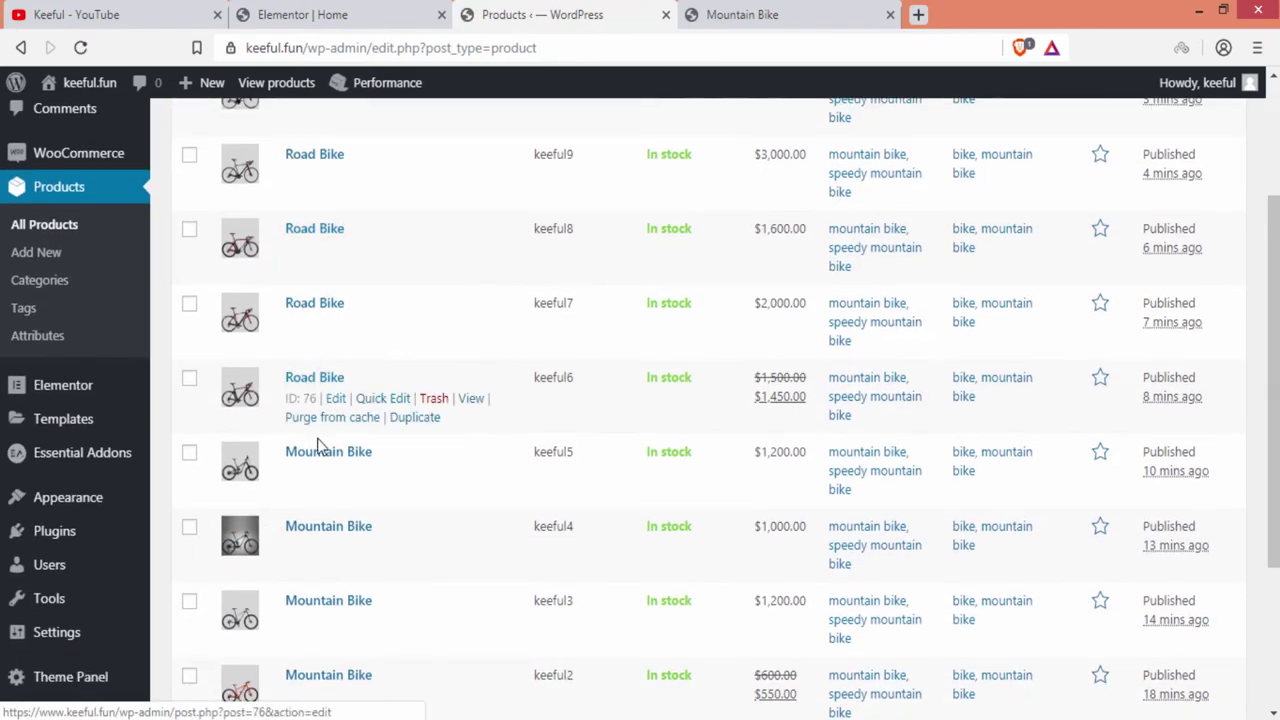
{"action": "scroll", "coordinate": [318, 444], "scroll_direction": "down", "scroll_amount": 3}
{"action": "scroll", "coordinate": [331, 409], "scroll_direction": "up", "scroll_amount": 3}
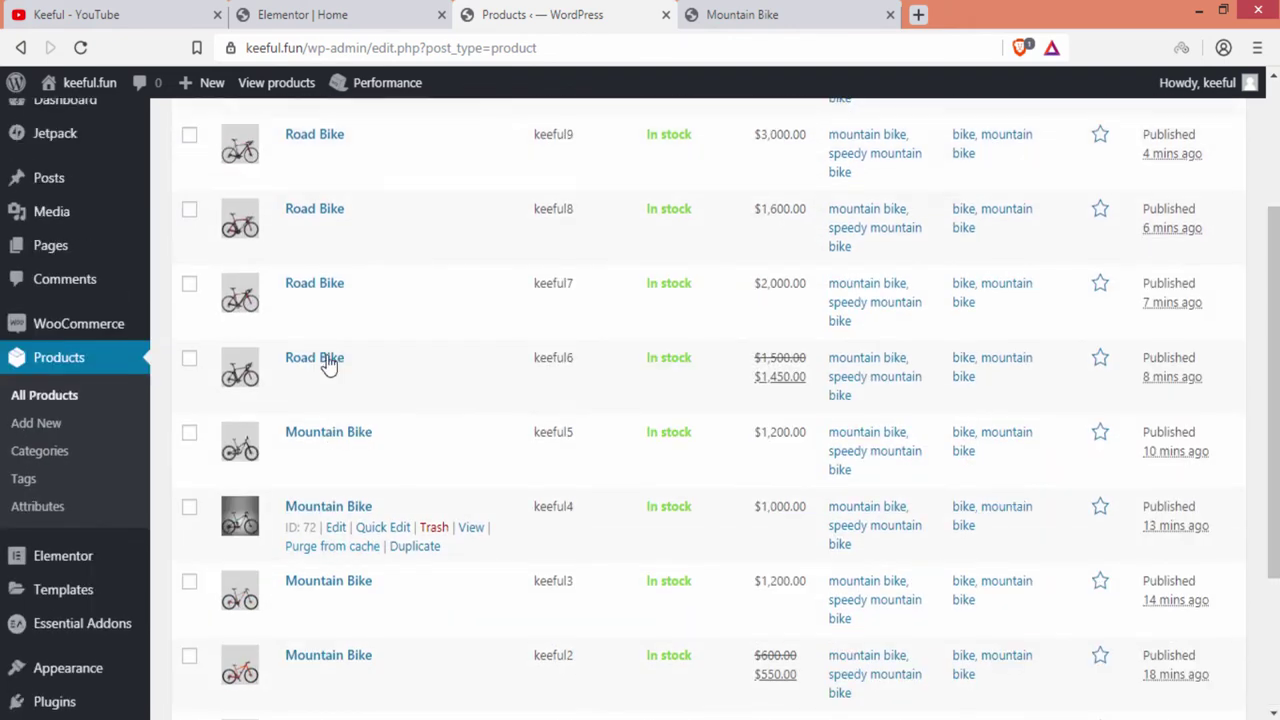
{"action": "scroll", "coordinate": [329, 365], "scroll_direction": "up", "scroll_amount": 3}
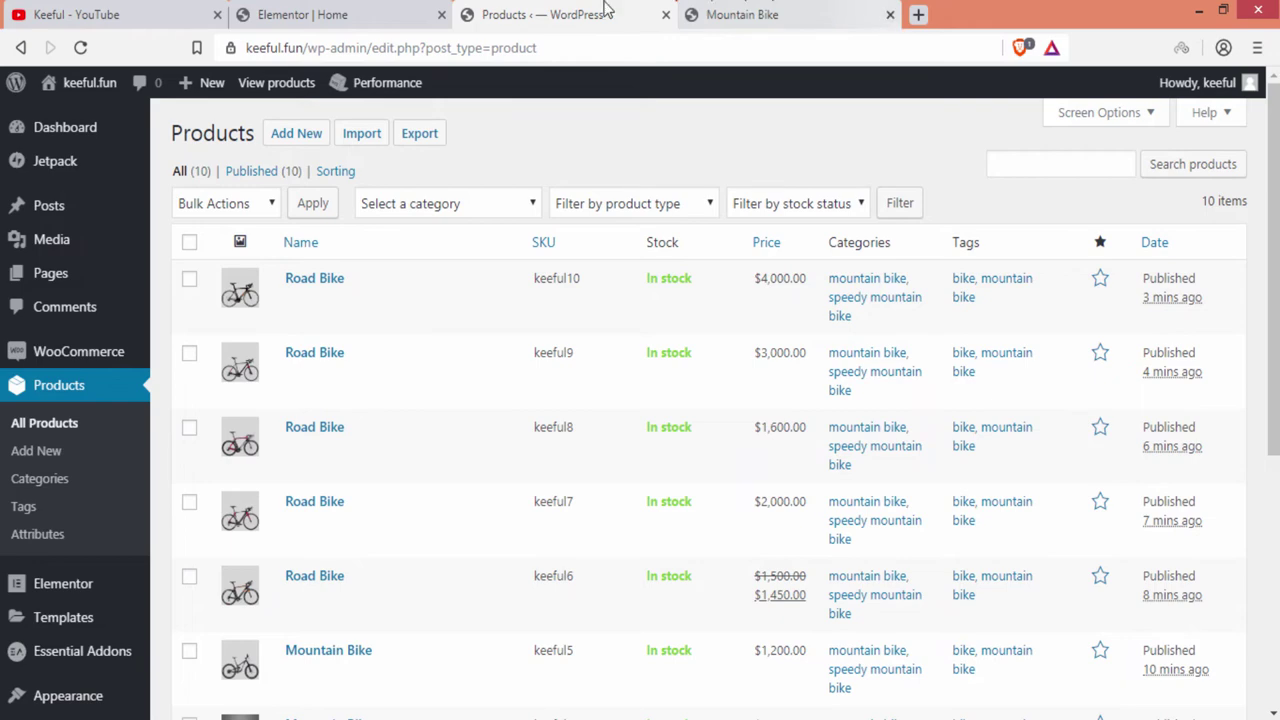
- Reload the Home page editor and drop a Shortcode widget below the 'A Bike For Every Rider' heading
{"action": "left_click", "coordinate": [383, 14]}
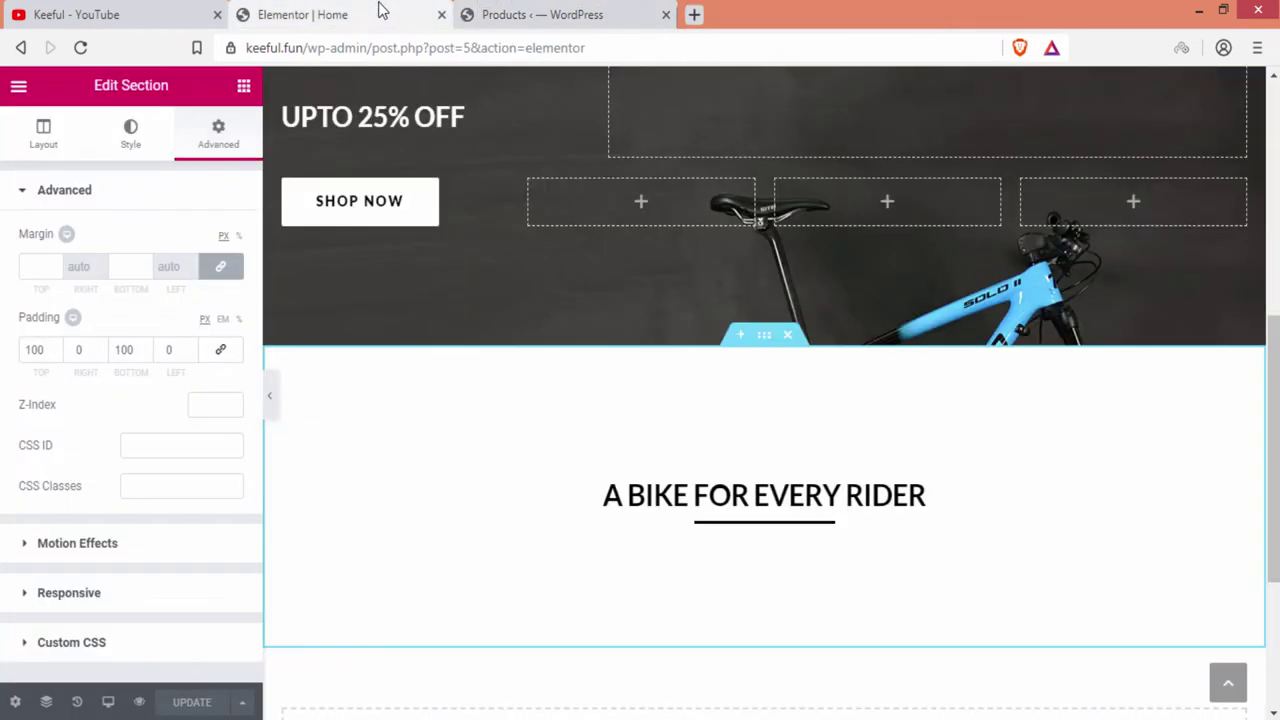
{"action": "left_click", "coordinate": [435, 40]}
{"action": "key", "text": "Return"}
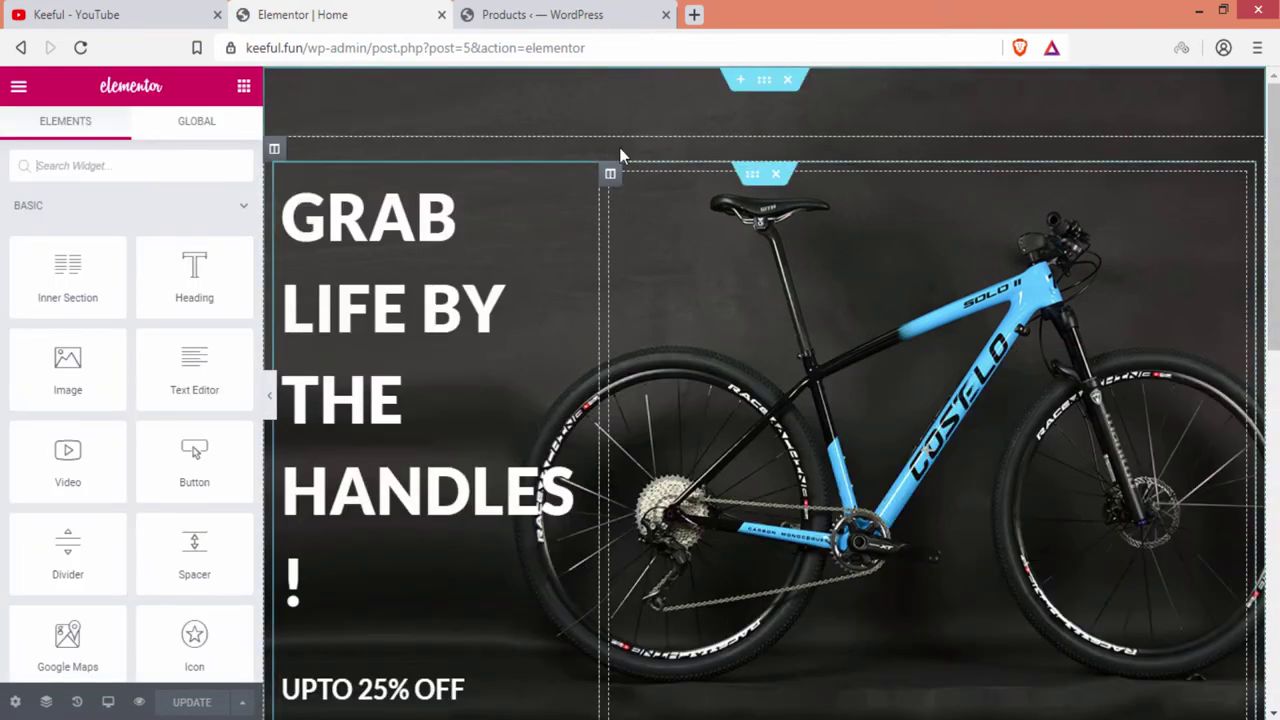
{"action": "scroll", "coordinate": [629, 394], "scroll_direction": "down", "scroll_amount": 6}
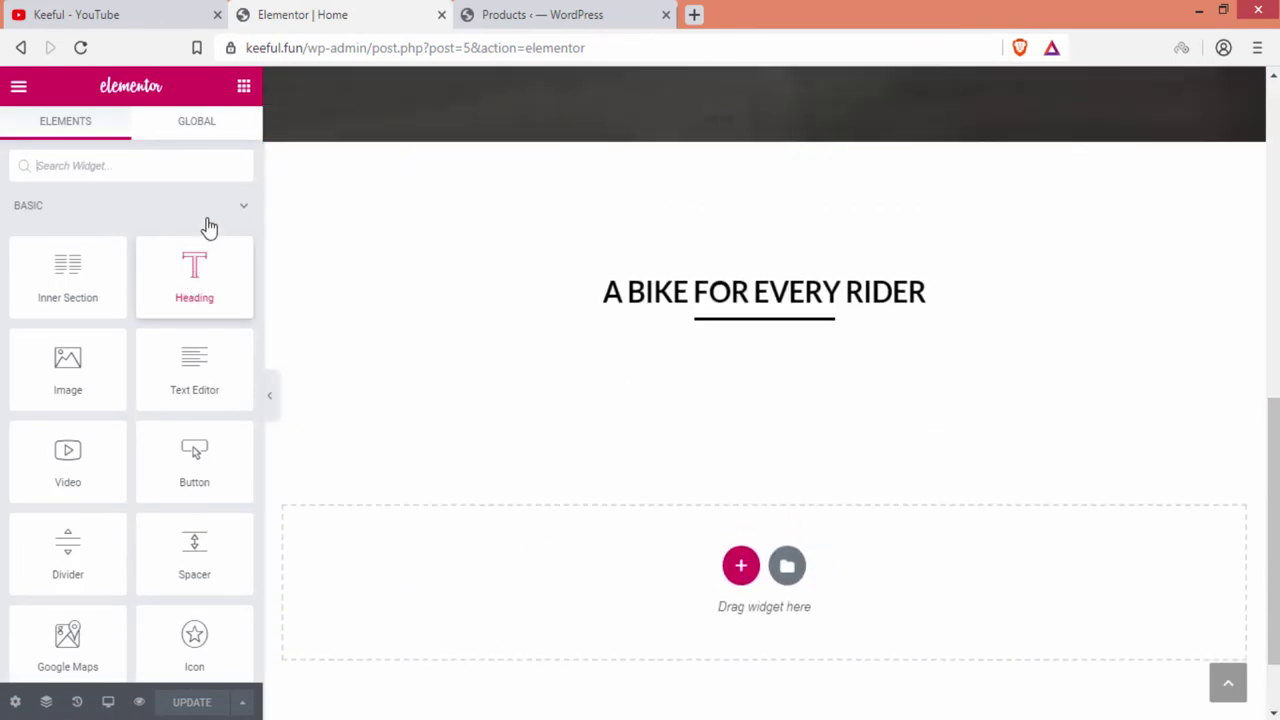
{"action": "scroll", "coordinate": [182, 313], "scroll_direction": "down", "scroll_amount": 9}
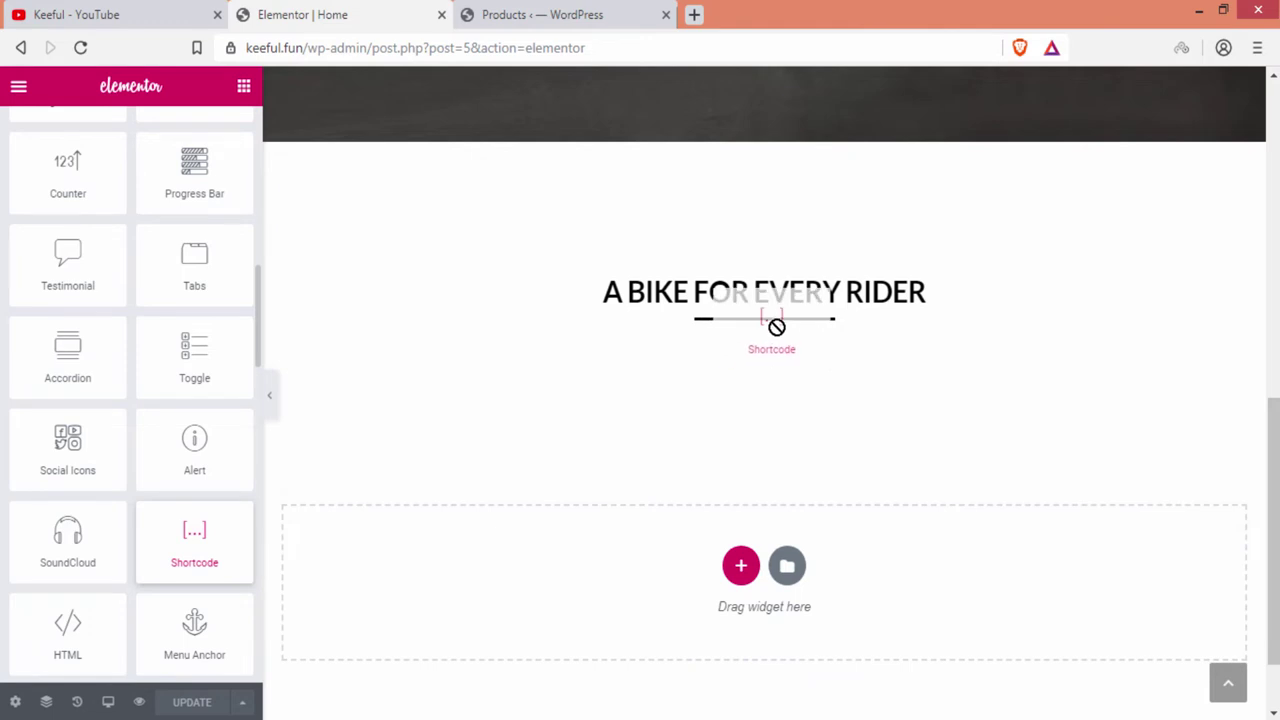
{"action": "left_click_drag", "start_coordinate": [776, 326], "coordinate": [797, 327]}
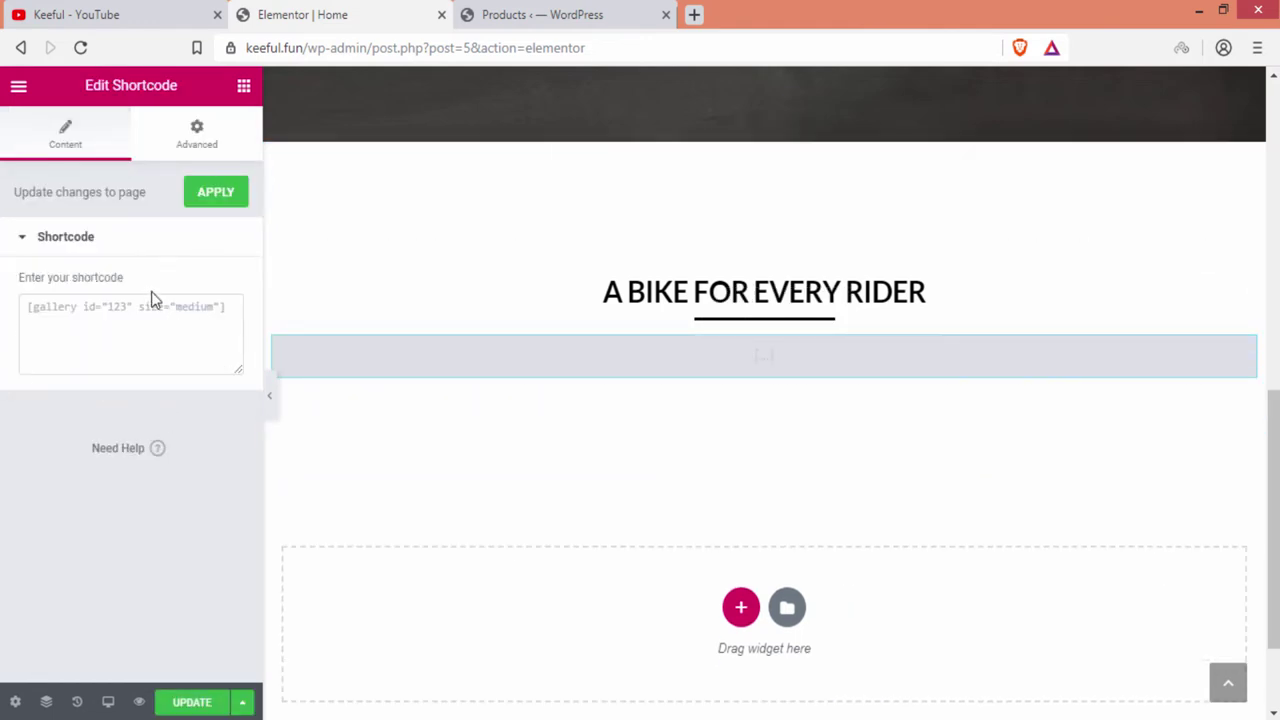
- Load the WooCommerce shortcodes documentation page in a new browser tab
{"action": "left_click", "coordinate": [693, 15]}
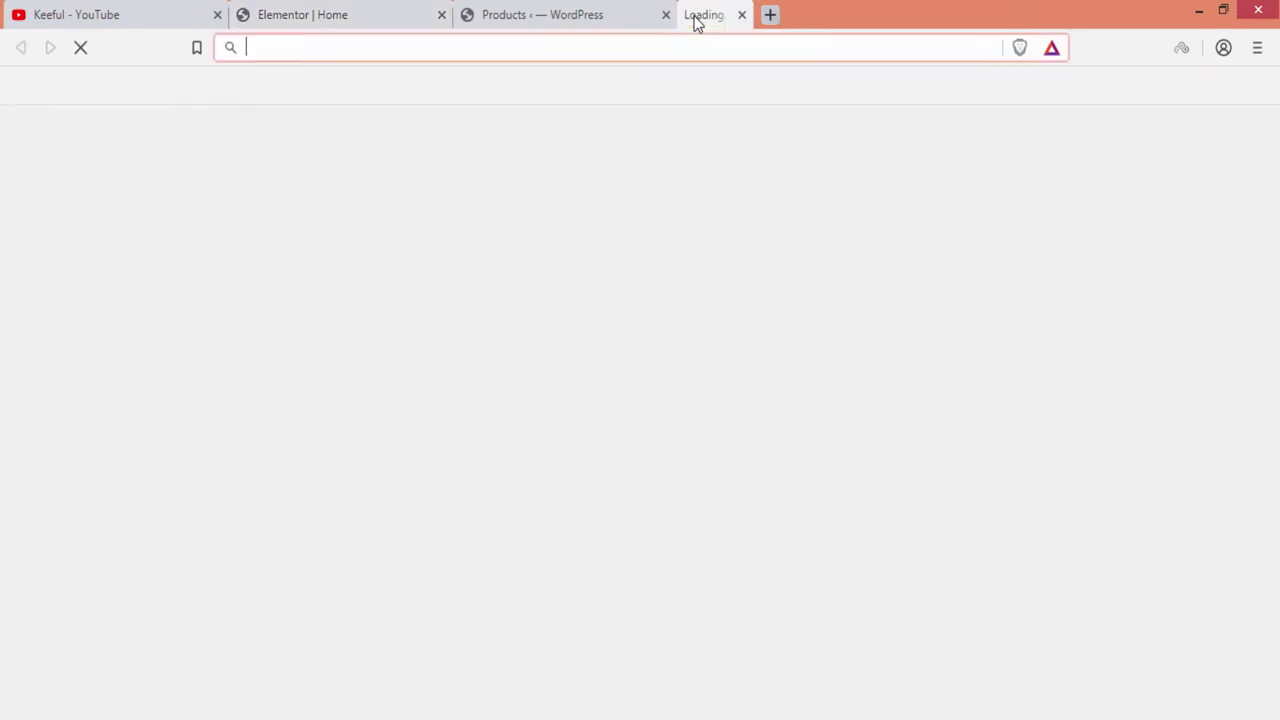
{"action": "type", "text": "https://docs.woocommerce.com/document/woocommerce-shortcodes/"}
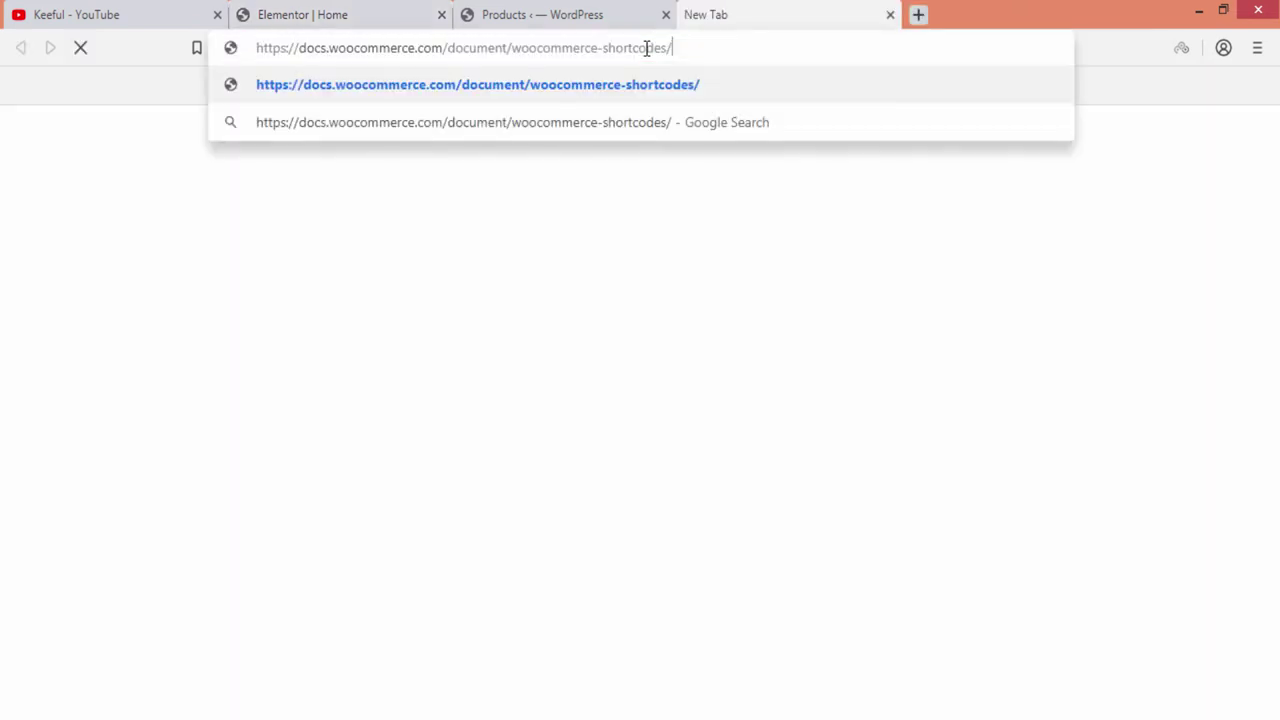
{"action": "key", "text": "Return"}
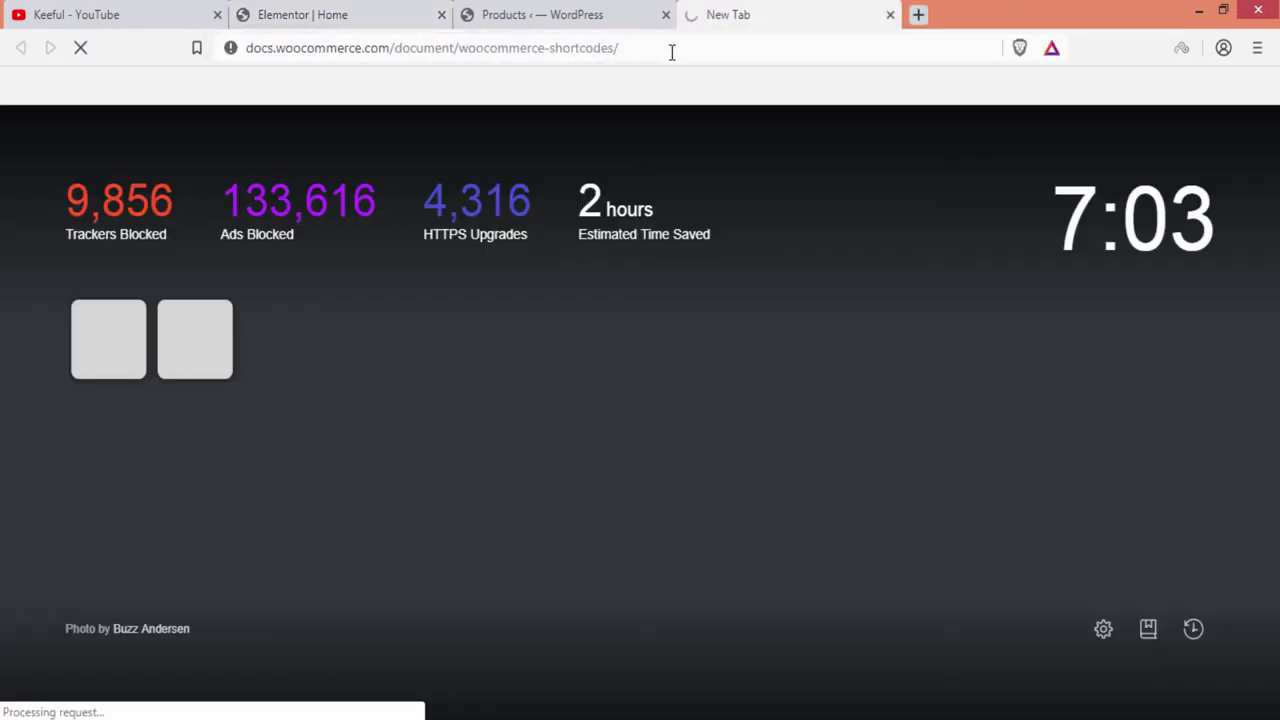
{"action": "left_click", "coordinate": [672, 48]}
{"action": "scroll", "coordinate": [1098, 329], "scroll_direction": "down", "scroll_amount": 10}
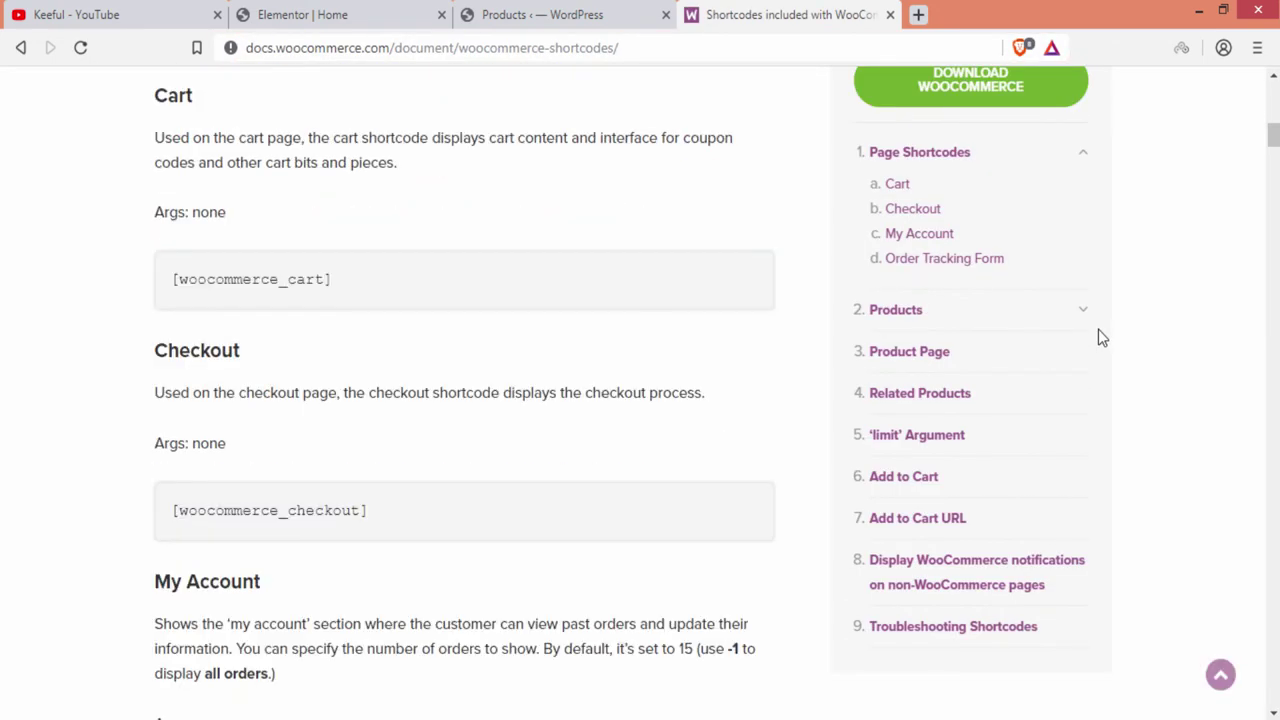
{"action": "scroll", "coordinate": [1098, 329], "scroll_direction": "up", "scroll_amount": 5}
{"action": "scroll", "coordinate": [411, 491], "scroll_direction": "down", "scroll_amount": 10}
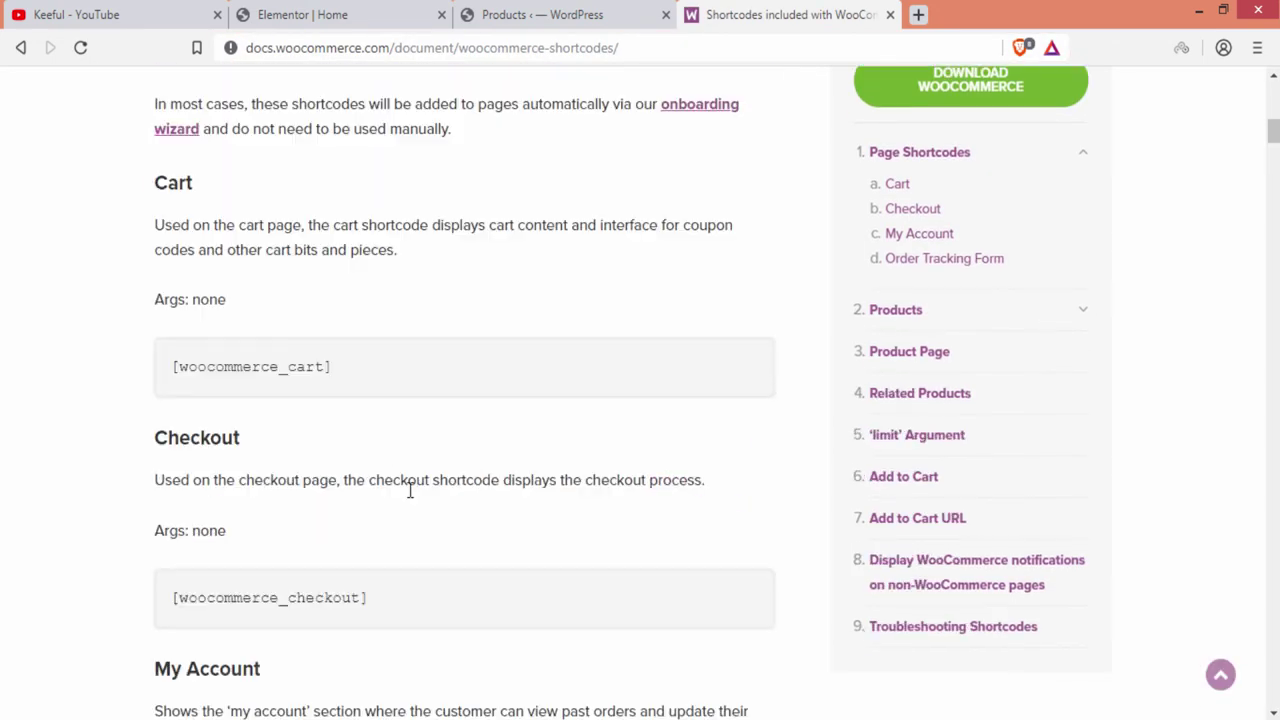
{"action": "scroll", "coordinate": [361, 503], "scroll_direction": "down", "scroll_amount": 12}
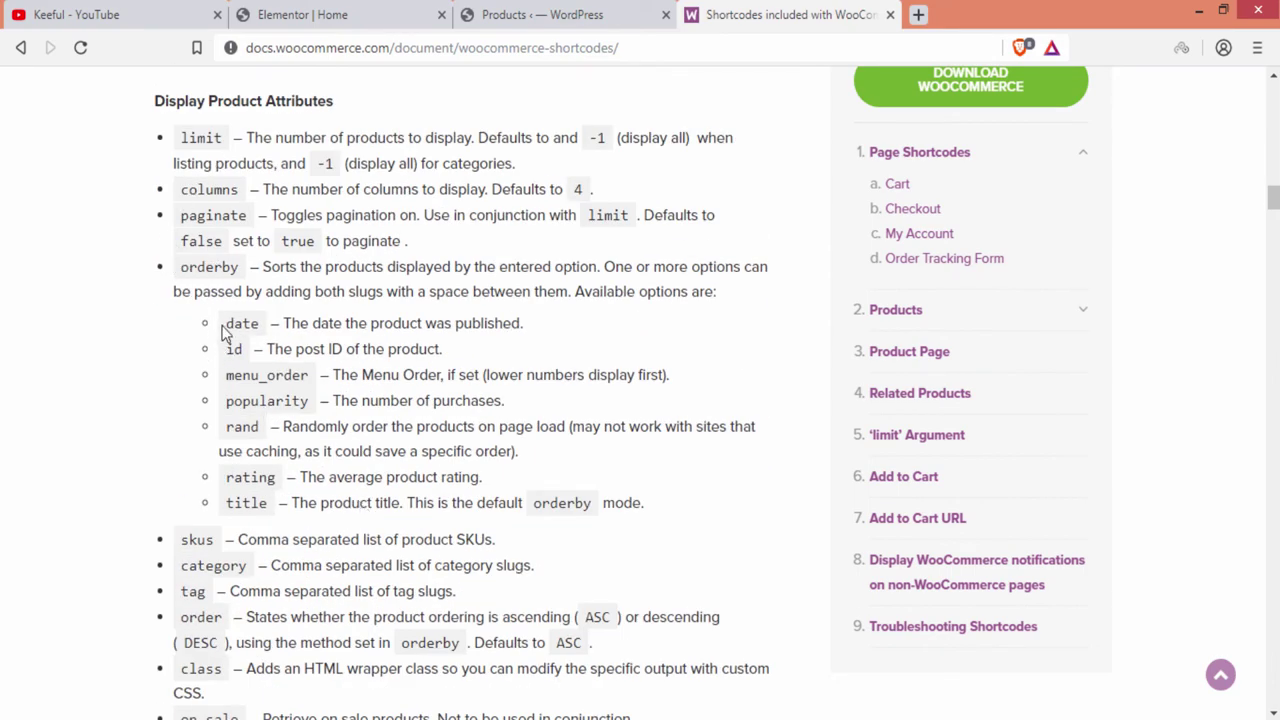
- Find the Scenario 5 – Specific Categories example and copy its products shortcode
{"action": "left_click_drag", "start_coordinate": [234, 378], "coordinate": [320, 400]}
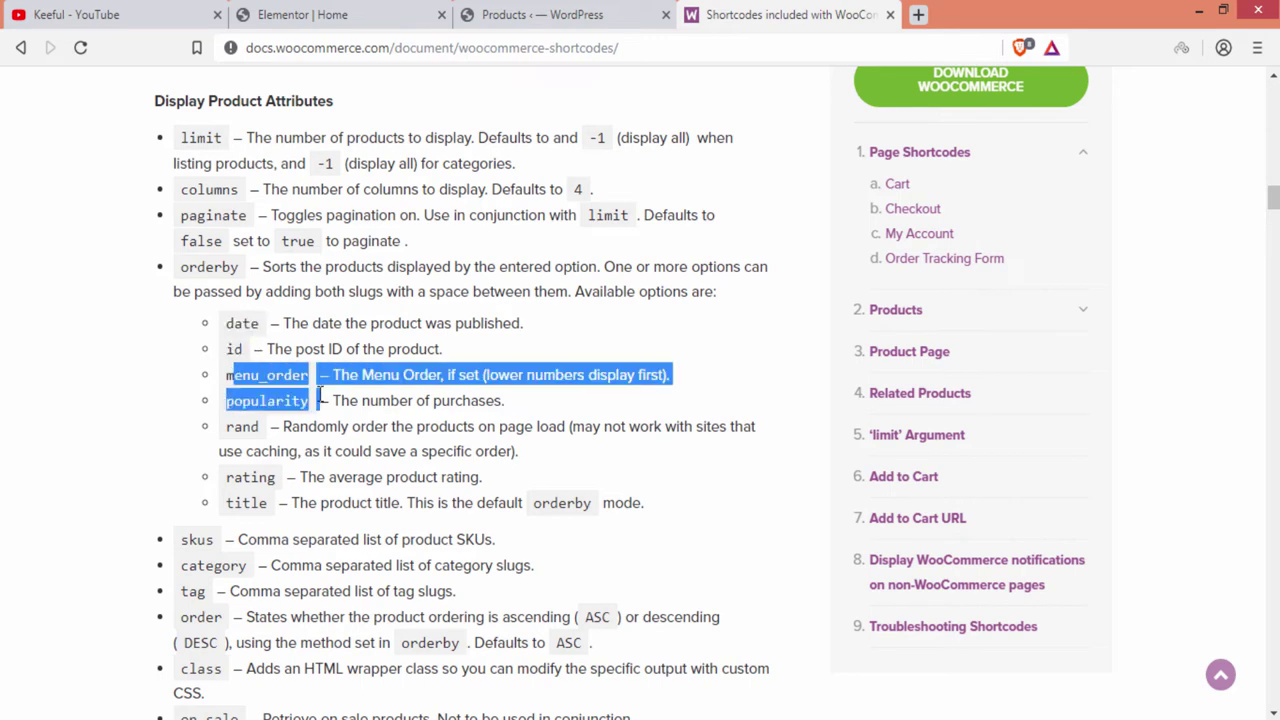
{"action": "scroll", "coordinate": [242, 453], "scroll_direction": "down", "scroll_amount": 20}
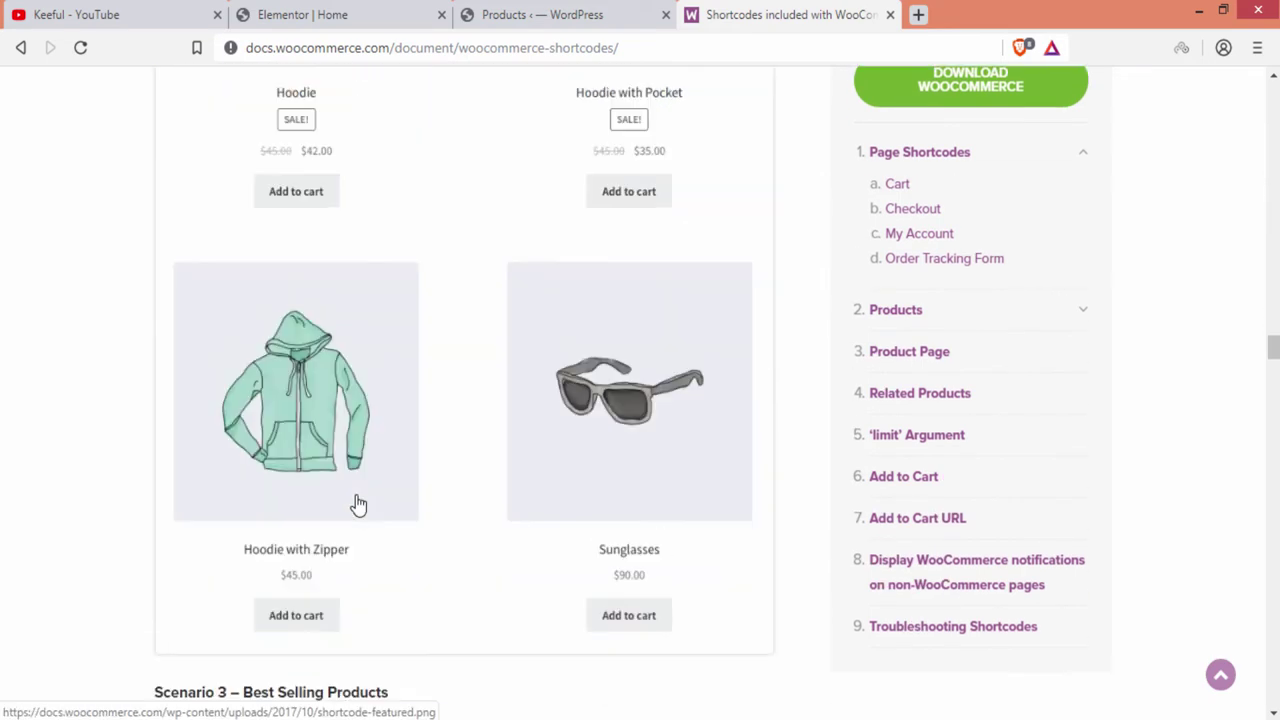
{"action": "scroll", "coordinate": [357, 494], "scroll_direction": "down", "scroll_amount": 14}
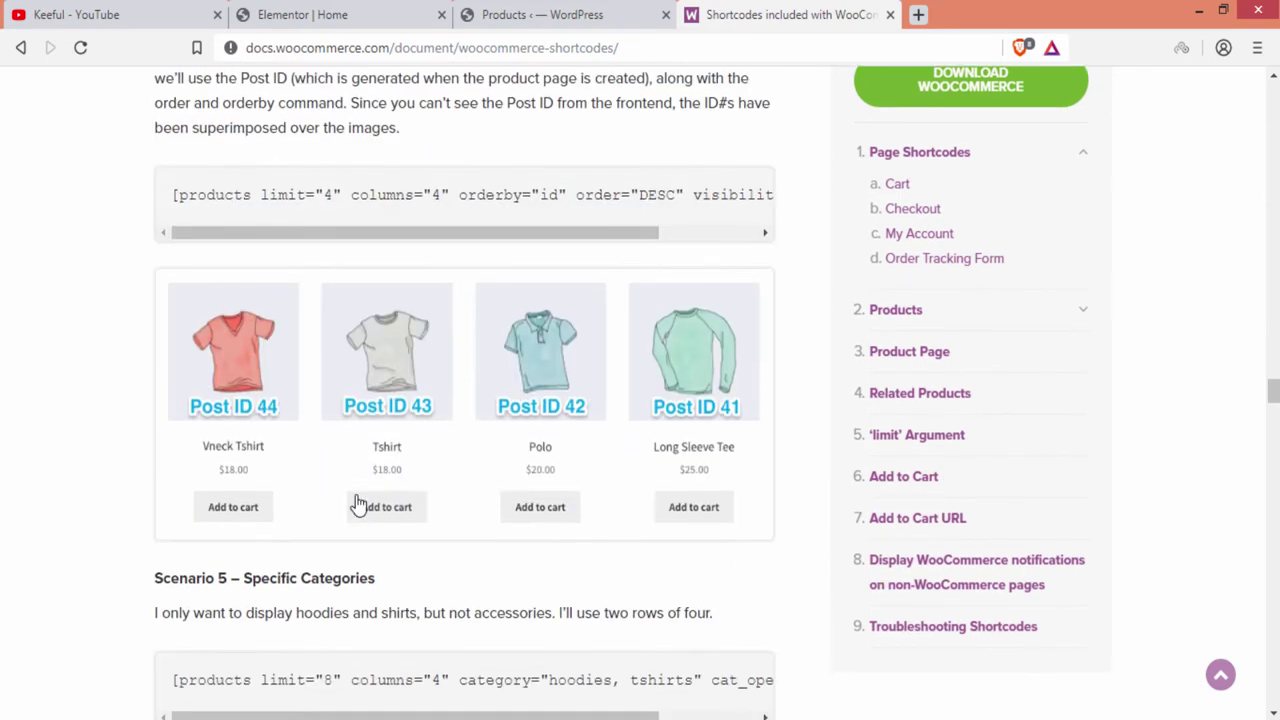
{"action": "scroll", "coordinate": [358, 504], "scroll_direction": "down", "scroll_amount": 1}
{"action": "scroll", "coordinate": [350, 480], "scroll_direction": "up", "scroll_amount": 1}
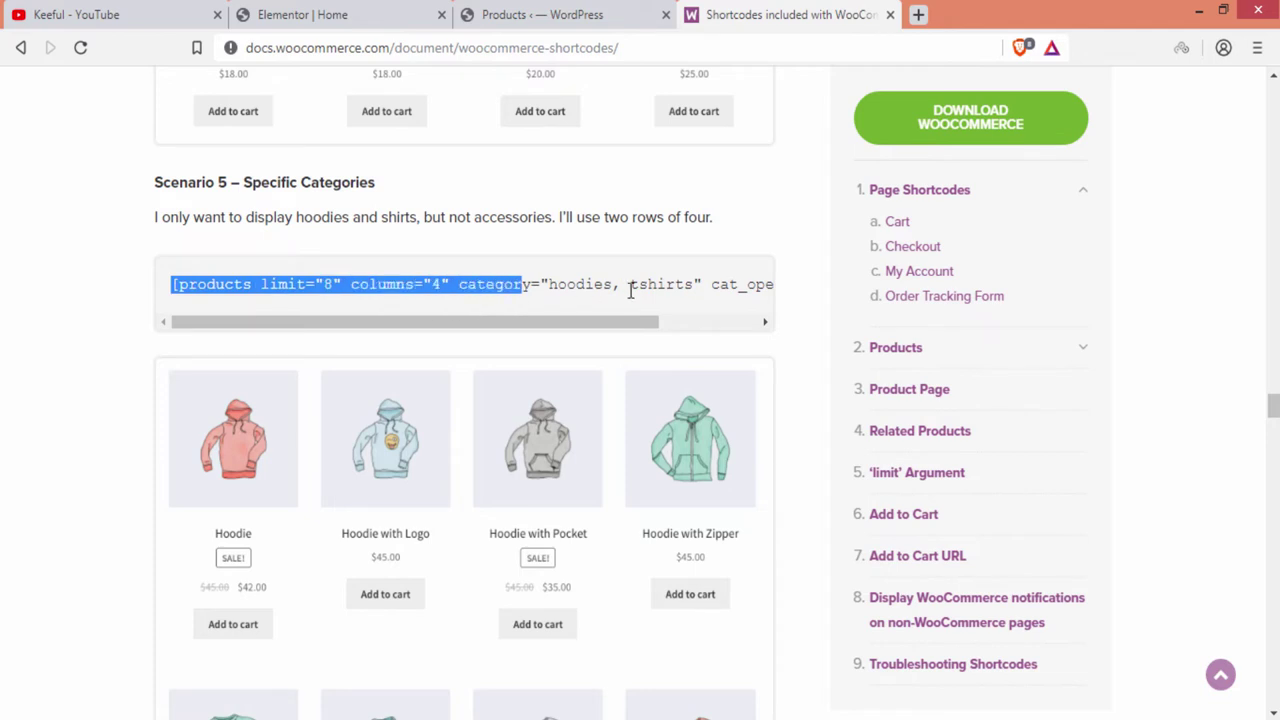
{"action": "mouse_move", "coordinate": [740, 285]}
{"action": "left_mouse_down"}
{"action": "mouse_move", "coordinate": [768, 286]}
{"action": "mouse_move", "coordinate": [740, 285]}
{"action": "left_mouse_up"}
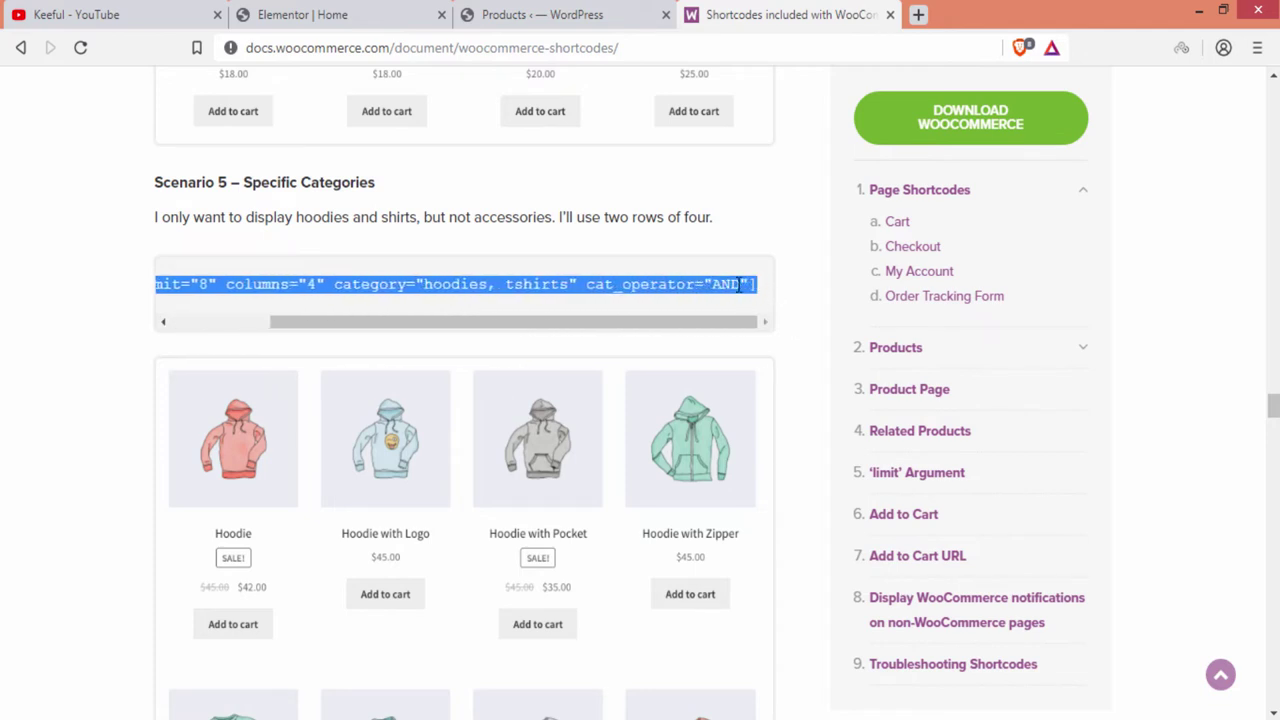
{"action": "right_click", "coordinate": [675, 284]}
{"action": "left_click", "coordinate": [703, 304]}
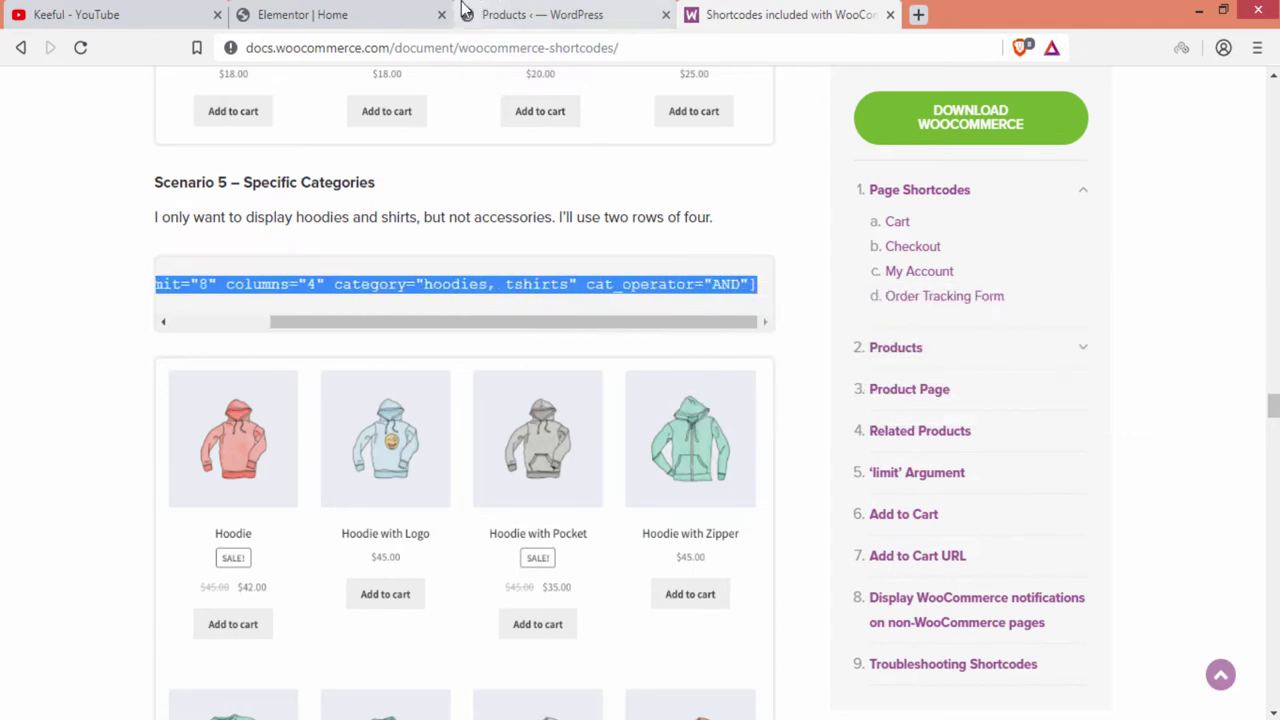
- Replace hoodies and tshirts in the shortcode with the mountain bike and speedy mountain bike categories
{"action": "left_click", "coordinate": [340, 14]}
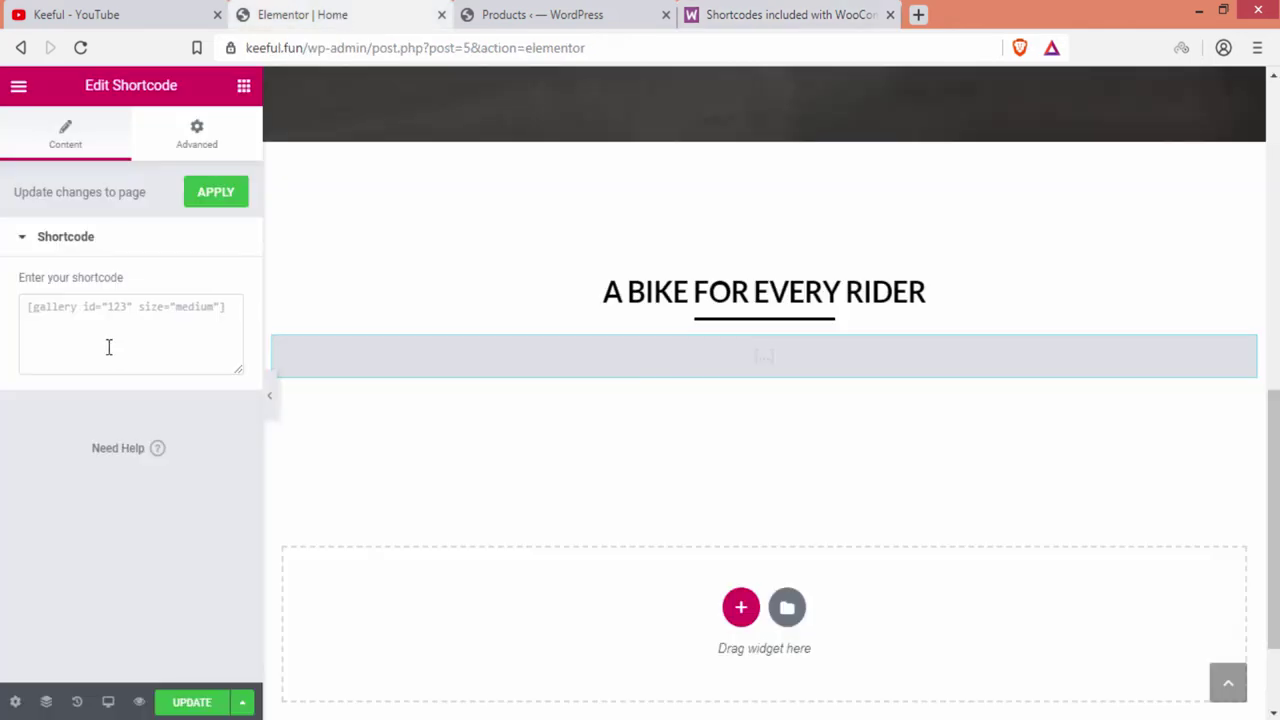
{"action": "left_click", "coordinate": [140, 426]}
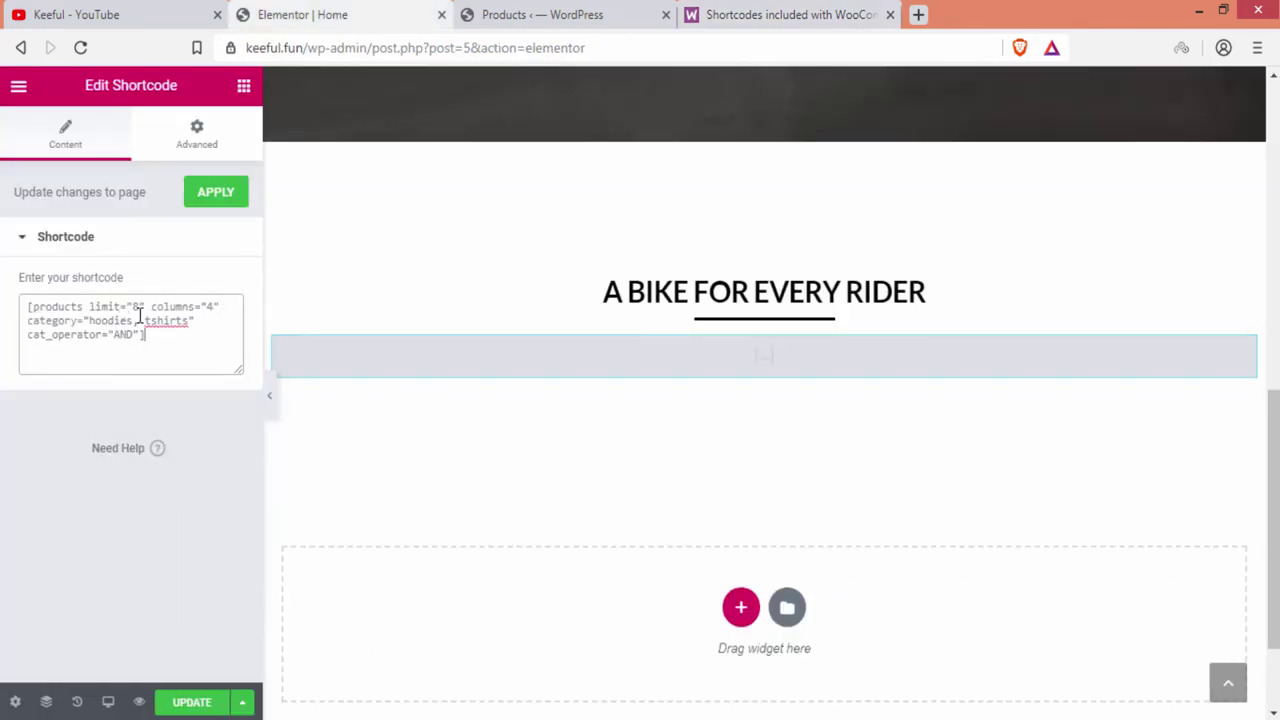
{"action": "left_click", "coordinate": [560, 14]}
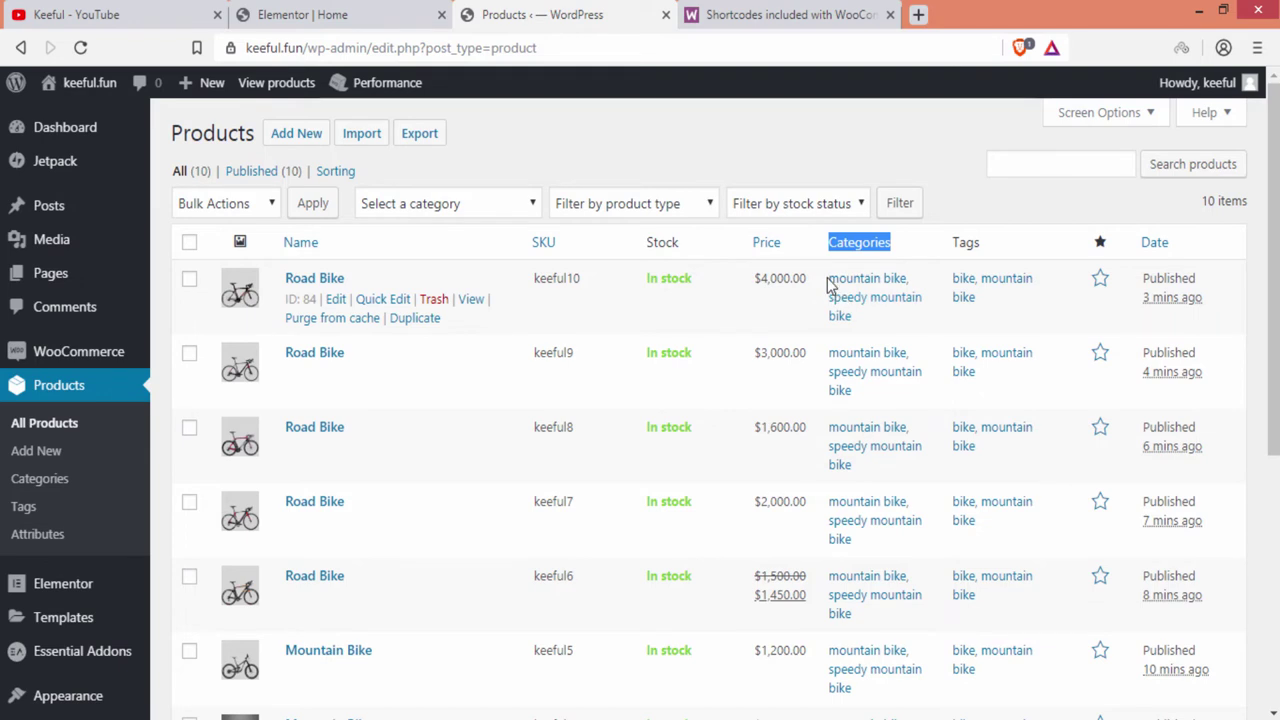
{"action": "left_click_drag", "start_coordinate": [828, 282], "coordinate": [908, 278]}
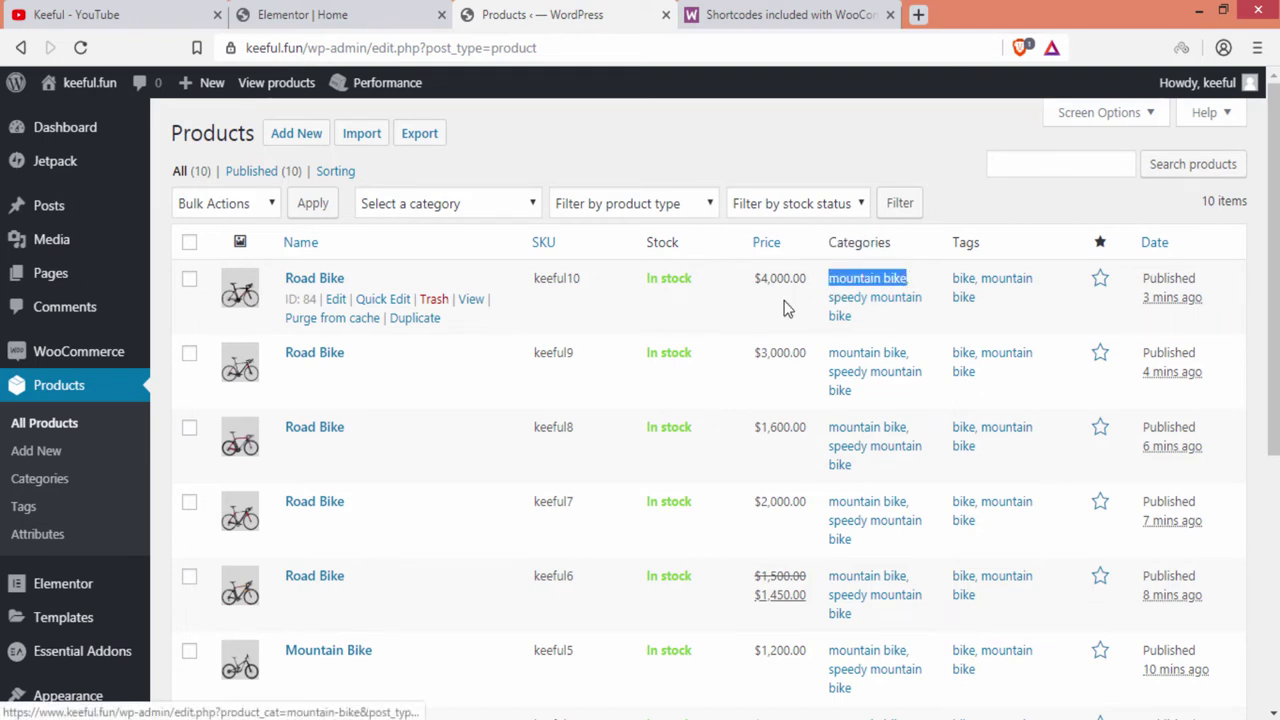
{"action": "left_click", "coordinate": [340, 12]}
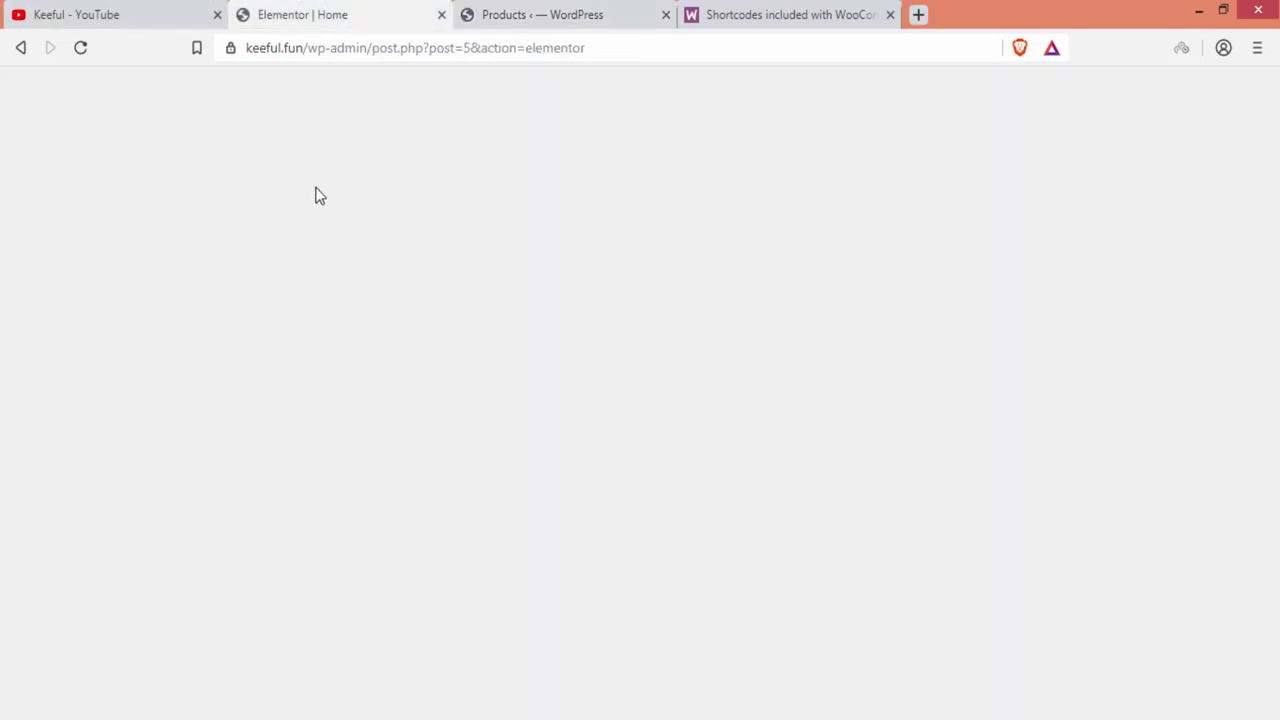
{"action": "key", "text": "ctrl+v"}
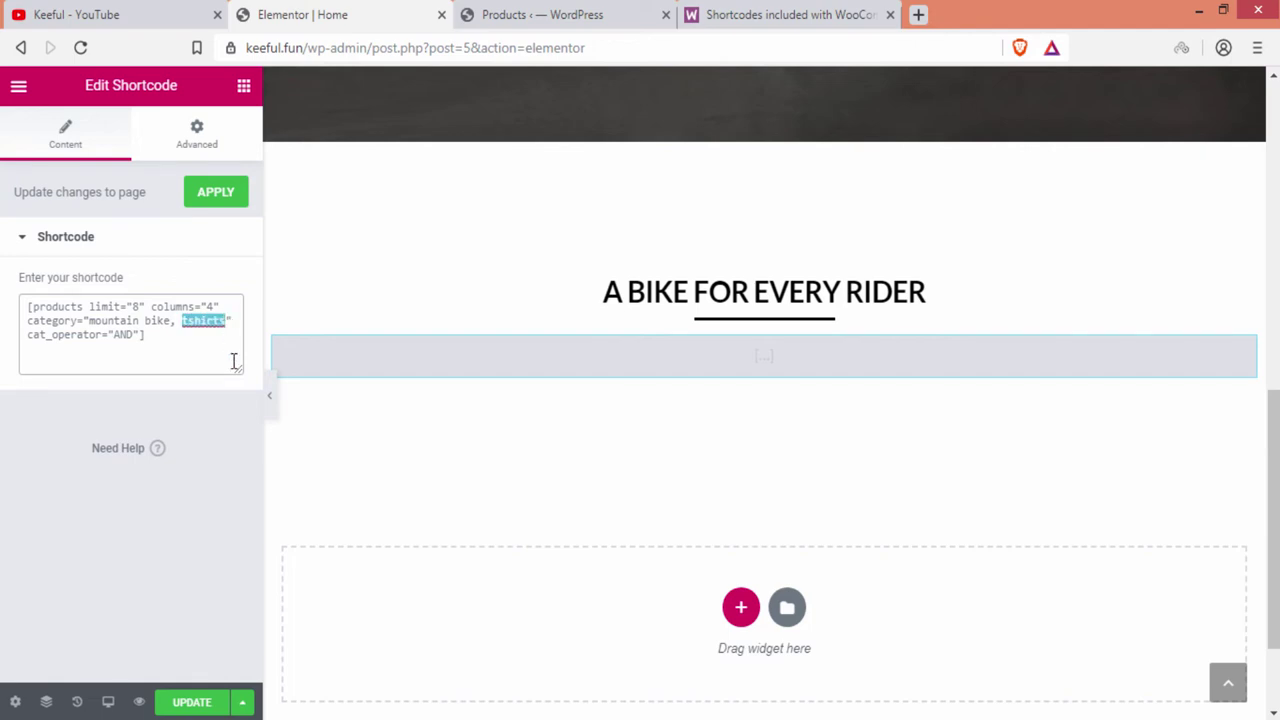
{"action": "left_click", "coordinate": [486, 12]}
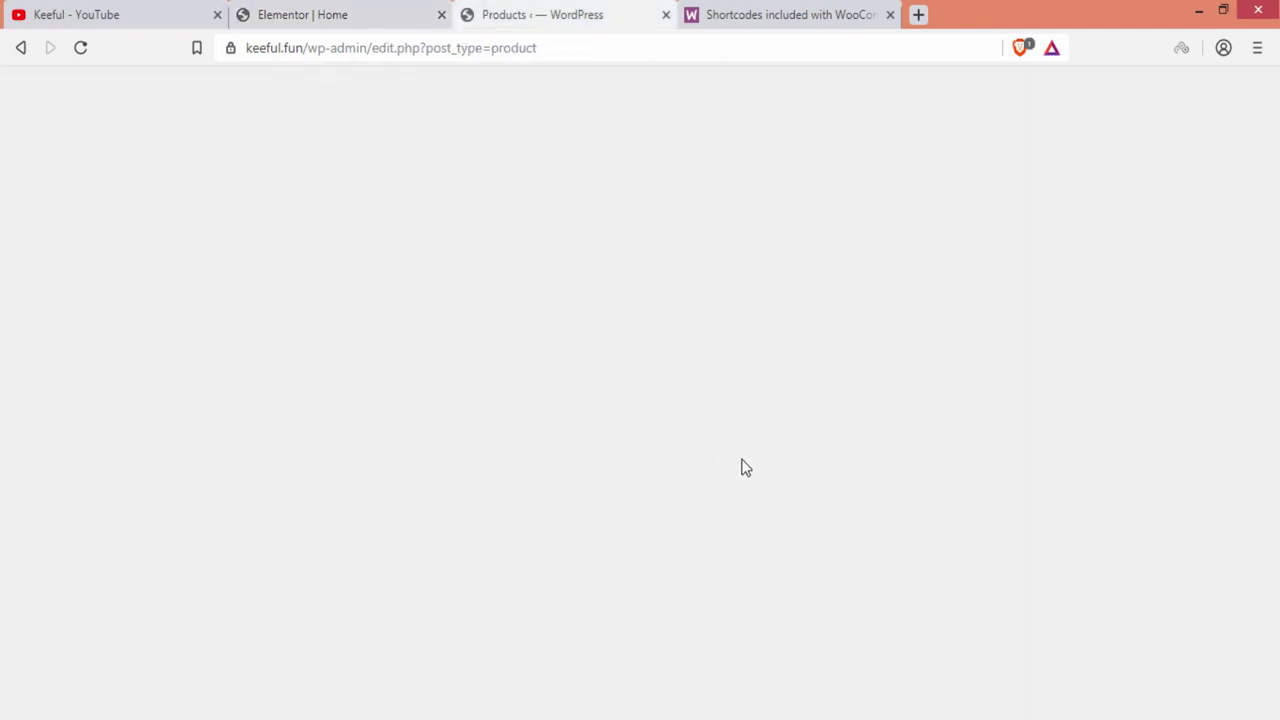
{"action": "left_click_drag", "start_coordinate": [829, 296], "coordinate": [858, 320]}
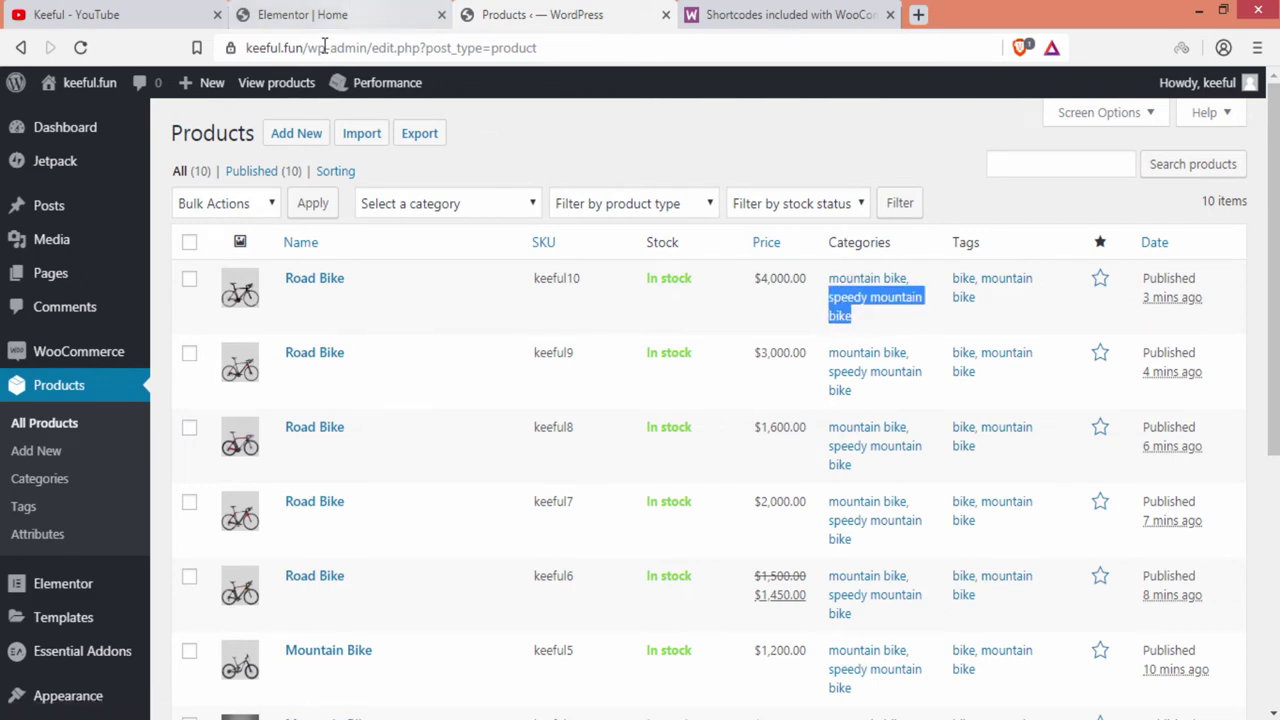
{"action": "left_click", "coordinate": [305, 14]}
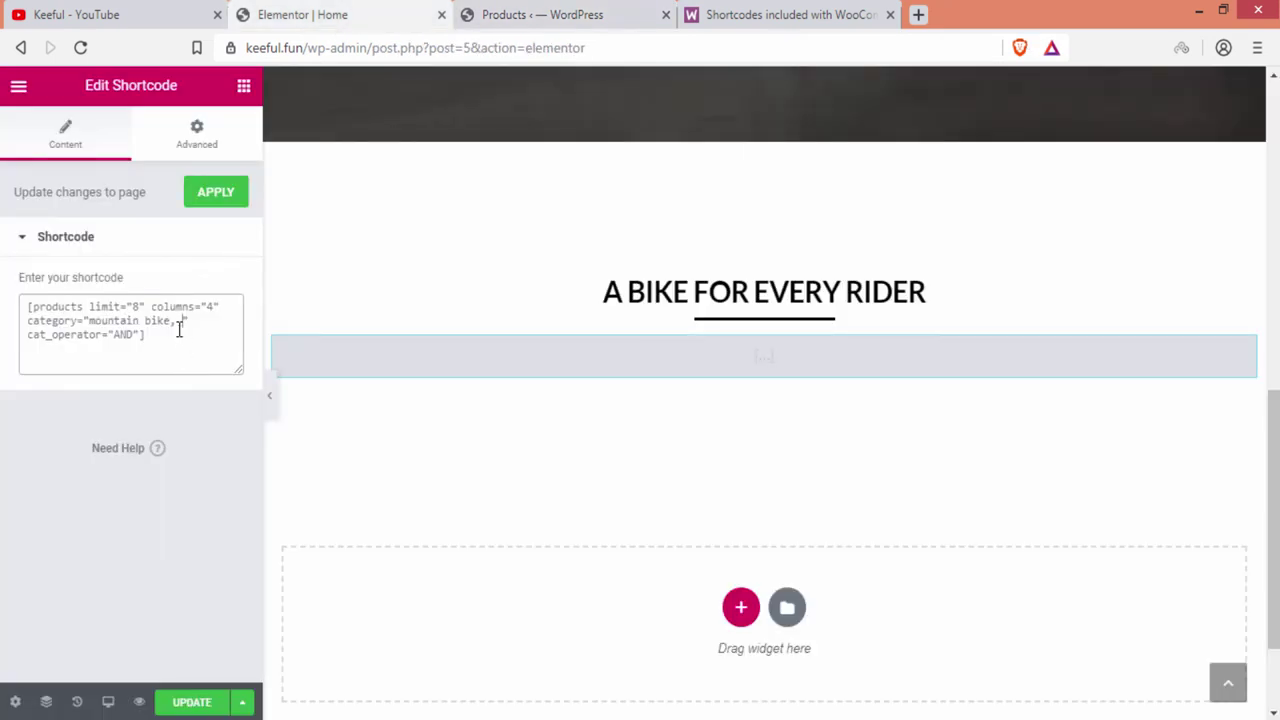
{"action": "key", "text": "ctrl+v"}
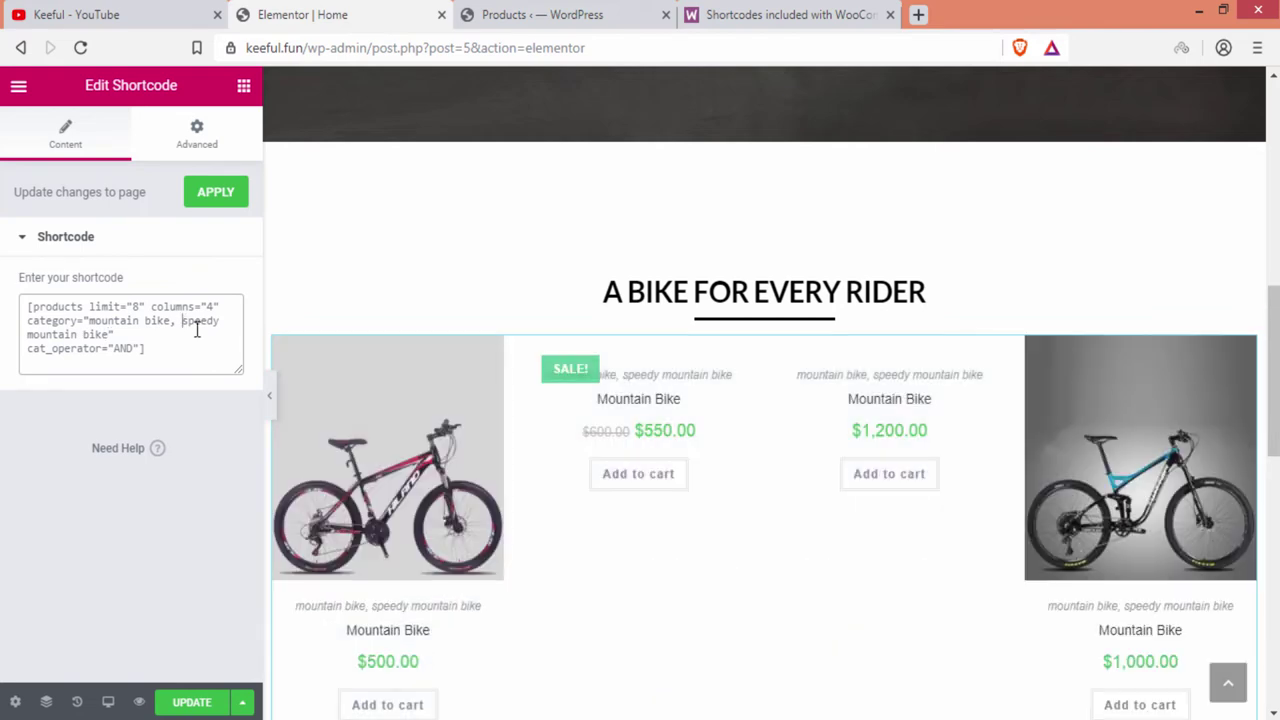
{"action": "key", "text": "BackSpace"}
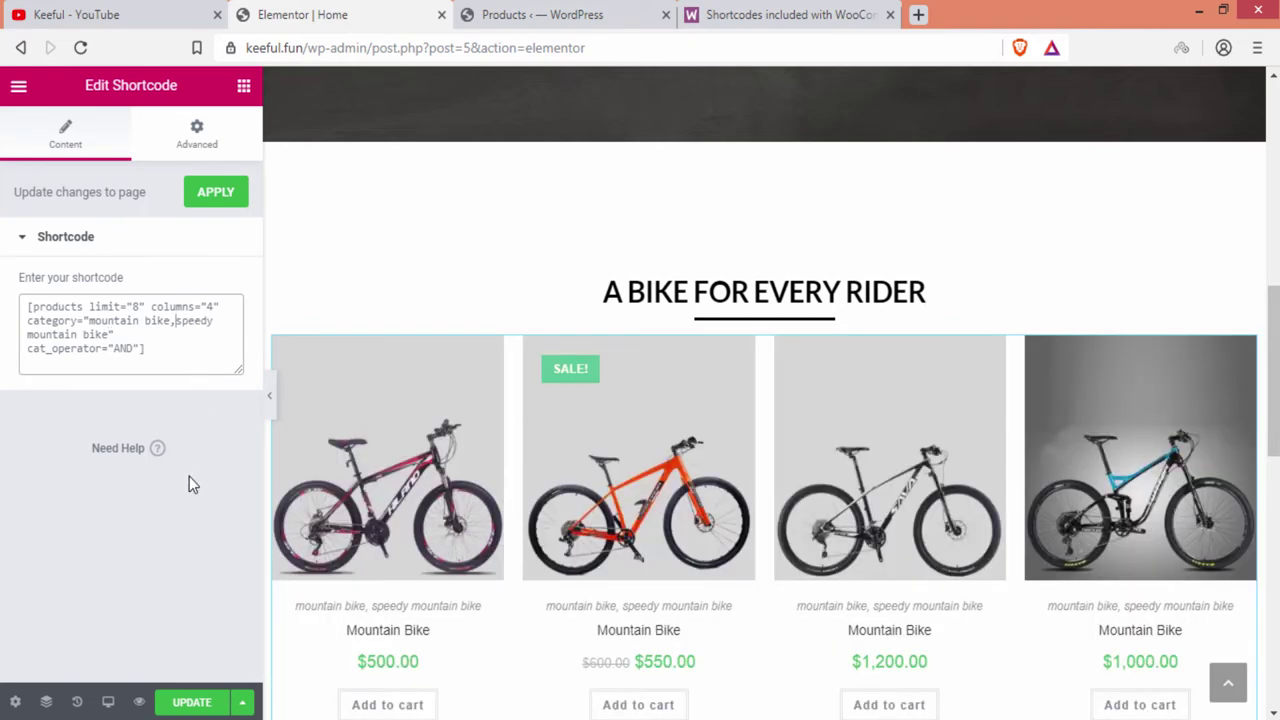
- Apply the edited shortcode and update the home page
{"action": "scroll", "coordinate": [778, 500], "scroll_direction": "down", "scroll_amount": 1}
{"action": "scroll", "coordinate": [778, 500], "scroll_direction": "down", "scroll_amount": 5}
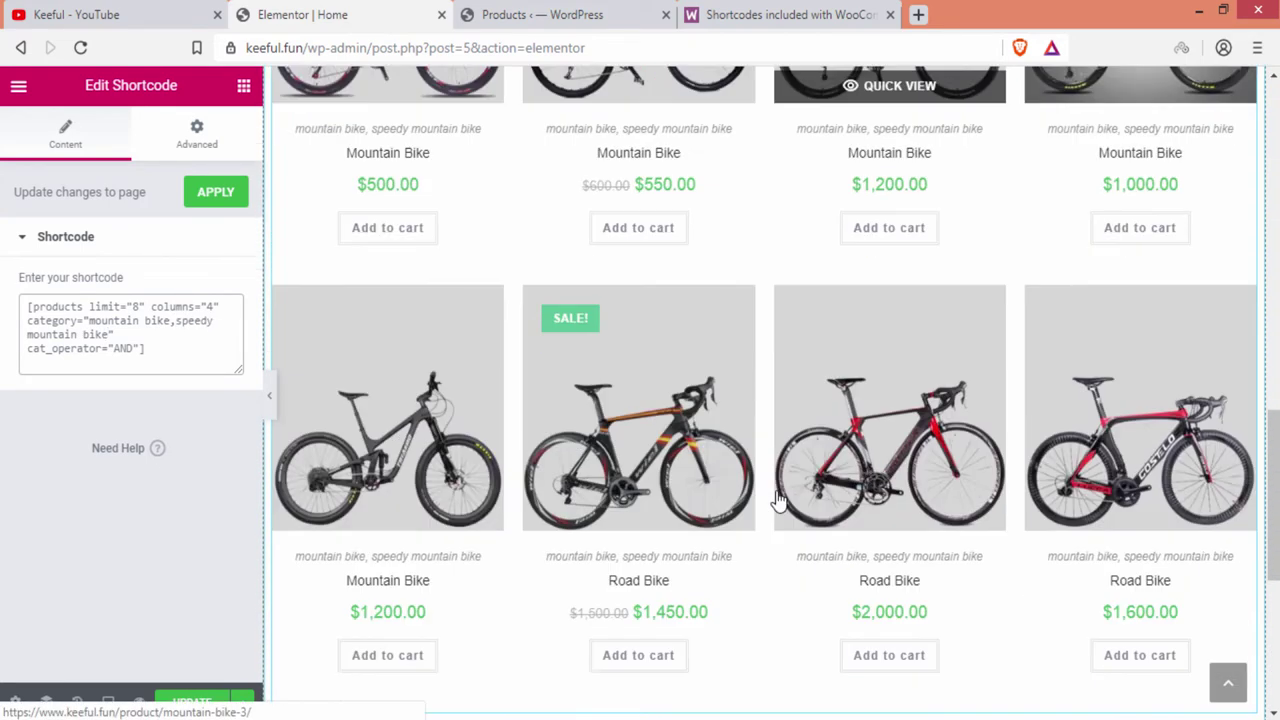
{"action": "scroll", "coordinate": [596, 277], "scroll_direction": "up", "scroll_amount": 3}
{"action": "scroll", "coordinate": [596, 277], "scroll_direction": "up", "scroll_amount": 1}
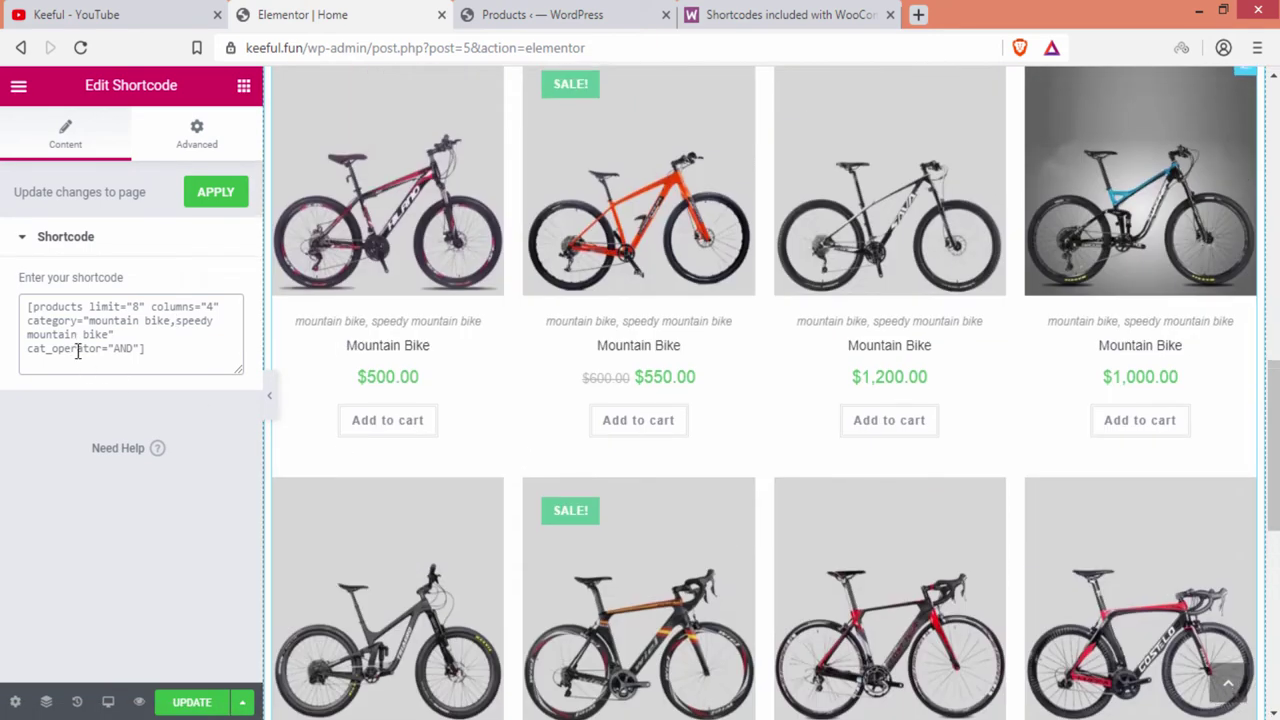
{"action": "left_click", "coordinate": [216, 206]}
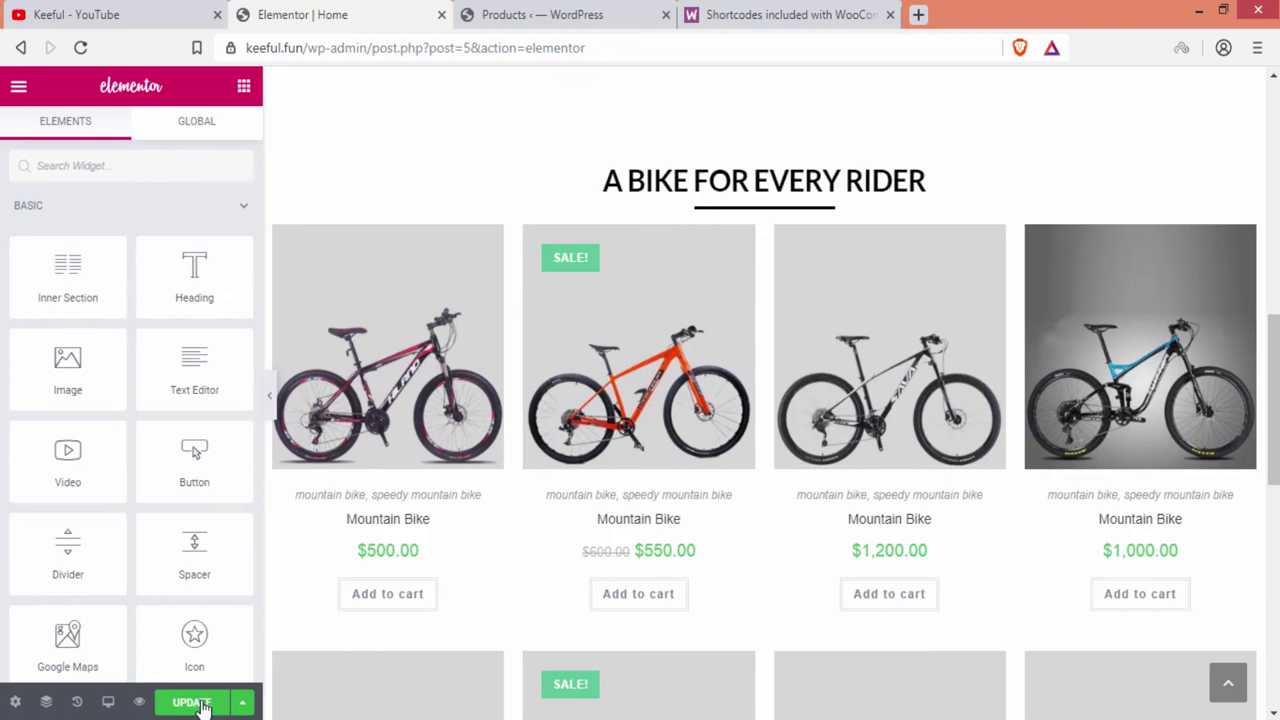
{"action": "left_click", "coordinate": [200, 704]}
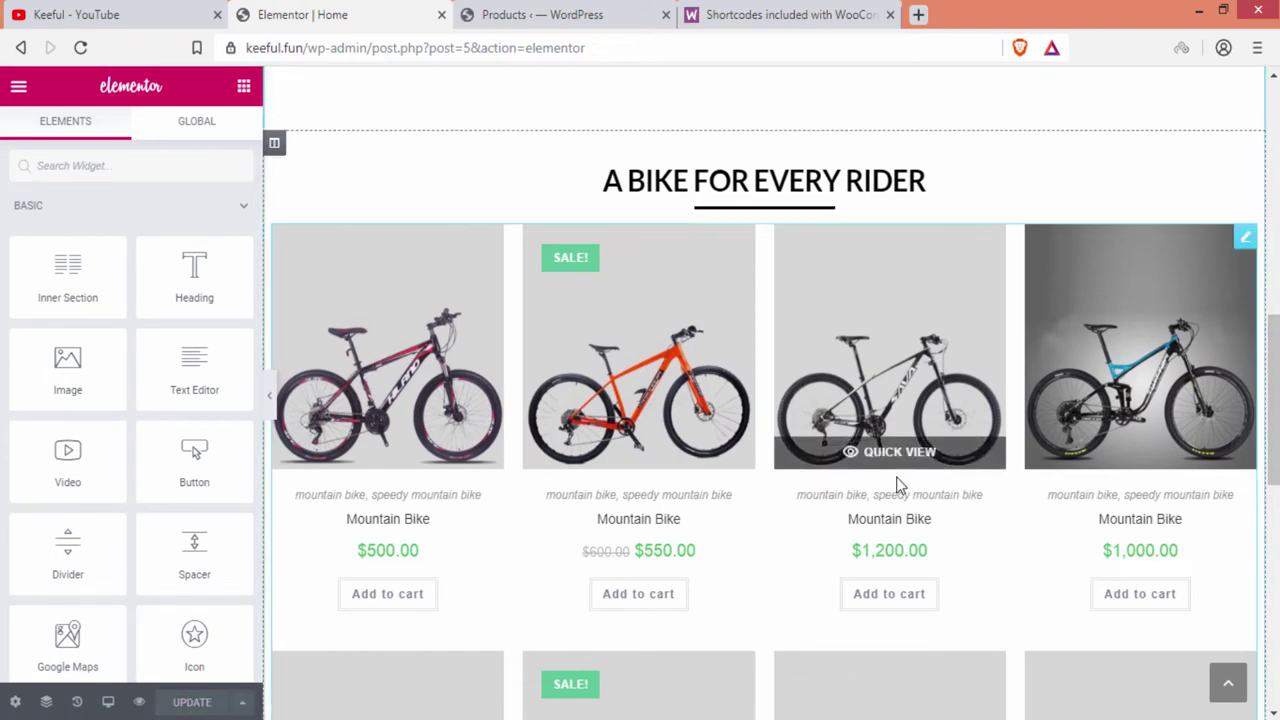
- Close the 'Shortcodes included with WooCommerce' documentation tab
{"action": "scroll", "coordinate": [894, 489], "scroll_direction": "down", "scroll_amount": 4}
{"action": "scroll", "coordinate": [896, 486], "scroll_direction": "down", "scroll_amount": 3}
{"action": "scroll", "coordinate": [896, 486], "scroll_direction": "up", "scroll_amount": 1}
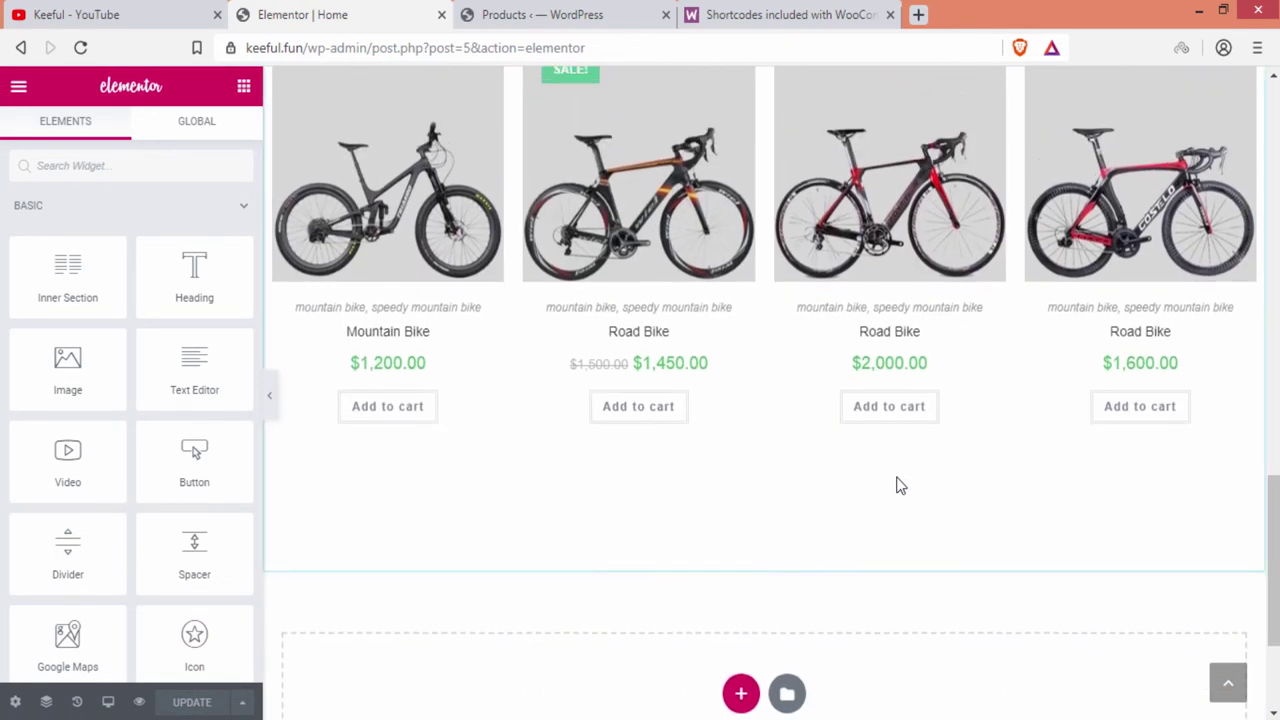
{"action": "scroll", "coordinate": [896, 486], "scroll_direction": "up", "scroll_amount": 5}
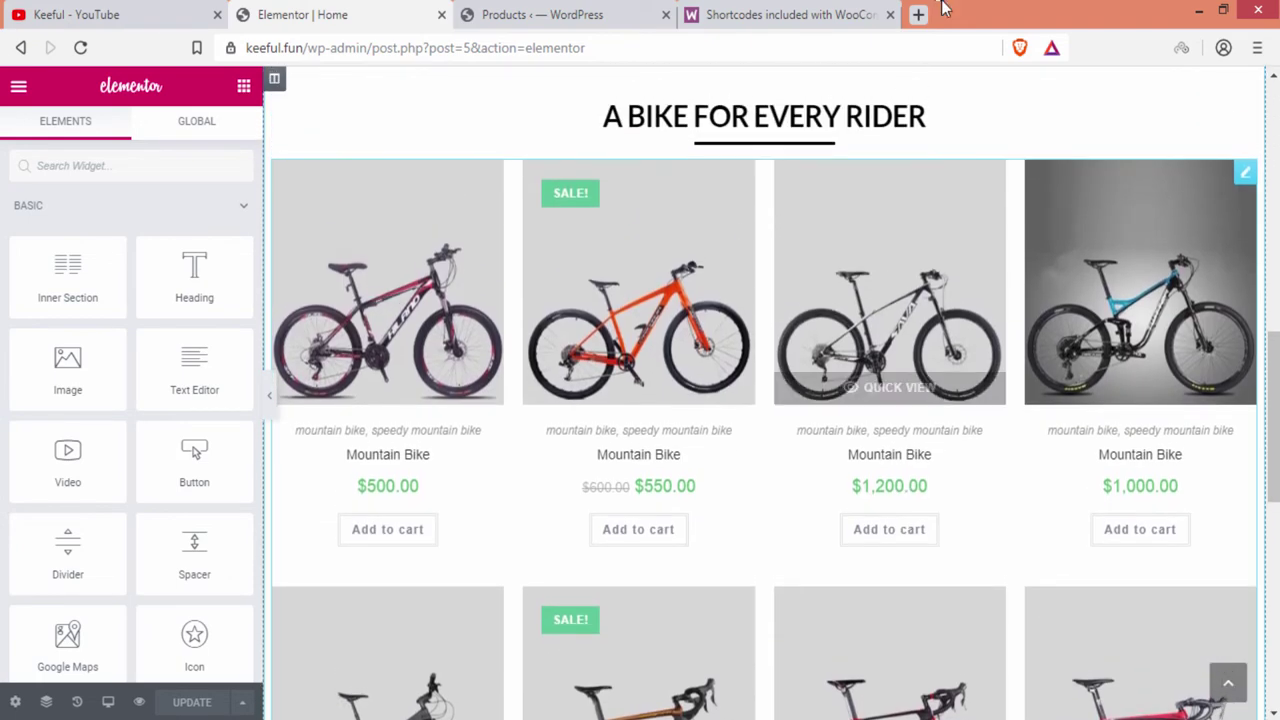
{"action": "left_click", "coordinate": [891, 16]}
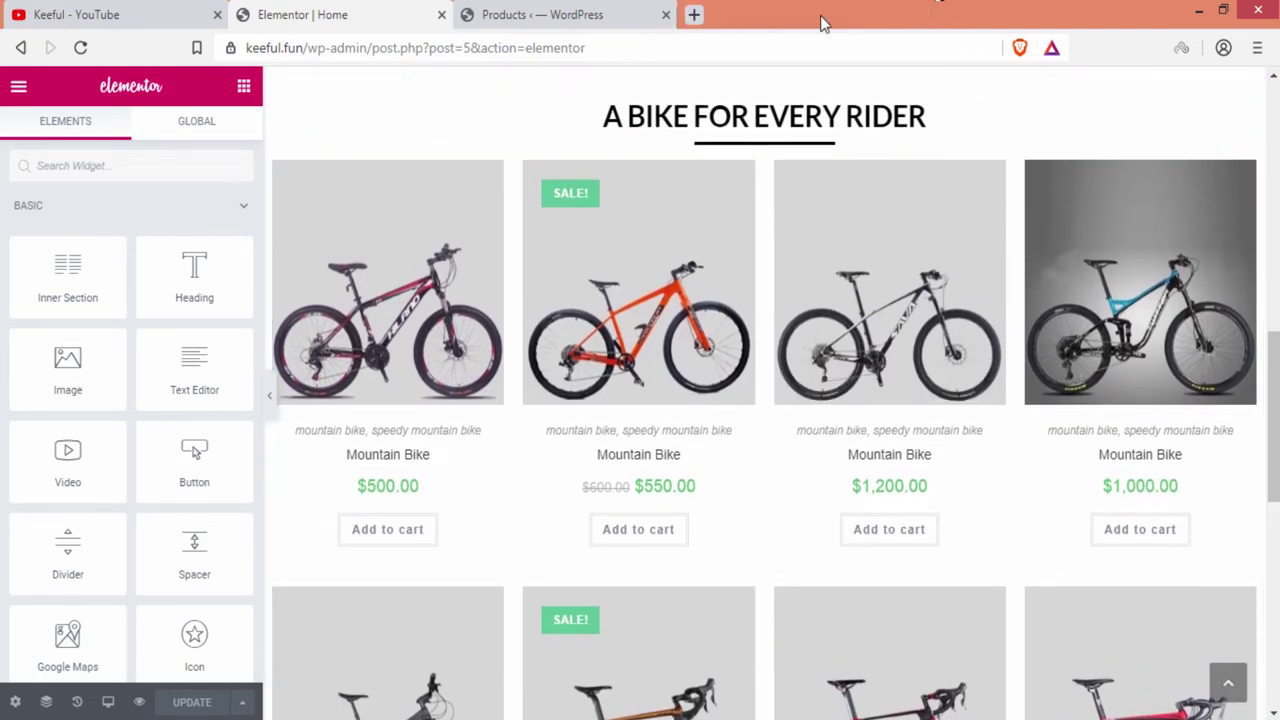
- Load the live keeful.fun home page in a new browser tab
{"action": "key", "text": "ctrl+t"}
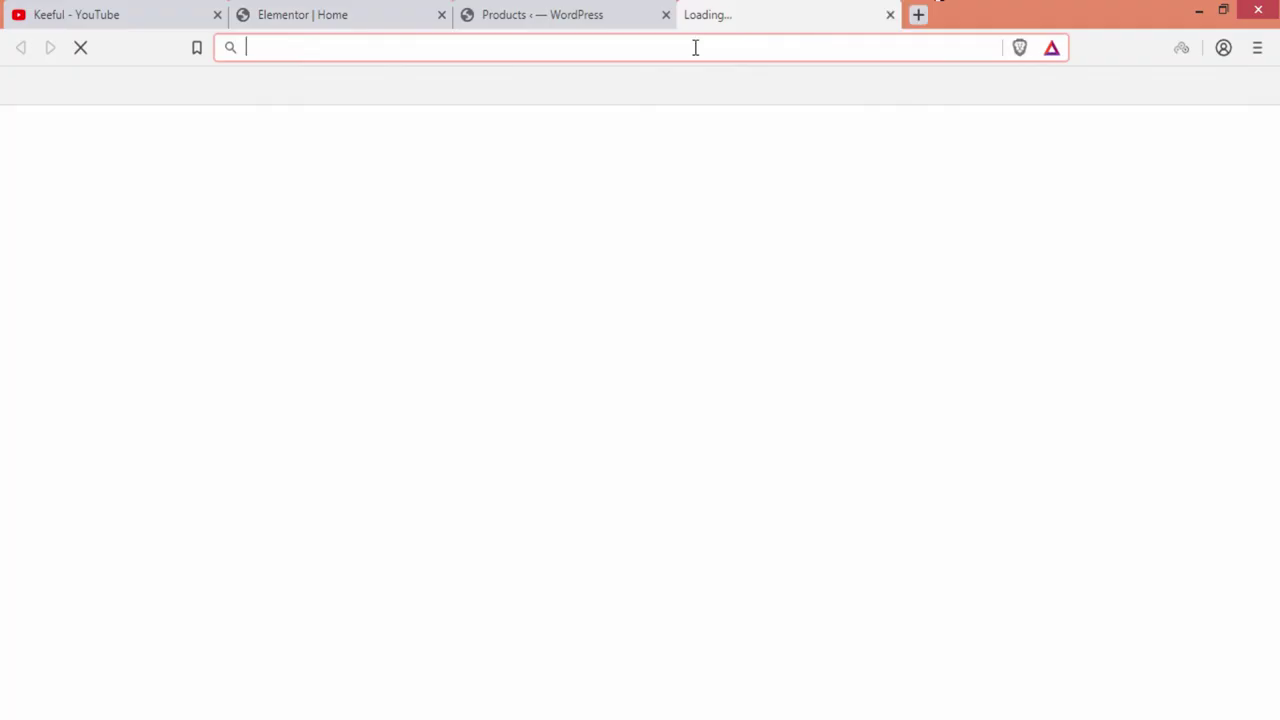
{"action": "type", "text": "keefu"}
{"action": "key", "text": "Right"}
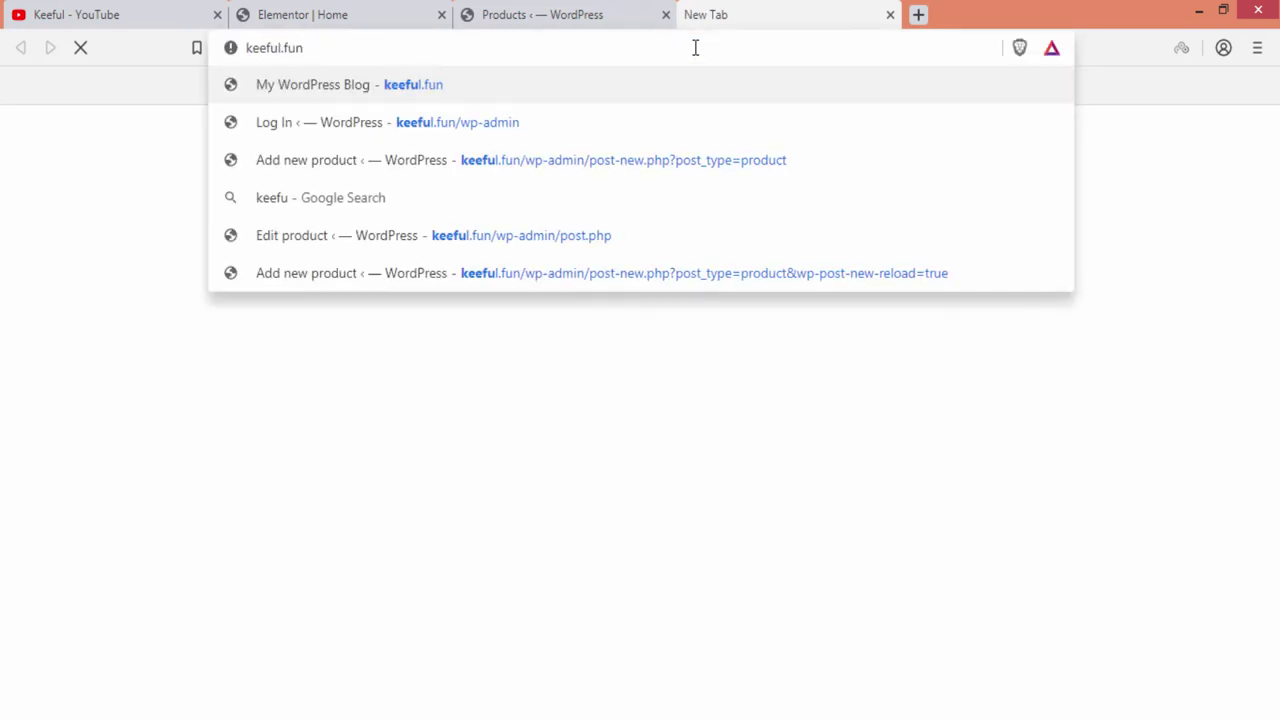
{"action": "key", "text": "Return"}
- Scroll the live page to review the eight-bike grid, then go back to the Elementor editor
{"action": "scroll", "coordinate": [753, 440], "scroll_direction": "down", "scroll_amount": 5}
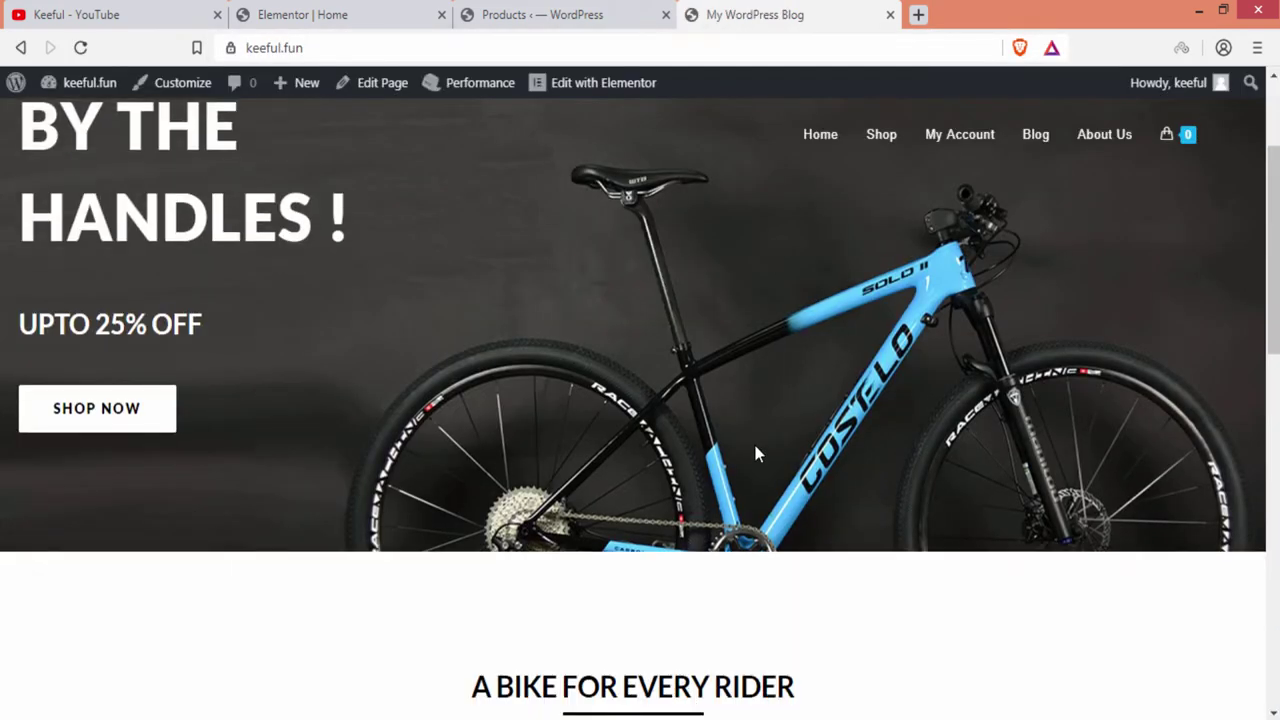
{"action": "scroll", "coordinate": [755, 453], "scroll_direction": "down", "scroll_amount": 6}
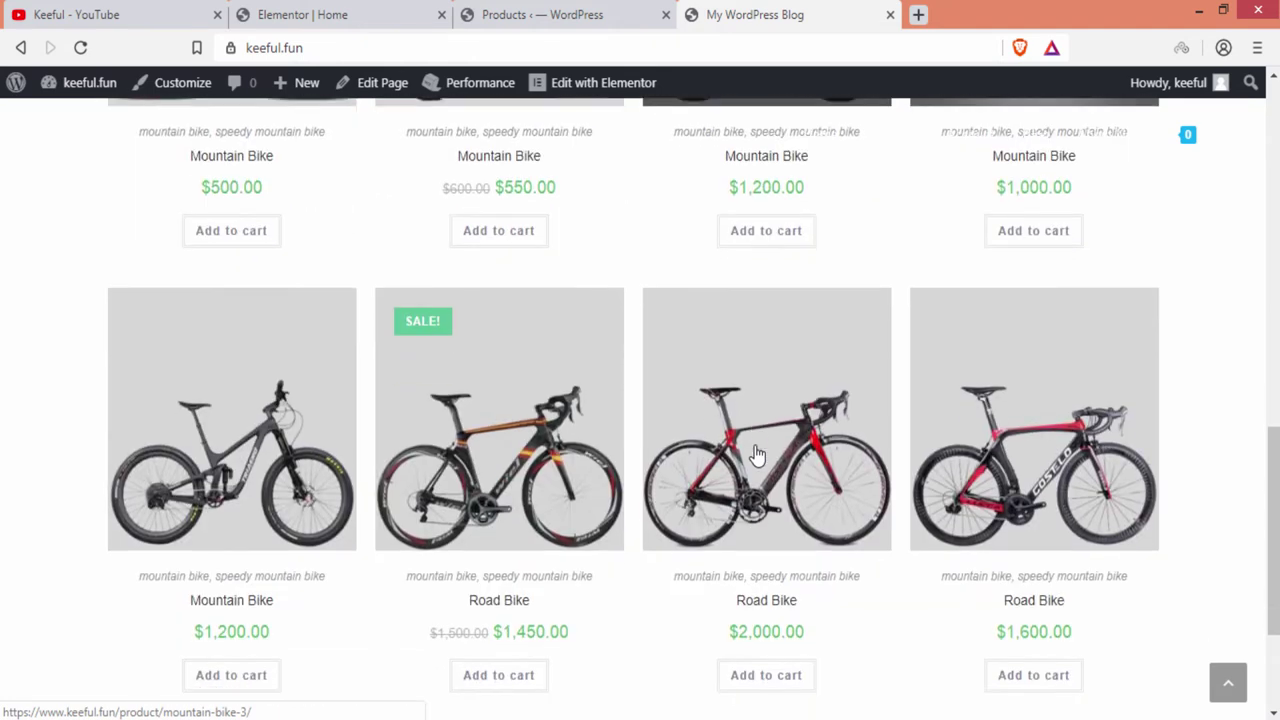
{"action": "scroll", "coordinate": [755, 451], "scroll_direction": "up", "scroll_amount": 6}
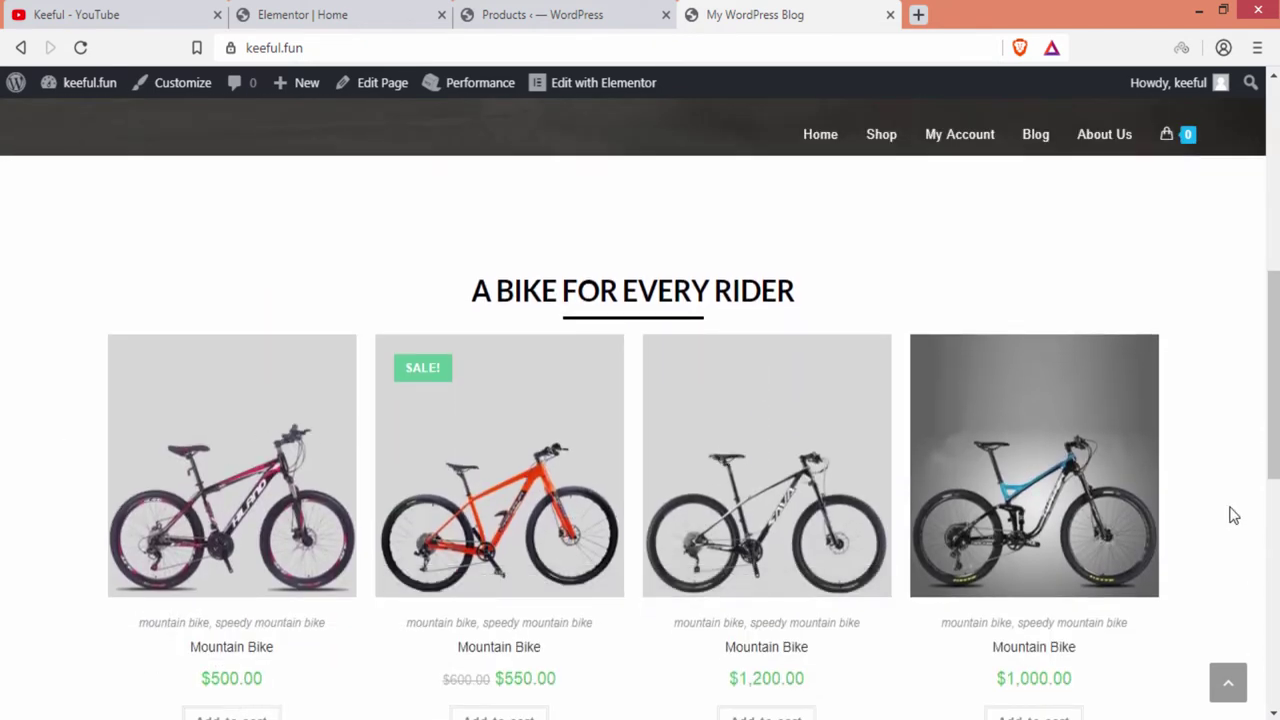
{"action": "scroll", "coordinate": [700, 323], "scroll_direction": "down", "scroll_amount": 6}
{"action": "scroll", "coordinate": [700, 329], "scroll_direction": "up", "scroll_amount": 5}
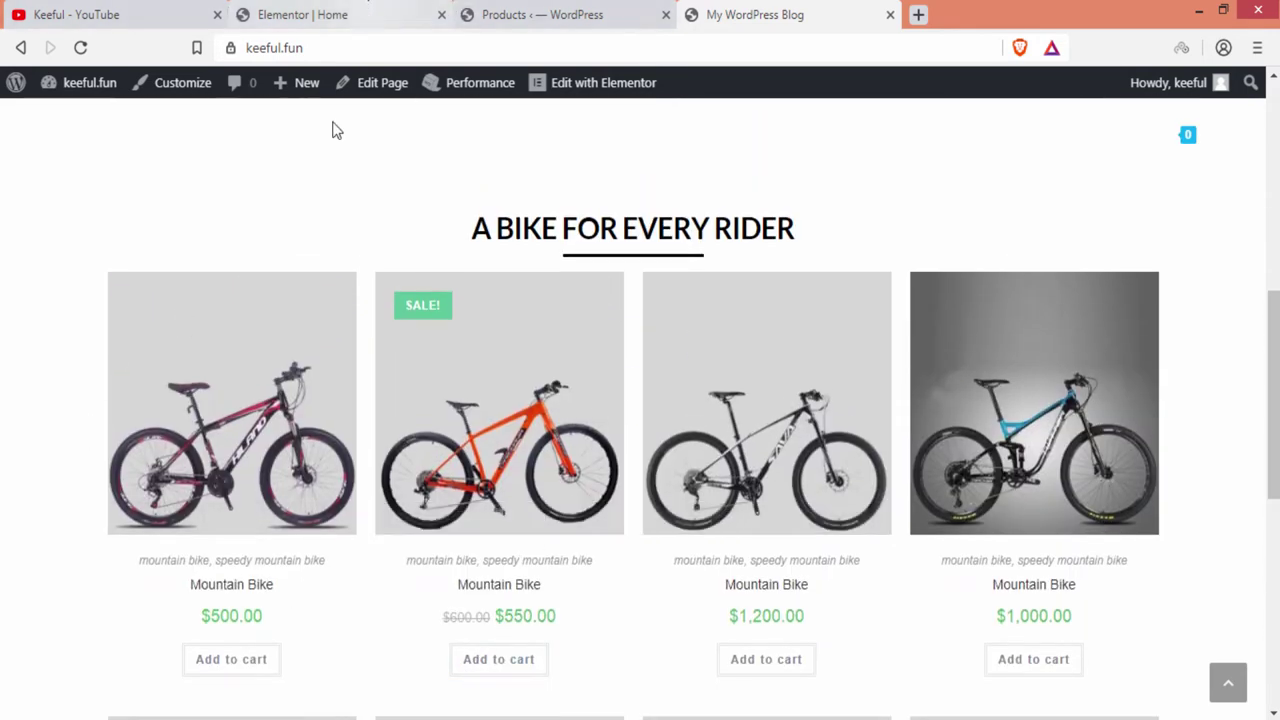
{"action": "key", "text": "ctrl+2"}
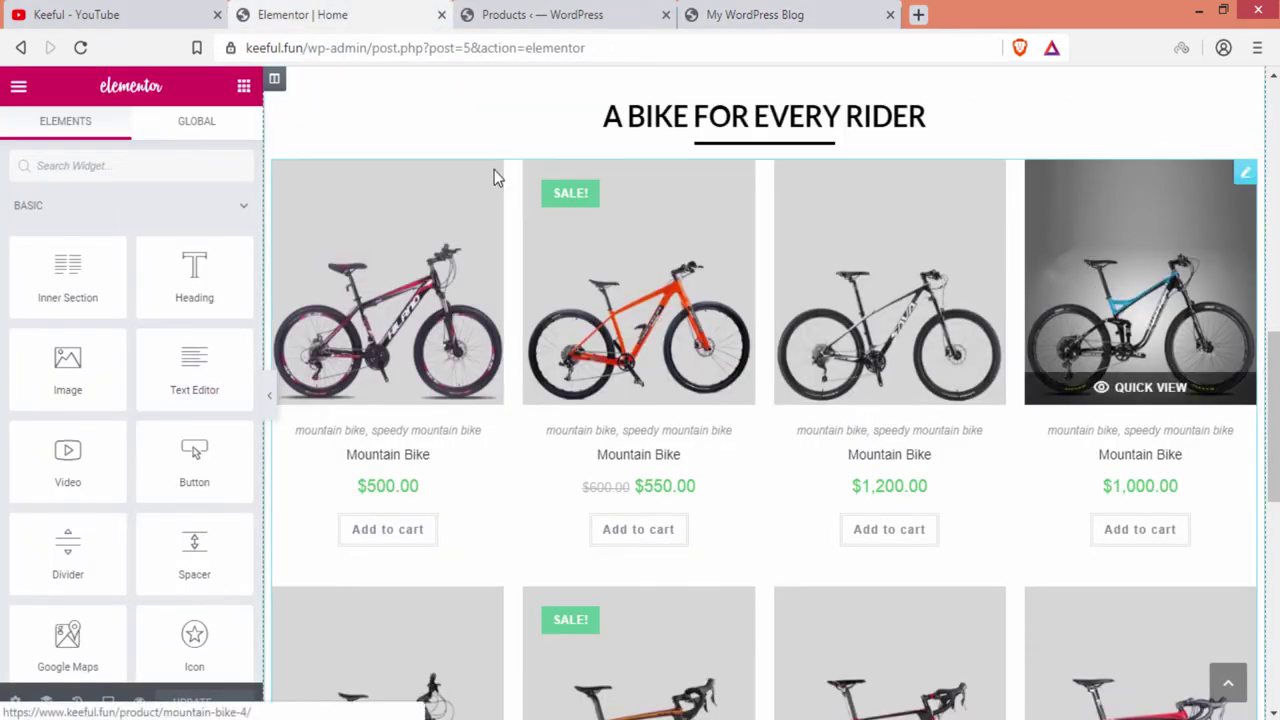
- Set the bike grid section's content width to Full Width and update the page
{"action": "scroll", "coordinate": [720, 277], "scroll_direction": "up", "scroll_amount": 2}
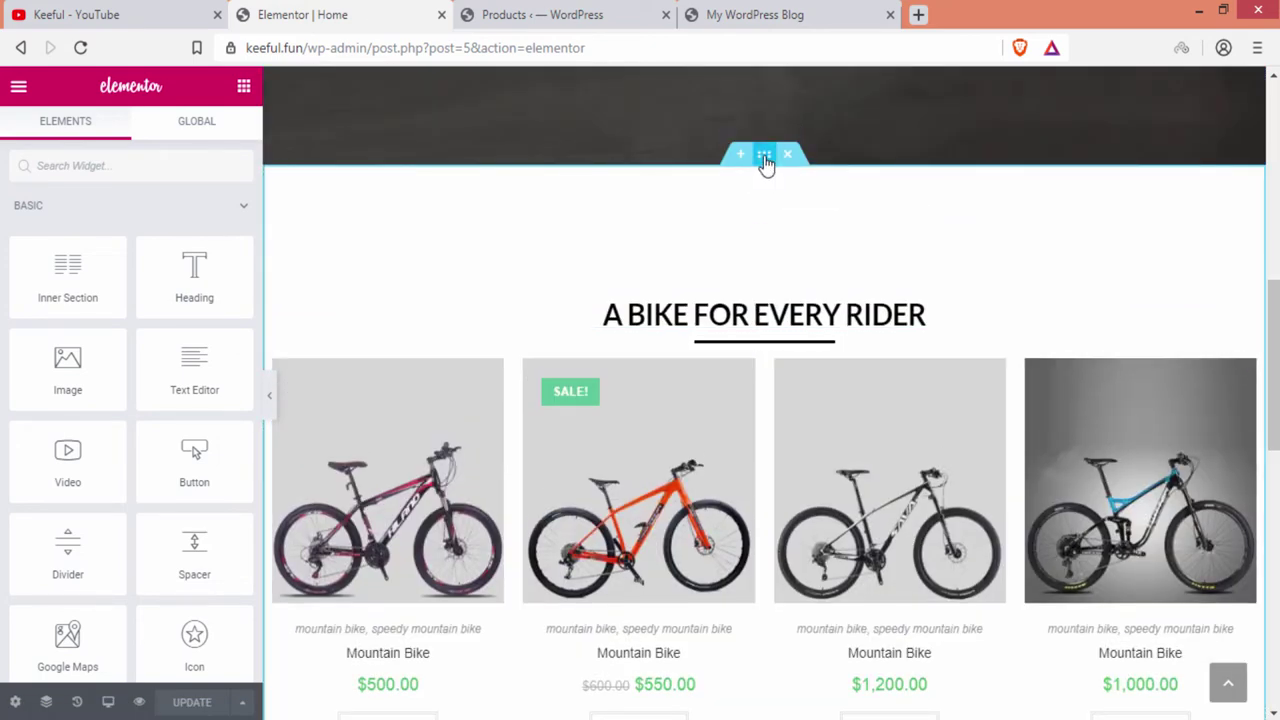
{"action": "left_click", "coordinate": [764, 158]}
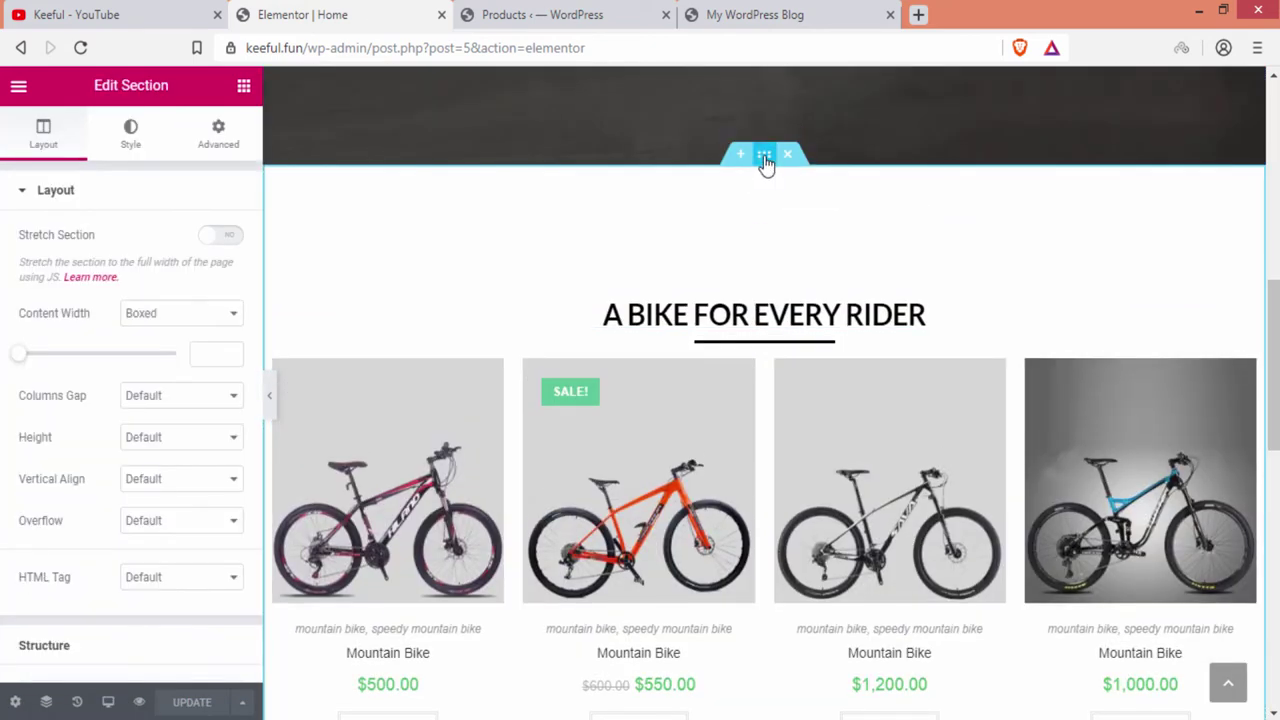
{"action": "left_click", "coordinate": [168, 316]}
{"action": "left_click", "coordinate": [172, 349]}
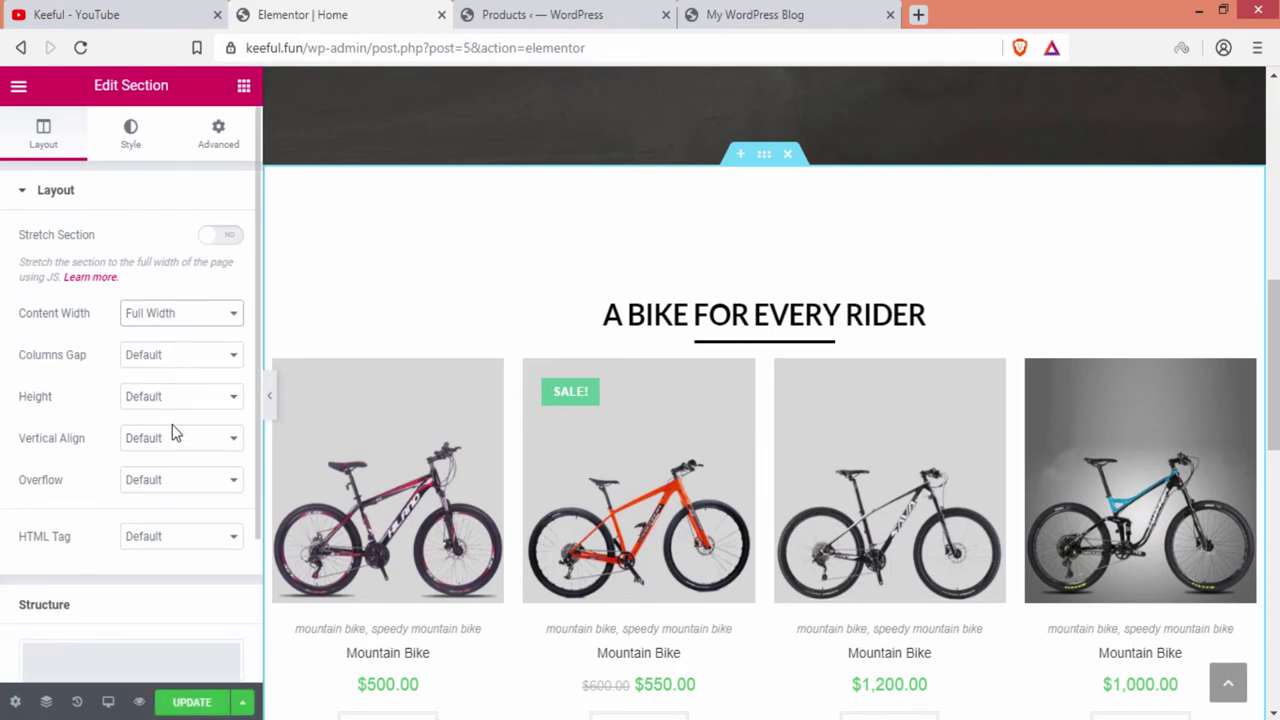
{"action": "left_click", "coordinate": [201, 704]}
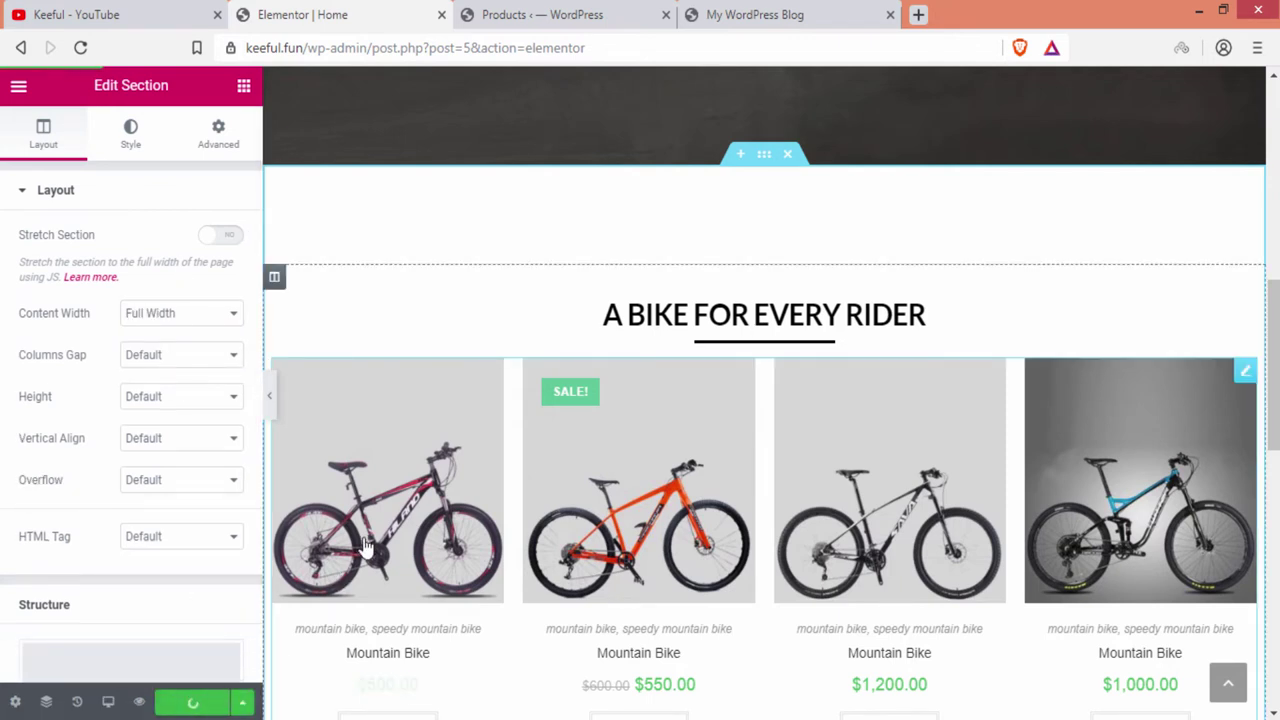
- Reload the live storefront to see the wider grid, then return to the editor
{"action": "left_click", "coordinate": [808, 10]}
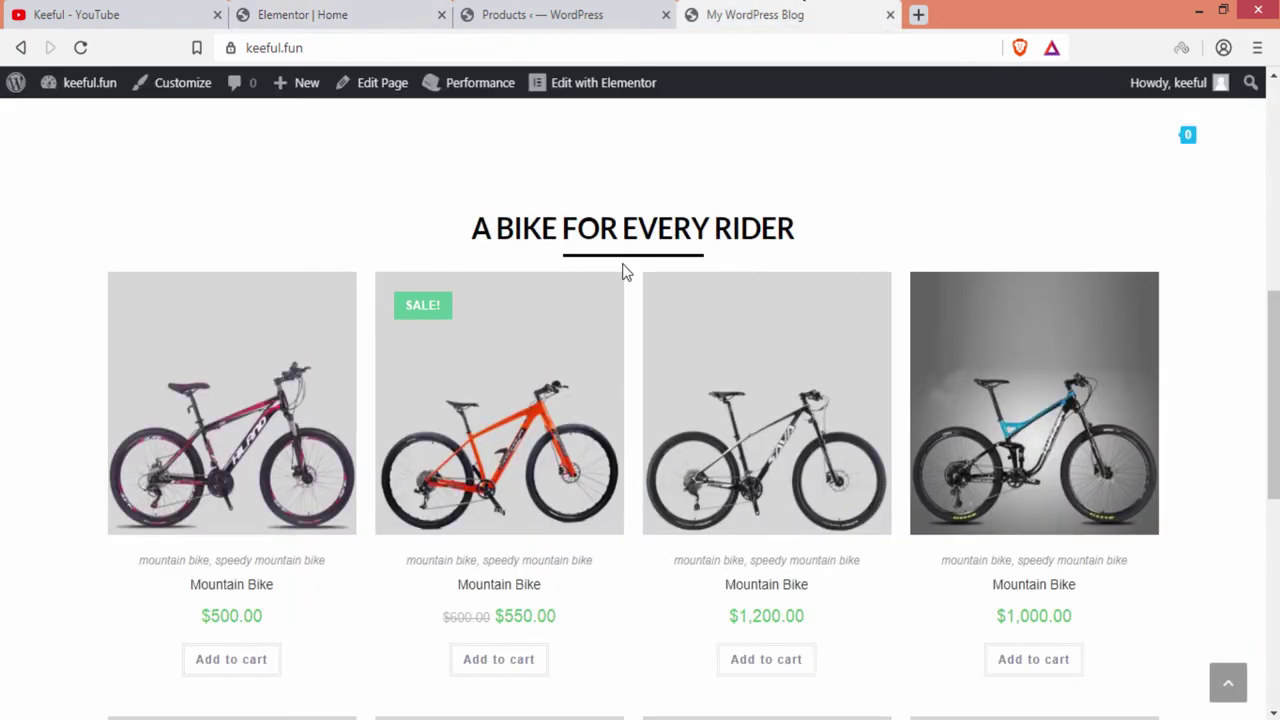
{"action": "key", "text": "F5"}
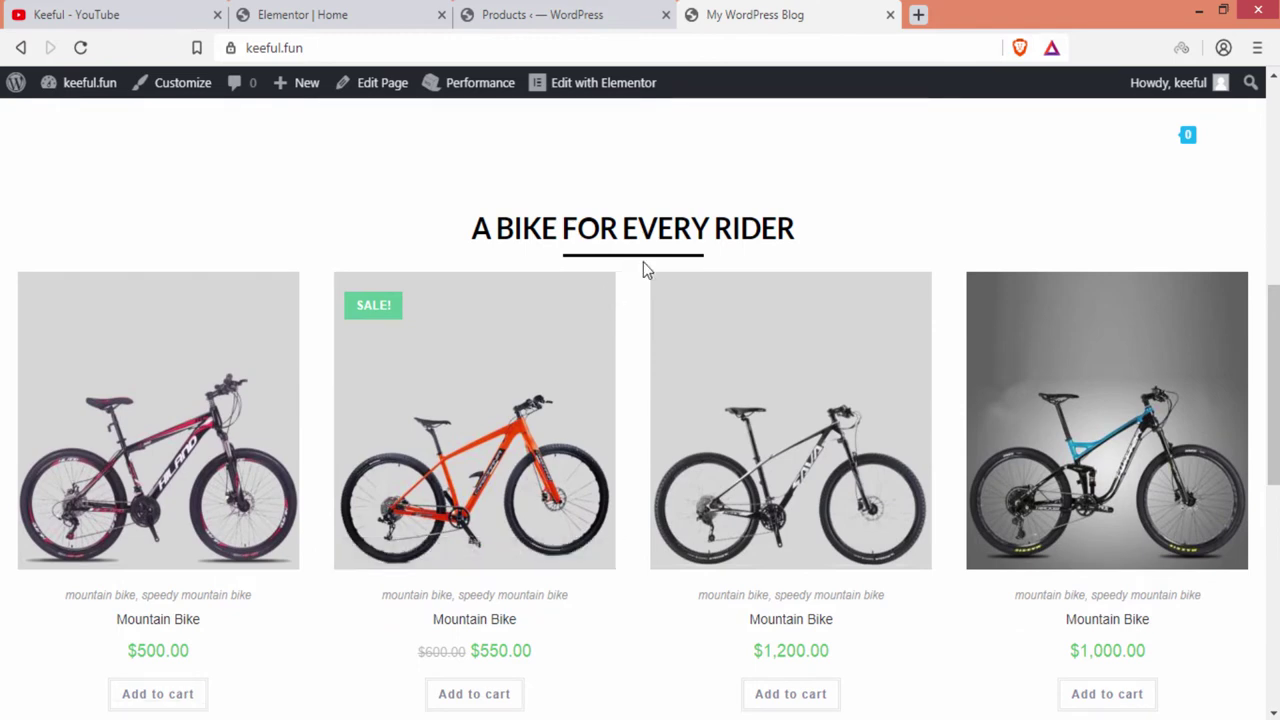
{"action": "left_click", "coordinate": [294, 12]}
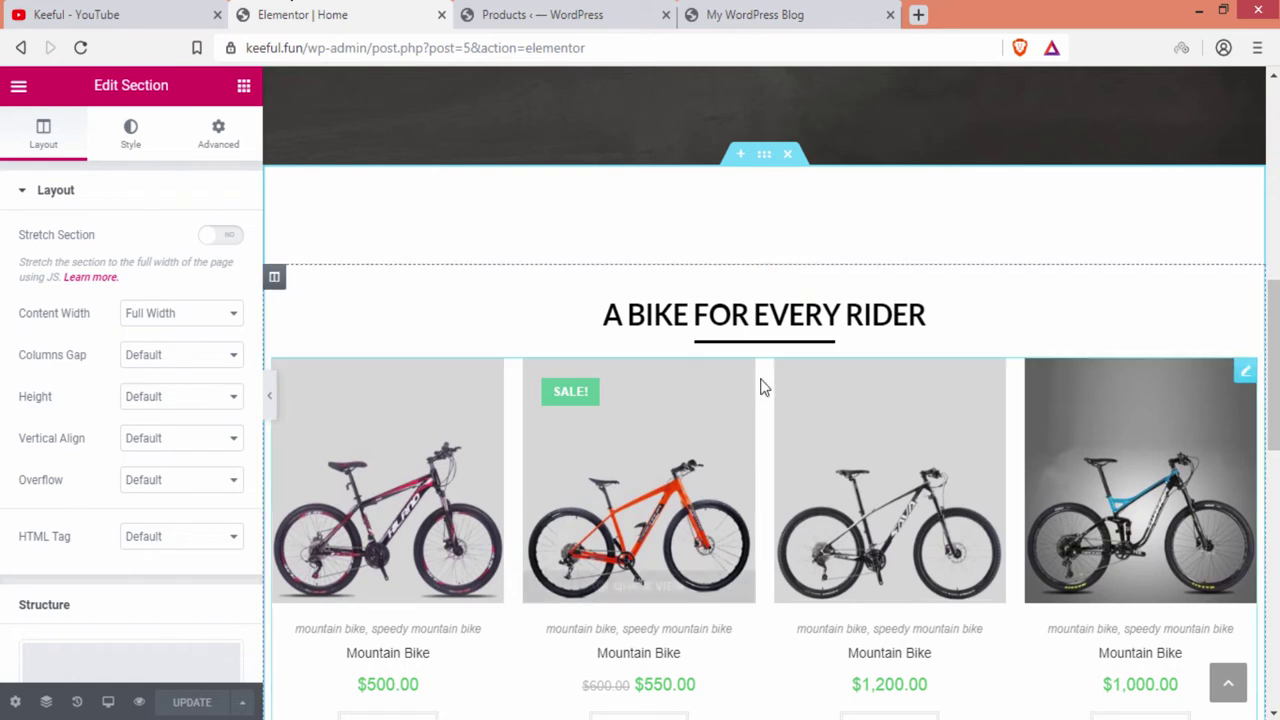
- Give the shortcode widget a 50 top margin only and save the page
{"action": "left_click", "coordinate": [1243, 376]}
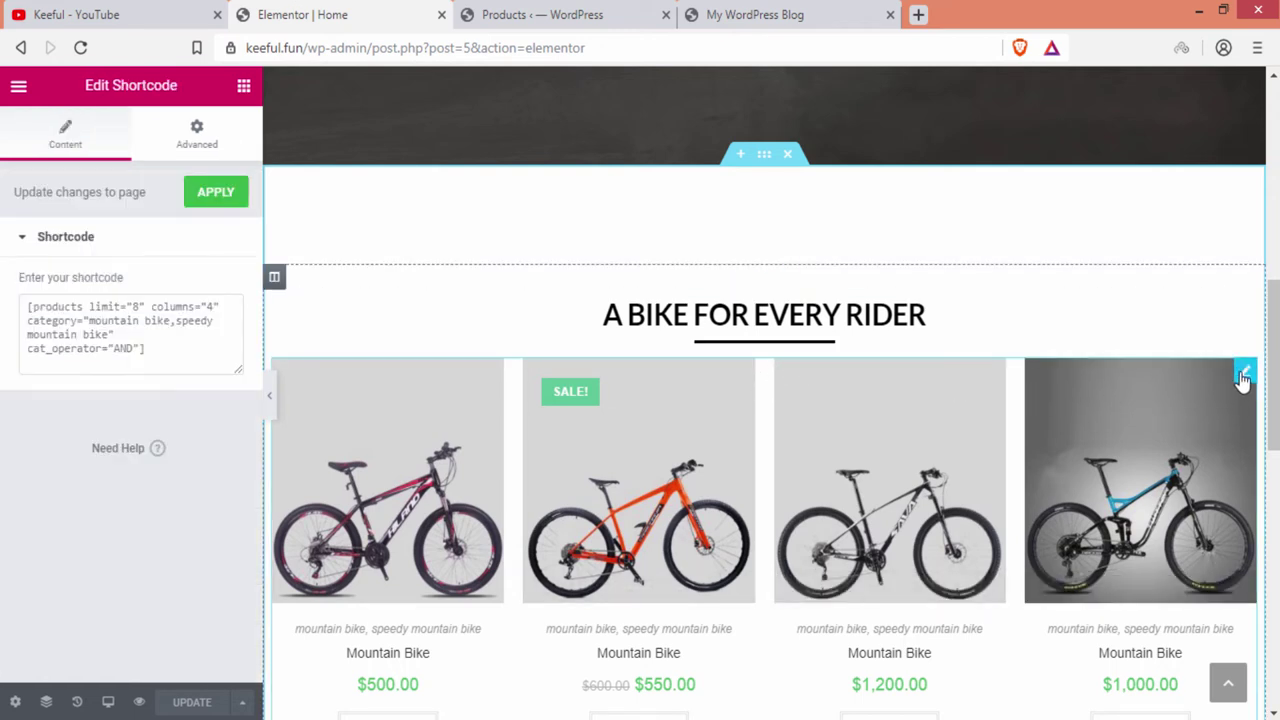
{"action": "left_click", "coordinate": [197, 138]}
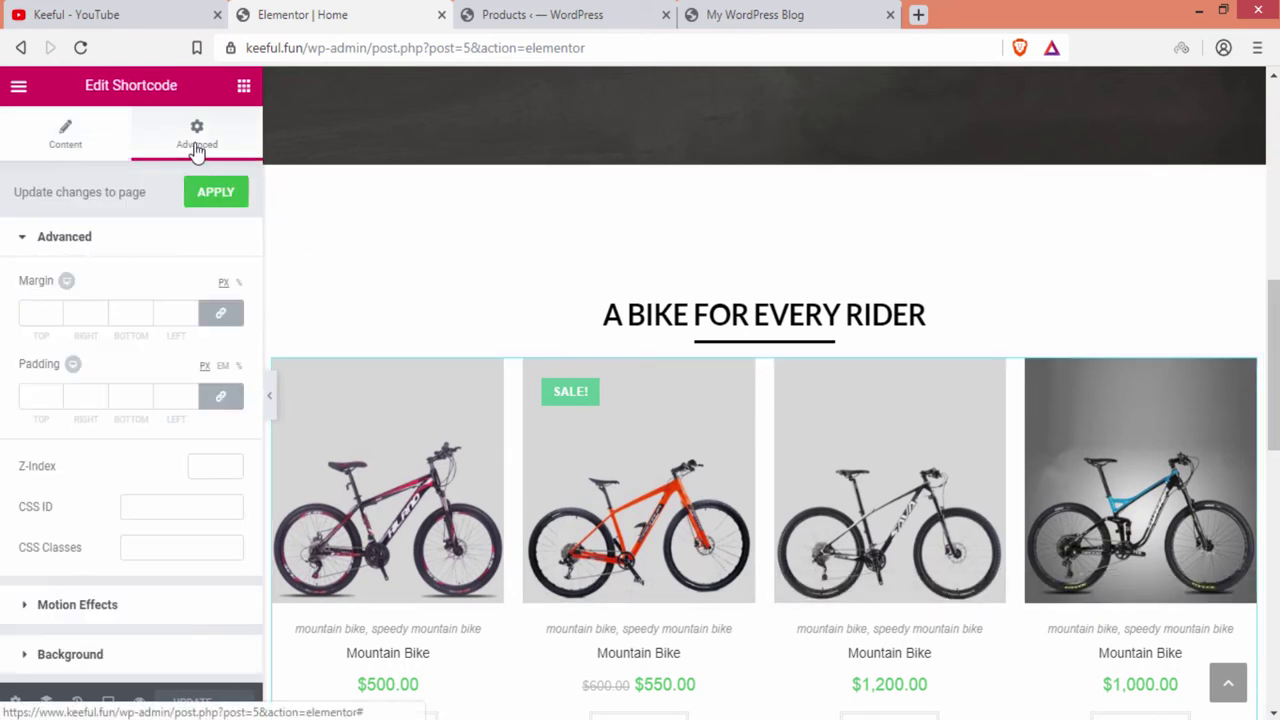
{"action": "left_click", "coordinate": [217, 312]}
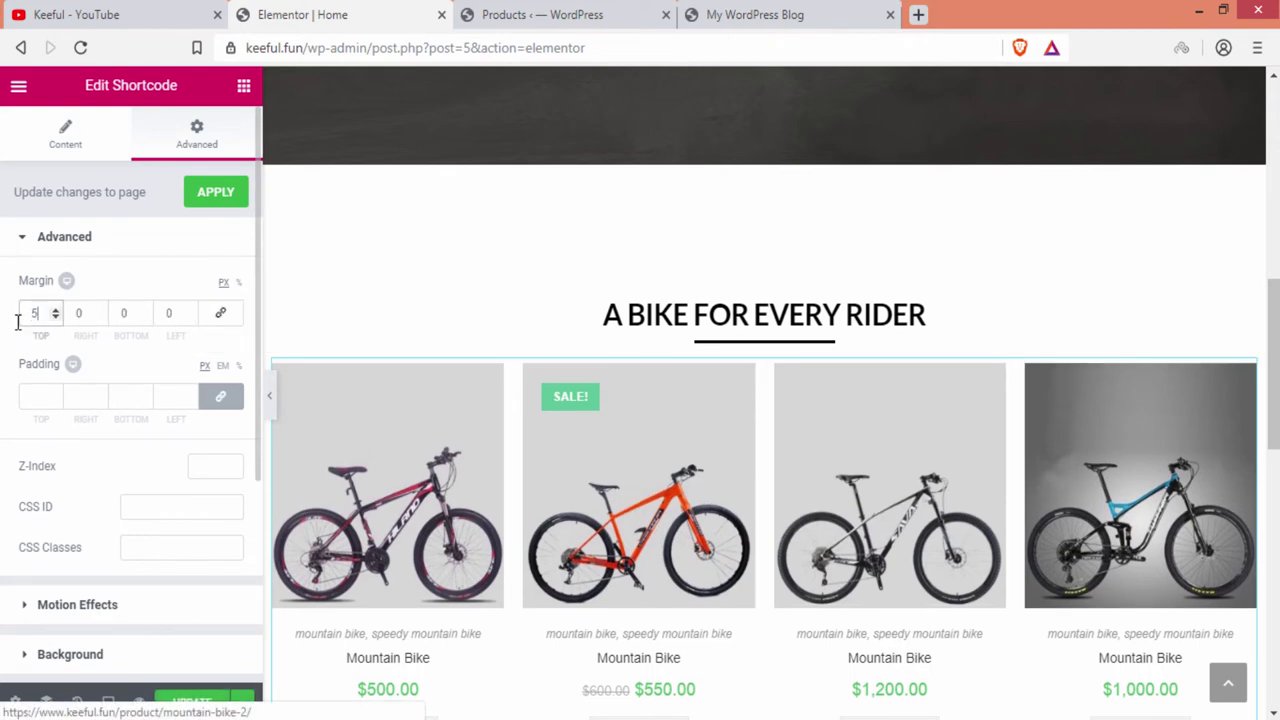
{"action": "type", "text": "50"}
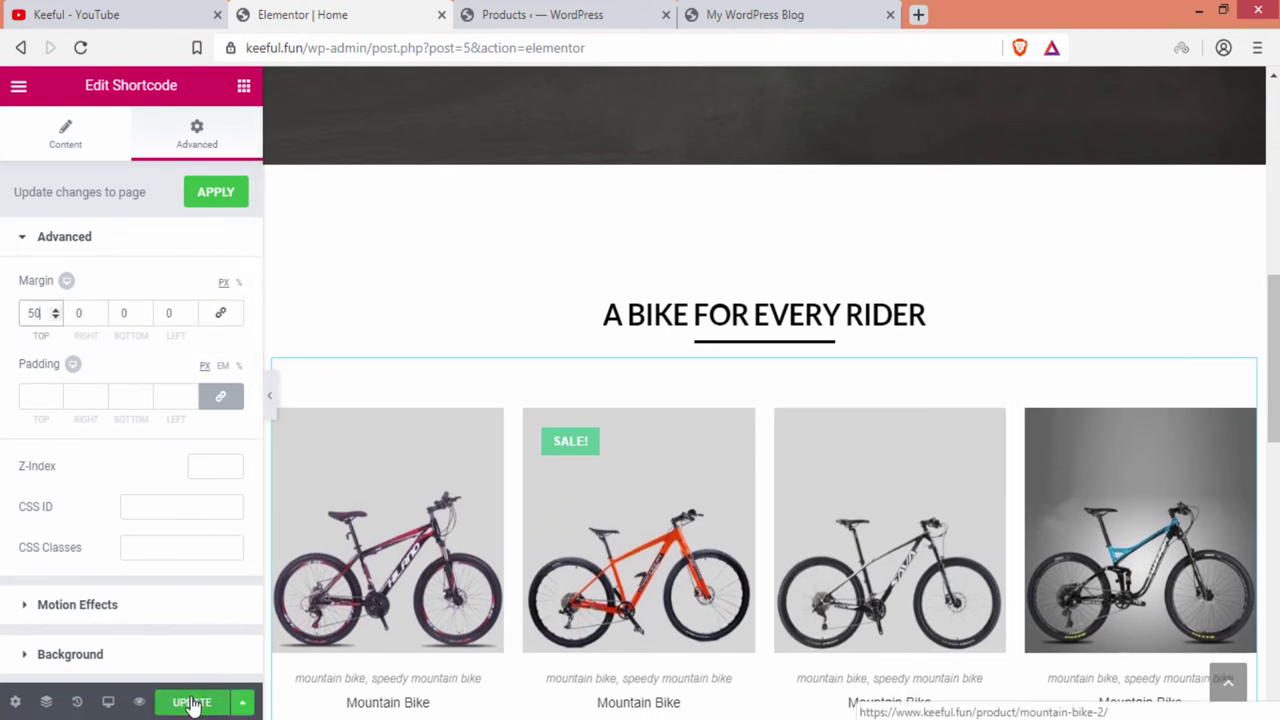
{"action": "left_click", "coordinate": [193, 703]}
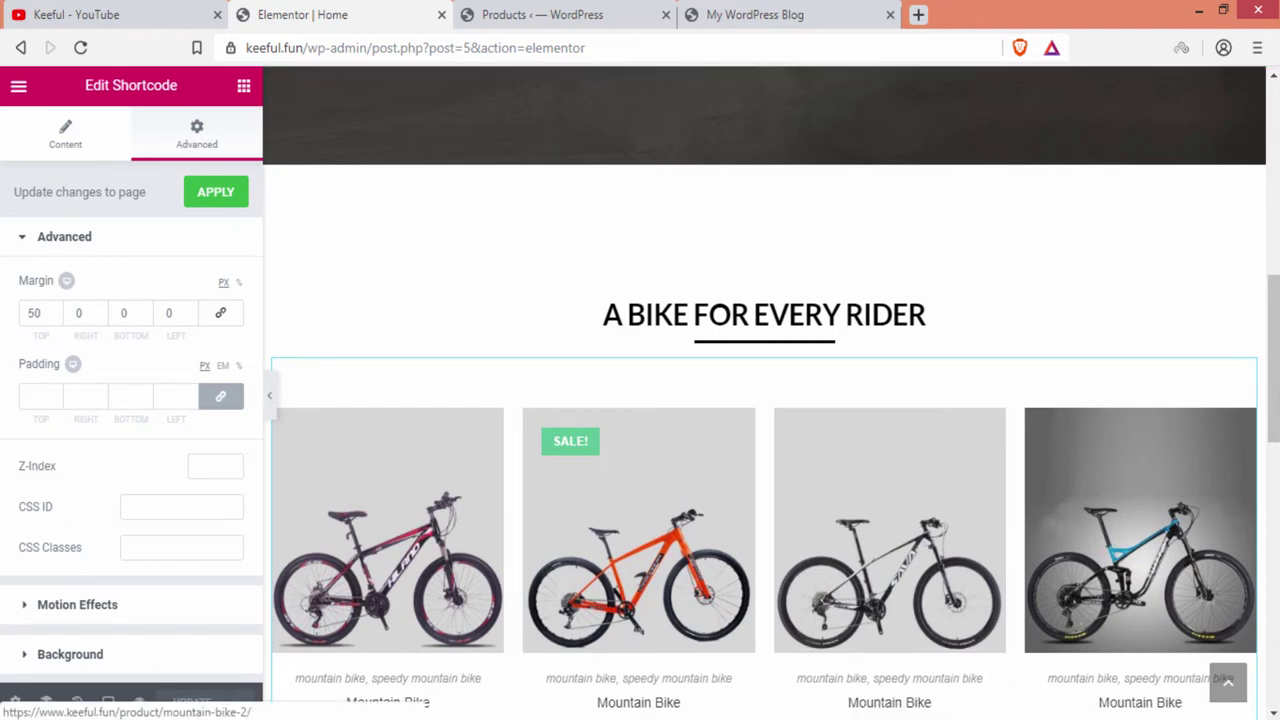
- Change the shortcode to limit="10" columns="5" and check the grid on the live storefront
{"action": "left_click", "coordinate": [52, 146]}
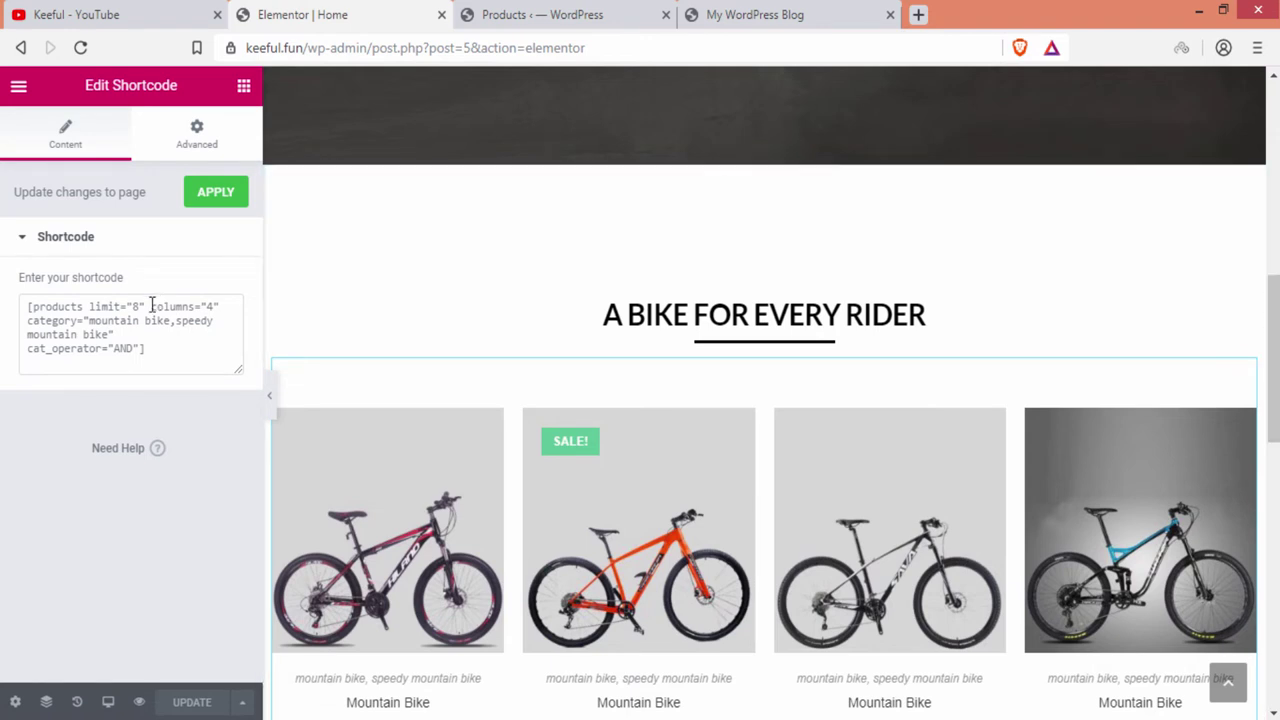
{"action": "left_click", "coordinate": [138, 307]}
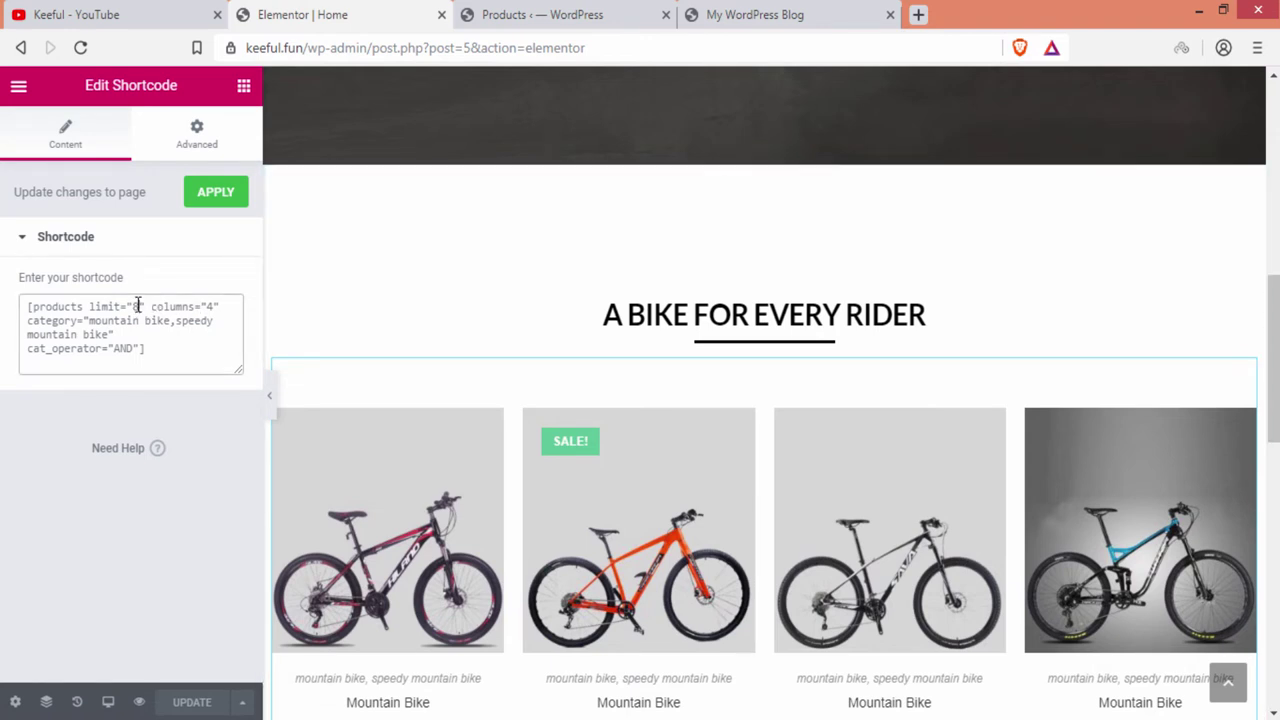
{"action": "type", "text": "10"}
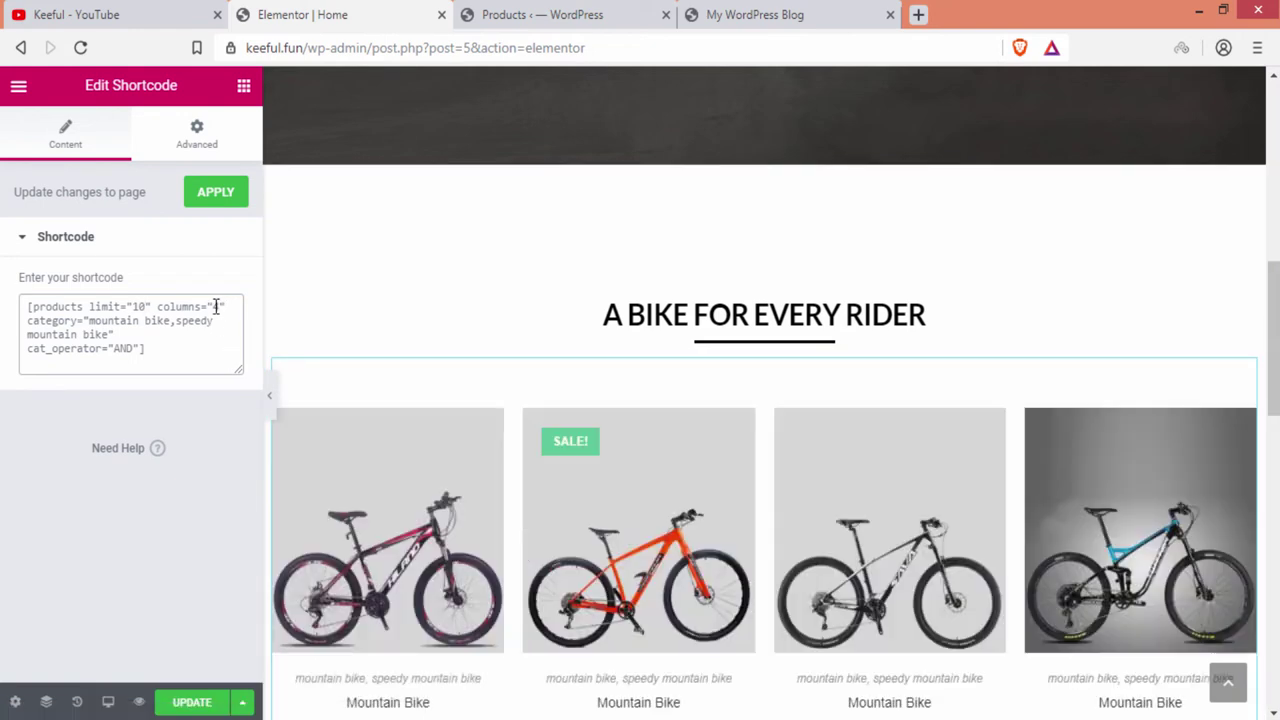
{"action": "type", "text": "5"}
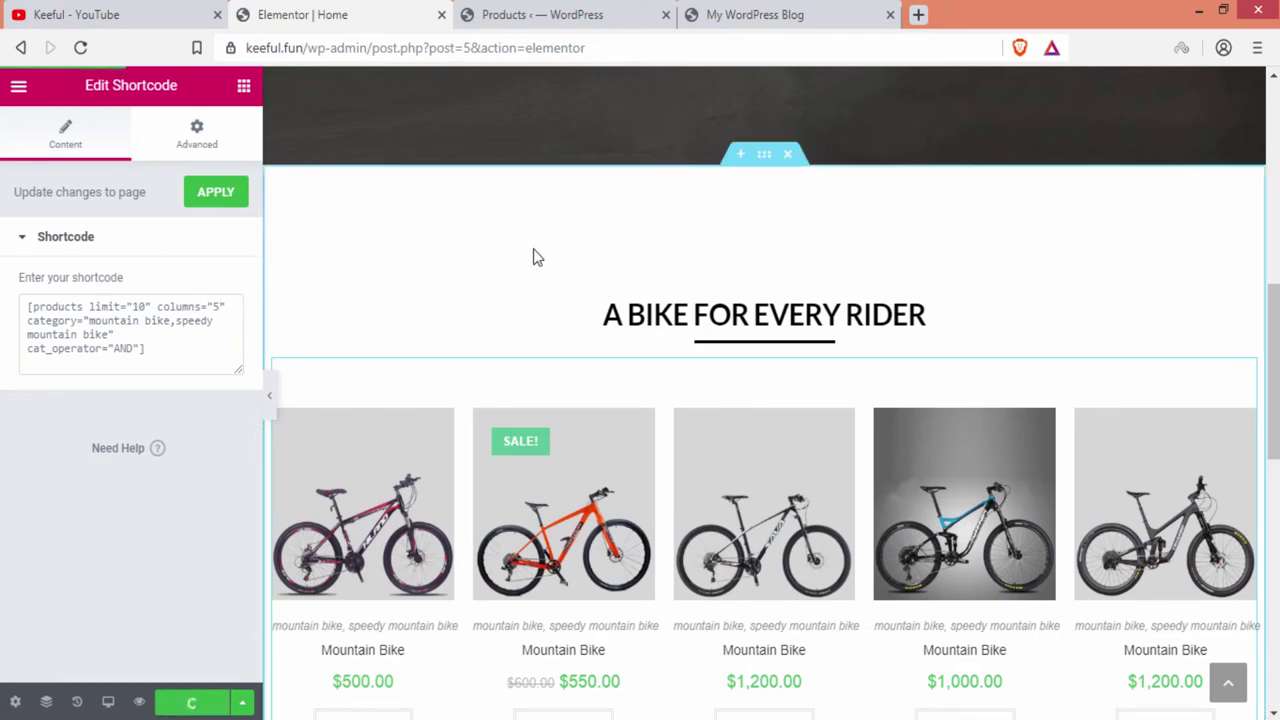
{"action": "left_click", "coordinate": [735, 14]}
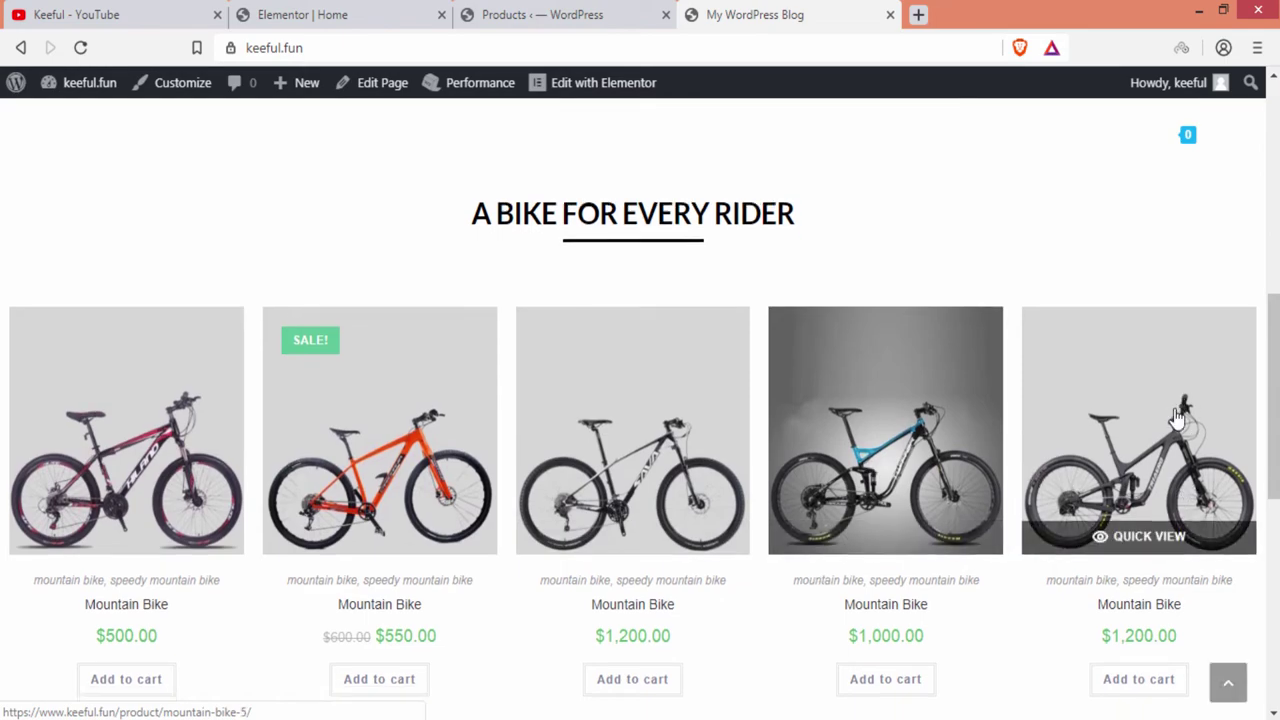
{"action": "scroll", "coordinate": [1178, 511], "scroll_direction": "down", "scroll_amount": 5}
{"action": "scroll", "coordinate": [718, 260], "scroll_direction": "up", "scroll_amount": 10}
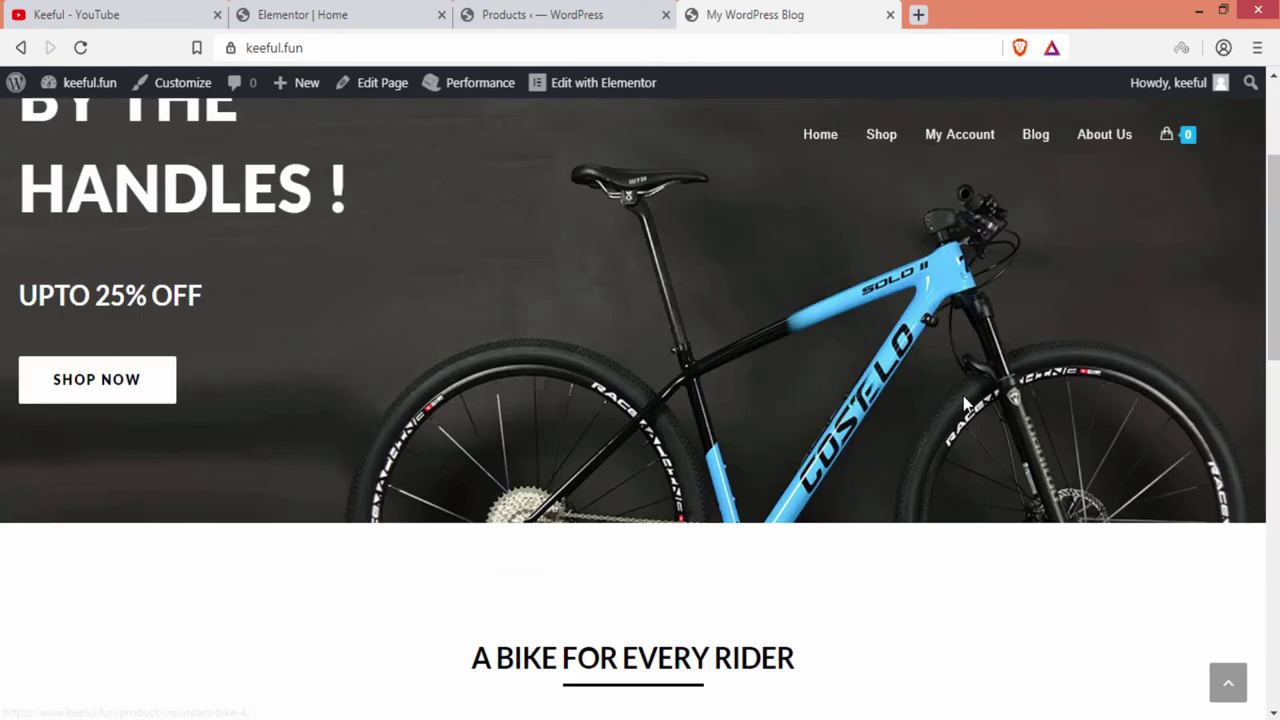
{"action": "scroll", "coordinate": [718, 260], "scroll_direction": "down", "scroll_amount": 2}
{"action": "scroll", "coordinate": [718, 260], "scroll_direction": "up", "scroll_amount": 4}
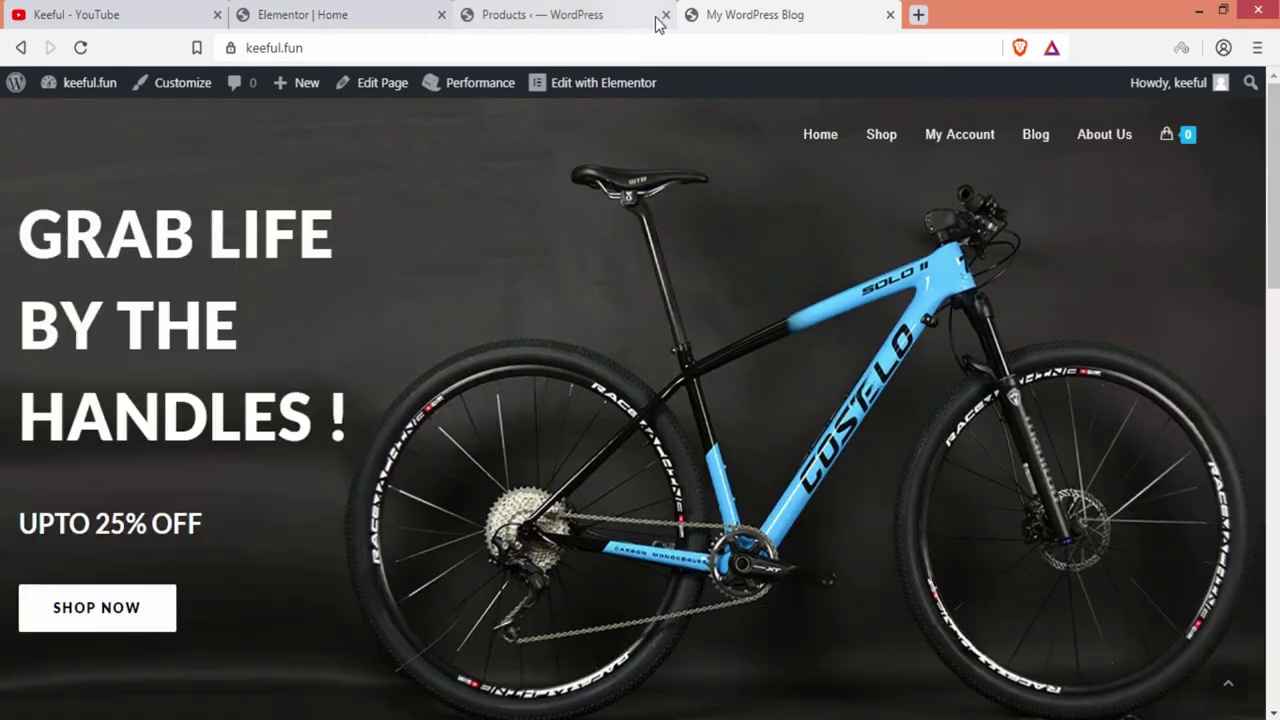
- Close the products admin tab and return to the Elementor home page editor
{"action": "left_click", "coordinate": [666, 15]}
{"action": "left_click", "coordinate": [357, 14]}
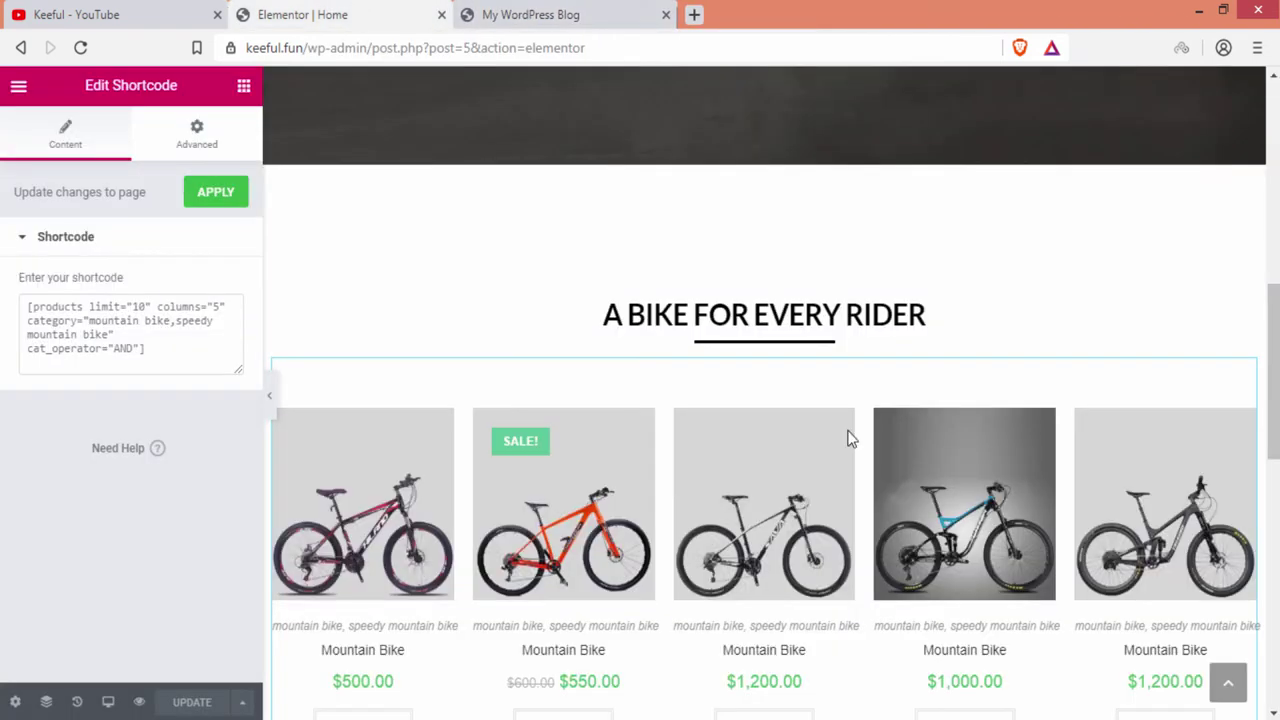
{"action": "scroll", "coordinate": [848, 438], "scroll_direction": "down", "scroll_amount": 9}
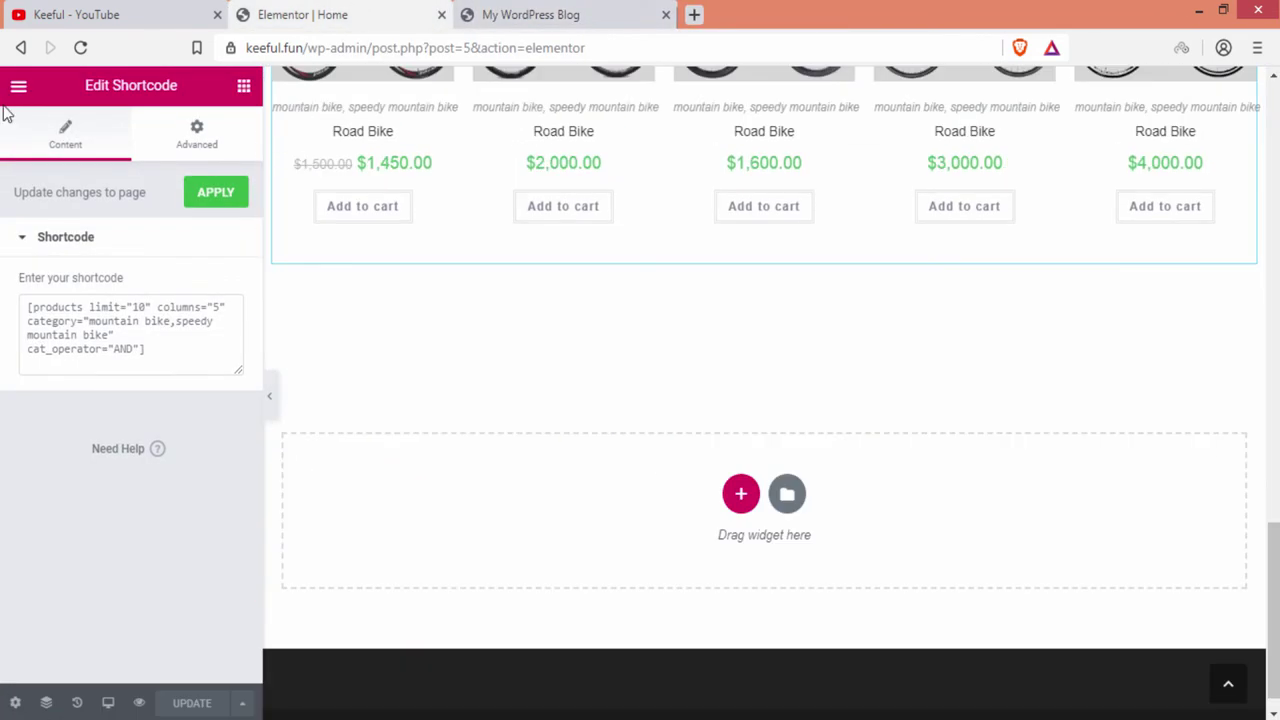
- Drag a two-column Inner Section below the bike grid
{"action": "left_click", "coordinate": [20, 86]}
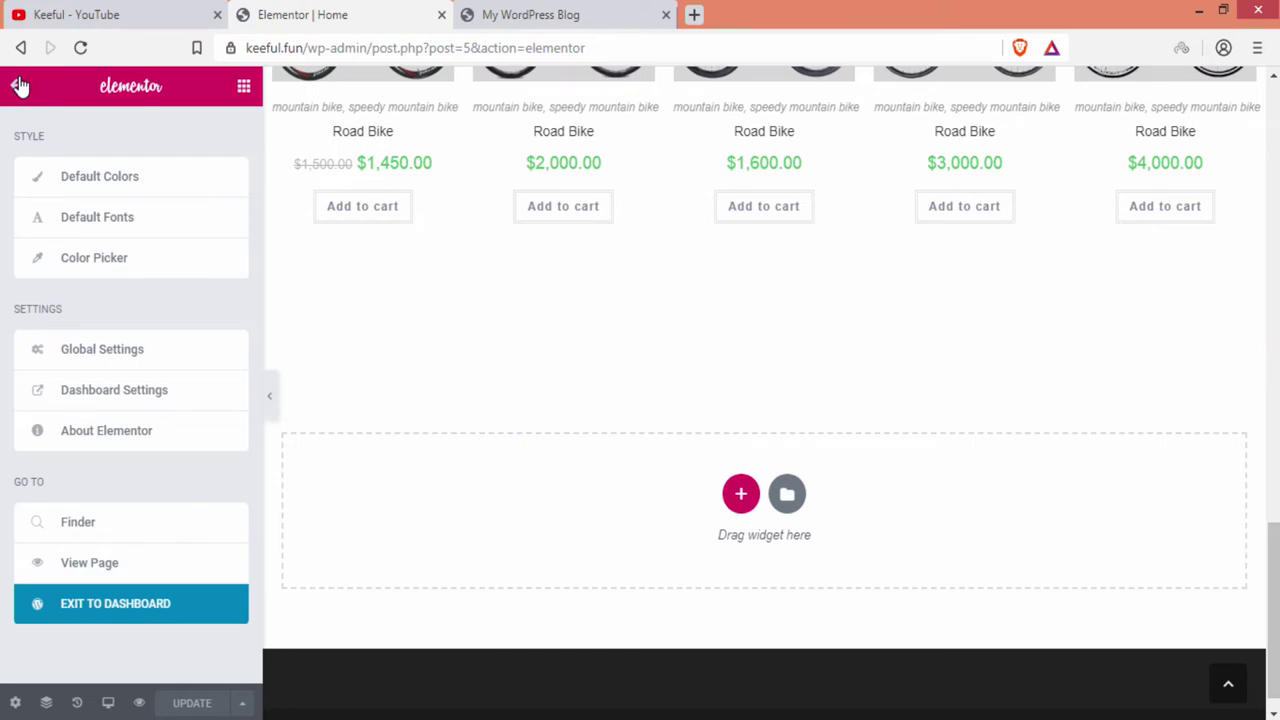
{"action": "left_click", "coordinate": [20, 86]}
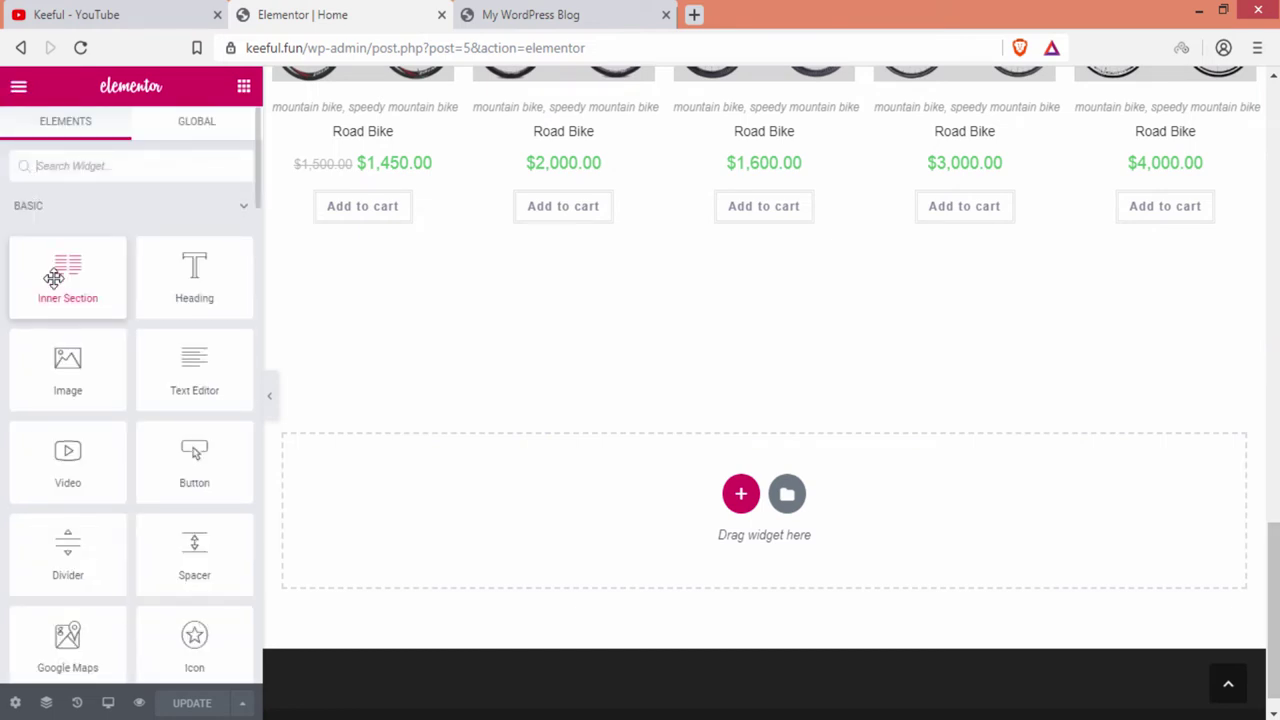
{"action": "left_click_drag", "start_coordinate": [54, 278], "coordinate": [757, 224]}
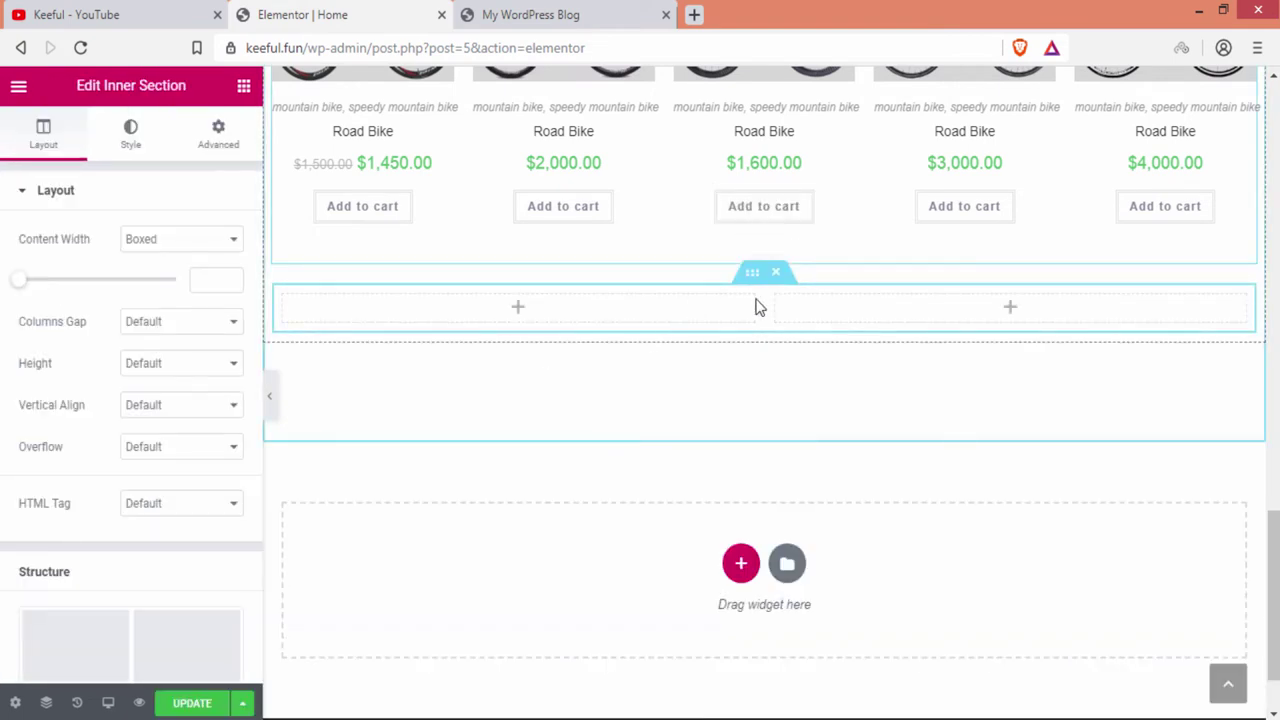
- Set the section's top and bottom padding to 100 and choose a classic background
{"action": "left_click", "coordinate": [218, 138]}
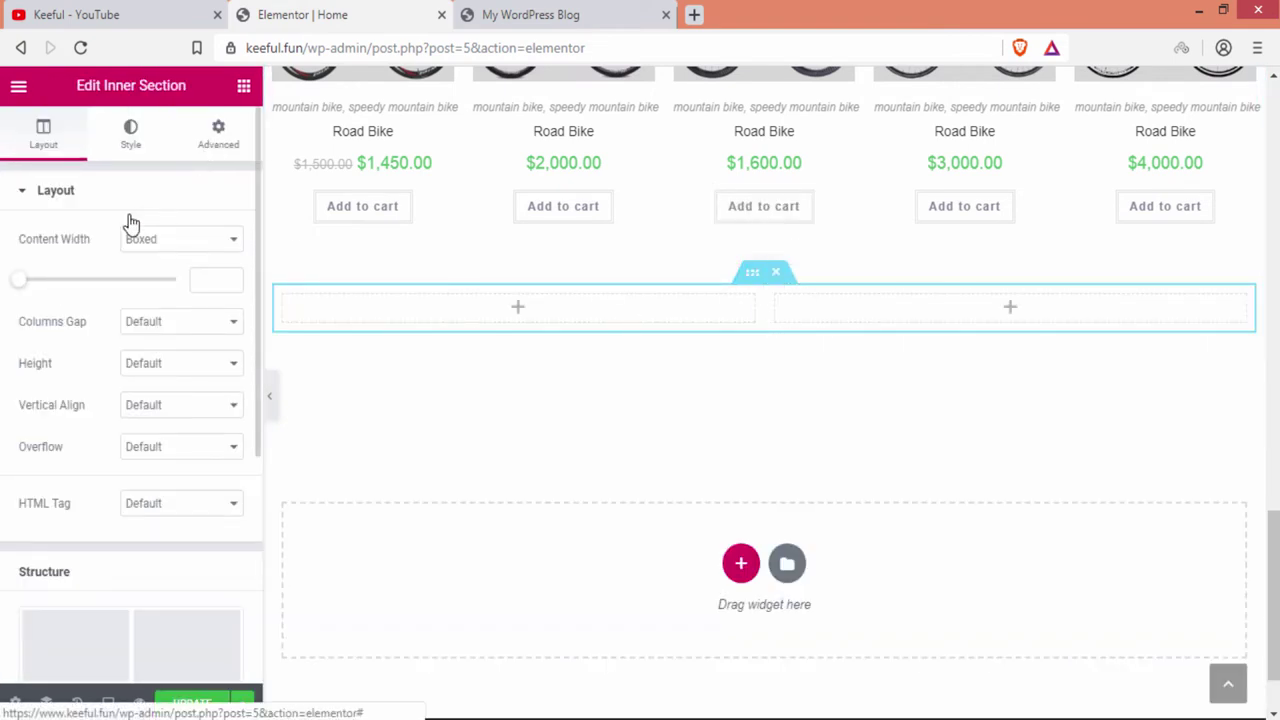
{"action": "left_click", "coordinate": [220, 350]}
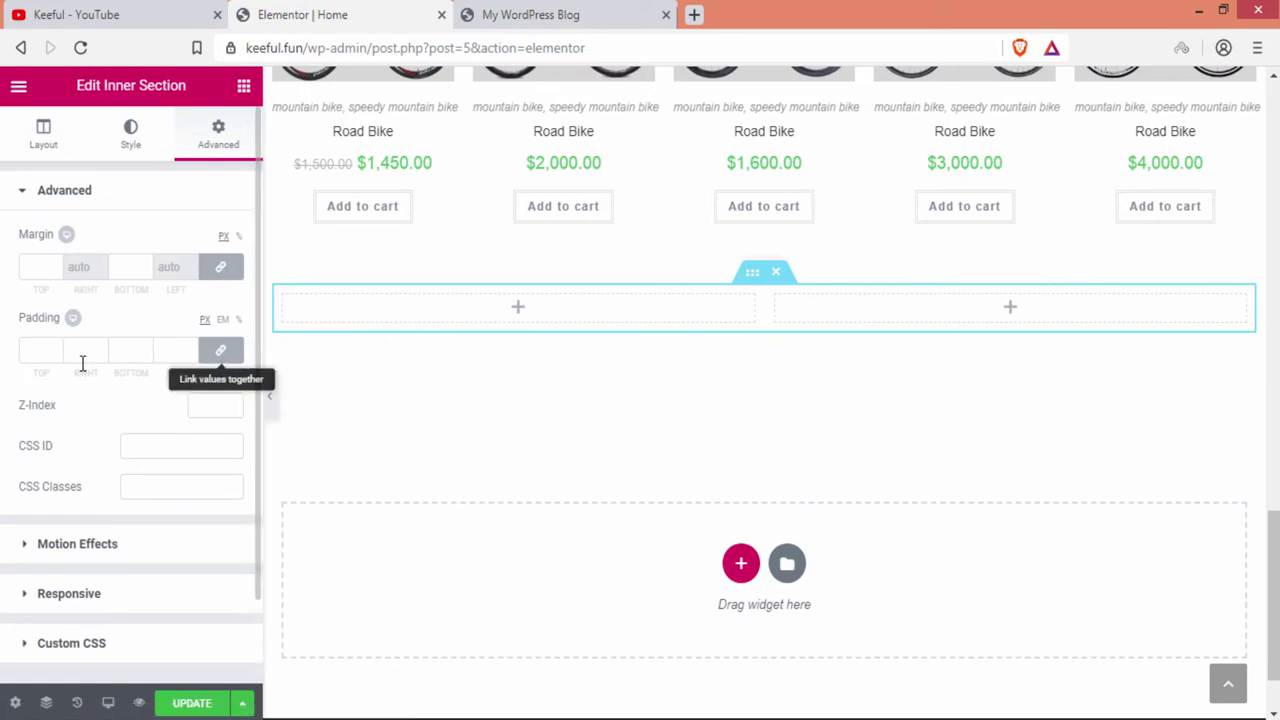
{"action": "type", "text": "100"}
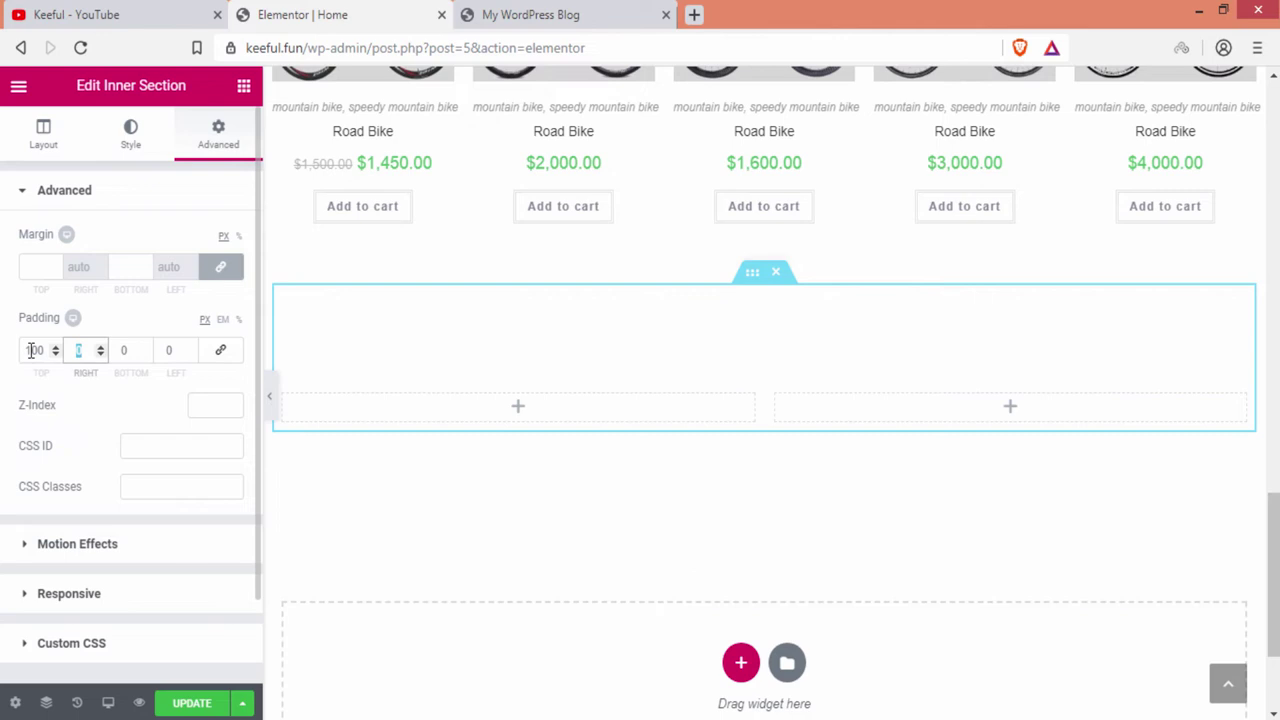
{"action": "key", "text": "Tab"}
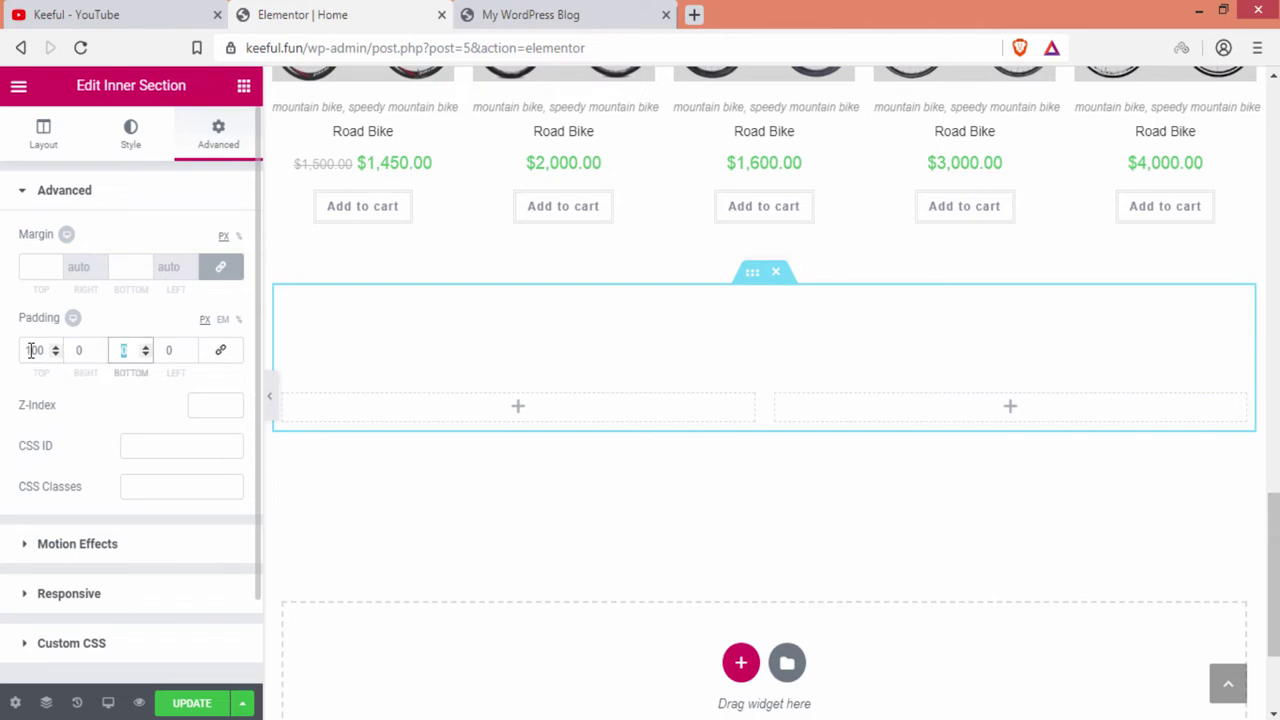
{"action": "type", "text": "100"}
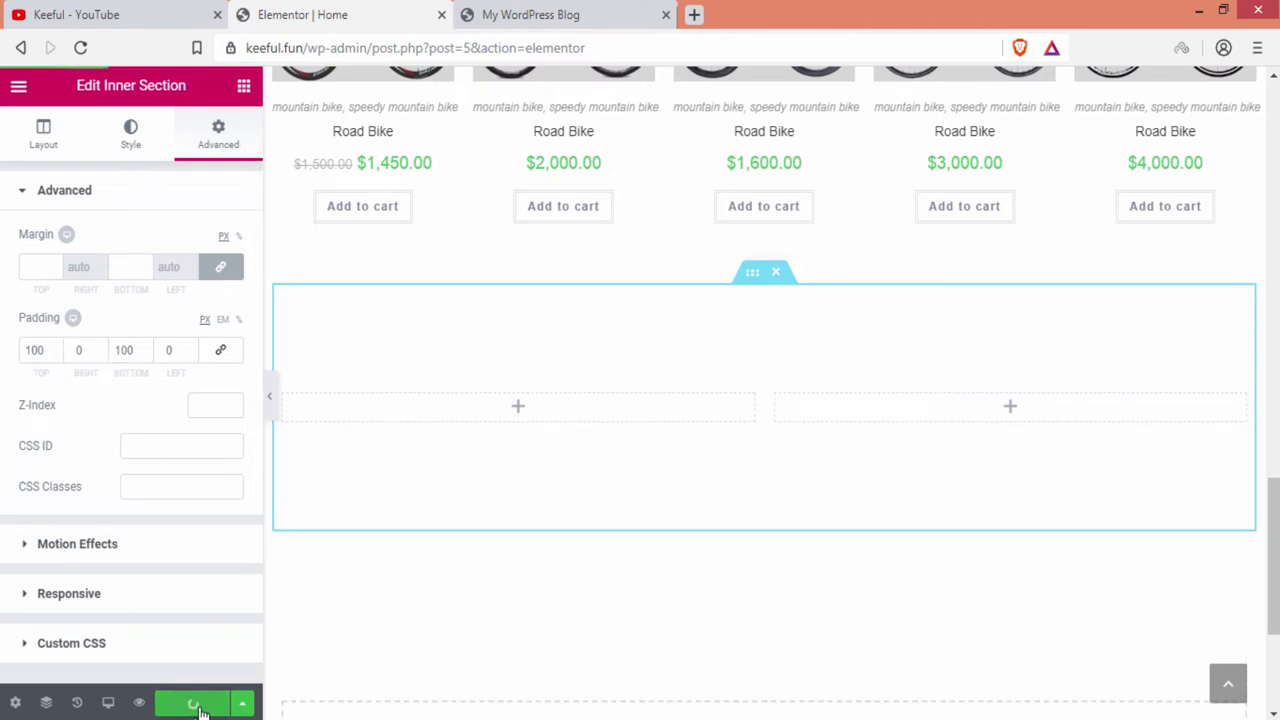
{"action": "left_click", "coordinate": [128, 133]}
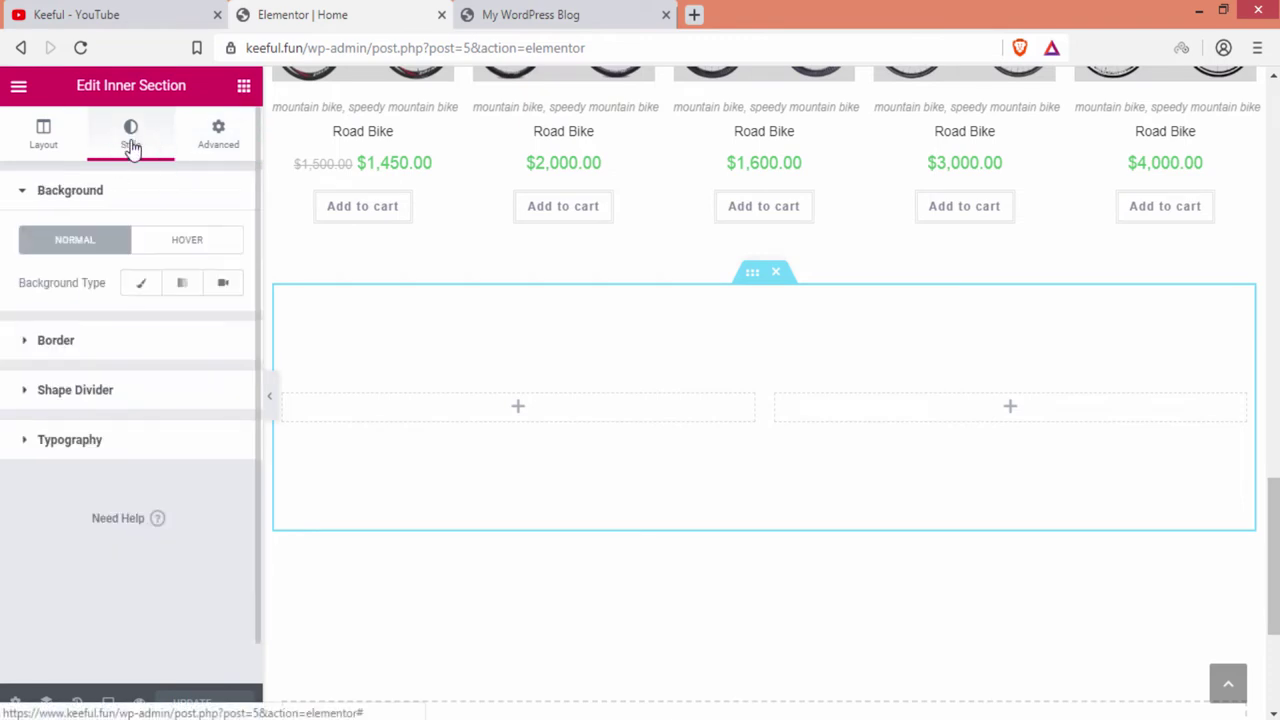
{"action": "left_click", "coordinate": [143, 283]}
- Upload the ct bike photo as the section's background image
{"action": "mouse_move", "coordinate": [160, 399]}
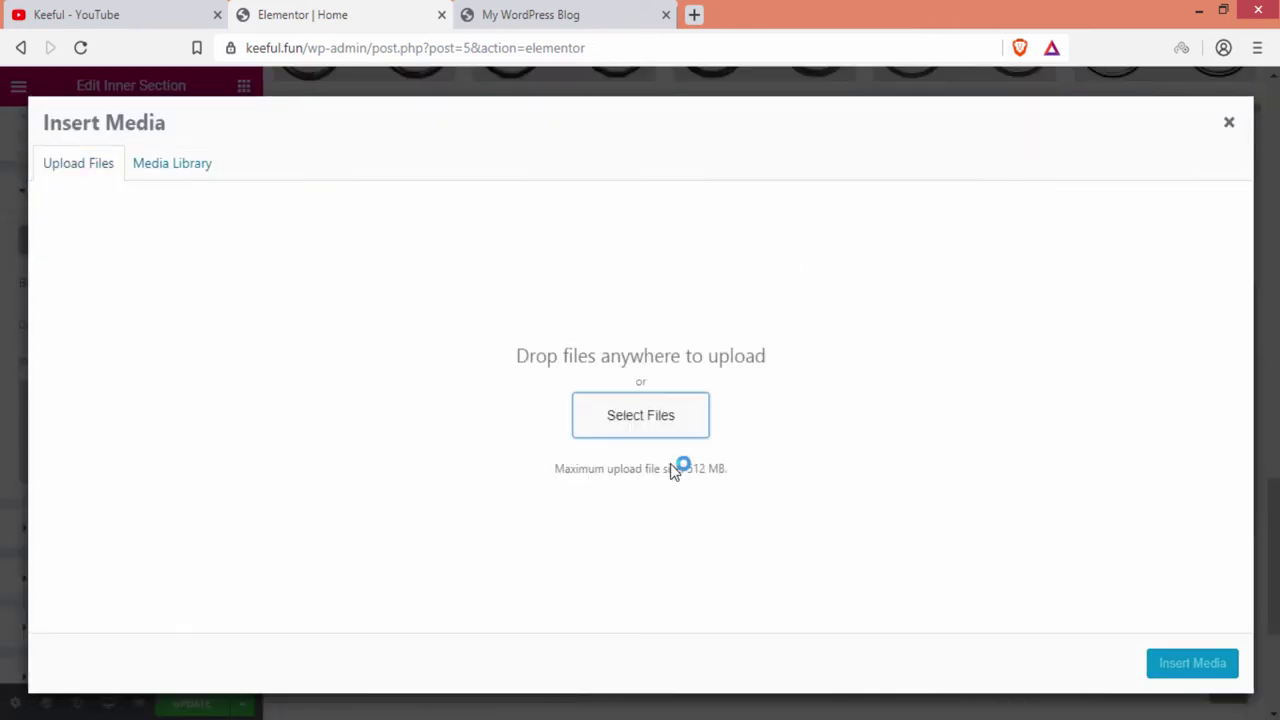
{"action": "left_click", "coordinate": [847, 352]}
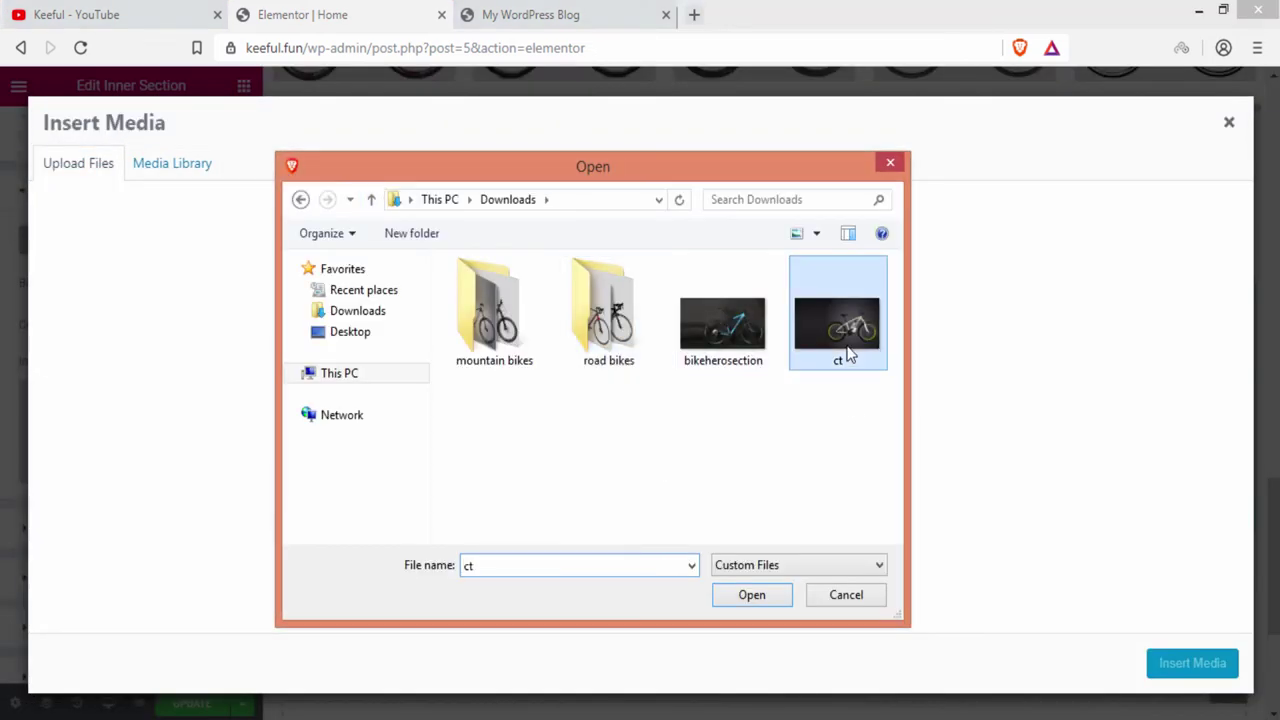
{"action": "left_click", "coordinate": [756, 593]}
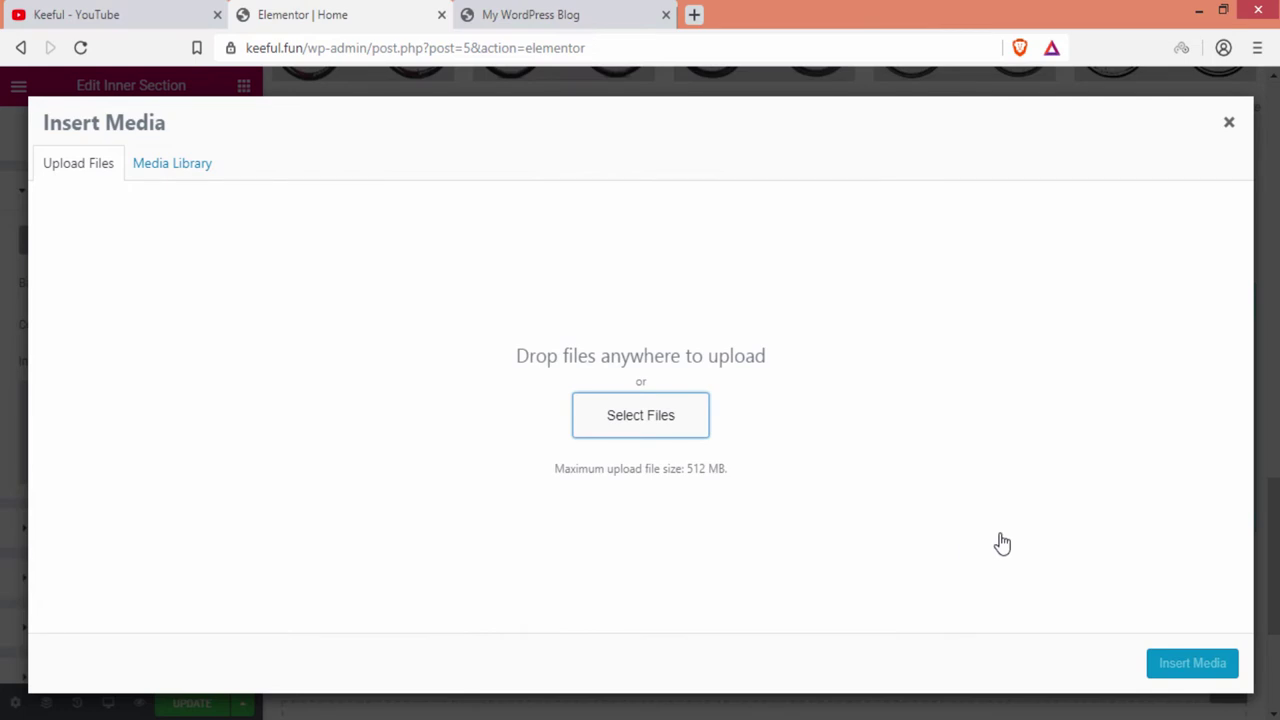
{"action": "key", "text": "Escape"}
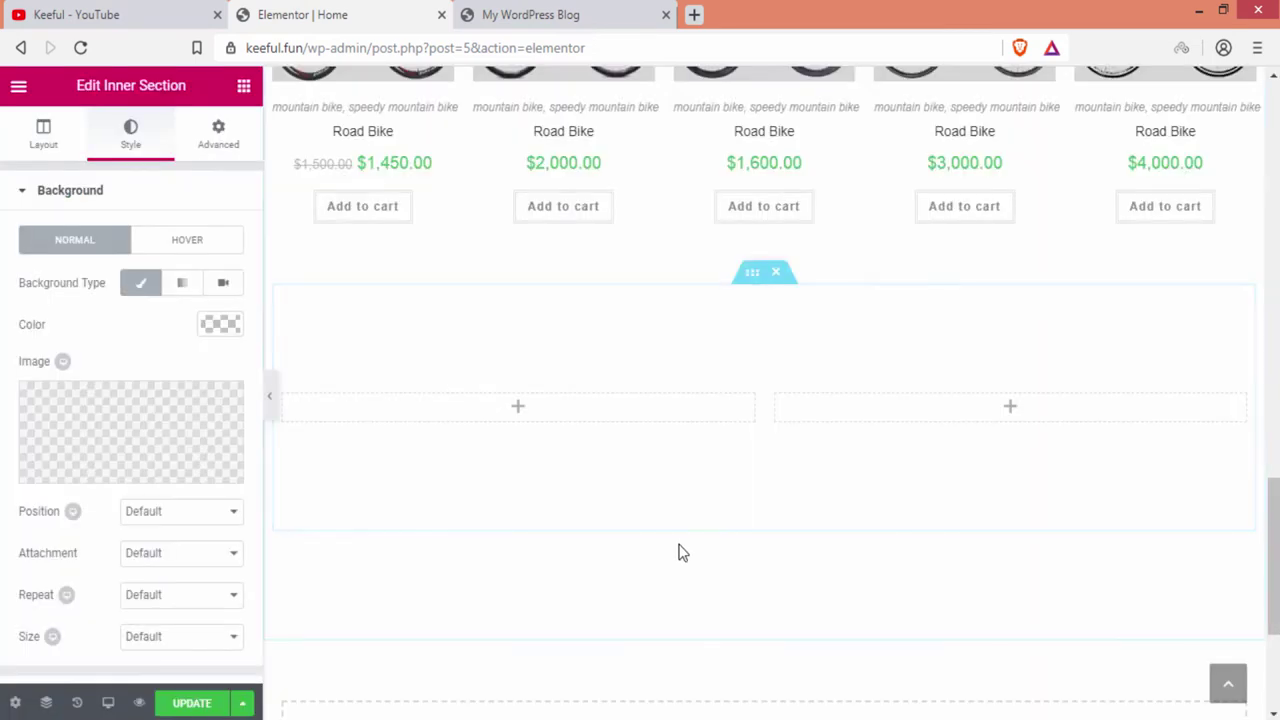
- Set the background to Center Center, Fixed, No-repeat and Cover, then update the page
{"action": "scroll", "coordinate": [290, 400], "scroll_direction": "down", "scroll_amount": 1}
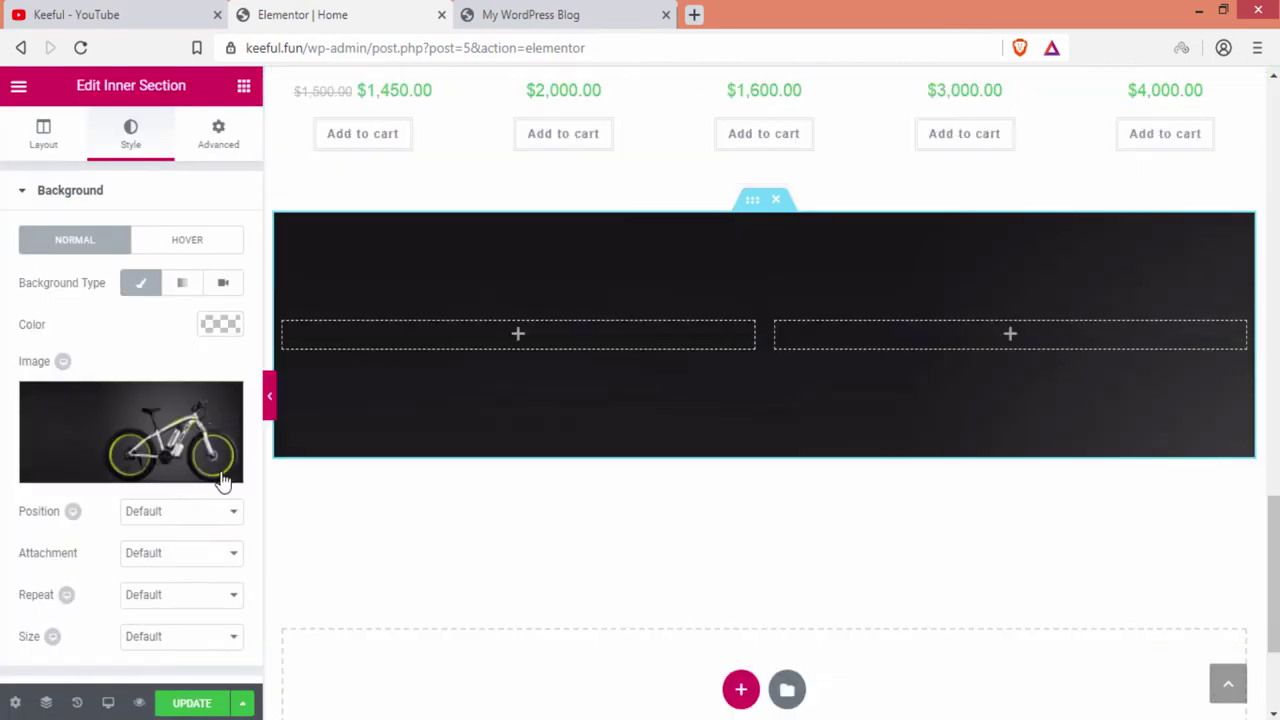
{"action": "left_click", "coordinate": [218, 514]}
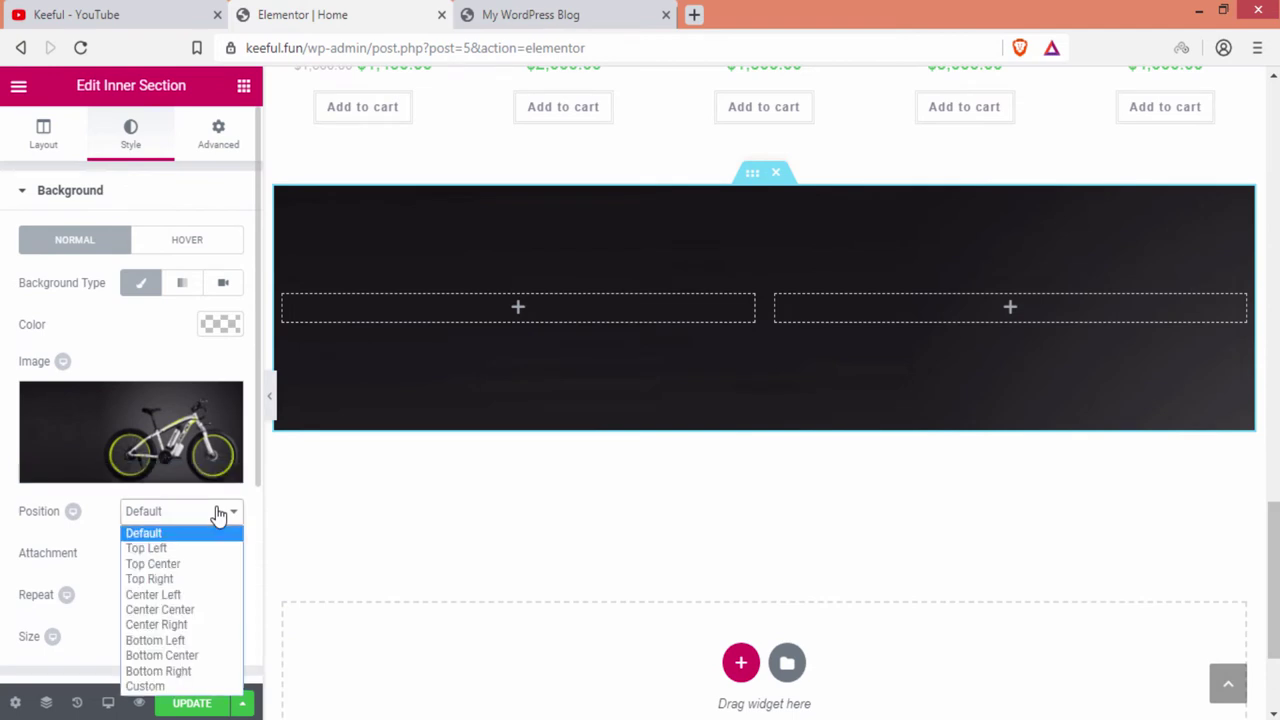
{"action": "left_click", "coordinate": [186, 608]}
{"action": "scroll", "coordinate": [235, 460], "scroll_direction": "down", "scroll_amount": 1}
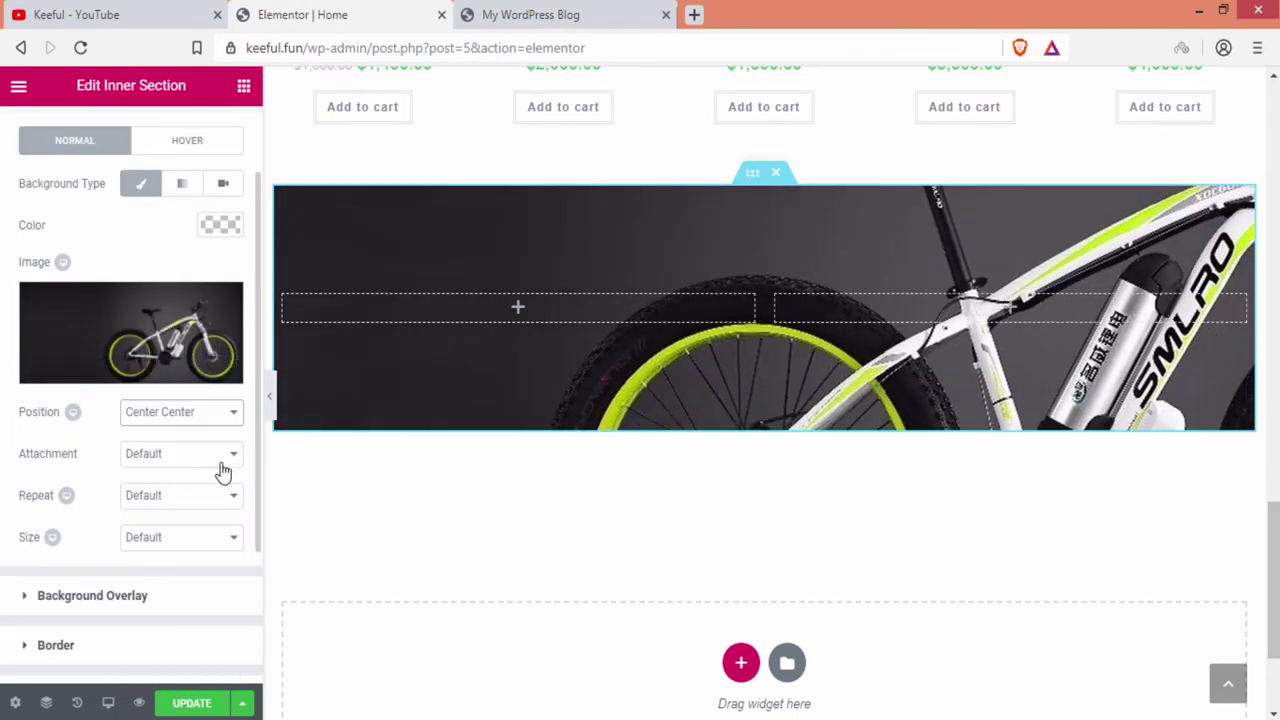
{"action": "left_click", "coordinate": [199, 460]}
{"action": "left_click", "coordinate": [190, 506]}
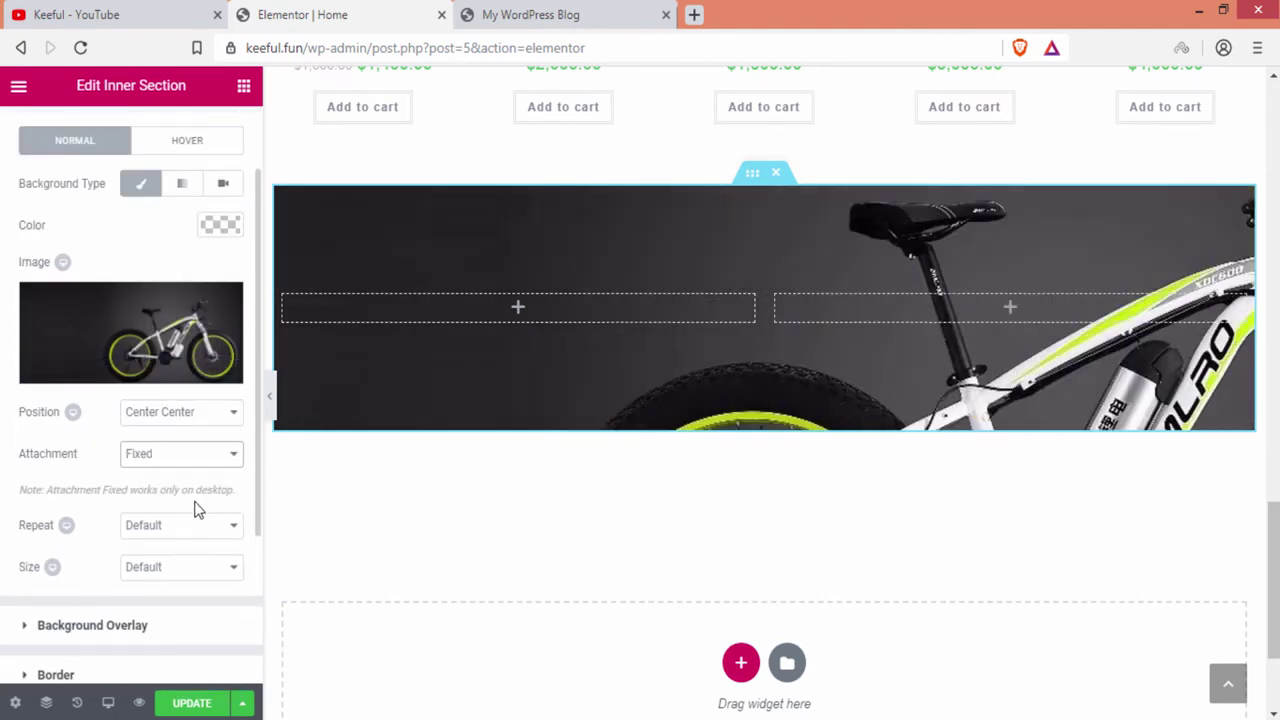
{"action": "scroll", "coordinate": [198, 530], "scroll_direction": "down", "scroll_amount": 1}
{"action": "left_click", "coordinate": [209, 432]}
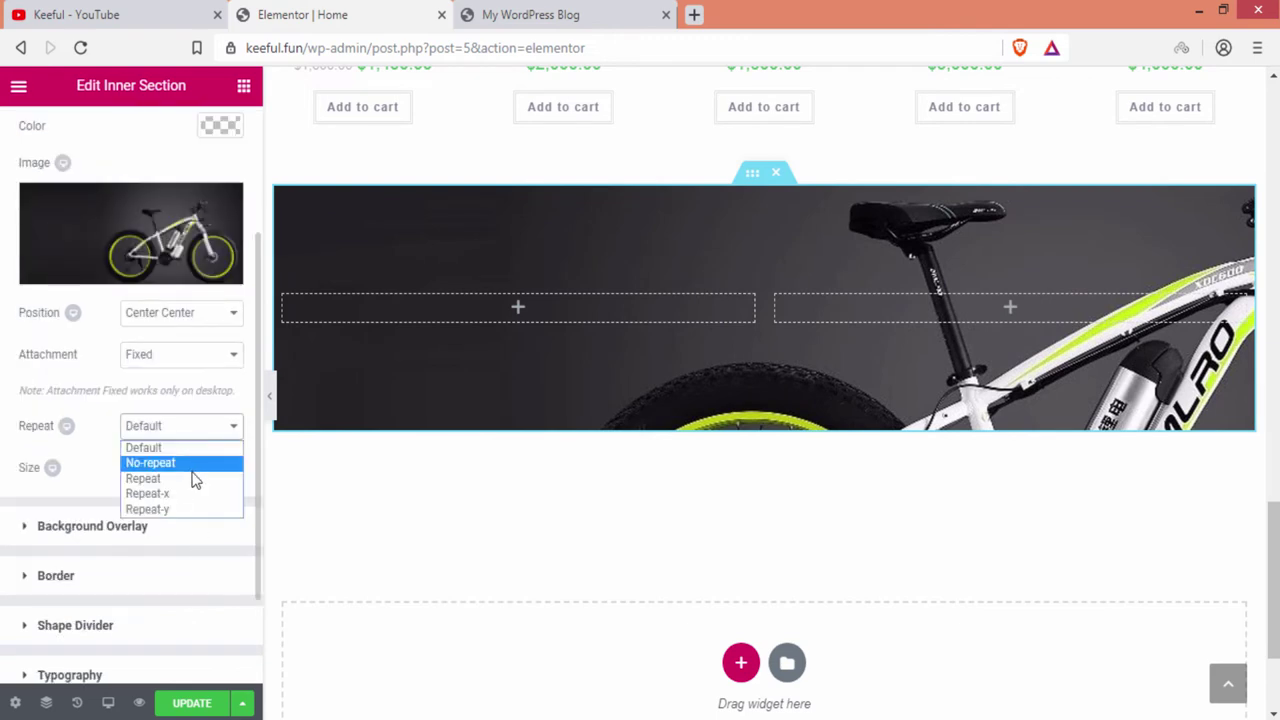
{"action": "left_click", "coordinate": [191, 461]}
{"action": "left_click", "coordinate": [174, 470]}
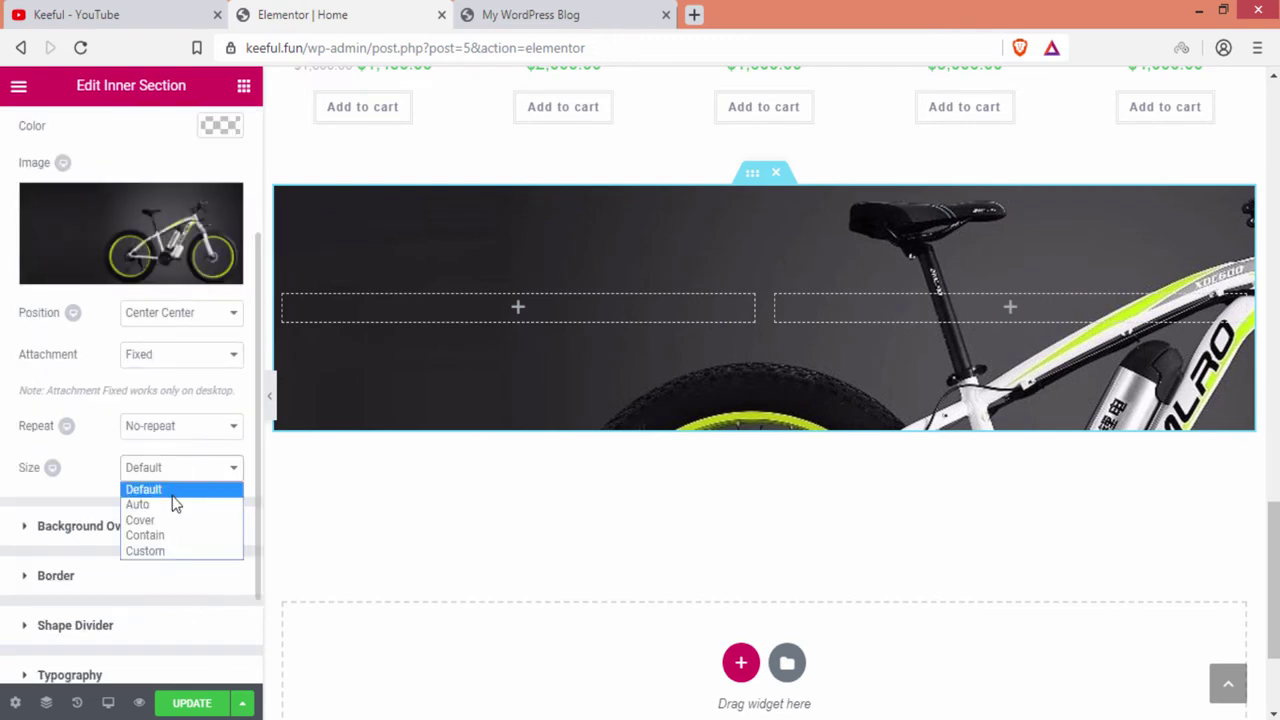
{"action": "left_click", "coordinate": [170, 524]}
{"action": "left_click", "coordinate": [195, 703]}
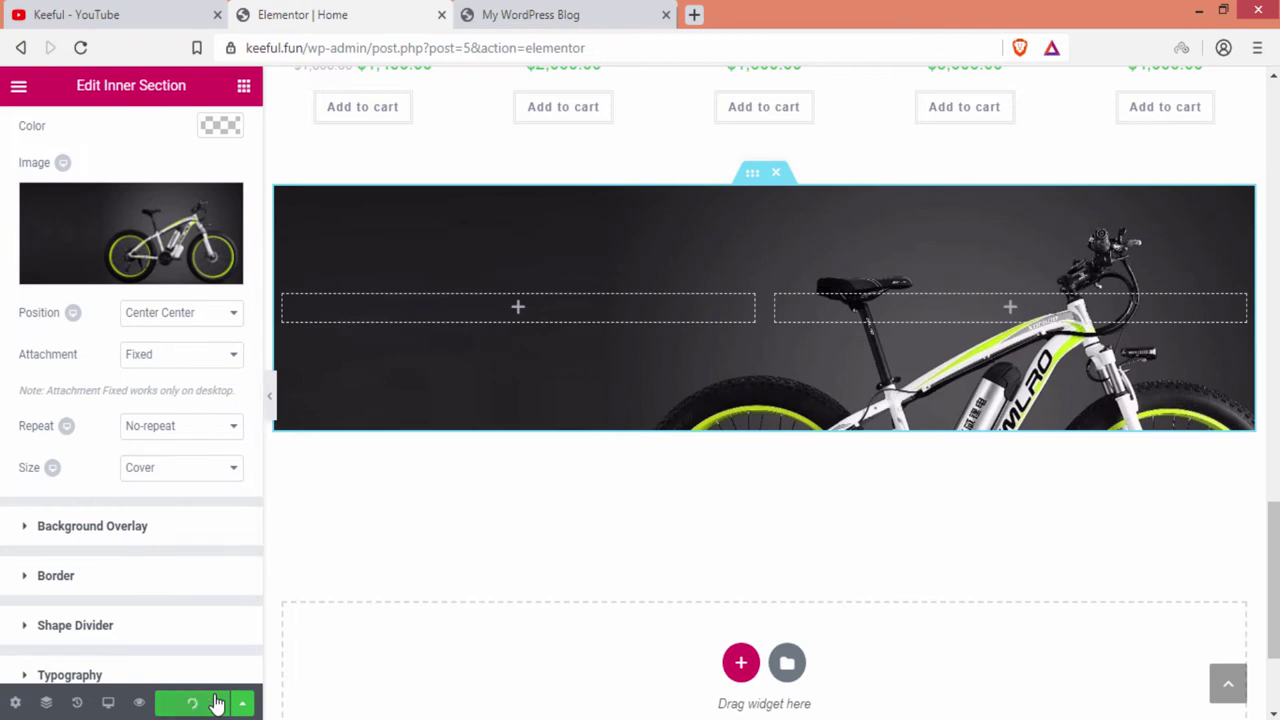
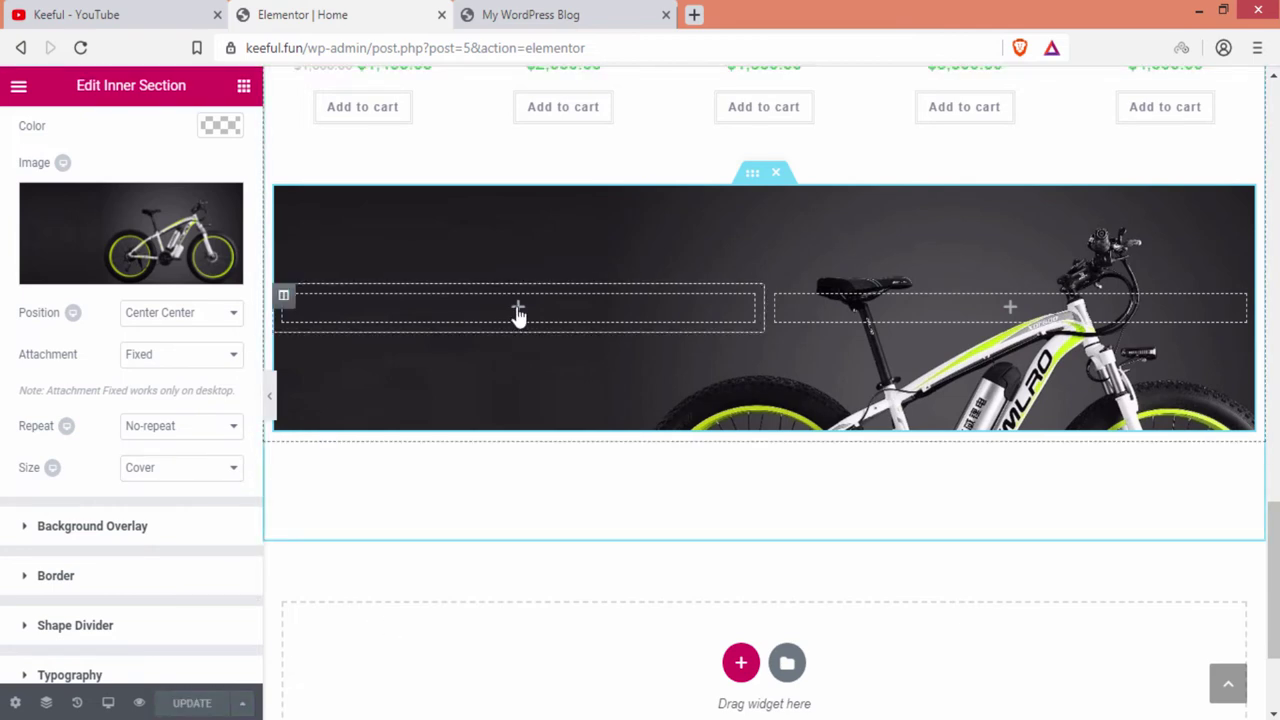
- Add a Heading widget to the banner's left column reading 'go the distance'
{"action": "left_click", "coordinate": [518, 309]}
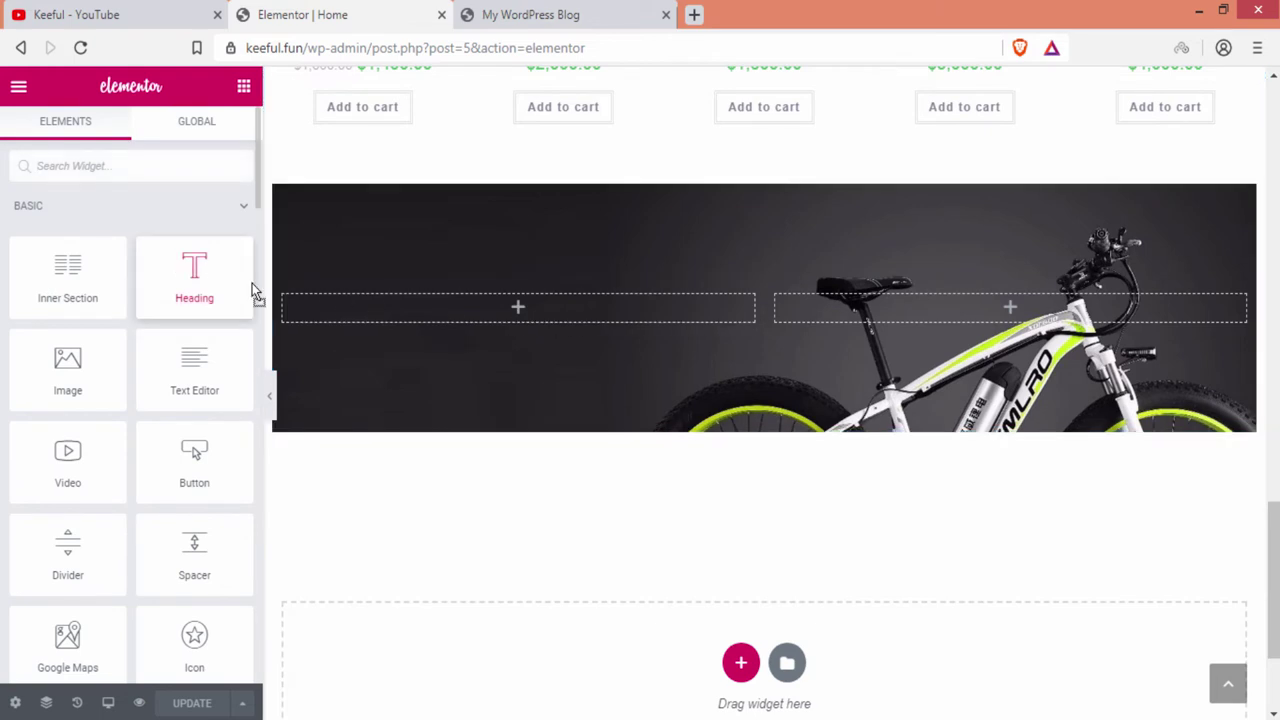
{"action": "left_click_drag", "start_coordinate": [252, 290], "coordinate": [521, 317]}
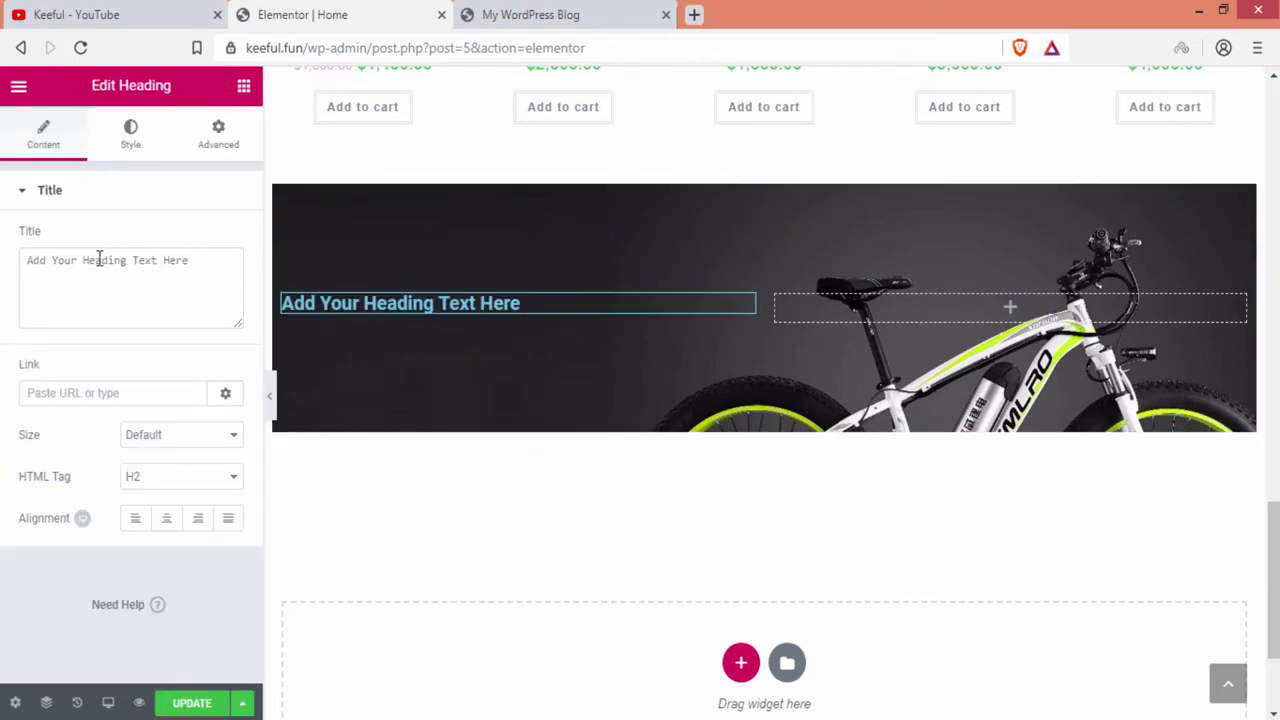
{"action": "left_click_drag", "start_coordinate": [189, 260], "coordinate": [26, 258]}
{"action": "type", "text": "go the distance!"}
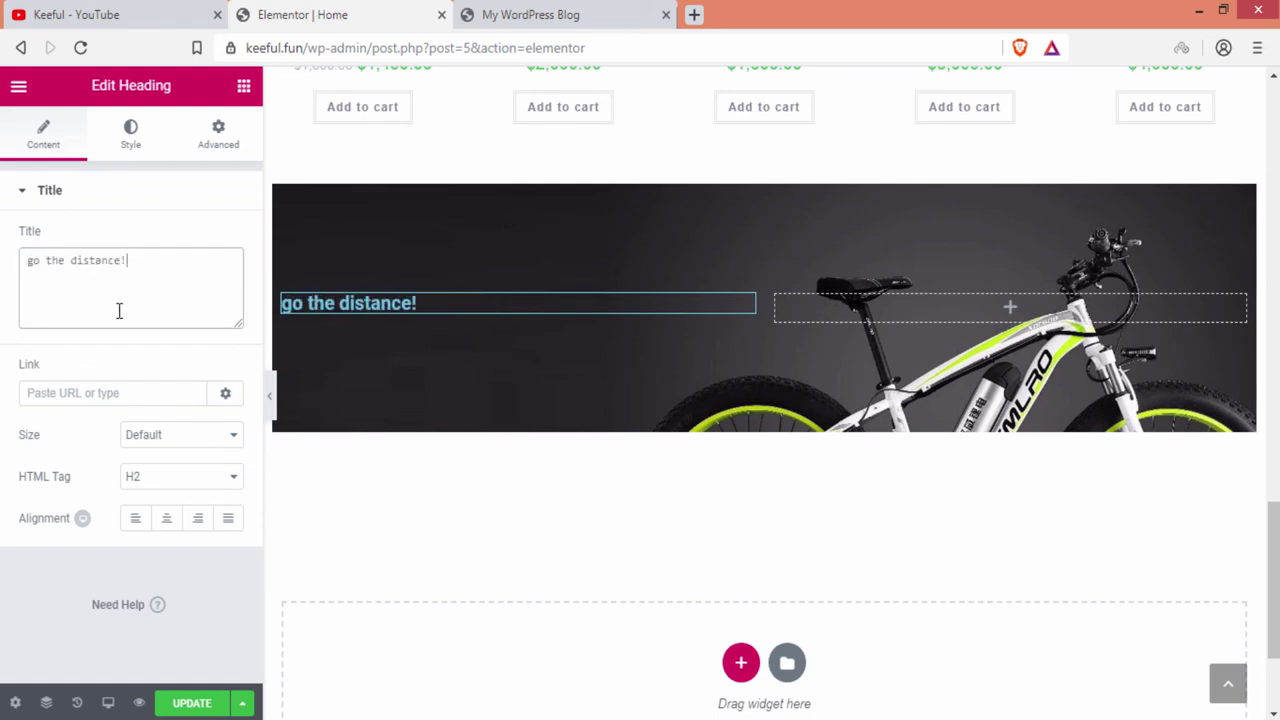
- Make the heading text colour white
{"action": "left_click", "coordinate": [131, 142]}
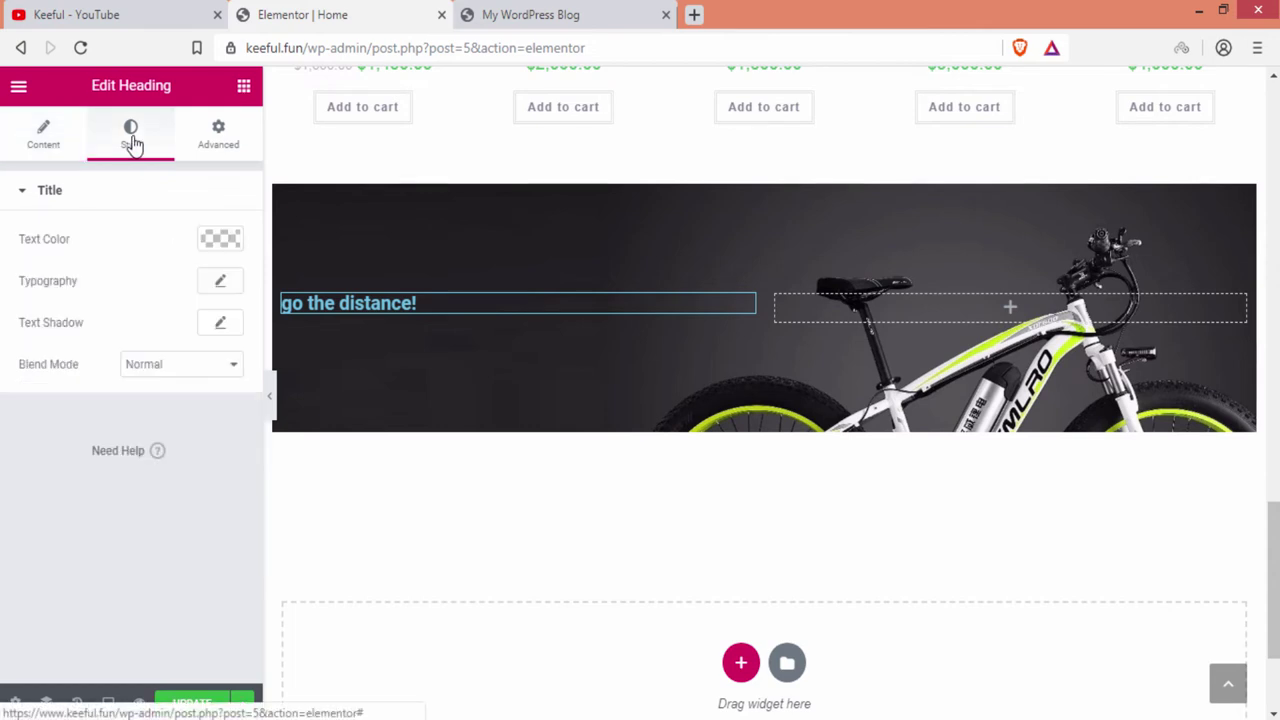
{"action": "left_click", "coordinate": [221, 241]}
{"action": "left_click", "coordinate": [180, 460]}
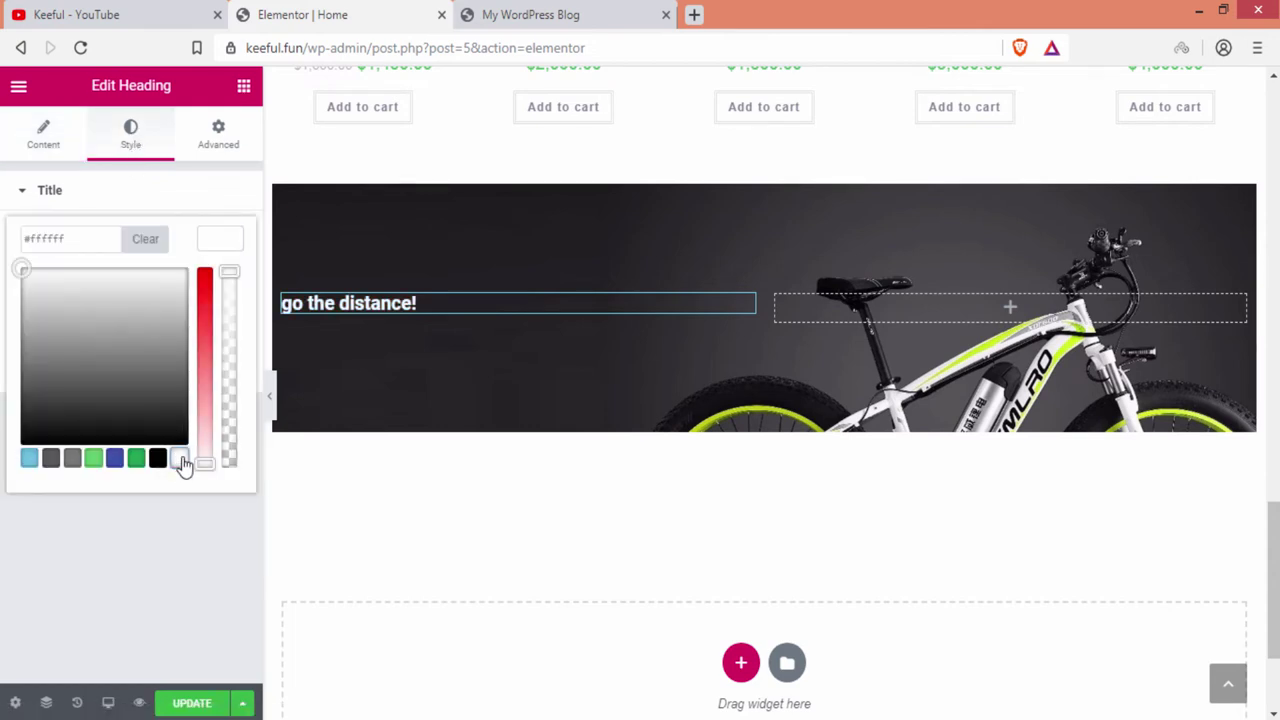
{"action": "left_click", "coordinate": [222, 246]}
- Set the heading typography to Lato, 41 px, weight 700, uppercase
{"action": "left_click", "coordinate": [221, 281]}
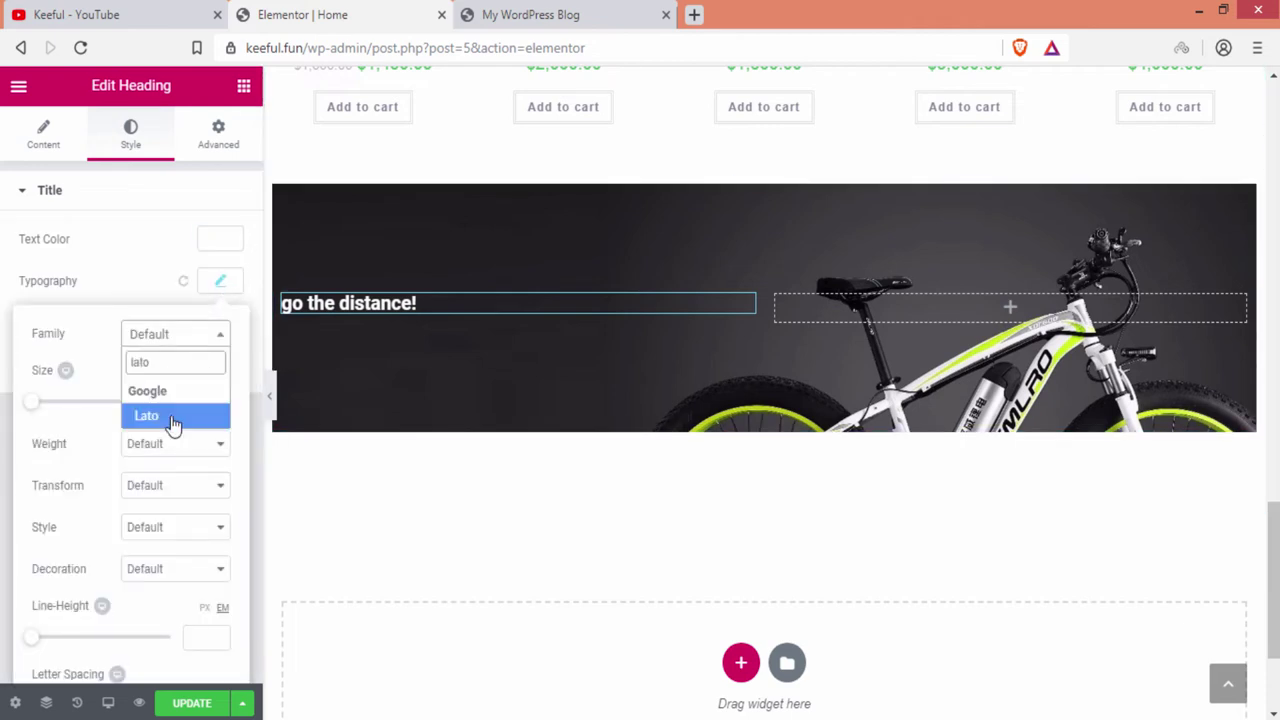
{"action": "left_click", "coordinate": [172, 423]}
{"action": "left_click", "coordinate": [195, 403]}
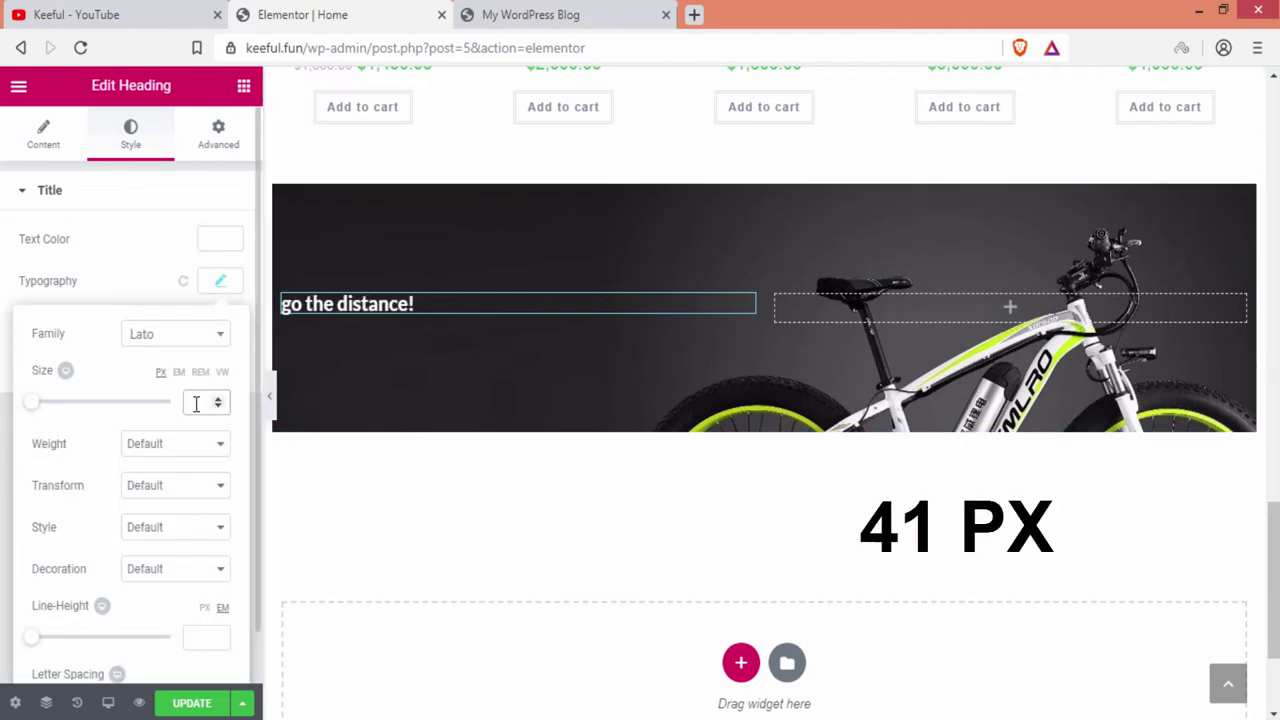
{"action": "type", "text": "41"}
{"action": "scroll", "coordinate": [195, 403], "scroll_direction": "down", "scroll_amount": 1}
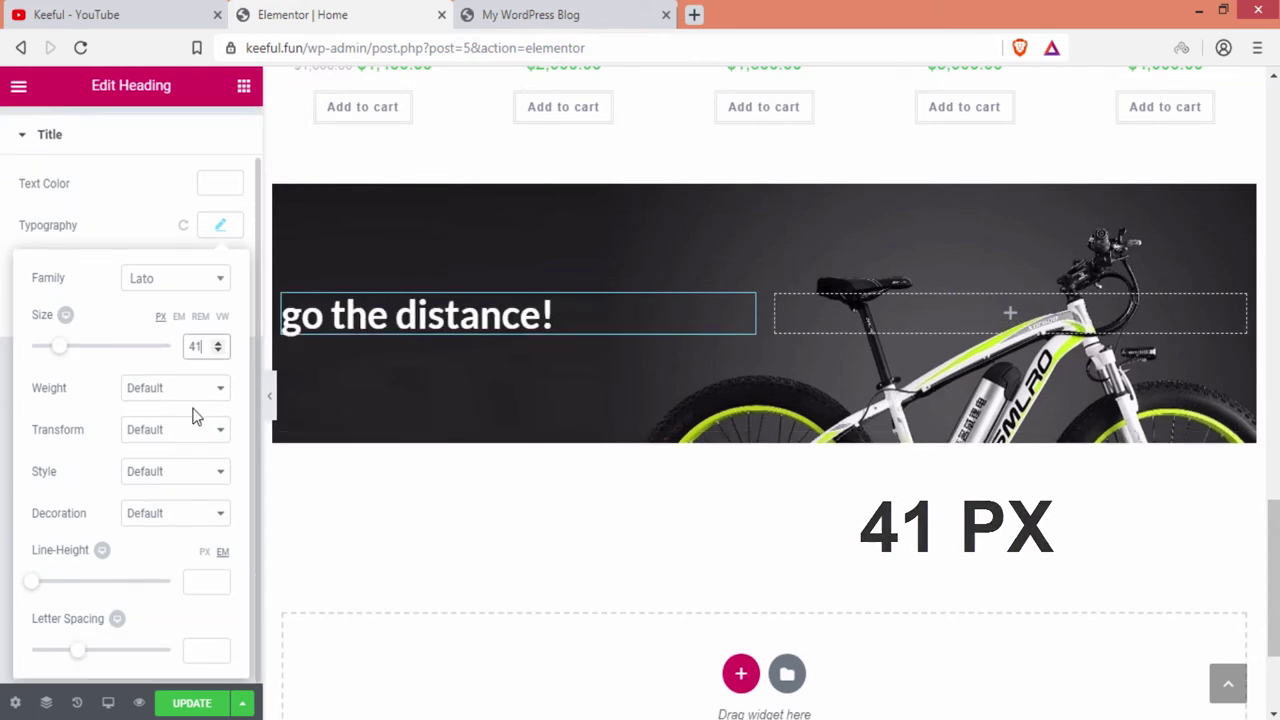
{"action": "left_click", "coordinate": [188, 390]}
{"action": "left_click", "coordinate": [150, 502]}
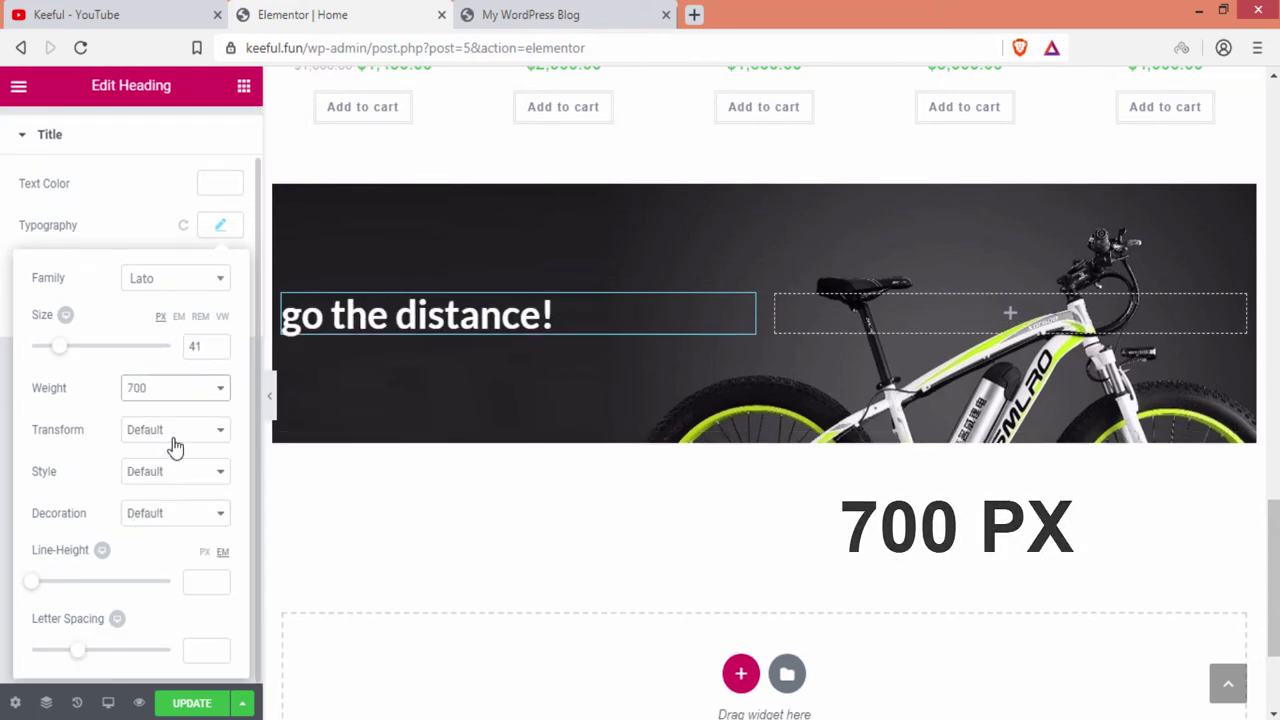
{"action": "left_click", "coordinate": [174, 432]}
{"action": "left_click", "coordinate": [170, 465]}
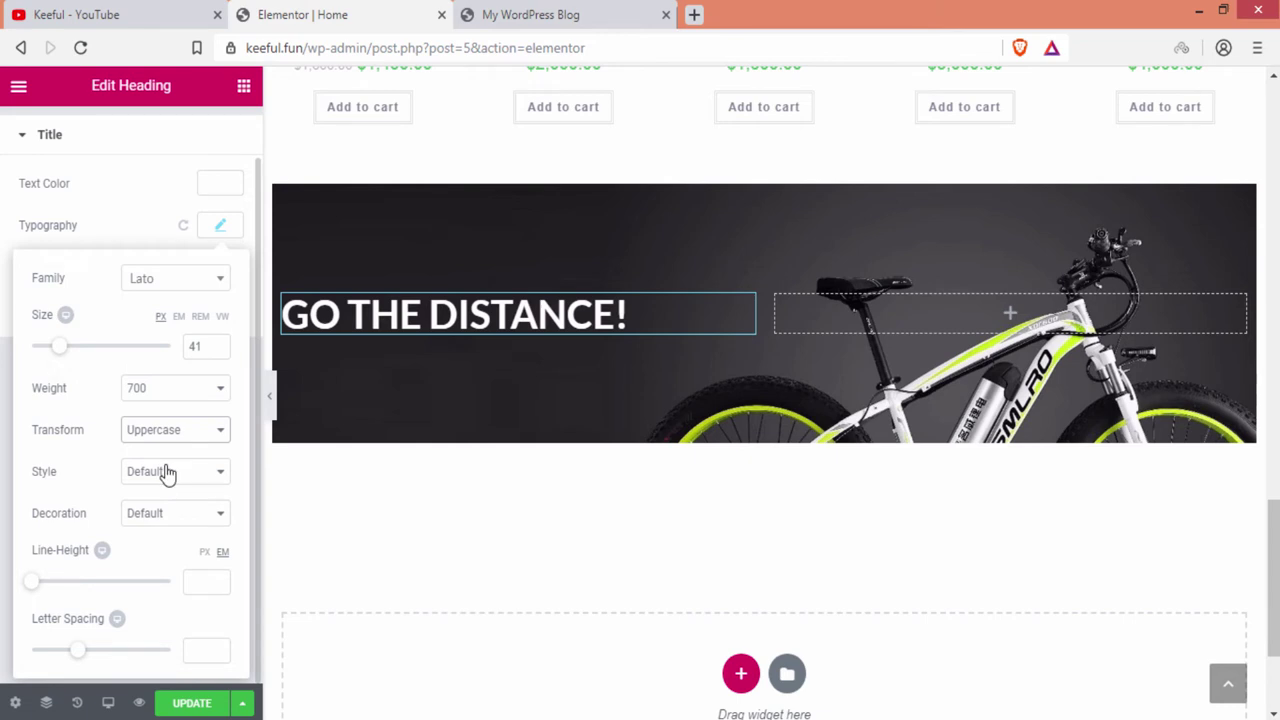
- Set the heading letter spacing to 0.5 and save the page
{"action": "left_click_drag", "start_coordinate": [79, 651], "coordinate": [90, 653]}
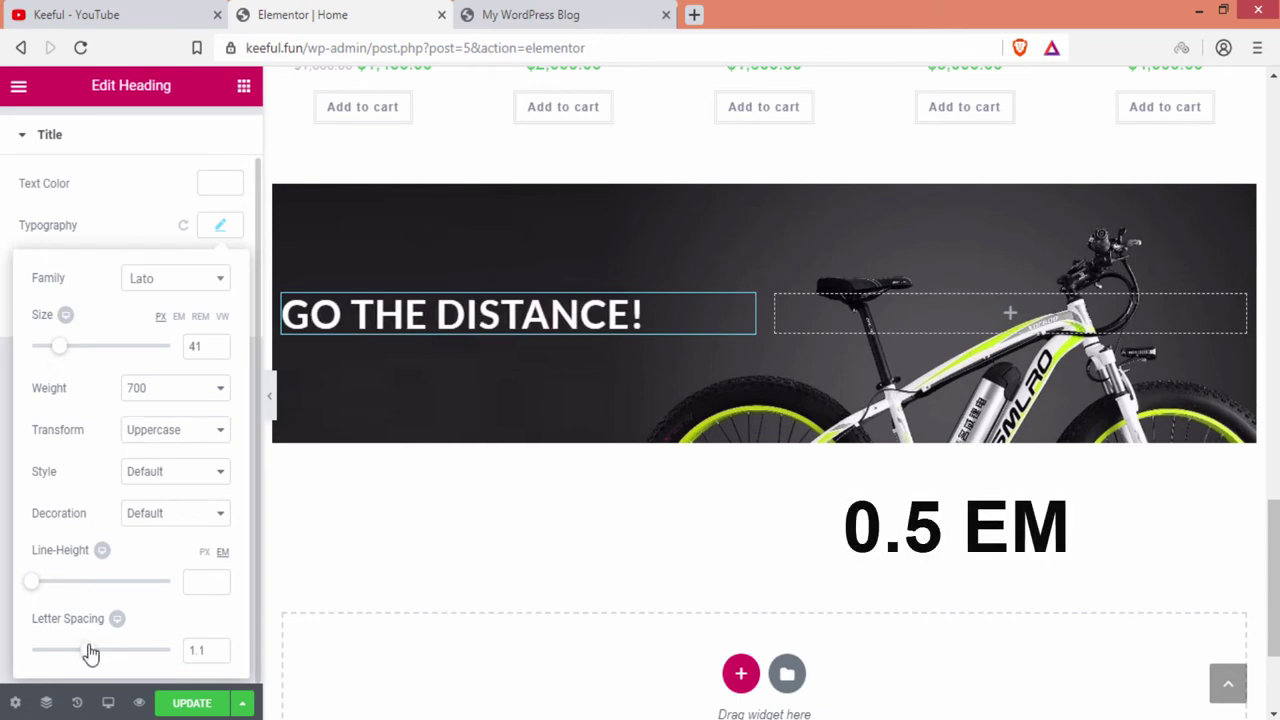
{"action": "double_click", "coordinate": [202, 652]}
{"action": "type", "text": "0.5"}
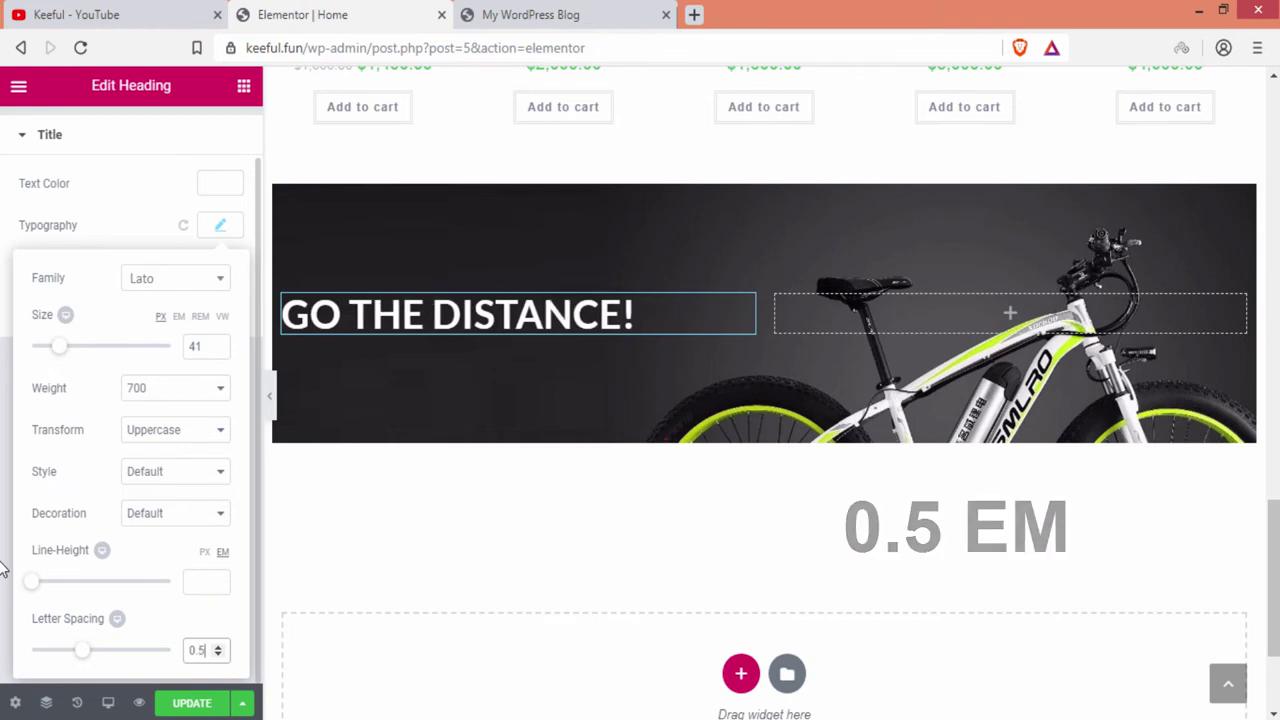
{"action": "left_click", "coordinate": [190, 703]}
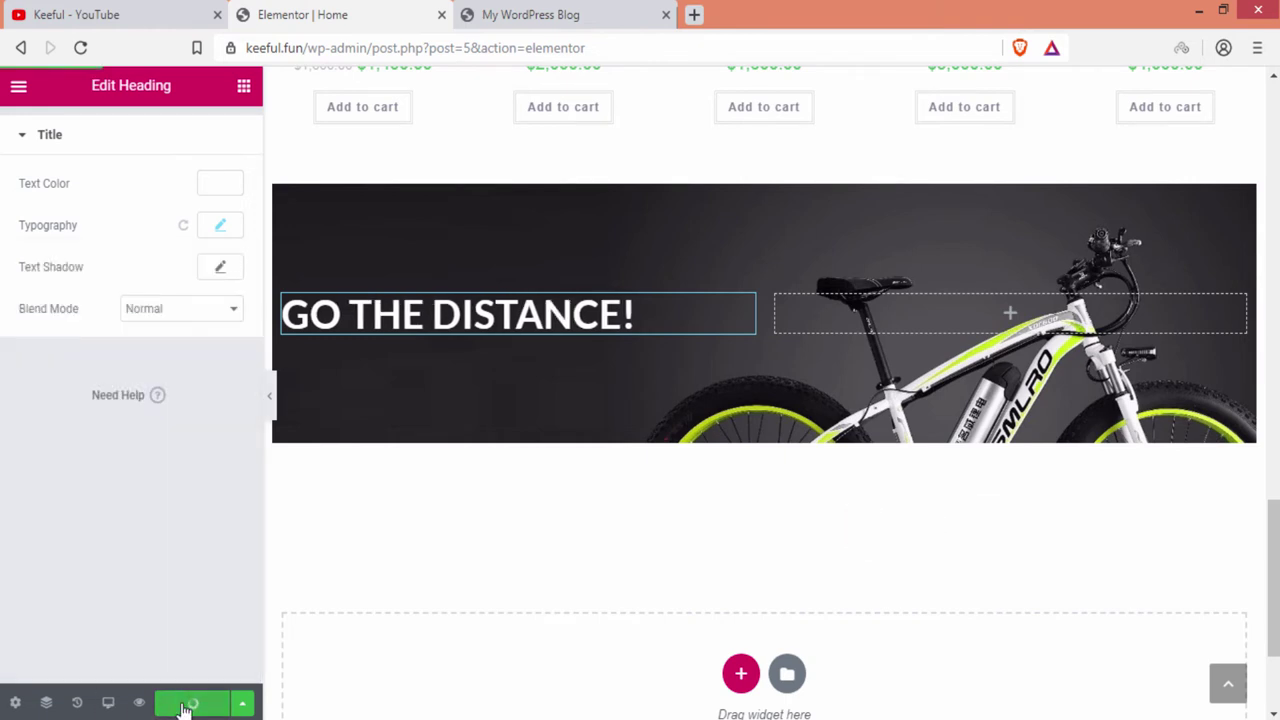
{"action": "scroll", "coordinate": [145, 325], "scroll_direction": "up", "scroll_amount": 1}
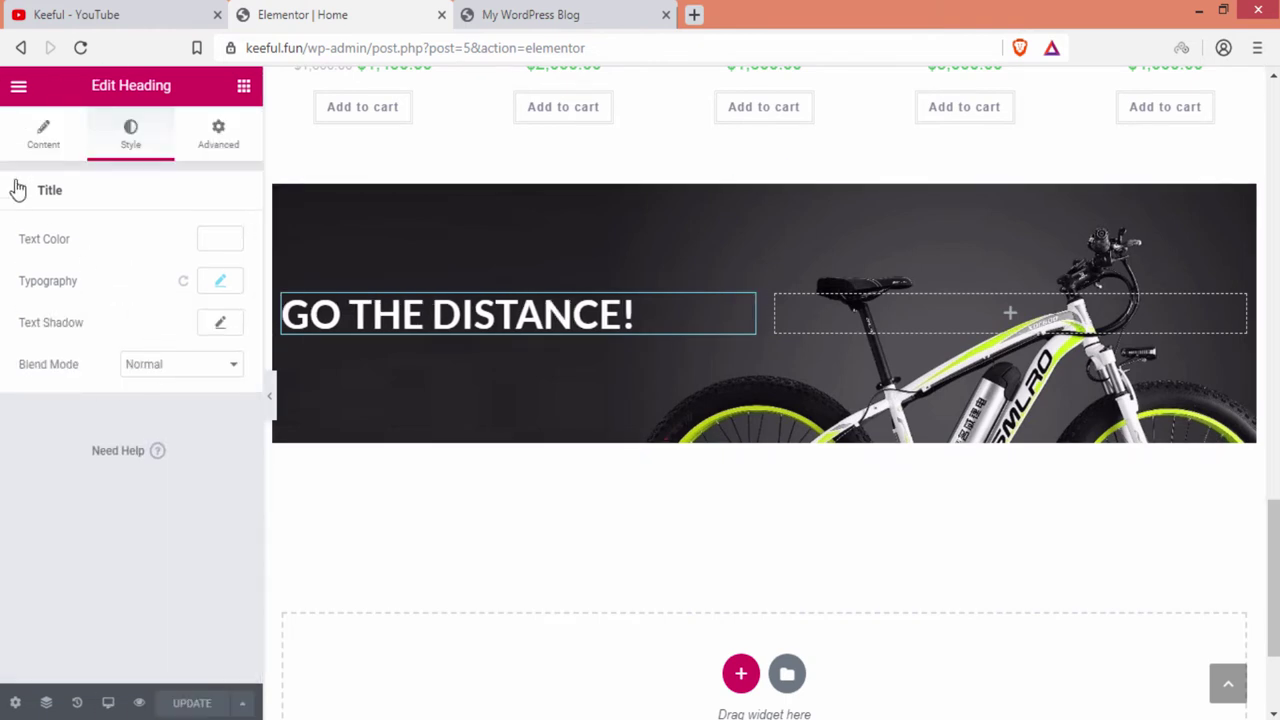
{"action": "left_click", "coordinate": [18, 88]}
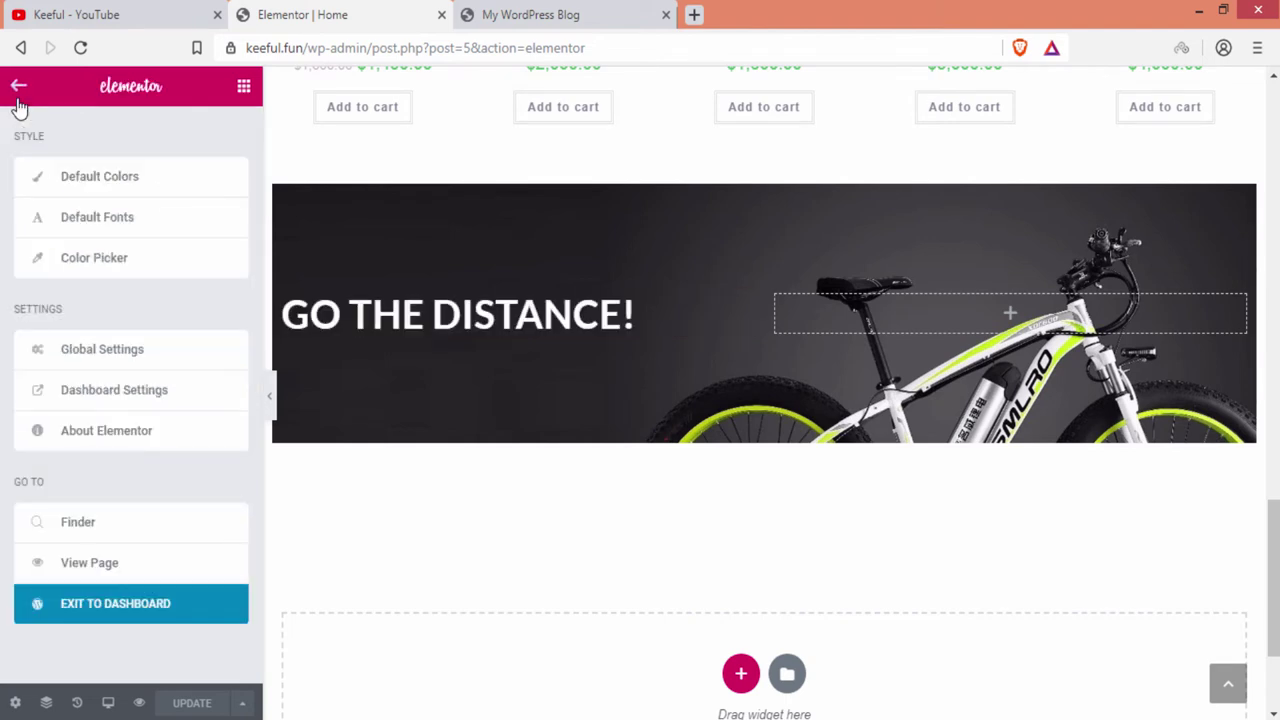
{"action": "left_click", "coordinate": [18, 88]}
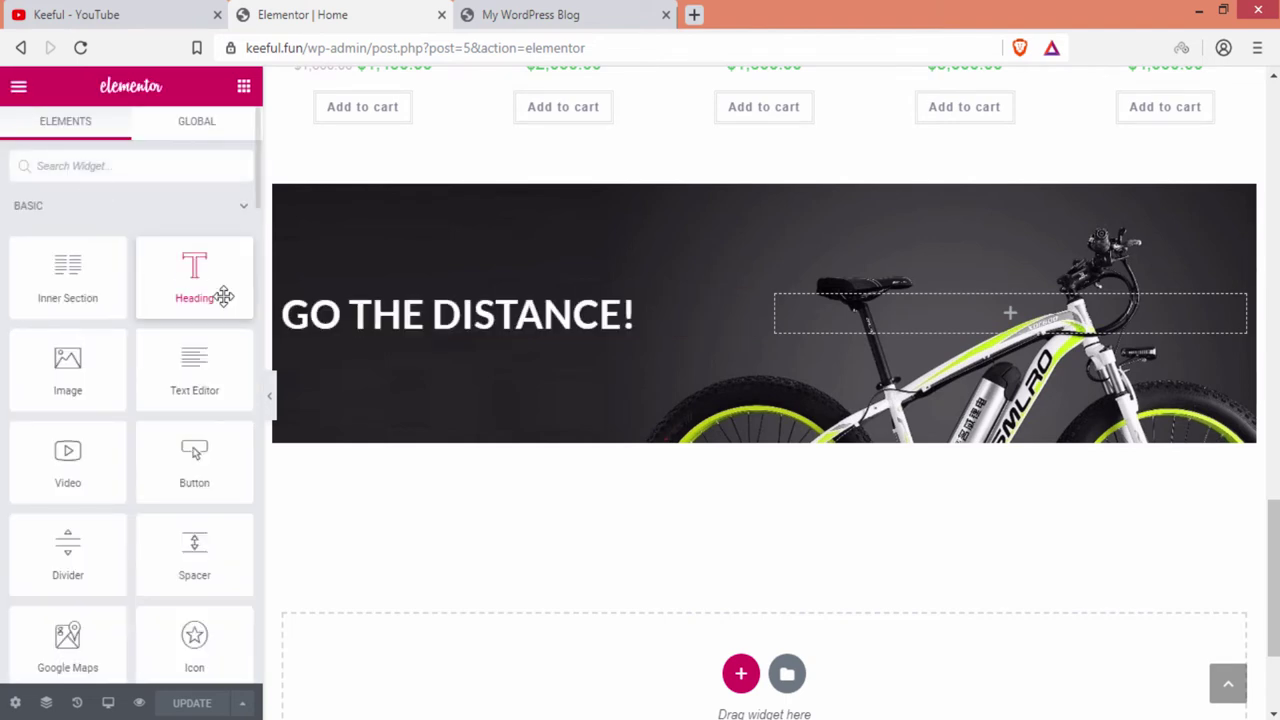
- Add a second heading below reading 'Get a great ride with' as an H3
{"action": "left_click_drag", "start_coordinate": [183, 277], "coordinate": [474, 342]}
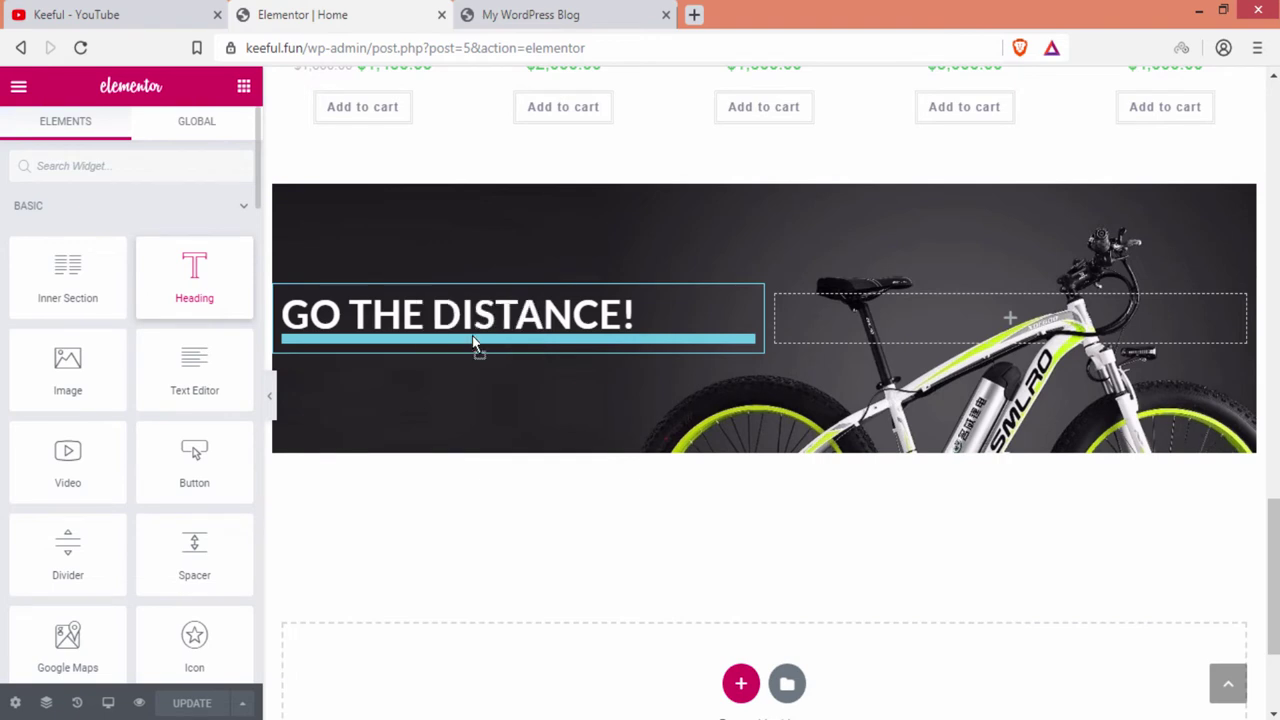
{"action": "triple_click", "coordinate": [190, 259]}
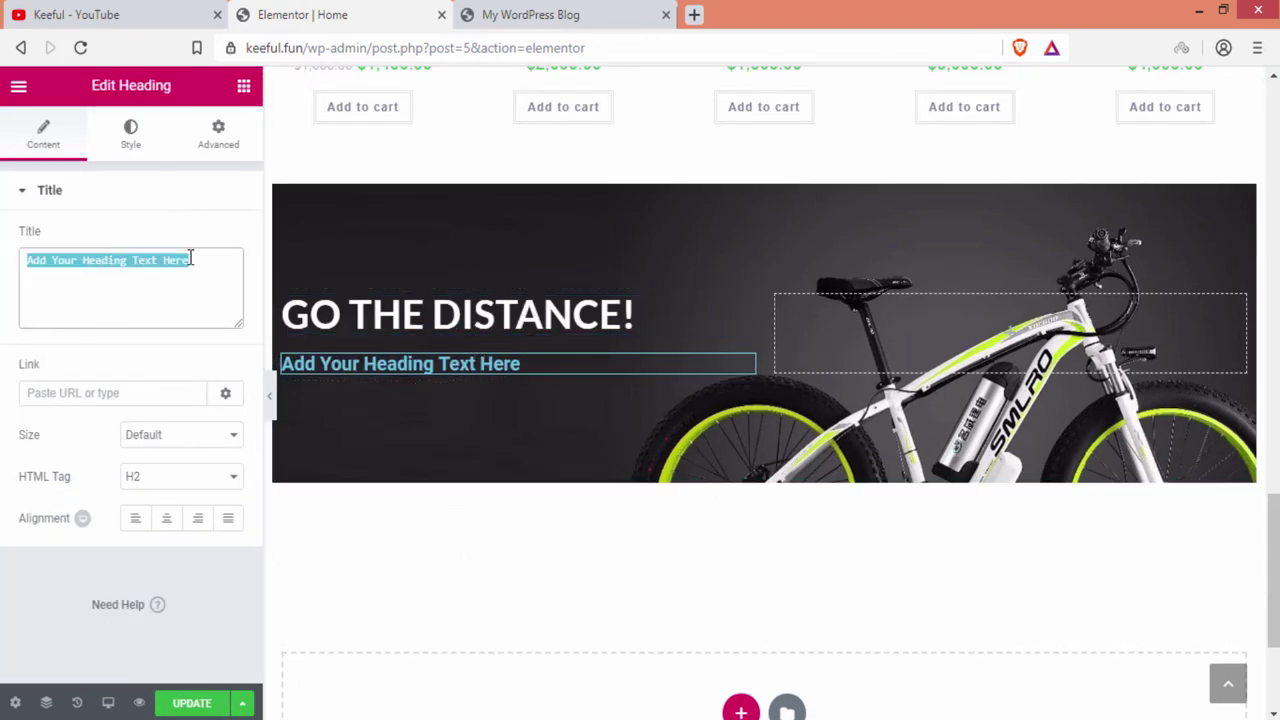
{"action": "type", "text": "Get a great ride with top bike"}
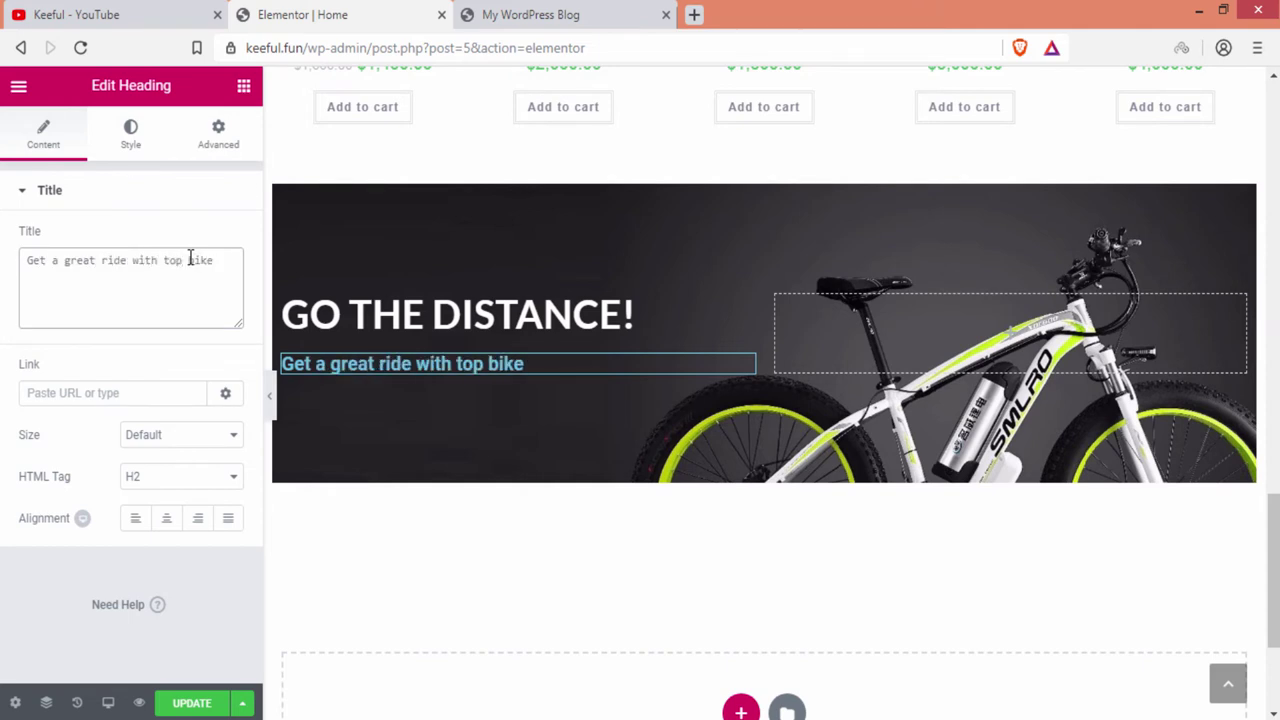
{"action": "left_click", "coordinate": [185, 476]}
{"action": "left_click", "coordinate": [152, 526]}
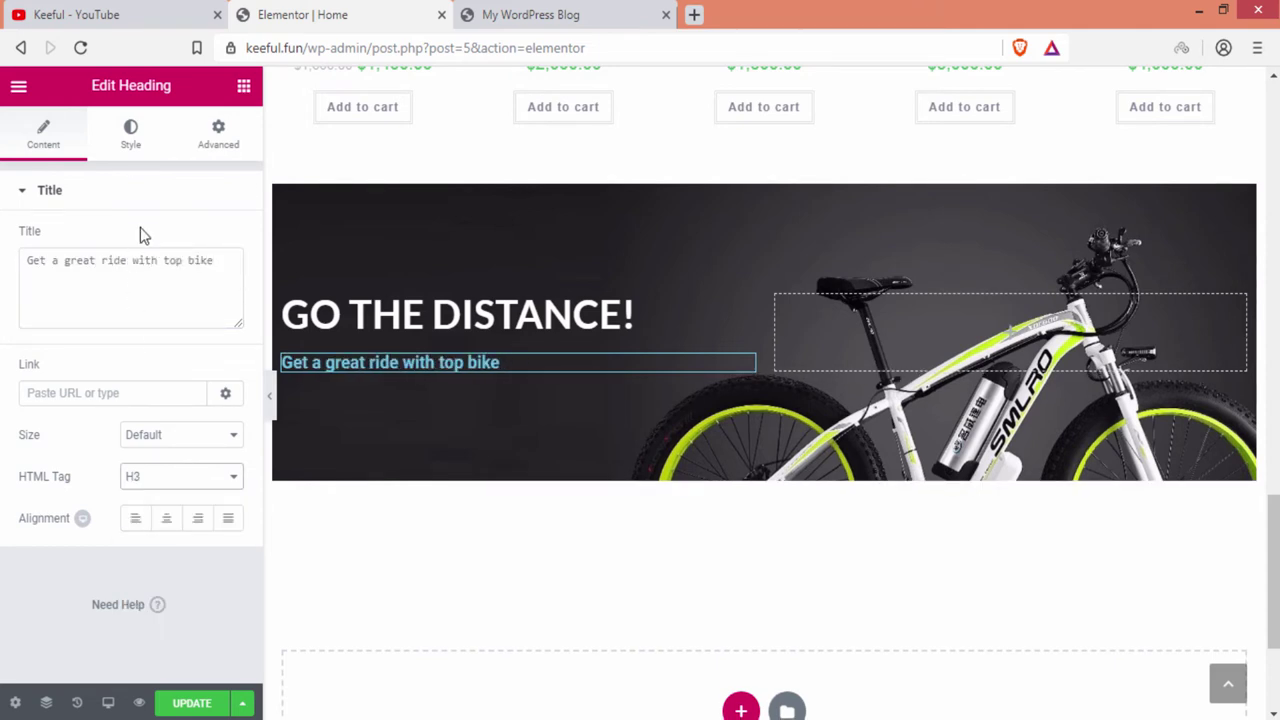
- Make the subheading text colour white
{"action": "left_click", "coordinate": [131, 140]}
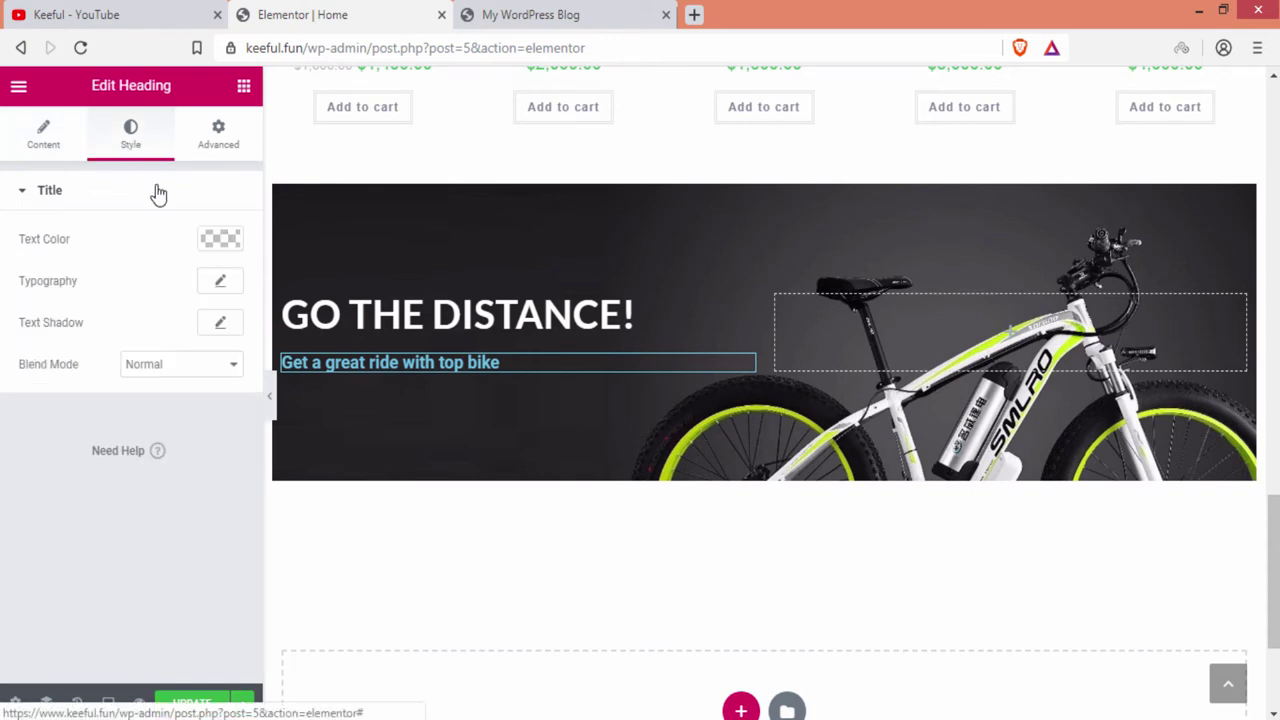
{"action": "left_click", "coordinate": [222, 242]}
{"action": "left_click", "coordinate": [178, 462]}
{"action": "left_click", "coordinate": [222, 242]}
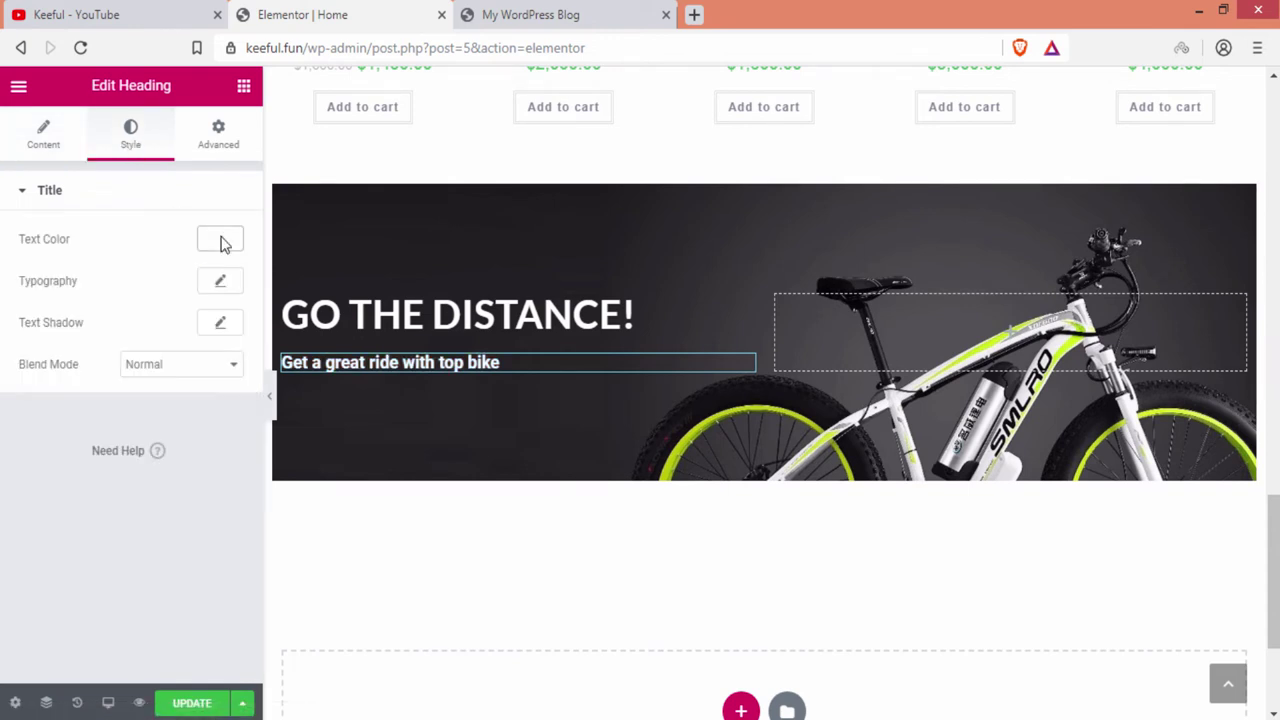
- Set the subheading typography to Lato 30 px, uppercase
{"action": "left_click", "coordinate": [222, 281]}
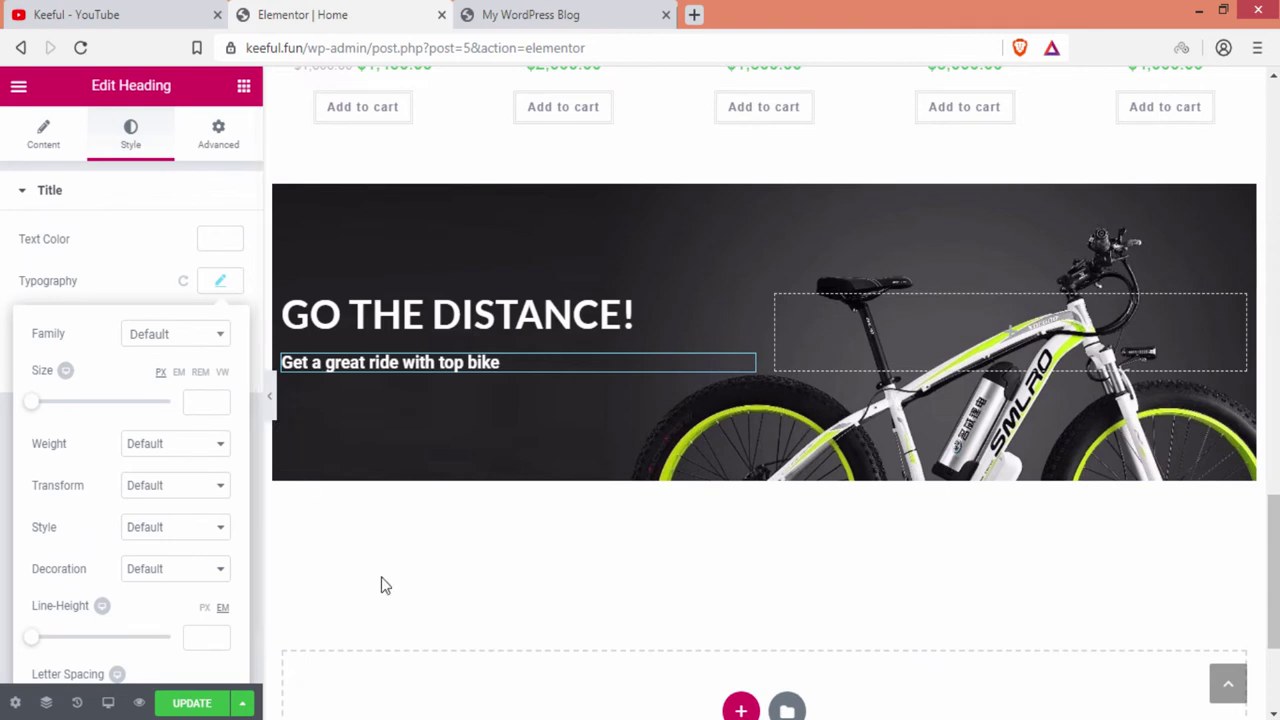
{"action": "left_click", "coordinate": [190, 347]}
{"action": "type", "text": "lato"}
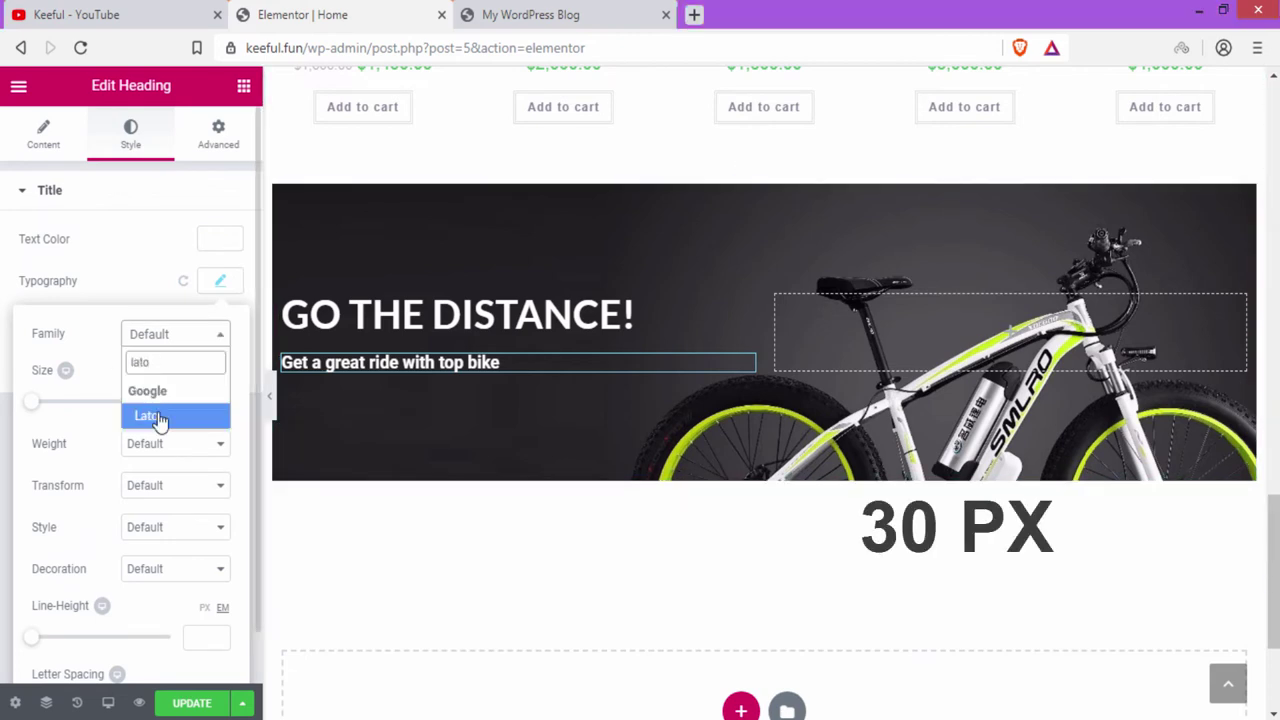
{"action": "left_click", "coordinate": [158, 416]}
{"action": "left_click", "coordinate": [187, 401]}
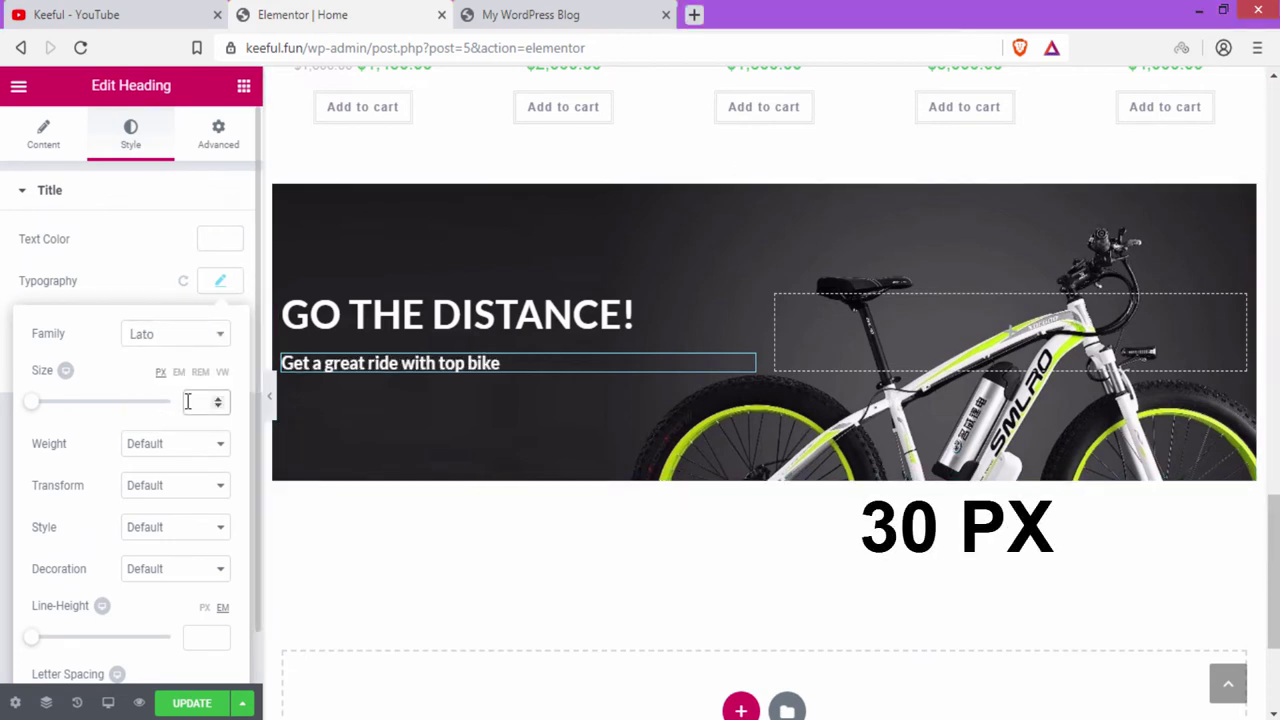
{"action": "type", "text": "30"}
{"action": "left_click", "coordinate": [200, 443]}
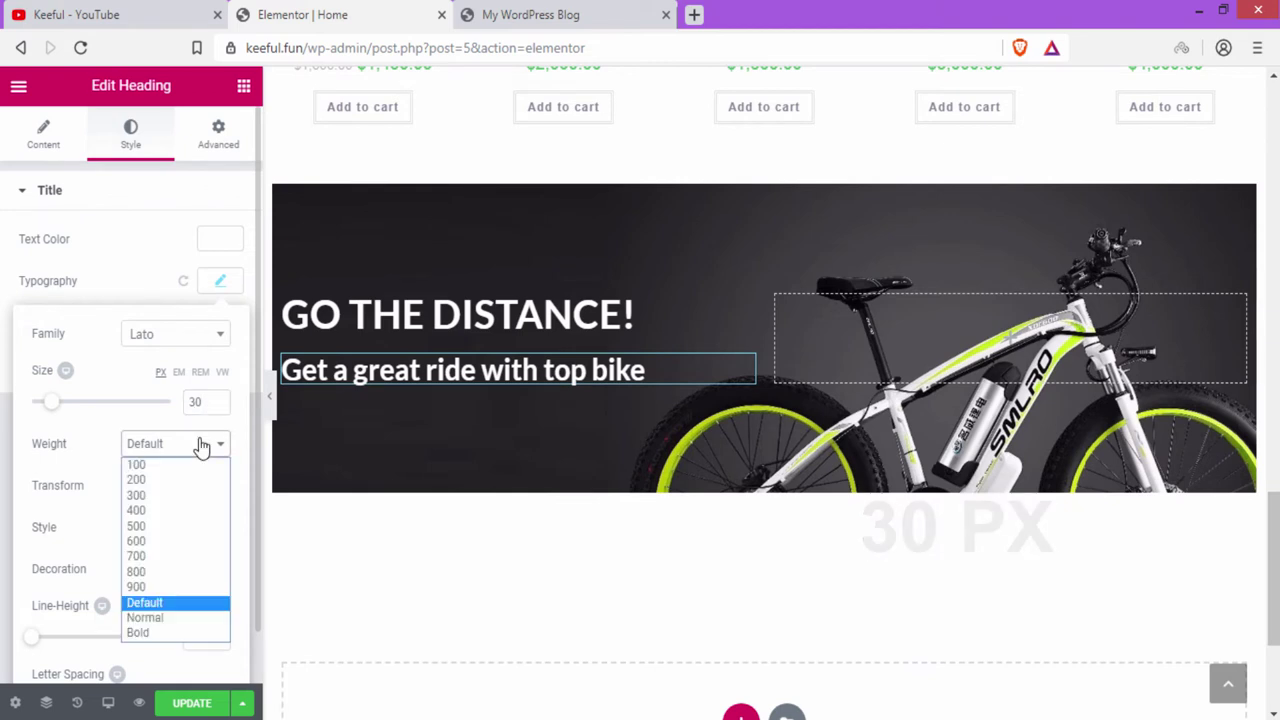
{"action": "key", "text": "Escape"}
{"action": "left_click", "coordinate": [172, 500]}
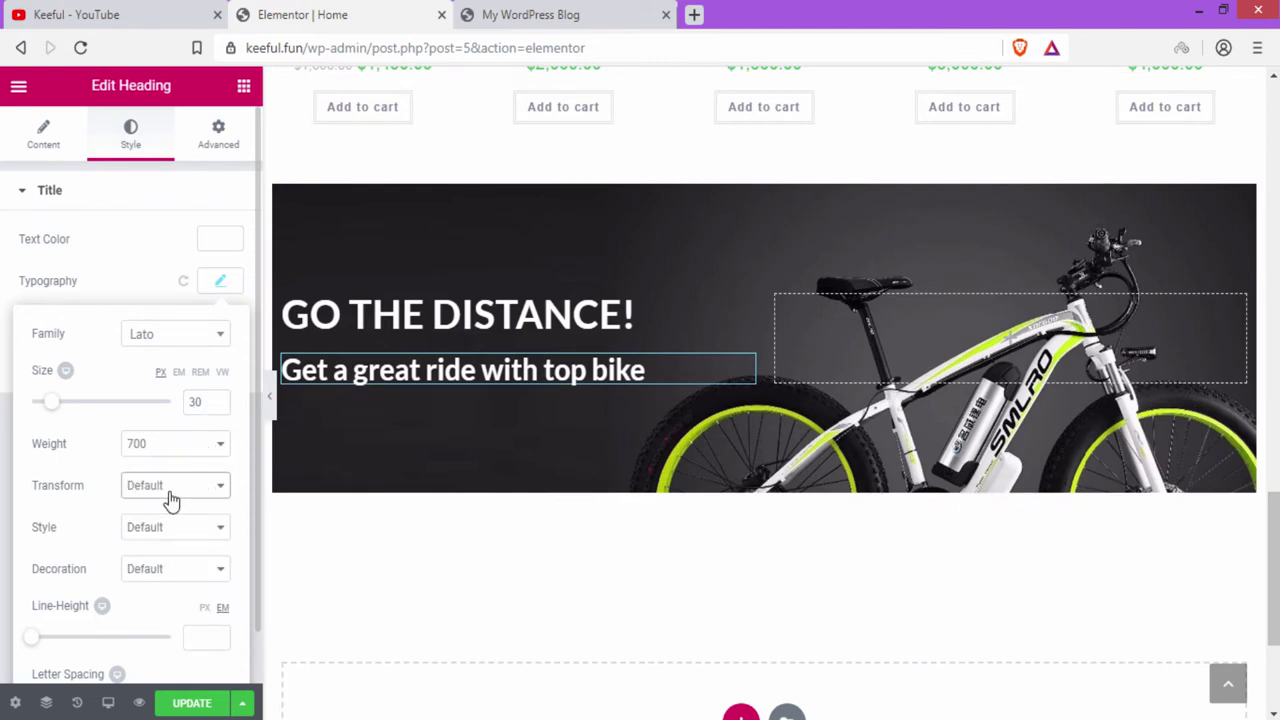
{"action": "left_click", "coordinate": [164, 518]}
- Give the subheading line height 1.3 and letter spacing 2, then save
{"action": "scroll", "coordinate": [164, 555], "scroll_direction": "down", "scroll_amount": 1}
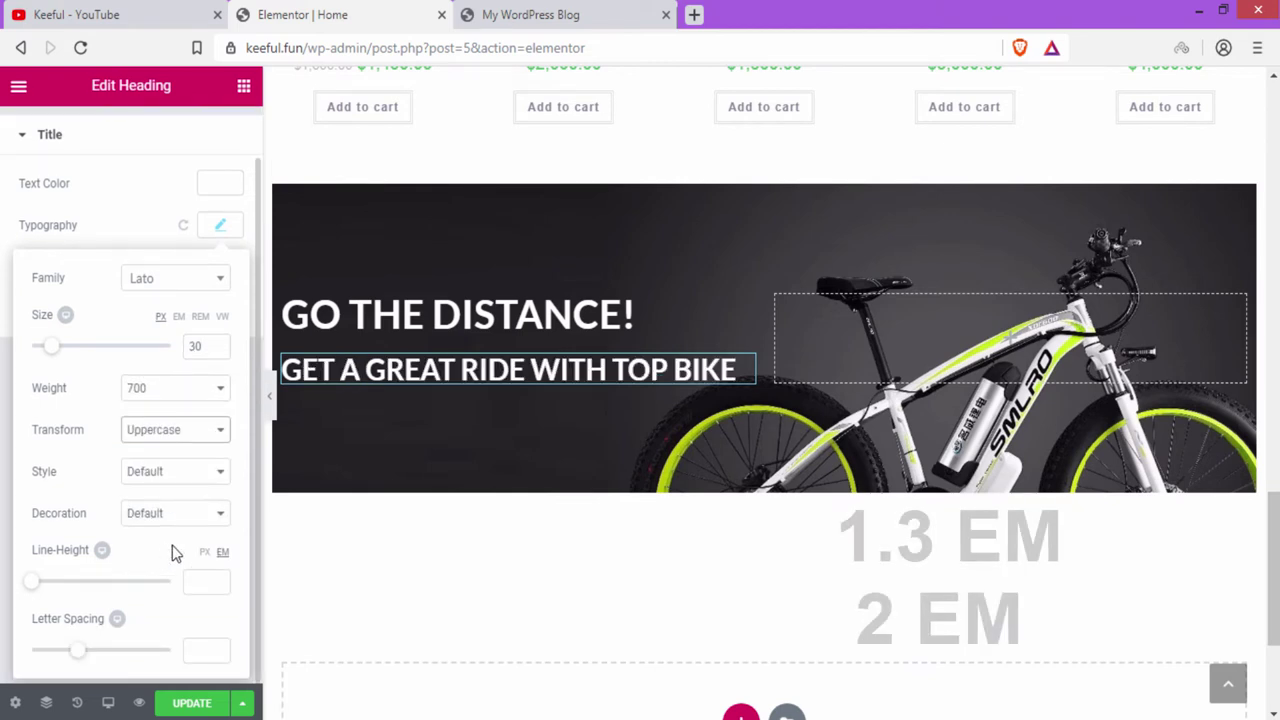
{"action": "left_click", "coordinate": [199, 582]}
{"action": "type", "text": "1.5"}
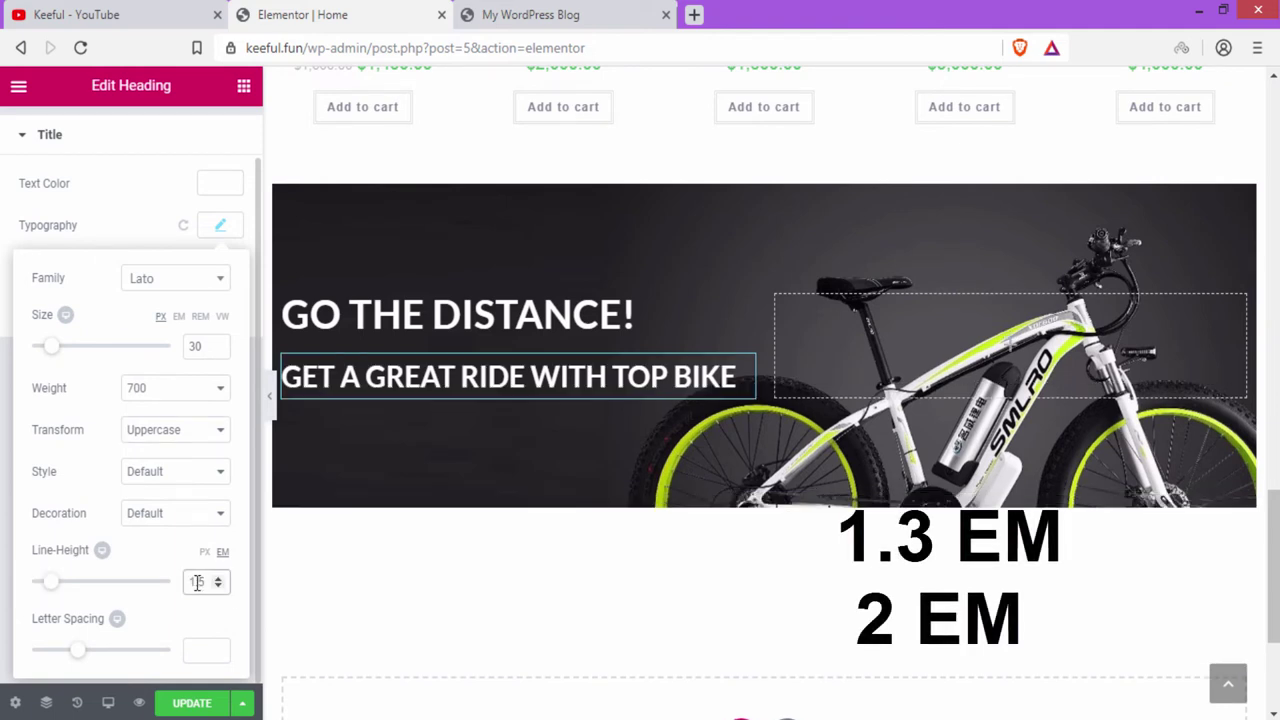
{"action": "left_click", "coordinate": [217, 587]}
{"action": "left_click", "coordinate": [217, 587]}
{"action": "left_click", "coordinate": [204, 650]}
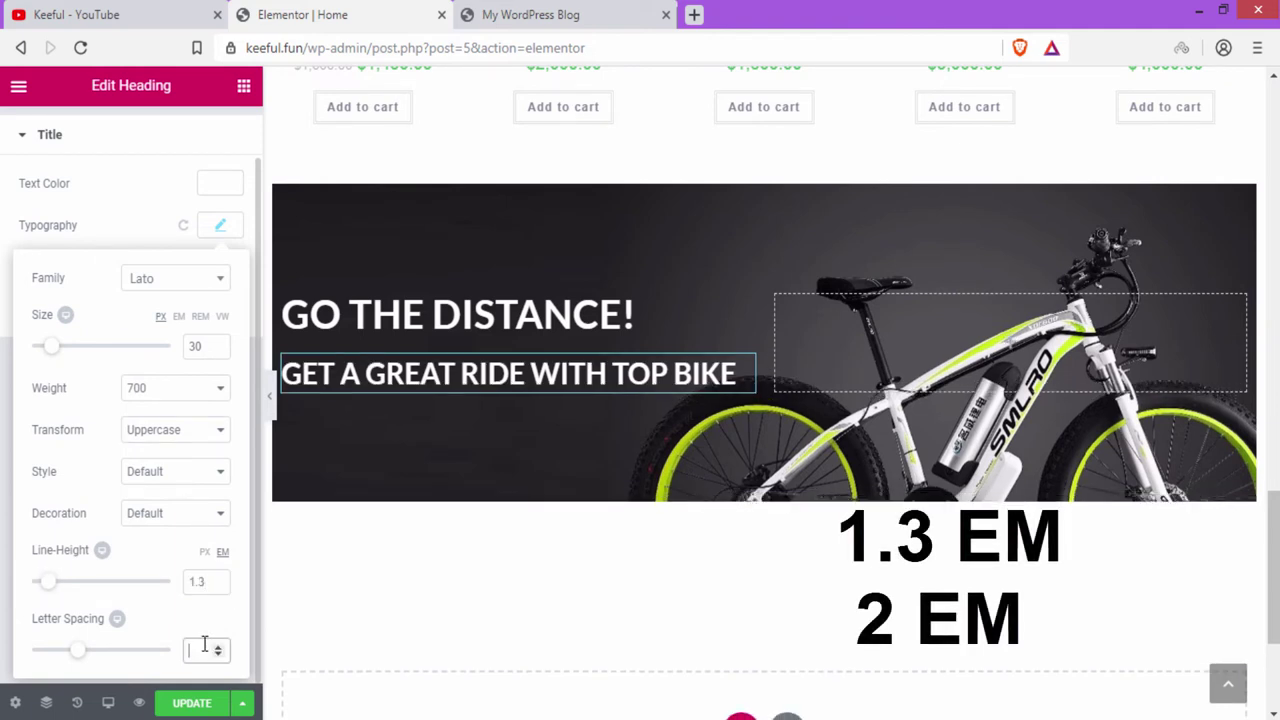
{"action": "type", "text": "2"}
{"action": "left_click", "coordinate": [194, 704]}
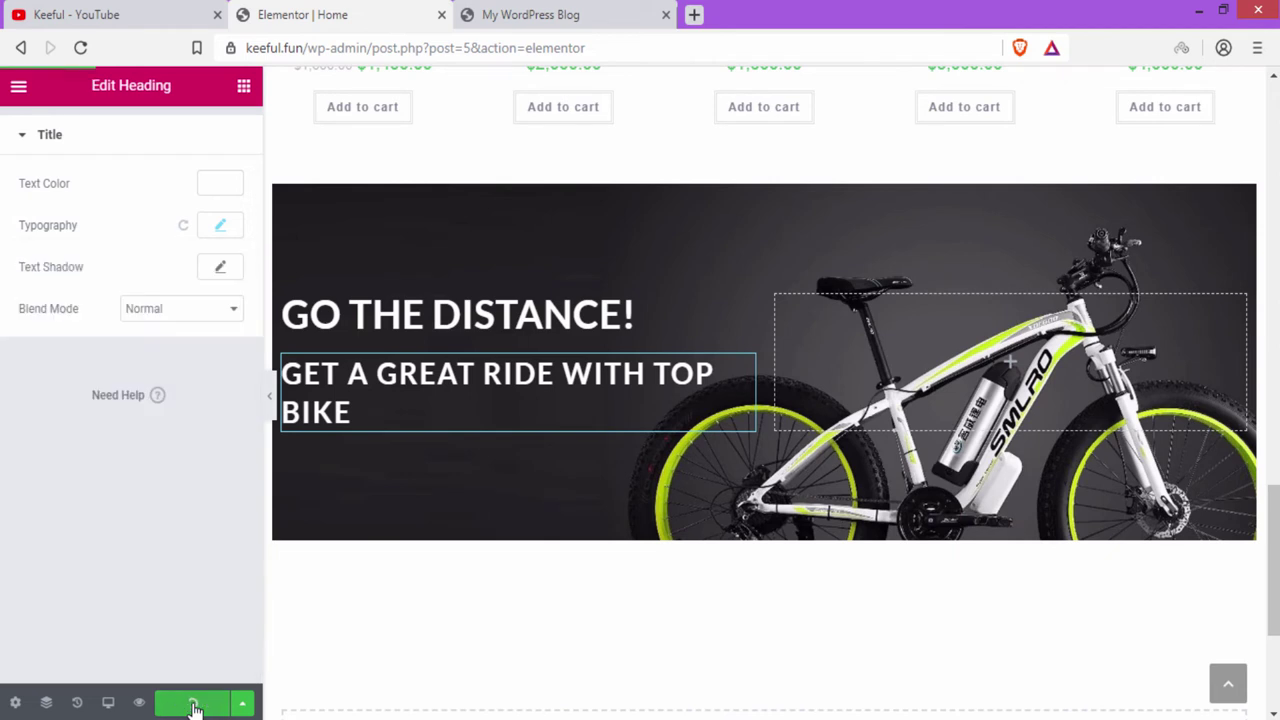
- Change the subheading text transform back to Default and save the page
{"action": "left_click", "coordinate": [220, 228]}
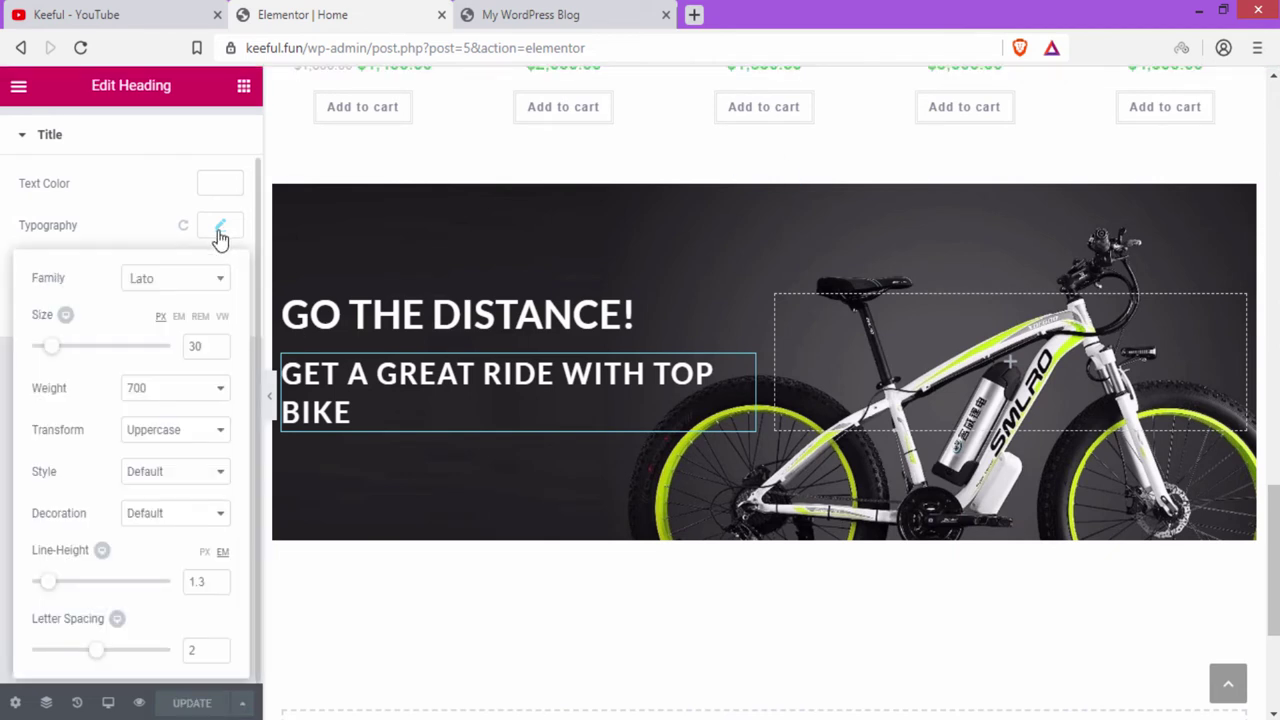
{"action": "left_click", "coordinate": [173, 433]}
{"action": "left_click", "coordinate": [163, 451]}
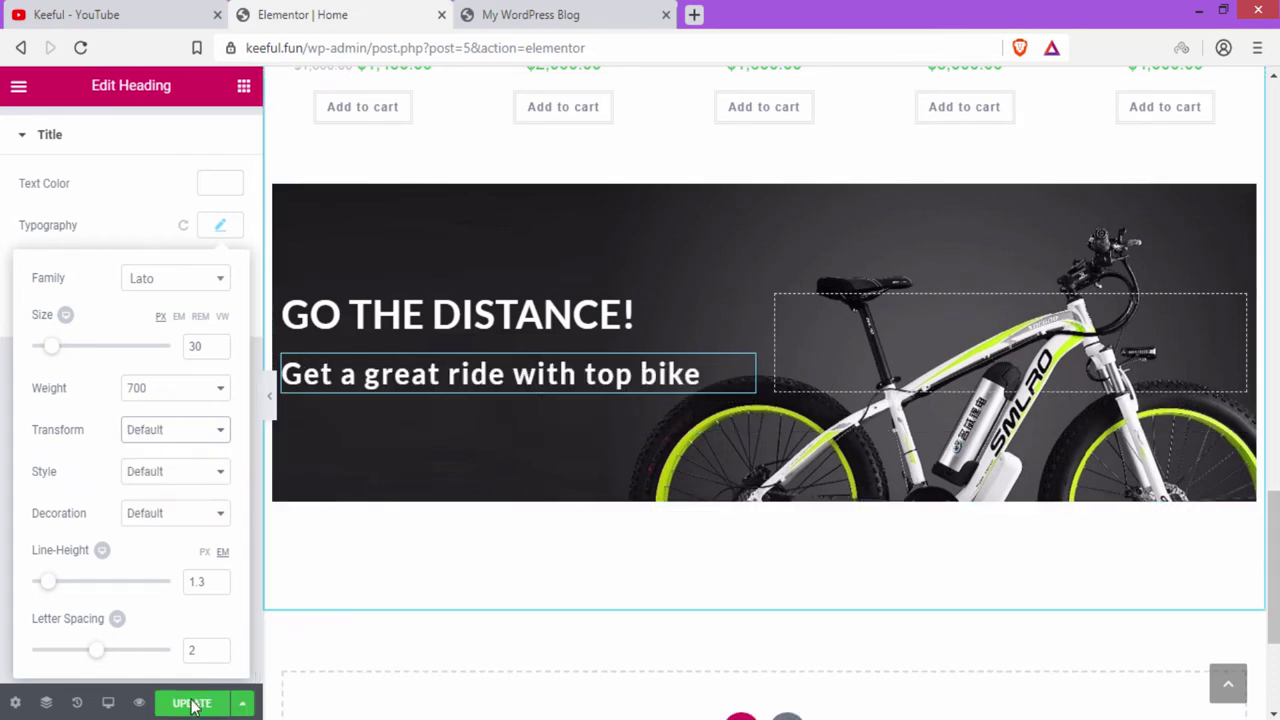
{"action": "left_click", "coordinate": [192, 703]}
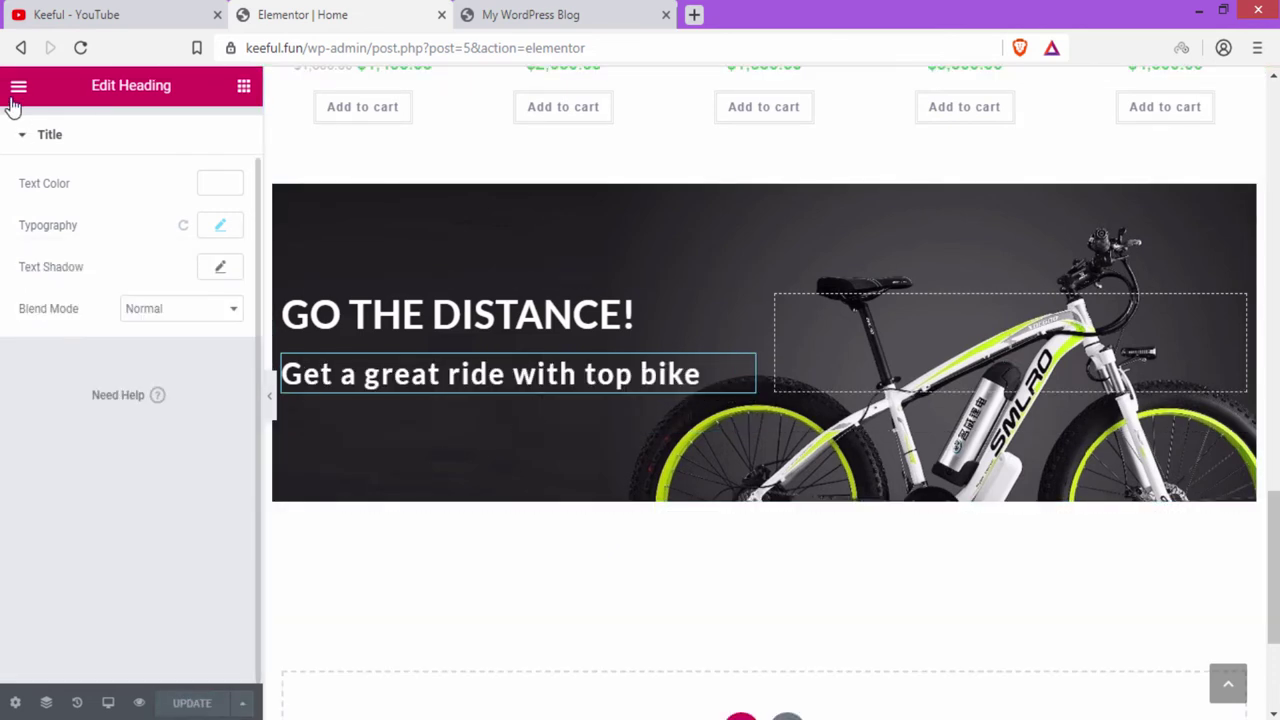
{"action": "left_click", "coordinate": [16, 92]}
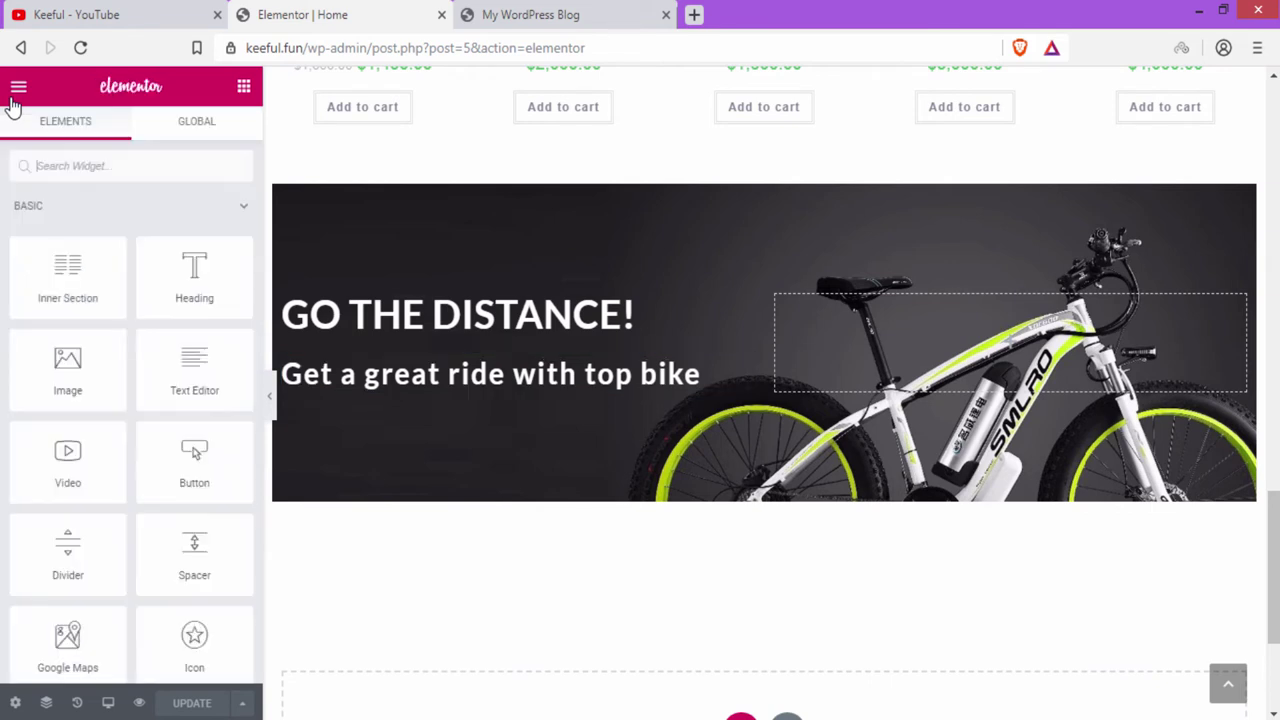
- Add a p-tagged line 'Boost your fitness up to 25% off, use code KEEFUL20' and save
{"action": "left_click_drag", "start_coordinate": [194, 275], "coordinate": [466, 382]}
{"action": "double_click", "coordinate": [205, 277]}
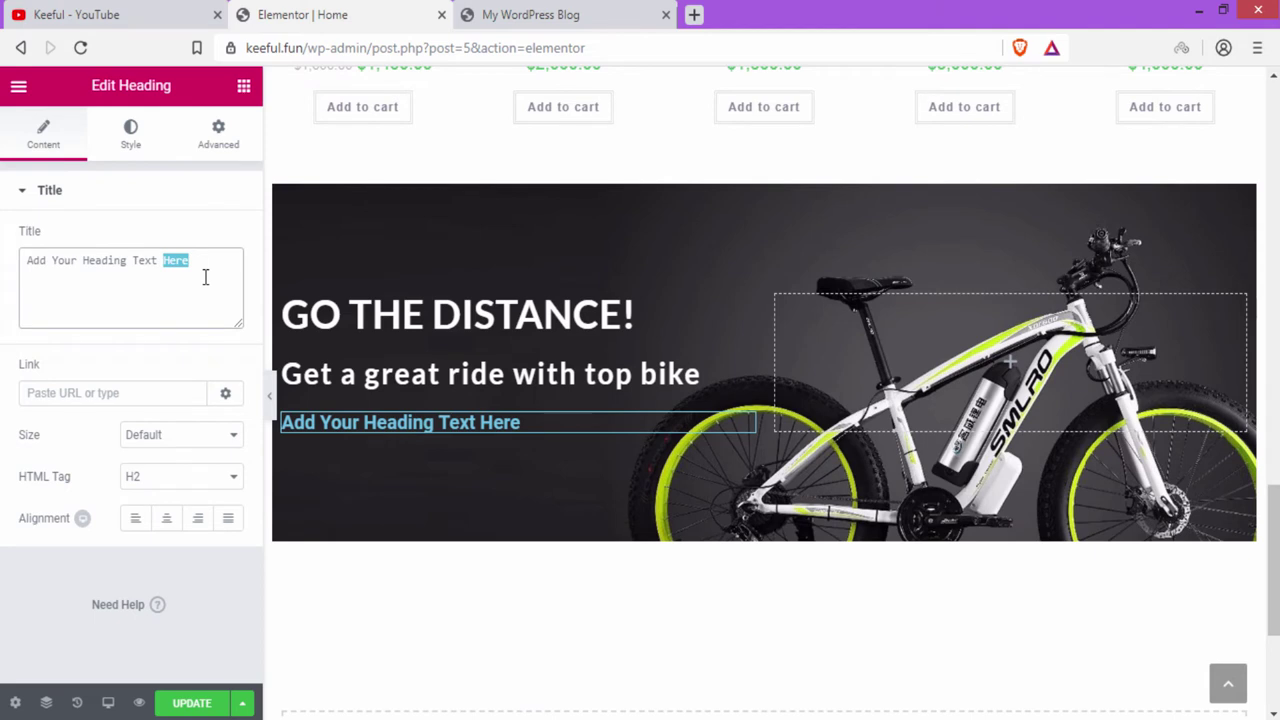
{"action": "triple_click", "coordinate": [205, 277]}
{"action": "type", "text": "Boost your f"}
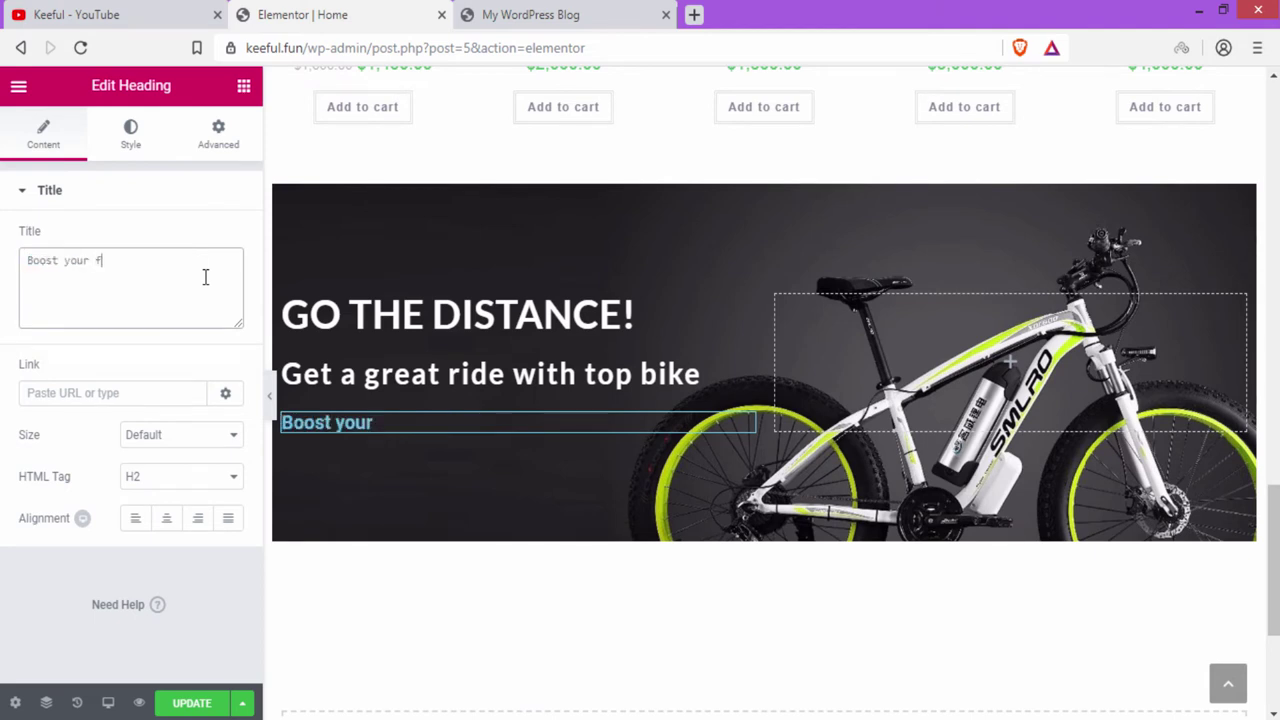
{"action": "type", "text": "itness up"}
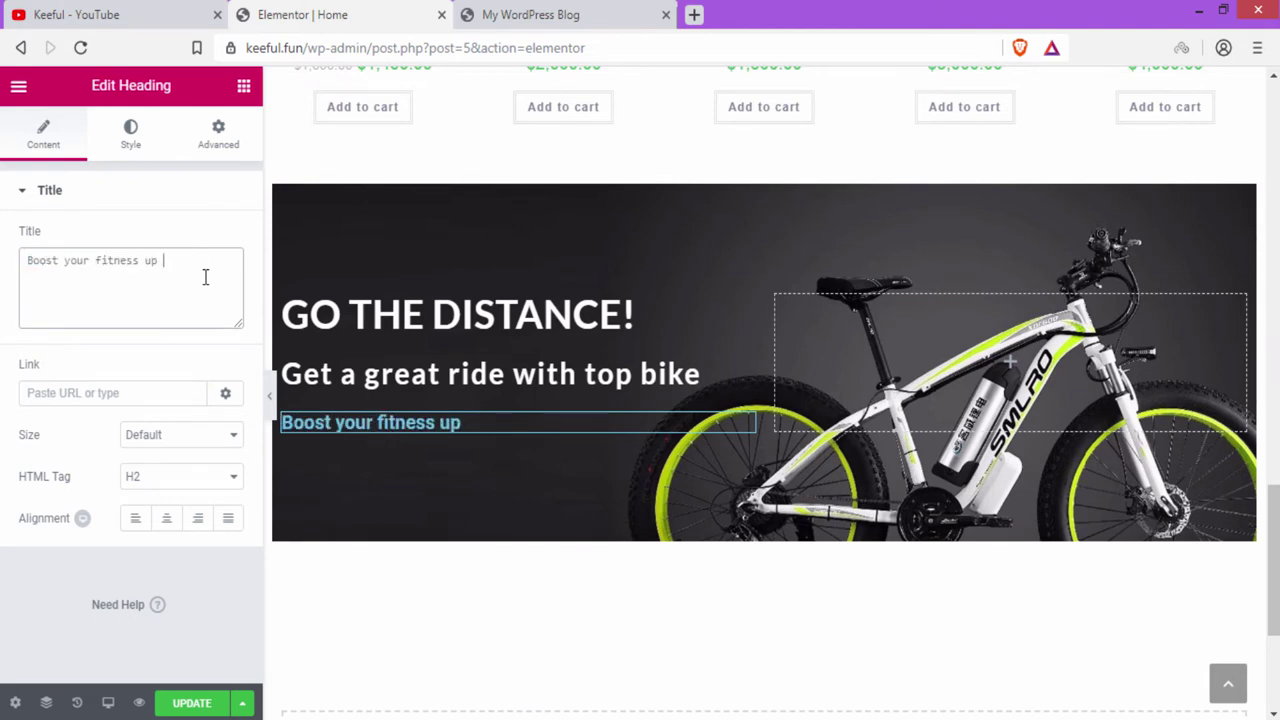
{"action": "type", "text": " to 25% off"}
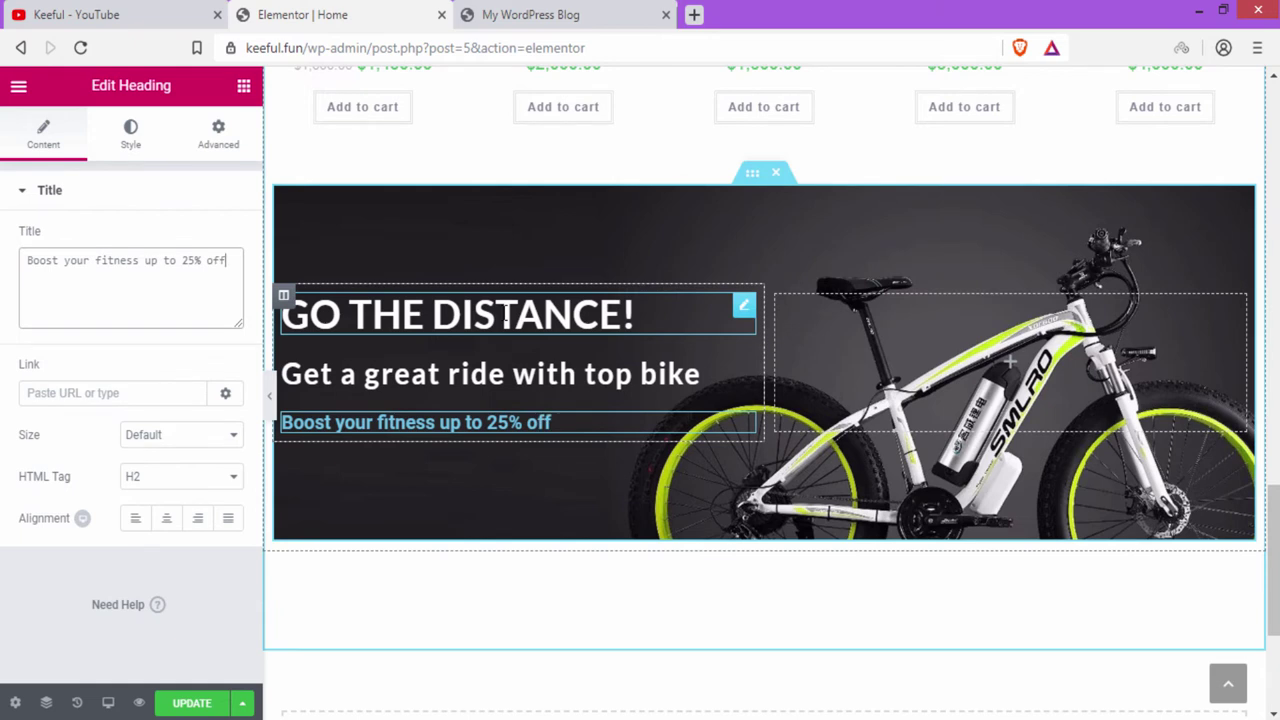
{"action": "type", "text": ", use code KEEFUL20"}
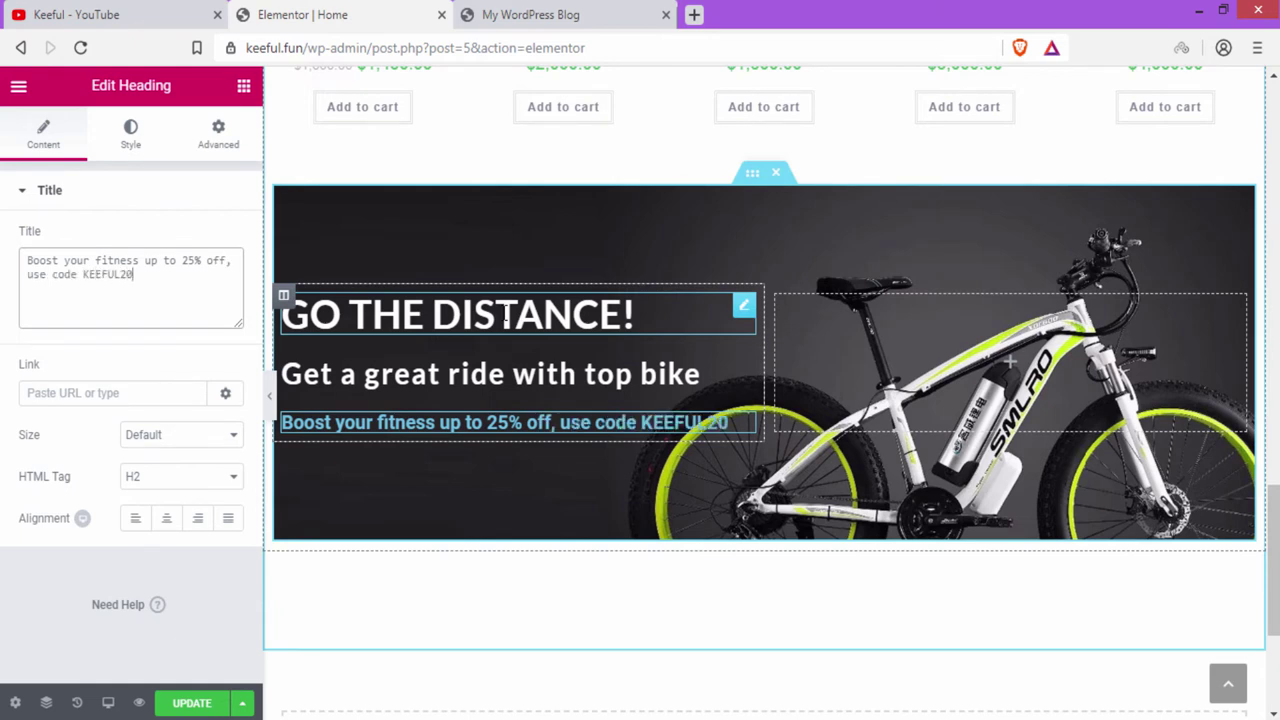
{"action": "left_click", "coordinate": [152, 478]}
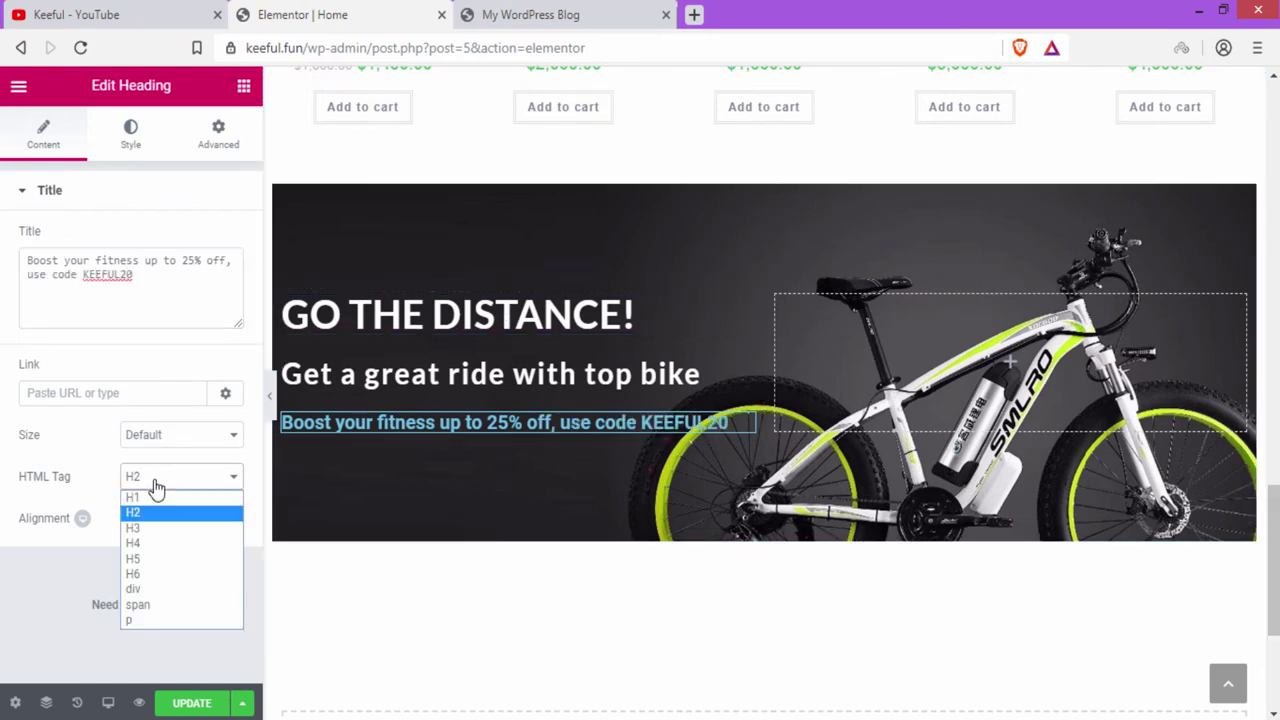
{"action": "left_click", "coordinate": [146, 622]}
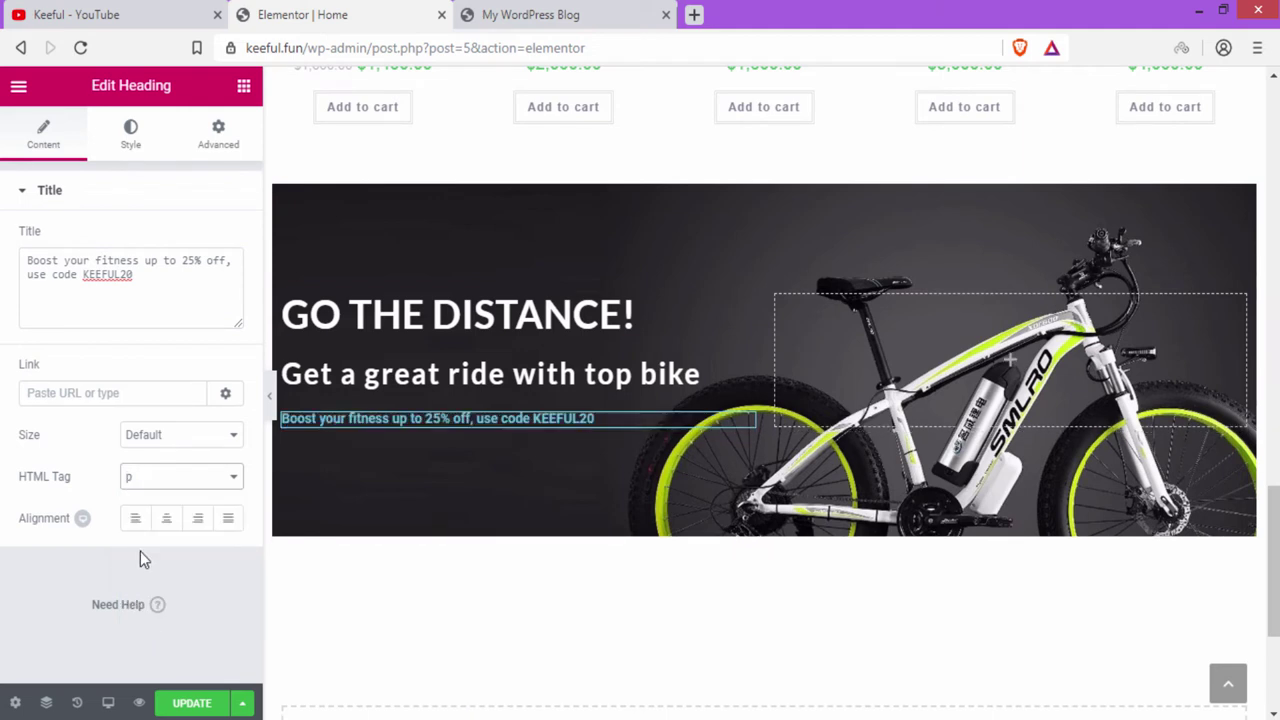
{"action": "left_click", "coordinate": [190, 700]}
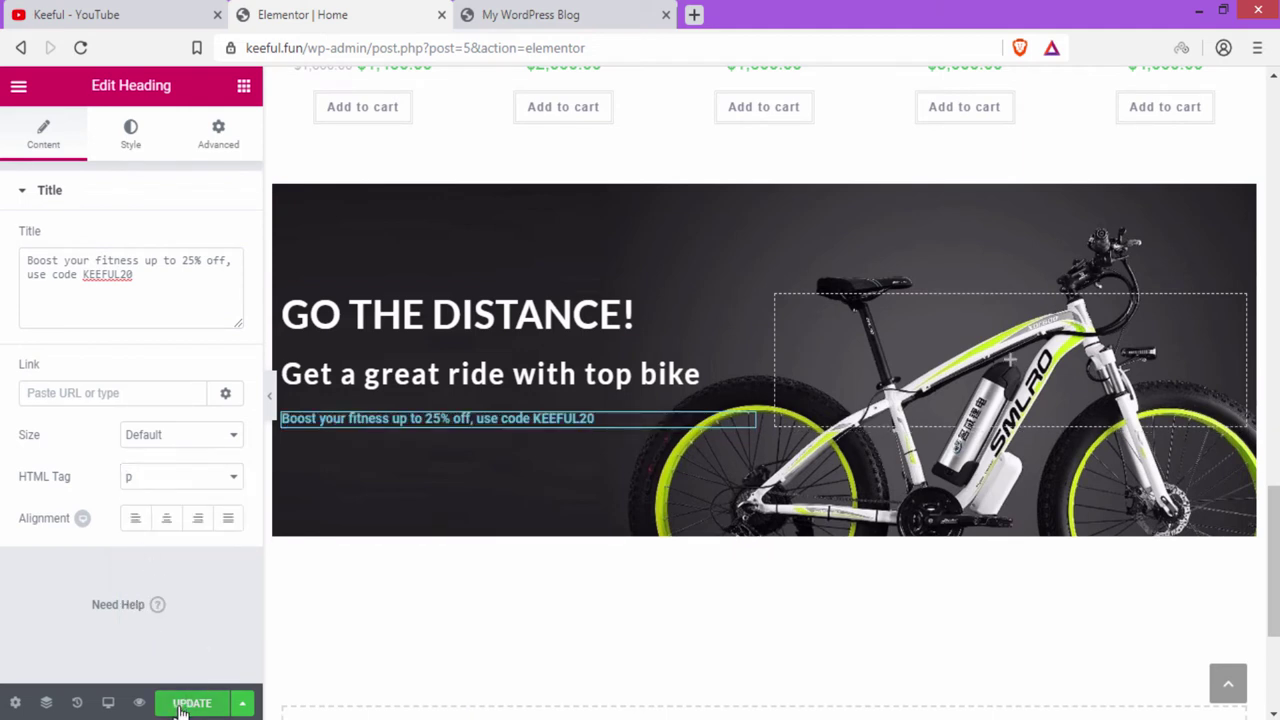
- Make the discount line text colour white
{"action": "left_click", "coordinate": [134, 145]}
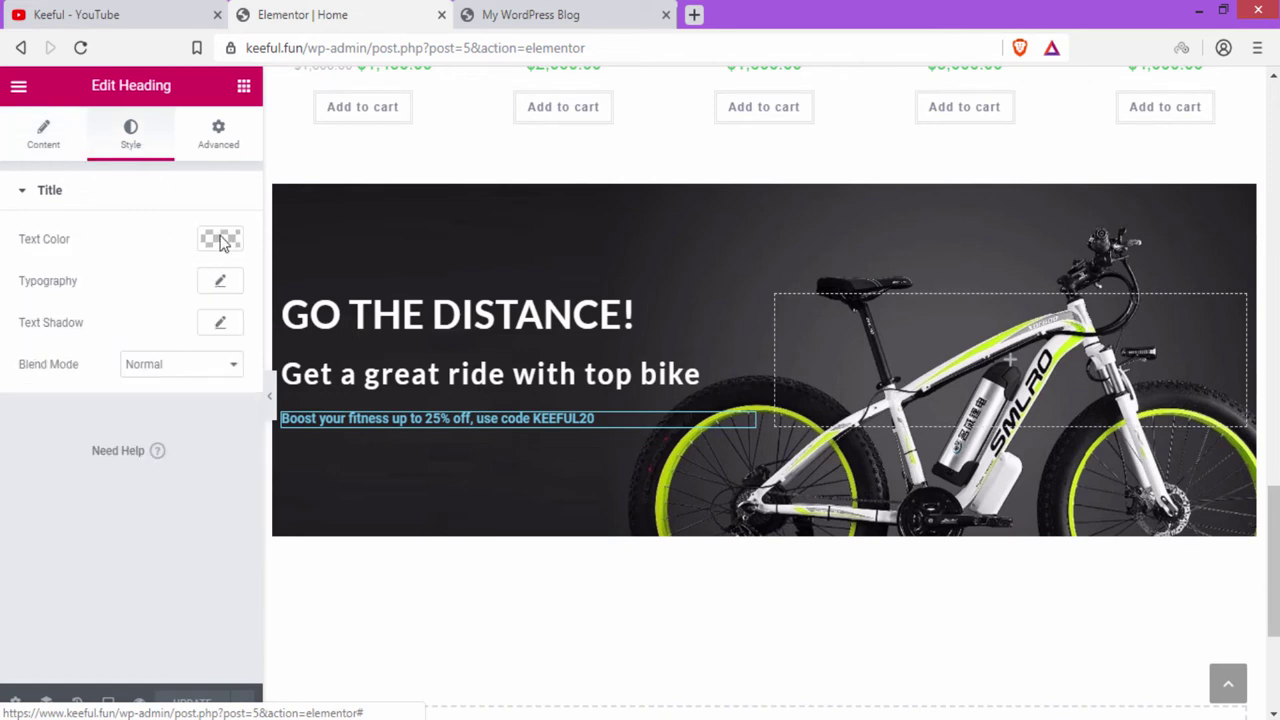
{"action": "left_click", "coordinate": [222, 240]}
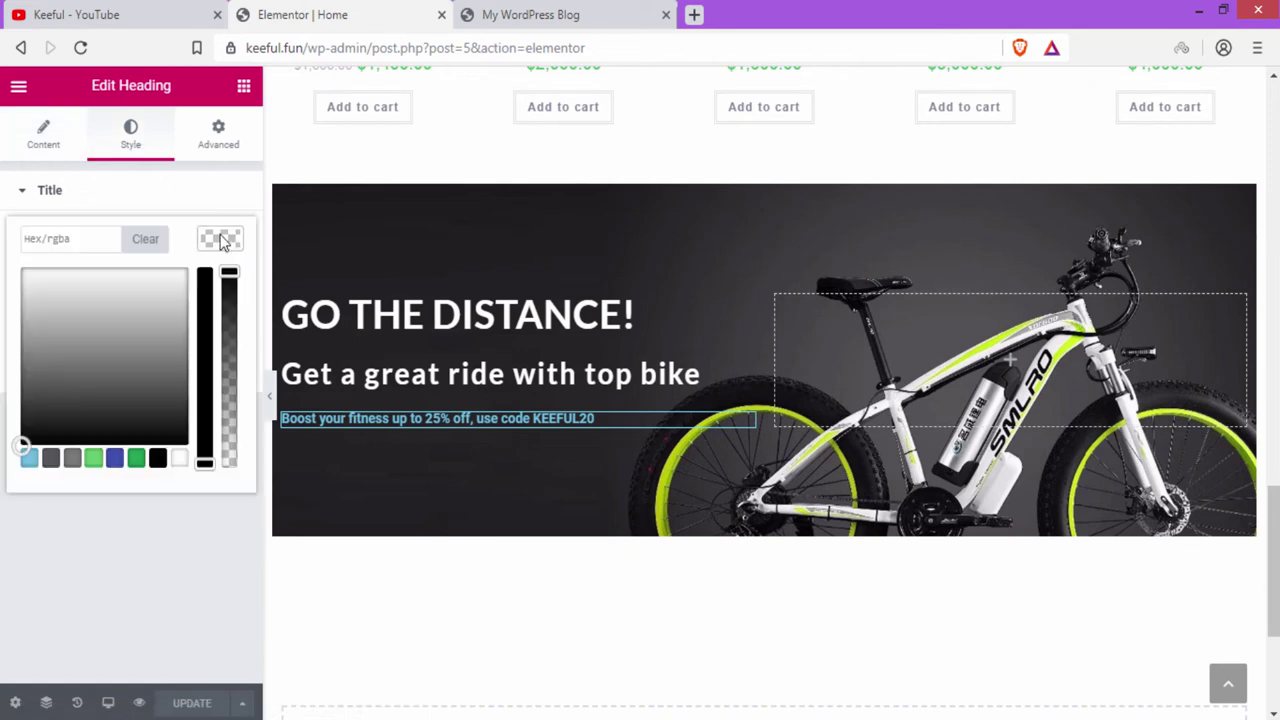
{"action": "left_click", "coordinate": [179, 459]}
{"action": "left_click", "coordinate": [222, 285]}
- Set the discount line font to Lato, 14 px, bold
{"action": "left_click", "coordinate": [222, 285]}
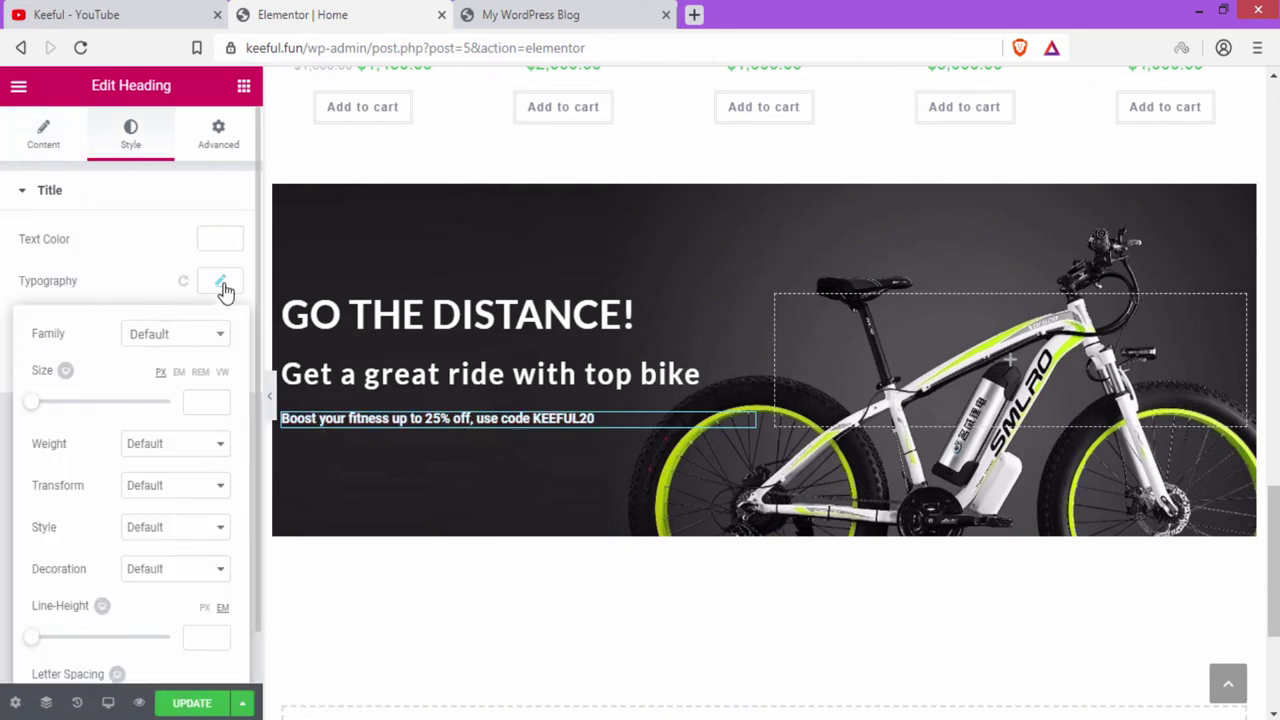
{"action": "left_click", "coordinate": [190, 346]}
{"action": "left_click", "coordinate": [148, 463]}
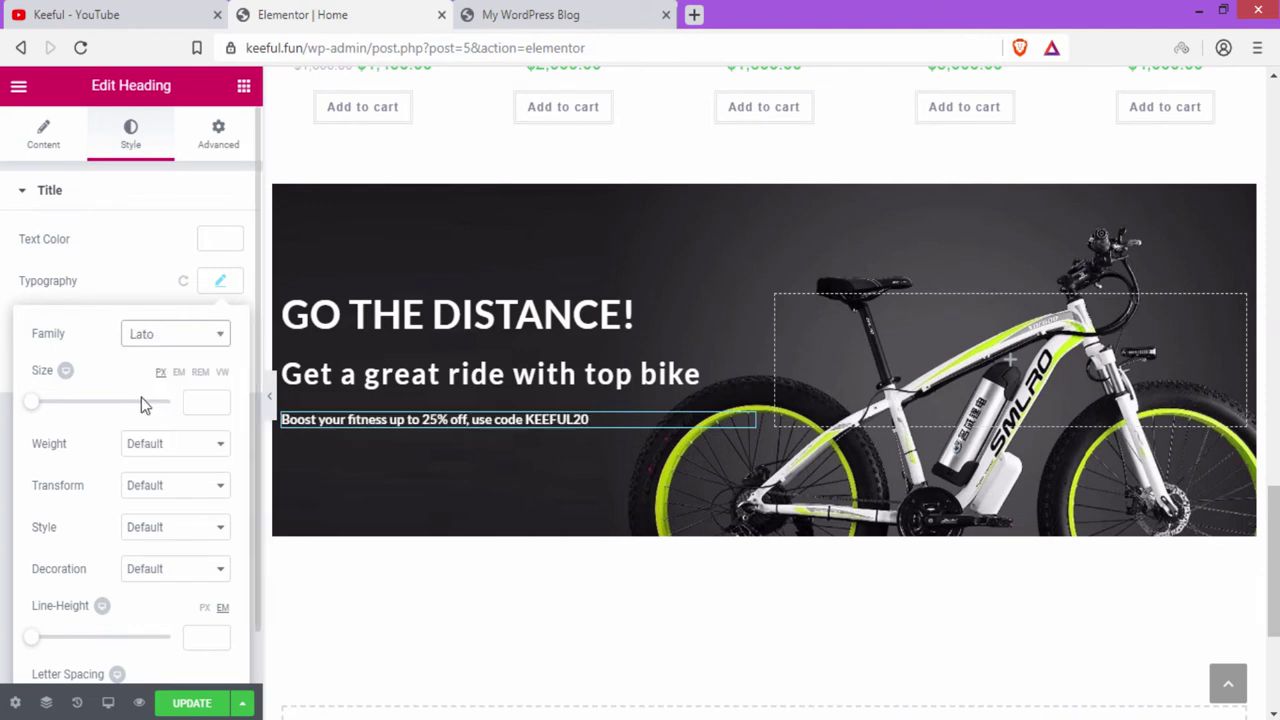
{"action": "left_click", "coordinate": [193, 400]}
{"action": "type", "text": "14"}
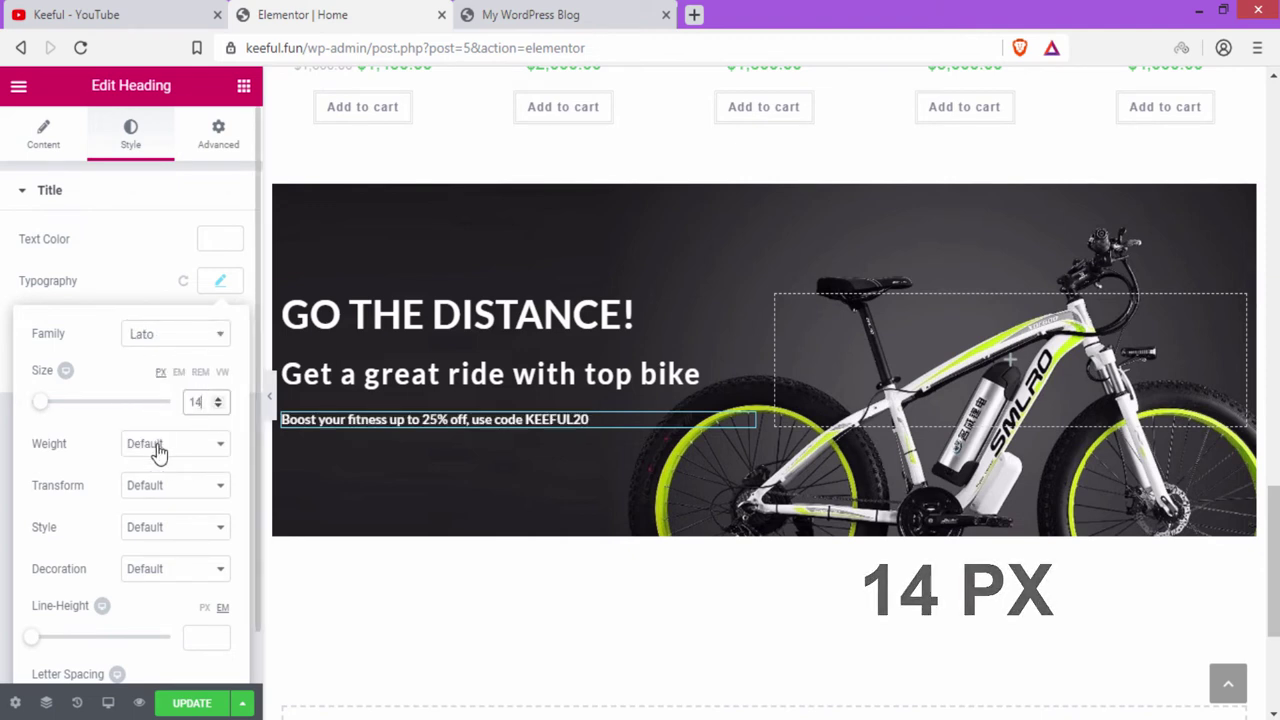
{"action": "left_click", "coordinate": [160, 447]}
{"action": "left_click", "coordinate": [150, 631]}
- Give the discount line line height 2 and letter spacing 2
{"action": "scroll", "coordinate": [185, 450], "scroll_direction": "down", "scroll_amount": 1}
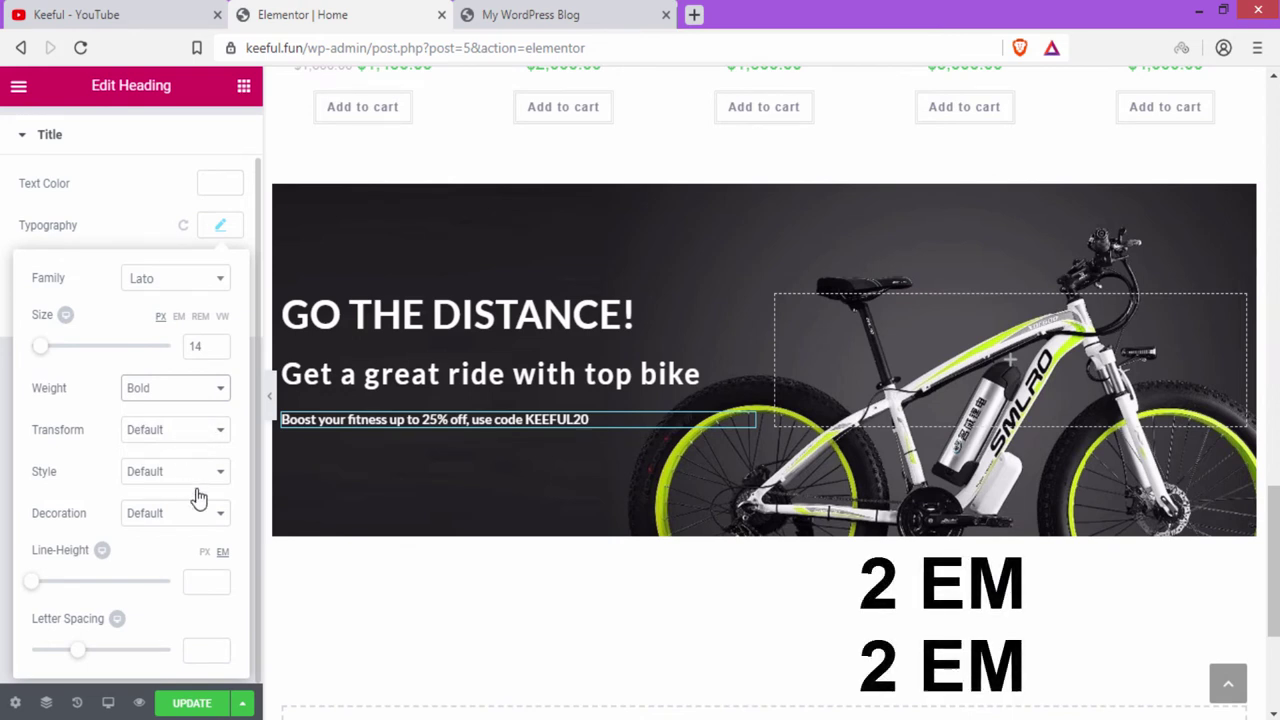
{"action": "left_click", "coordinate": [205, 582]}
{"action": "type", "text": "2"}
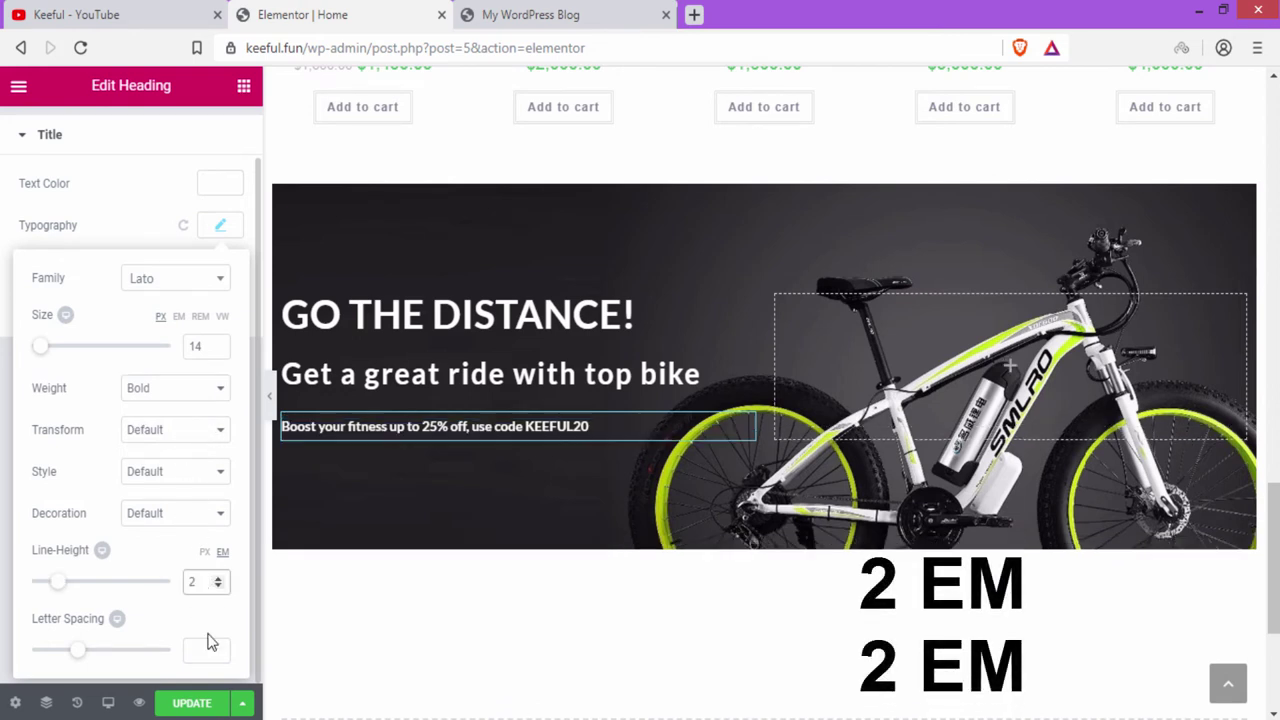
{"action": "left_click", "coordinate": [207, 649]}
{"action": "type", "text": "2"}
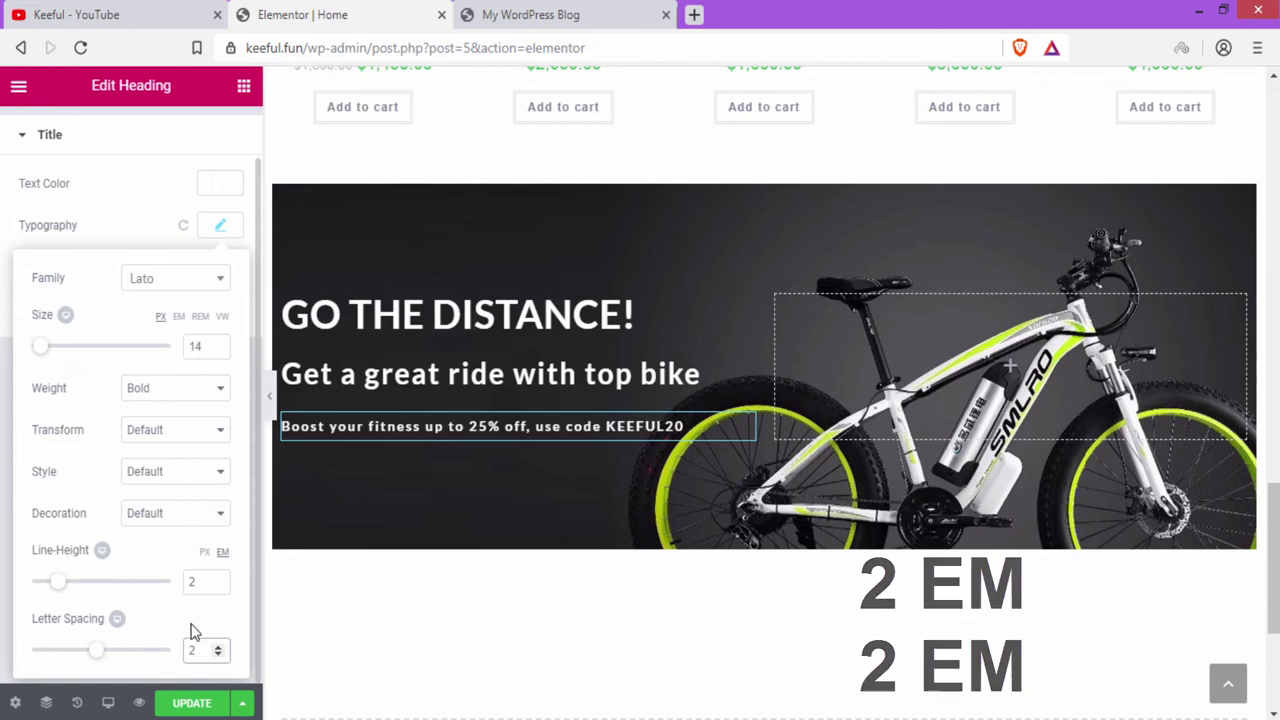
{"action": "scroll", "coordinate": [172, 300], "scroll_direction": "up", "scroll_amount": 1}
- Unlink the discount line's margins and set the top margin to 80
{"action": "left_click", "coordinate": [220, 140]}
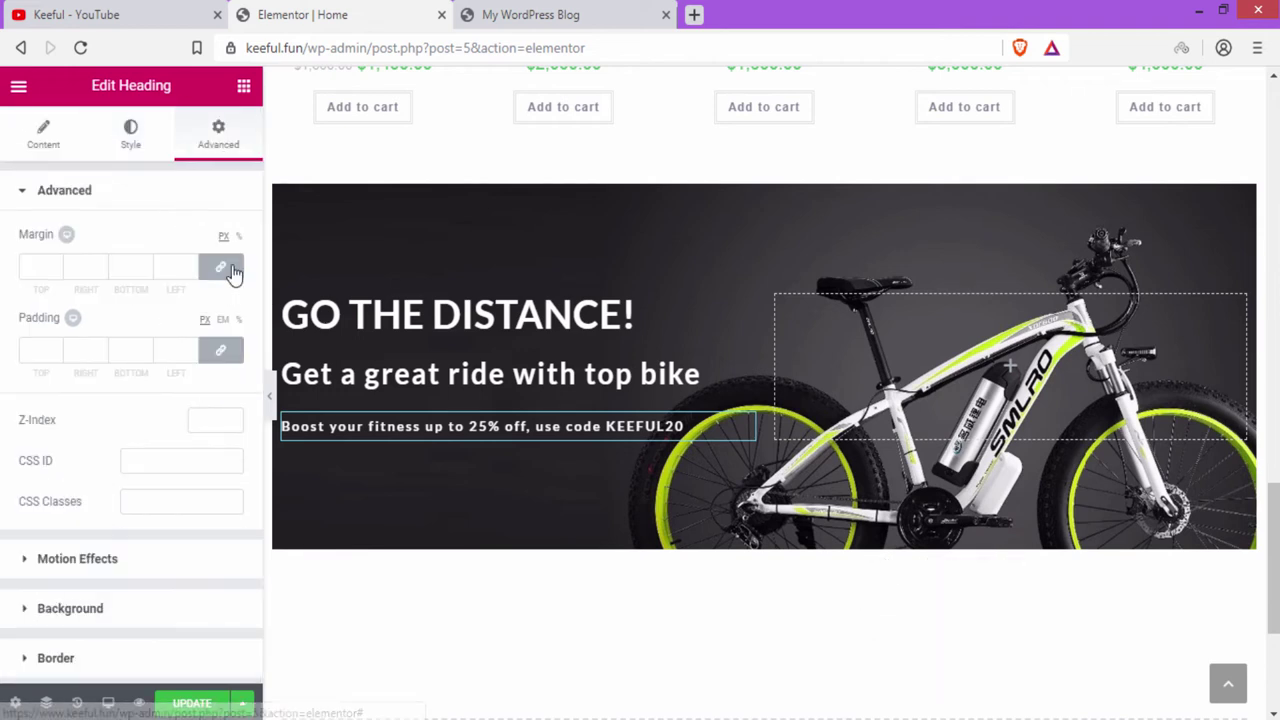
{"action": "left_click", "coordinate": [220, 266]}
{"action": "double_click", "coordinate": [30, 266]}
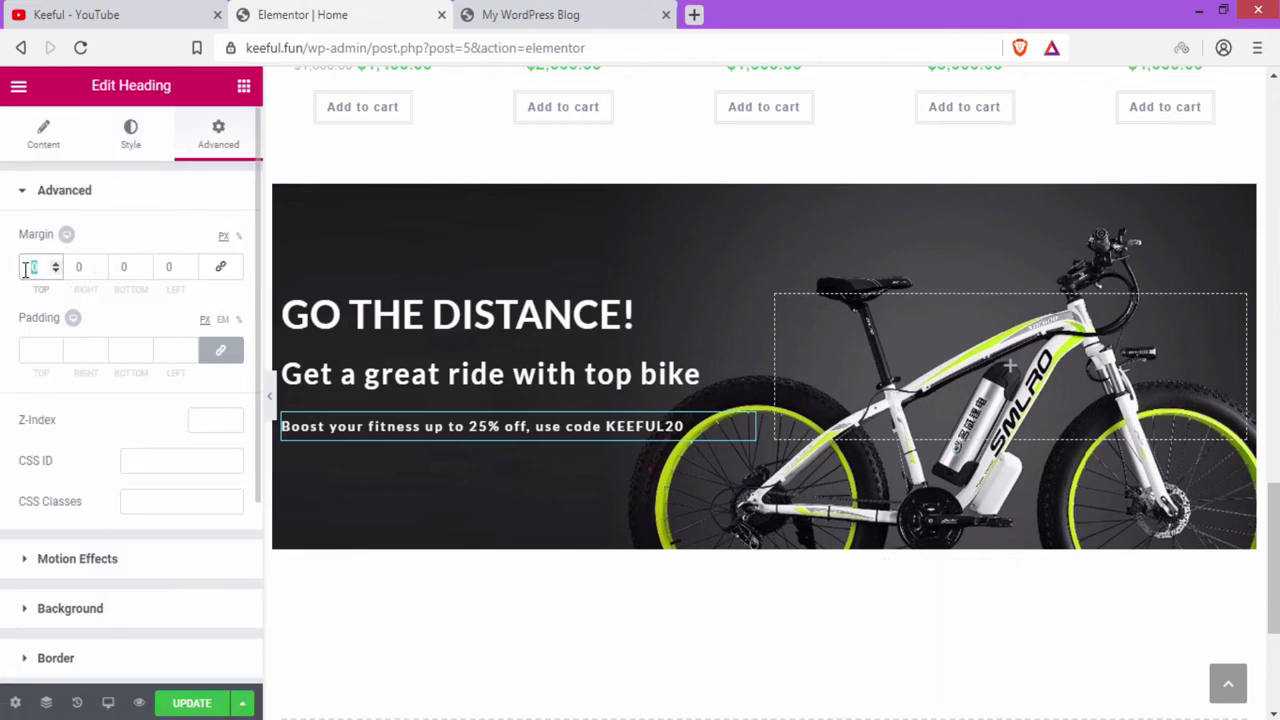
{"action": "type", "text": "80"}
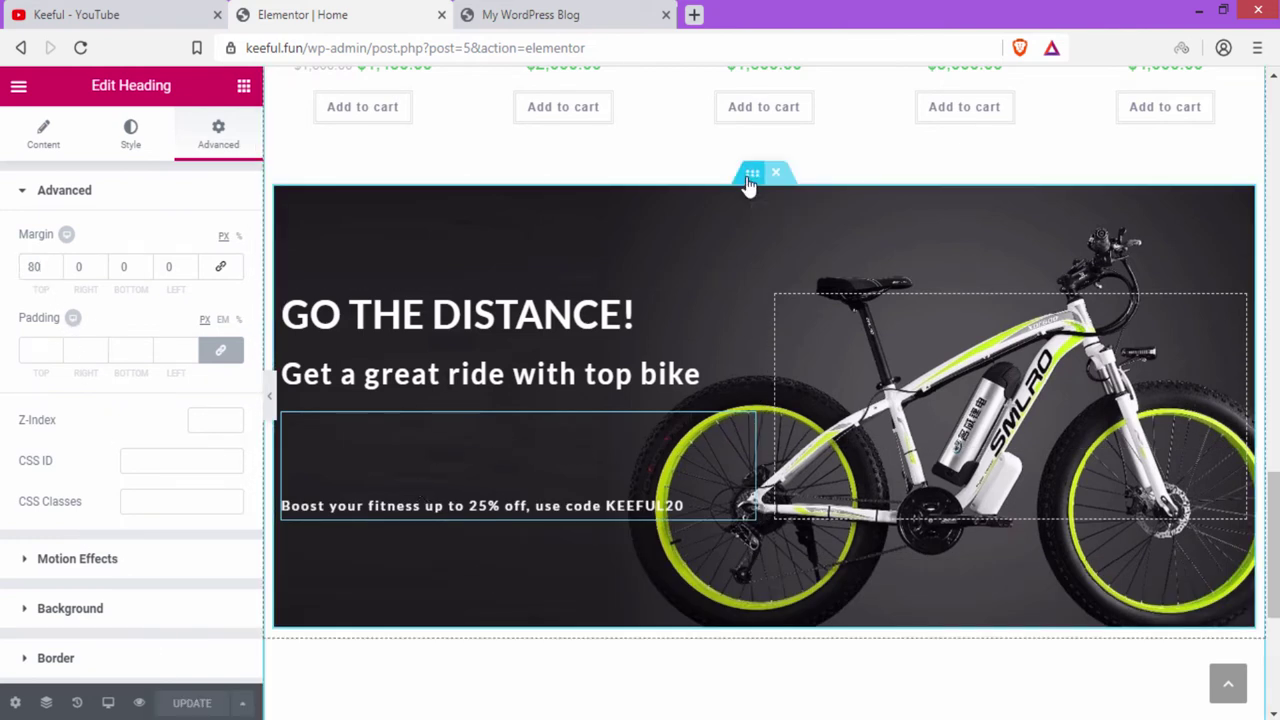
- Make the banner section Full Width, save, and reload the live site
{"action": "left_click", "coordinate": [749, 178]}
{"action": "left_click", "coordinate": [45, 136]}
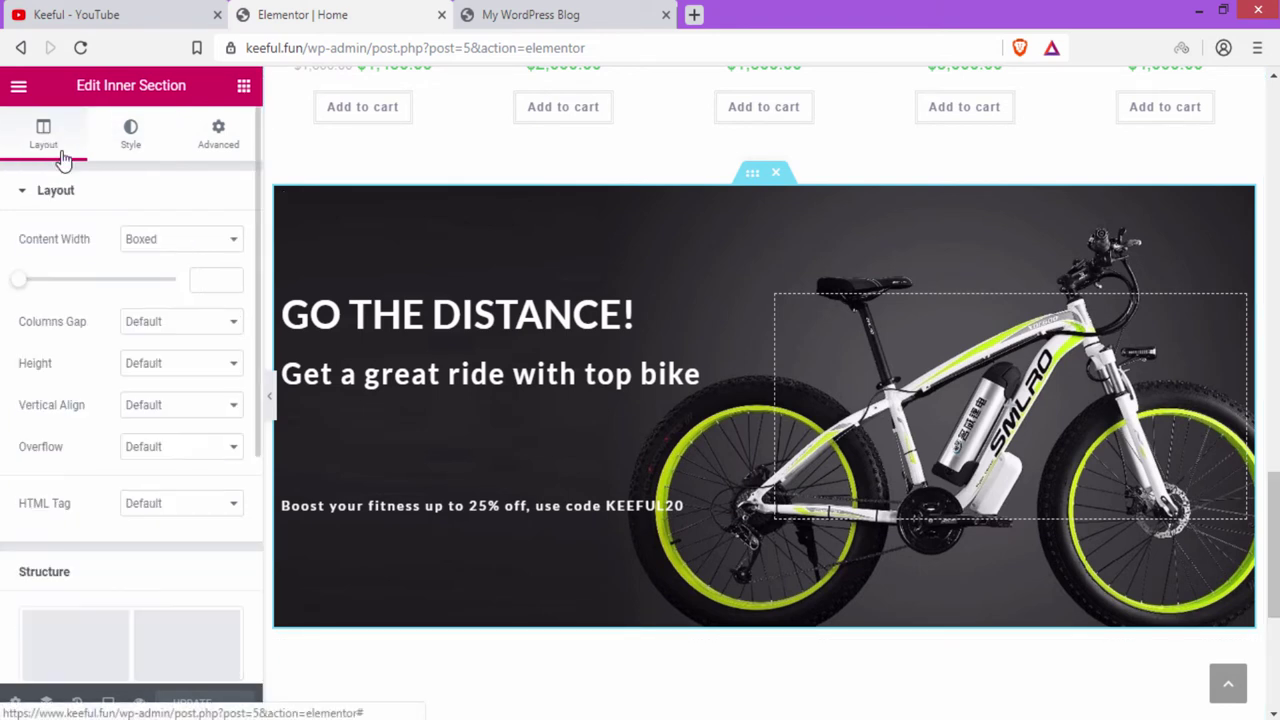
{"action": "left_click", "coordinate": [163, 241]}
{"action": "left_click", "coordinate": [164, 280]}
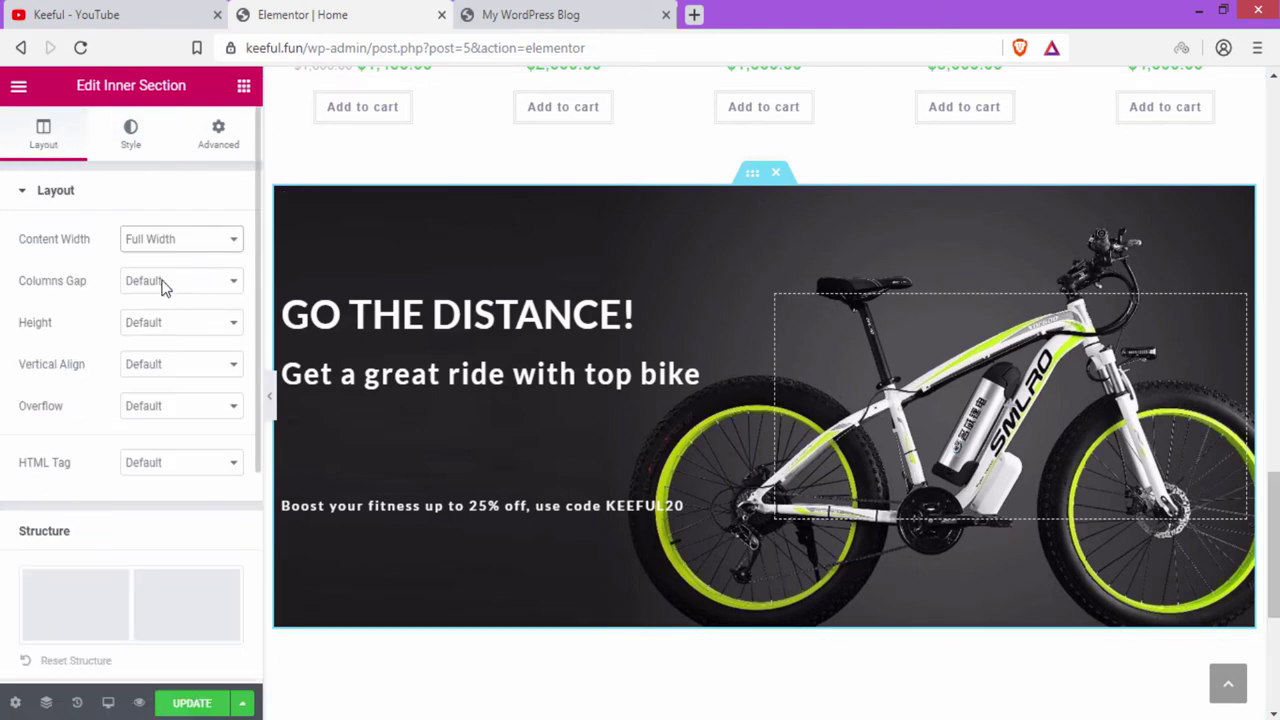
{"action": "left_click", "coordinate": [200, 704]}
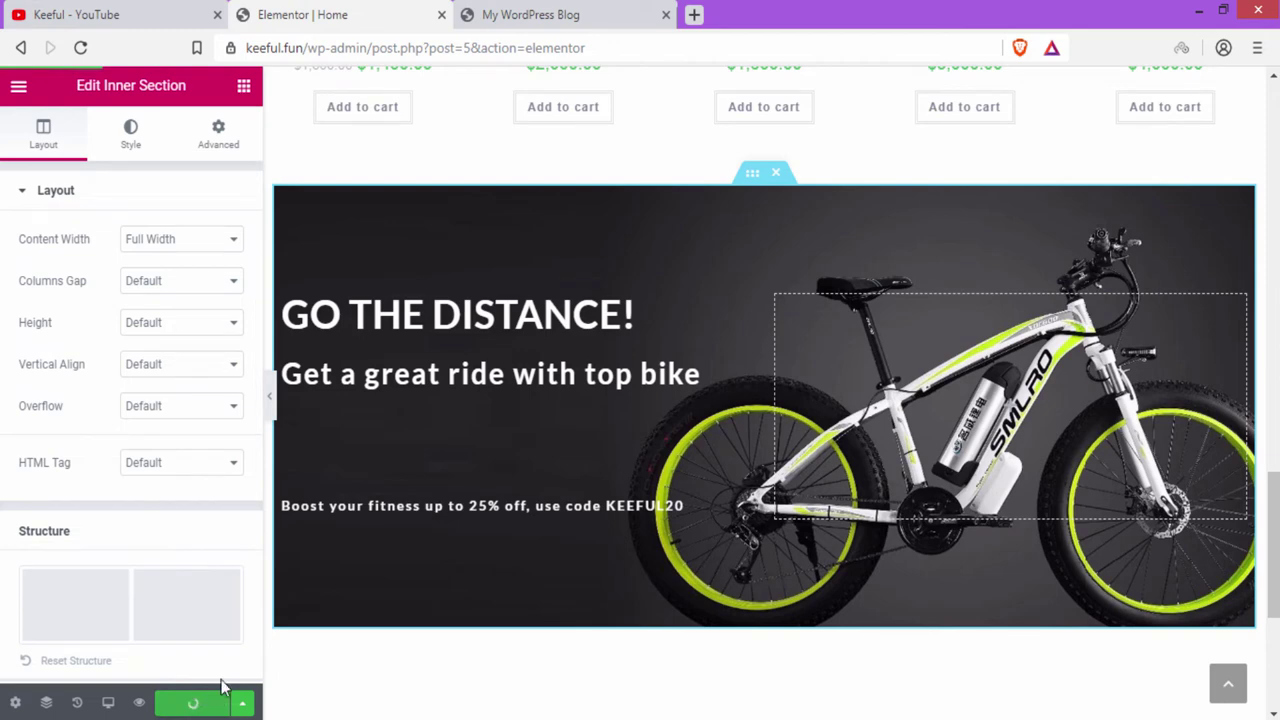
{"action": "left_click", "coordinate": [591, 12]}
{"action": "key", "text": "F5"}
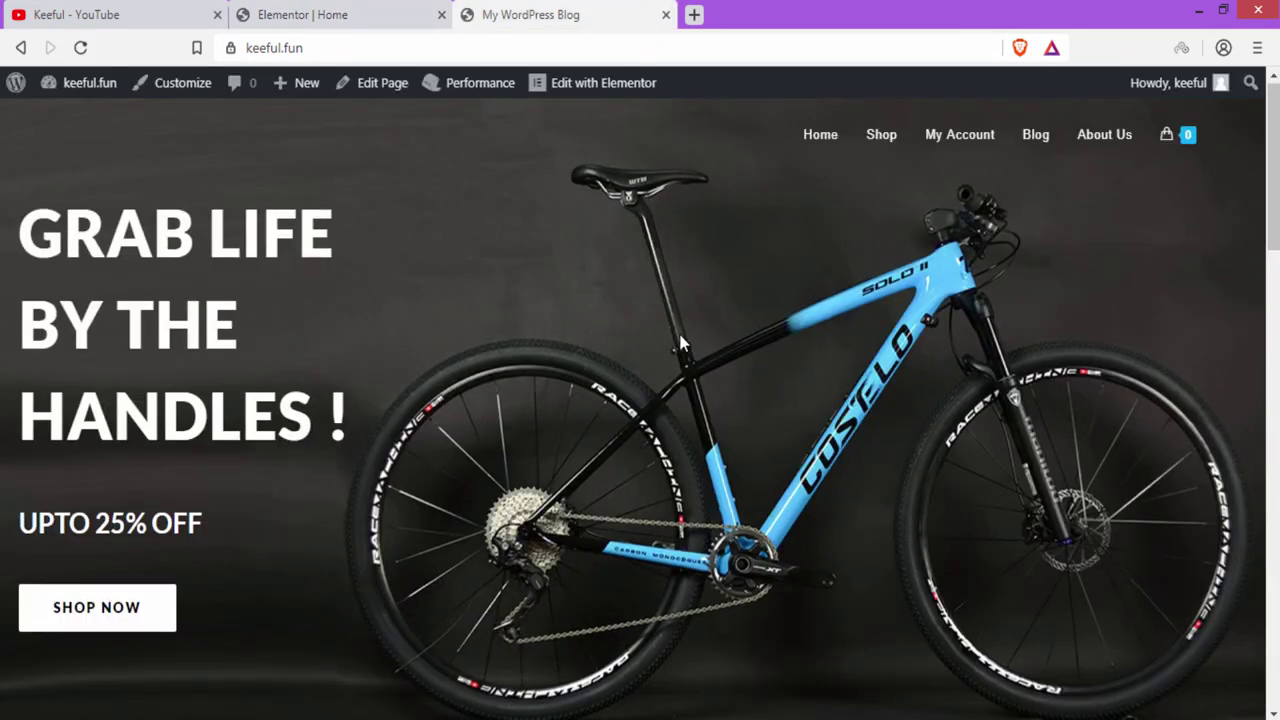
- Check the three banner text lines on the live page, then return to the Home editor
{"action": "scroll", "coordinate": [680, 345], "scroll_direction": "down", "scroll_amount": 10}
{"action": "scroll", "coordinate": [680, 345], "scroll_direction": "down", "scroll_amount": 8}
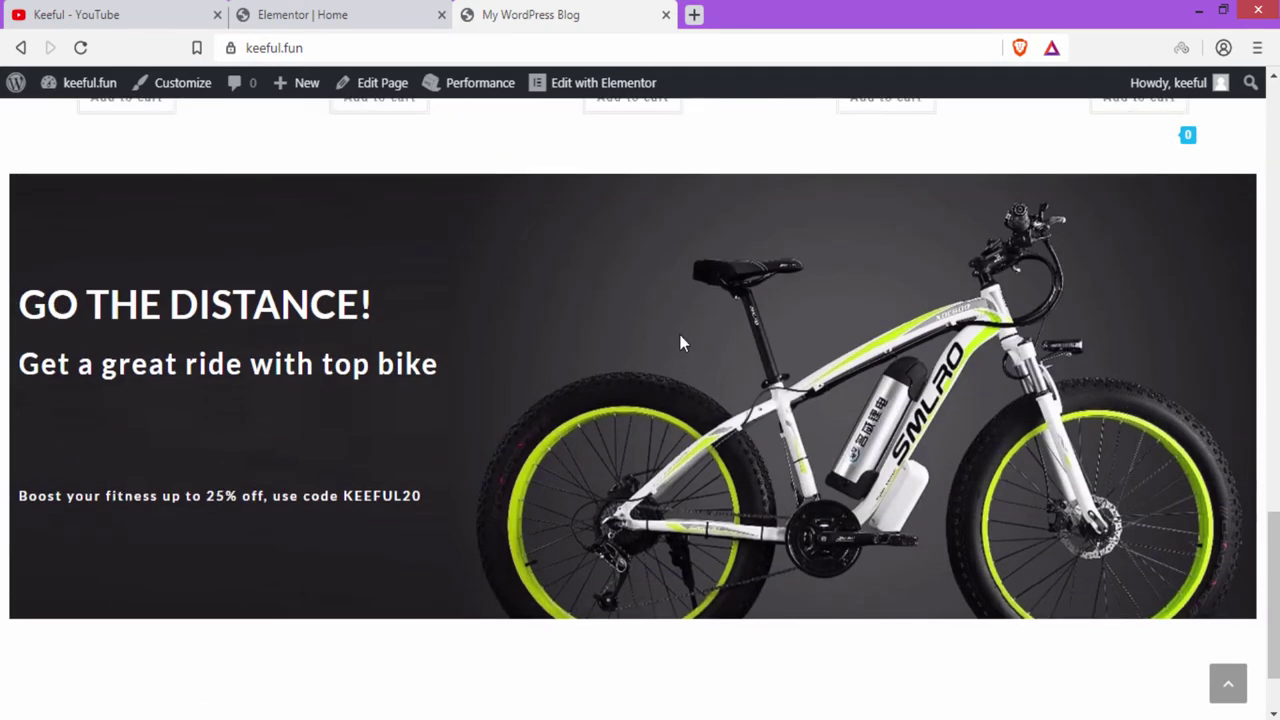
{"action": "scroll", "coordinate": [680, 345], "scroll_direction": "up", "scroll_amount": 1}
{"action": "scroll", "coordinate": [680, 345], "scroll_direction": "down", "scroll_amount": 1}
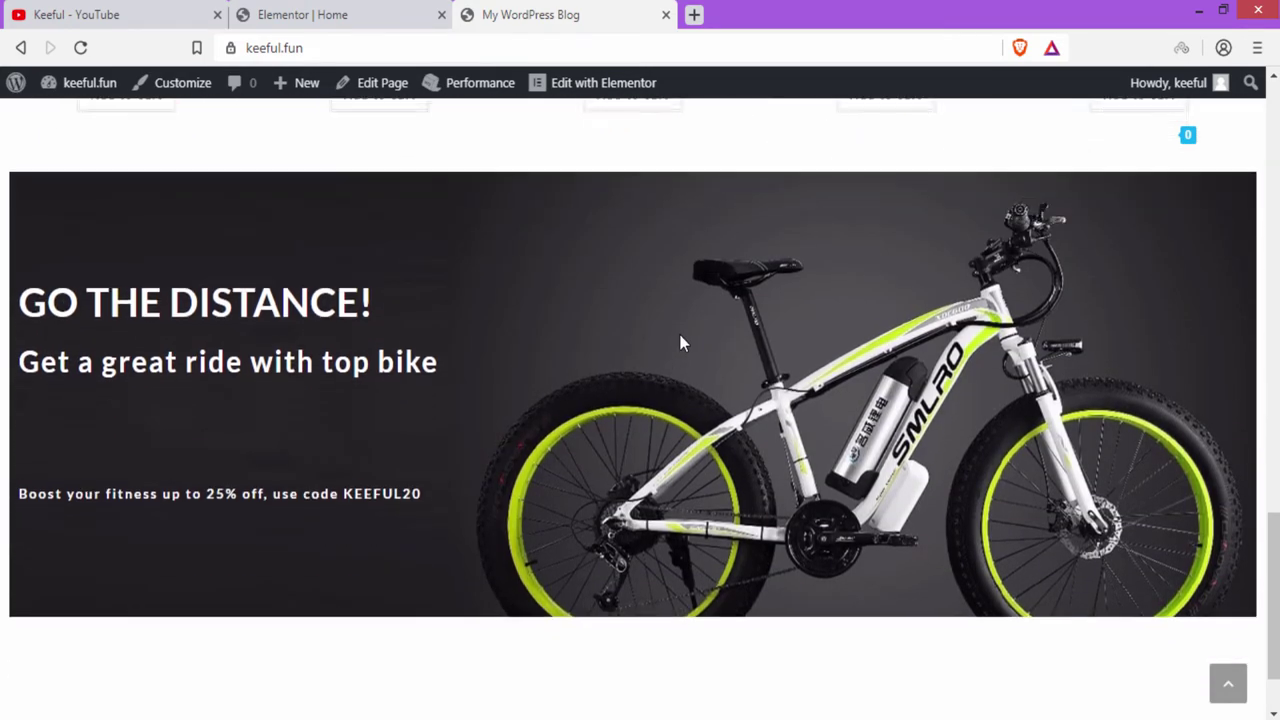
{"action": "scroll", "coordinate": [680, 343], "scroll_direction": "up", "scroll_amount": 1}
{"action": "left_click", "coordinate": [326, 14]}
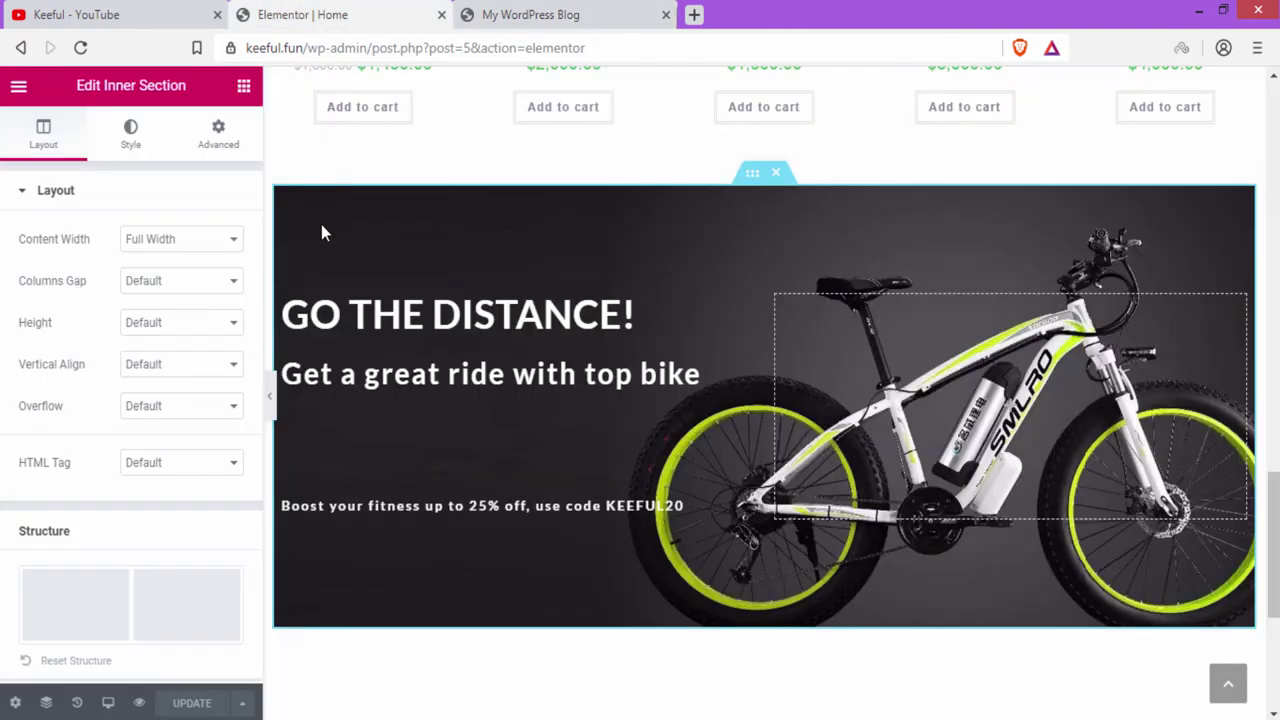
{"action": "scroll", "coordinate": [420, 366], "scroll_direction": "down", "scroll_amount": 1}
- Add a Button widget below the banner's promo text and copy the hero SHOP NOW button
{"action": "left_click", "coordinate": [18, 88]}
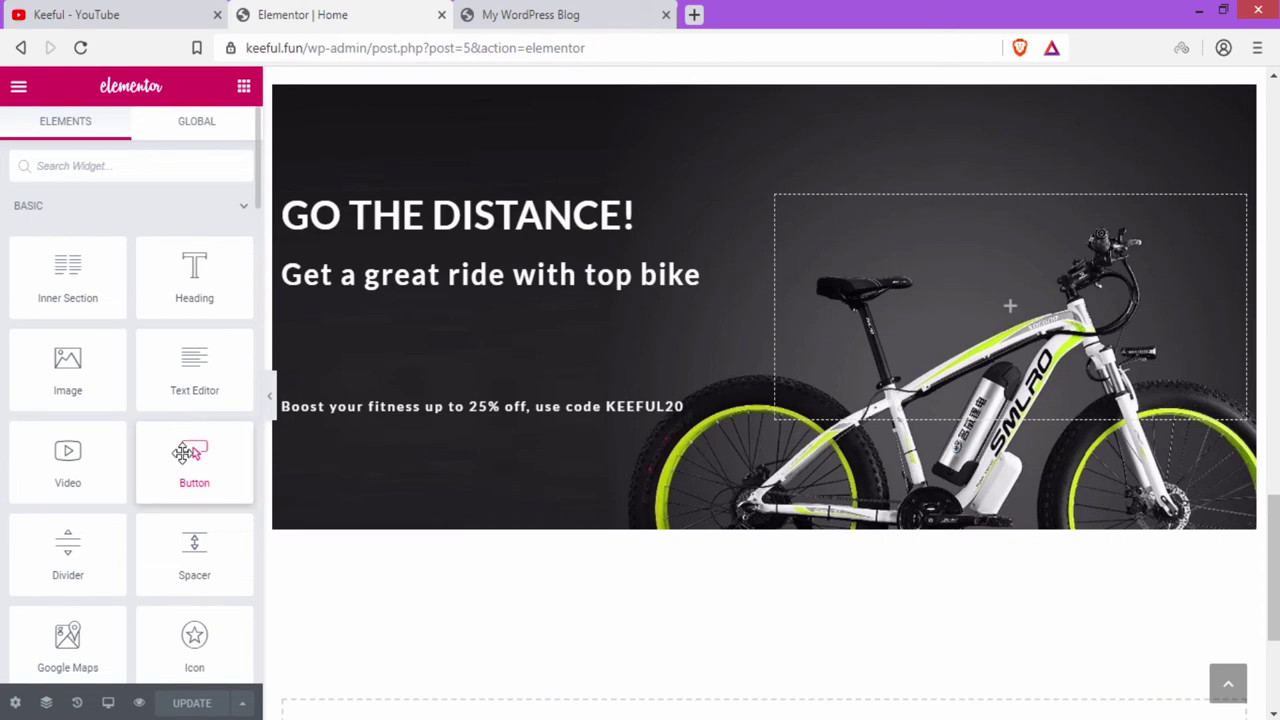
{"action": "left_click_drag", "start_coordinate": [183, 460], "coordinate": [474, 402]}
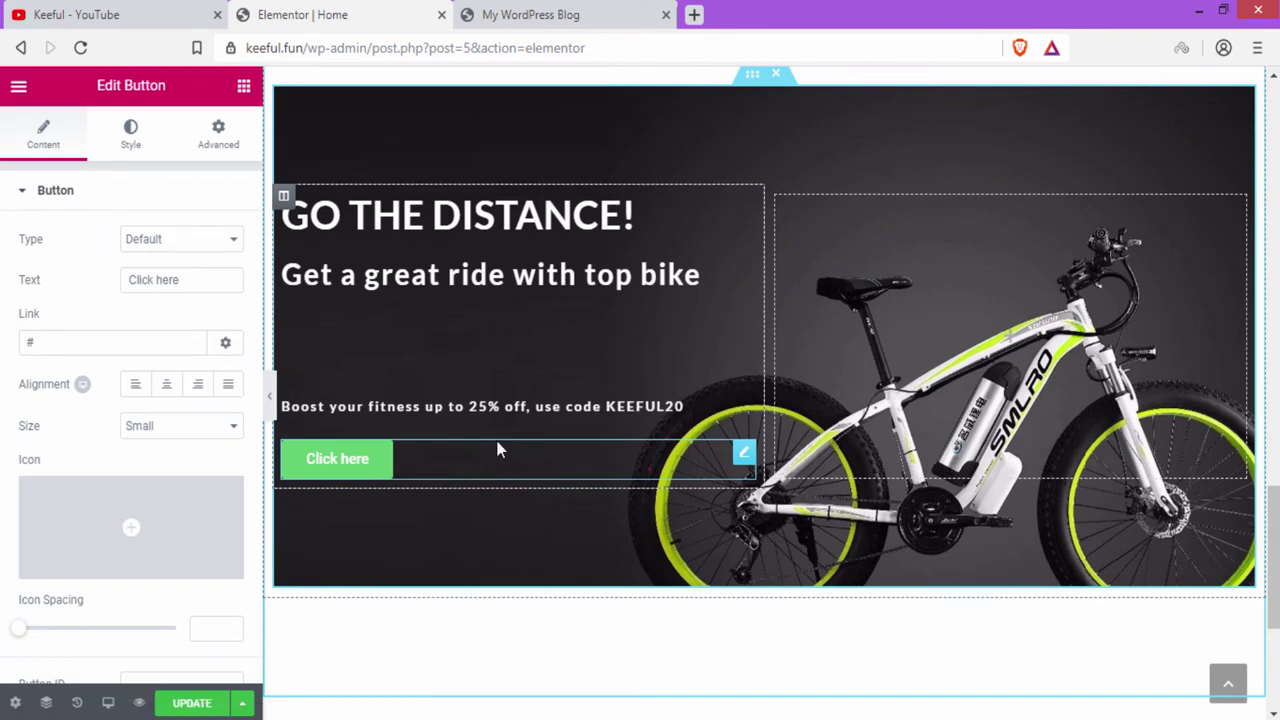
{"action": "scroll", "coordinate": [503, 429], "scroll_direction": "up", "scroll_amount": 8}
{"action": "scroll", "coordinate": [507, 416], "scroll_direction": "up", "scroll_amount": 3}
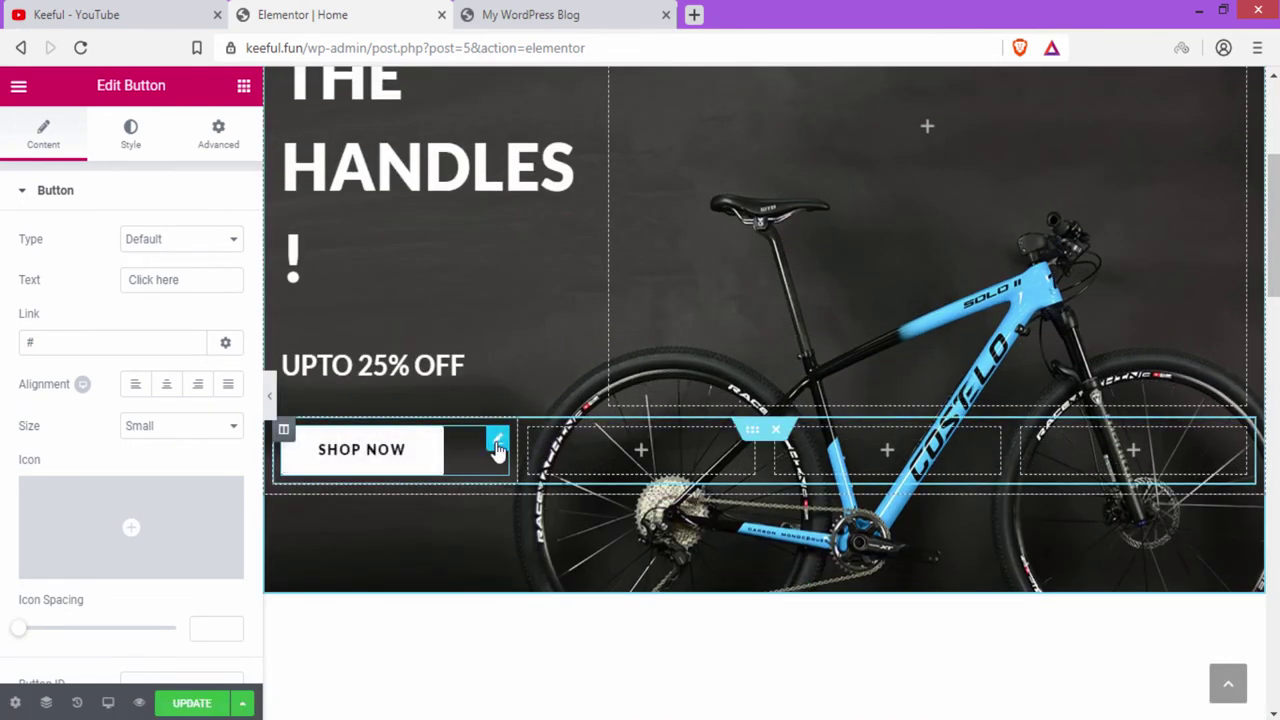
{"action": "right_click", "coordinate": [497, 451]}
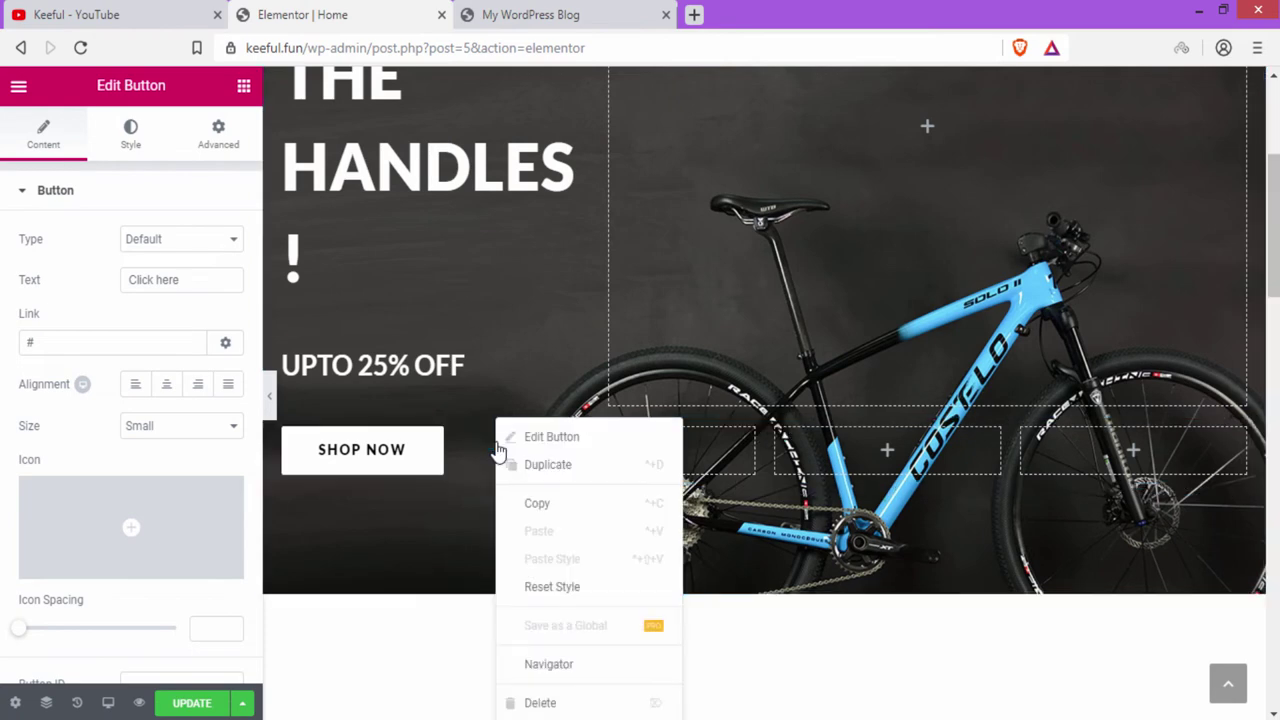
{"action": "left_click", "coordinate": [529, 513]}
- Paste the SHOP NOW button into the banner and delete the Click here placeholder
{"action": "scroll", "coordinate": [510, 494], "scroll_direction": "down", "scroll_amount": 15}
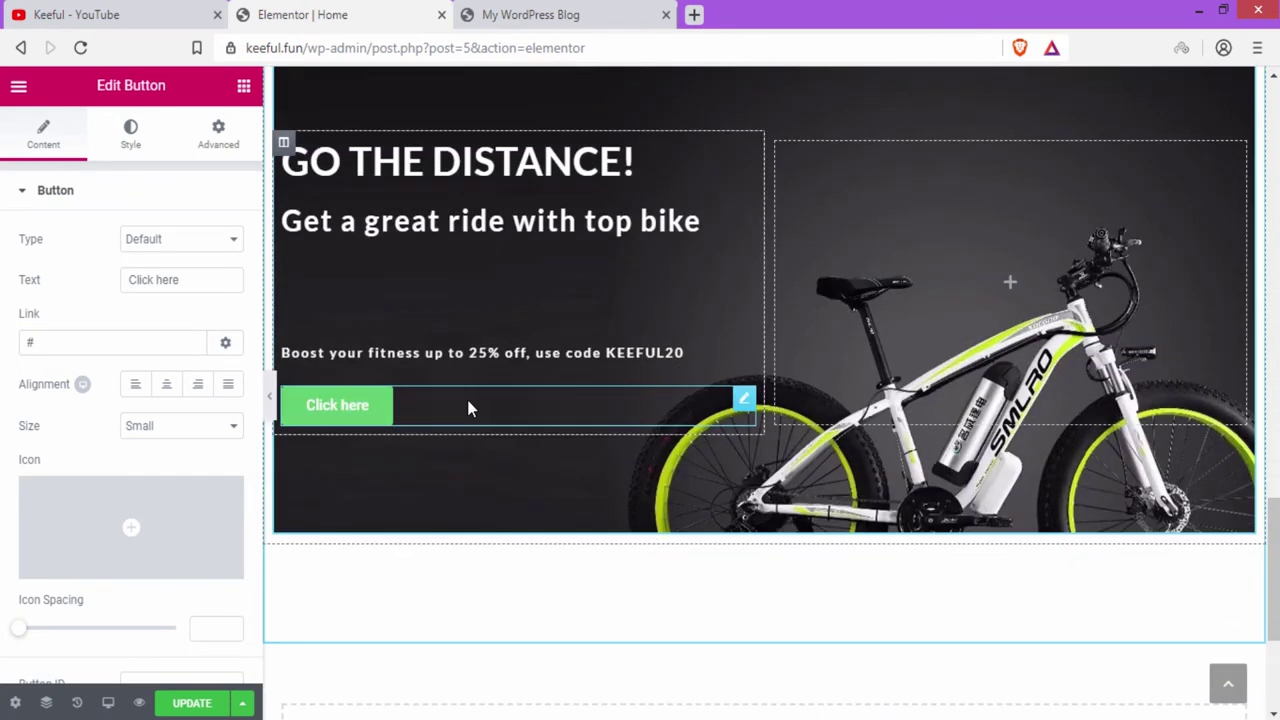
{"action": "right_click", "coordinate": [470, 408]}
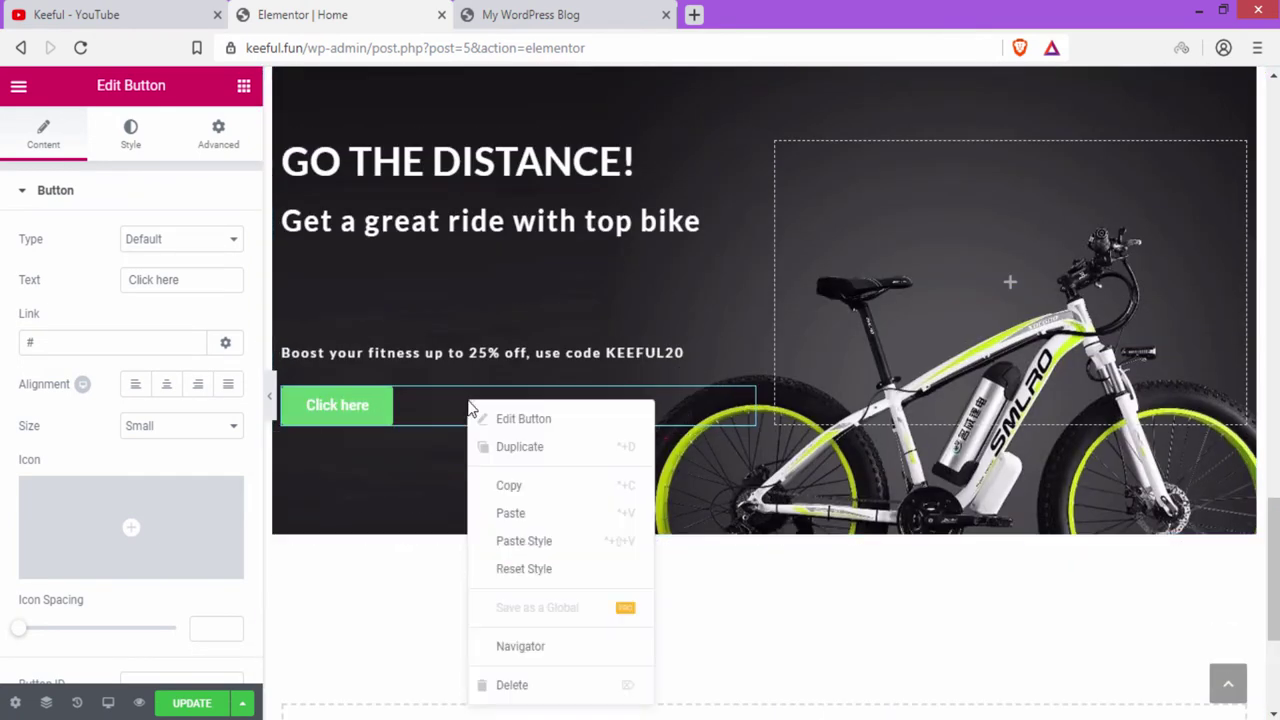
{"action": "left_click", "coordinate": [520, 512]}
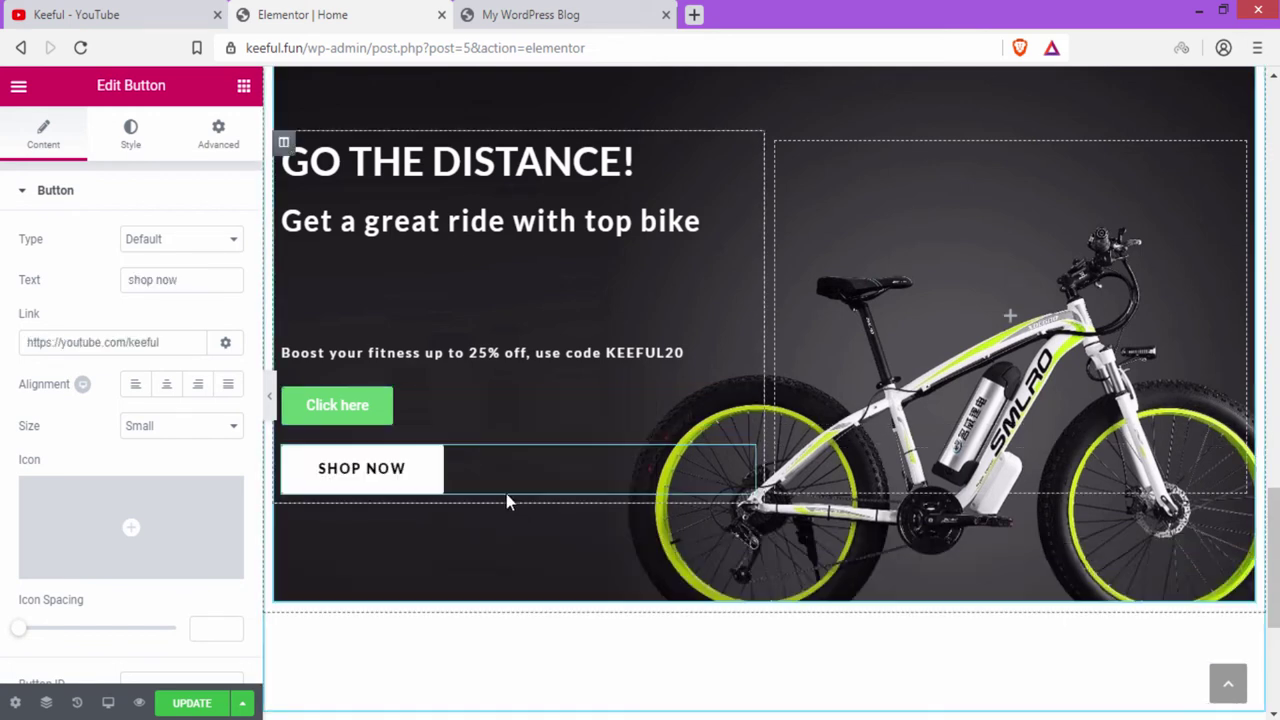
{"action": "right_click", "coordinate": [357, 408]}
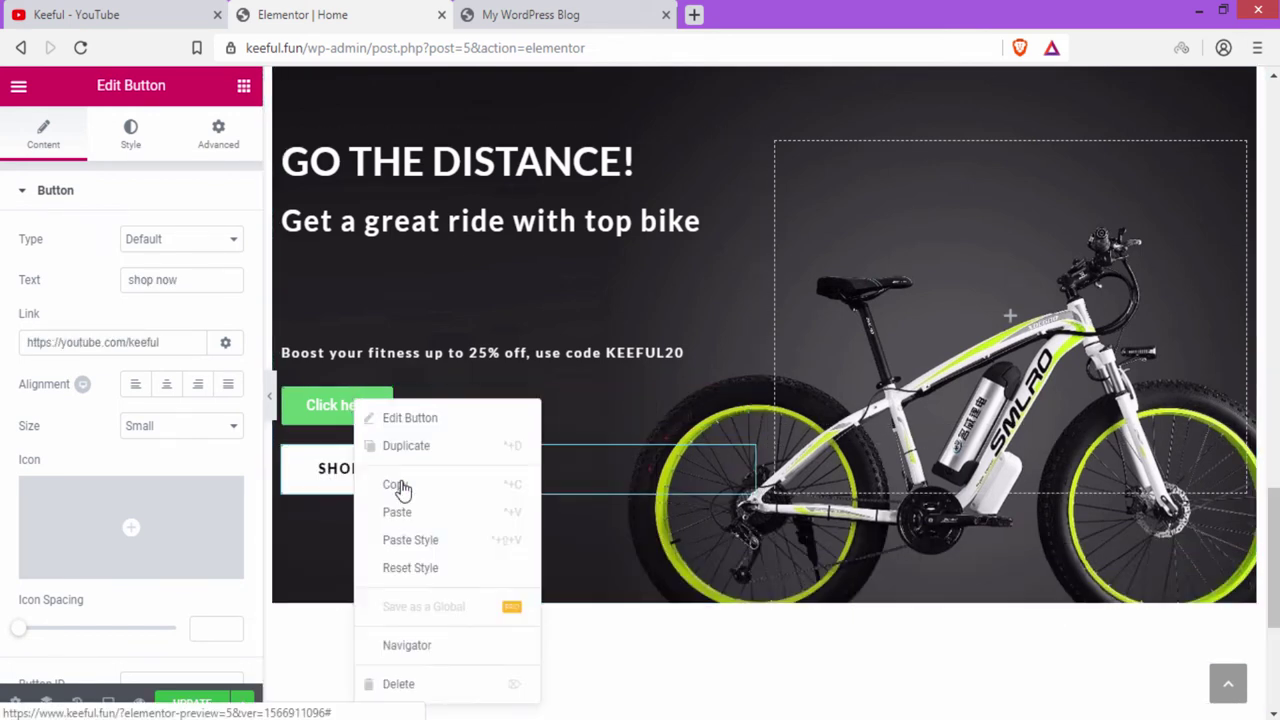
{"action": "left_click", "coordinate": [460, 688]}
- Relabel the button BUY NOW with white text on a transparent rgba(255,255,255,0) background
{"action": "double_click", "coordinate": [122, 280]}
{"action": "type", "text": "buy"}
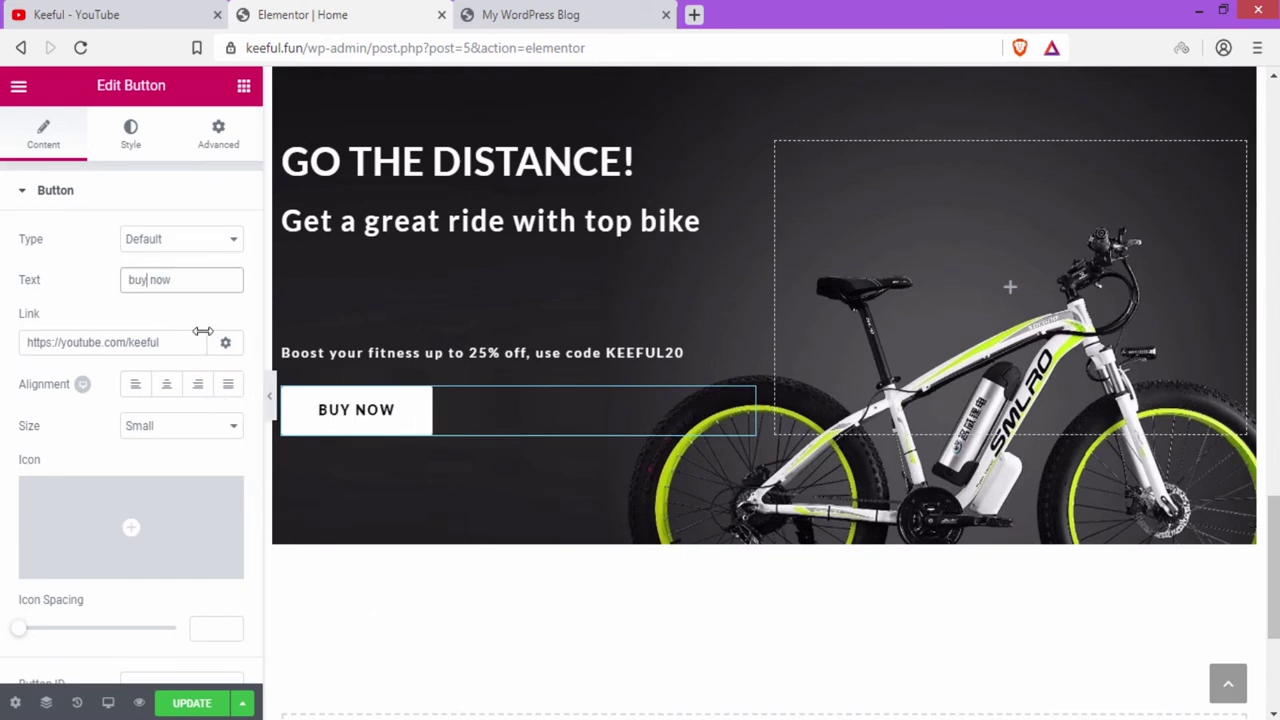
{"action": "left_click", "coordinate": [131, 135]}
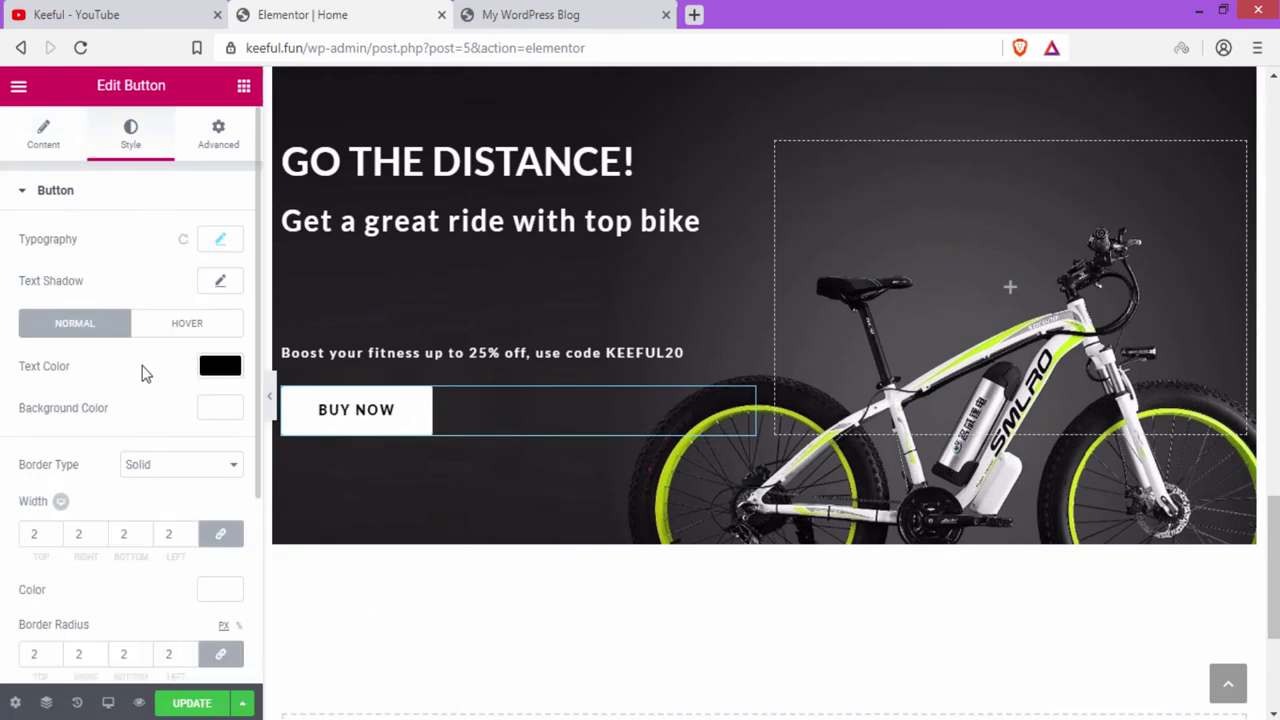
{"action": "scroll", "coordinate": [143, 371], "scroll_direction": "down", "scroll_amount": 2}
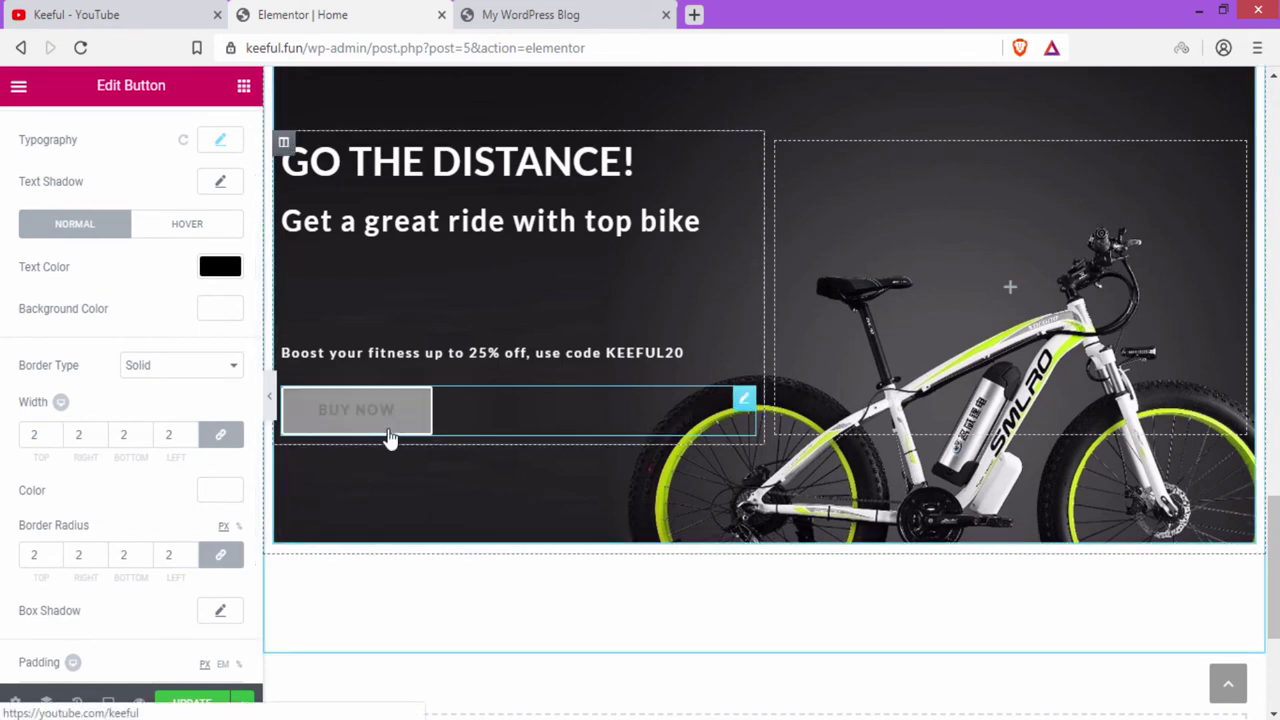
{"action": "left_click", "coordinate": [222, 268]}
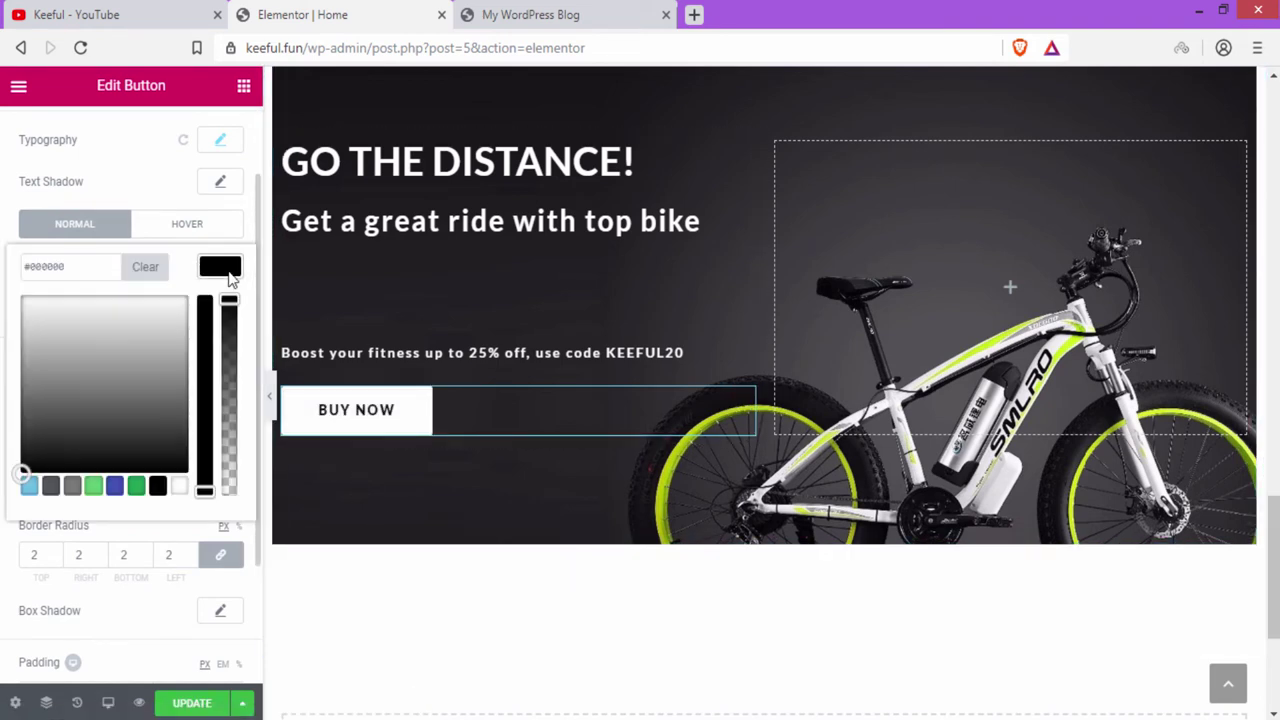
{"action": "left_click", "coordinate": [181, 486]}
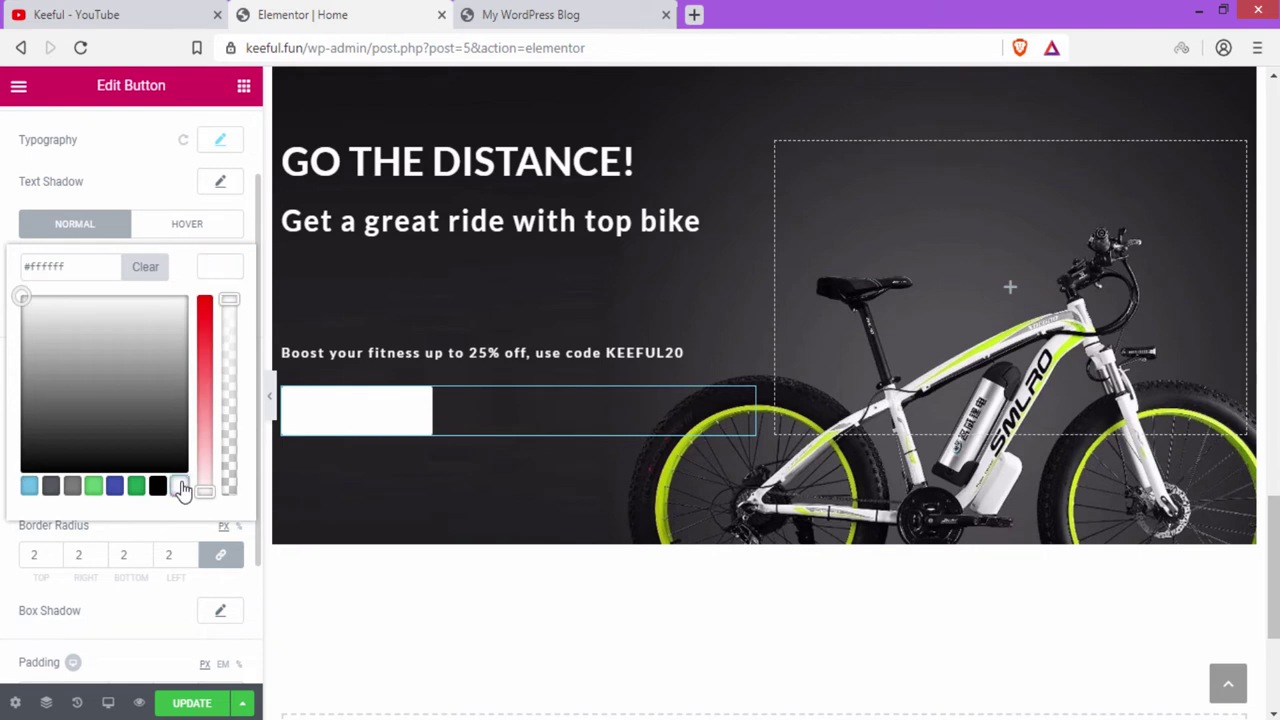
{"action": "key", "text": "Escape"}
{"action": "left_click", "coordinate": [222, 310]}
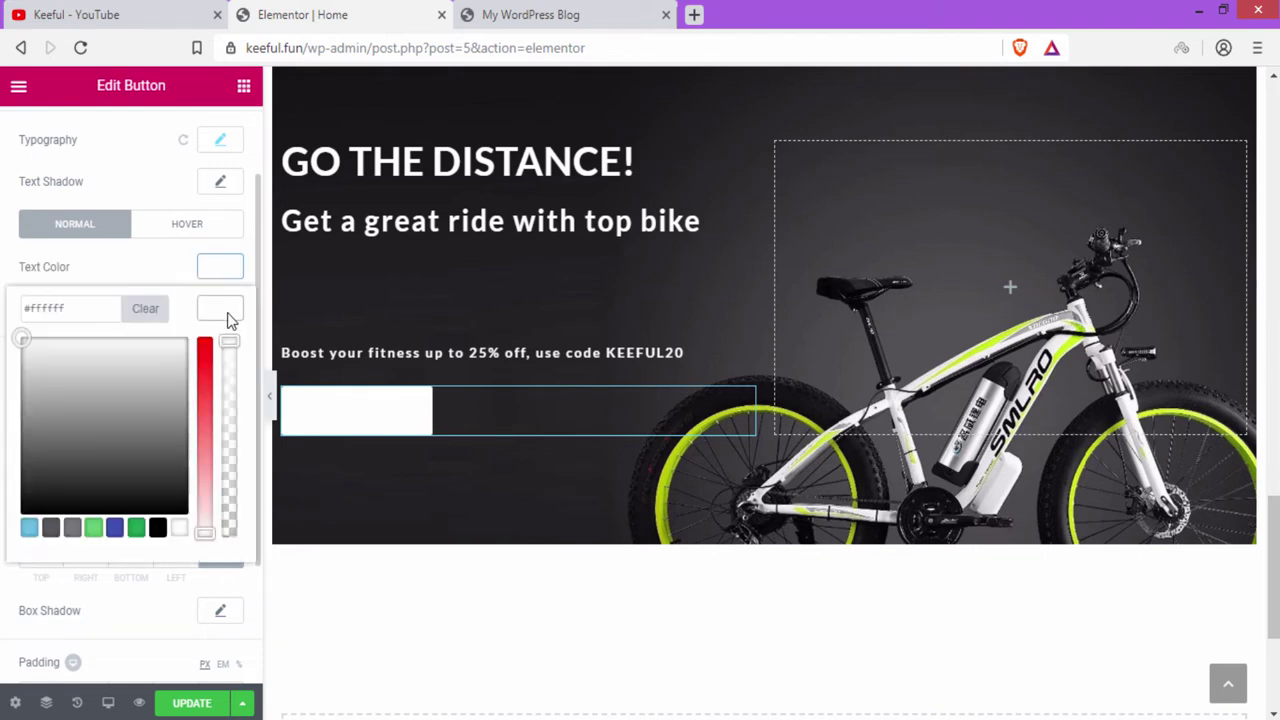
{"action": "triple_click", "coordinate": [74, 312]}
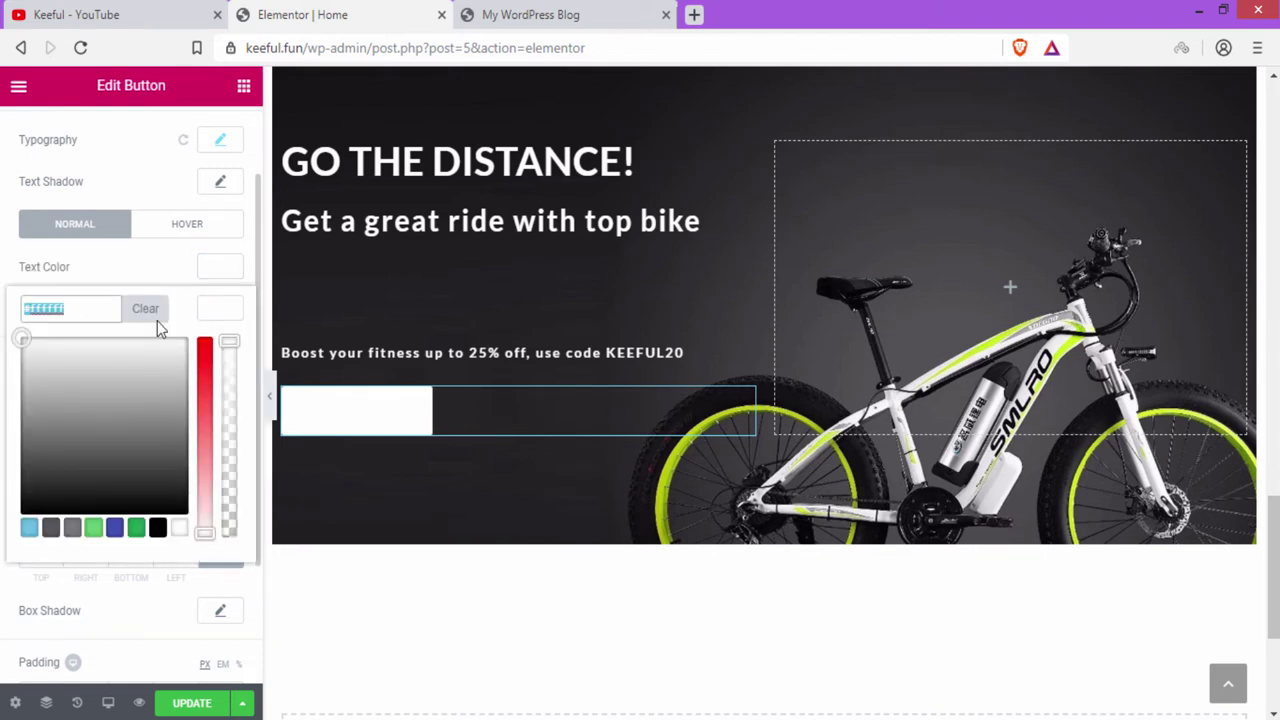
{"action": "type", "text": "rgba(255,255,"}
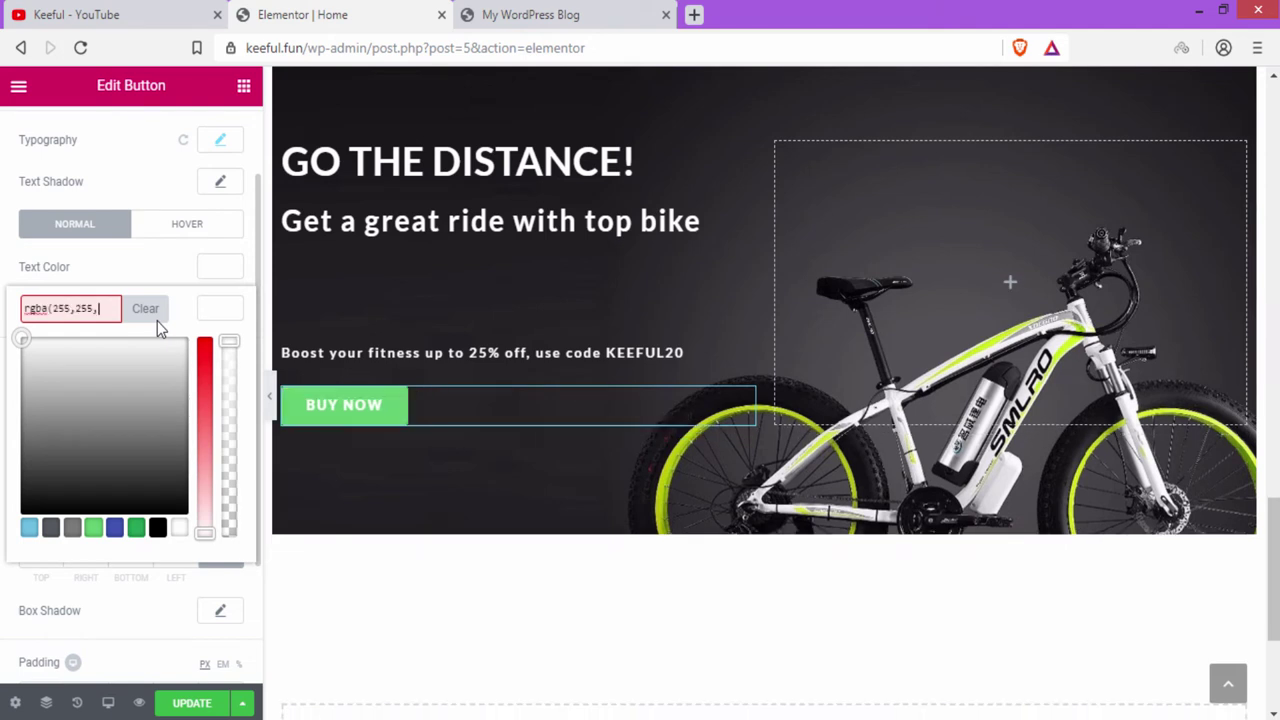
{"action": "type", "text": "255,0)"}
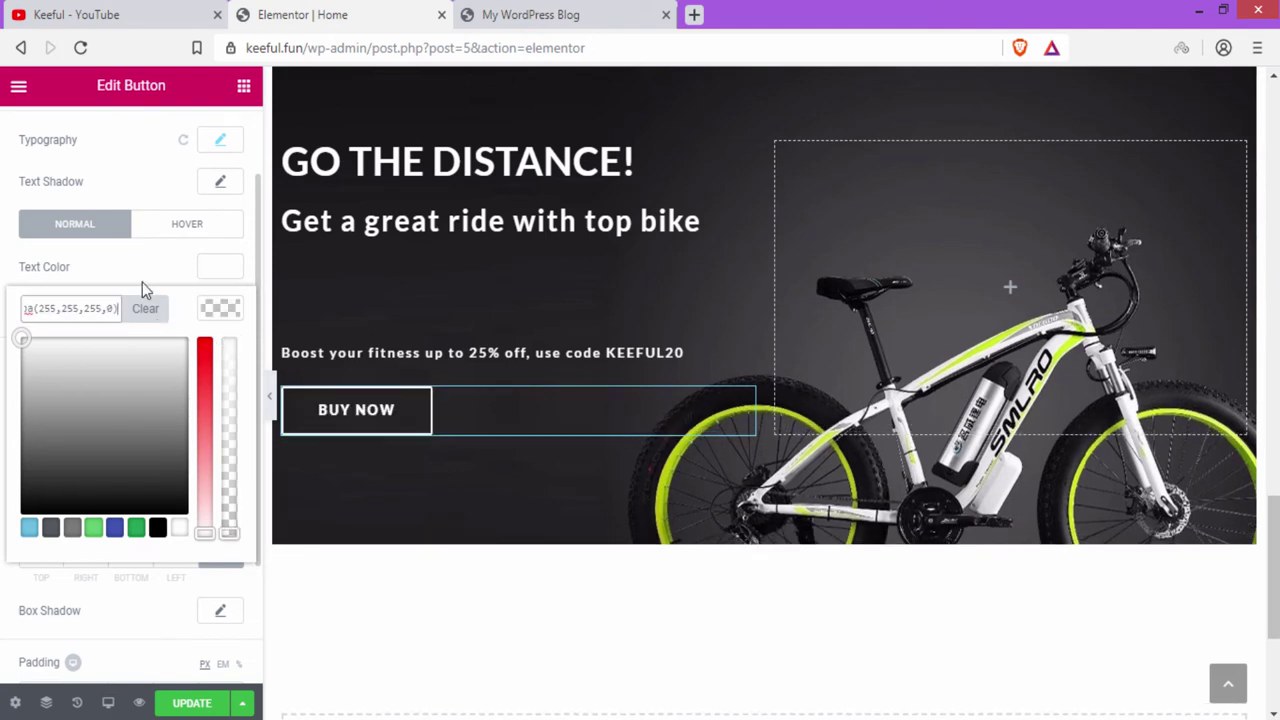
{"action": "left_click", "coordinate": [237, 316]}
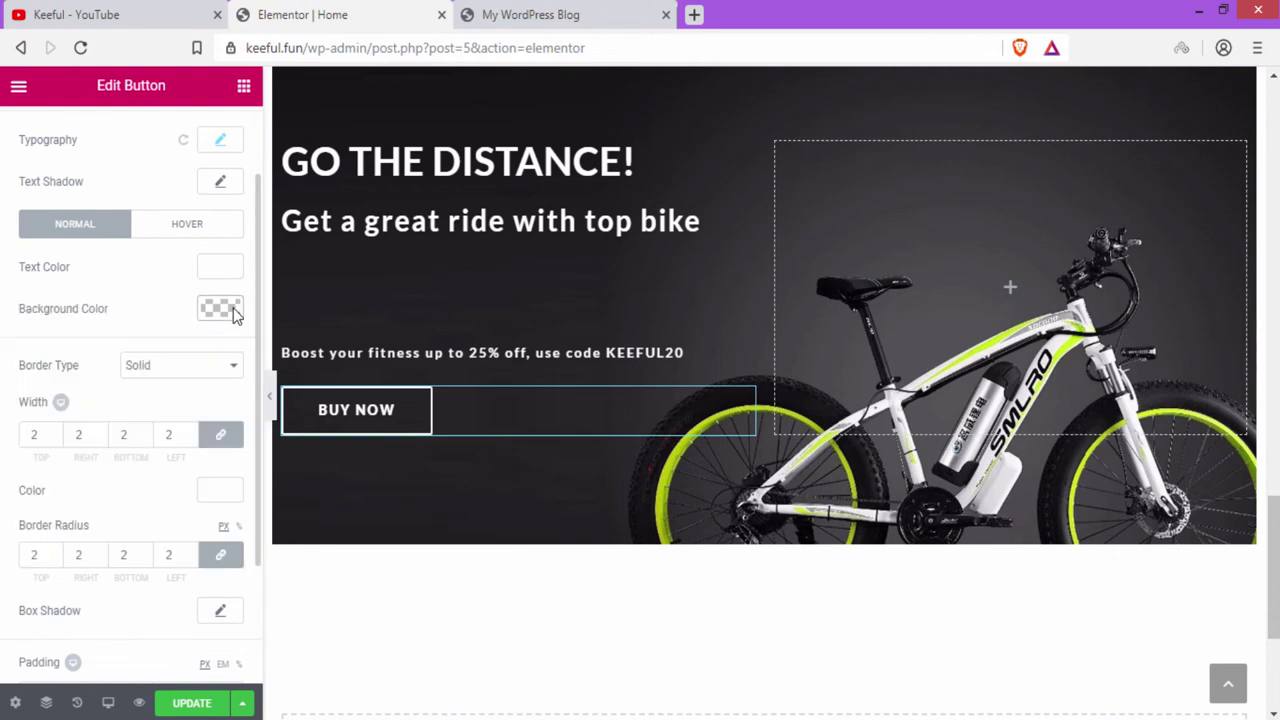
- Give the button black text on opaque white background when hovered, and save
{"action": "left_click", "coordinate": [201, 233]}
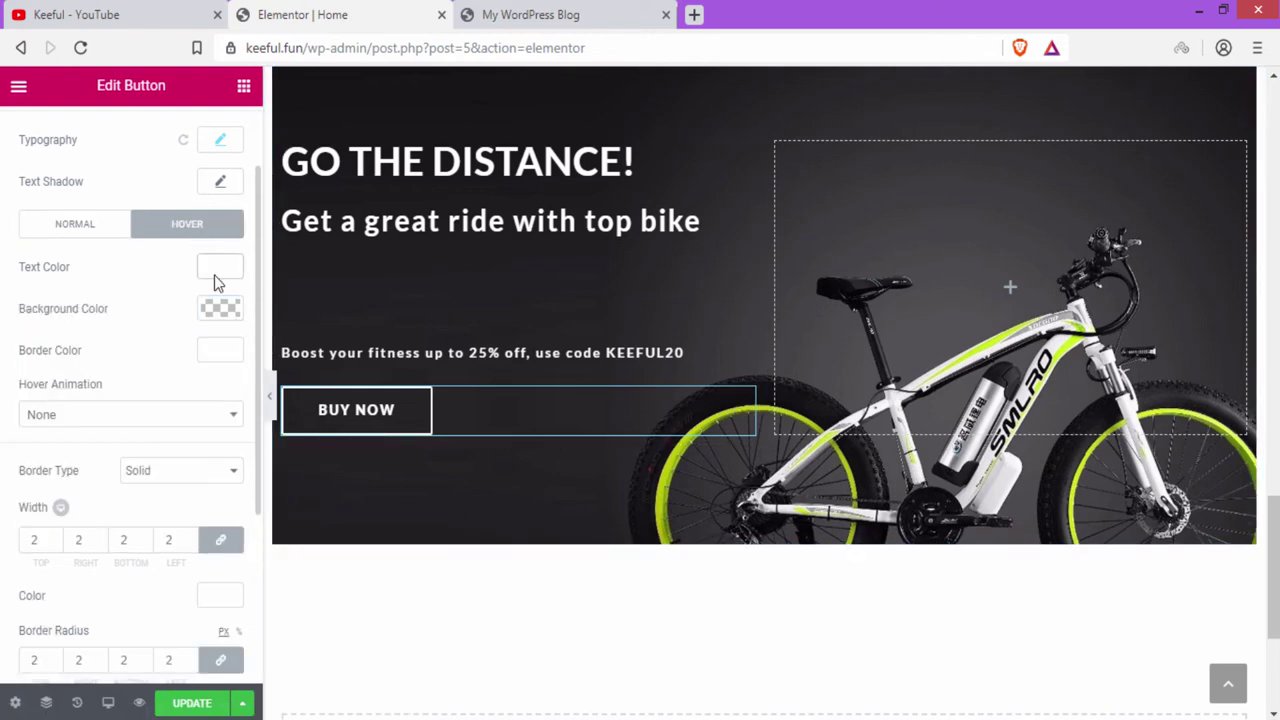
{"action": "left_click", "coordinate": [214, 272]}
{"action": "left_click", "coordinate": [158, 487]}
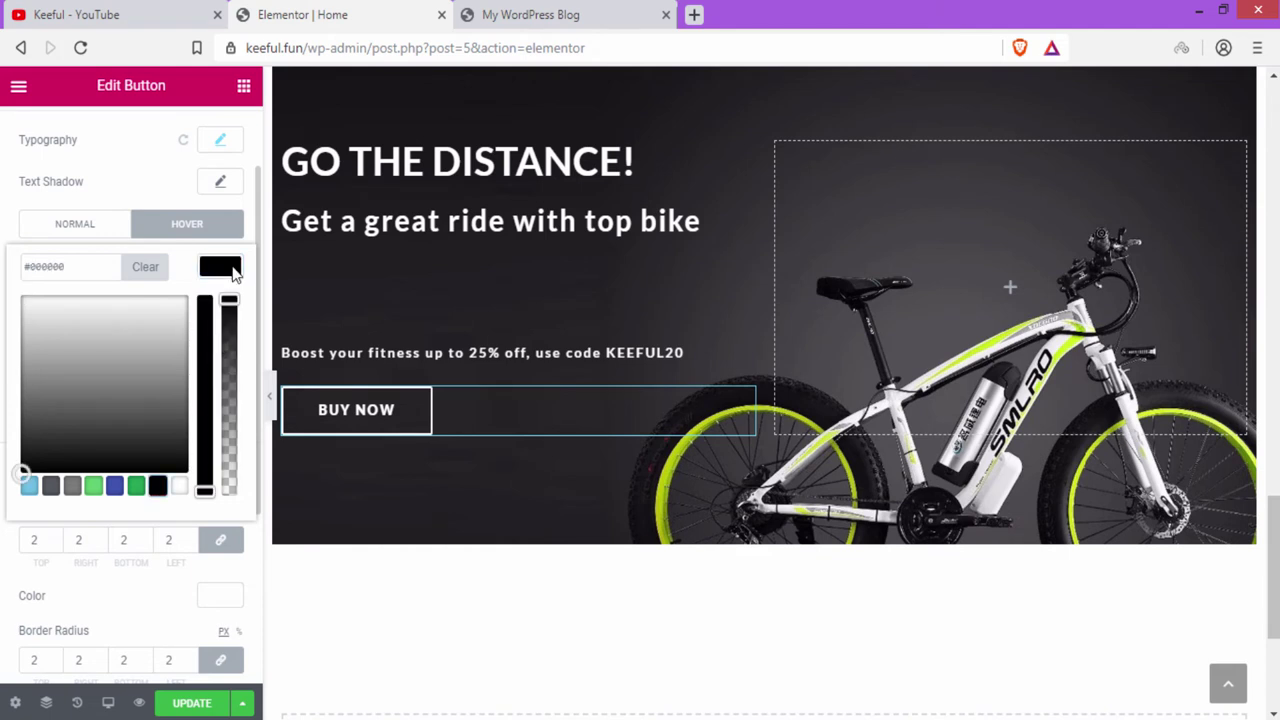
{"action": "left_click", "coordinate": [220, 306]}
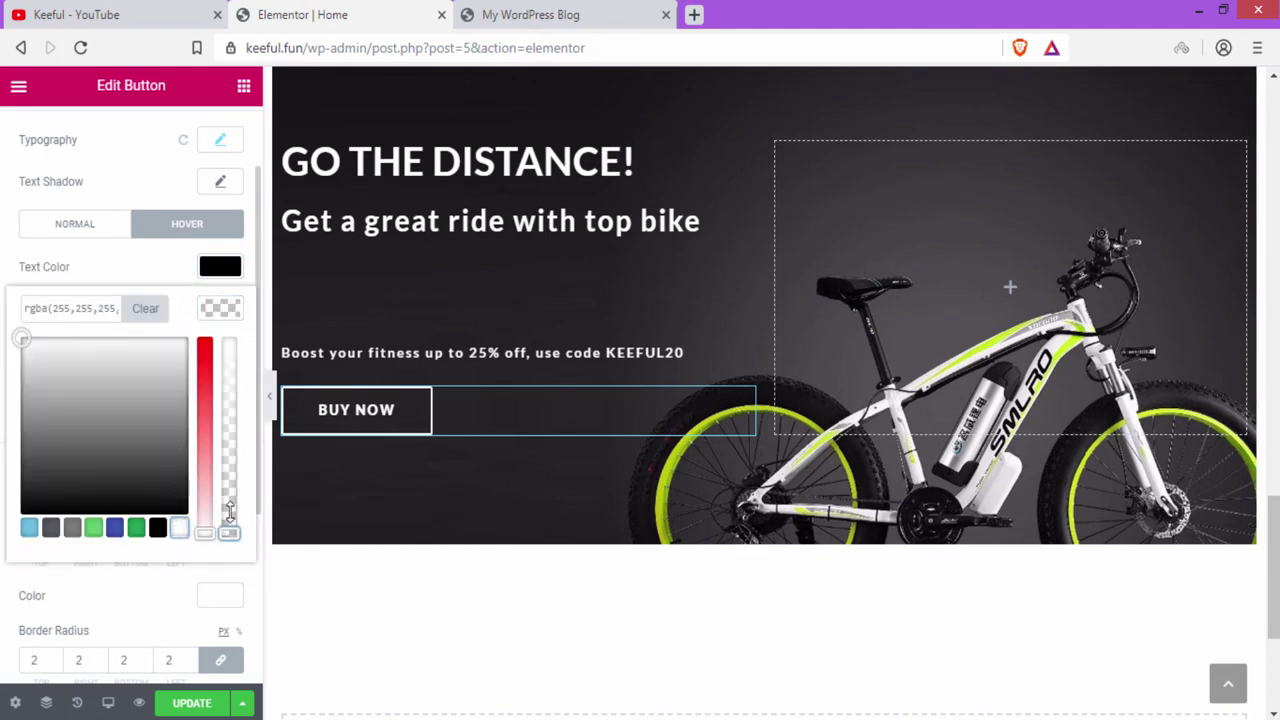
{"action": "left_click_drag", "start_coordinate": [230, 510], "coordinate": [228, 328]}
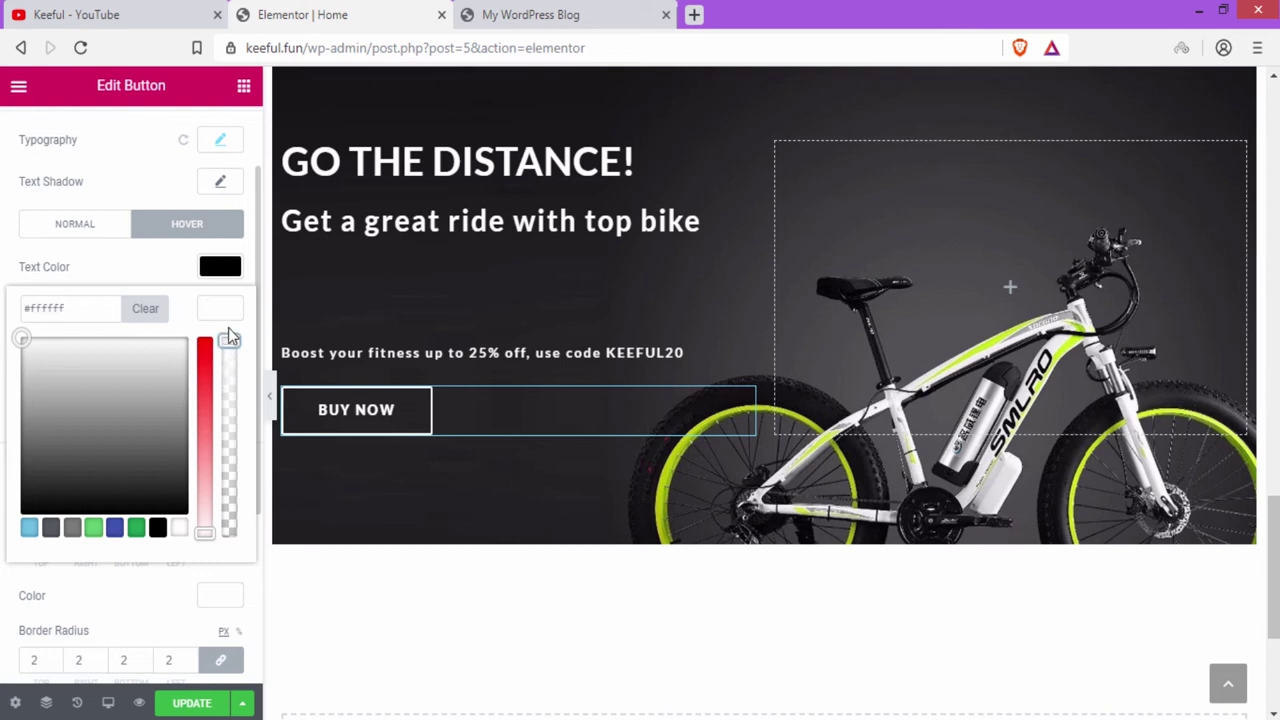
{"action": "left_click", "coordinate": [320, 397]}
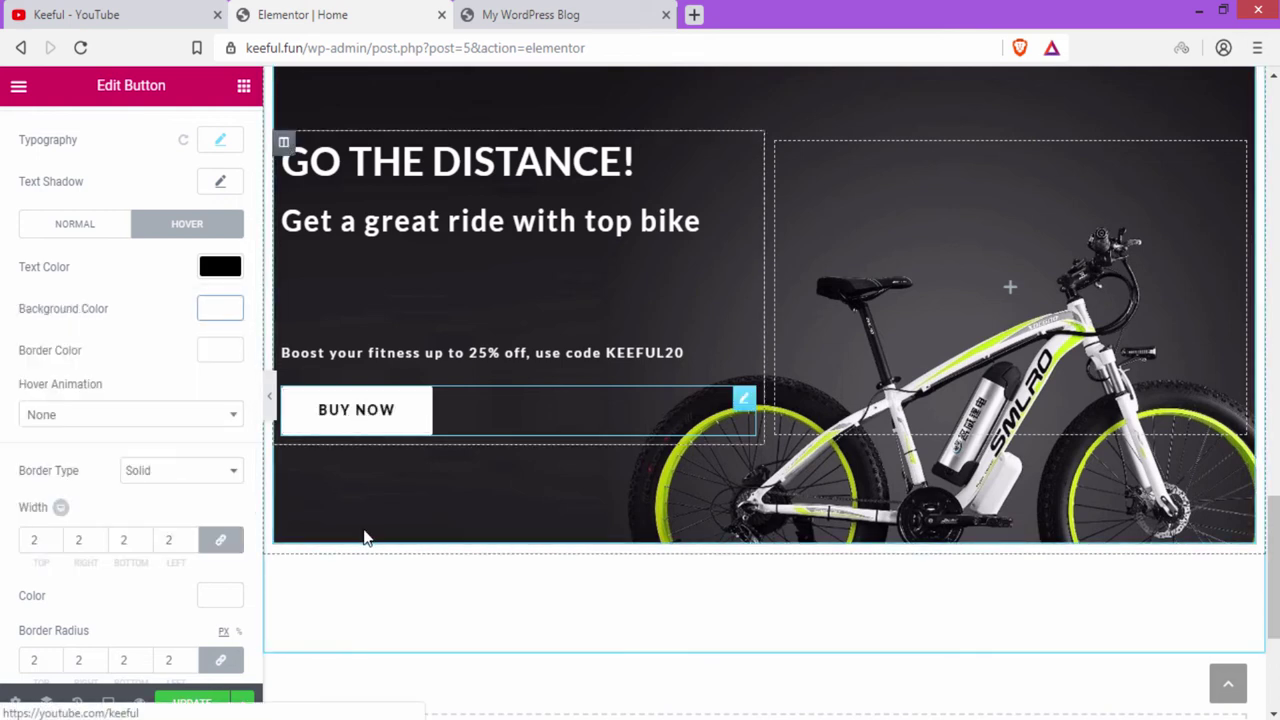
{"action": "left_click", "coordinate": [198, 704]}
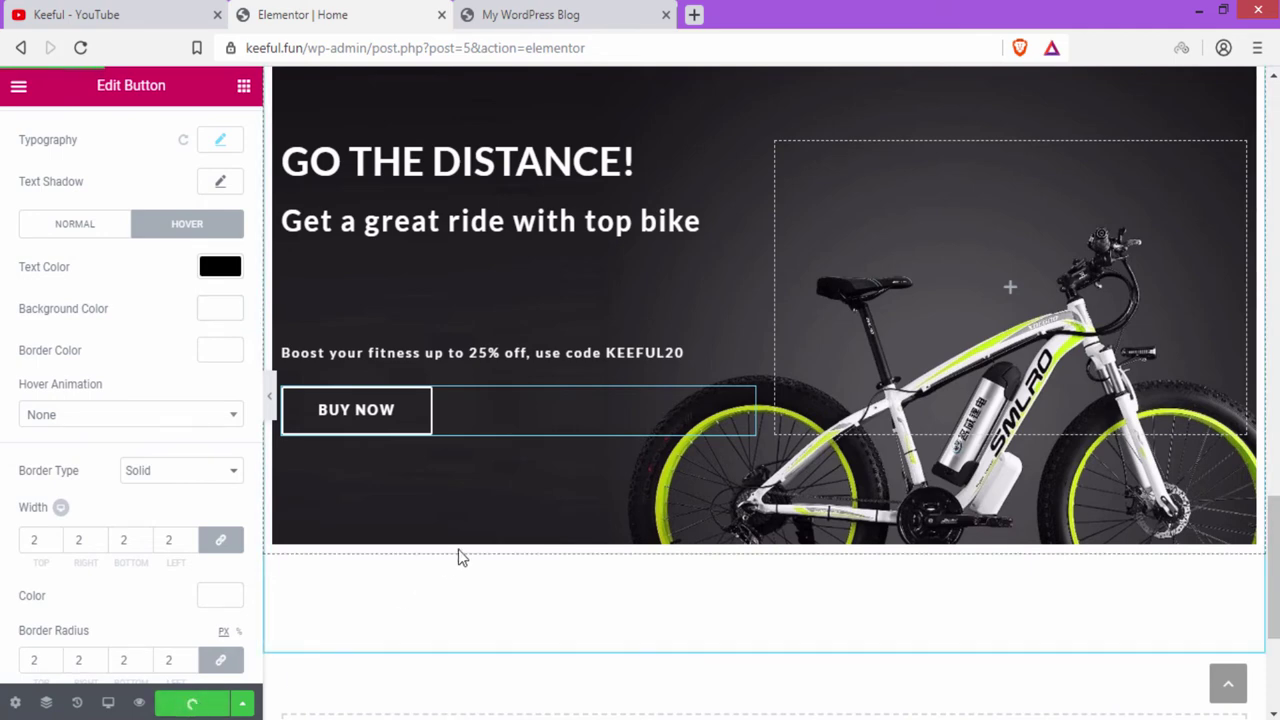
- Reload the live homepage to check the BUY NOW button, then return to the Home editor
{"action": "left_click", "coordinate": [515, 14]}
{"action": "key", "text": "F5"}
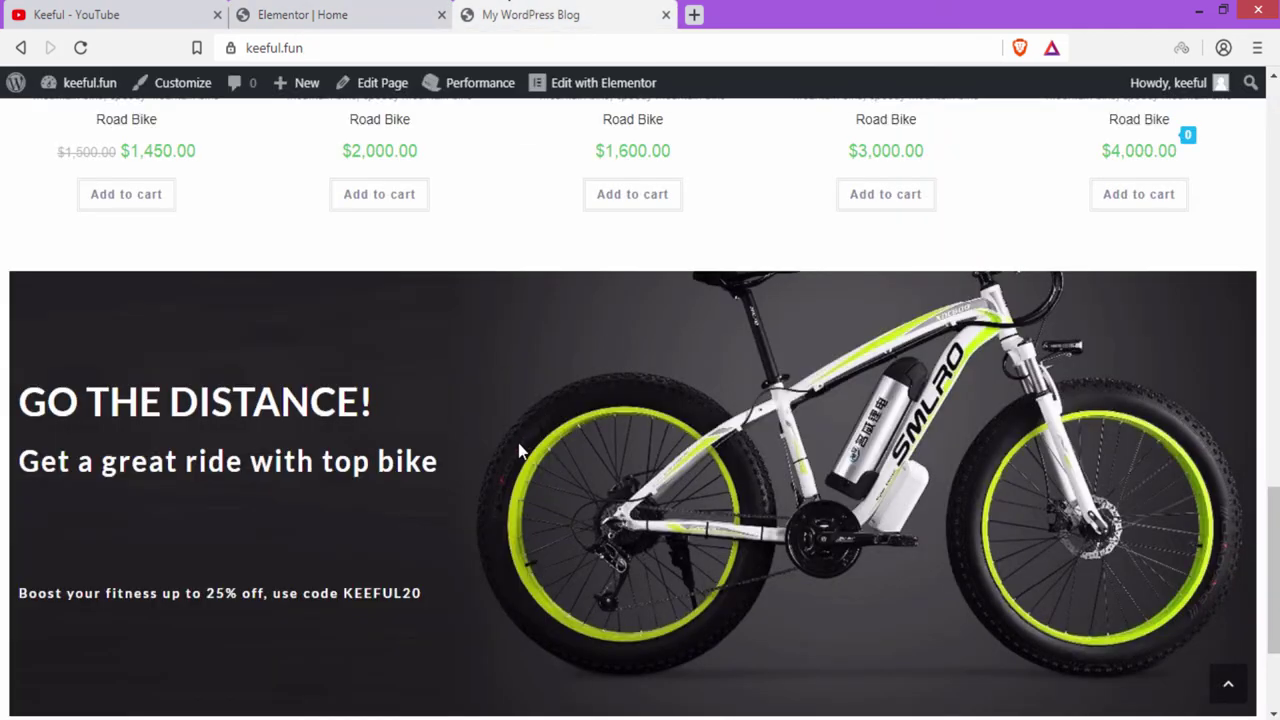
{"action": "scroll", "coordinate": [519, 455], "scroll_direction": "down", "scroll_amount": 1}
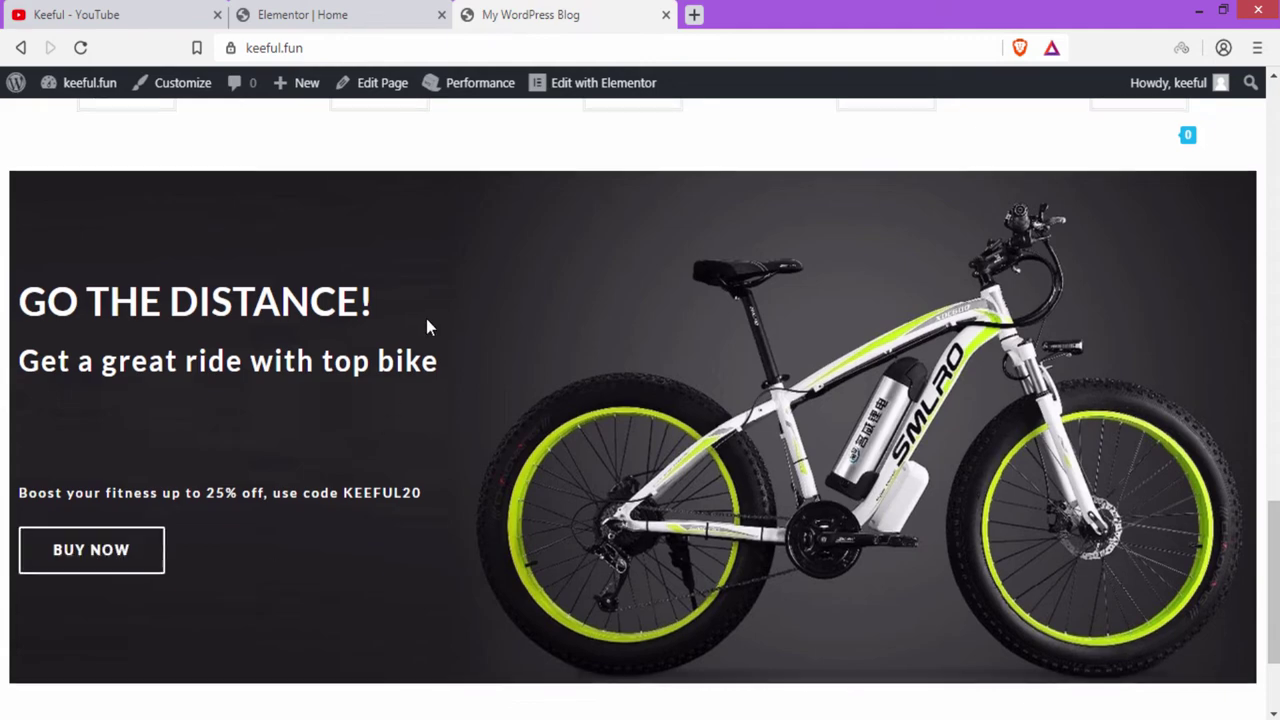
{"action": "scroll", "coordinate": [426, 320], "scroll_direction": "up", "scroll_amount": 4}
{"action": "scroll", "coordinate": [427, 321], "scroll_direction": "down", "scroll_amount": 2}
{"action": "scroll", "coordinate": [427, 321], "scroll_direction": "up", "scroll_amount": 10}
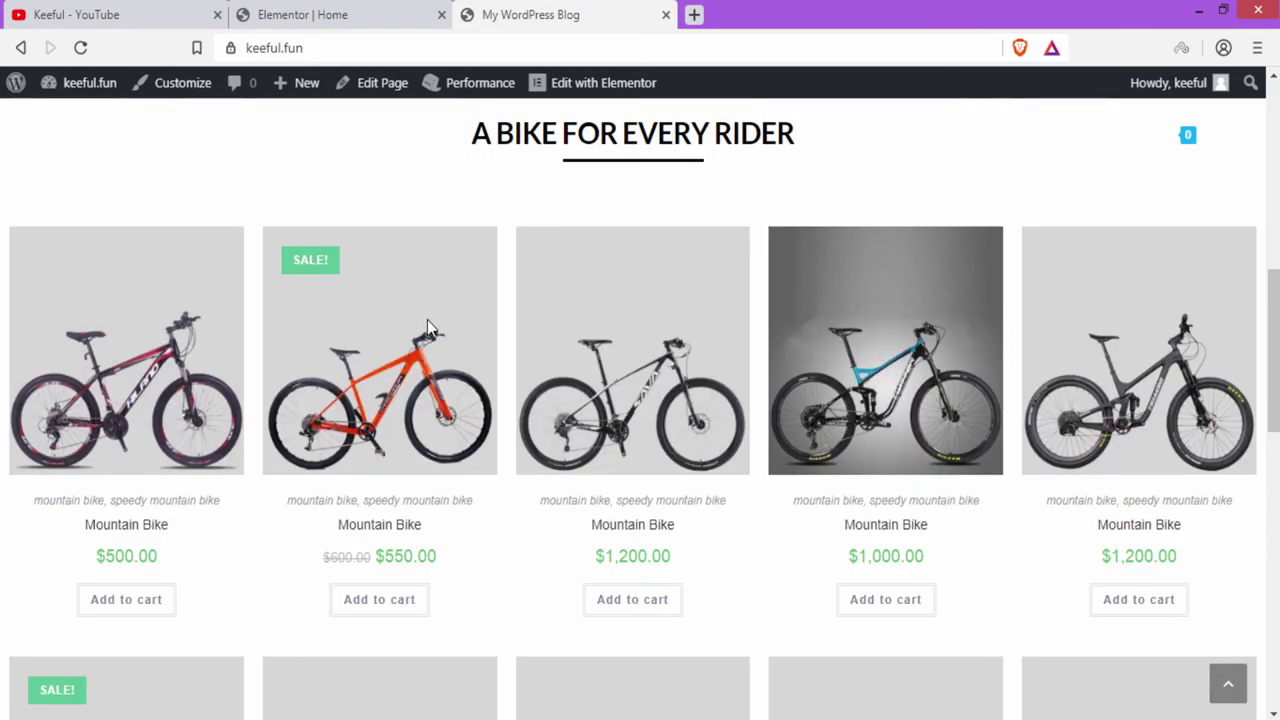
{"action": "scroll", "coordinate": [427, 328], "scroll_direction": "up", "scroll_amount": 5}
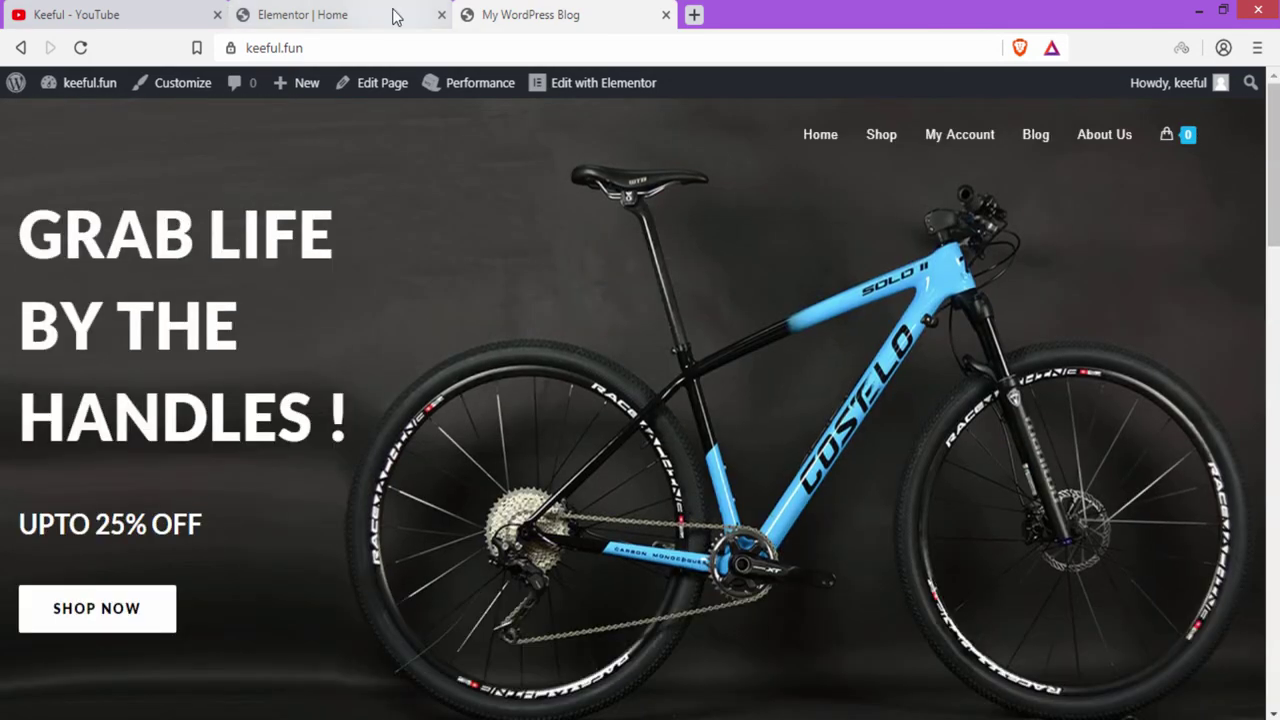
{"action": "left_click", "coordinate": [391, 17]}
{"action": "scroll", "coordinate": [686, 389], "scroll_direction": "down", "scroll_amount": 3}
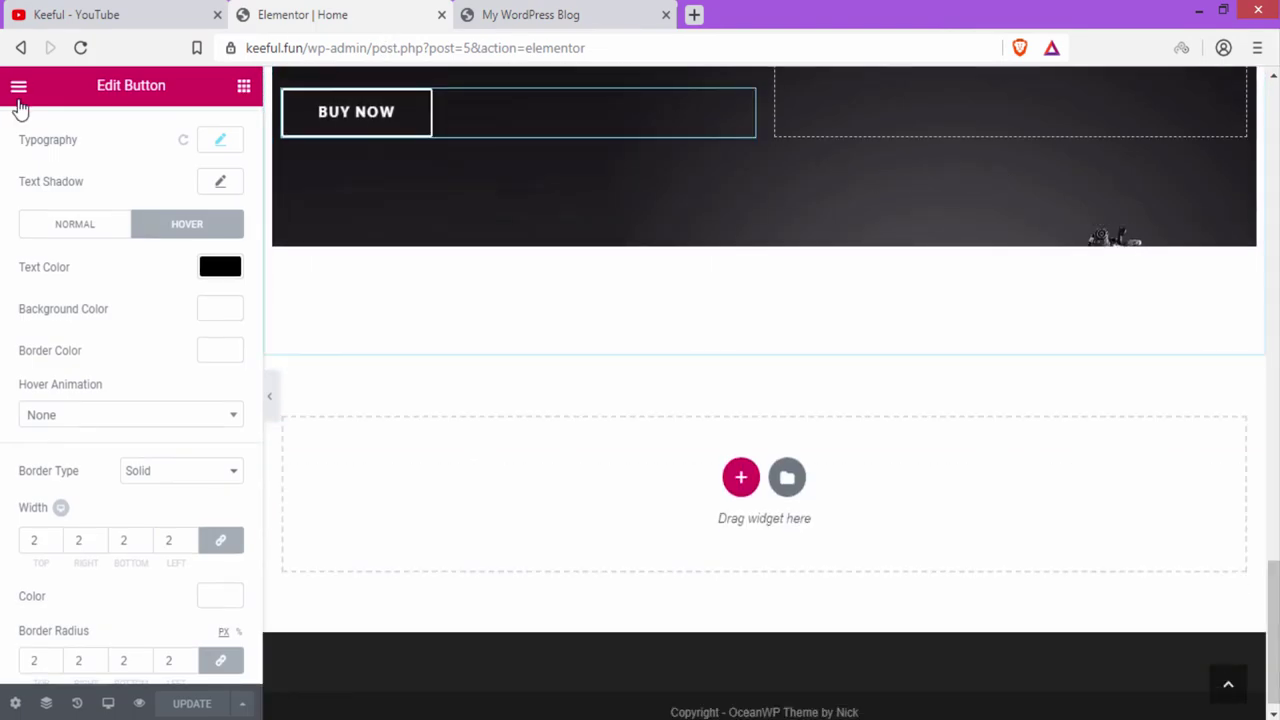
- Place an inner section below the bike banner, set separate margins with Top 100, and save
{"action": "left_click", "coordinate": [20, 98]}
{"action": "left_click_drag", "start_coordinate": [80, 280], "coordinate": [674, 256]}
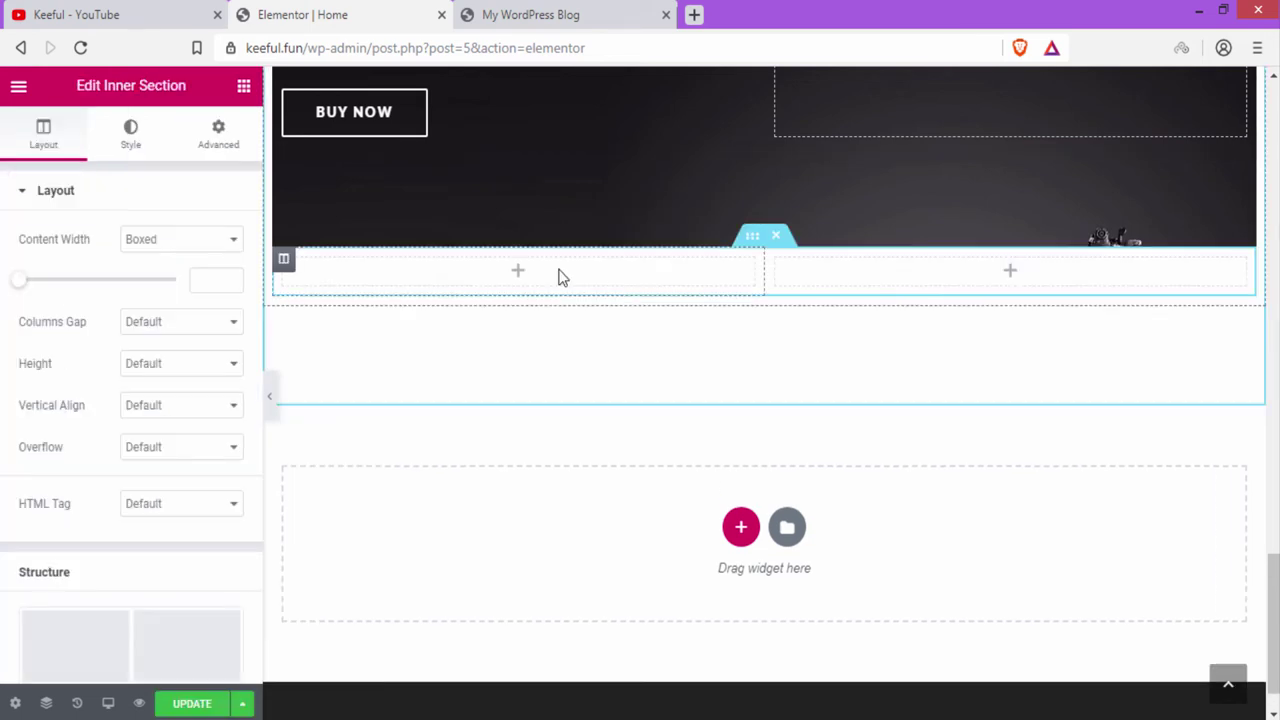
{"action": "left_click", "coordinate": [227, 140]}
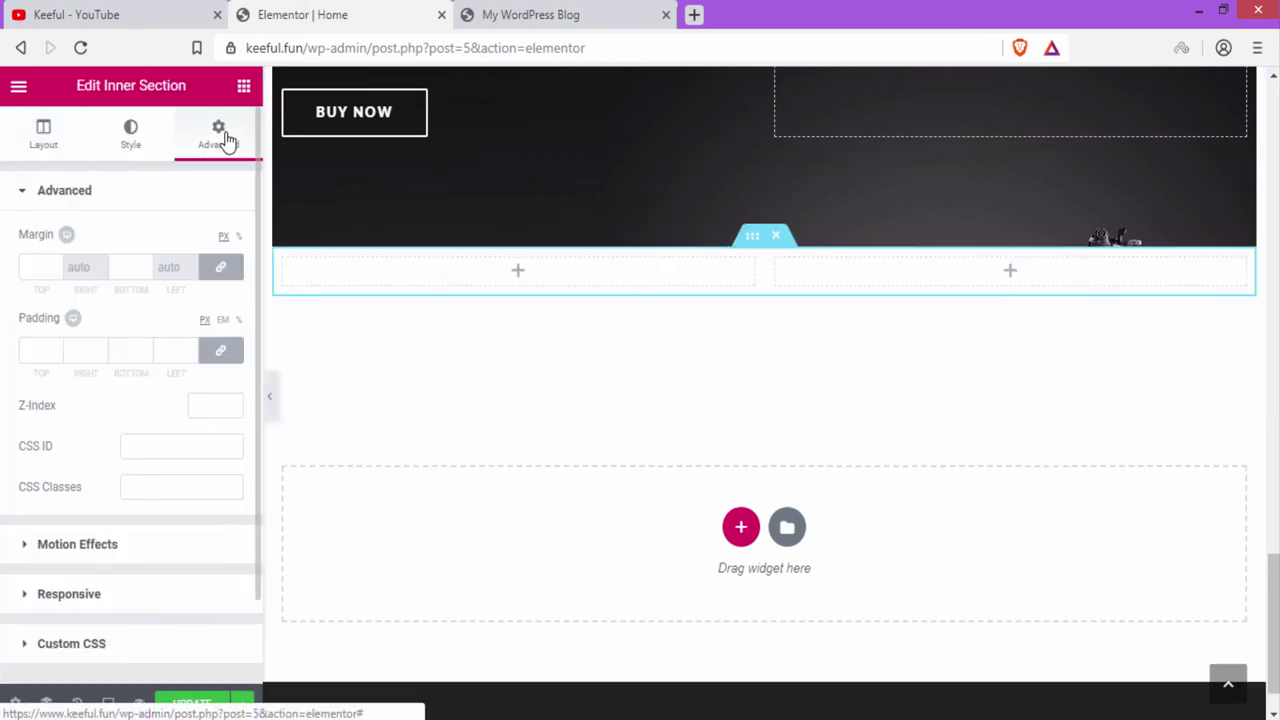
{"action": "left_click", "coordinate": [186, 276]}
{"action": "double_click", "coordinate": [40, 266]}
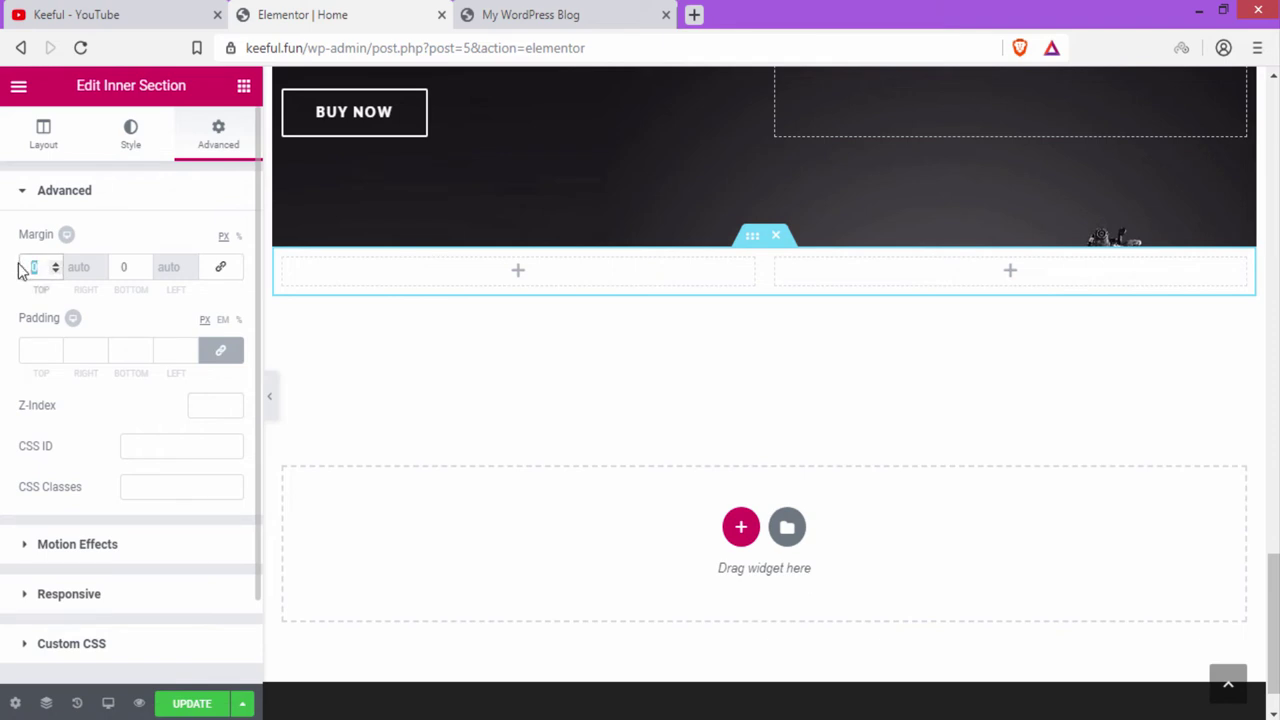
{"action": "type", "text": "100"}
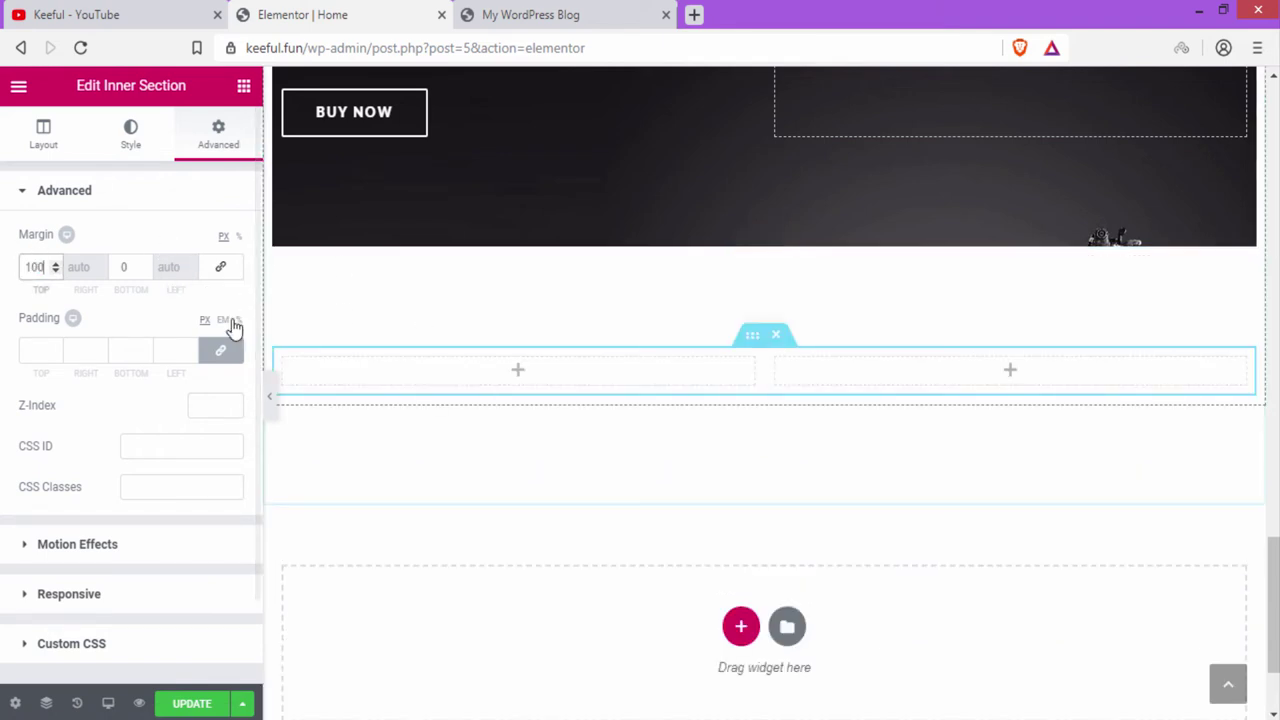
{"action": "left_click", "coordinate": [201, 703]}
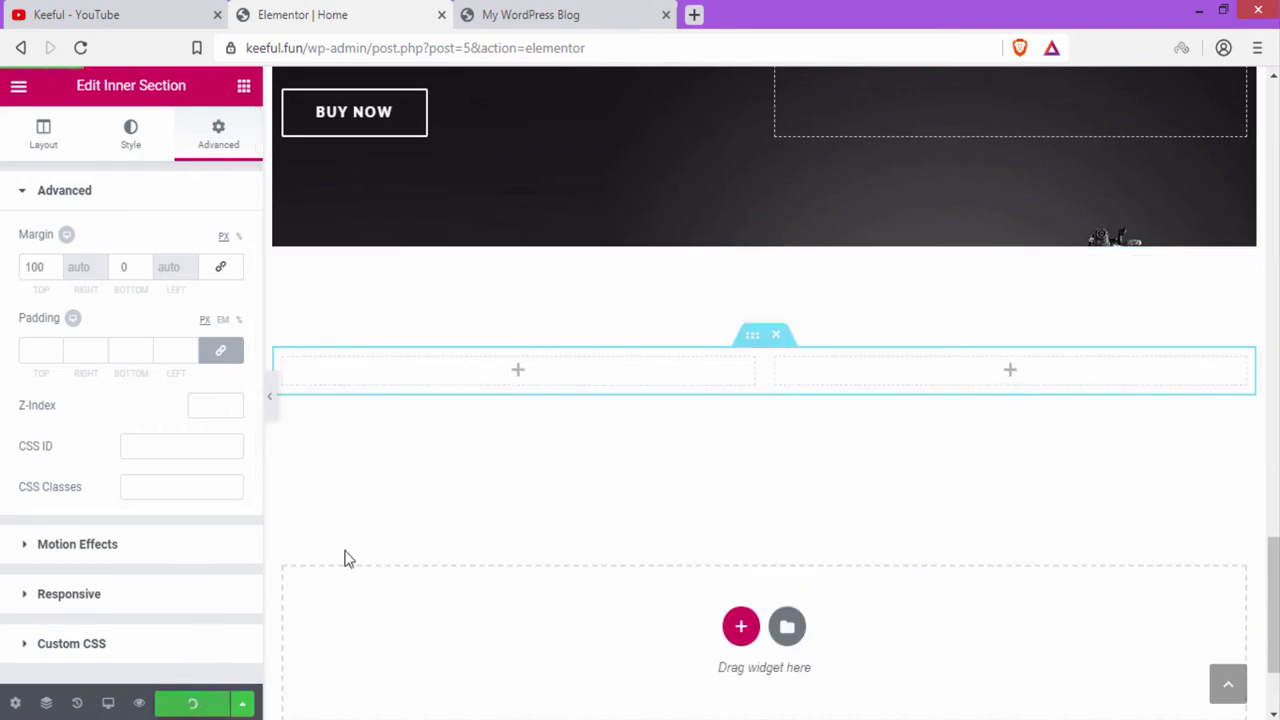
{"action": "left_click", "coordinate": [513, 375]}
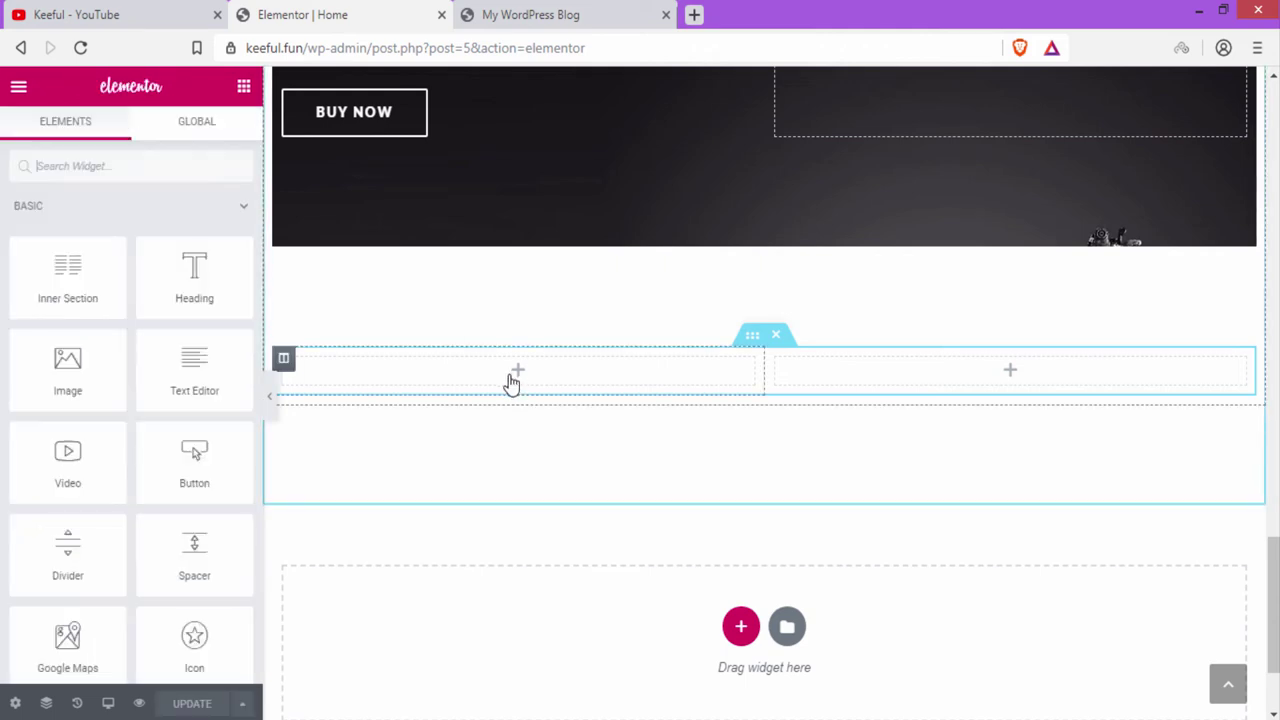
- Add an icon box to the left column with a globe icon from the library, and save
{"action": "scroll", "coordinate": [175, 343], "scroll_direction": "down", "scroll_amount": 1}
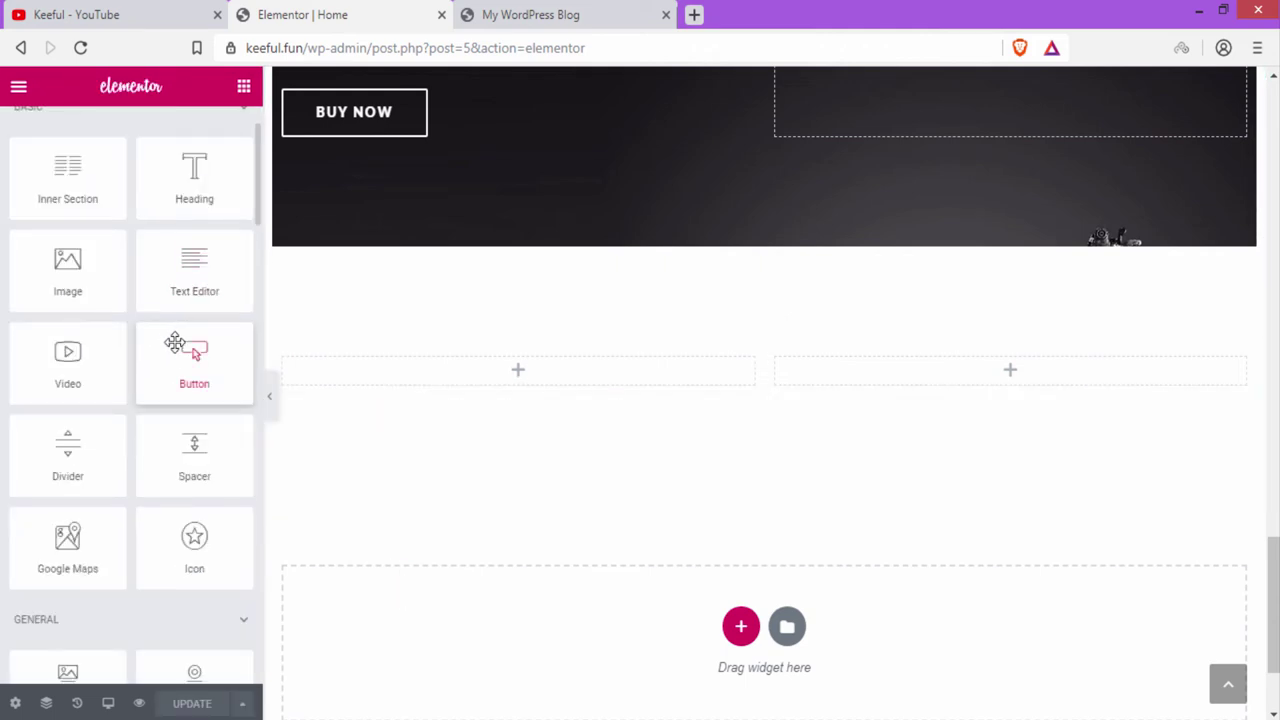
{"action": "scroll", "coordinate": [175, 343], "scroll_direction": "down", "scroll_amount": 2}
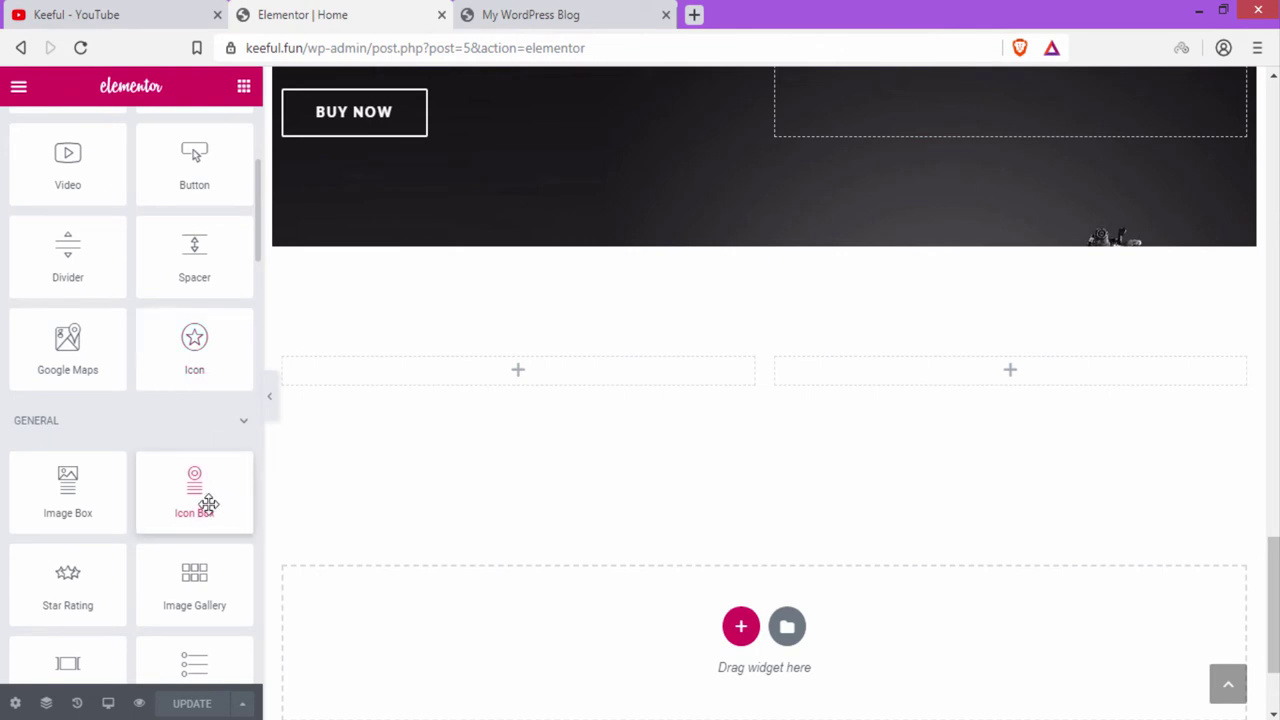
{"action": "left_click_drag", "start_coordinate": [207, 502], "coordinate": [533, 378]}
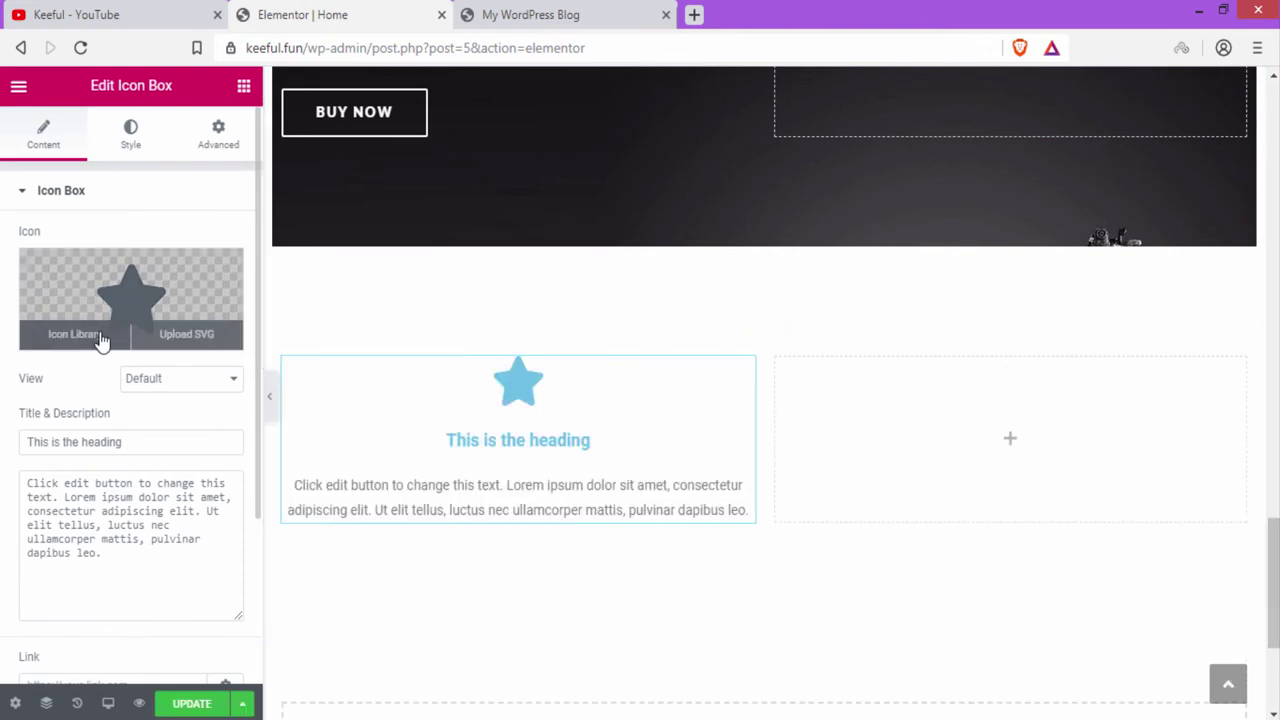
{"action": "left_click", "coordinate": [75, 334]}
{"action": "type", "text": "globe"}
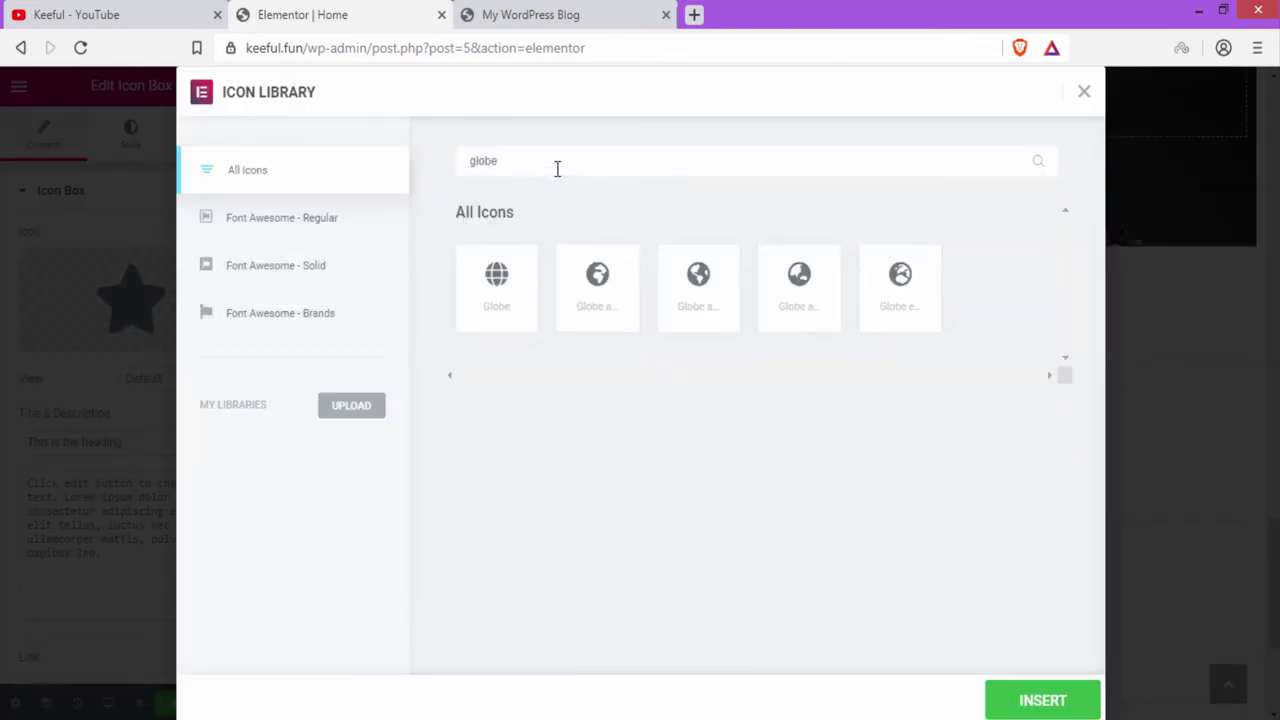
{"action": "left_click", "coordinate": [698, 287]}
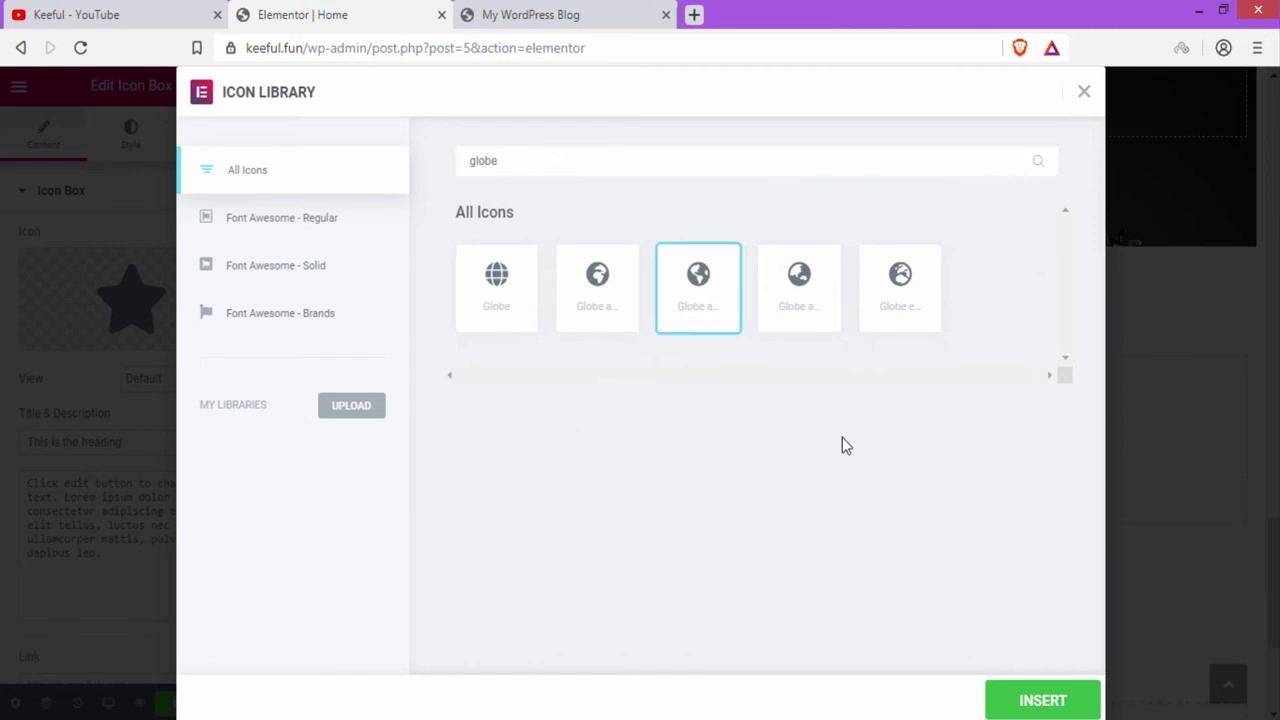
{"action": "left_click", "coordinate": [1023, 703]}
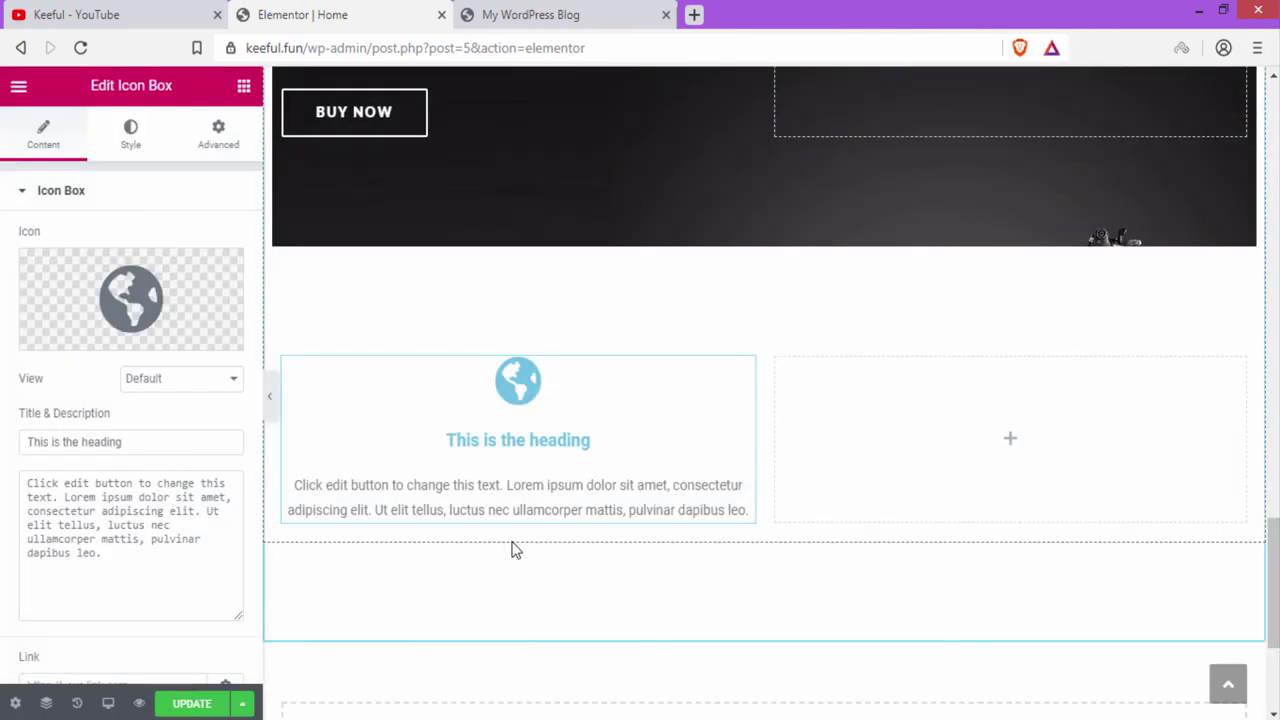
{"action": "left_click", "coordinate": [215, 703]}
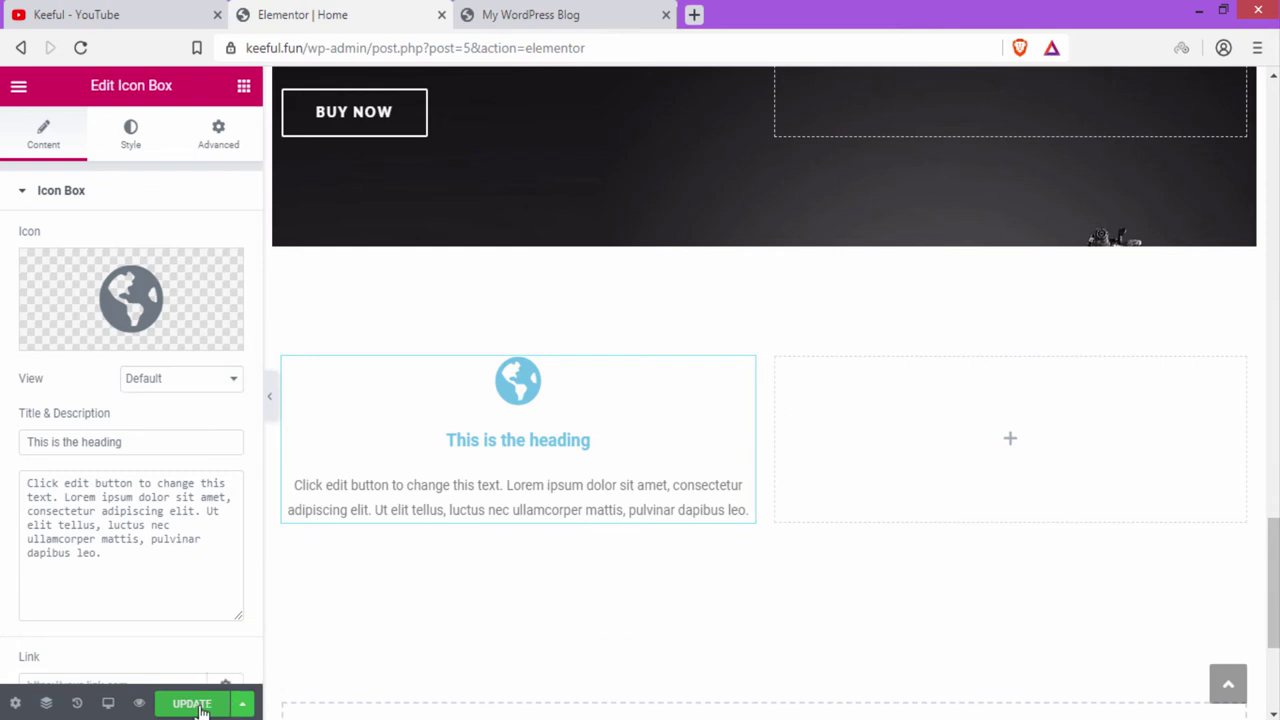
- Title the box 'World Wide Delivery', cut its description to the final sentence, and save
{"action": "left_click_drag", "start_coordinate": [125, 442], "coordinate": [8, 445]}
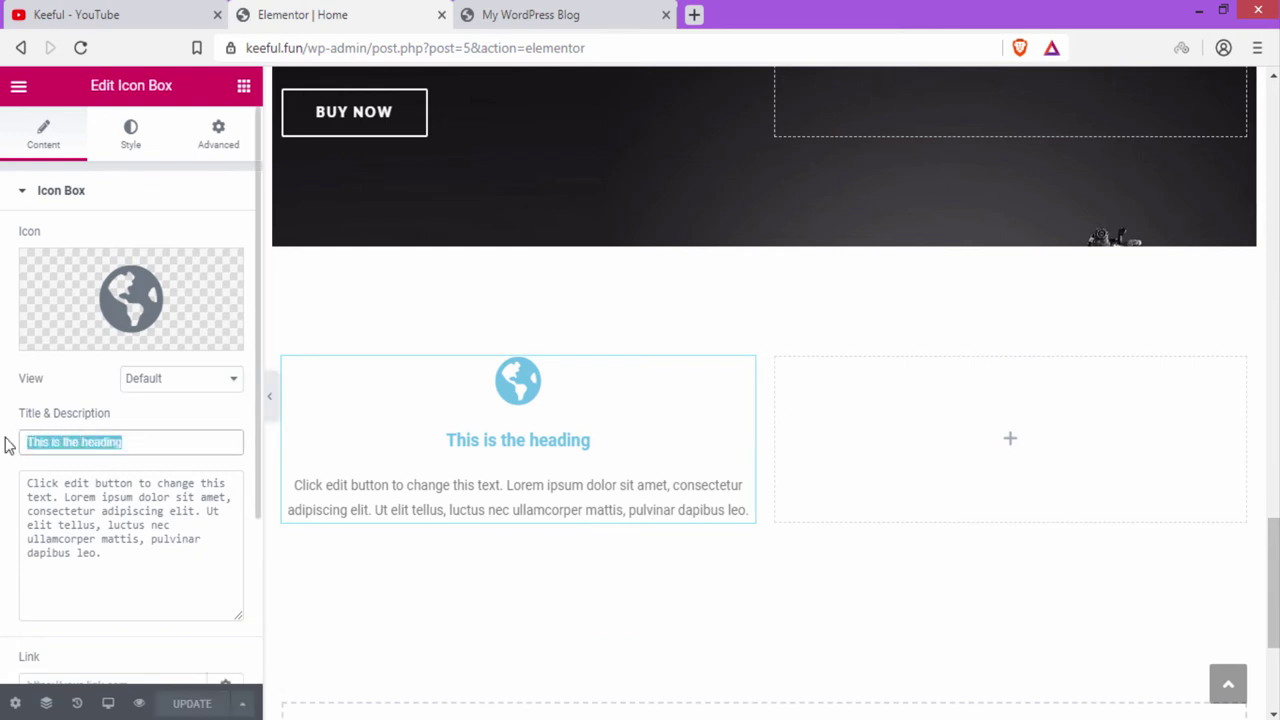
{"action": "type", "text": "World Wide "}
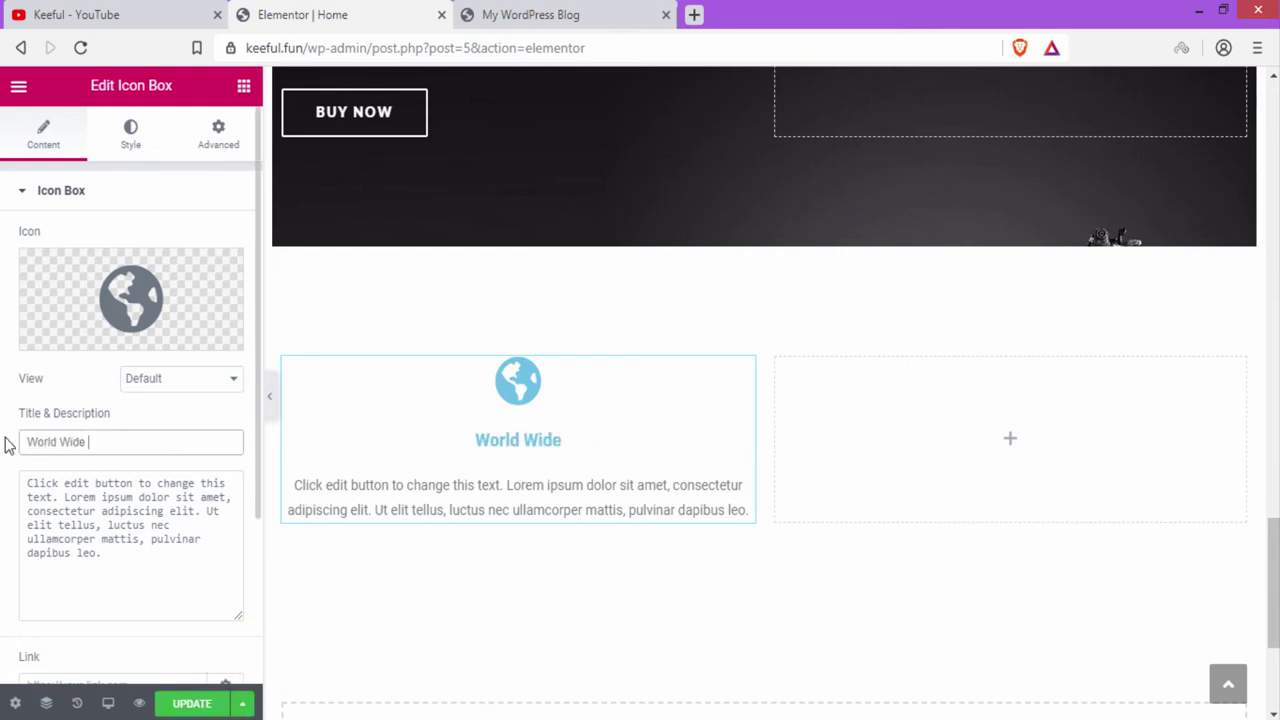
{"action": "type", "text": "Delivery"}
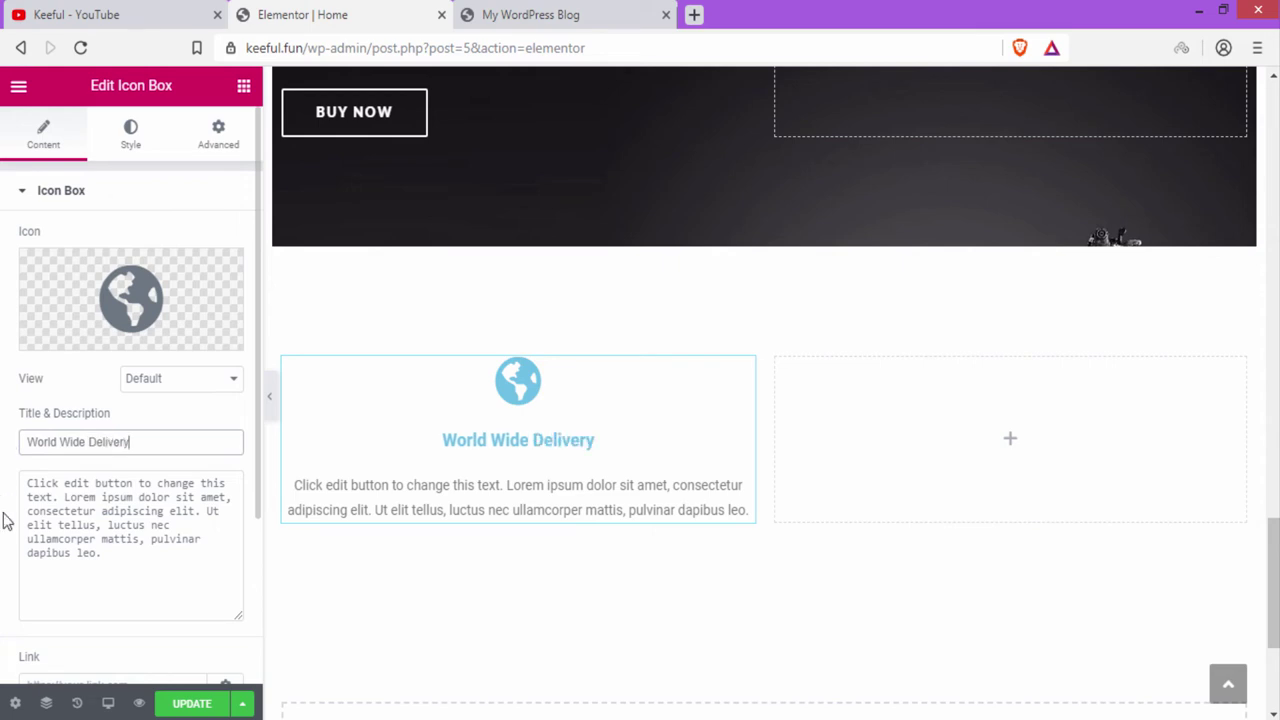
{"action": "triple_click", "coordinate": [124, 568]}
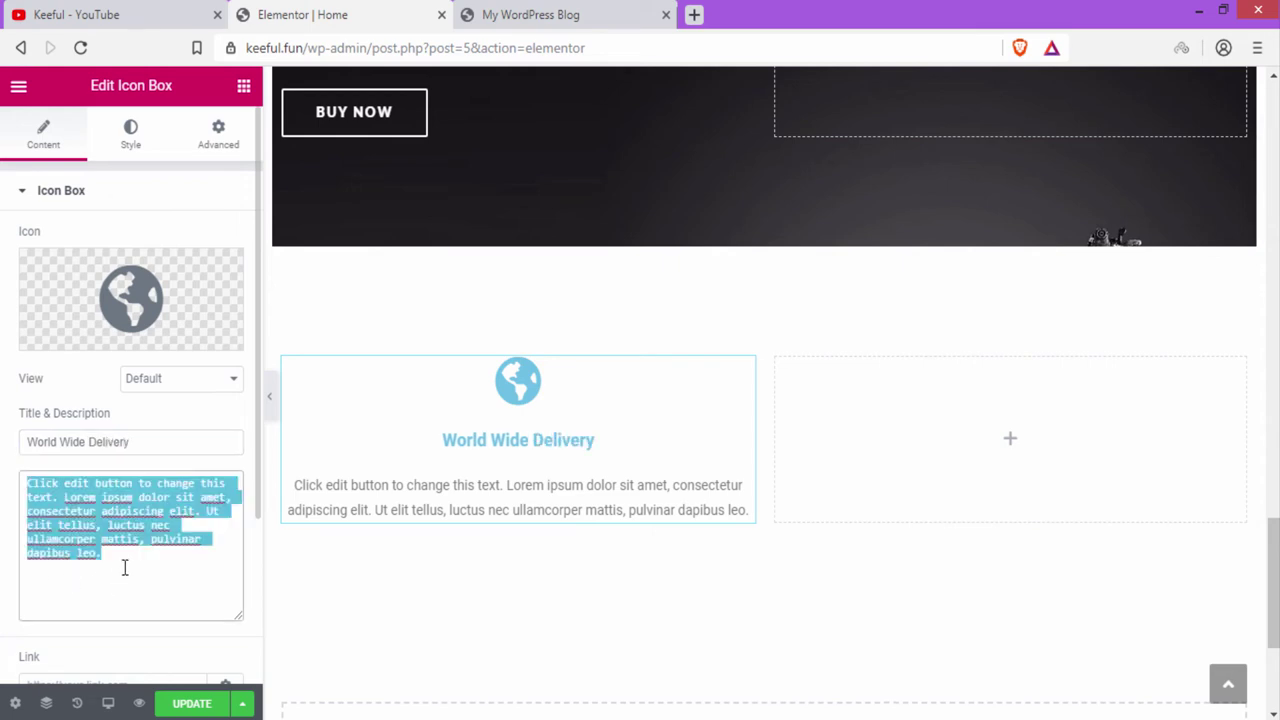
{"action": "key", "text": "BackSpace"}
{"action": "type", "text": "It elit tellus, luctus nec ullamcorper mattis, pulvinar dapibus leo."}
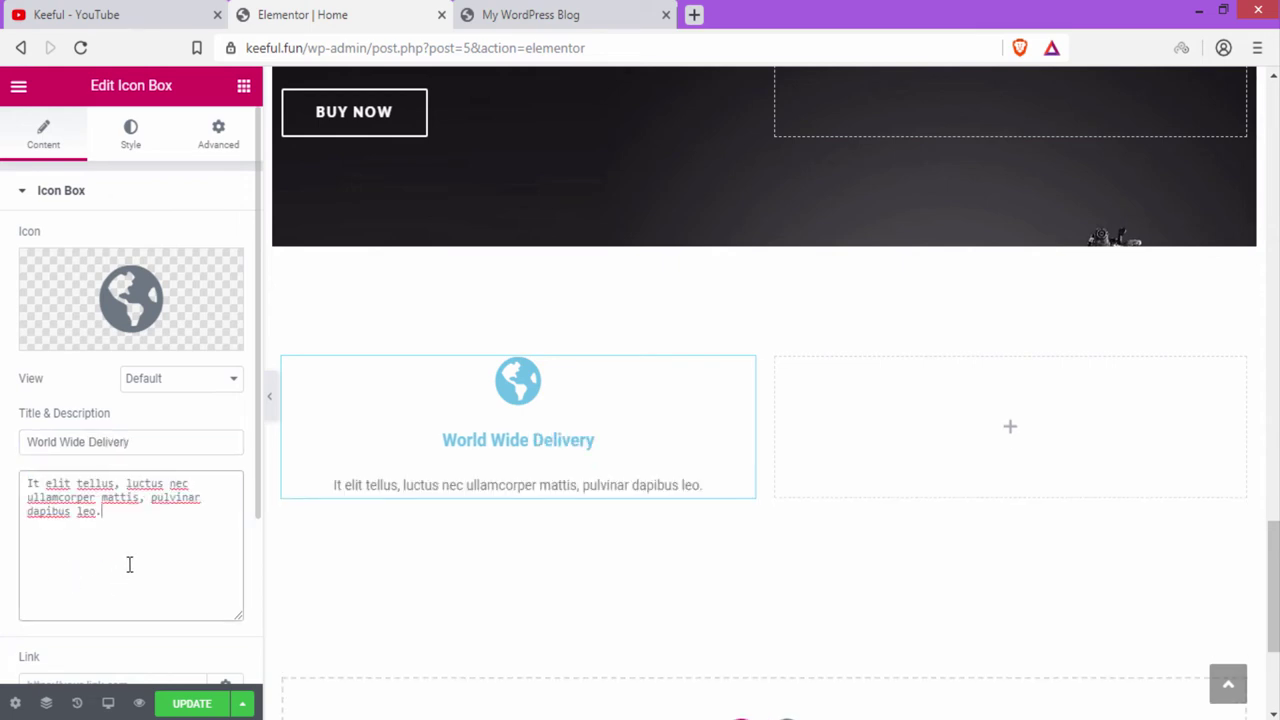
{"action": "left_click", "coordinate": [195, 703]}
{"action": "scroll", "coordinate": [198, 628], "scroll_direction": "down", "scroll_amount": 3}
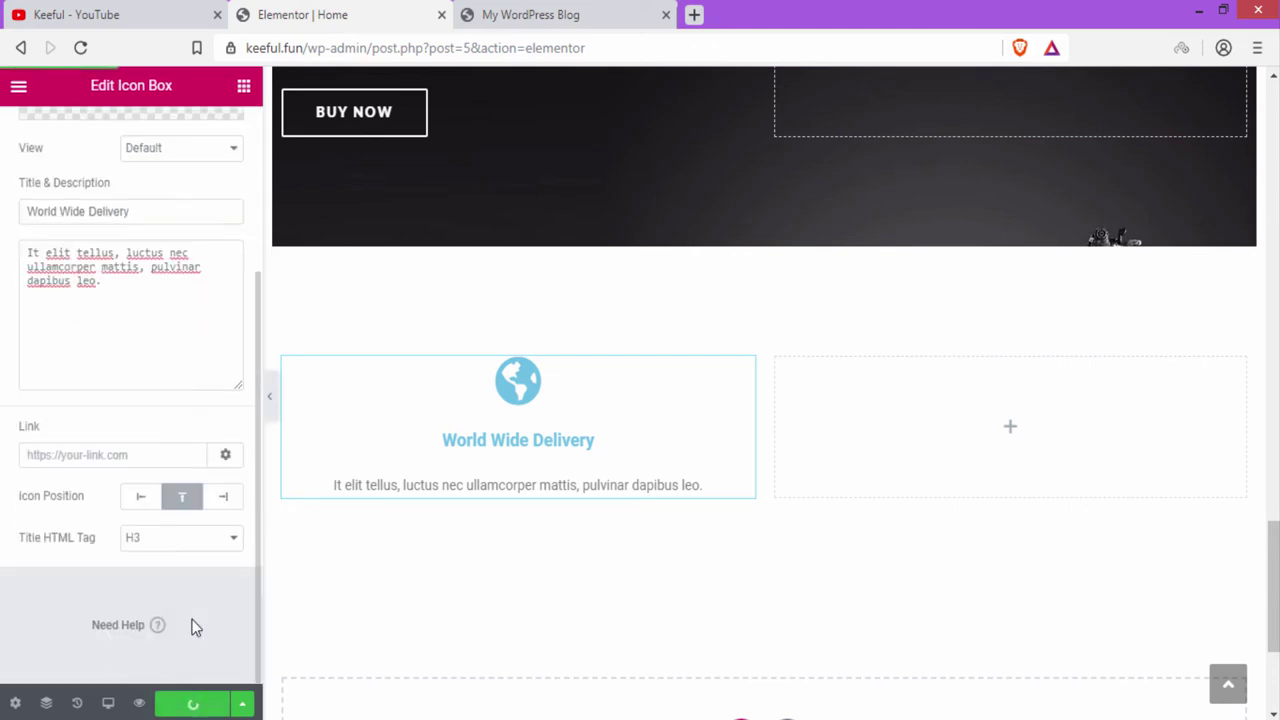
{"action": "scroll", "coordinate": [195, 628], "scroll_direction": "up", "scroll_amount": 3}
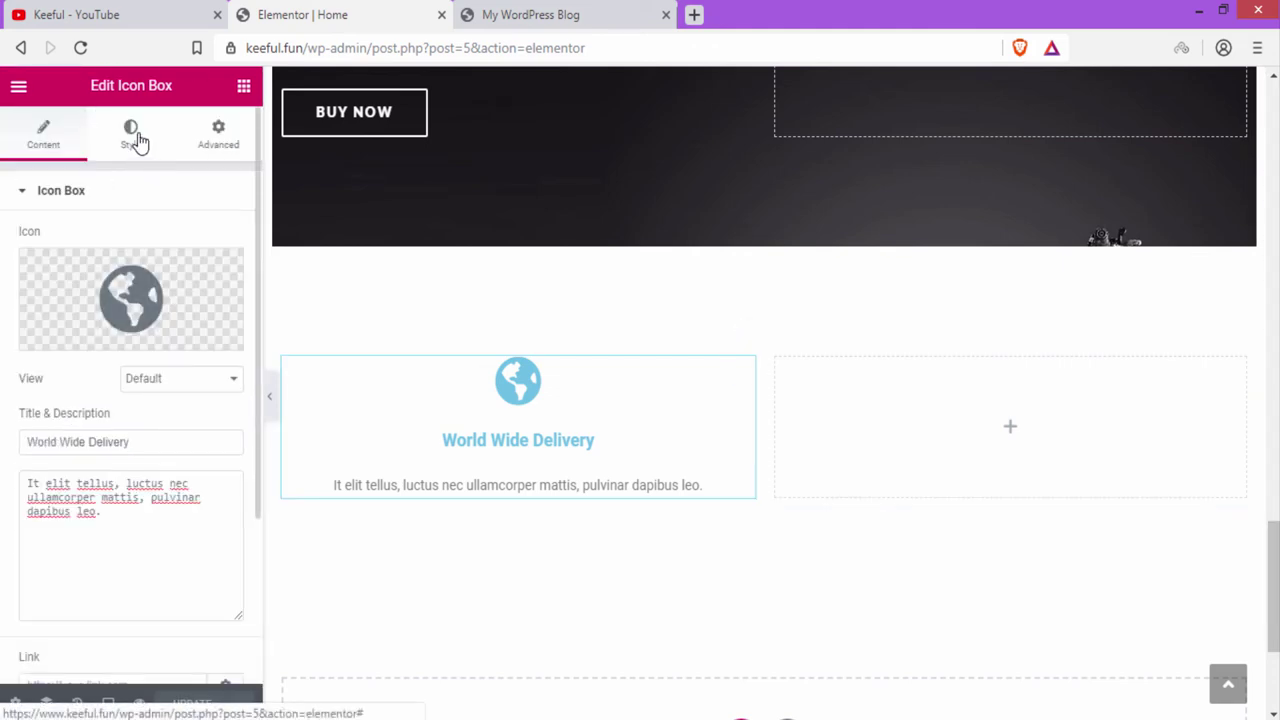
- Make the globe icon black at size 45, edit its spacing value, and save
{"action": "left_click", "coordinate": [139, 141]}
{"action": "left_click", "coordinate": [227, 286]}
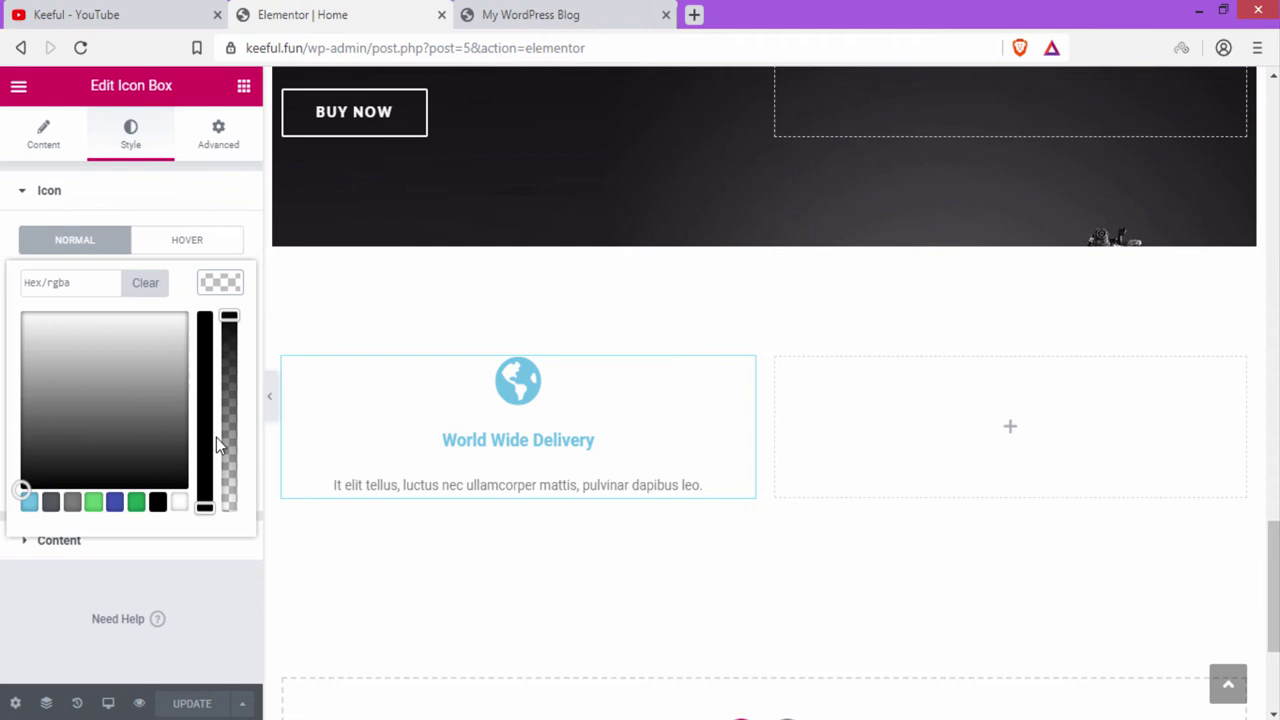
{"action": "left_click", "coordinate": [157, 503]}
{"action": "left_click", "coordinate": [220, 284]}
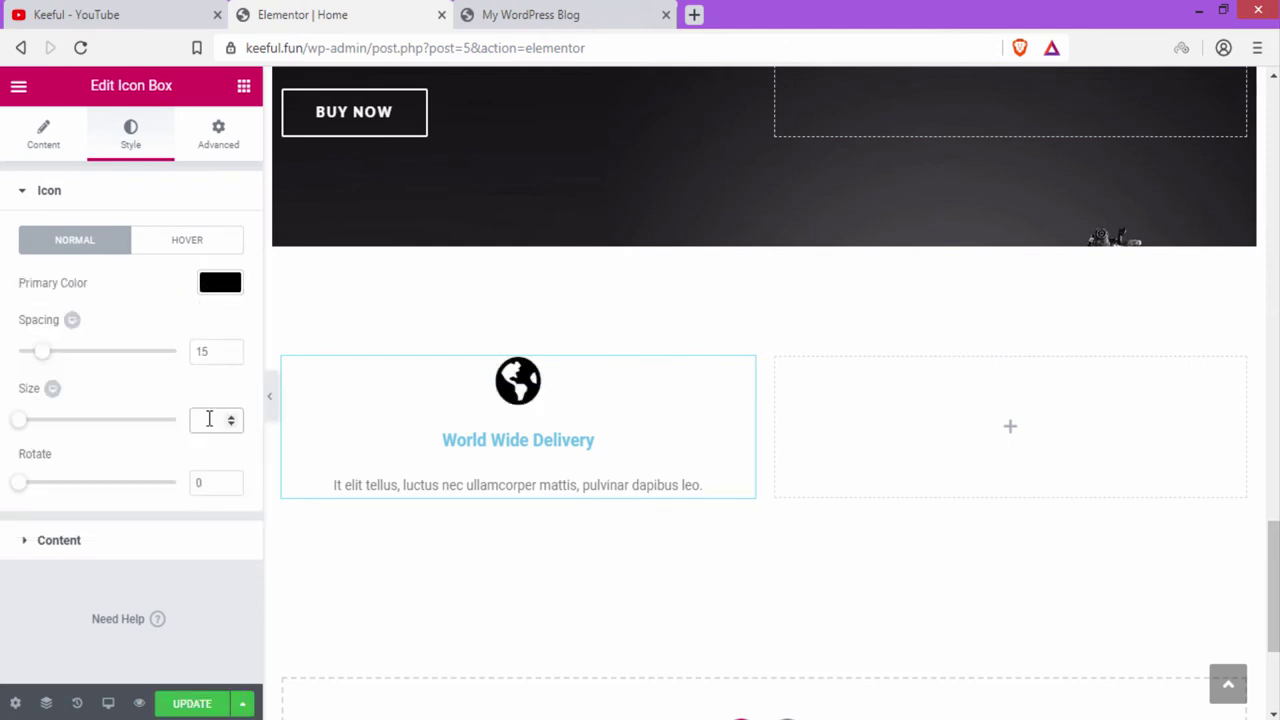
{"action": "left_click", "coordinate": [209, 419]}
{"action": "type", "text": "45"}
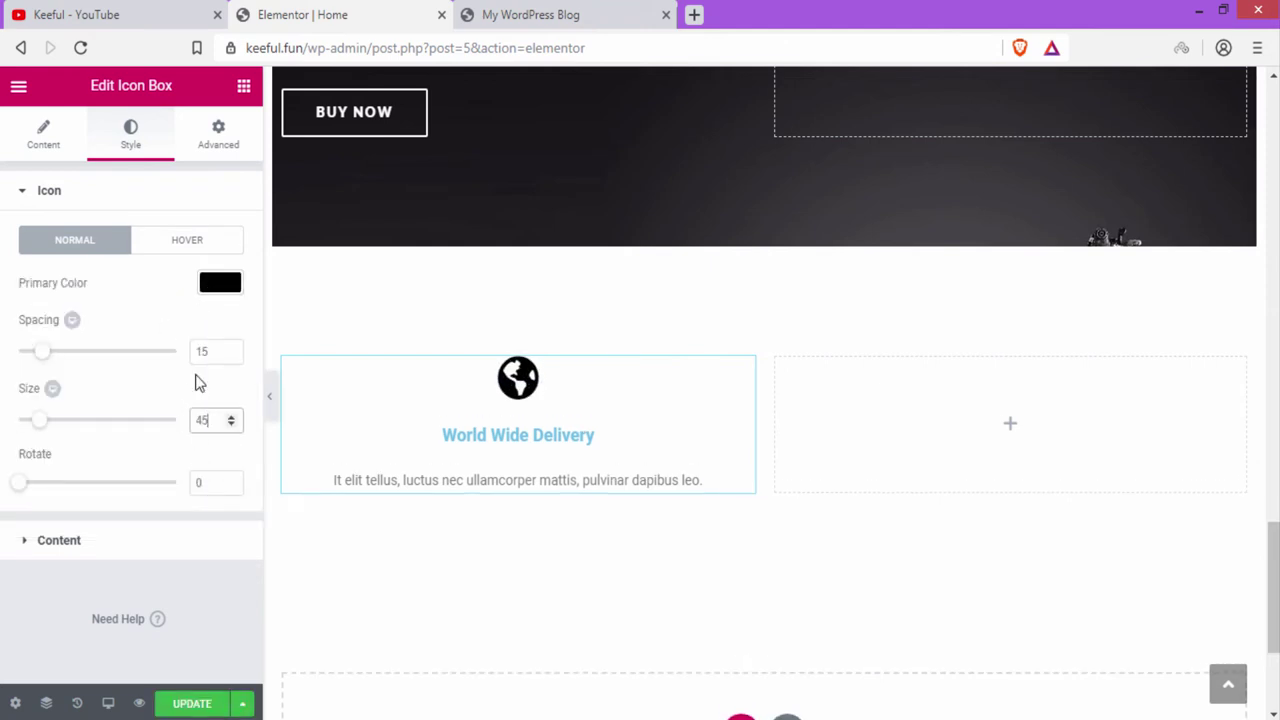
{"action": "double_click", "coordinate": [209, 352]}
{"action": "type", "text": "20"}
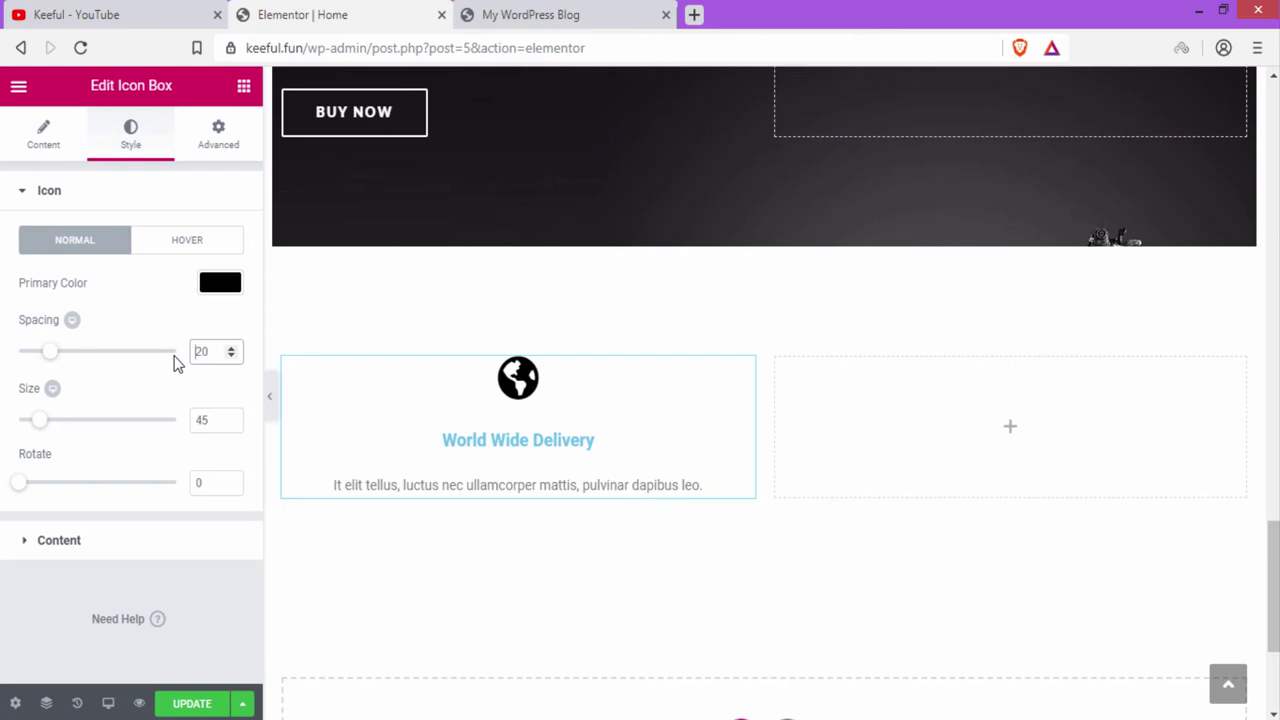
{"action": "type", "text": "-"}
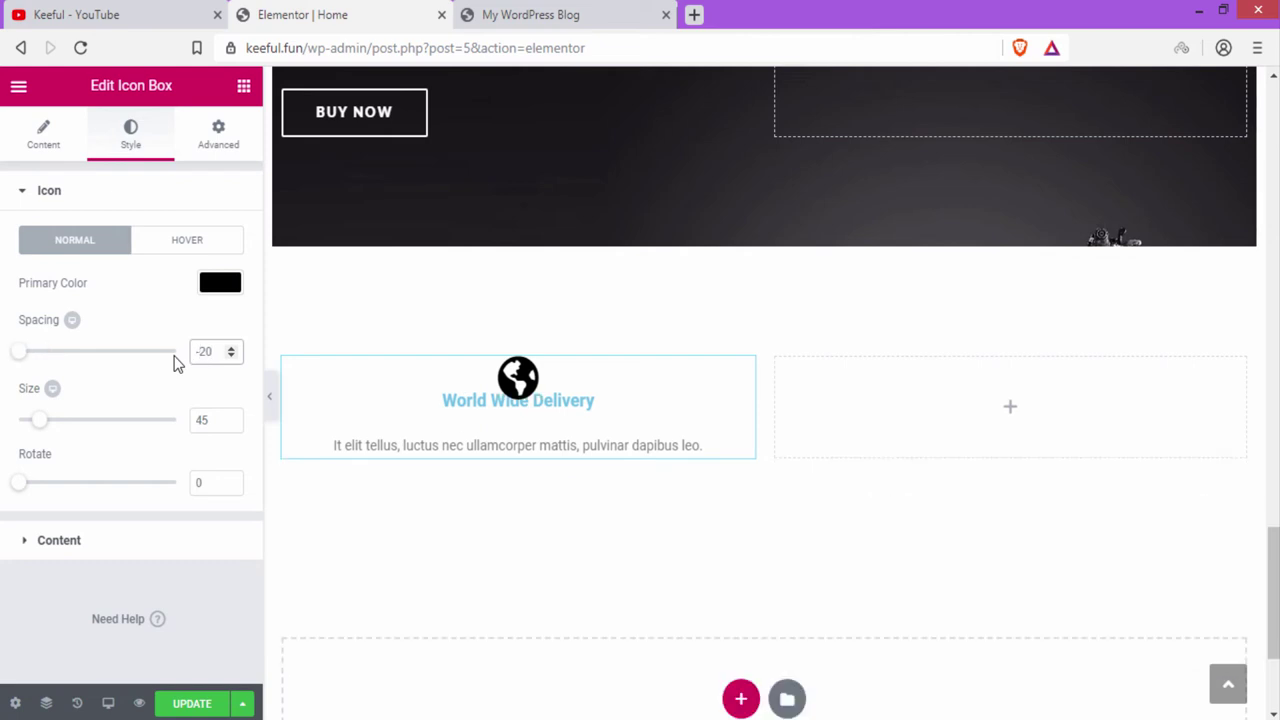
{"action": "left_click", "coordinate": [200, 705]}
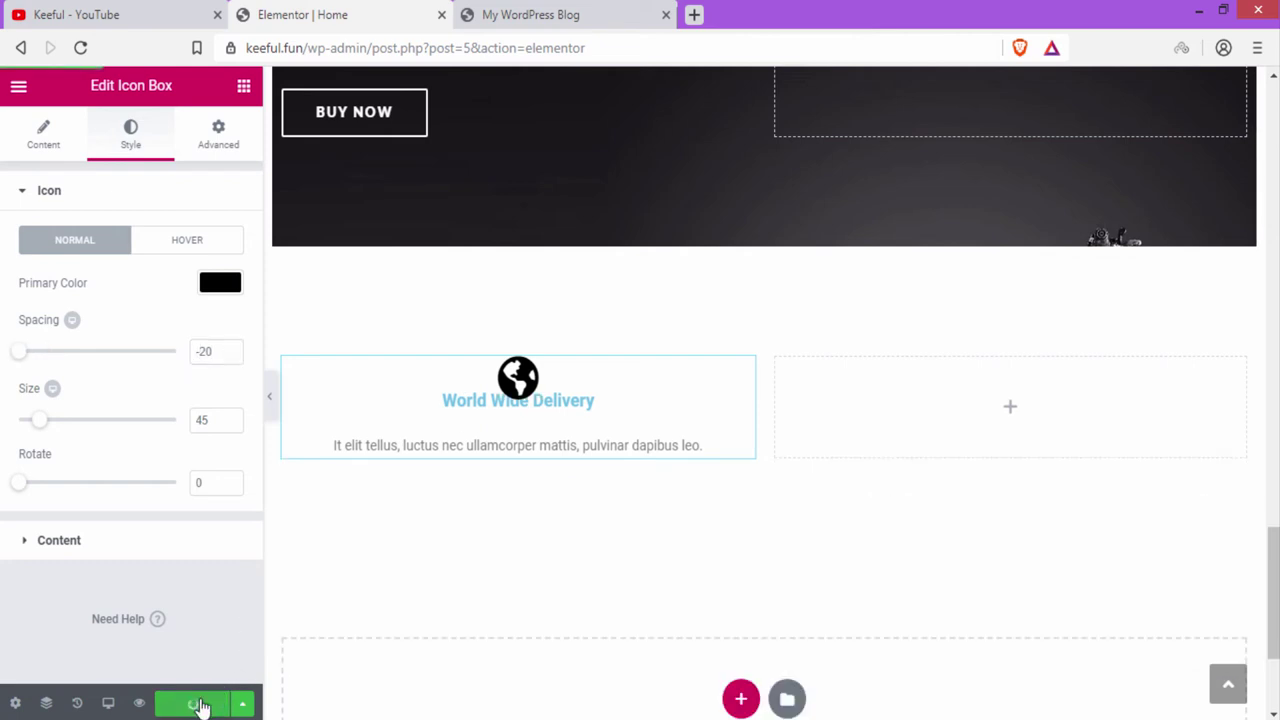
- Set both the title and description text colours to black
{"action": "left_click", "coordinate": [60, 540]}
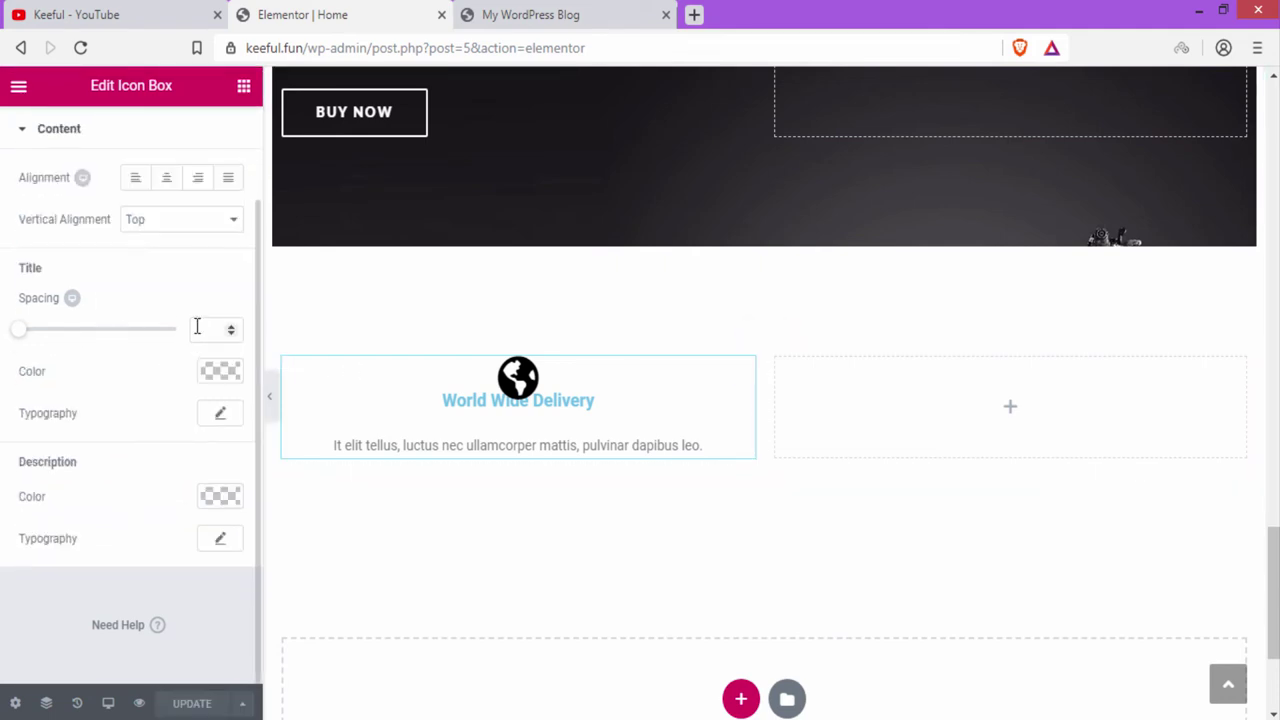
{"action": "left_click", "coordinate": [211, 380]}
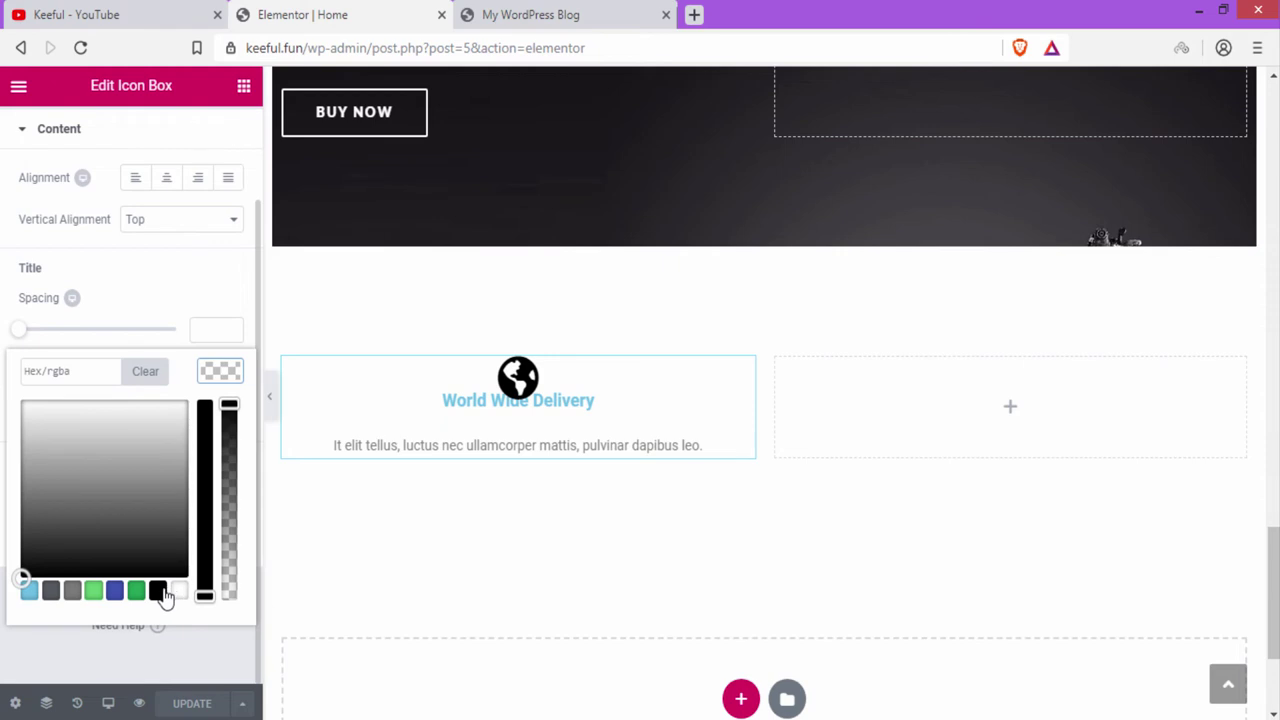
{"action": "left_click", "coordinate": [158, 591]}
{"action": "left_click", "coordinate": [220, 372]}
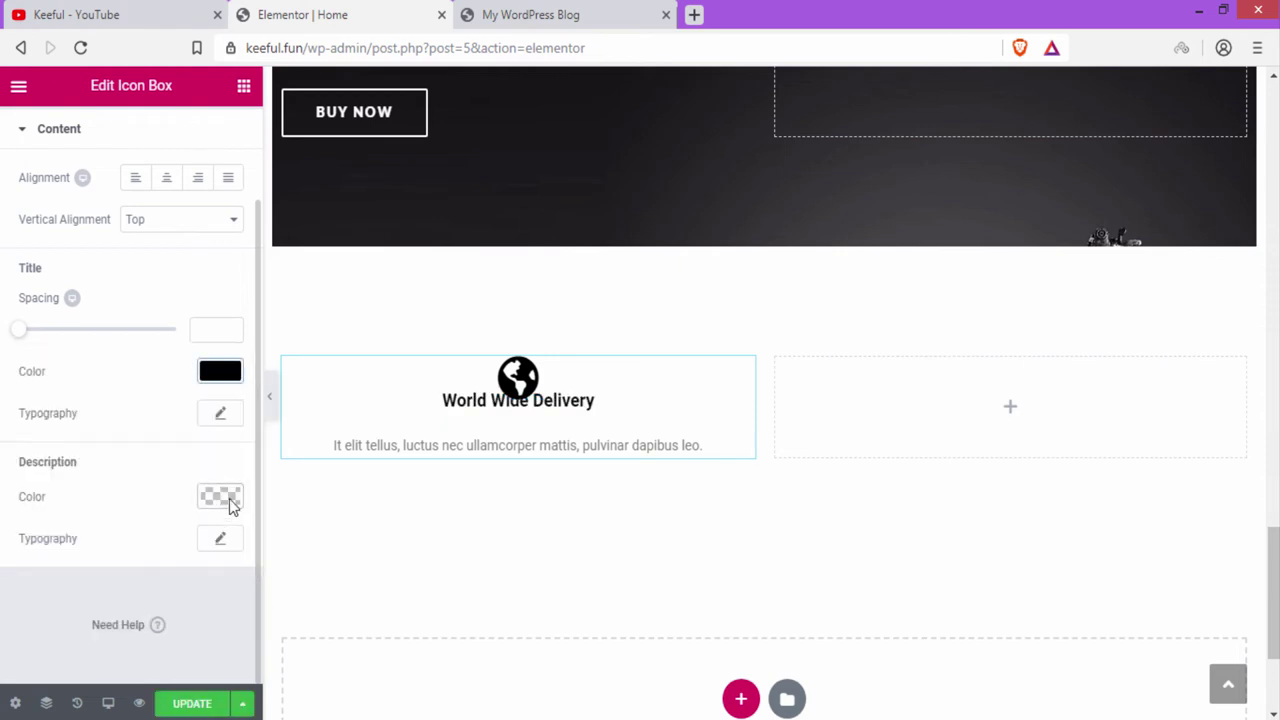
{"action": "left_click", "coordinate": [225, 497]}
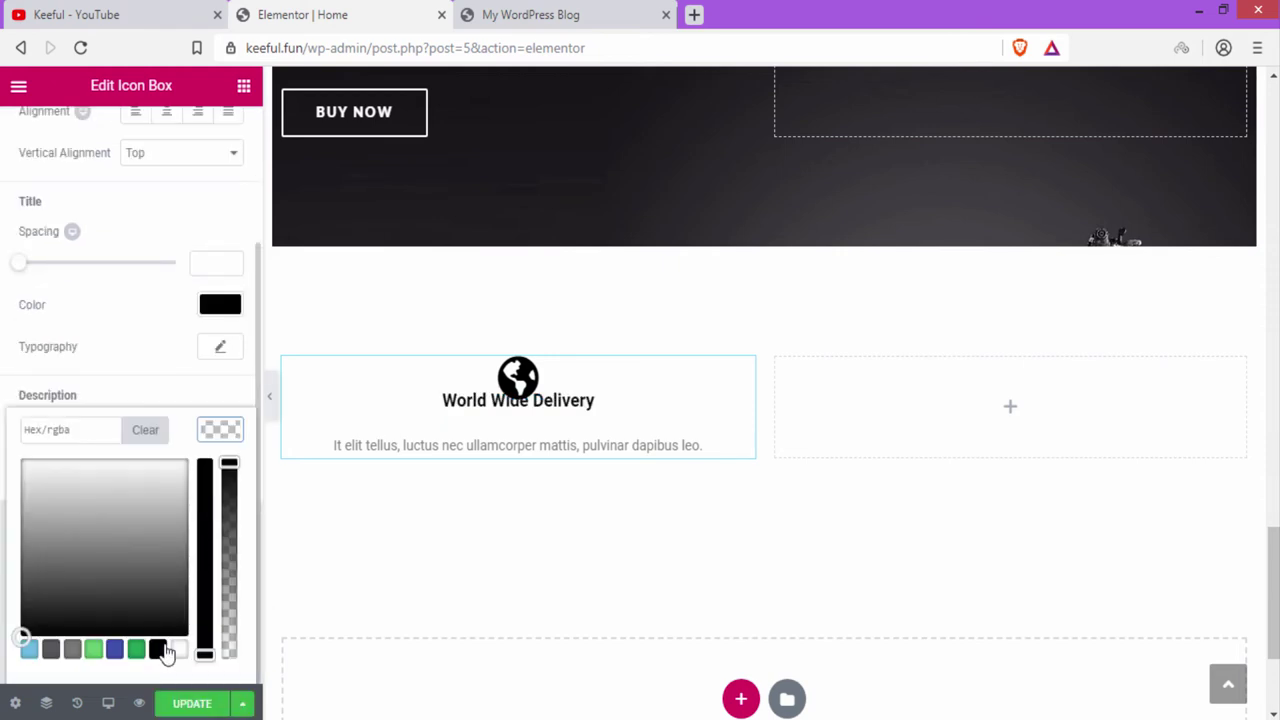
{"action": "left_click", "coordinate": [158, 649]}
{"action": "left_click", "coordinate": [225, 430]}
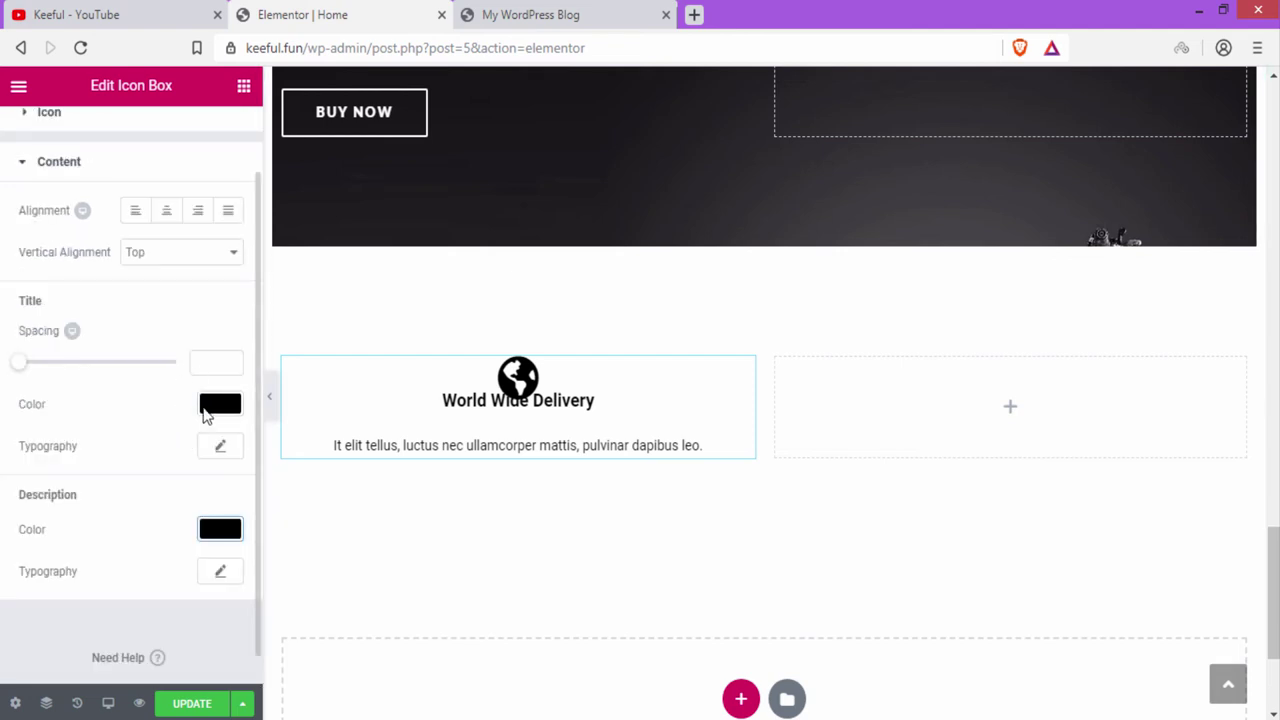
- Give the title Lato typography at 18 px and save
{"action": "left_click", "coordinate": [220, 448]}
{"action": "scroll", "coordinate": [178, 408], "scroll_direction": "down", "scroll_amount": 2}
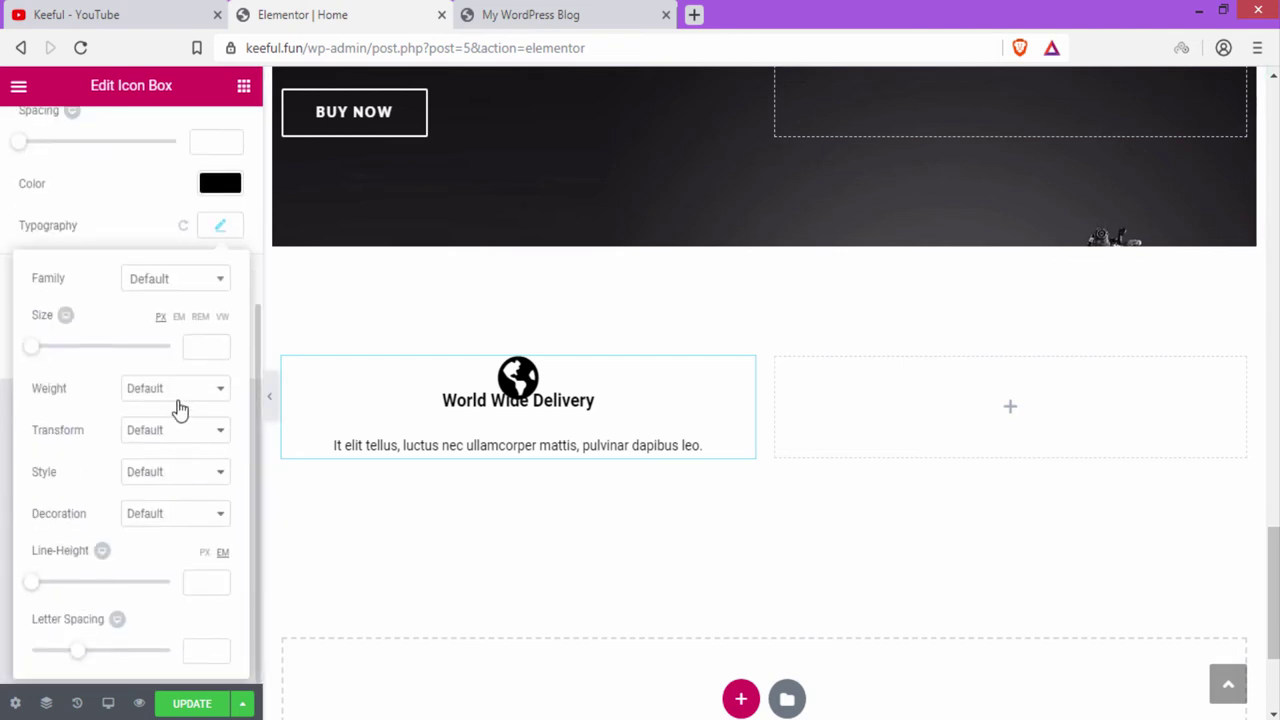
{"action": "left_click", "coordinate": [184, 278]}
{"action": "type", "text": "lat"}
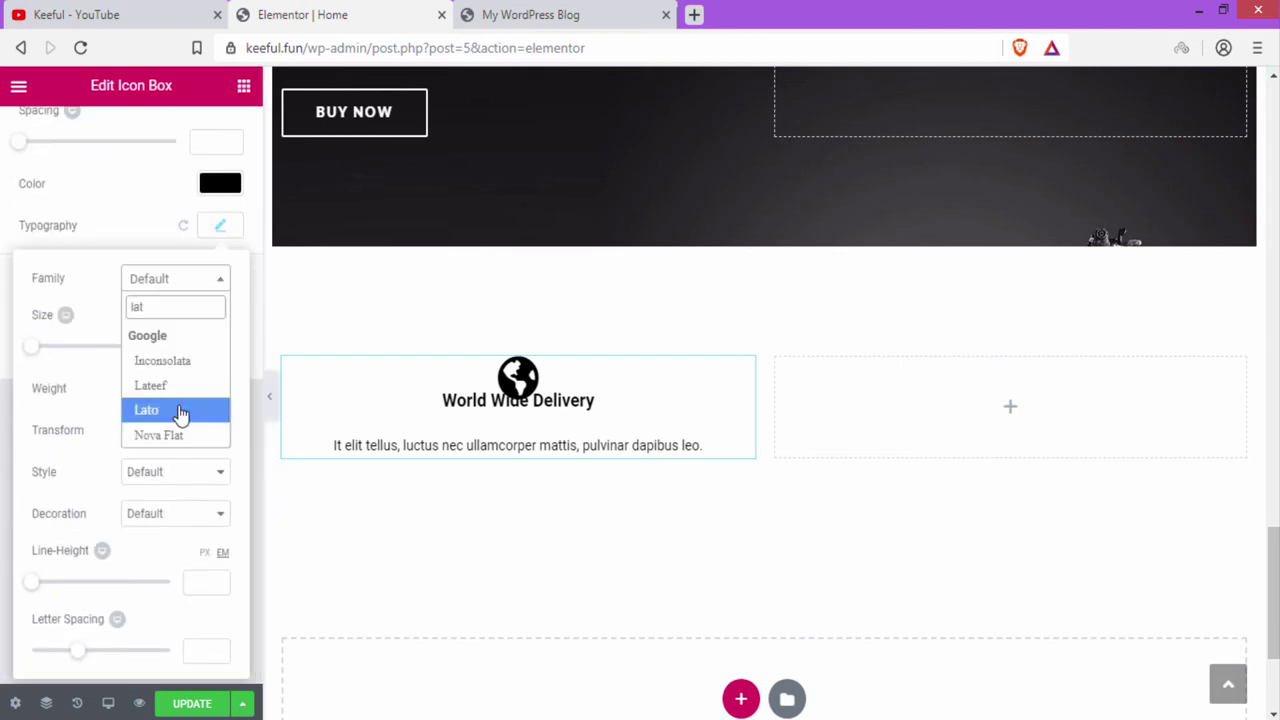
{"action": "left_click", "coordinate": [177, 409]}
{"action": "left_click", "coordinate": [196, 347]}
{"action": "type", "text": "1"}
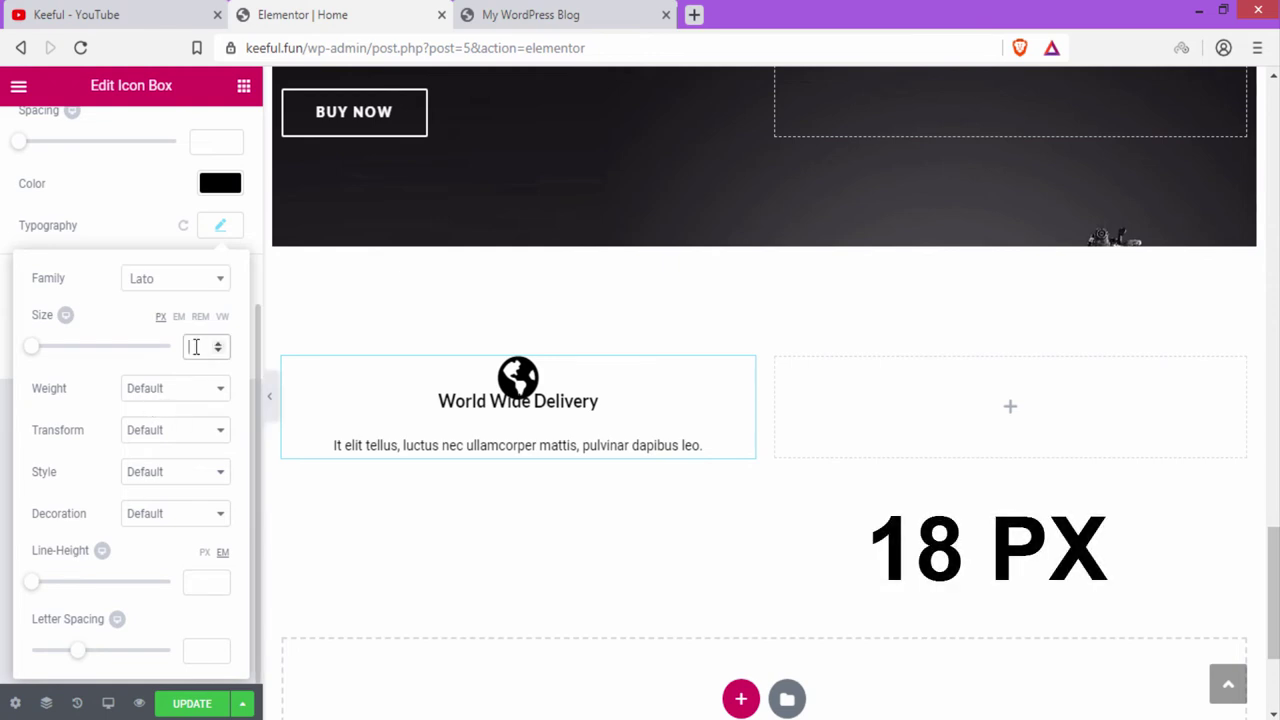
{"action": "type", "text": "8"}
{"action": "left_click", "coordinate": [200, 703]}
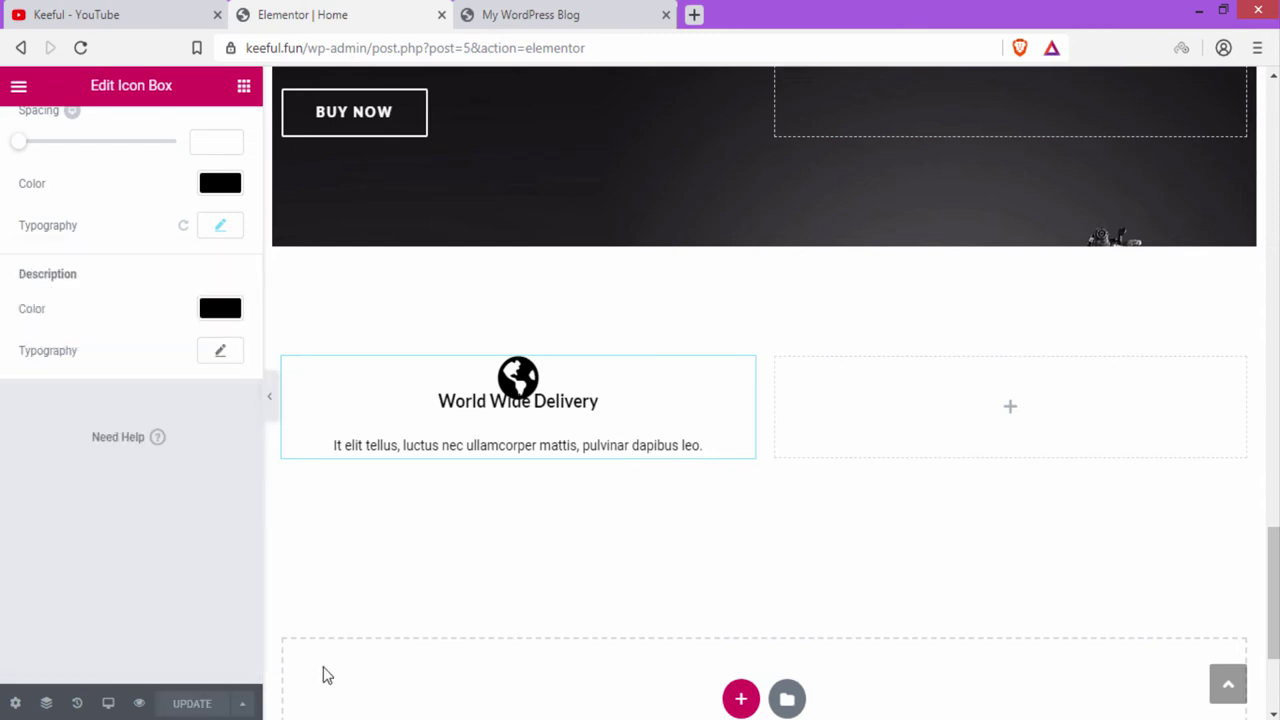
- Set the description font family to Lato and save
{"action": "left_click", "coordinate": [222, 356]}
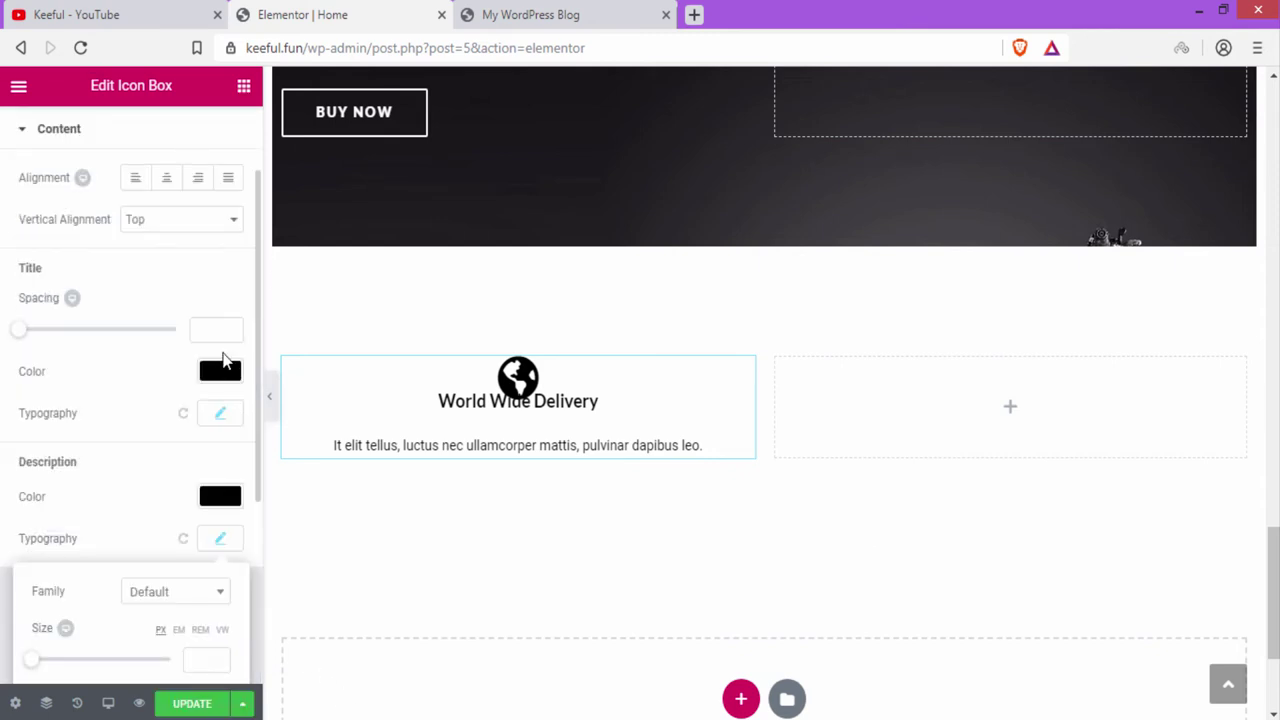
{"action": "scroll", "coordinate": [199, 537], "scroll_direction": "down", "scroll_amount": 3}
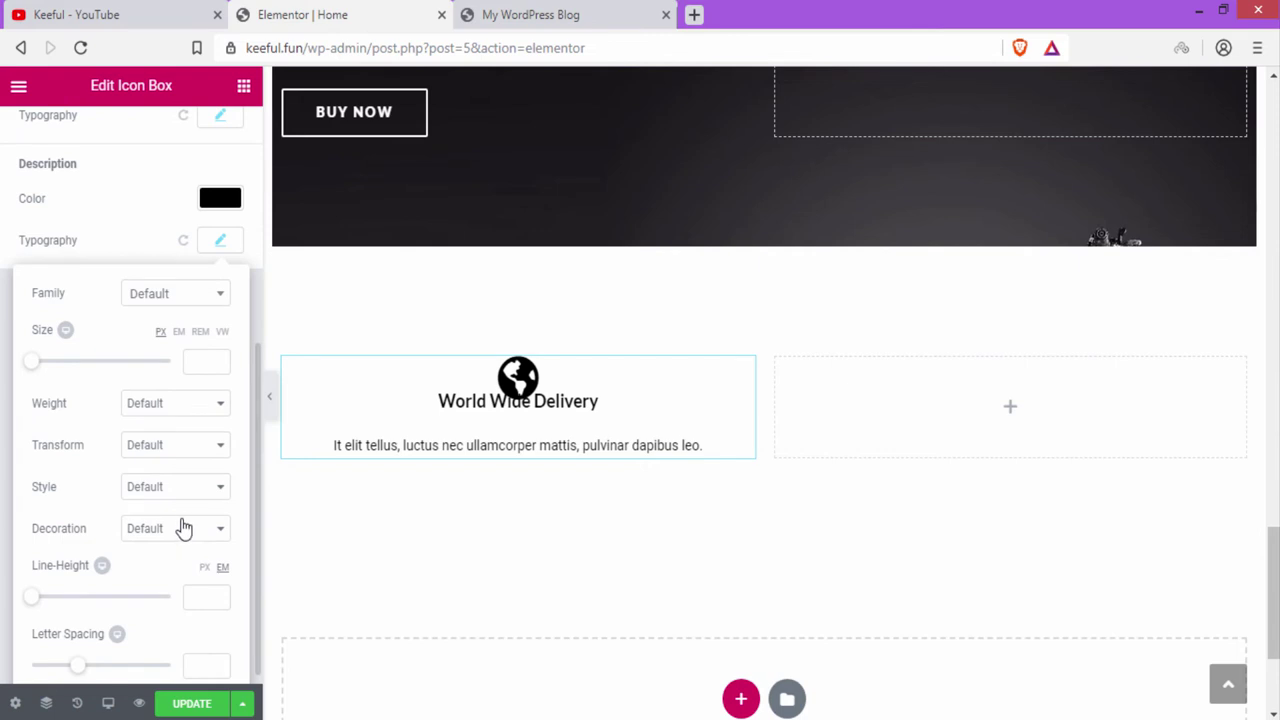
{"action": "left_click", "coordinate": [183, 289]}
{"action": "type", "text": "lato"}
{"action": "left_click", "coordinate": [162, 362]}
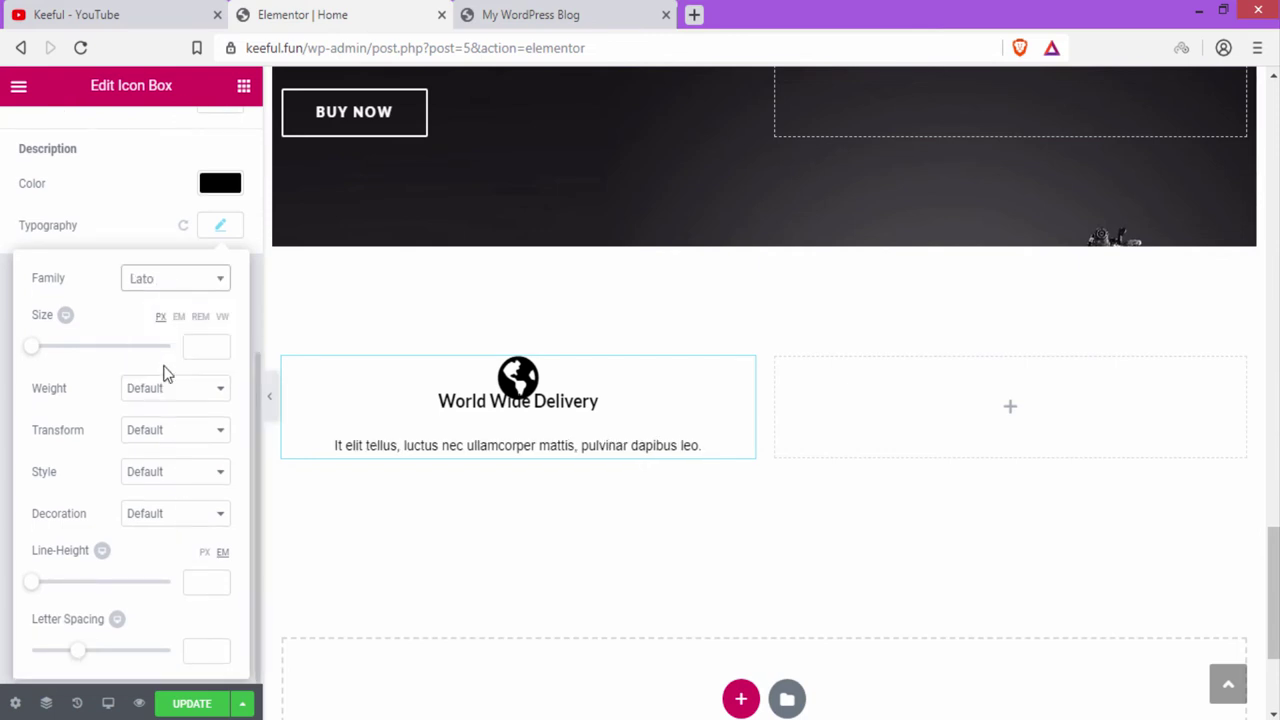
{"action": "left_click", "coordinate": [192, 706]}
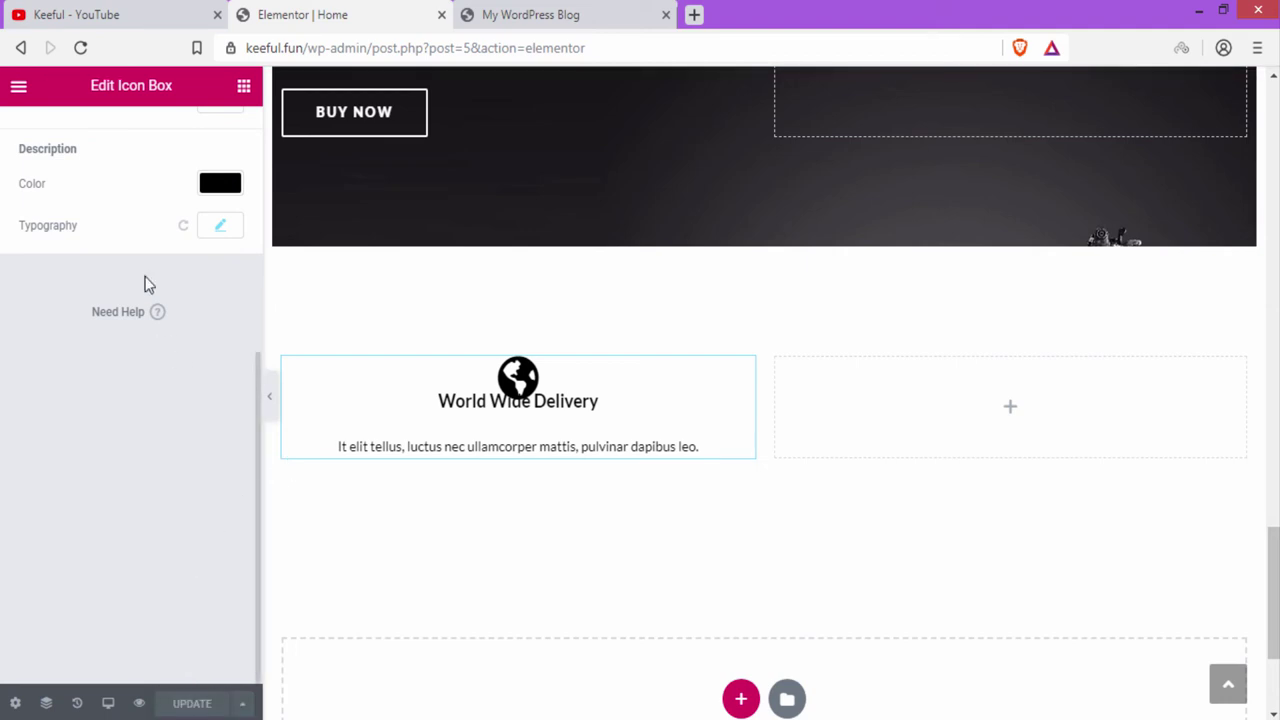
- Set the icon spacing to 0 and save
{"action": "scroll", "coordinate": [140, 350], "scroll_direction": "up", "scroll_amount": 5}
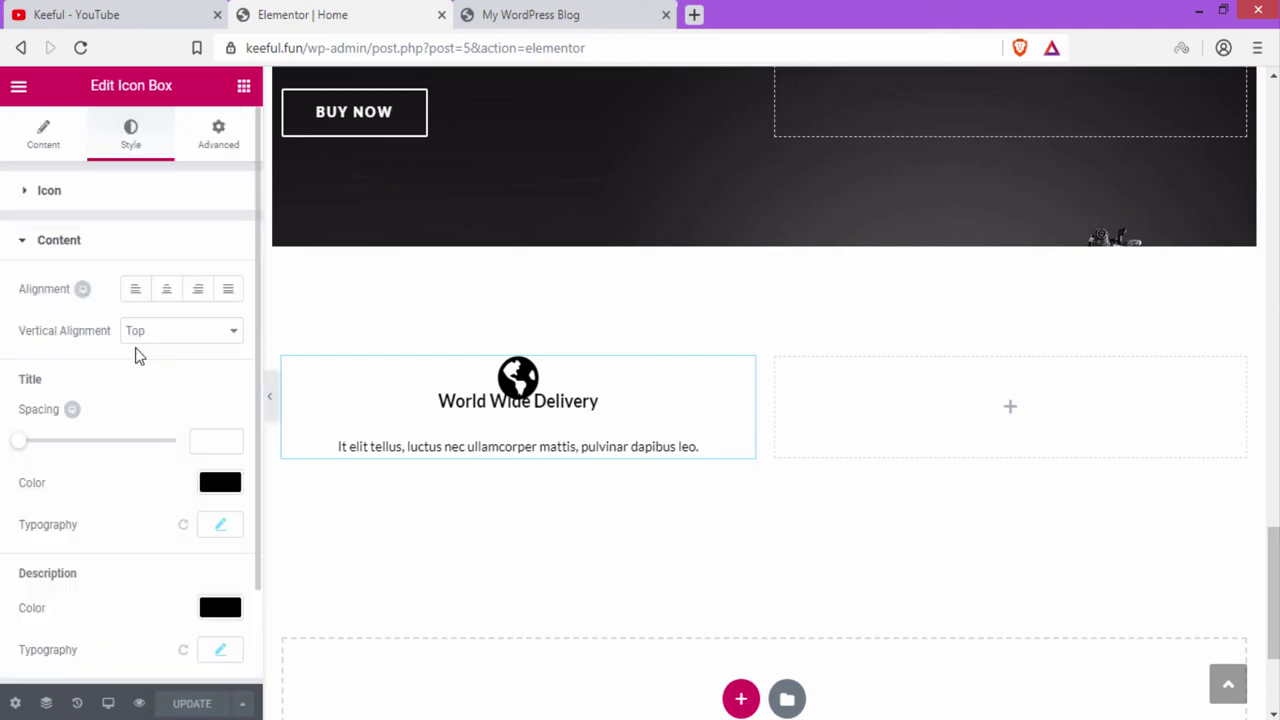
{"action": "left_click", "coordinate": [55, 135]}
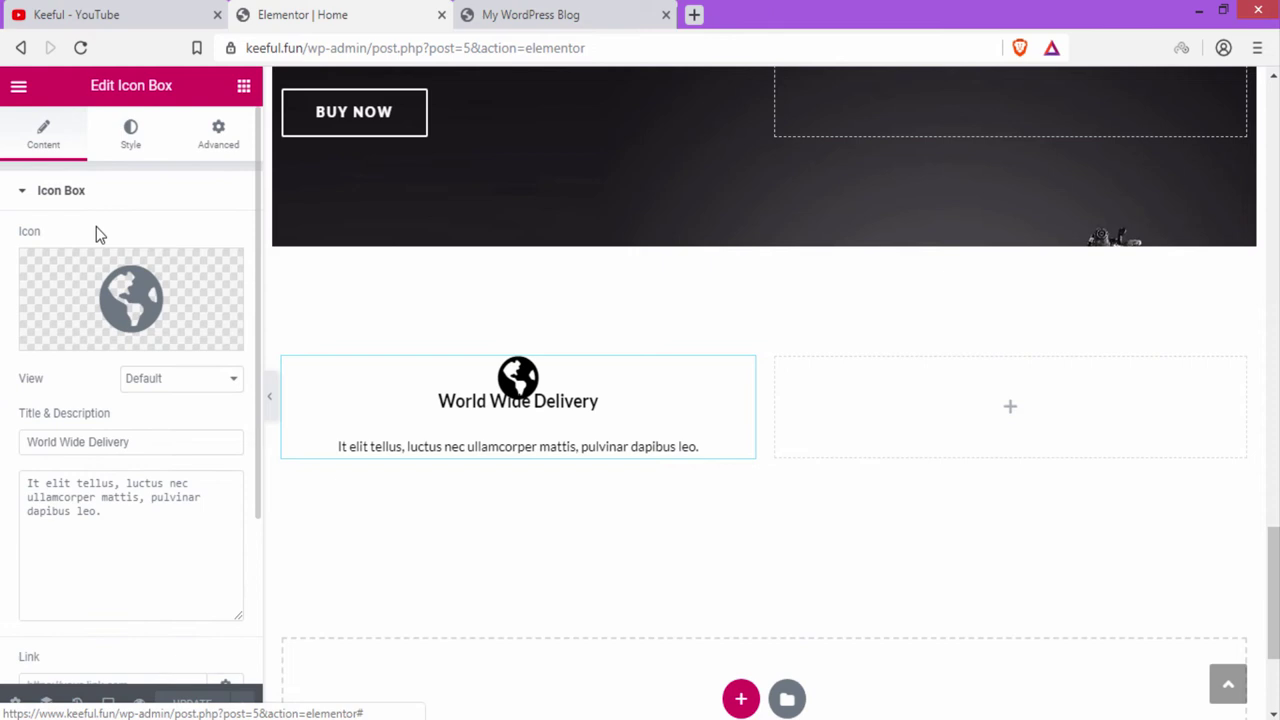
{"action": "left_click", "coordinate": [136, 145]}
{"action": "left_click_drag", "start_coordinate": [222, 351], "coordinate": [66, 358]}
{"action": "type", "text": "0"}
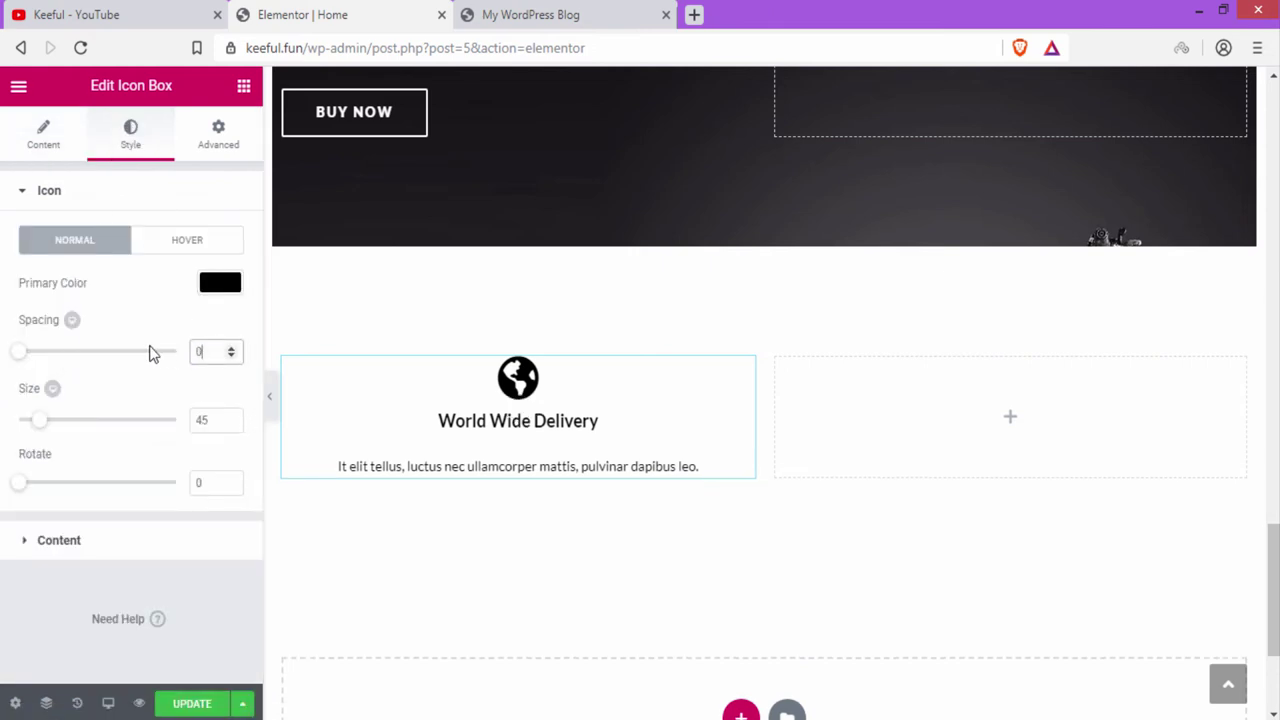
{"action": "left_click", "coordinate": [183, 706]}
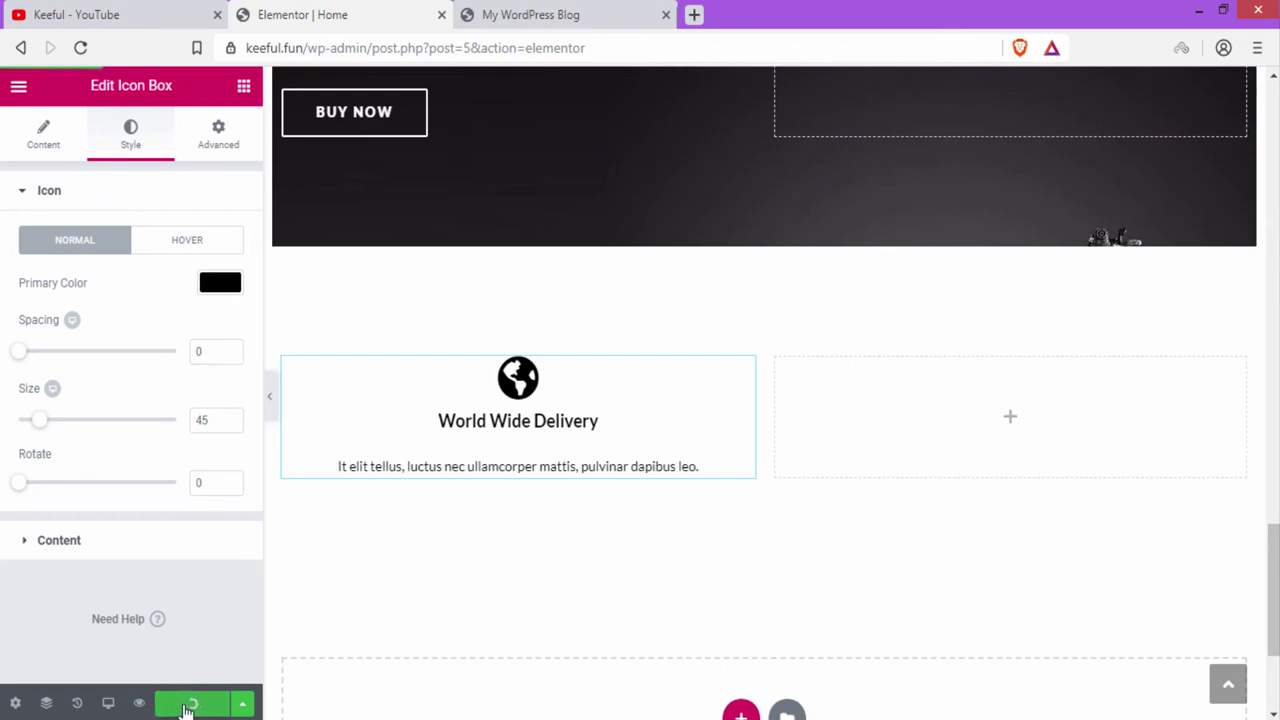
{"action": "left_click", "coordinate": [363, 537]}
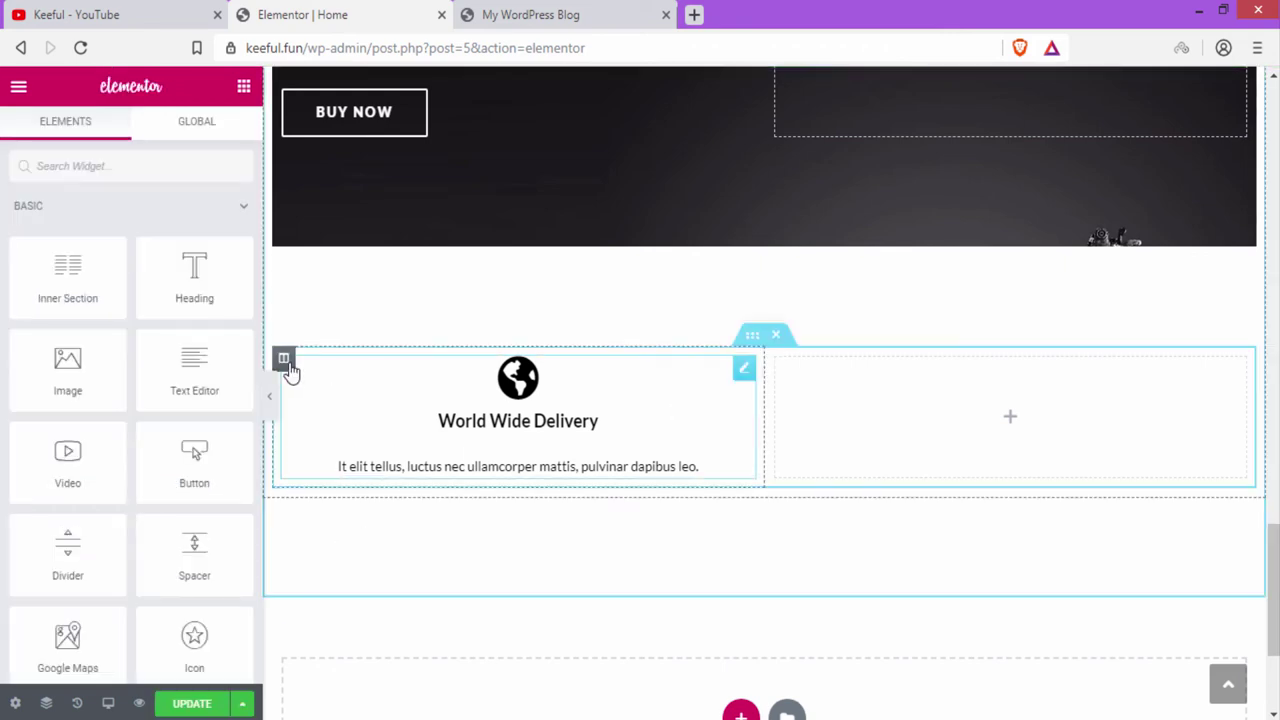
- Duplicate the World Wide Delivery column three times, then delete the empty fifth column
{"action": "right_click", "coordinate": [284, 362]}
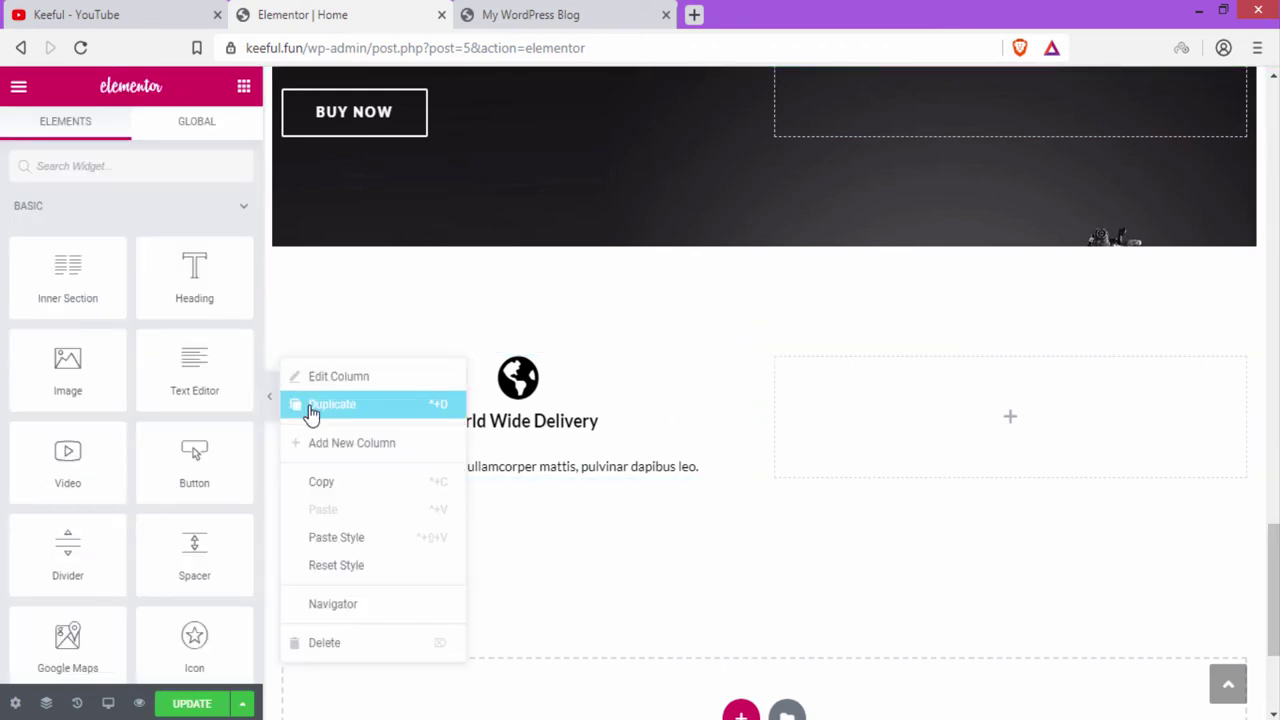
{"action": "left_click", "coordinate": [312, 414]}
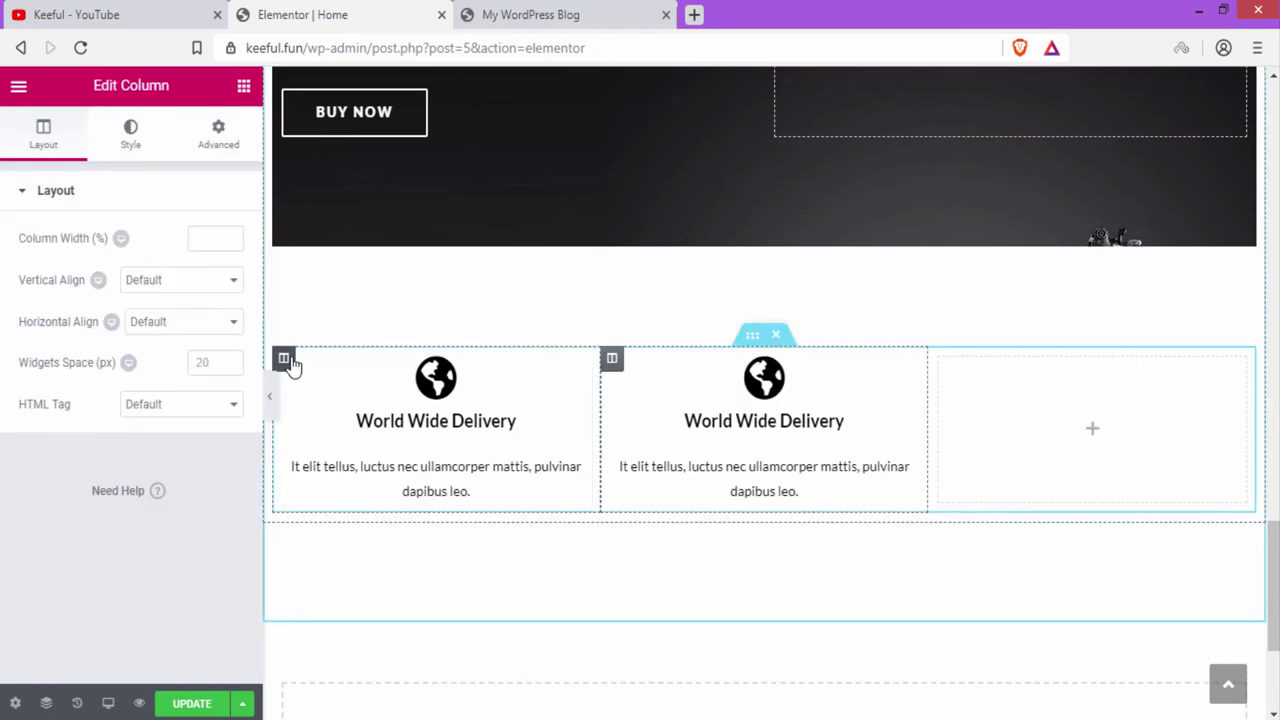
{"action": "right_click", "coordinate": [290, 366]}
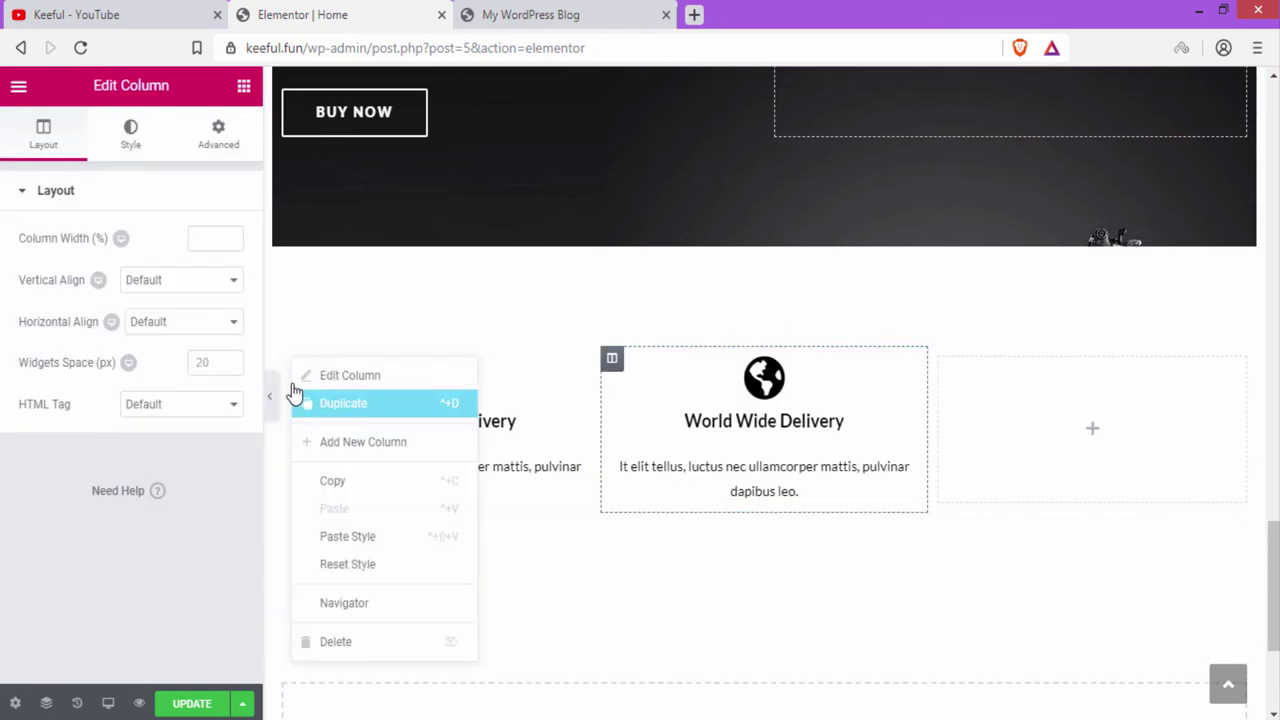
{"action": "left_click", "coordinate": [296, 396]}
{"action": "right_click", "coordinate": [288, 367]}
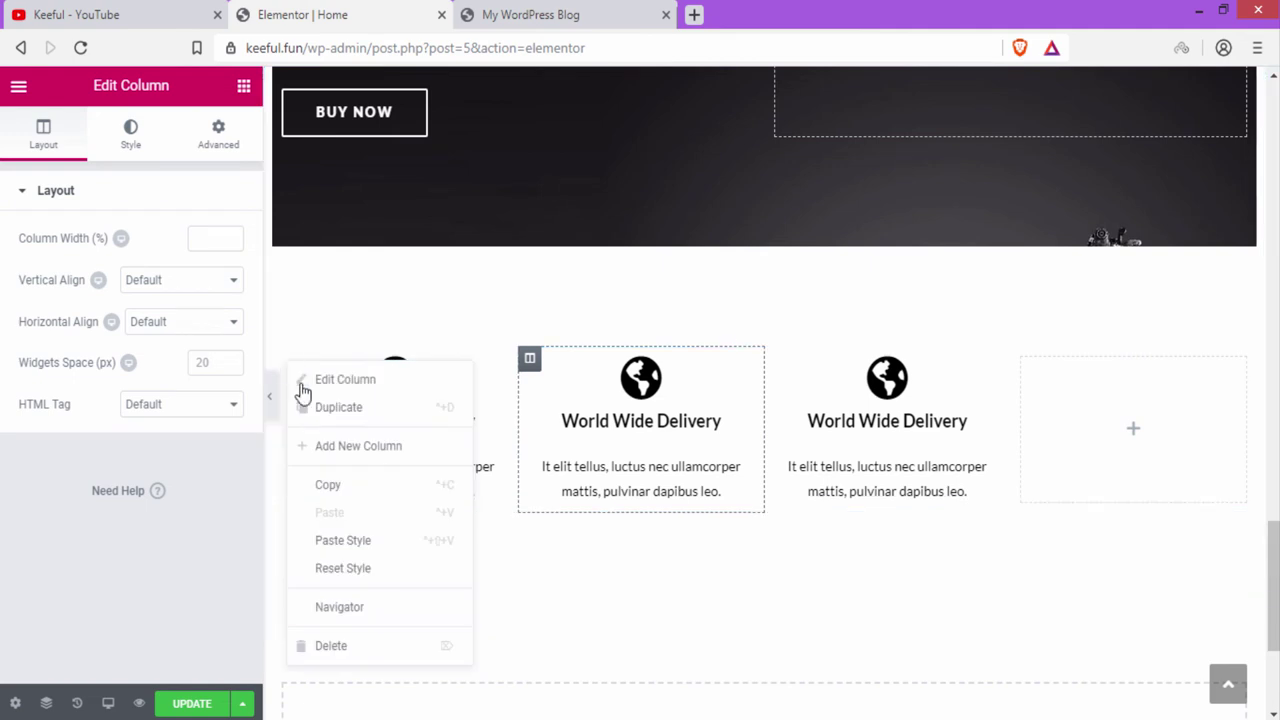
{"action": "left_click", "coordinate": [327, 410]}
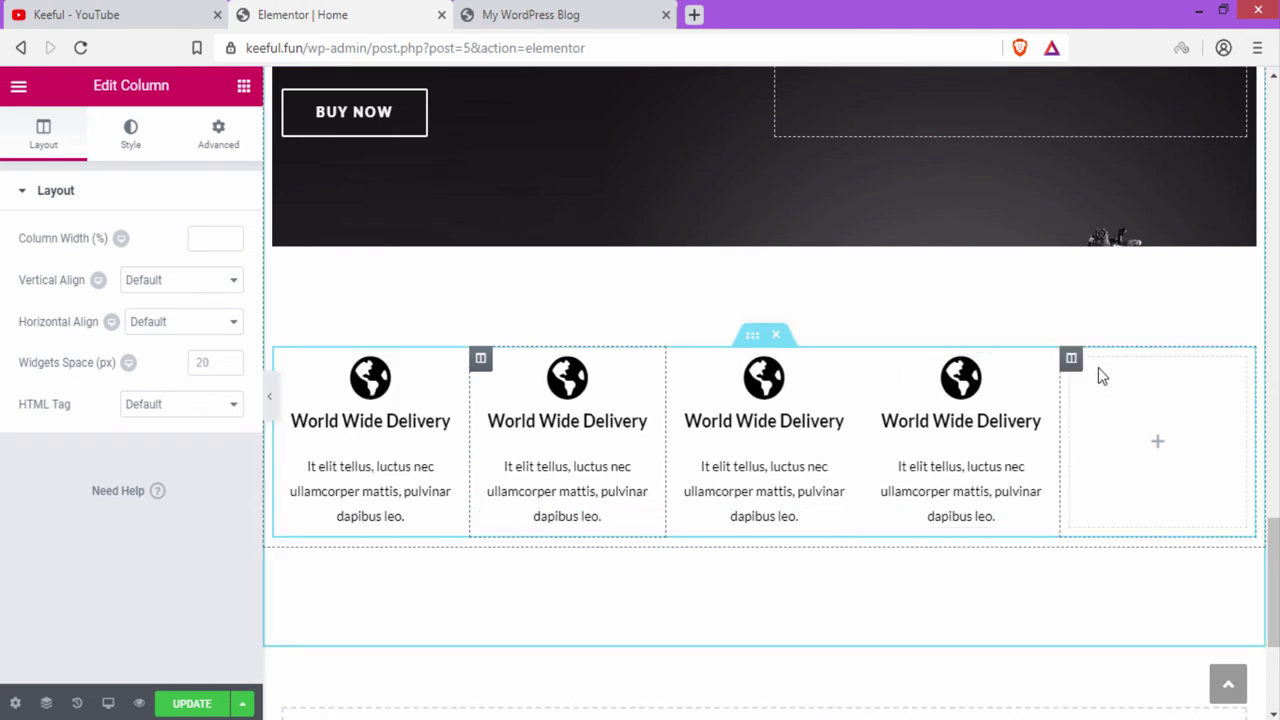
{"action": "right_click", "coordinate": [1070, 364]}
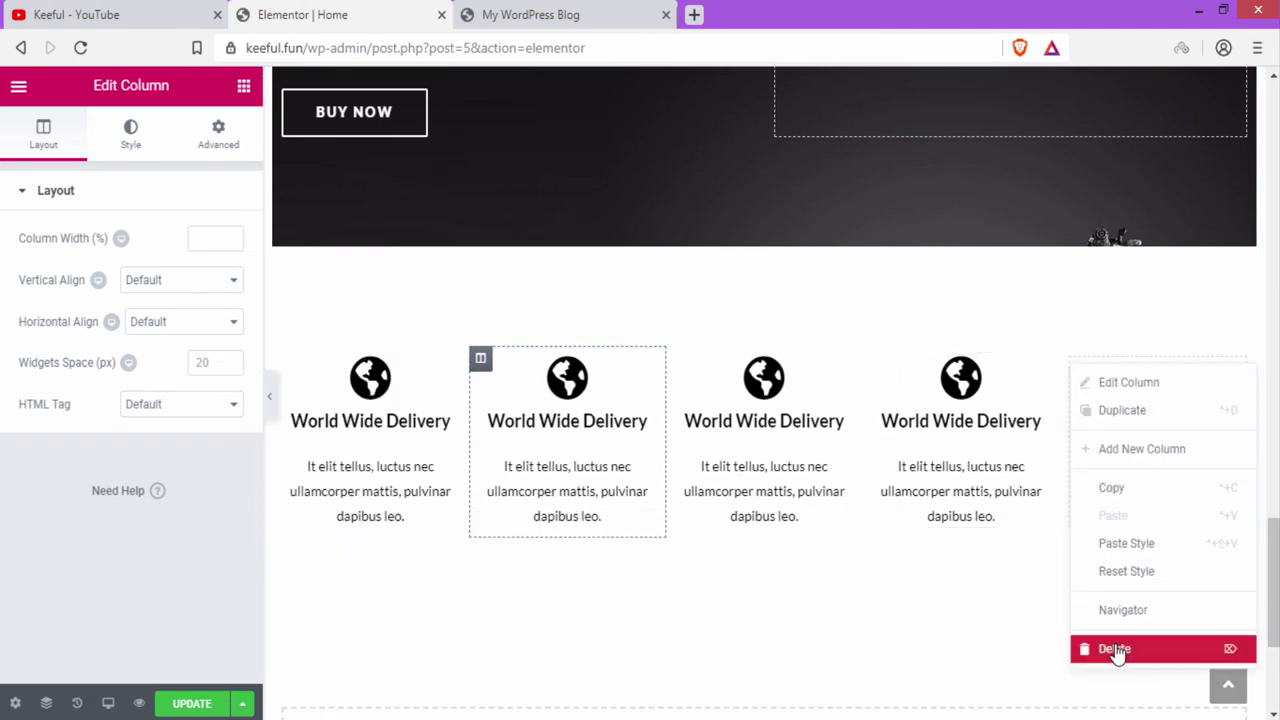
{"action": "key", "text": "Delete"}
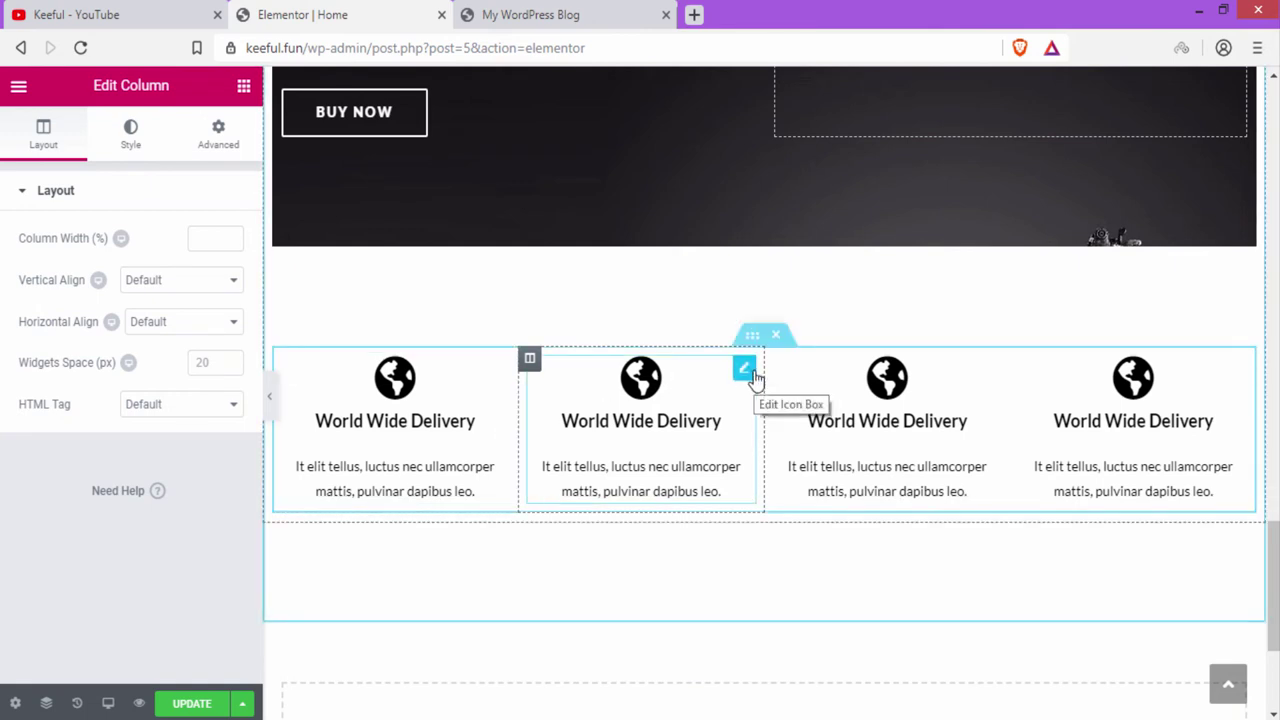
- Give the second box a user icon and the title 'Customer Care', then save
{"action": "left_click", "coordinate": [752, 374]}
{"action": "mouse_move", "coordinate": [78, 340]}
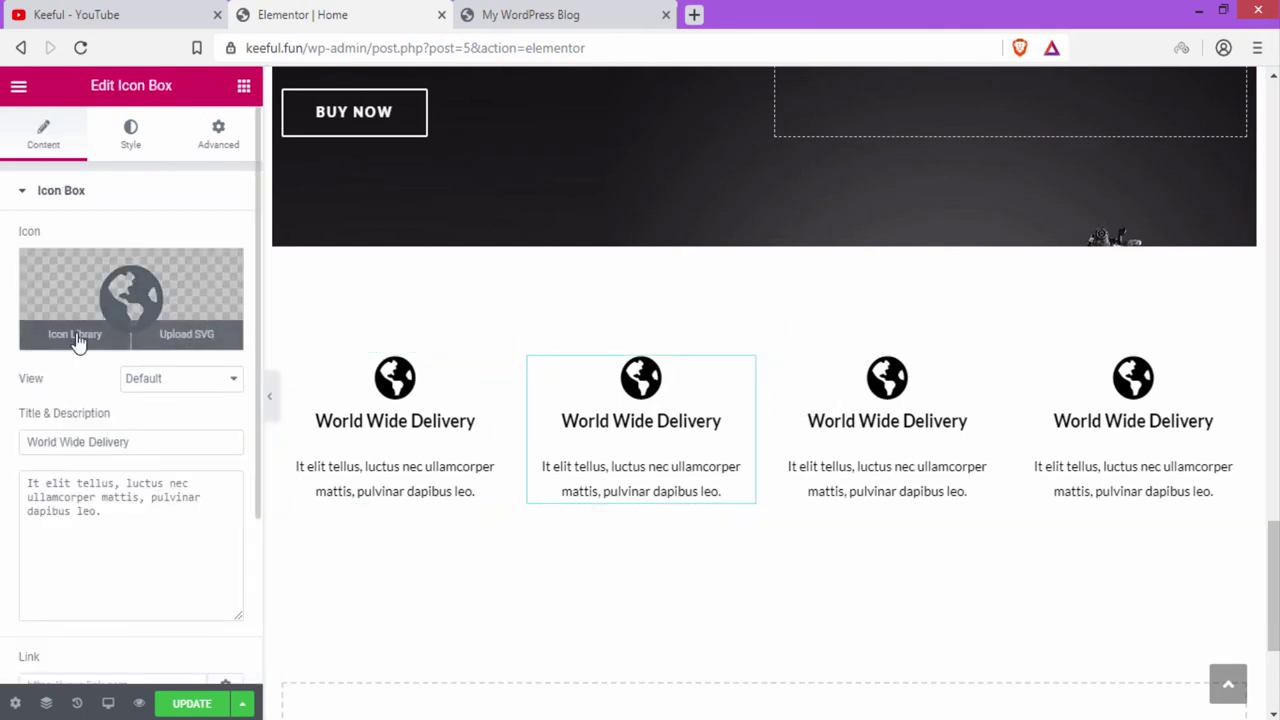
{"action": "left_click", "coordinate": [76, 336]}
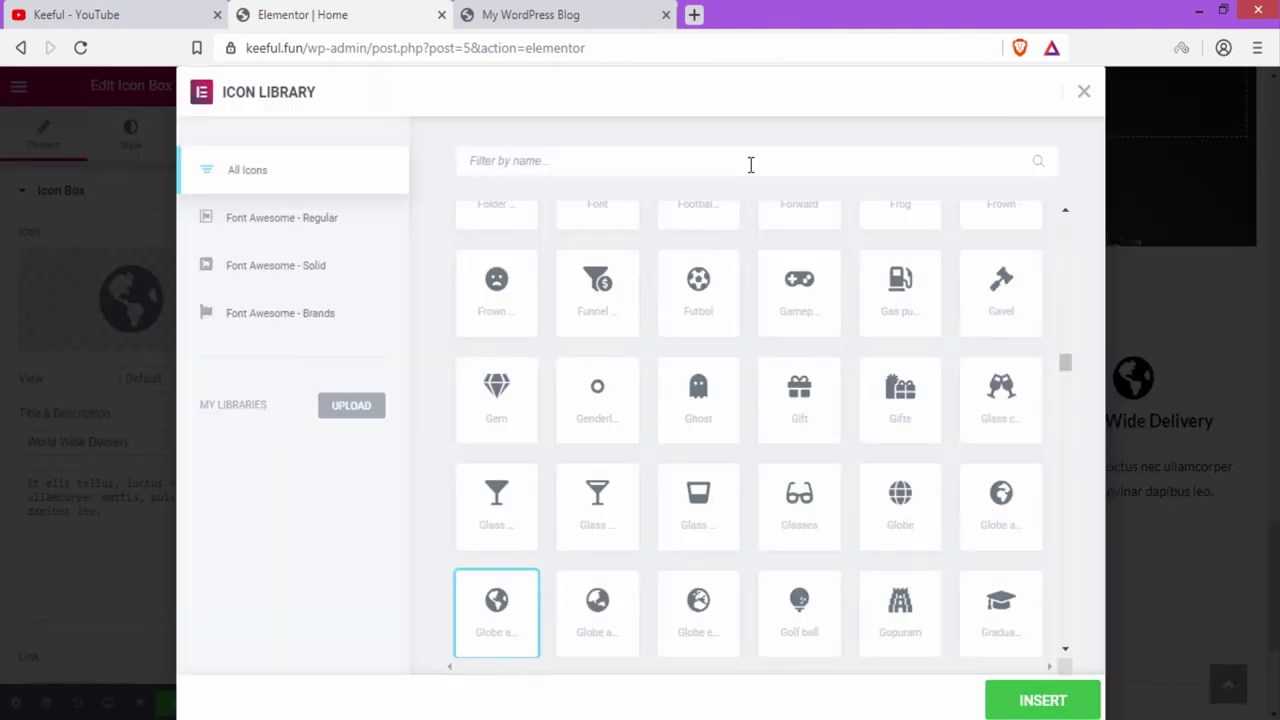
{"action": "left_click", "coordinate": [751, 161]}
{"action": "type", "text": "user"}
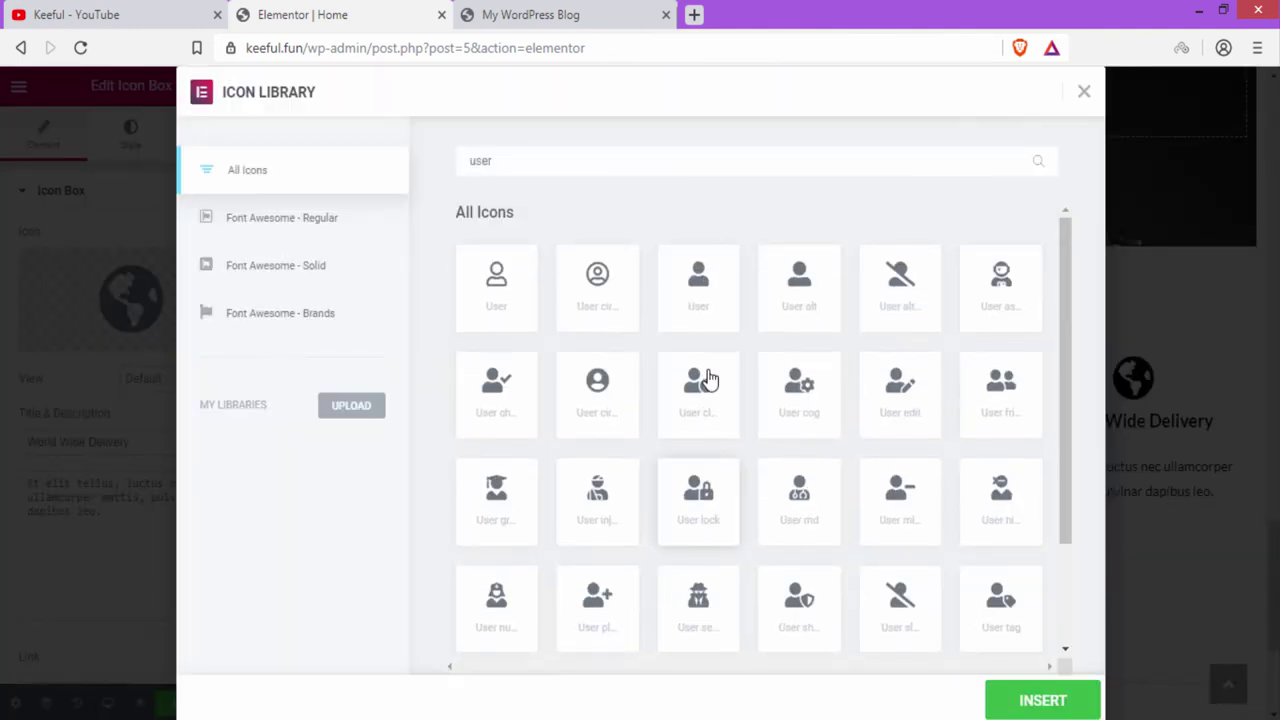
{"action": "left_click", "coordinate": [716, 292]}
{"action": "left_click", "coordinate": [1045, 701]}
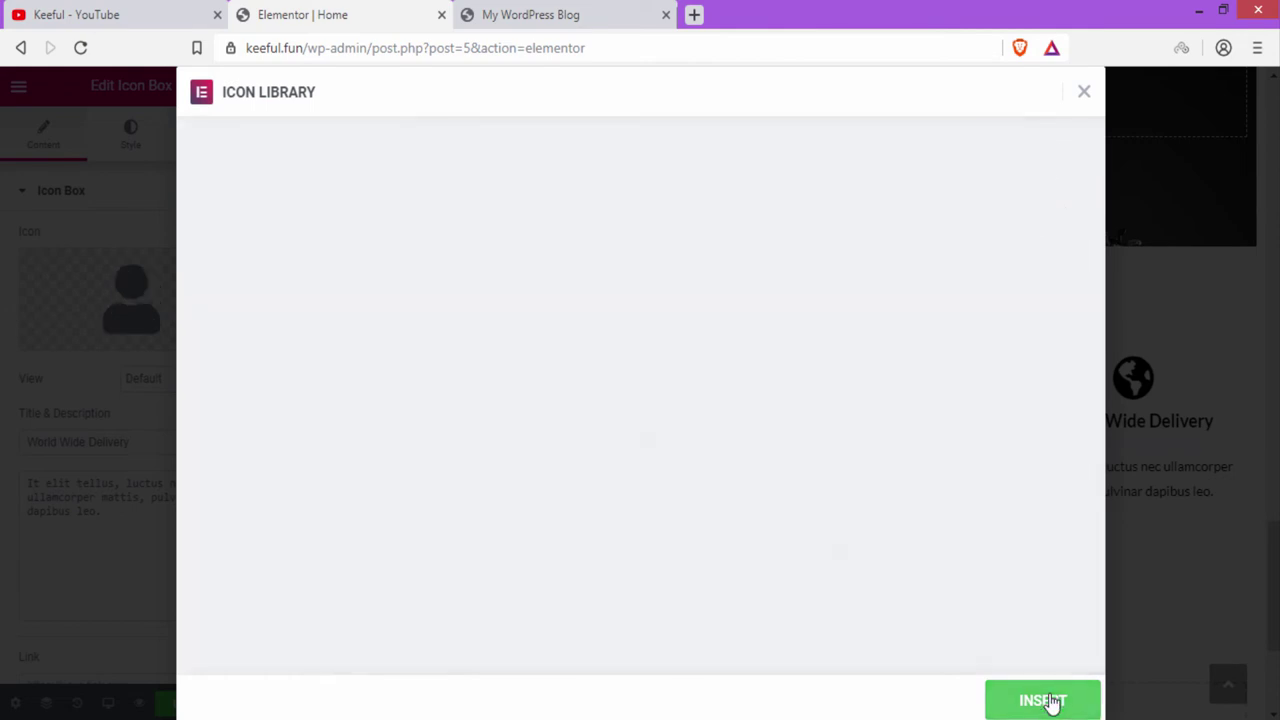
{"action": "left_click_drag", "start_coordinate": [130, 441], "coordinate": [24, 441]}
{"action": "type", "text": "C"}
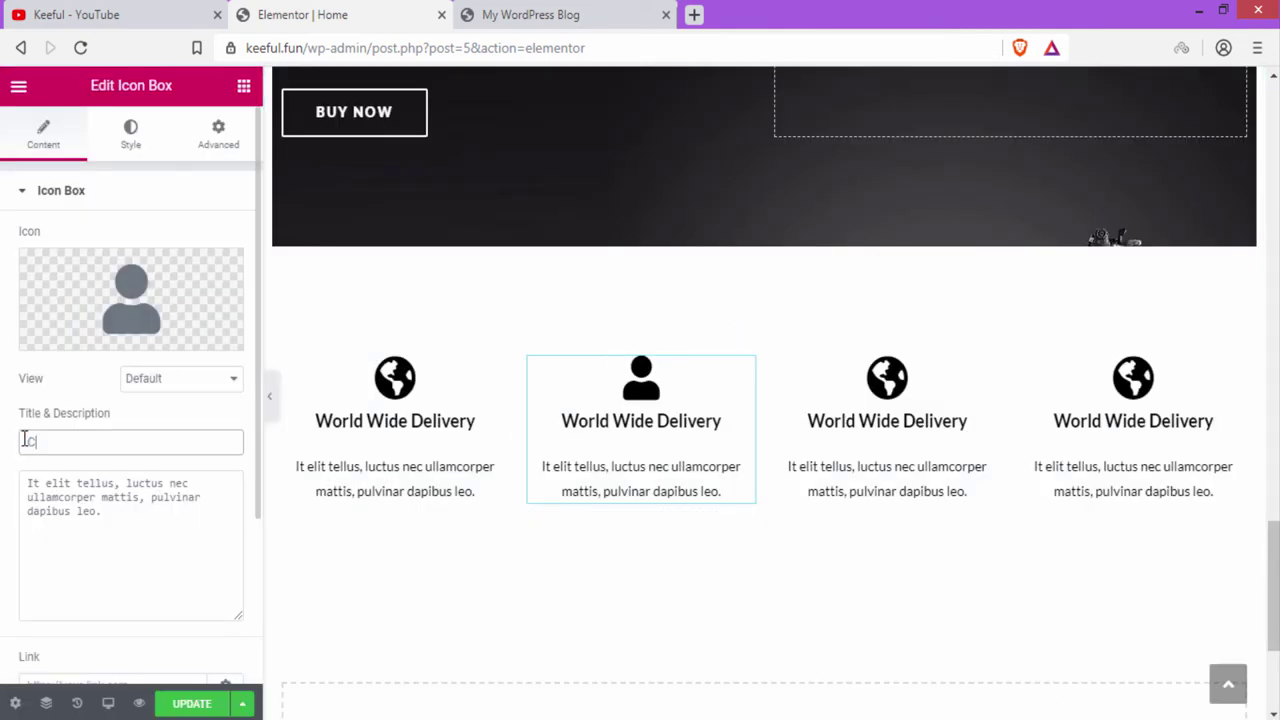
{"action": "type", "text": "ustomer Care"}
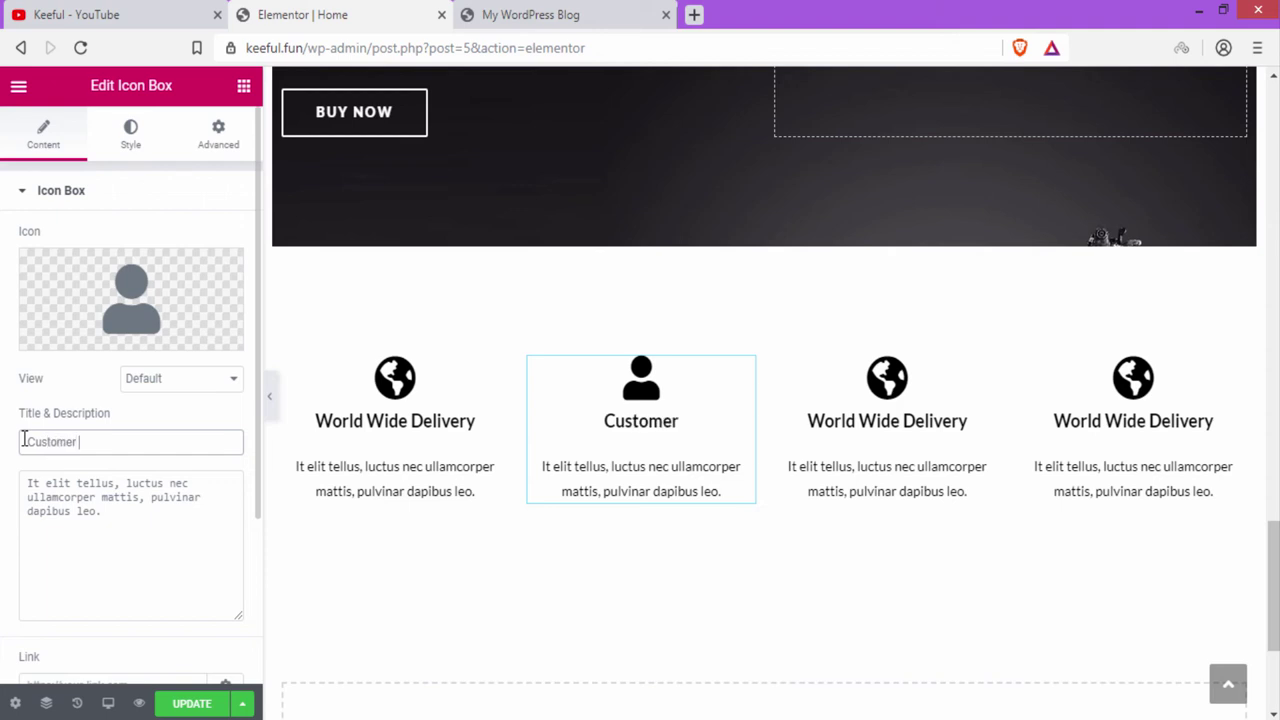
{"action": "left_click", "coordinate": [192, 703]}
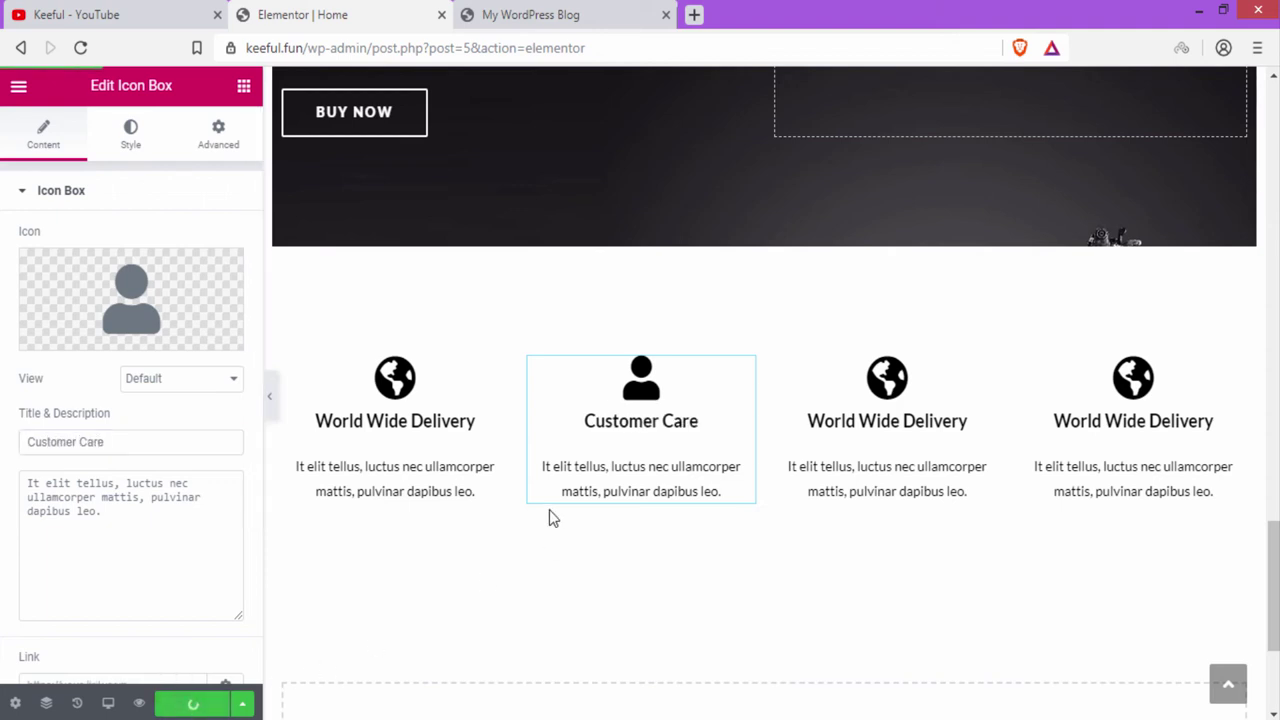
- Give the third box a Redo icon and the title 'Refund Policy'
{"action": "left_click", "coordinate": [990, 374]}
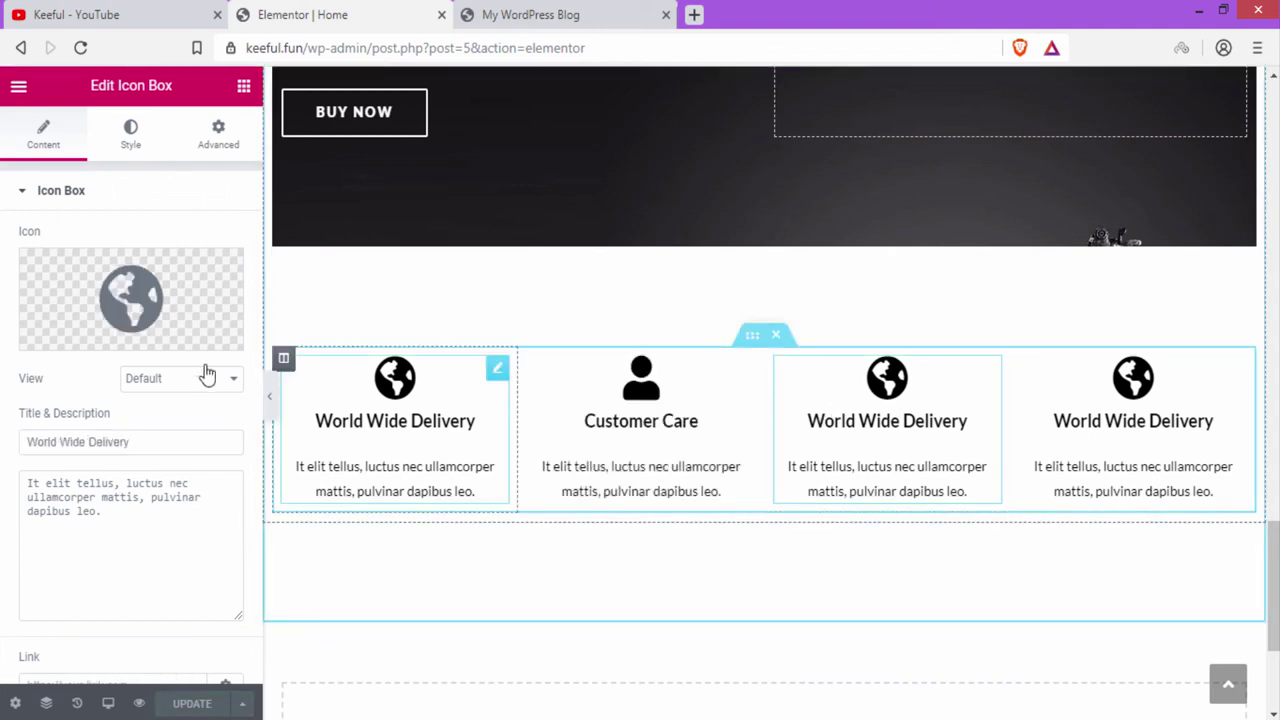
{"action": "left_click", "coordinate": [137, 302]}
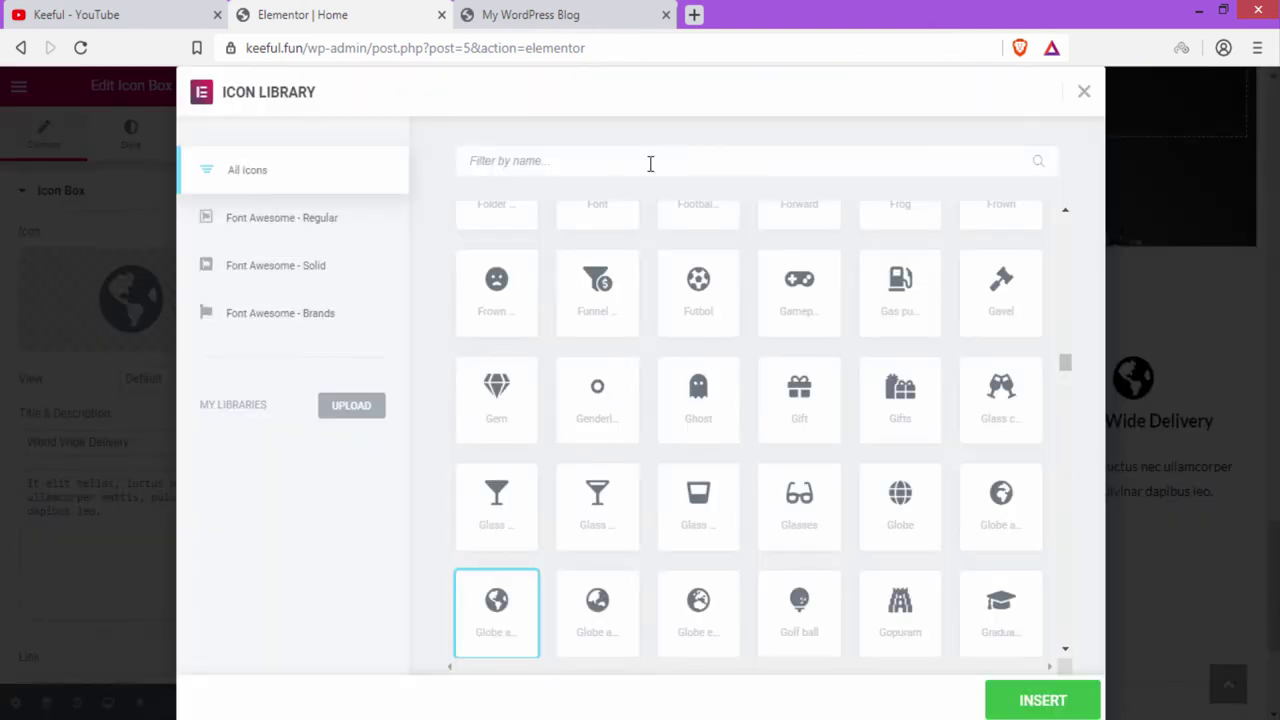
{"action": "type", "text": "Redo"}
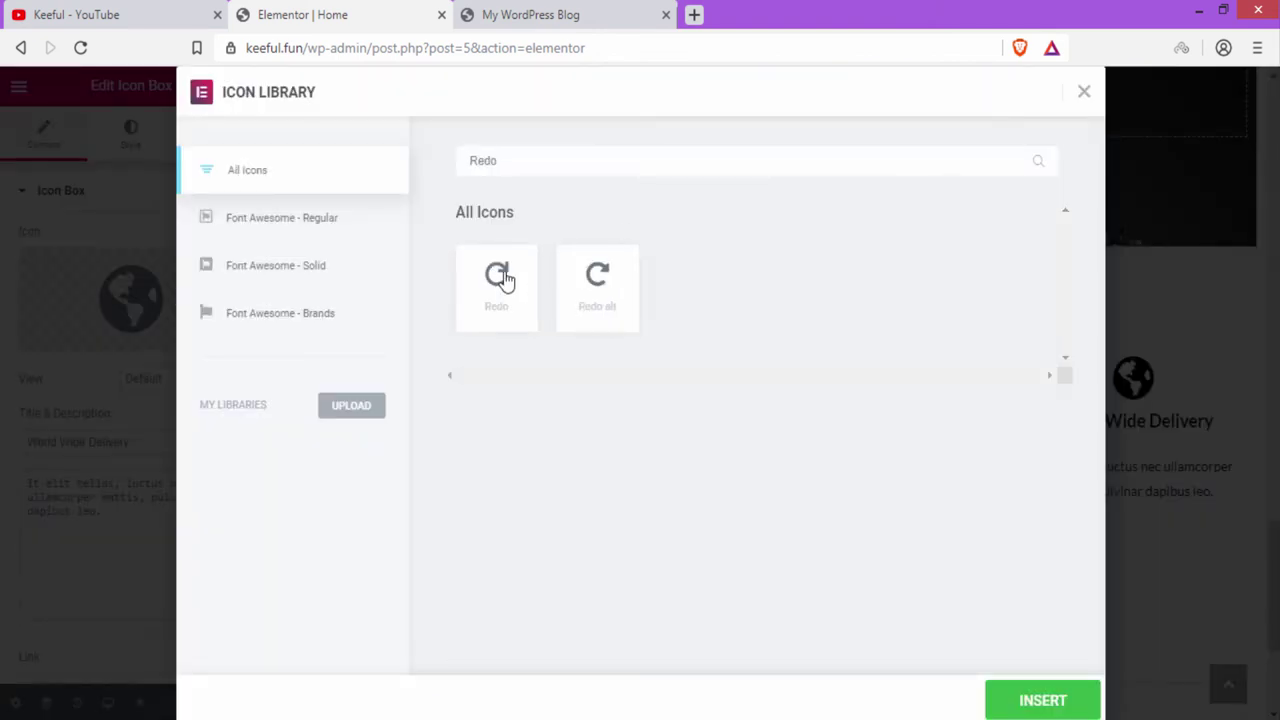
{"action": "left_click", "coordinate": [505, 280]}
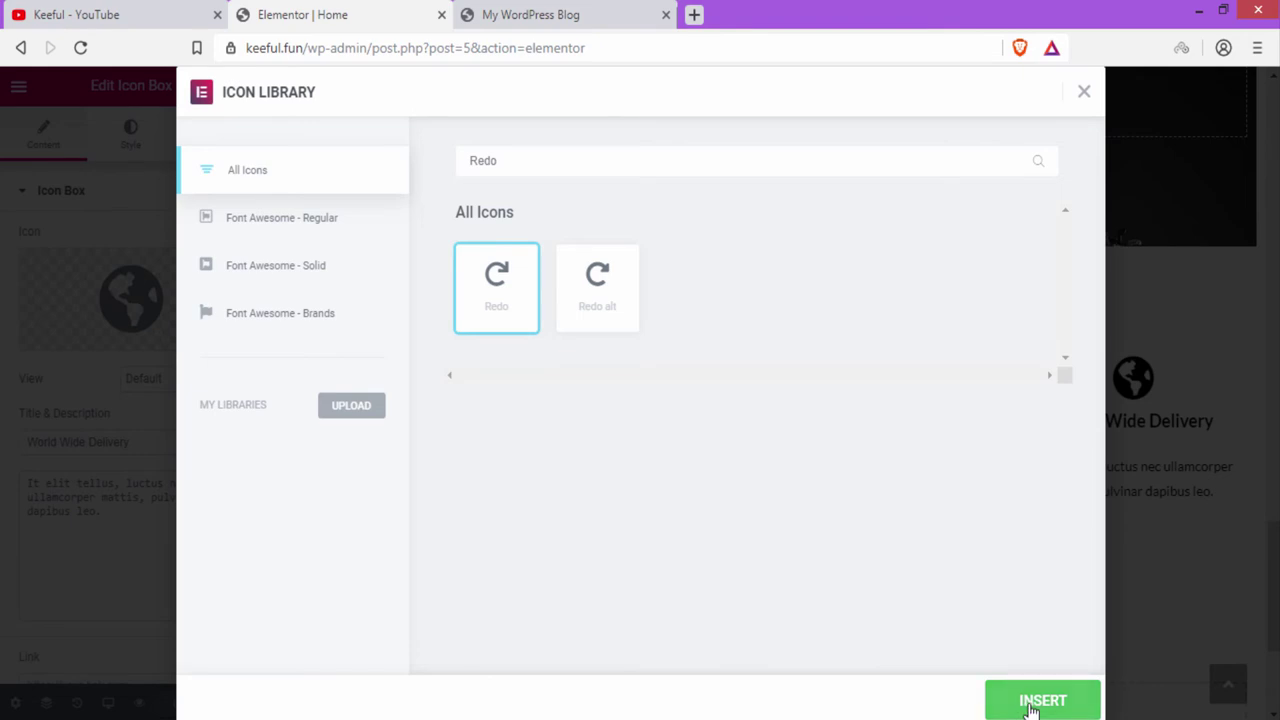
{"action": "left_click", "coordinate": [1040, 706]}
{"action": "left_click_drag", "start_coordinate": [140, 441], "coordinate": [5, 441]}
{"action": "type", "text": "R"}
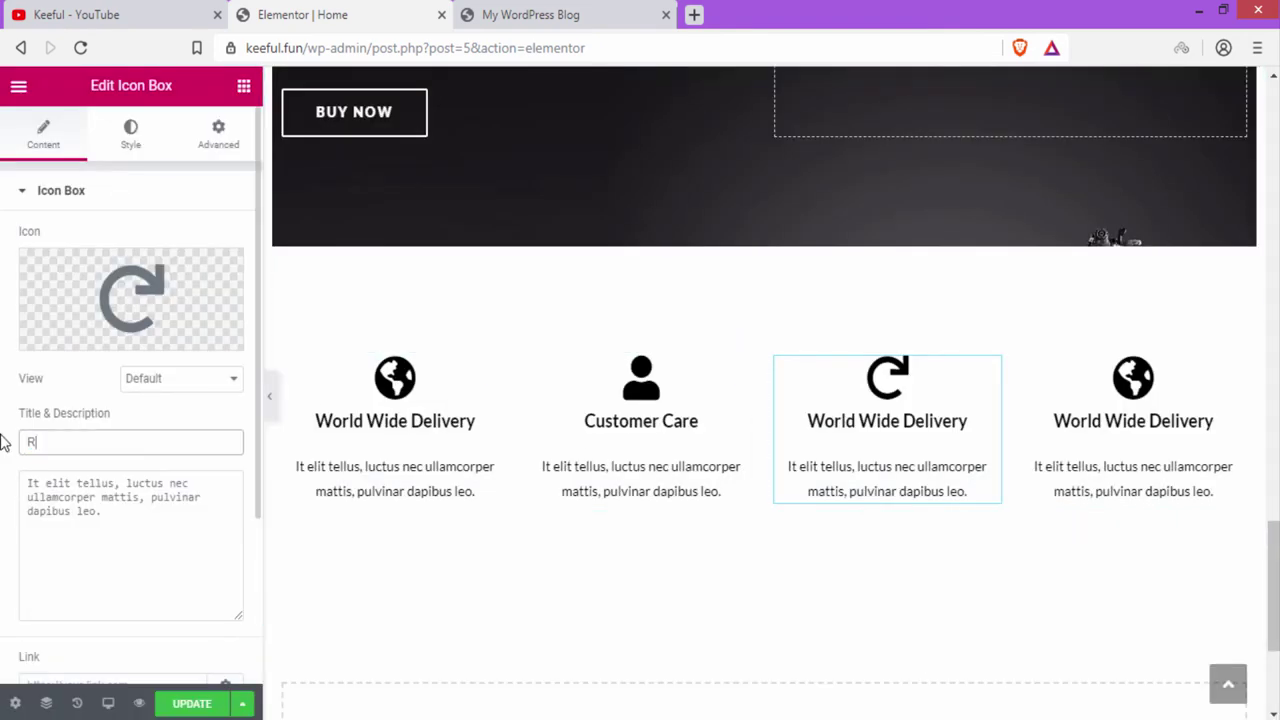
{"action": "type", "text": "efund Policy"}
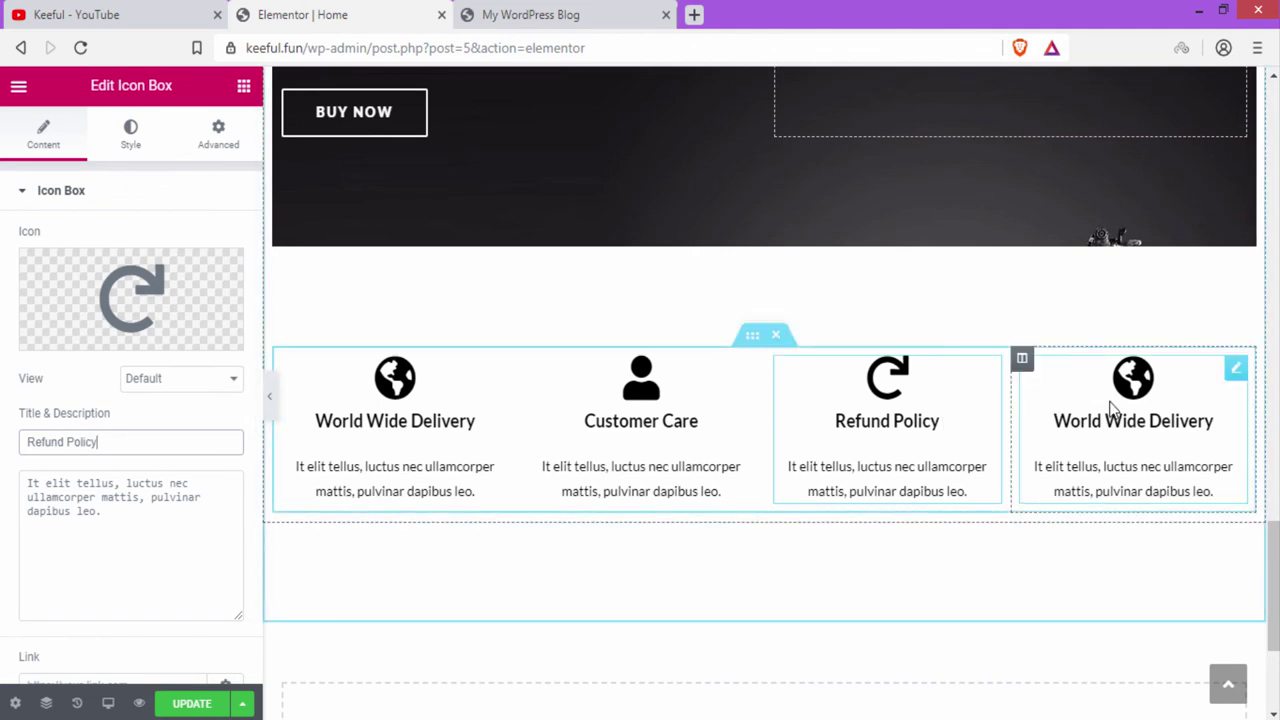
- Give the fourth box a Lock icon and the title 'Secure Payments', then save
{"action": "left_click", "coordinate": [1188, 392]}
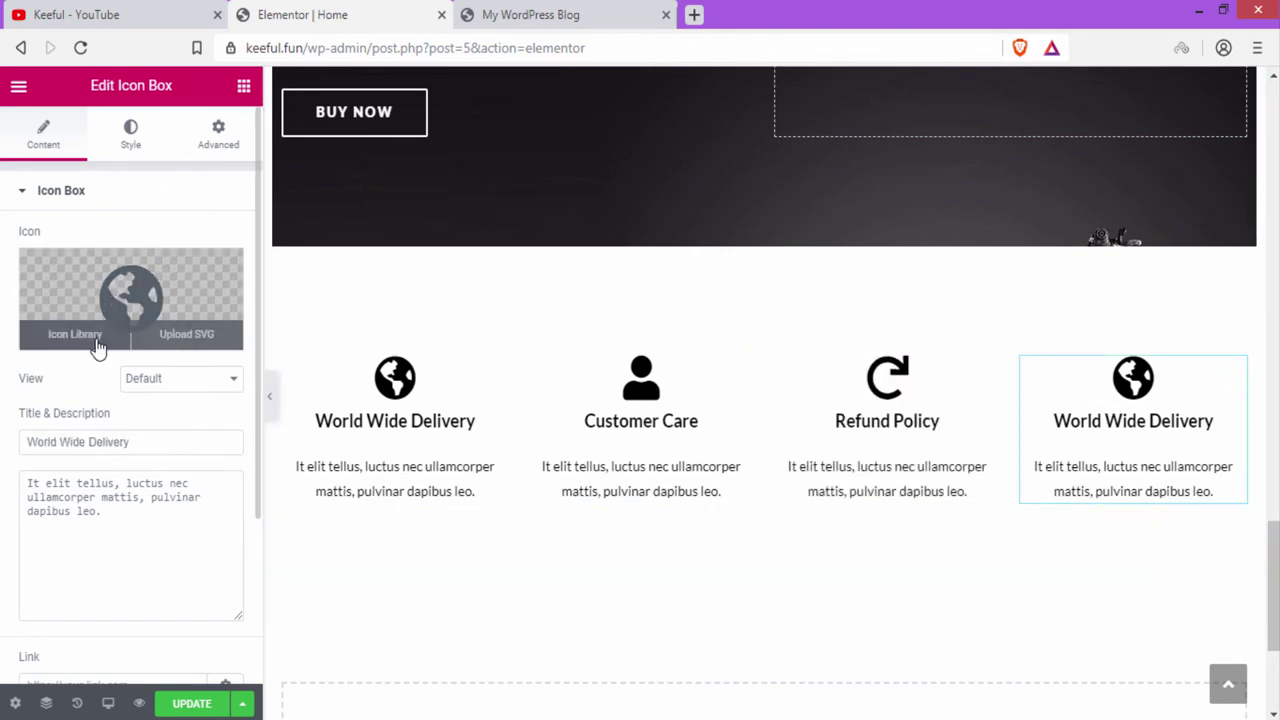
{"action": "left_click", "coordinate": [75, 334]}
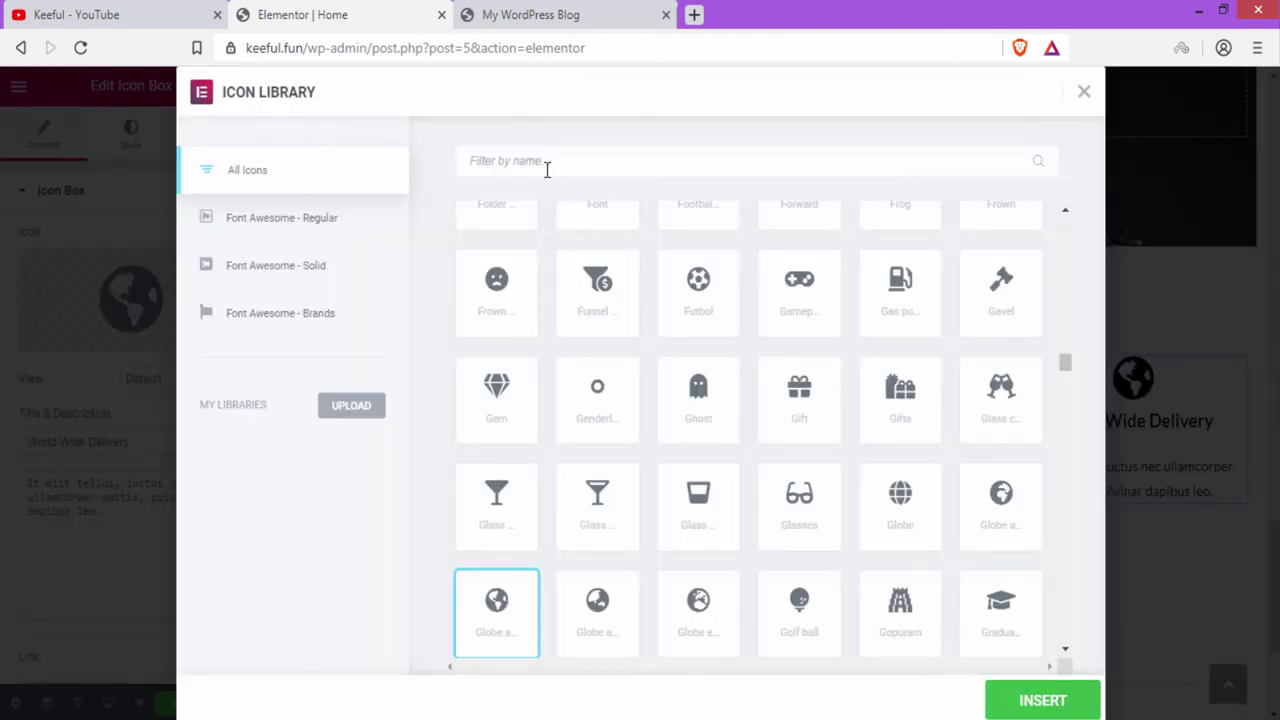
{"action": "type", "text": "Lock"}
{"action": "left_click", "coordinate": [720, 309]}
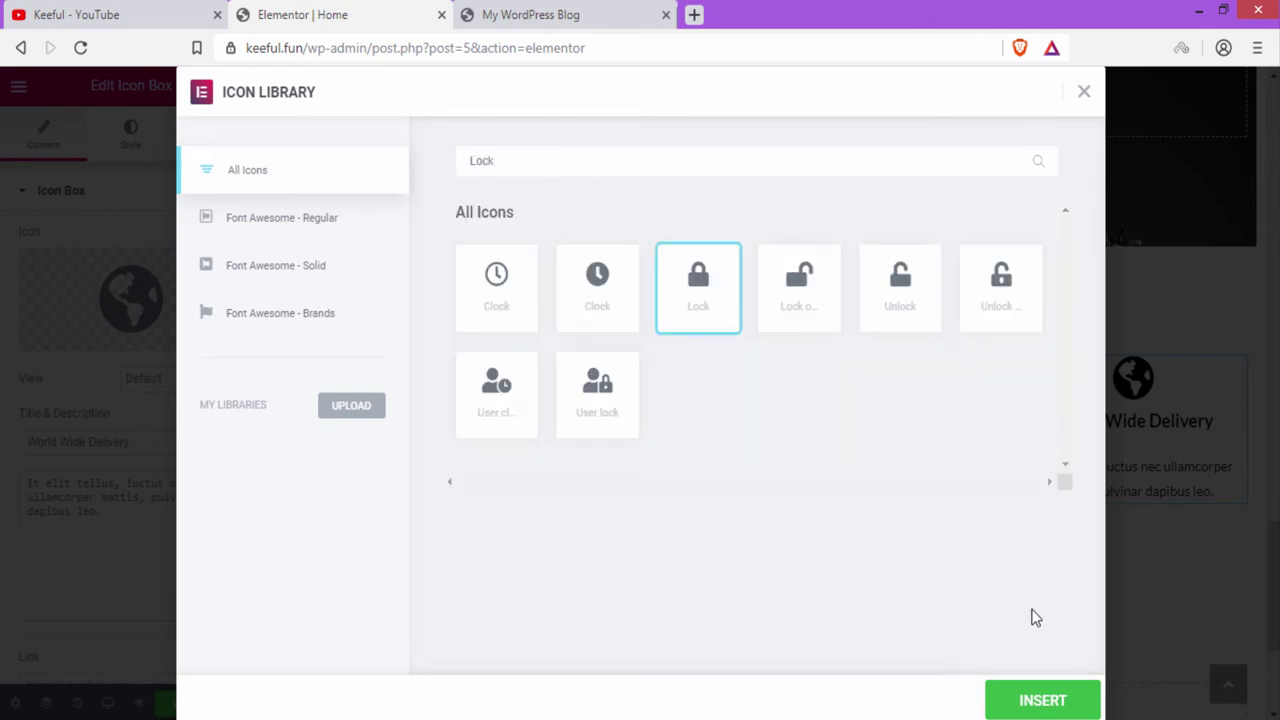
{"action": "left_click", "coordinate": [1055, 705]}
{"action": "left_click_drag", "start_coordinate": [132, 442], "coordinate": [5, 450]}
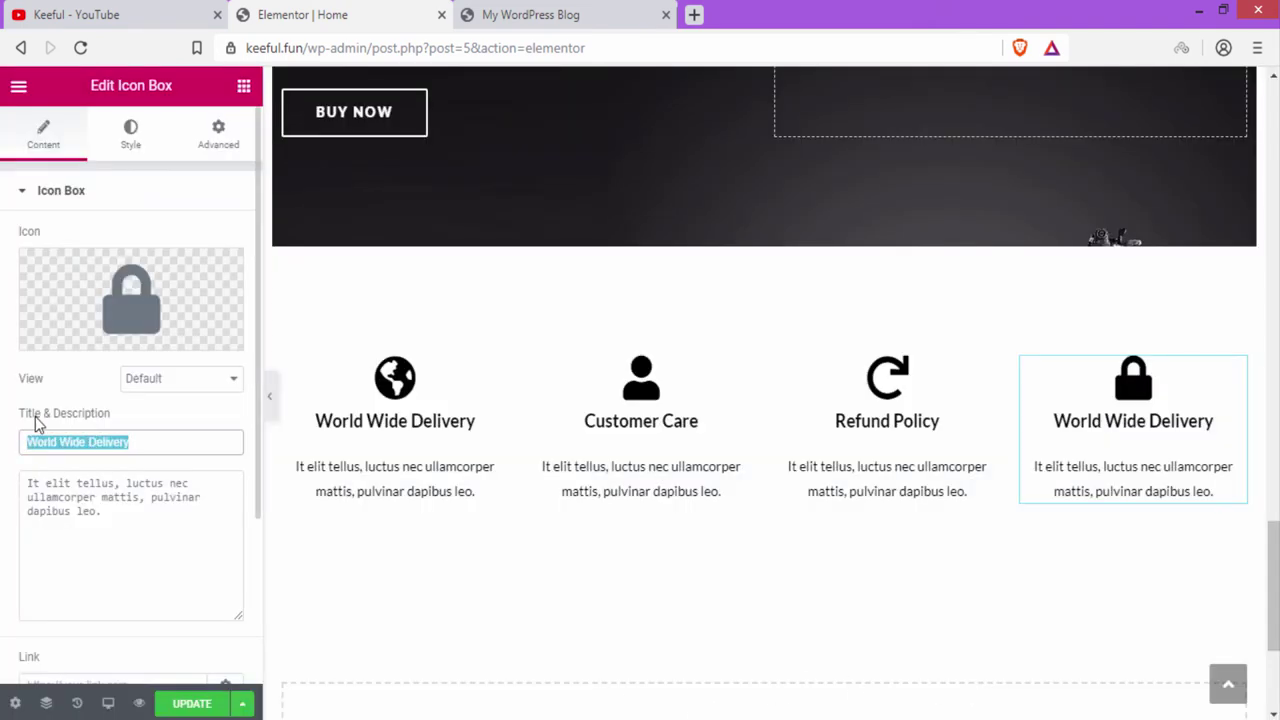
{"action": "type", "text": "Secure Payments"}
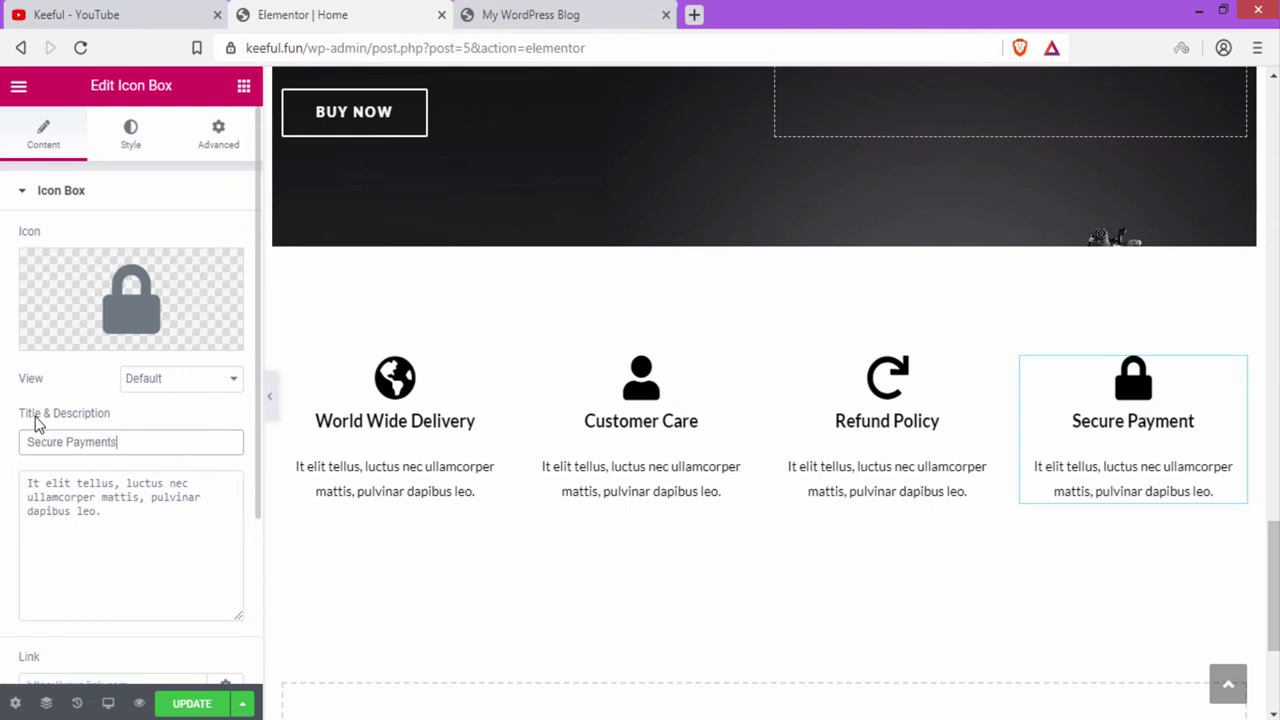
{"action": "left_click", "coordinate": [218, 705]}
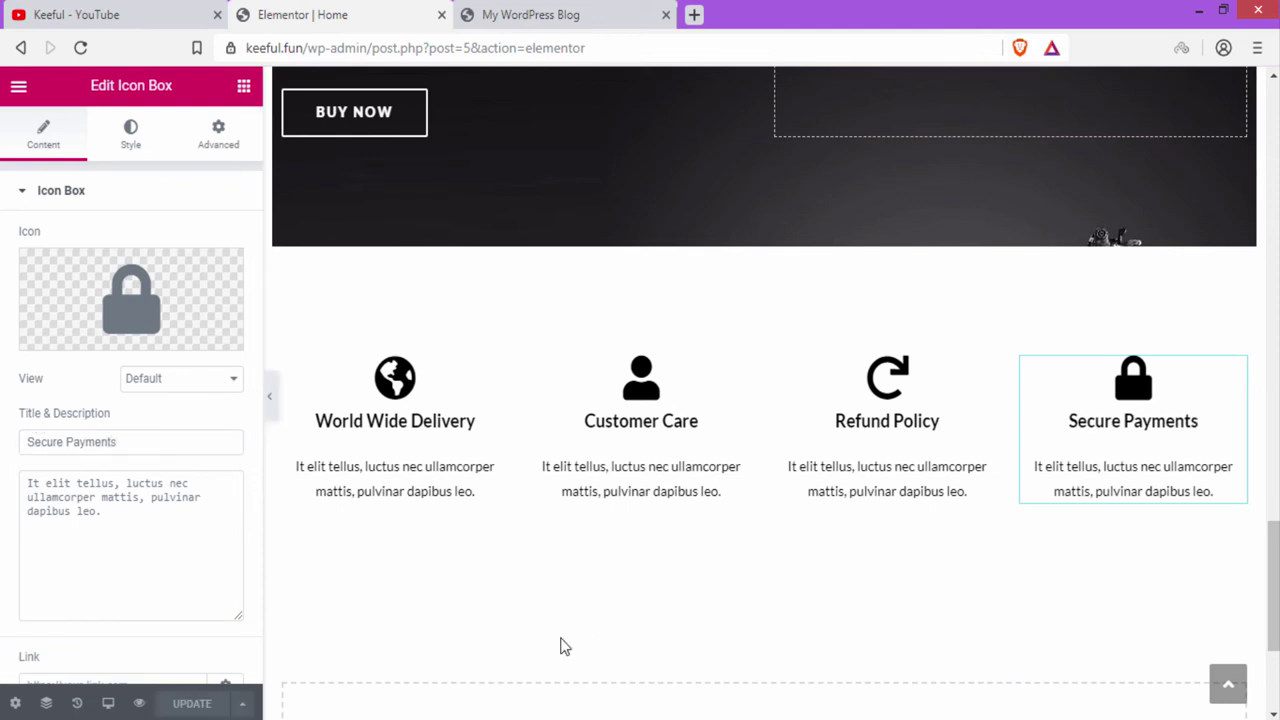
{"action": "left_click", "coordinate": [500, 13]}
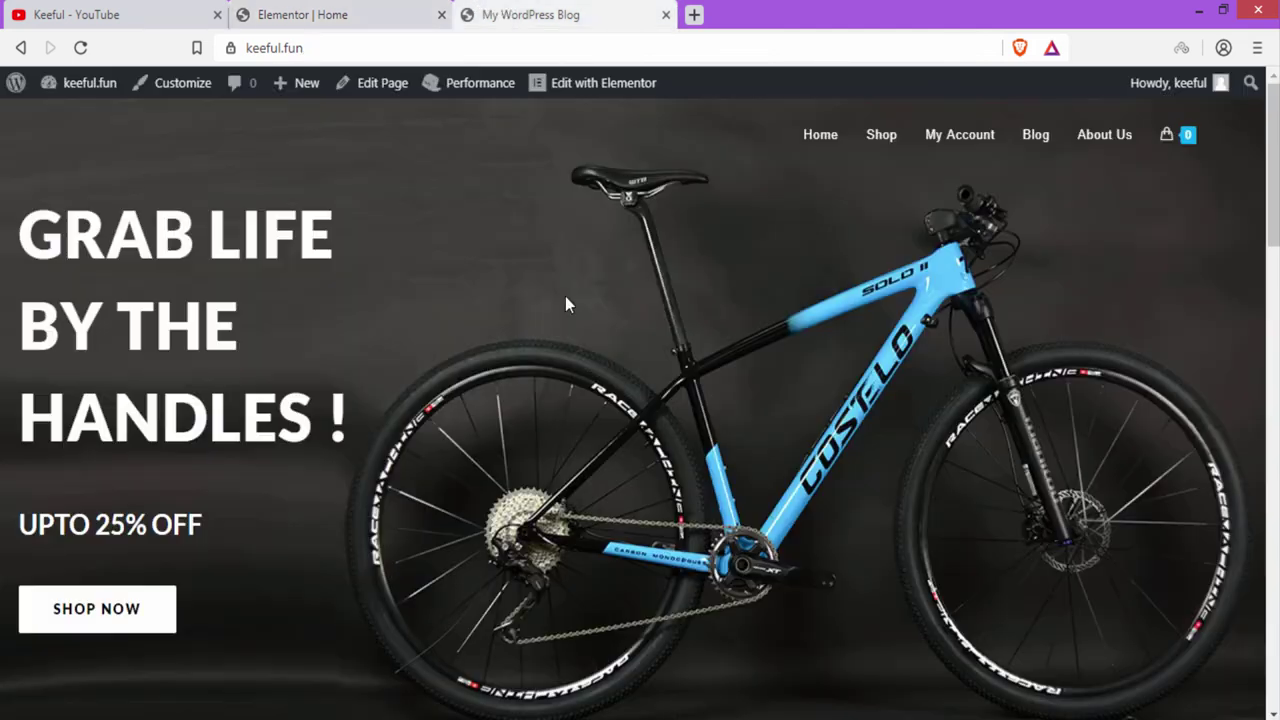
- Reload the live homepage to confirm the four icon boxes appear below the banner
{"action": "scroll", "coordinate": [565, 351], "scroll_direction": "down", "scroll_amount": 15}
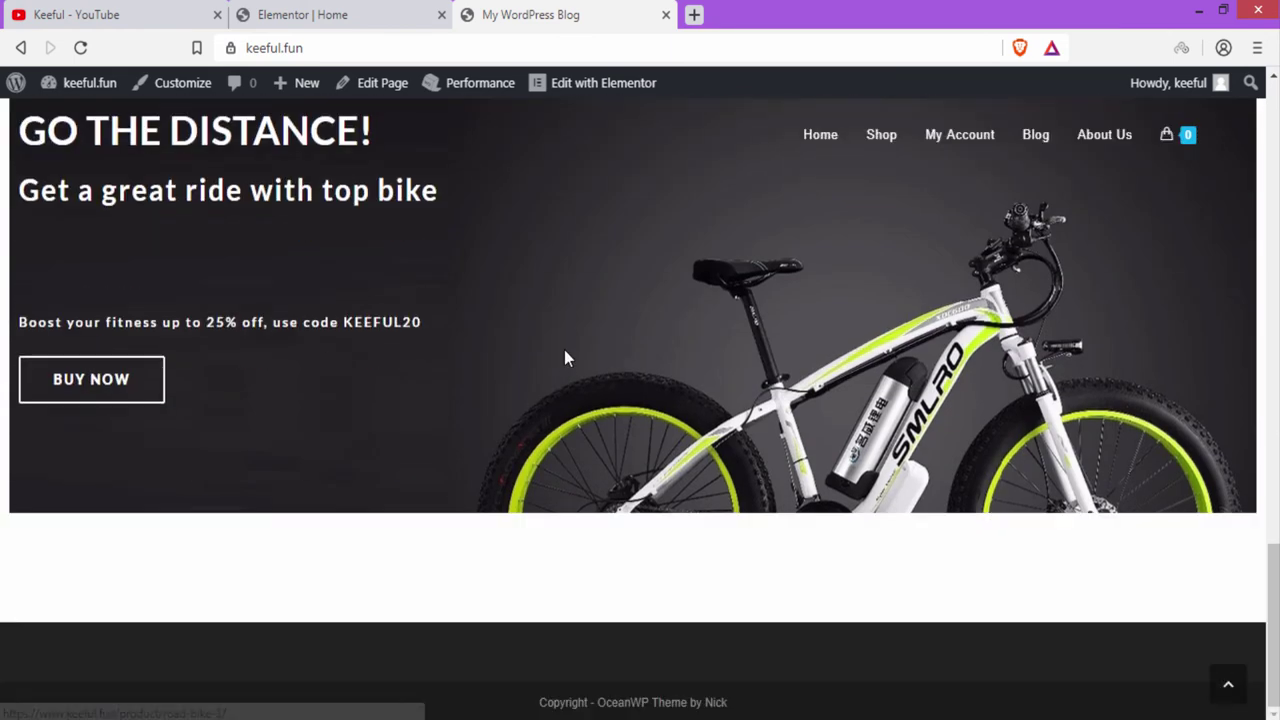
{"action": "left_click", "coordinate": [564, 351]}
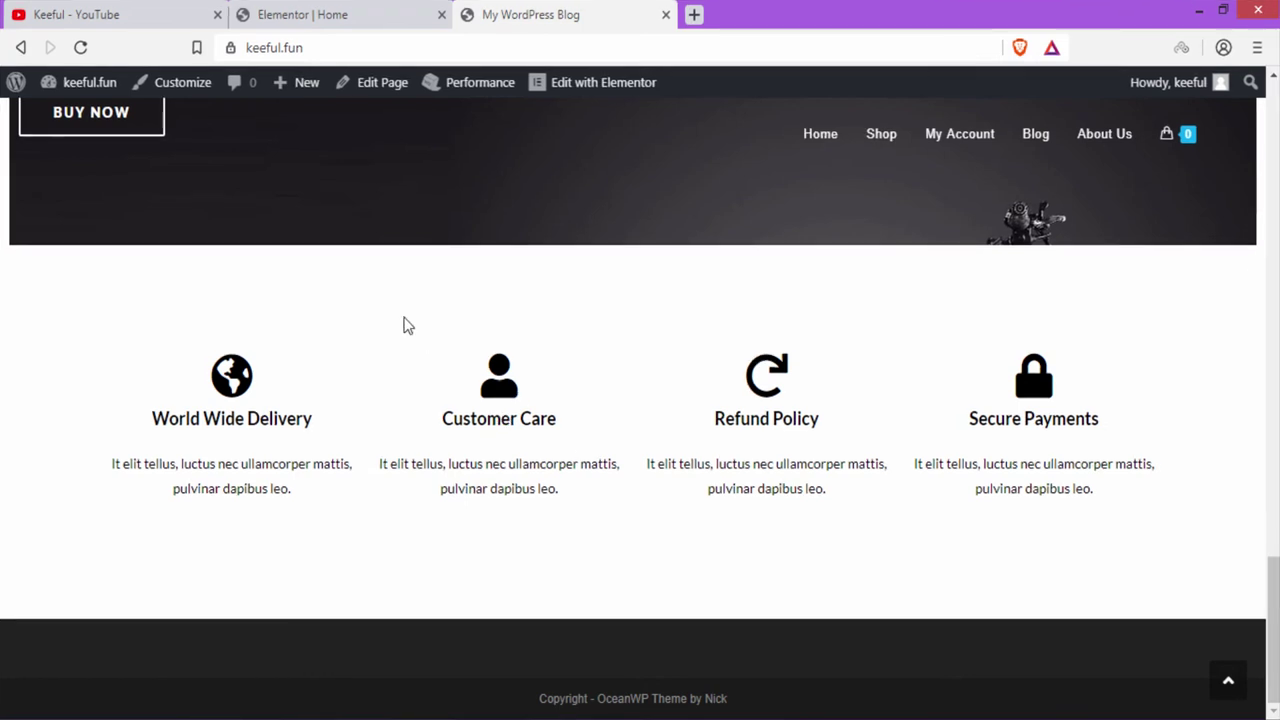
{"action": "right_click", "coordinate": [186, 93]}
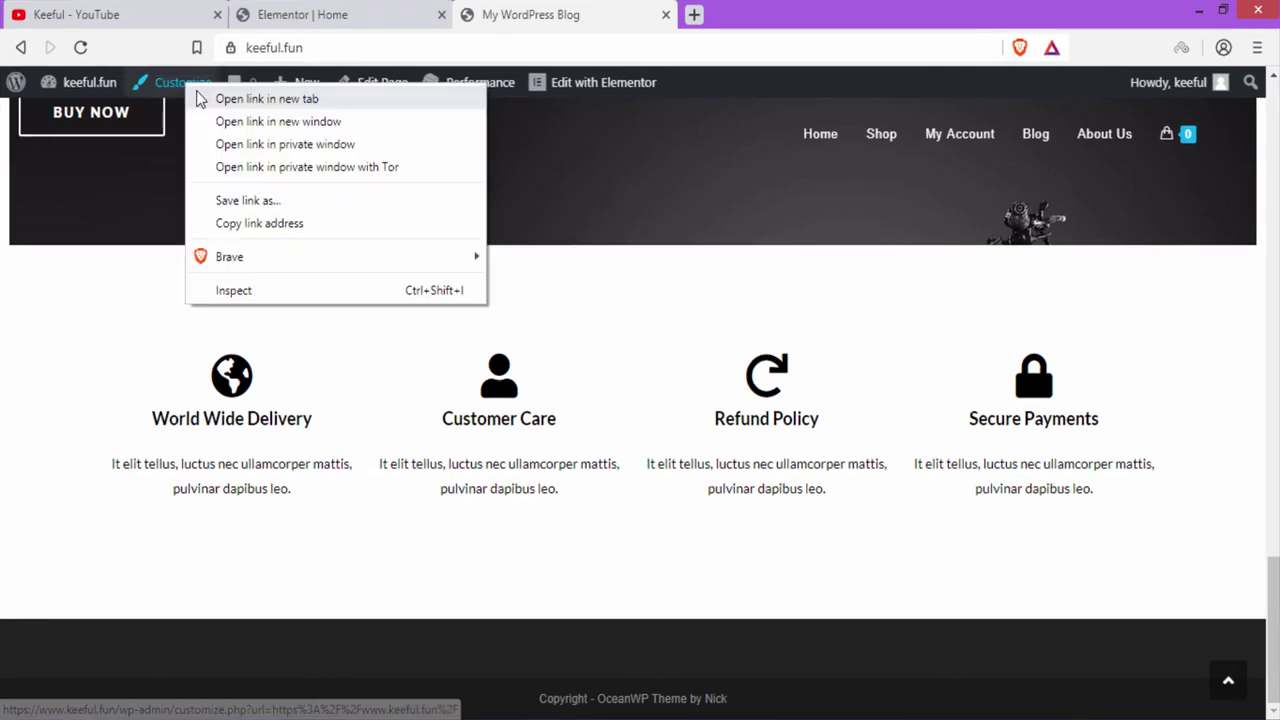
- Open the Customizer in a new tab and create a menu named 'widget1 menu'
{"action": "left_click", "coordinate": [198, 98]}
{"action": "left_click", "coordinate": [705, 22]}
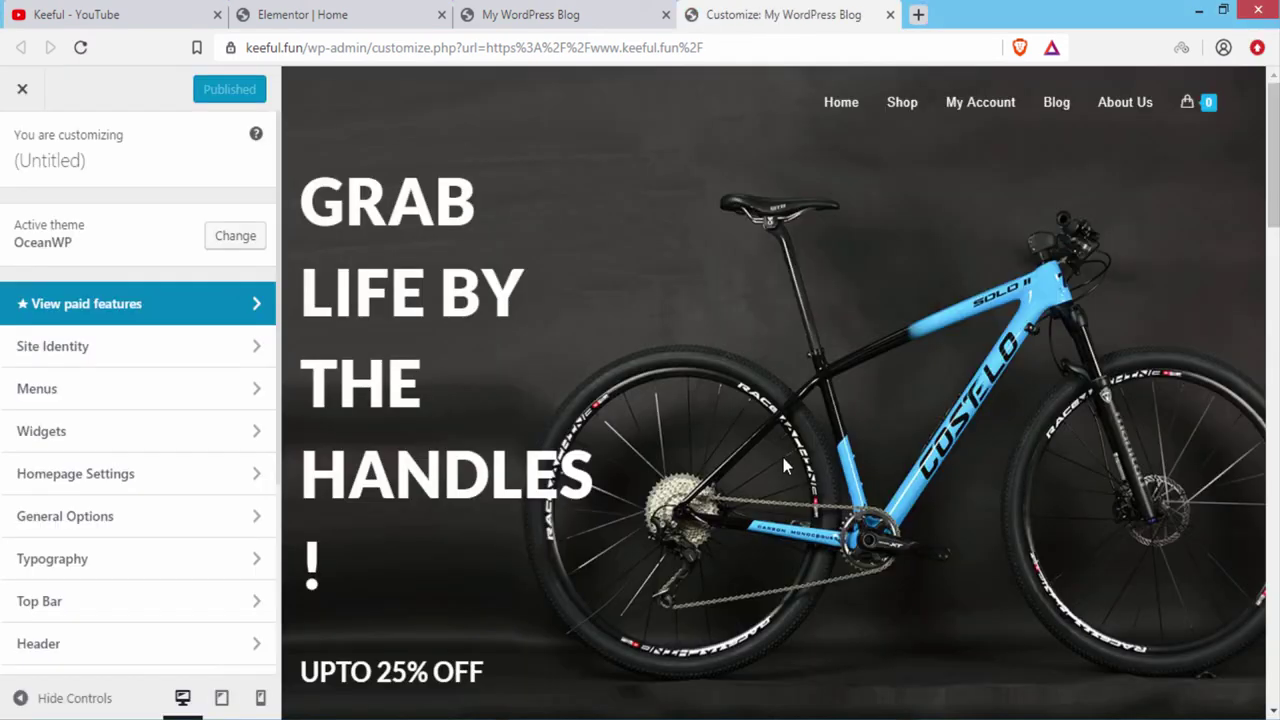
{"action": "scroll", "coordinate": [780, 464], "scroll_direction": "down", "scroll_amount": 3}
{"action": "scroll", "coordinate": [779, 470], "scroll_direction": "down", "scroll_amount": 15}
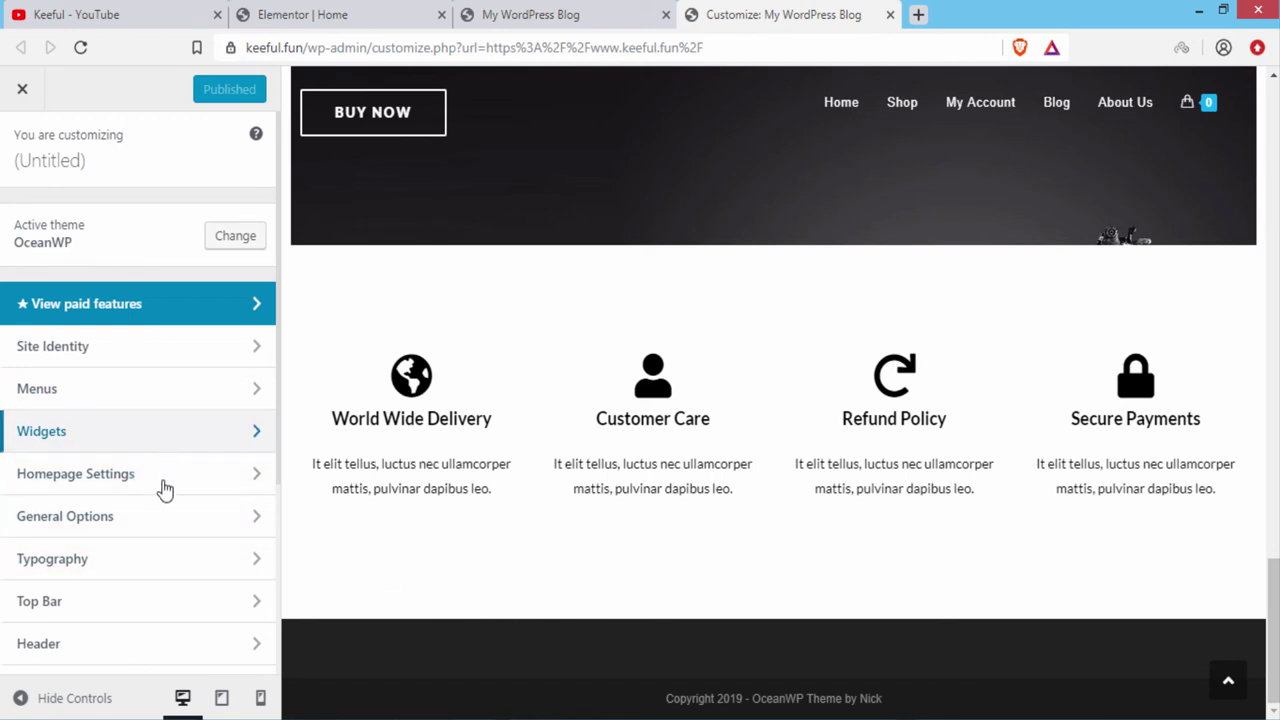
{"action": "left_click", "coordinate": [193, 397]}
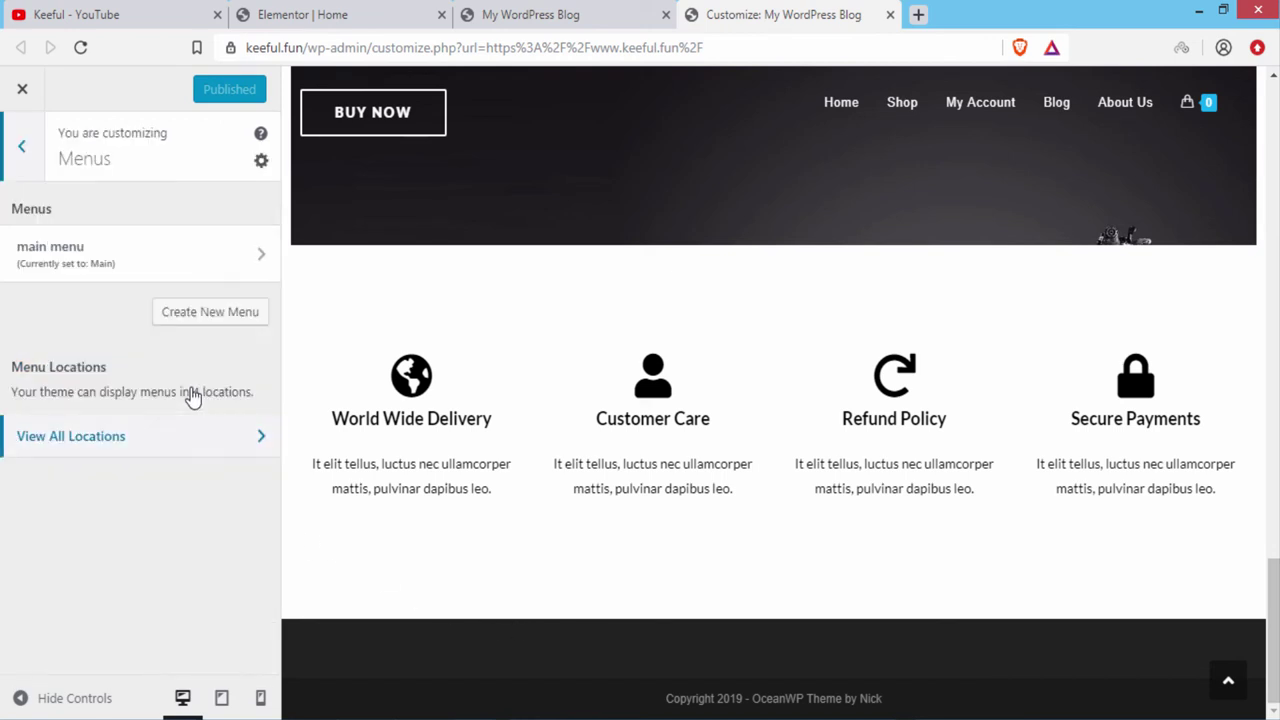
{"action": "left_click", "coordinate": [196, 318]}
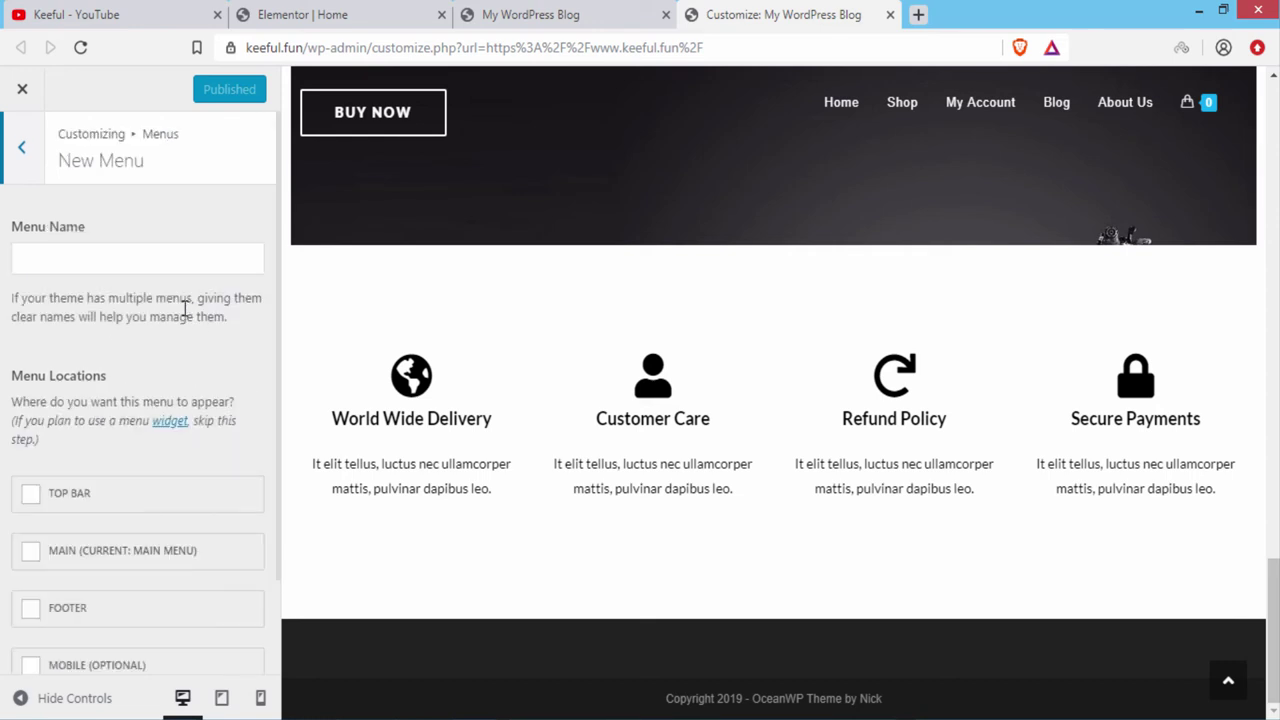
{"action": "left_click", "coordinate": [155, 261]}
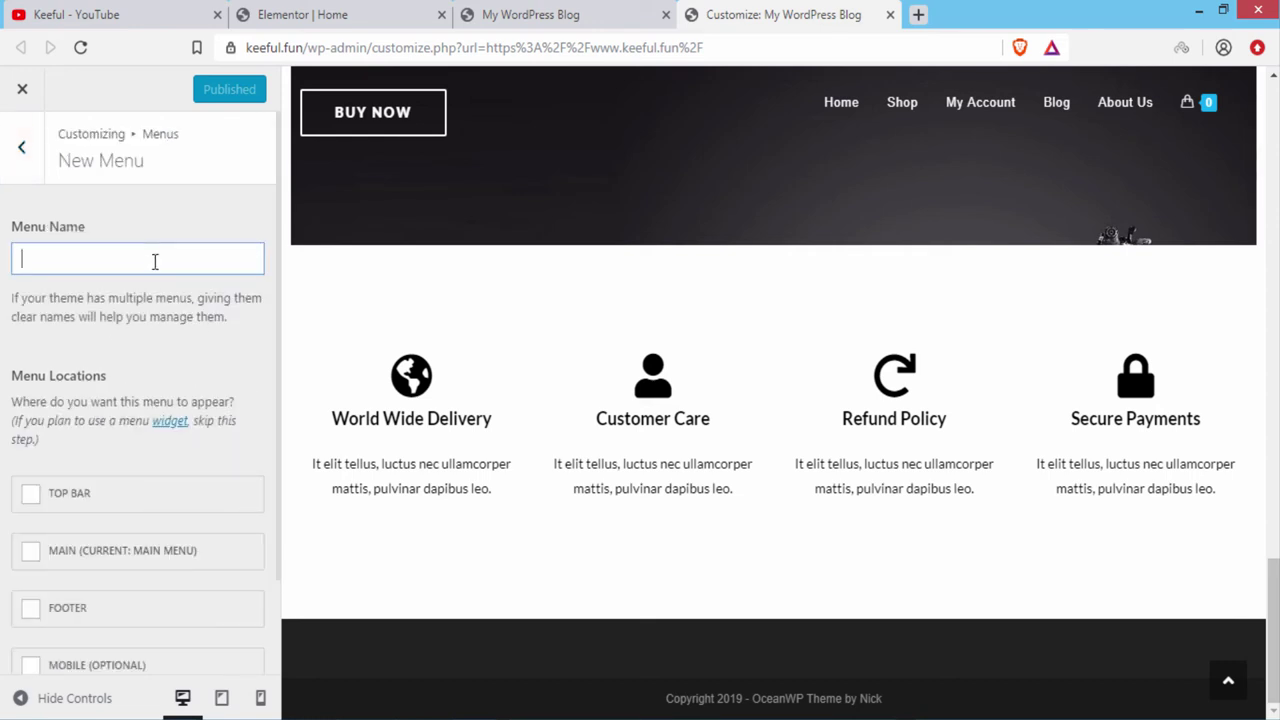
{"action": "type", "text": "widget1 menu"}
{"action": "scroll", "coordinate": [193, 418], "scroll_direction": "down", "scroll_amount": 1}
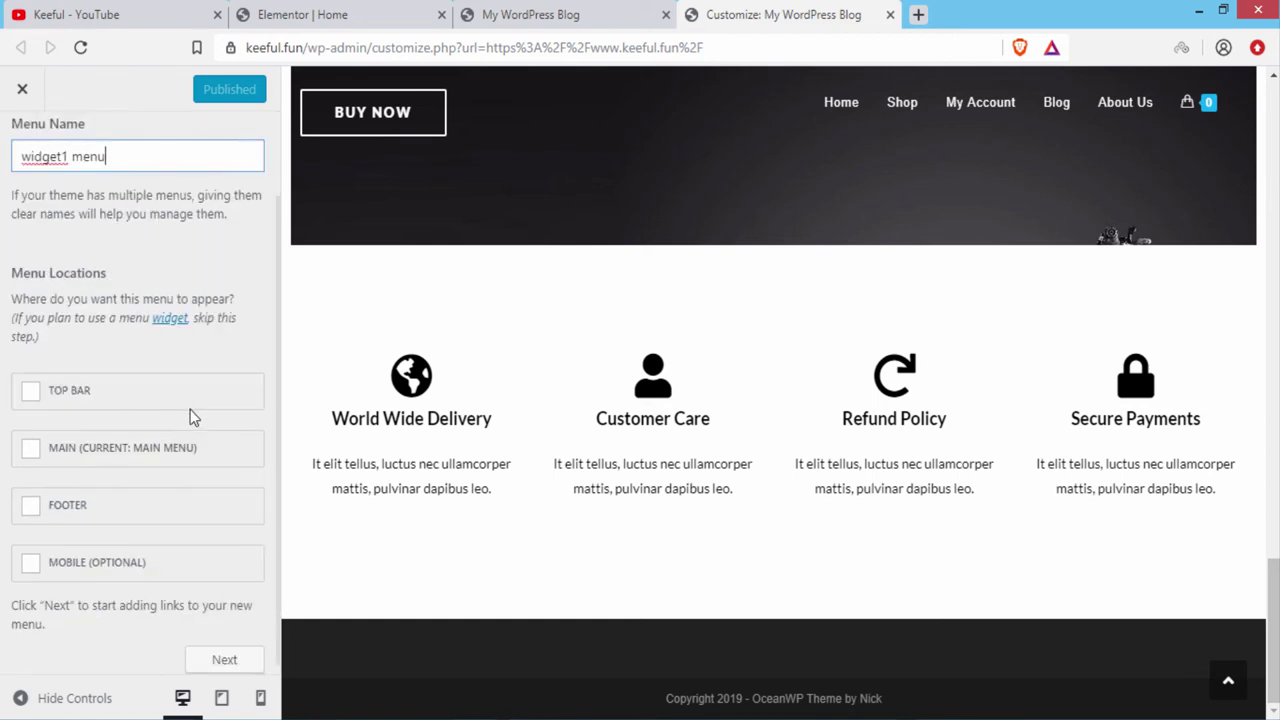
{"action": "left_click", "coordinate": [226, 650]}
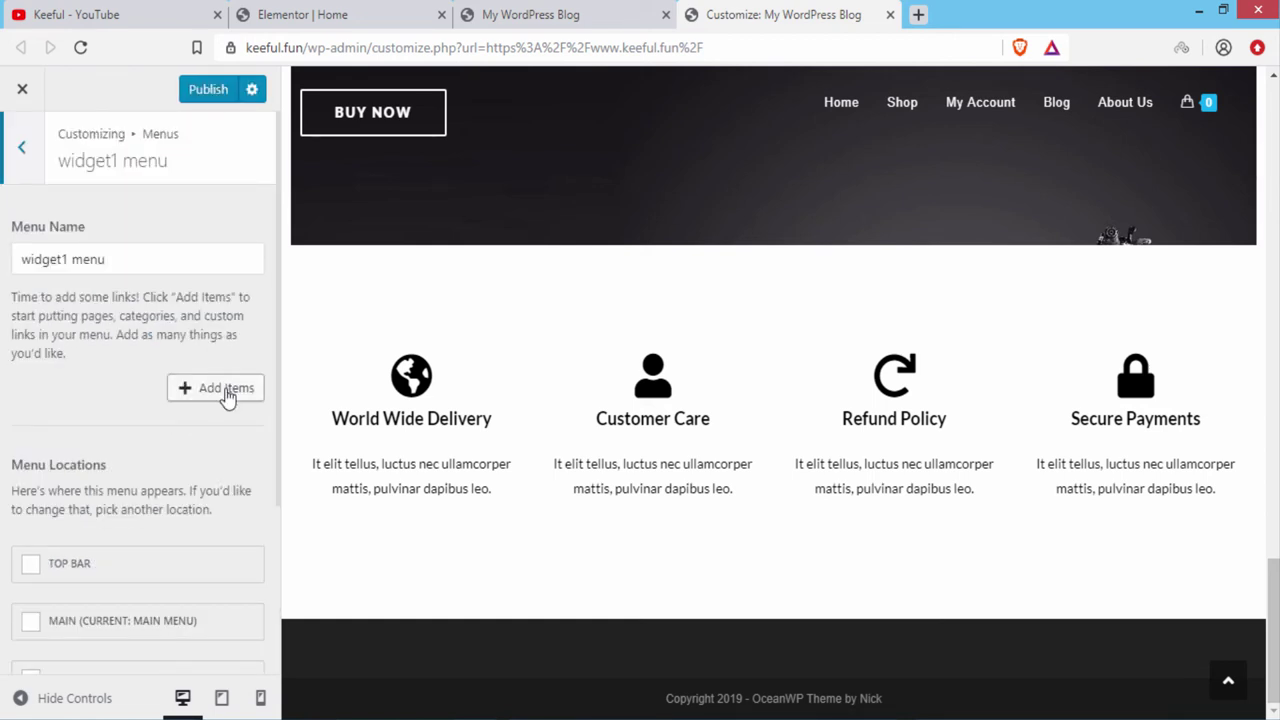
- Add new pages About Us, Contact Us and Terms & Conditions to widget1 menu
{"action": "left_click", "coordinate": [226, 392]}
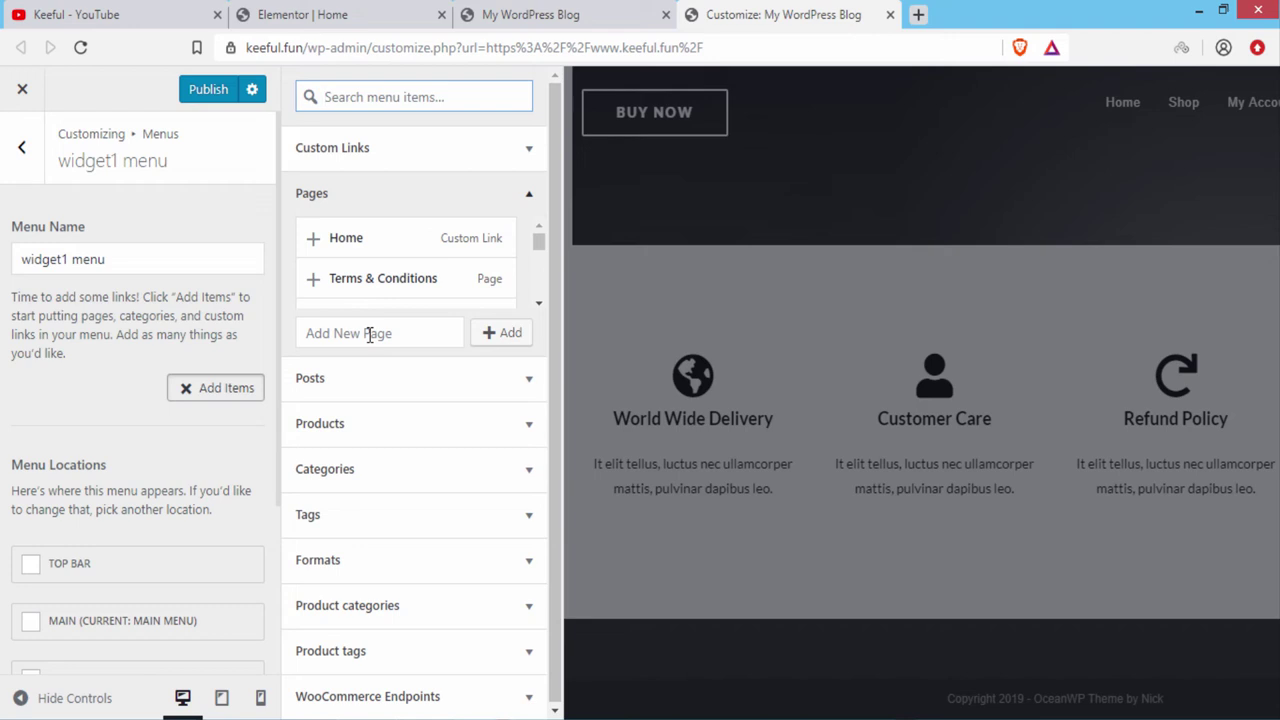
{"action": "left_click", "coordinate": [370, 335]}
{"action": "type", "text": "About U"}
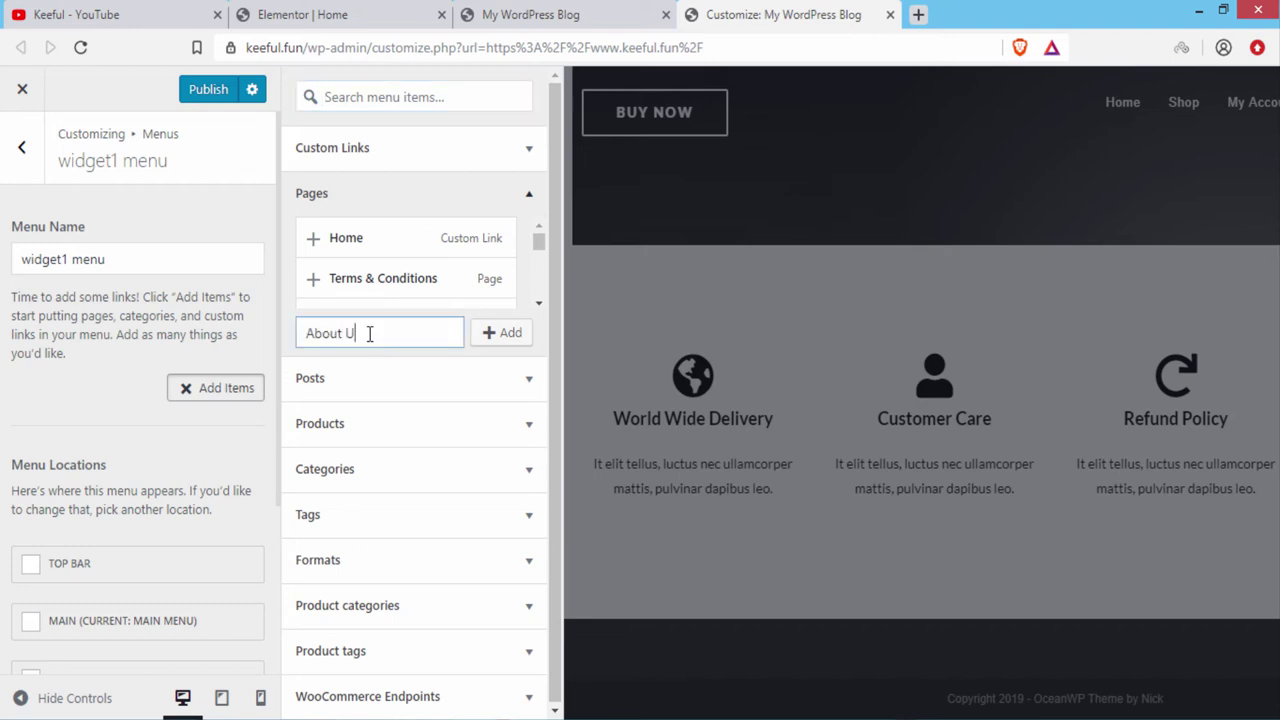
{"action": "type", "text": "s"}
{"action": "left_click", "coordinate": [511, 334]}
{"action": "left_click", "coordinate": [401, 335]}
{"action": "type", "text": "Conta"}
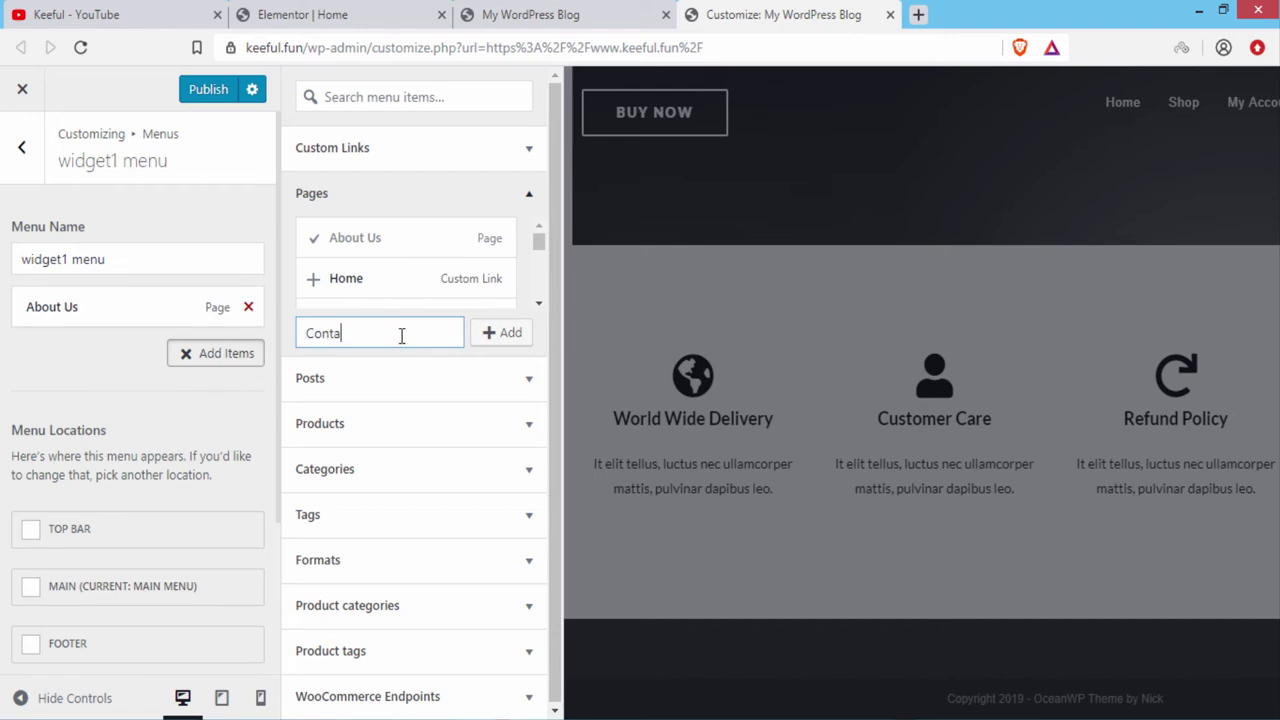
{"action": "type", "text": "ct Us"}
{"action": "left_click", "coordinate": [490, 332]}
{"action": "left_click", "coordinate": [398, 333]}
{"action": "type", "text": "T"}
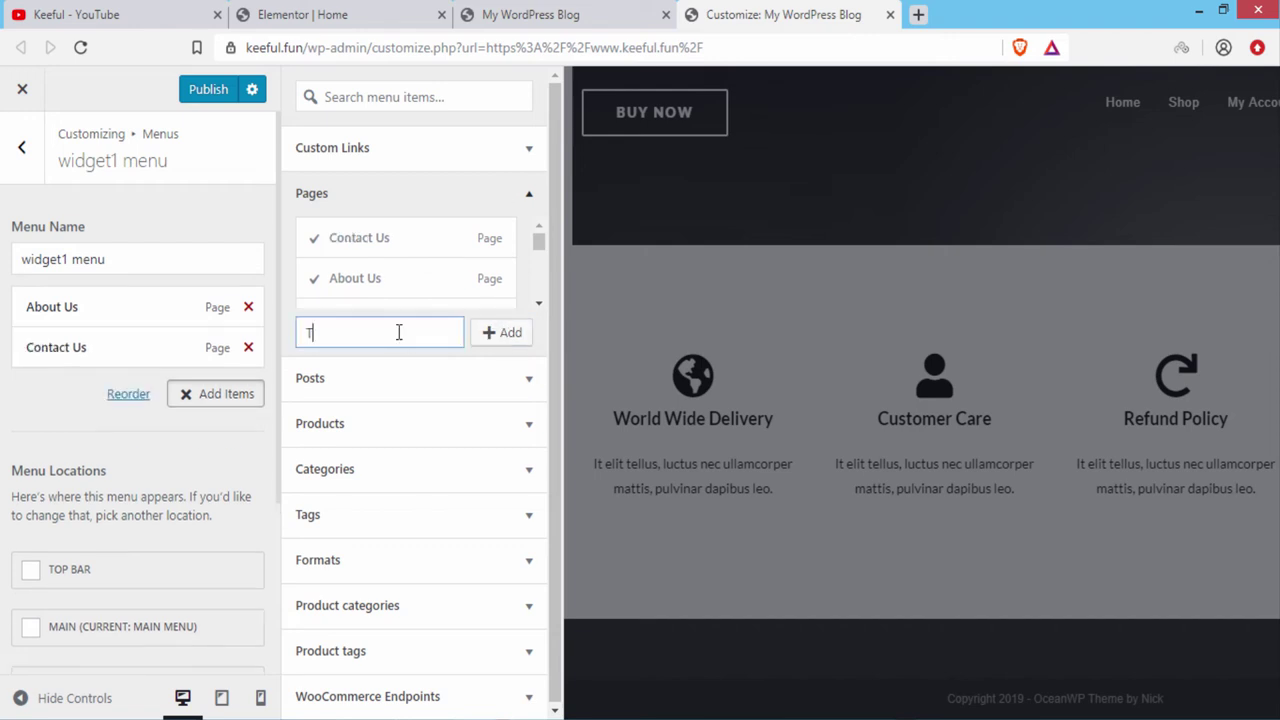
{"action": "type", "text": "erms & Conditions"}
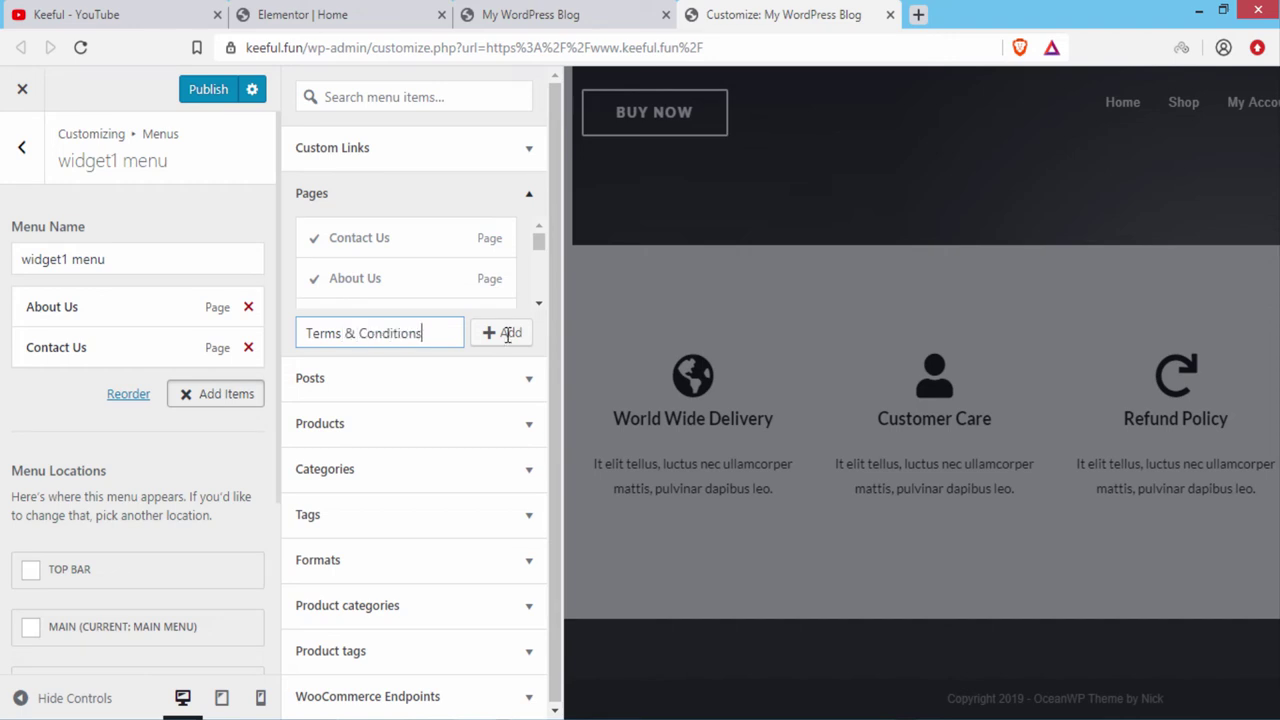
{"action": "left_click", "coordinate": [508, 334]}
- Add Privacy Policy, Job Opportunity and Bicycle Hire pages, then publish the menu
{"action": "left_click", "coordinate": [420, 333]}
{"action": "type", "text": "Priva"}
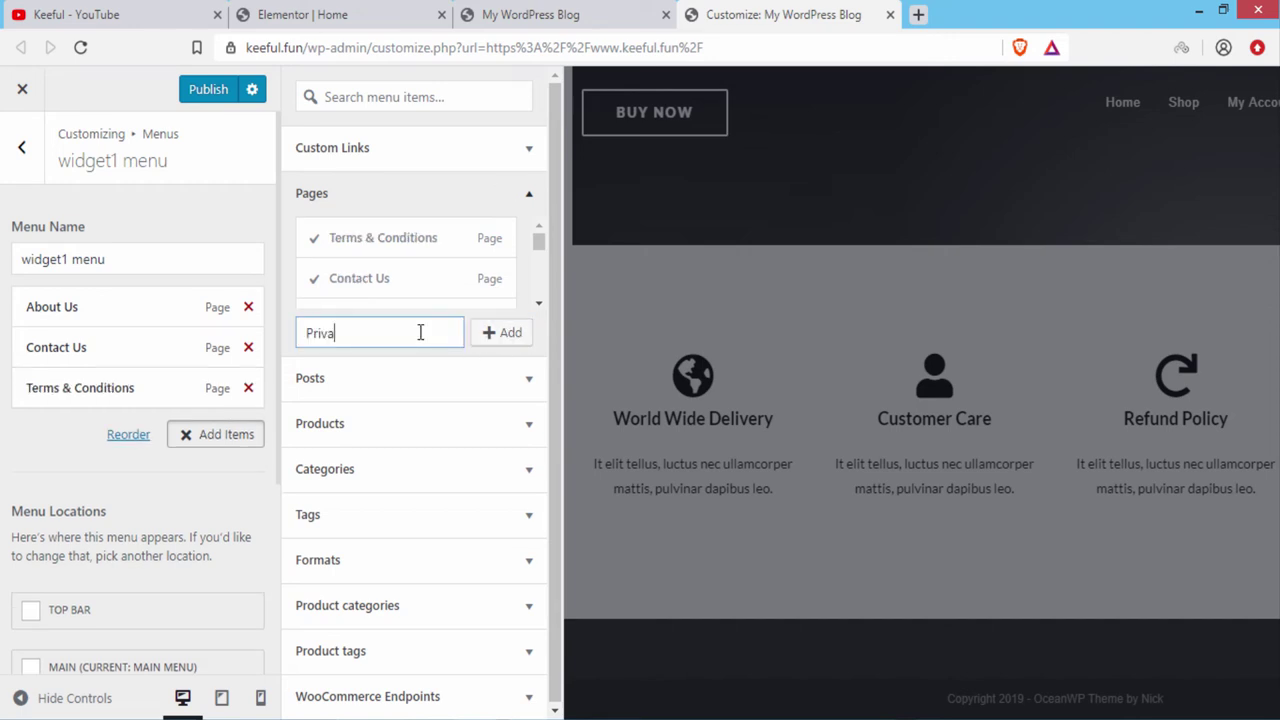
{"action": "type", "text": "cy Policy"}
{"action": "left_click", "coordinate": [506, 340]}
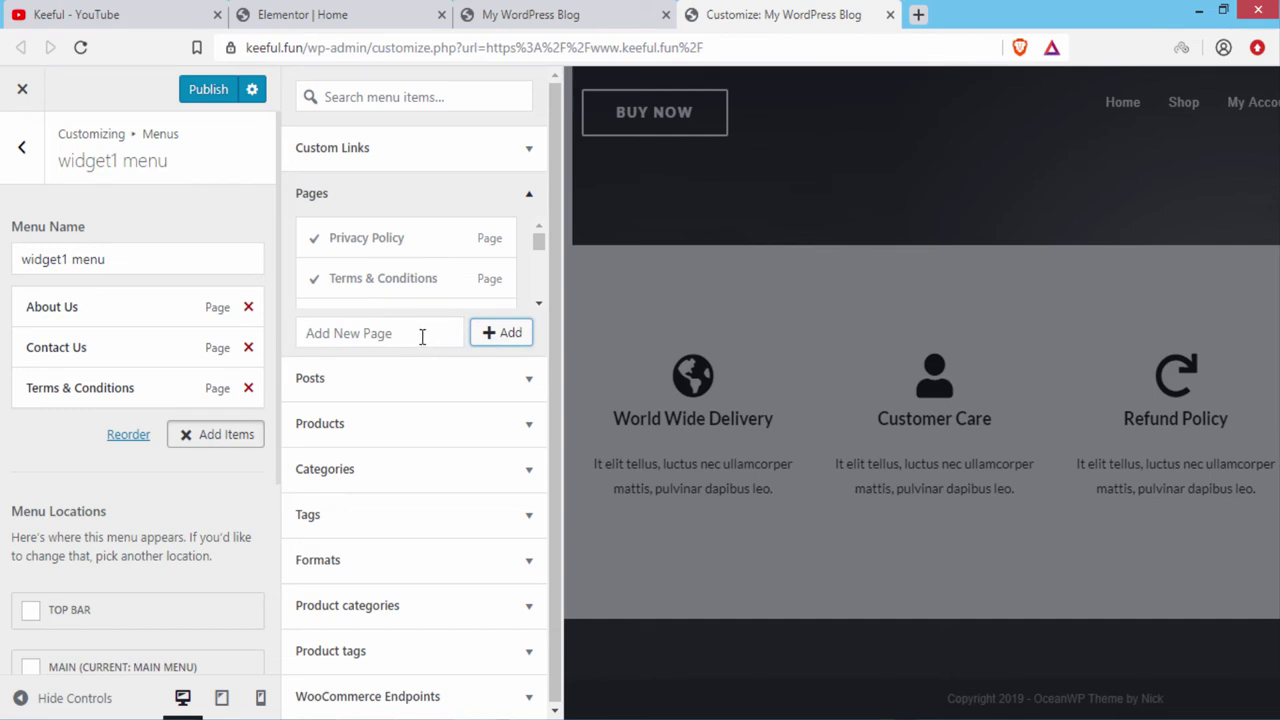
{"action": "left_click", "coordinate": [414, 334]}
{"action": "type", "text": "Job "}
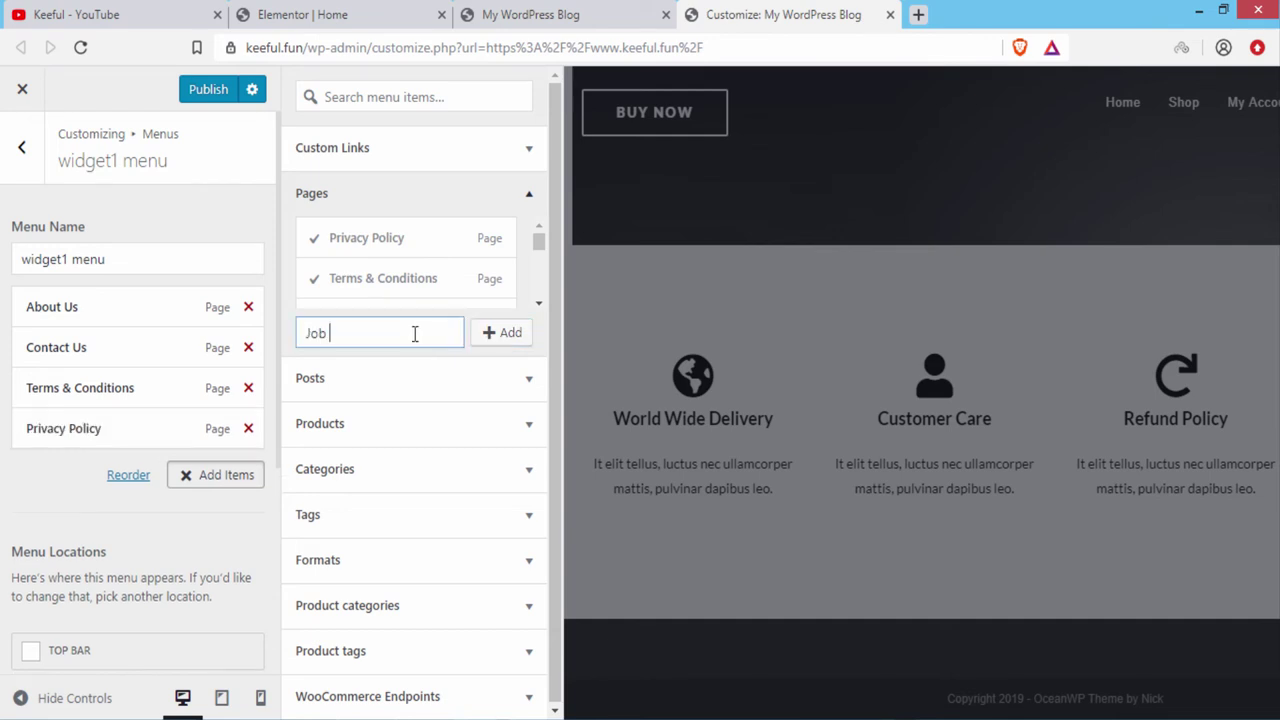
{"action": "type", "text": "Opportunity"}
{"action": "key", "text": "Return"}
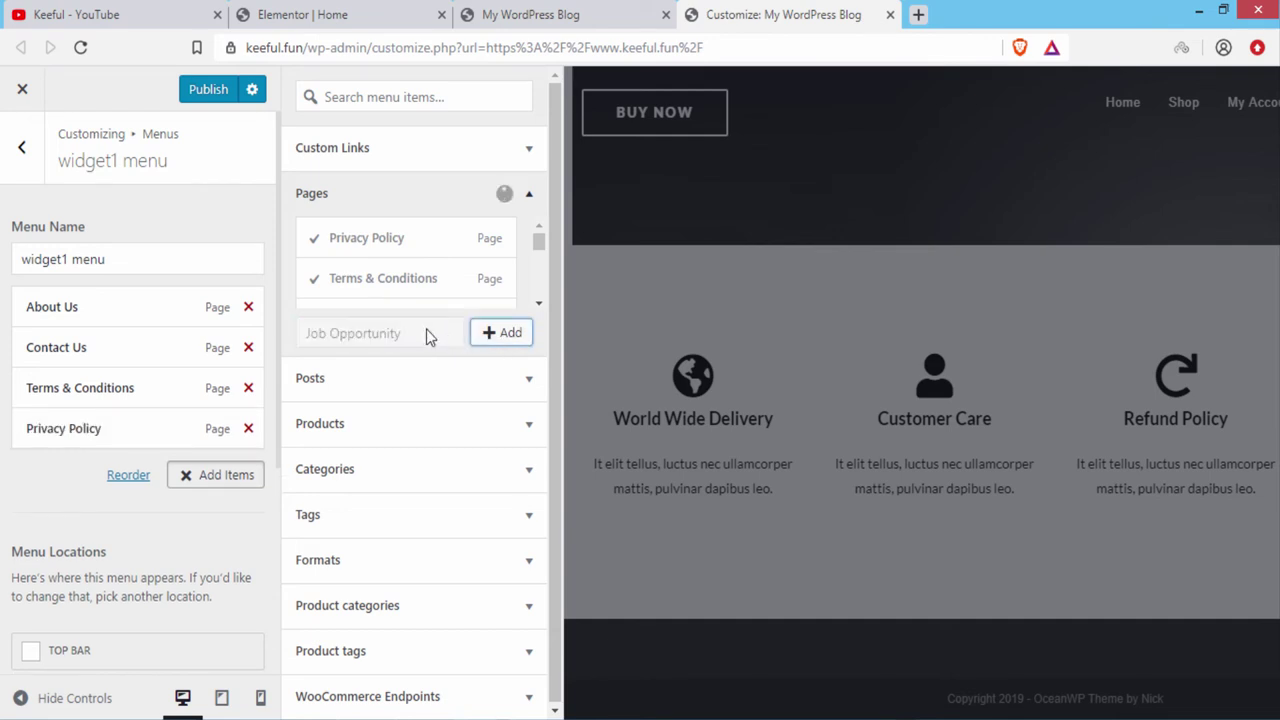
{"action": "left_click", "coordinate": [412, 333]}
{"action": "type", "text": "Bic"}
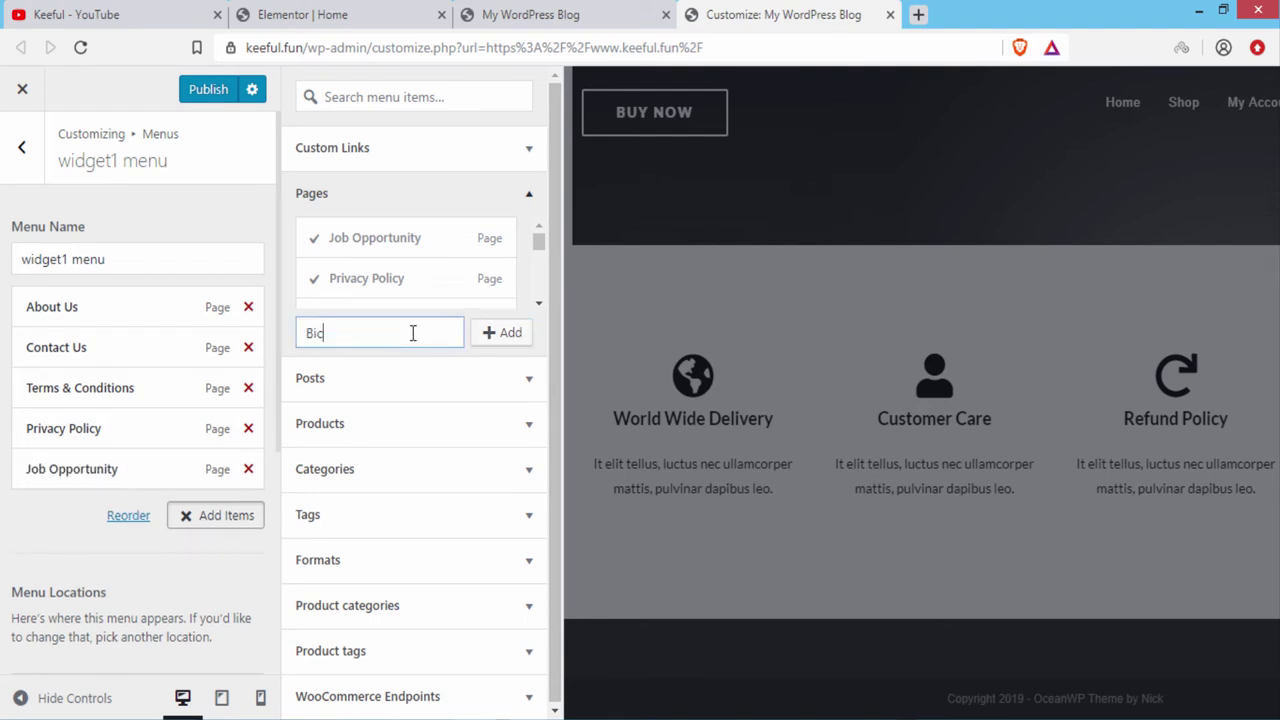
{"action": "type", "text": "ycle Hire"}
{"action": "left_click", "coordinate": [512, 343]}
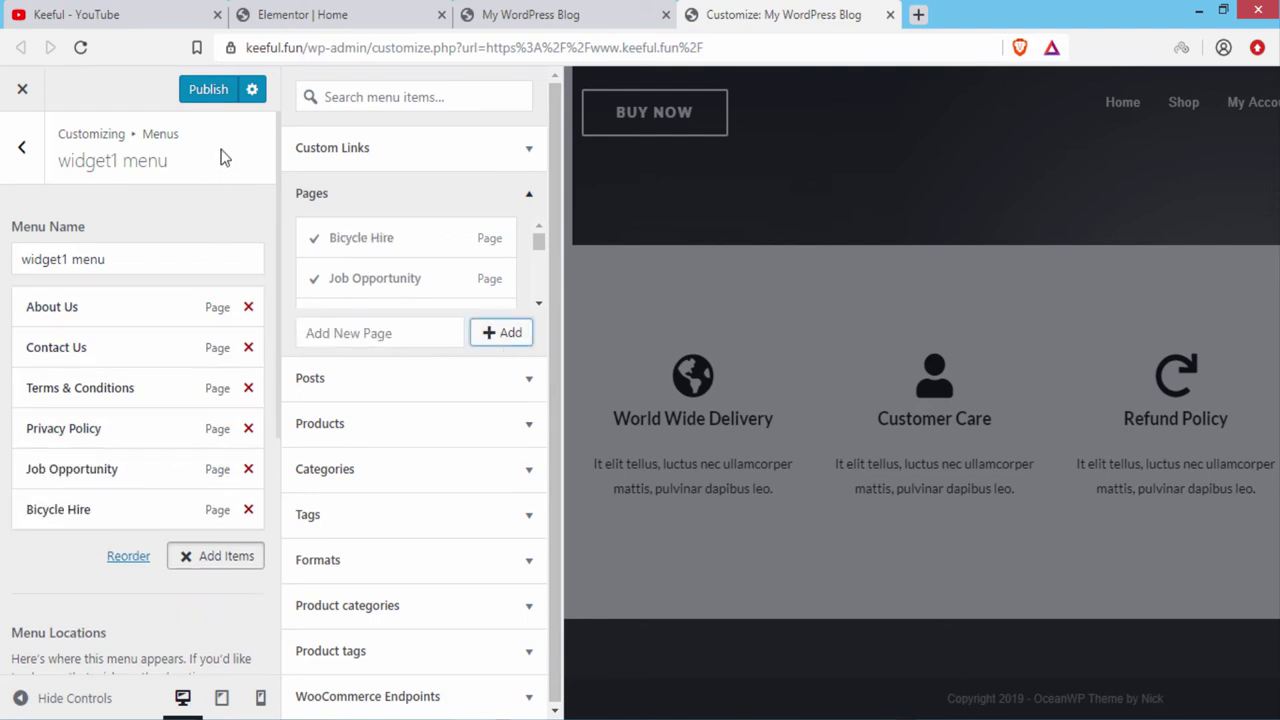
{"action": "left_click", "coordinate": [216, 100]}
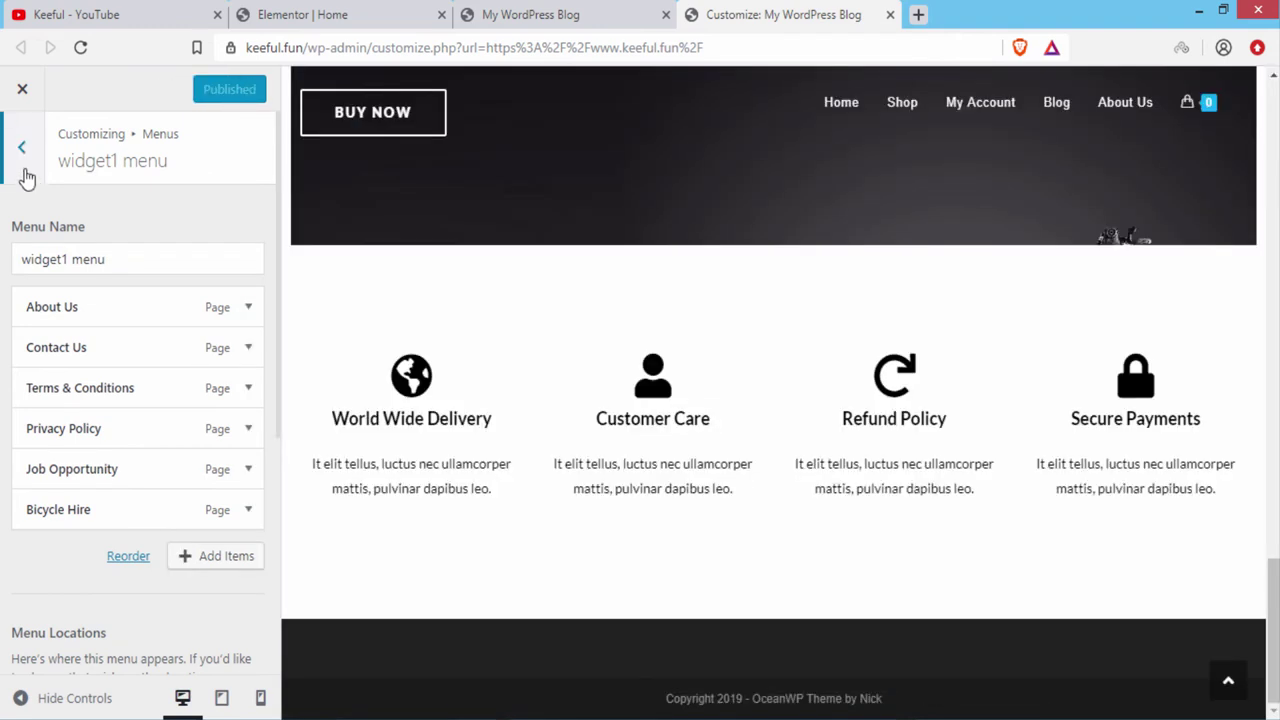
{"action": "left_click", "coordinate": [27, 176]}
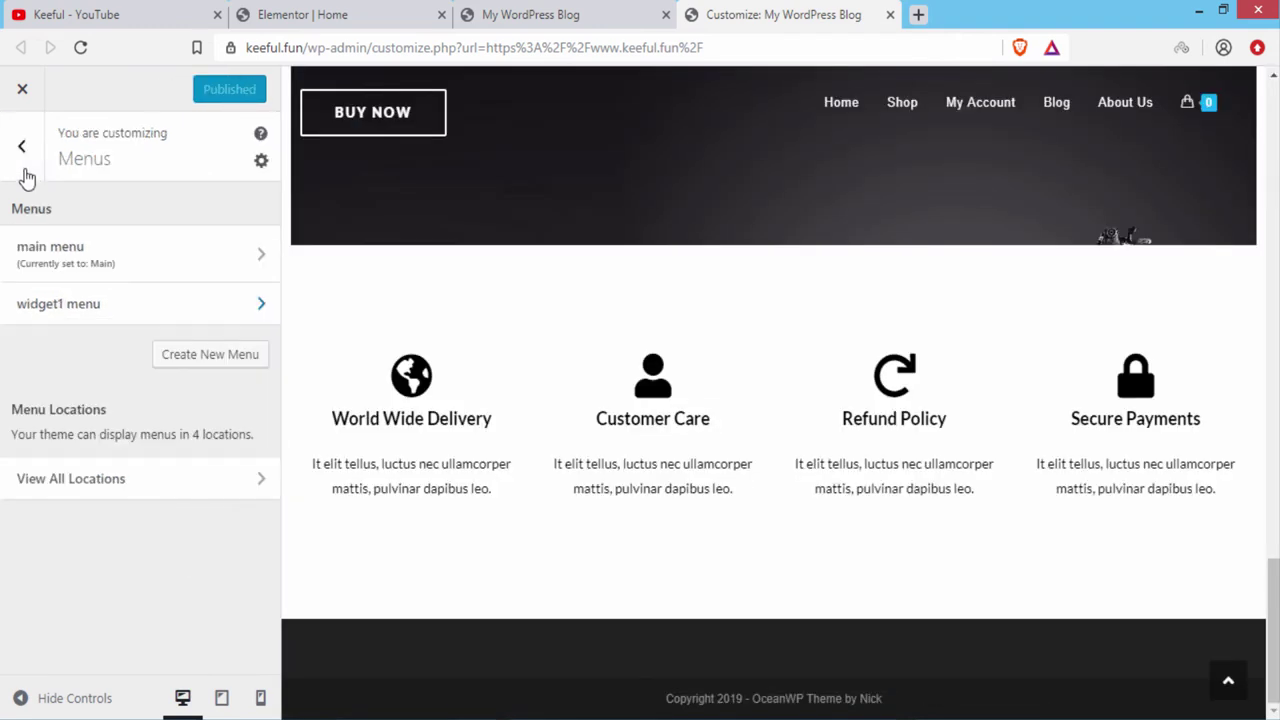
- Create a new menu named 'Widget2 Menu'
{"action": "left_click", "coordinate": [210, 355]}
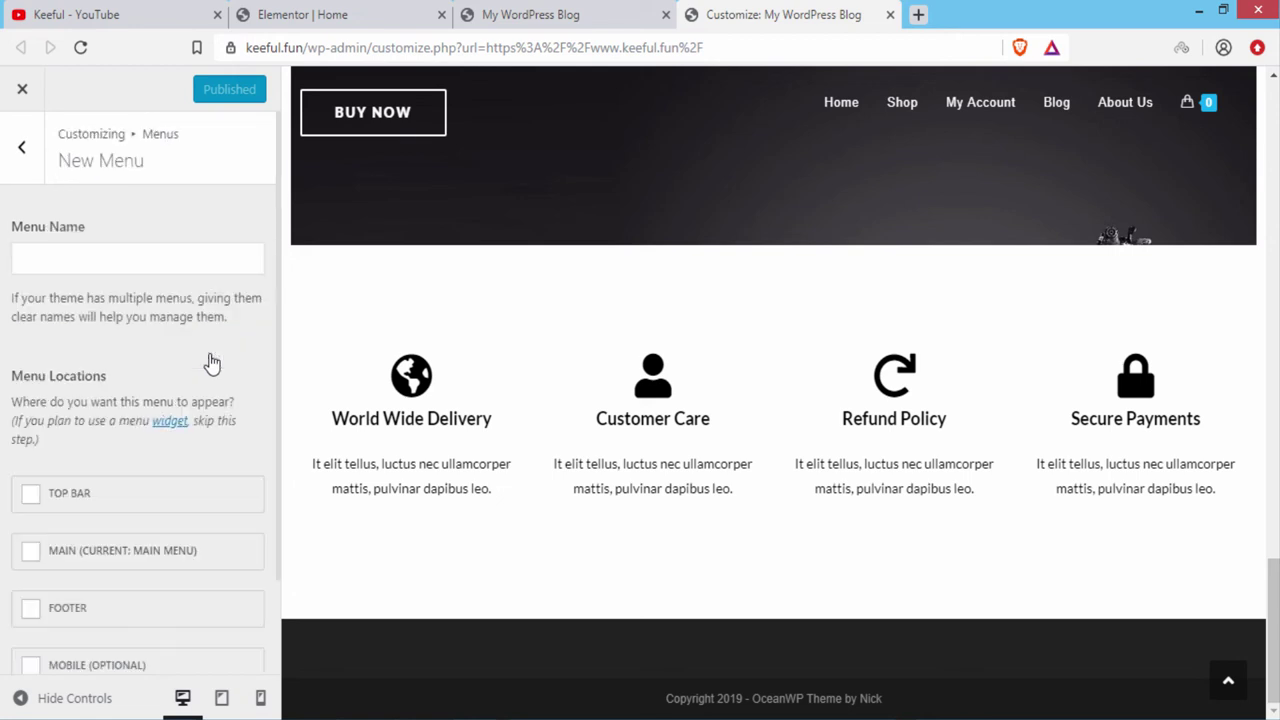
{"action": "left_click", "coordinate": [171, 262]}
{"action": "type", "text": "Widget"}
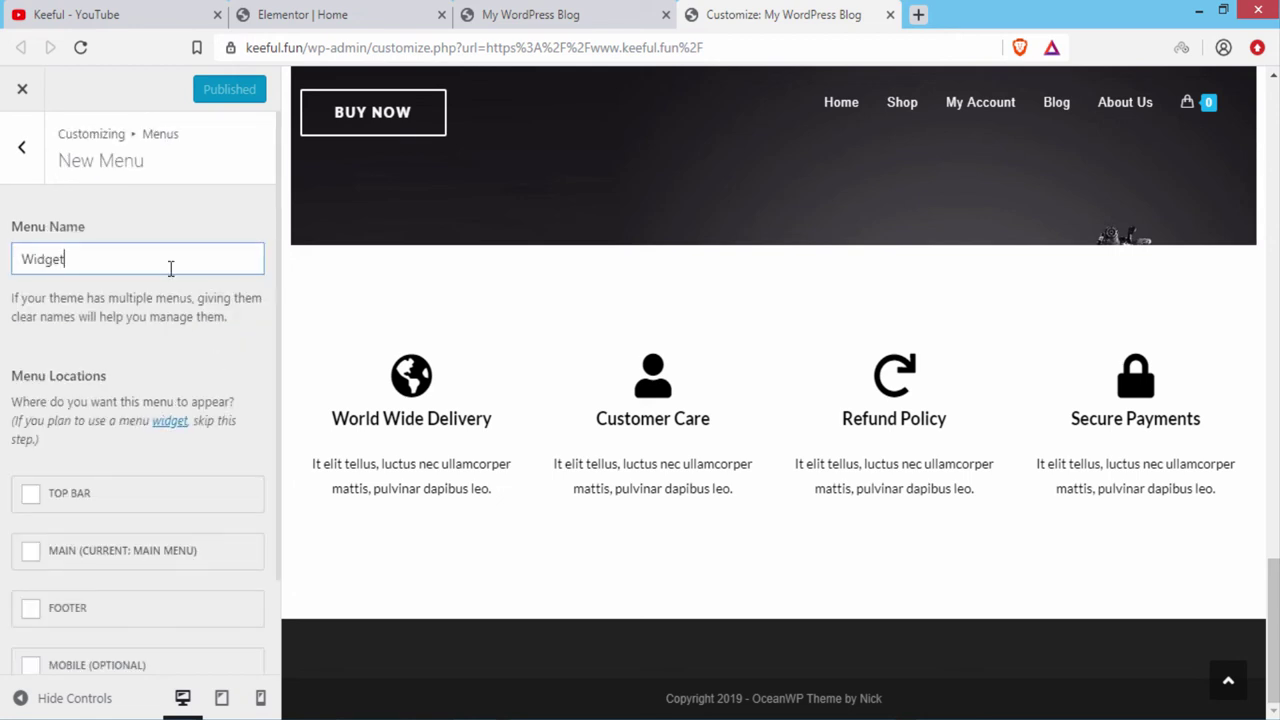
{"action": "type", "text": "2 Menu"}
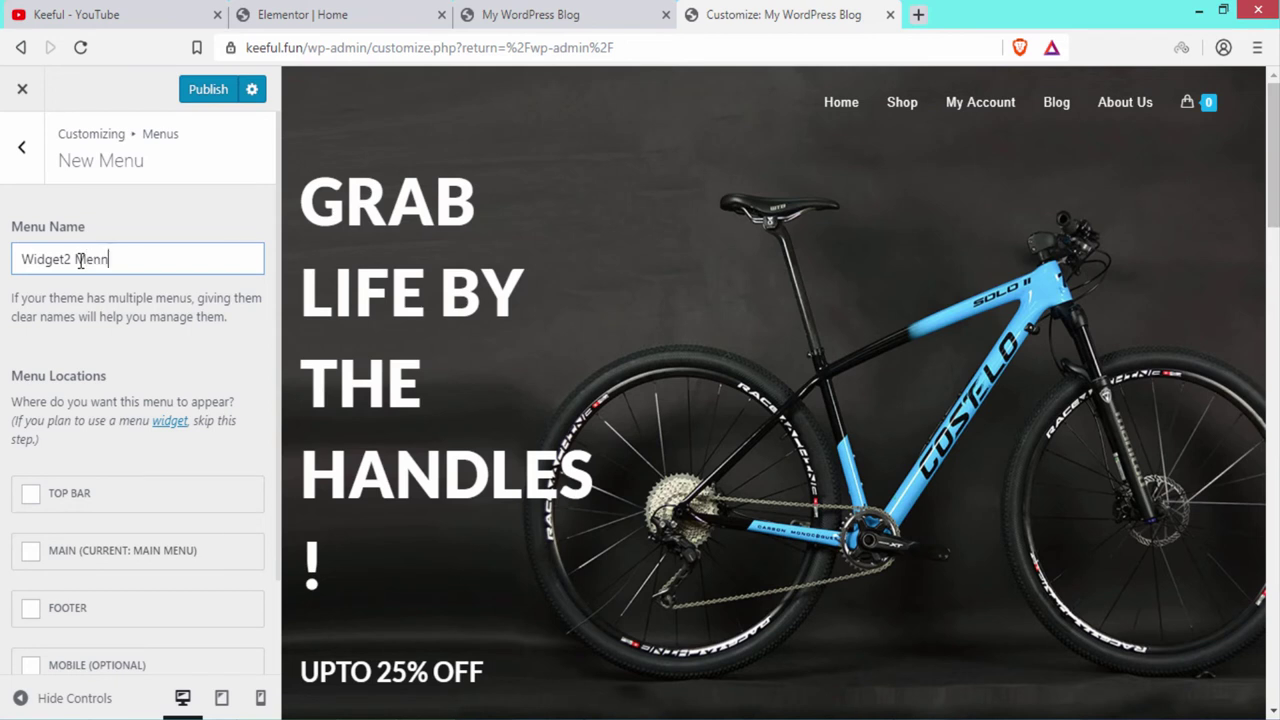
{"action": "scroll", "coordinate": [140, 450], "scroll_direction": "down", "scroll_amount": 1}
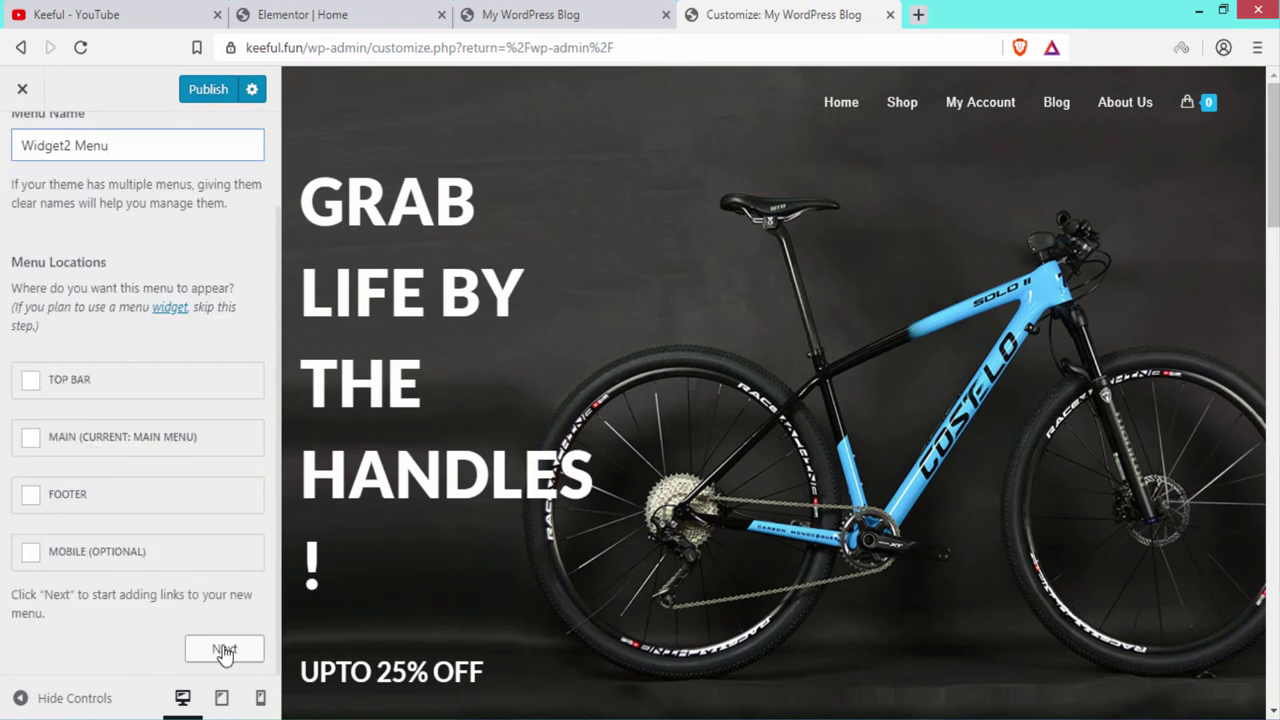
{"action": "left_click", "coordinate": [224, 650]}
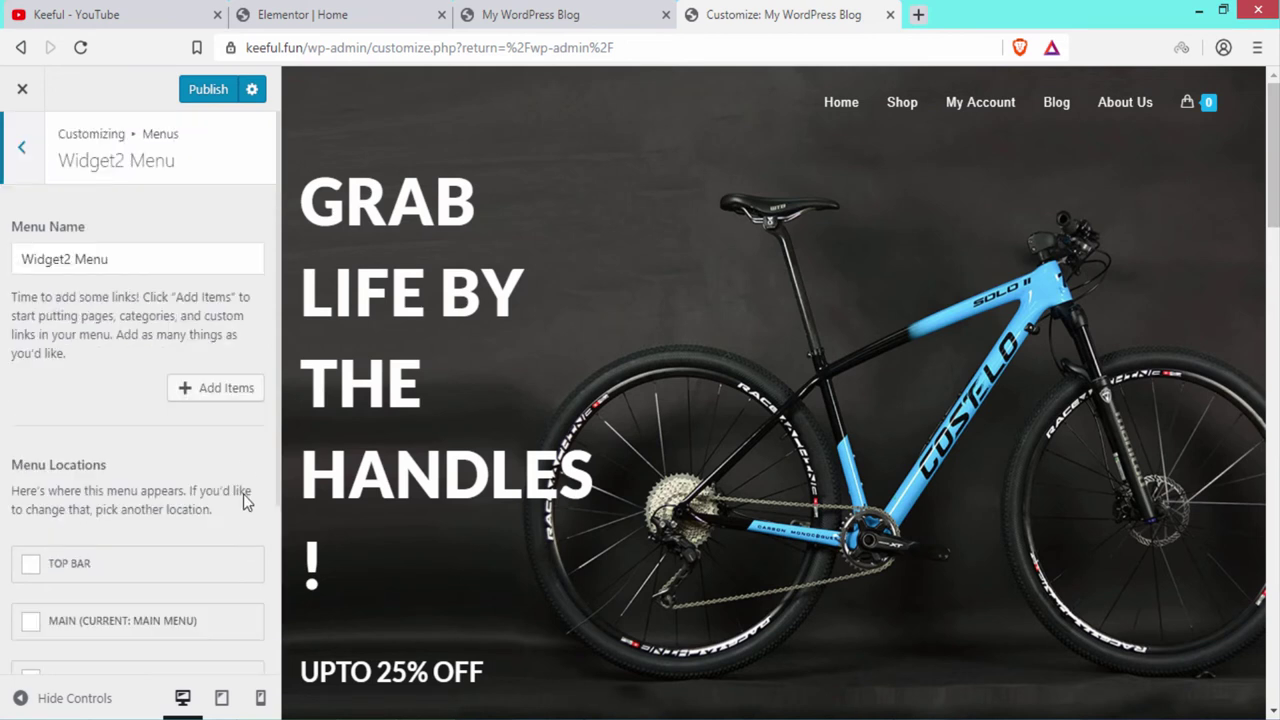
- Add new pages Help Centre, Order Status and Payment Methods to Widget2 Menu
{"action": "left_click", "coordinate": [228, 390]}
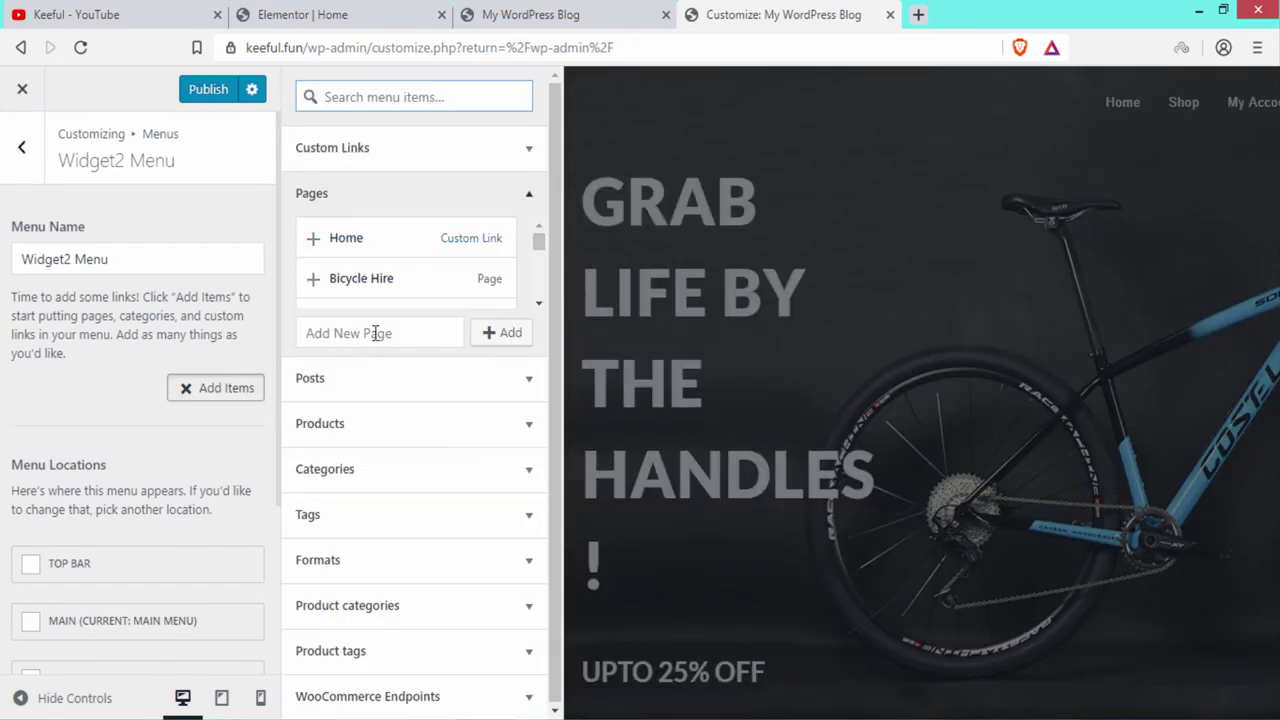
{"action": "left_click", "coordinate": [376, 333]}
{"action": "type", "text": "H"}
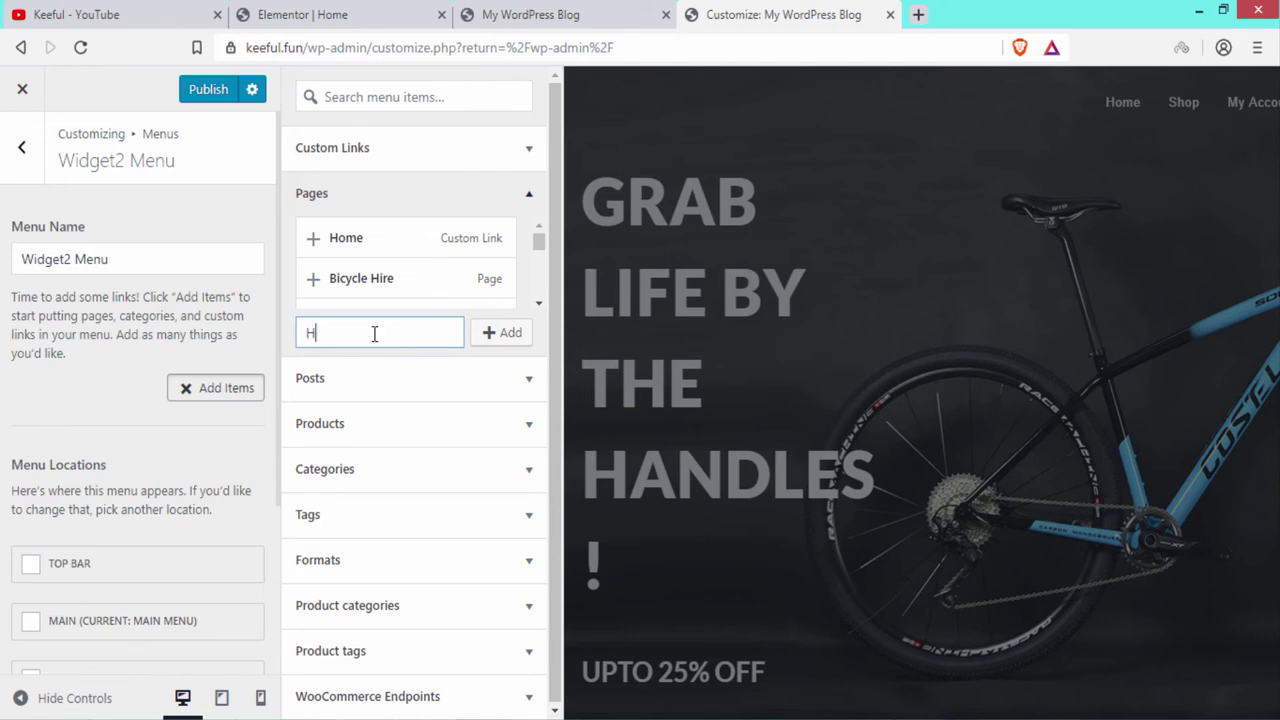
{"action": "type", "text": "elp Centre"}
{"action": "left_click", "coordinate": [508, 340]}
{"action": "left_click", "coordinate": [404, 333]}
{"action": "type", "text": "O"}
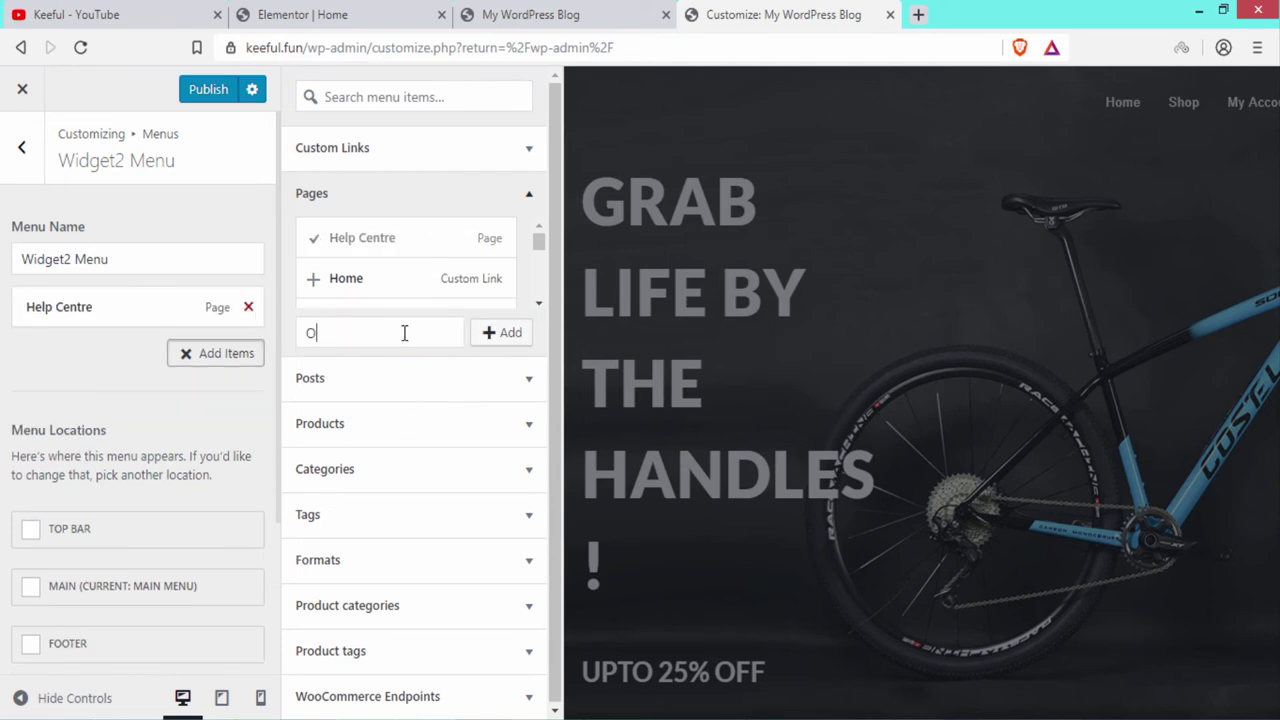
{"action": "type", "text": "rder Status"}
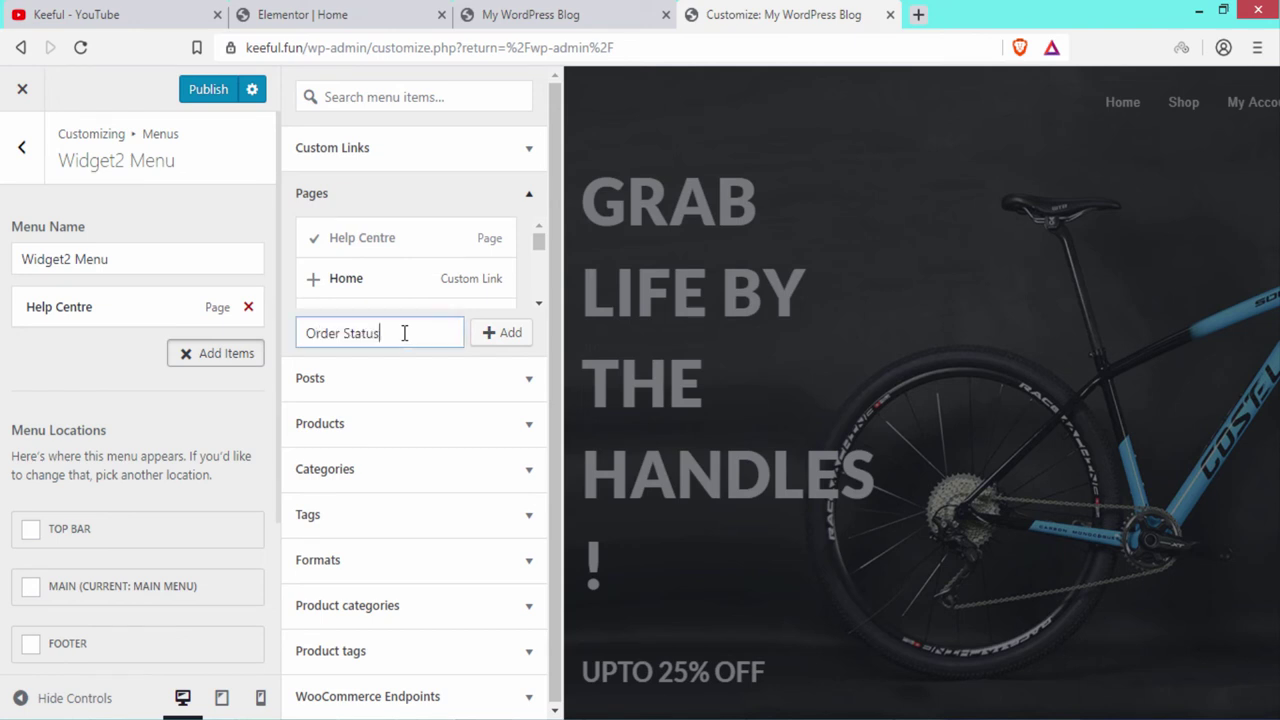
{"action": "left_click", "coordinate": [510, 335]}
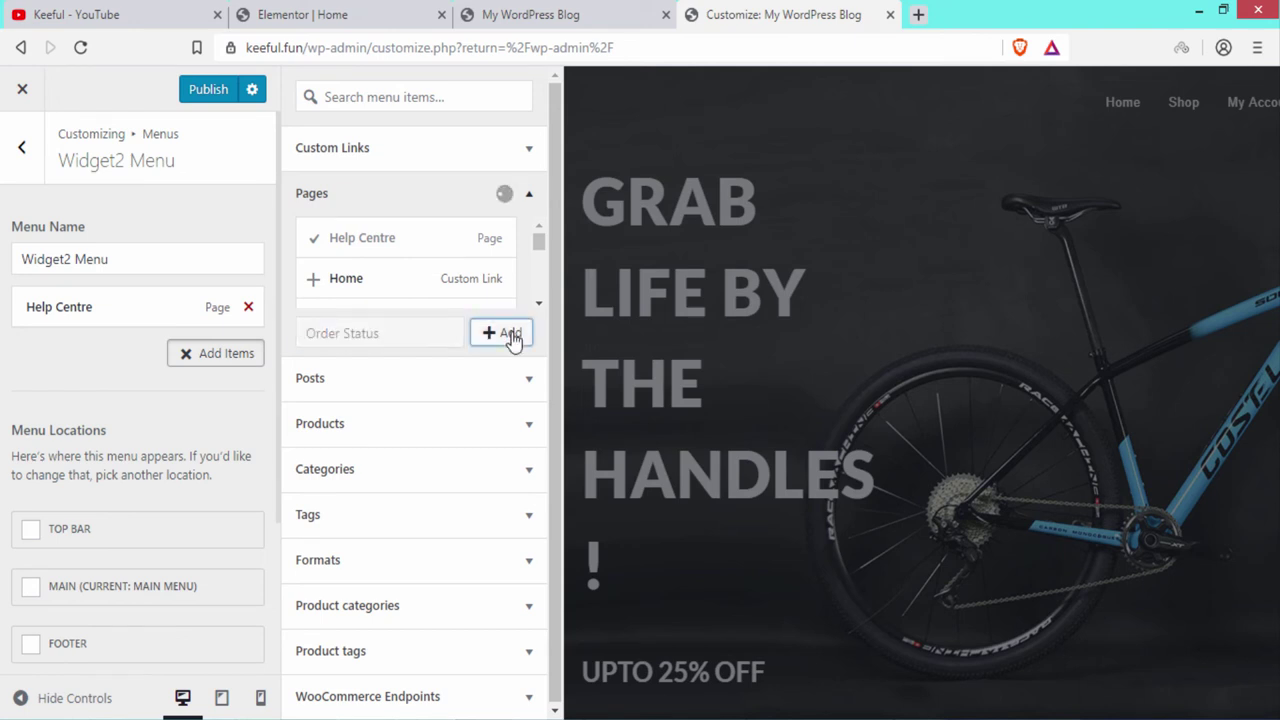
{"action": "left_click", "coordinate": [384, 332]}
{"action": "type", "text": "Payment Me"}
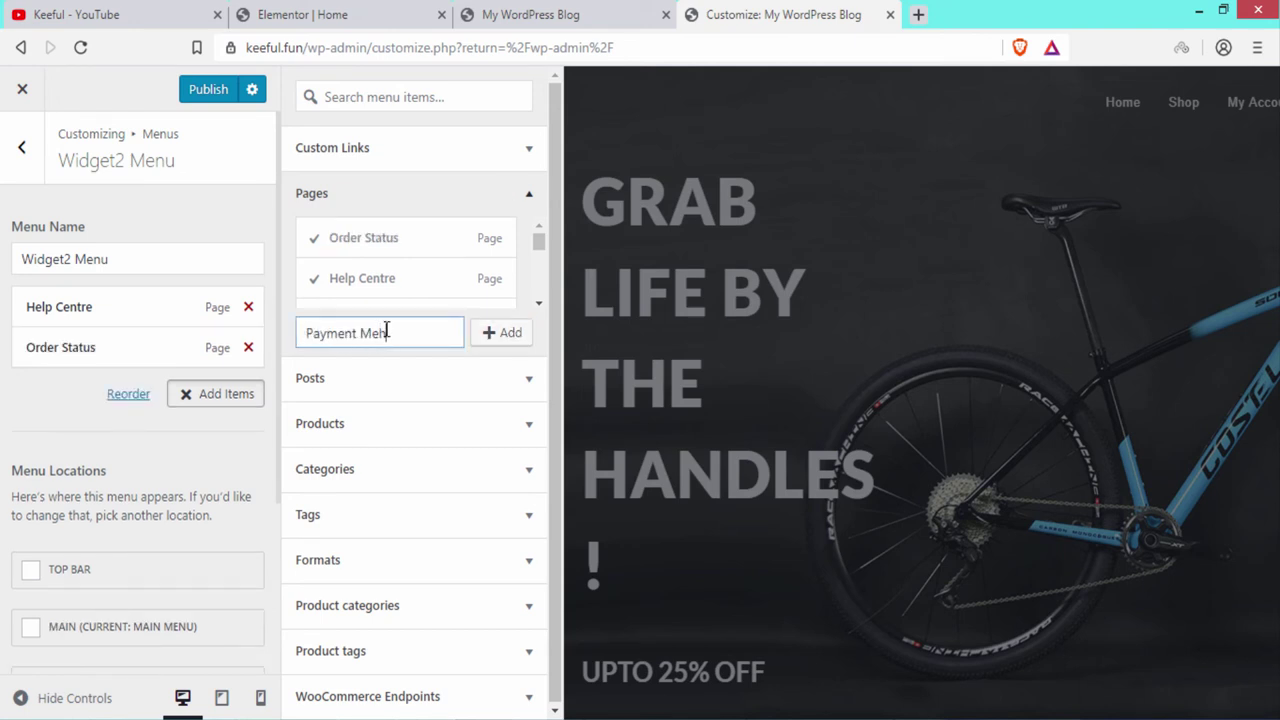
{"action": "type", "text": "thods"}
{"action": "left_click", "coordinate": [507, 340]}
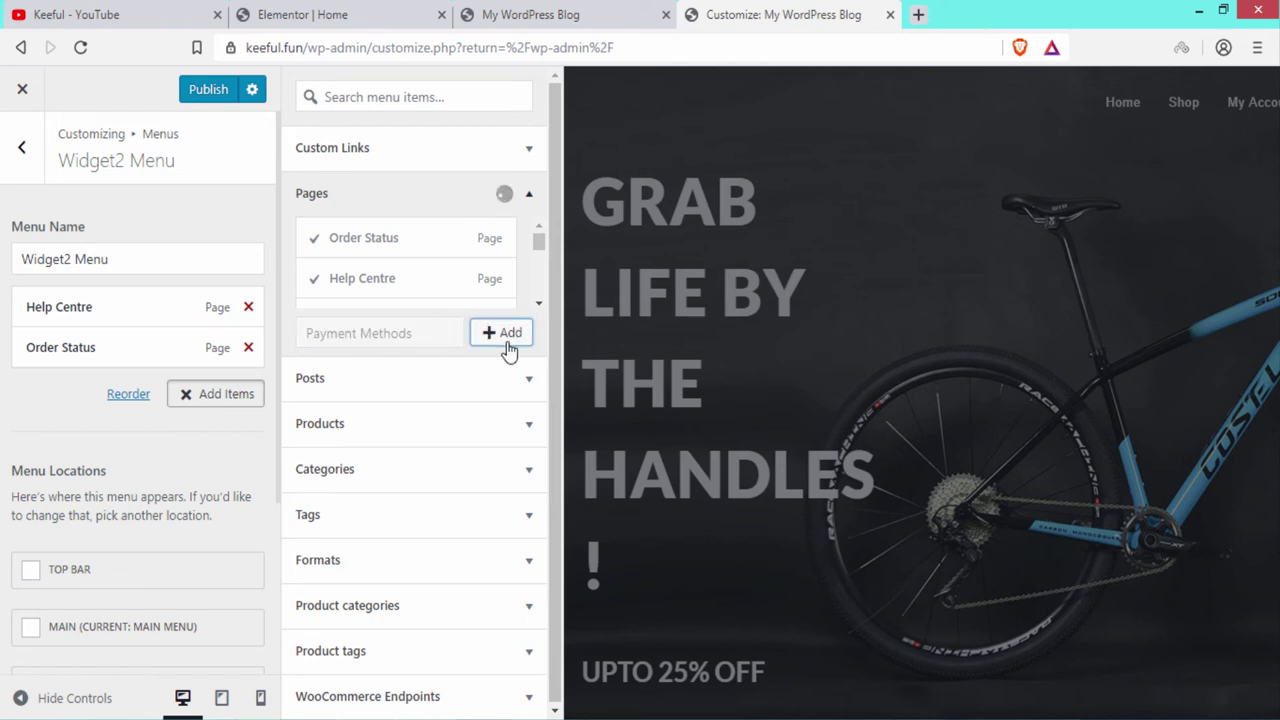
- Add Shipping, Returns and Warranty pages, publish the menu, and reload the Customizer
{"action": "left_click", "coordinate": [388, 338]}
{"action": "type", "text": "Shippin"}
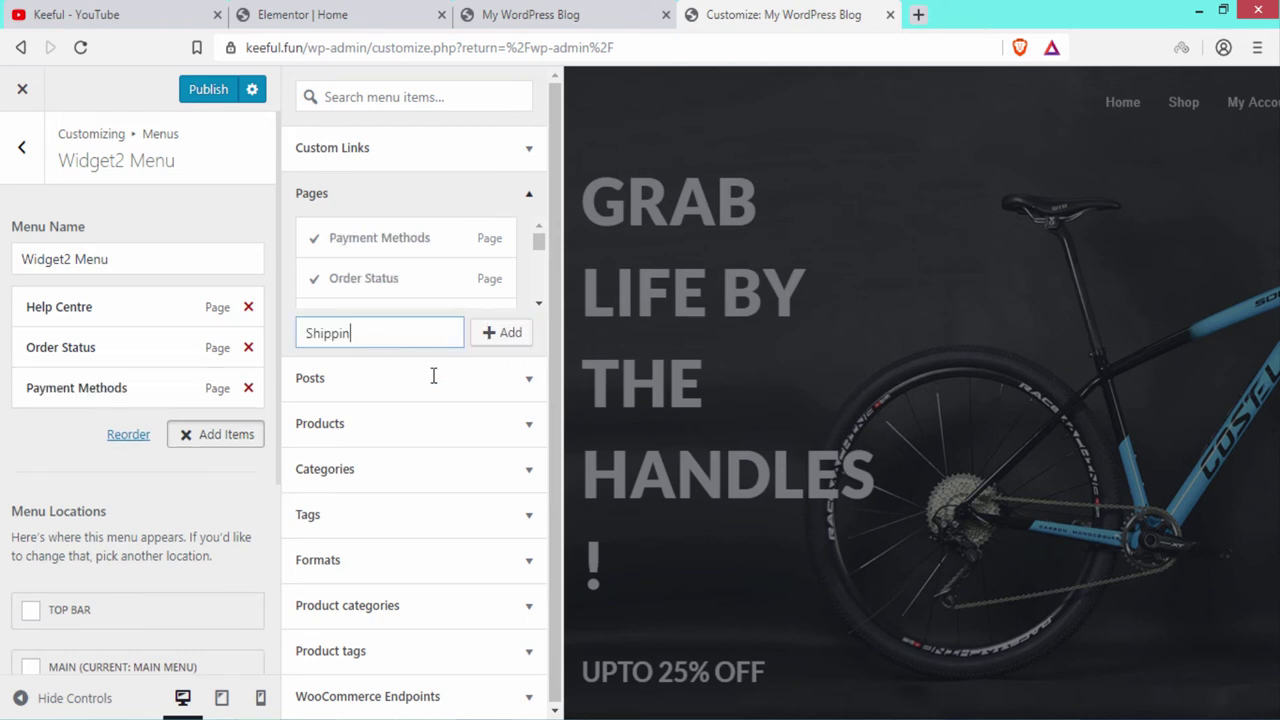
{"action": "type", "text": "g"}
{"action": "left_click", "coordinate": [507, 340]}
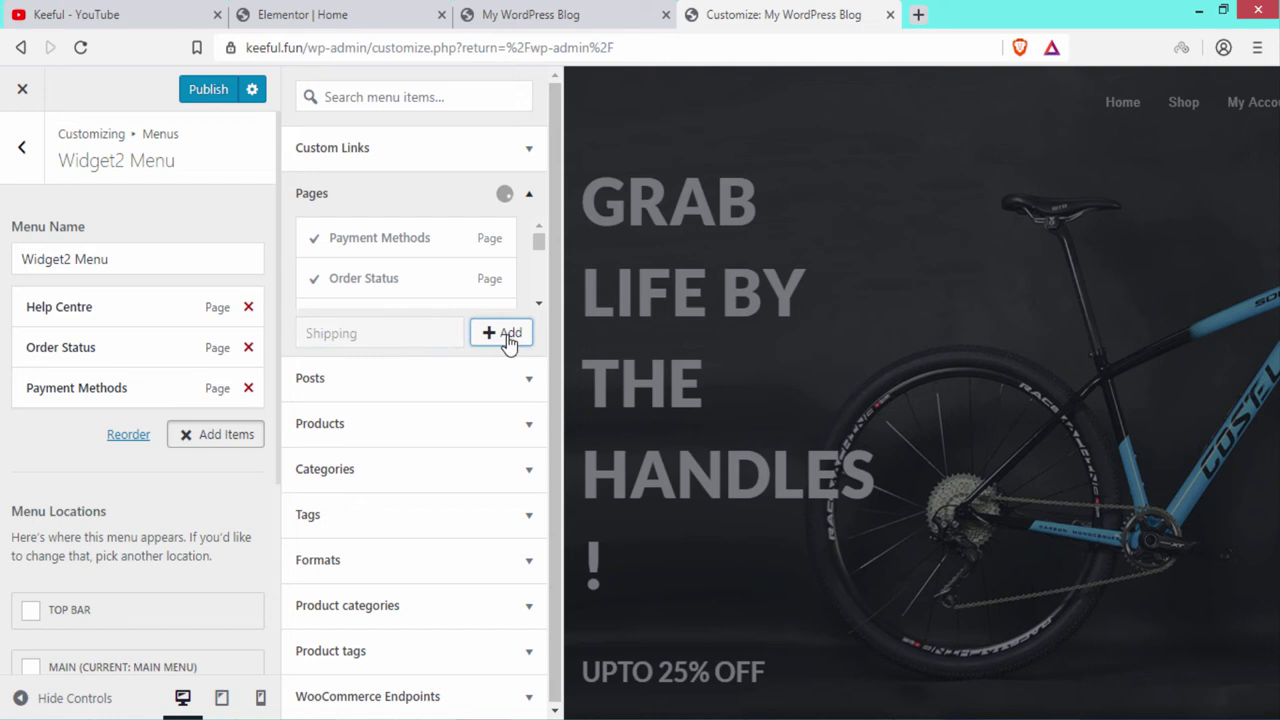
{"action": "left_click", "coordinate": [370, 333]}
{"action": "type", "text": "Ret"}
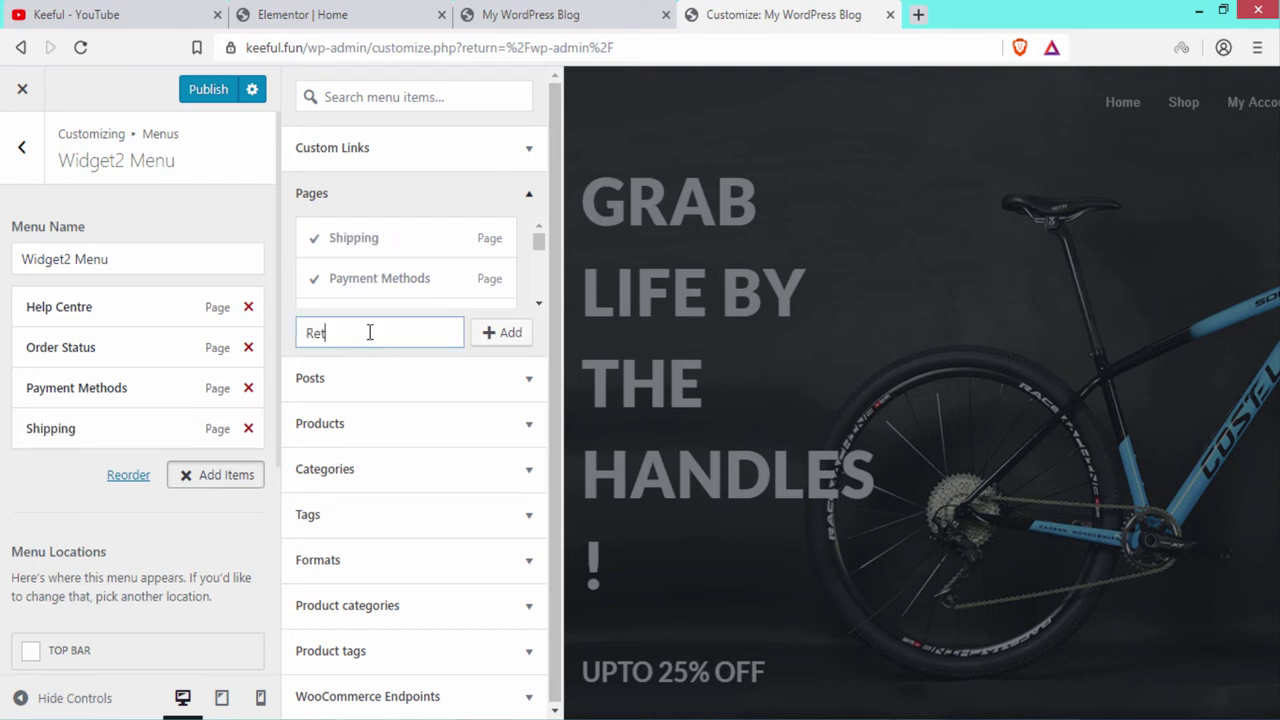
{"action": "type", "text": "urns"}
{"action": "left_click", "coordinate": [490, 333]}
{"action": "left_click", "coordinate": [386, 334]}
{"action": "type", "text": "Warra"}
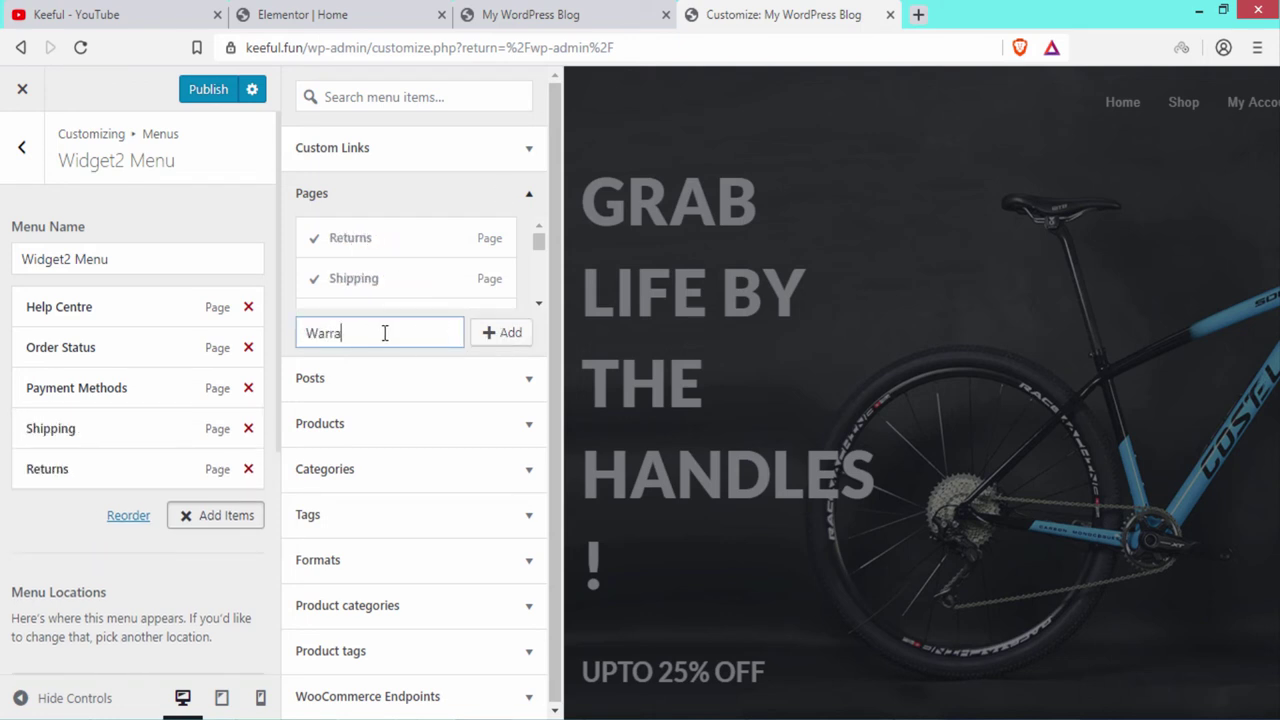
{"action": "type", "text": "nty"}
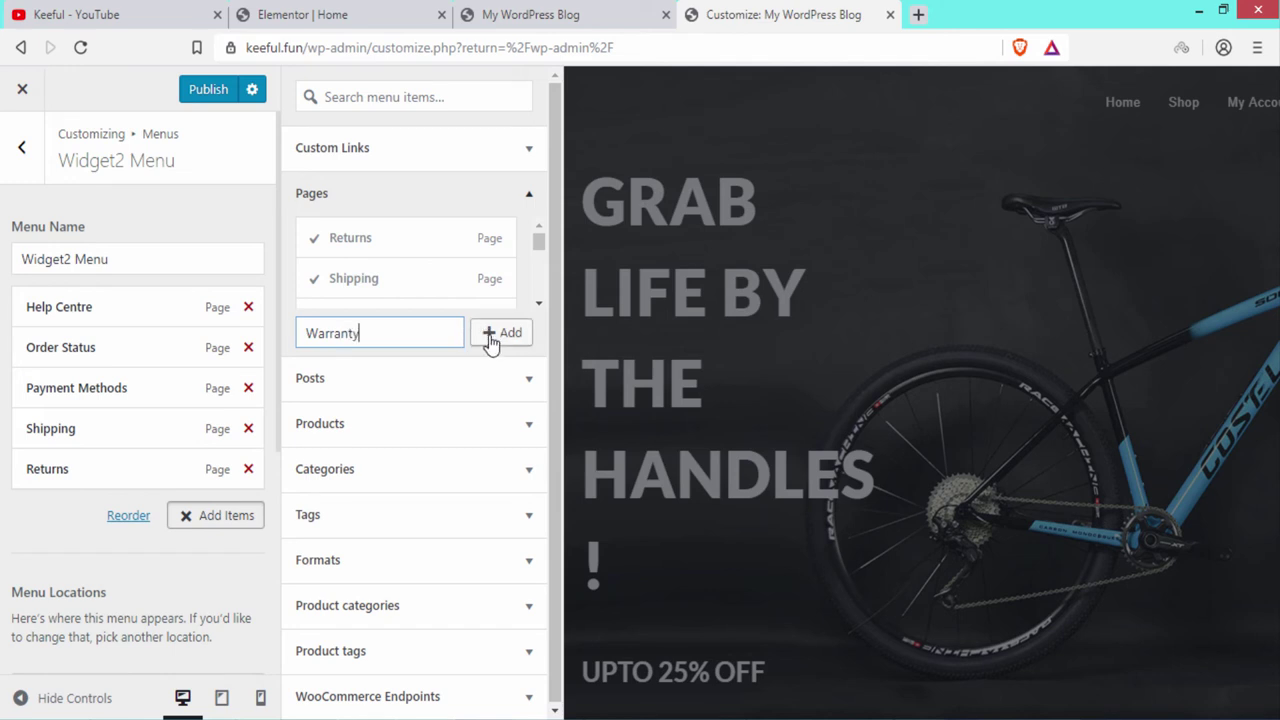
{"action": "left_click", "coordinate": [490, 336]}
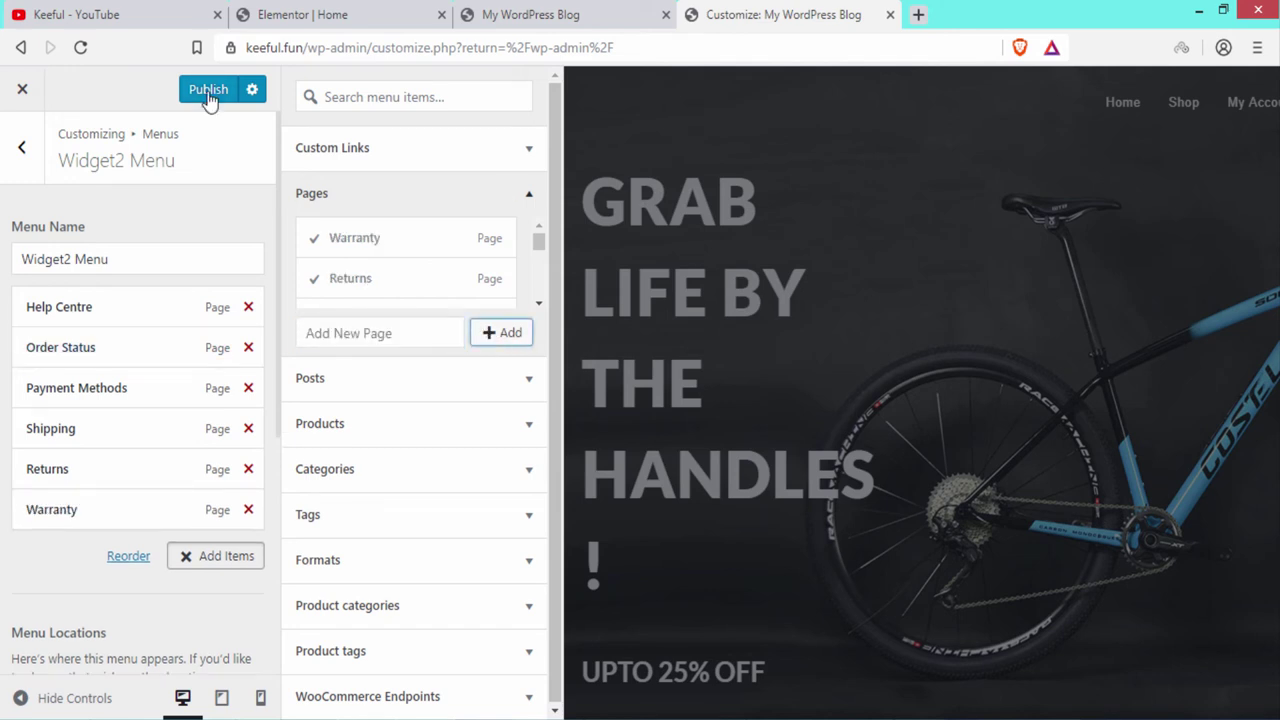
{"action": "left_click", "coordinate": [217, 99]}
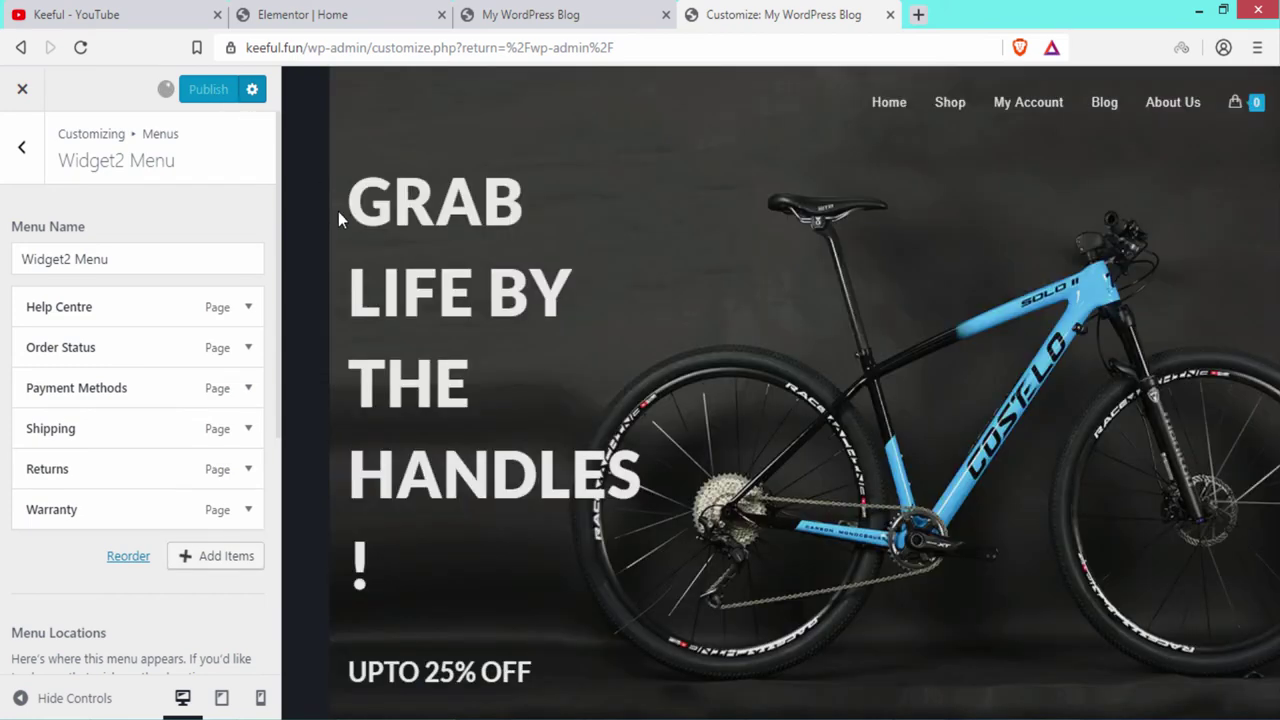
{"action": "left_click", "coordinate": [80, 48]}
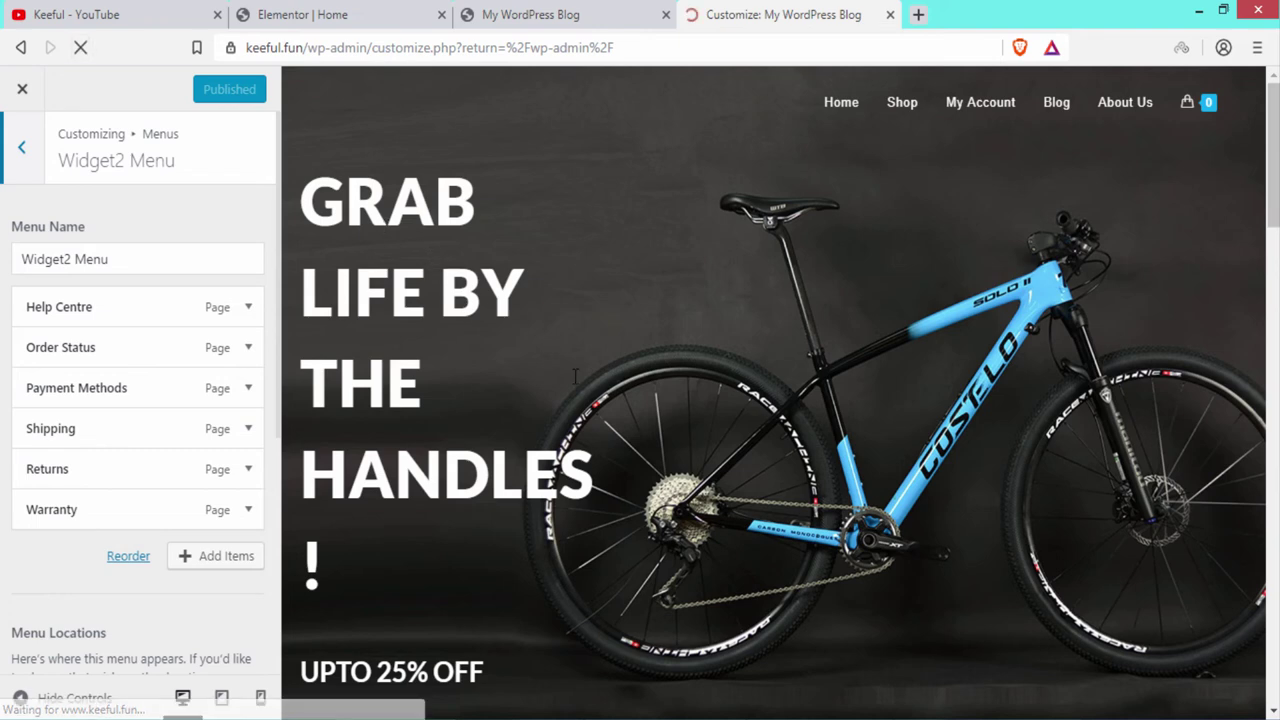
- Add a Custom Menu widget to Footer 1 set to display widget1 menu
{"action": "scroll", "coordinate": [724, 340], "scroll_direction": "down", "scroll_amount": 1}
{"action": "scroll", "coordinate": [724, 333], "scroll_direction": "down", "scroll_amount": 15}
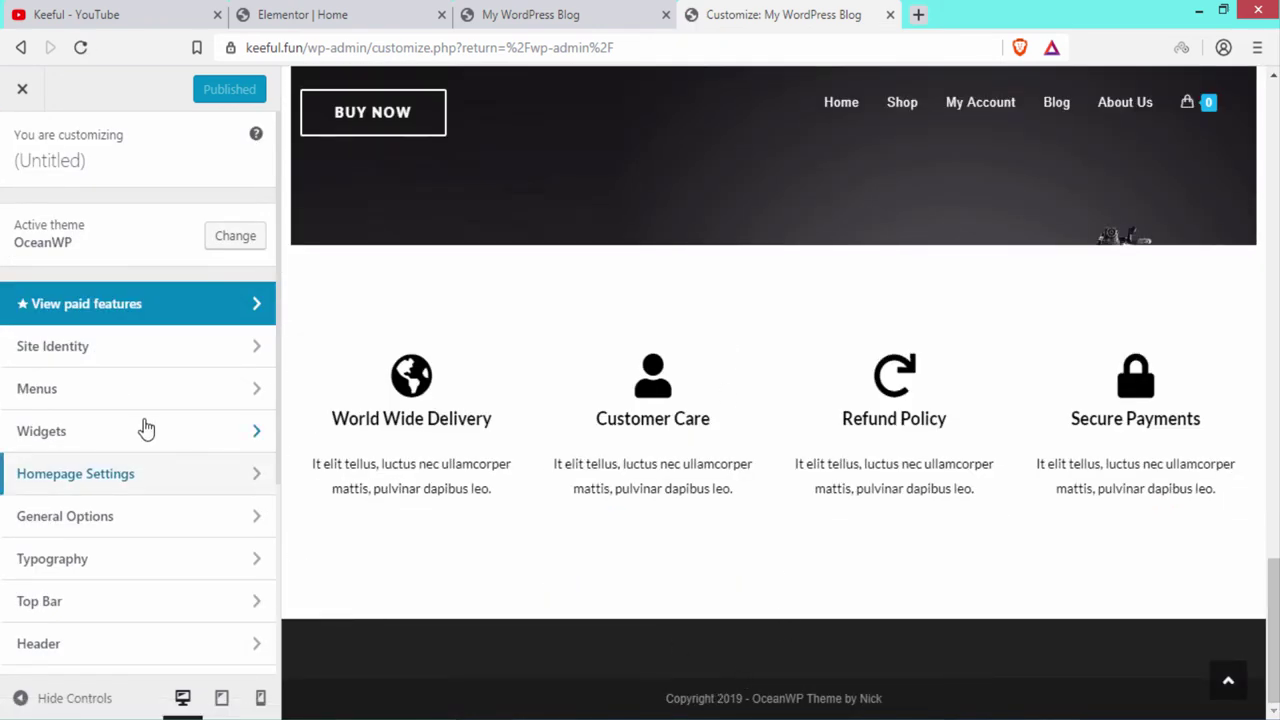
{"action": "scroll", "coordinate": [143, 429], "scroll_direction": "down", "scroll_amount": 1}
{"action": "scroll", "coordinate": [138, 432], "scroll_direction": "up", "scroll_amount": 1}
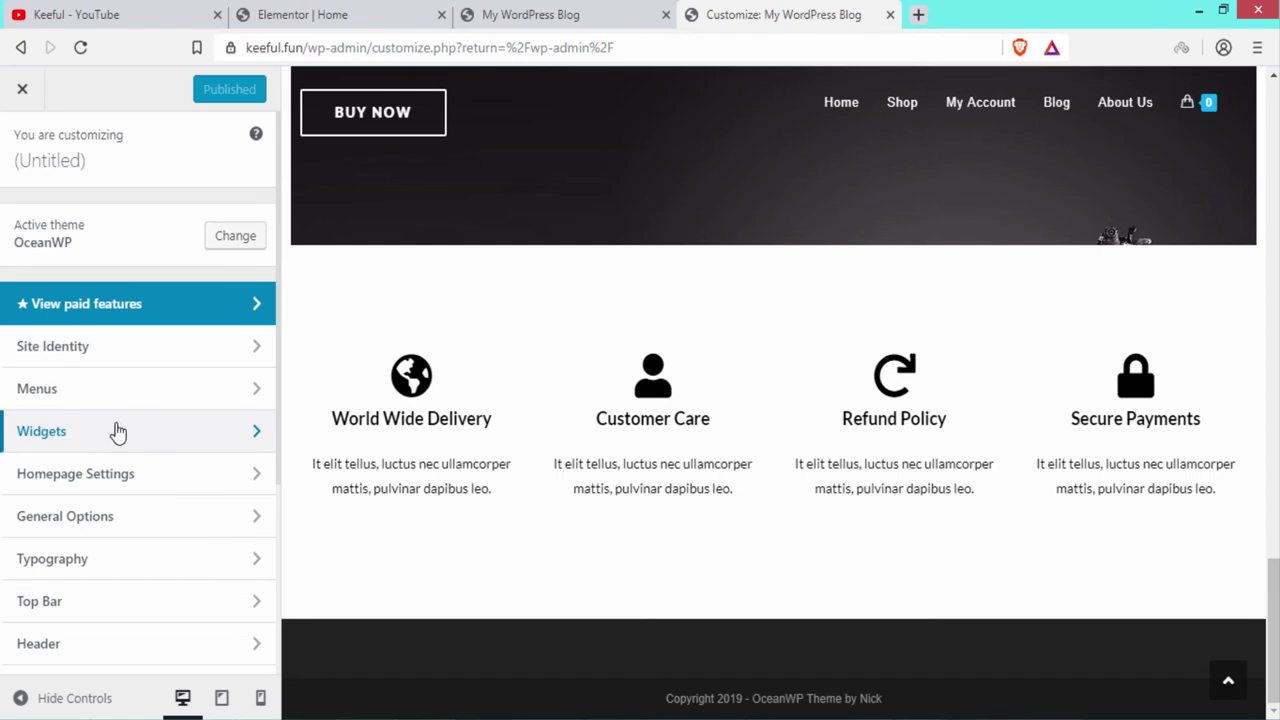
{"action": "left_click", "coordinate": [117, 431]}
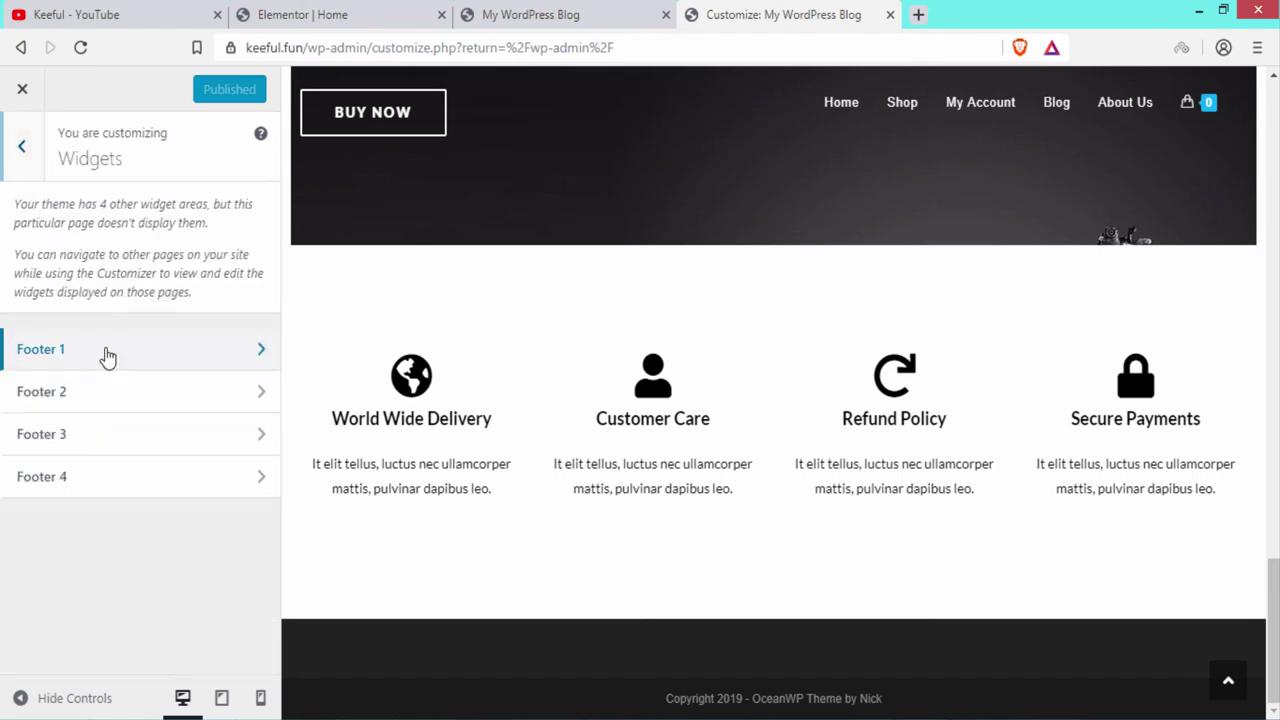
{"action": "left_click", "coordinate": [106, 355]}
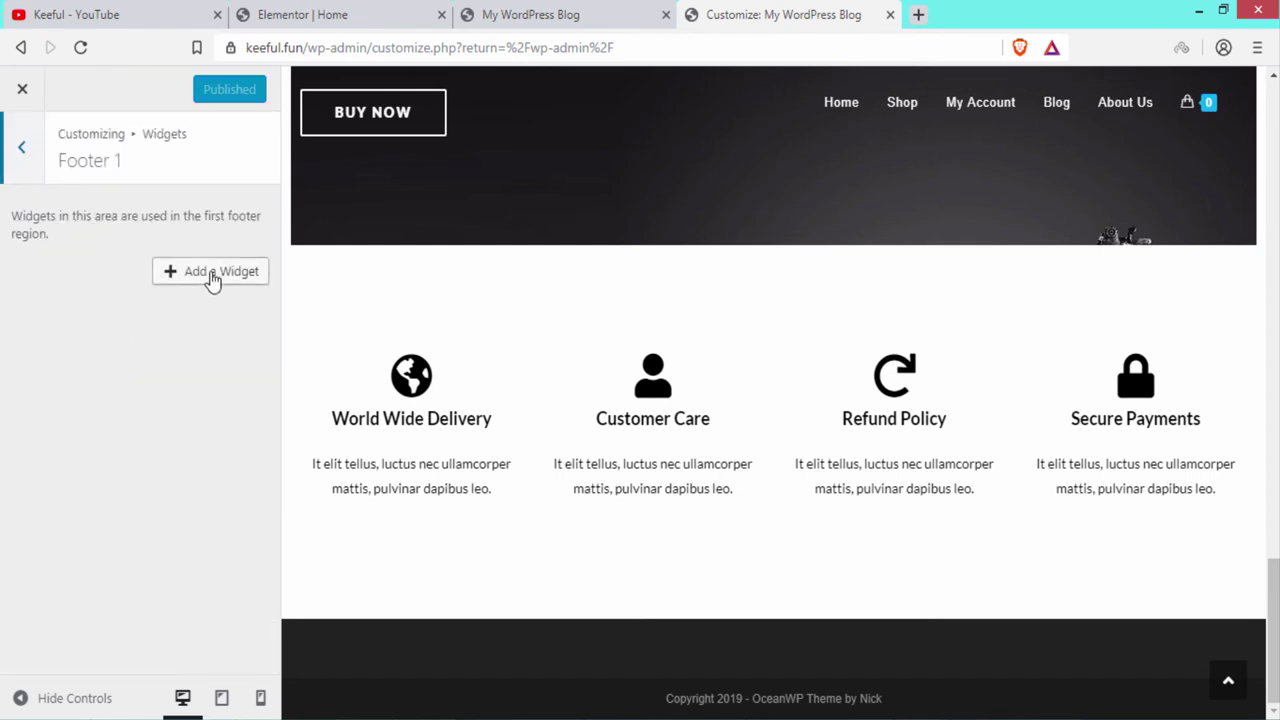
{"action": "left_click", "coordinate": [210, 274]}
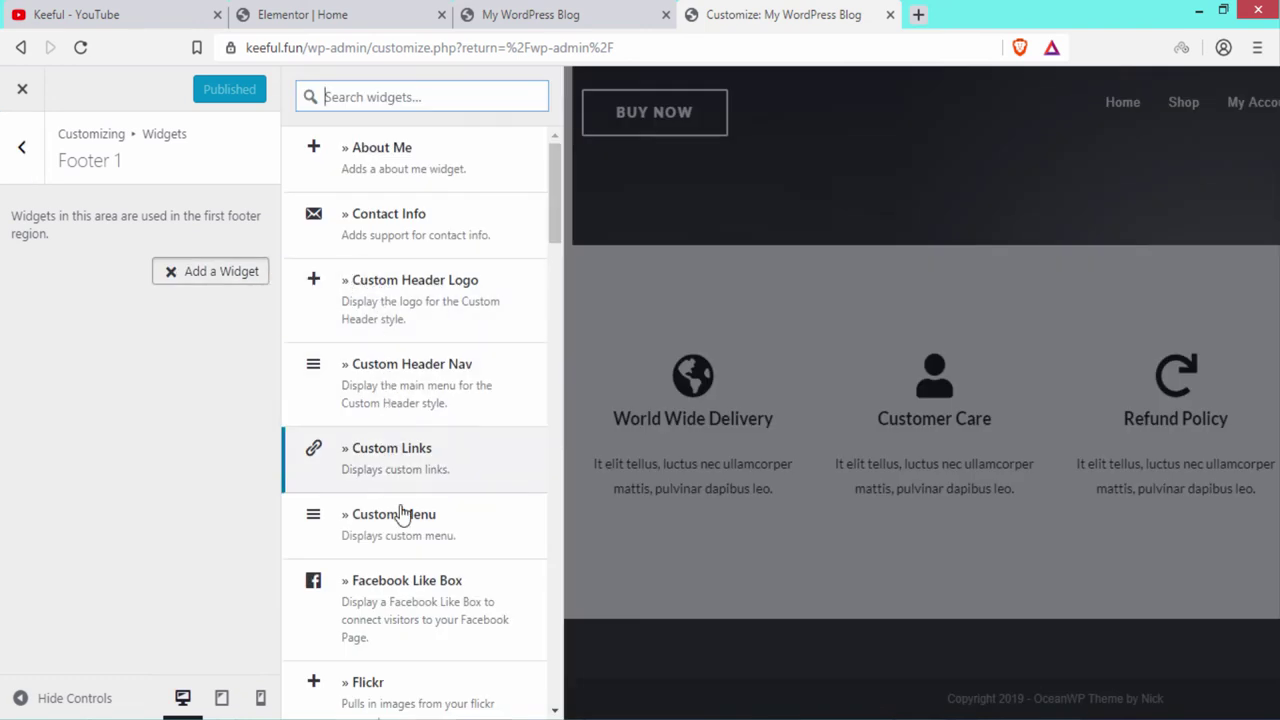
{"action": "left_click", "coordinate": [424, 539]}
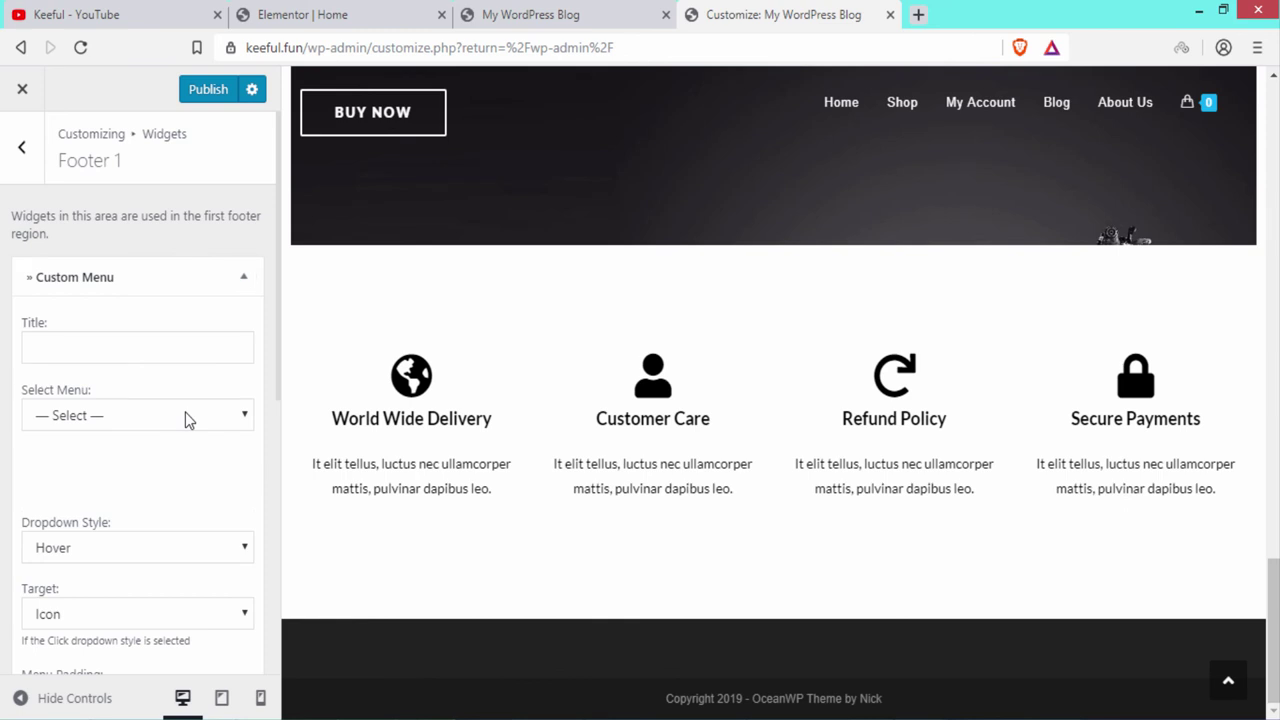
{"action": "left_click", "coordinate": [185, 413]}
{"action": "left_click", "coordinate": [137, 482]}
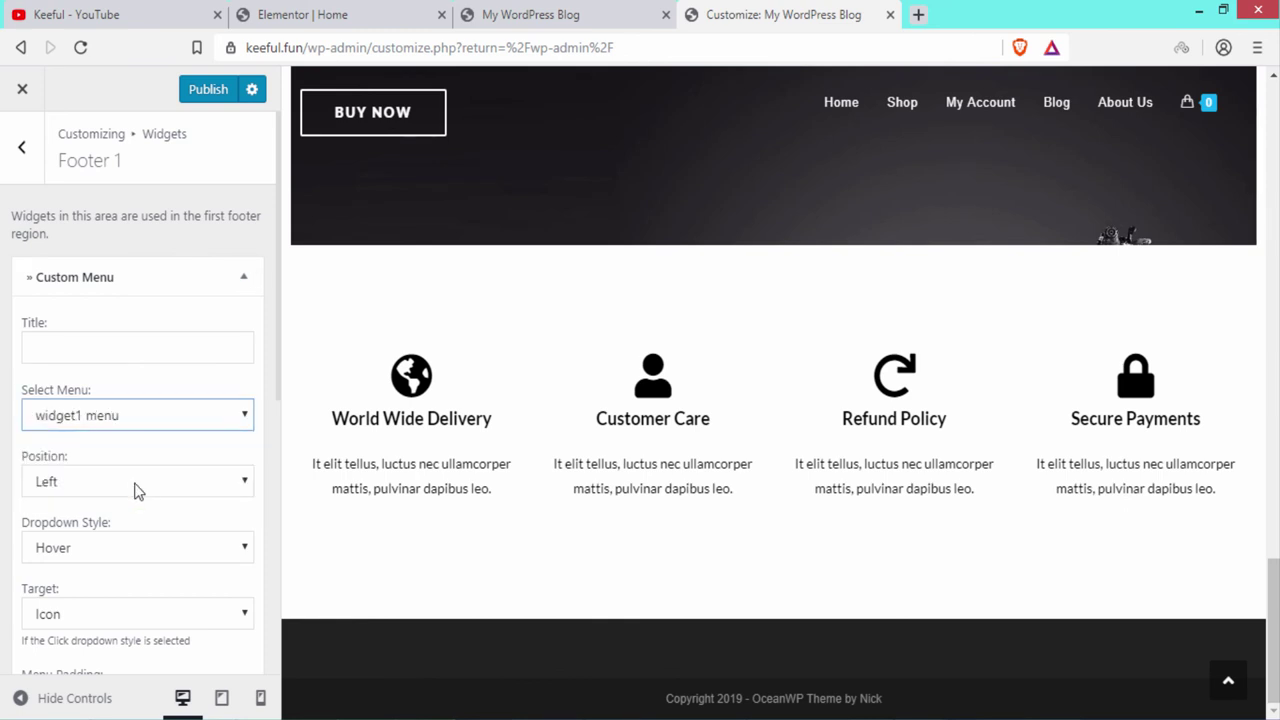
- Title the widget 'Company Info', publish, and return to the footer areas list
{"action": "scroll", "coordinate": [620, 555], "scroll_direction": "down", "scroll_amount": 2}
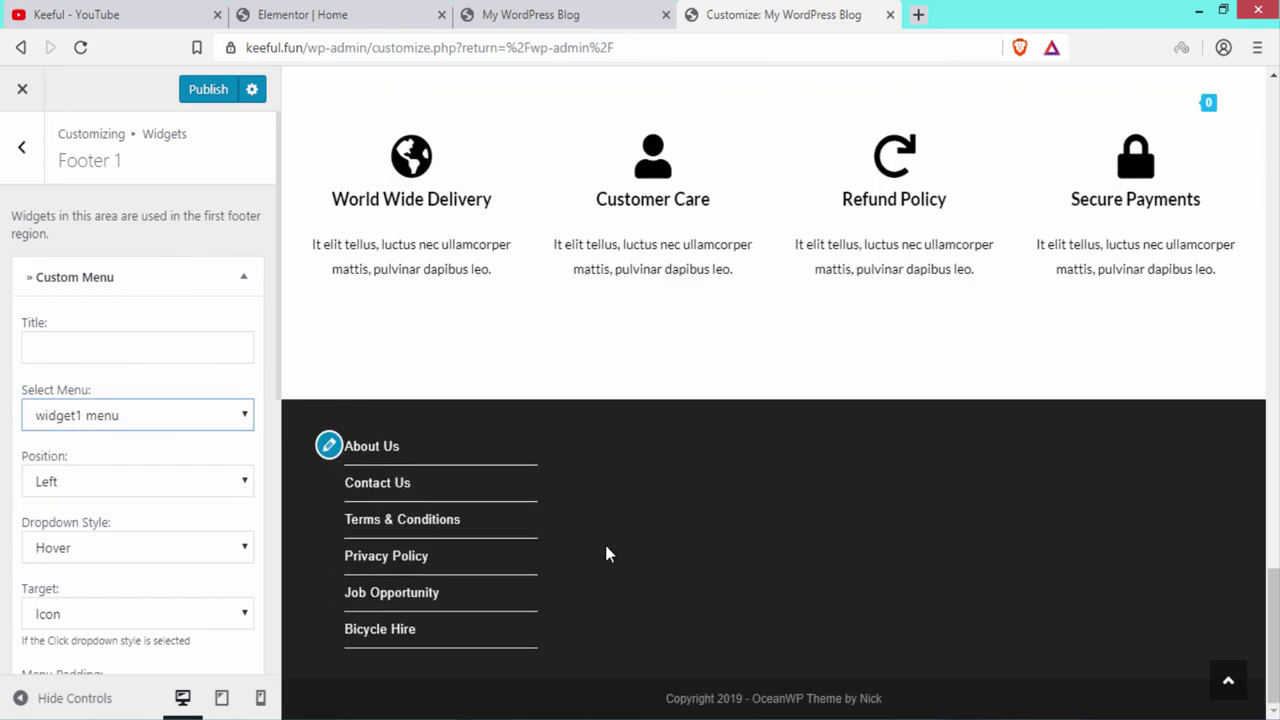
{"action": "left_click", "coordinate": [78, 343]}
{"action": "type", "text": "Co"}
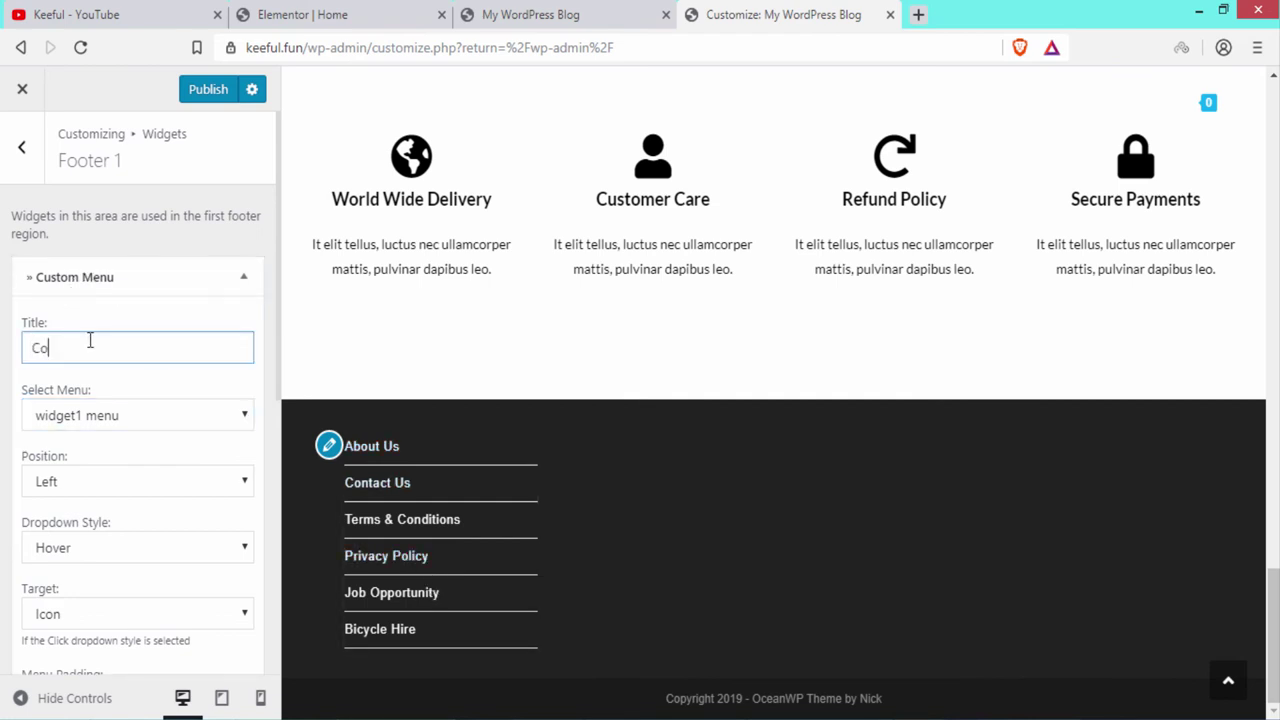
{"action": "type", "text": "mpany Info"}
{"action": "scroll", "coordinate": [143, 480], "scroll_direction": "down", "scroll_amount": 2}
{"action": "left_click", "coordinate": [212, 94]}
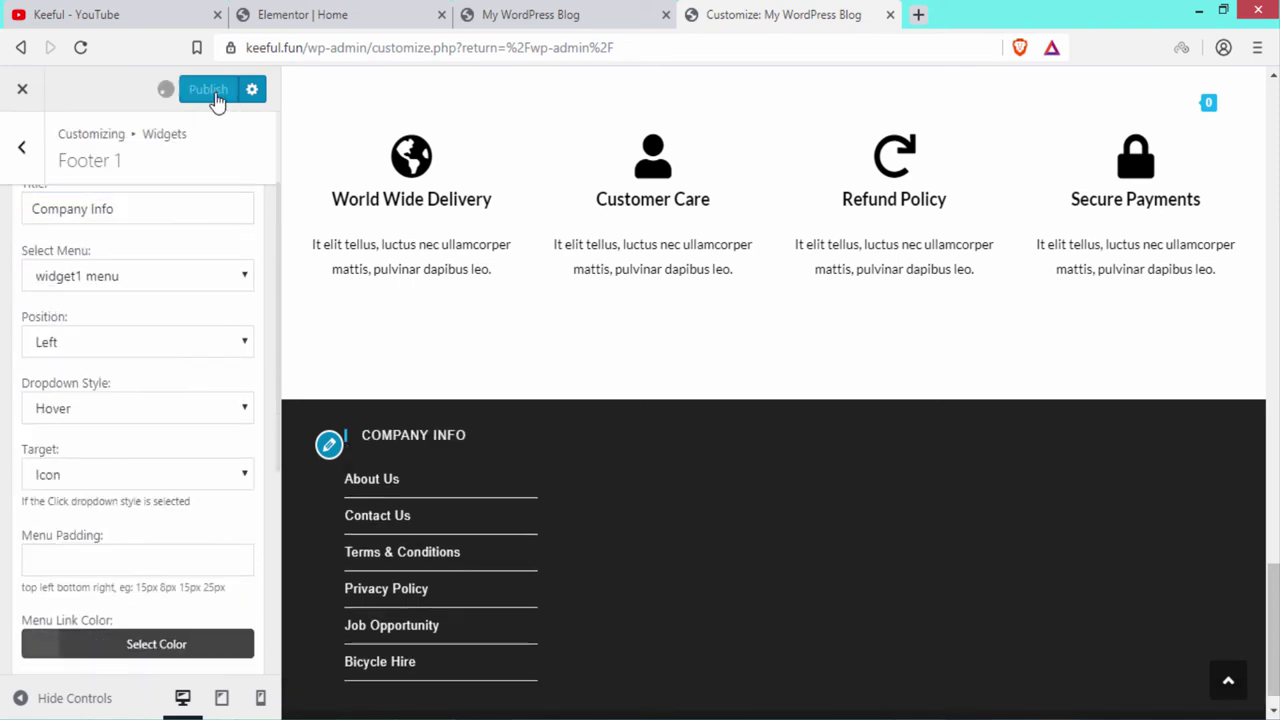
{"action": "scroll", "coordinate": [131, 289], "scroll_direction": "up", "scroll_amount": 1}
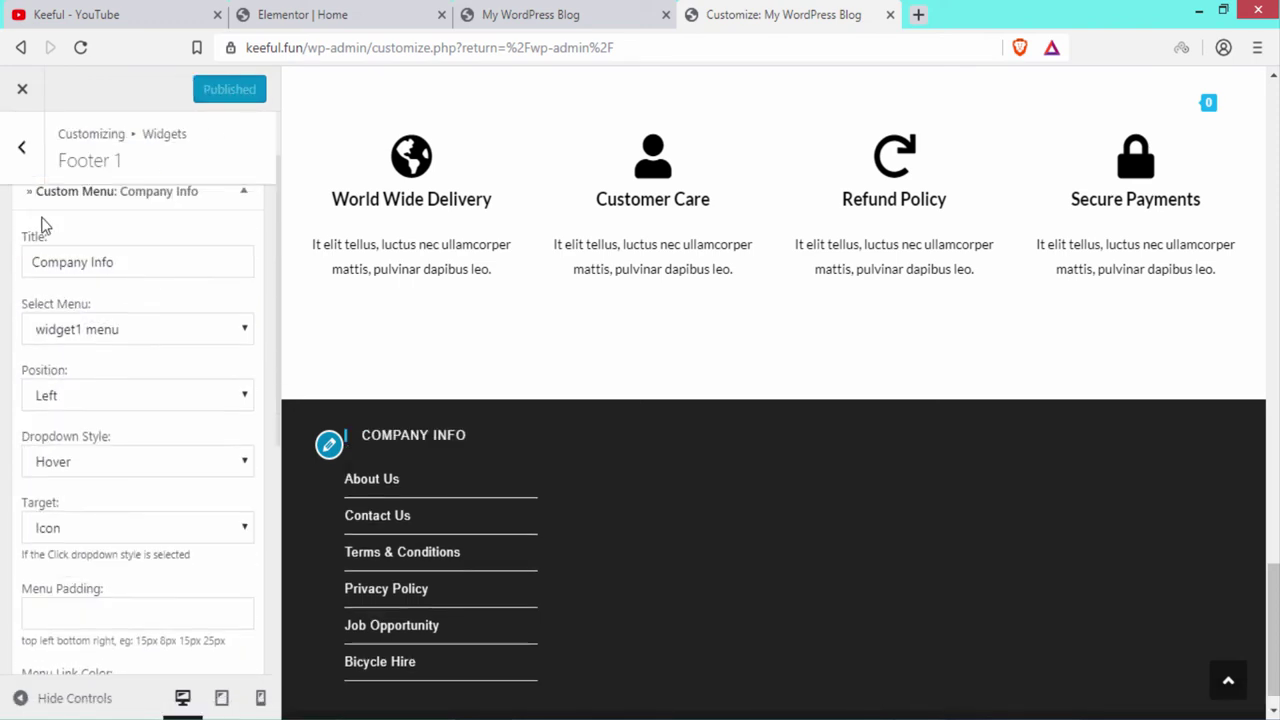
{"action": "scroll", "coordinate": [23, 163], "scroll_direction": "up", "scroll_amount": 2}
{"action": "left_click", "coordinate": [22, 150]}
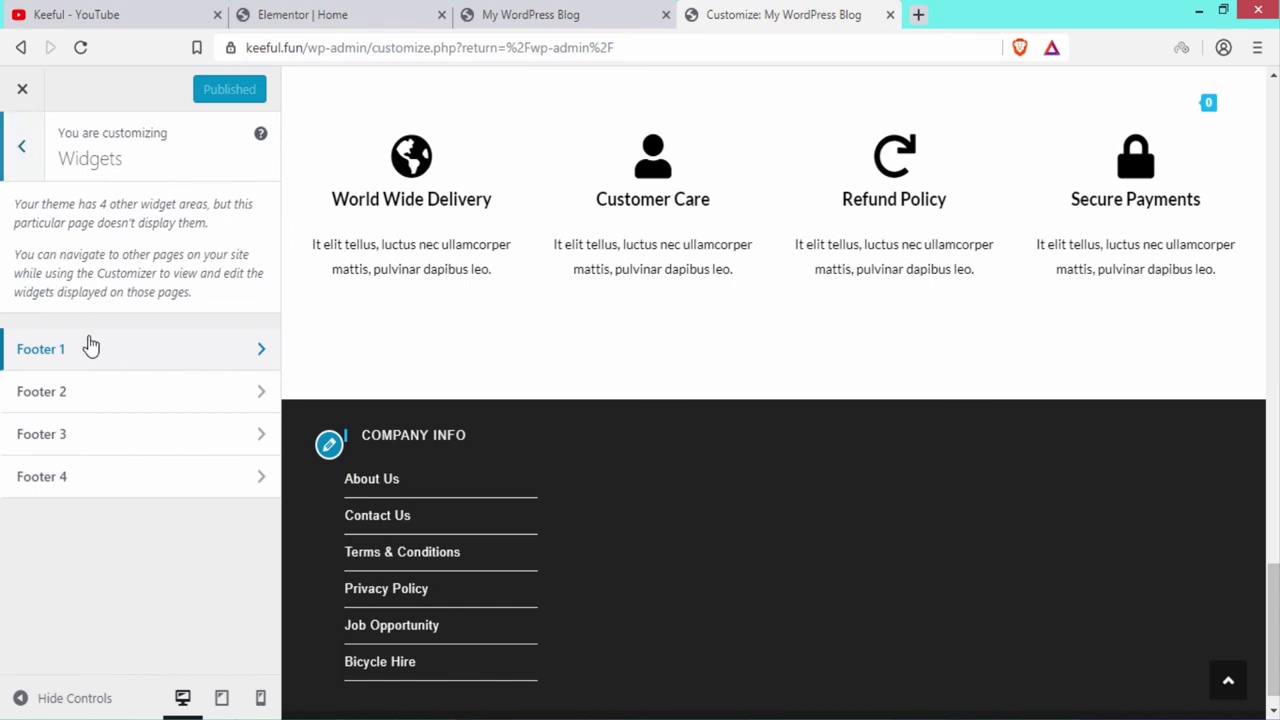
- Add a Custom Menu widget showing Widget2 Menu titled 'Help' to Footer 2, and publish
{"action": "left_click", "coordinate": [107, 399]}
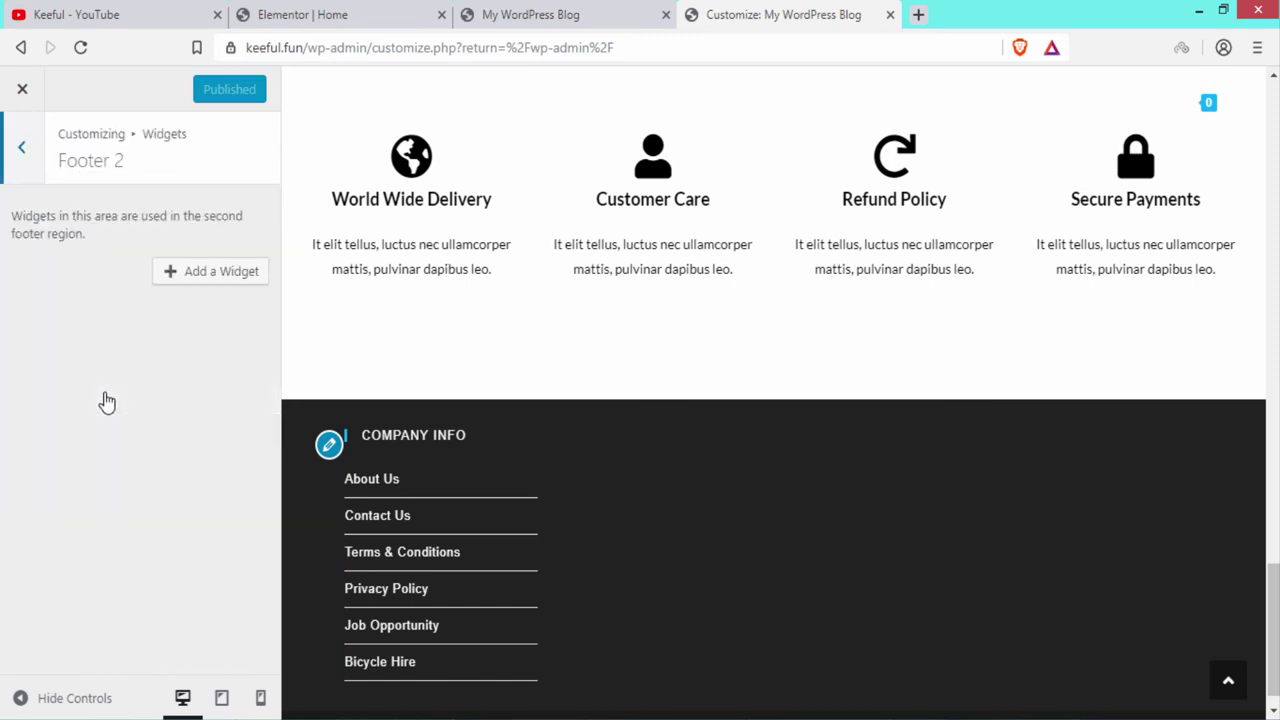
{"action": "left_click", "coordinate": [215, 278]}
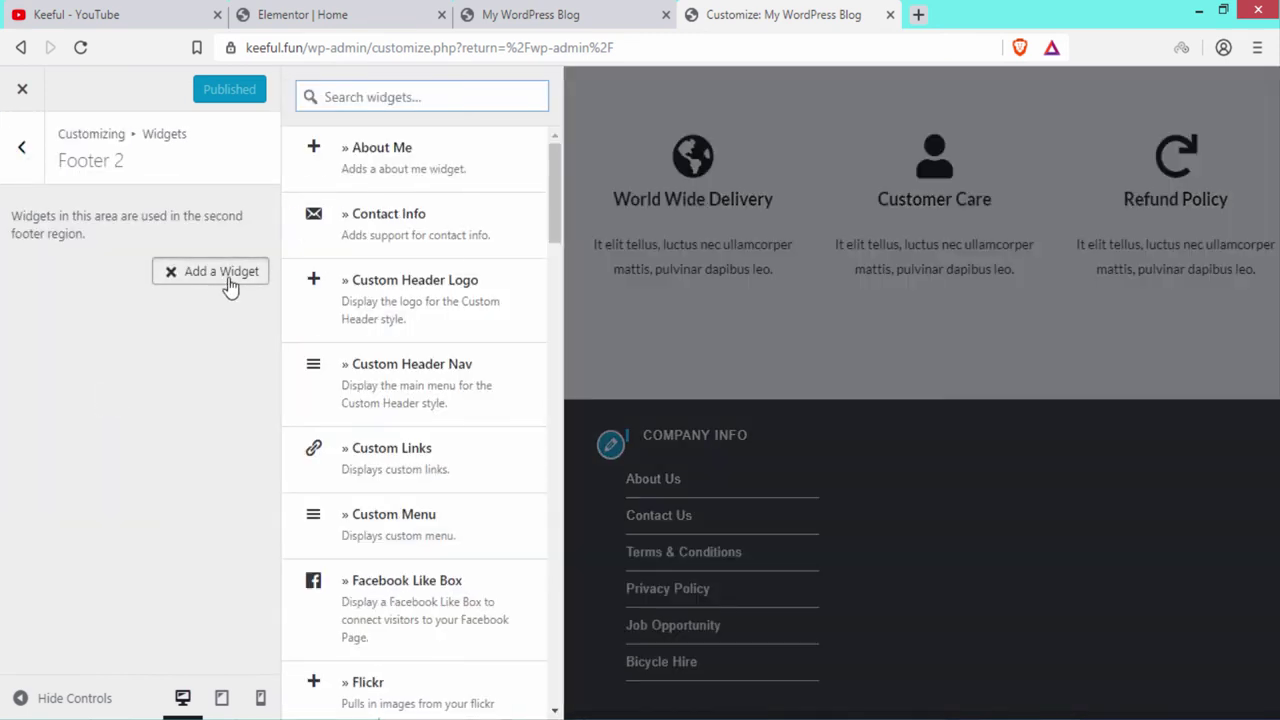
{"action": "left_click", "coordinate": [424, 522]}
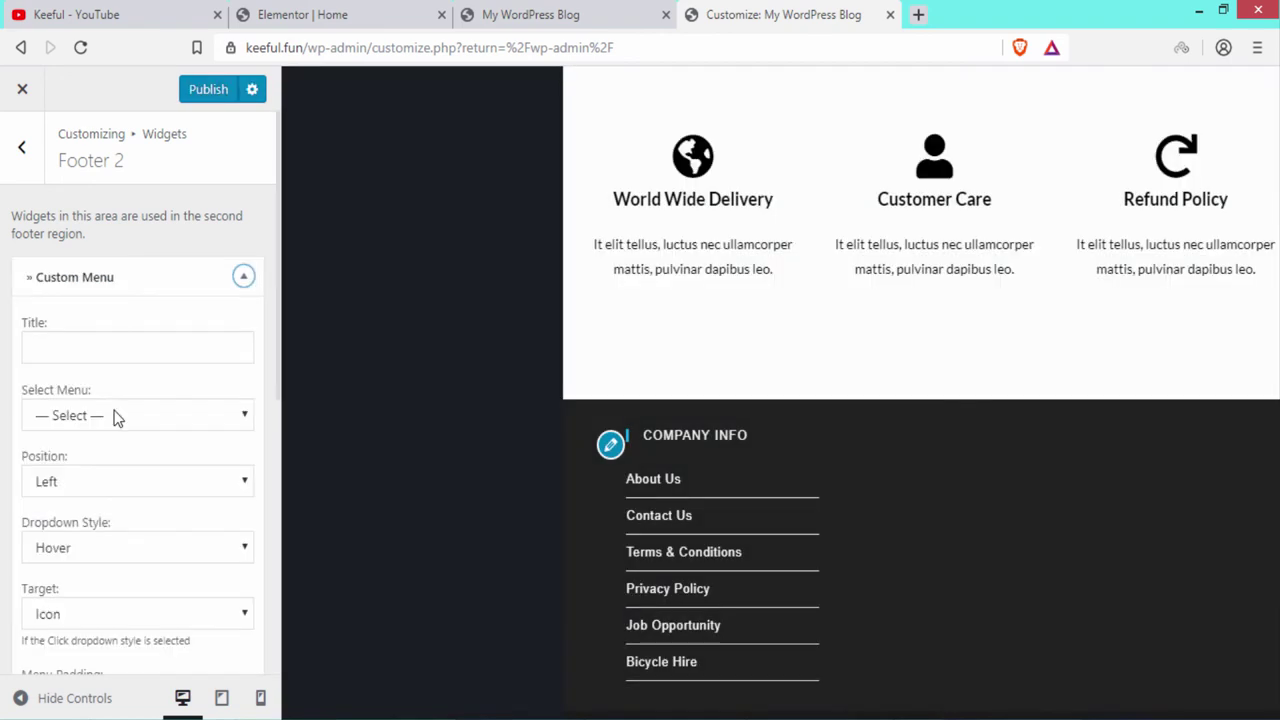
{"action": "left_click", "coordinate": [114, 416]}
{"action": "left_click", "coordinate": [91, 501]}
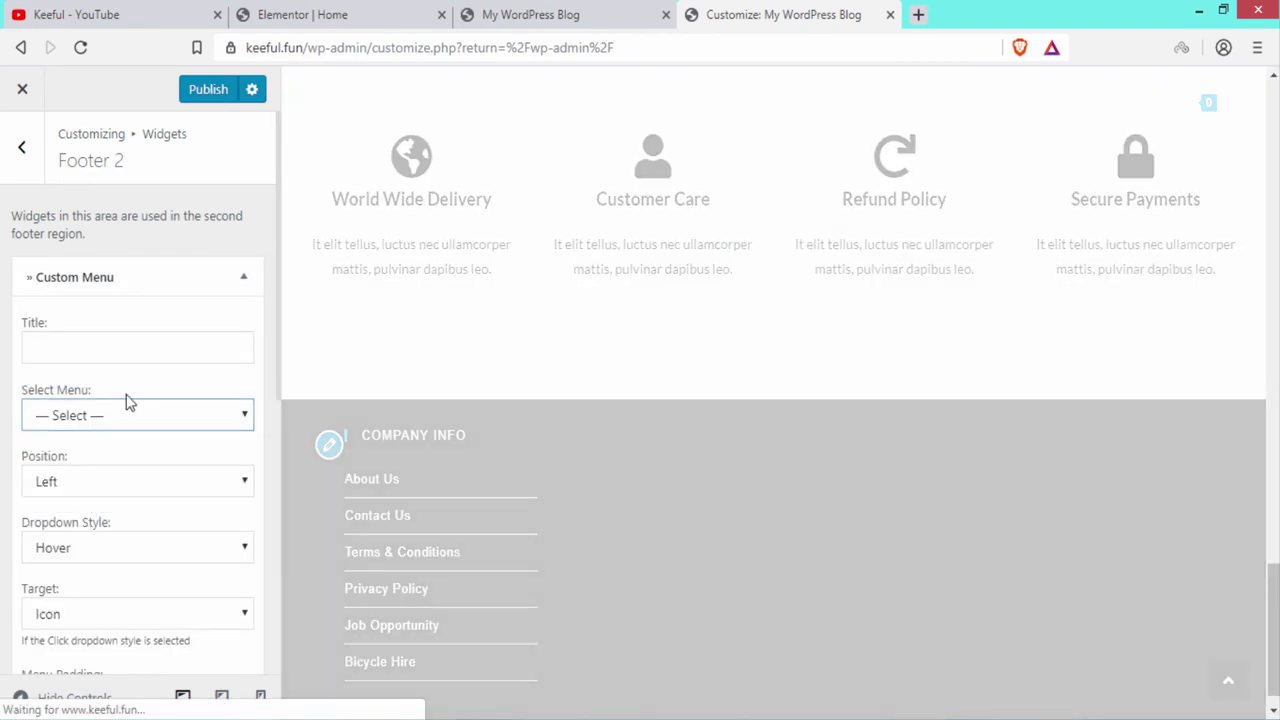
{"action": "left_click", "coordinate": [164, 347]}
{"action": "type", "text": "Help"}
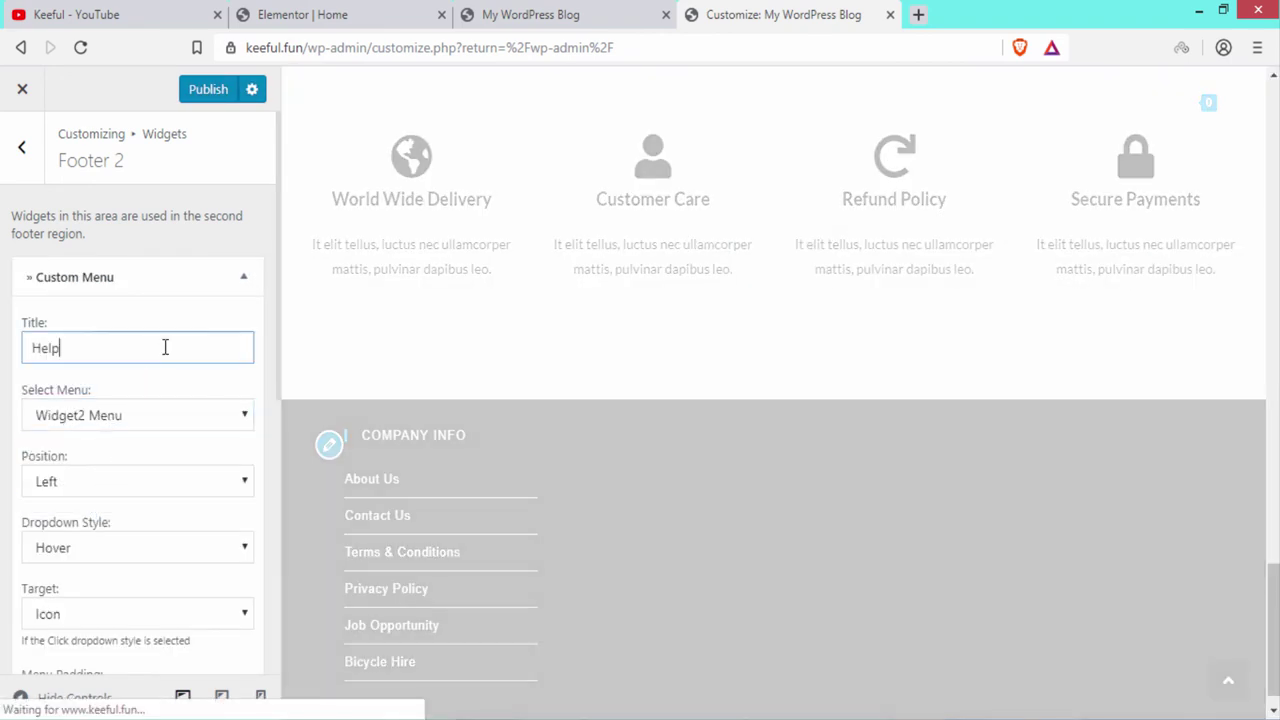
{"action": "left_click", "coordinate": [206, 92]}
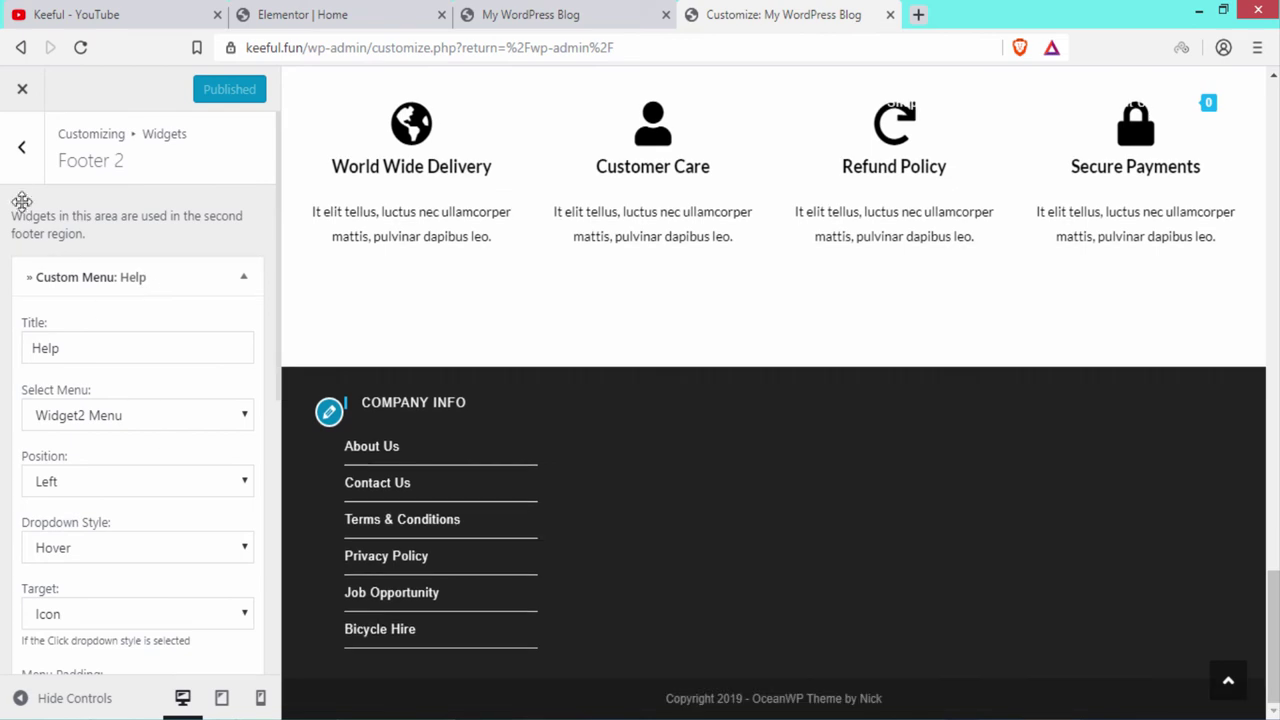
{"action": "left_click", "coordinate": [19, 164]}
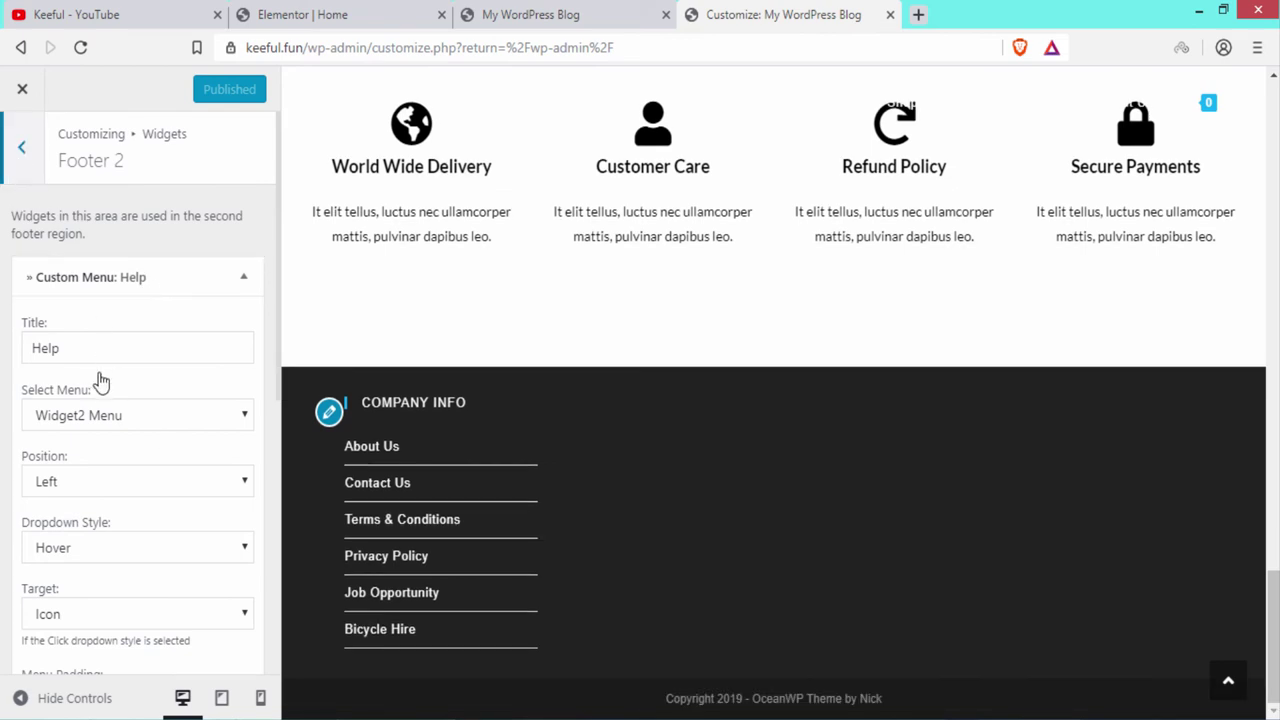
- Add a Social Icons widget to Footer 3
{"action": "left_click", "coordinate": [102, 443]}
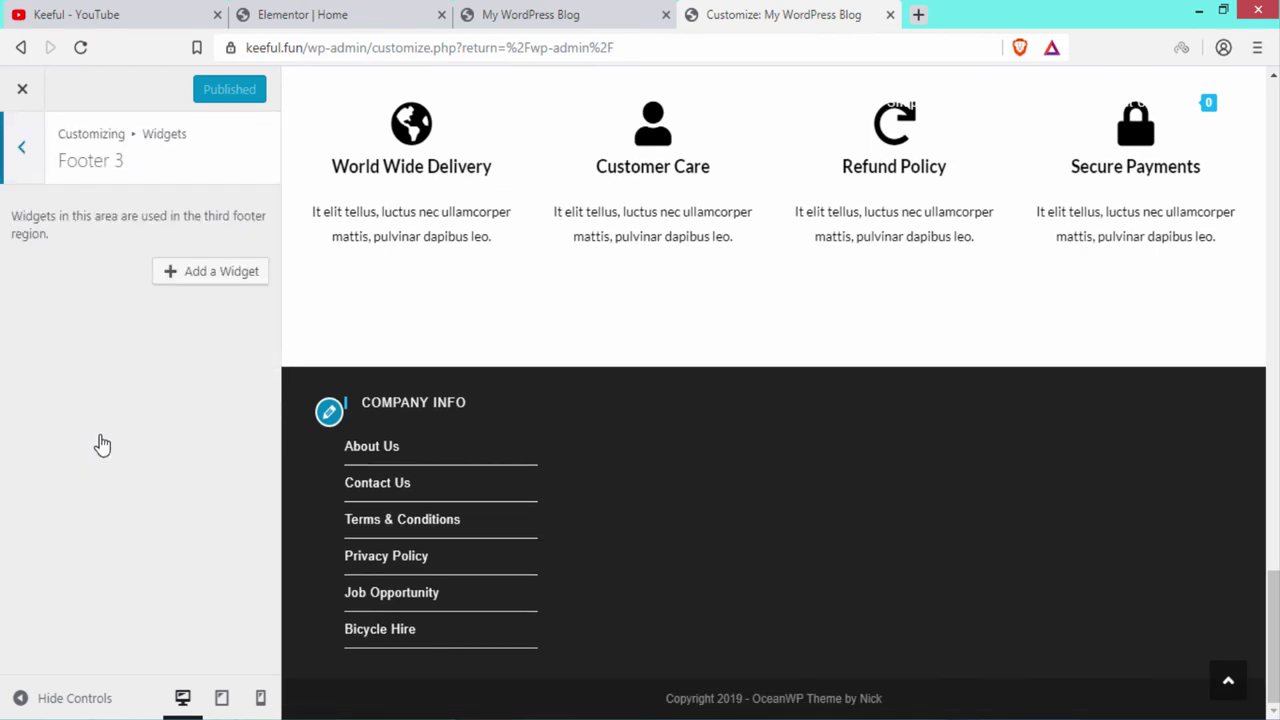
{"action": "left_click", "coordinate": [222, 280]}
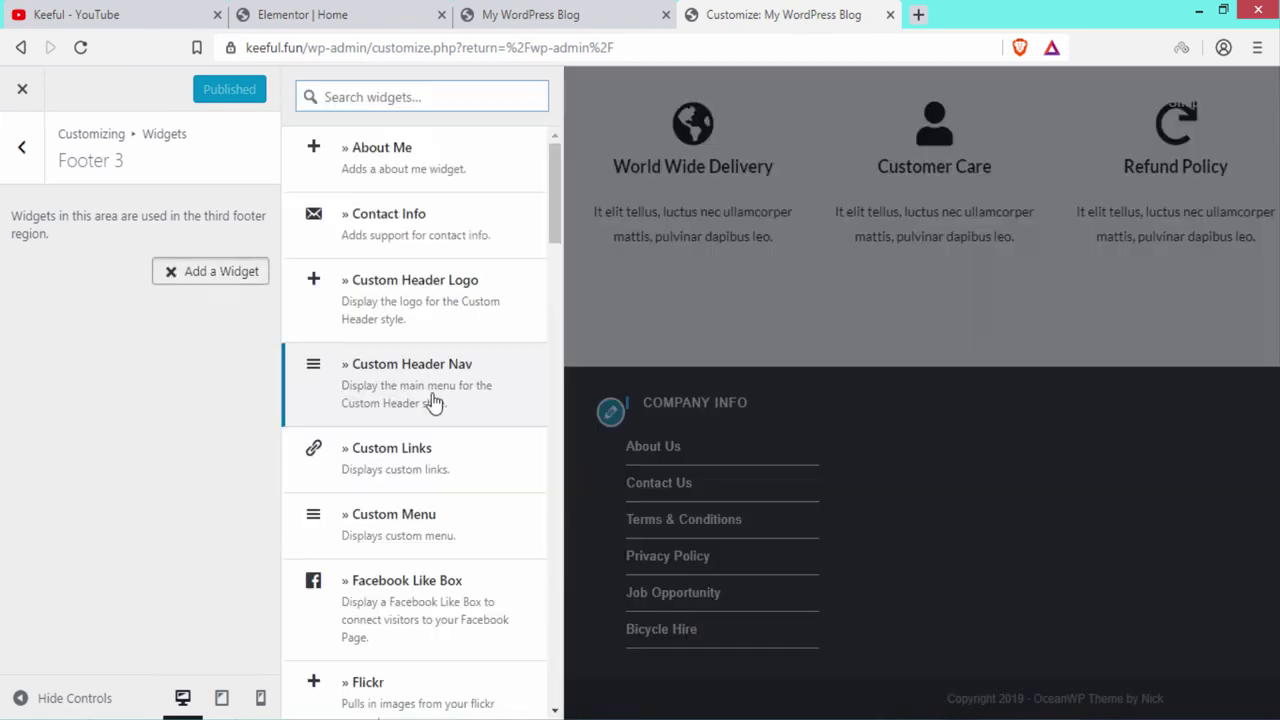
{"action": "scroll", "coordinate": [430, 408], "scroll_direction": "down", "scroll_amount": 5}
{"action": "scroll", "coordinate": [430, 410], "scroll_direction": "down", "scroll_amount": 2}
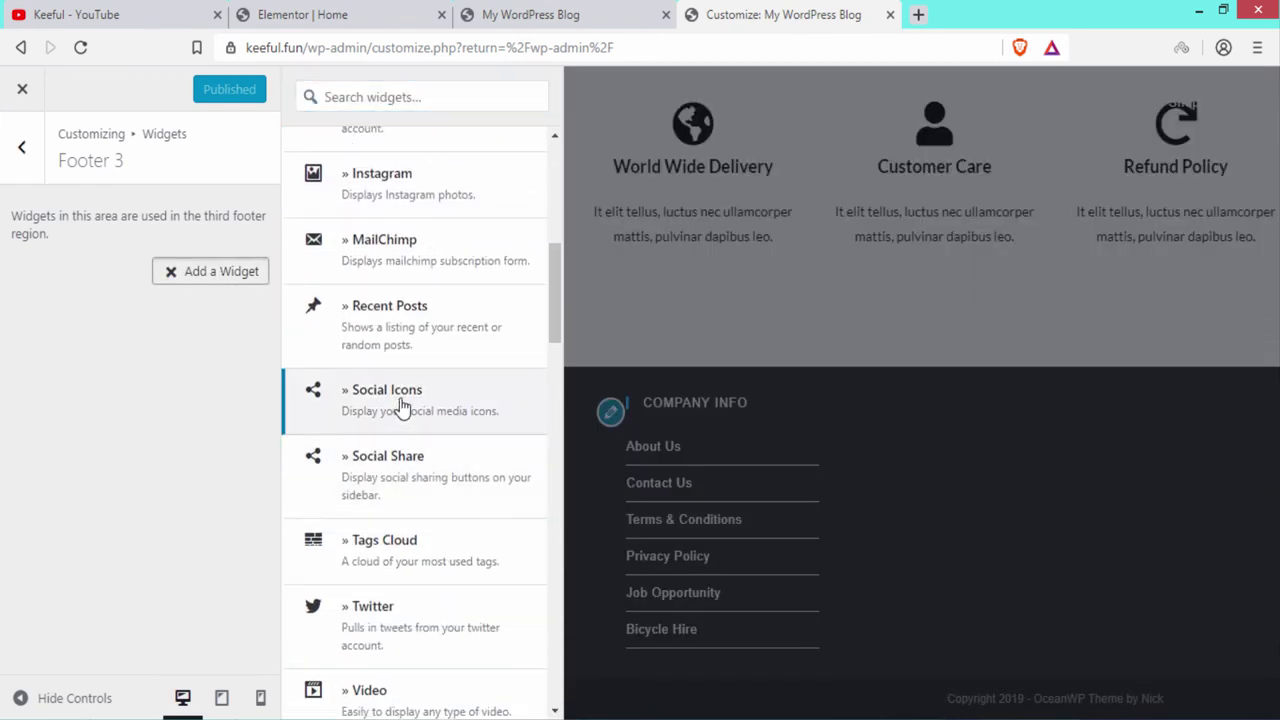
{"action": "left_click", "coordinate": [403, 405]}
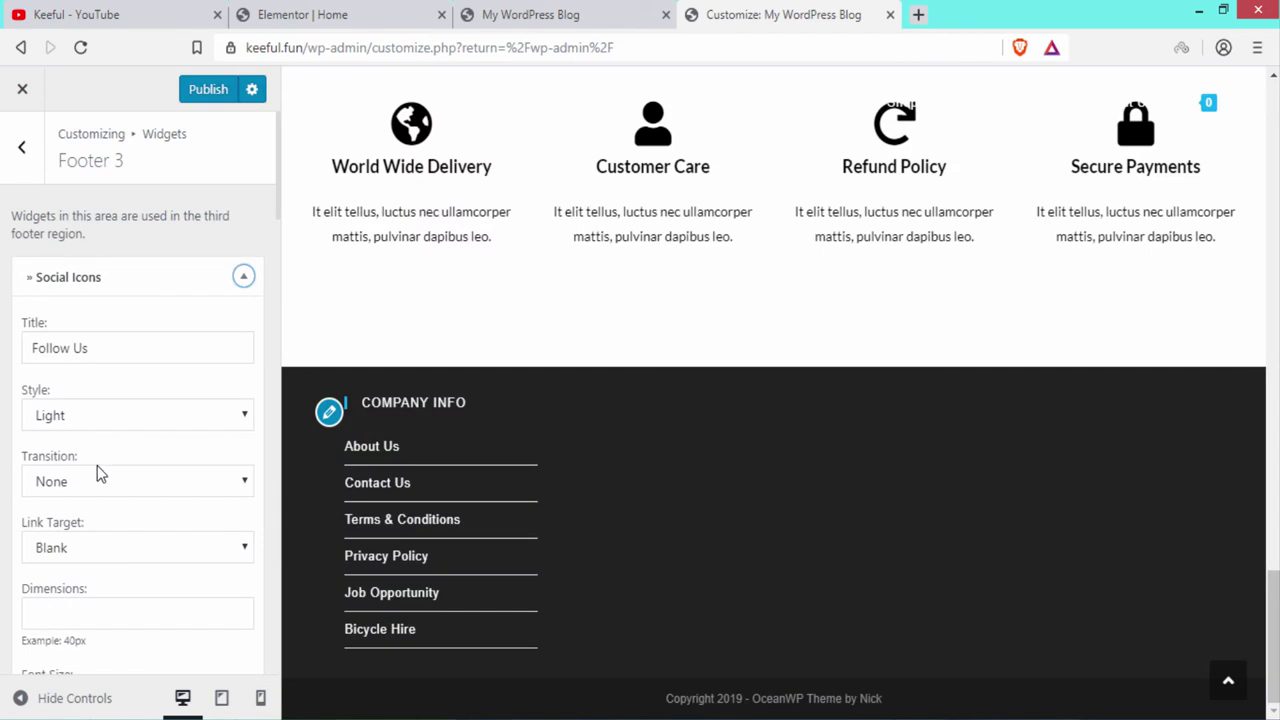
{"action": "scroll", "coordinate": [97, 465], "scroll_direction": "down", "scroll_amount": 8}
{"action": "scroll", "coordinate": [91, 370], "scroll_direction": "up", "scroll_amount": 4}
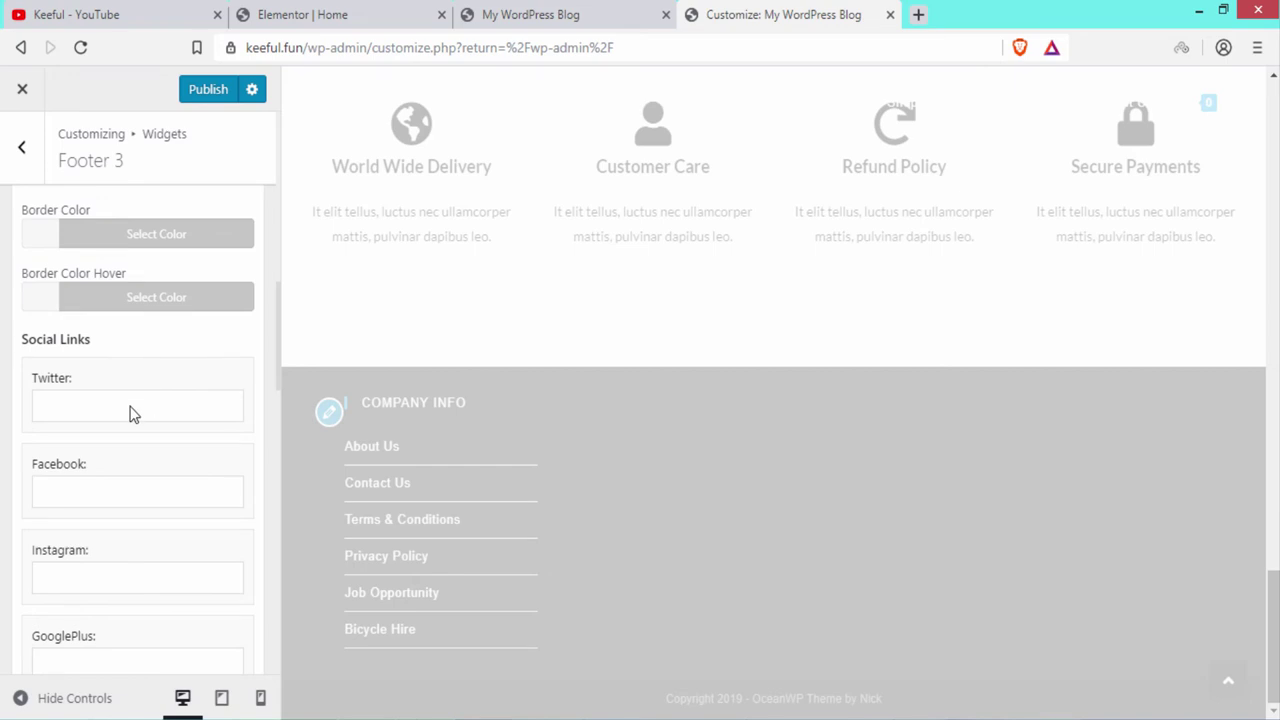
- Enter the social links twitter.com, facebook.com and instagram.com
{"action": "left_click", "coordinate": [116, 403]}
{"action": "type", "text": "twitte"}
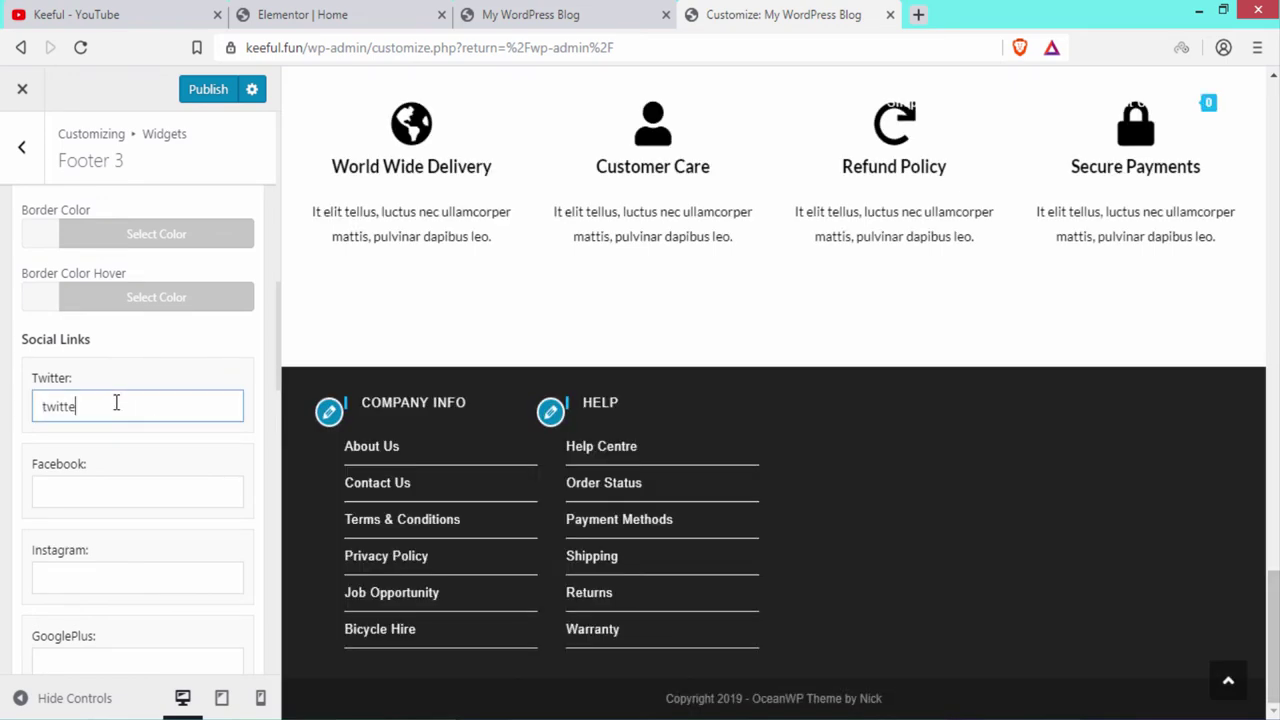
{"action": "type", "text": "r.com"}
{"action": "left_click", "coordinate": [114, 494]}
{"action": "type", "text": "facebook.c"}
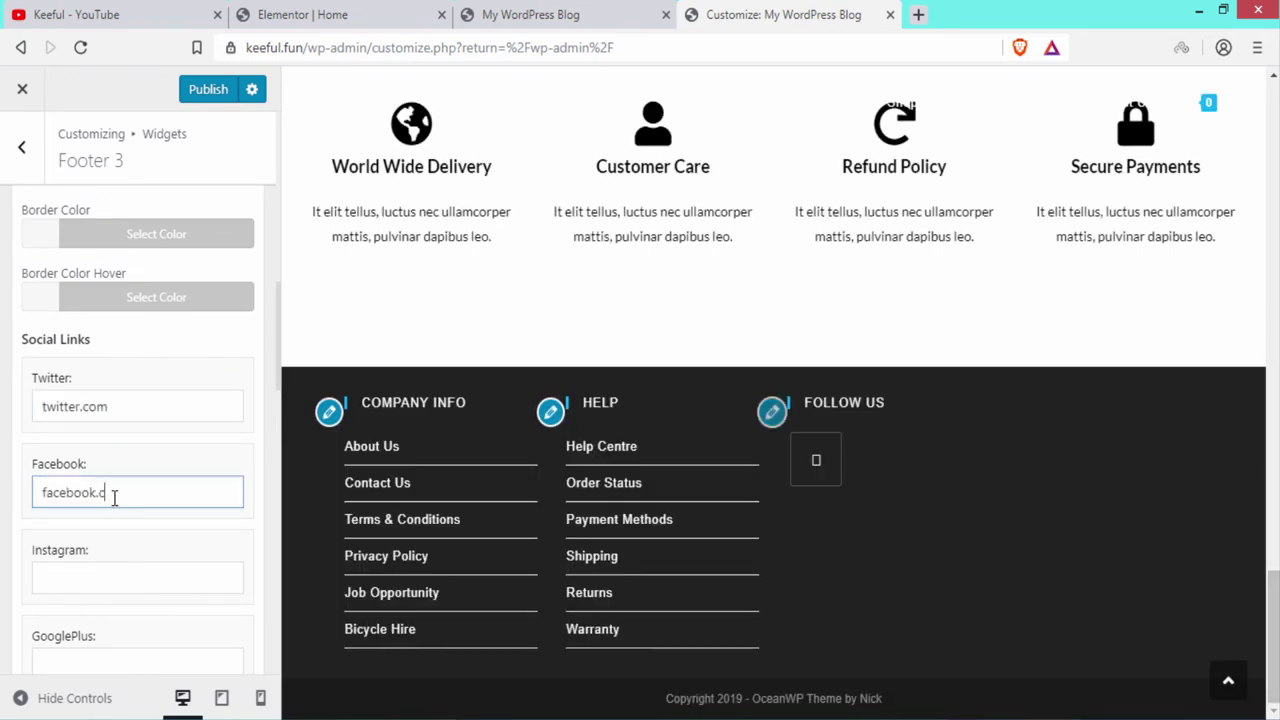
{"action": "type", "text": "om"}
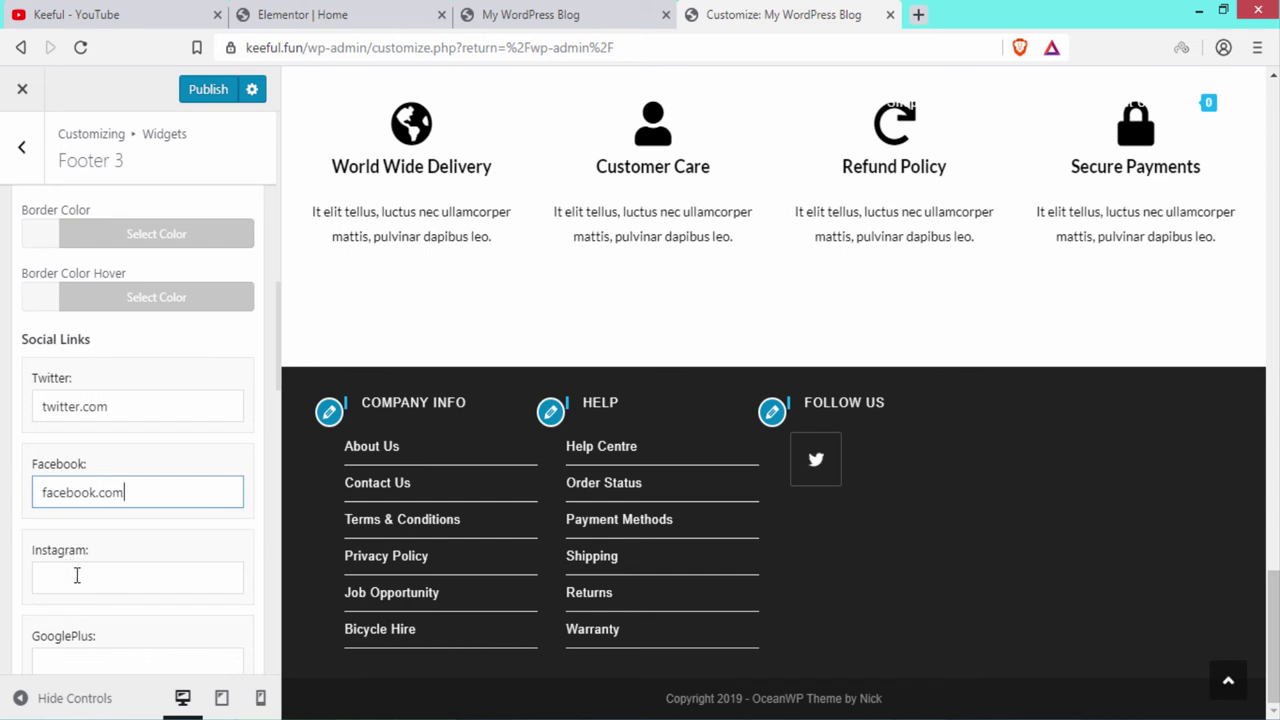
{"action": "scroll", "coordinate": [76, 575], "scroll_direction": "down", "scroll_amount": 1}
{"action": "left_click", "coordinate": [100, 476]}
{"action": "type", "text": "instagra"}
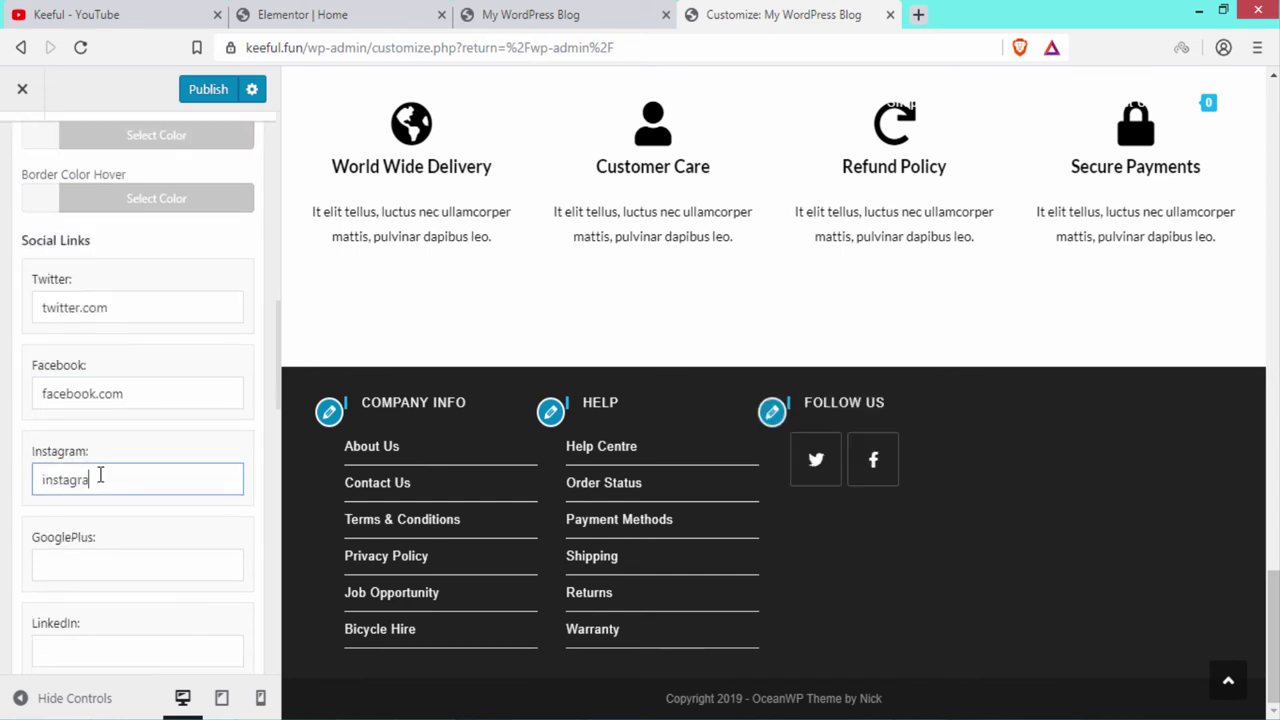
{"action": "type", "text": "m.com"}
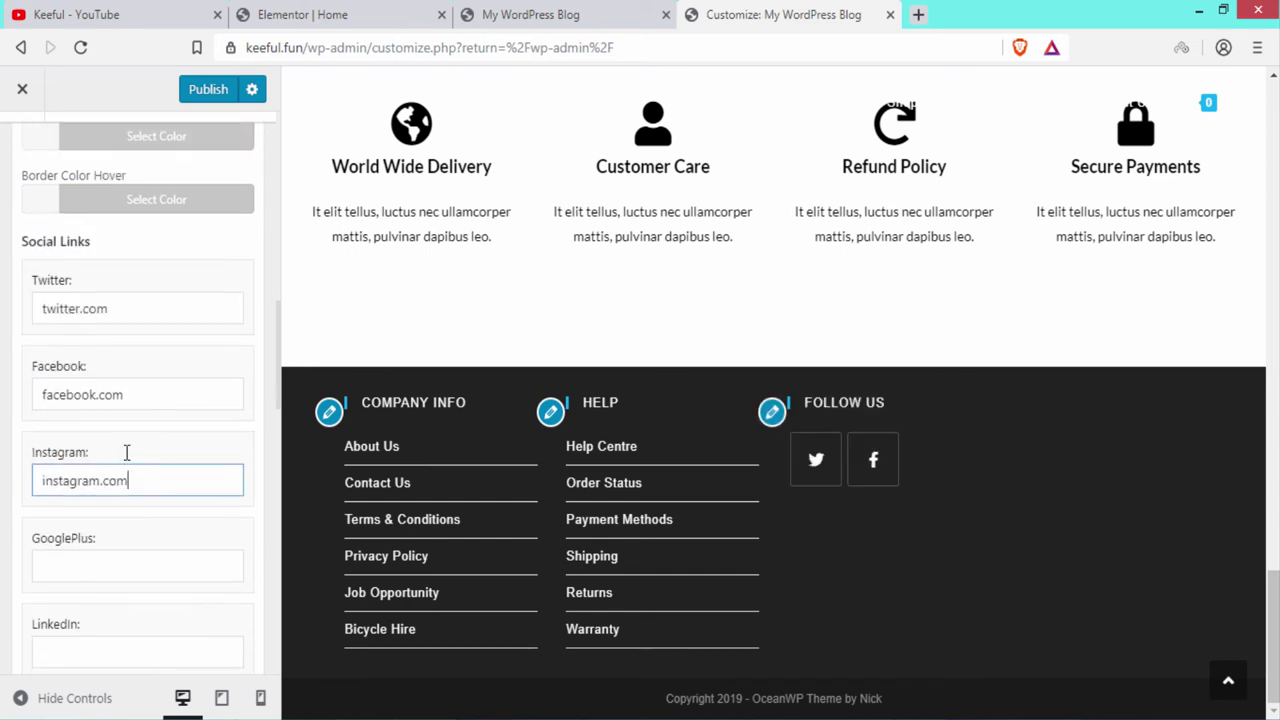
{"action": "scroll", "coordinate": [125, 455], "scroll_direction": "up", "scroll_amount": 3}
{"action": "scroll", "coordinate": [125, 455], "scroll_direction": "up", "scroll_amount": 10}
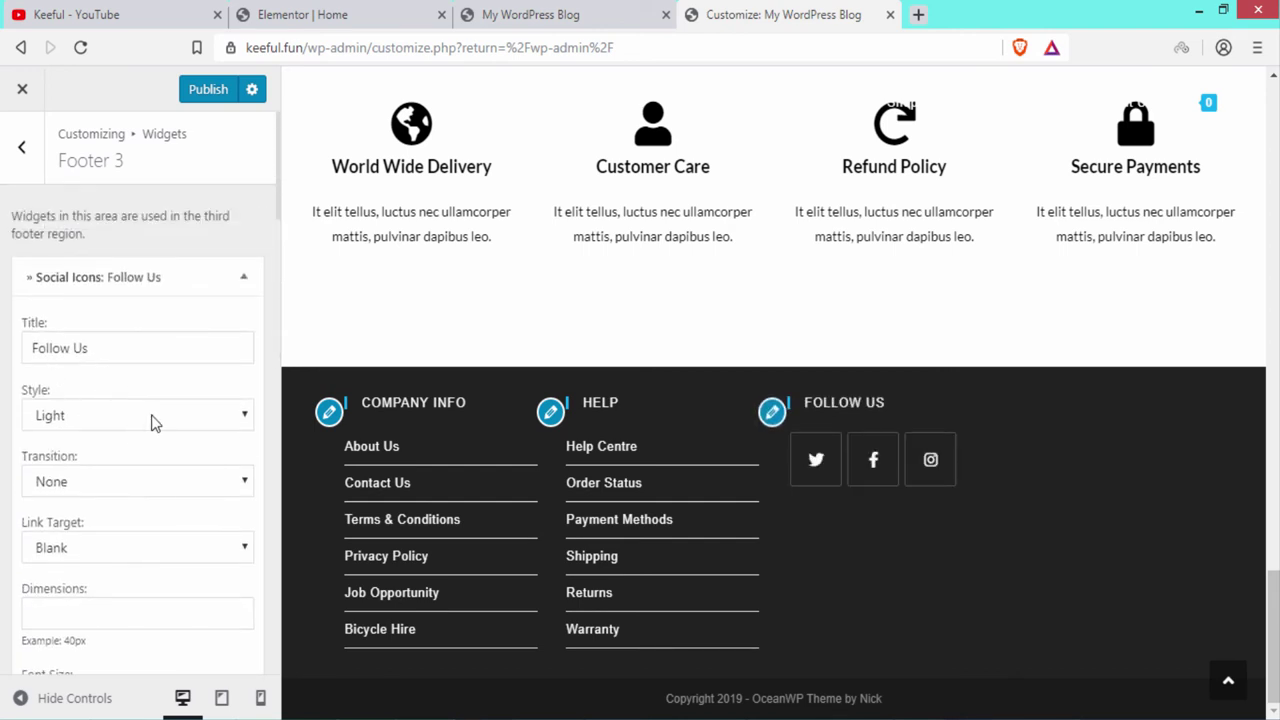
- Set the social icons style to Colored with the Float hover transition
{"action": "left_click", "coordinate": [151, 418]}
{"action": "left_click", "coordinate": [66, 482]}
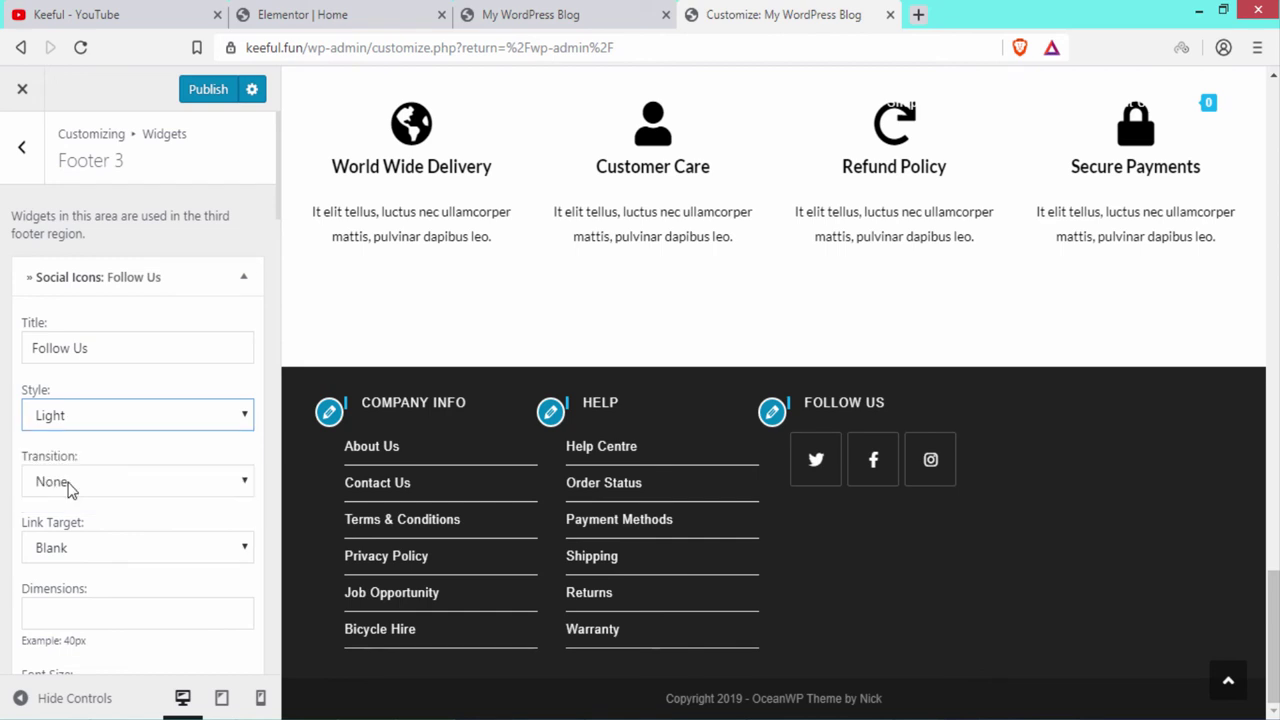
{"action": "left_click", "coordinate": [146, 486]}
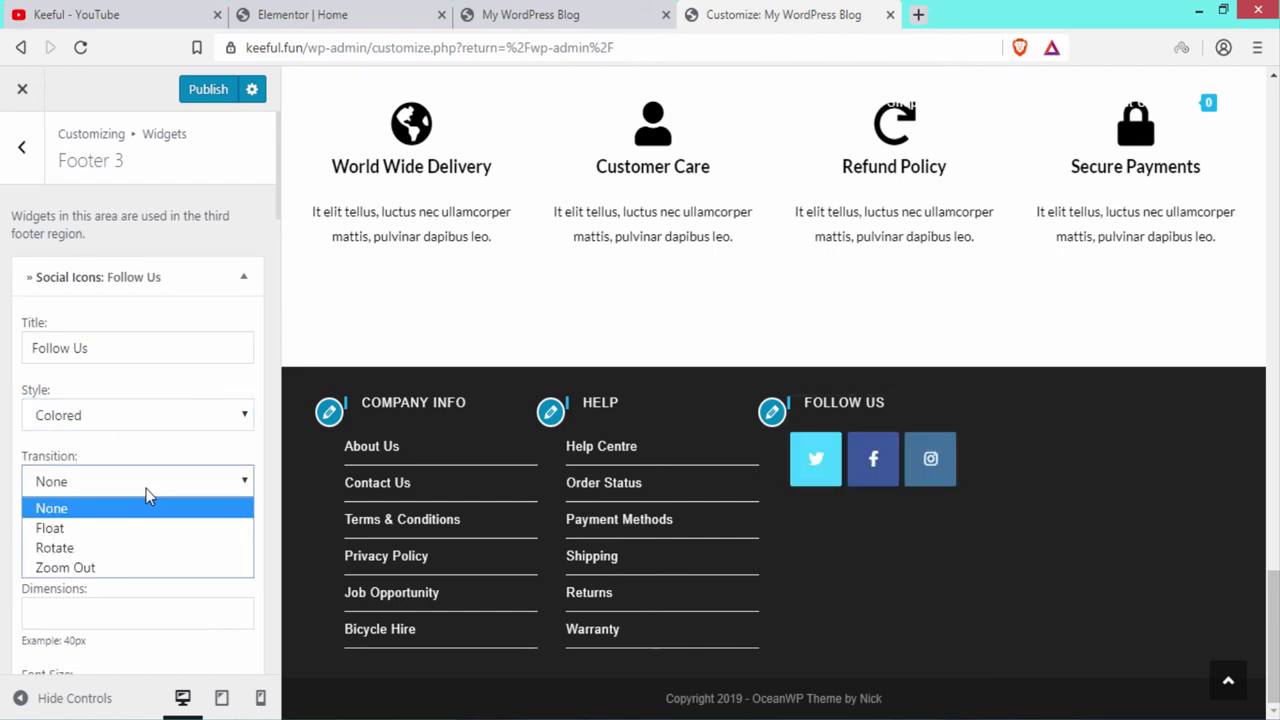
{"action": "left_click", "coordinate": [91, 528]}
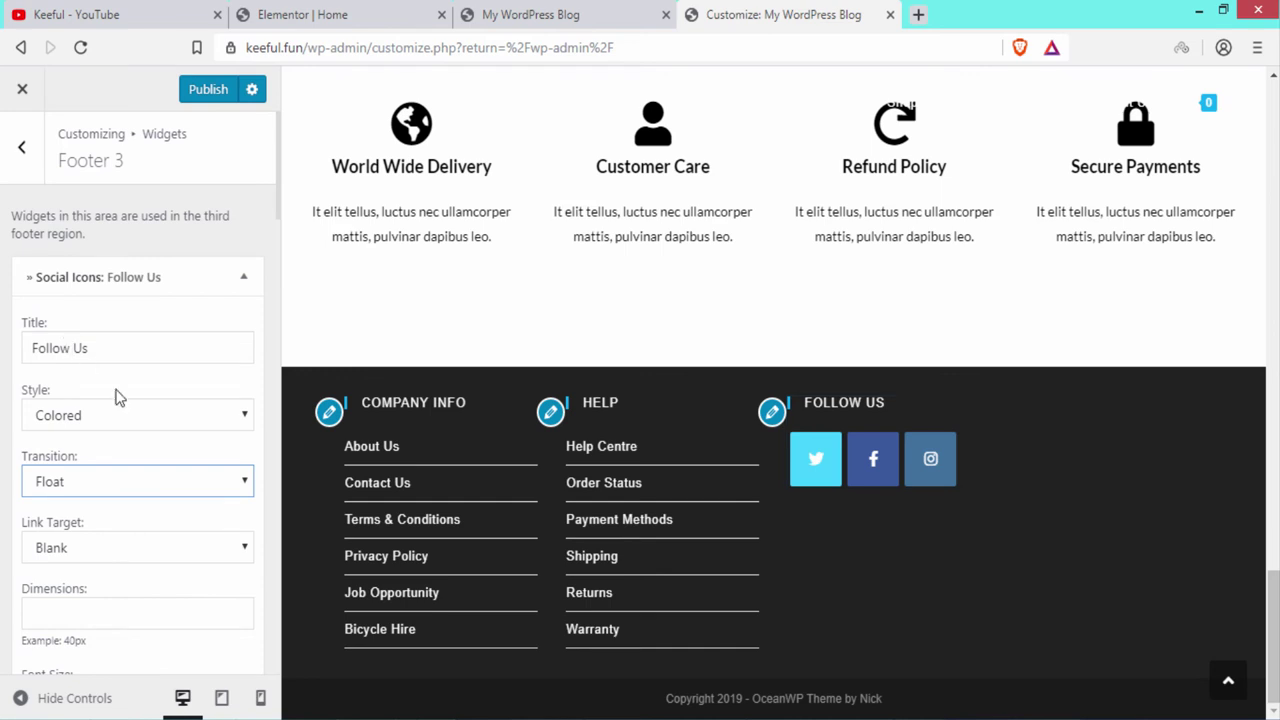
- Retitle the widget 'Connect With Us', publish, and return to the footer areas
{"action": "triple_click", "coordinate": [40, 340]}
{"action": "type", "text": "C"}
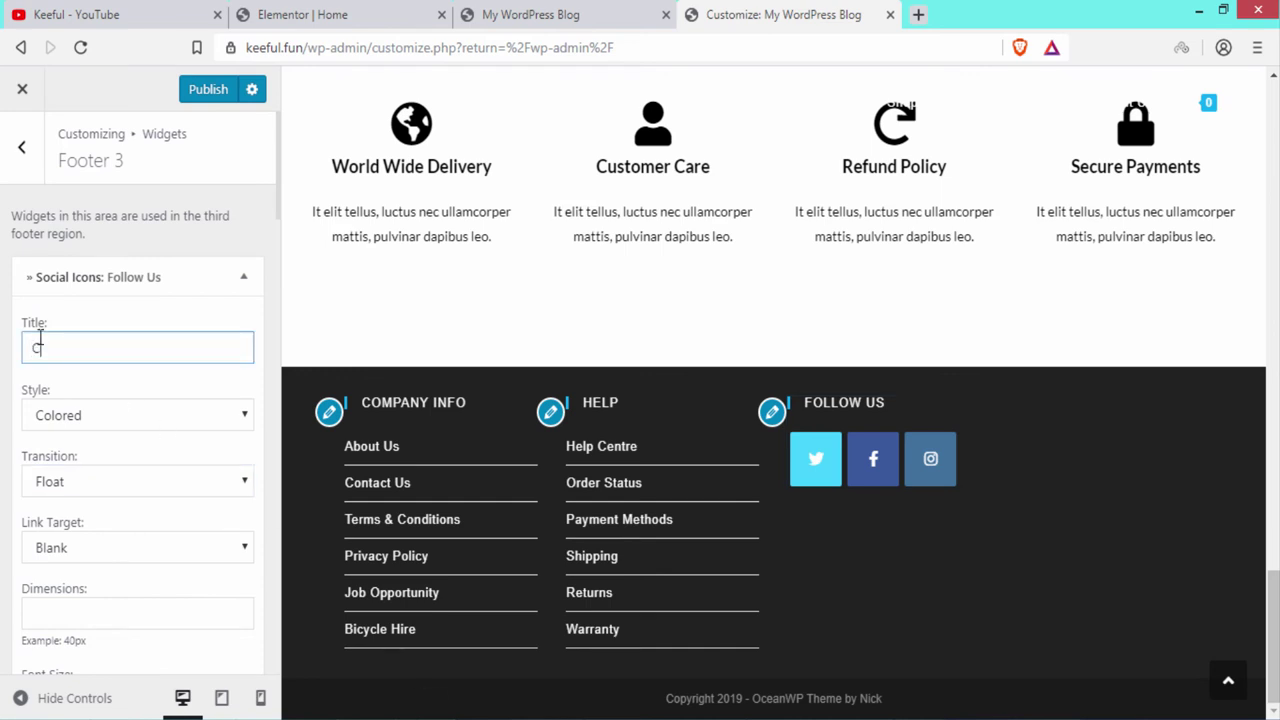
{"action": "type", "text": "onnect With Us"}
{"action": "left_click", "coordinate": [200, 223]}
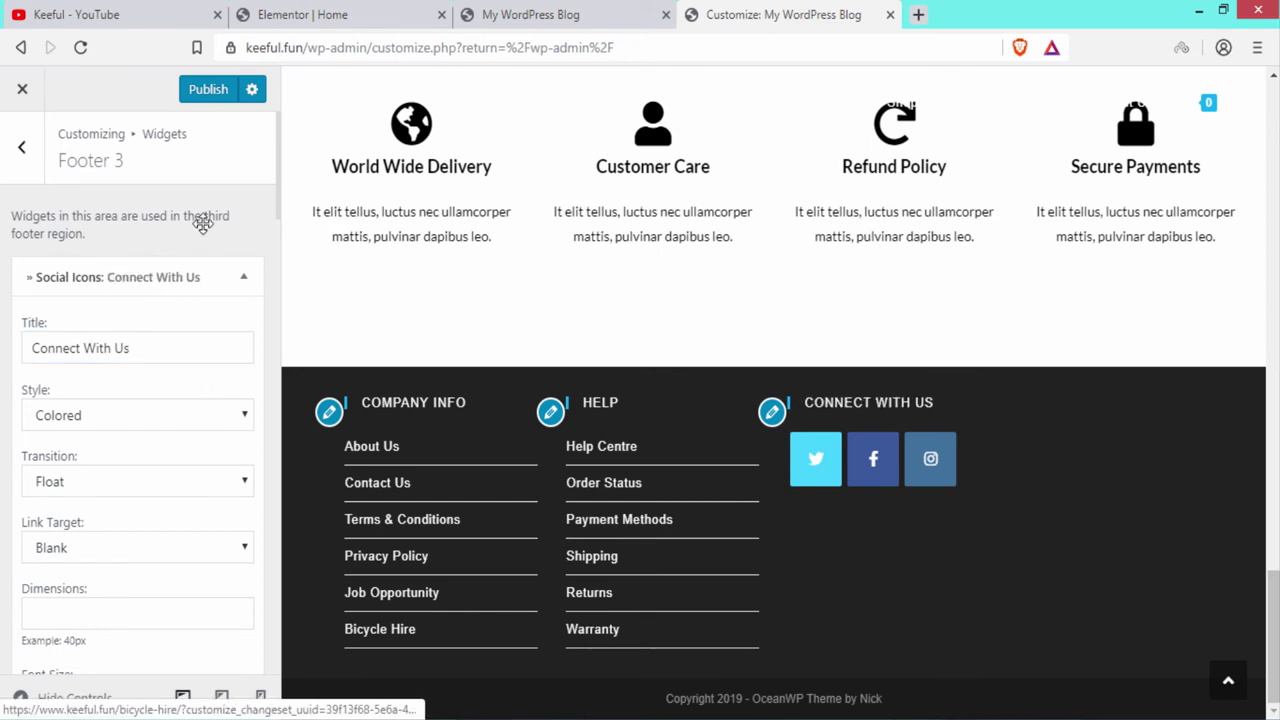
{"action": "left_click", "coordinate": [208, 90]}
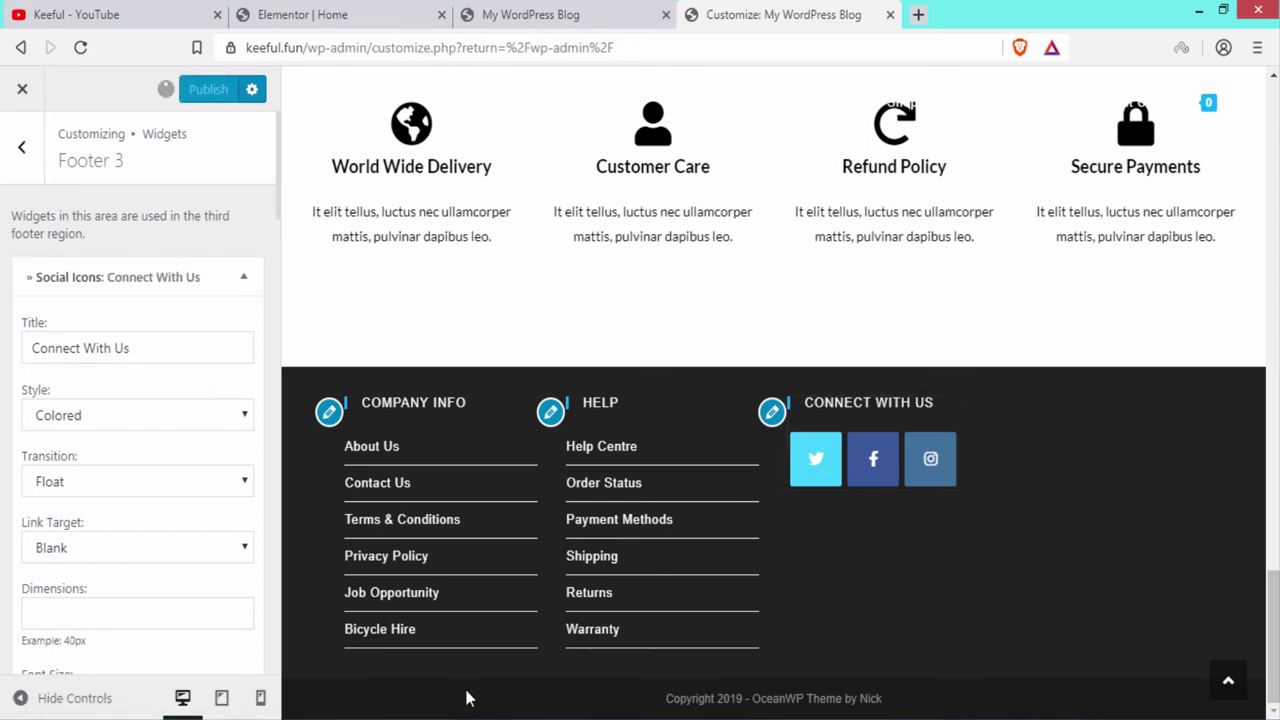
{"action": "left_click", "coordinate": [24, 150]}
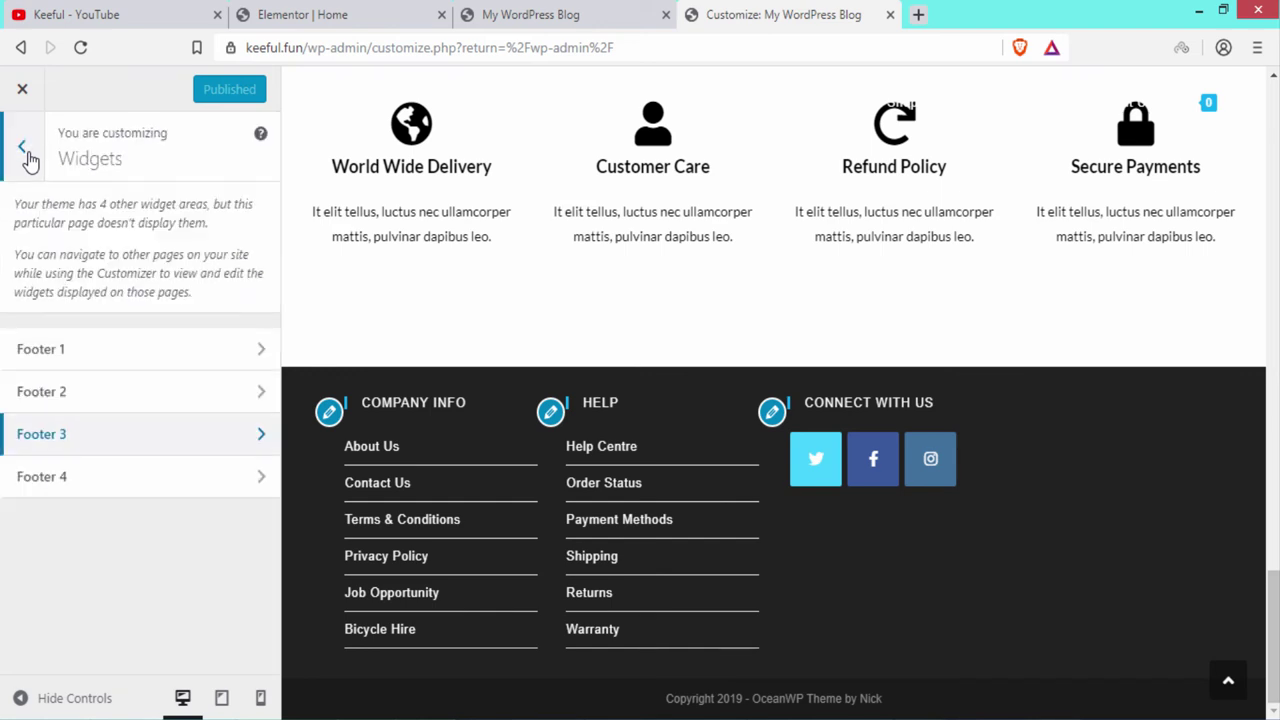
- Add an Image widget to Footer 4
{"action": "left_click", "coordinate": [136, 489]}
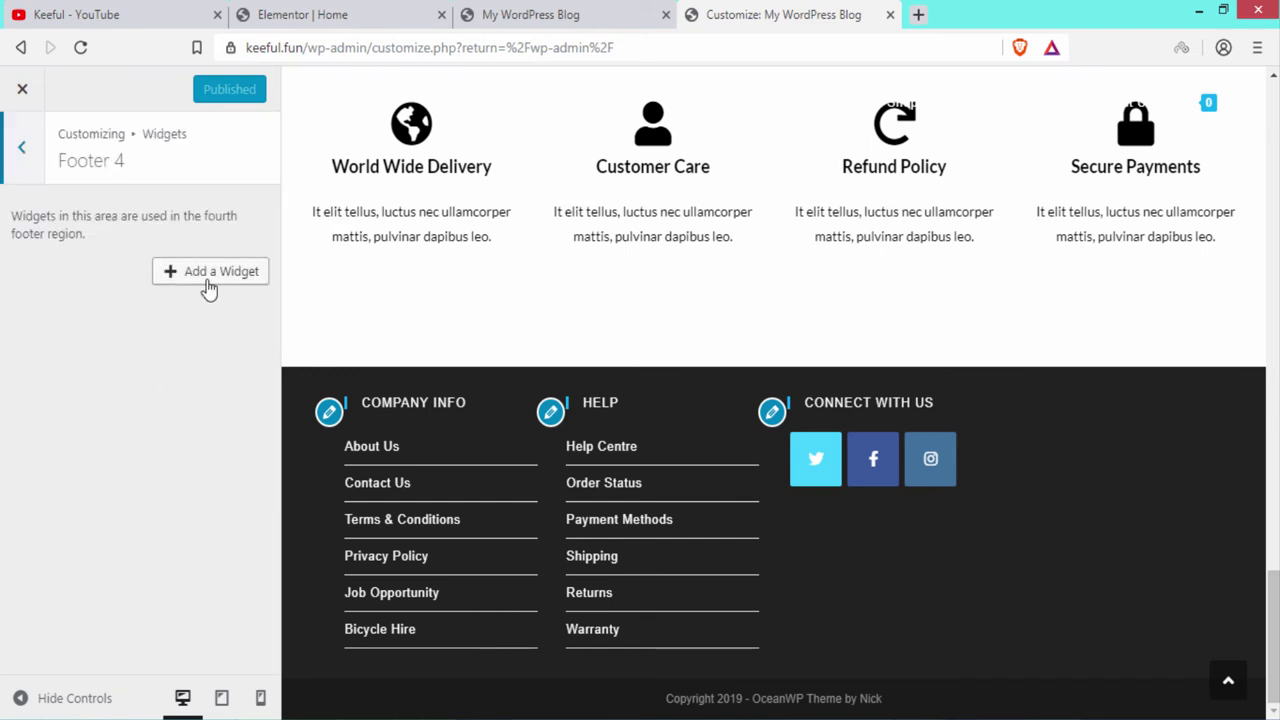
{"action": "left_click", "coordinate": [206, 285]}
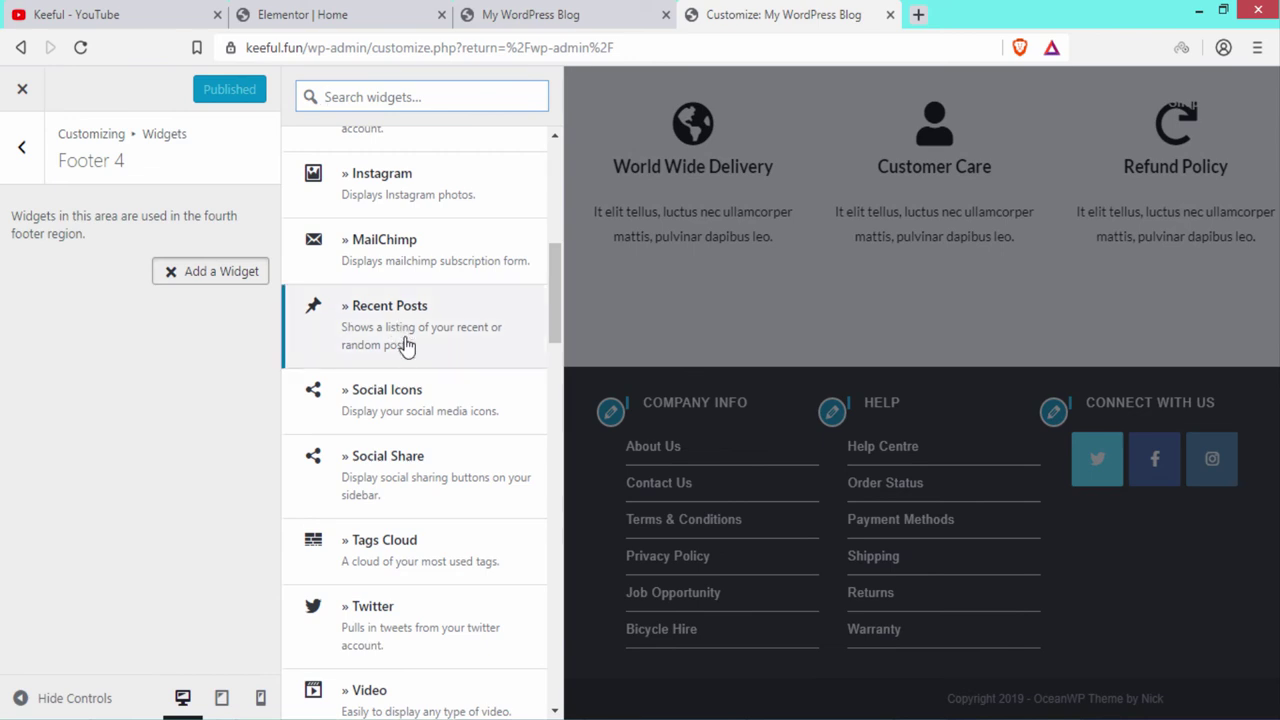
{"action": "scroll", "coordinate": [410, 345], "scroll_direction": "down", "scroll_amount": 10}
{"action": "scroll", "coordinate": [416, 365], "scroll_direction": "down", "scroll_amount": 1}
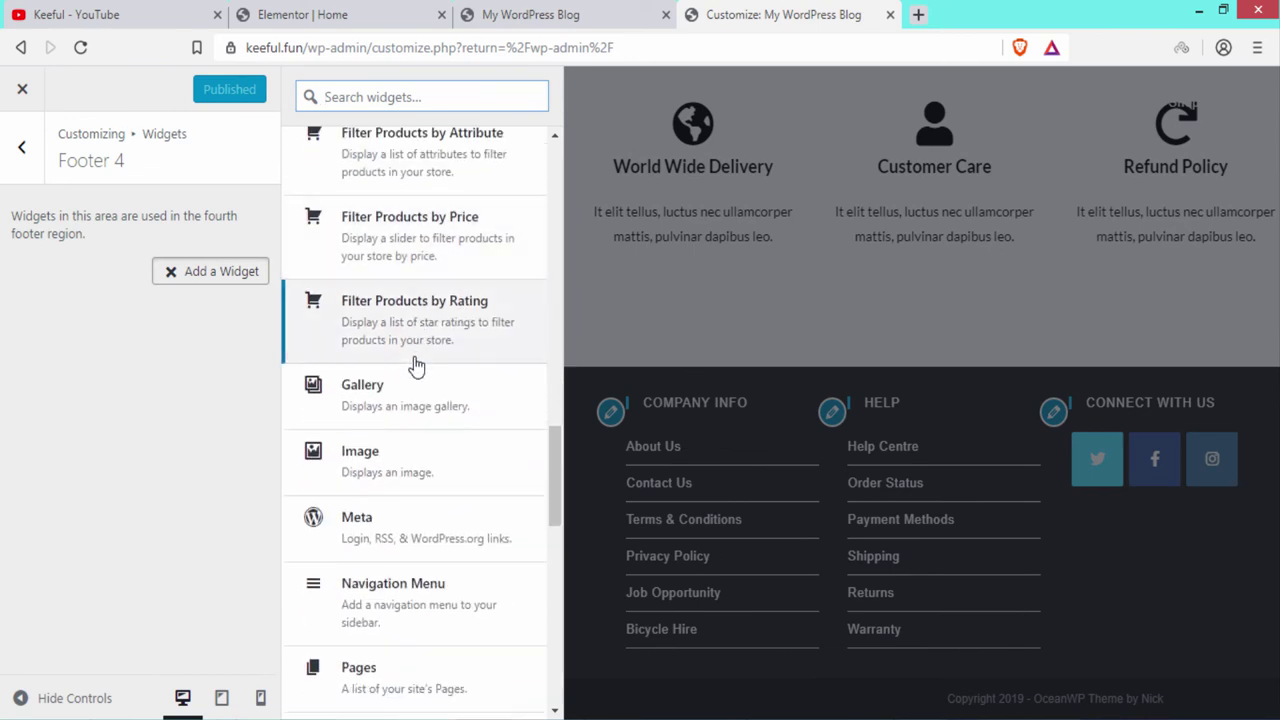
{"action": "left_click", "coordinate": [387, 460]}
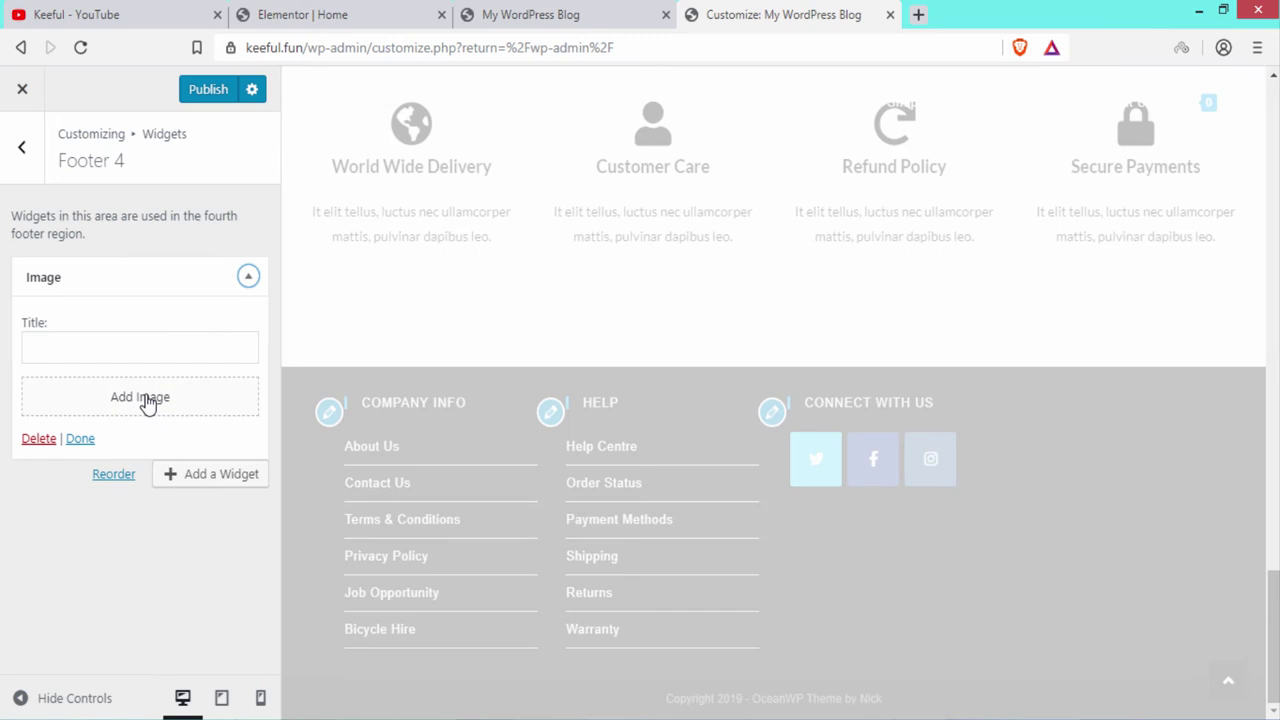
- Upload payment.png and place it in the Image widget
{"action": "left_click", "coordinate": [146, 400]}
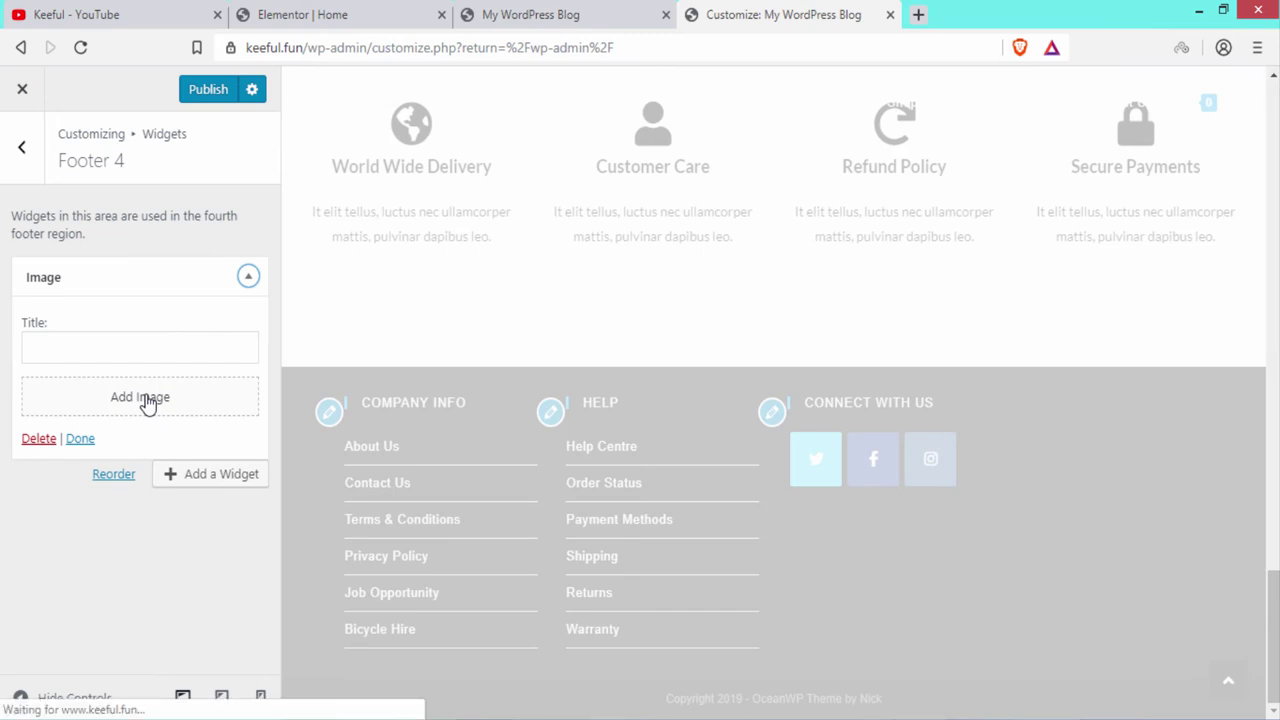
{"action": "left_click", "coordinate": [266, 166]}
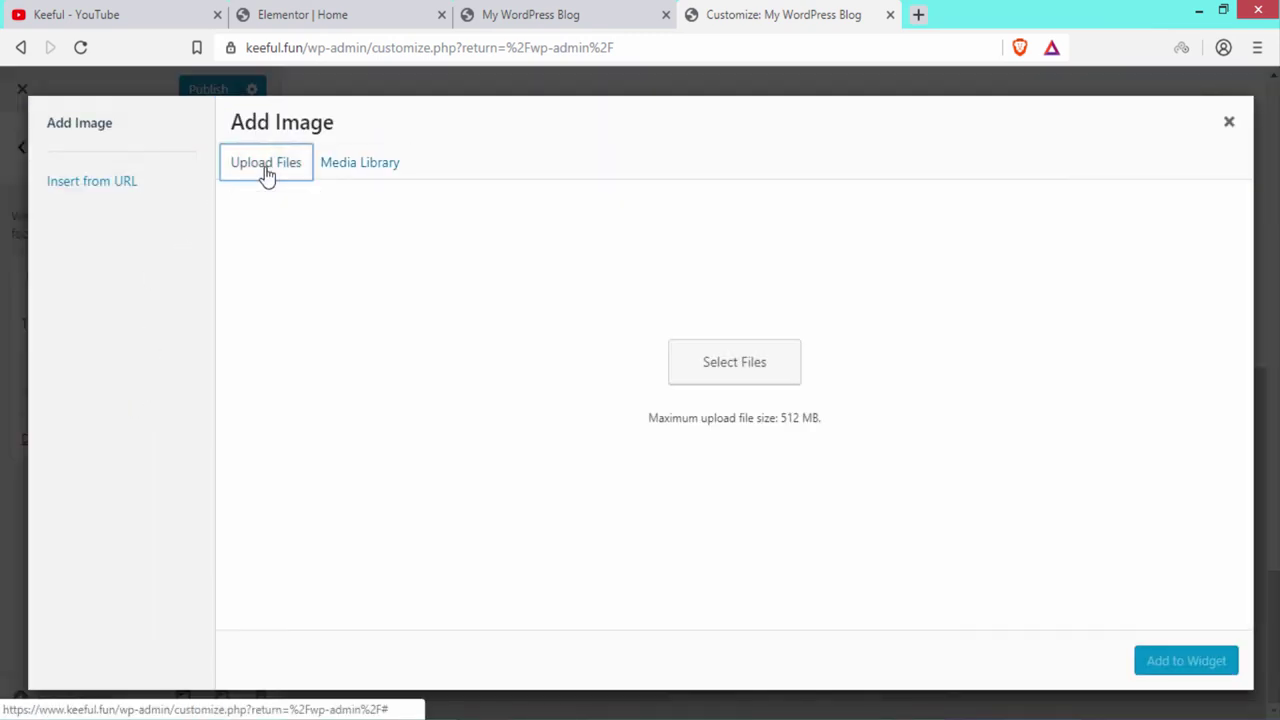
{"action": "left_click", "coordinate": [706, 360]}
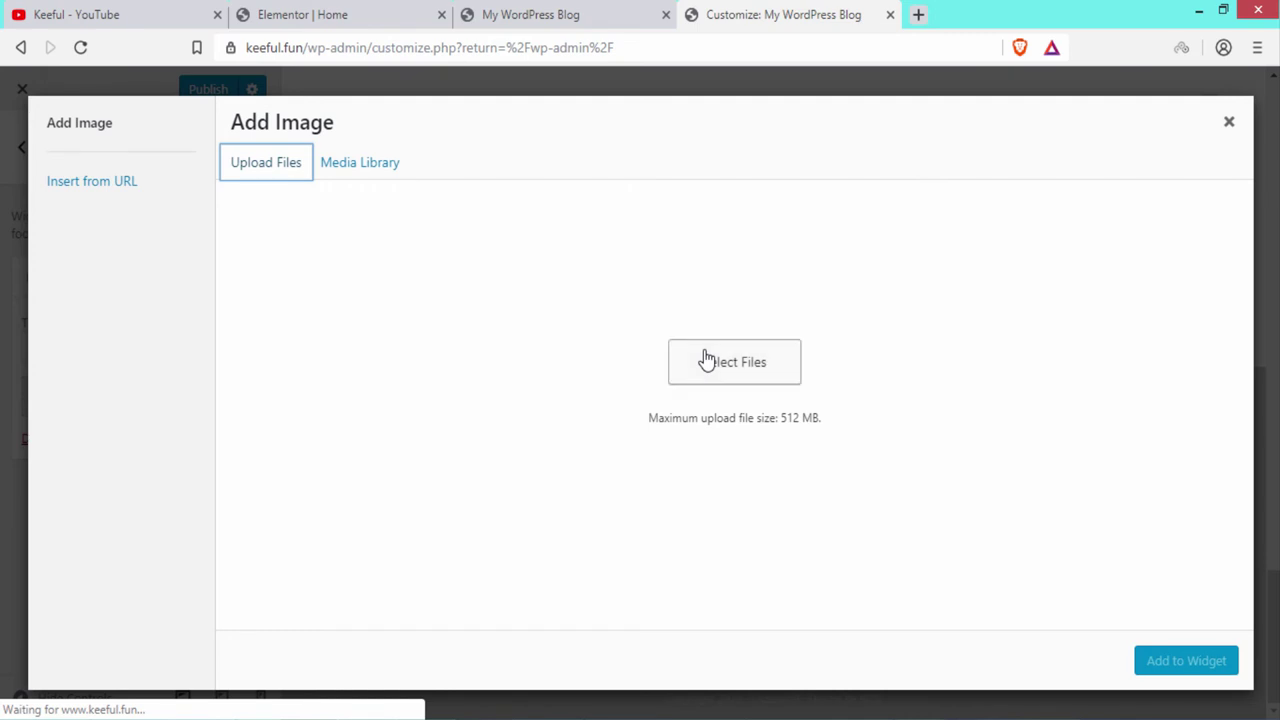
{"action": "left_click", "coordinate": [515, 440]}
{"action": "left_click", "coordinate": [768, 598]}
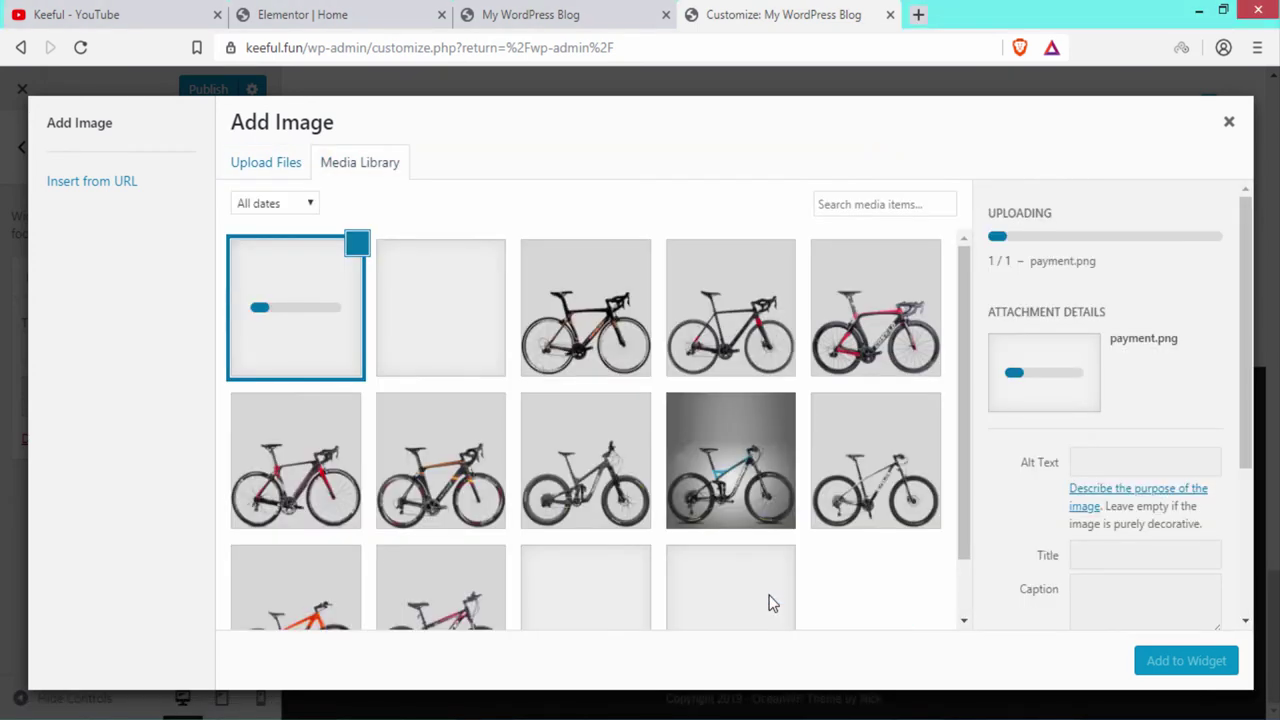
{"action": "left_click", "coordinate": [1178, 662]}
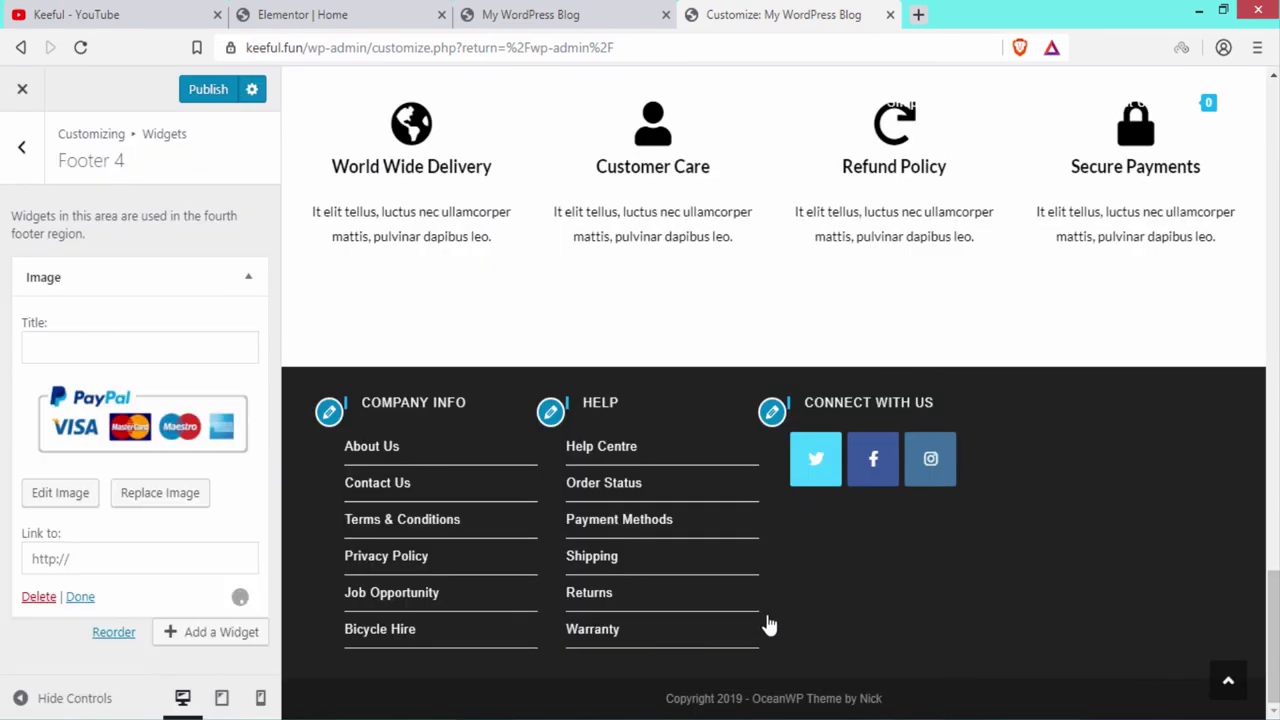
- Title the image widget 'Secure Payments' and publish it
{"action": "left_click", "coordinate": [66, 340]}
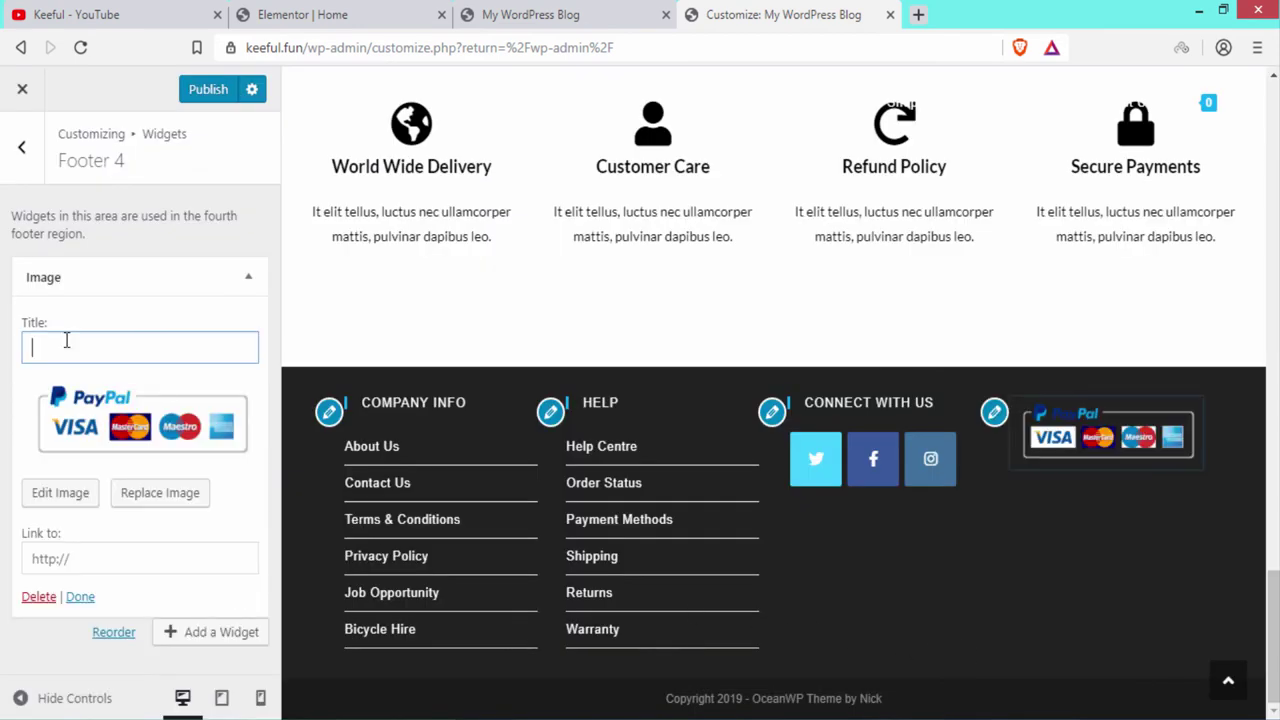
{"action": "type", "text": "Secure Online Shopping"}
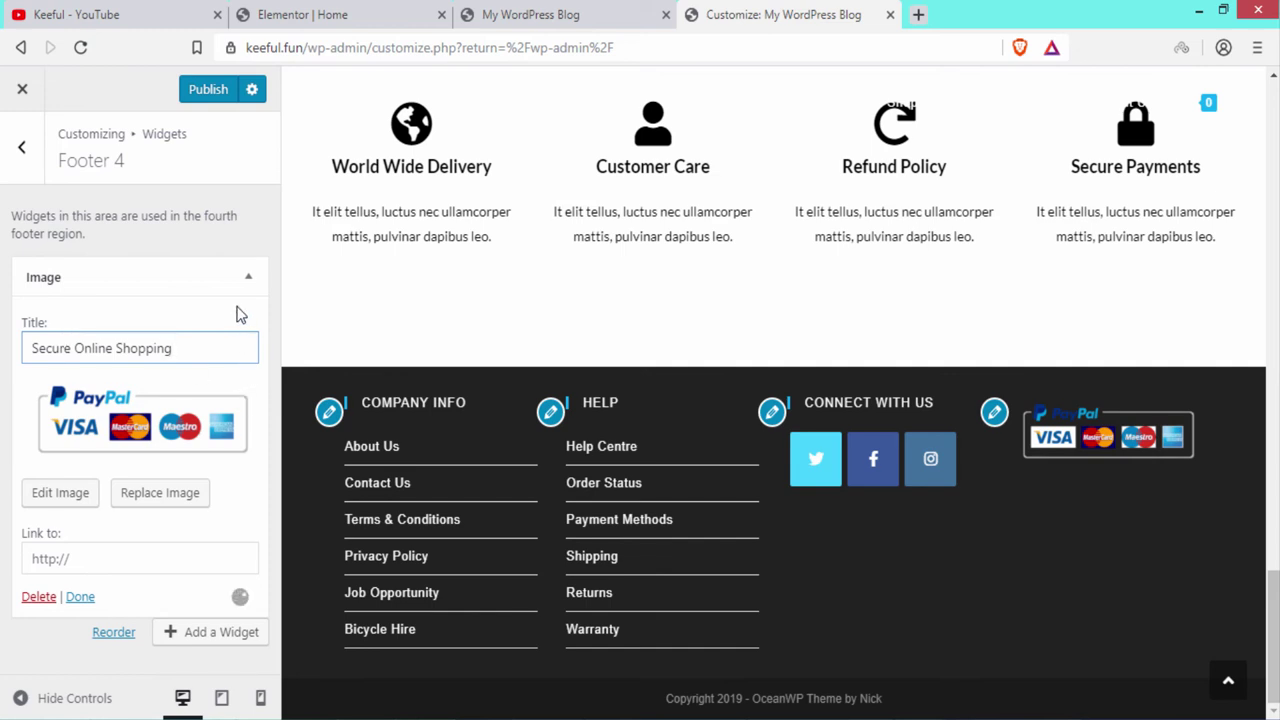
{"action": "left_click_drag", "start_coordinate": [173, 348], "coordinate": [95, 348]}
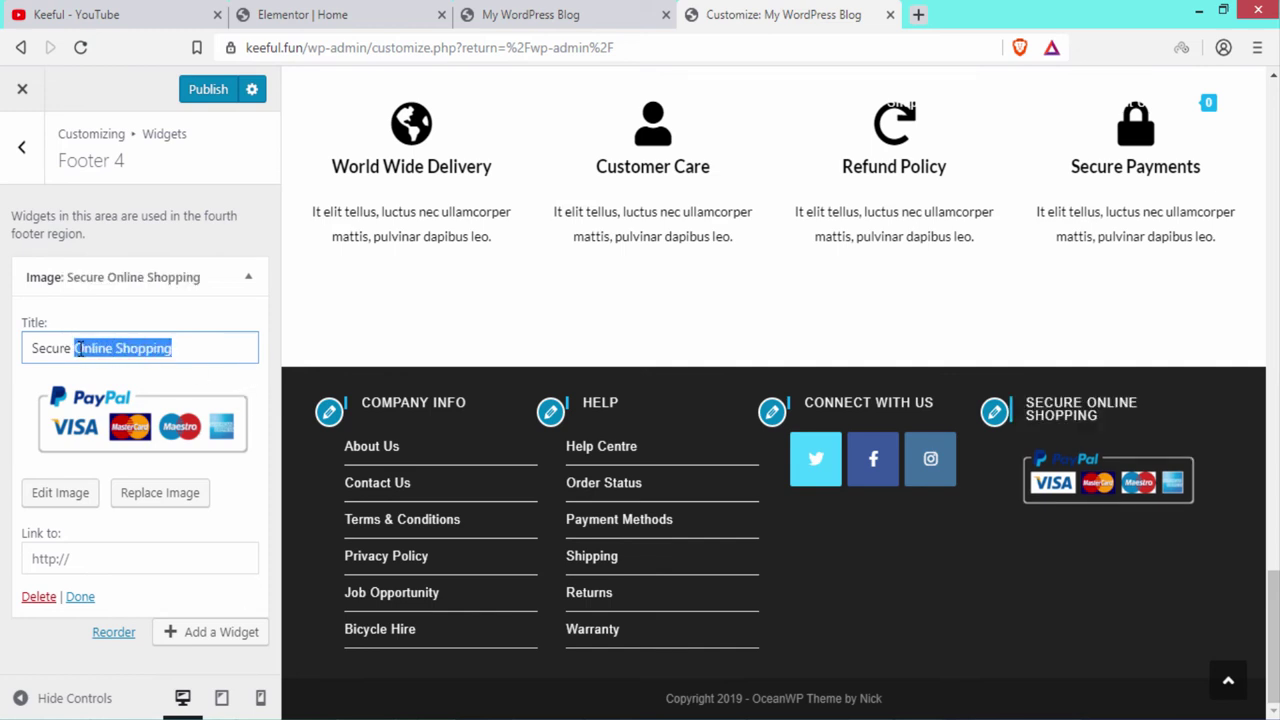
{"action": "type", "text": "Payments"}
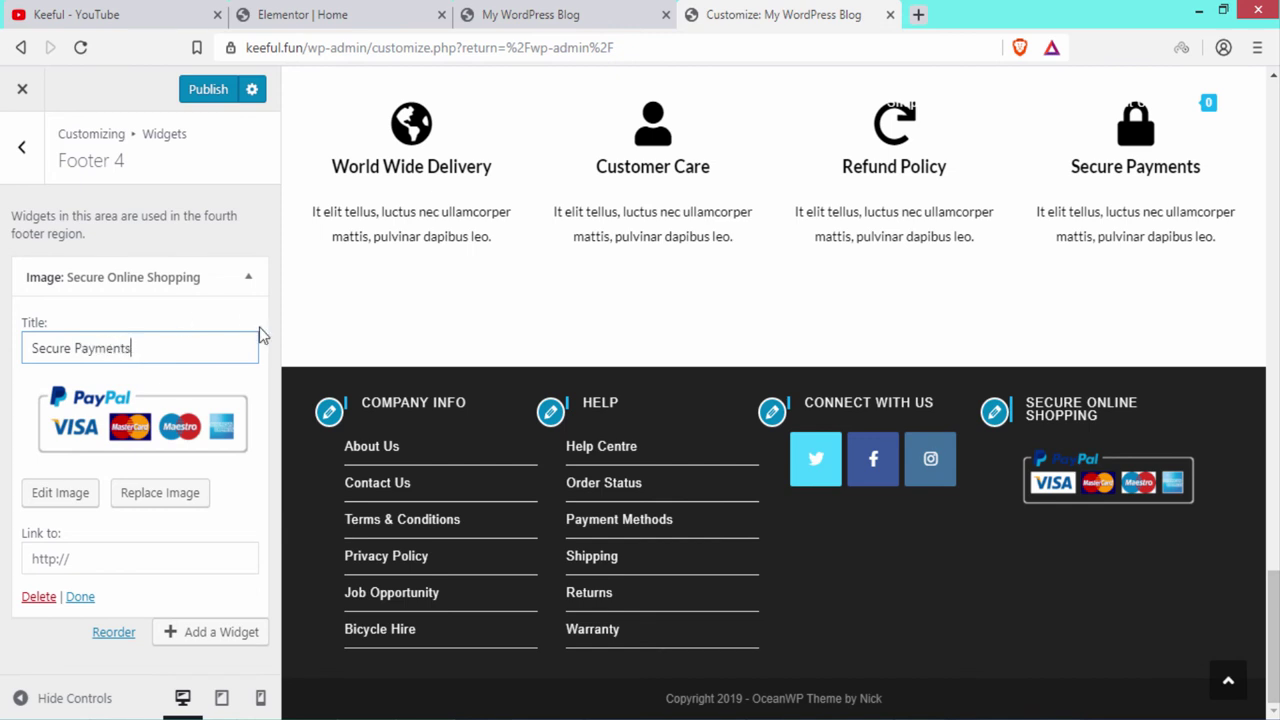
{"action": "left_click", "coordinate": [205, 312]}
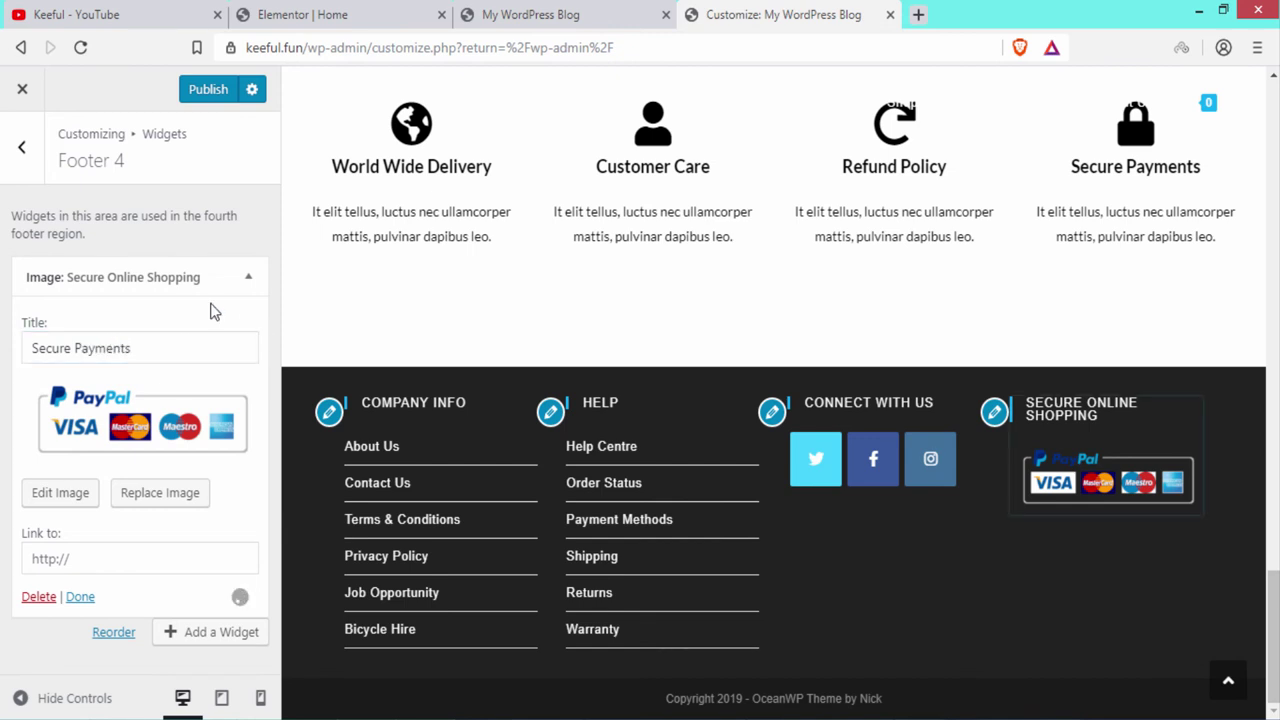
{"action": "left_click", "coordinate": [210, 92]}
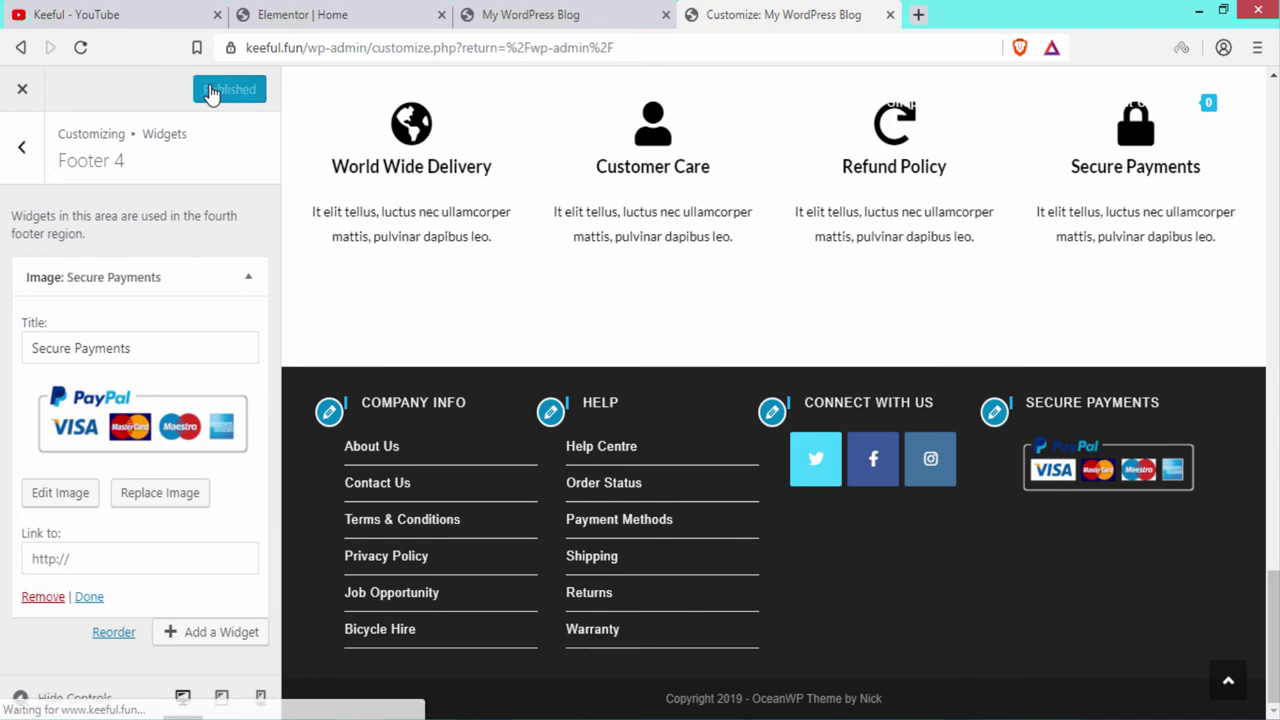
- Reload the live site tab to check the four-column footer
{"action": "left_click", "coordinate": [500, 14]}
{"action": "scroll", "coordinate": [503, 259], "scroll_direction": "down", "scroll_amount": 20}
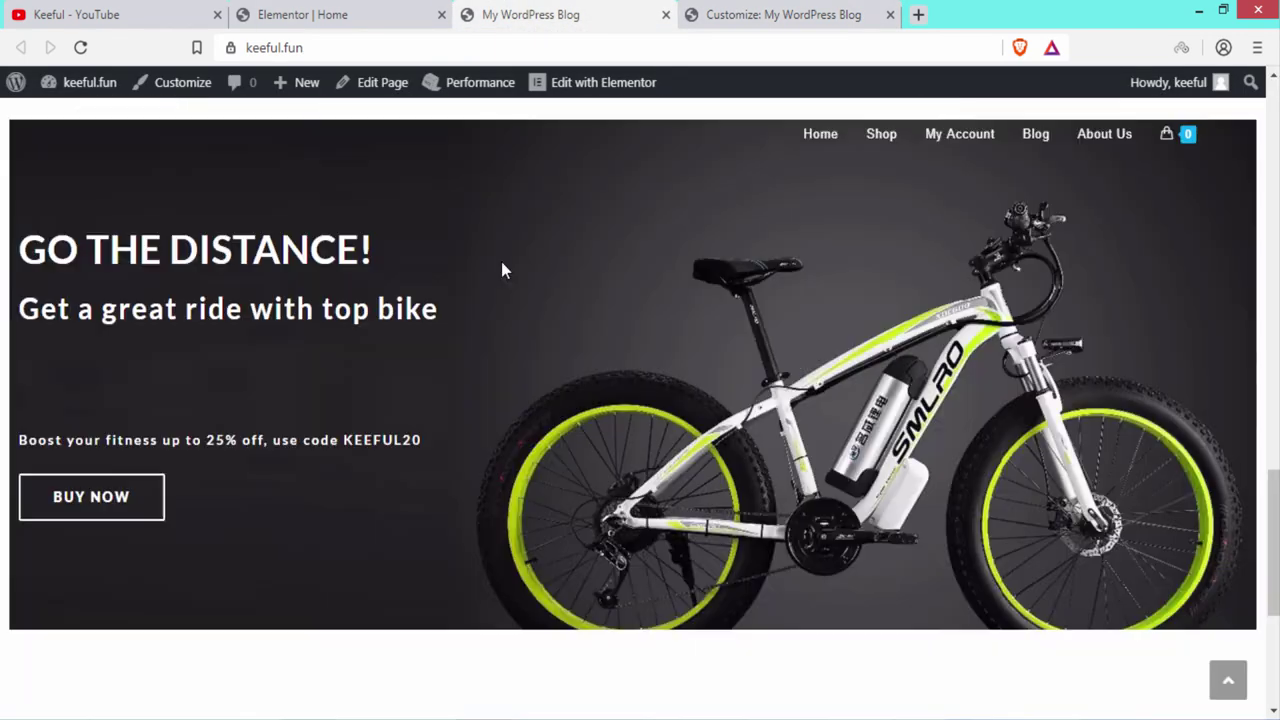
{"action": "key", "text": "F5"}
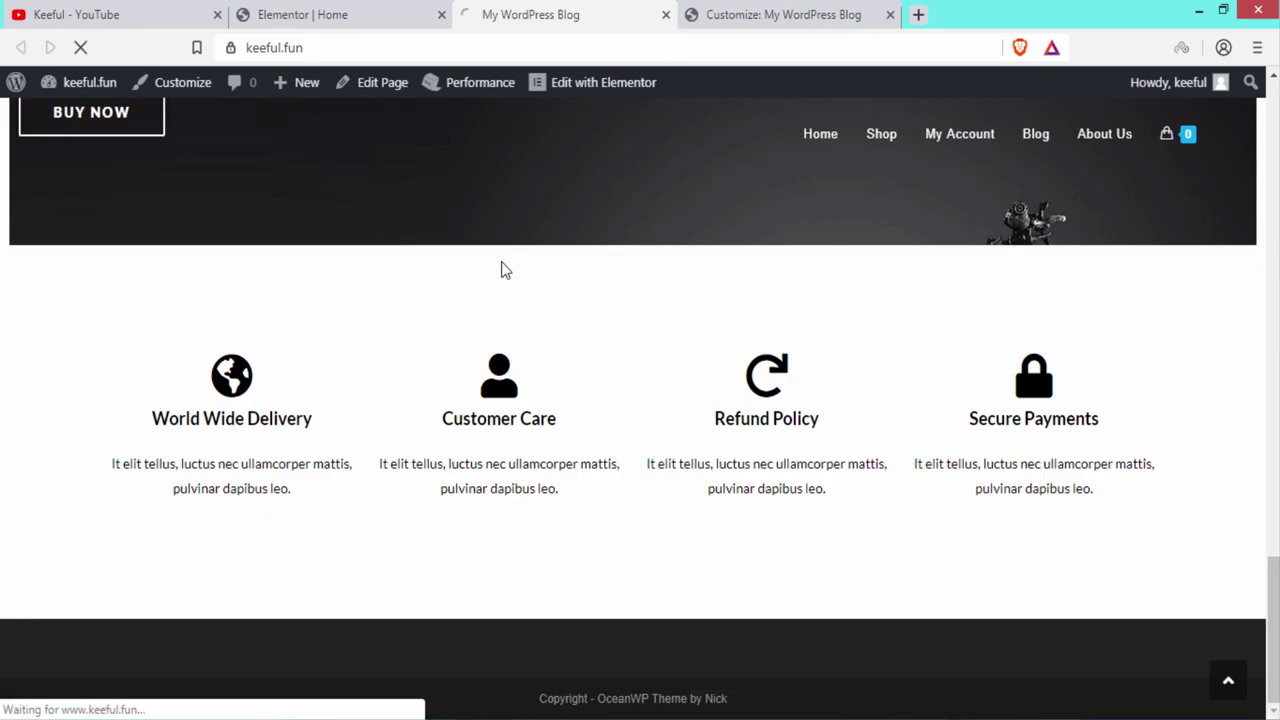
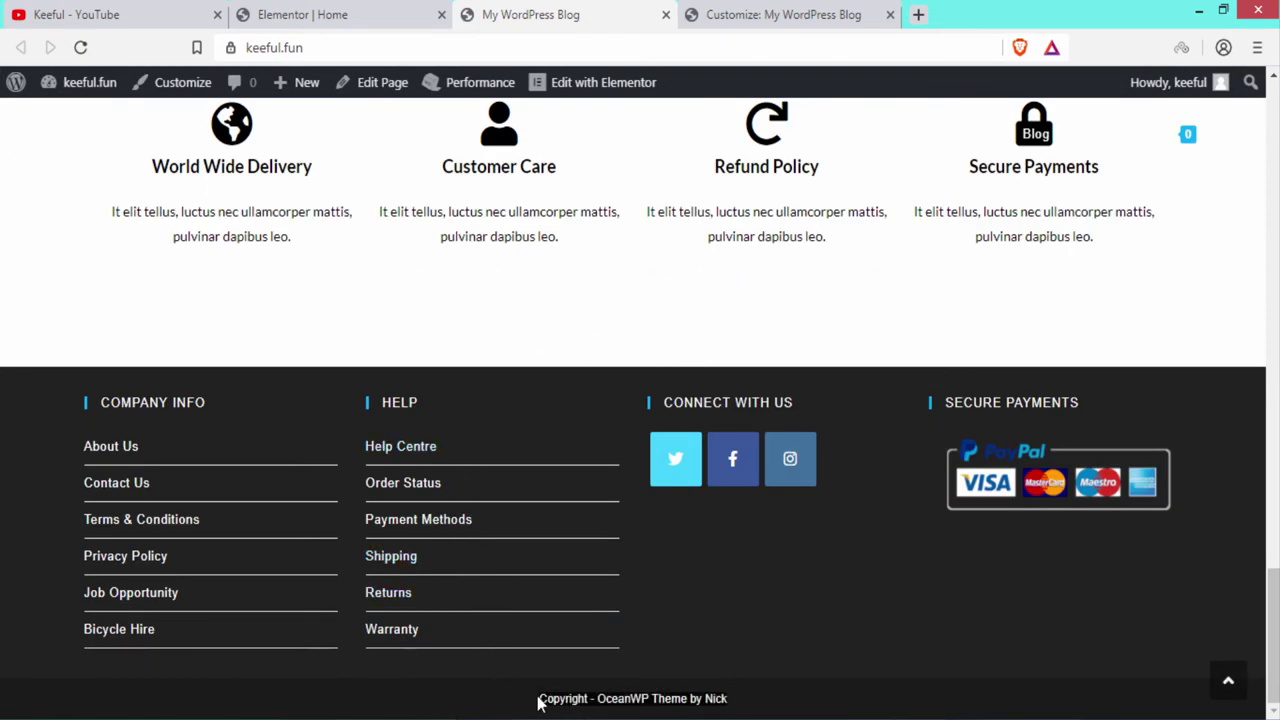
- In the Customizer, go back through the menus to the Footer Bottom settings
{"action": "left_click", "coordinate": [752, 14]}
{"action": "left_click", "coordinate": [24, 152]}
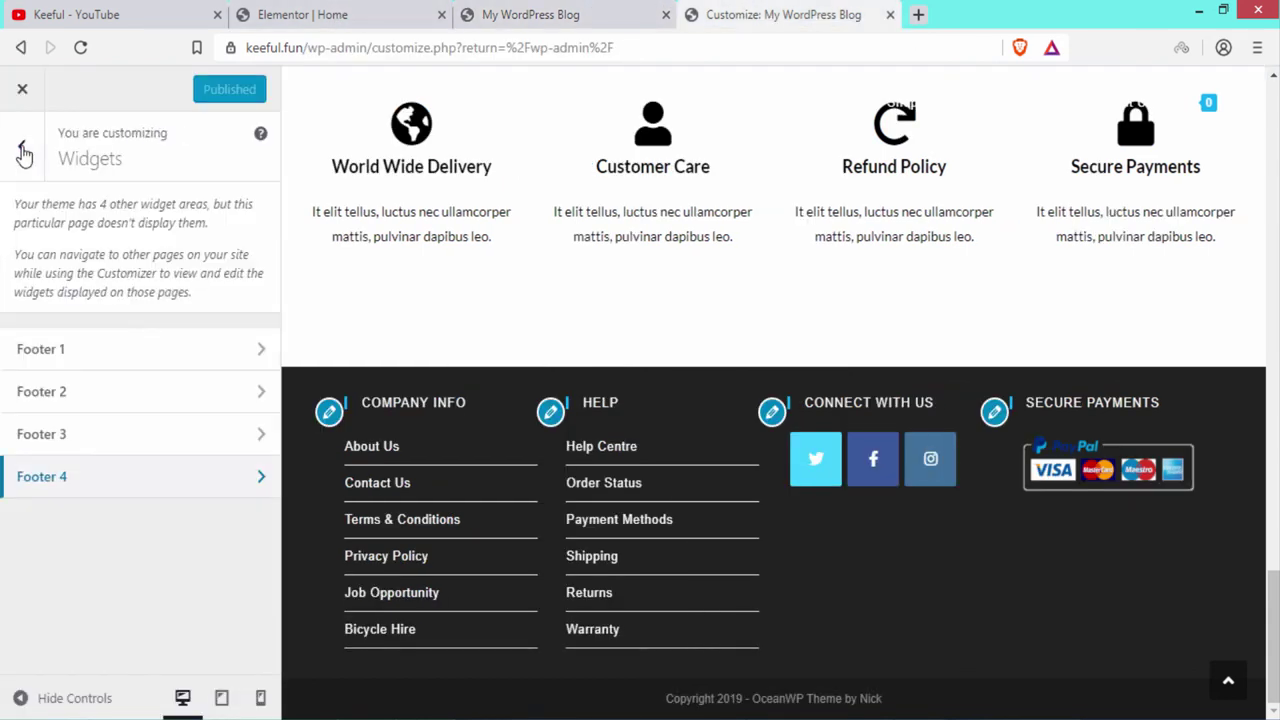
{"action": "left_click", "coordinate": [23, 151]}
{"action": "scroll", "coordinate": [110, 440], "scroll_direction": "down", "scroll_amount": 1}
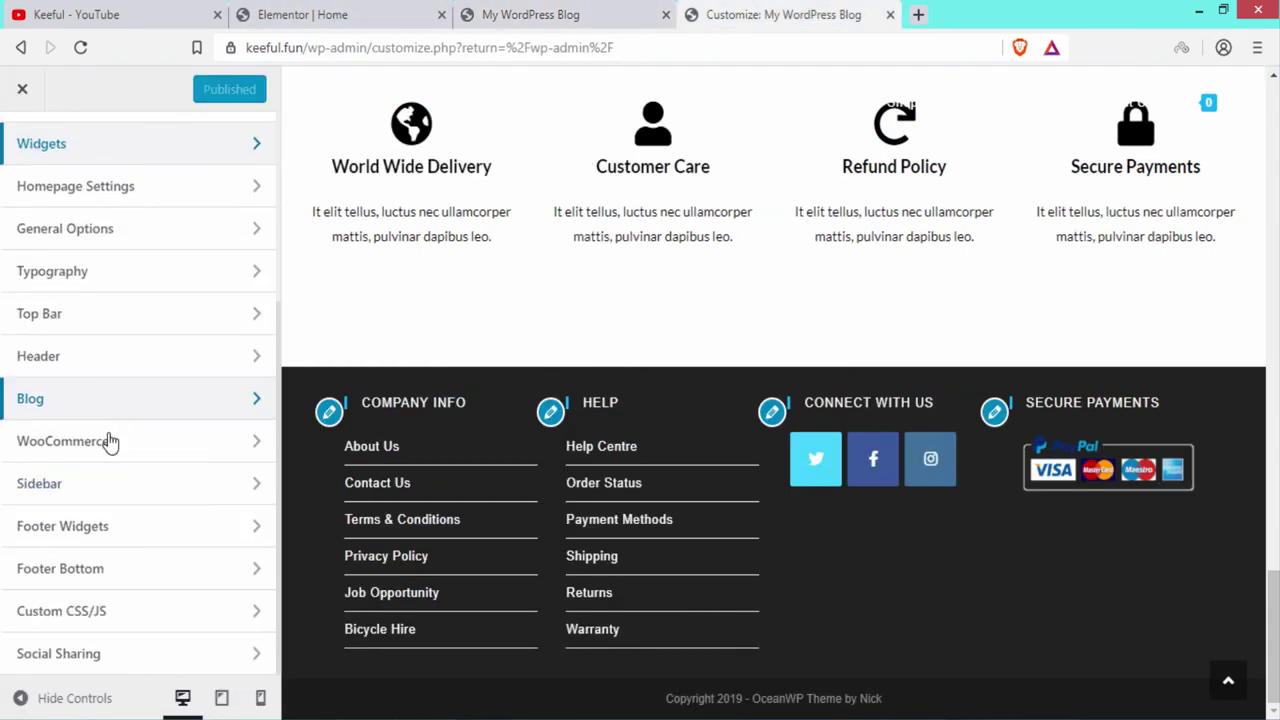
{"action": "left_click", "coordinate": [105, 570]}
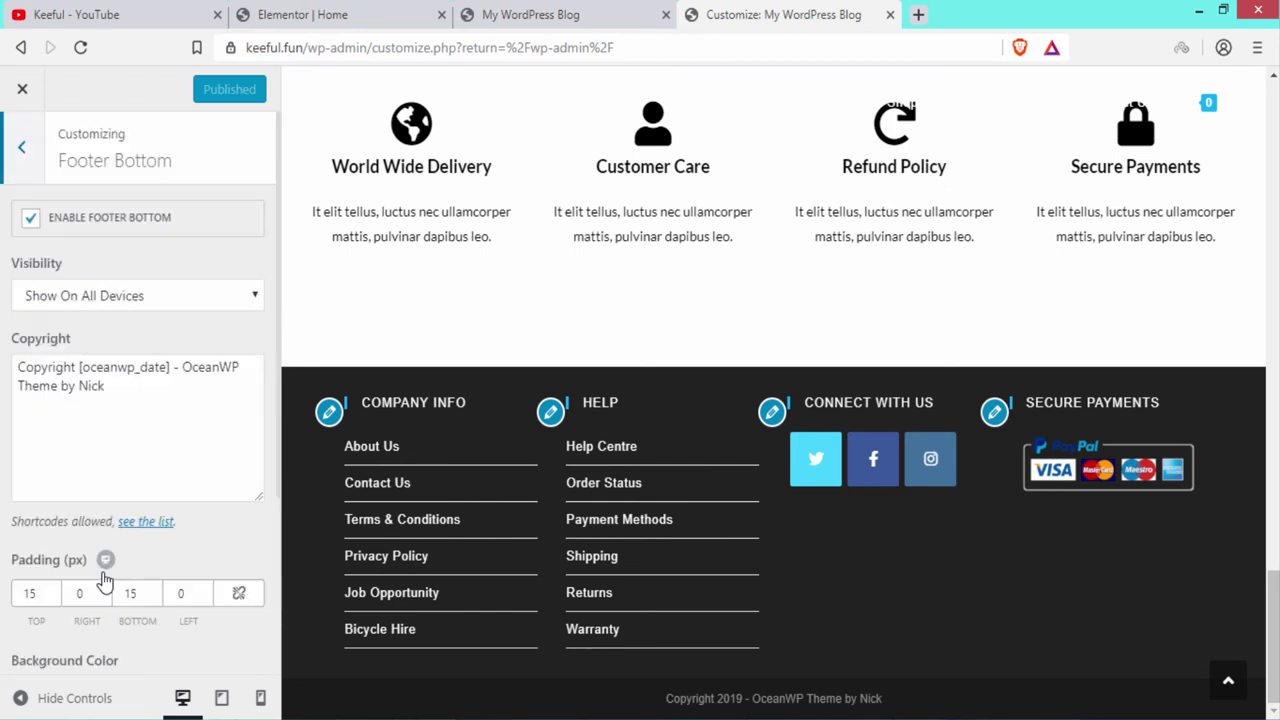
- Replace the copyright text with 'Copyright © 2019 KEEFUL' and publish it
{"action": "left_click_drag", "start_coordinate": [106, 386], "coordinate": [14, 375]}
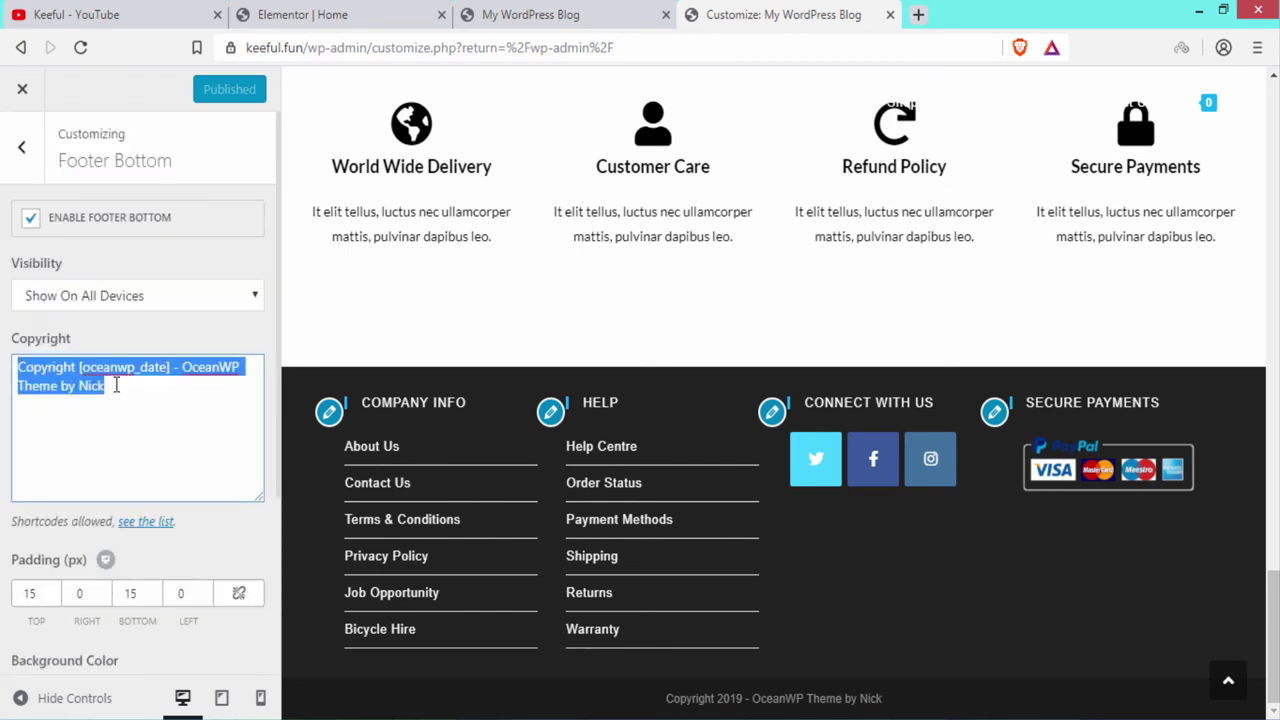
{"action": "key", "text": "BackSpace"}
{"action": "type", "text": "Copyright "}
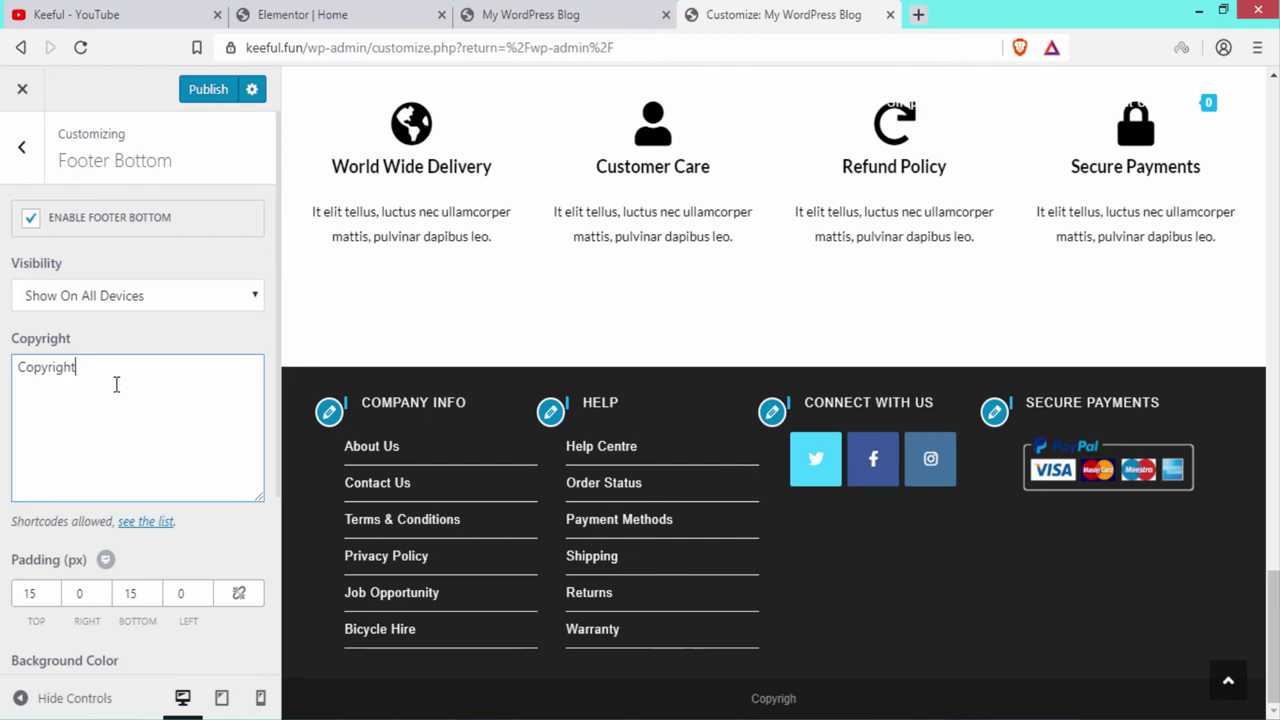
{"action": "type", "text": "© 2019 KEEFUL"}
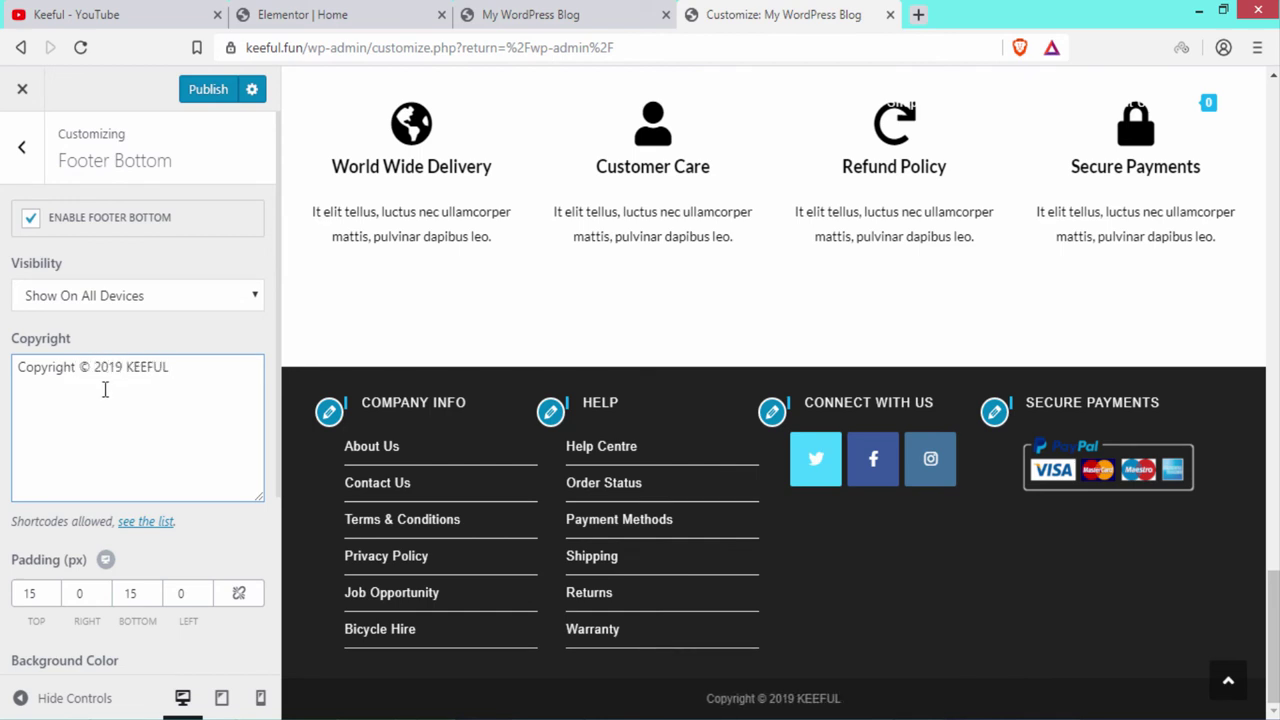
{"action": "left_click", "coordinate": [208, 90]}
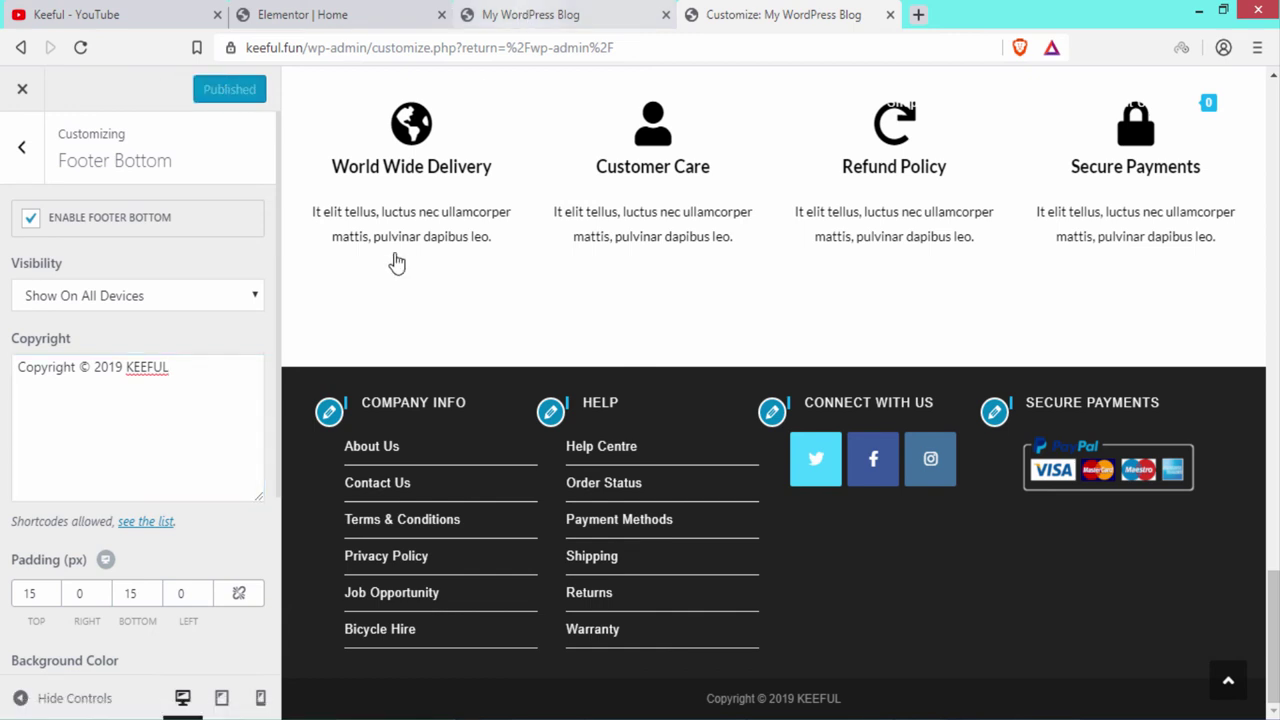
{"action": "key", "text": "ctrl+shift+Tab"}
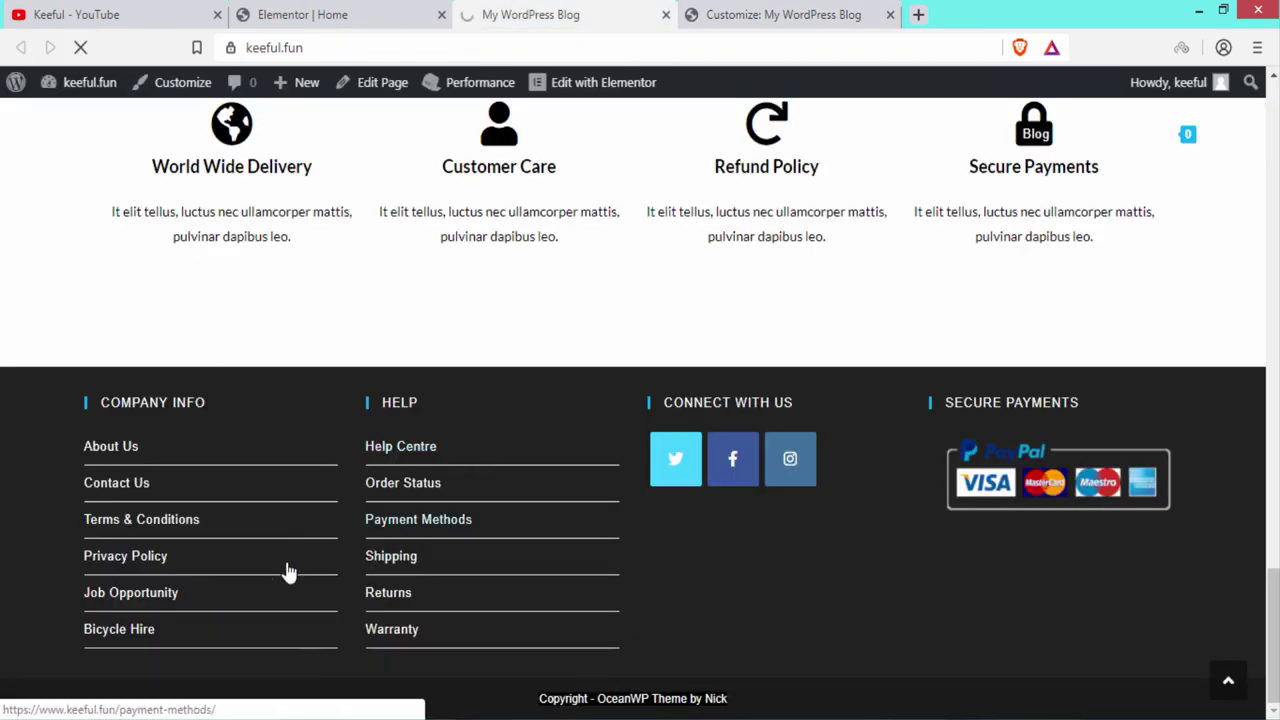
- Reload the live homepage, check the new KEEFUL footer, and scroll back to the top
{"action": "left_click", "coordinate": [418, 519]}
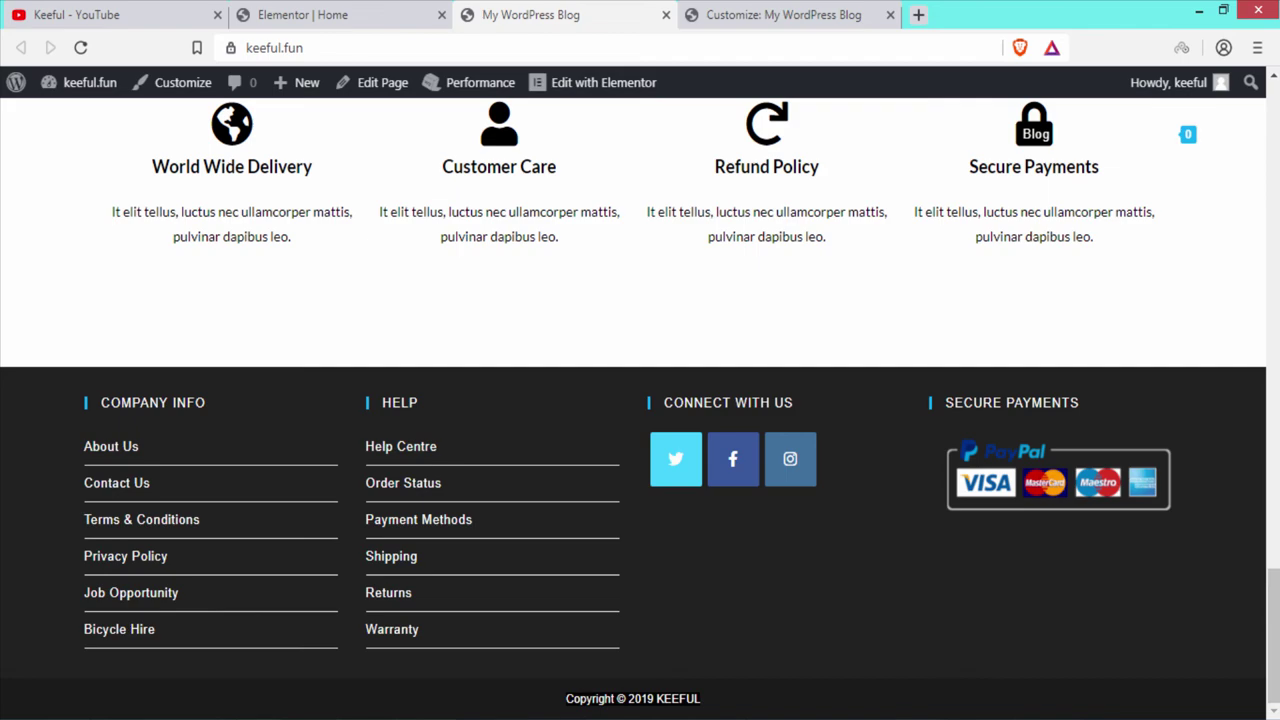
{"action": "scroll", "coordinate": [798, 593], "scroll_direction": "up", "scroll_amount": 7}
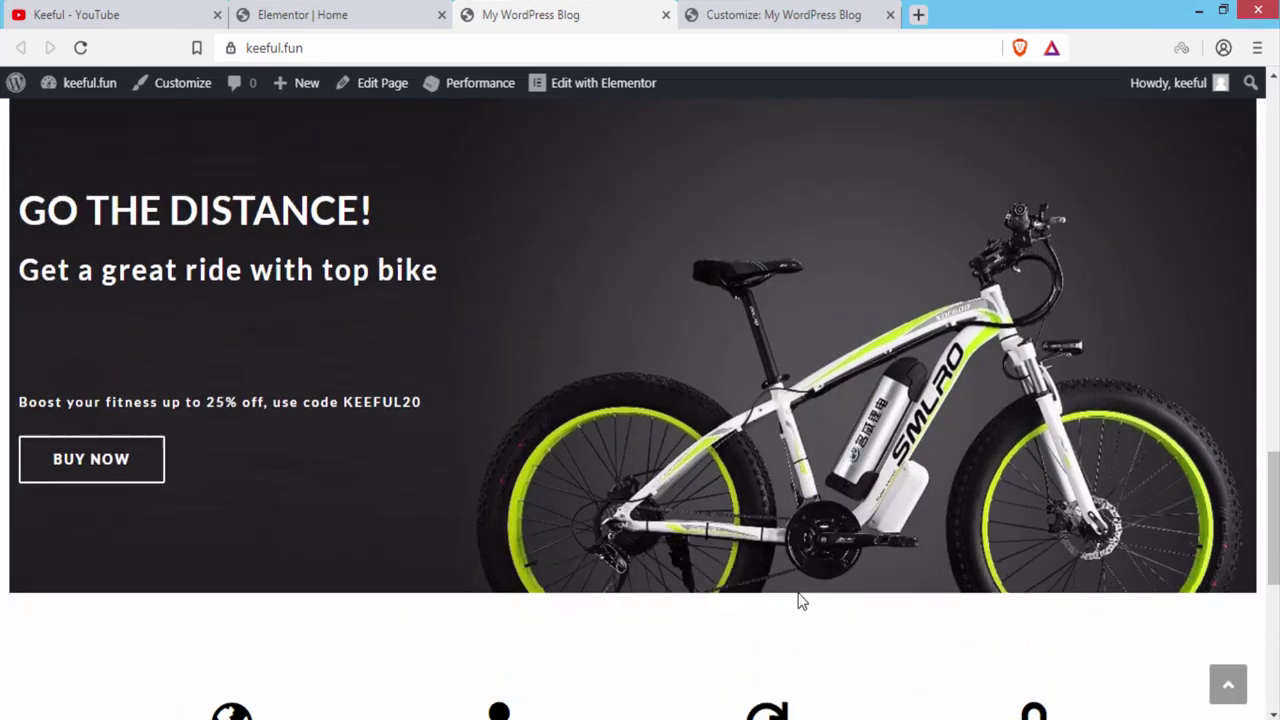
{"action": "scroll", "coordinate": [798, 598], "scroll_direction": "up", "scroll_amount": 10}
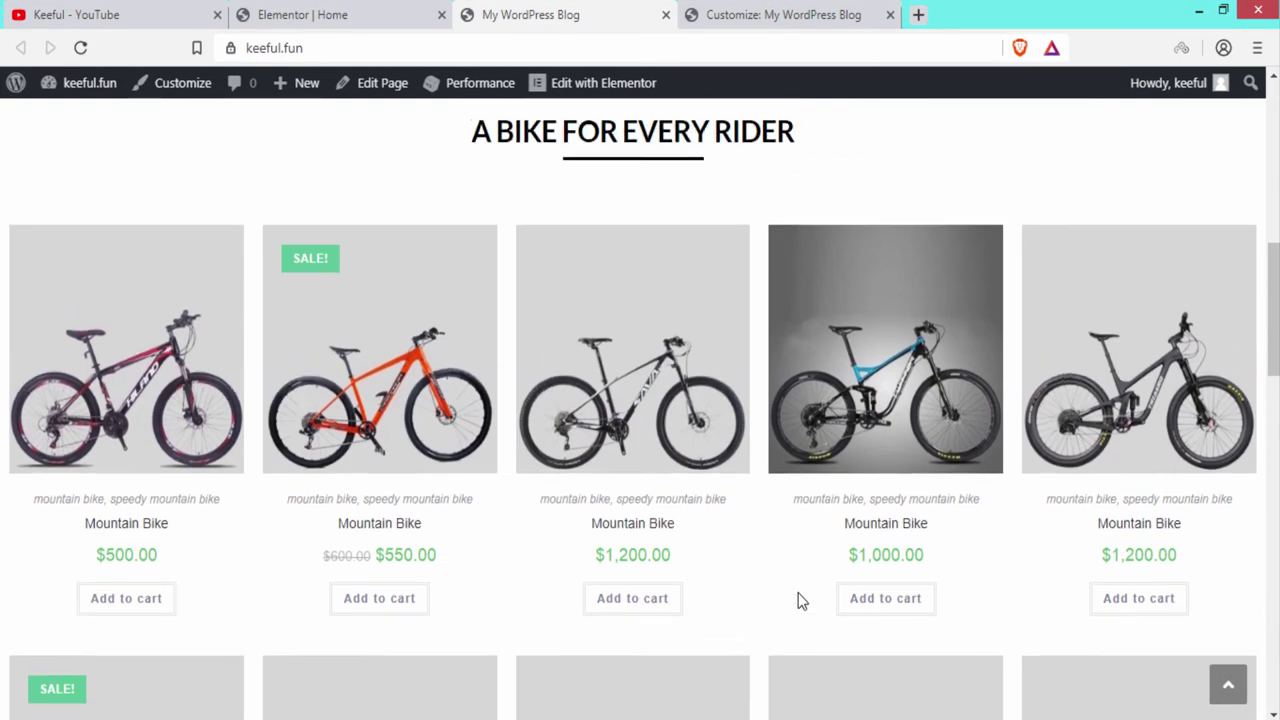
{"action": "scroll", "coordinate": [800, 603], "scroll_direction": "up", "scroll_amount": 5}
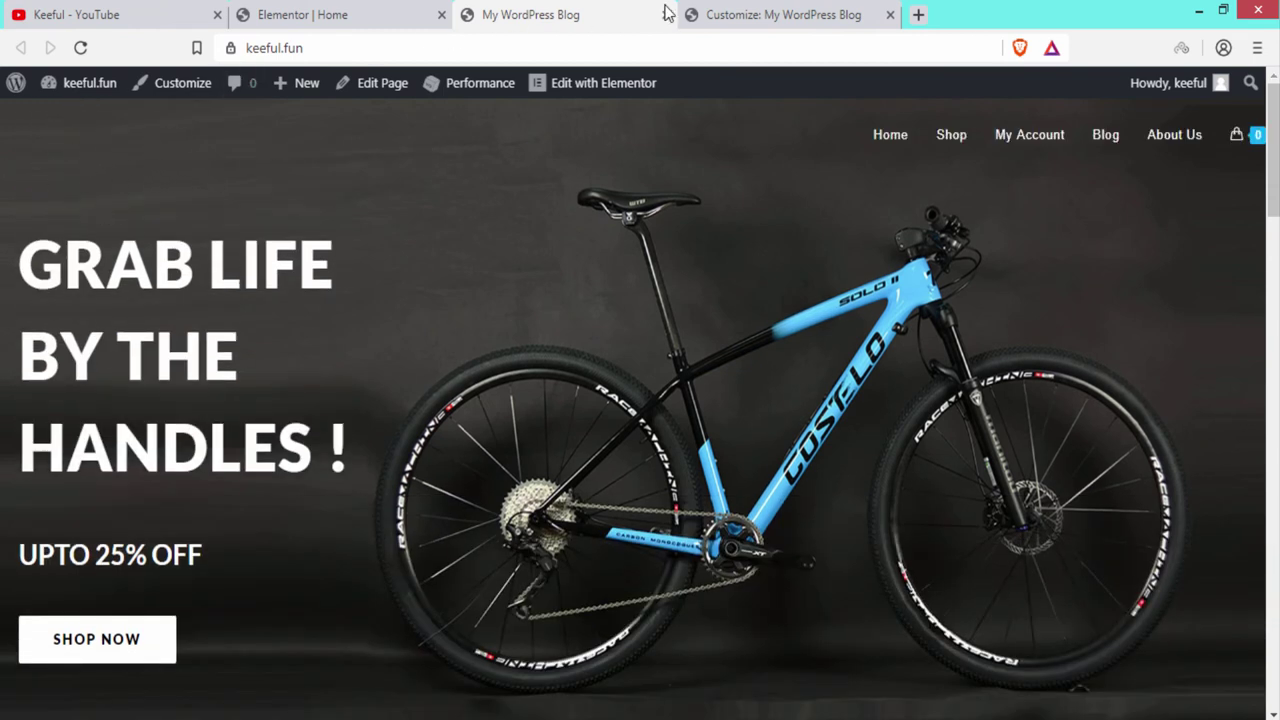
{"action": "left_click", "coordinate": [722, 14]}
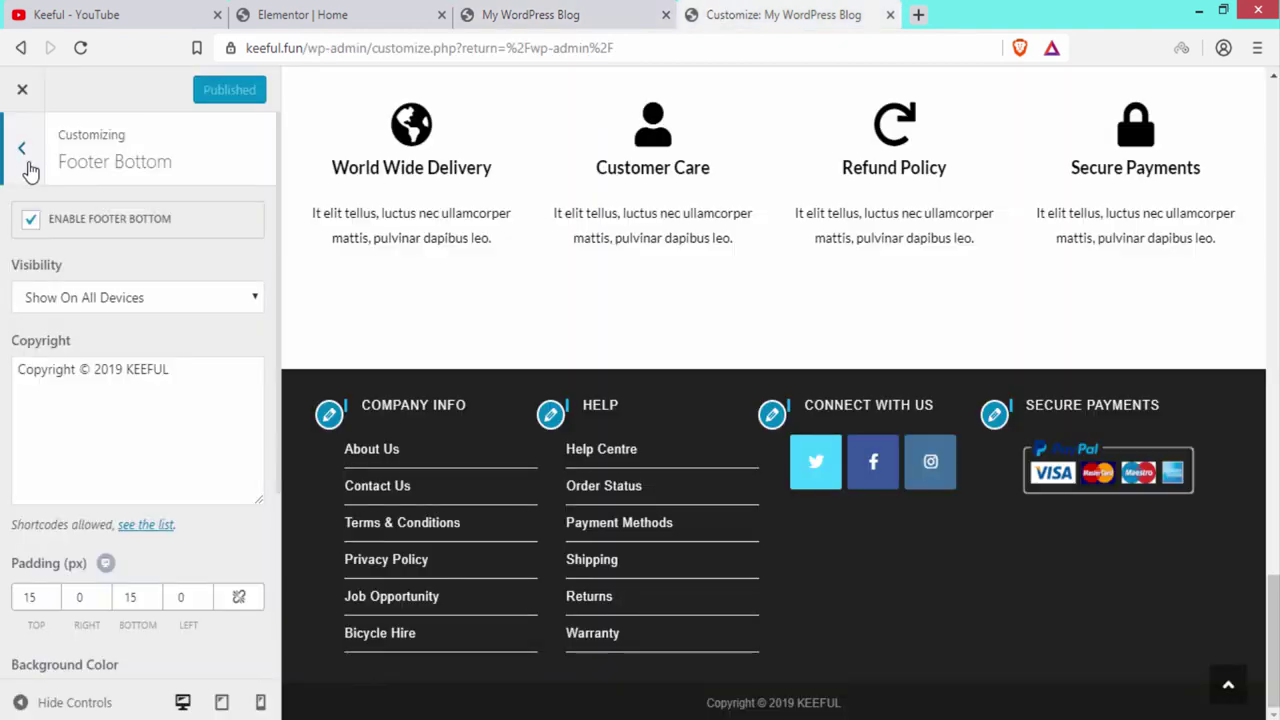
- Open Header > Logo in the Customizer and start uploading a new logo image
{"action": "left_click", "coordinate": [22, 149]}
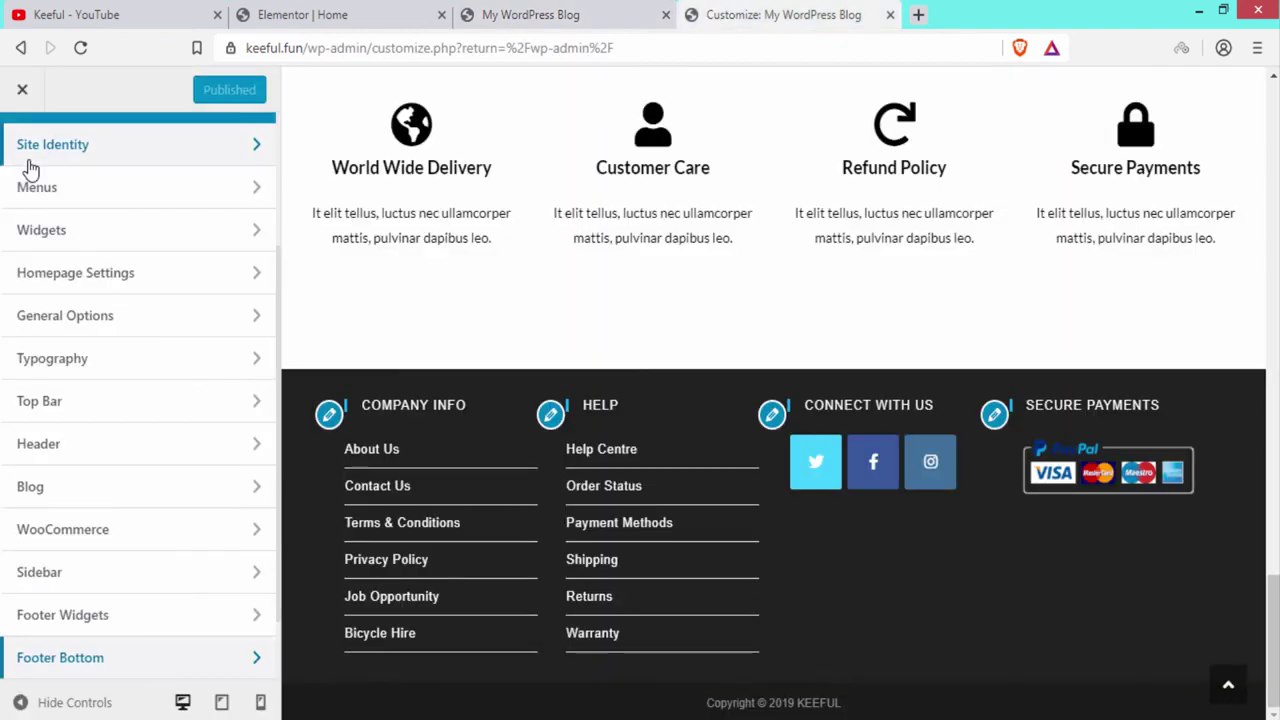
{"action": "scroll", "coordinate": [56, 562], "scroll_direction": "up", "scroll_amount": 1}
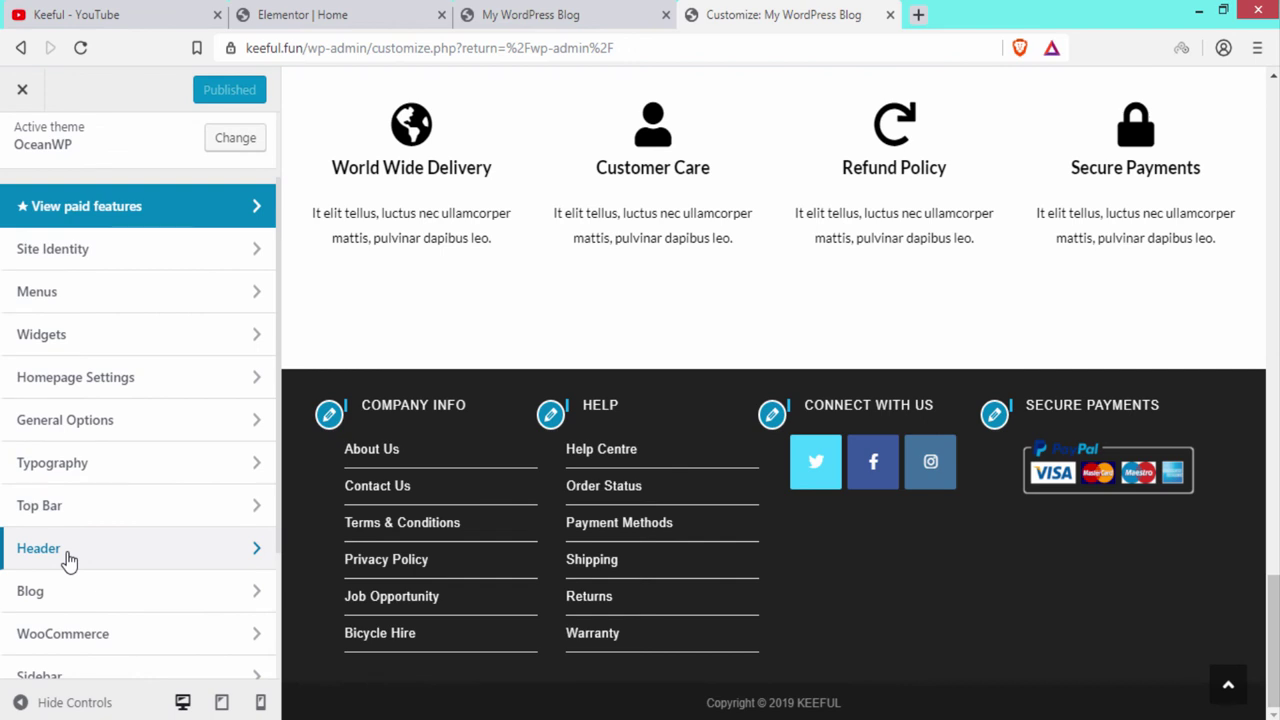
{"action": "left_click", "coordinate": [69, 561]}
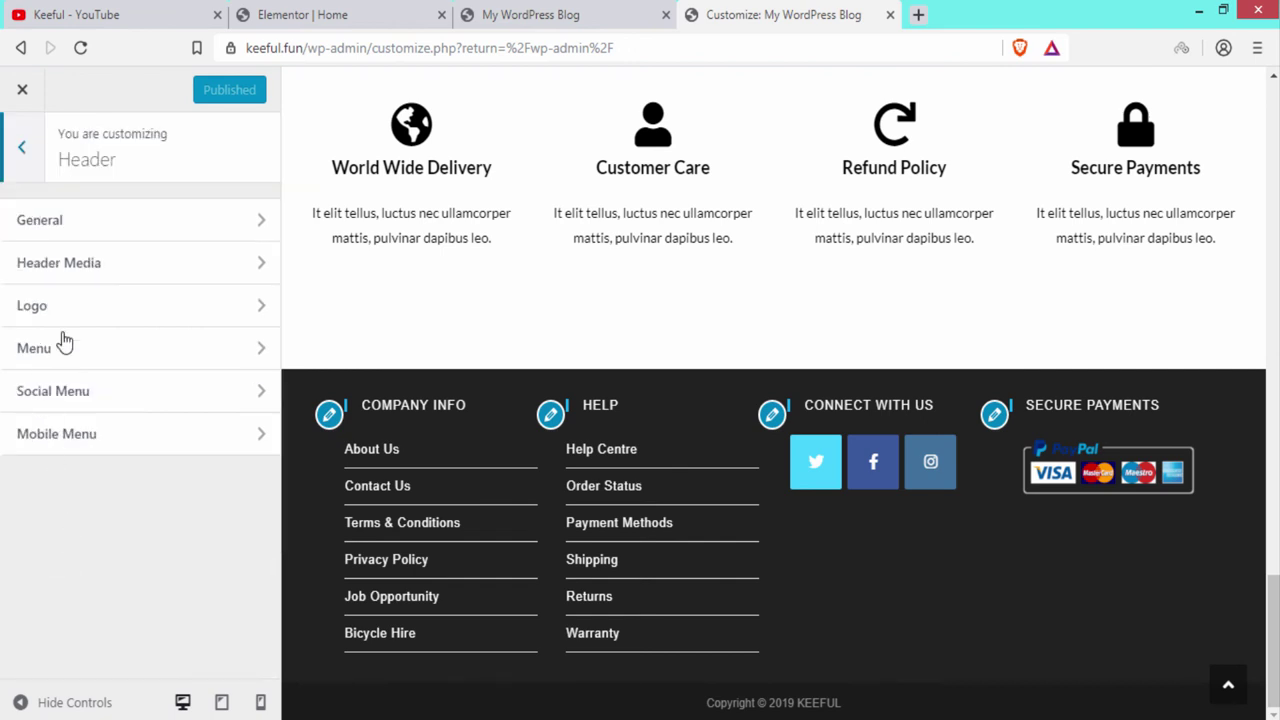
{"action": "left_click", "coordinate": [148, 310]}
{"action": "left_click", "coordinate": [118, 264]}
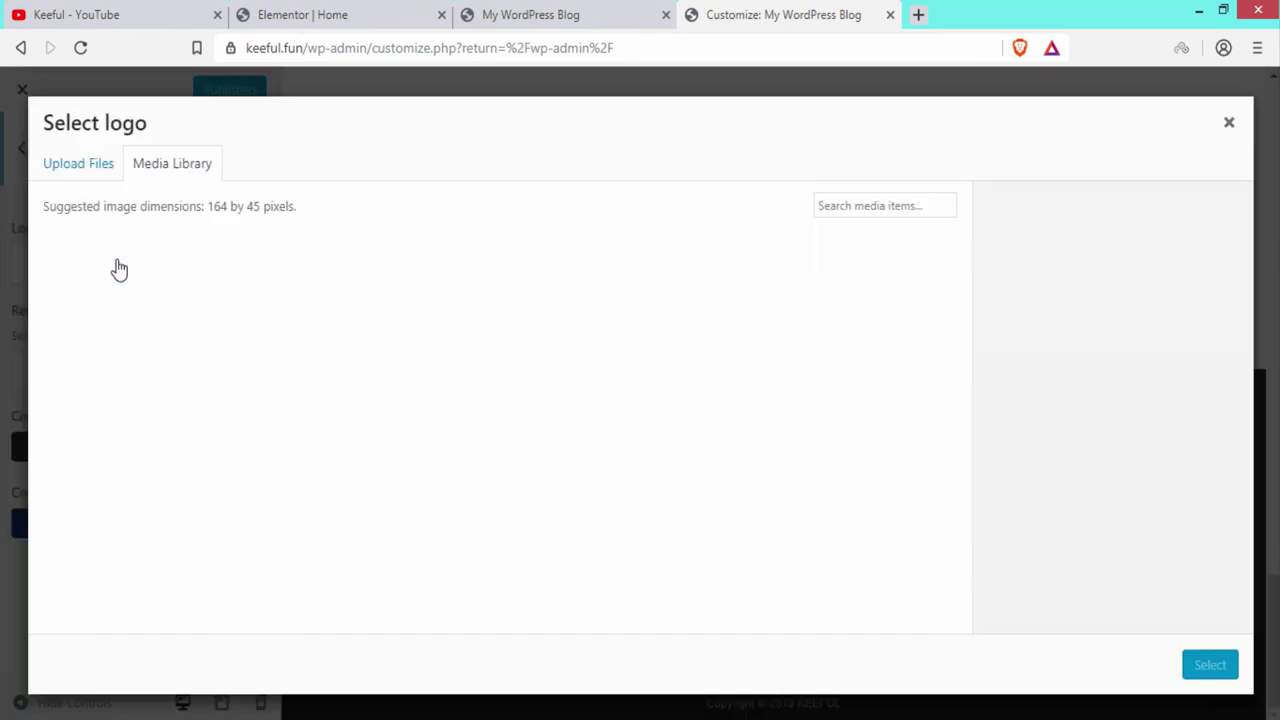
{"action": "left_click", "coordinate": [92, 166]}
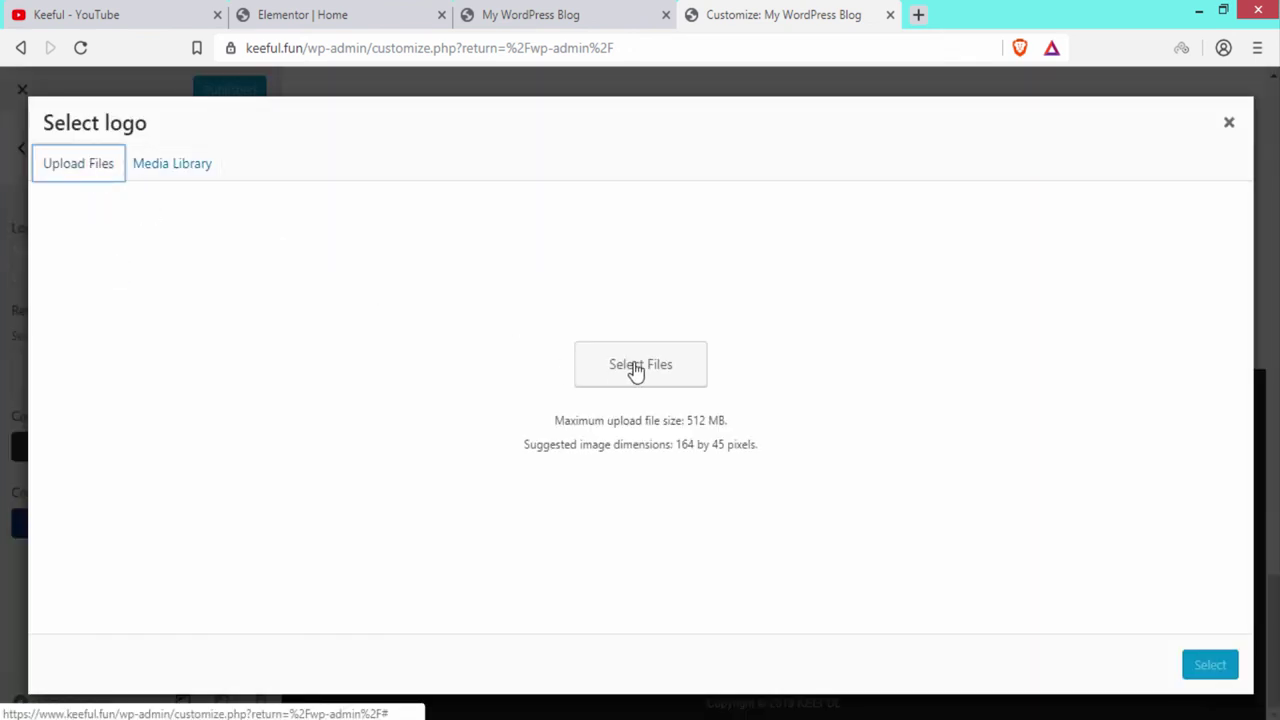
{"action": "left_click", "coordinate": [644, 410]}
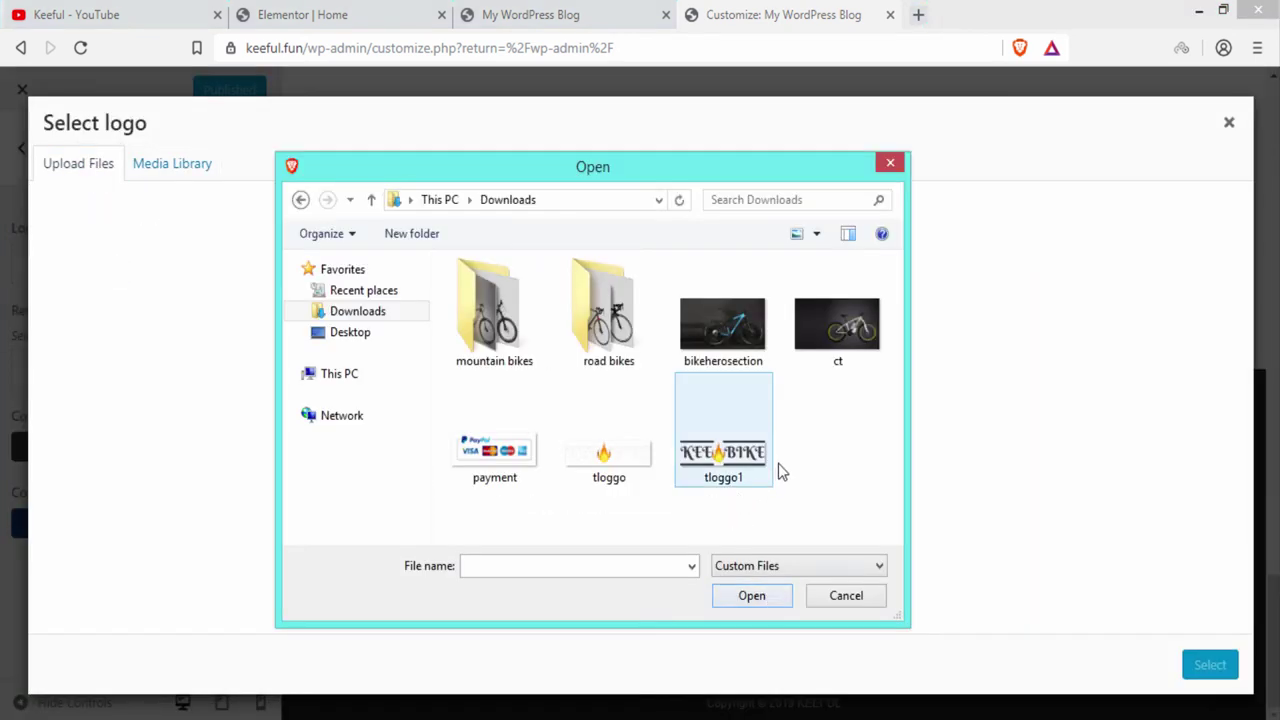
- Upload tloggo1 from Downloads, select it, and crop it as the header logo
{"action": "left_click", "coordinate": [603, 456]}
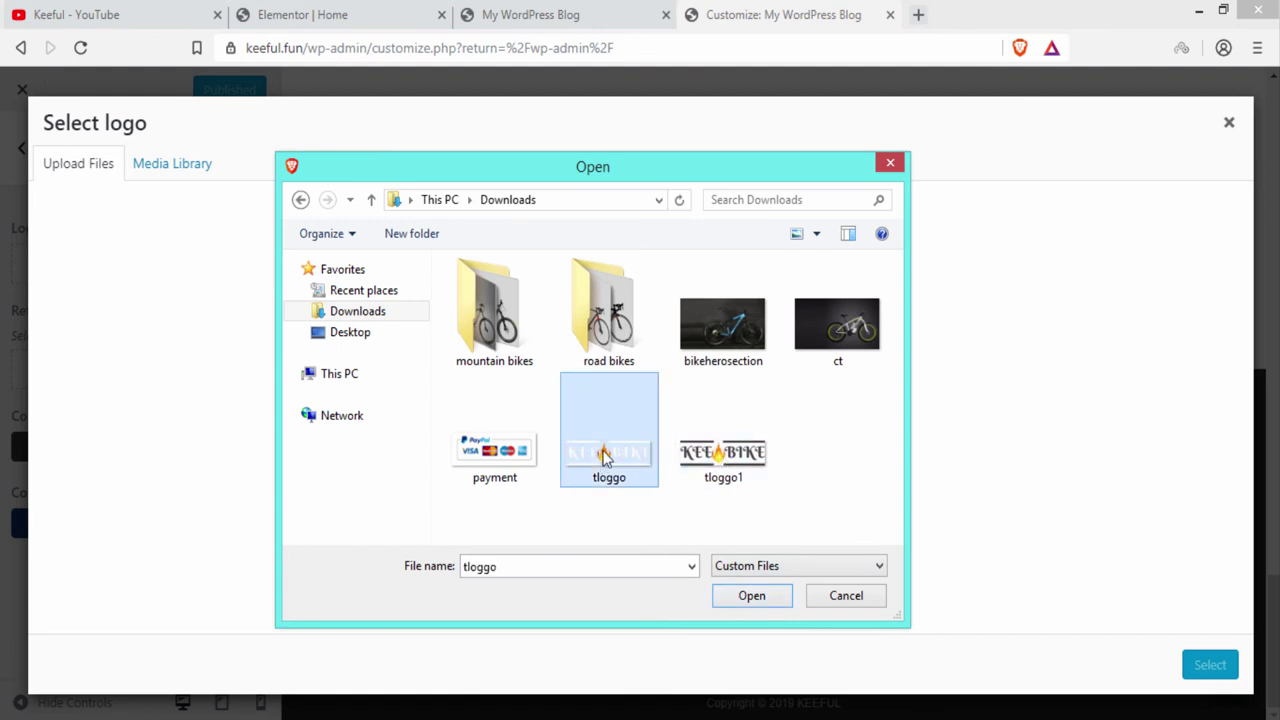
{"action": "left_click", "coordinate": [700, 458]}
{"action": "left_click", "coordinate": [592, 460]}
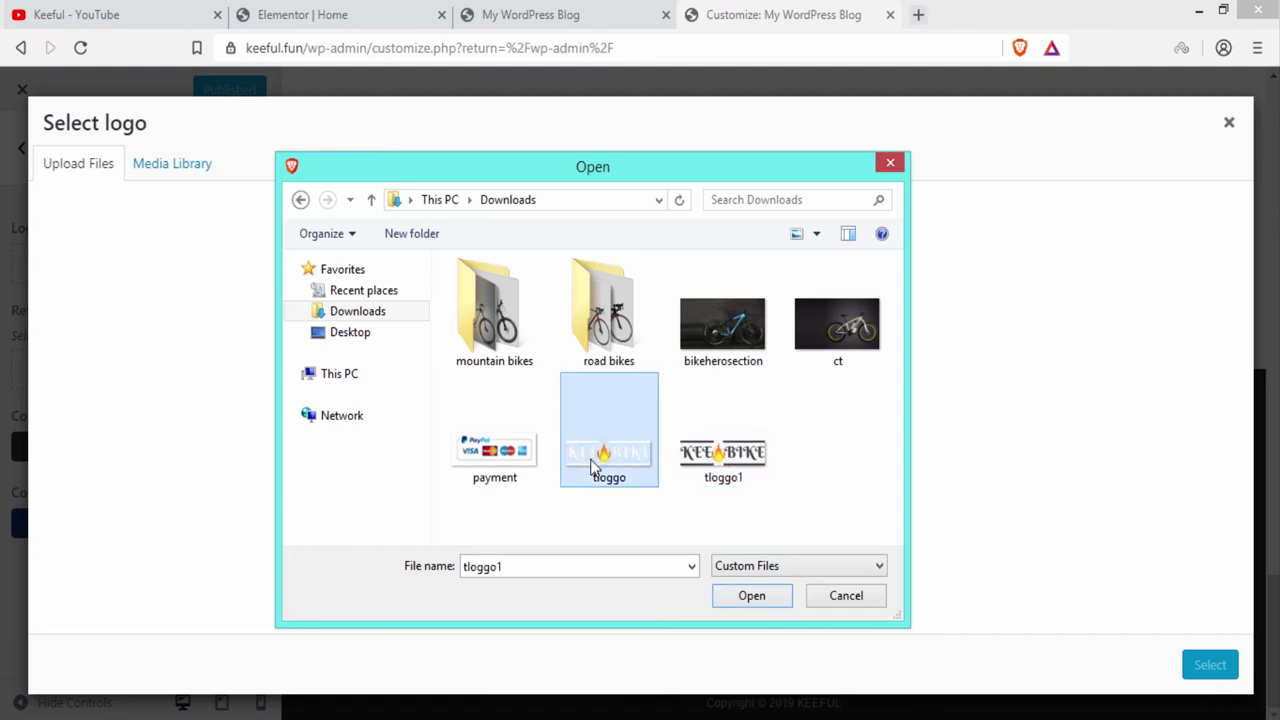
{"action": "left_click", "coordinate": [724, 456]}
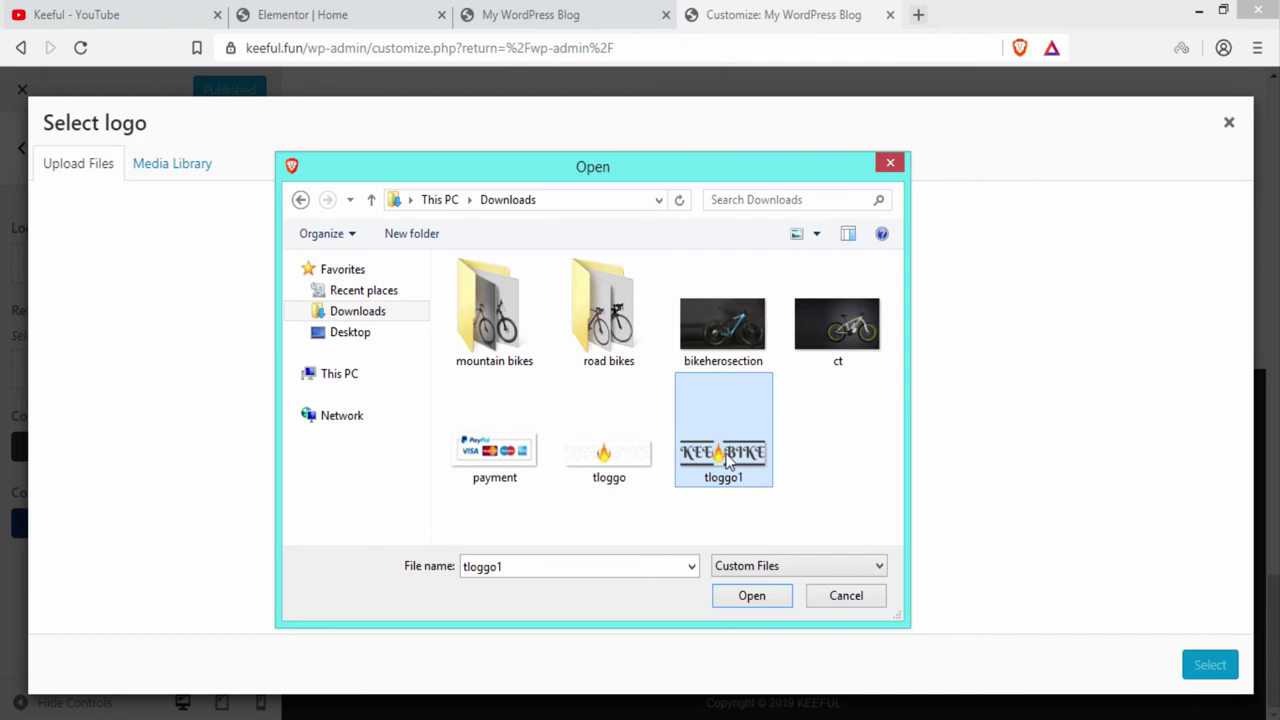
{"action": "left_click", "coordinate": [761, 600]}
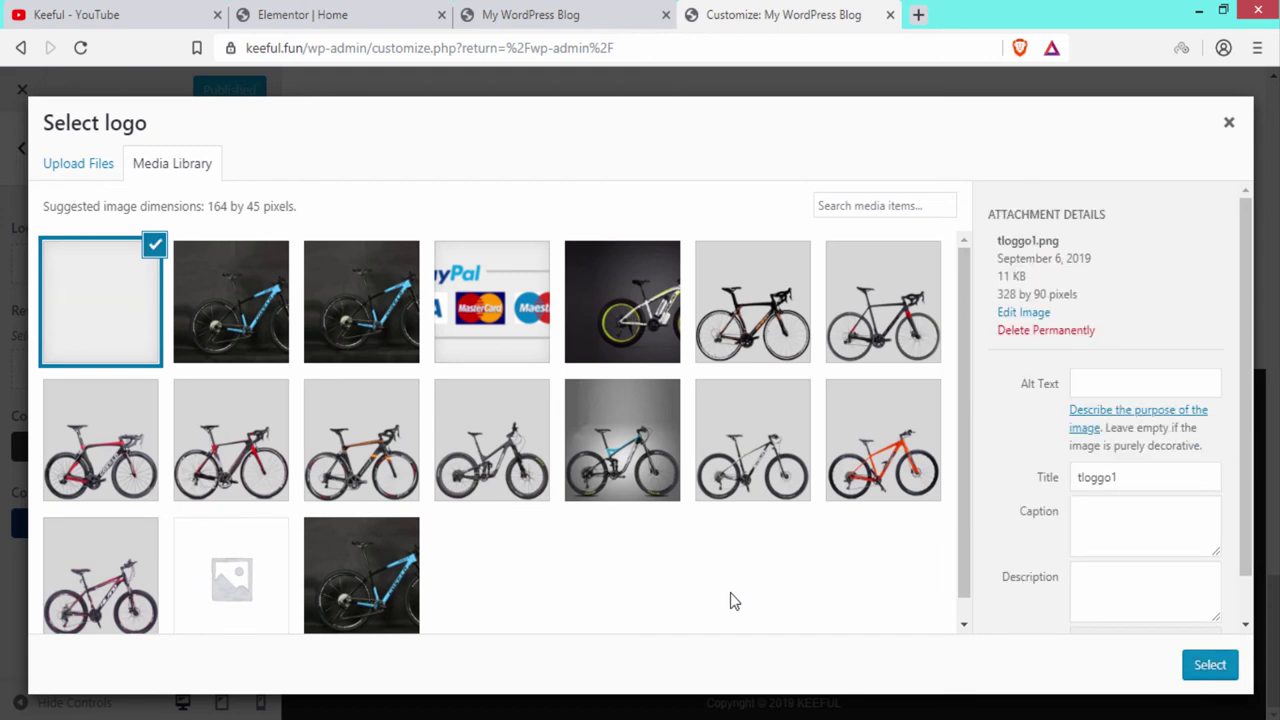
{"action": "left_click", "coordinate": [1207, 666]}
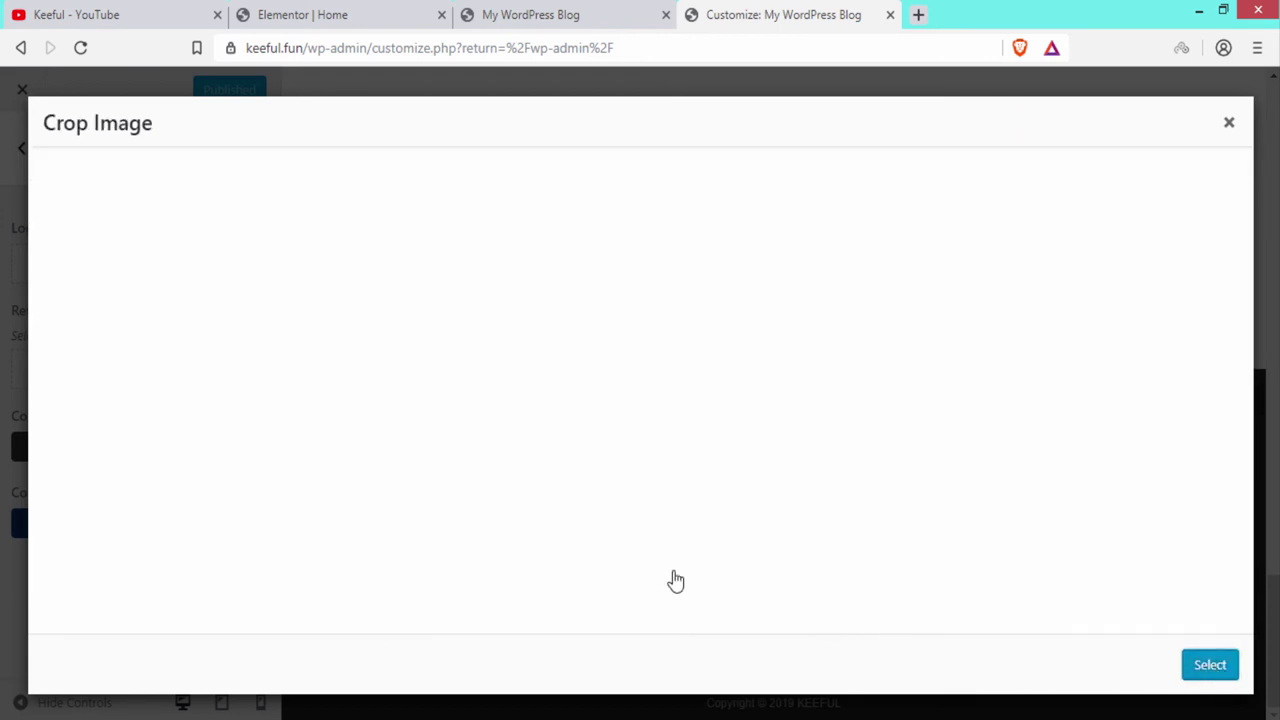
{"action": "left_click", "coordinate": [1073, 663]}
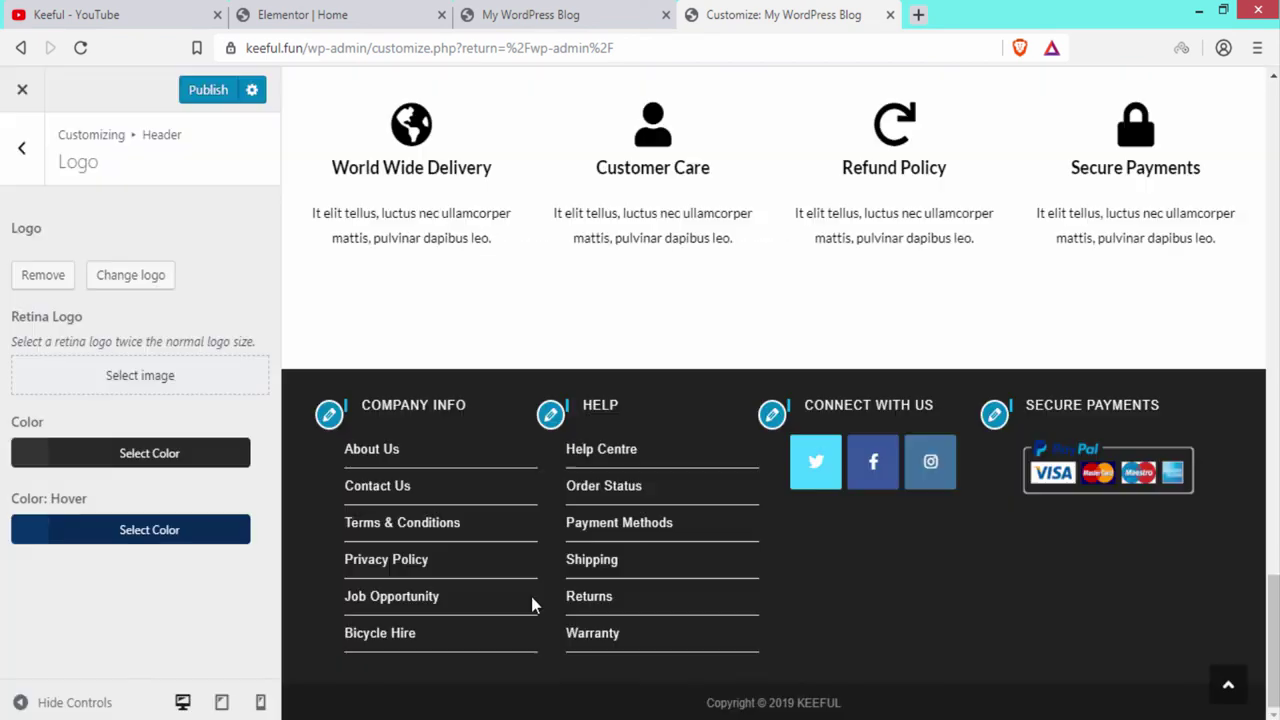
{"action": "scroll", "coordinate": [445, 460], "scroll_direction": "up", "scroll_amount": 15}
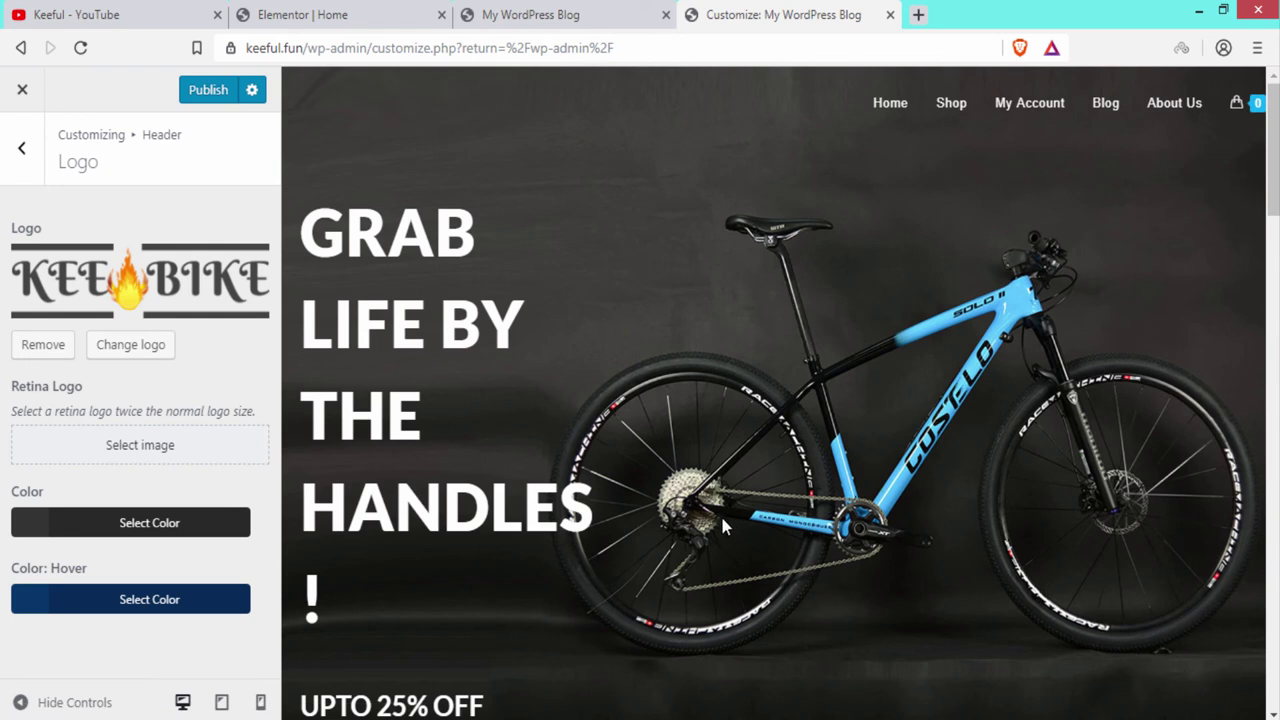
{"action": "left_click", "coordinate": [568, 14]}
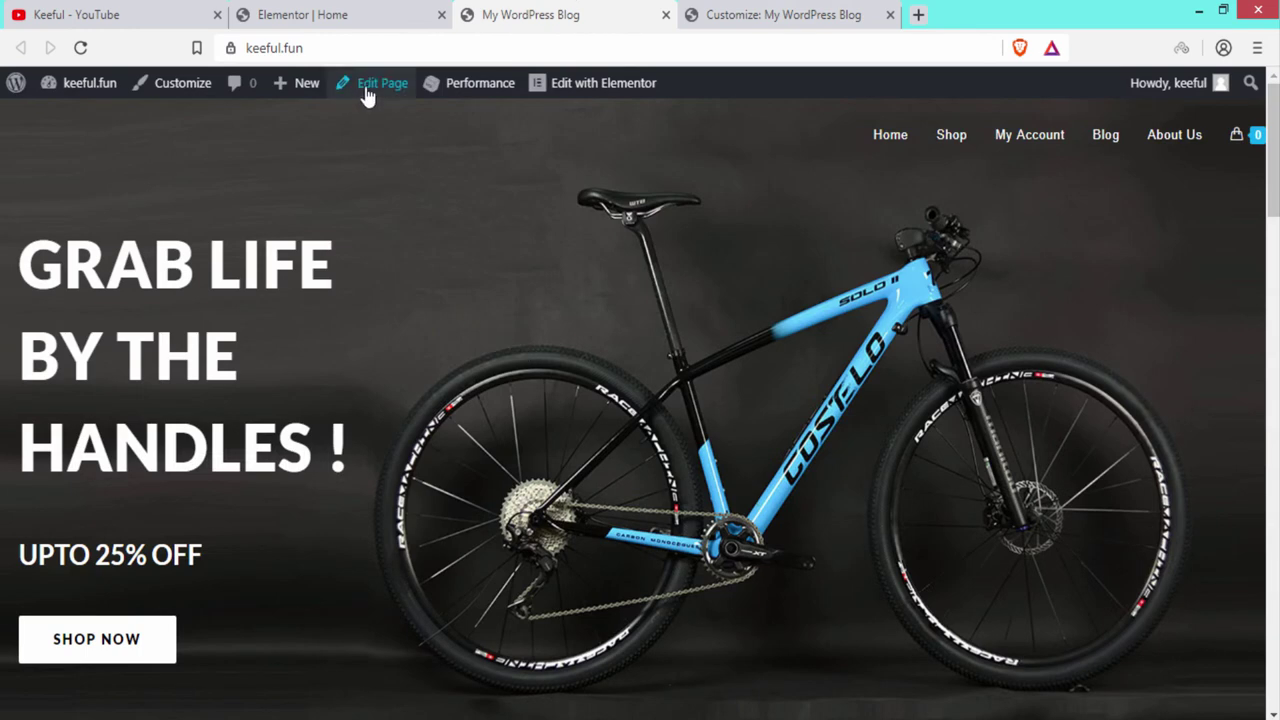
- Set the home page's OceanWP custom logo to the uploaded 'logo white' image and update the page
{"action": "left_click", "coordinate": [367, 88]}
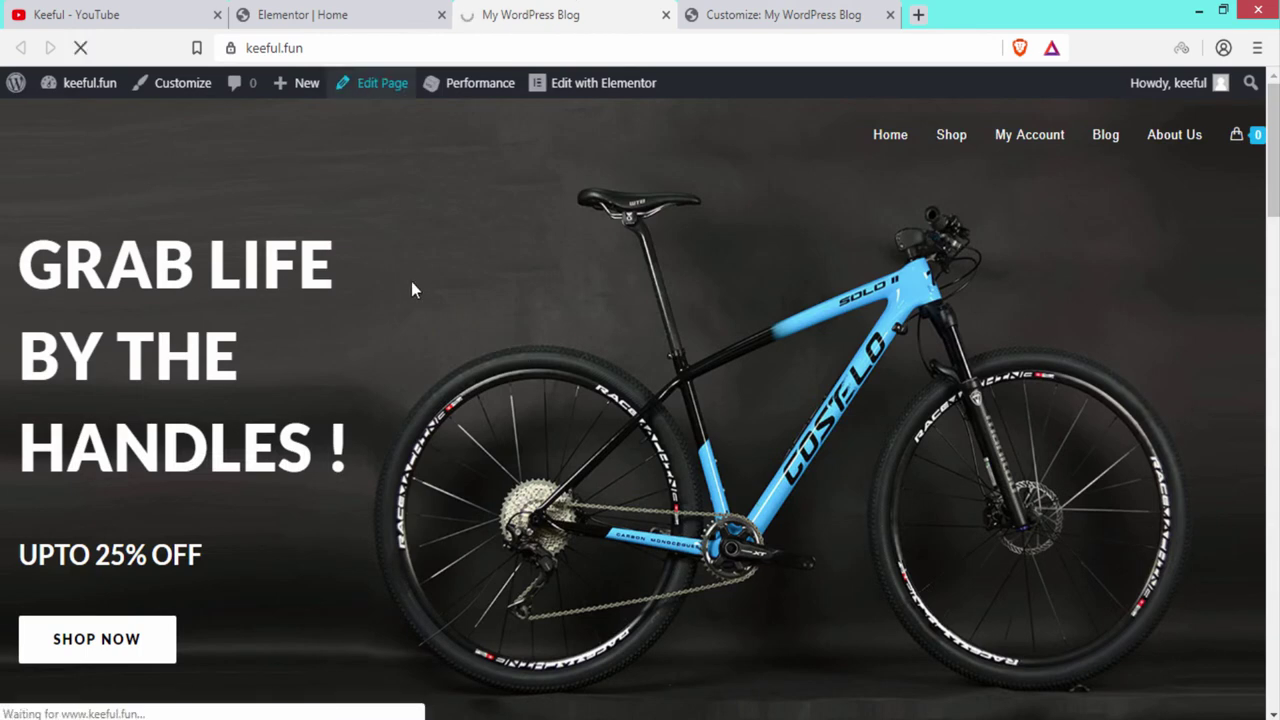
{"action": "scroll", "coordinate": [897, 473], "scroll_direction": "down", "scroll_amount": 3}
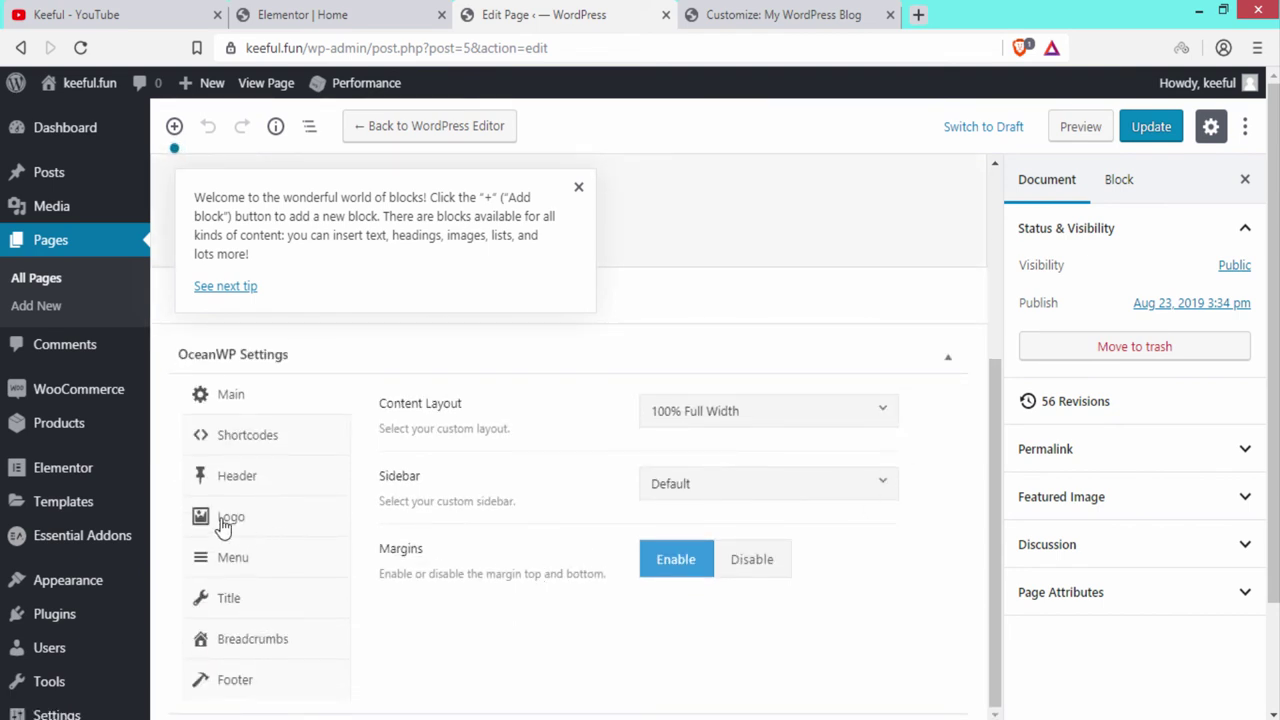
{"action": "left_click", "coordinate": [224, 527]}
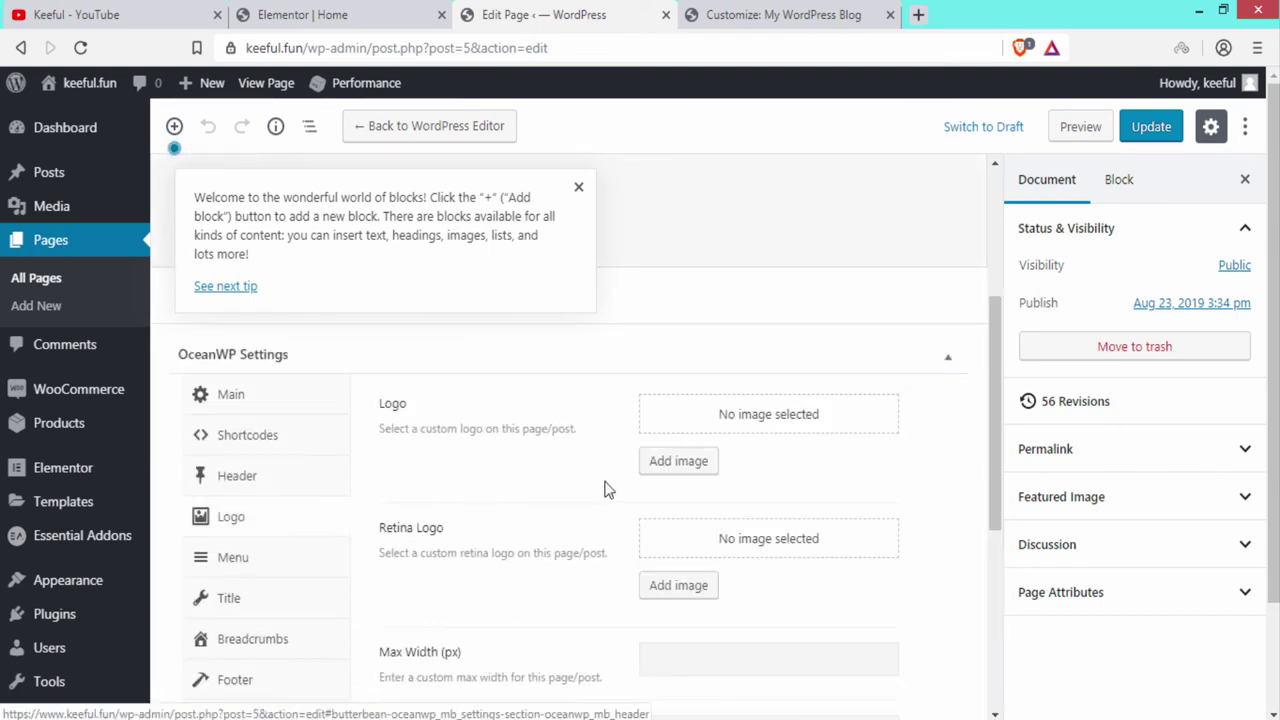
{"action": "scroll", "coordinate": [606, 486], "scroll_direction": "down", "scroll_amount": 1}
{"action": "left_click", "coordinate": [685, 366]}
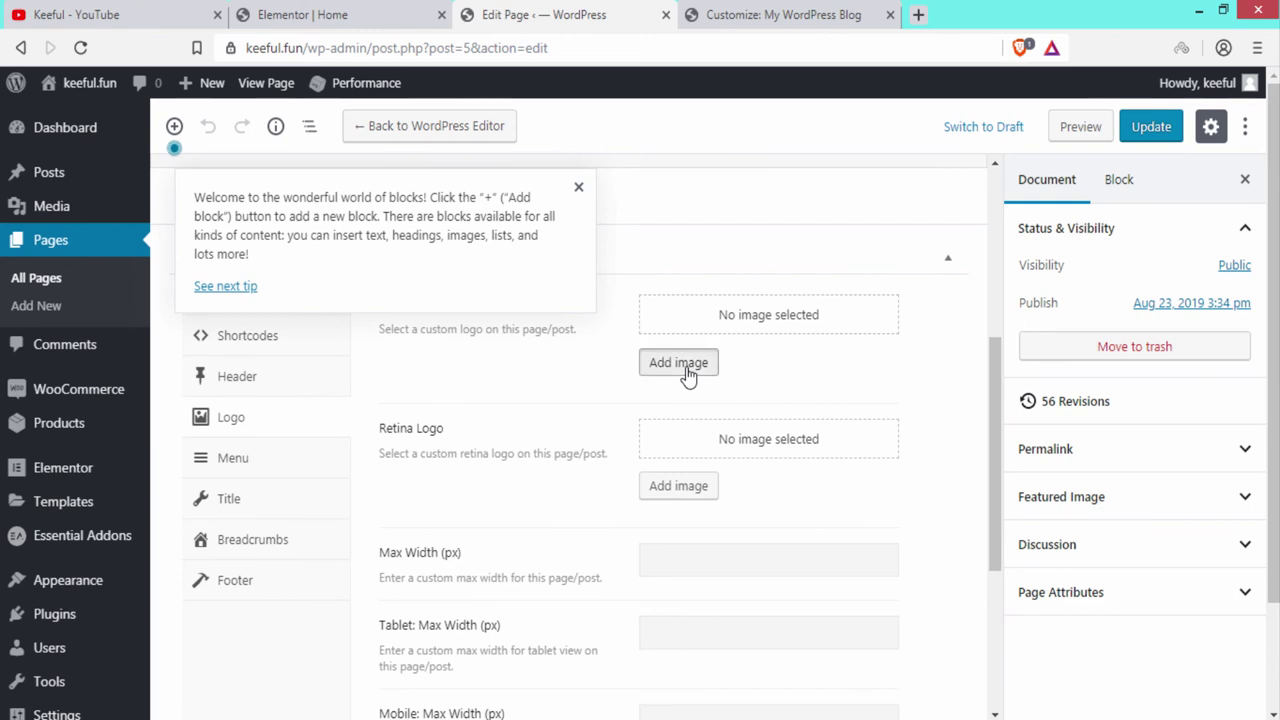
{"action": "left_click", "coordinate": [106, 172]}
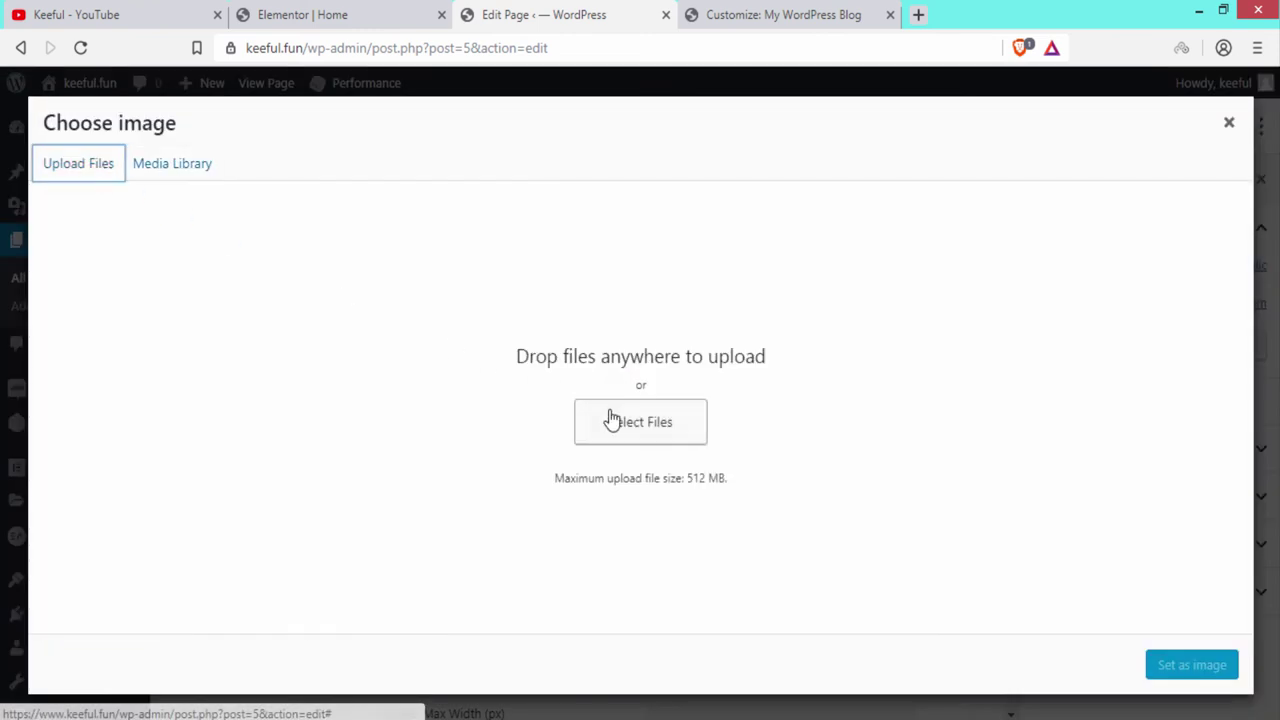
{"action": "left_click", "coordinate": [612, 420]}
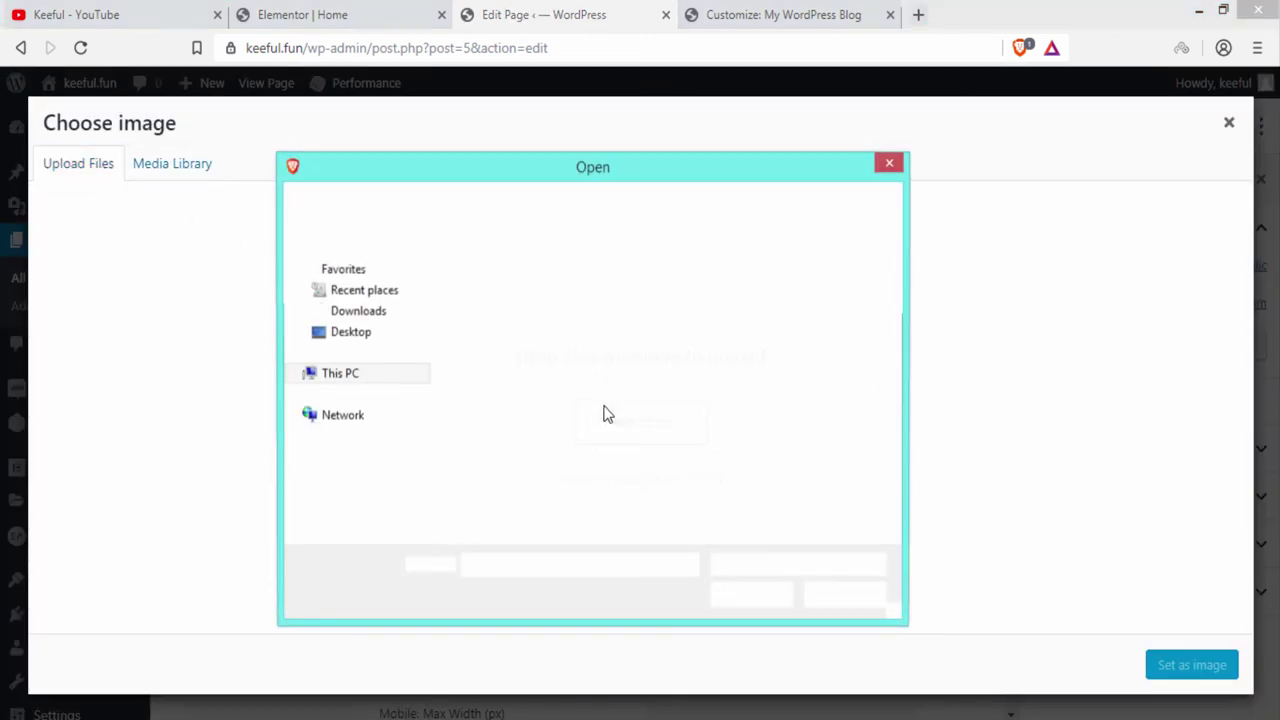
{"action": "left_click", "coordinate": [600, 402]}
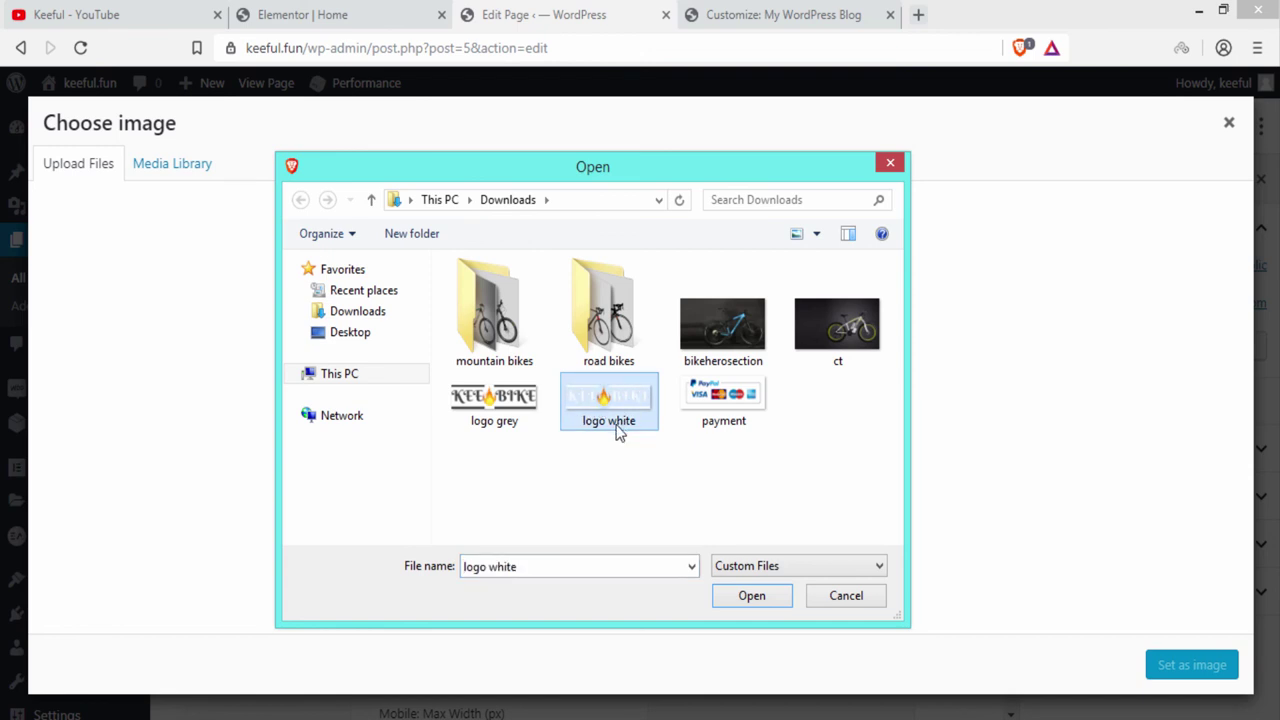
{"action": "left_click", "coordinate": [749, 596]}
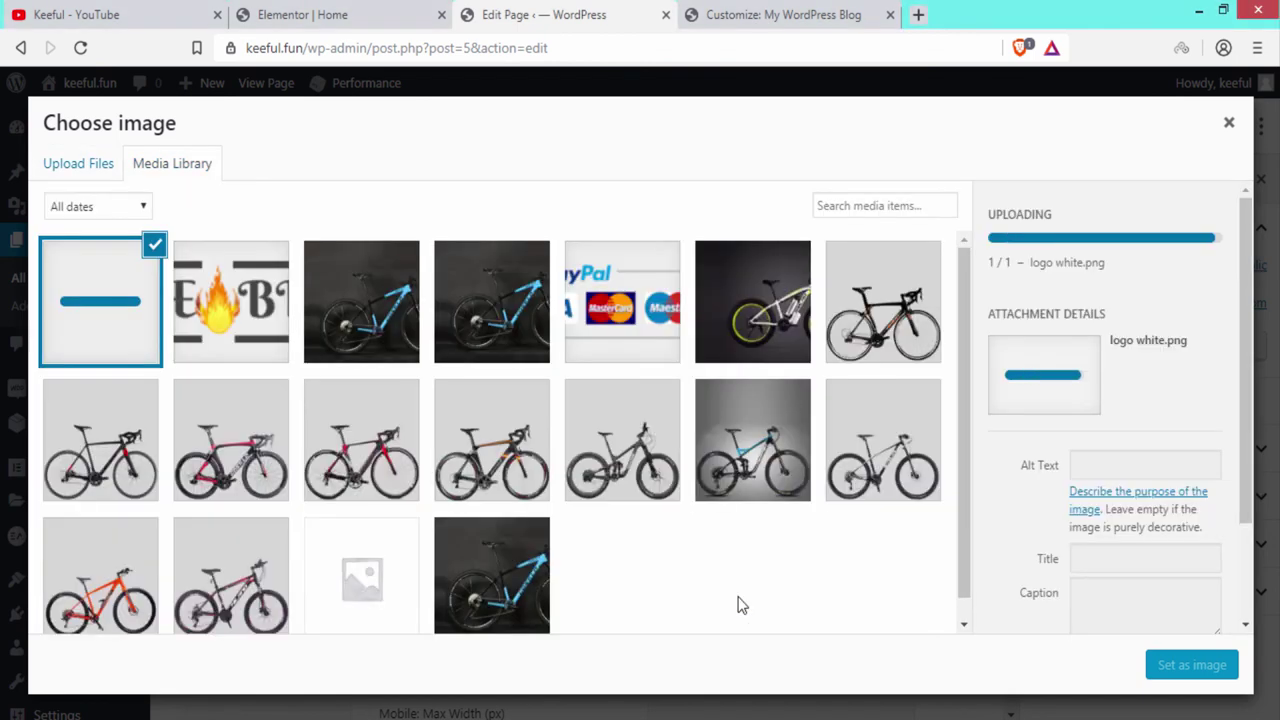
{"action": "left_click", "coordinate": [1184, 672]}
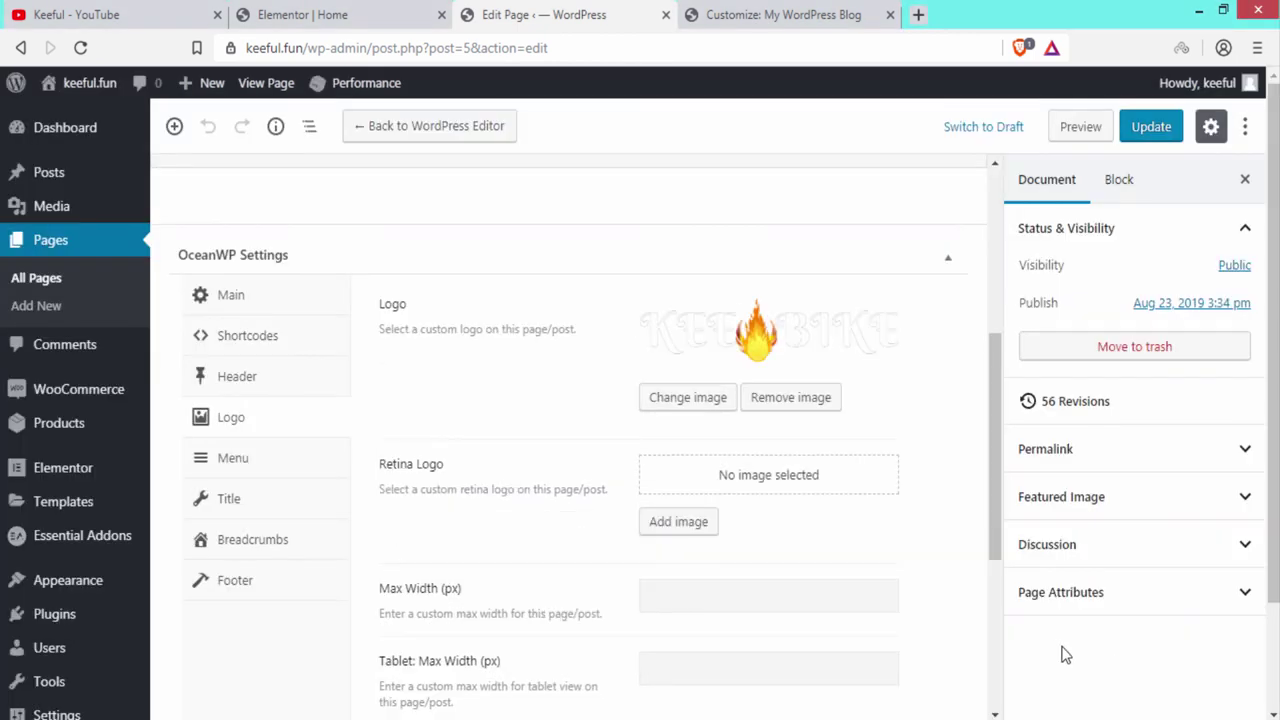
{"action": "left_click", "coordinate": [1150, 130]}
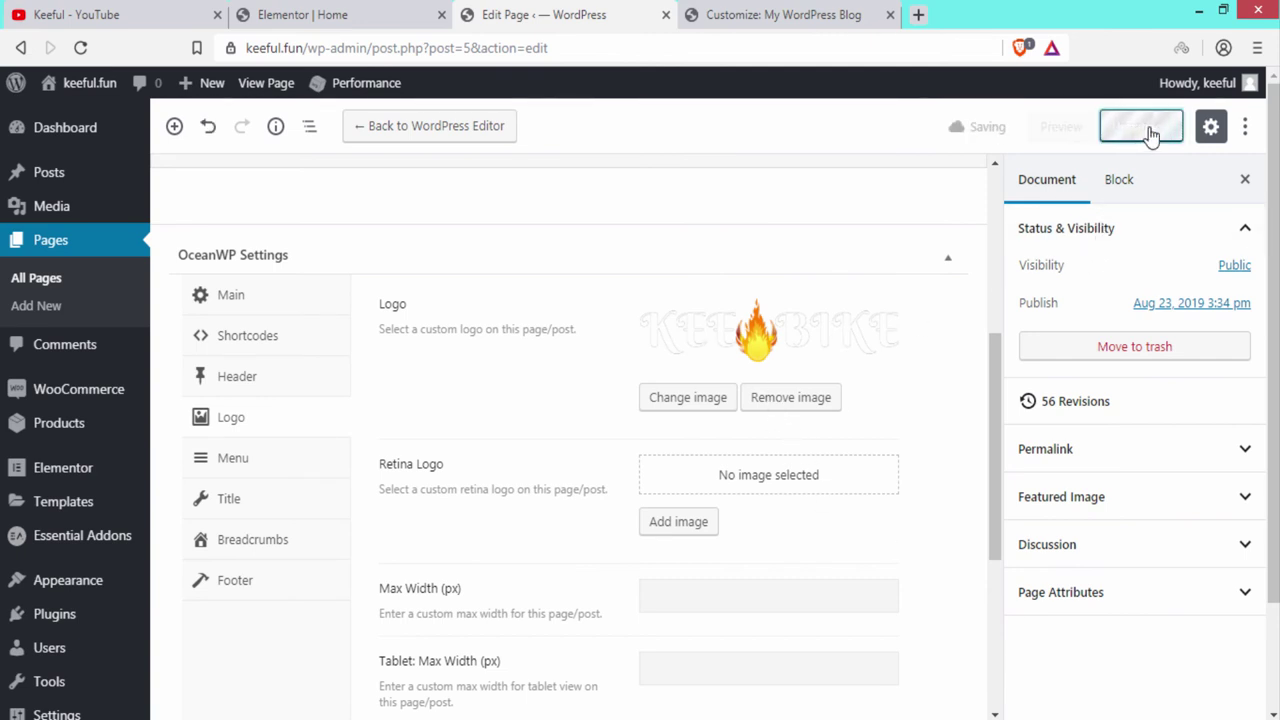
- View the live site and browse the Shop and Home pages to check the logo
{"action": "left_click", "coordinate": [272, 184]}
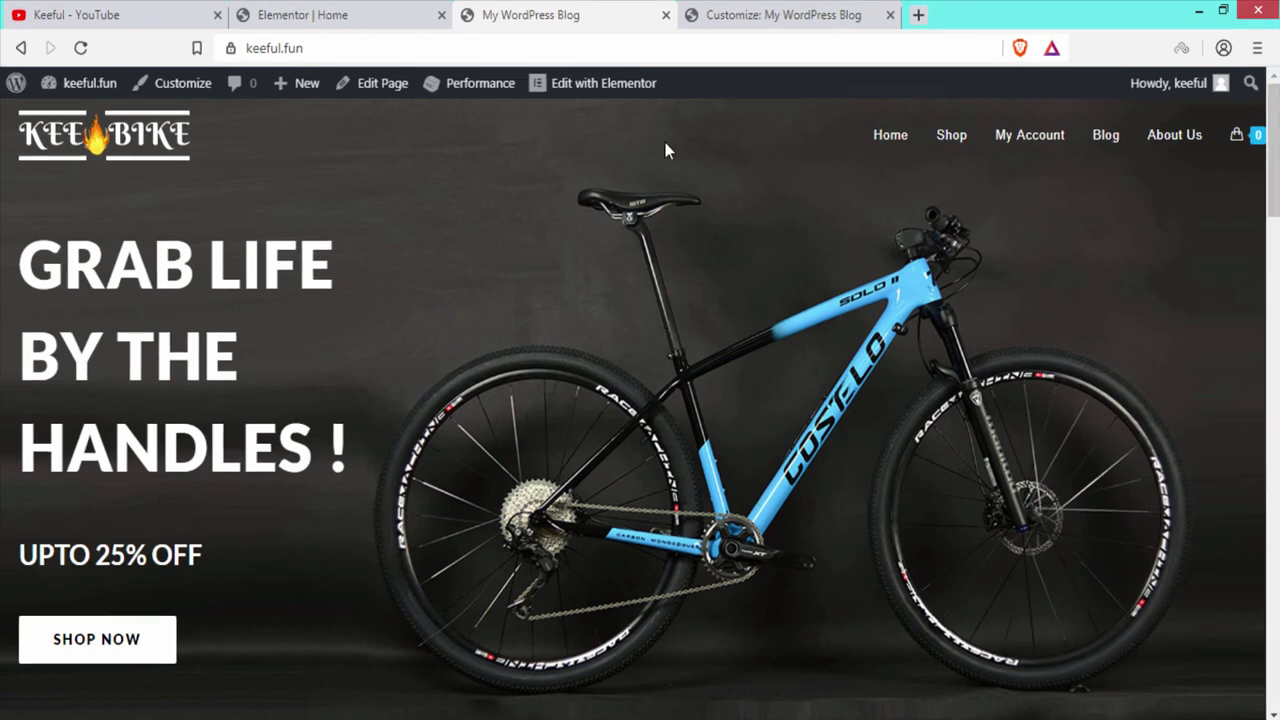
{"action": "left_click", "coordinate": [951, 138]}
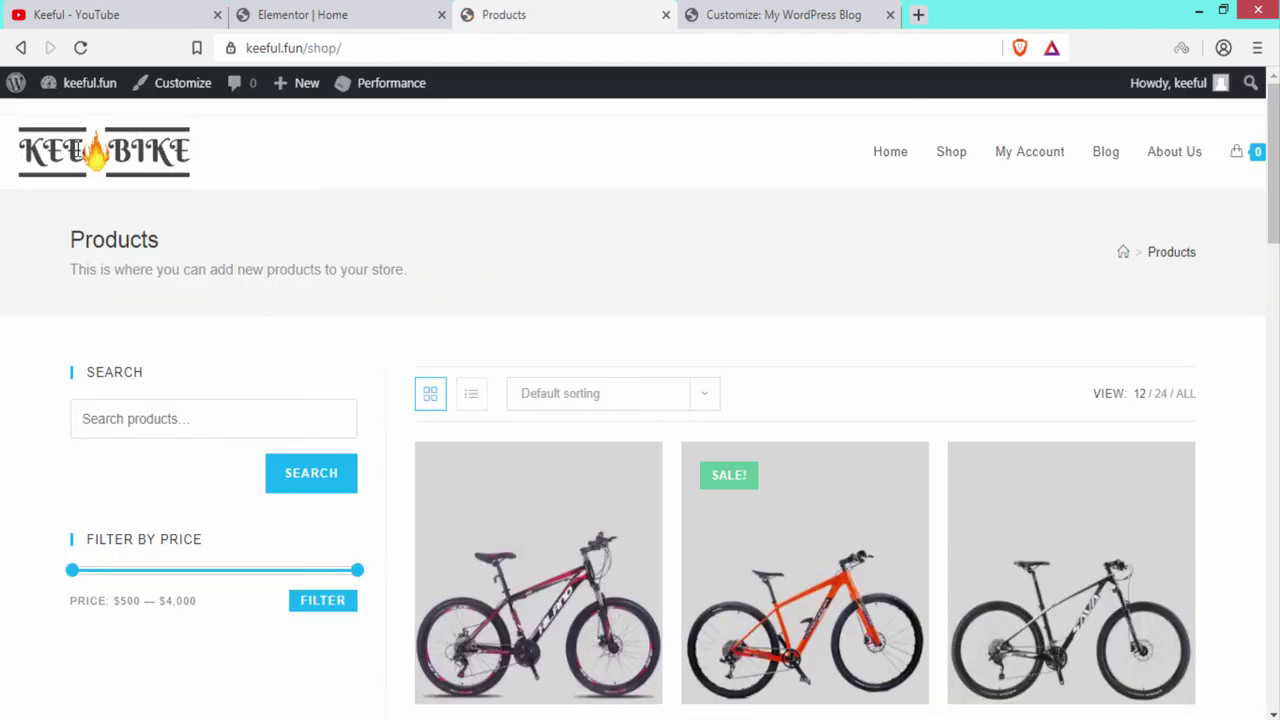
{"action": "scroll", "coordinate": [935, 300], "scroll_direction": "down", "scroll_amount": 1}
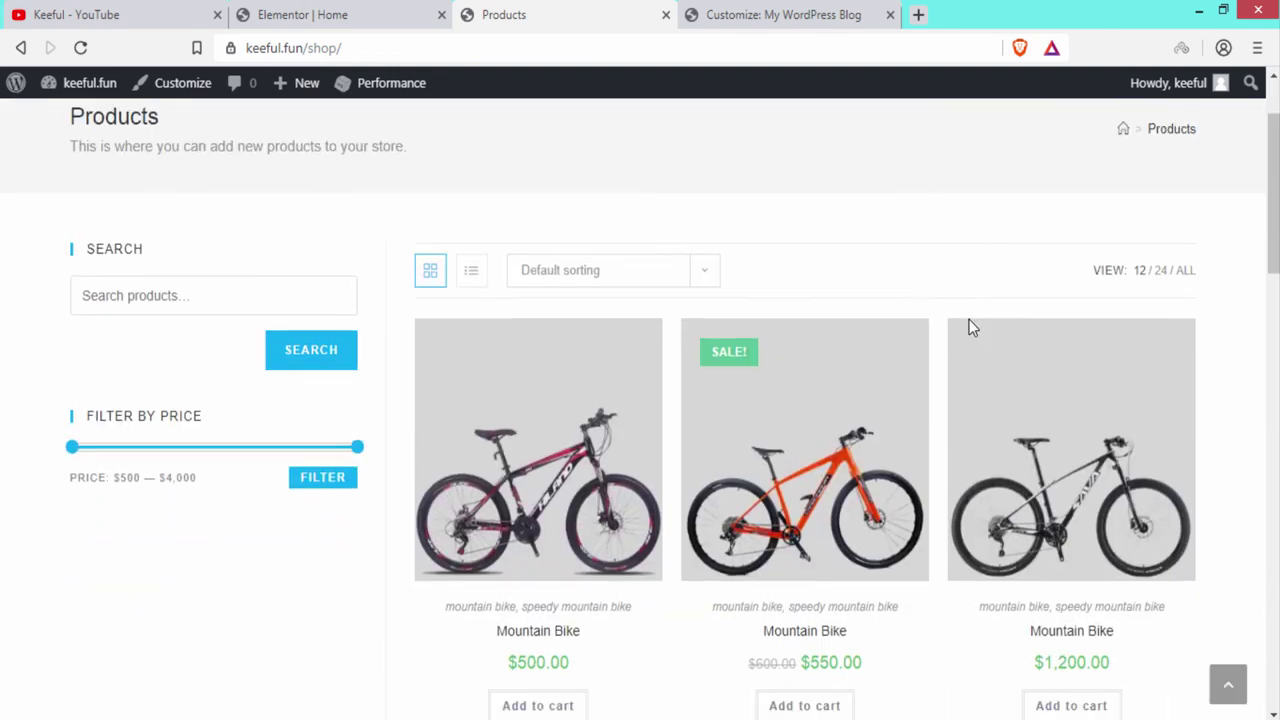
{"action": "scroll", "coordinate": [970, 327], "scroll_direction": "up", "scroll_amount": 1}
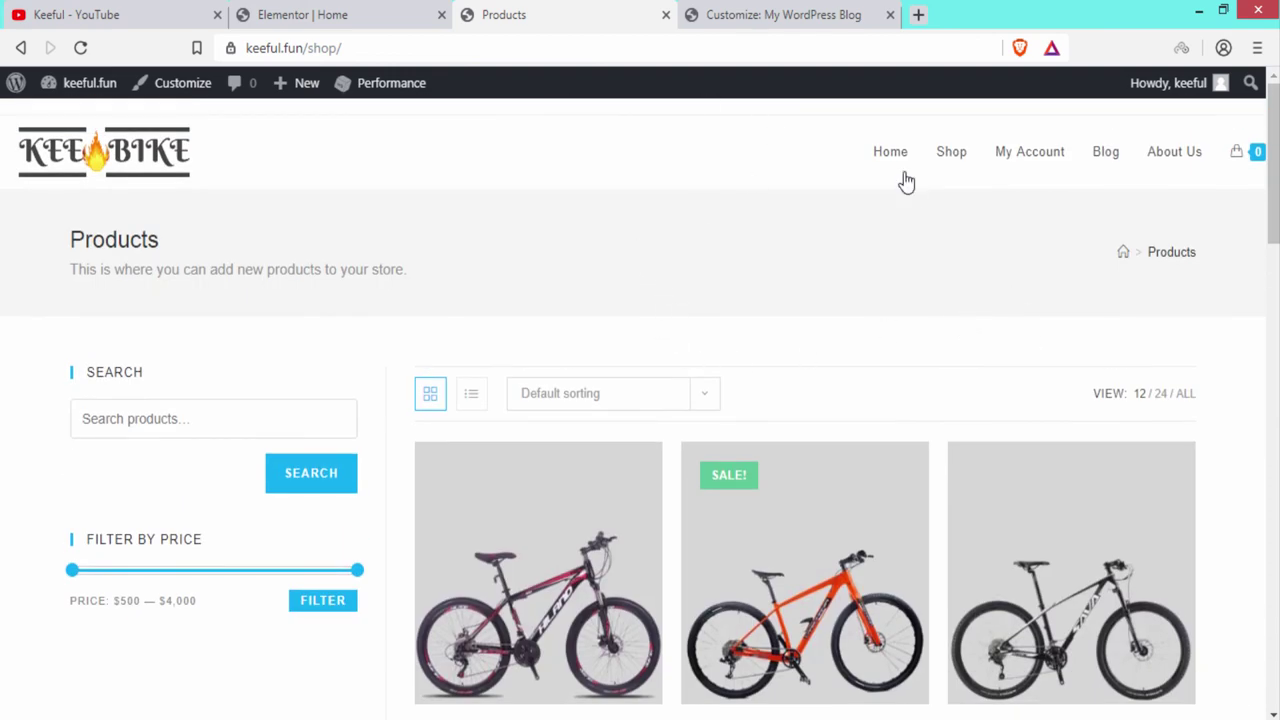
{"action": "left_click", "coordinate": [894, 160]}
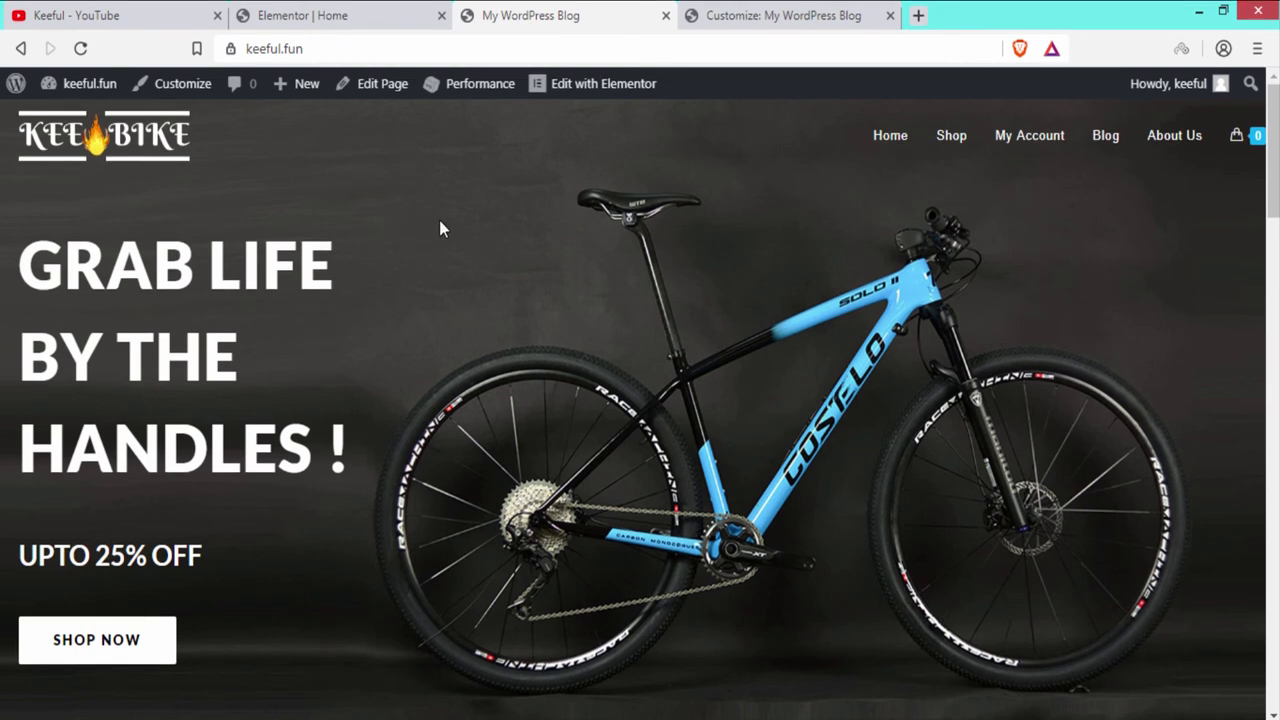
- Add a new page titled 'Contact Us' and confirm publishing it
{"action": "mouse_move", "coordinate": [296, 86]}
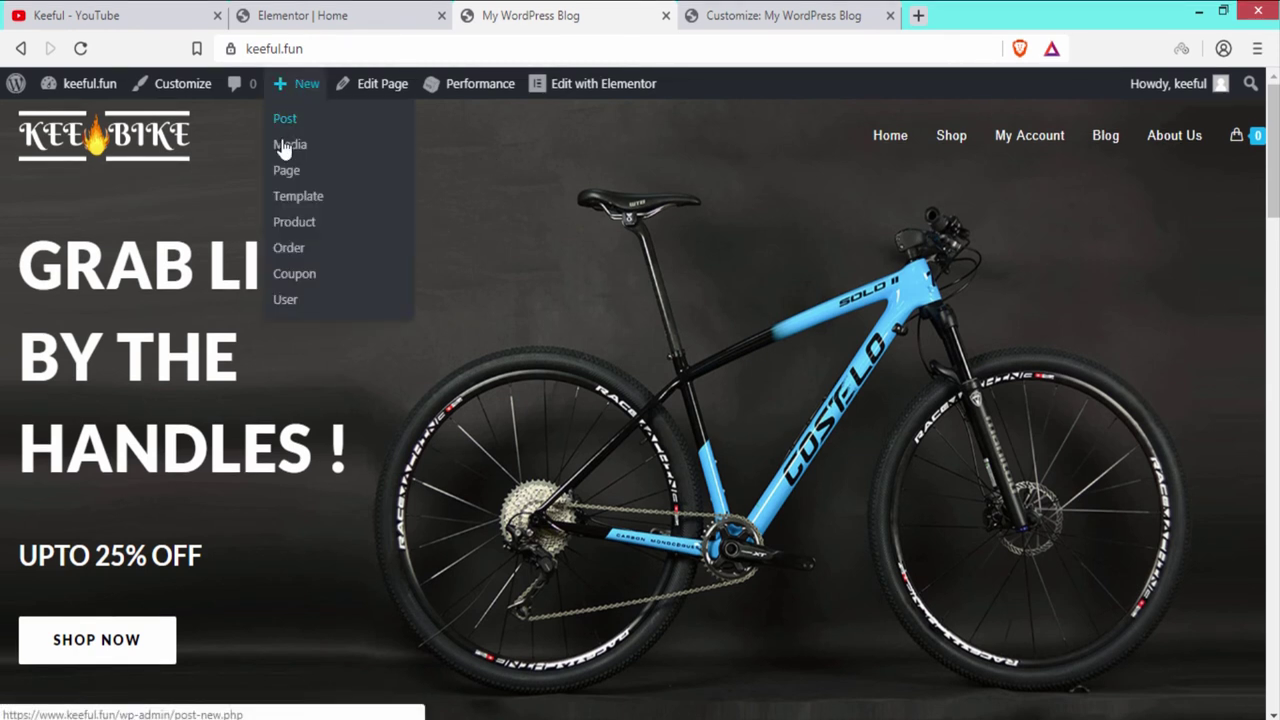
{"action": "left_click", "coordinate": [293, 180]}
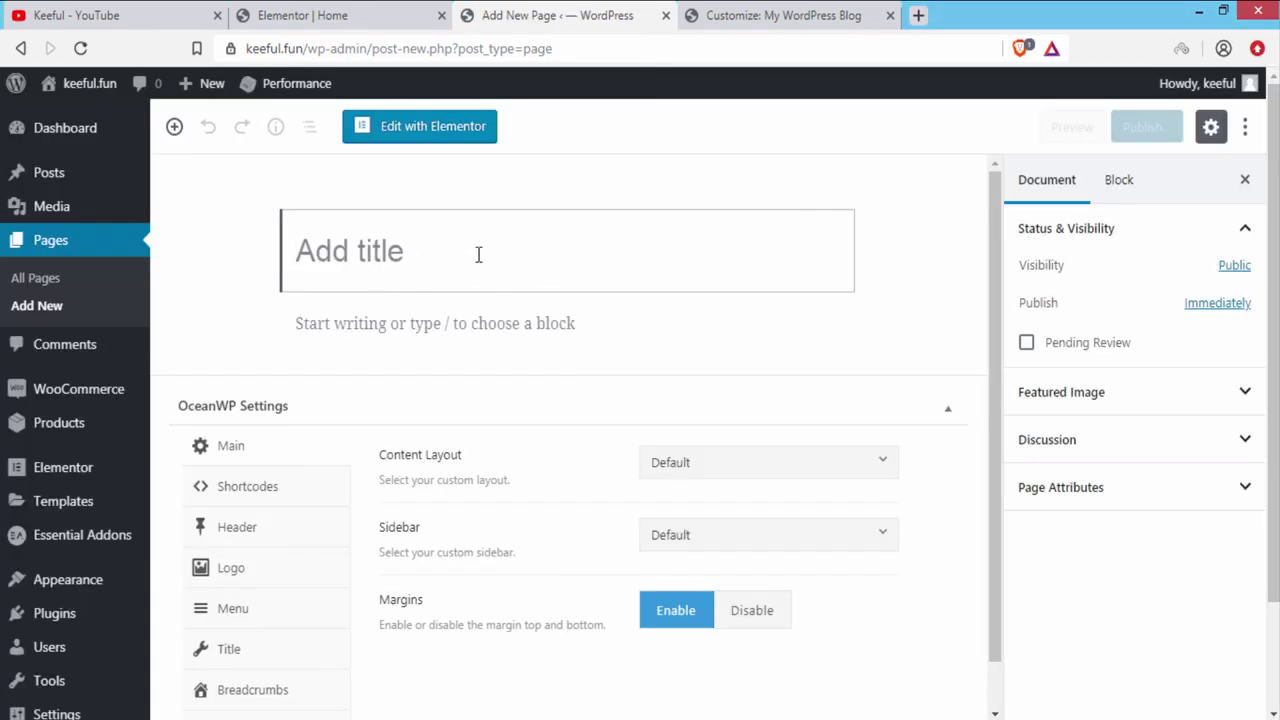
{"action": "type", "text": "Con"}
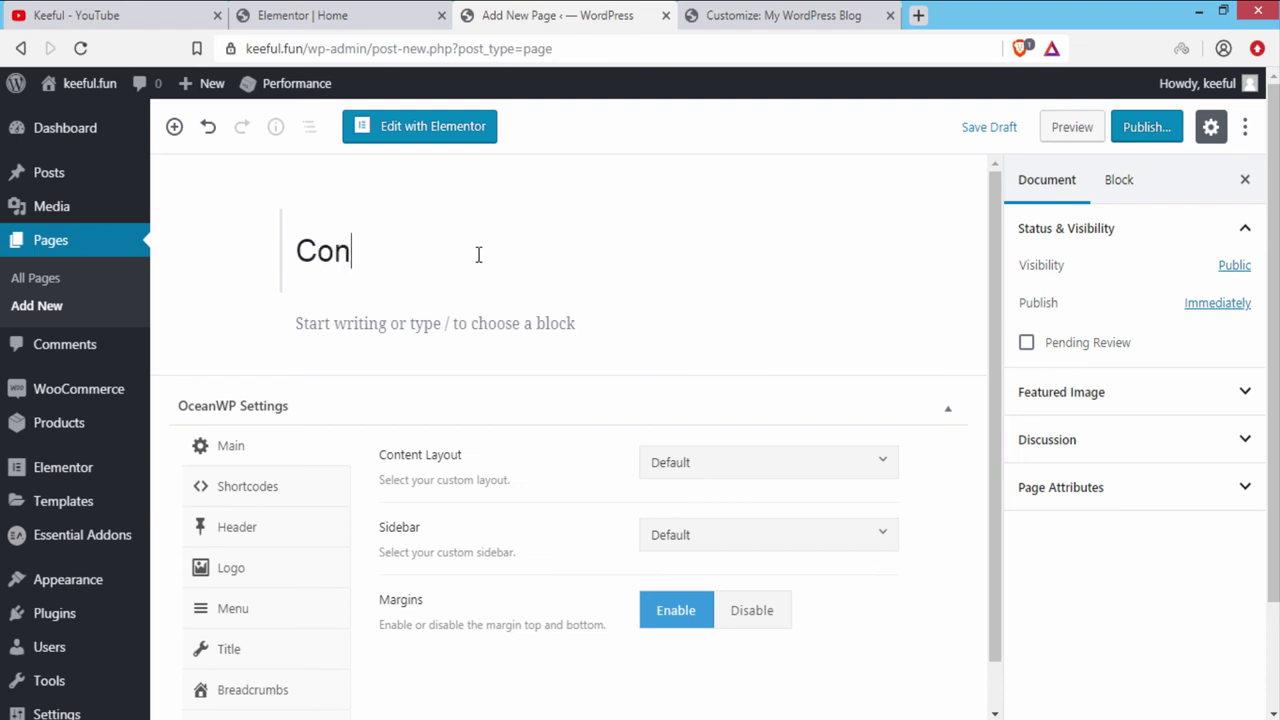
{"action": "type", "text": "tact Us"}
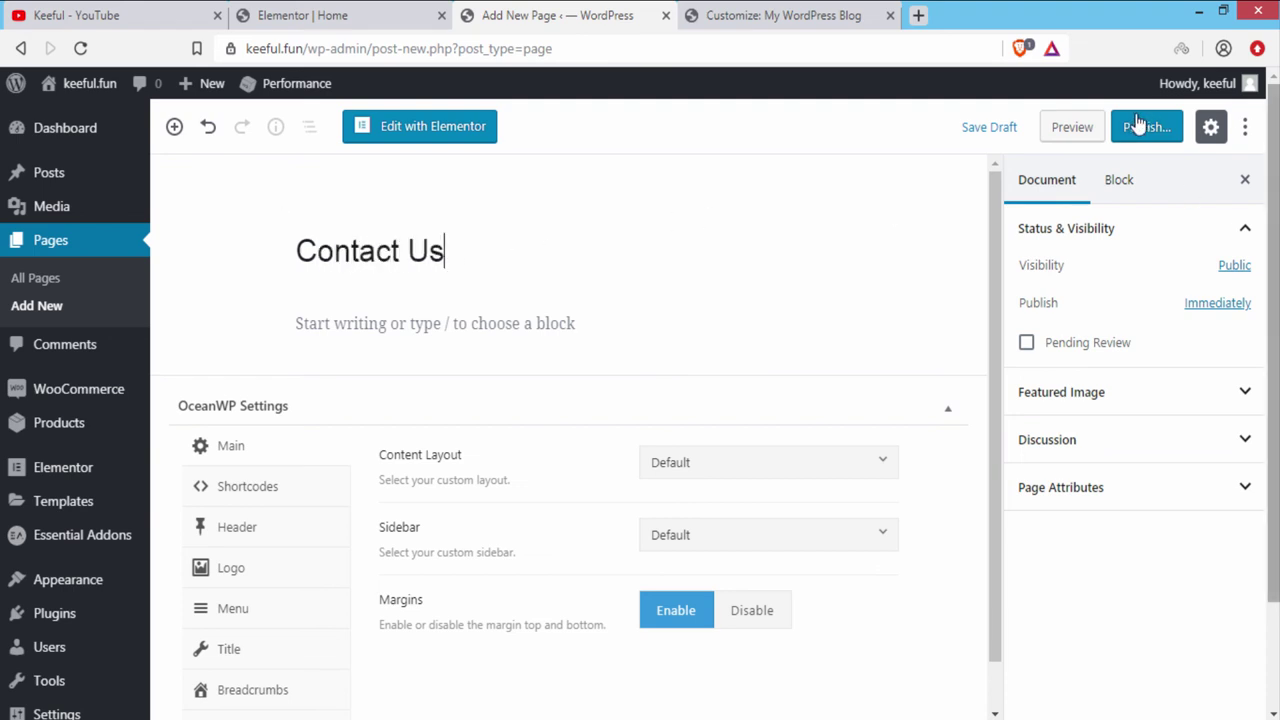
{"action": "left_click", "coordinate": [1140, 129]}
{"action": "left_click", "coordinate": [1160, 137]}
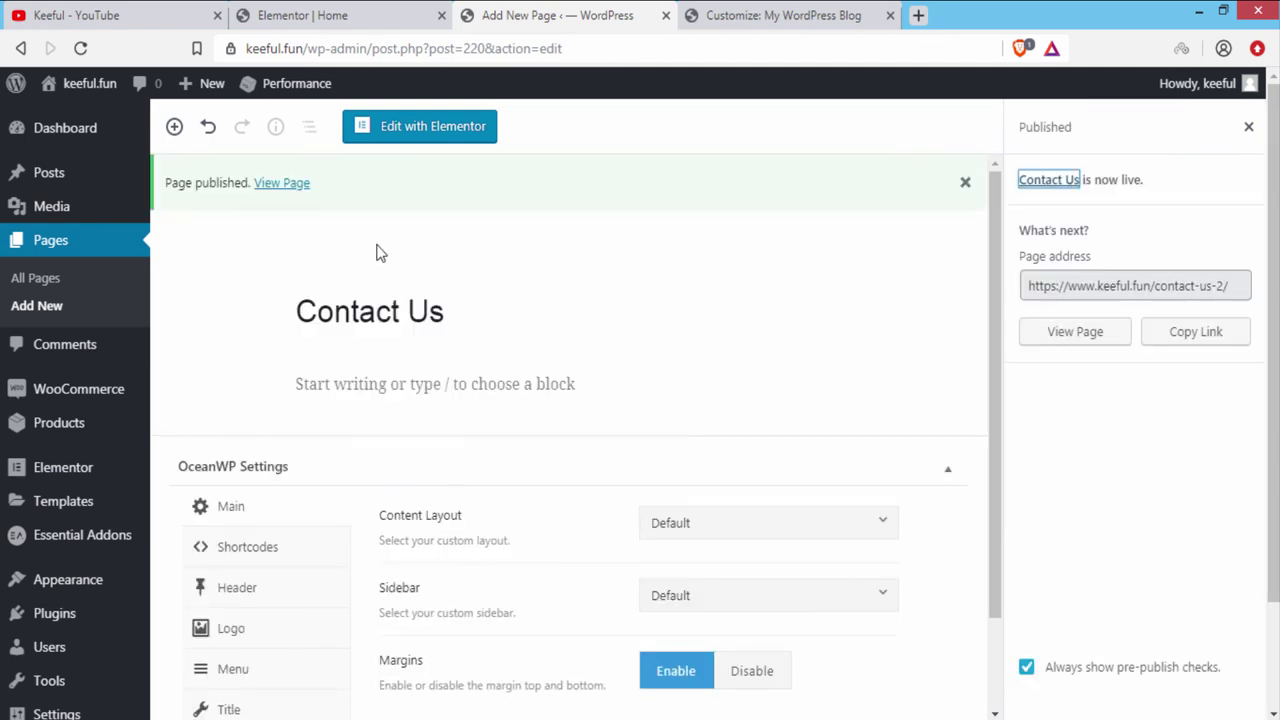
{"action": "right_click", "coordinate": [282, 183]}
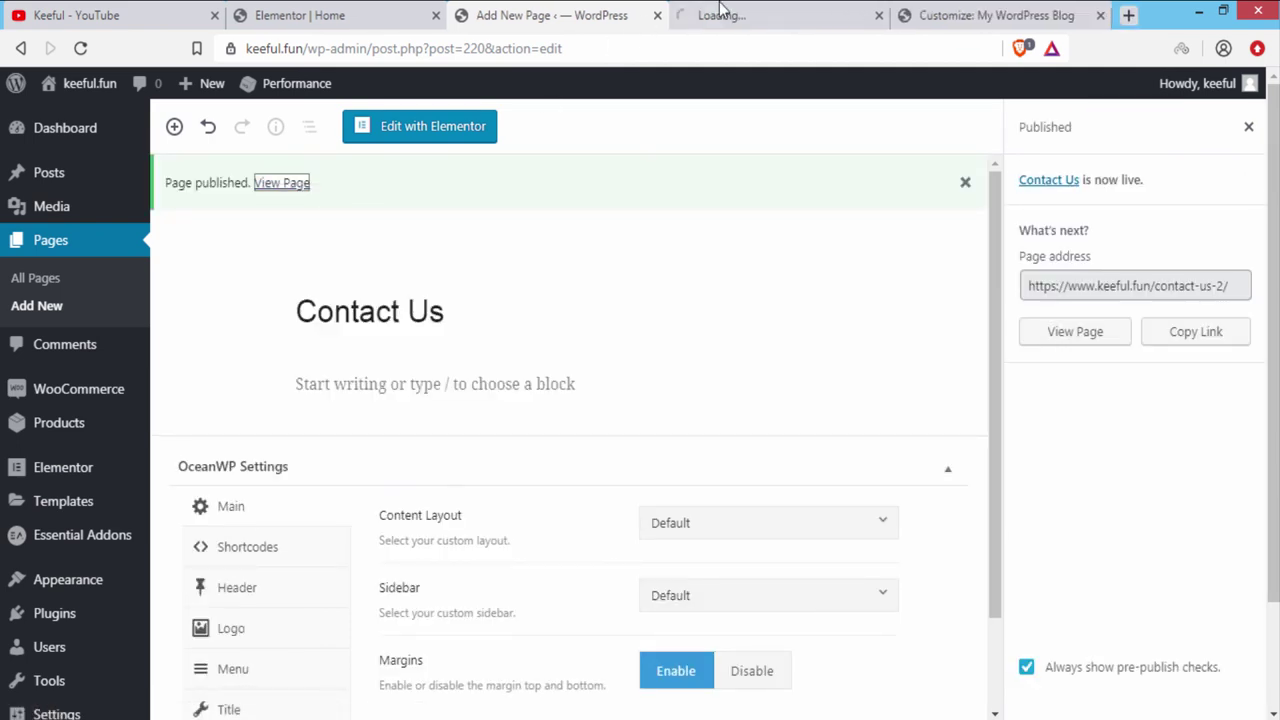
- Set the Contact Us page's OceanWP Content Layout to Full Width and update the page
{"action": "scroll", "coordinate": [789, 457], "scroll_direction": "down", "scroll_amount": 2}
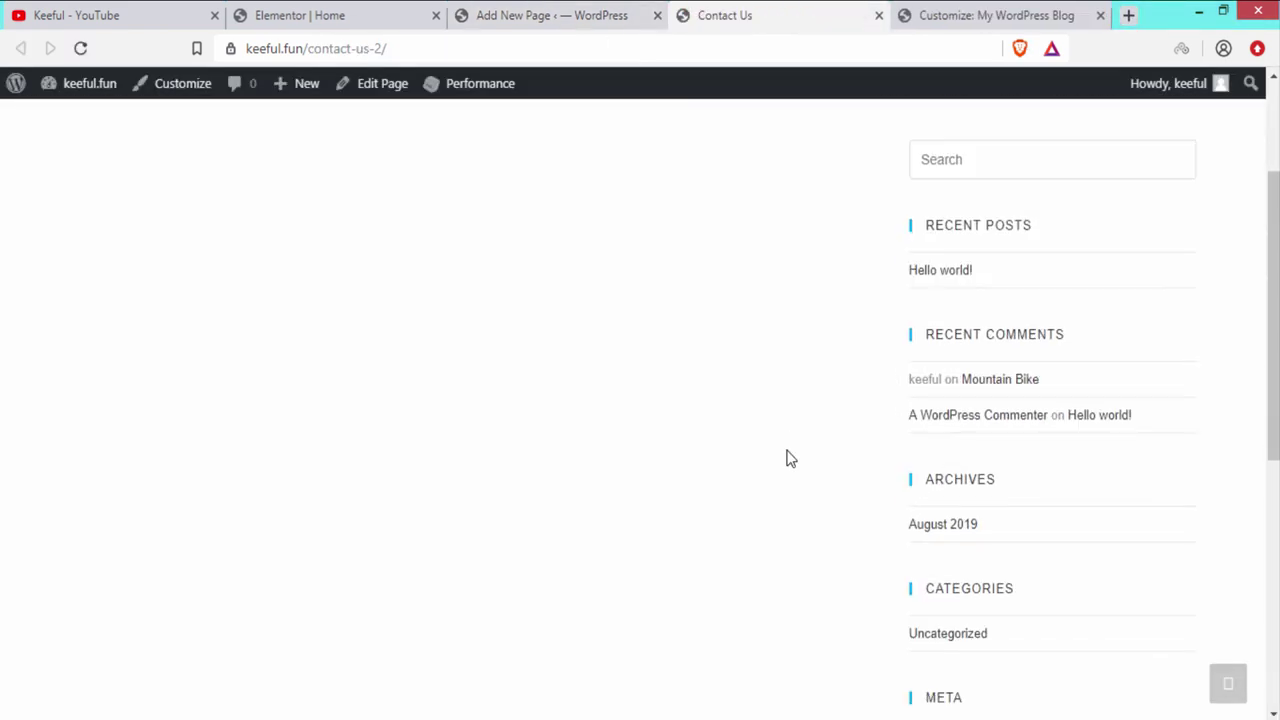
{"action": "scroll", "coordinate": [800, 320], "scroll_direction": "up", "scroll_amount": 2}
{"action": "left_click_drag", "start_coordinate": [1110, 690], "coordinate": [1046, 340]}
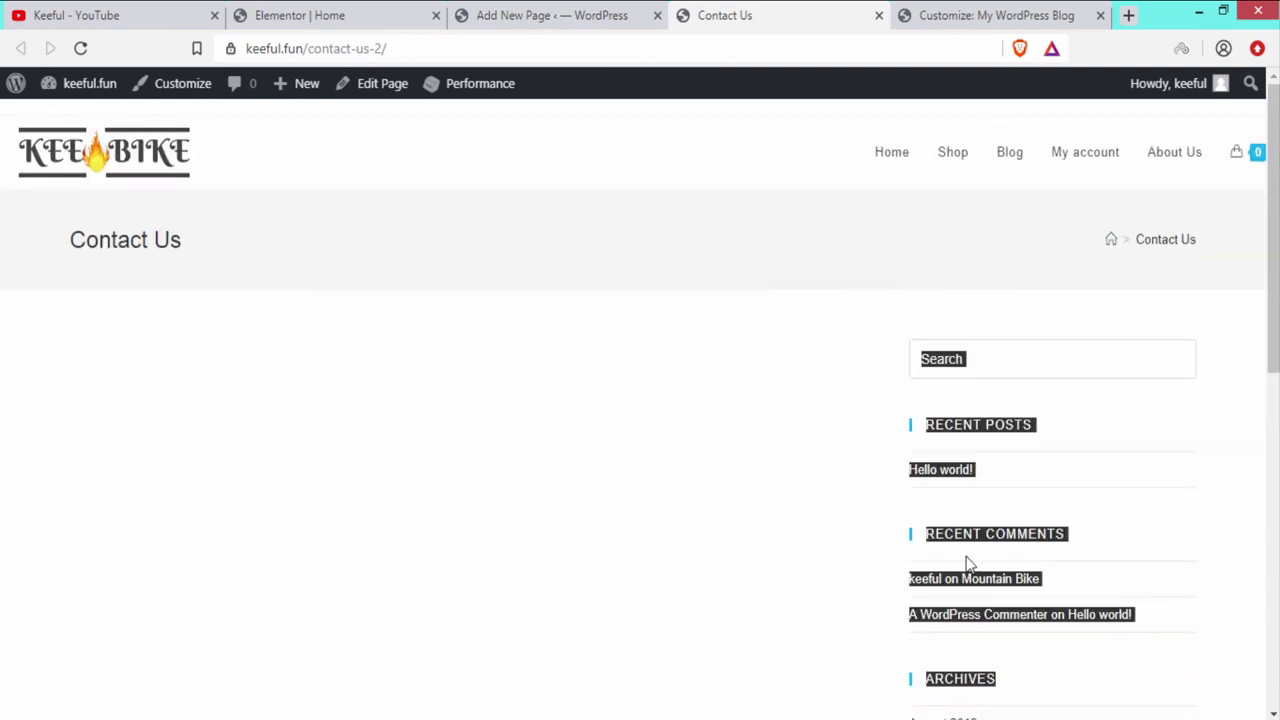
{"action": "scroll", "coordinate": [797, 483], "scroll_direction": "down", "scroll_amount": 5}
{"action": "scroll", "coordinate": [797, 485], "scroll_direction": "up", "scroll_amount": 5}
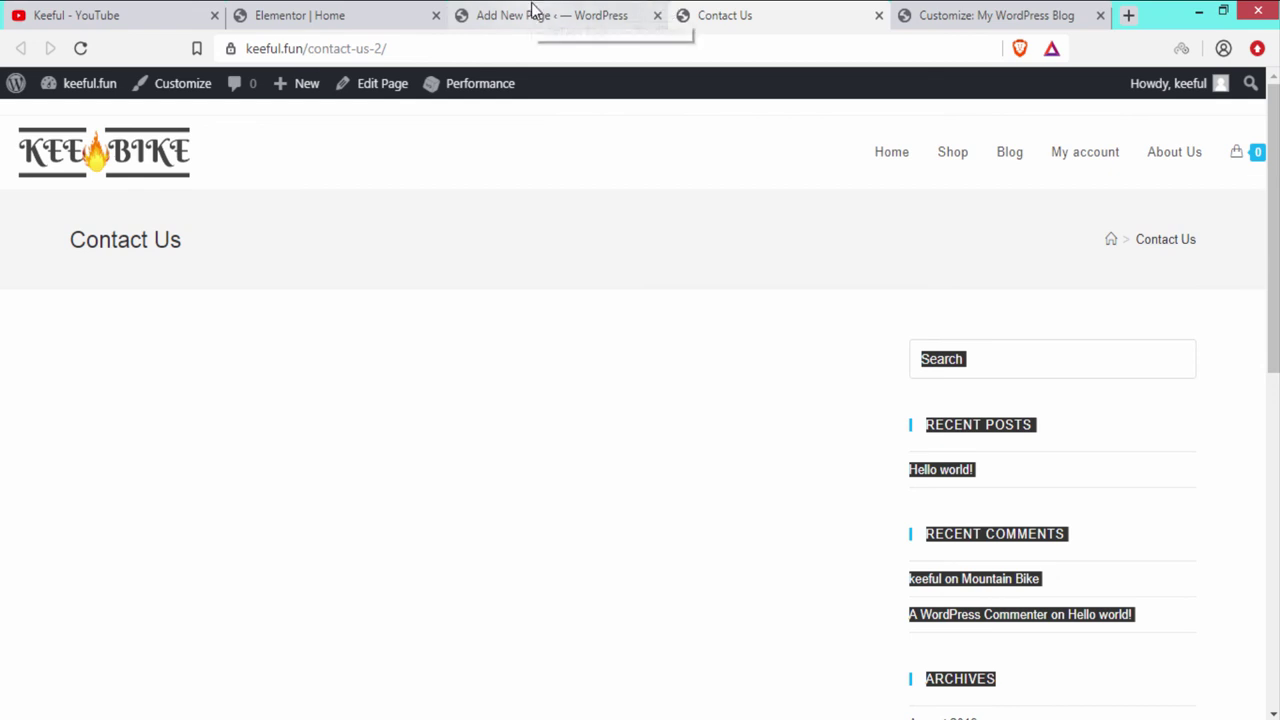
{"action": "left_click", "coordinate": [533, 15]}
{"action": "scroll", "coordinate": [686, 407], "scroll_direction": "down", "scroll_amount": 2}
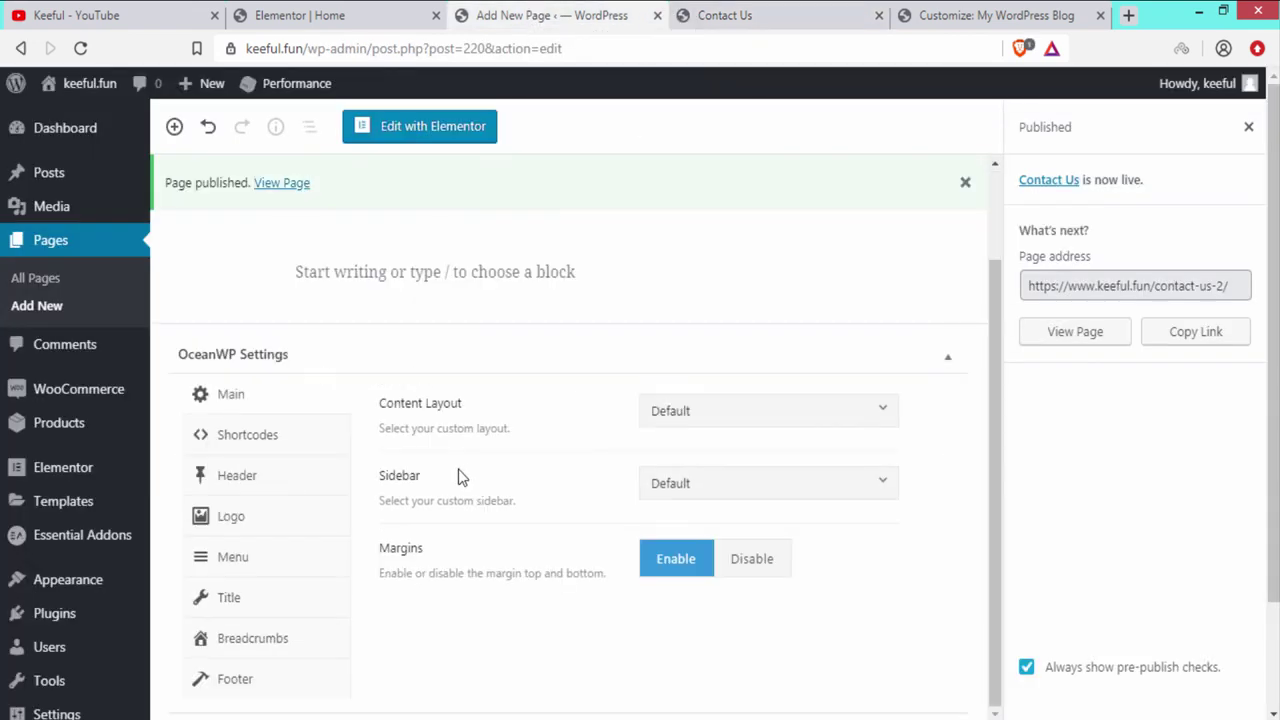
{"action": "left_click", "coordinate": [789, 411]}
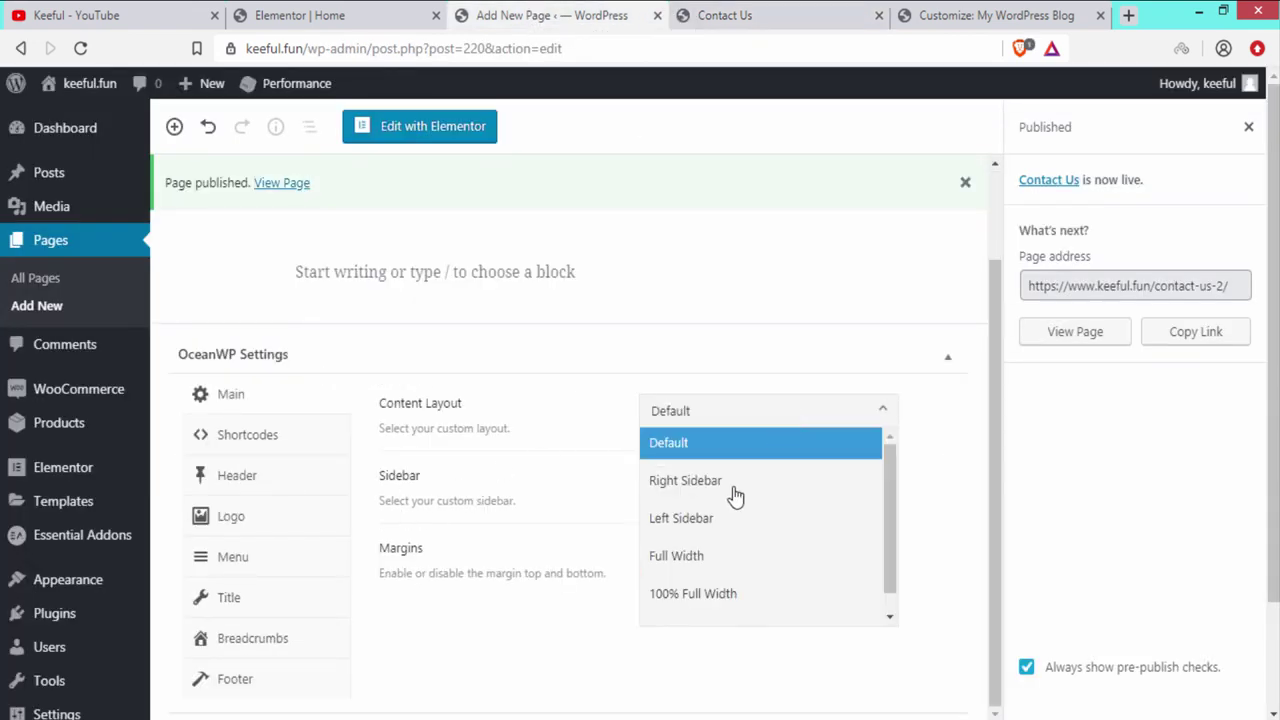
{"action": "left_click", "coordinate": [700, 566]}
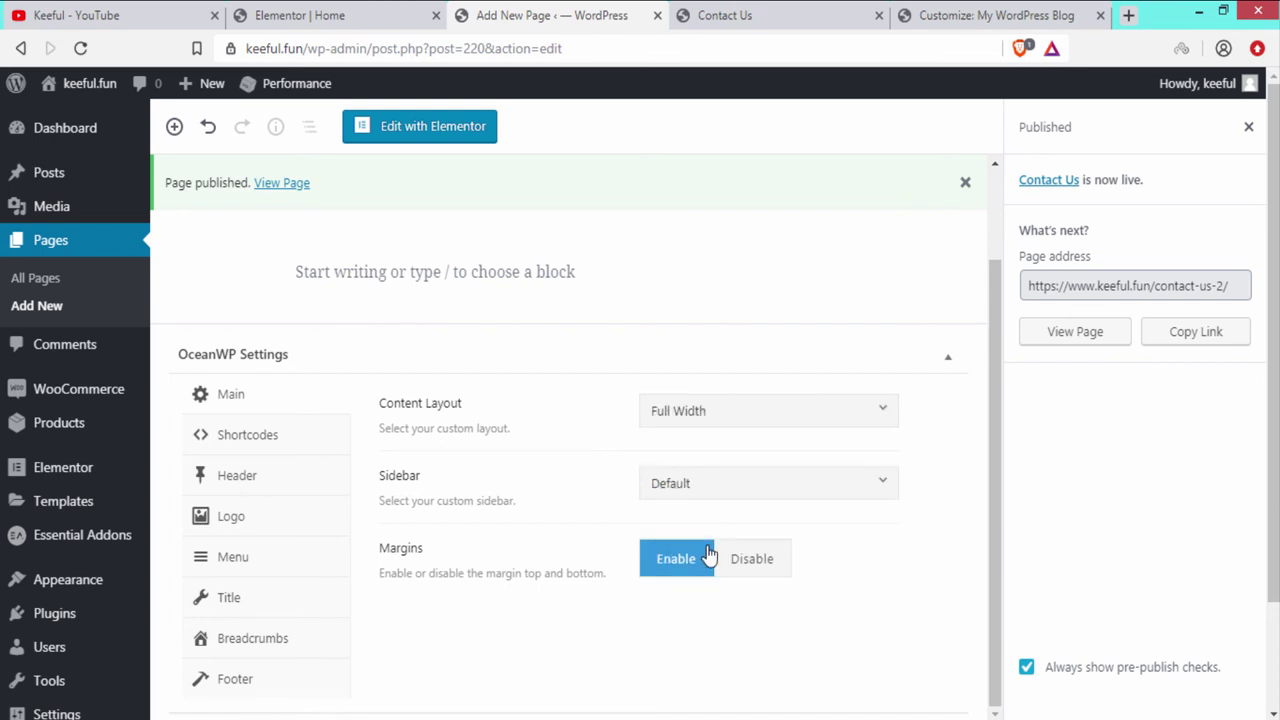
{"action": "left_click", "coordinate": [1248, 128]}
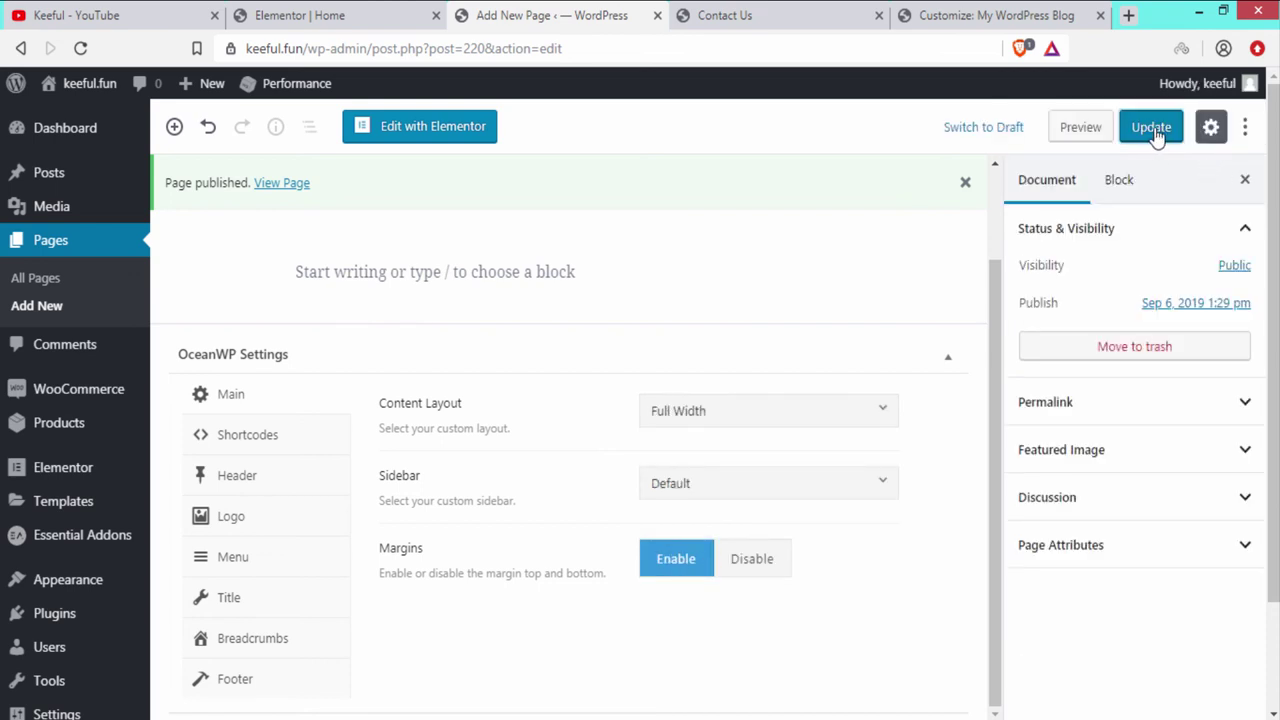
{"action": "left_click", "coordinate": [1153, 132]}
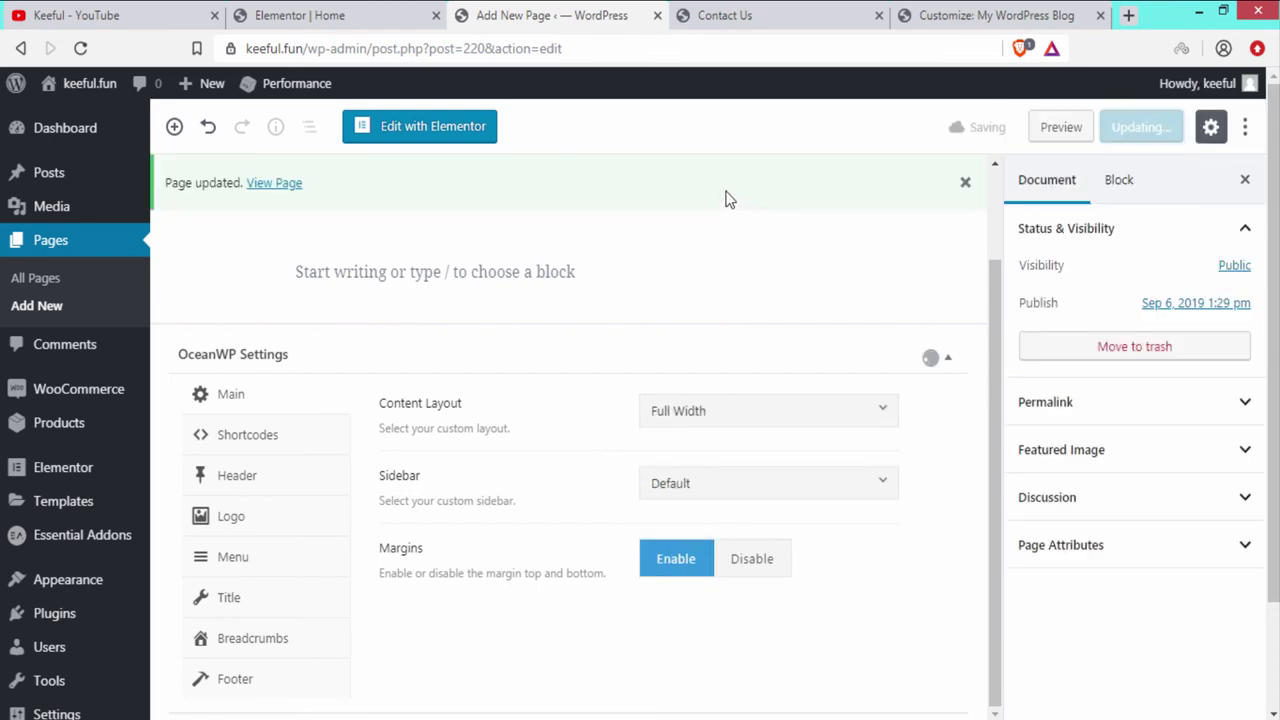
- Reload the live Contact Us page, then open the page in Elementor
{"action": "left_click", "coordinate": [777, 16]}
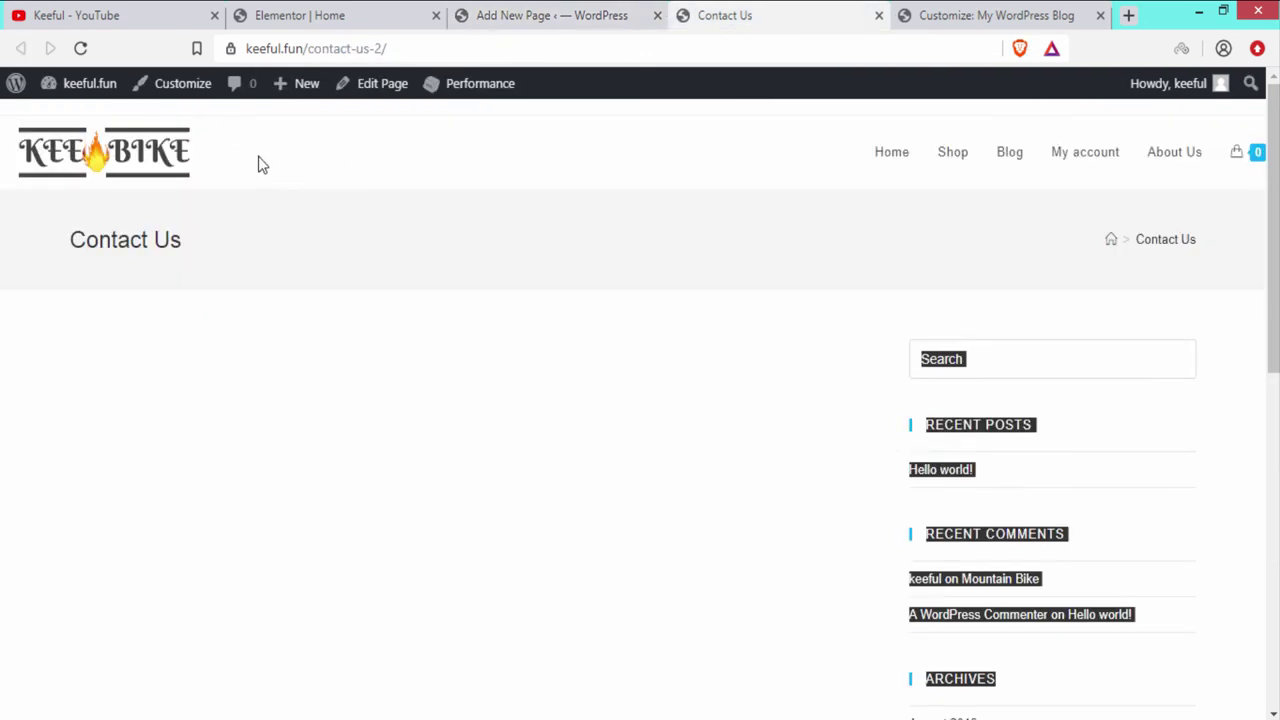
{"action": "key", "text": "F5"}
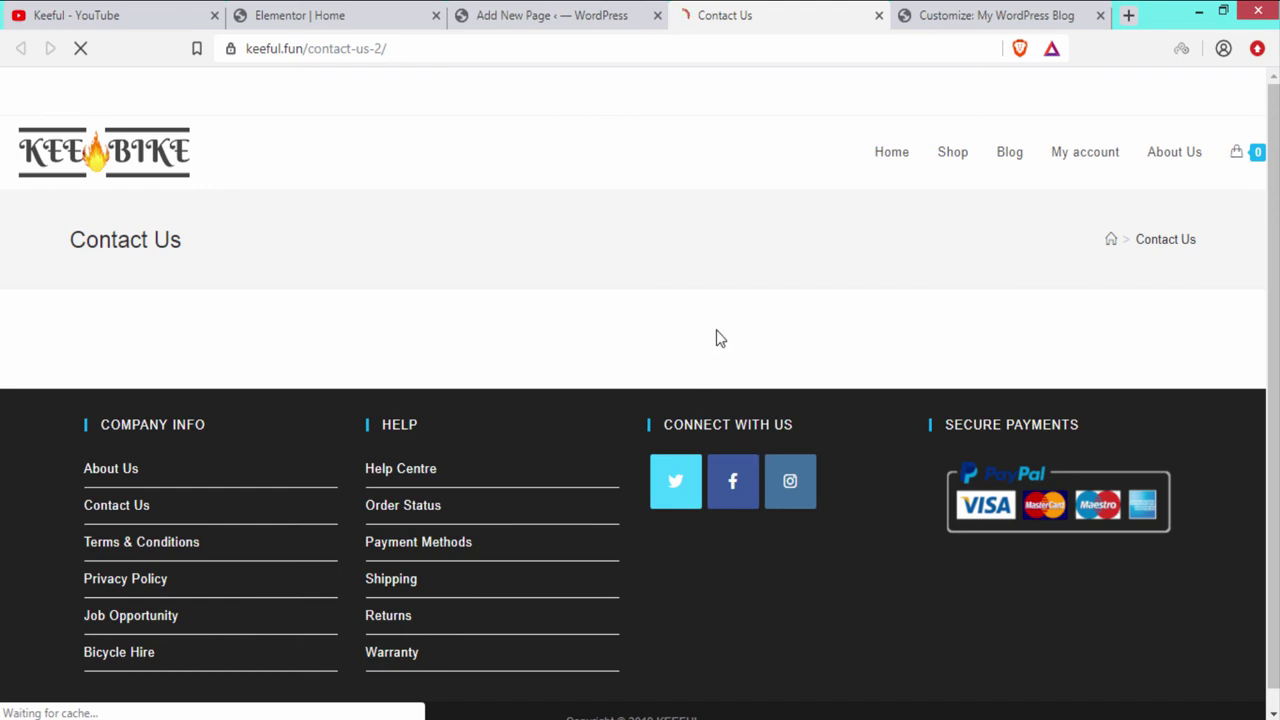
{"action": "left_click", "coordinate": [533, 10]}
{"action": "left_click", "coordinate": [434, 137]}
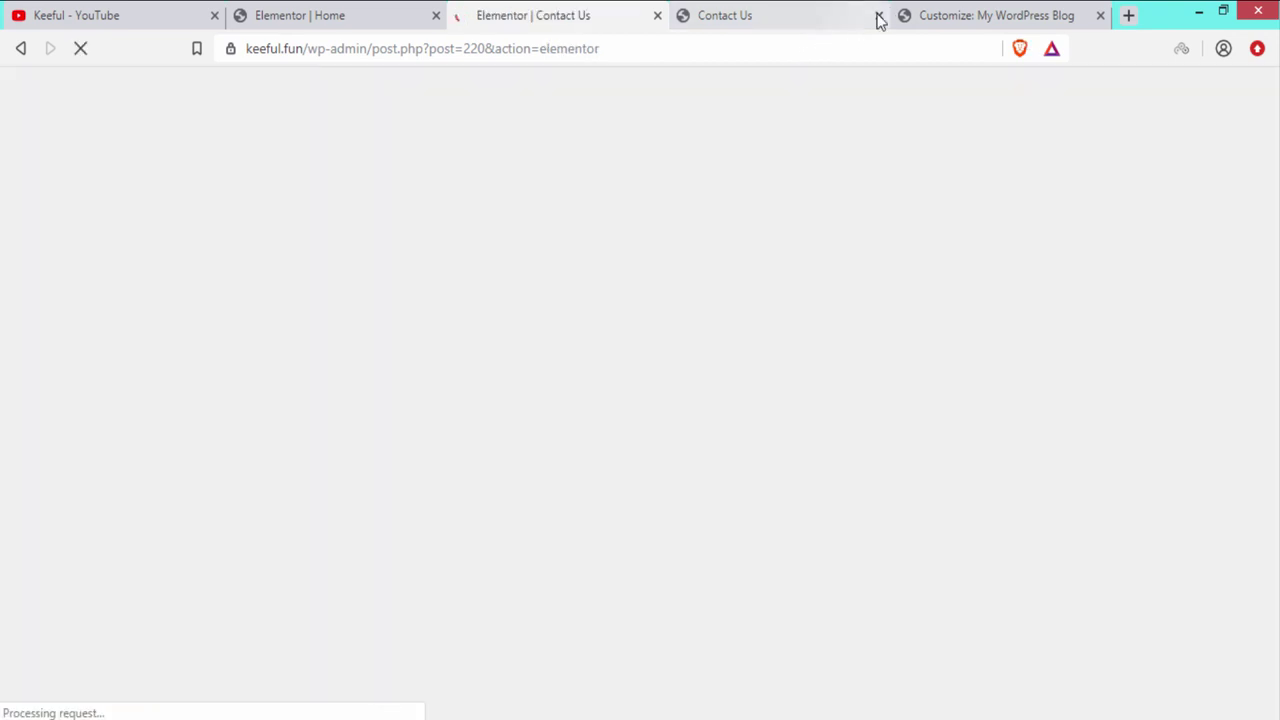
{"action": "left_click", "coordinate": [878, 16]}
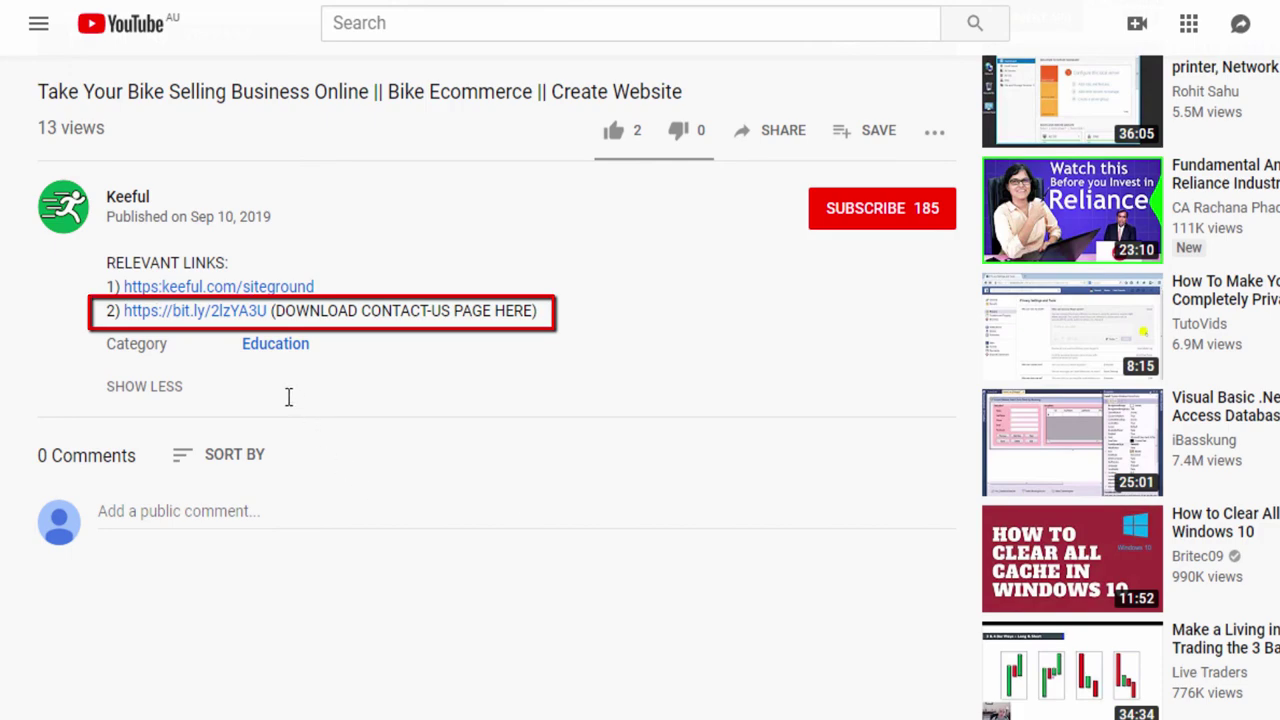
- Download Contact Us.json from the description's bit.ly link into Downloads
{"action": "left_click", "coordinate": [203, 318]}
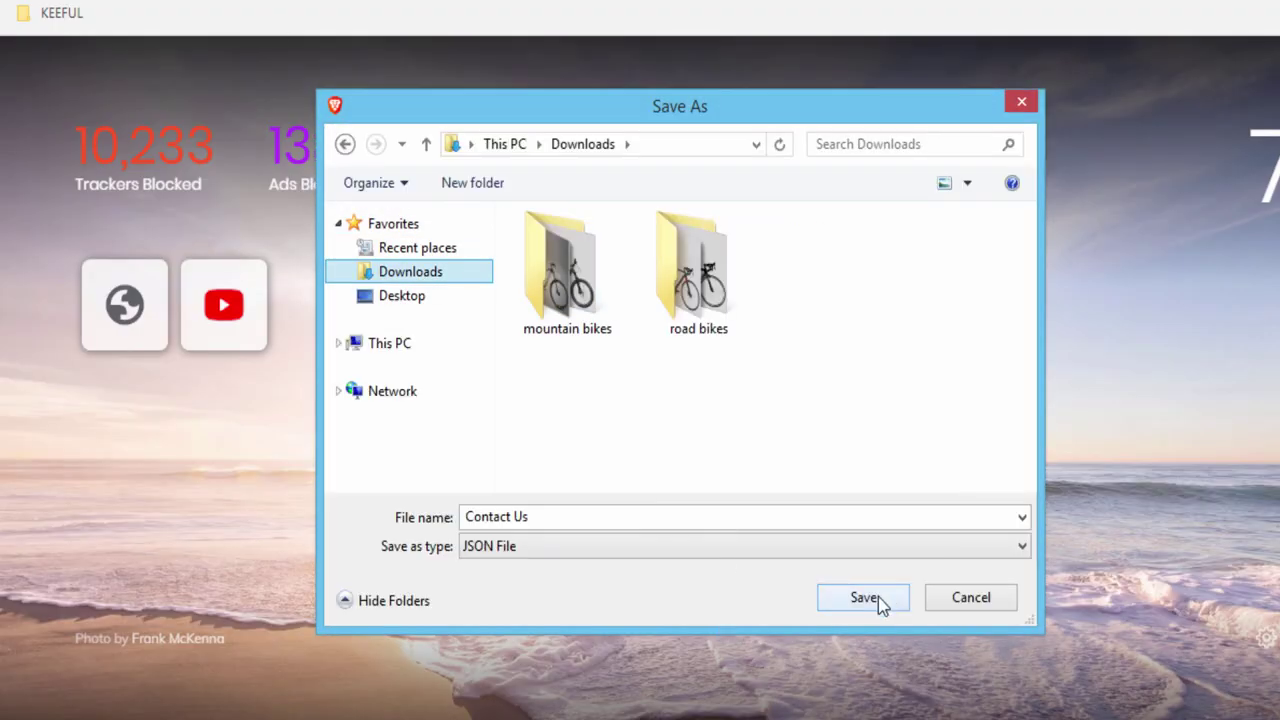
{"action": "left_click", "coordinate": [866, 597]}
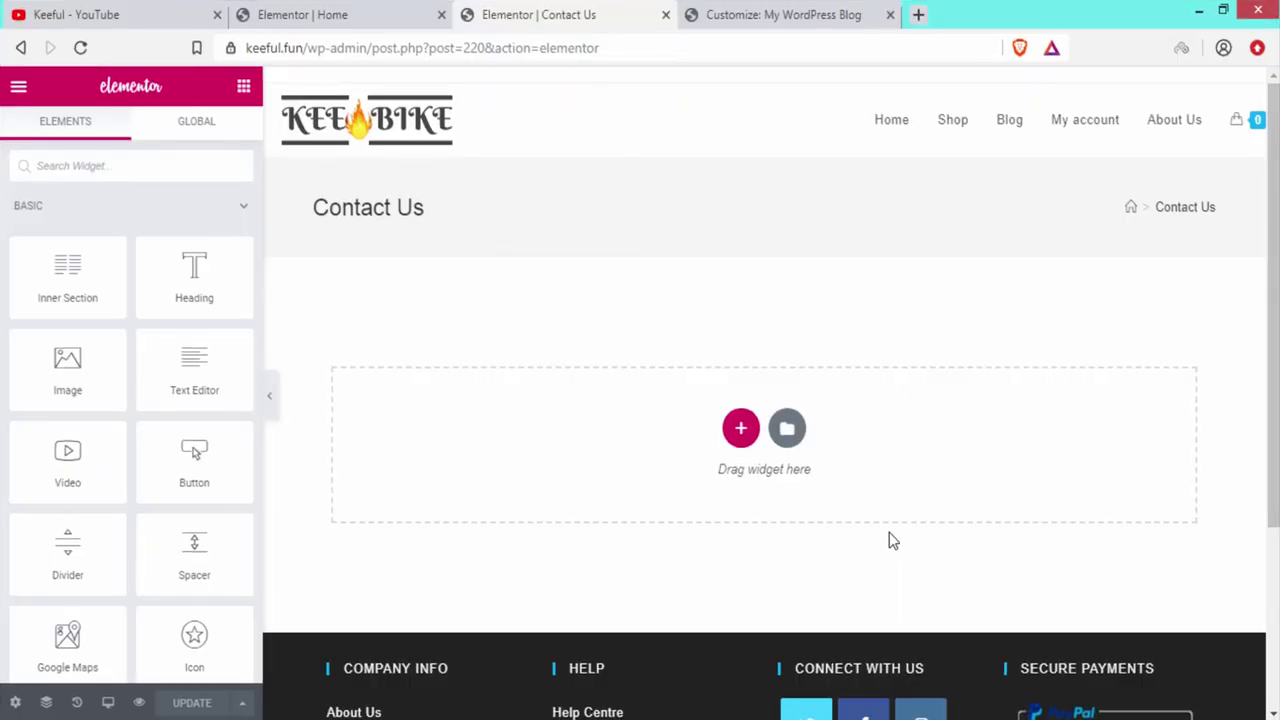
- Import Contact Us.json into the Elementor template library and insert it into the page
{"action": "left_click", "coordinate": [785, 432]}
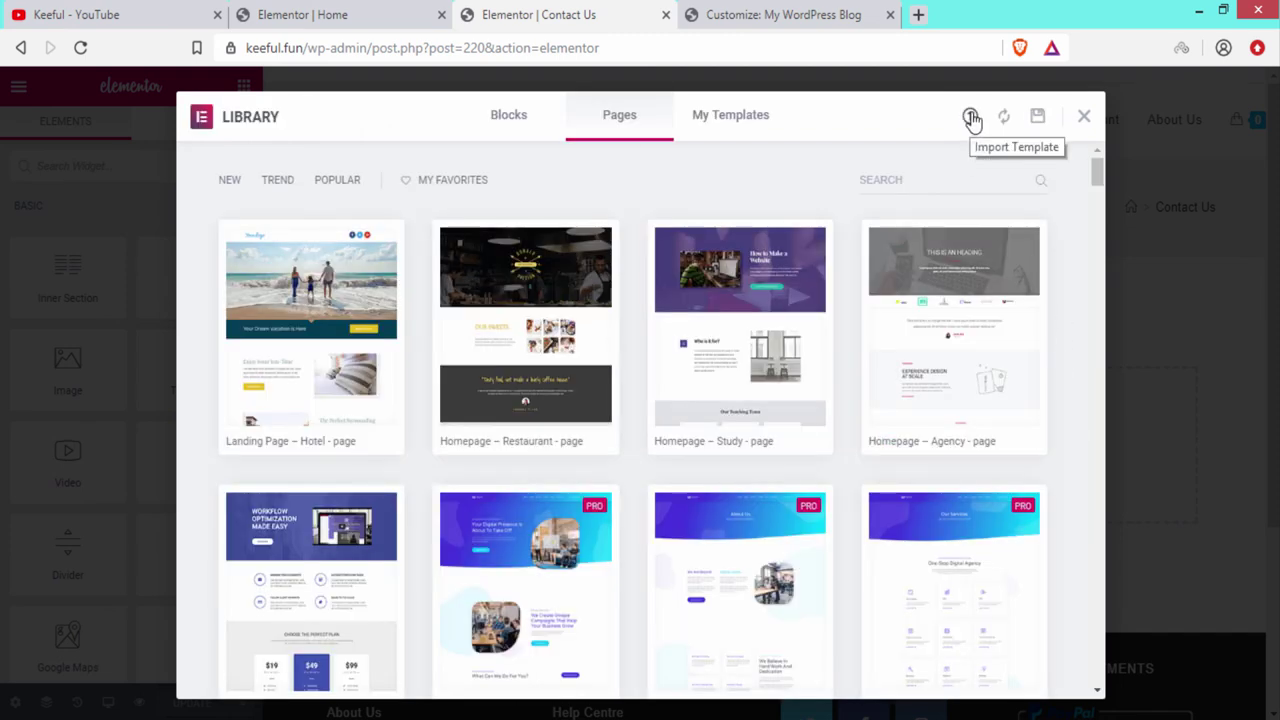
{"action": "left_click", "coordinate": [971, 118]}
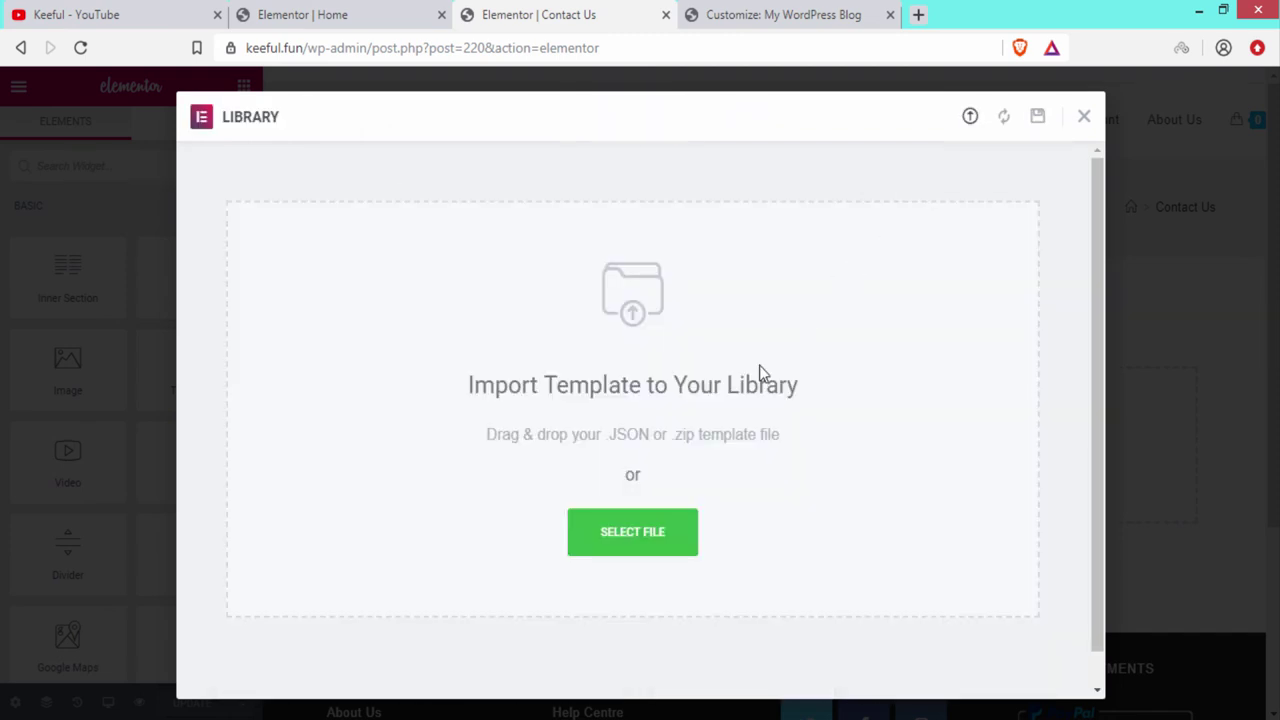
{"action": "left_click", "coordinate": [636, 535]}
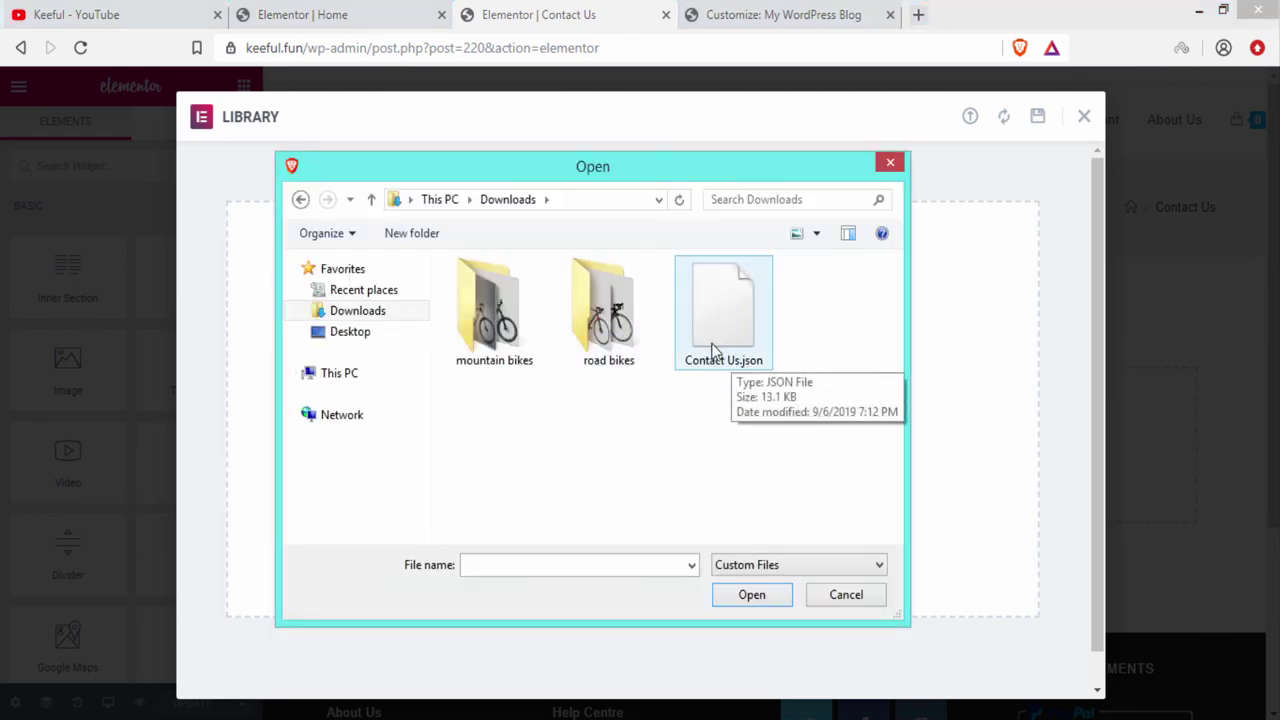
{"action": "left_click", "coordinate": [708, 325]}
{"action": "left_click", "coordinate": [752, 596]}
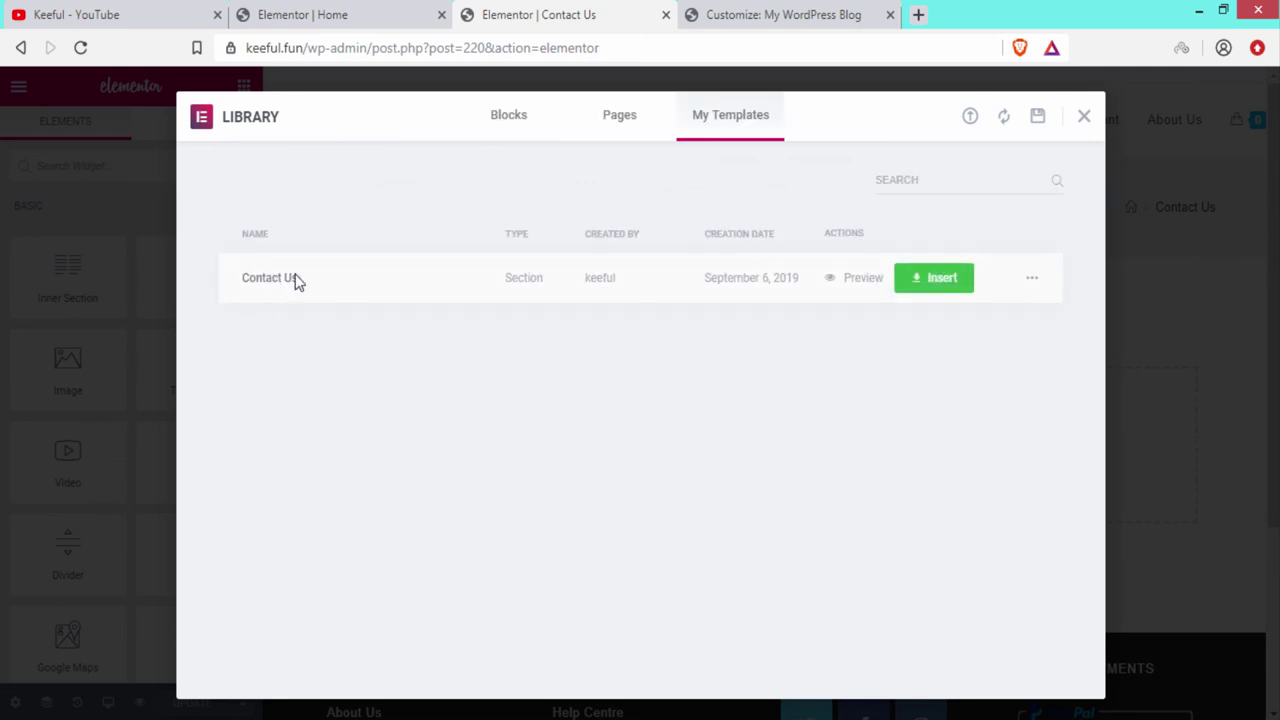
{"action": "left_click", "coordinate": [928, 287]}
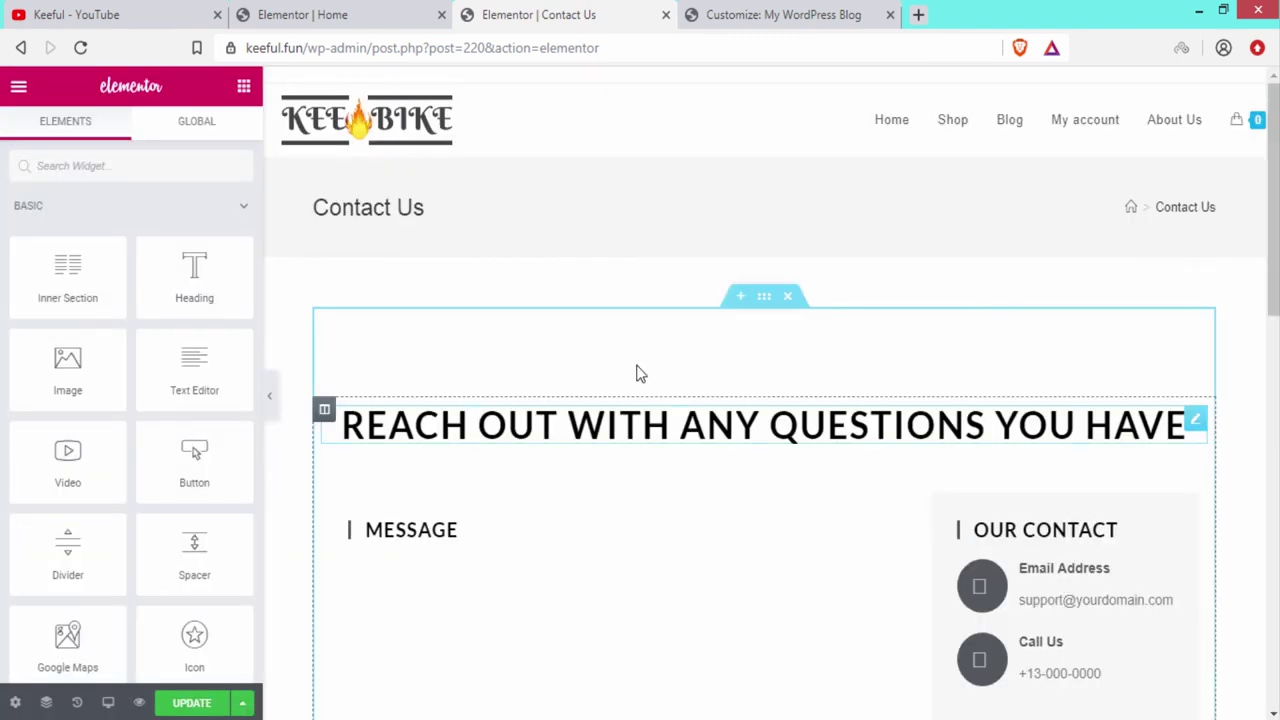
- Save the page with the inserted Contact Us template and look over the layout
{"action": "scroll", "coordinate": [640, 374], "scroll_direction": "down", "scroll_amount": 5}
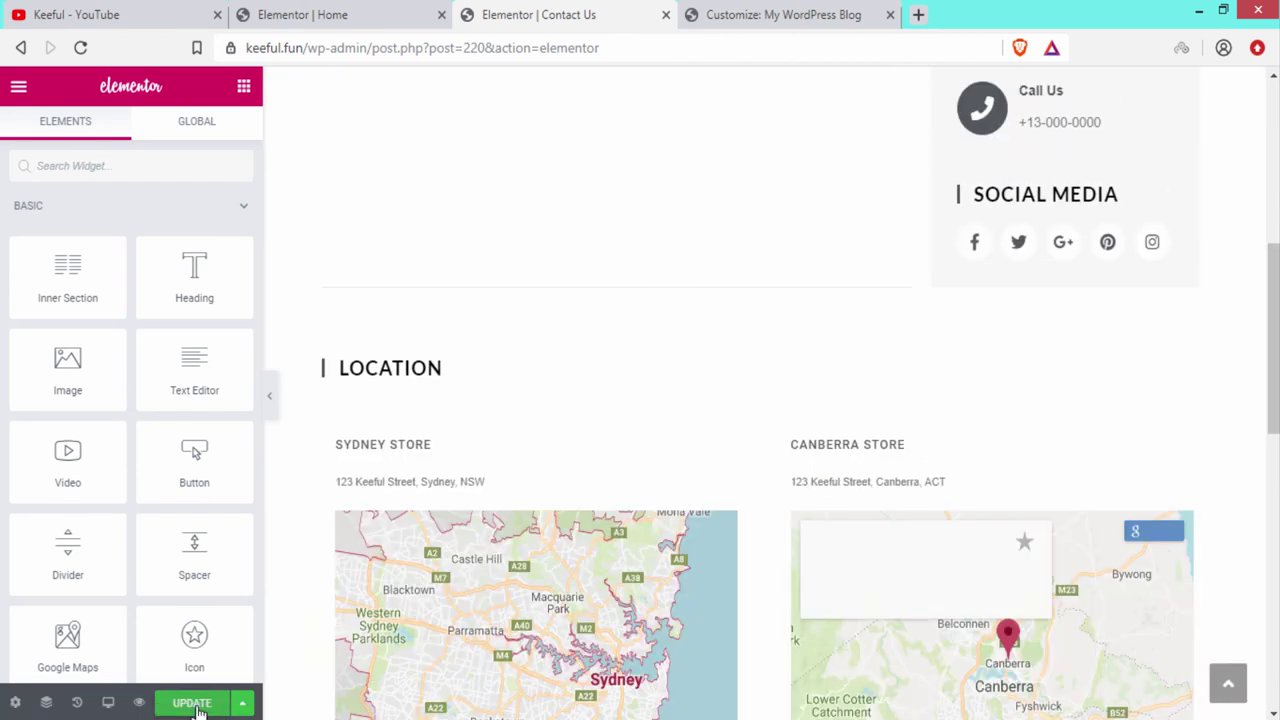
{"action": "left_click", "coordinate": [193, 704]}
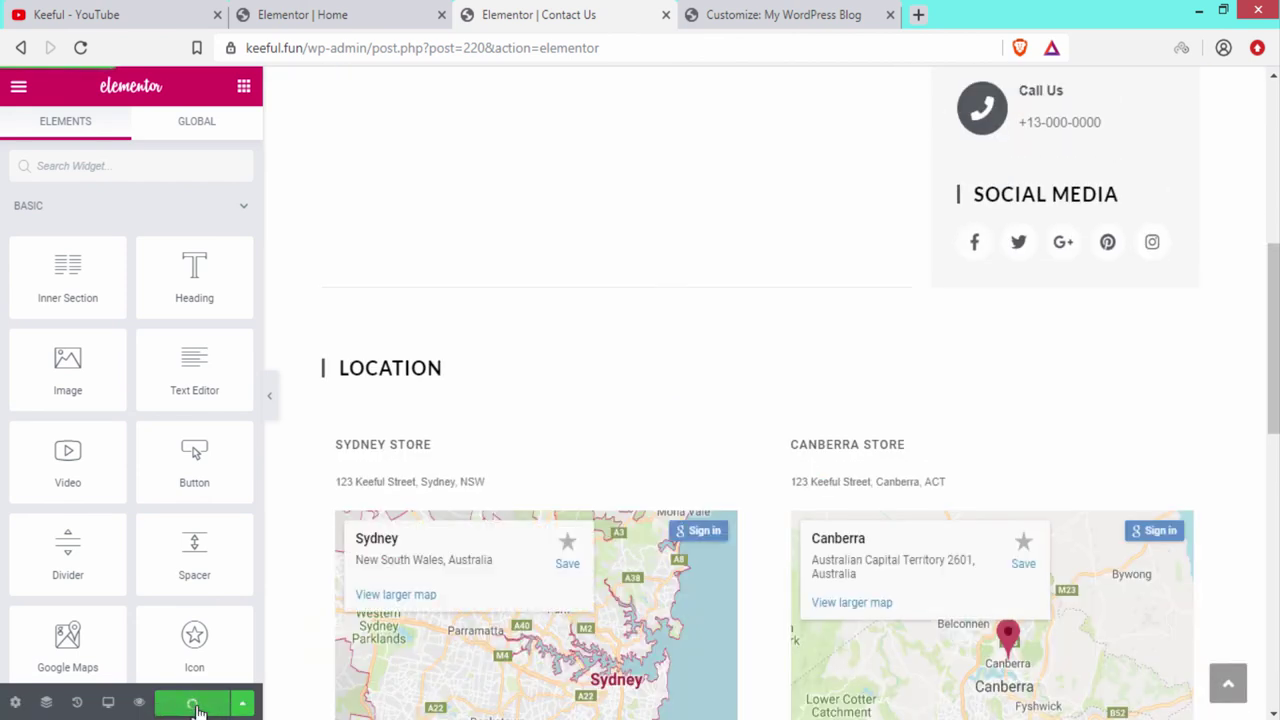
{"action": "scroll", "coordinate": [429, 423], "scroll_direction": "up", "scroll_amount": 4}
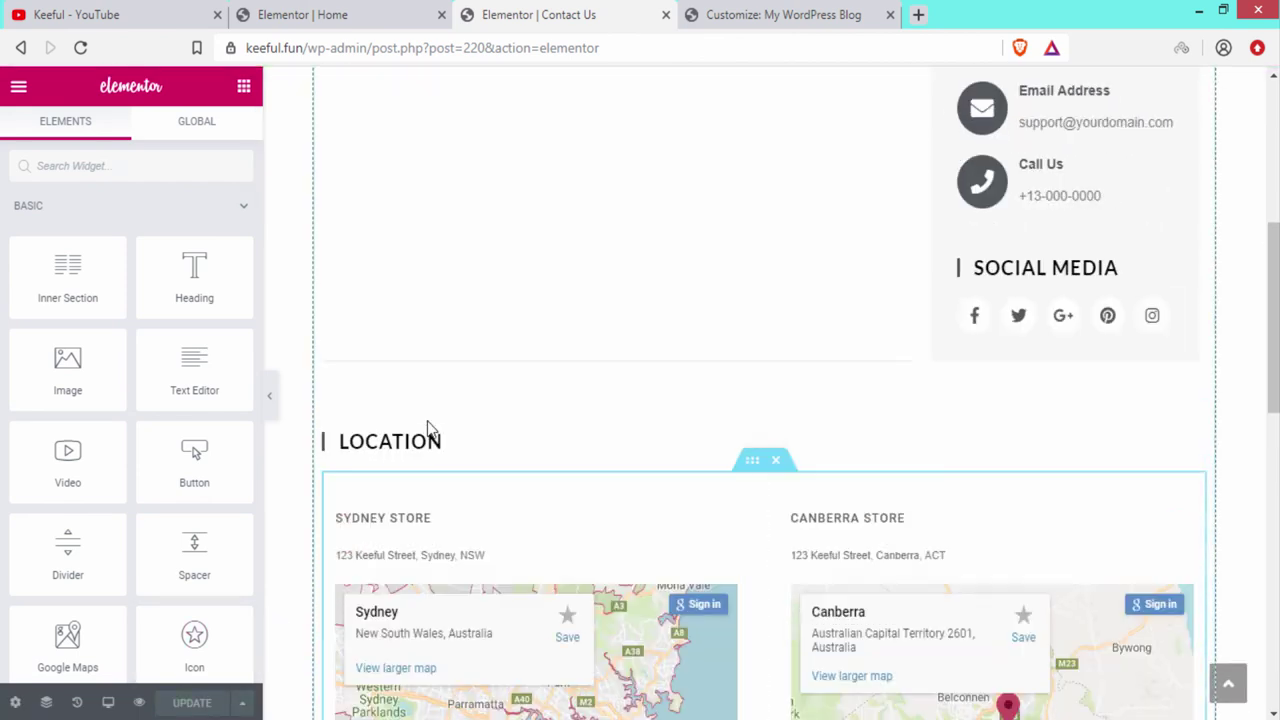
{"action": "scroll", "coordinate": [614, 291], "scroll_direction": "up", "scroll_amount": 3}
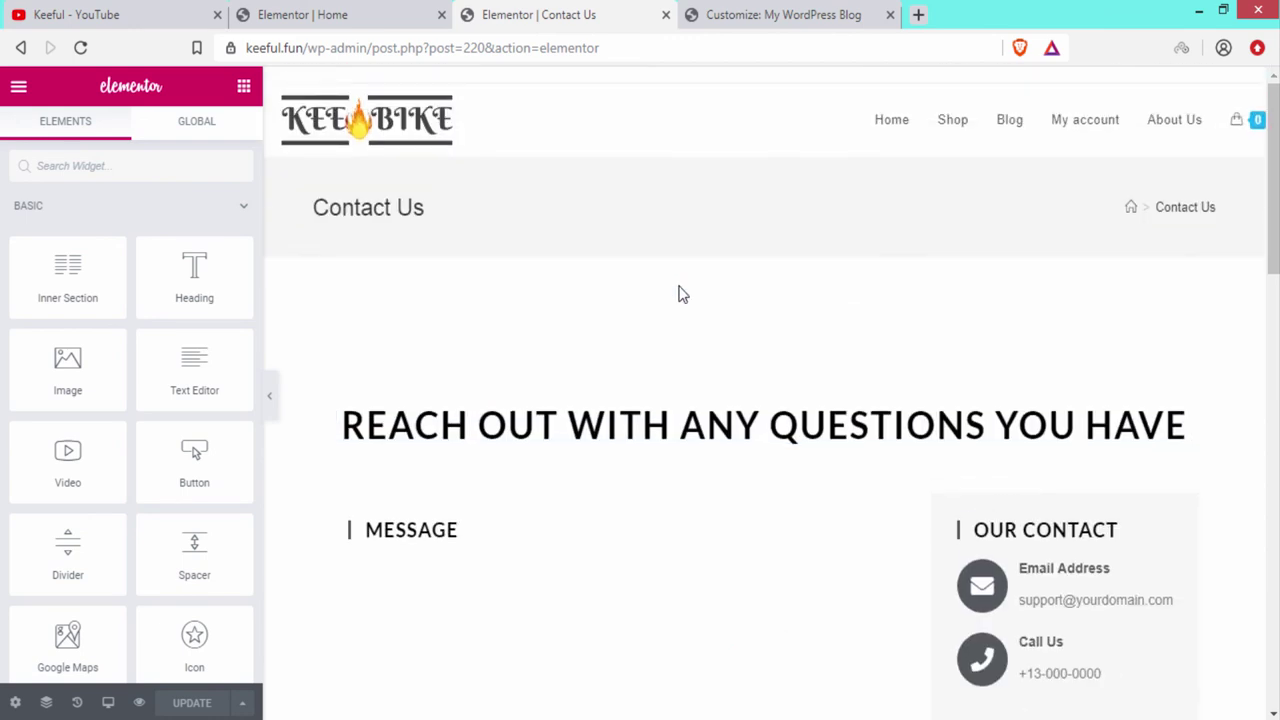
{"action": "scroll", "coordinate": [680, 294], "scroll_direction": "down", "scroll_amount": 4}
{"action": "scroll", "coordinate": [680, 292], "scroll_direction": "down", "scroll_amount": 5}
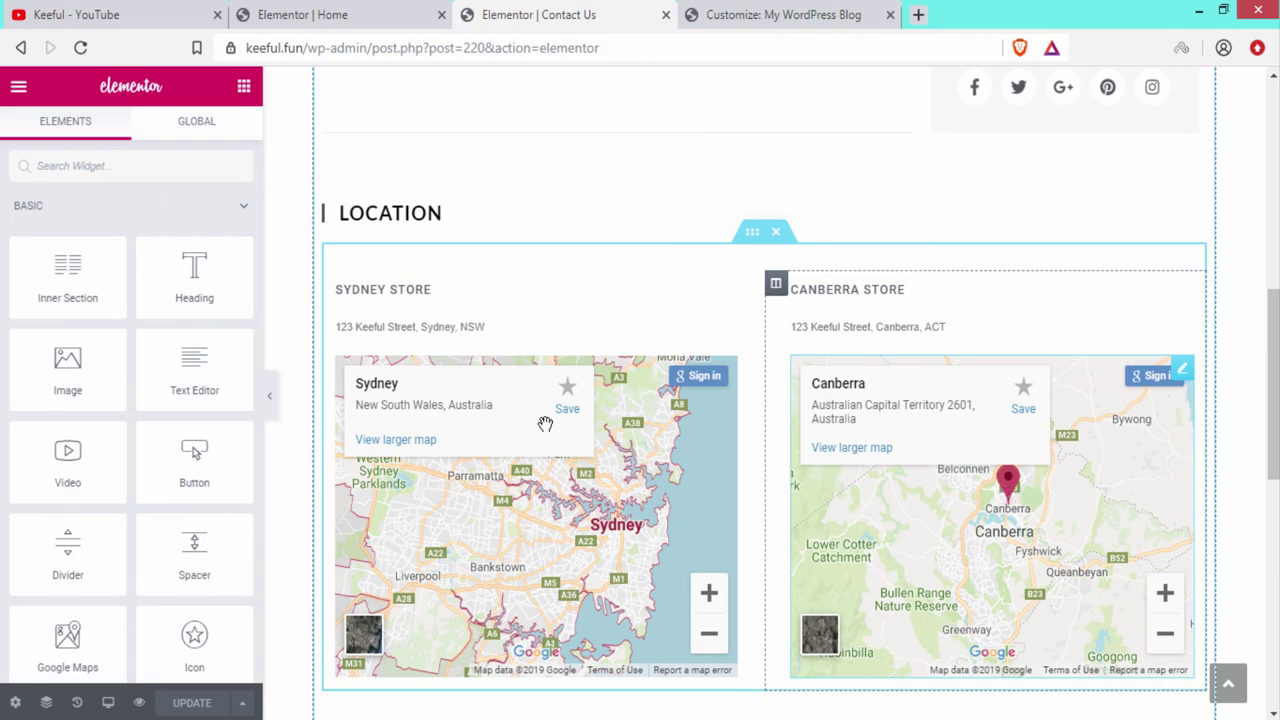
{"action": "scroll", "coordinate": [865, 318], "scroll_direction": "up", "scroll_amount": 4}
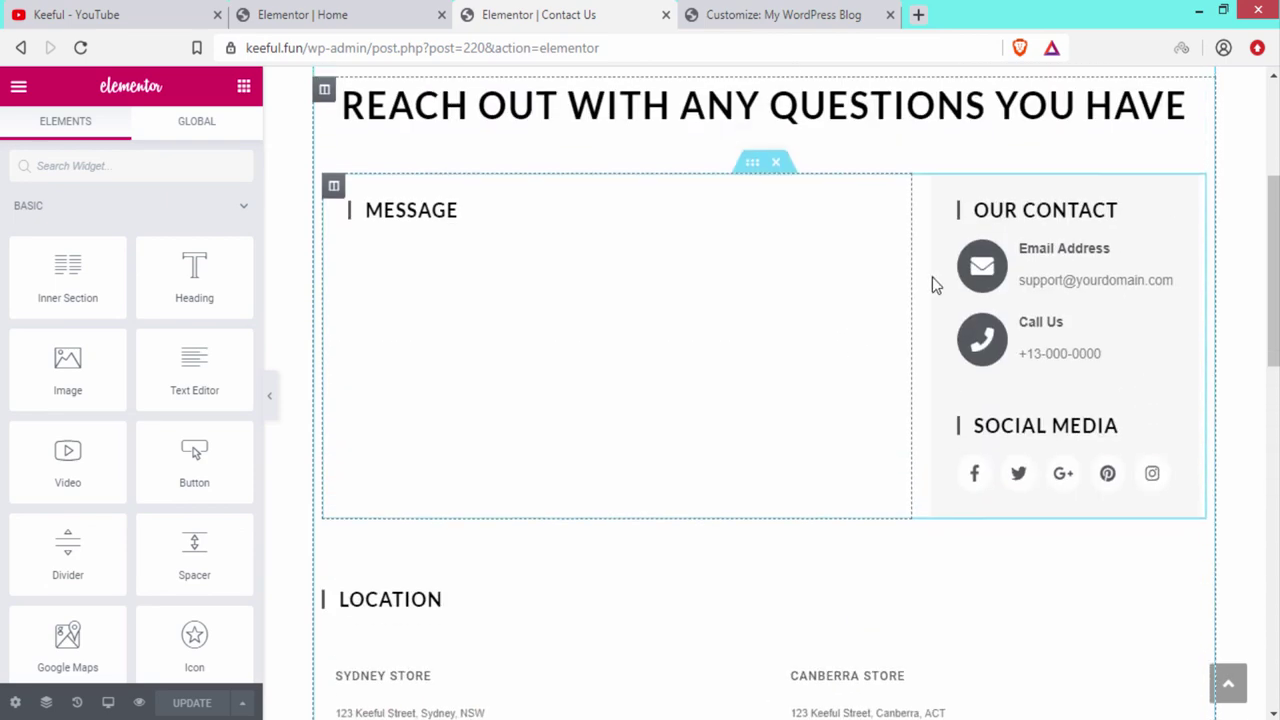
- Replace the Email Address box's placeholder with the site's support e-mail and update the page
{"action": "left_click", "coordinate": [1071, 292]}
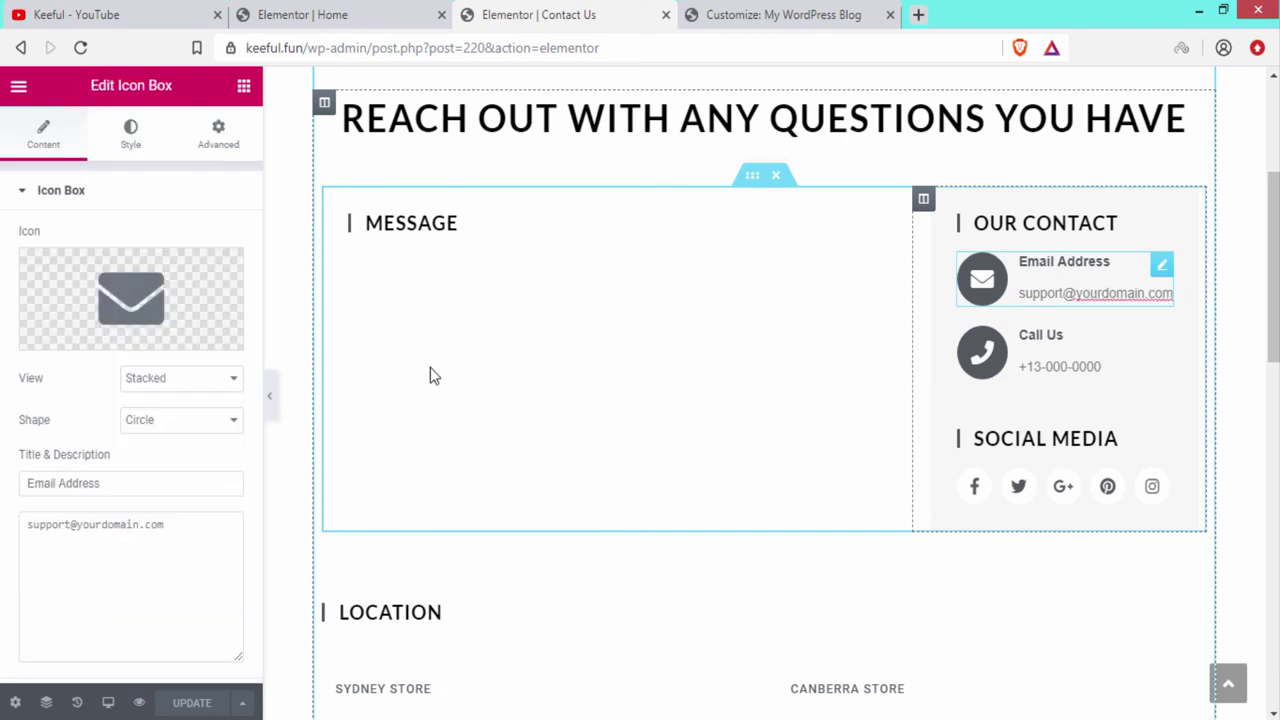
{"action": "triple_click", "coordinate": [109, 527]}
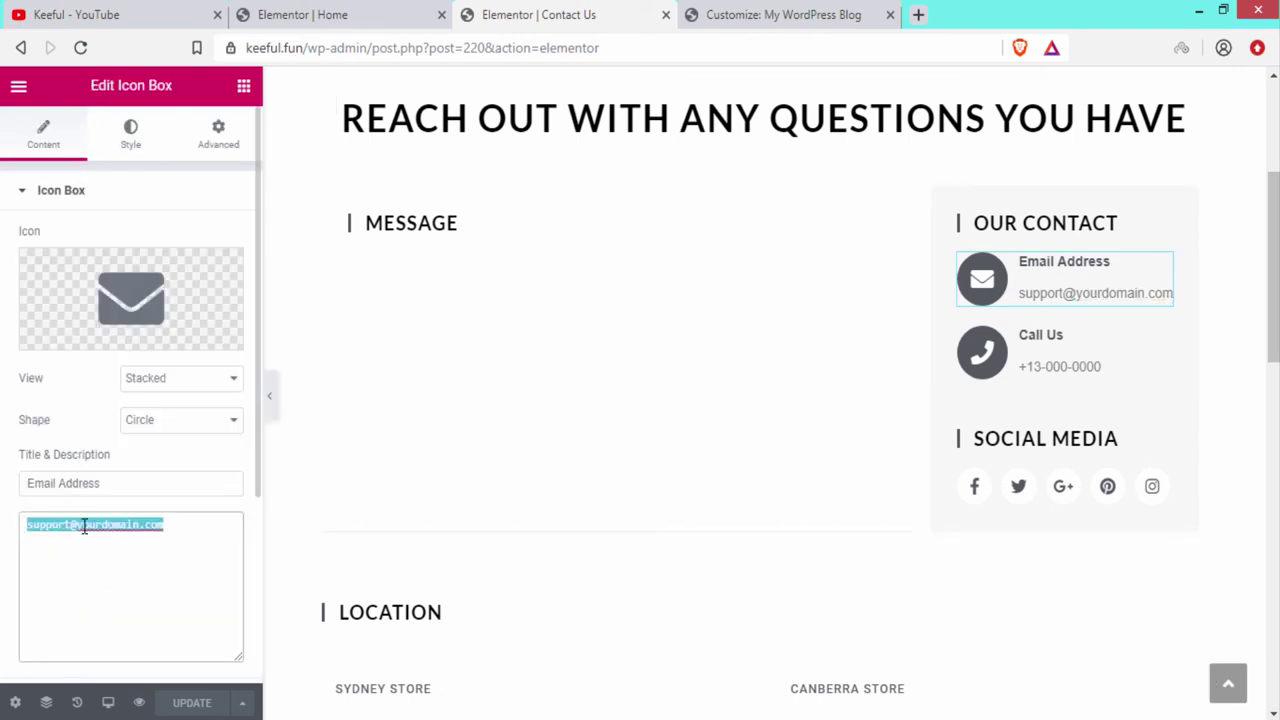
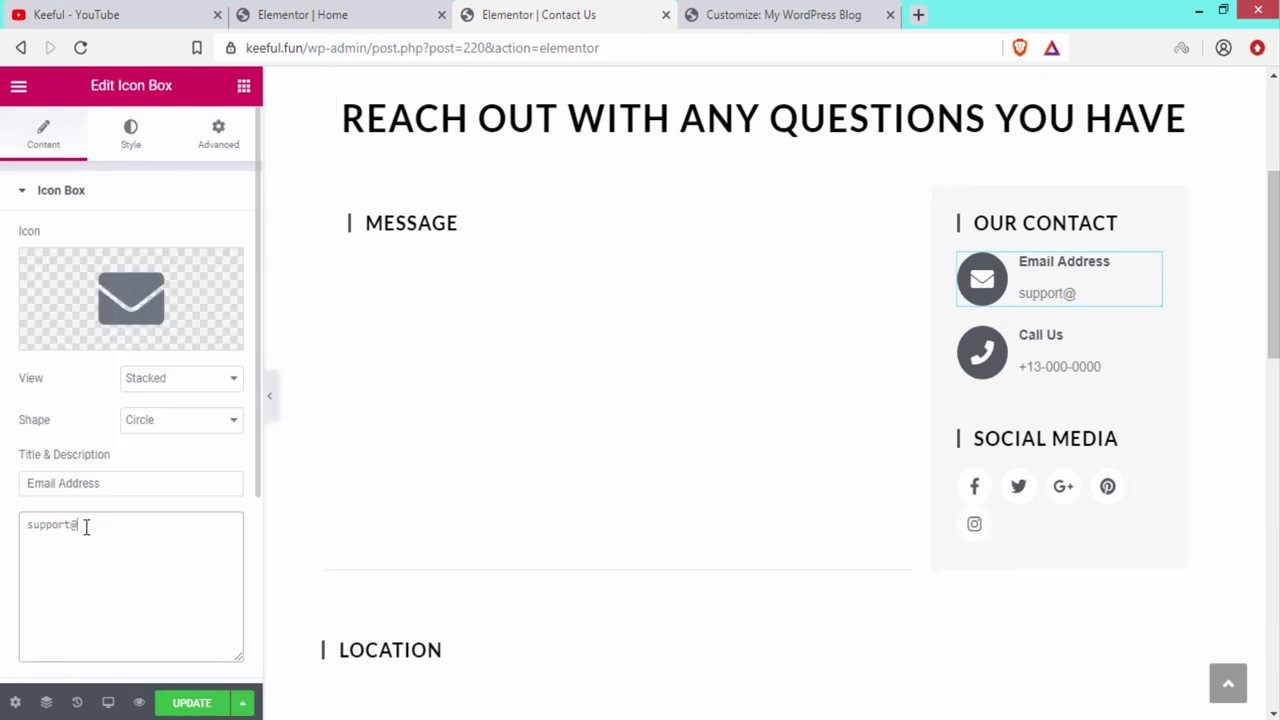
{"action": "left_click", "coordinate": [205, 704]}
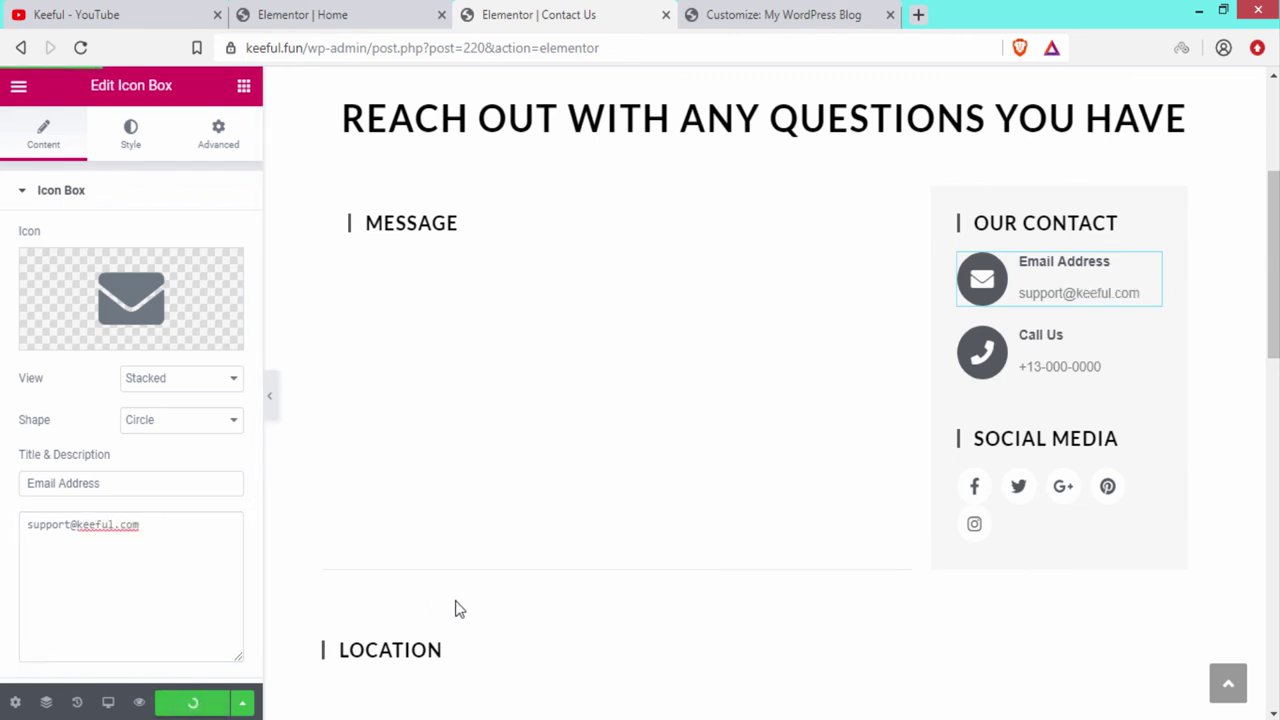
{"action": "scroll", "coordinate": [455, 609], "scroll_direction": "down", "scroll_amount": 1}
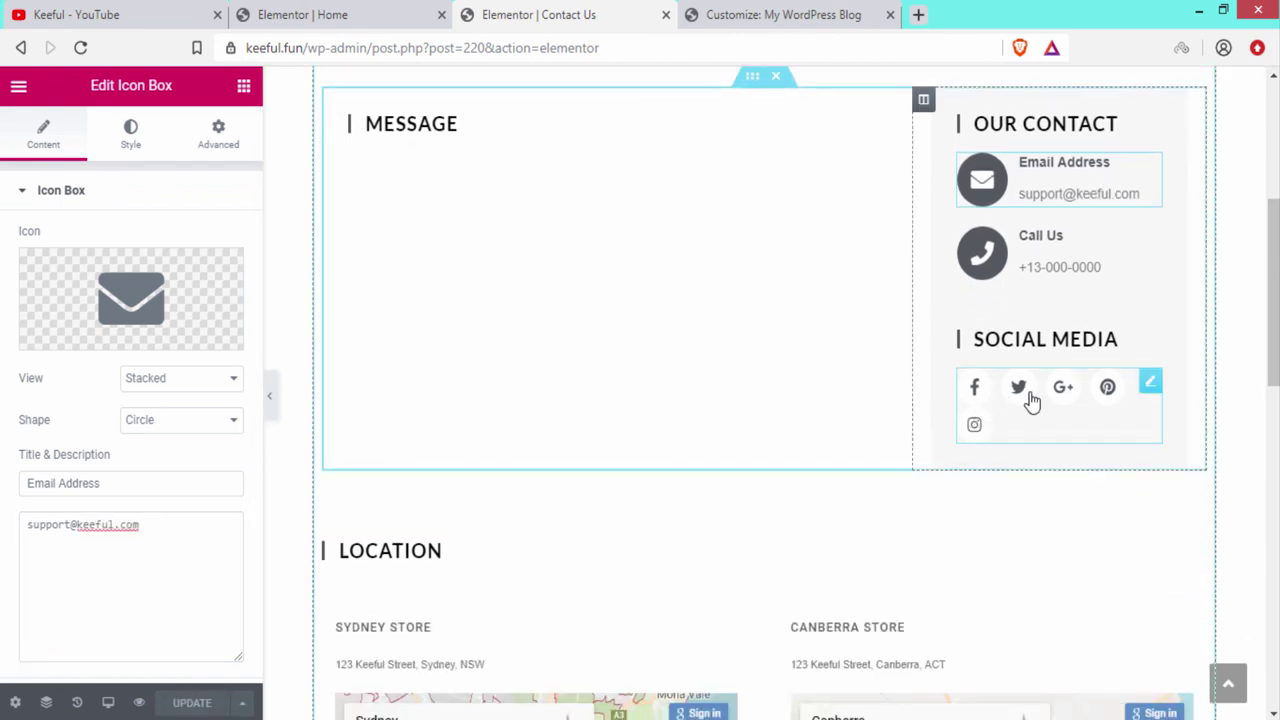
{"action": "scroll", "coordinate": [443, 262], "scroll_direction": "up", "scroll_amount": 1}
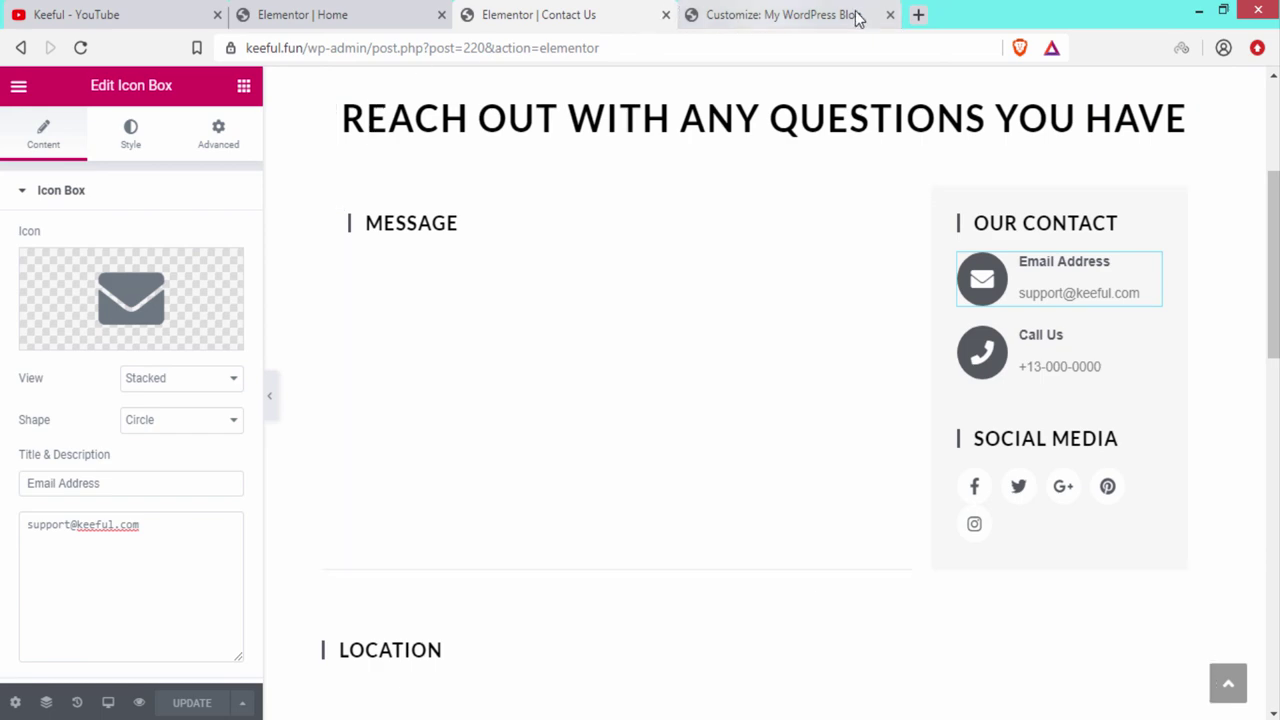
- In a new tab's dashboard, search for 'contact form 7', then install and activate it
{"action": "key", "text": "ctrl+t"}
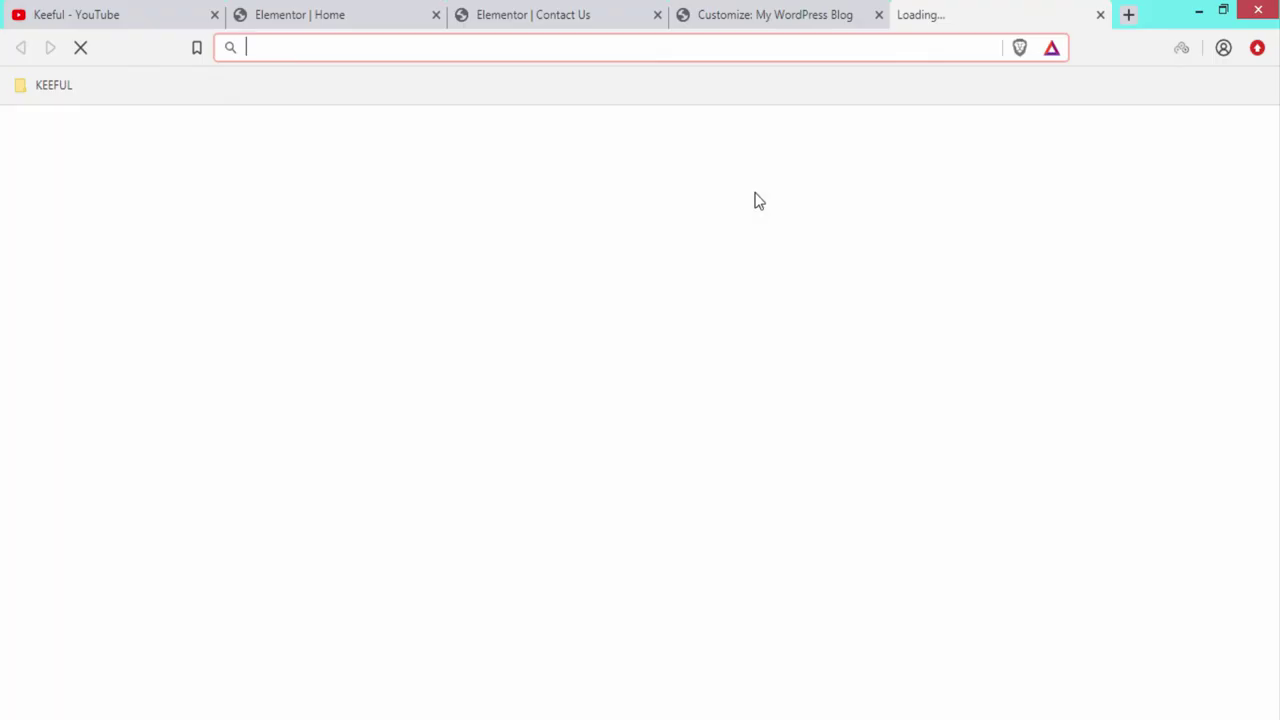
{"action": "left_click", "coordinate": [40, 82]}
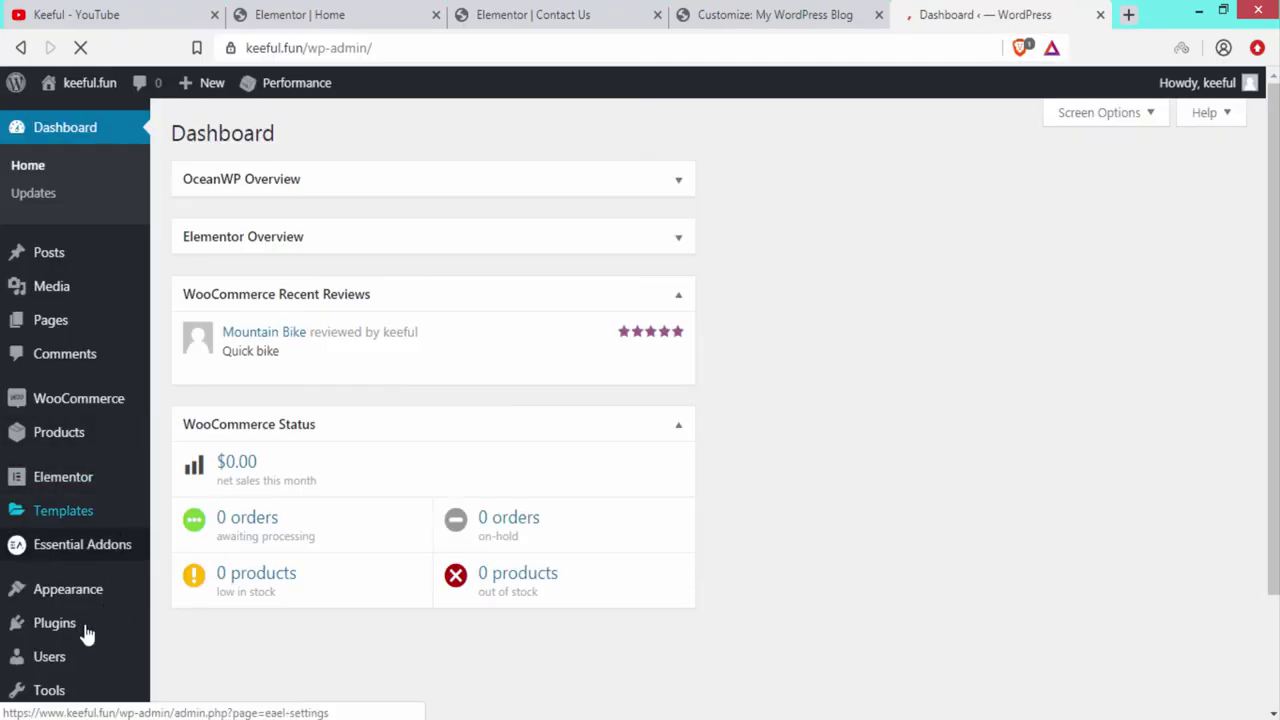
{"action": "mouse_move", "coordinate": [75, 640]}
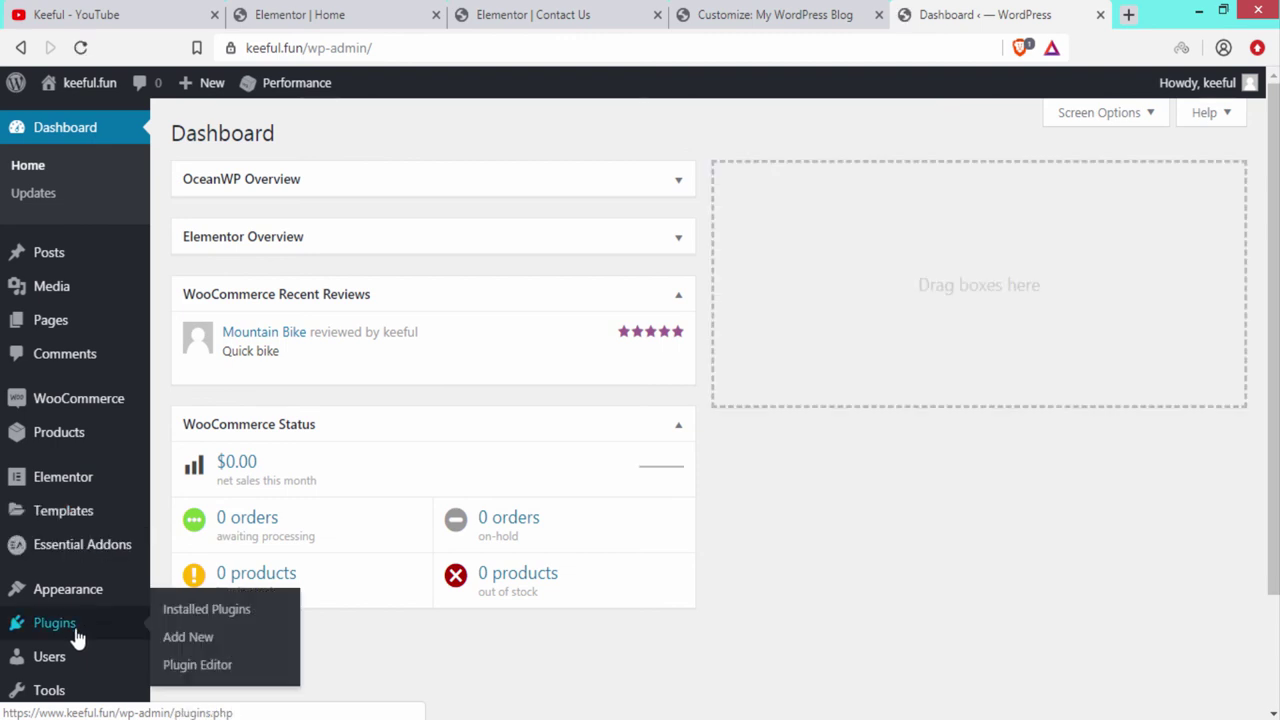
{"action": "left_click", "coordinate": [182, 645]}
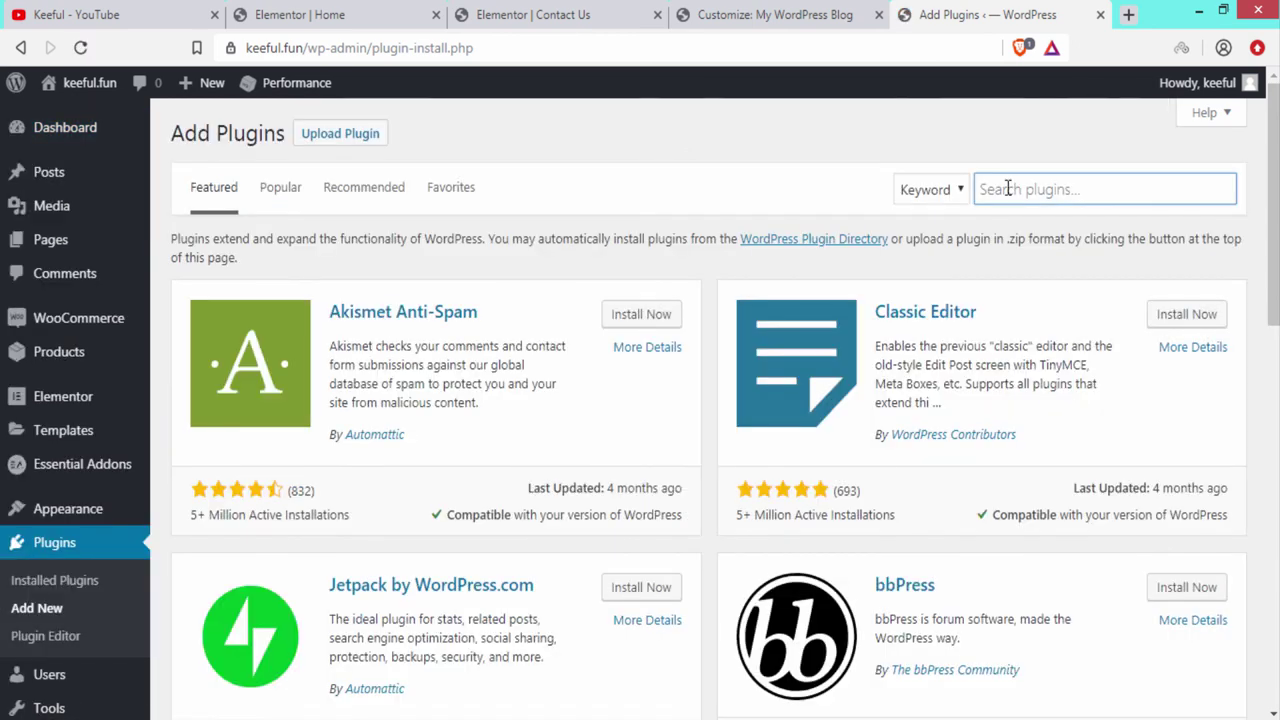
{"action": "left_click", "coordinate": [1007, 188]}
{"action": "type", "text": "contac"}
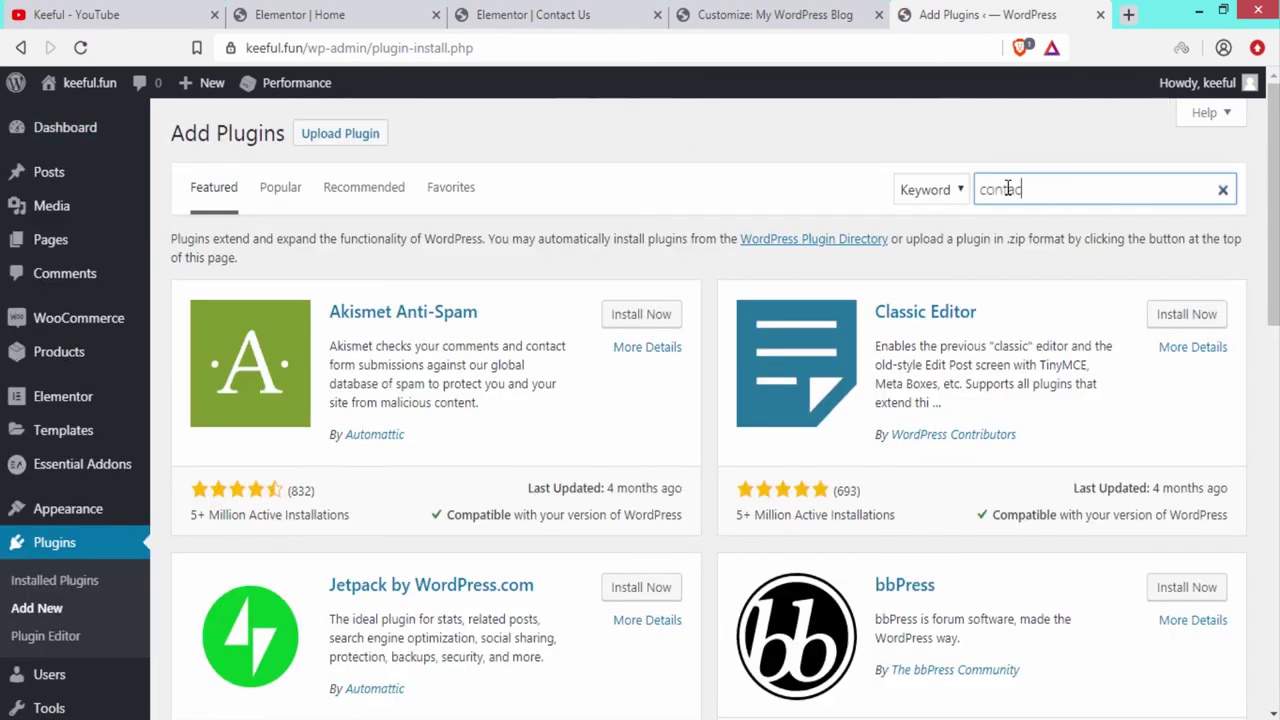
{"action": "type", "text": "t form 7"}
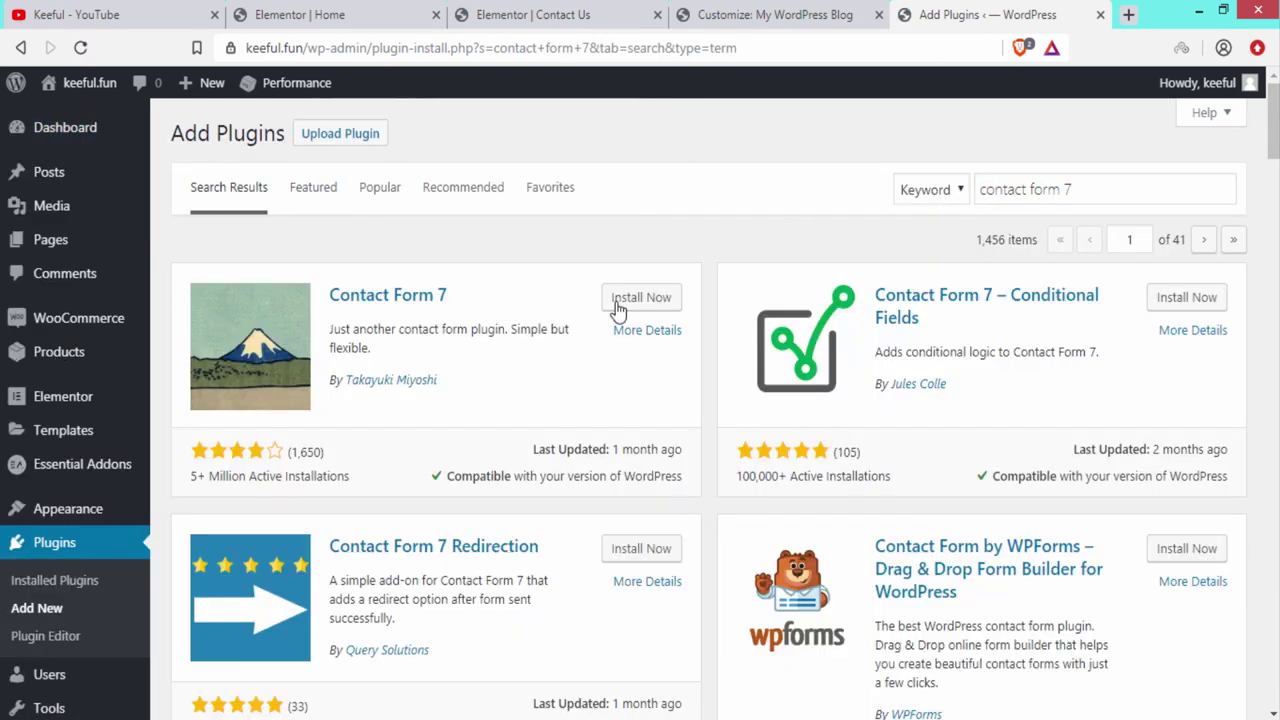
{"action": "left_click", "coordinate": [620, 300]}
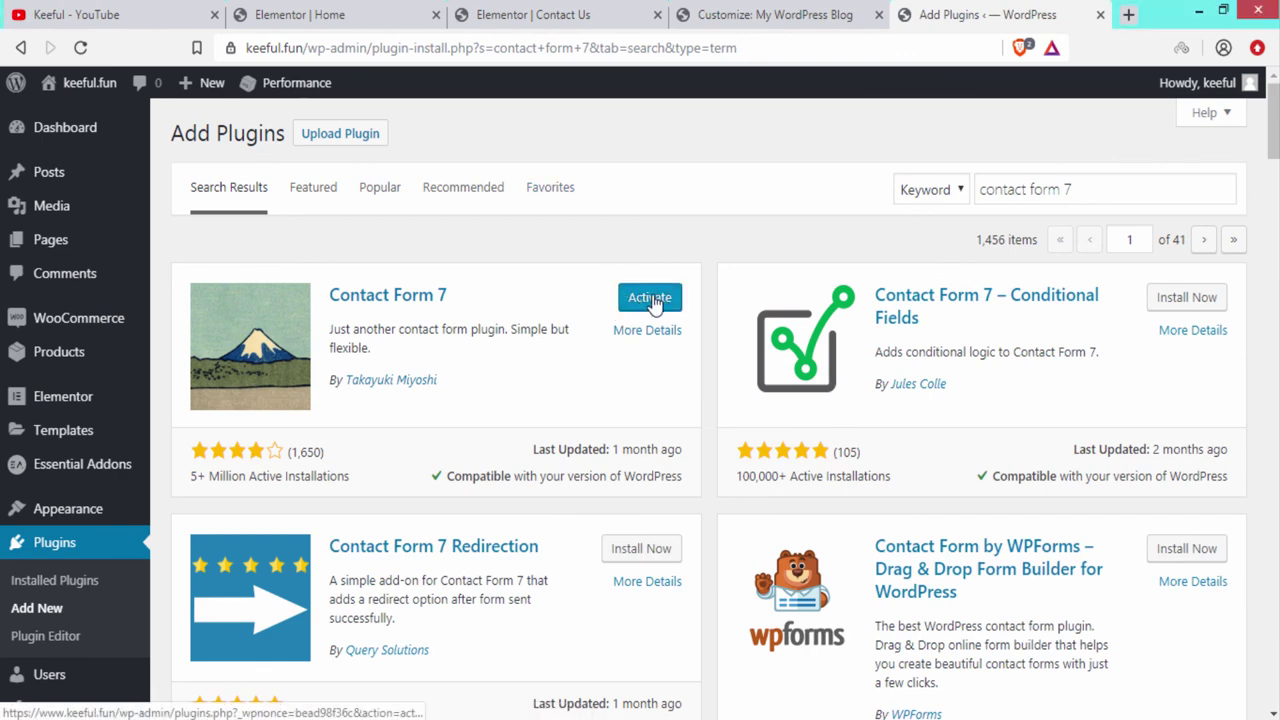
{"action": "left_click", "coordinate": [657, 303]}
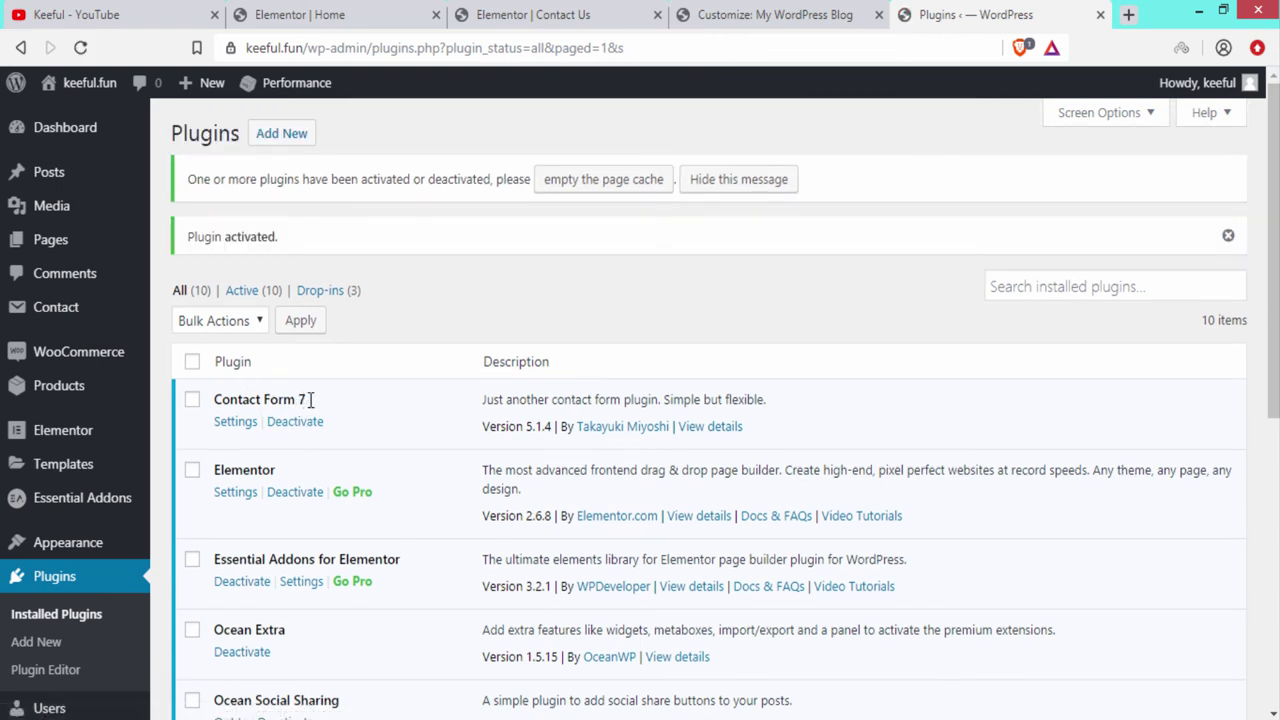
- Look at Contact form 1 in the Contact Forms list, then return to the Elementor editor
{"action": "left_click_drag", "start_coordinate": [306, 400], "coordinate": [212, 400]}
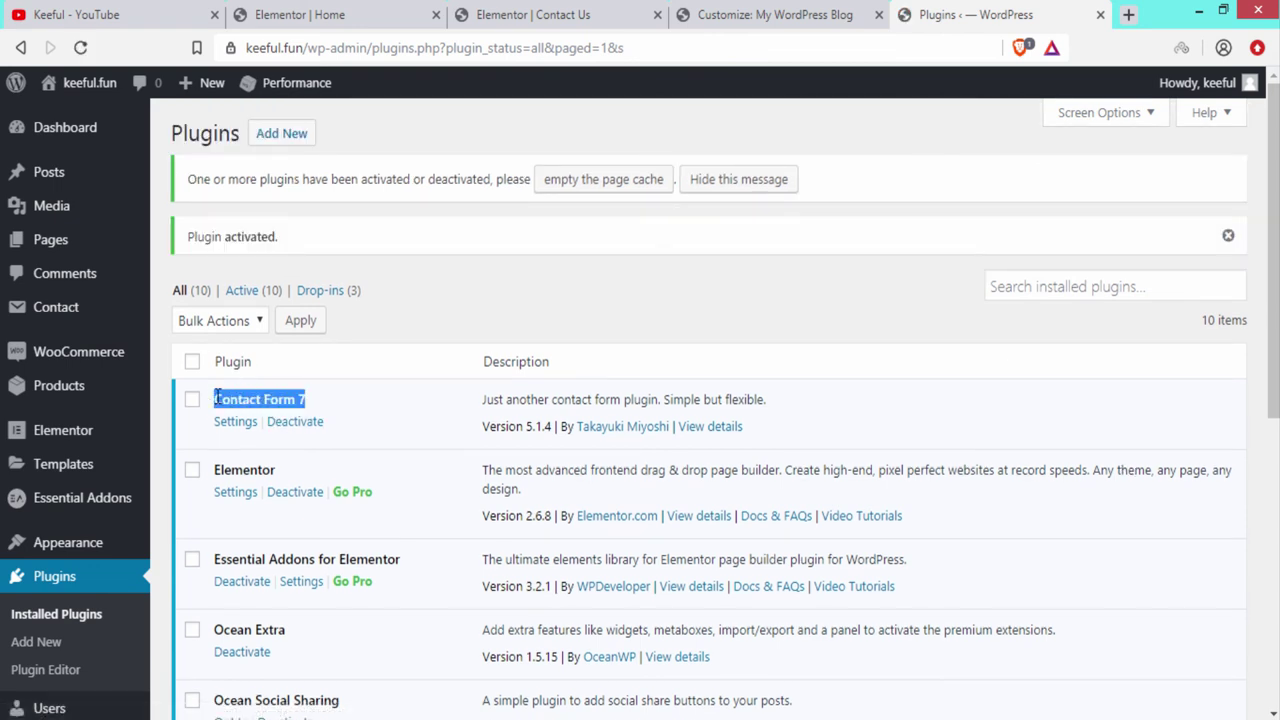
{"action": "left_click", "coordinate": [110, 317]}
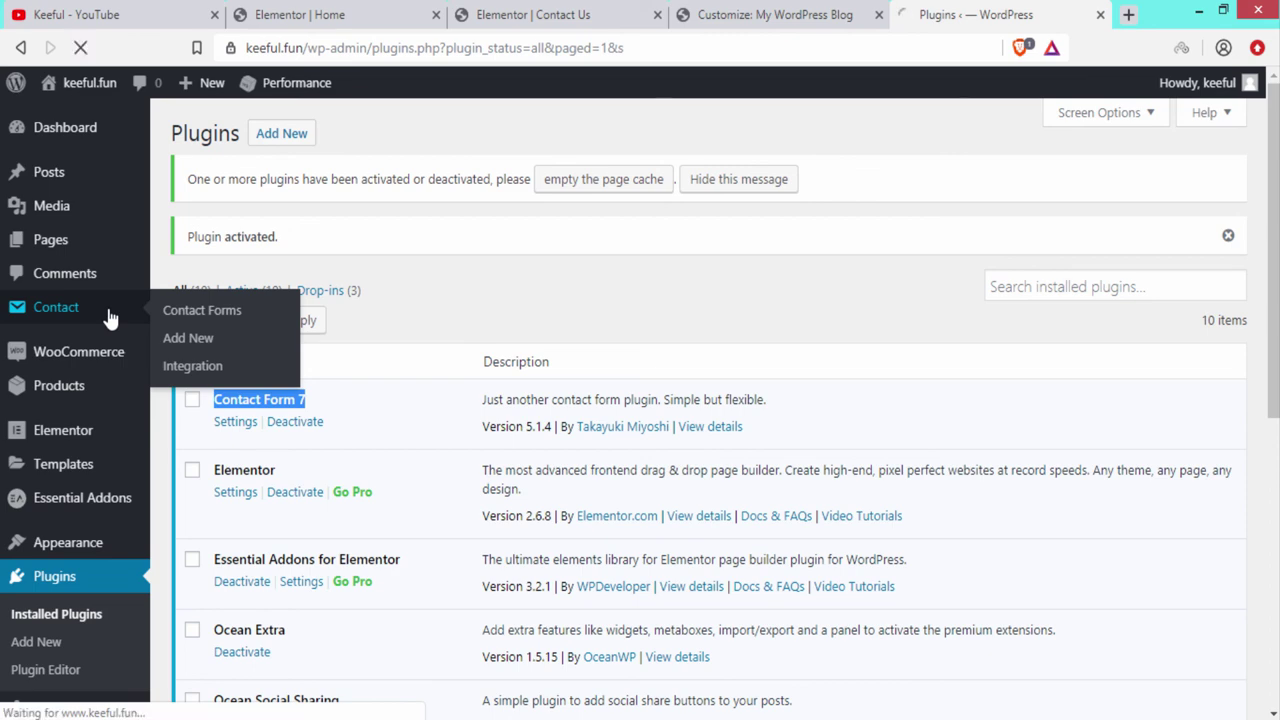
{"action": "scroll", "coordinate": [360, 355], "scroll_direction": "down", "scroll_amount": 3}
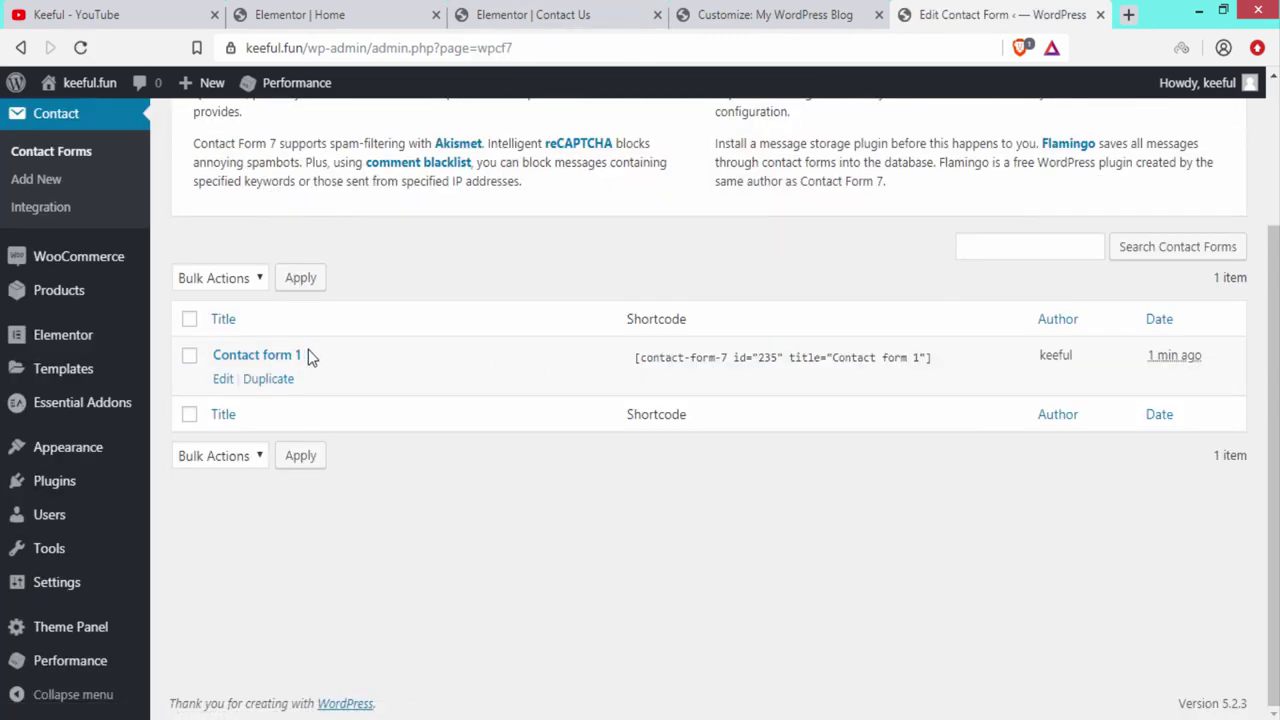
{"action": "left_click_drag", "start_coordinate": [306, 356], "coordinate": [222, 362]}
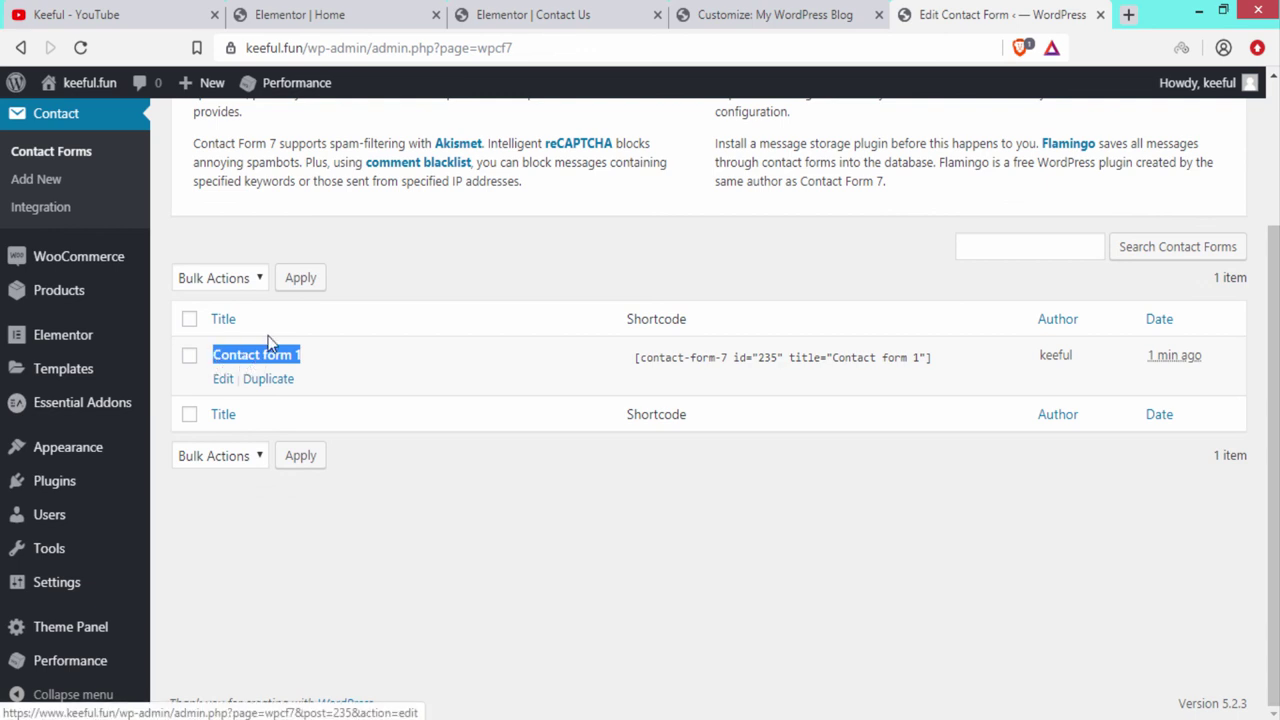
{"action": "left_click", "coordinate": [533, 10]}
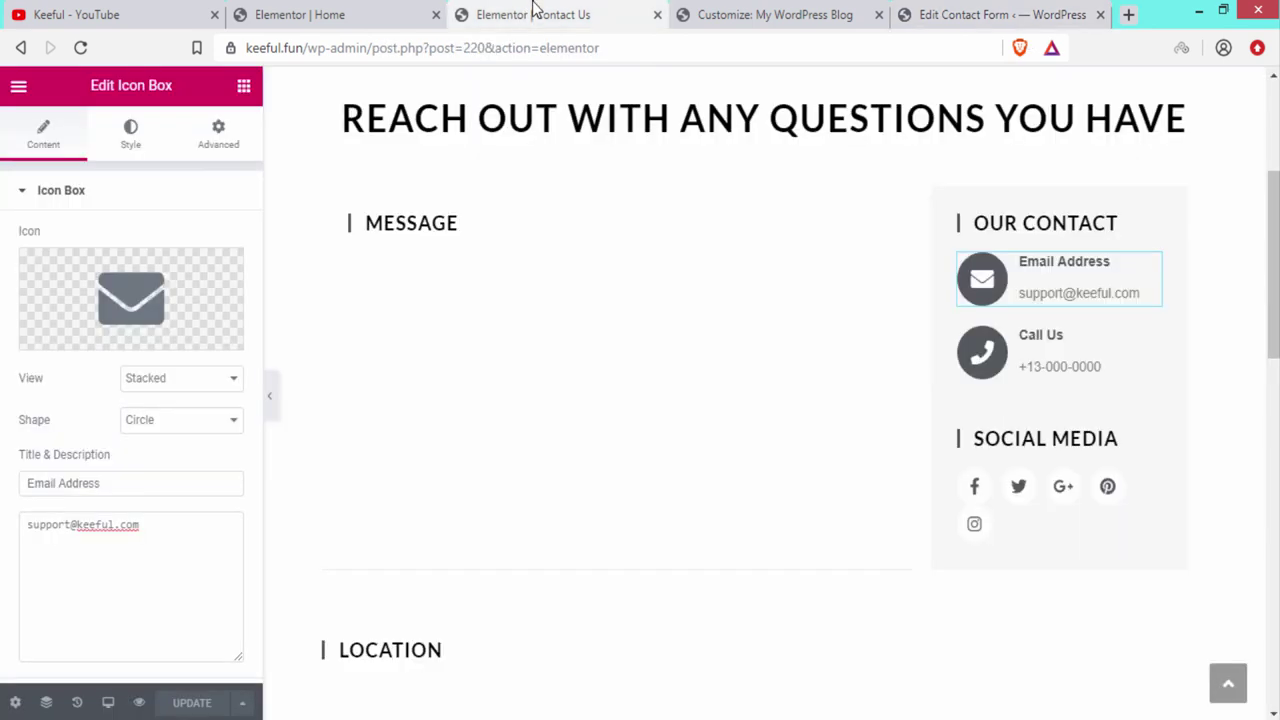
- Search the Elements panel for 'form' and drag EA Contact Form 7 into the Message column
{"action": "left_click", "coordinate": [20, 87]}
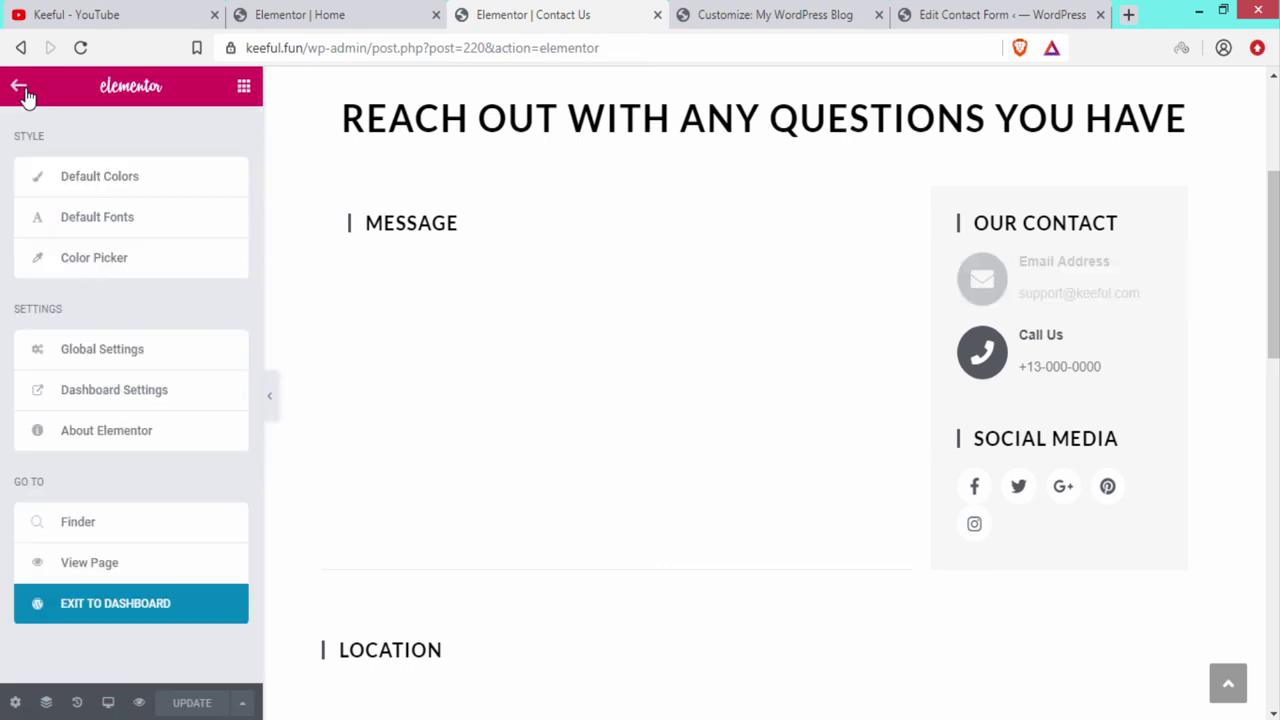
{"action": "left_click", "coordinate": [22, 89]}
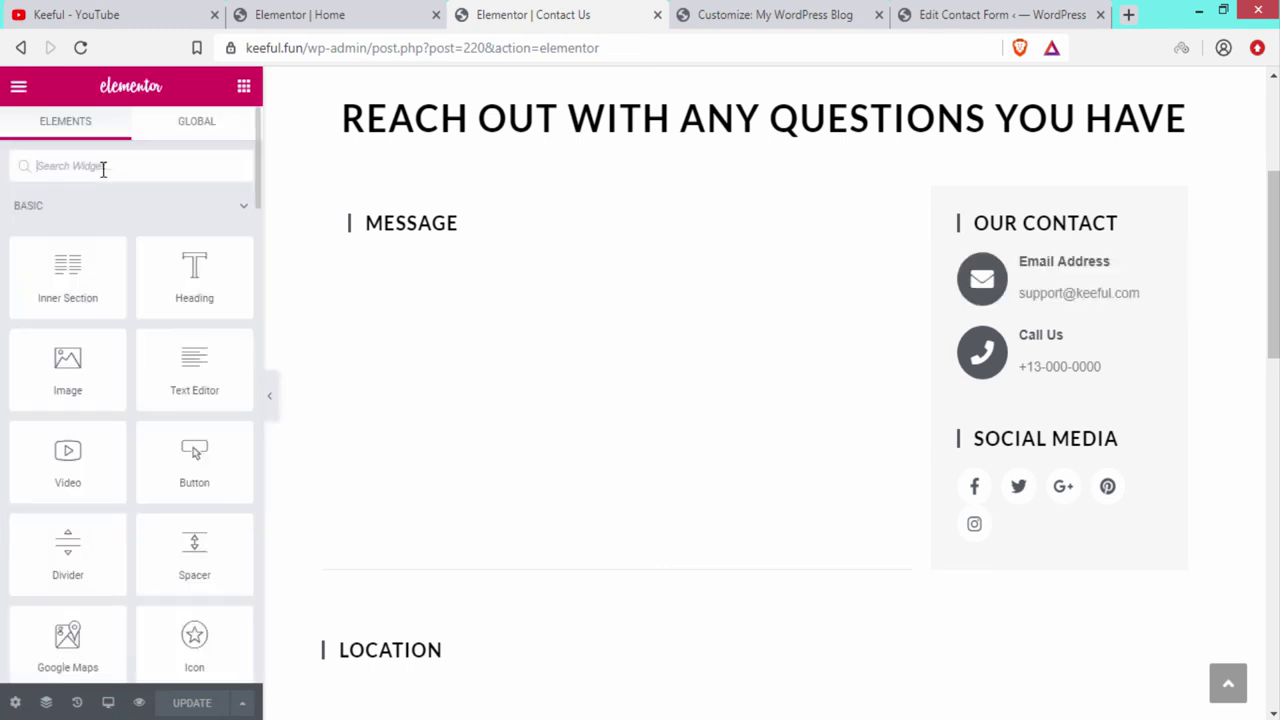
{"action": "type", "text": "form"}
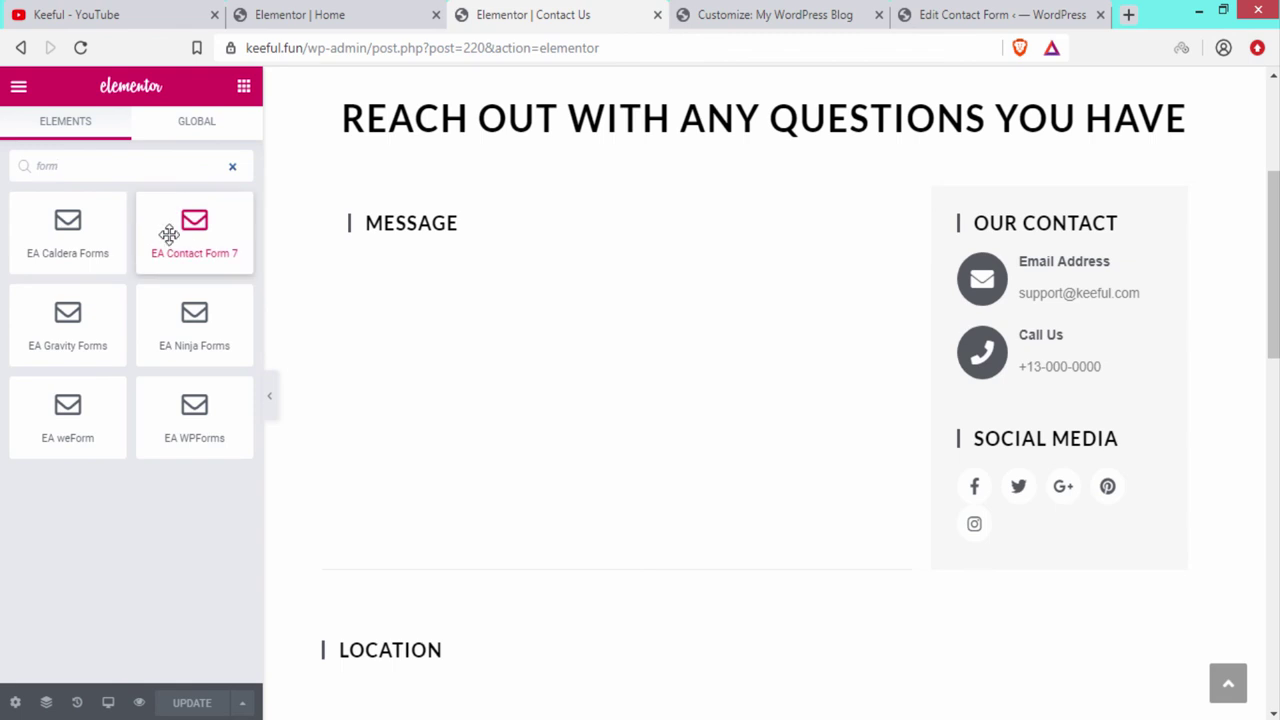
{"action": "left_click_drag", "start_coordinate": [188, 243], "coordinate": [489, 292]}
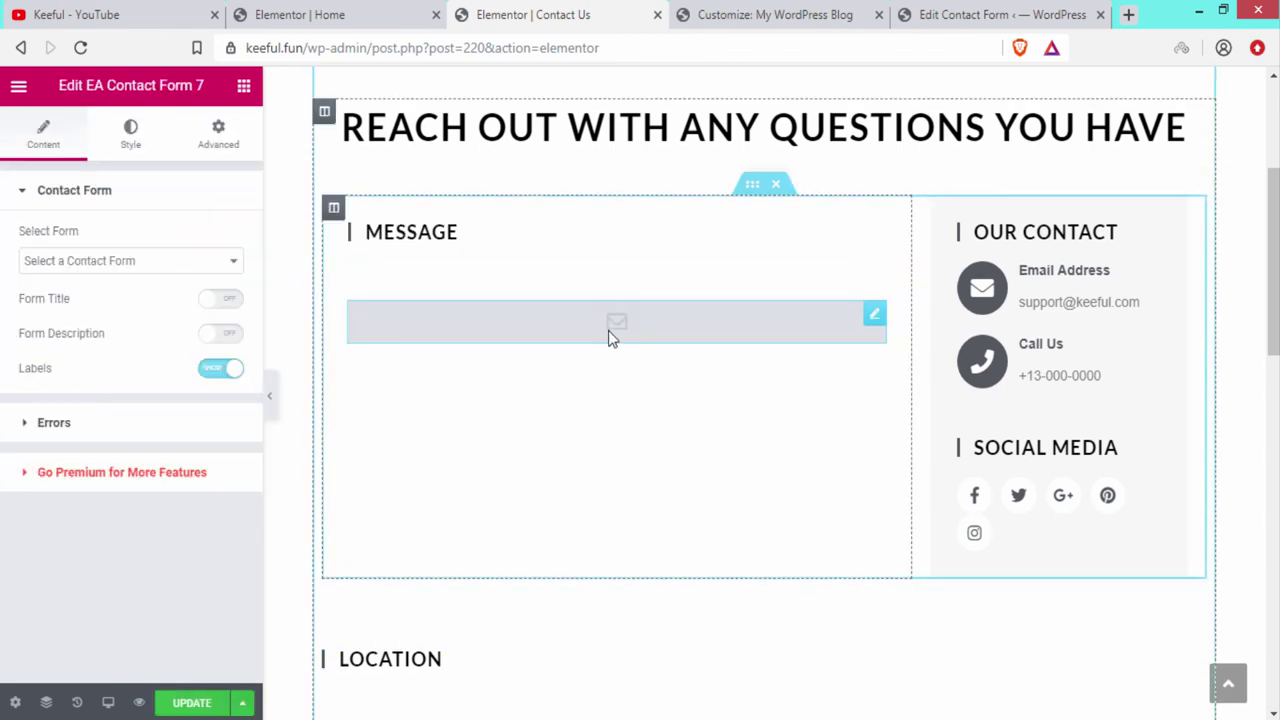
- Choose Contact form 1 in the widget's Select Form dropdown and check the displayed fields
{"action": "left_click", "coordinate": [89, 264]}
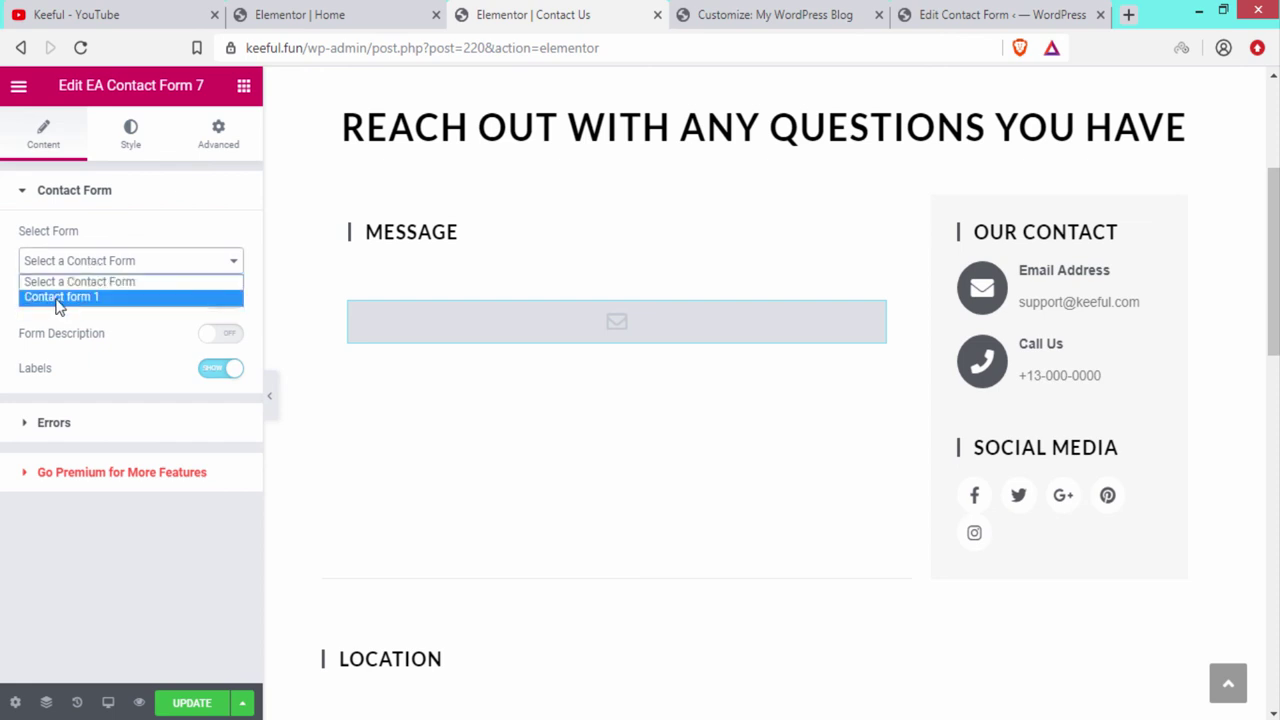
{"action": "left_click", "coordinate": [73, 297]}
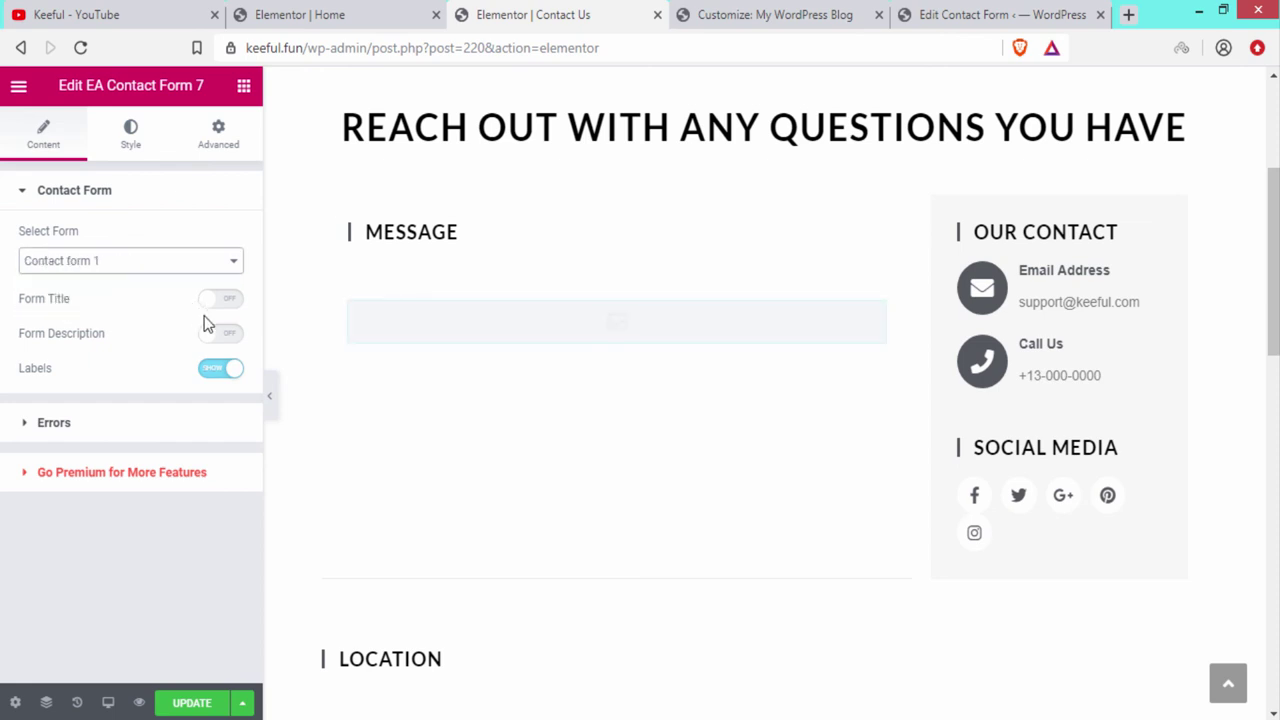
{"action": "scroll", "coordinate": [497, 334], "scroll_direction": "down", "scroll_amount": 2}
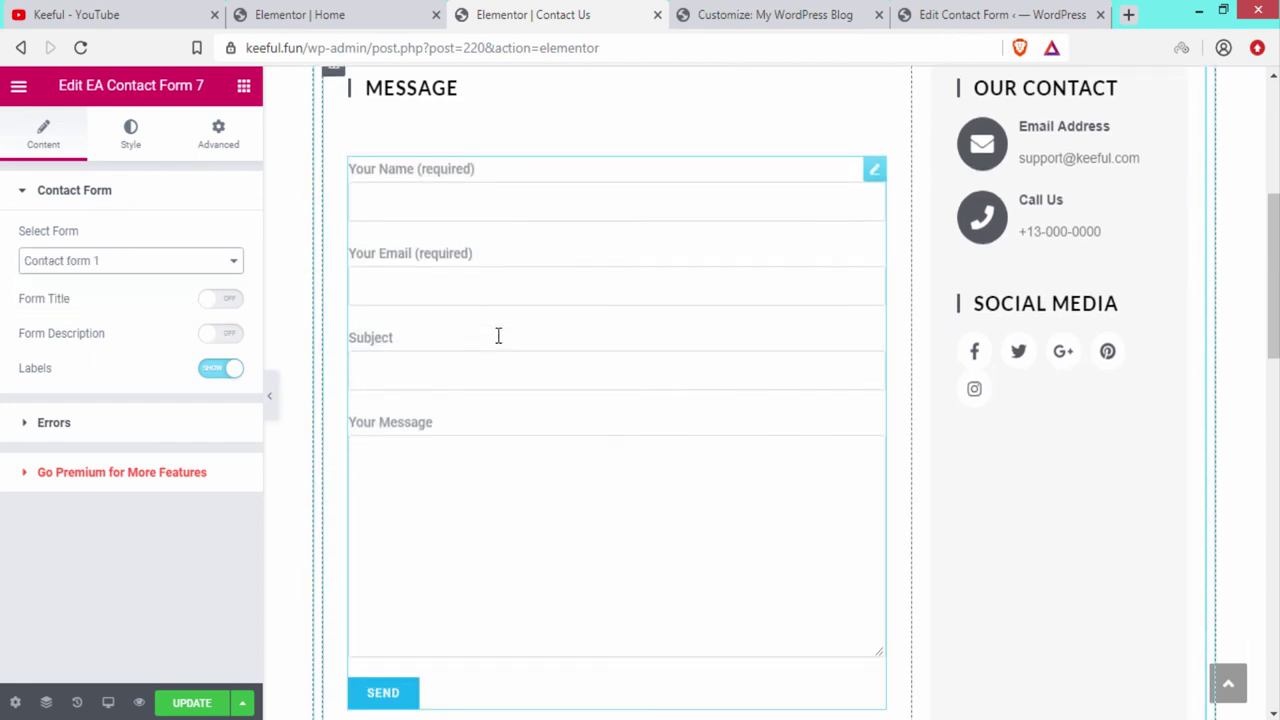
{"action": "scroll", "coordinate": [480, 325], "scroll_direction": "up", "scroll_amount": 2}
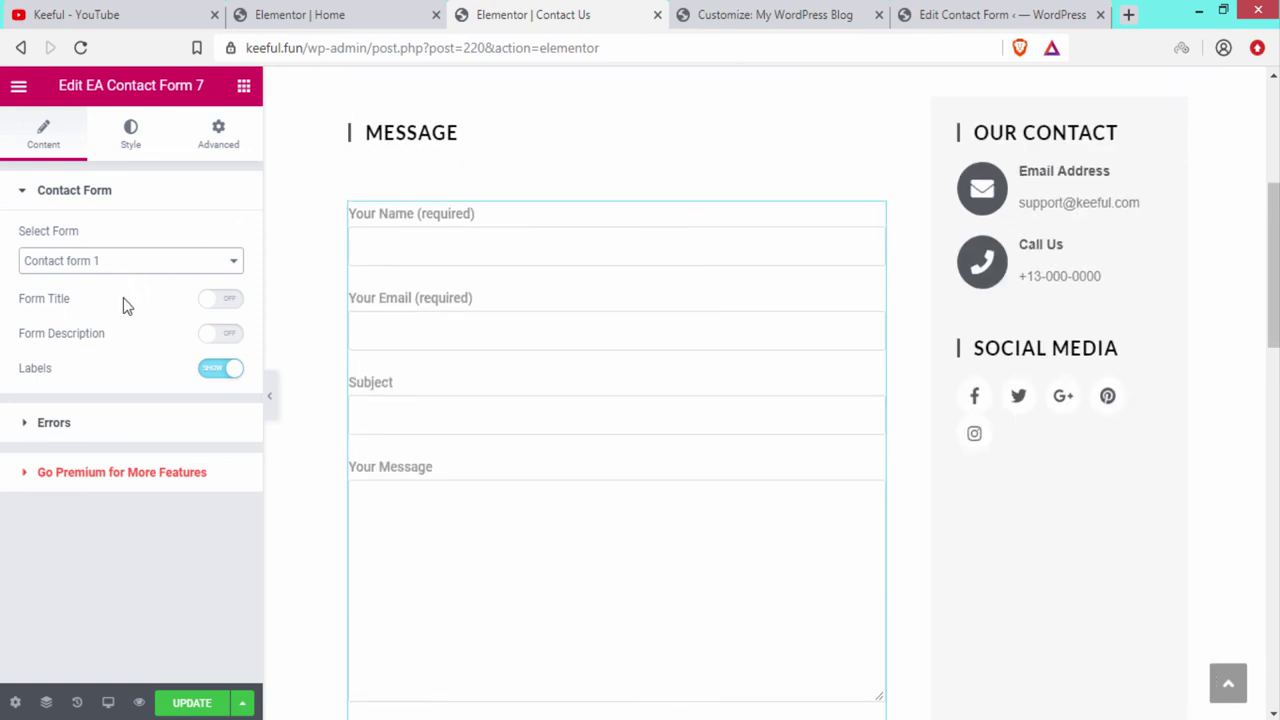
- Centre the Submit Button and give it a grey #828282 background
{"action": "left_click", "coordinate": [130, 140]}
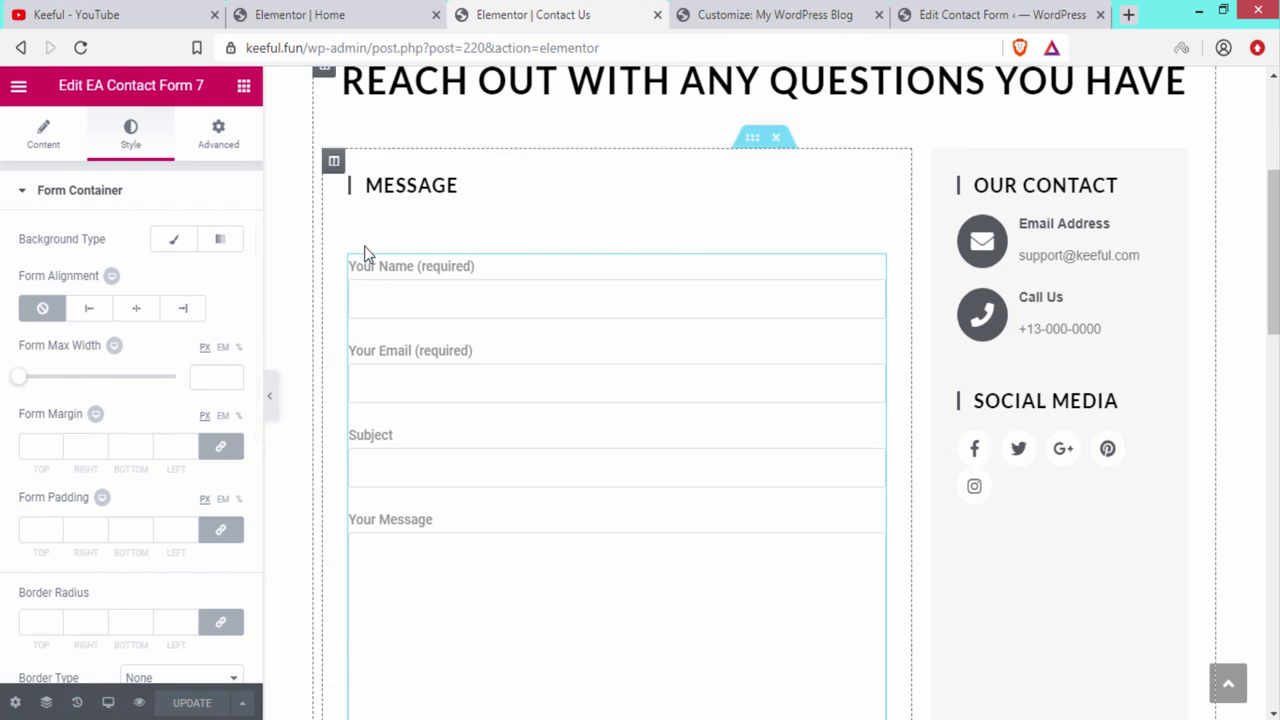
{"action": "scroll", "coordinate": [363, 251], "scroll_direction": "down", "scroll_amount": 2}
{"action": "scroll", "coordinate": [380, 640], "scroll_direction": "down", "scroll_amount": 1}
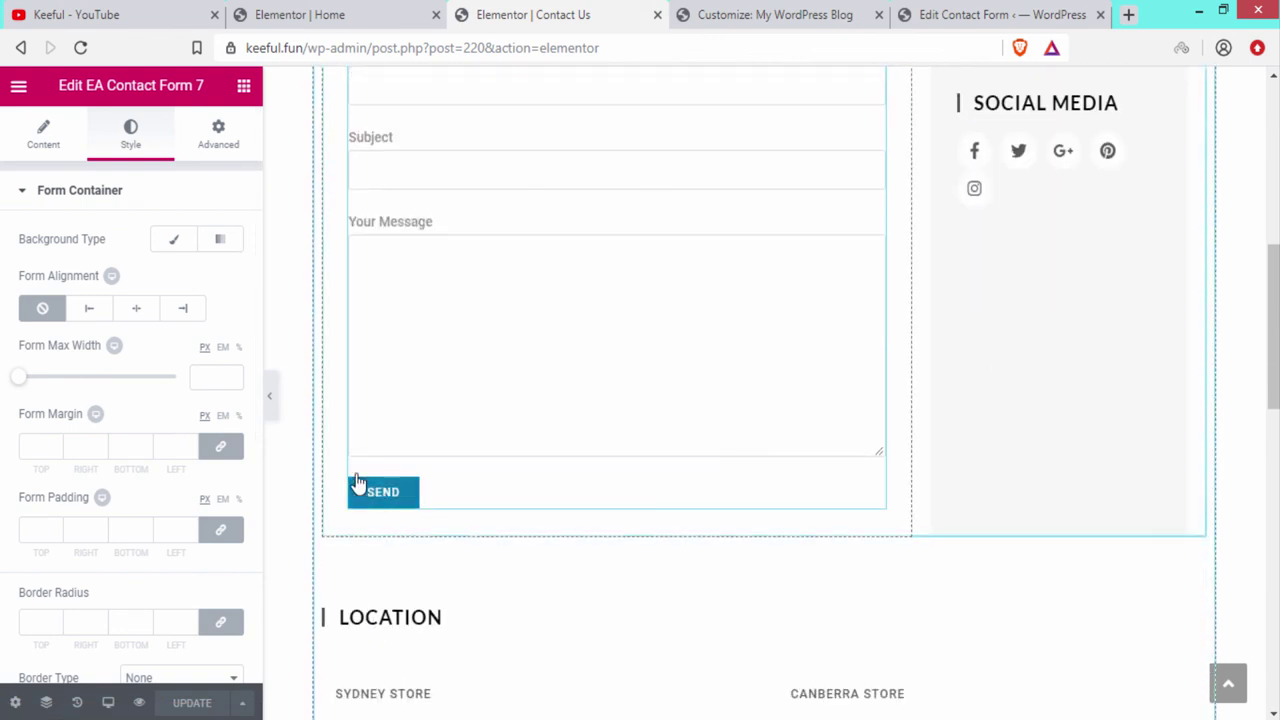
{"action": "scroll", "coordinate": [180, 400], "scroll_direction": "down", "scroll_amount": 4}
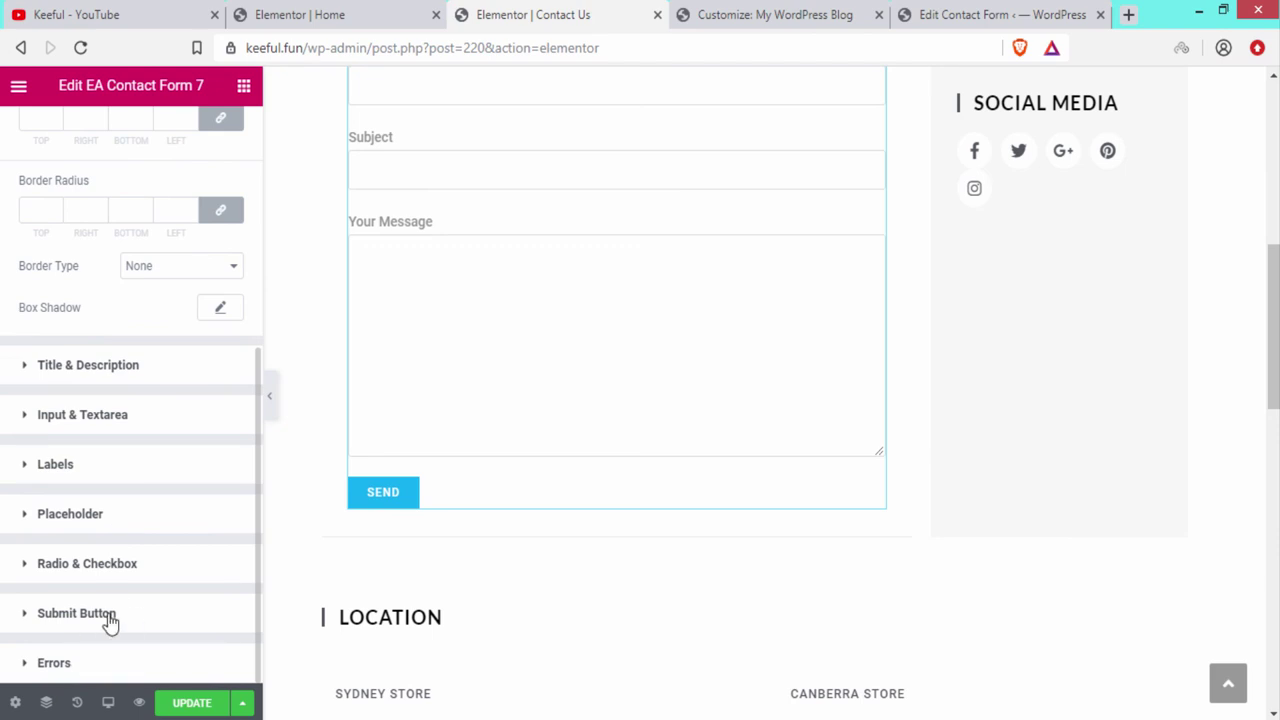
{"action": "left_click", "coordinate": [110, 618]}
{"action": "left_click", "coordinate": [191, 245]}
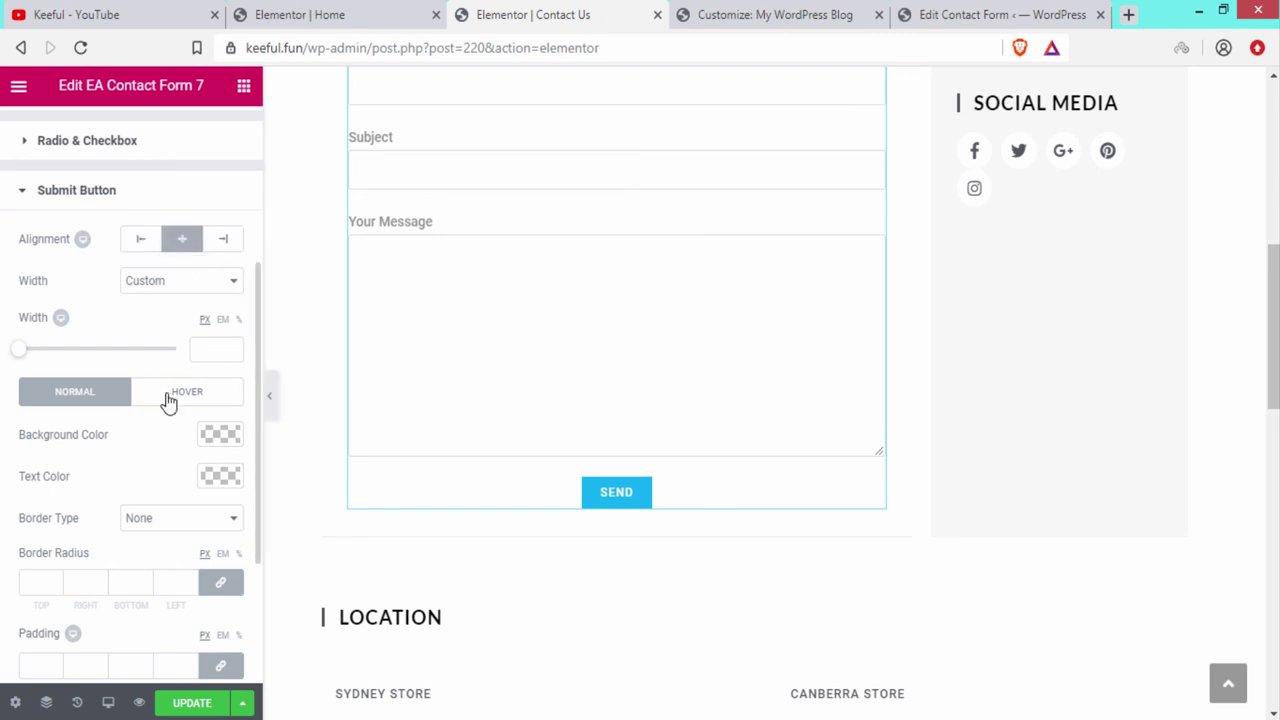
{"action": "left_click", "coordinate": [220, 435]}
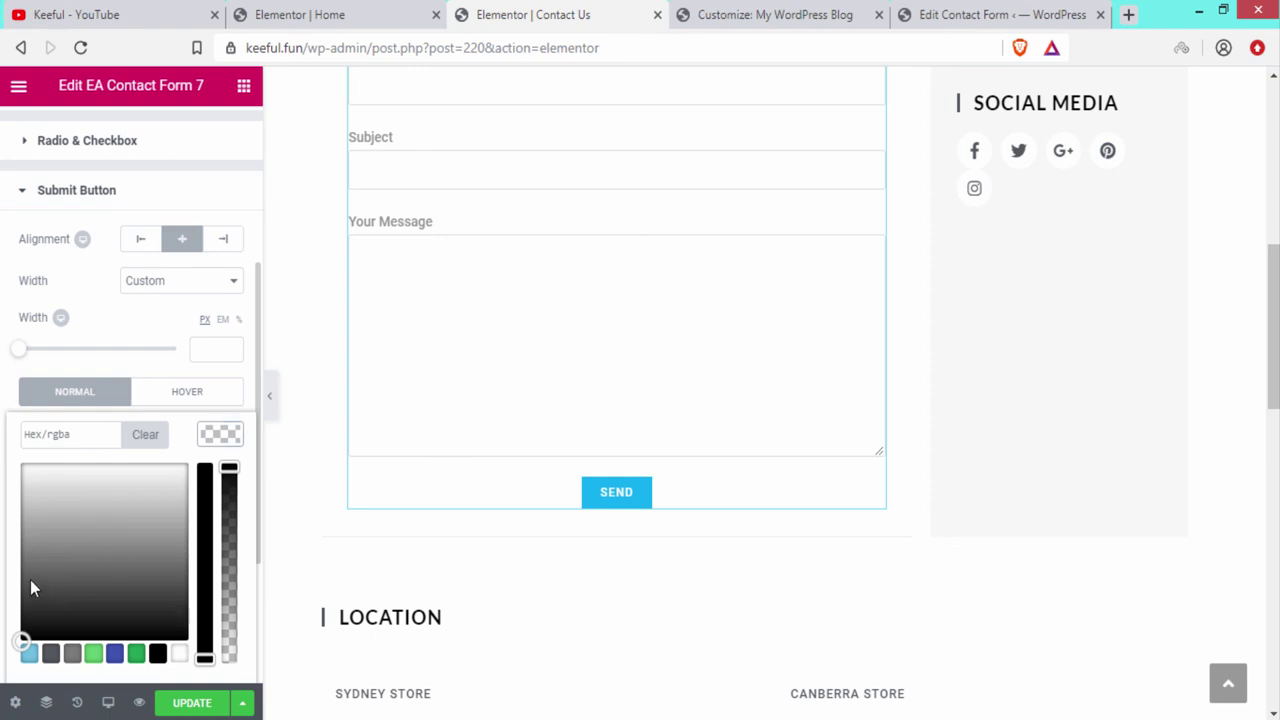
{"action": "left_click_drag", "start_coordinate": [29, 577], "coordinate": [30, 543]}
- Set the Submit Button's border radius to 15
{"action": "scroll", "coordinate": [137, 614], "scroll_direction": "down", "scroll_amount": 1}
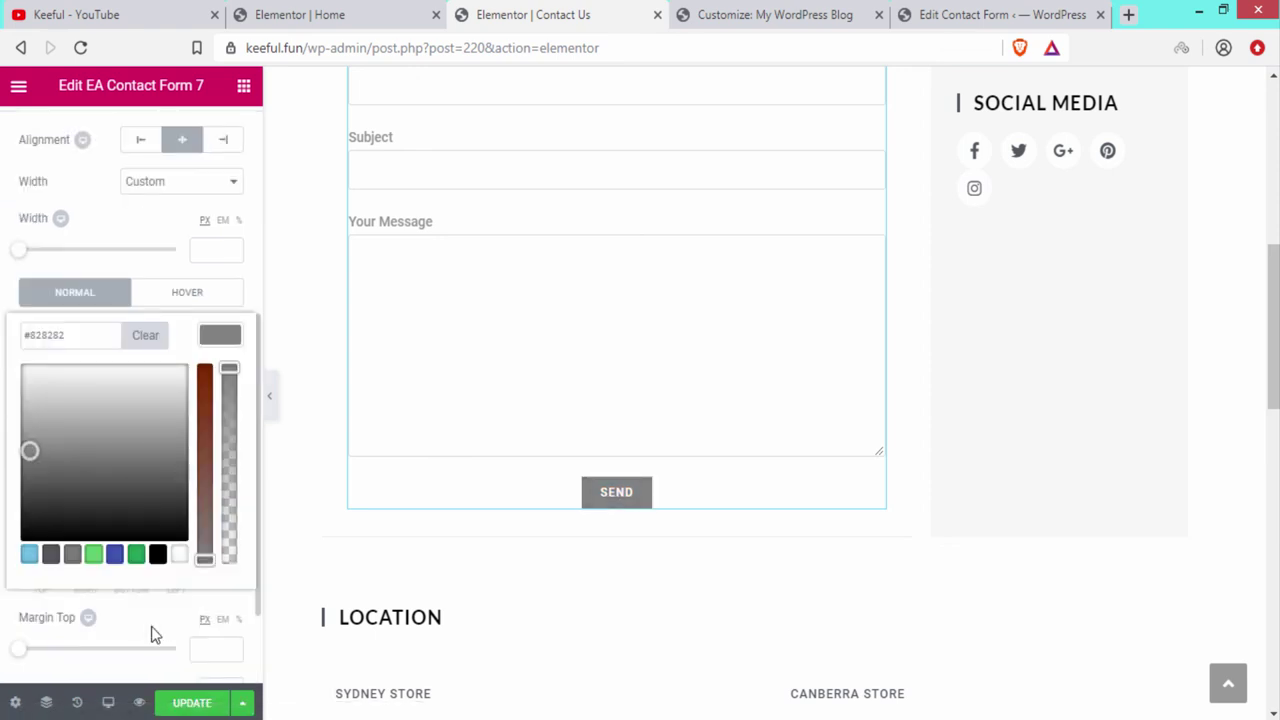
{"action": "scroll", "coordinate": [124, 588], "scroll_direction": "down", "scroll_amount": 1}
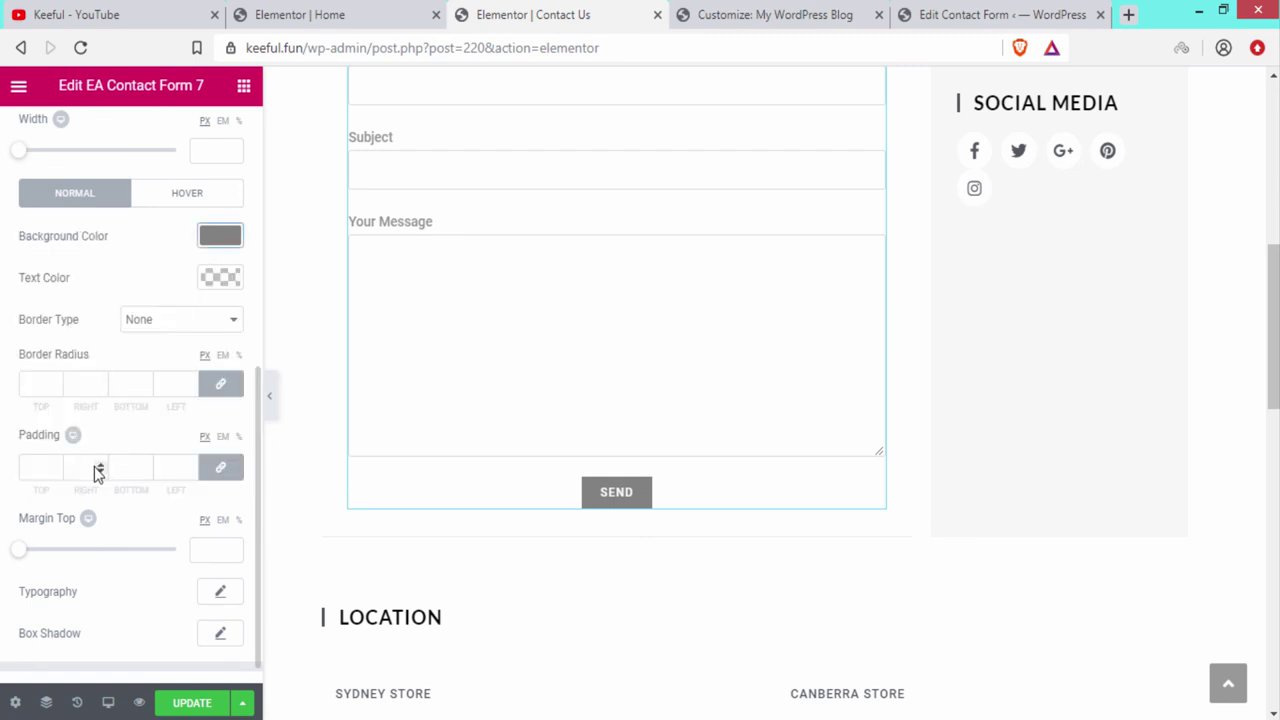
{"action": "left_click", "coordinate": [26, 378]}
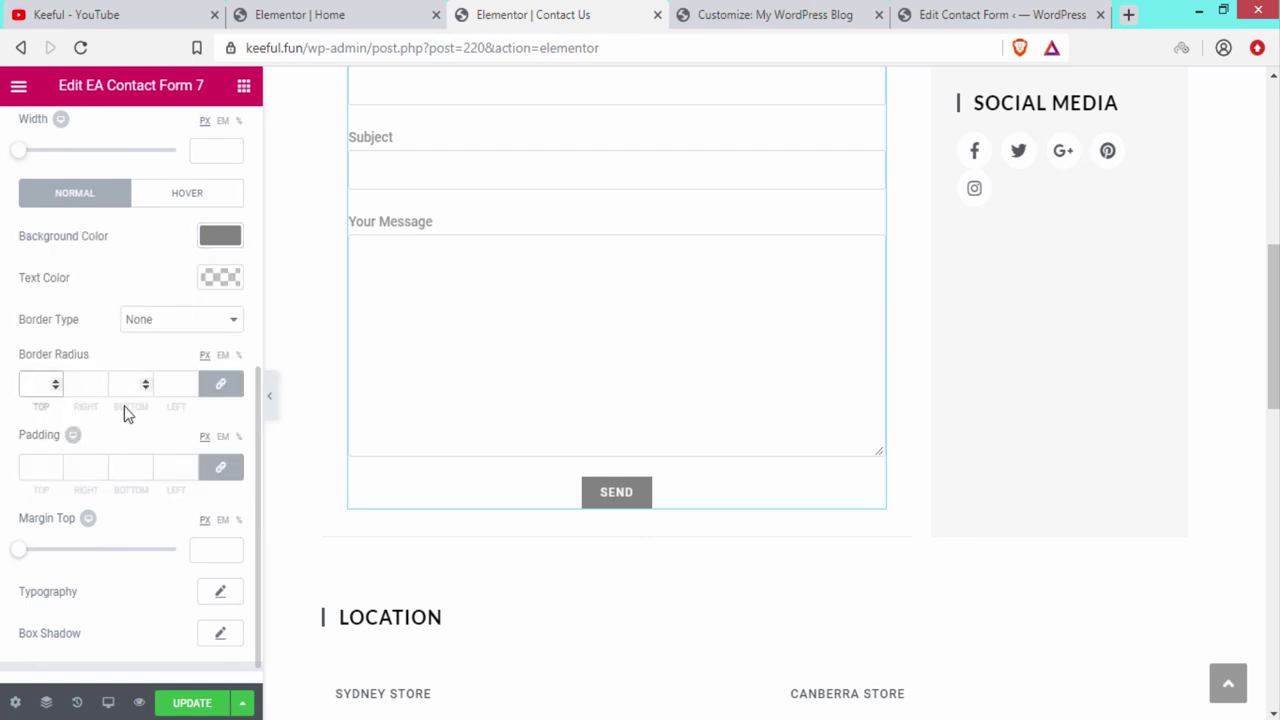
{"action": "type", "text": "15"}
- Update the Contact Us page to save the button styling
{"action": "scroll", "coordinate": [137, 540], "scroll_direction": "down", "scroll_amount": 1}
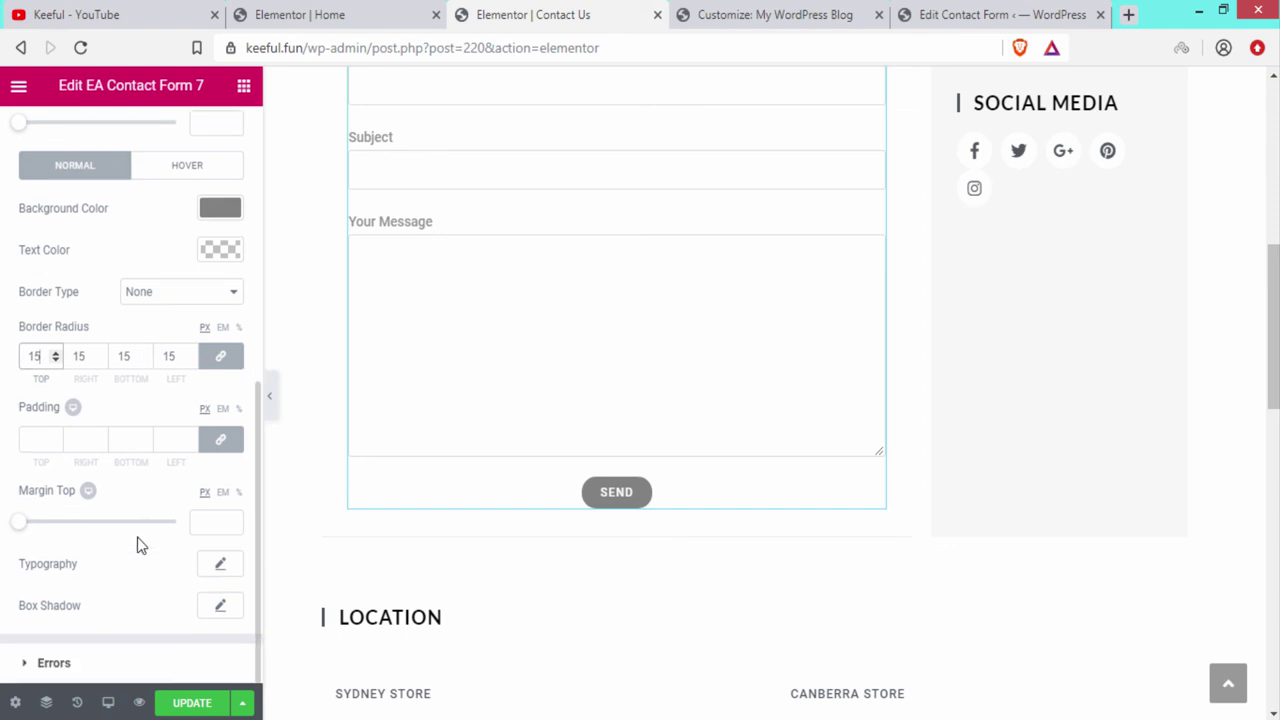
{"action": "left_click", "coordinate": [192, 703]}
{"action": "scroll", "coordinate": [583, 271], "scroll_direction": "up", "scroll_amount": 6}
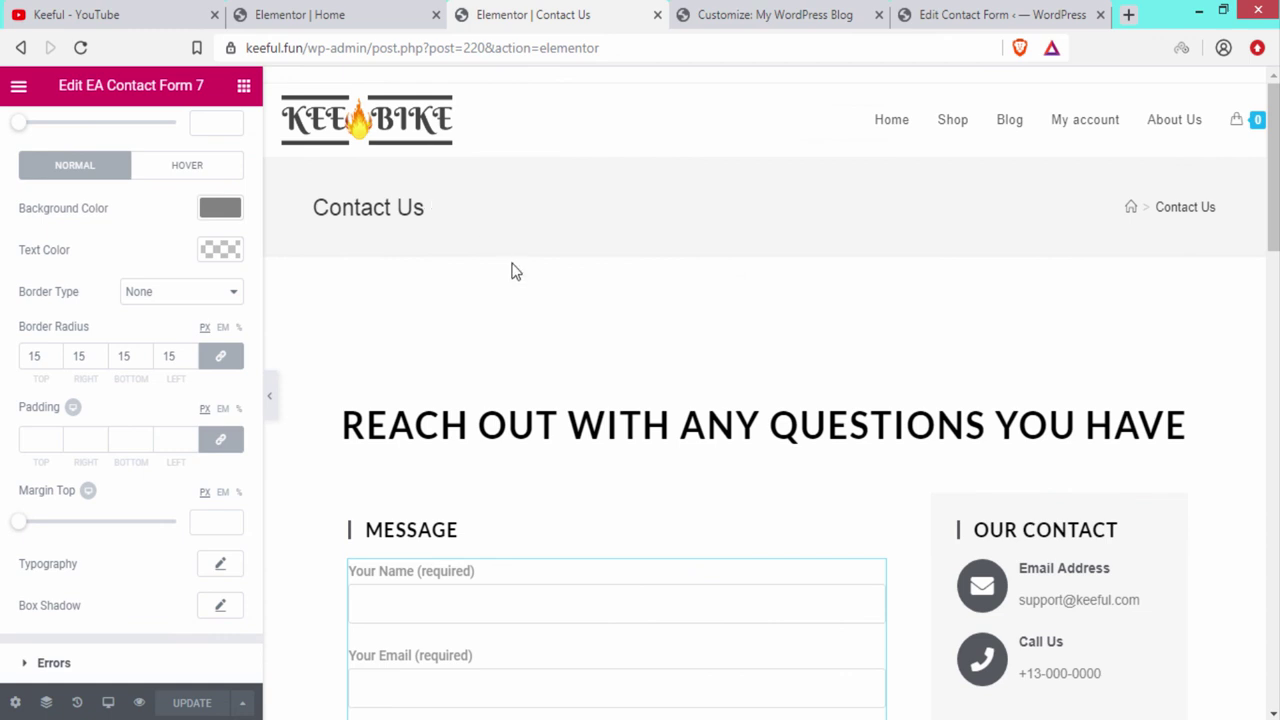
{"action": "scroll", "coordinate": [520, 280], "scroll_direction": "down", "scroll_amount": 1}
{"action": "scroll", "coordinate": [600, 262], "scroll_direction": "up", "scroll_amount": 1}
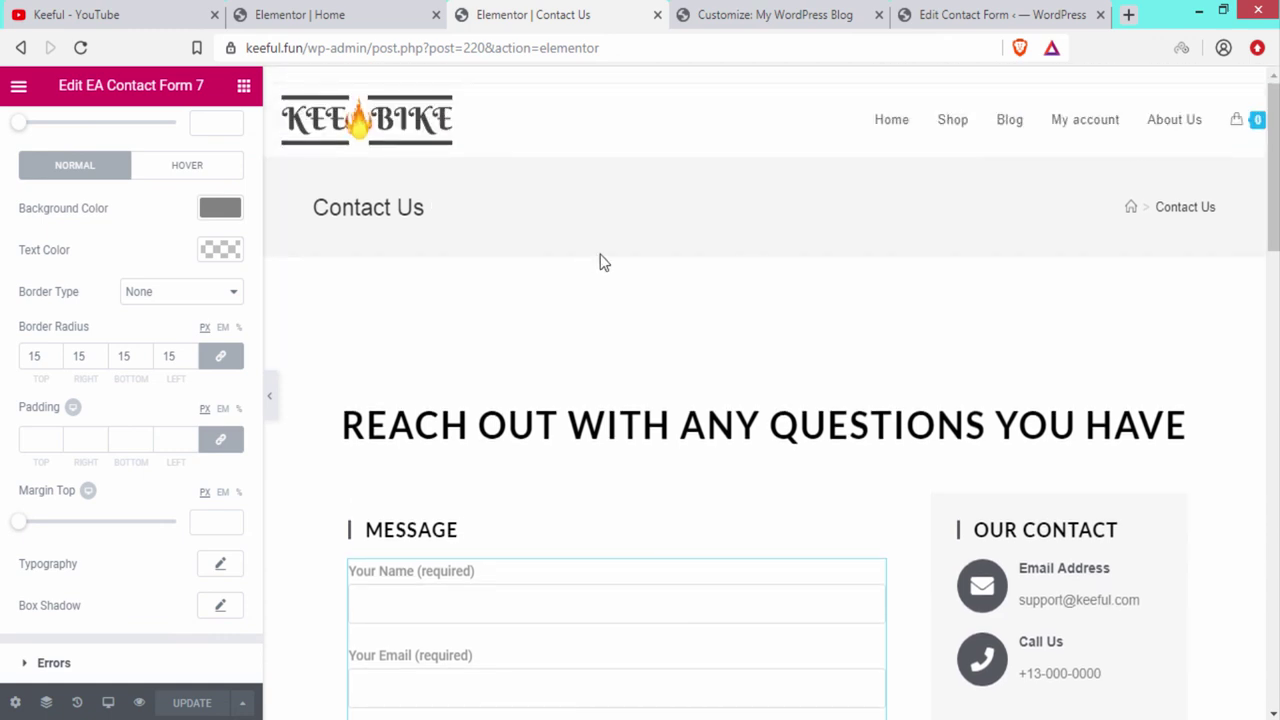
- Close the editor tabs and open the home page and admin dashboard in new tabs
{"action": "left_click", "coordinate": [1100, 14]}
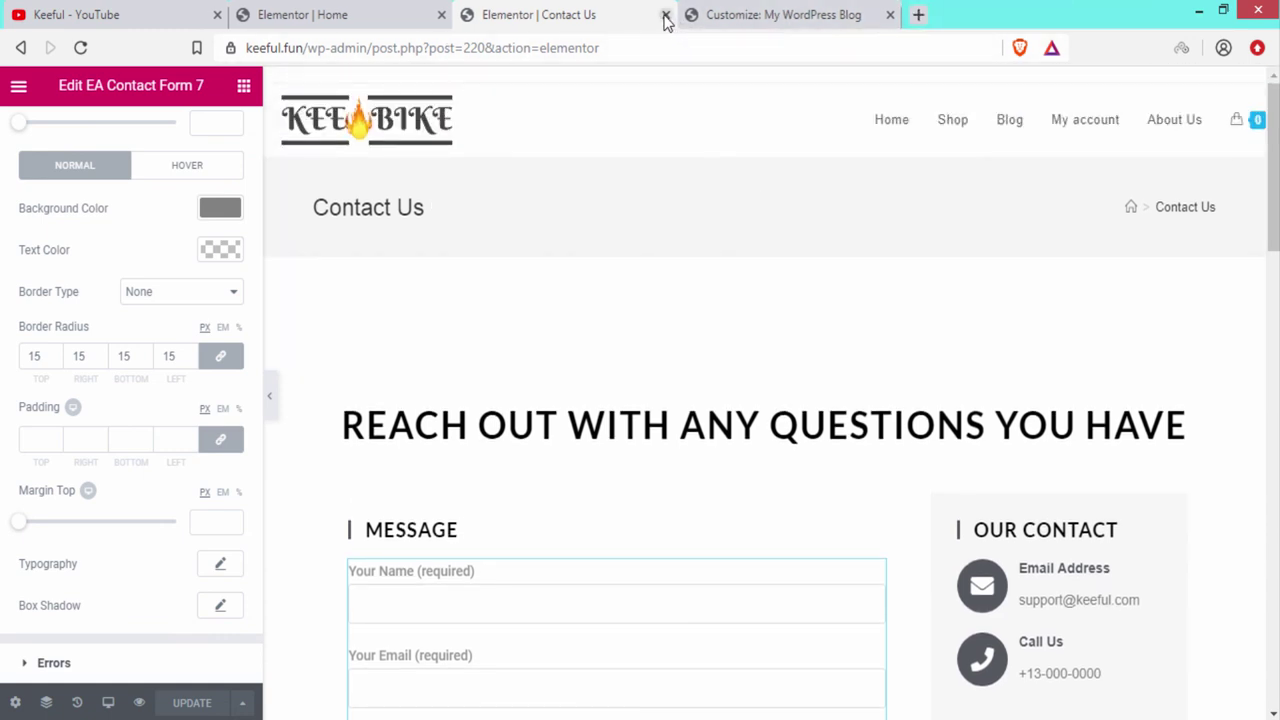
{"action": "left_click", "coordinate": [666, 16]}
{"action": "left_click", "coordinate": [694, 15]}
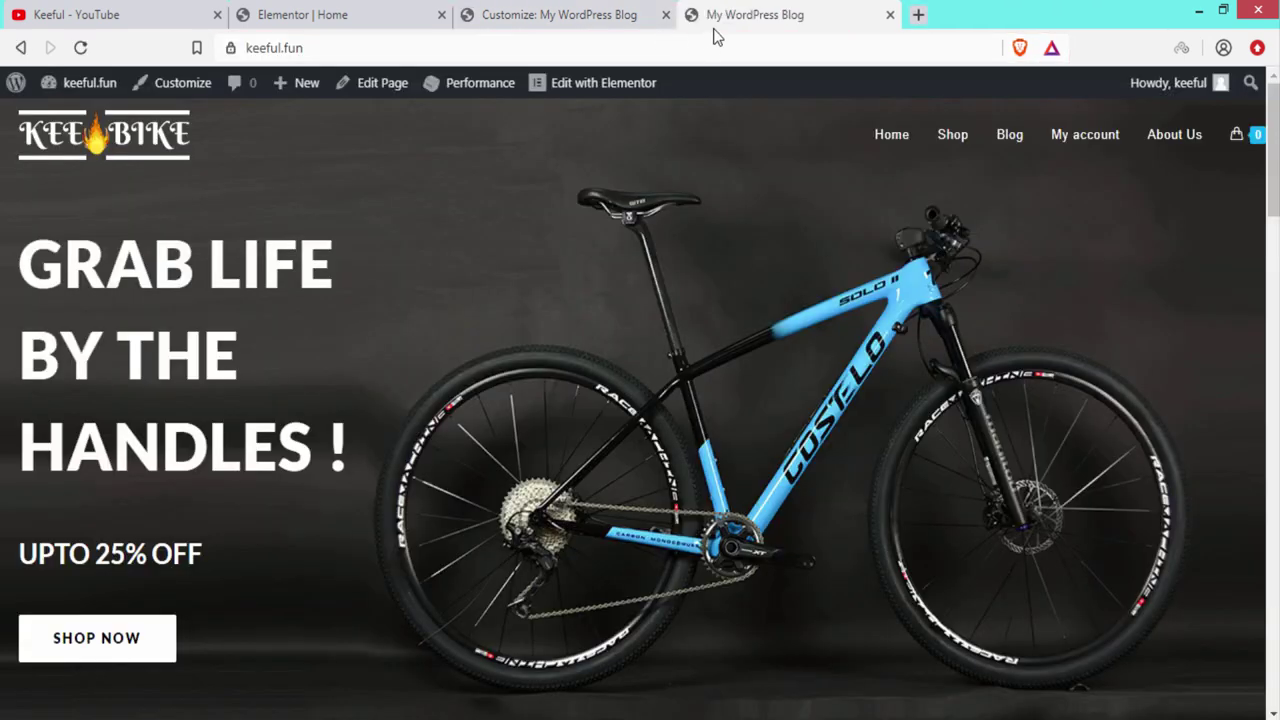
{"action": "mouse_move", "coordinate": [92, 90]}
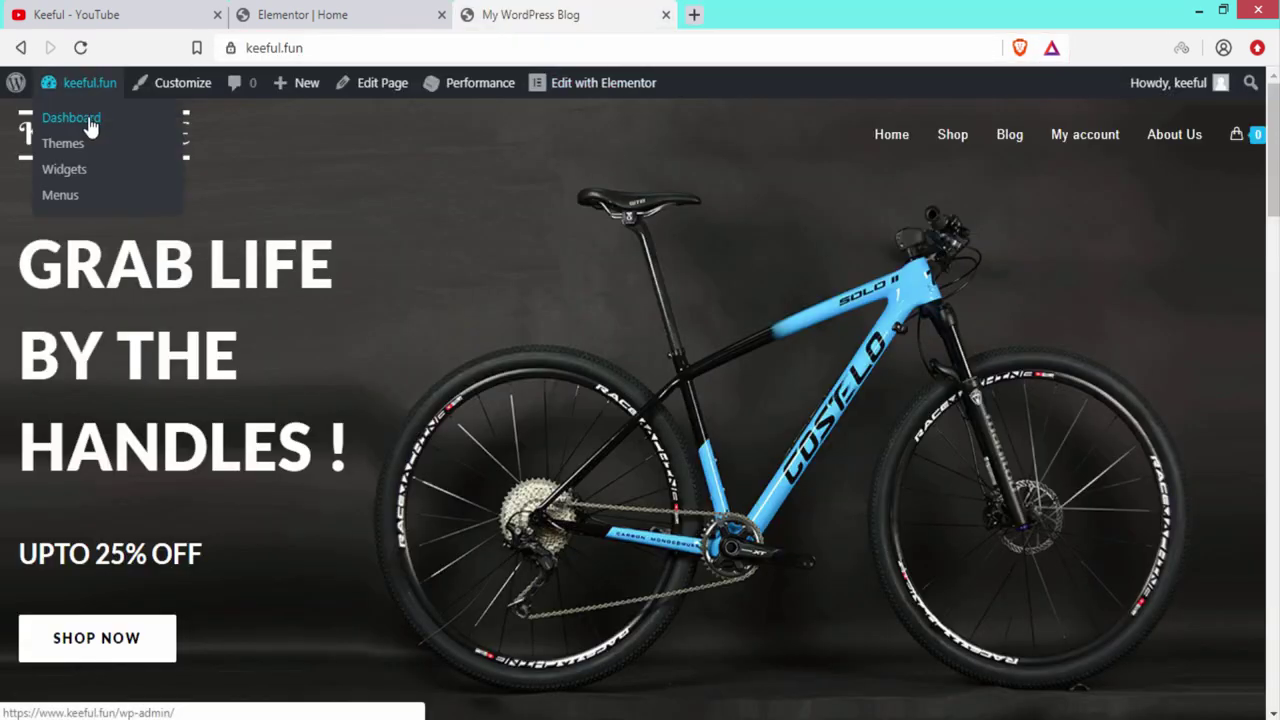
{"action": "right_click", "coordinate": [90, 125]}
{"action": "left_click", "coordinate": [130, 130]}
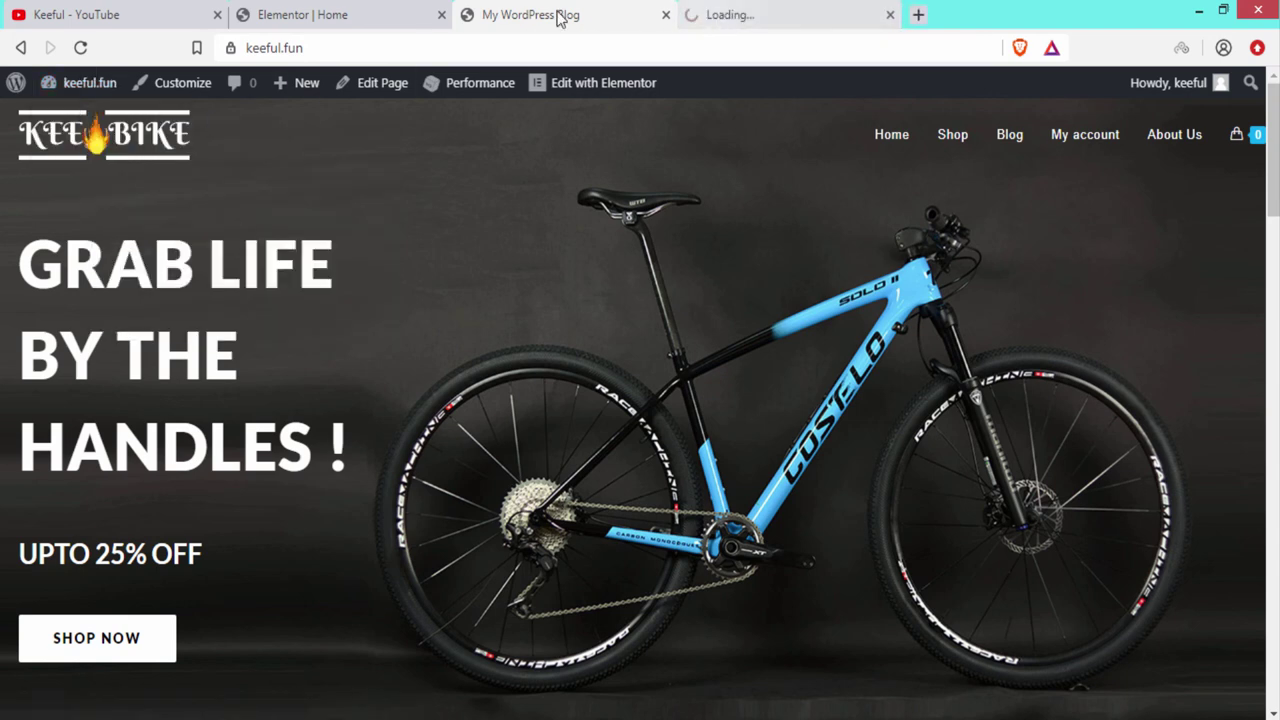
{"action": "key", "text": "ctrl+Tab"}
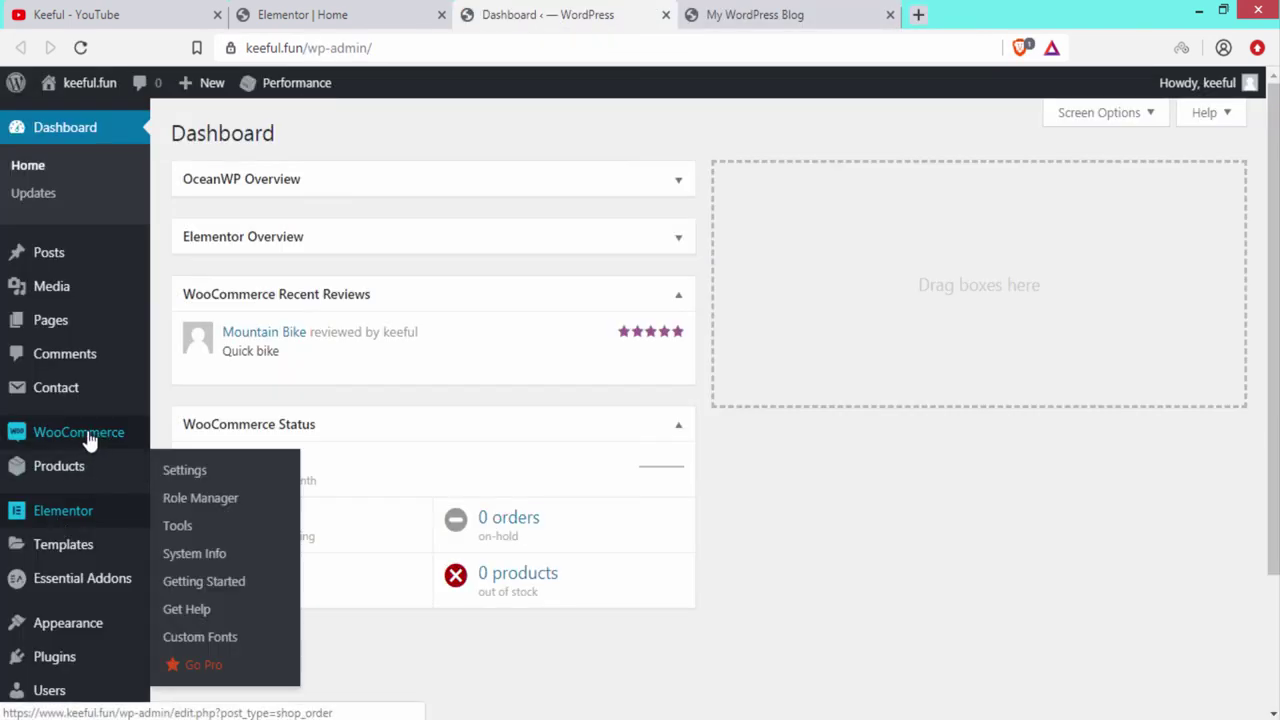
- Add the Contact Us page to the main menu under Appearance > Menus and save it
{"action": "mouse_move", "coordinate": [117, 632]}
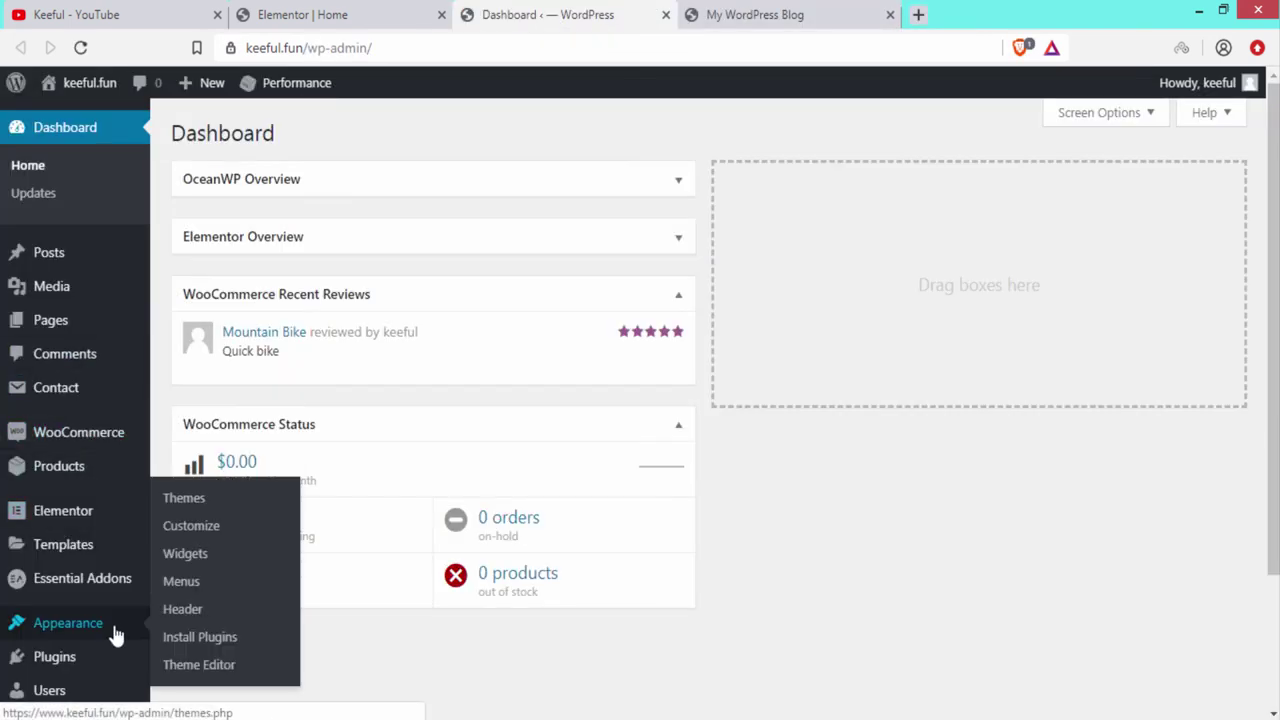
{"action": "left_click", "coordinate": [181, 582]}
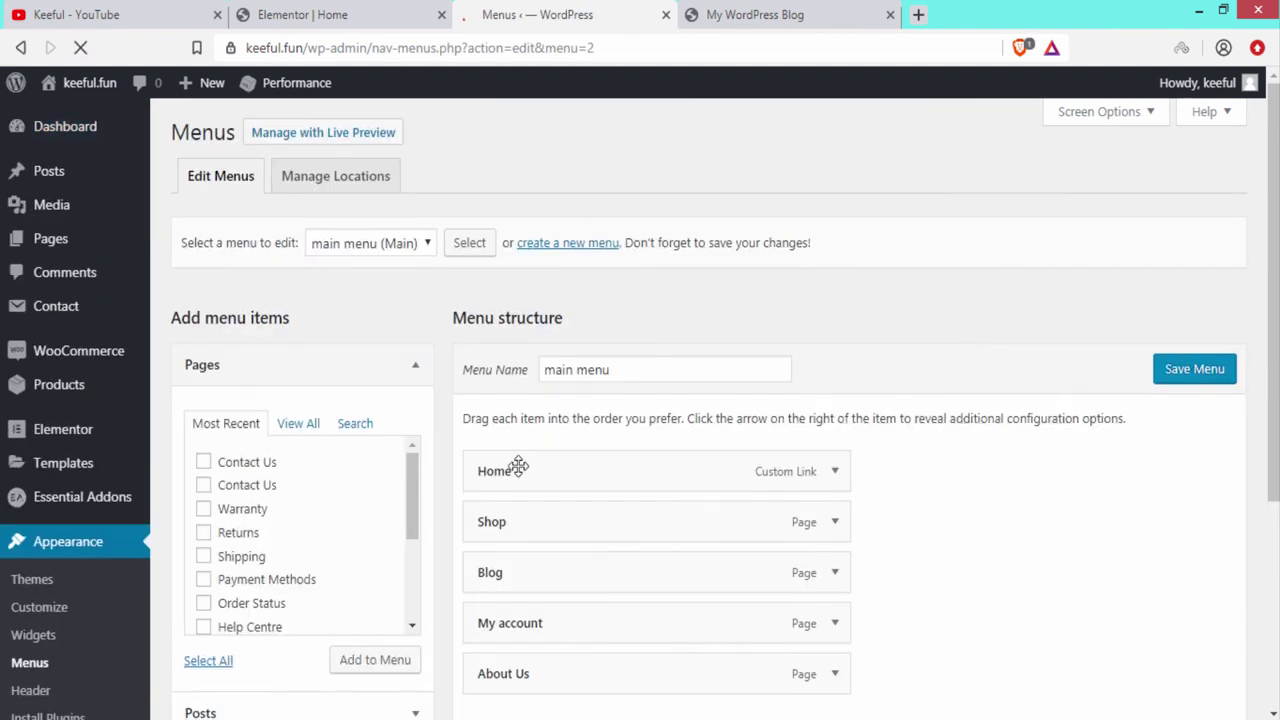
{"action": "scroll", "coordinate": [480, 430], "scroll_direction": "down", "scroll_amount": 2}
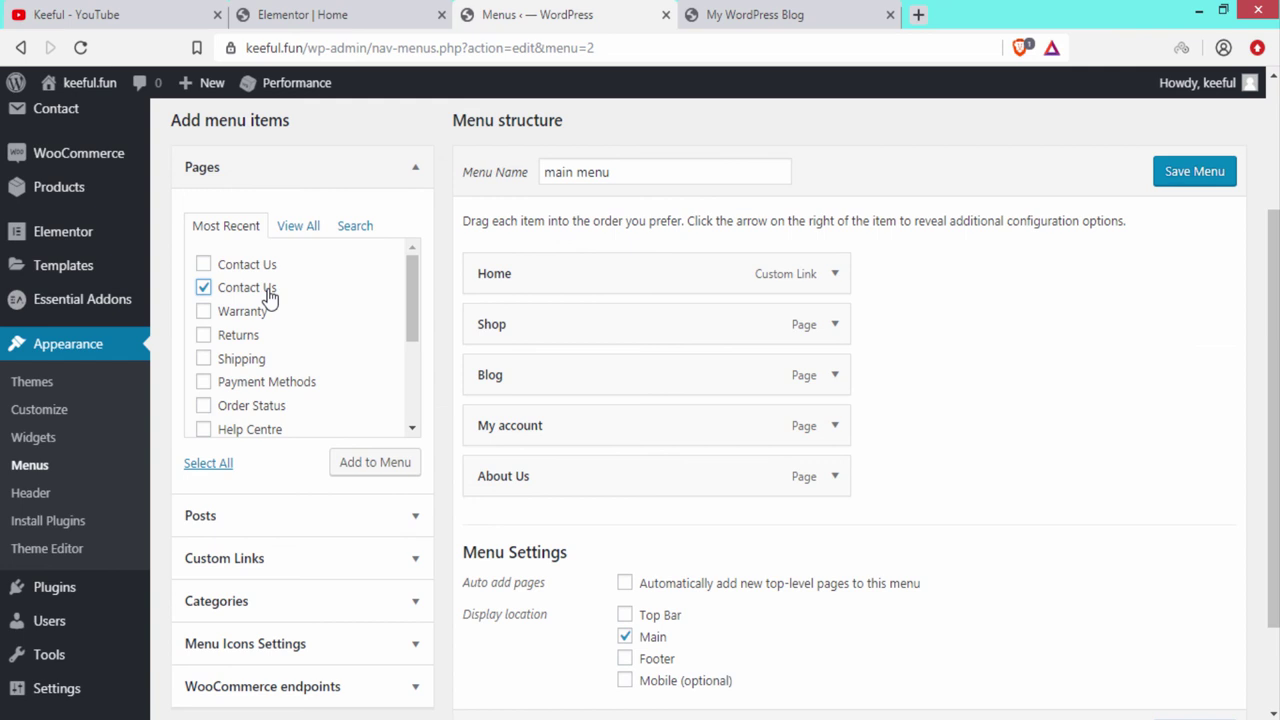
{"action": "left_click", "coordinate": [384, 474]}
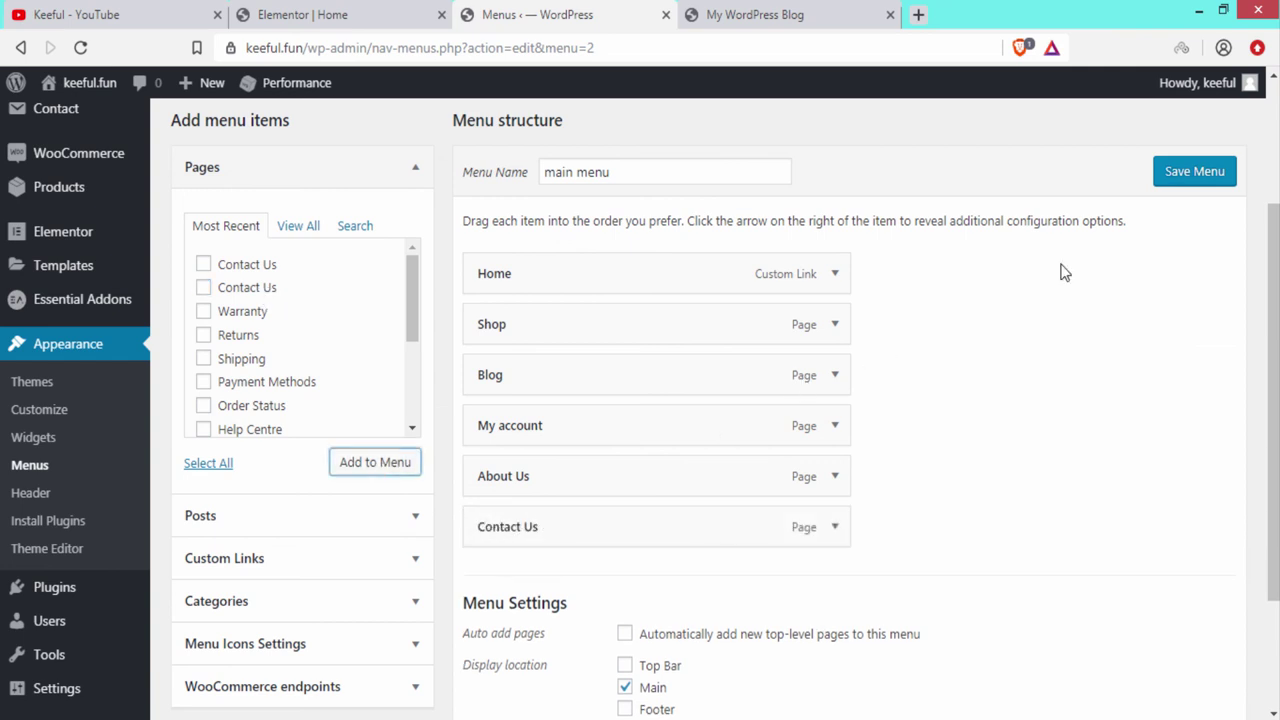
{"action": "left_click", "coordinate": [1208, 172]}
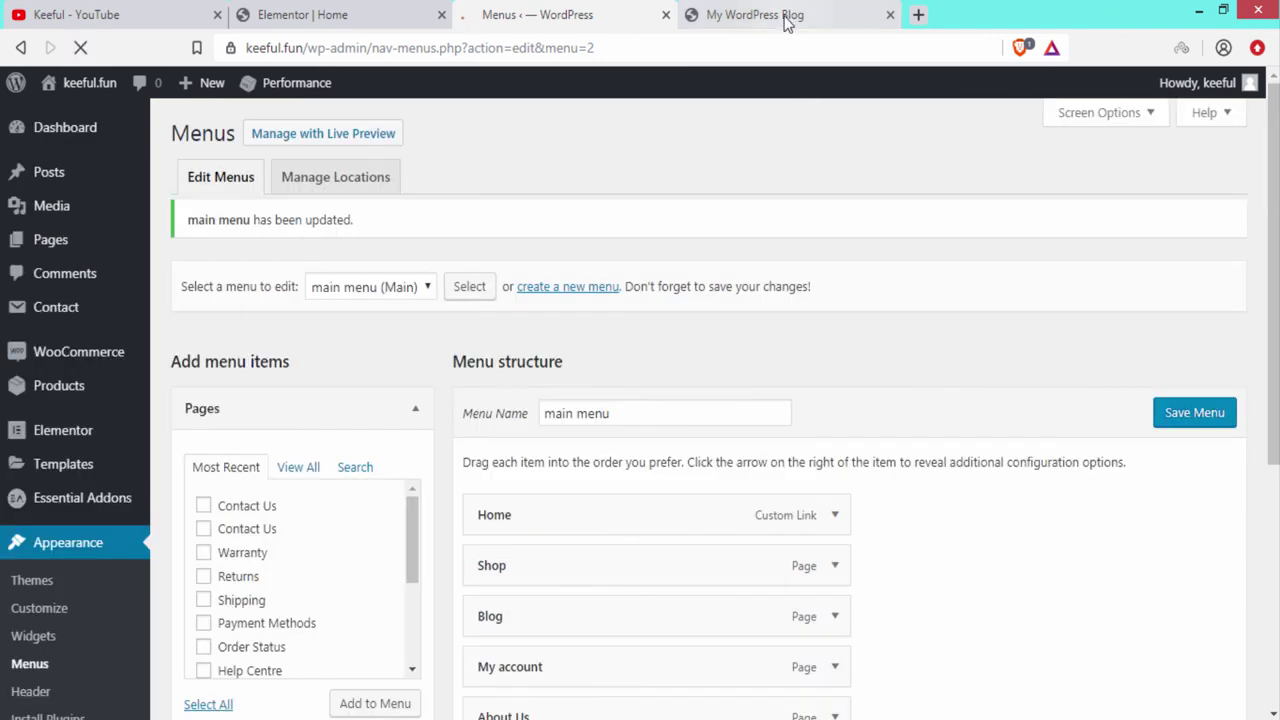
- View the new Contact Us page on the live site, then return to Home
{"action": "left_click", "coordinate": [787, 22]}
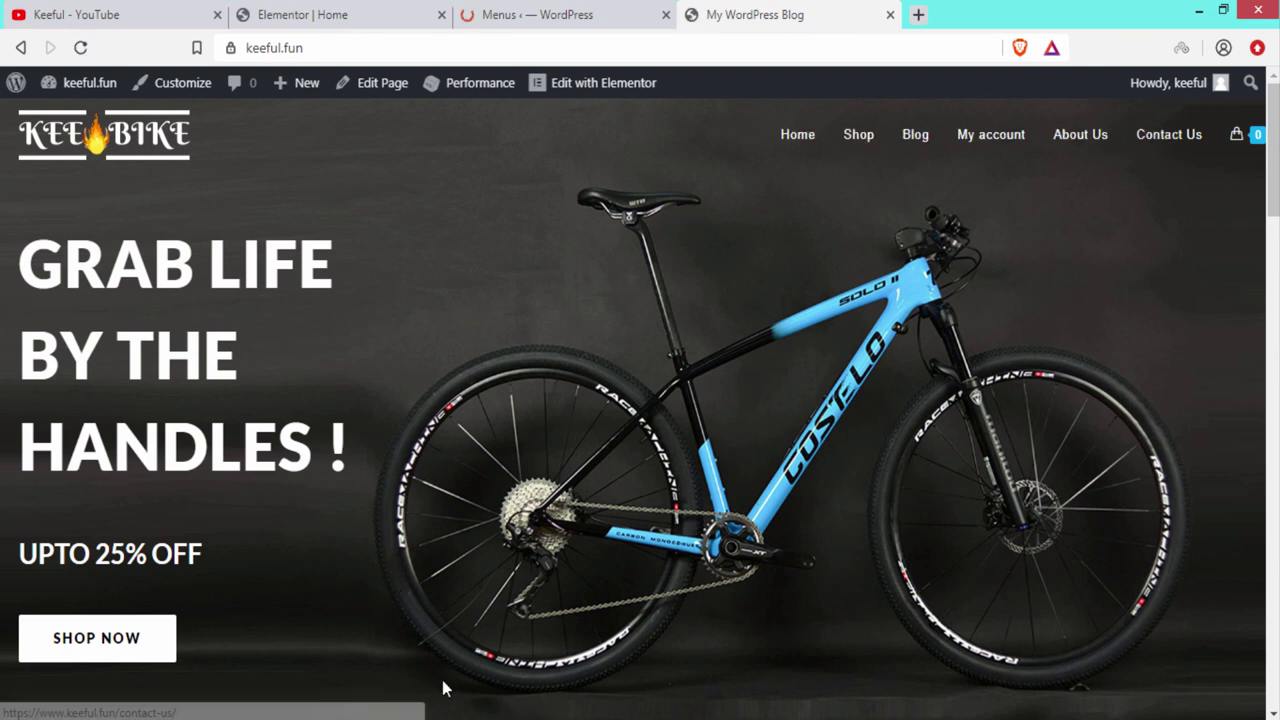
{"action": "left_click", "coordinate": [1172, 145]}
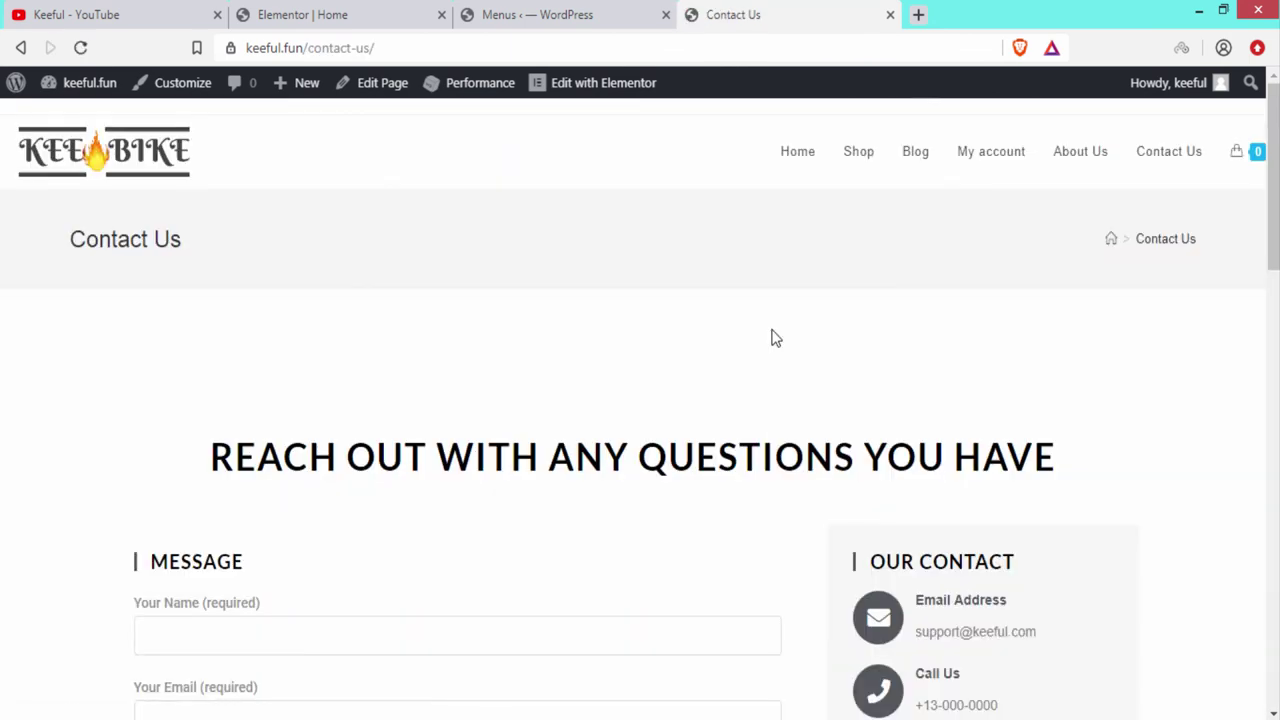
{"action": "scroll", "coordinate": [772, 337], "scroll_direction": "down", "scroll_amount": 5}
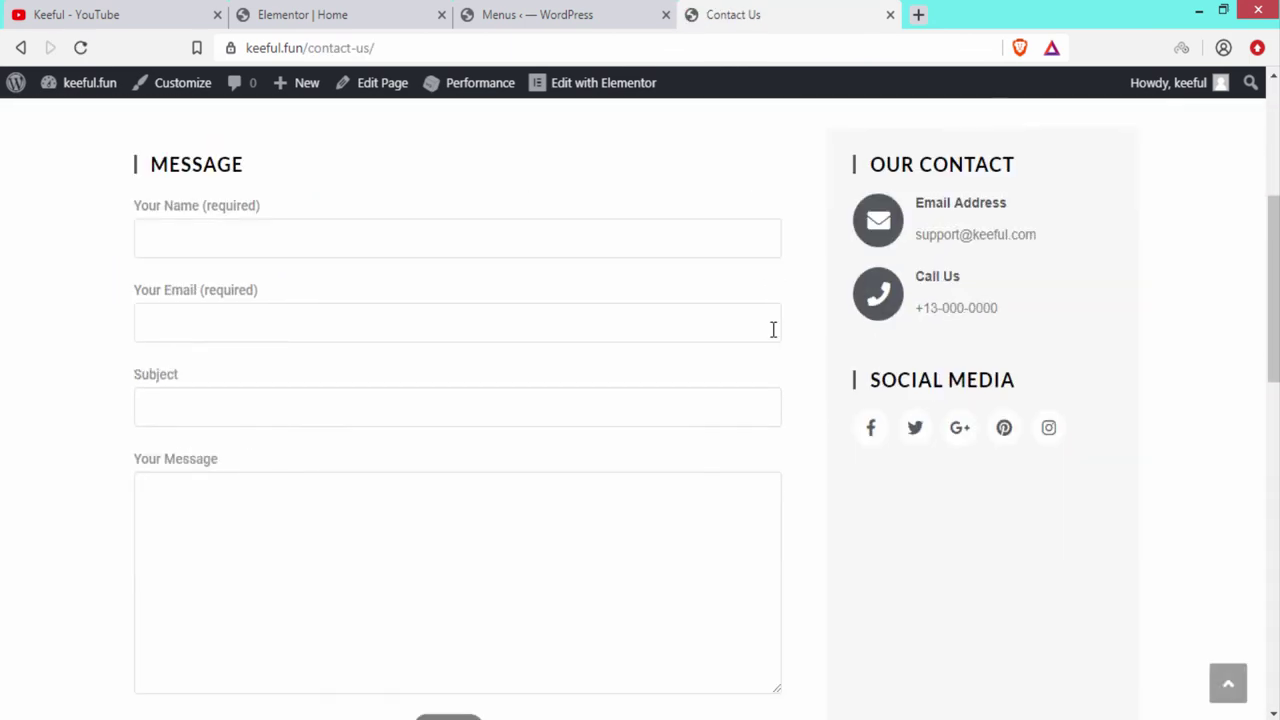
{"action": "scroll", "coordinate": [772, 331], "scroll_direction": "down", "scroll_amount": 3}
{"action": "scroll", "coordinate": [771, 337], "scroll_direction": "up", "scroll_amount": 4}
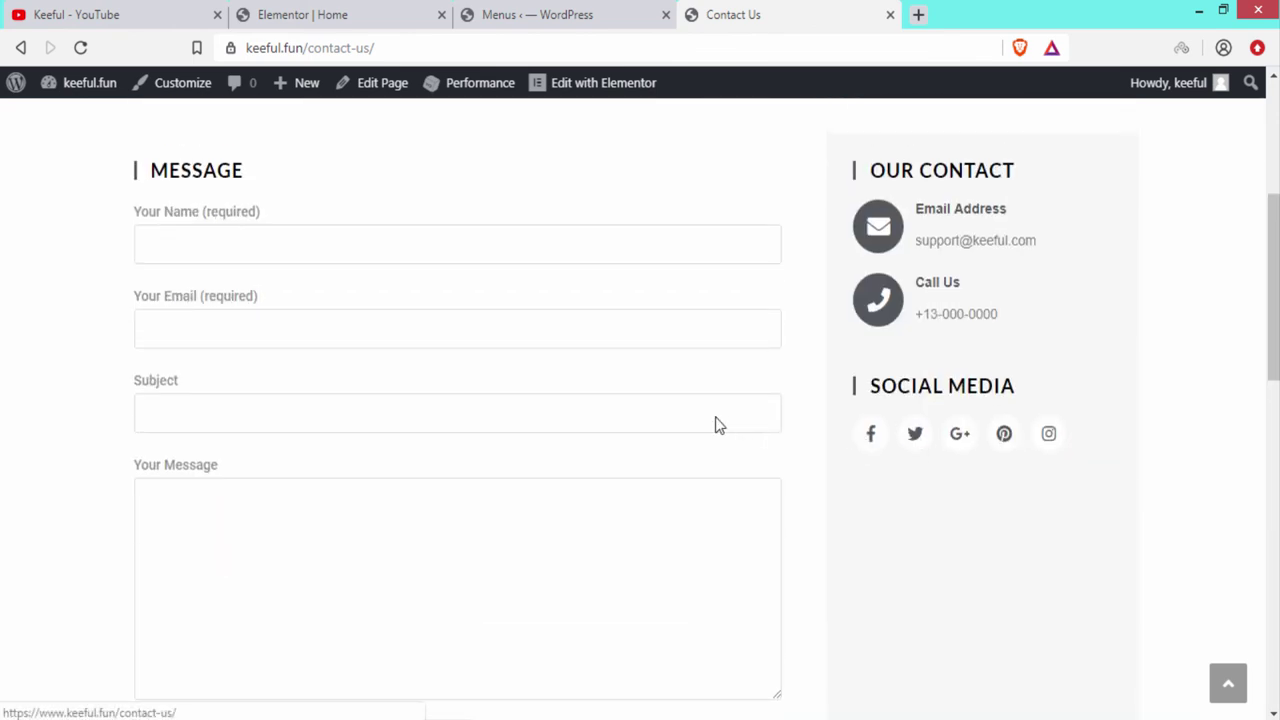
{"action": "scroll", "coordinate": [443, 414], "scroll_direction": "down", "scroll_amount": 8}
{"action": "scroll", "coordinate": [482, 363], "scroll_direction": "up", "scroll_amount": 1}
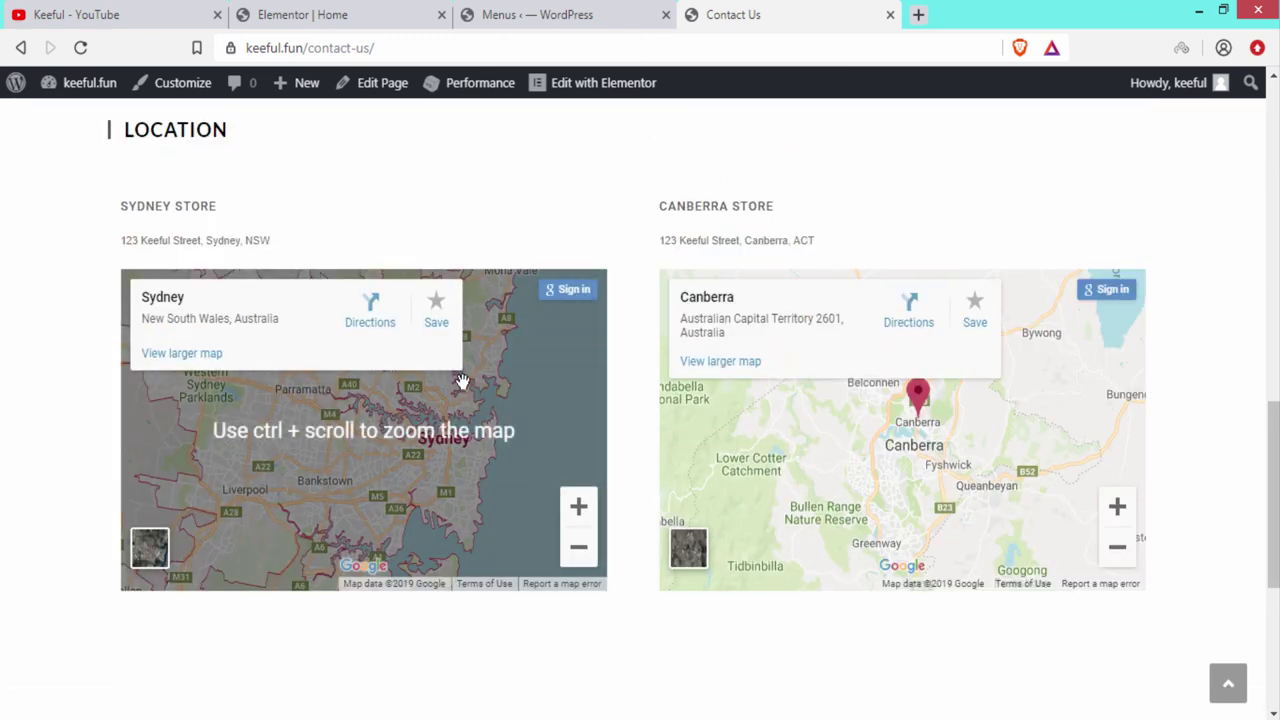
{"action": "scroll", "coordinate": [500, 420], "scroll_direction": "up", "scroll_amount": 5}
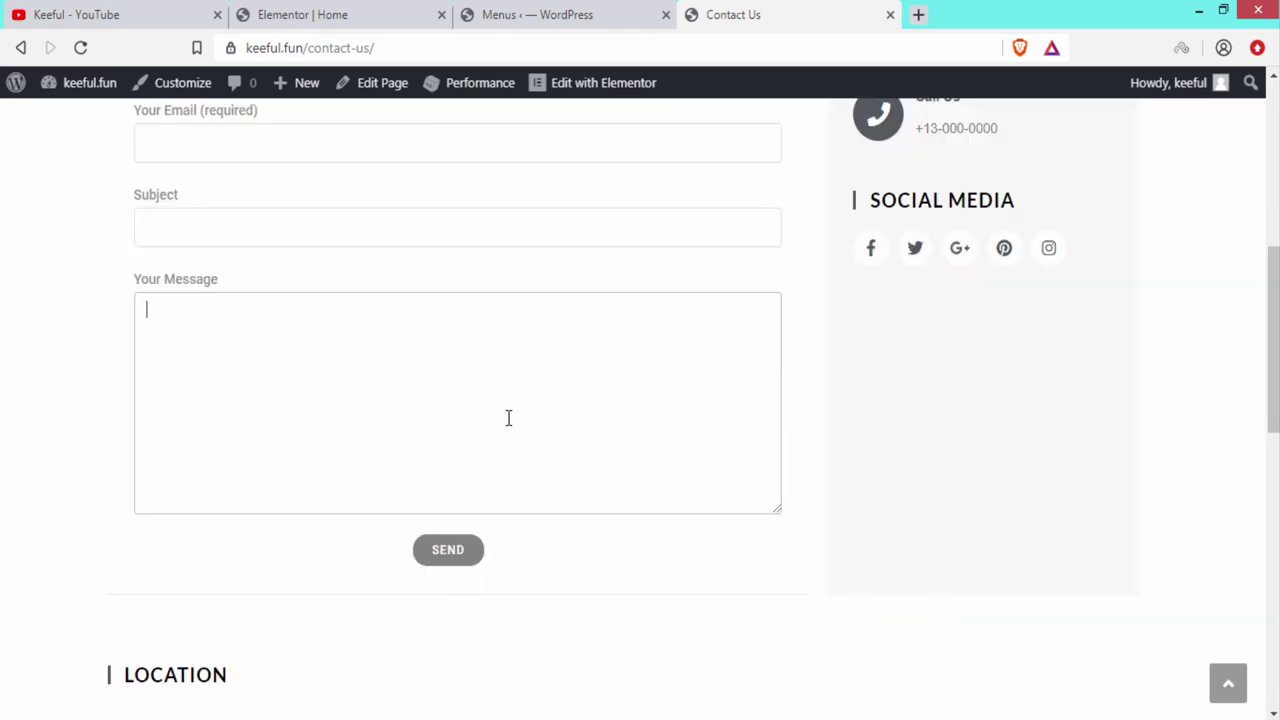
{"action": "scroll", "coordinate": [512, 410], "scroll_direction": "up", "scroll_amount": 5}
{"action": "scroll", "coordinate": [511, 411], "scroll_direction": "down", "scroll_amount": 3}
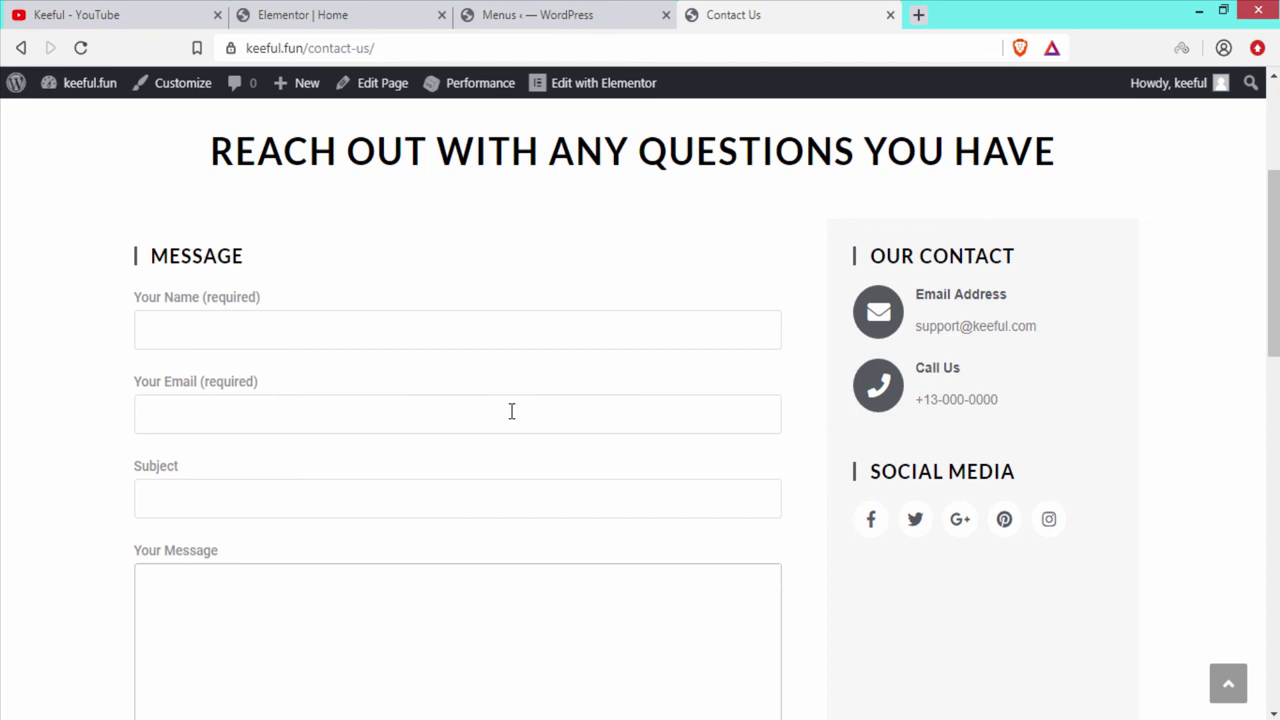
{"action": "scroll", "coordinate": [511, 411], "scroll_direction": "up", "scroll_amount": 3}
{"action": "left_click", "coordinate": [806, 160]}
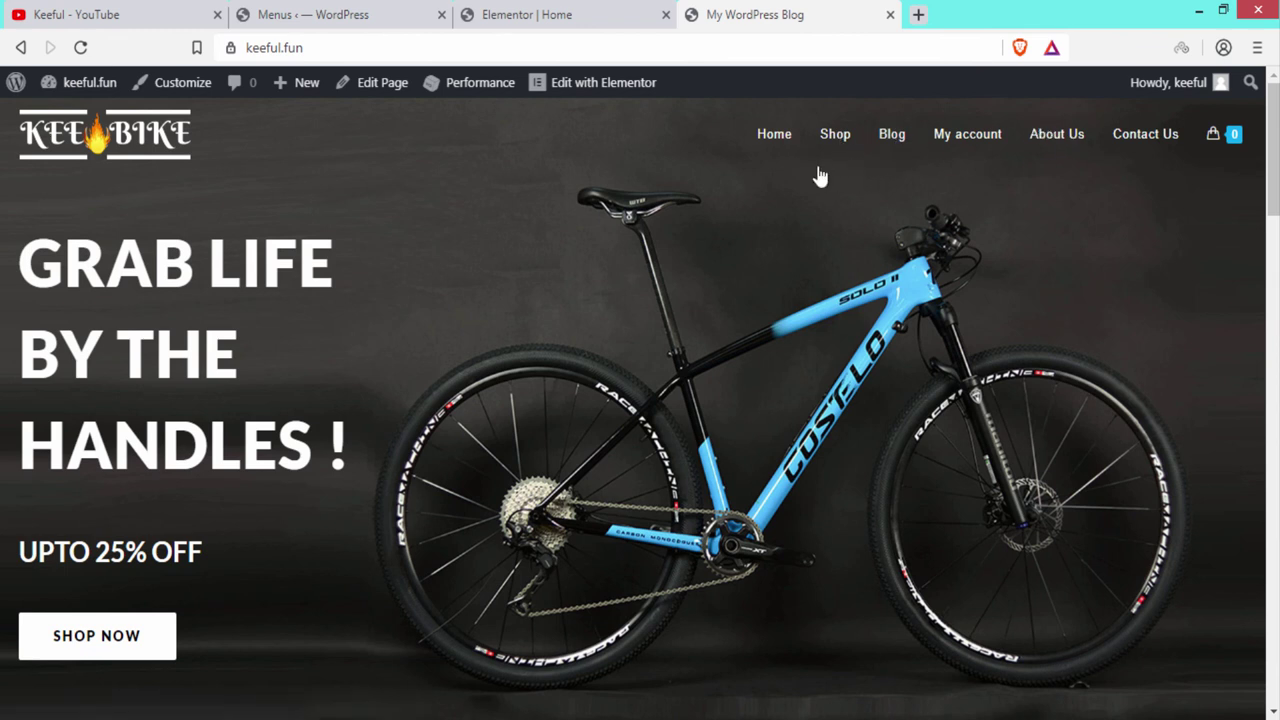
- Open the site Customizer in a new tab
{"action": "right_click", "coordinate": [175, 83]}
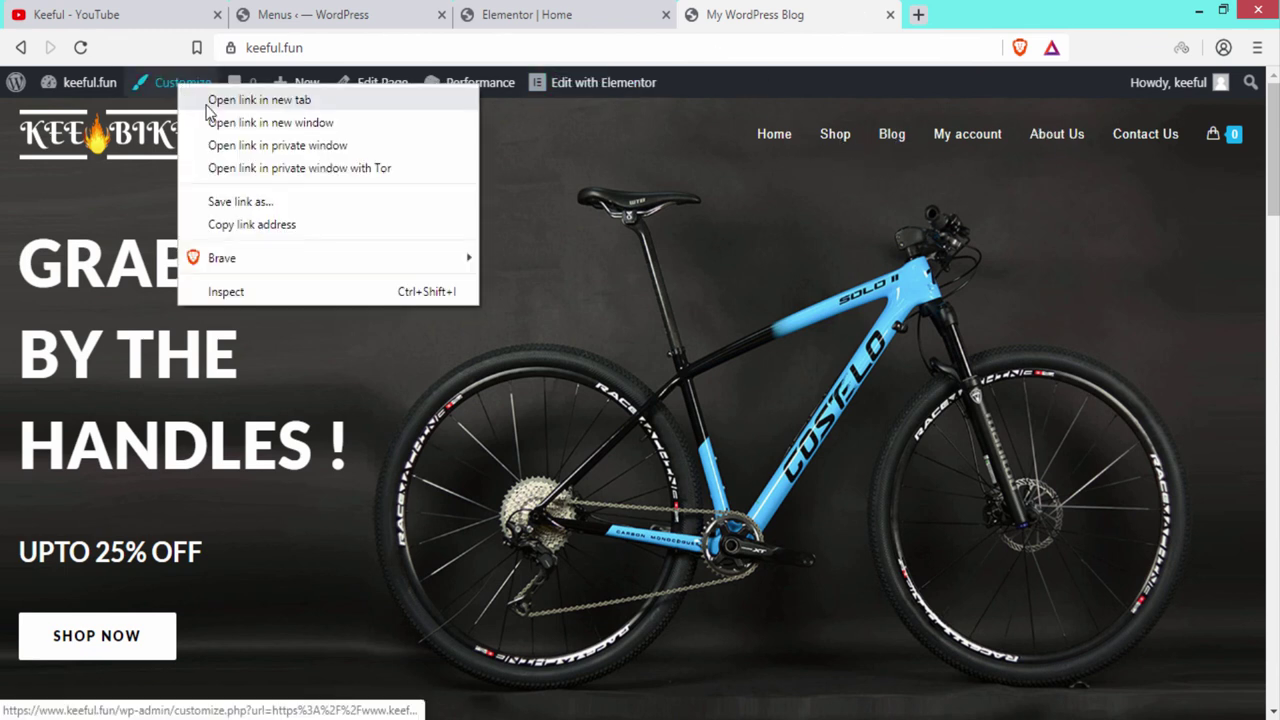
{"action": "left_click", "coordinate": [234, 100]}
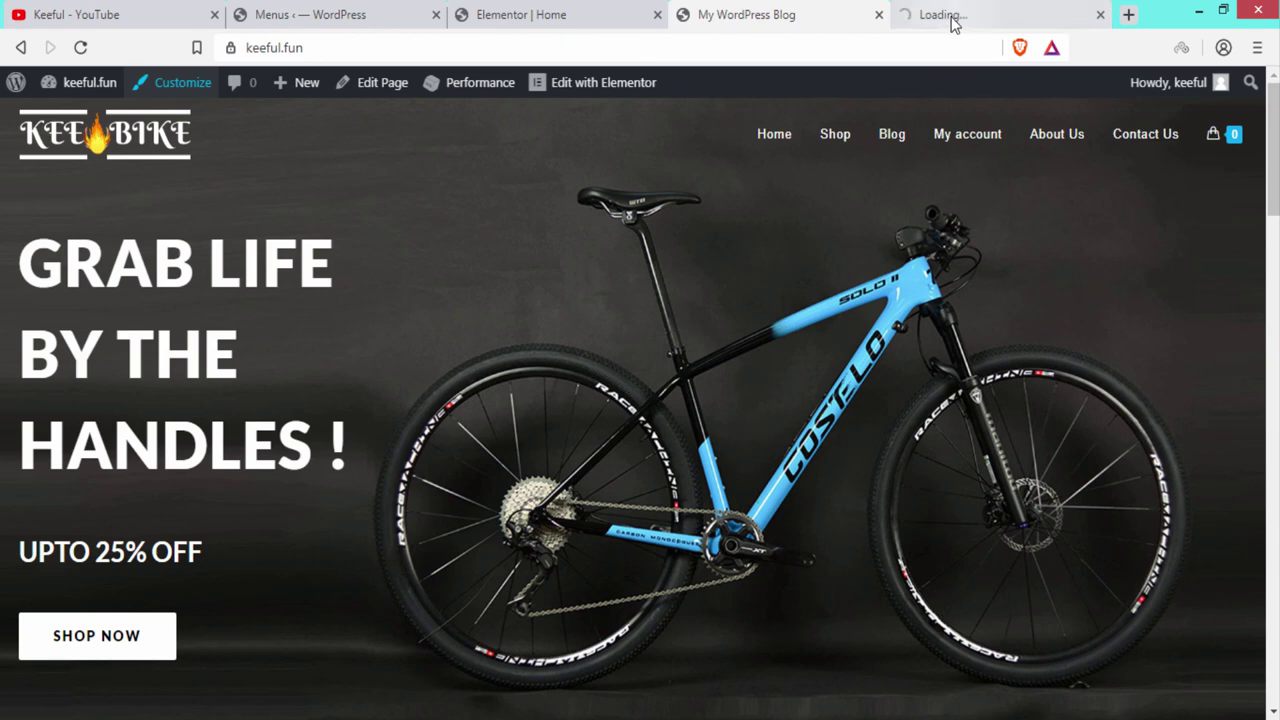
{"action": "left_click", "coordinate": [953, 25]}
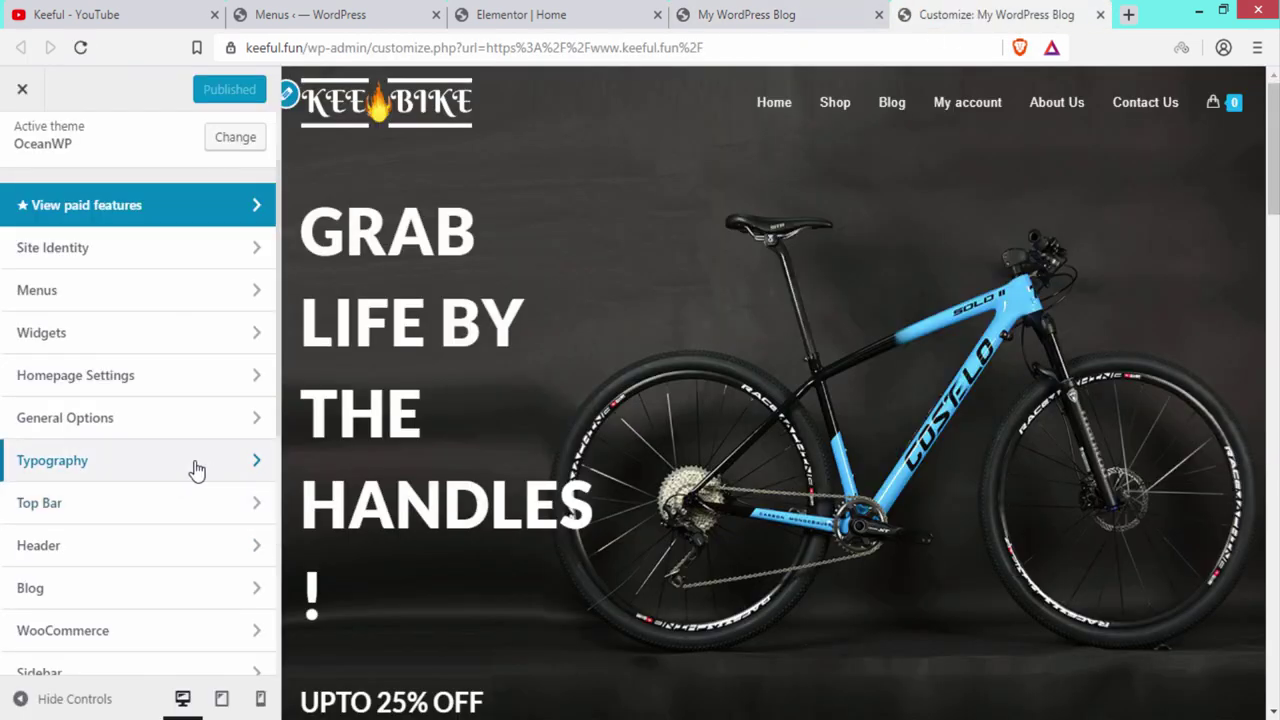
- Raise the Typography > Main Menu font size above 13px and publish it
{"action": "left_click", "coordinate": [196, 470]}
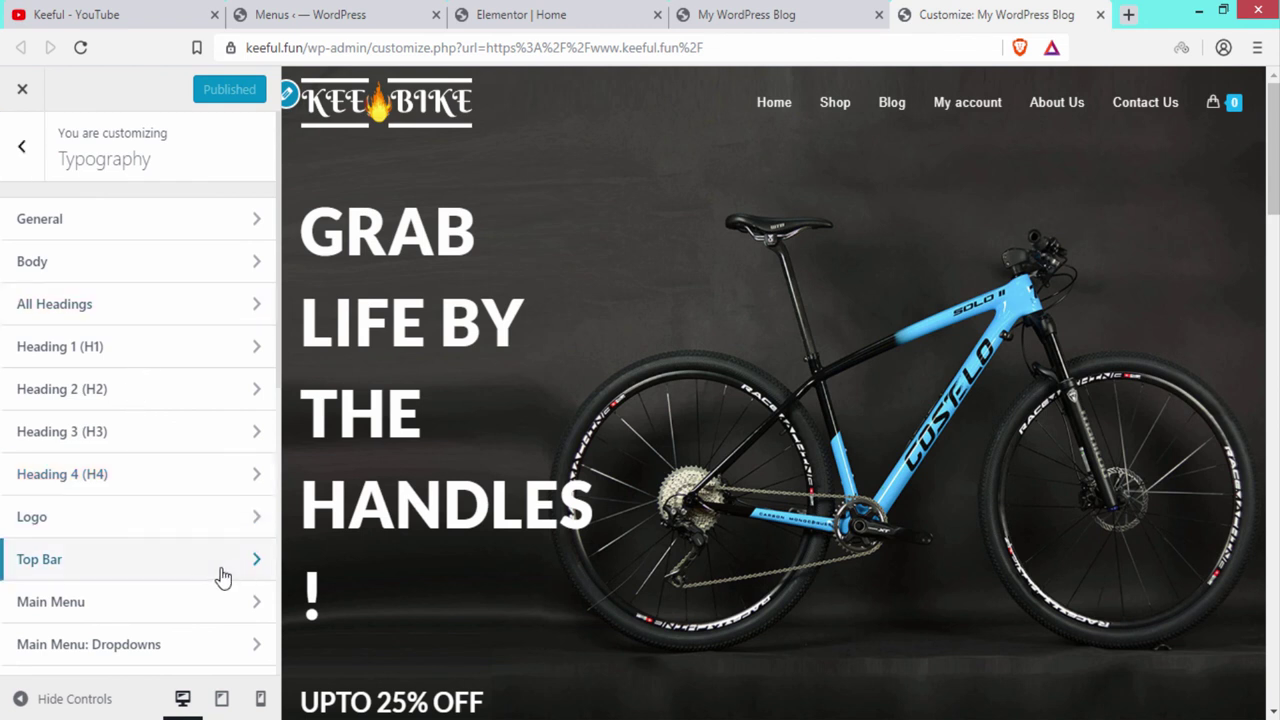
{"action": "left_click", "coordinate": [153, 610]}
{"action": "scroll", "coordinate": [151, 597], "scroll_direction": "down", "scroll_amount": 1}
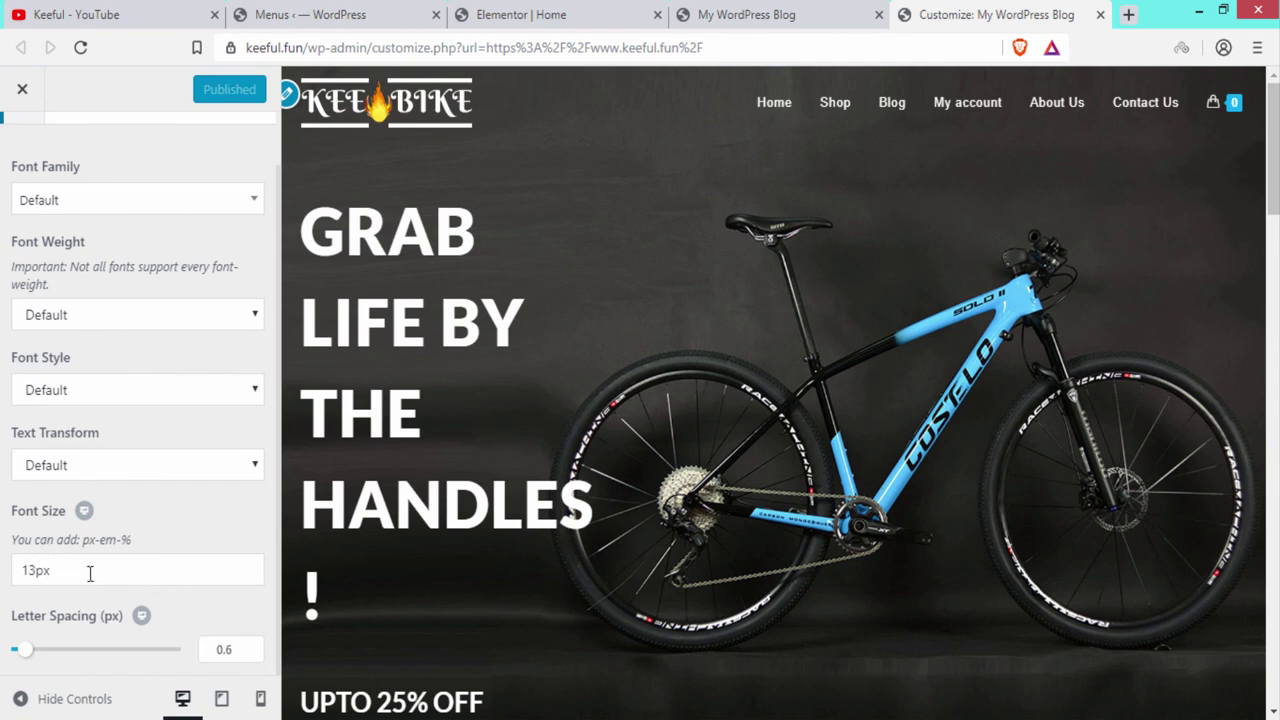
{"action": "left_click", "coordinate": [70, 572]}
{"action": "key", "text": "BackSpace"}
{"action": "type", "text": "7"}
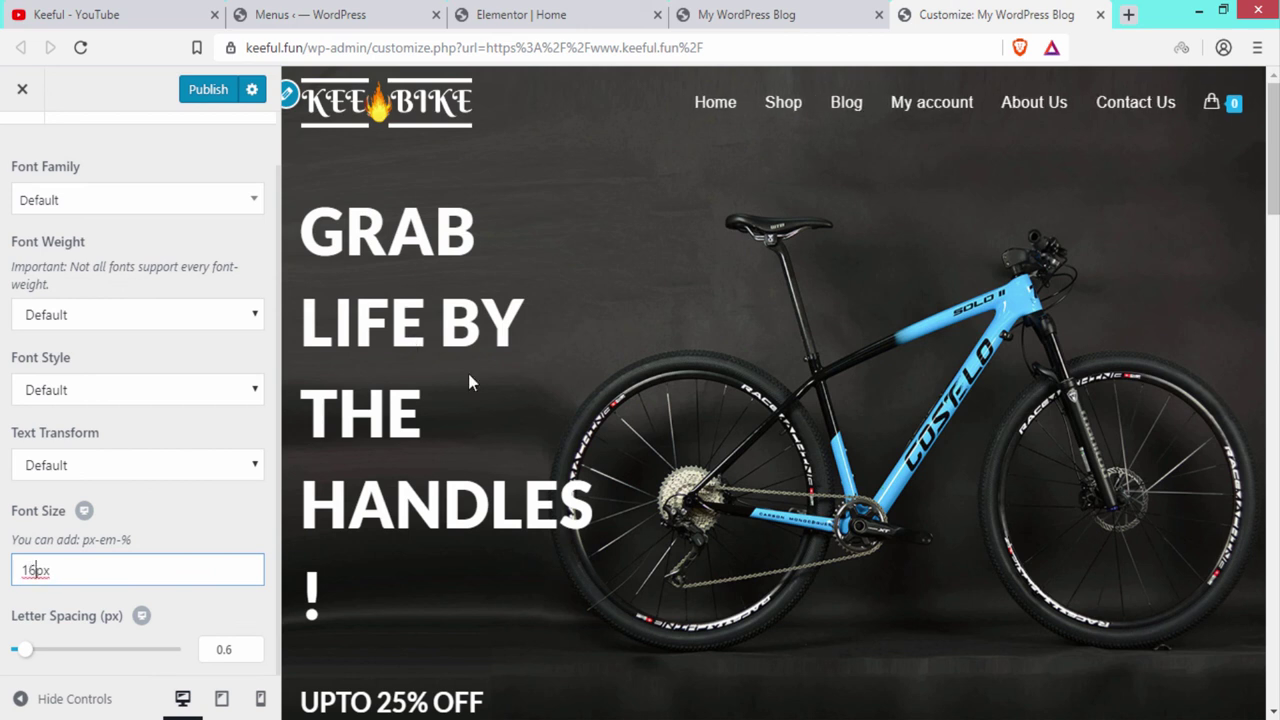
{"action": "left_click", "coordinate": [220, 90]}
{"action": "key", "text": "ctrl+shift+Tab"}
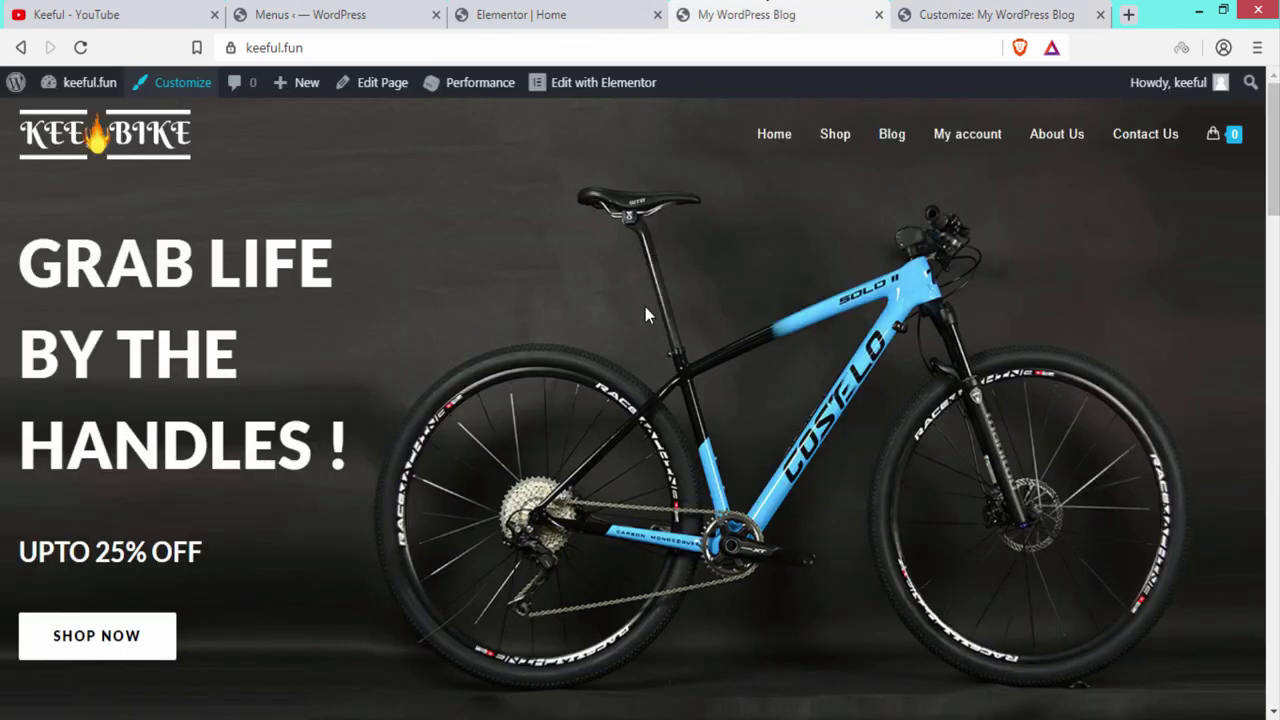
- Close the Customizer, Elementor and Menus tabs
{"action": "left_click", "coordinate": [1100, 14]}
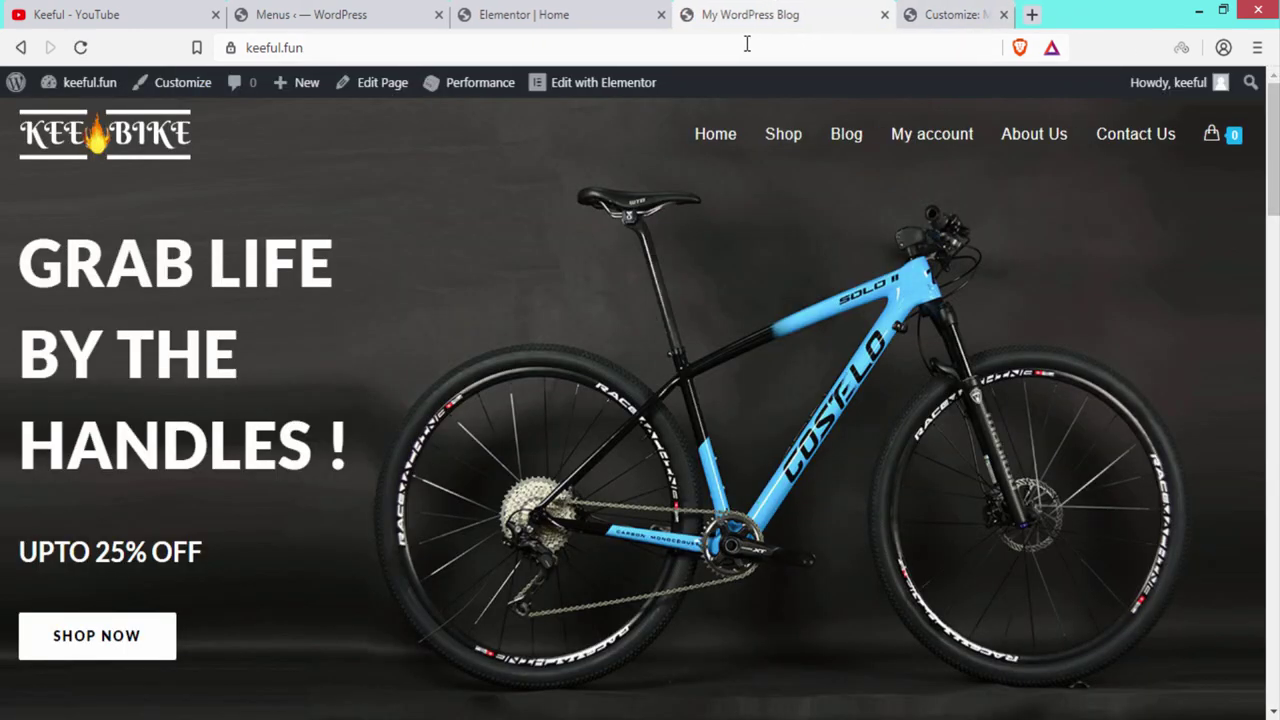
{"action": "middle_click", "coordinate": [466, 26]}
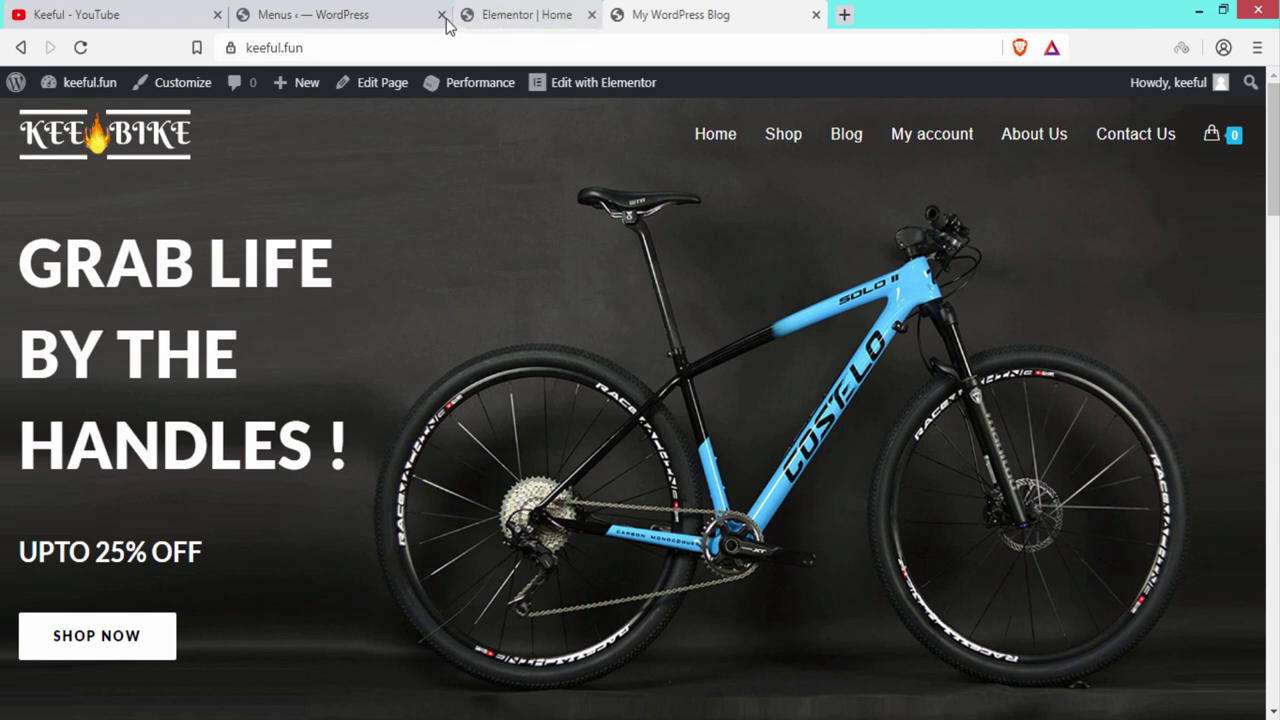
{"action": "left_click", "coordinate": [441, 15]}
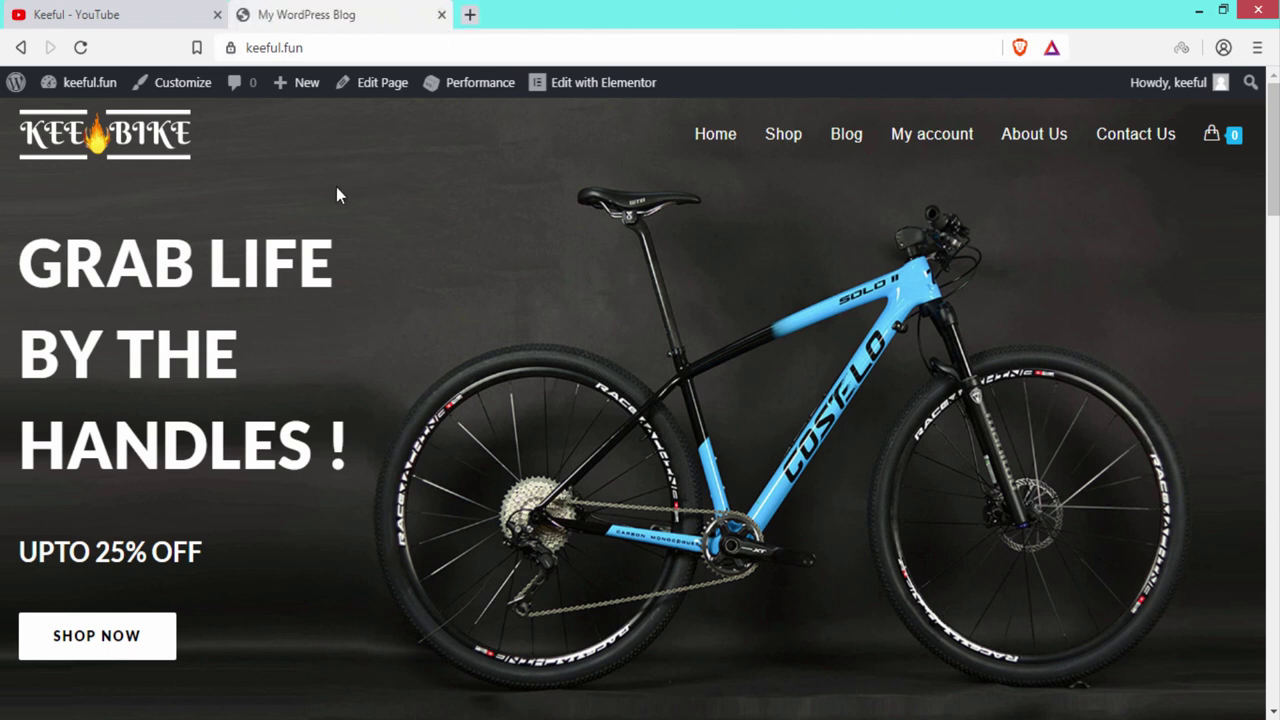
- Go to WooCommerce > Settings > Payments and review the enabled payment methods
{"action": "left_click", "coordinate": [86, 108]}
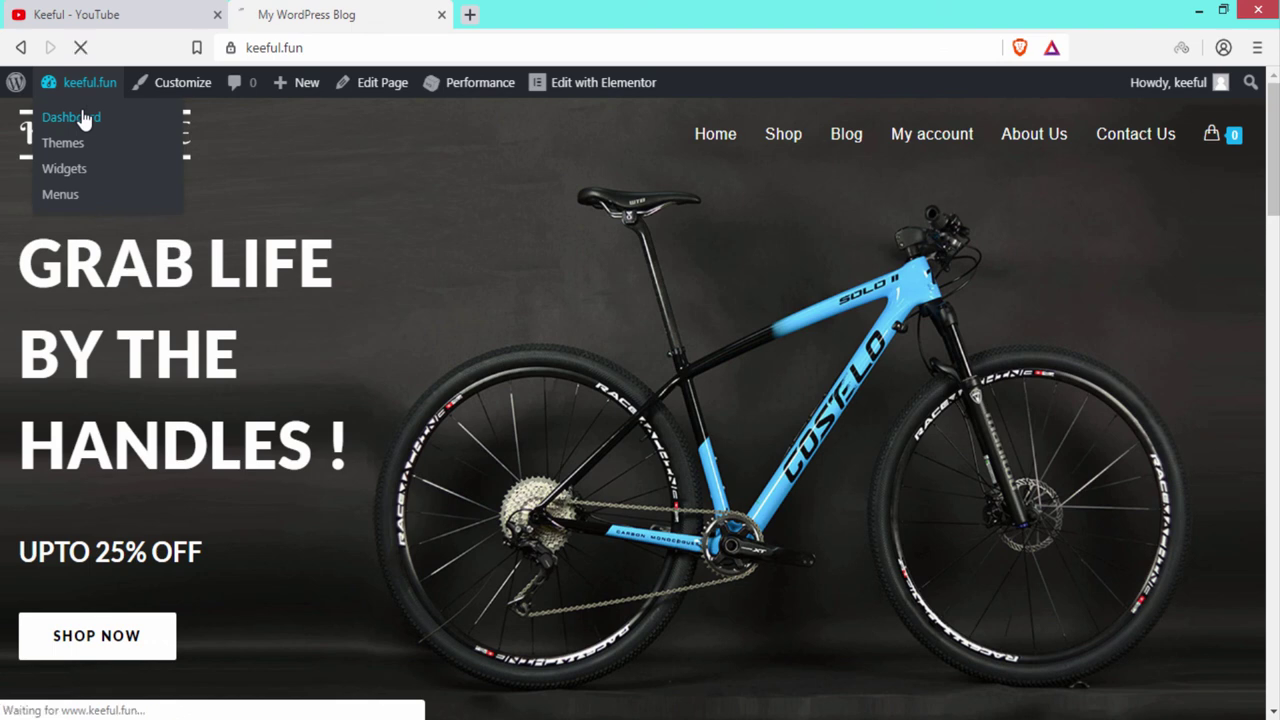
{"action": "mouse_move", "coordinate": [133, 449]}
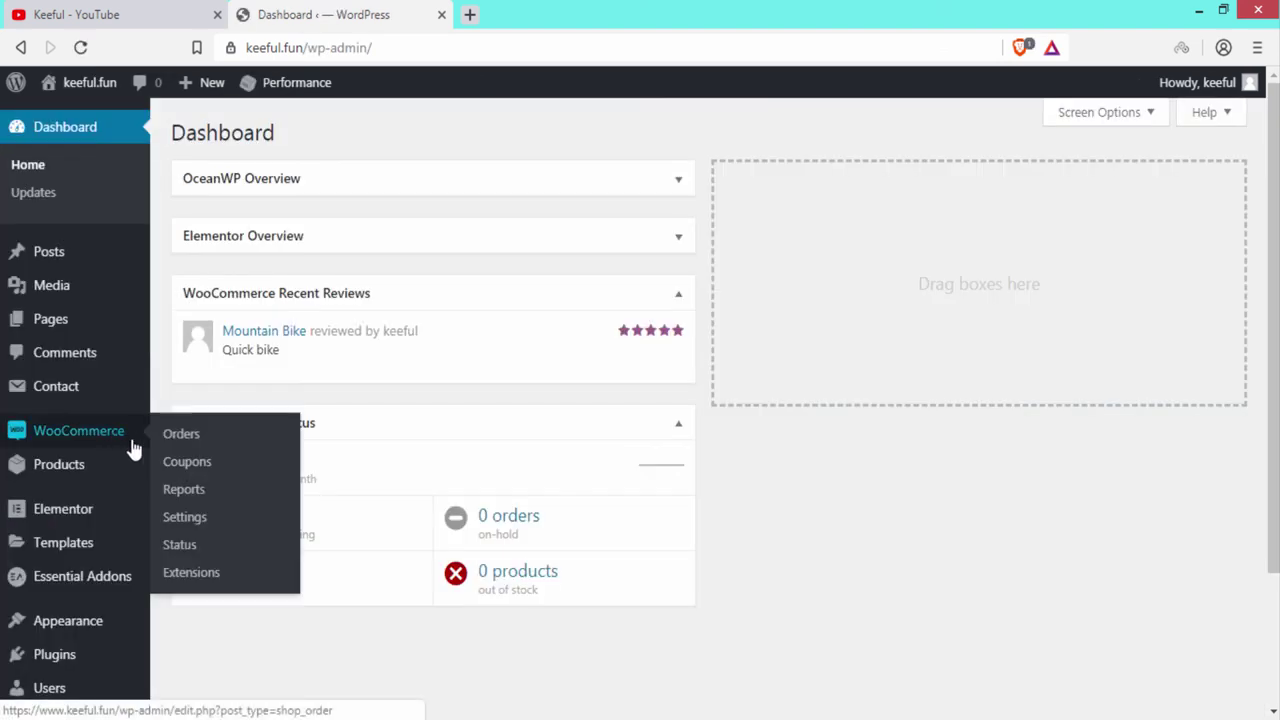
{"action": "left_click", "coordinate": [181, 514]}
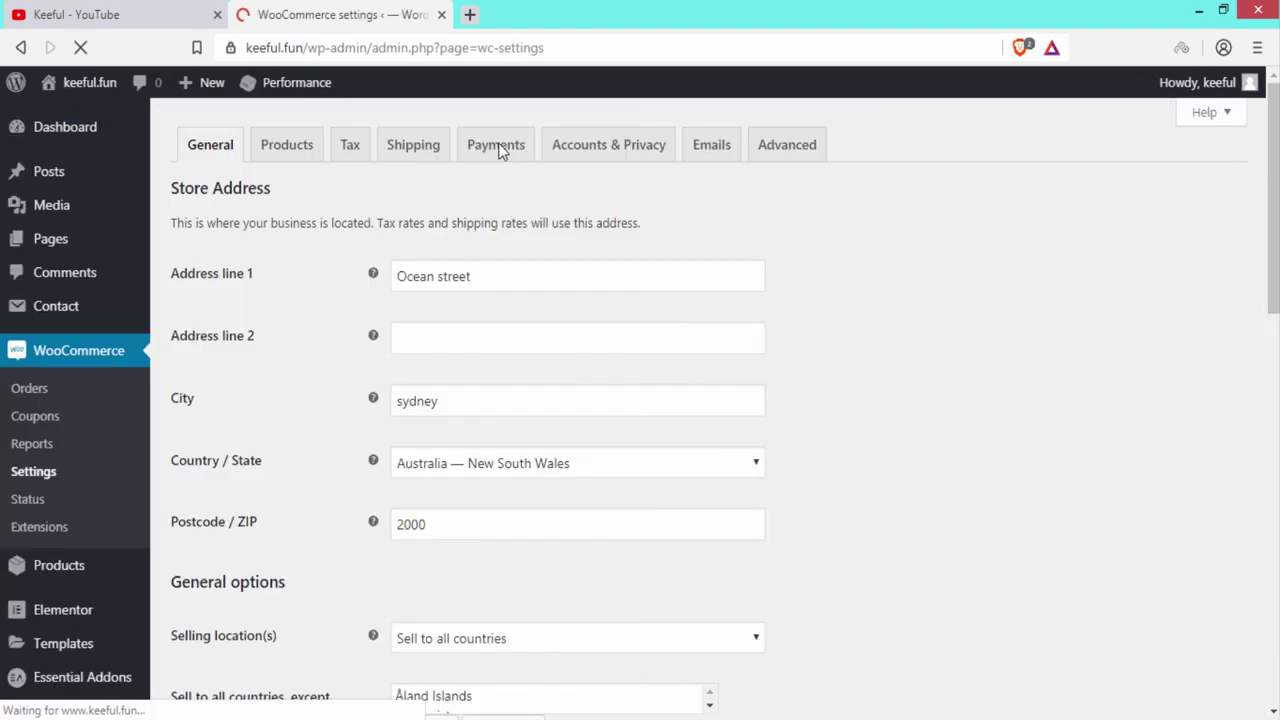
{"action": "left_click", "coordinate": [511, 156]}
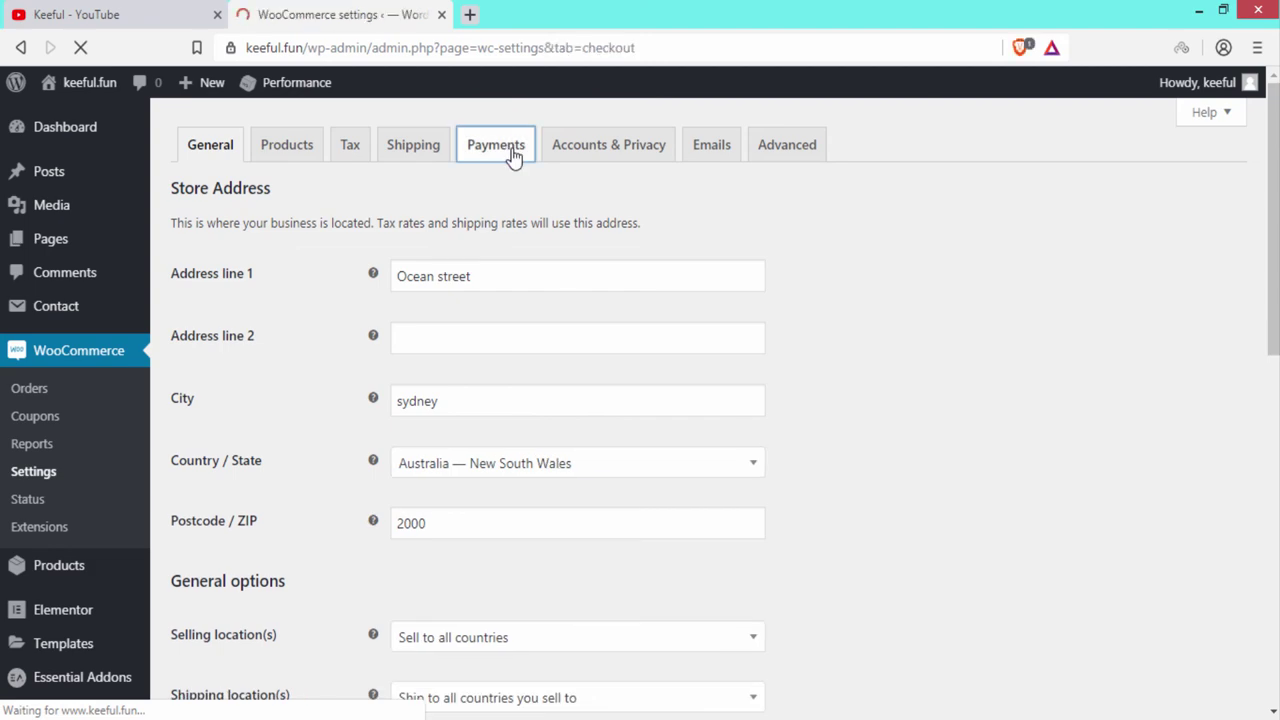
{"action": "scroll", "coordinate": [540, 437], "scroll_direction": "down", "scroll_amount": 4}
{"action": "scroll", "coordinate": [540, 437], "scroll_direction": "down", "scroll_amount": 3}
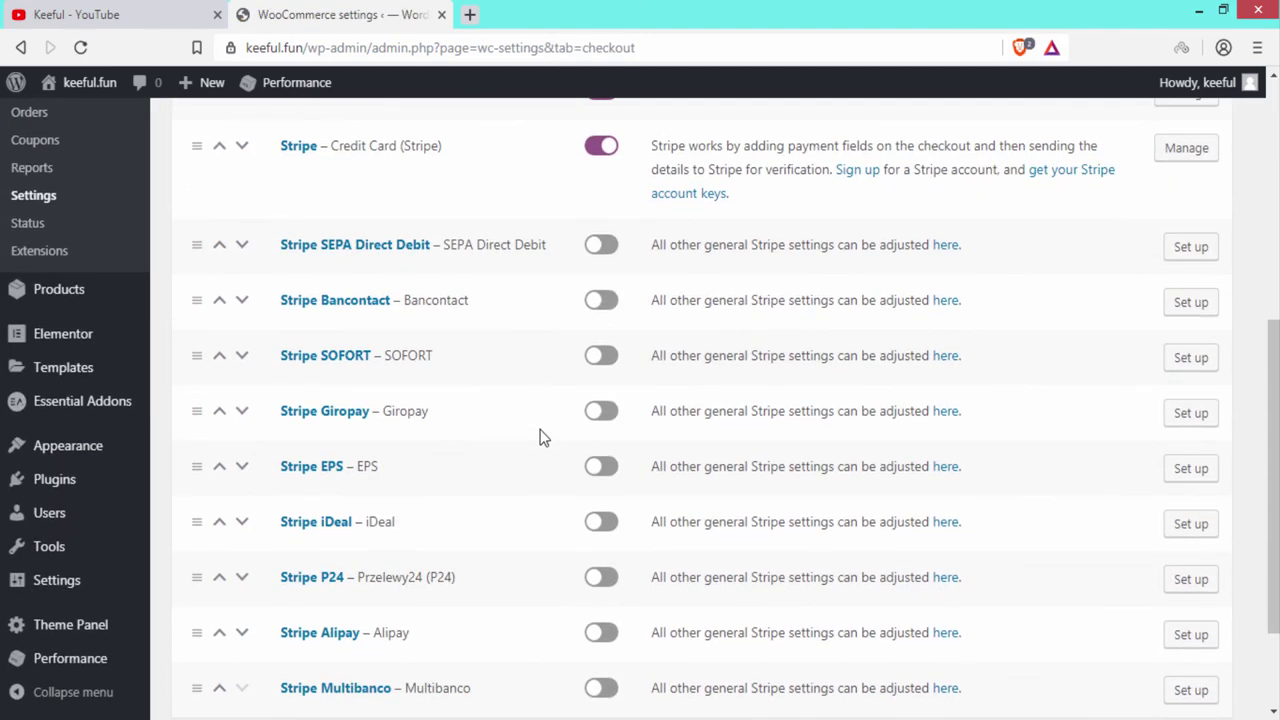
{"action": "scroll", "coordinate": [540, 437], "scroll_direction": "down", "scroll_amount": 3}
{"action": "scroll", "coordinate": [540, 437], "scroll_direction": "up", "scroll_amount": 3}
{"action": "scroll", "coordinate": [540, 437], "scroll_direction": "up", "scroll_amount": 3}
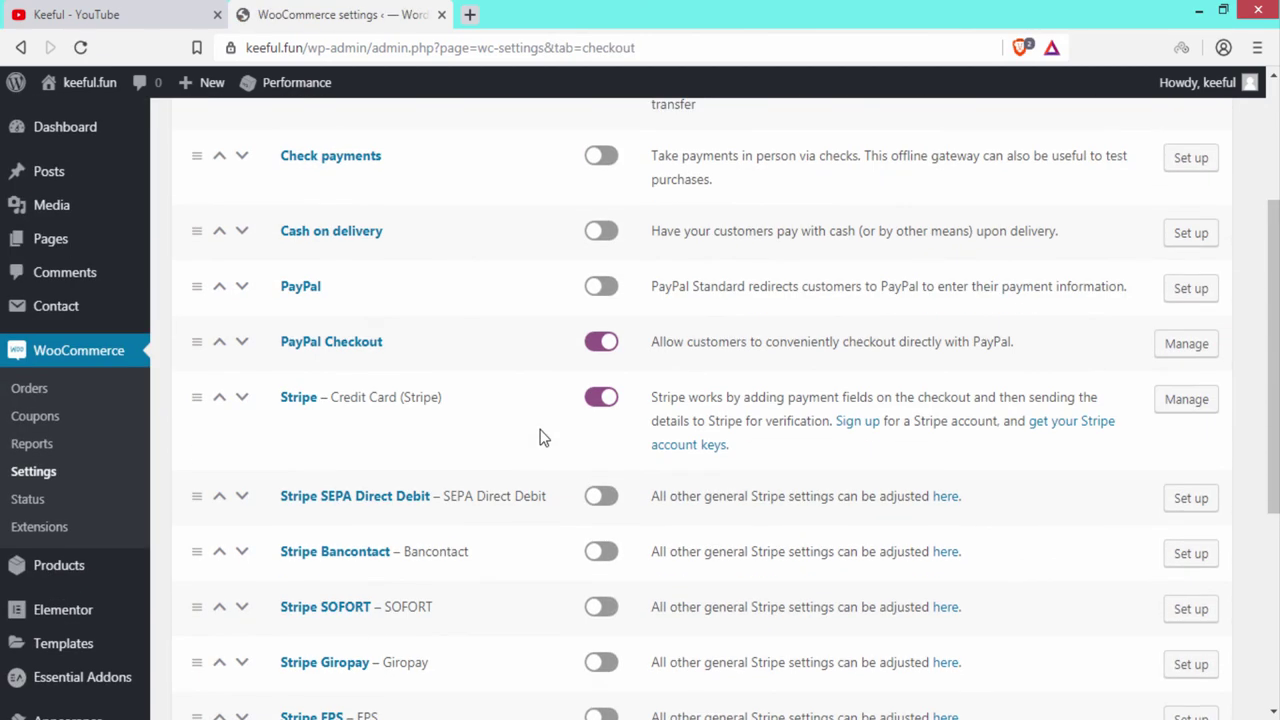
{"action": "scroll", "coordinate": [540, 437], "scroll_direction": "up", "scroll_amount": 2}
{"action": "scroll", "coordinate": [540, 437], "scroll_direction": "up", "scroll_amount": 1}
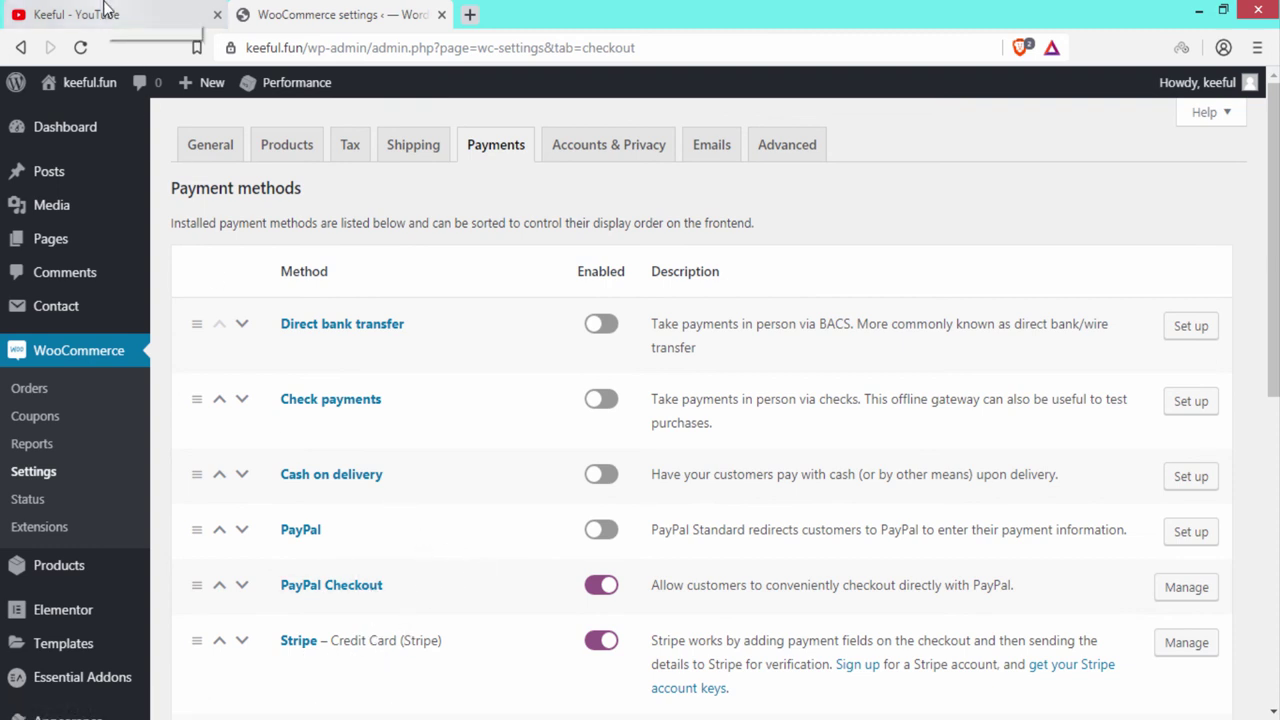
{"action": "left_click", "coordinate": [108, 16]}
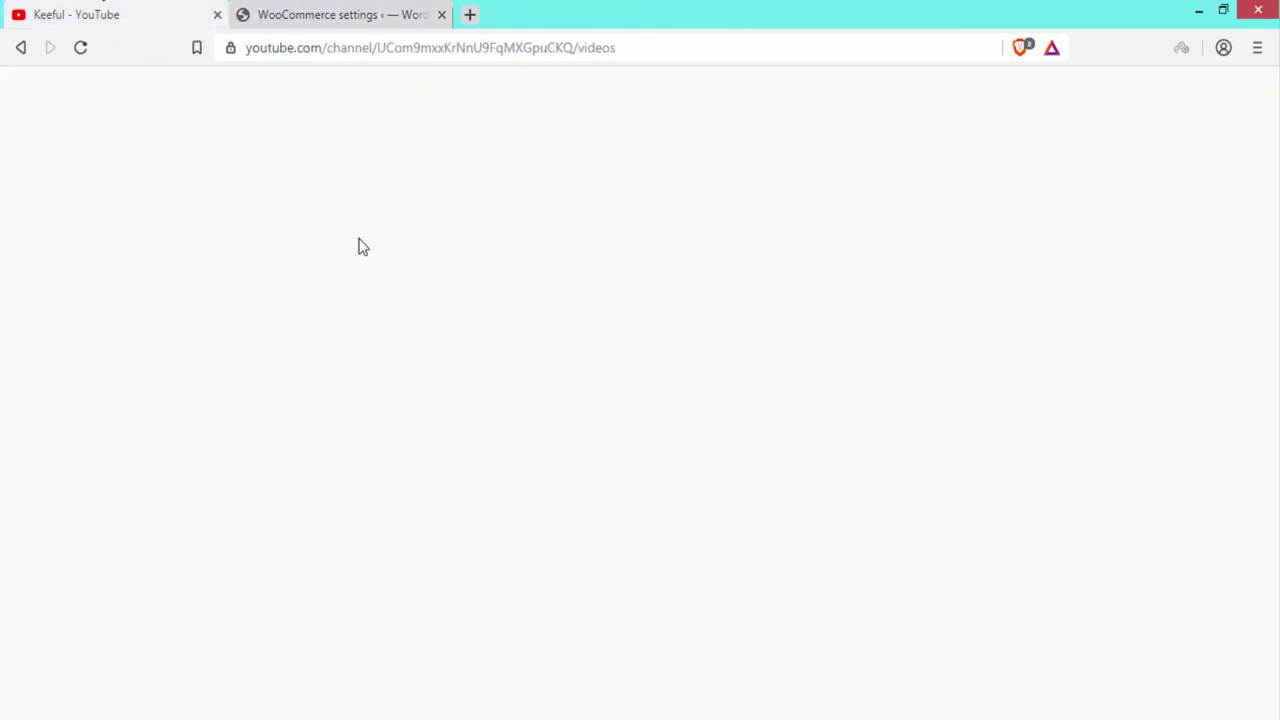
{"action": "scroll", "coordinate": [513, 440], "scroll_direction": "down", "scroll_amount": 2}
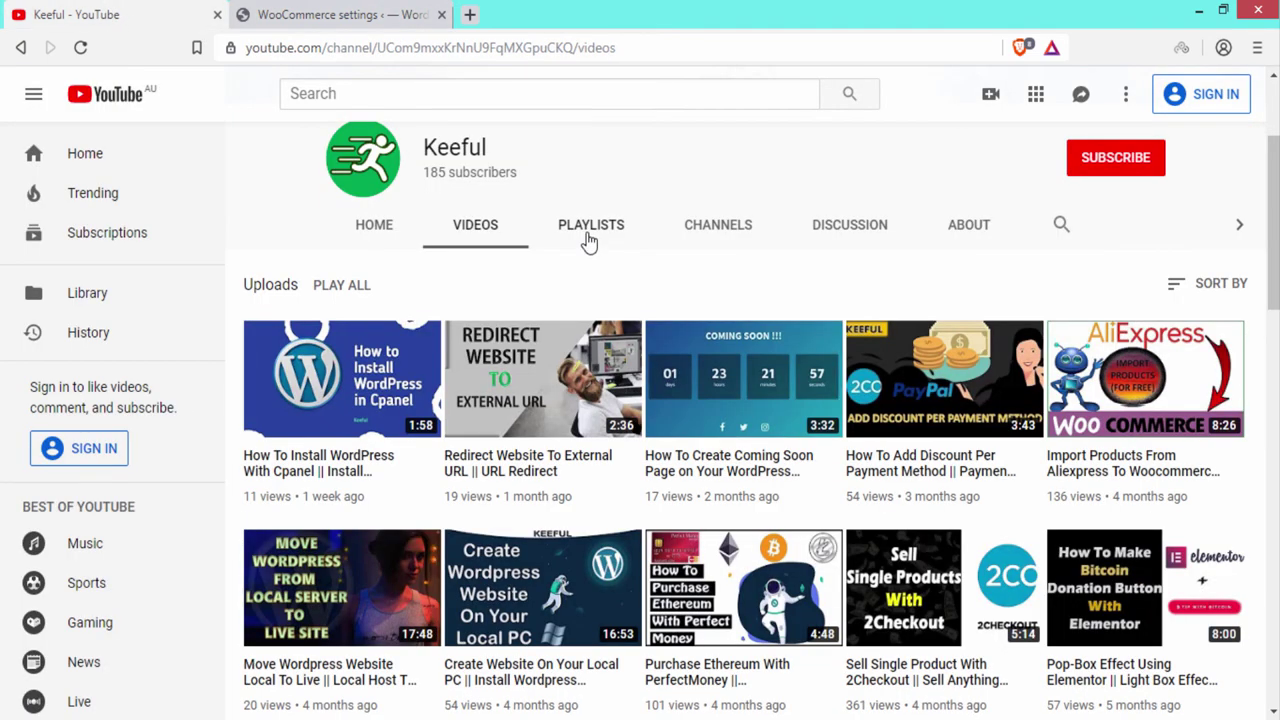
{"action": "left_click", "coordinate": [591, 240]}
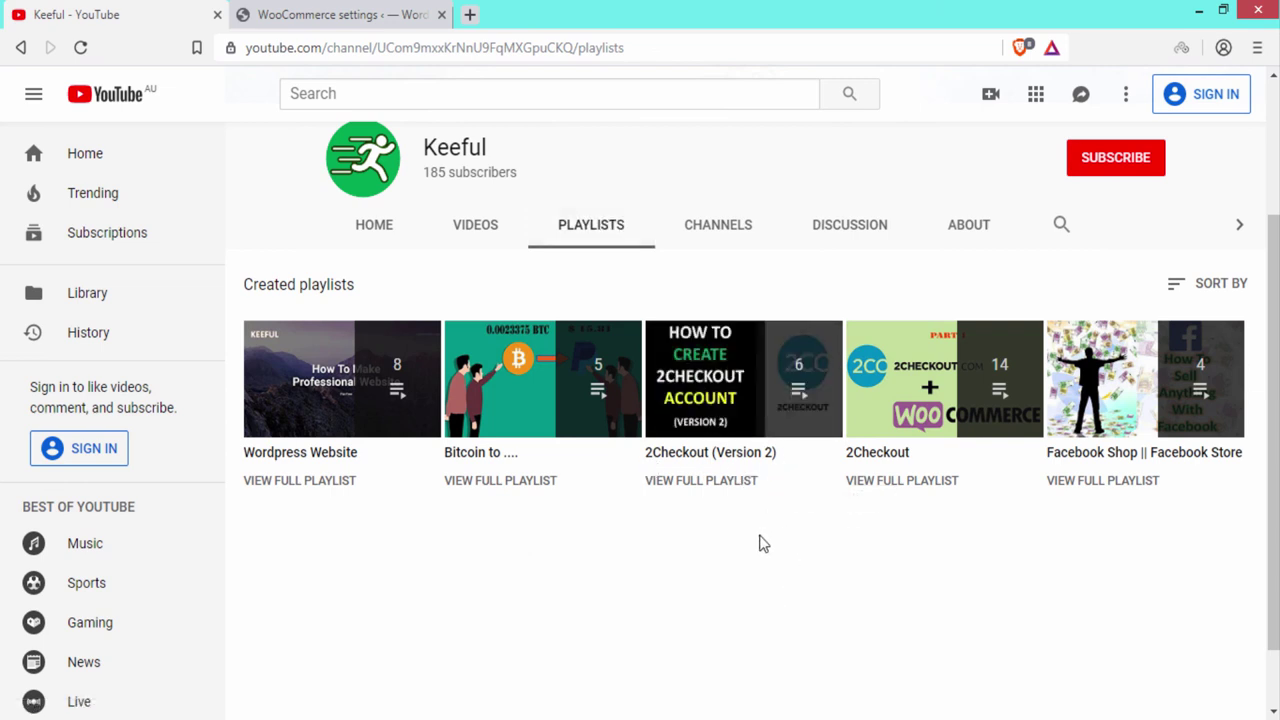
{"action": "left_click", "coordinate": [350, 12]}
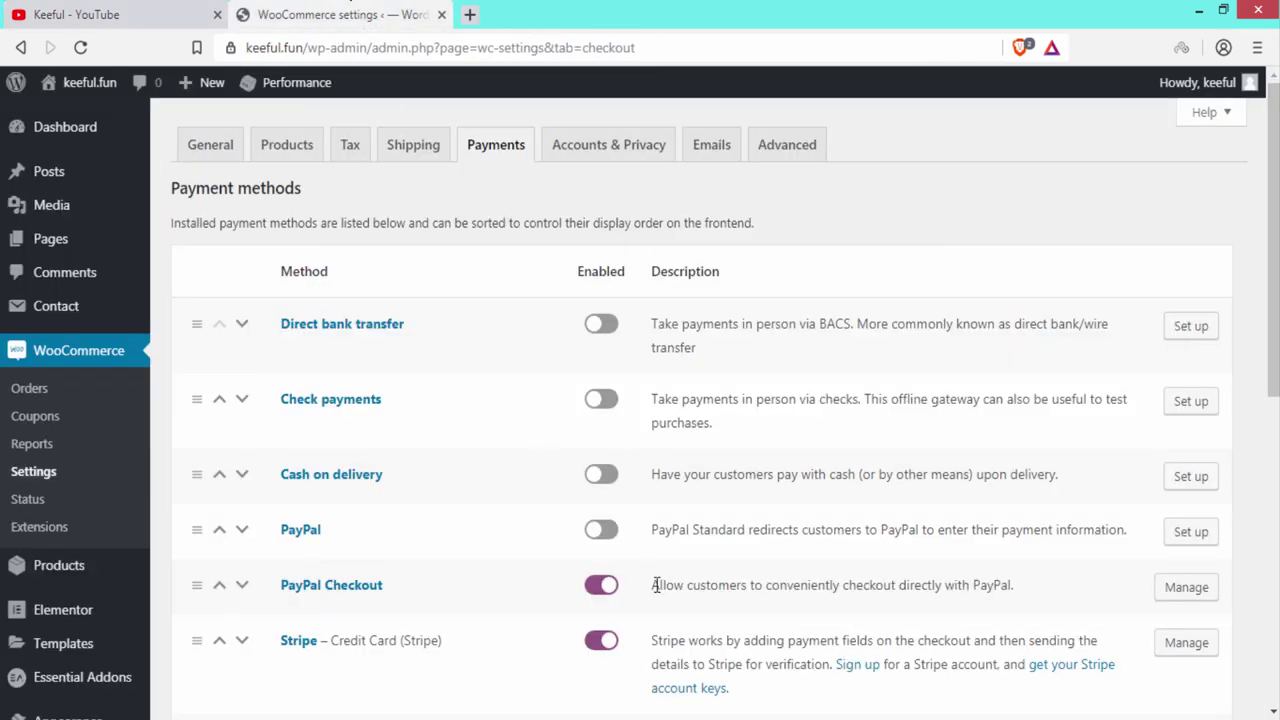
- Disable Stripe credit card payments and save the payment settings
{"action": "left_click", "coordinate": [605, 642]}
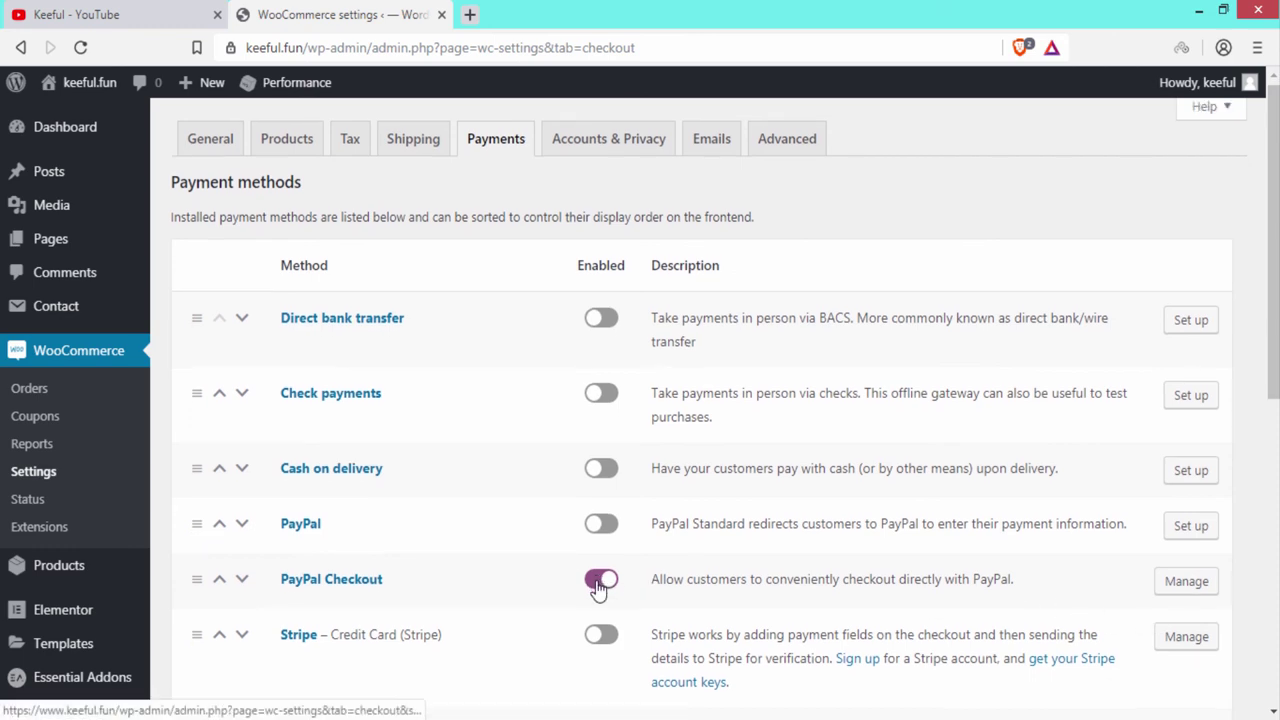
{"action": "scroll", "coordinate": [597, 588], "scroll_direction": "down", "scroll_amount": 5}
{"action": "left_click", "coordinate": [217, 618]}
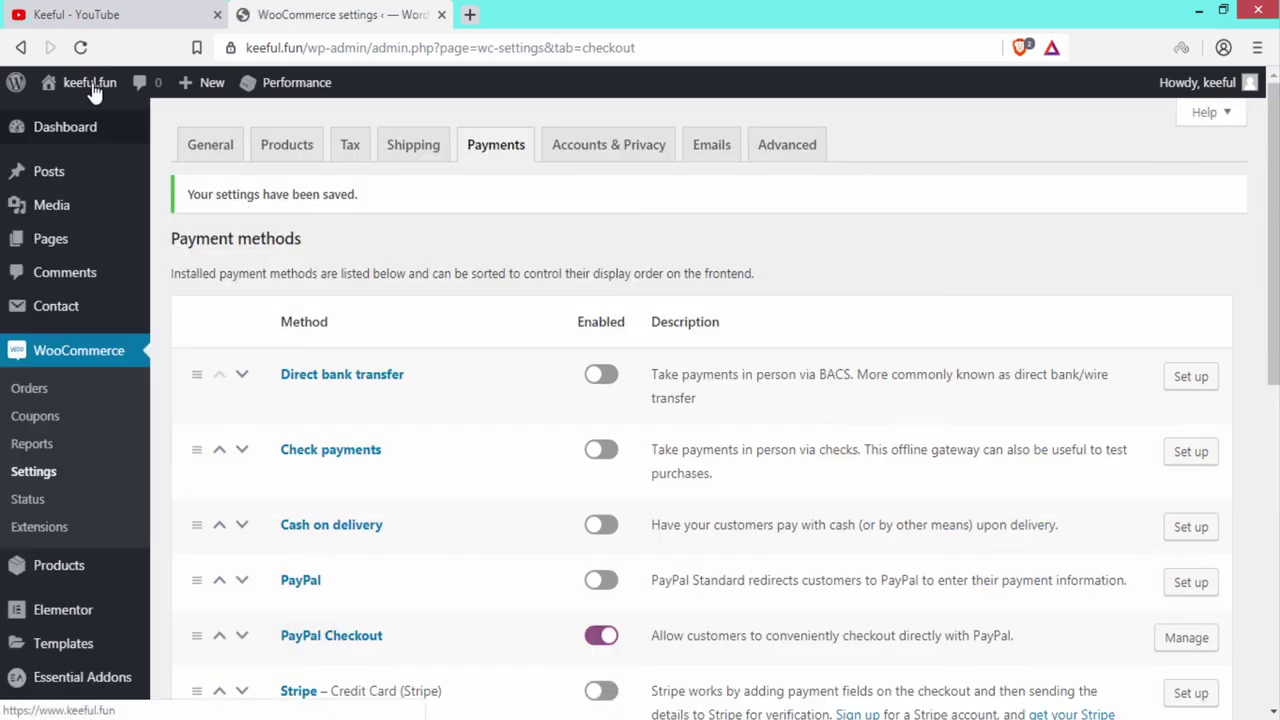
- Visit the live store and scroll through the homepage
{"action": "mouse_move", "coordinate": [79, 124]}
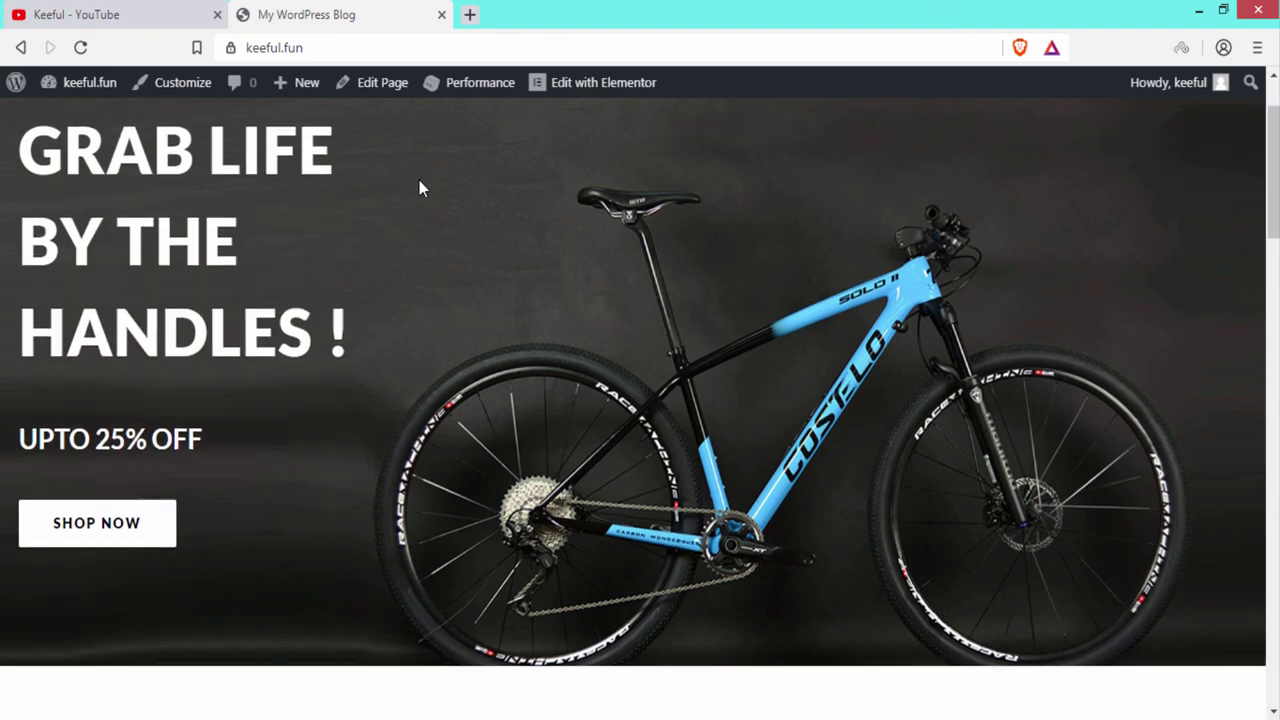
{"action": "scroll", "coordinate": [419, 188], "scroll_direction": "down", "scroll_amount": 10}
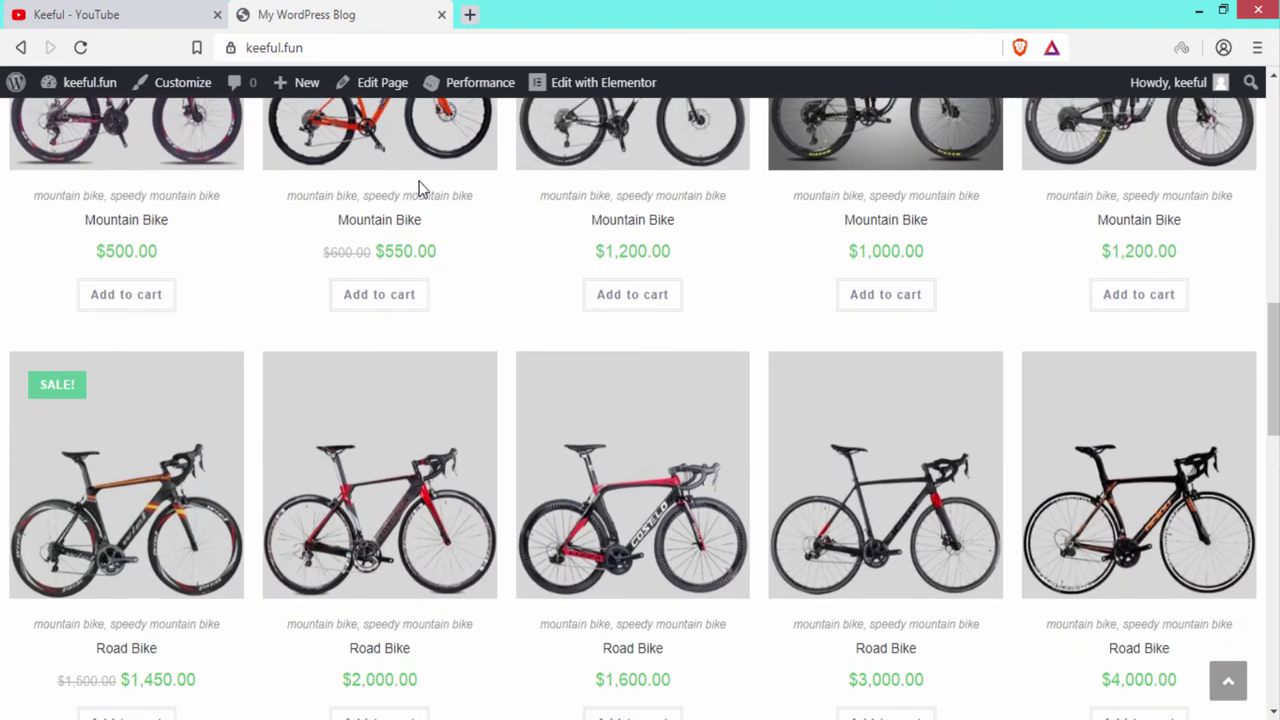
{"action": "scroll", "coordinate": [419, 188], "scroll_direction": "down", "scroll_amount": 8}
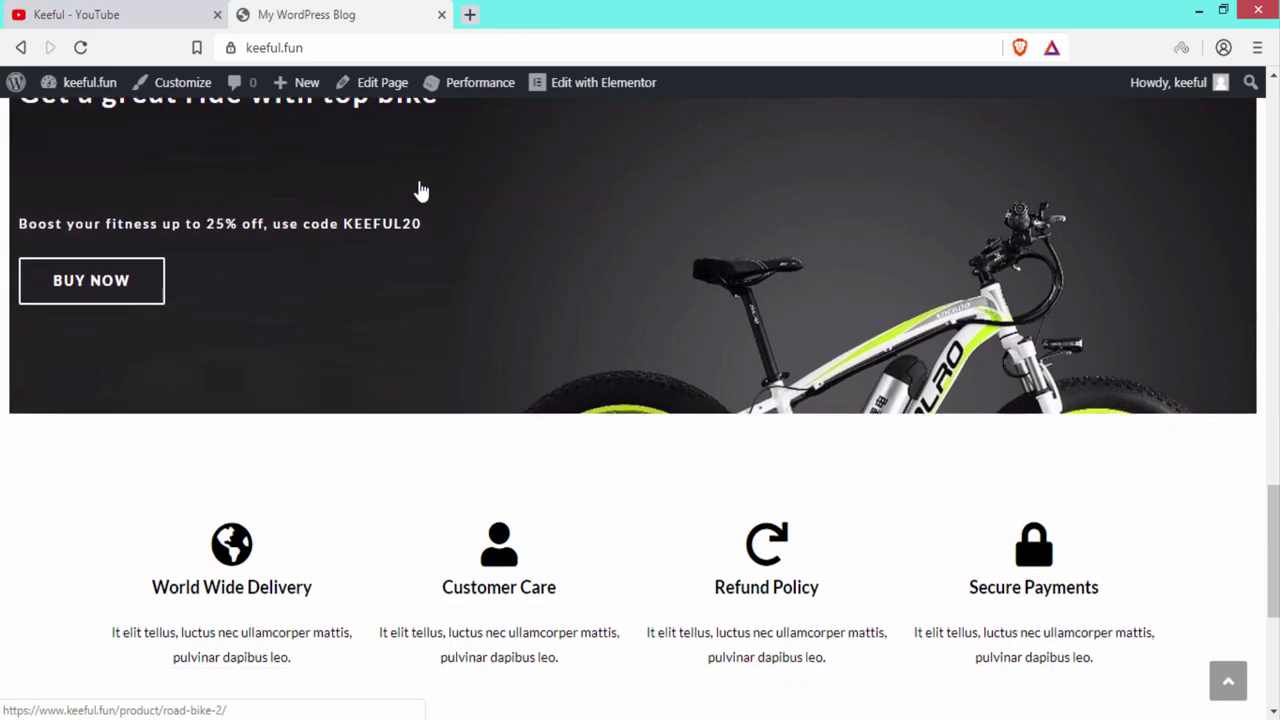
{"action": "scroll", "coordinate": [419, 188], "scroll_direction": "down", "scroll_amount": 4}
{"action": "scroll", "coordinate": [419, 188], "scroll_direction": "up", "scroll_amount": 7}
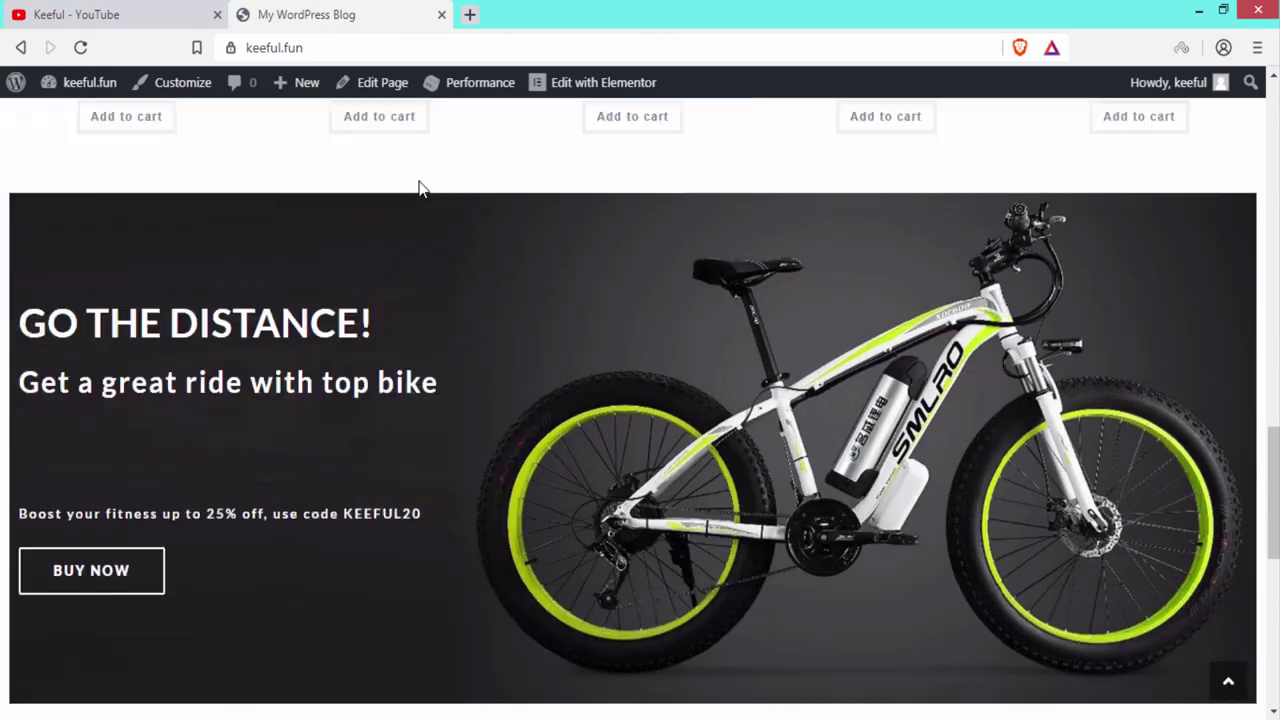
{"action": "scroll", "coordinate": [419, 188], "scroll_direction": "up", "scroll_amount": 12}
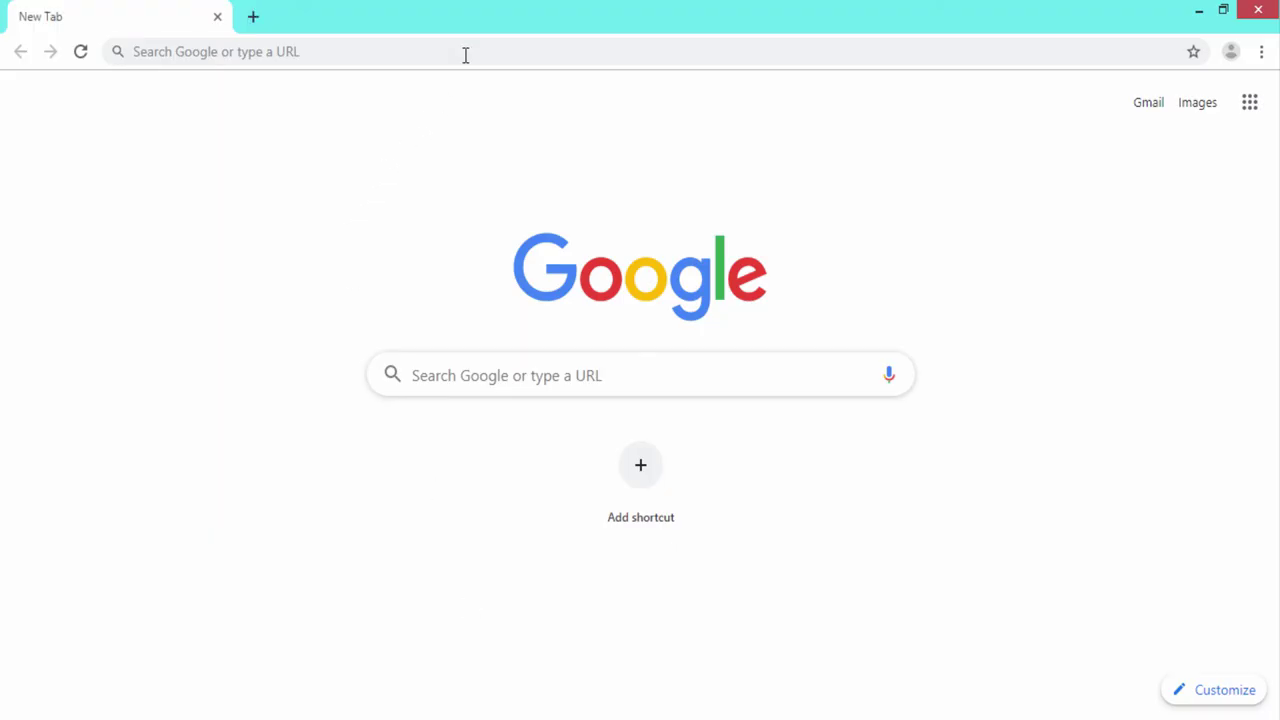
- Load keeful.fun and browse down the homepage product grid
{"action": "left_click", "coordinate": [465, 55]}
{"action": "type", "text": "keeful.fun"}
{"action": "key", "text": "Return"}
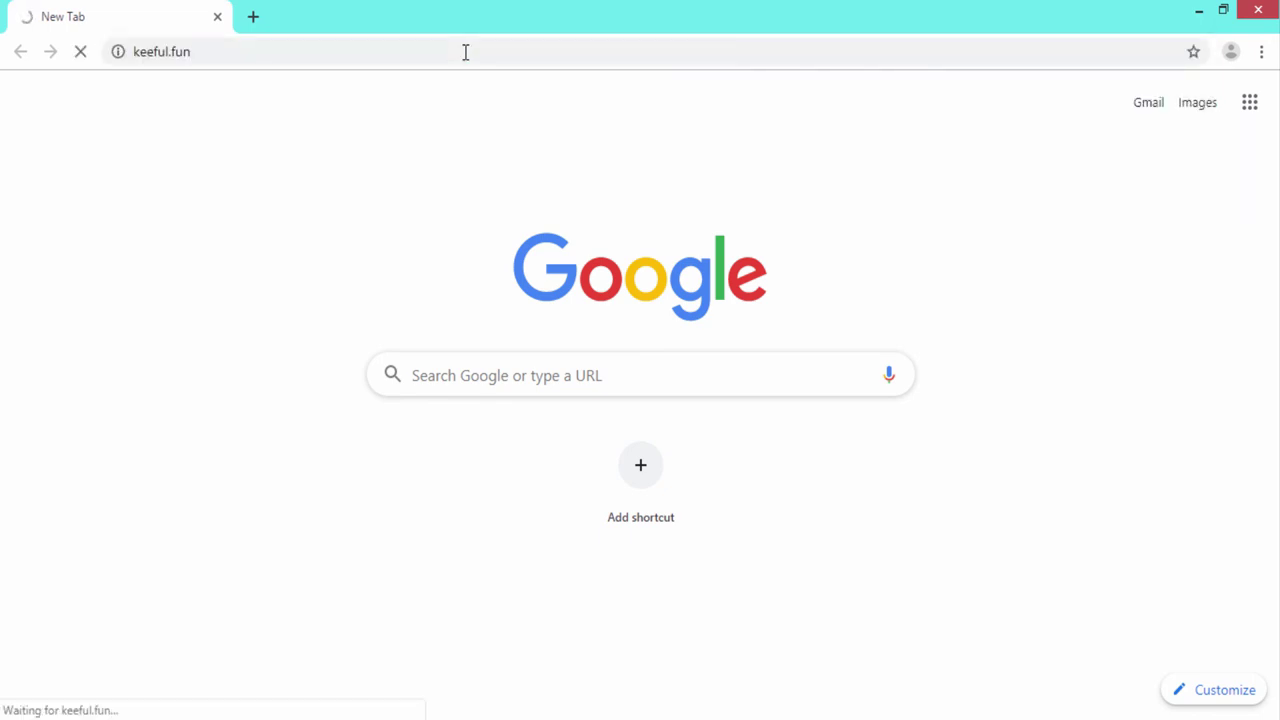
{"action": "scroll", "coordinate": [789, 475], "scroll_direction": "down", "scroll_amount": 5}
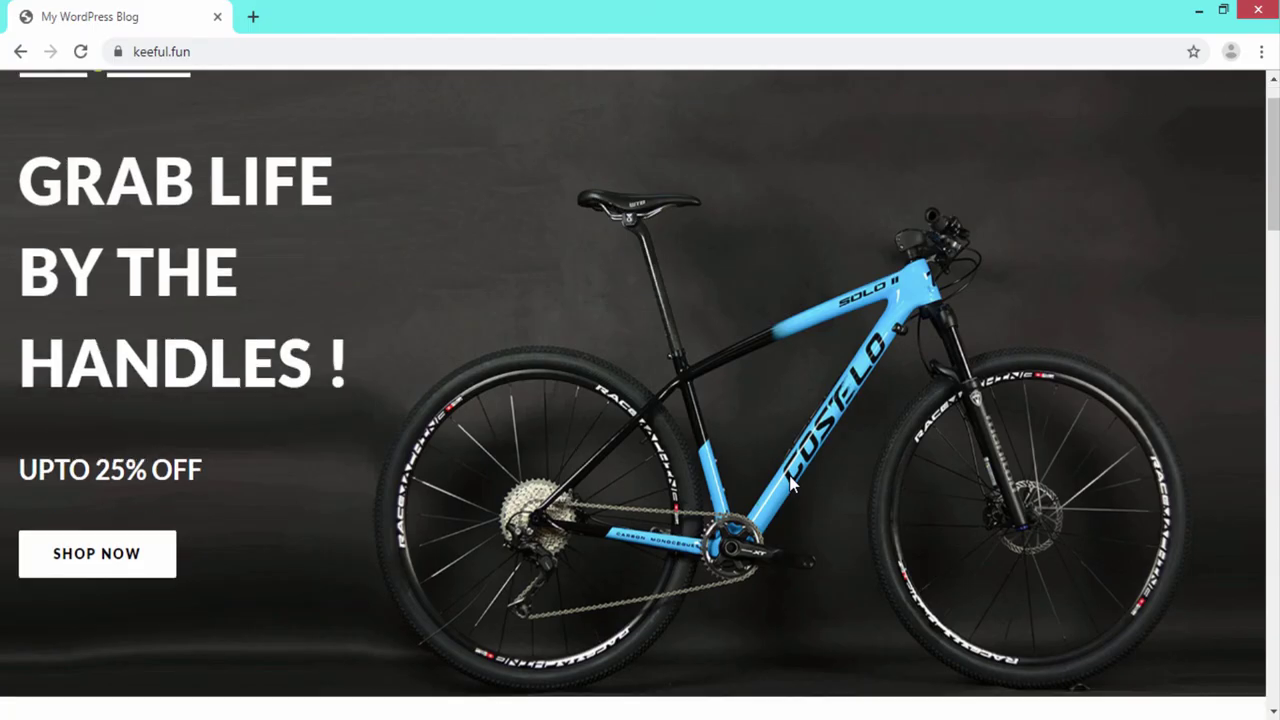
{"action": "scroll", "coordinate": [790, 476], "scroll_direction": "down", "scroll_amount": 5}
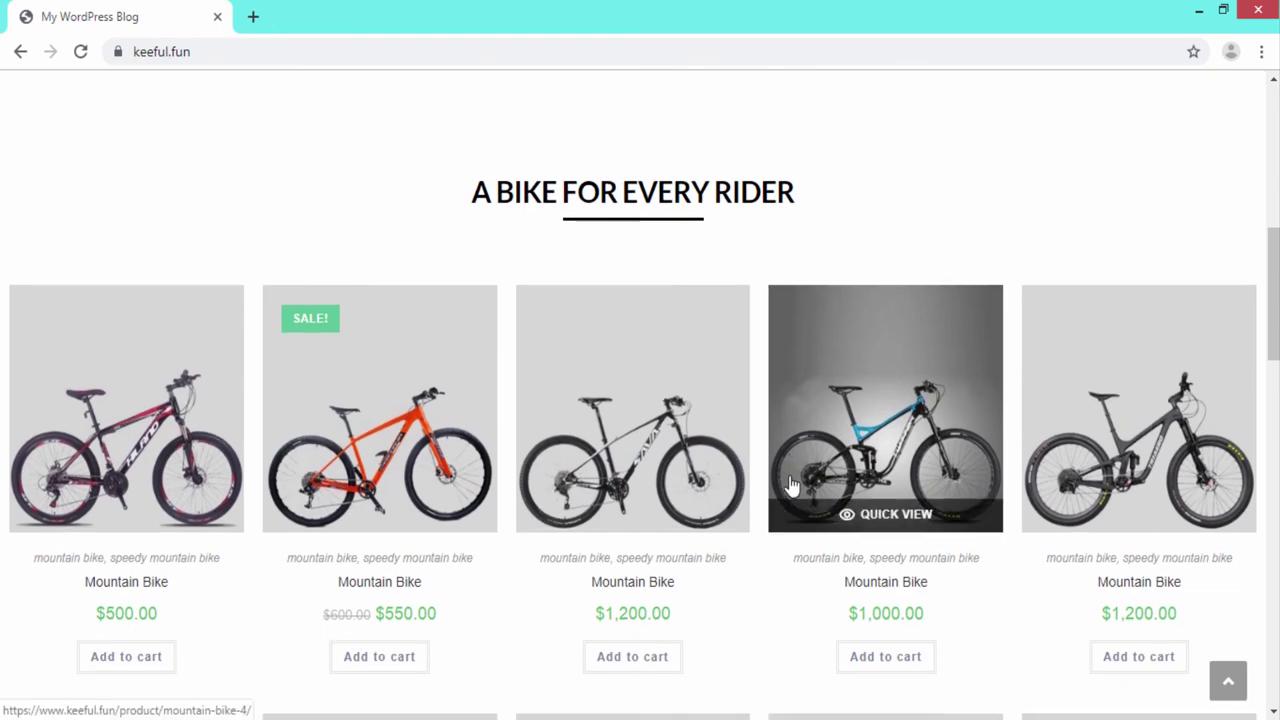
{"action": "scroll", "coordinate": [791, 485], "scroll_direction": "down", "scroll_amount": 7}
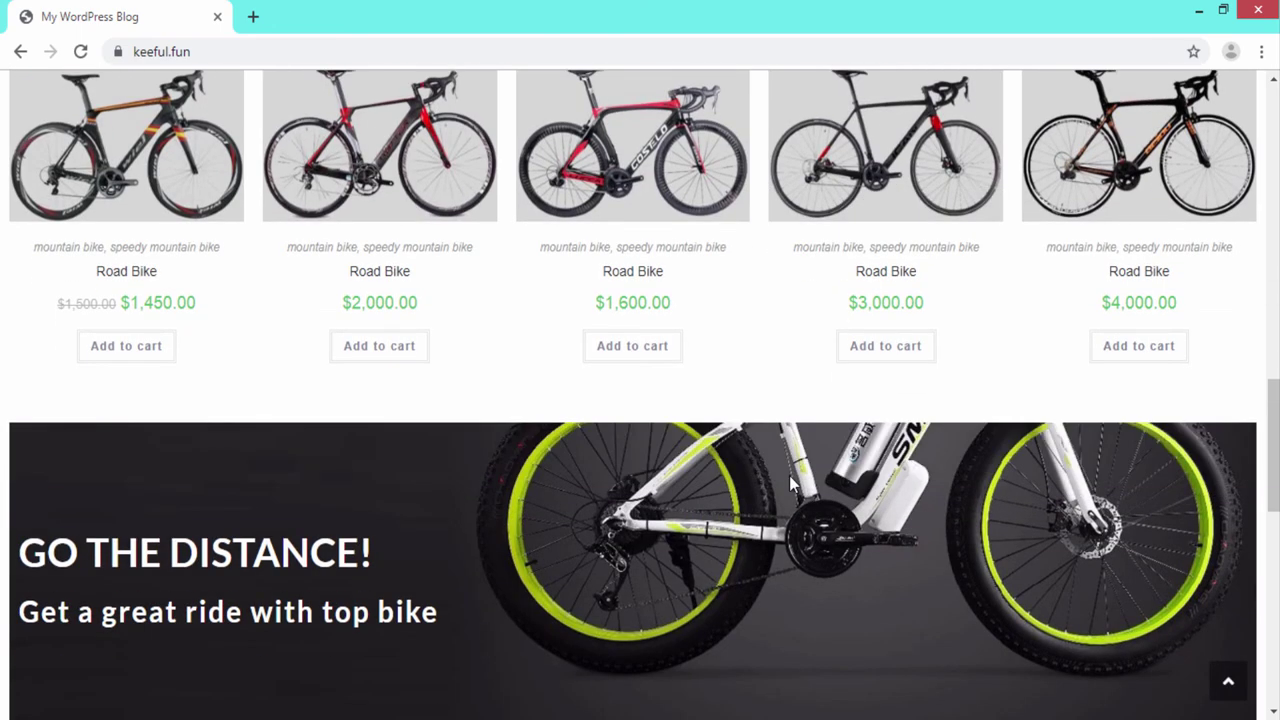
{"action": "scroll", "coordinate": [789, 475], "scroll_direction": "down", "scroll_amount": 6}
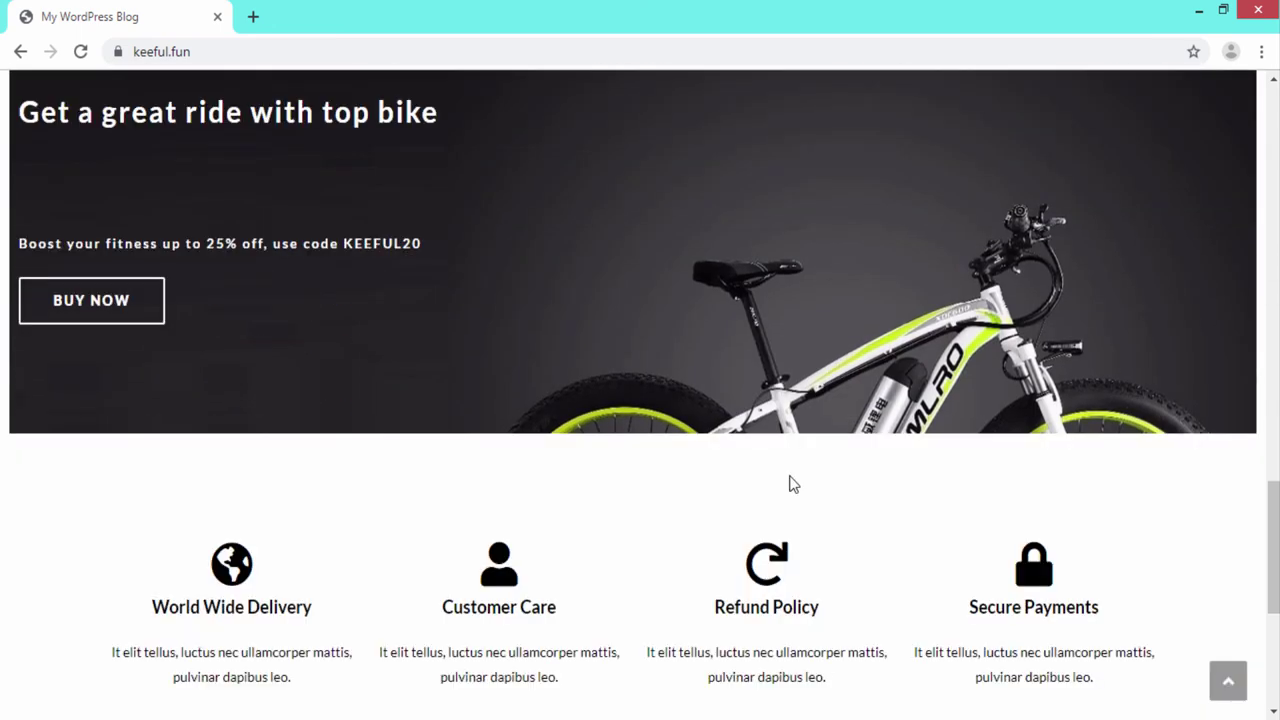
{"action": "scroll", "coordinate": [790, 485], "scroll_direction": "down", "scroll_amount": 1}
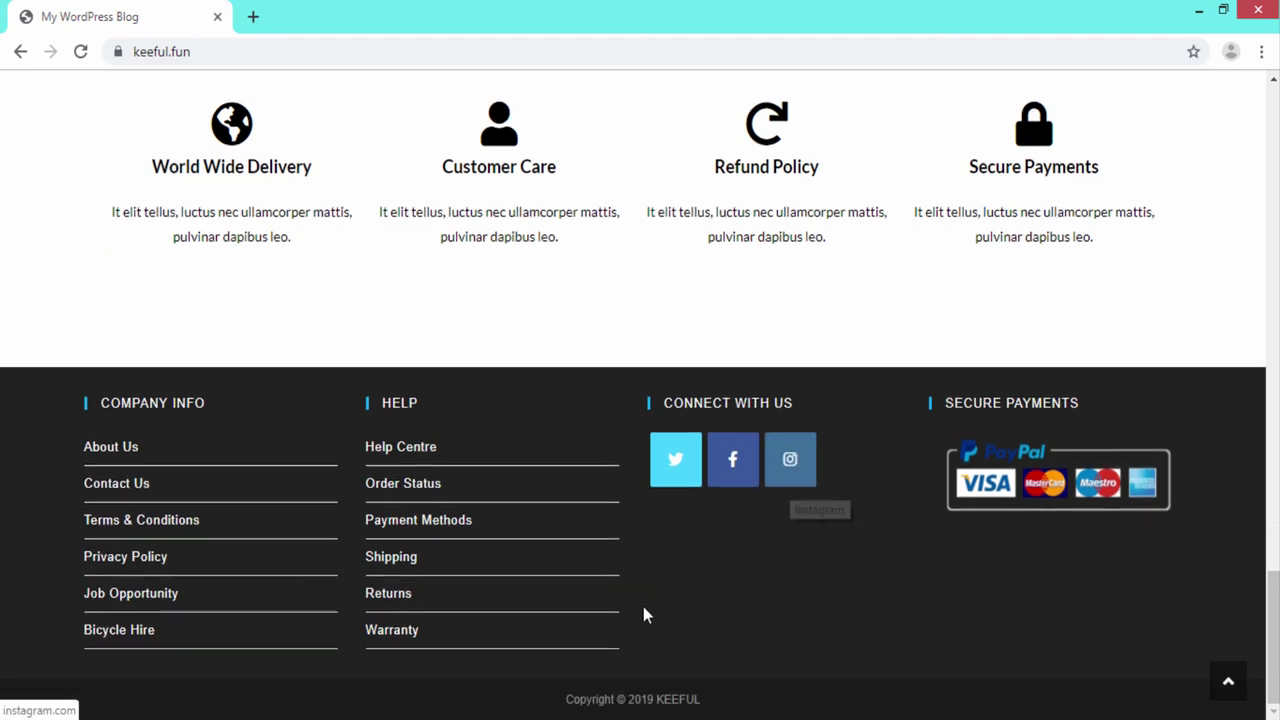
{"action": "scroll", "coordinate": [801, 563], "scroll_direction": "up", "scroll_amount": 14}
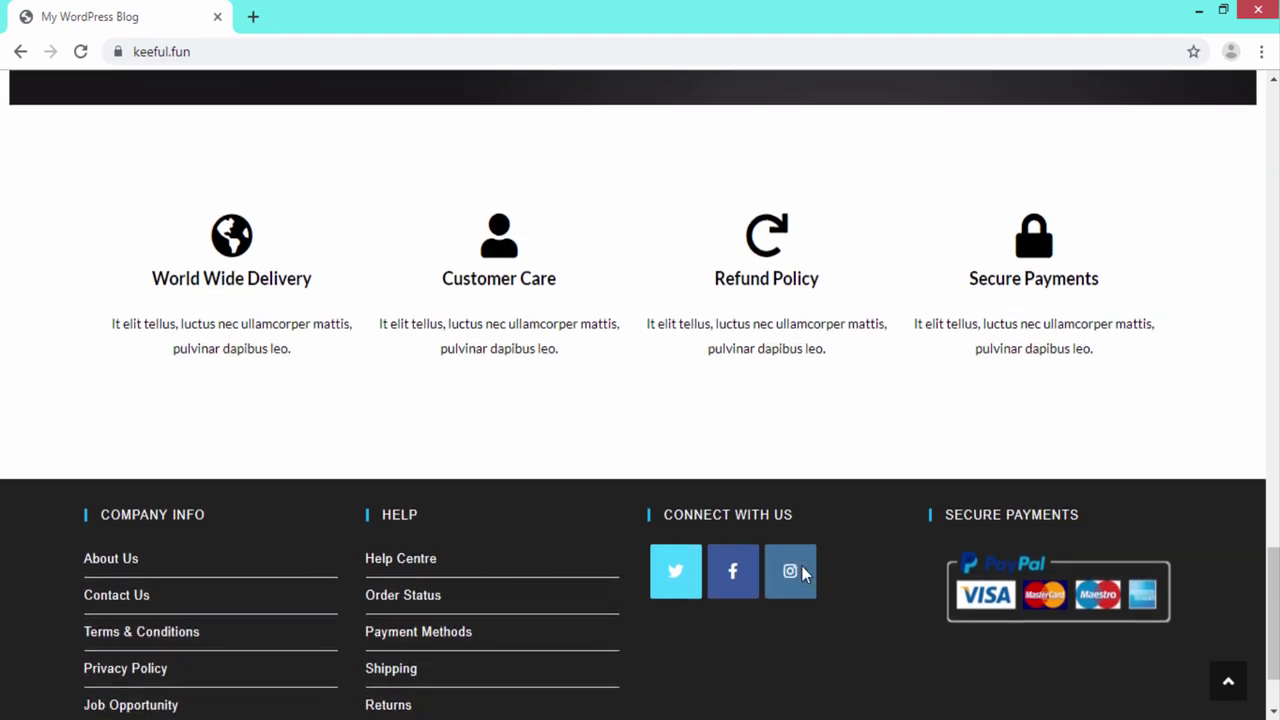
{"action": "scroll", "coordinate": [801, 573], "scroll_direction": "up", "scroll_amount": 2}
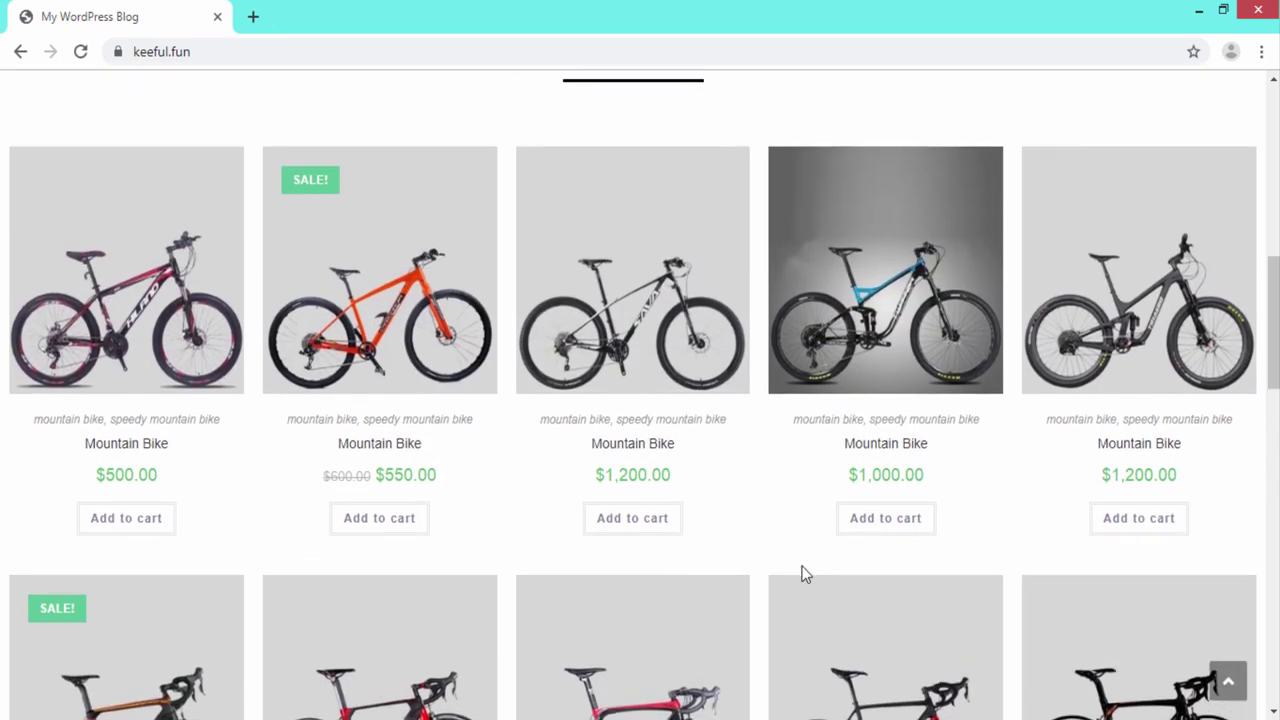
{"action": "scroll", "coordinate": [801, 573], "scroll_direction": "down", "scroll_amount": 2}
{"action": "scroll", "coordinate": [803, 573], "scroll_direction": "up", "scroll_amount": 2}
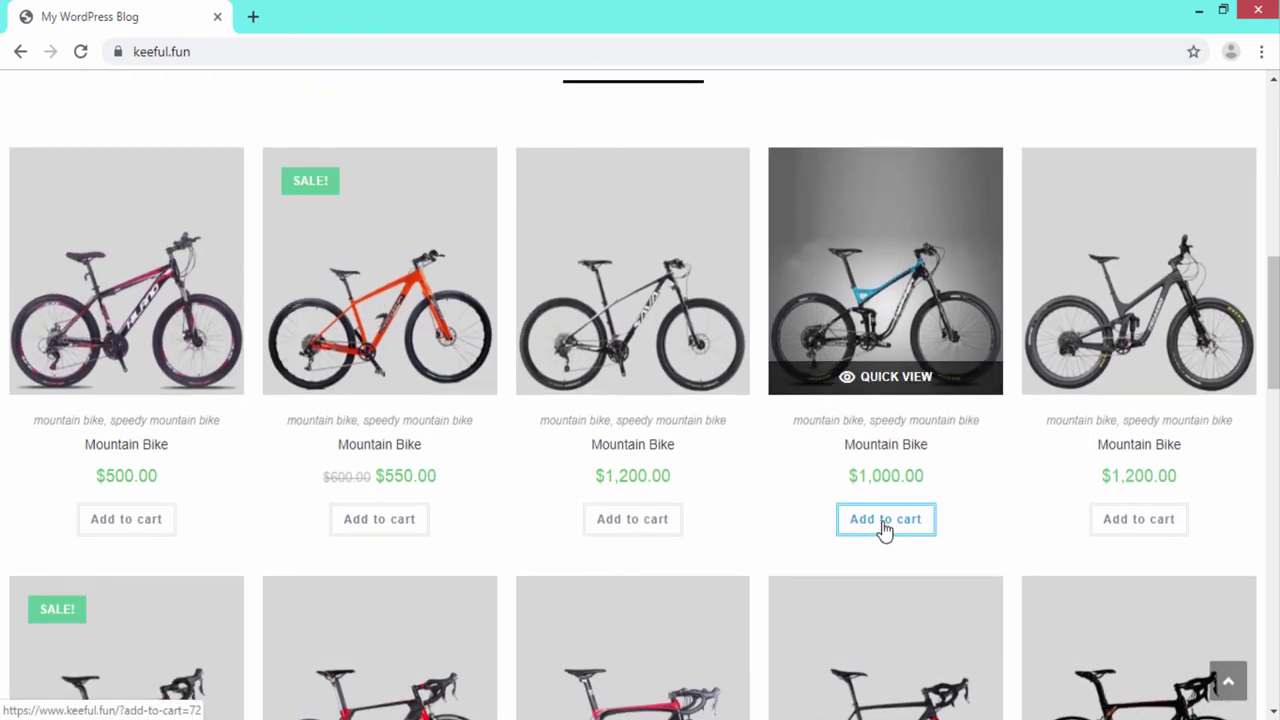
- Quick-view the $1,000.00 Mountain Bike, then add it to the cart
{"action": "left_click", "coordinate": [858, 380]}
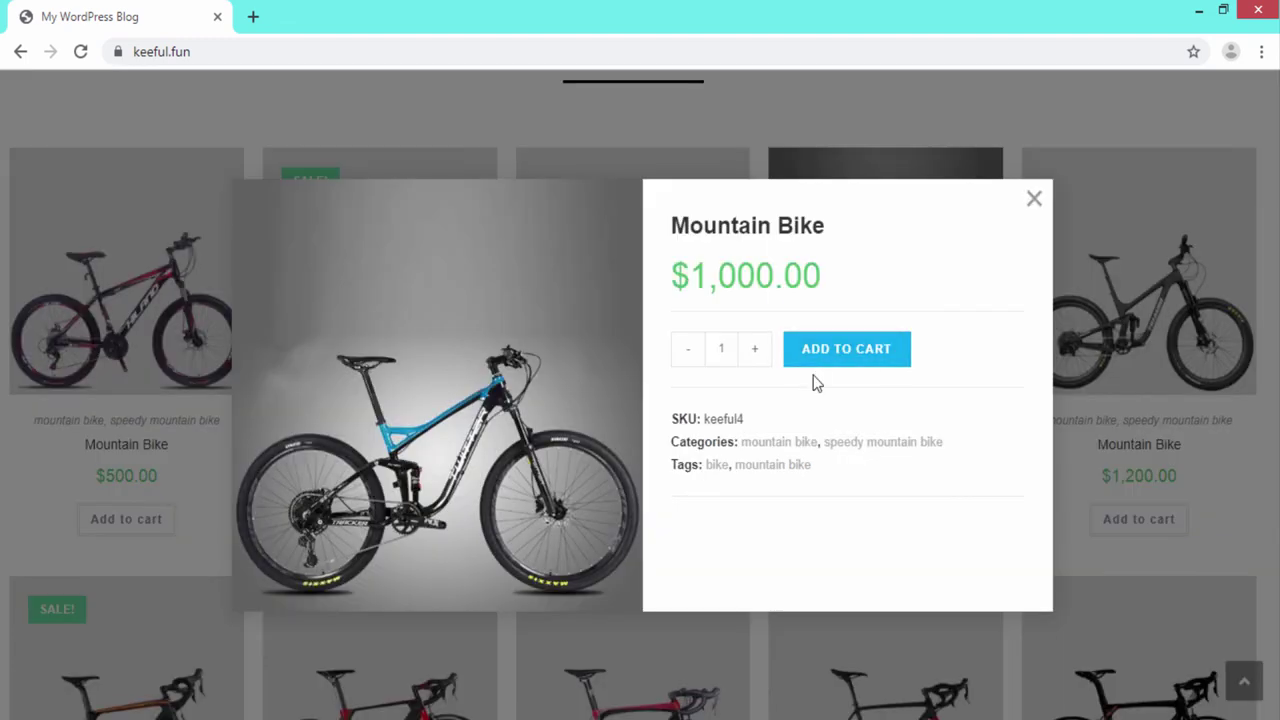
{"action": "left_click", "coordinate": [1034, 200]}
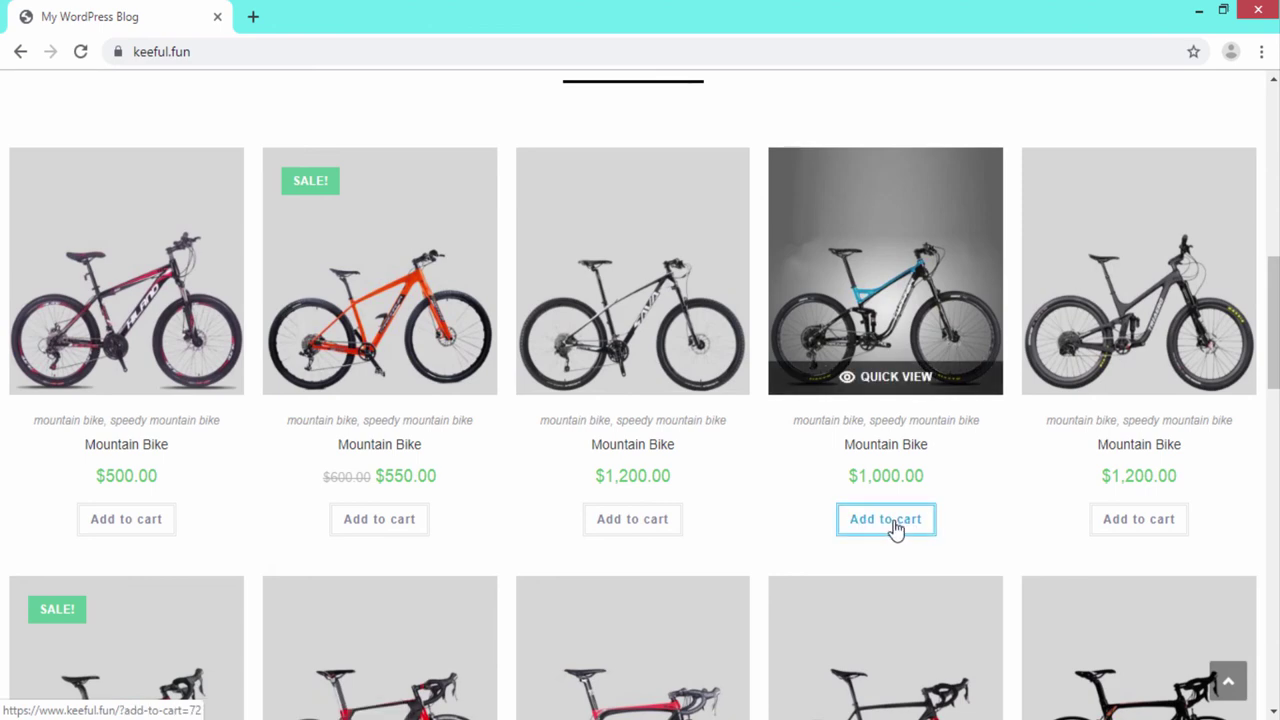
{"action": "left_click", "coordinate": [895, 526]}
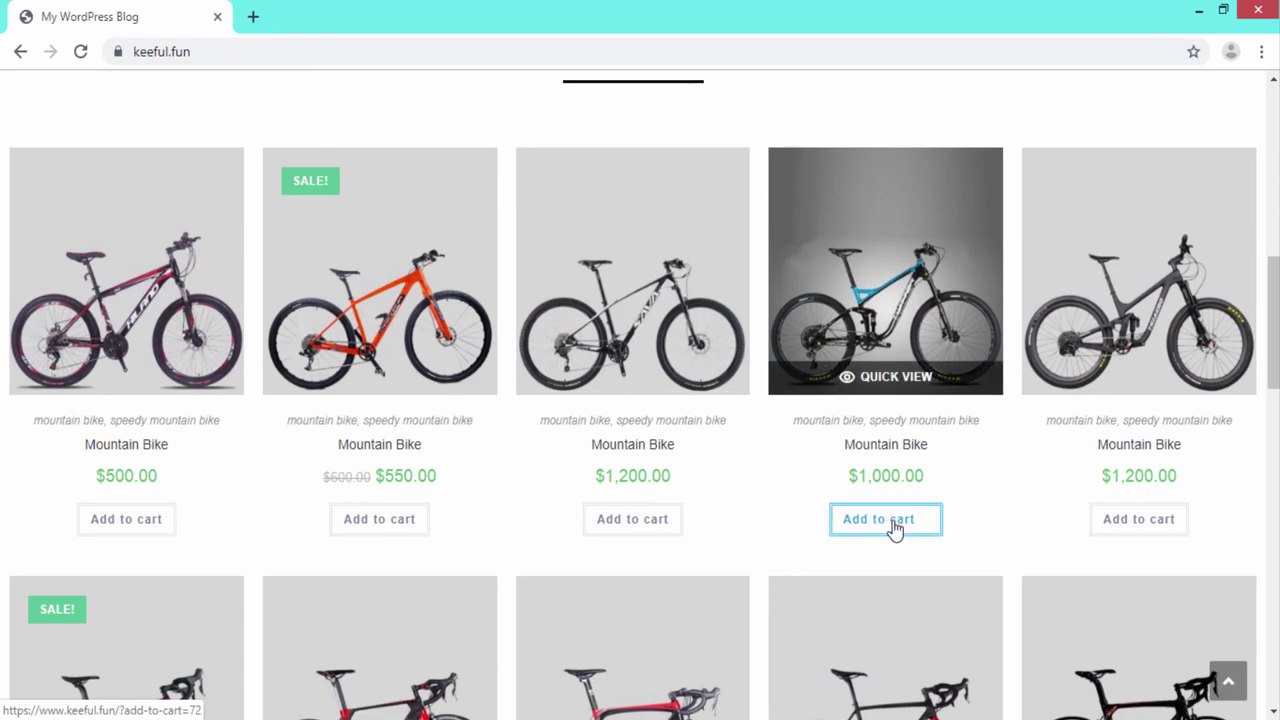
{"action": "scroll", "coordinate": [763, 557], "scroll_direction": "up", "scroll_amount": 8}
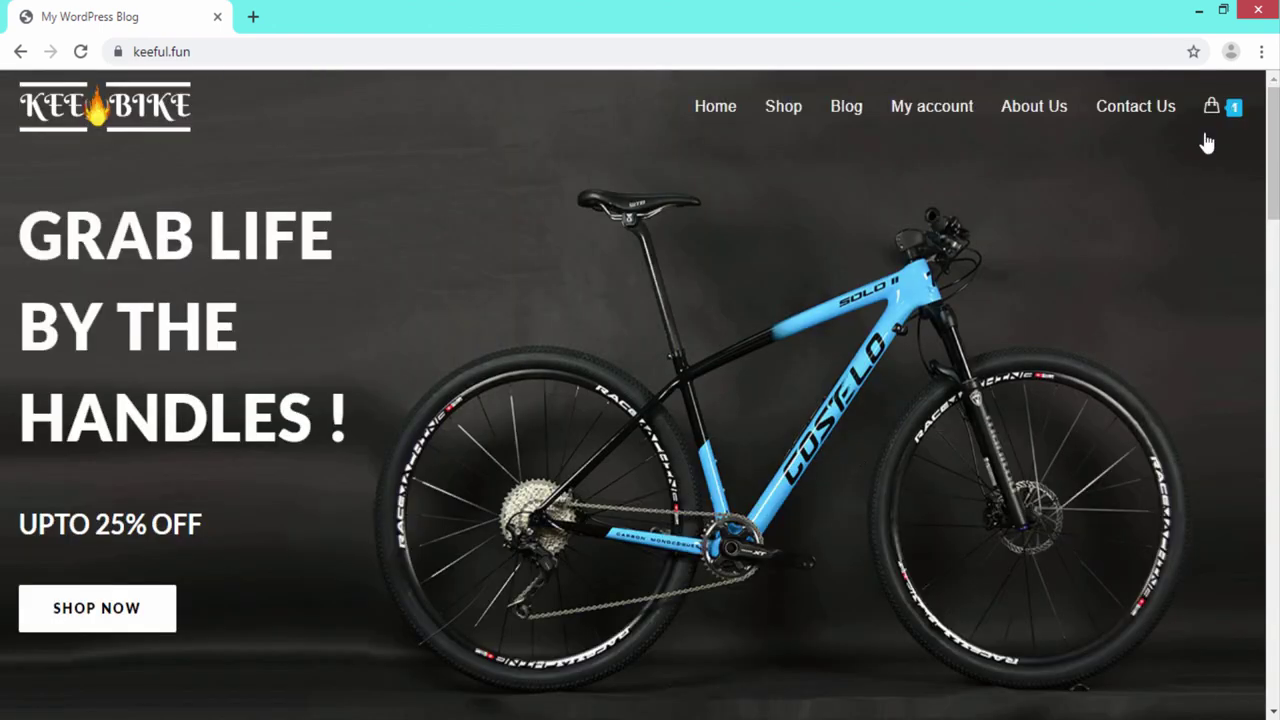
- Proceed from the mini-cart to checkout and enter the customer's first name
{"action": "mouse_move", "coordinate": [1212, 126]}
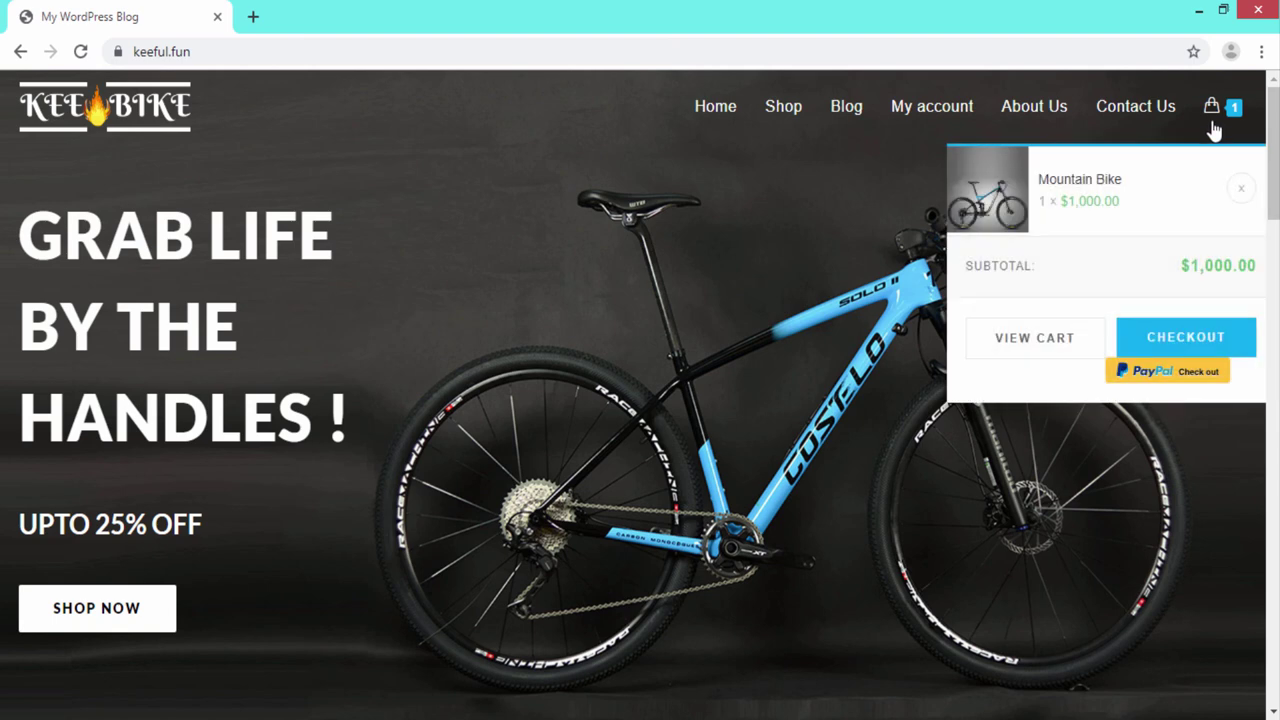
{"action": "left_click", "coordinate": [1183, 345]}
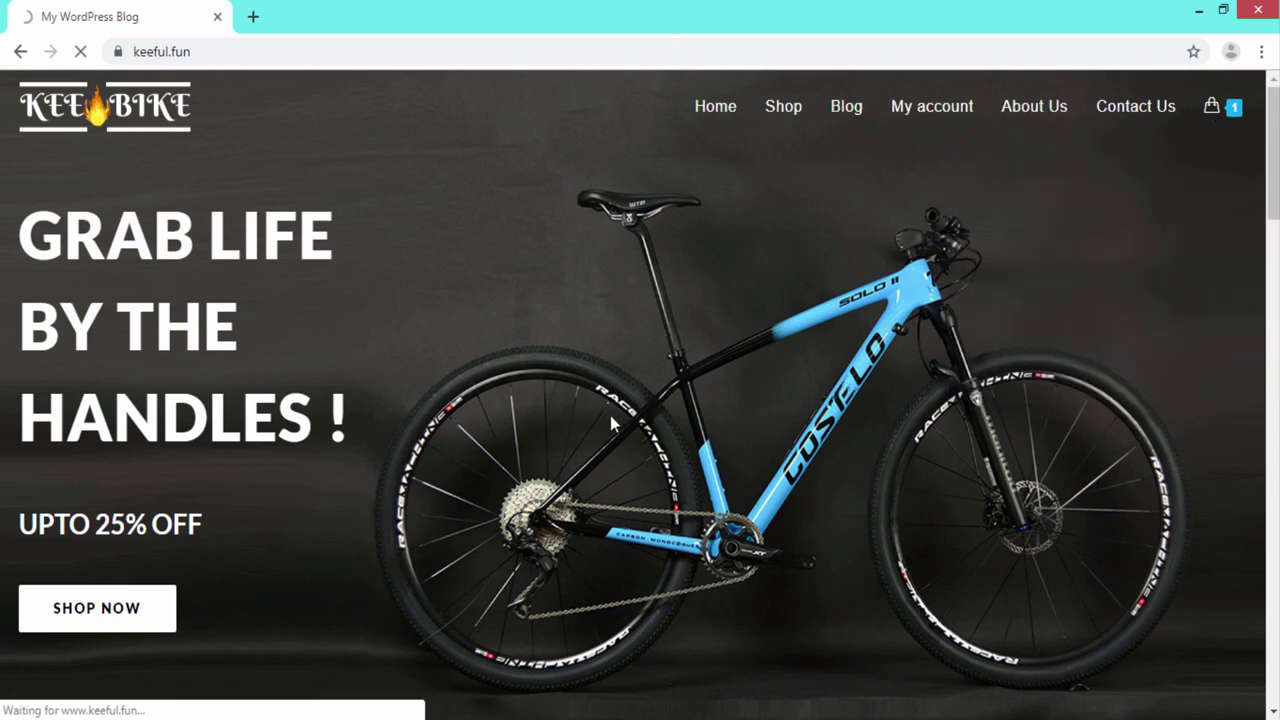
{"action": "scroll", "coordinate": [445, 235], "scroll_direction": "down", "scroll_amount": 4}
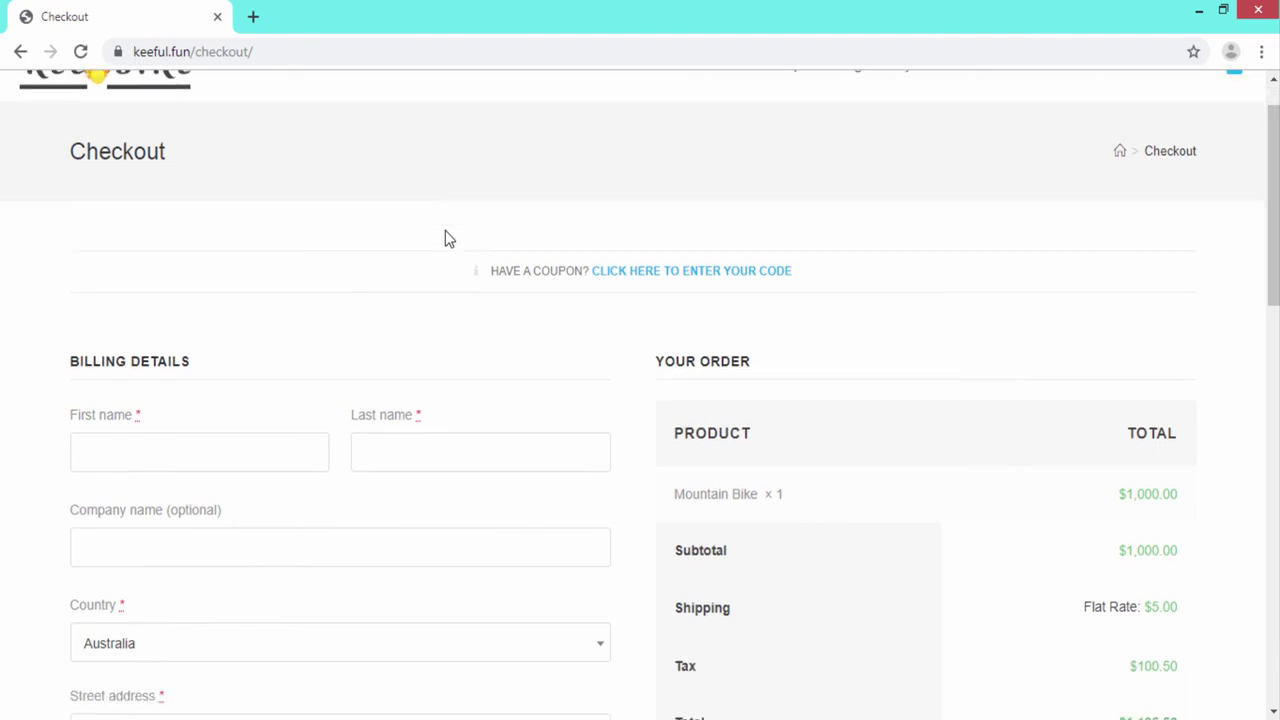
{"action": "scroll", "coordinate": [447, 237], "scroll_direction": "down", "scroll_amount": 6}
{"action": "scroll", "coordinate": [447, 237], "scroll_direction": "up", "scroll_amount": 10}
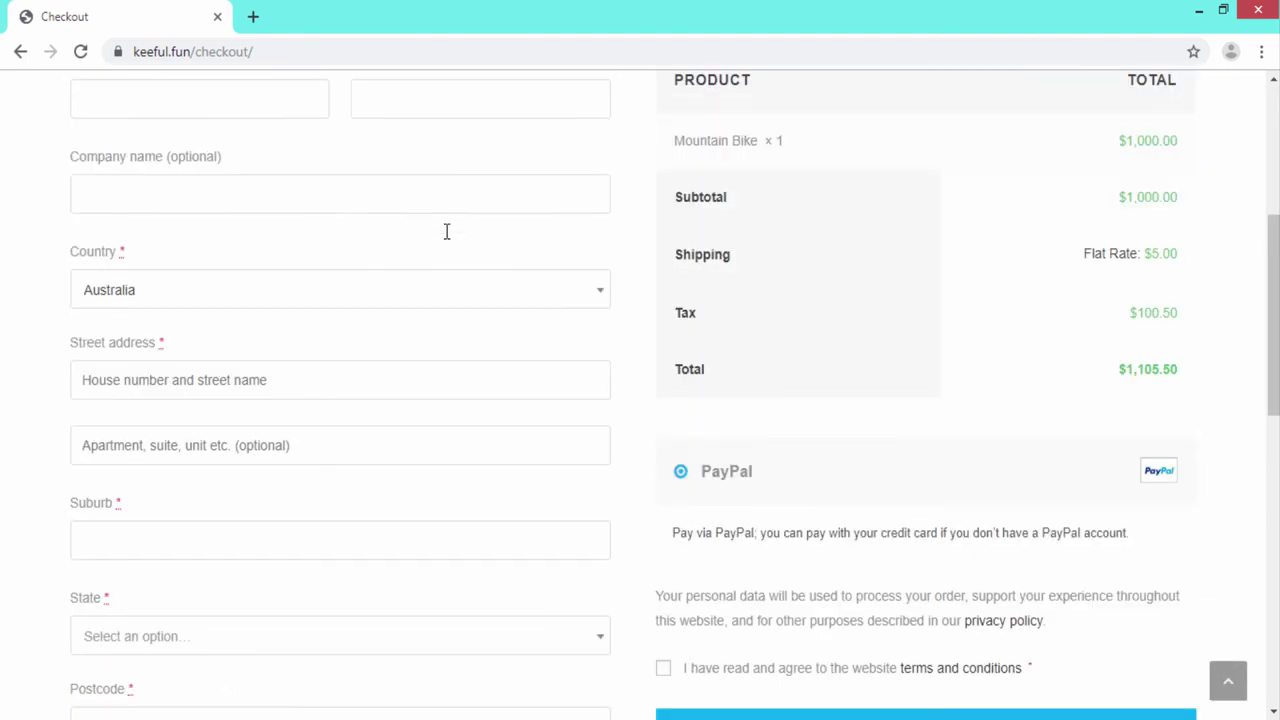
{"action": "left_click", "coordinate": [171, 514]}
{"action": "type", "text": "Keeful"}
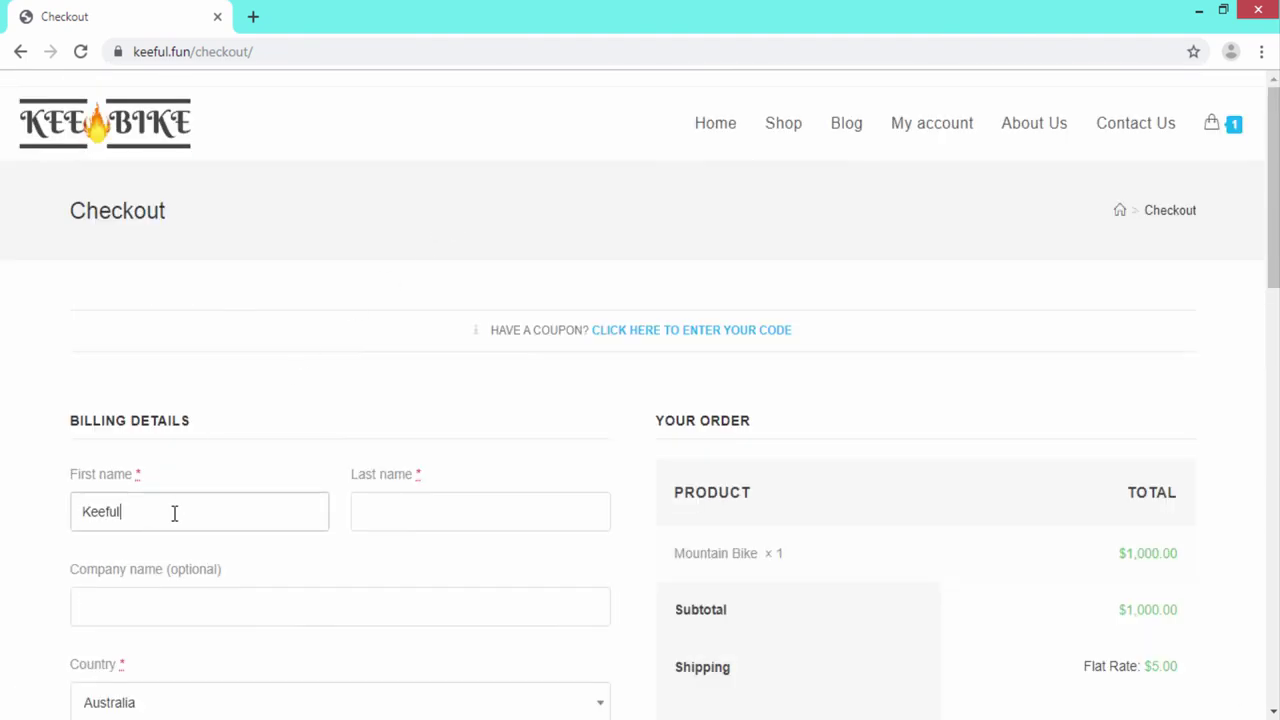
{"action": "key", "text": "Tab"}
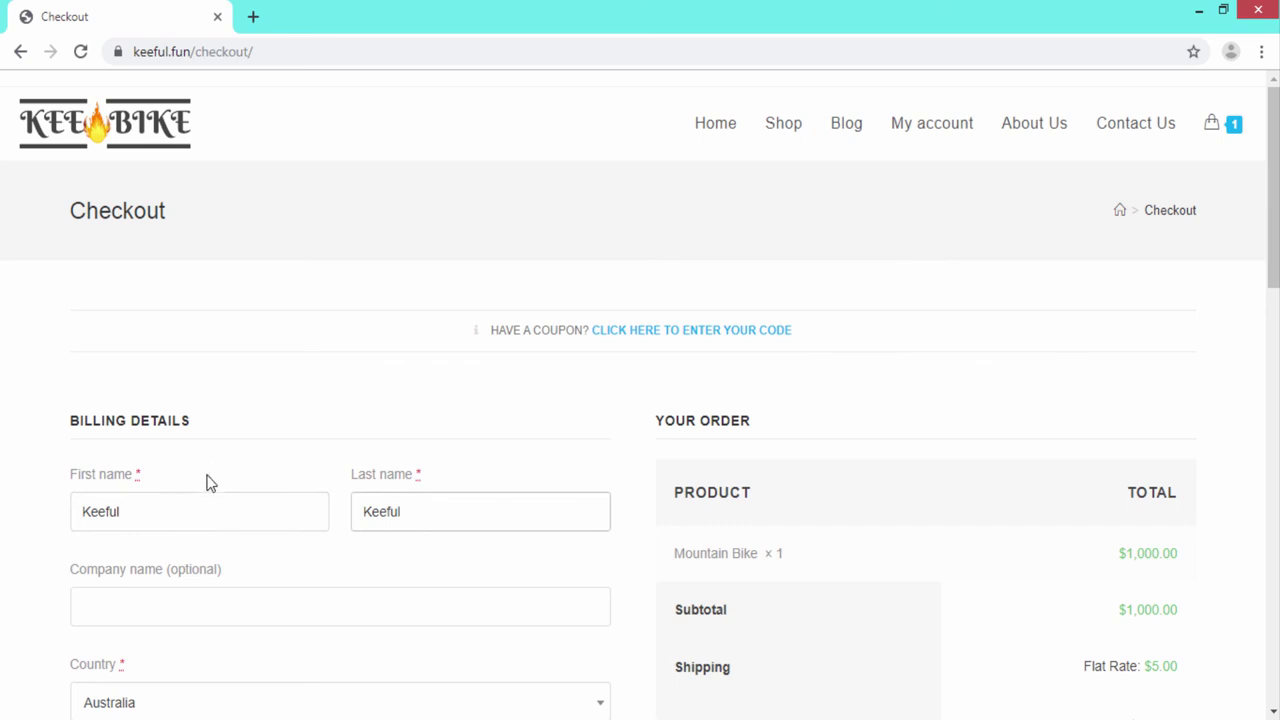
- Fill in the billing street address, suburb, state New South Wales and postcode
{"action": "scroll", "coordinate": [210, 483], "scroll_direction": "down", "scroll_amount": 5}
{"action": "left_click", "coordinate": [257, 295]}
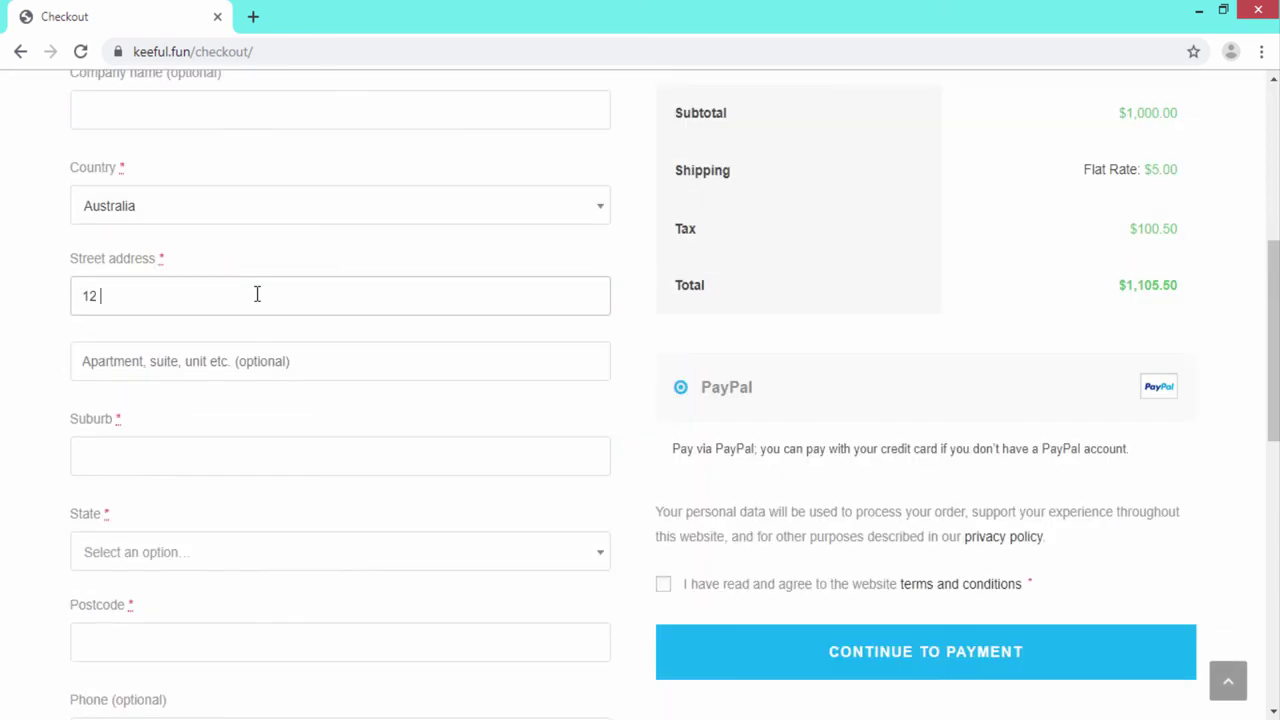
{"action": "scroll", "coordinate": [226, 443], "scroll_direction": "down", "scroll_amount": 2}
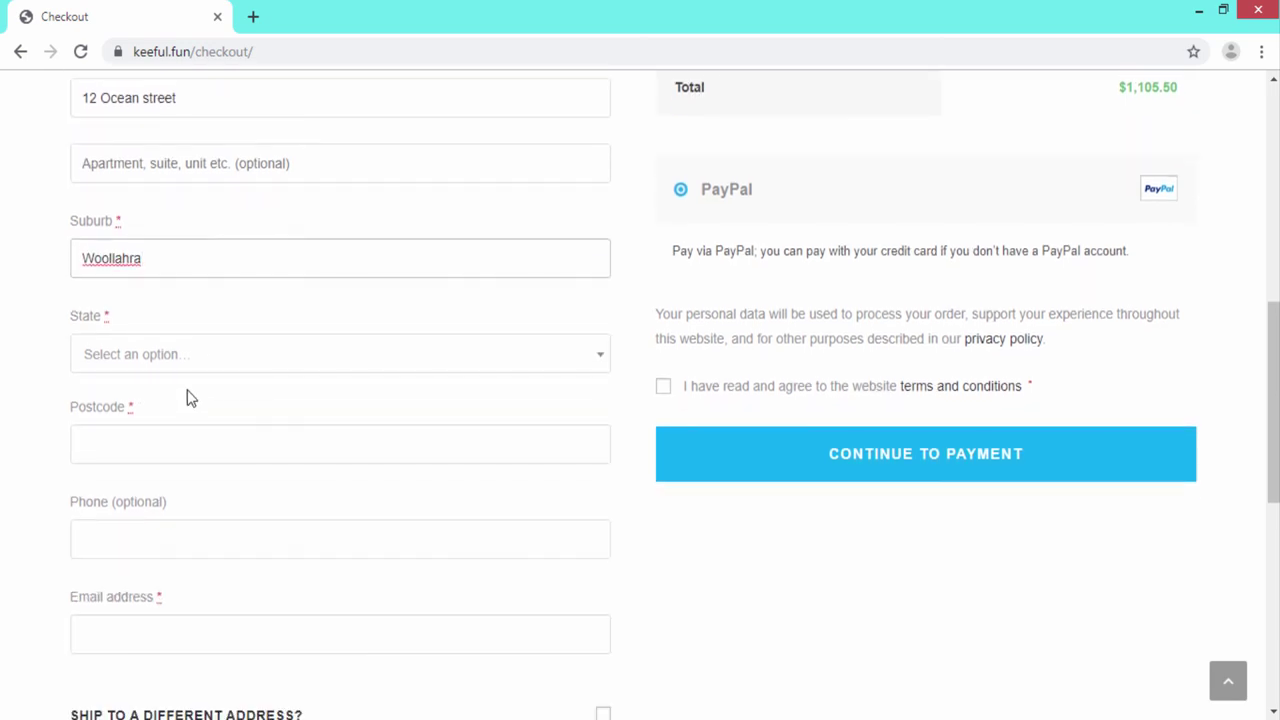
{"action": "left_click", "coordinate": [198, 366]}
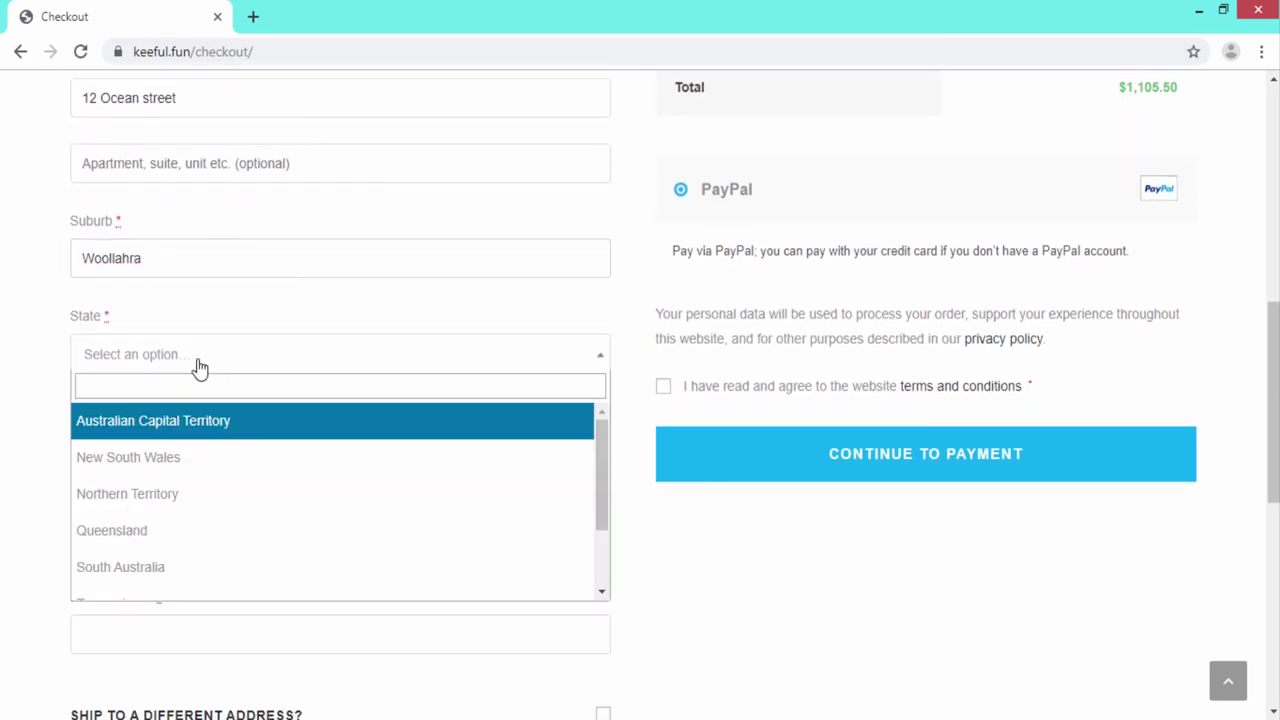
{"action": "left_click", "coordinate": [166, 457]}
{"action": "left_click", "coordinate": [169, 451]}
{"action": "scroll", "coordinate": [171, 363], "scroll_direction": "down", "scroll_amount": 2}
{"action": "type", "text": "2025"}
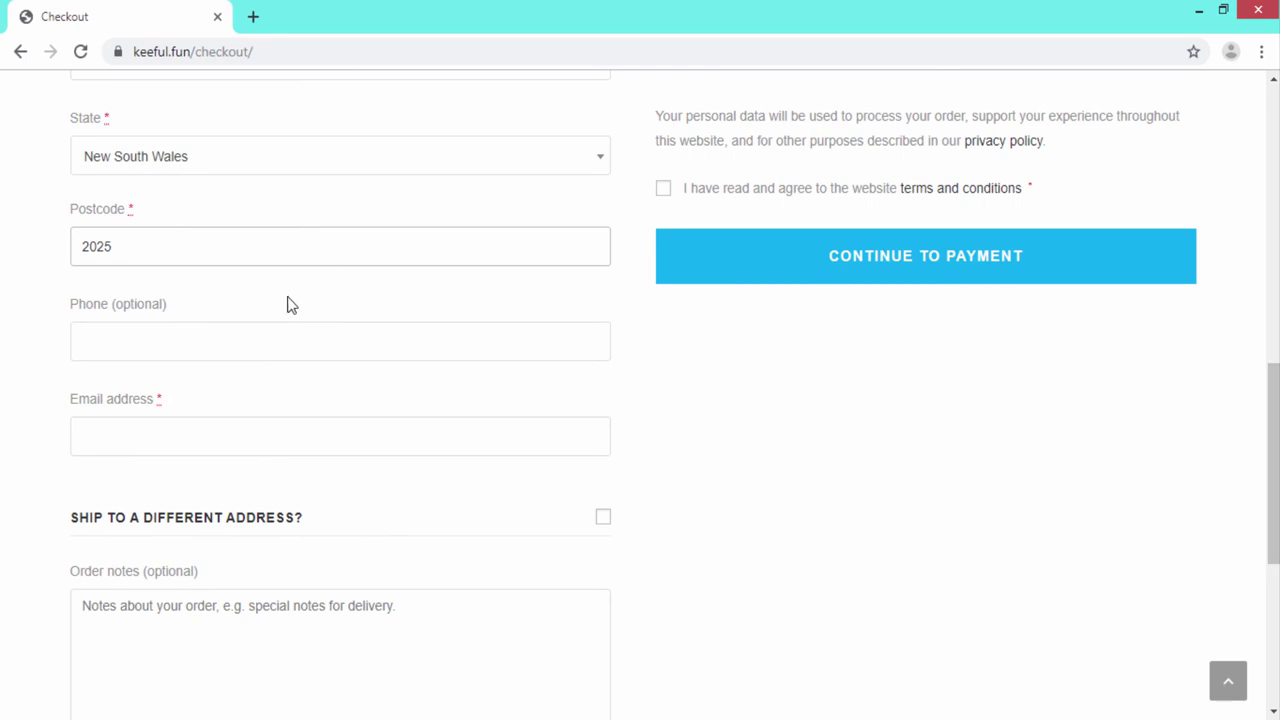
- Paste the billing e-mail address so the order summary refreshes
{"action": "scroll", "coordinate": [287, 305], "scroll_direction": "down", "scroll_amount": 1}
{"action": "left_click", "coordinate": [223, 334]}
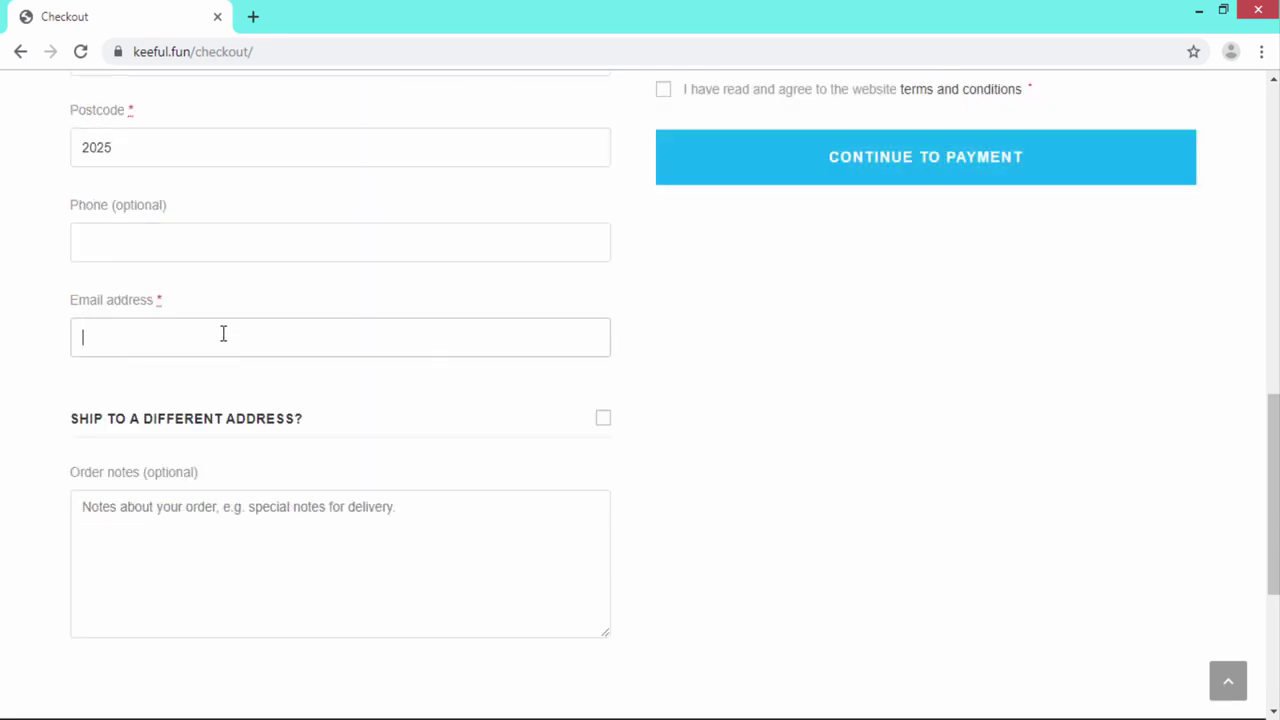
{"action": "key", "text": "ctrl+v"}
{"action": "left_click", "coordinate": [714, 377]}
{"action": "scroll", "coordinate": [714, 377], "scroll_direction": "up", "scroll_amount": 3}
{"action": "scroll", "coordinate": [714, 377], "scroll_direction": "up", "scroll_amount": 5}
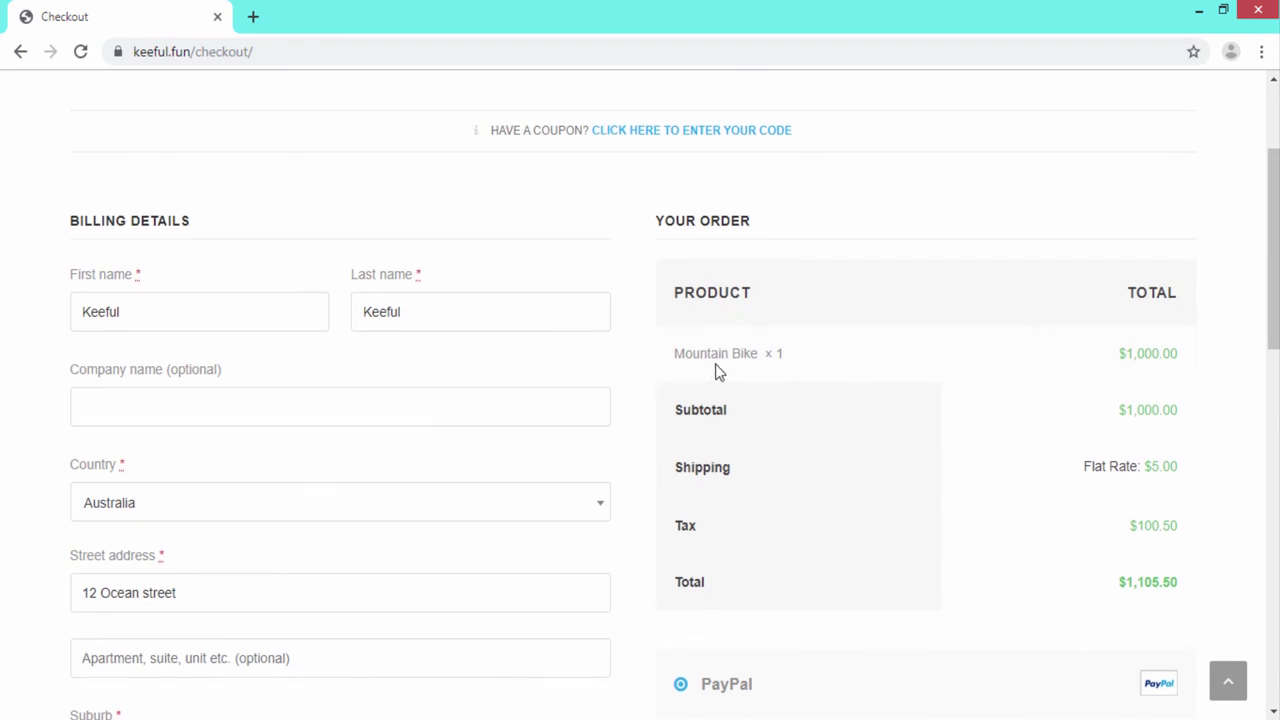
- Accept the terms and conditions and continue to PayPal payment
{"action": "left_click_drag", "start_coordinate": [685, 353], "coordinate": [800, 362]}
{"action": "left_click_drag", "start_coordinate": [1128, 525], "coordinate": [1179, 525]}
{"action": "scroll", "coordinate": [1153, 525], "scroll_direction": "down", "scroll_amount": 3}
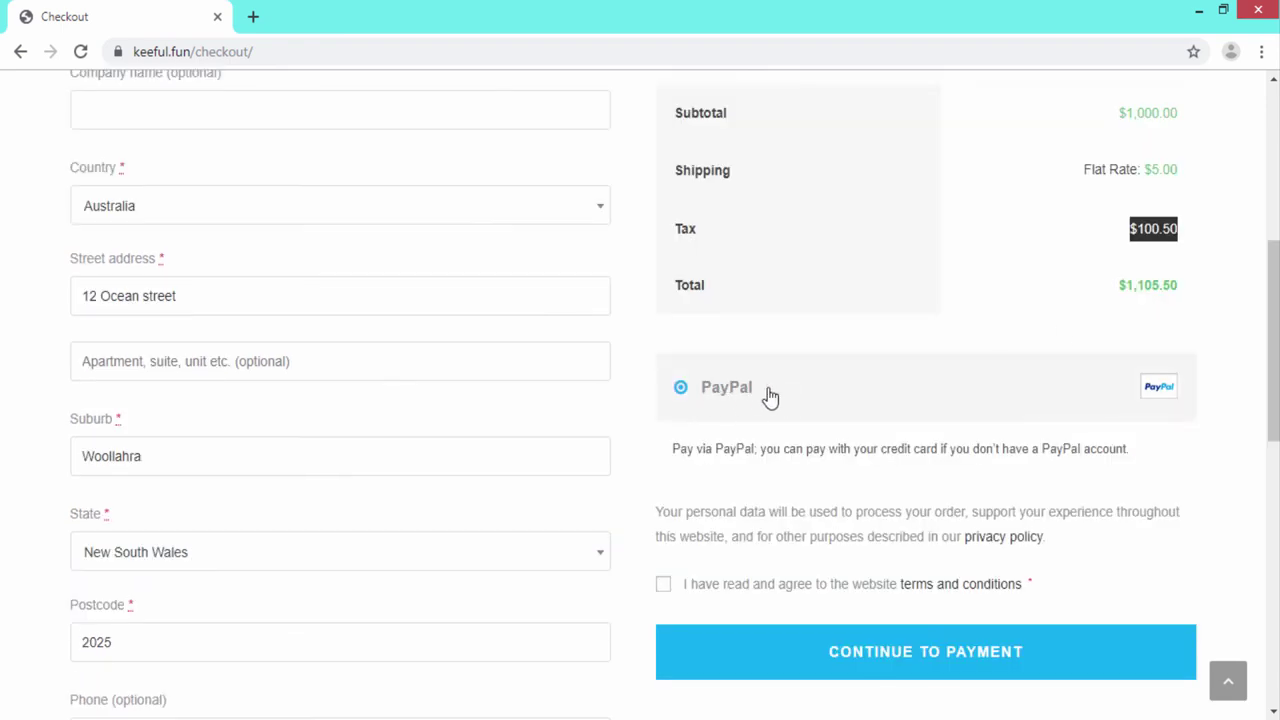
{"action": "scroll", "coordinate": [770, 397], "scroll_direction": "down", "scroll_amount": 1}
{"action": "left_click", "coordinate": [706, 486]}
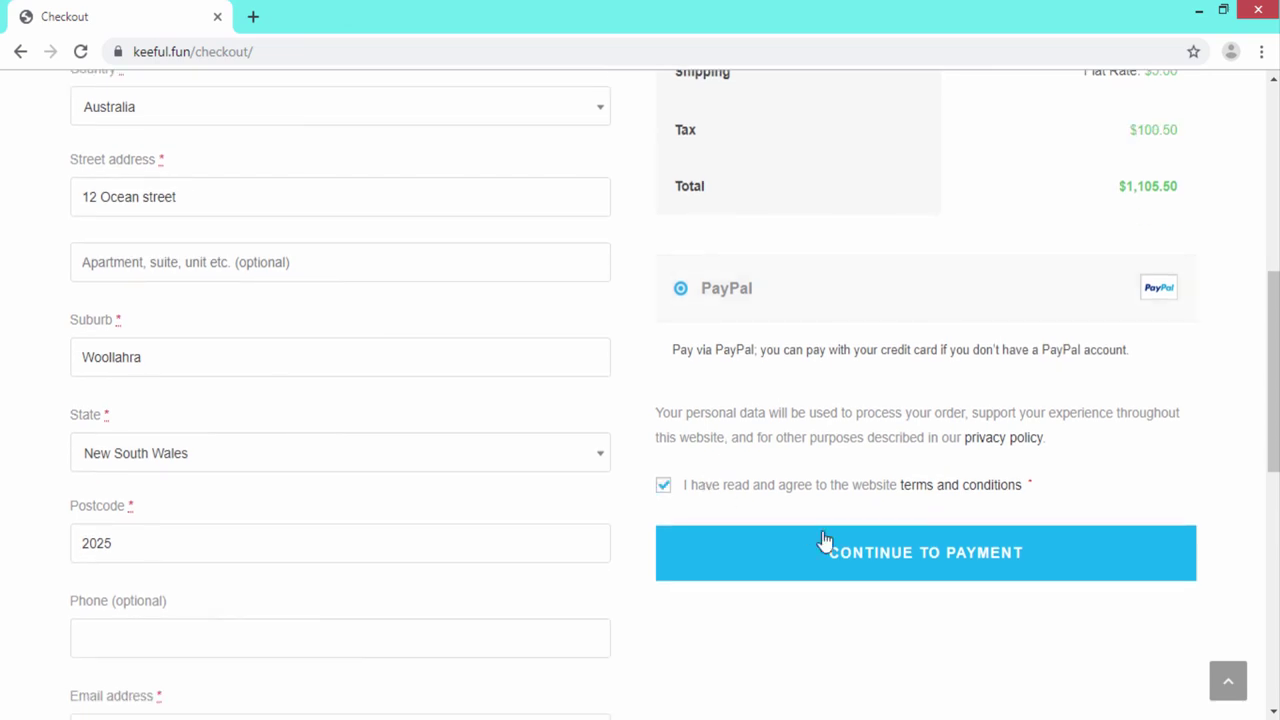
{"action": "left_click", "coordinate": [871, 558]}
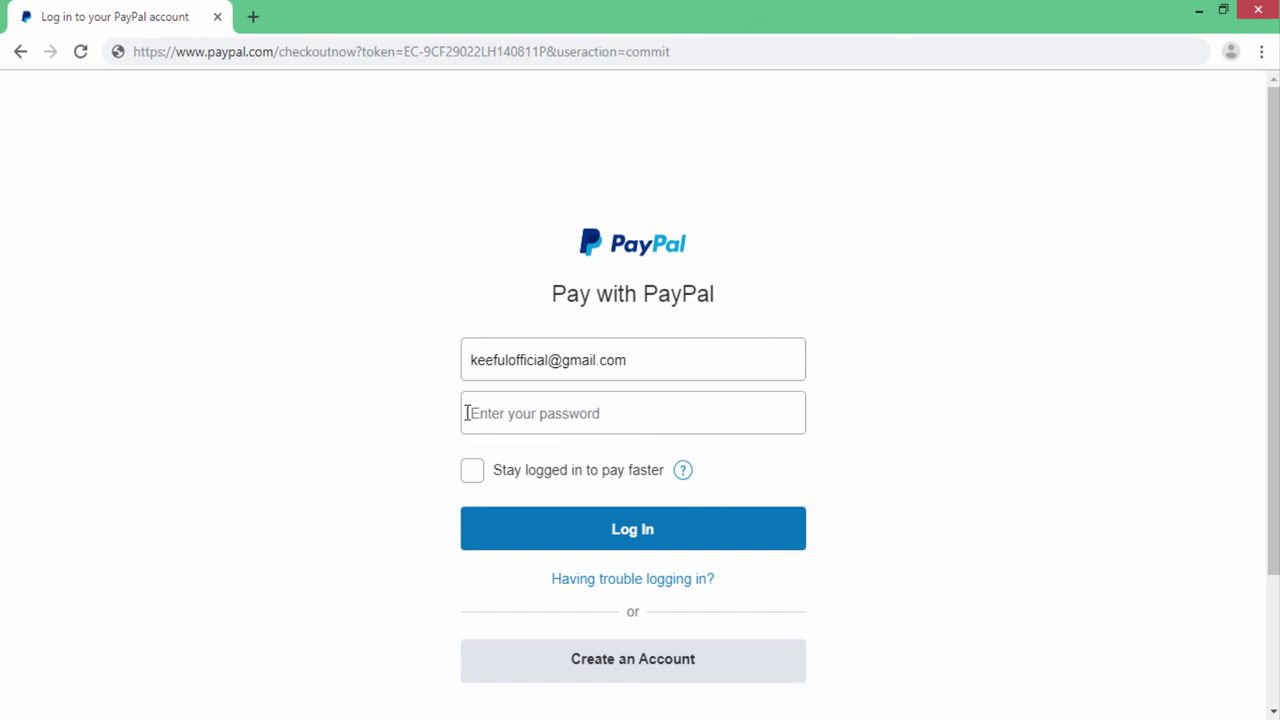
- Cancel the PayPal login and return to the keeful.fun cart, still holding the Mountain Bike at $1,105.50
{"action": "scroll", "coordinate": [486, 397], "scroll_direction": "down", "scroll_amount": 2}
{"action": "left_click", "coordinate": [580, 243]}
{"action": "scroll", "coordinate": [700, 430], "scroll_direction": "down", "scroll_amount": 2}
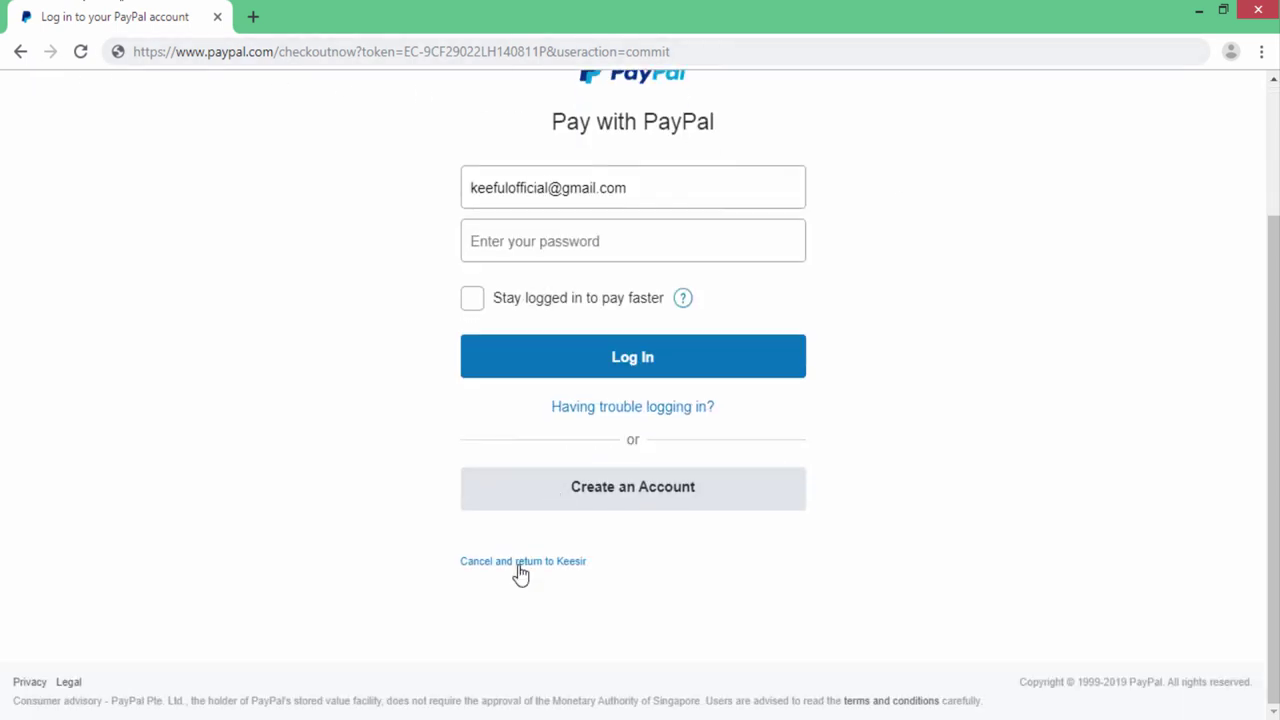
{"action": "left_click", "coordinate": [520, 565]}
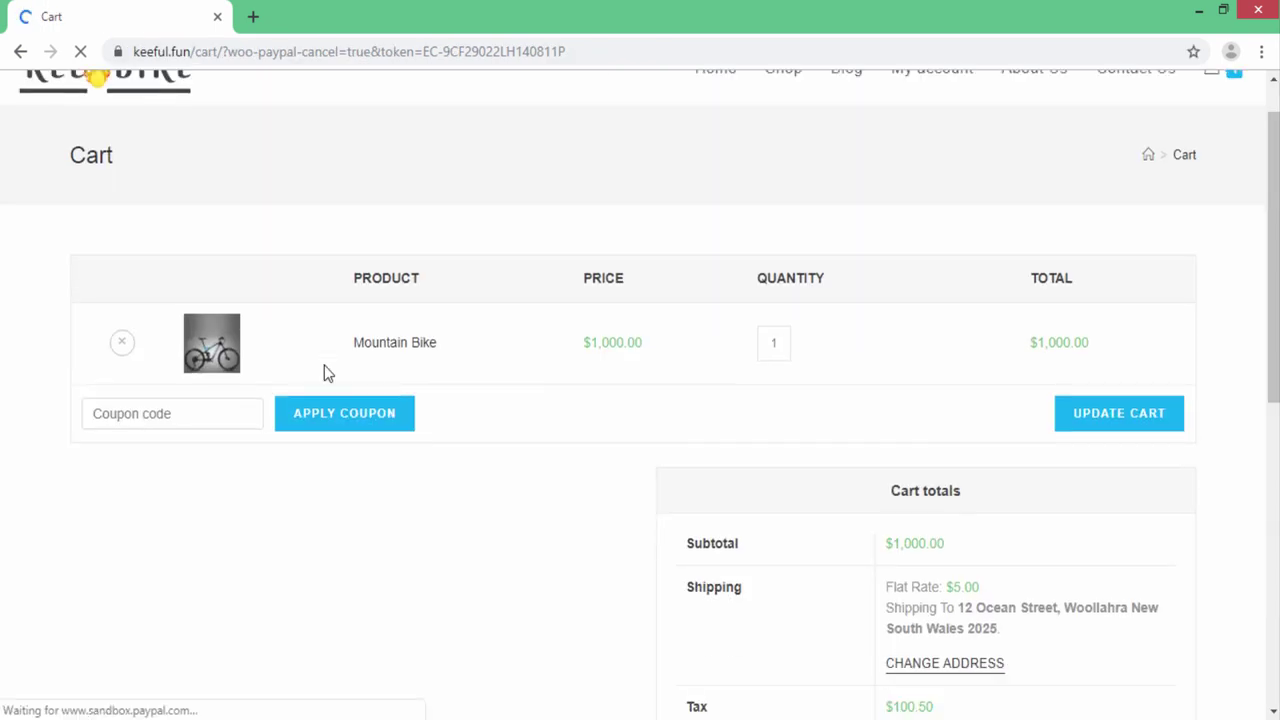
{"action": "scroll", "coordinate": [837, 254], "scroll_direction": "down", "scroll_amount": 5}
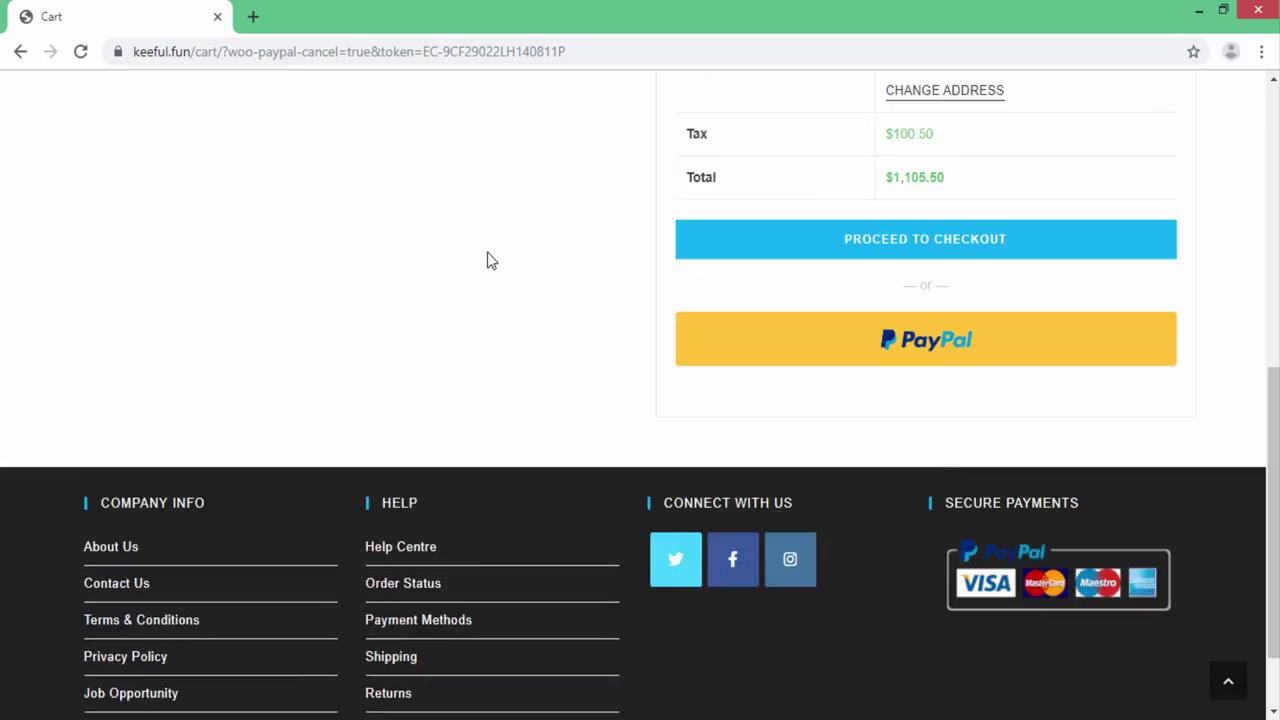
{"action": "scroll", "coordinate": [490, 260], "scroll_direction": "up", "scroll_amount": 6}
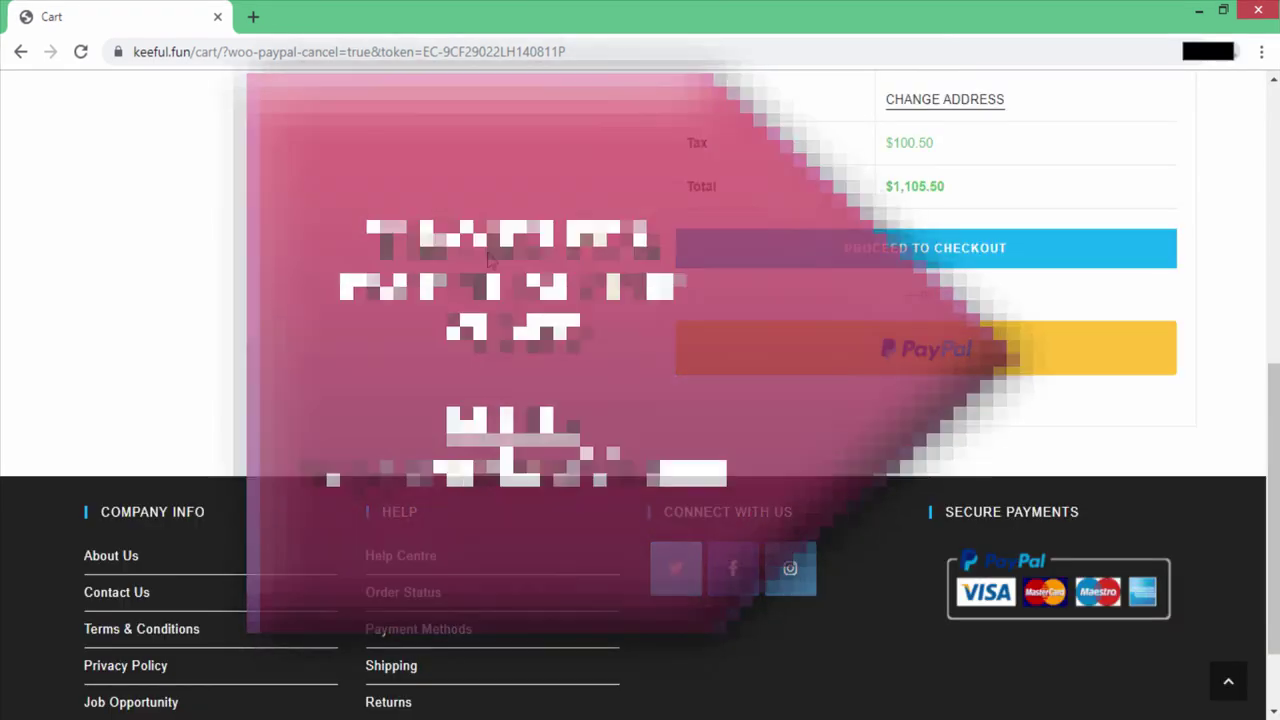